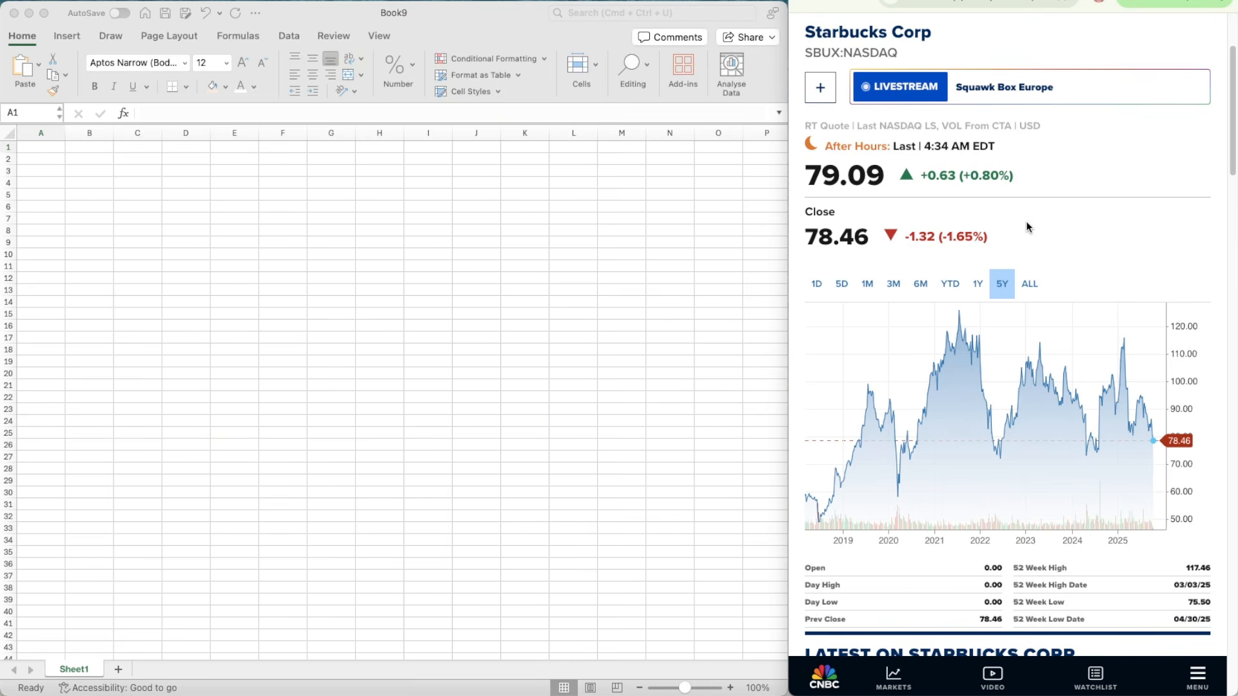
Step: Switch to the browser and bring up the consolidated statements of earnings in Starbucks' 10-K annual report
left_click(439, 269)
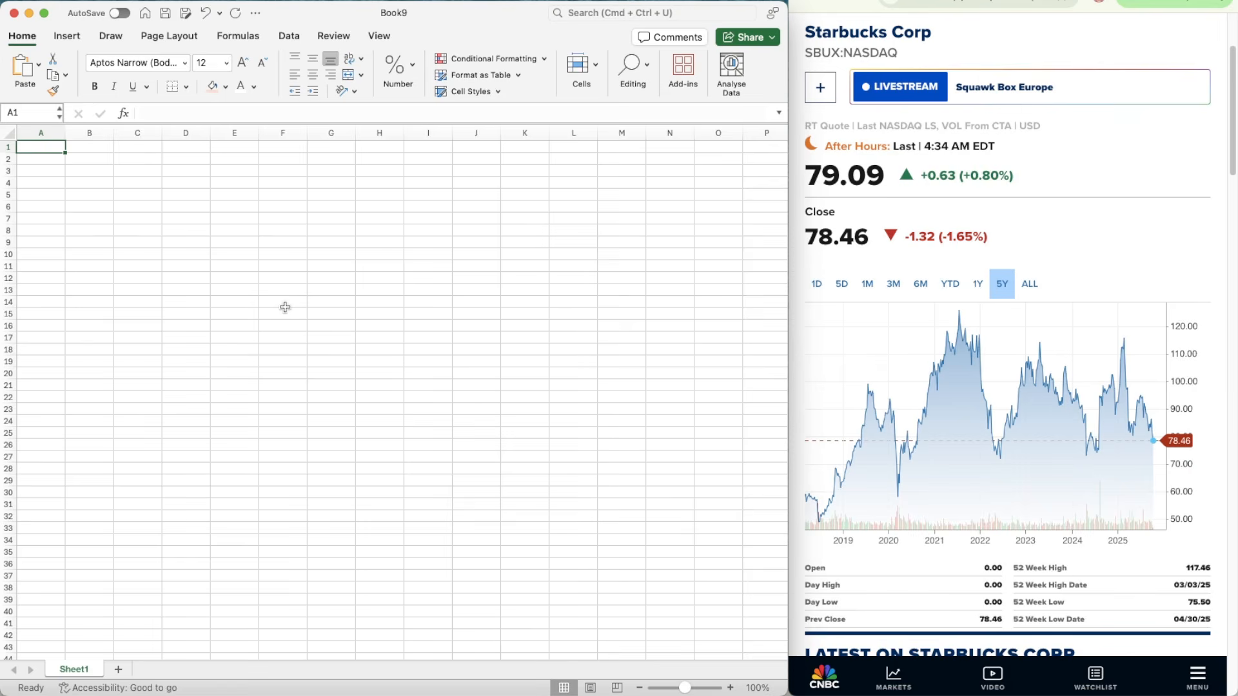
left_click(903, 2)
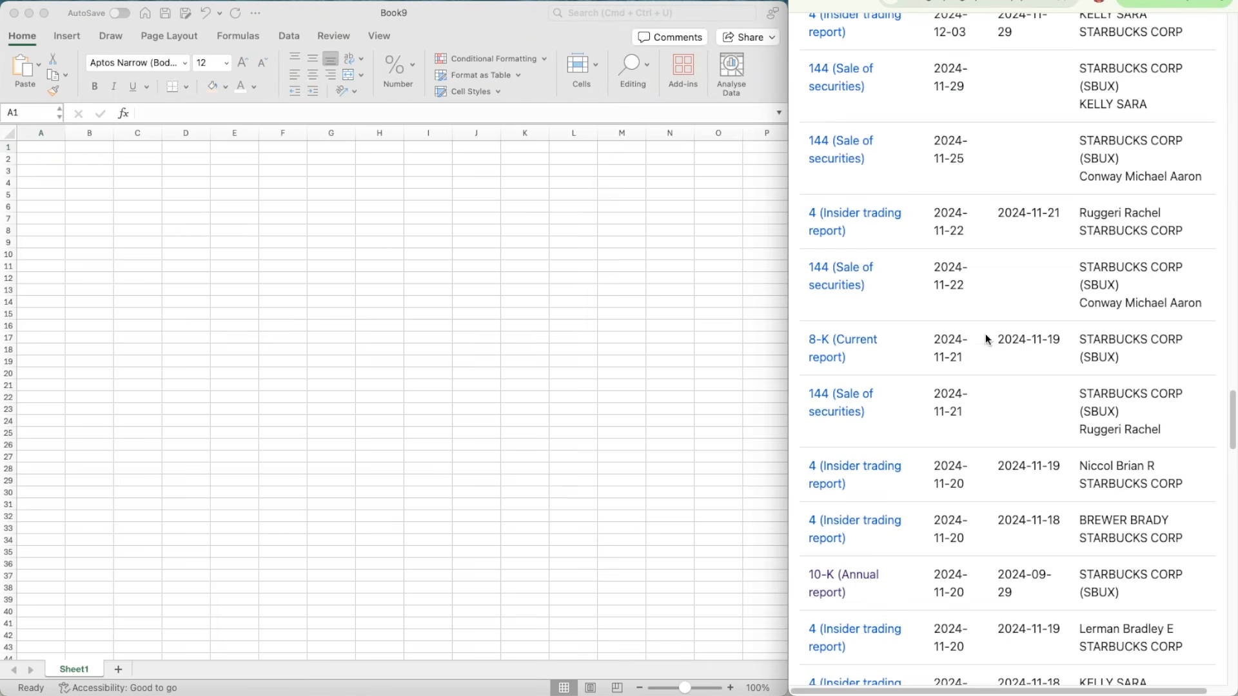
key("ctrl+Tab")
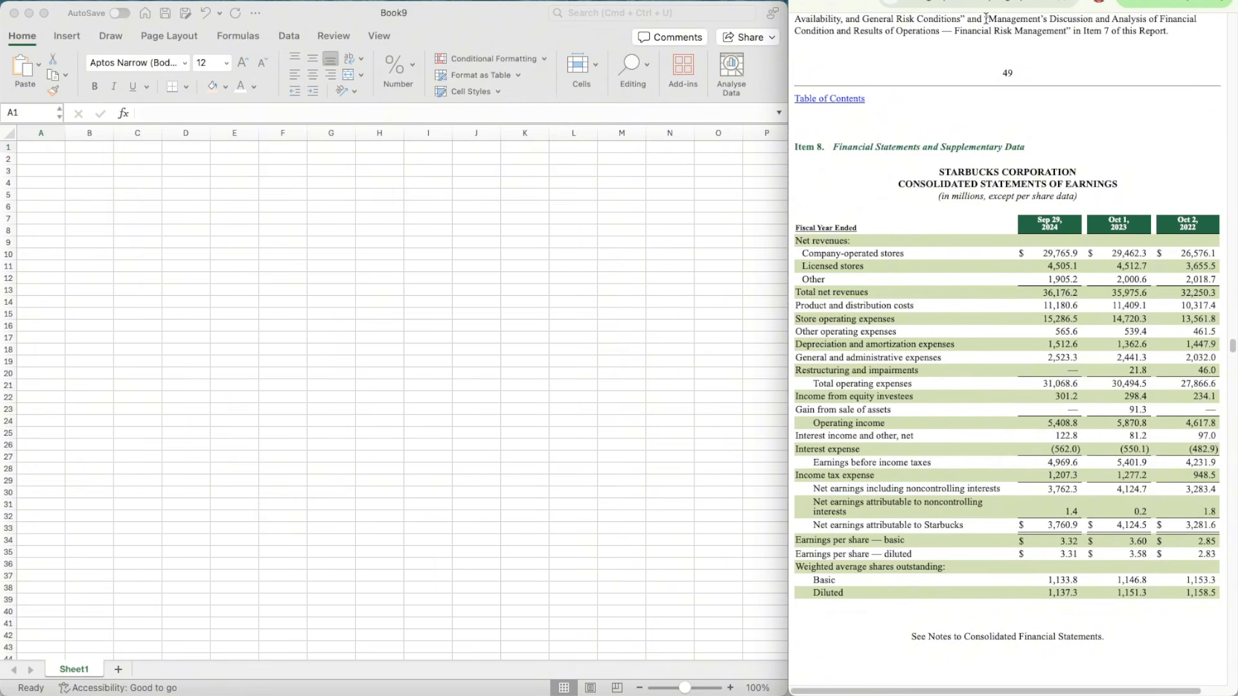
scroll(957, 122, "up", 15)
scroll(951, 161, "down", 18)
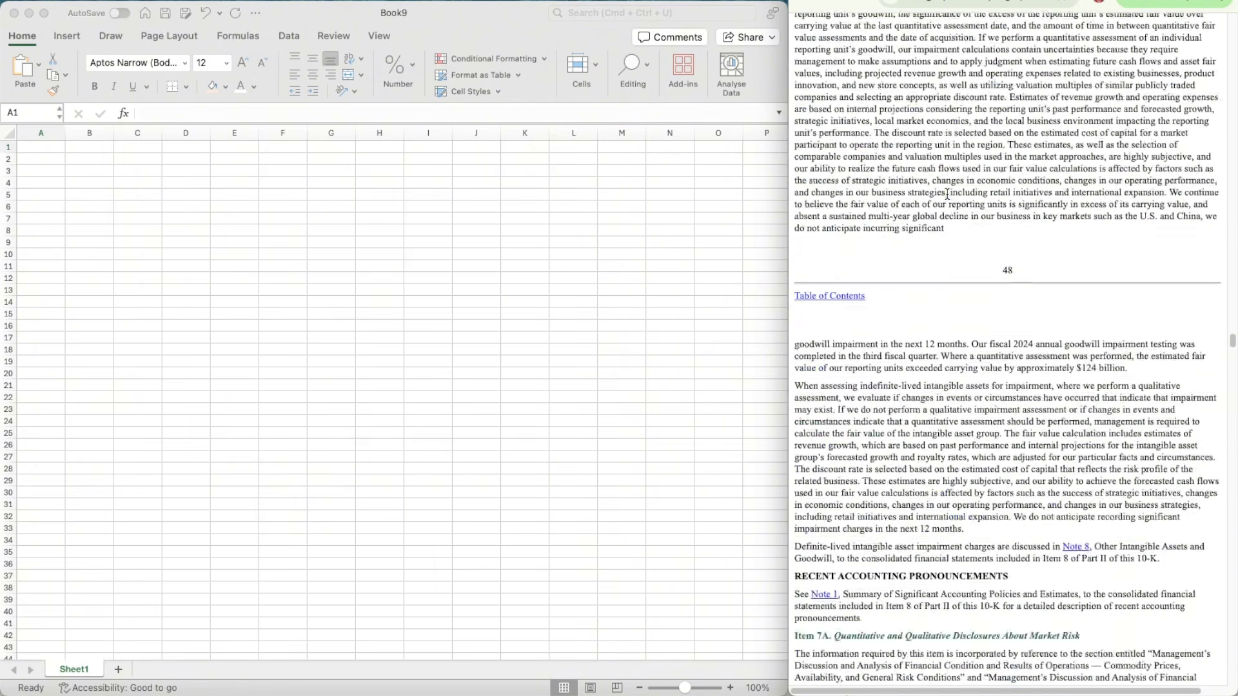
scroll(947, 194, "up", 3)
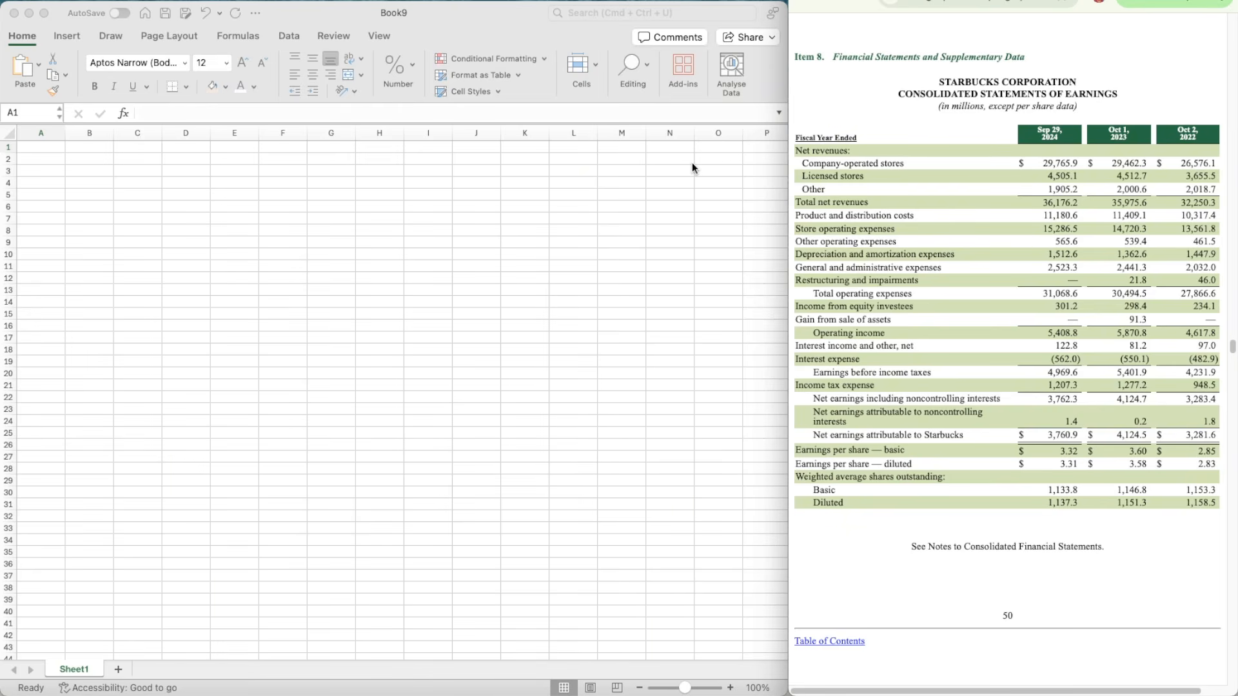
Step: Hide the gridlines on the blank Excel worksheet and freeze its first column
left_click(186, 185)
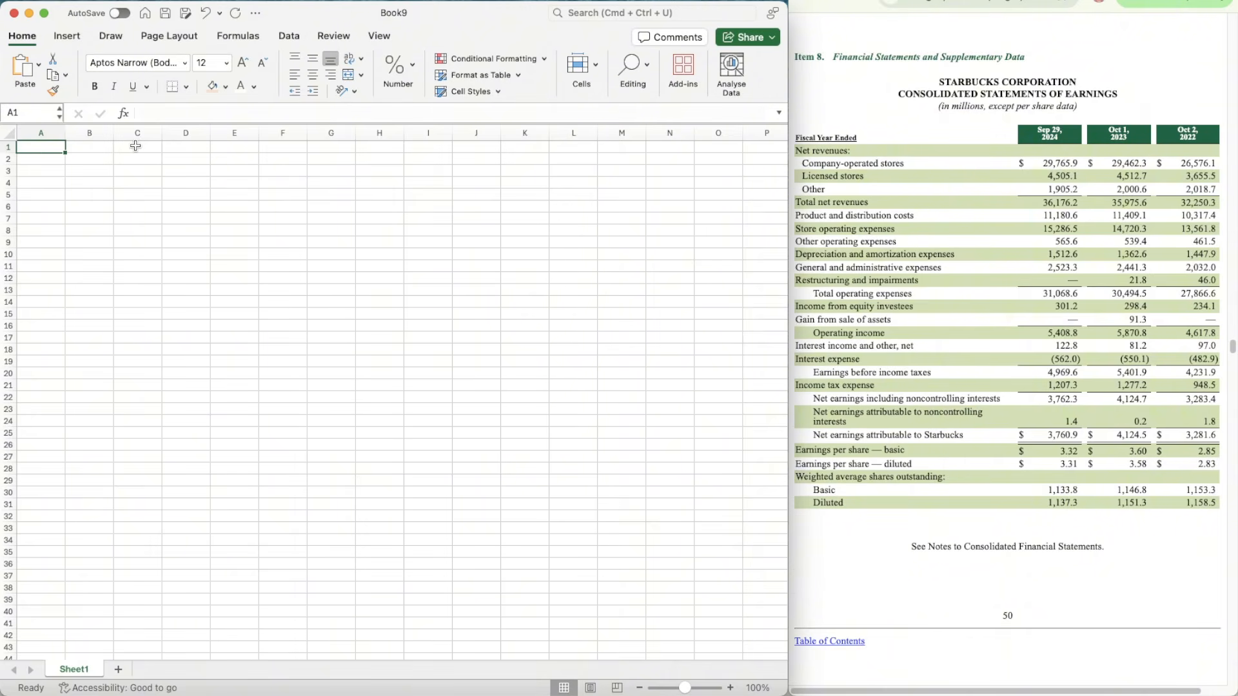
left_click(179, 38)
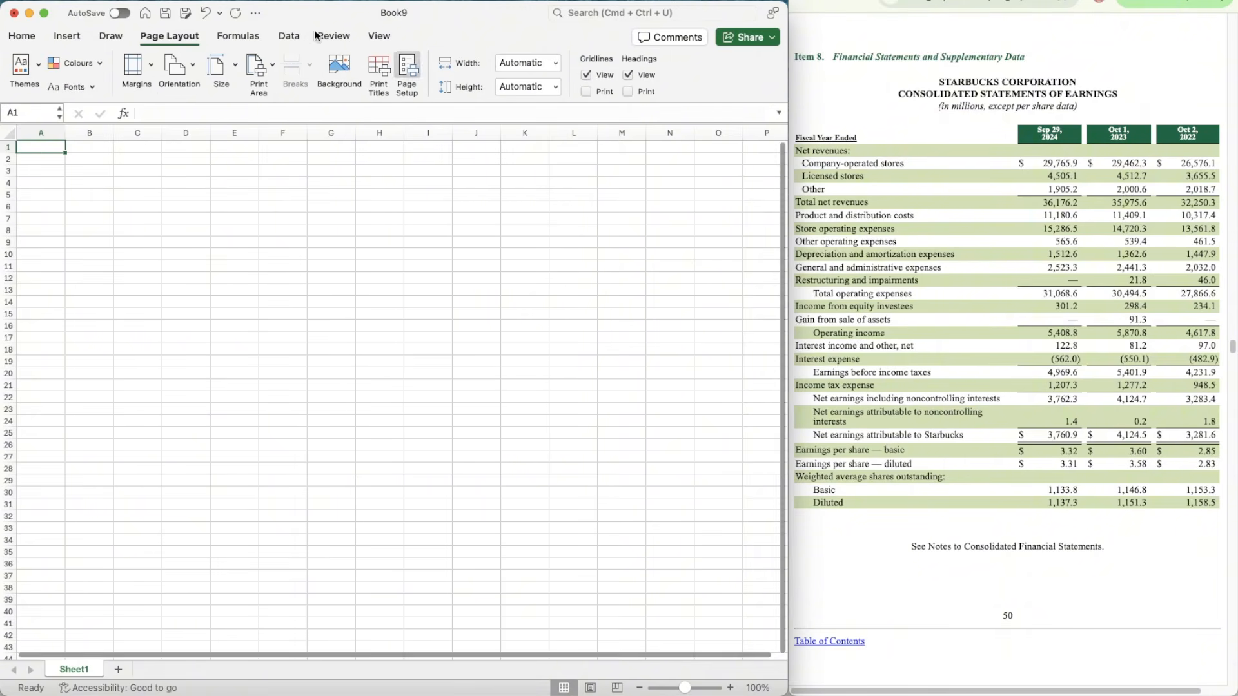
left_click(588, 75)
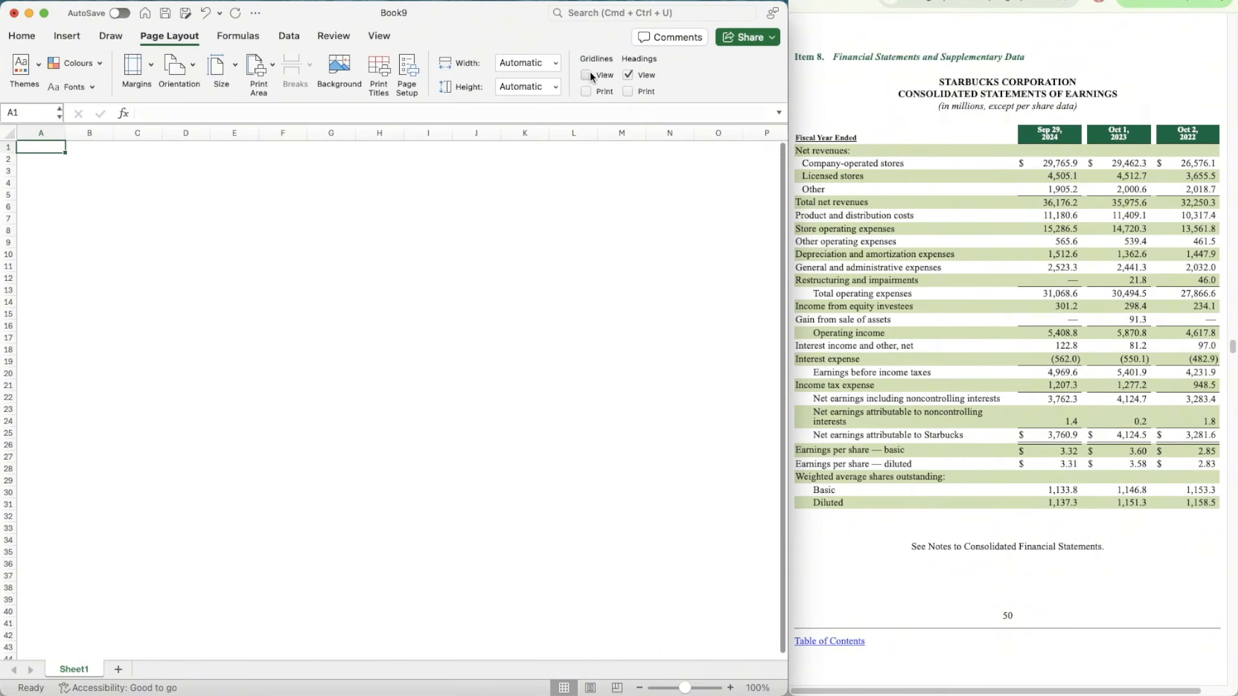
left_click(379, 36)
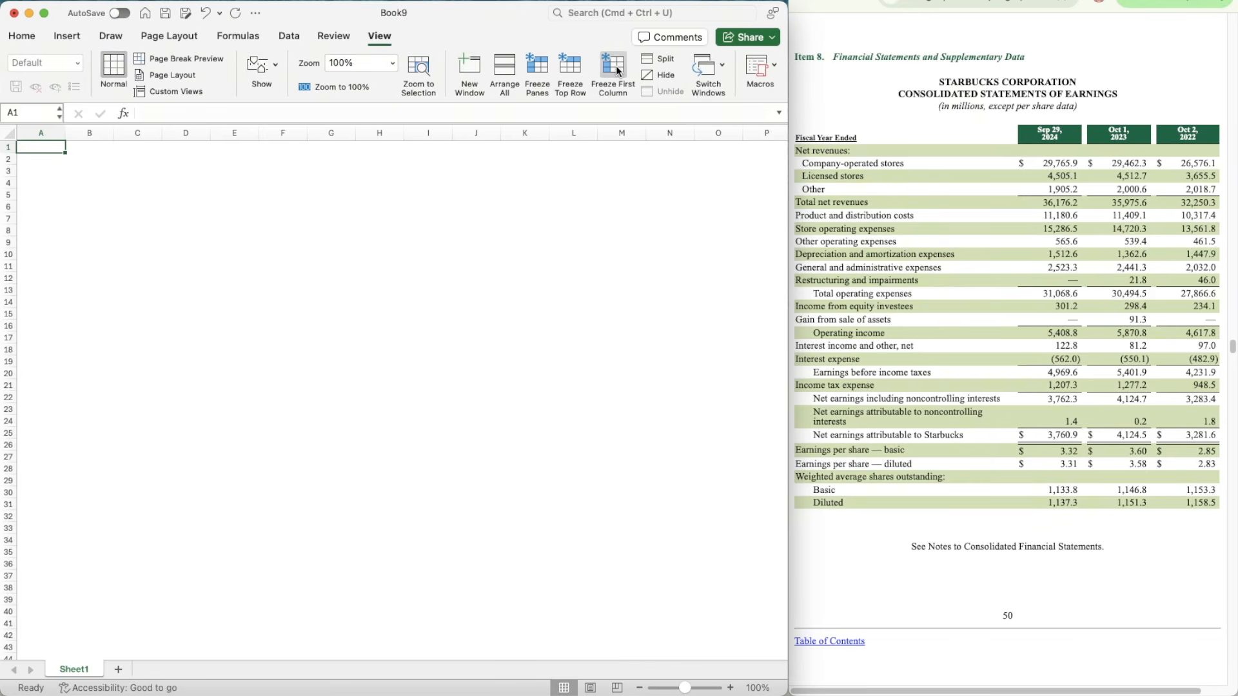
Step: Insert a new column before column A, narrow column A to a slim margin and widen column B
right_click(45, 131)
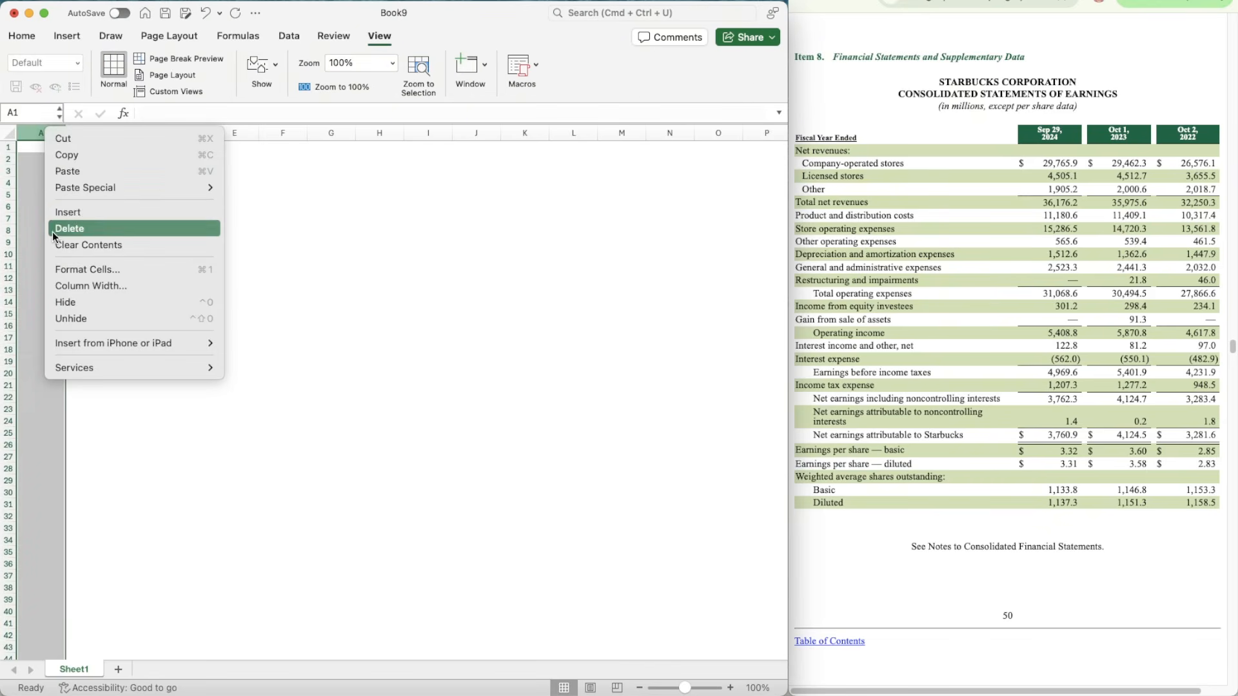
left_click(54, 229)
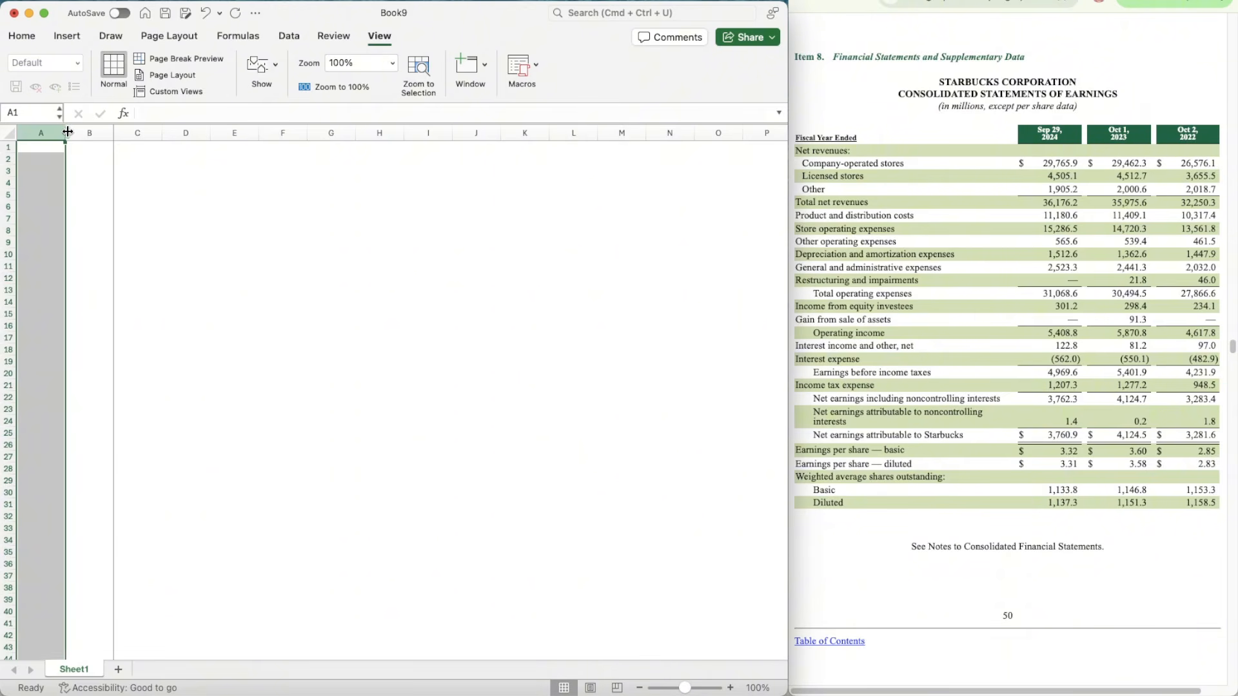
left_click_drag(67, 131, 149, 131)
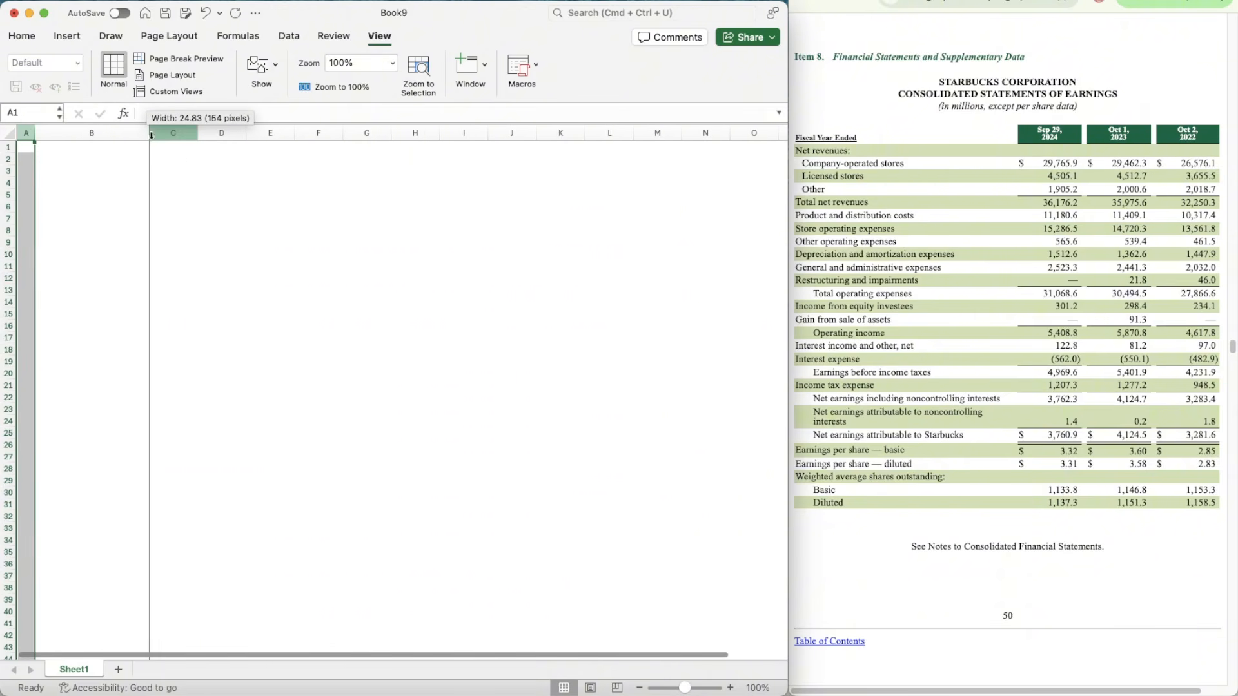
Step: Enter SBUX in cell A1 and convert it to the Stocks data type, choosing Starbucks Corporation on the Nasdaq Stock Market
left_click(730, 689)
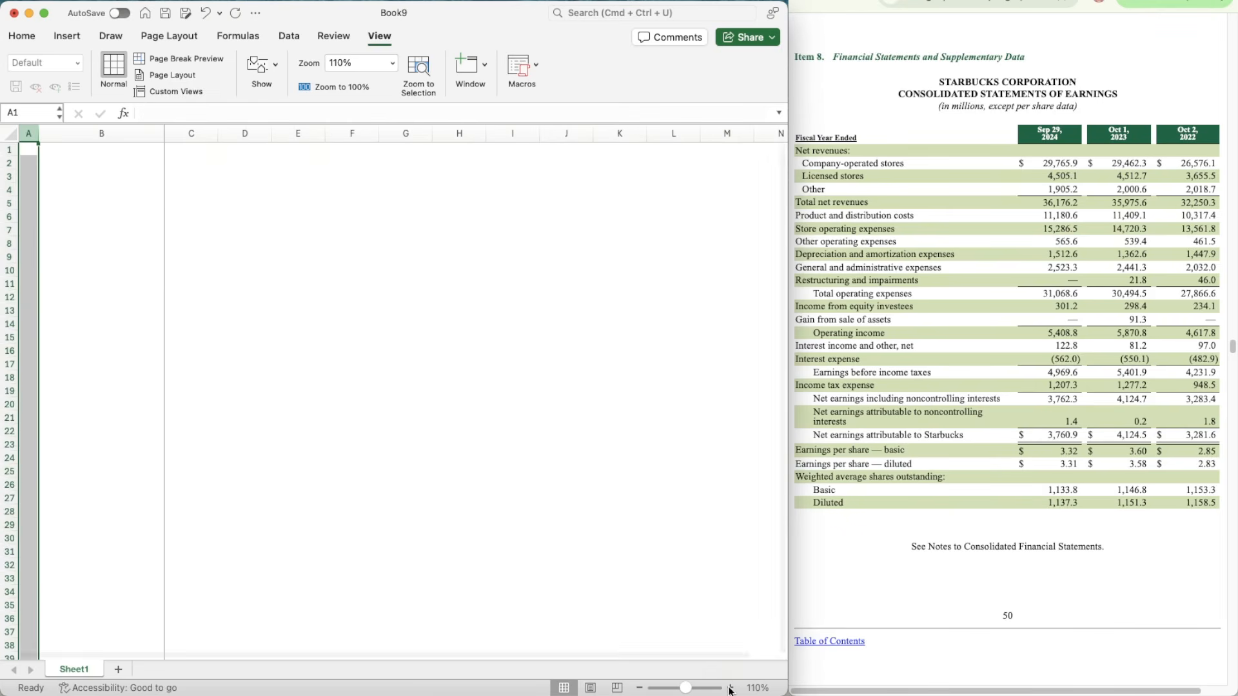
left_click(730, 689)
left_click(60, 176)
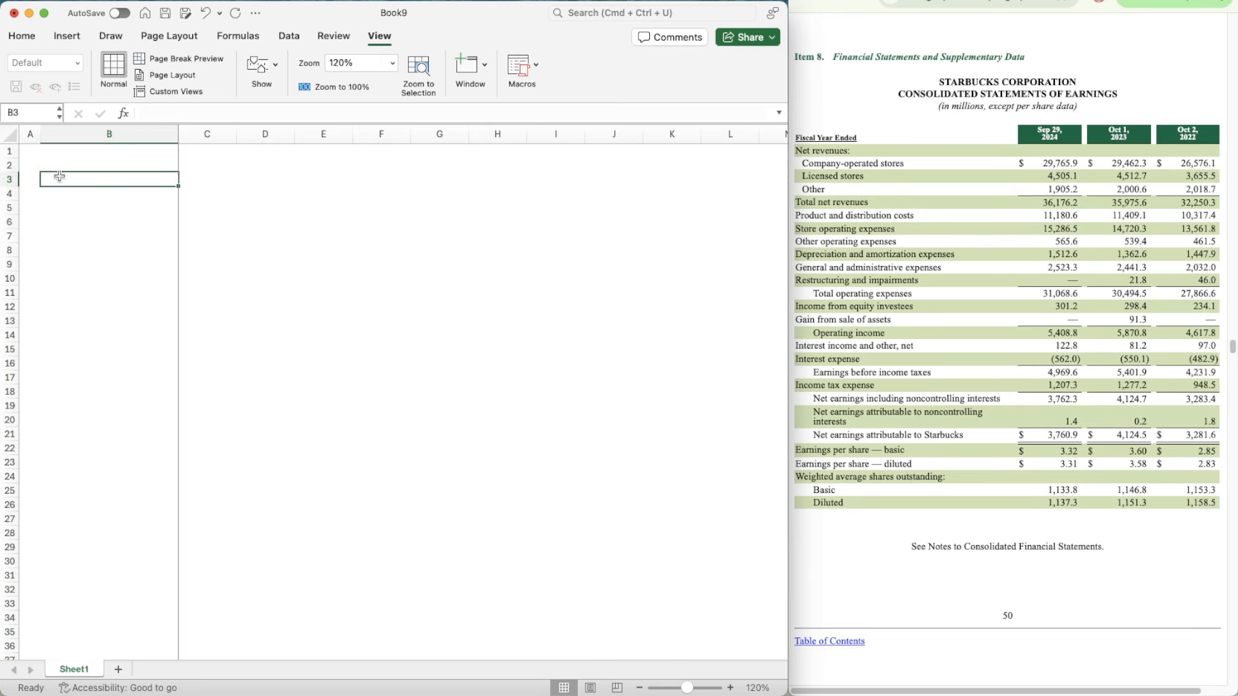
left_click(30, 151)
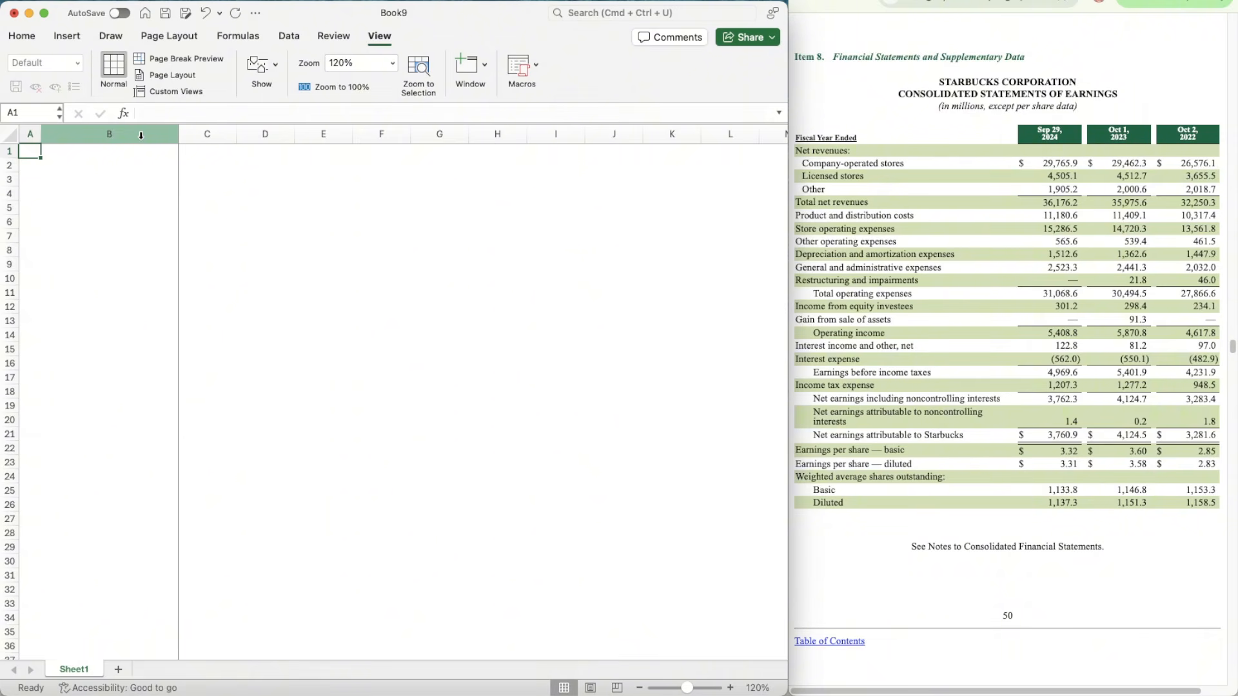
type("SBUX")
left_click(290, 38)
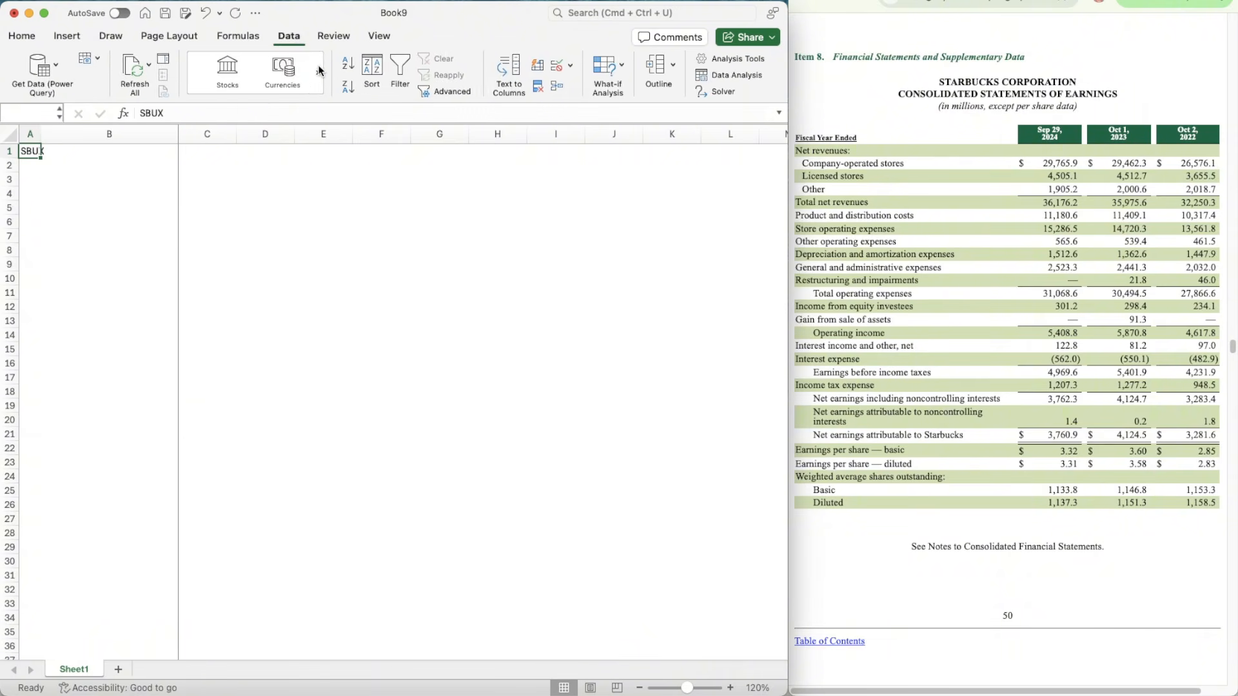
left_click(218, 70)
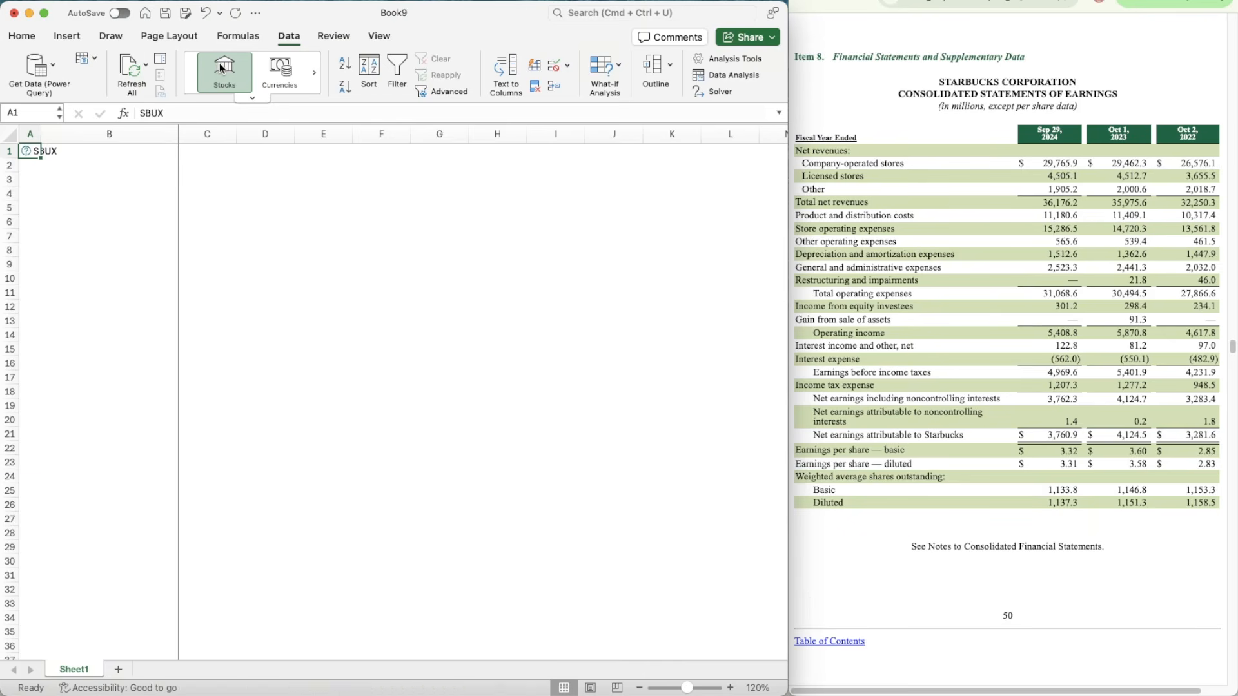
left_click(219, 68)
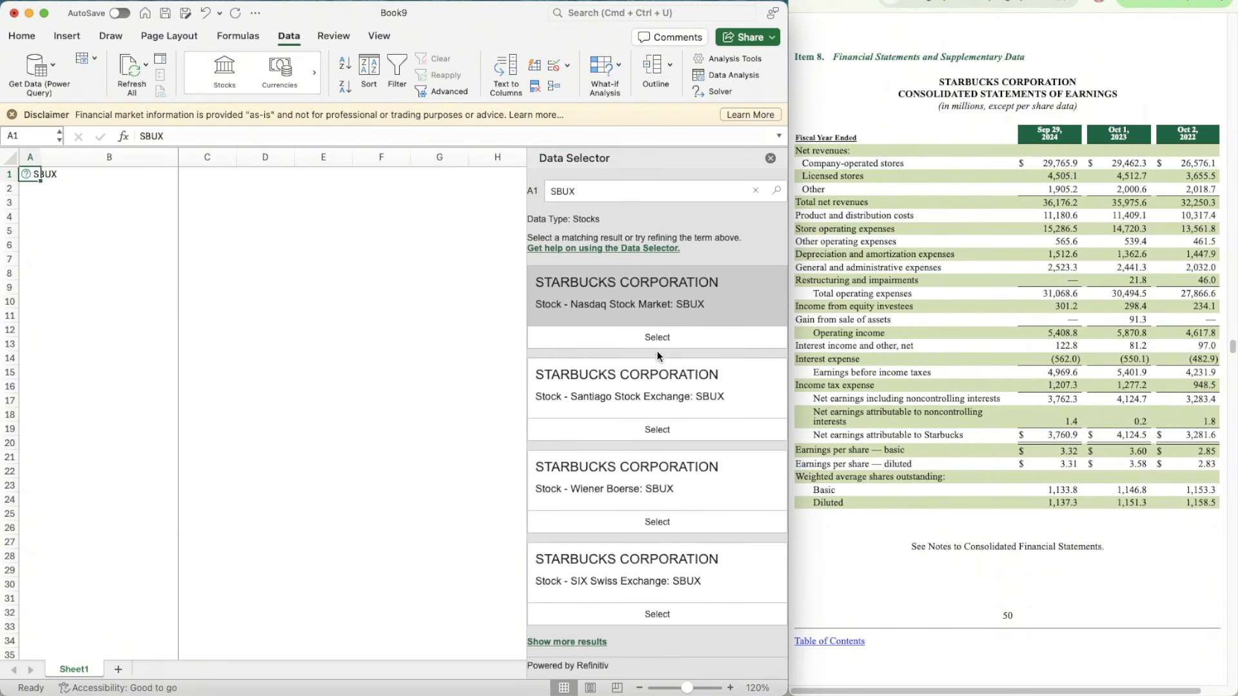
left_click(658, 342)
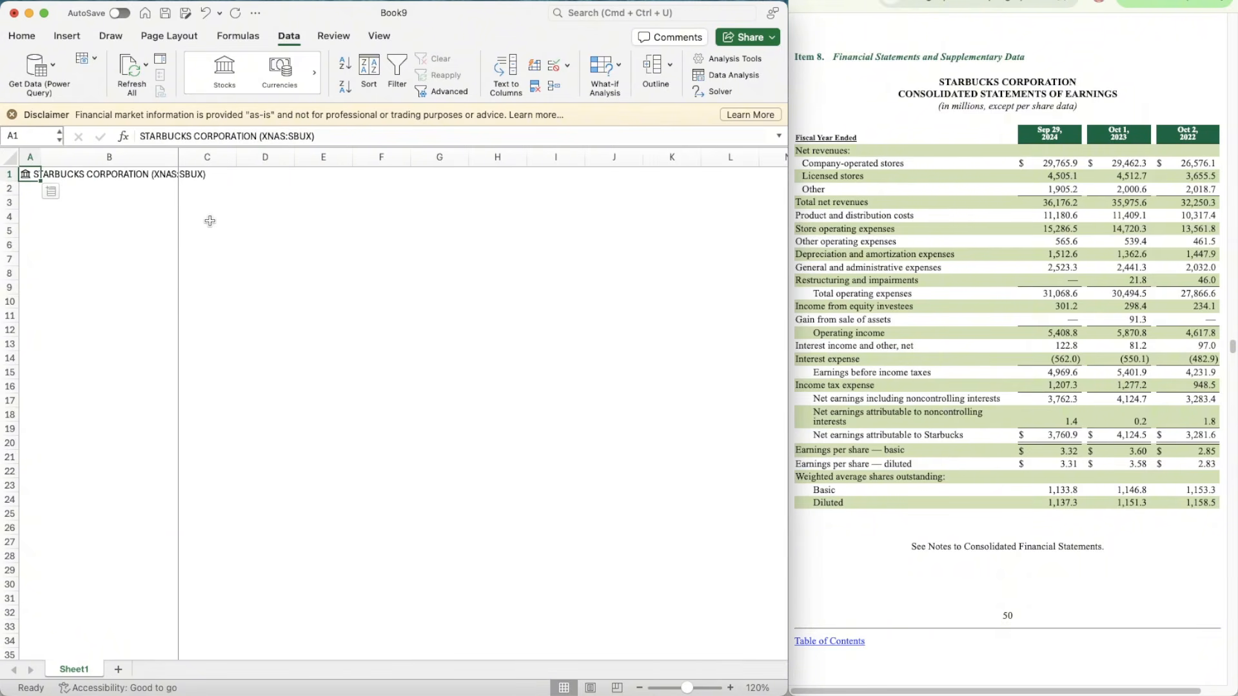
Step: Add the labels Ticker in C3 and Date in C4
left_click(210, 220)
key("Up")
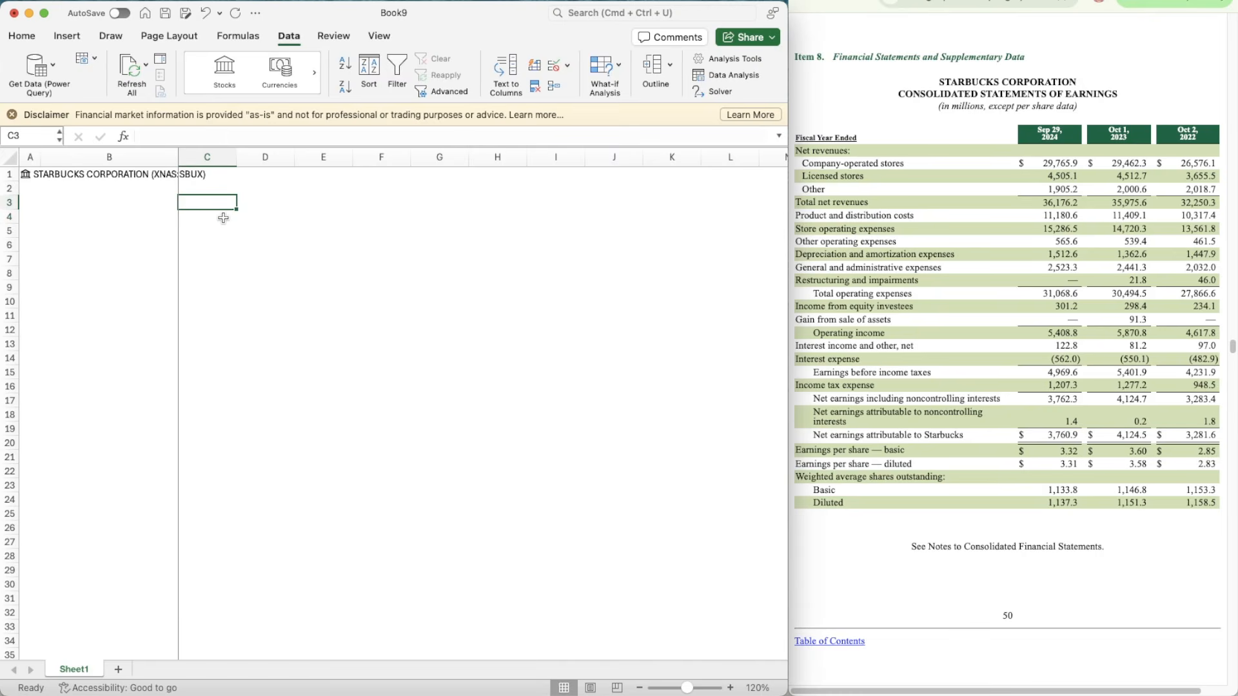
type("Ticker")
key("Return")
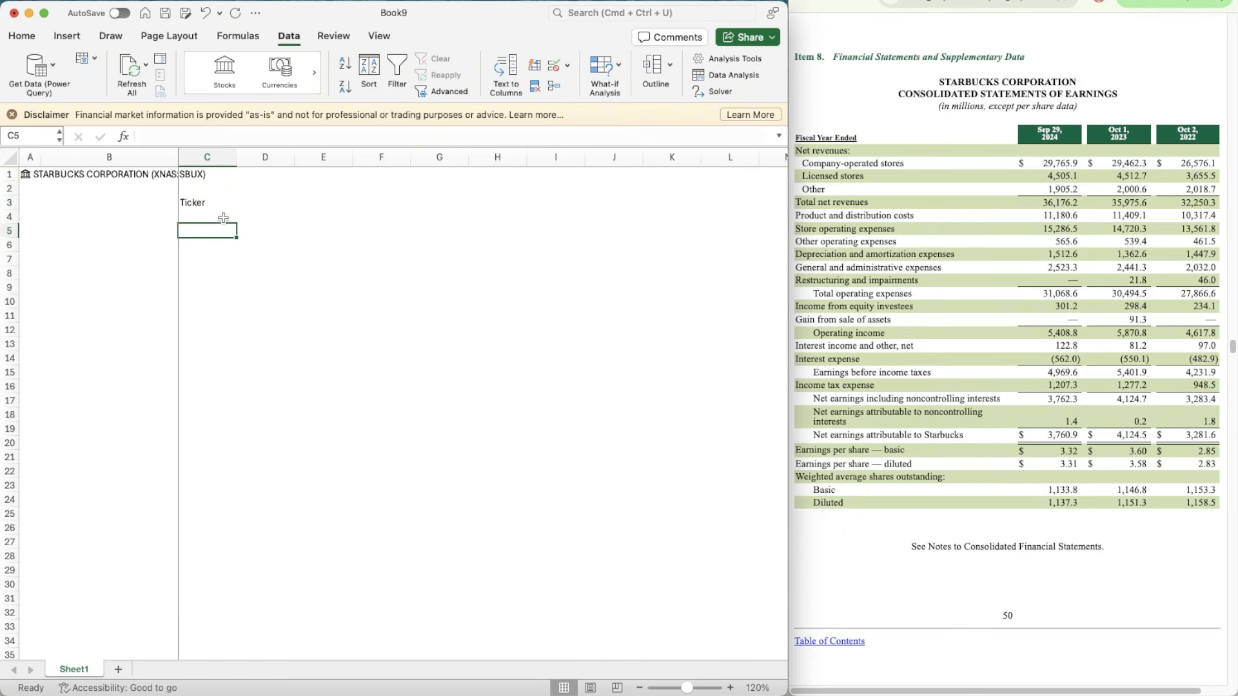
type("Date")
key("Tab")
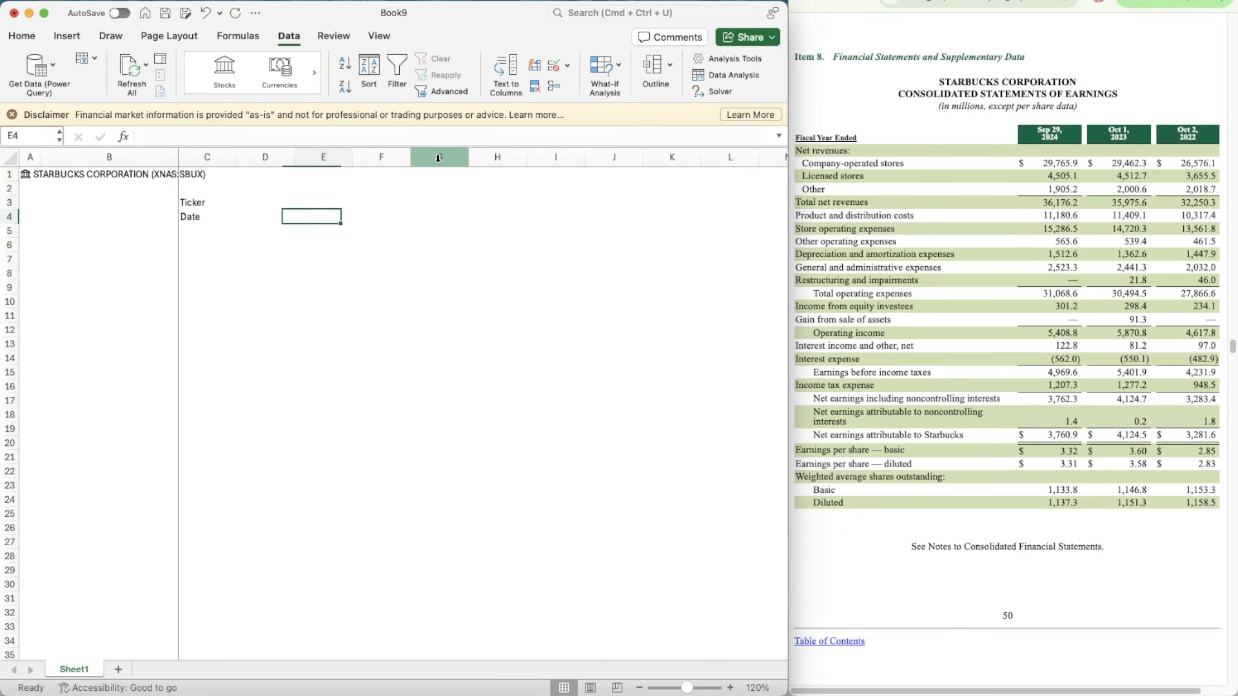
Step: Enter a formula in D3 that pulls the ticker field from the stock data in A1
key("Up")
type("=A1.")
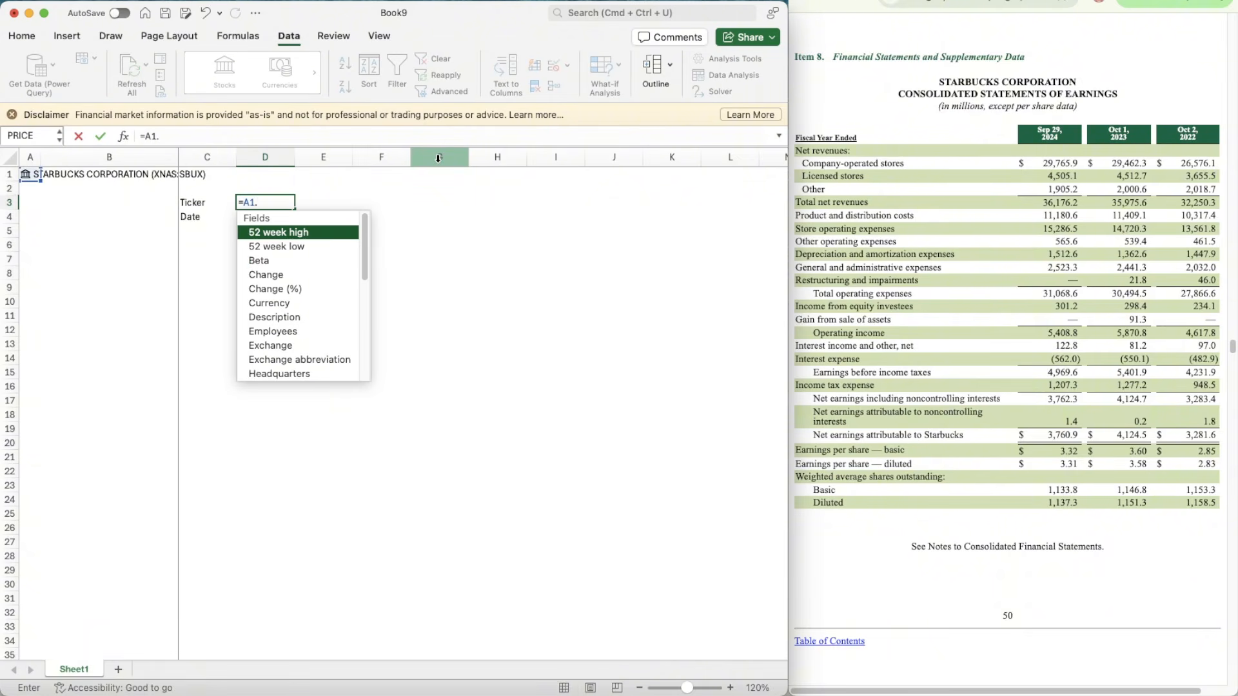
key("Tab")
type("t")
key("BackSpace")
key("BackSpace")
key("BackSpace")
key("BackSpace")
key("BackSpace")
key("BackSpace")
key("BackSpace")
key("BackSpace")
key("BackSpace")
key("BackSpace")
key("BackSpace")
key("BackSpace")
key("BackSpace")
key("BackSpace")
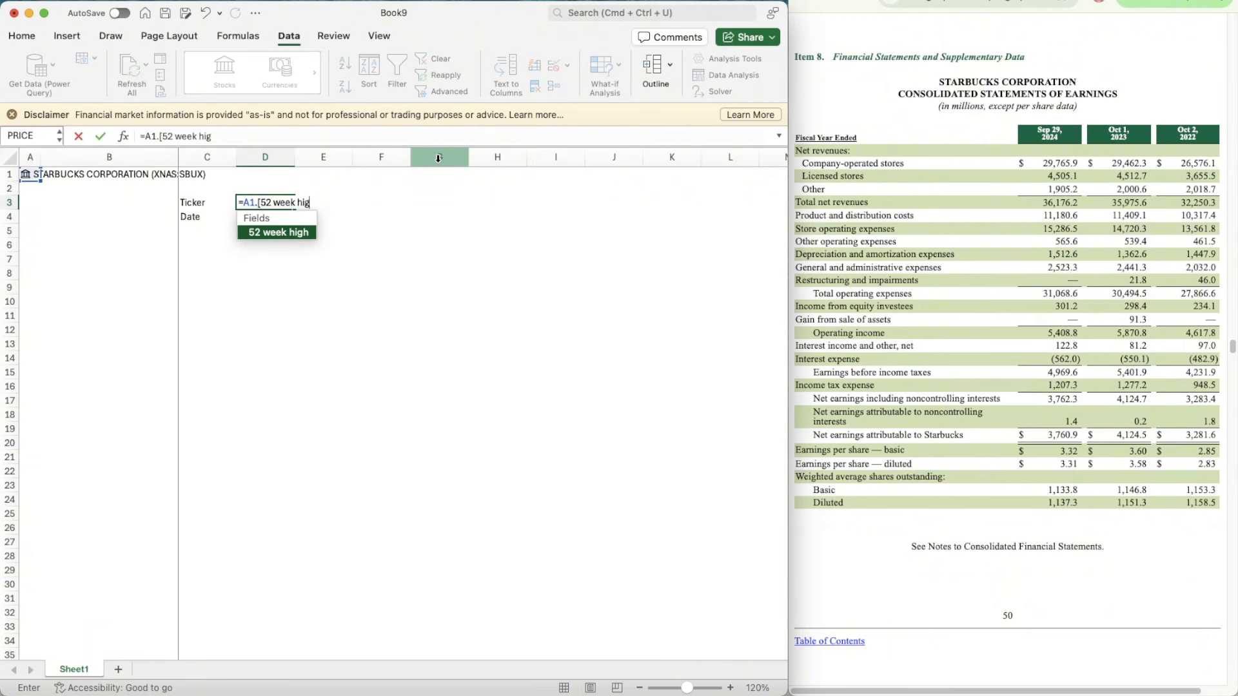
key("BackSpace")
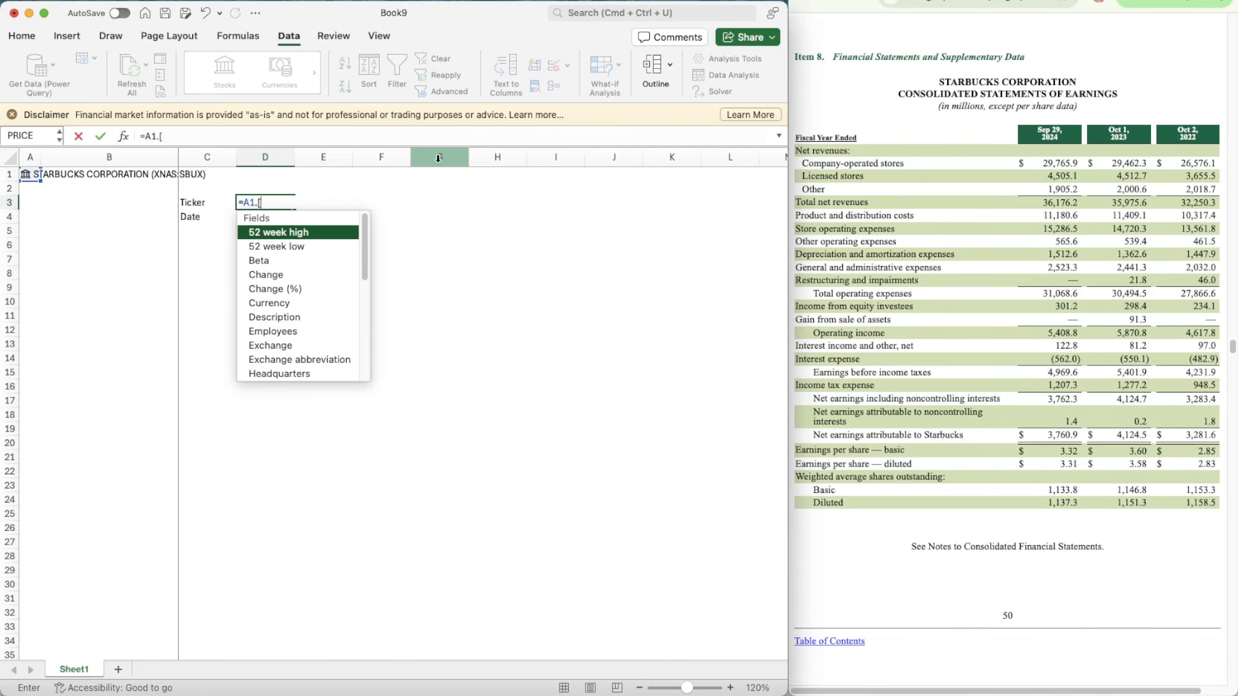
type("tic")
key("Tab")
key("Return")
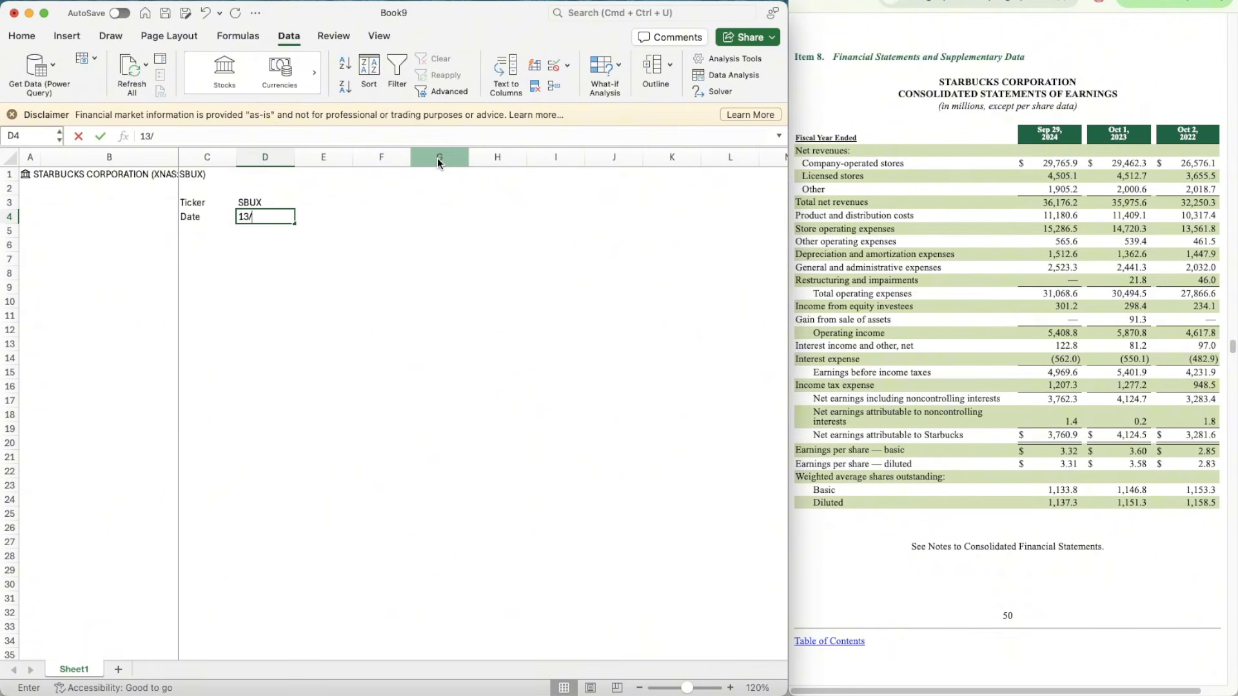
Step: Enter the date 13/10/2025 in D4
type("13/10/2025")
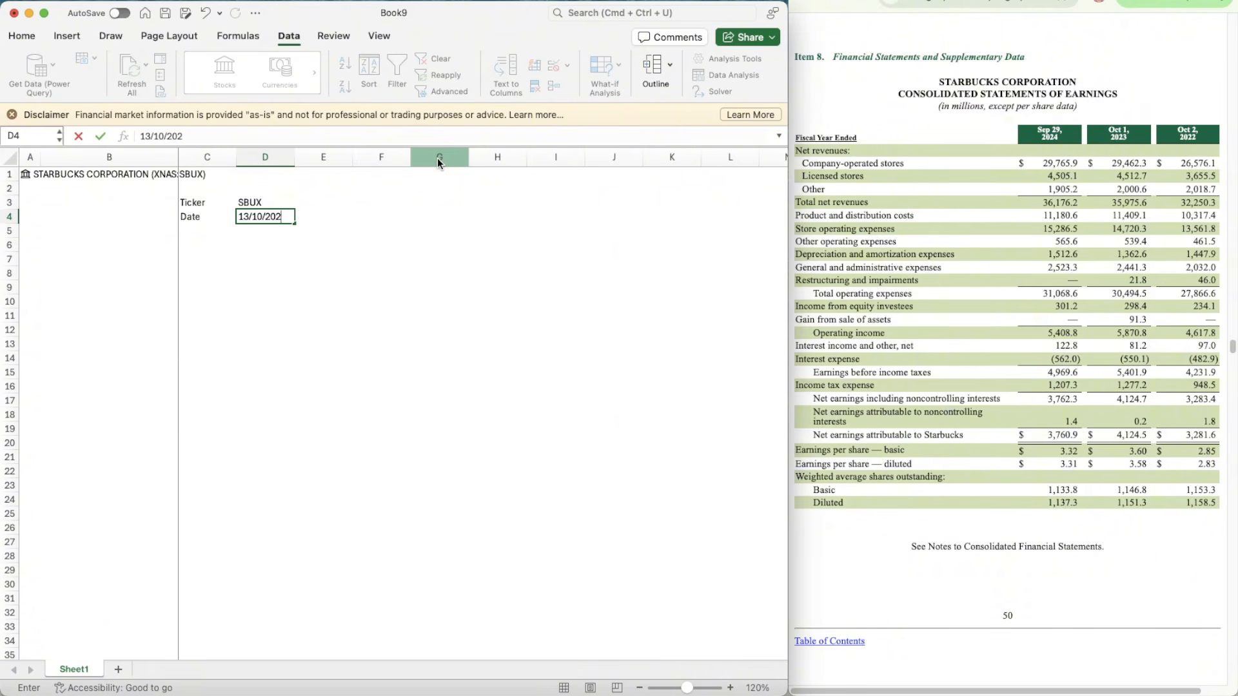
key("Tab")
key("Tab")
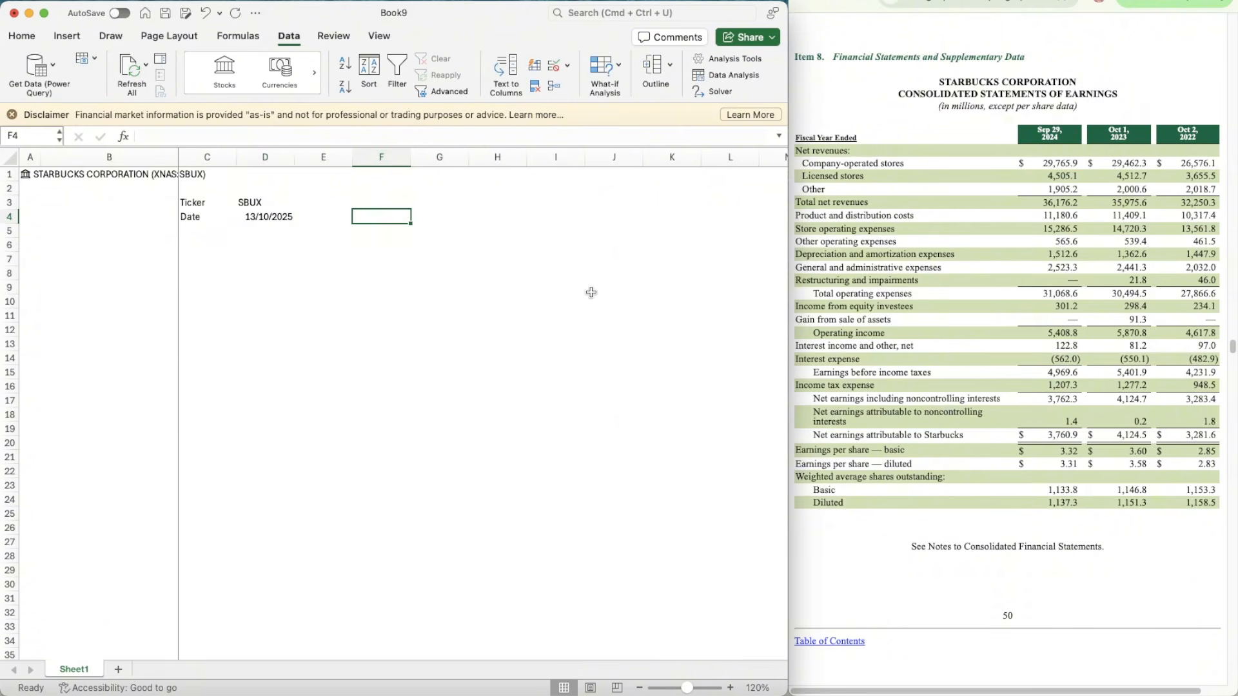
Step: Add the labels Current in F3 and Implied in F4
key("Up")
type("Current")
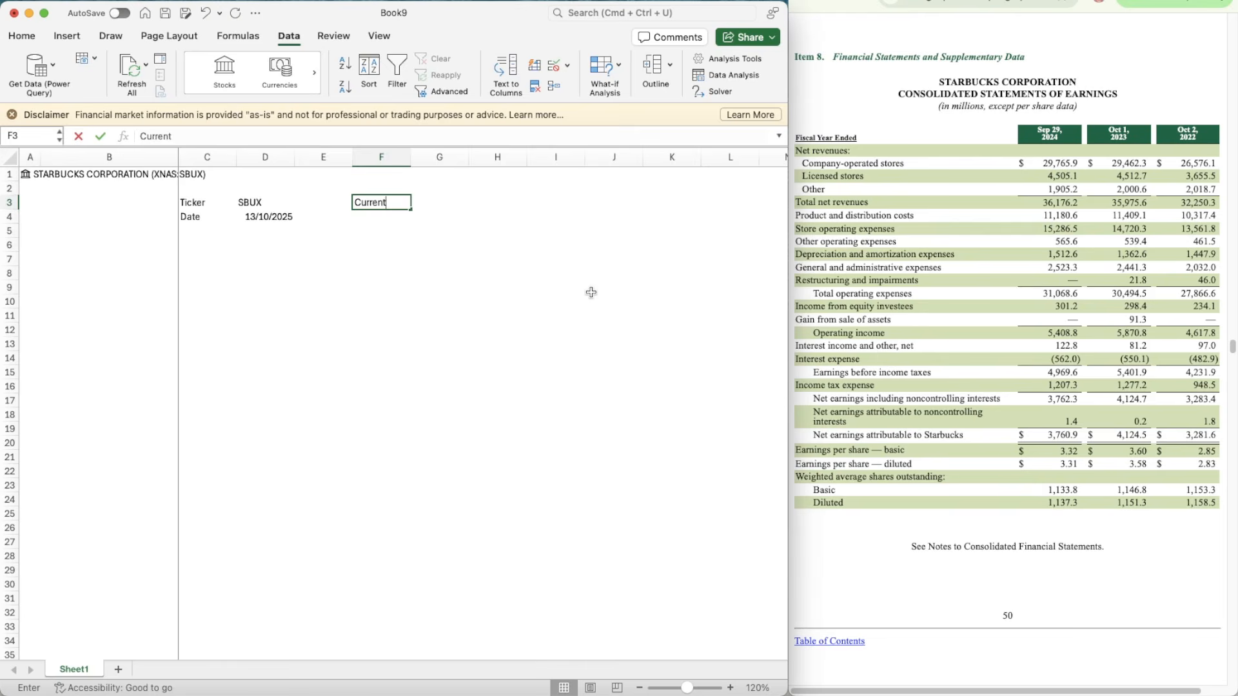
key("Return")
type("Implied")
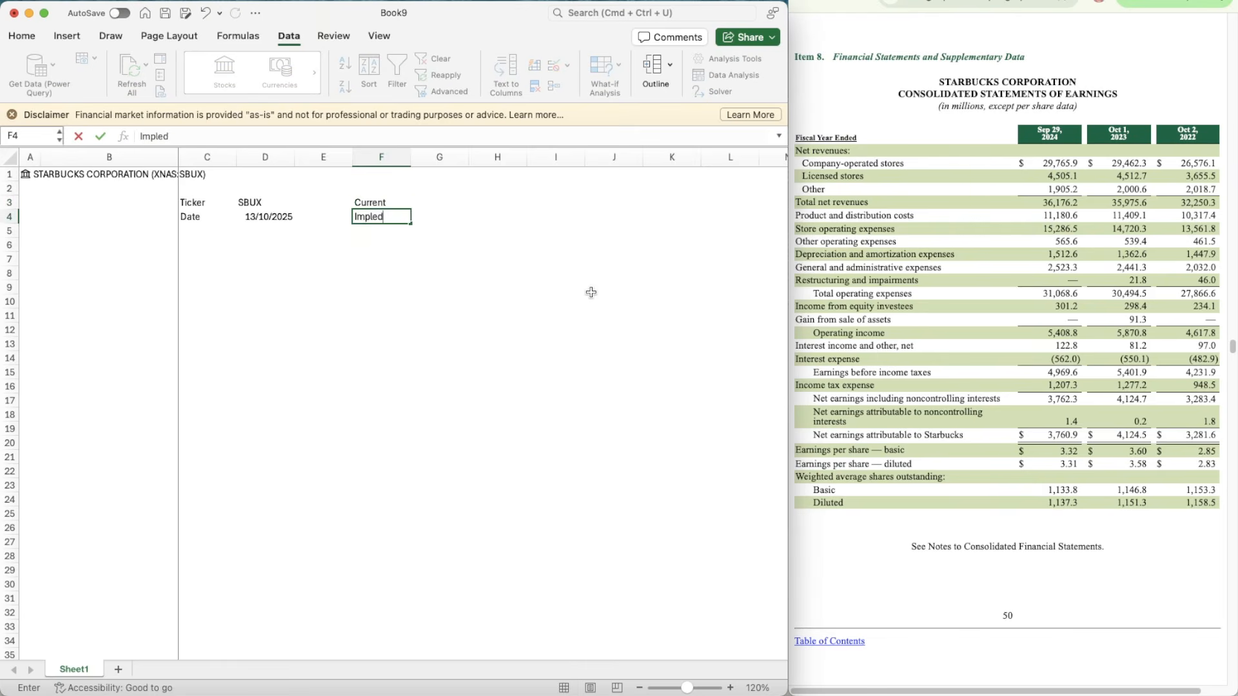
key("Tab")
Step: Add the label Up/Down in cell I4
key("Right")
key("Right")
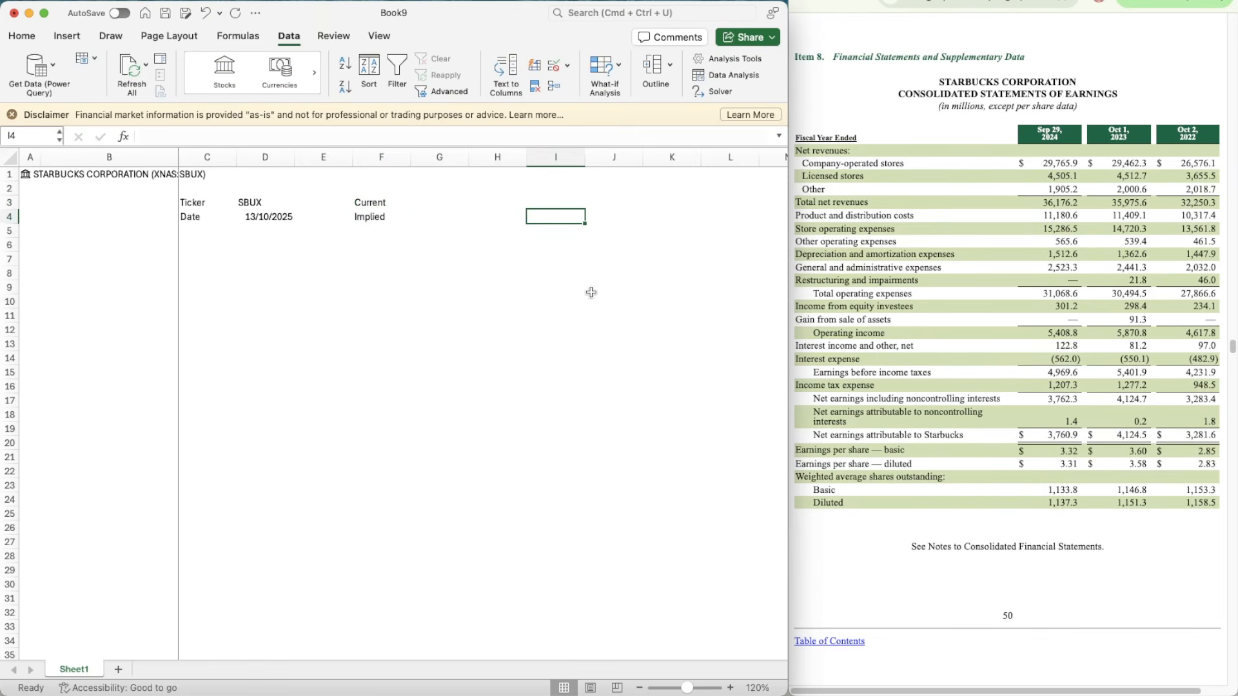
key("Left")
key("Right")
type("Up")
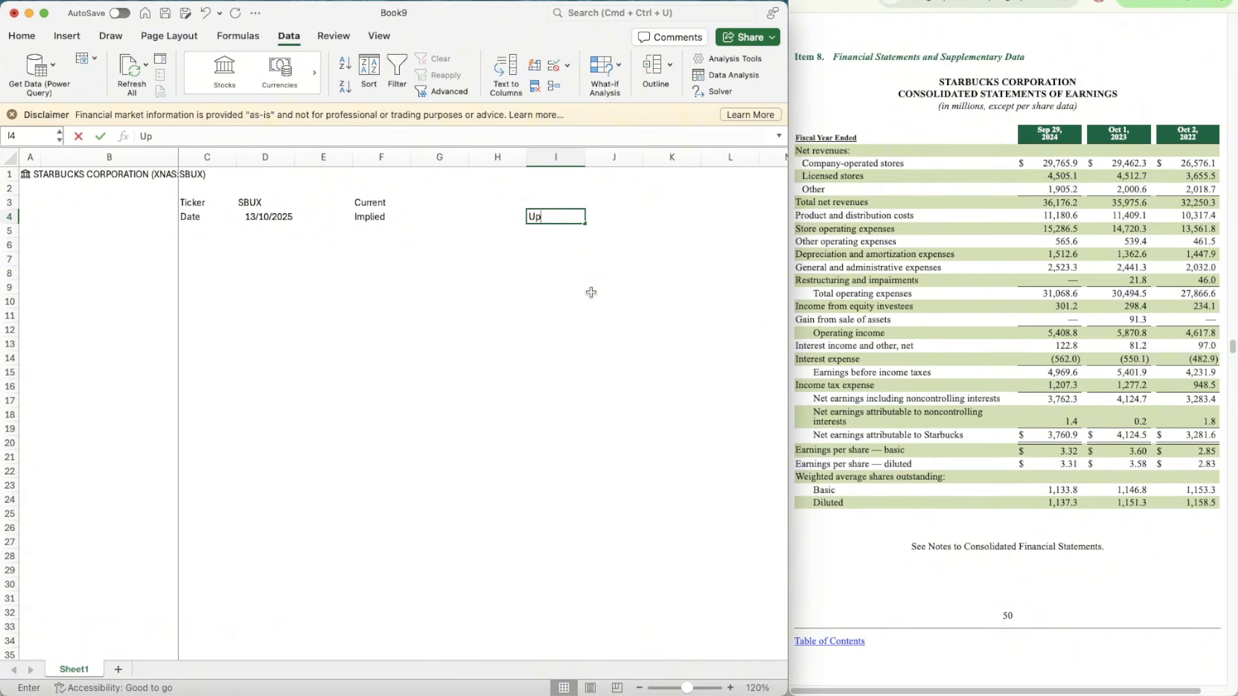
type("/")
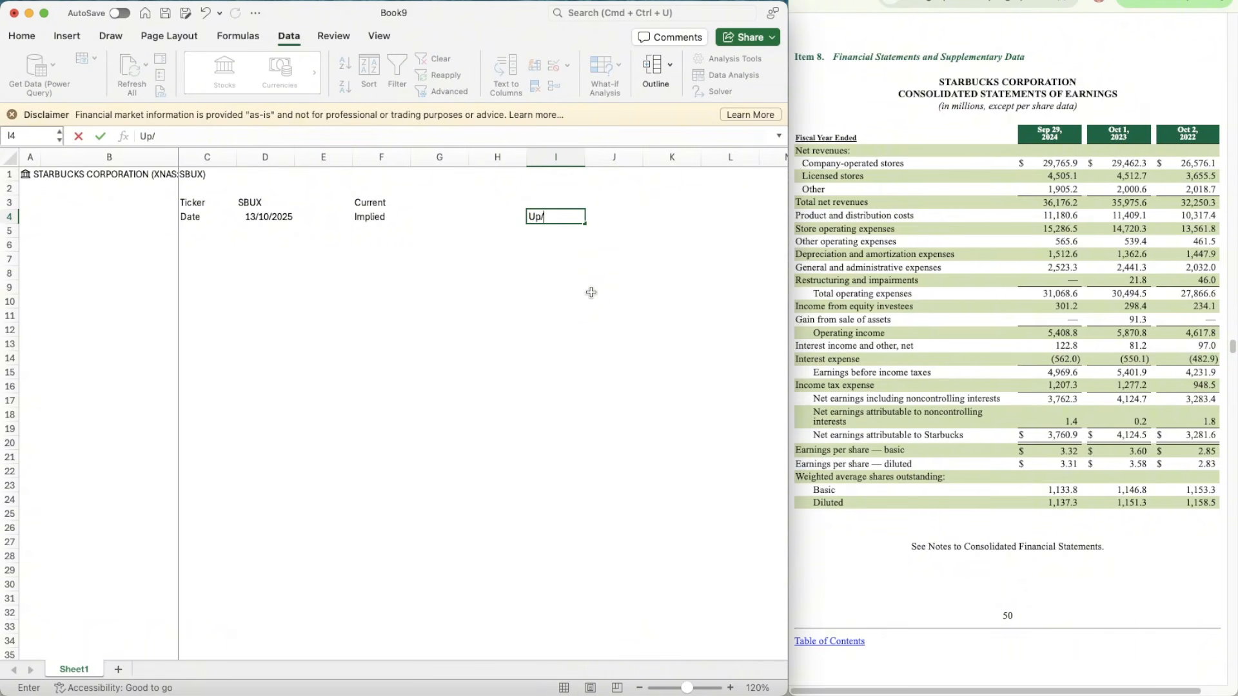
type("Down")
key("Return")
Step: Give the ticker and date values in D3:D4 a light orange background fill
key("Left")
key("Left")
key("Left")
key("Left")
key("Left")
key("Left")
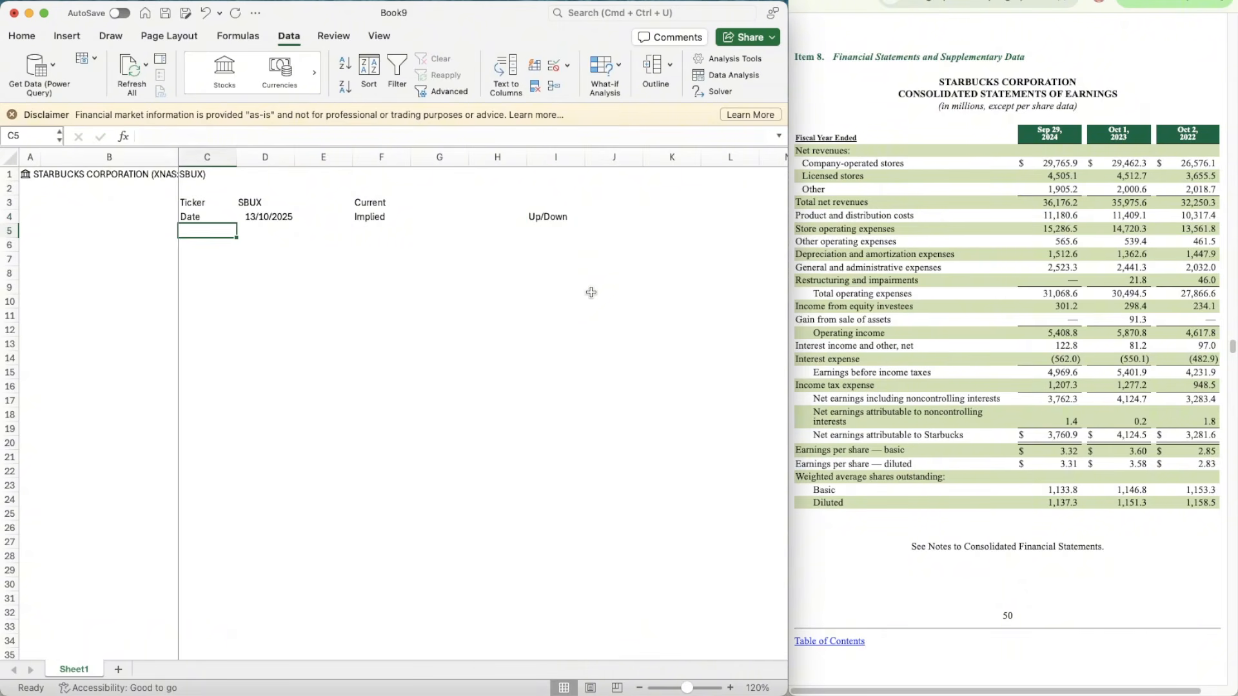
key("Right")
key("Up")
key("shift+Up")
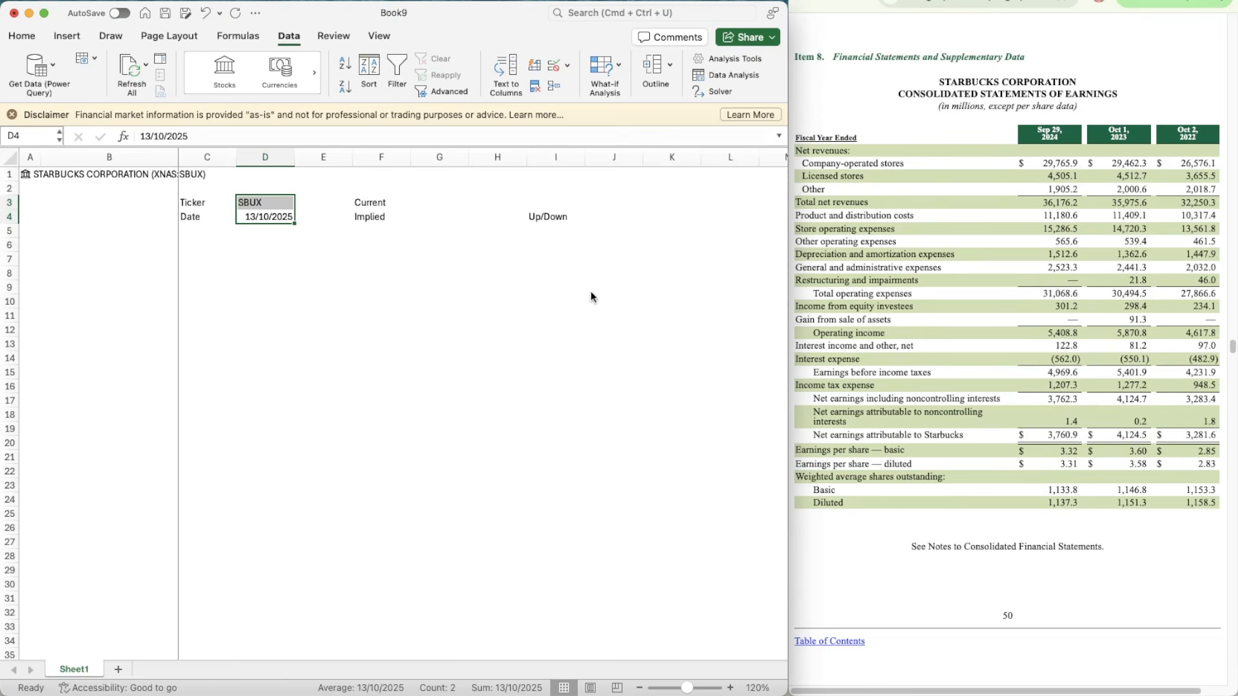
key("super+1")
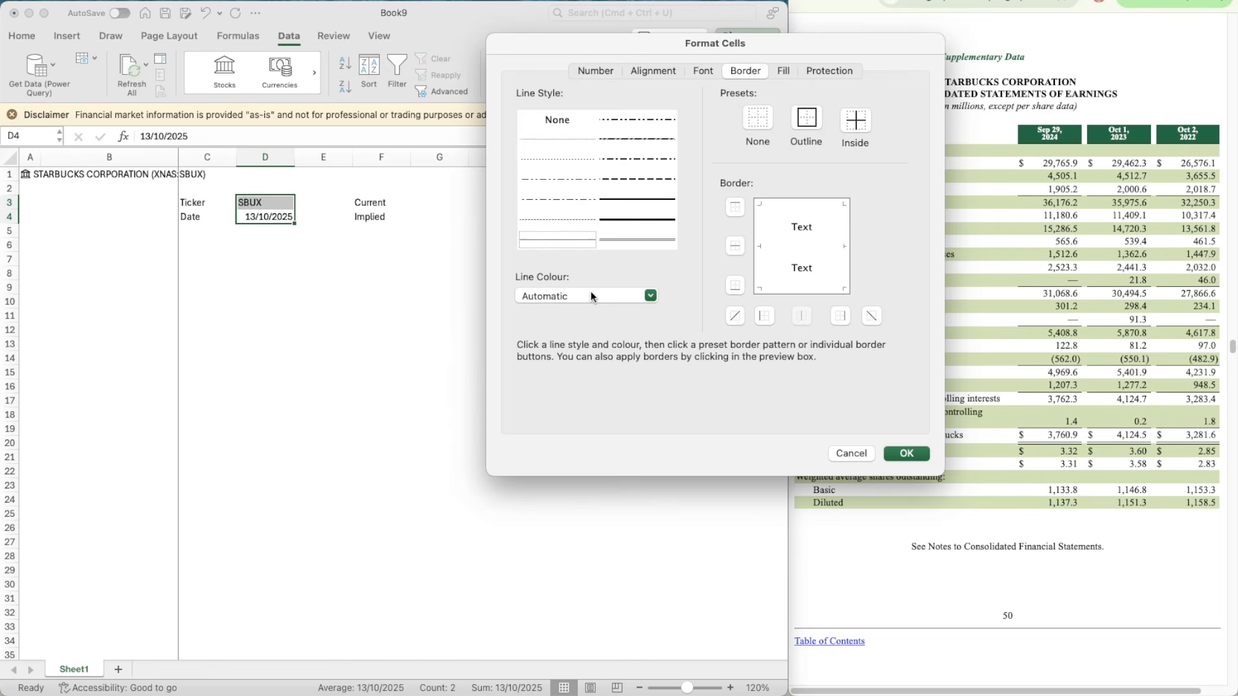
left_click(783, 72)
left_click(575, 126)
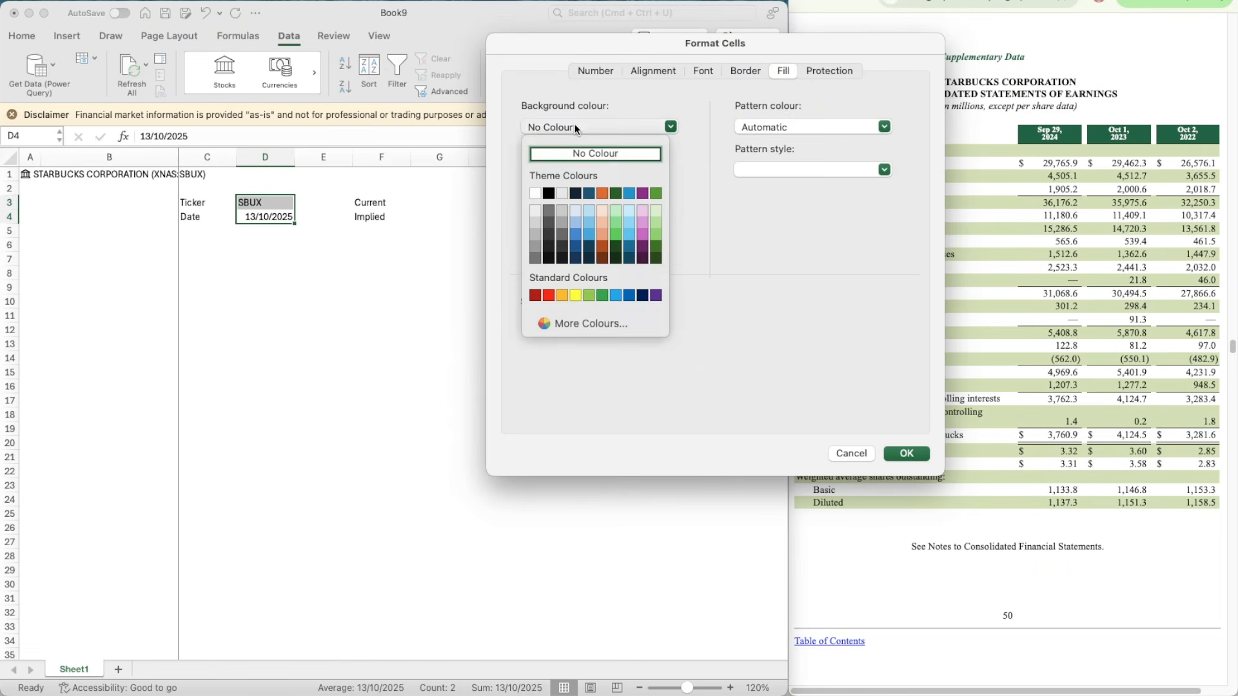
left_click(604, 211)
Step: Add hairline outline and inside borders to cells D3:D4 and apply the formatting
left_click(745, 71)
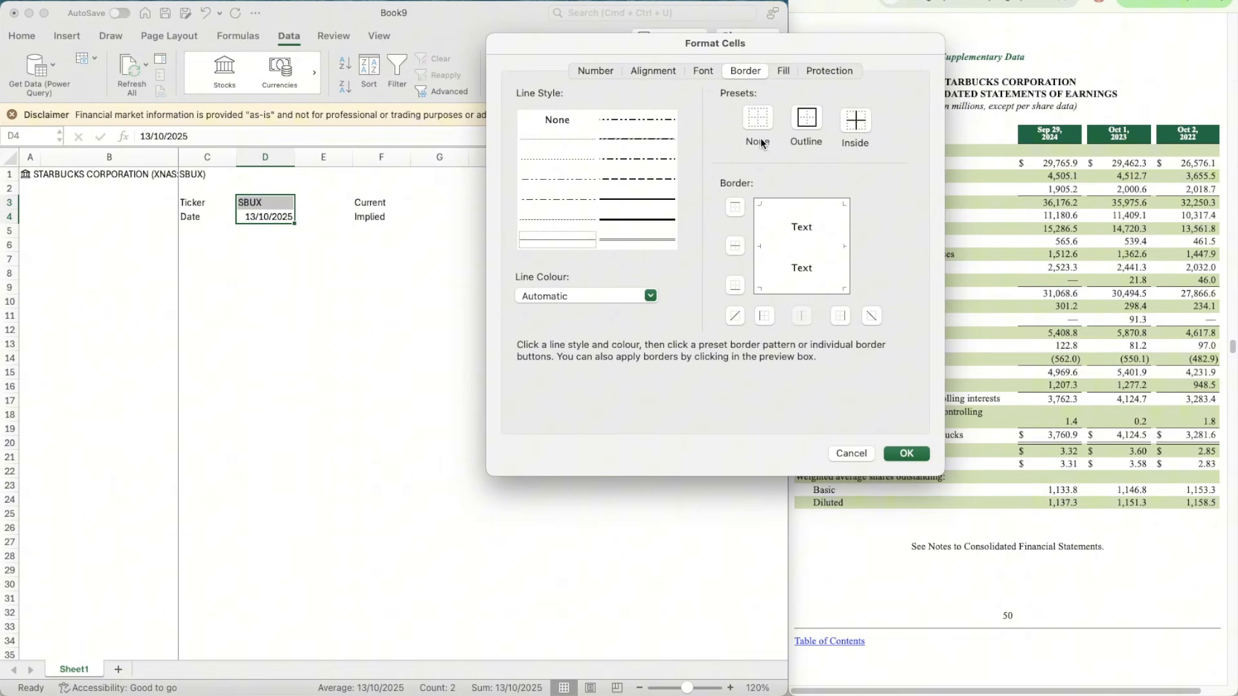
left_click(549, 141)
left_click(806, 122)
left_click(855, 123)
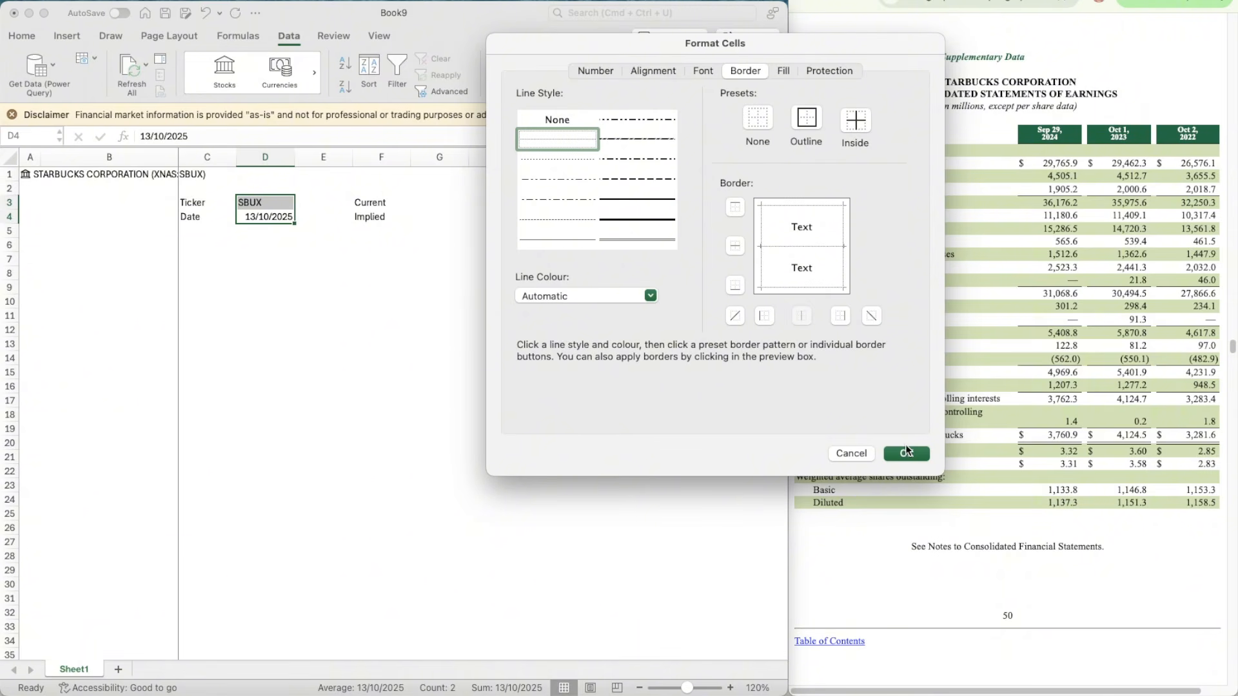
left_click(904, 453)
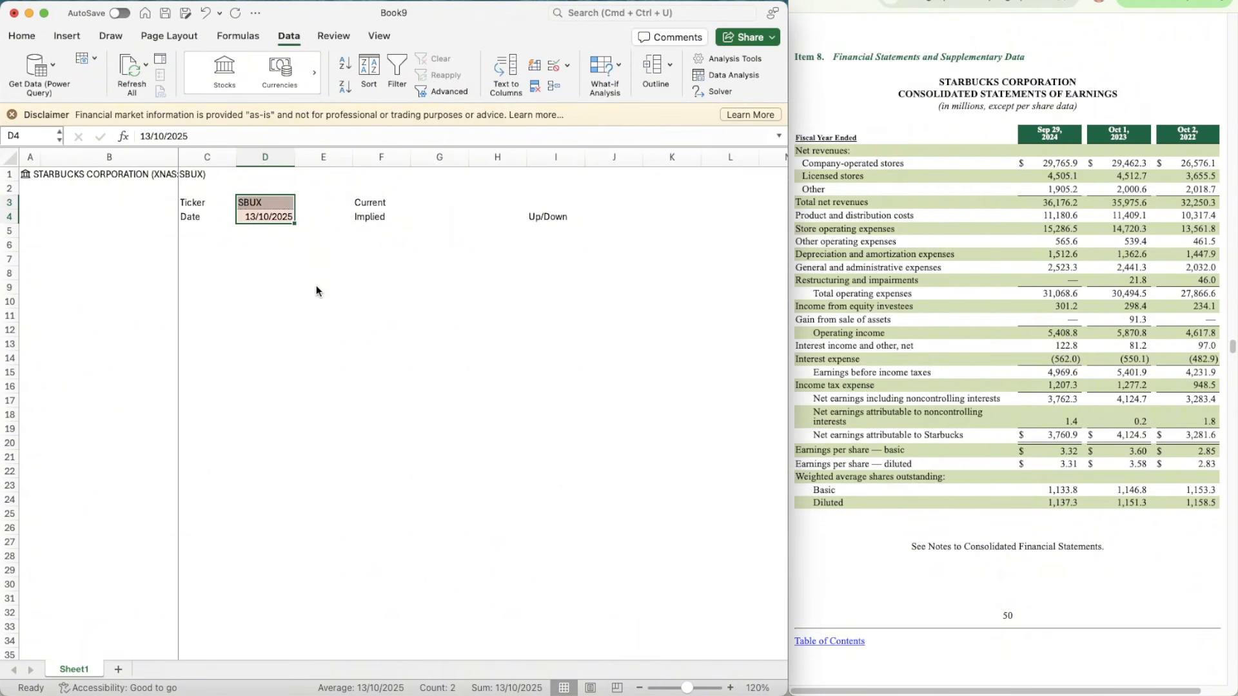
Step: Add hairline outline and inside borders to cells G3:G4 beside the Current and Implied labels
left_click(395, 218)
left_click(412, 216)
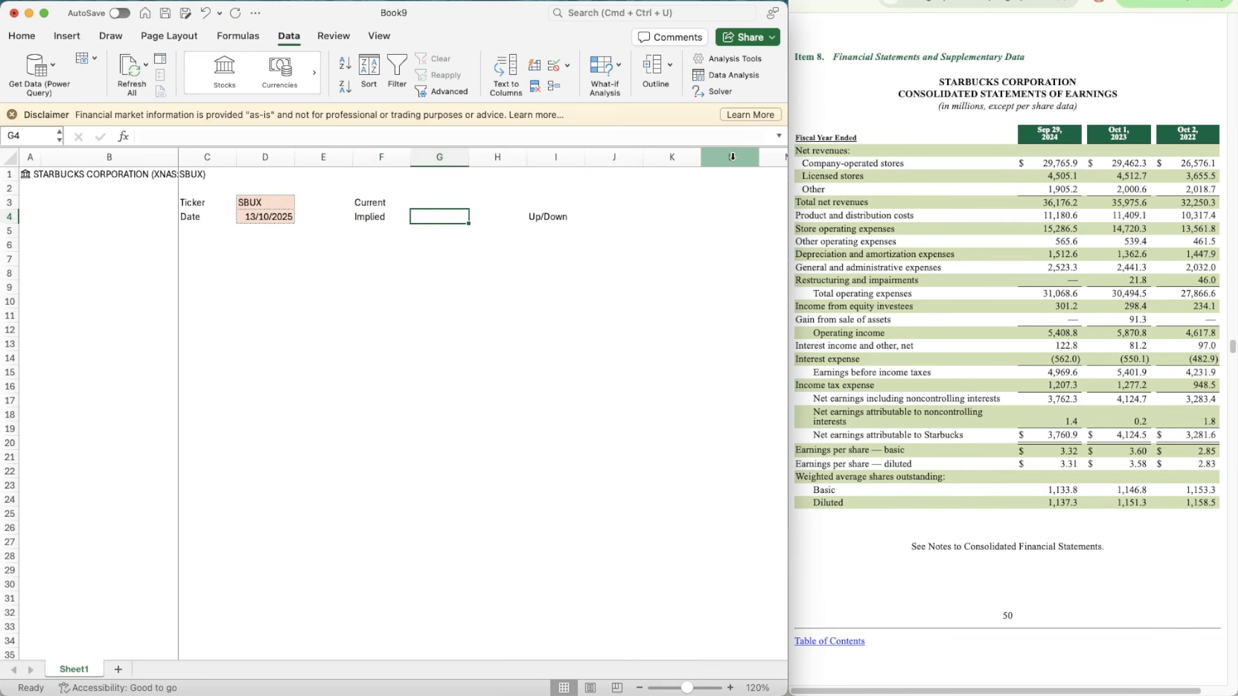
key("shift+Up")
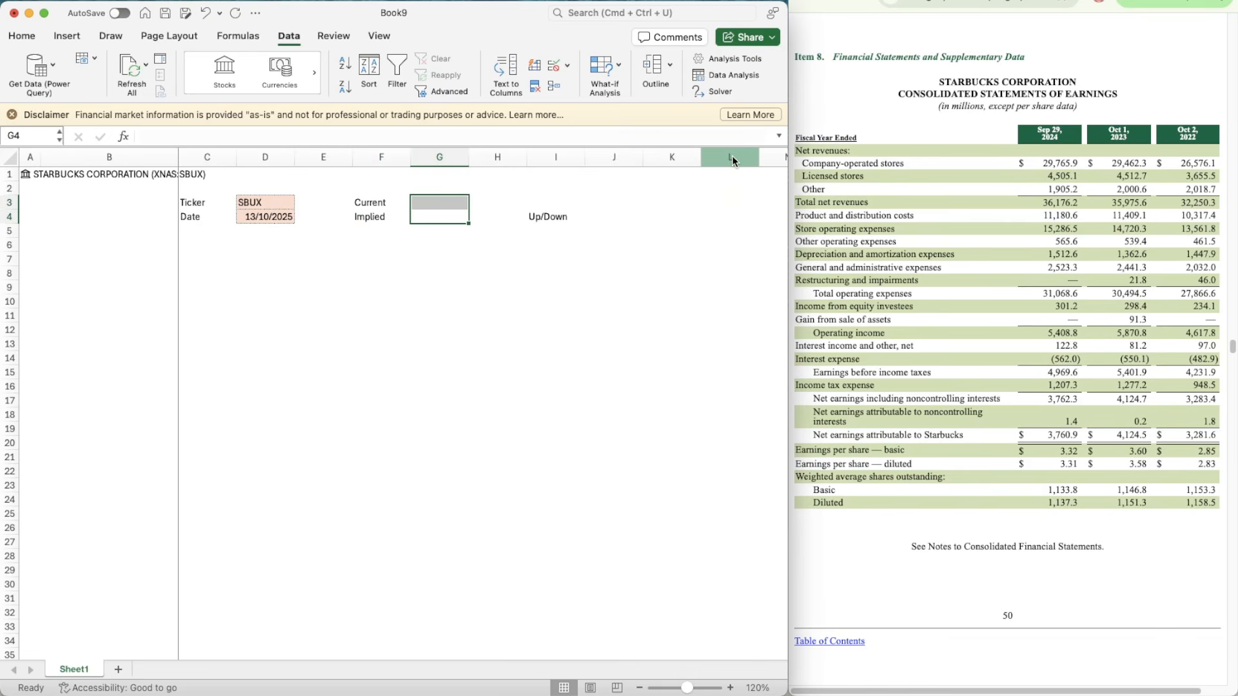
key("super+1")
left_click(548, 139)
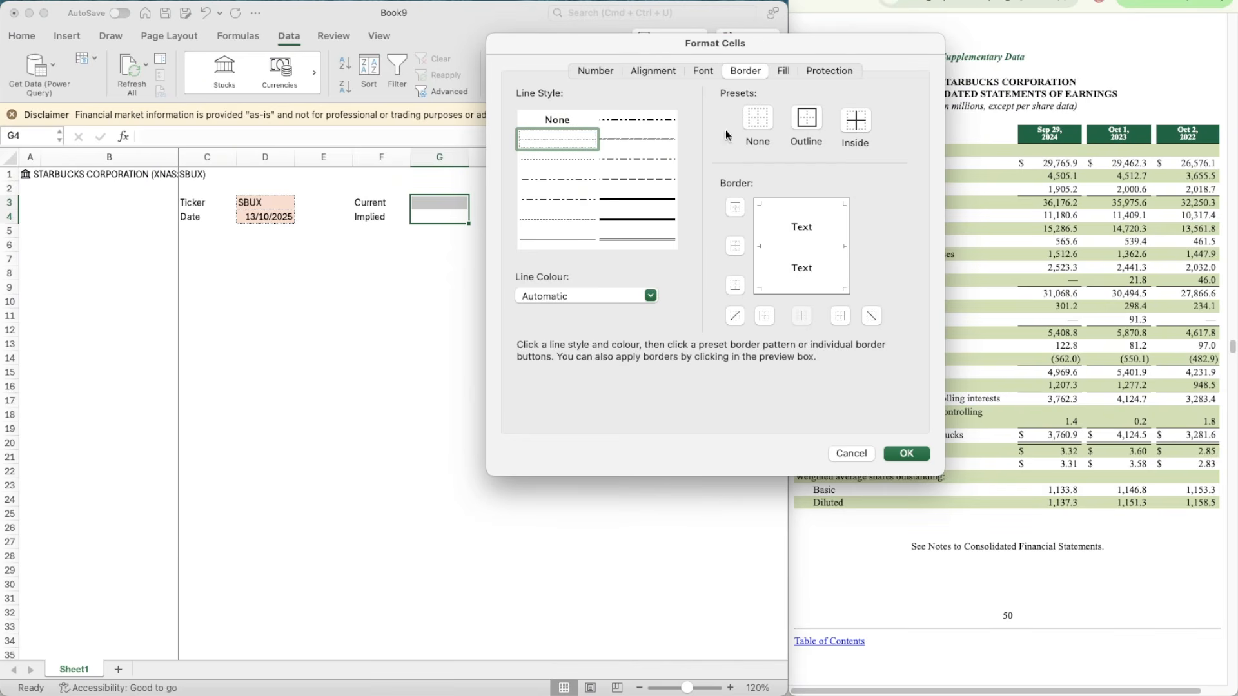
left_click(805, 121)
left_click(855, 120)
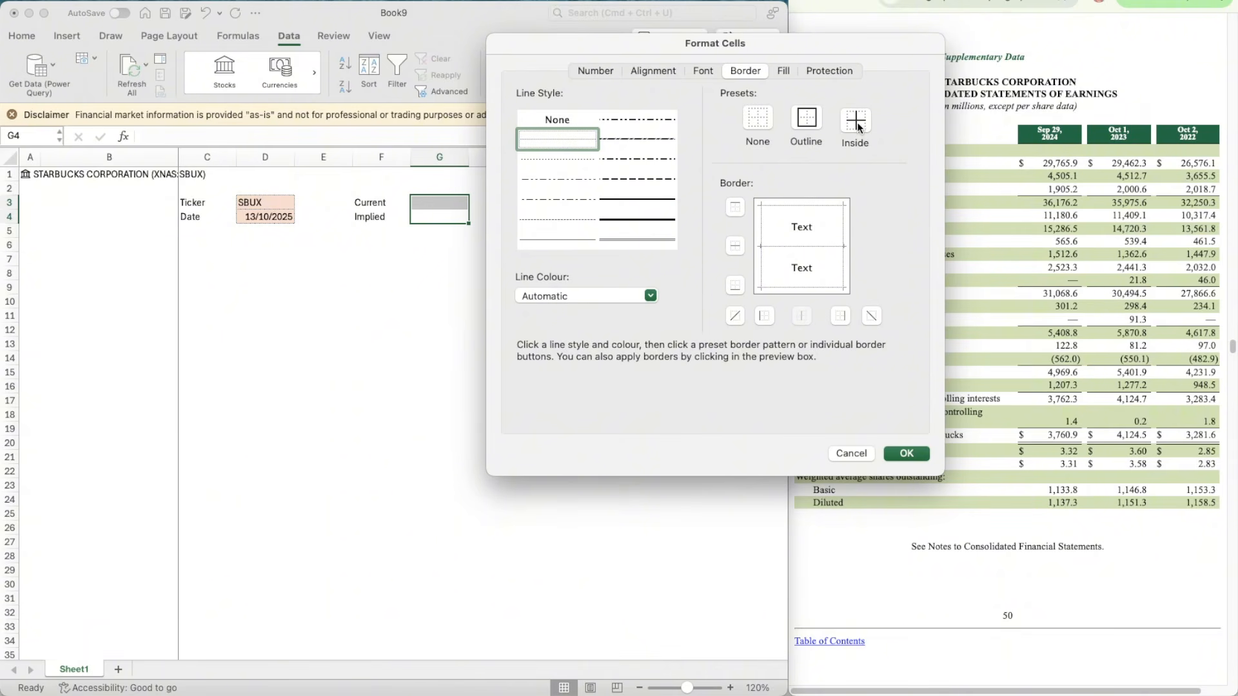
left_click(906, 454)
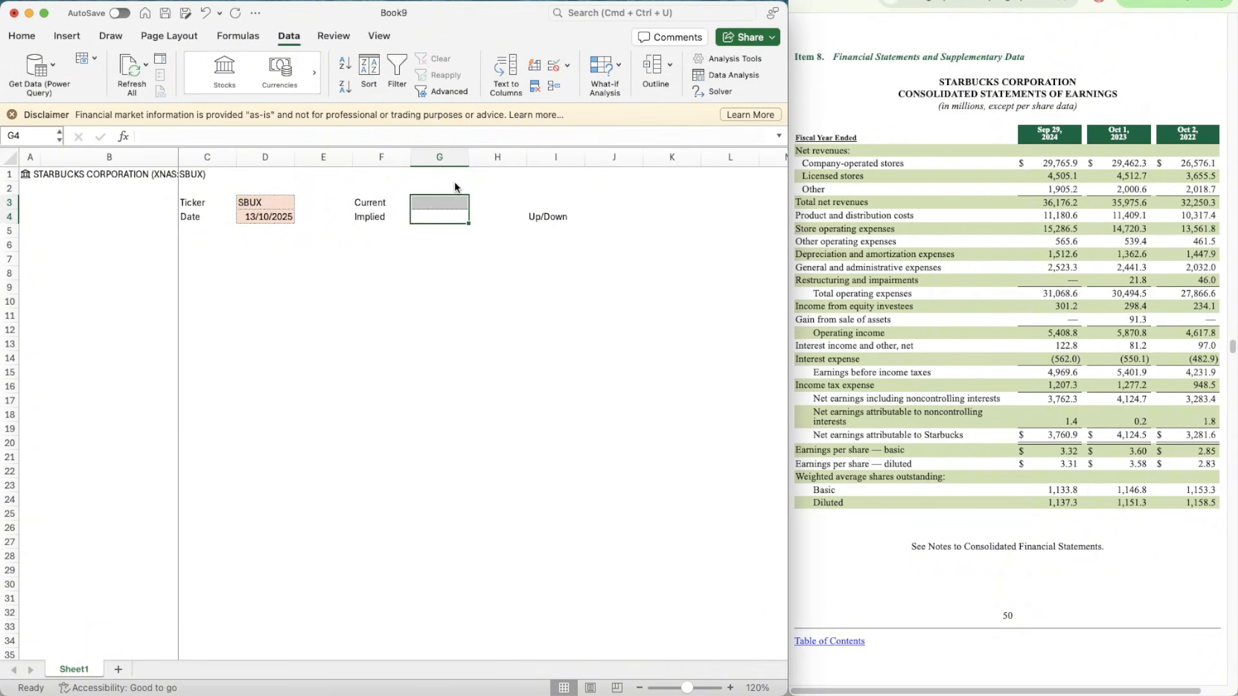
Step: Fill cells G3:G4 with the same light orange background as the ticker and date cells
key("super+1")
left_click(705, 69)
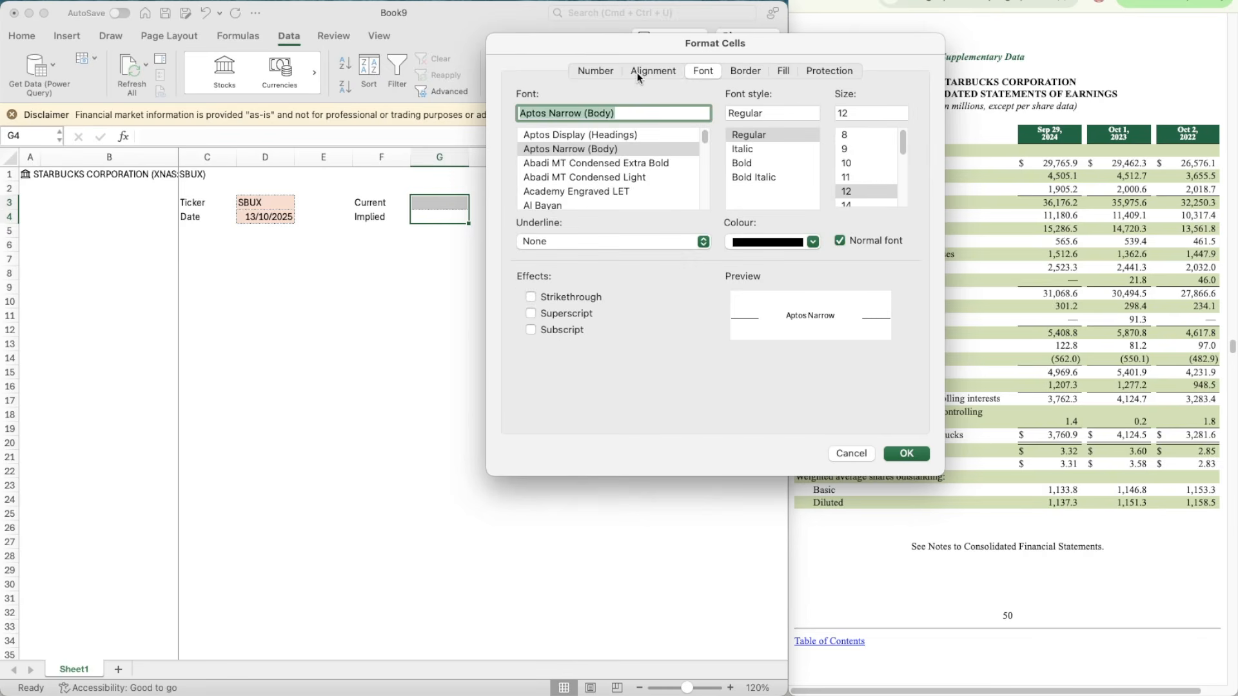
left_click(637, 72)
left_click(588, 72)
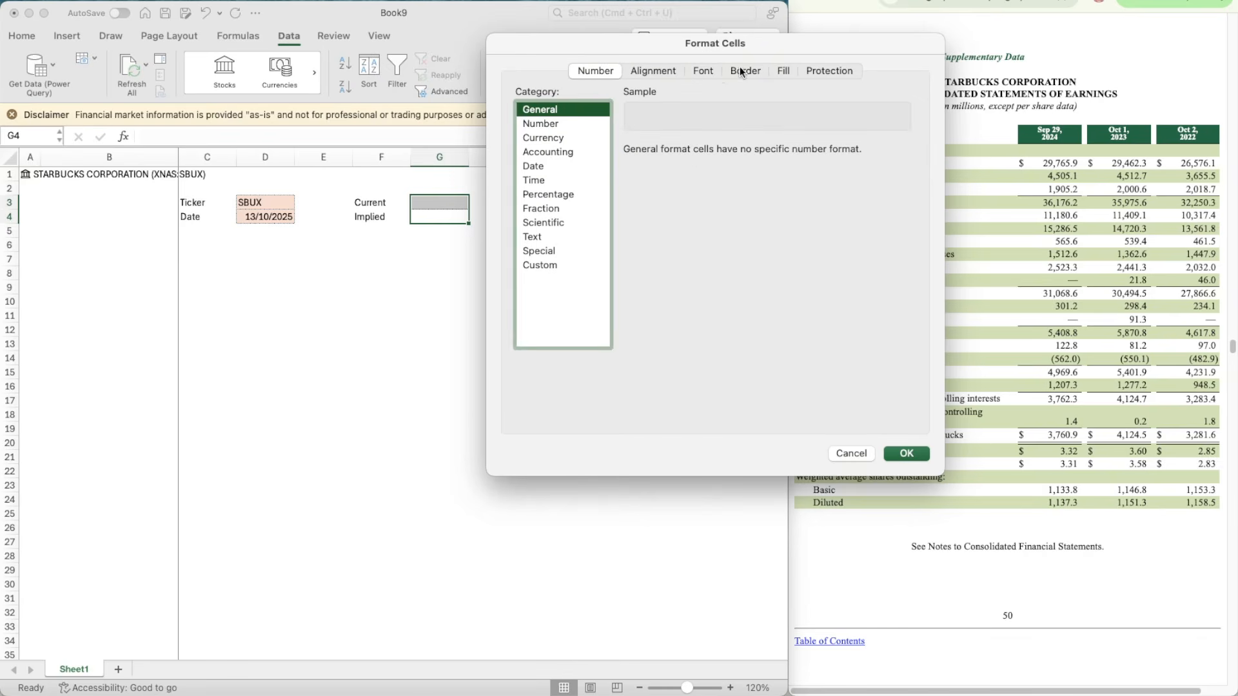
left_click(762, 70)
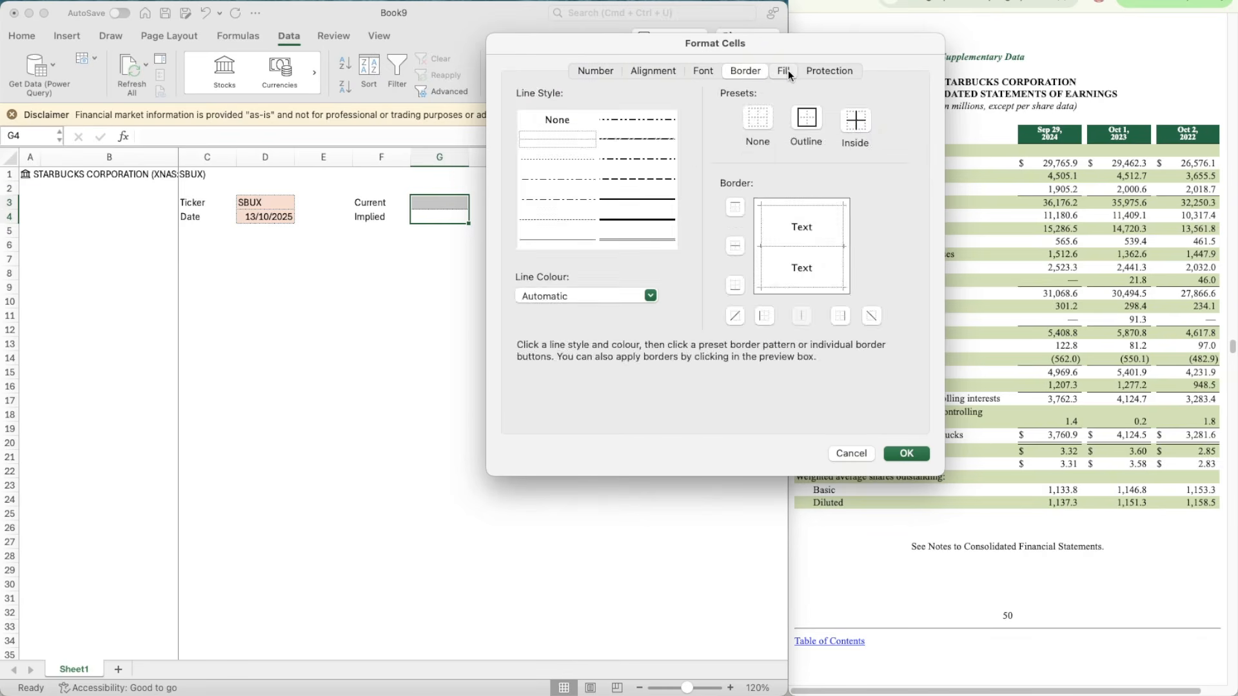
left_click(783, 71)
left_click(571, 127)
left_click(603, 209)
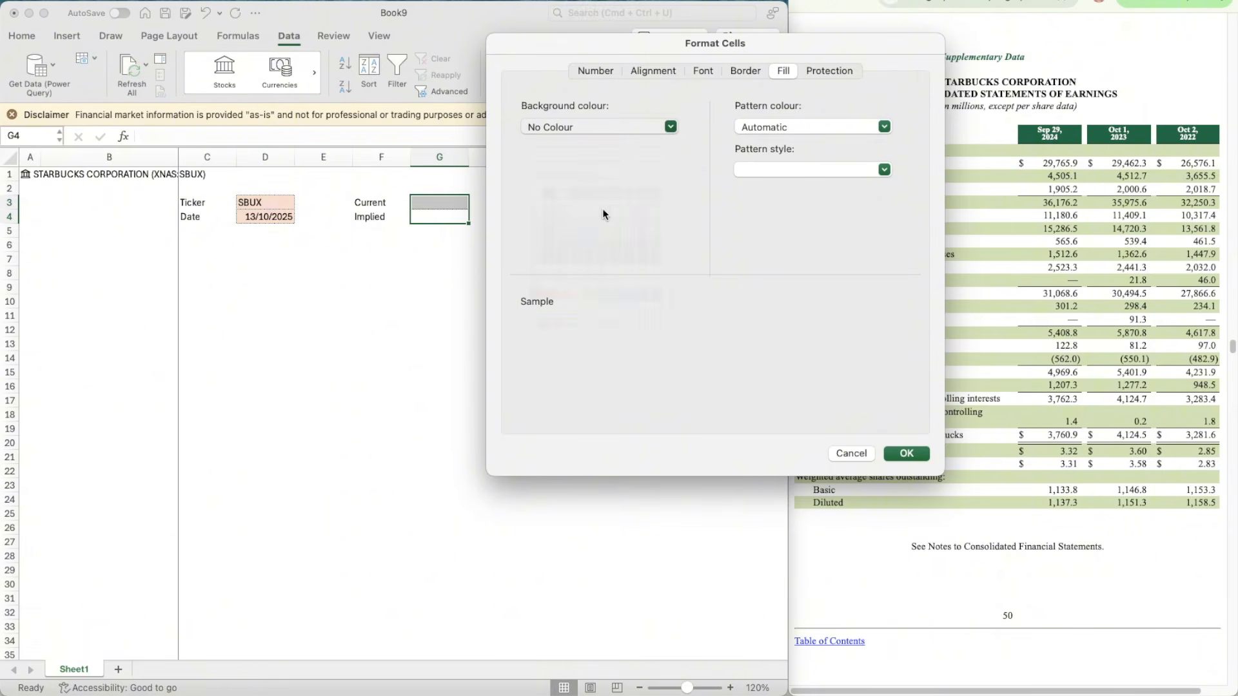
left_click(906, 454)
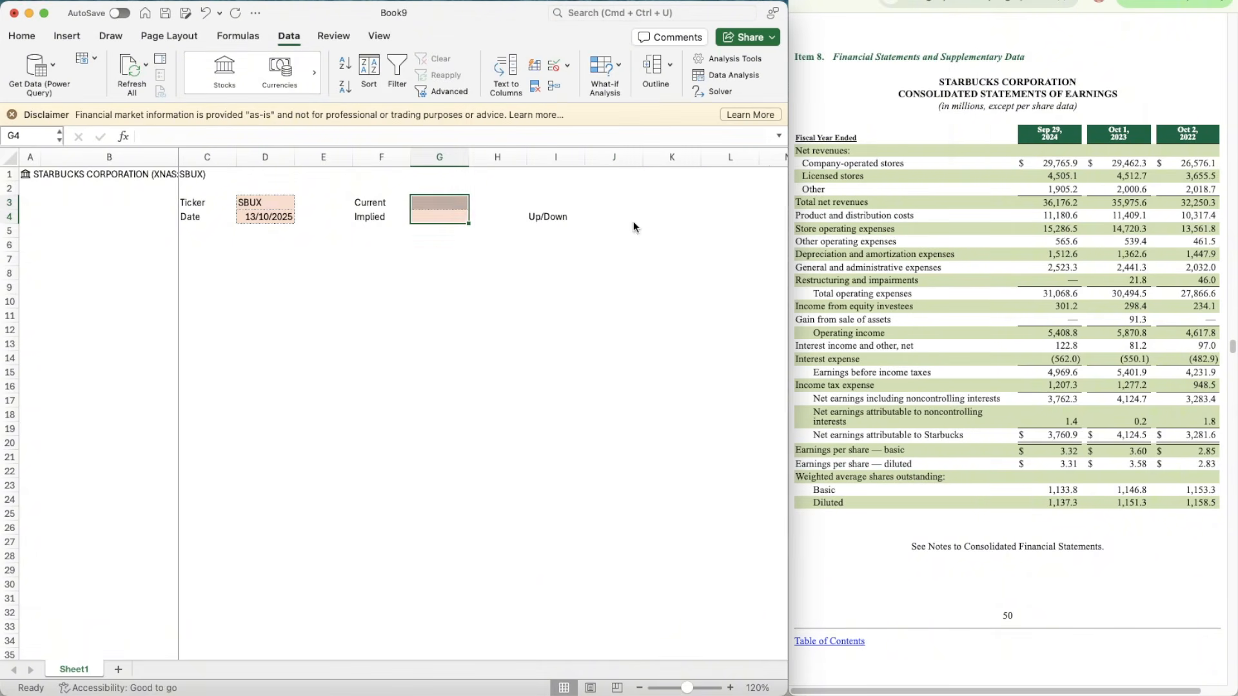
Step: Copy the formatted empty cell G4 to J4 beside the Up/Down label
left_click(596, 218)
key("Left")
key("Left")
key("Left")
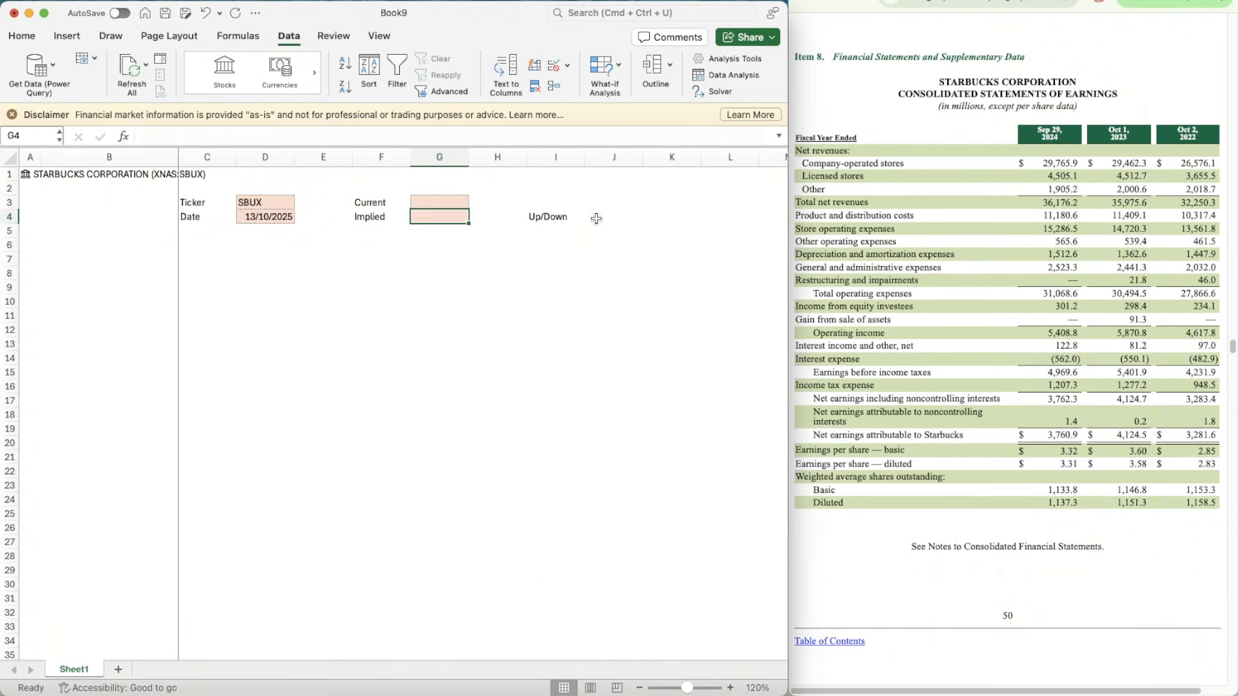
key("cmd+c")
key("Right")
key("Right")
key("Right")
key("cmd+v")
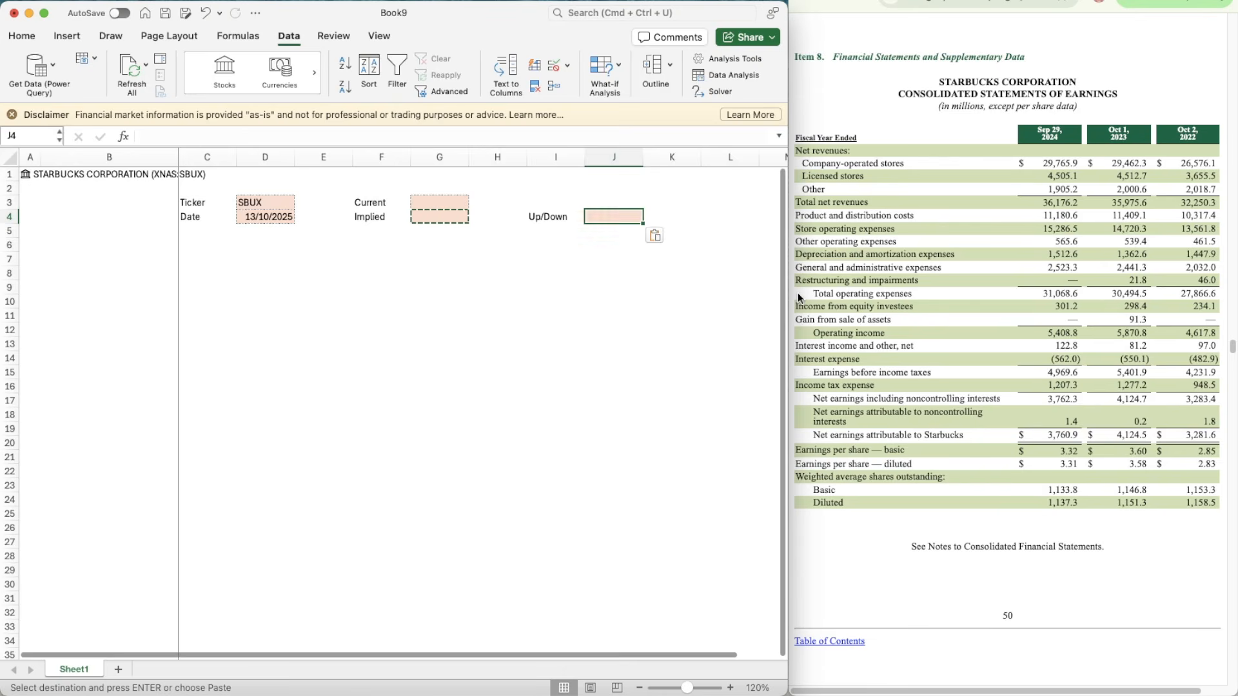
key("Left")
key("Left")
key("Left")
key("Left")
key("Up")
key("Right")
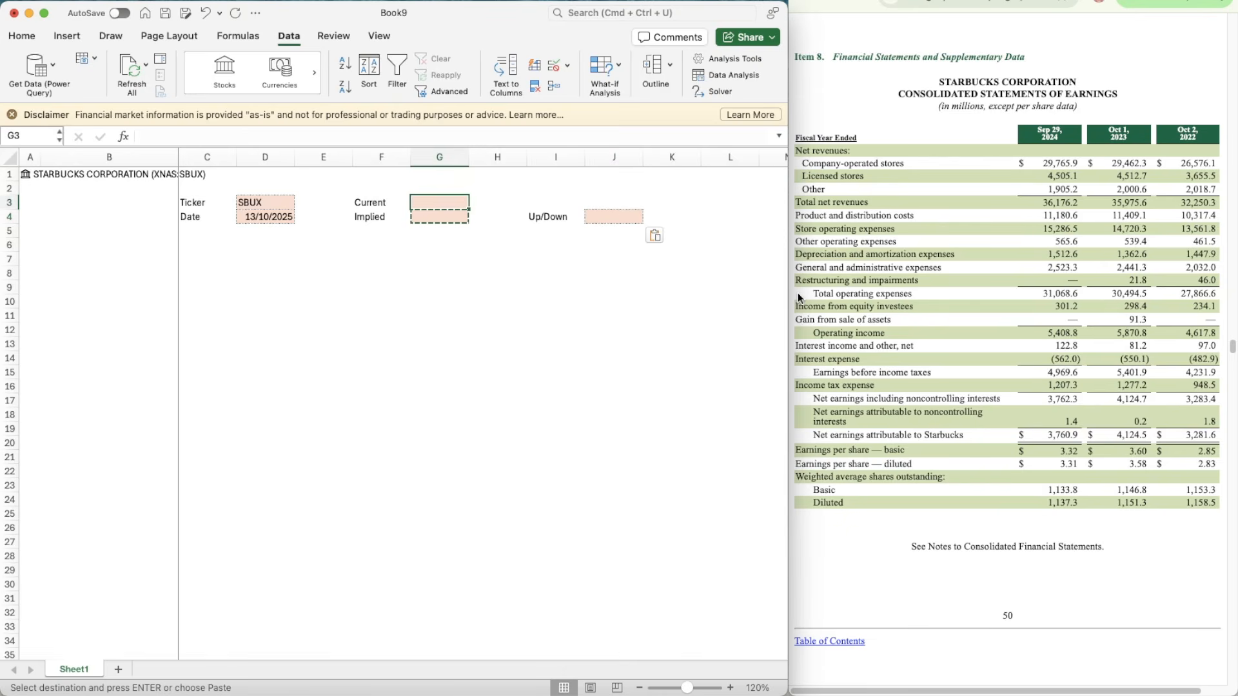
type("A1.")
key("Right")
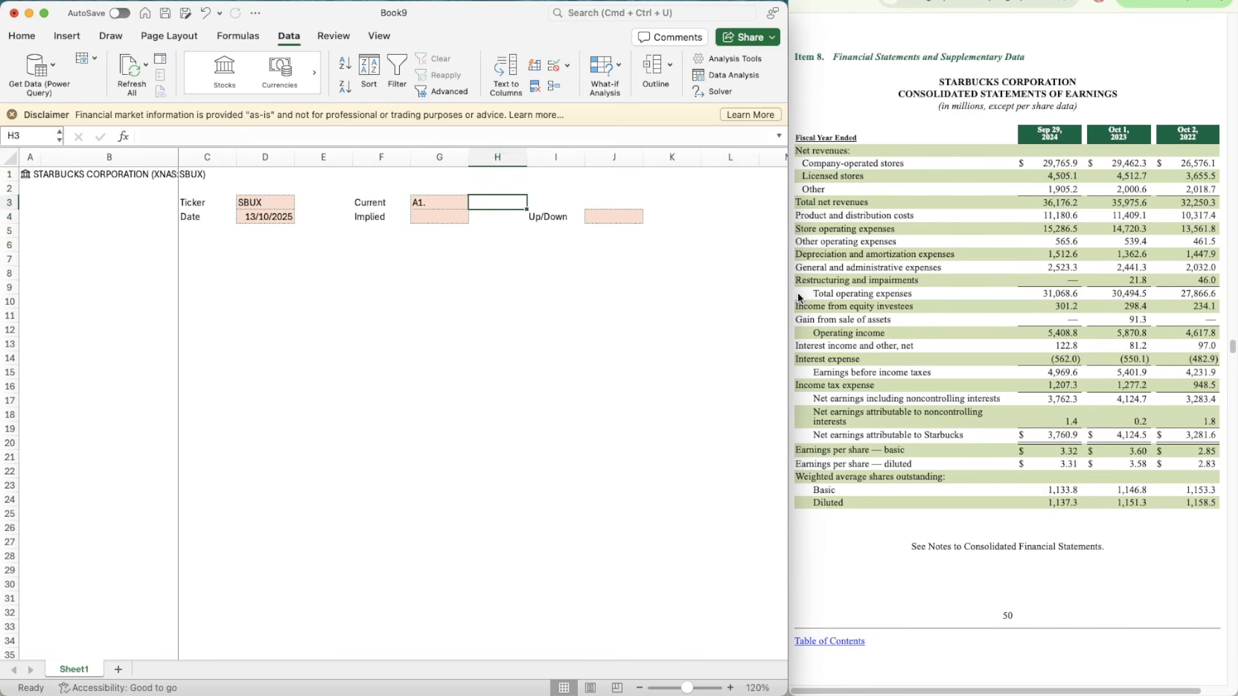
key("Left")
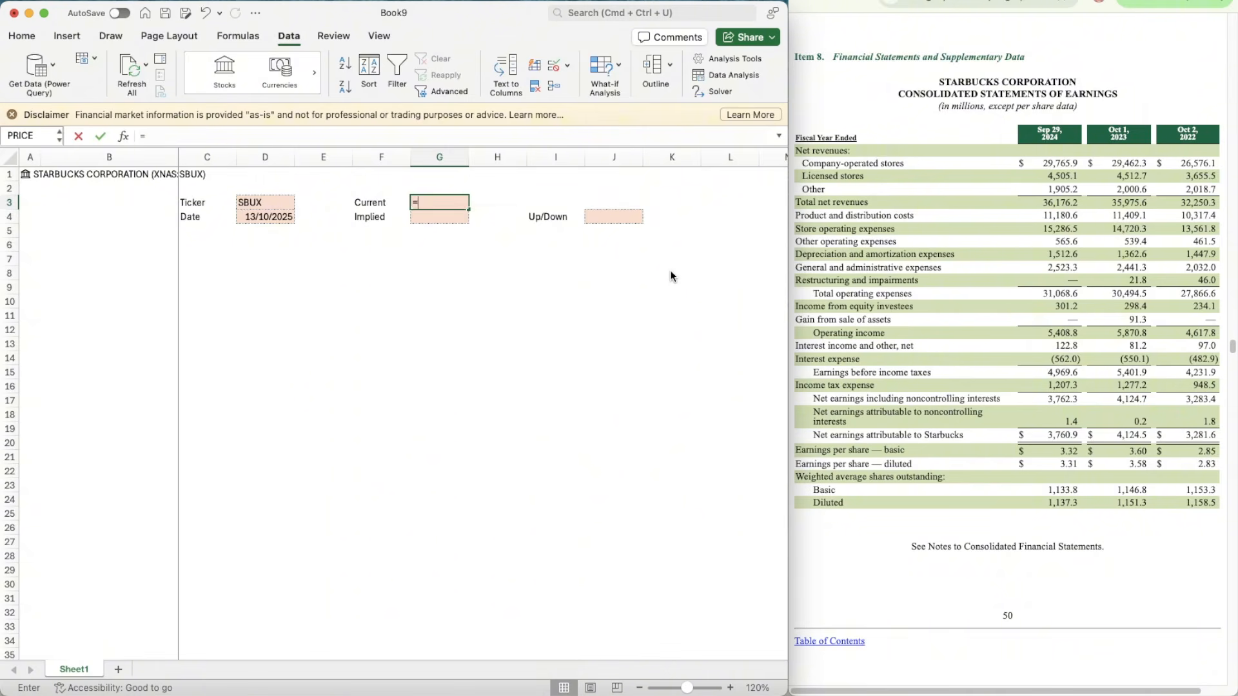
Step: Enter a formula in G3 that pulls the Price field from the stock data in A1
type("=A1.")
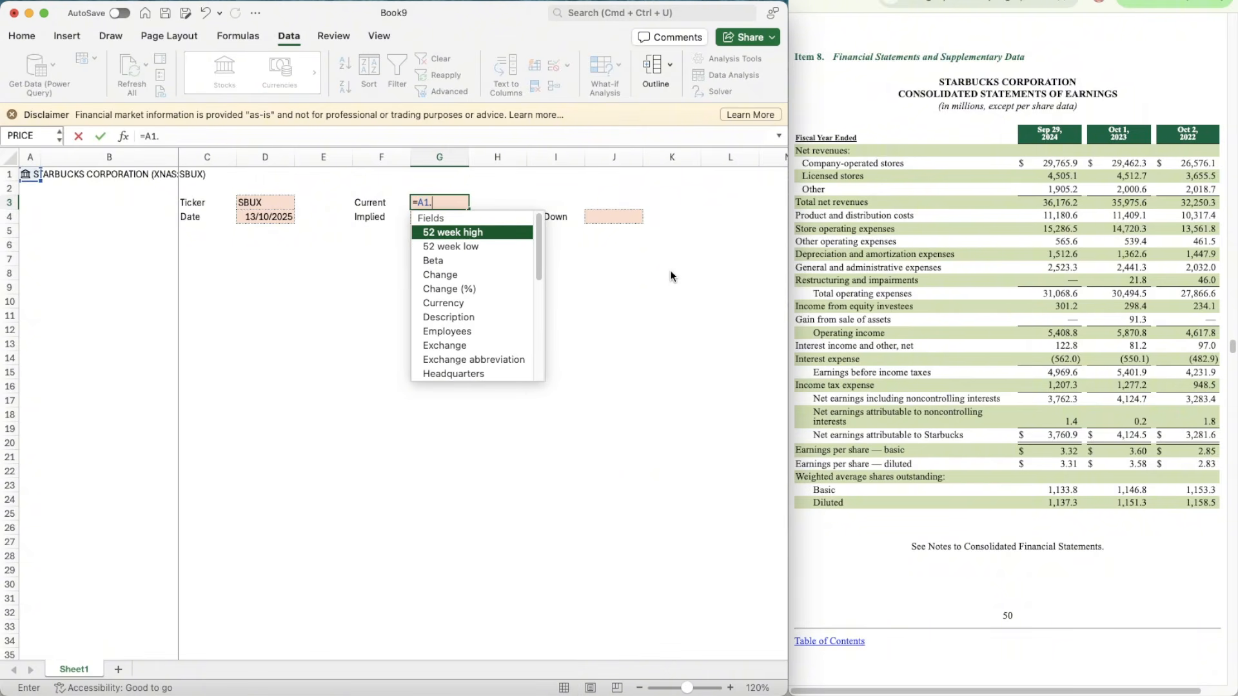
type("[P")
key("Down")
key("Down")
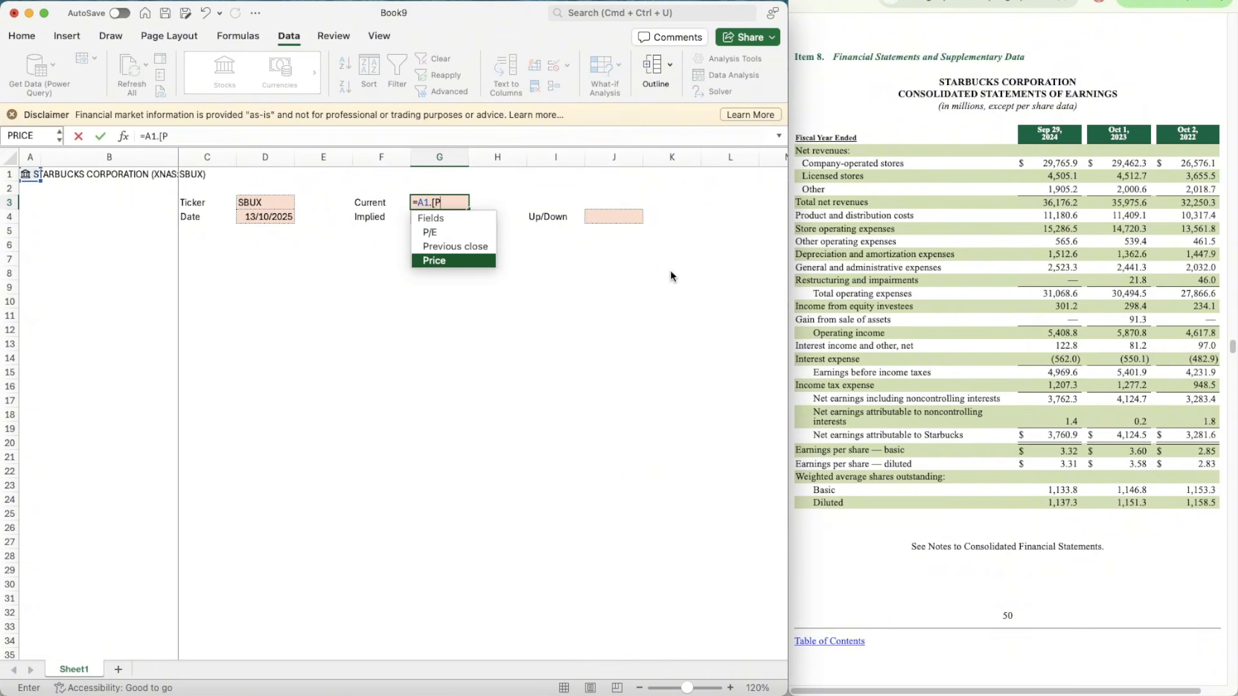
key("Return")
key("Return")
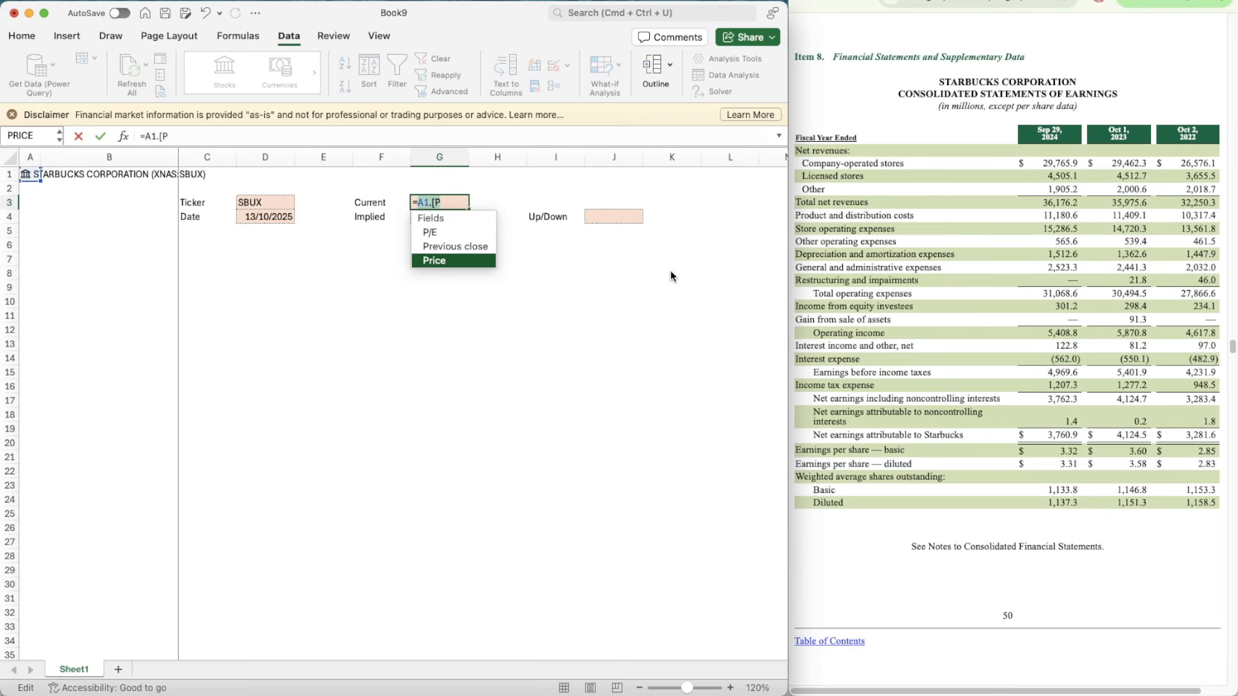
key("Tab")
key("Return")
Step: Enter the marker X in A6 and centre it horizontally in the cell
key("Right")
key("Right")
key("Right")
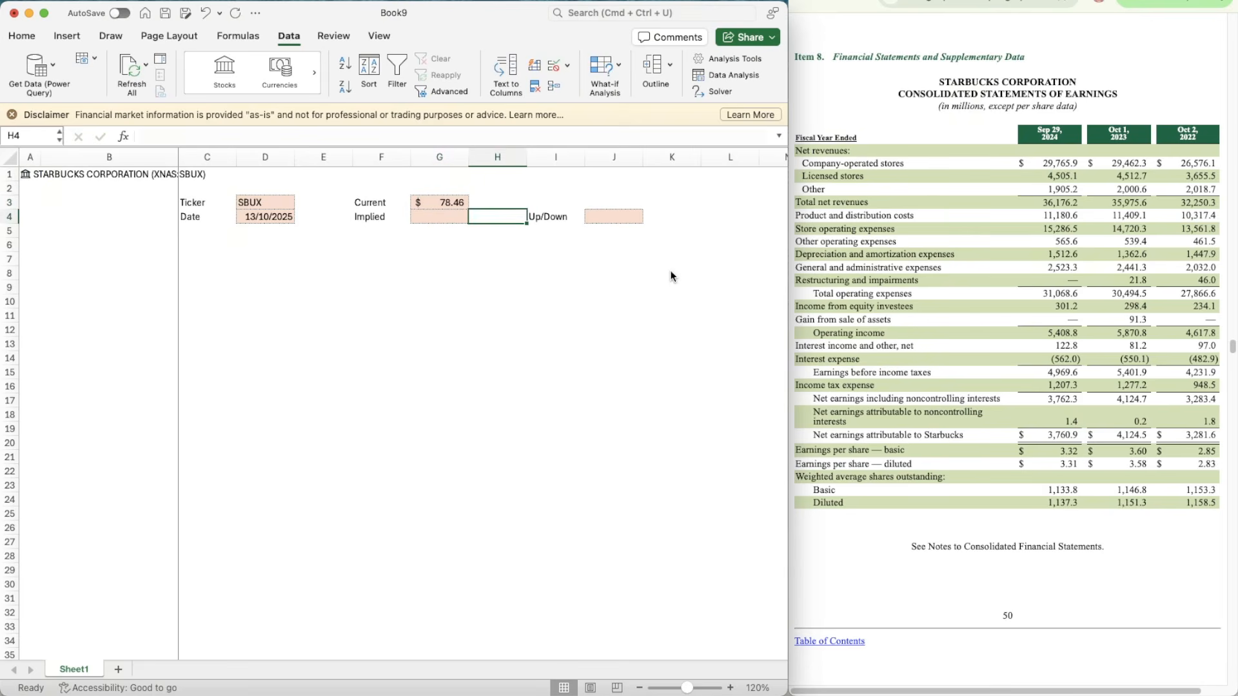
key("Down")
key("Down")
key("Left")
key("Left")
key("Left")
key("Left")
key("Left")
key("Left")
key("Left")
key("Left")
key("Left")
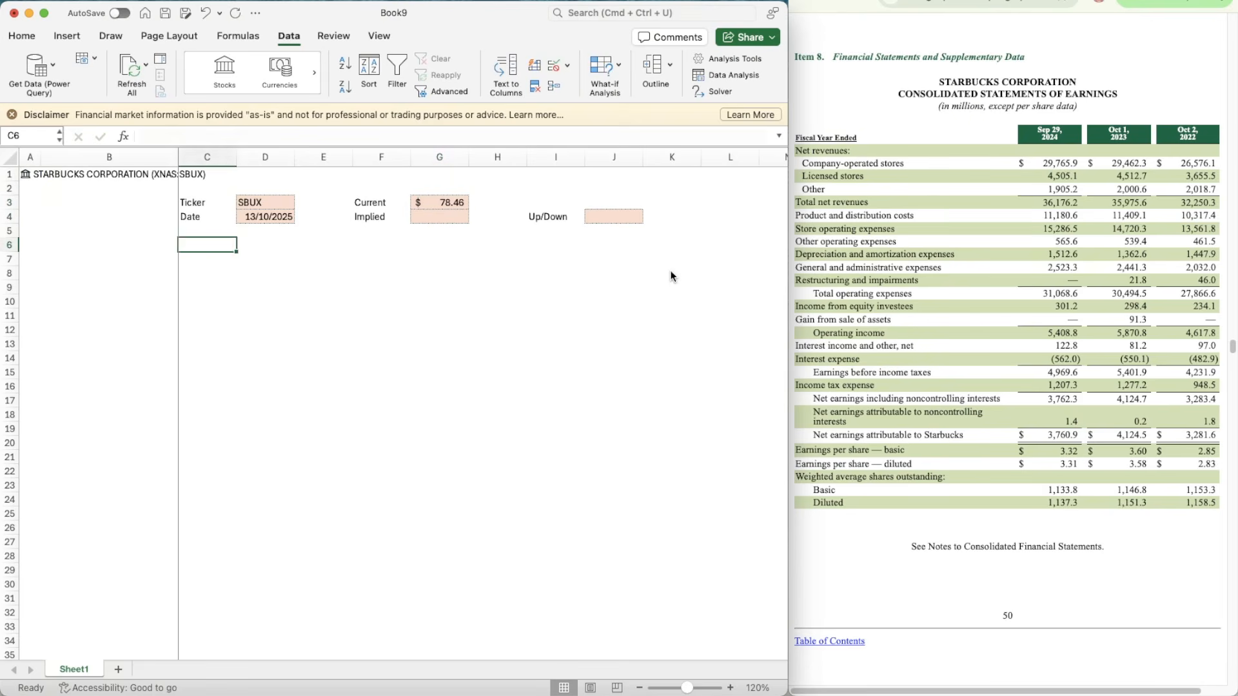
type("X")
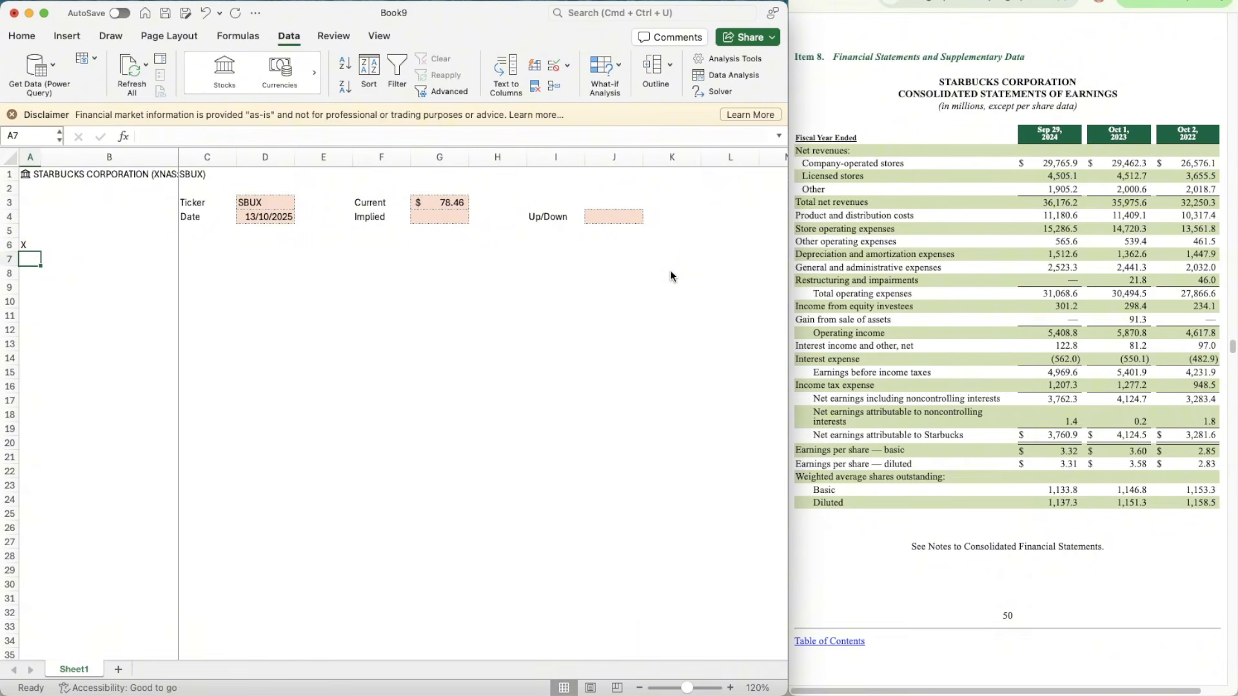
left_click(22, 36)
left_click(312, 75)
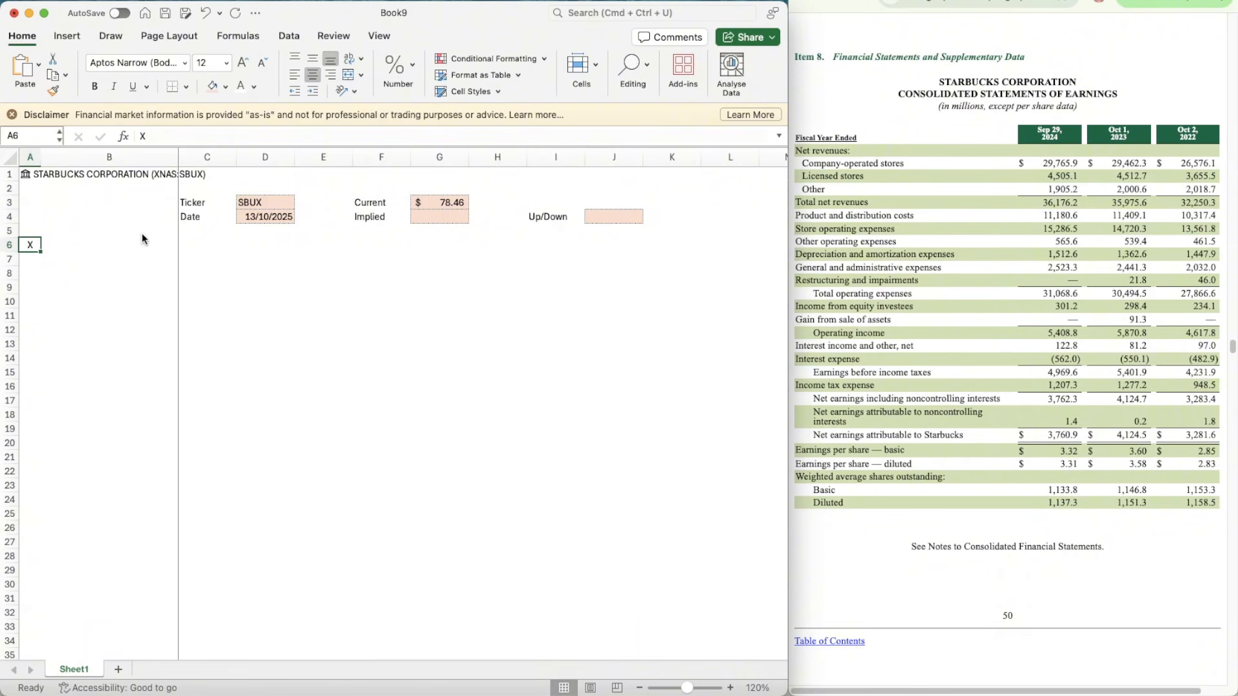
Step: Choose the dark teal-blue theme colour as the background fill for cells B6:L6
left_click(92, 246)
key("shift+Right")
key("shift+Right")
key("shift+Right")
key("shift+Right")
key("shift+Right")
key("shift+Right")
key("shift+Right")
key("shift+Right")
key("shift+Right")
key("shift+Right")
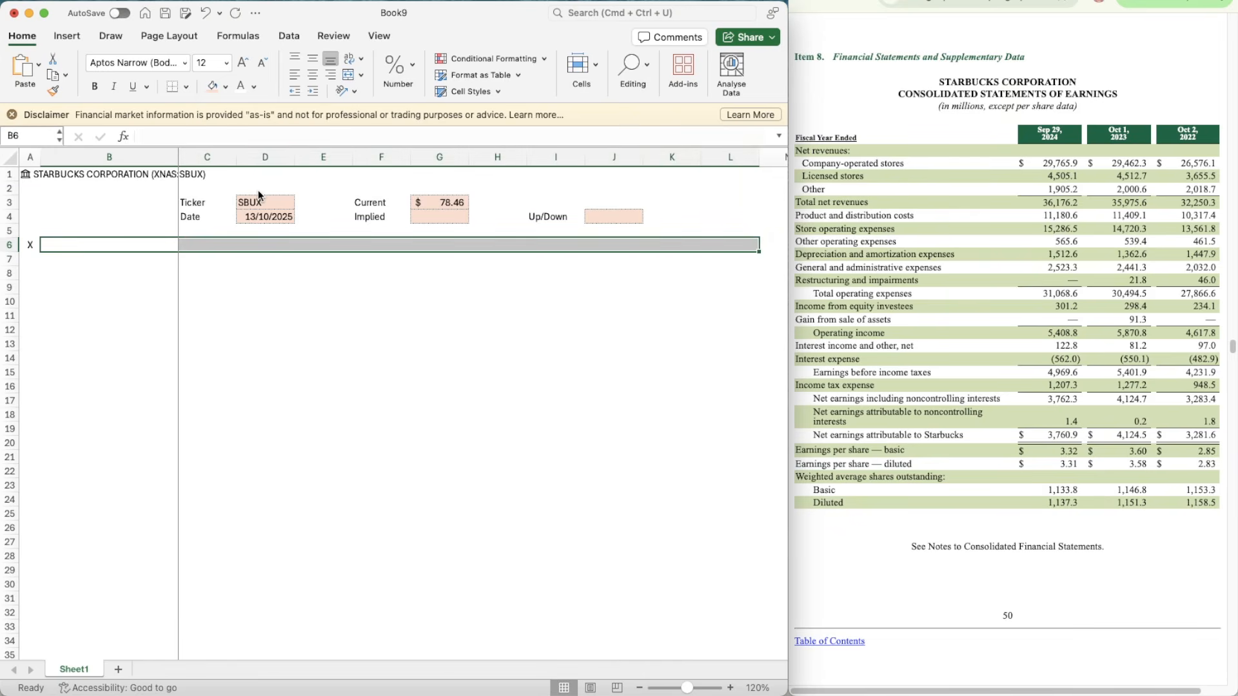
key("super+1")
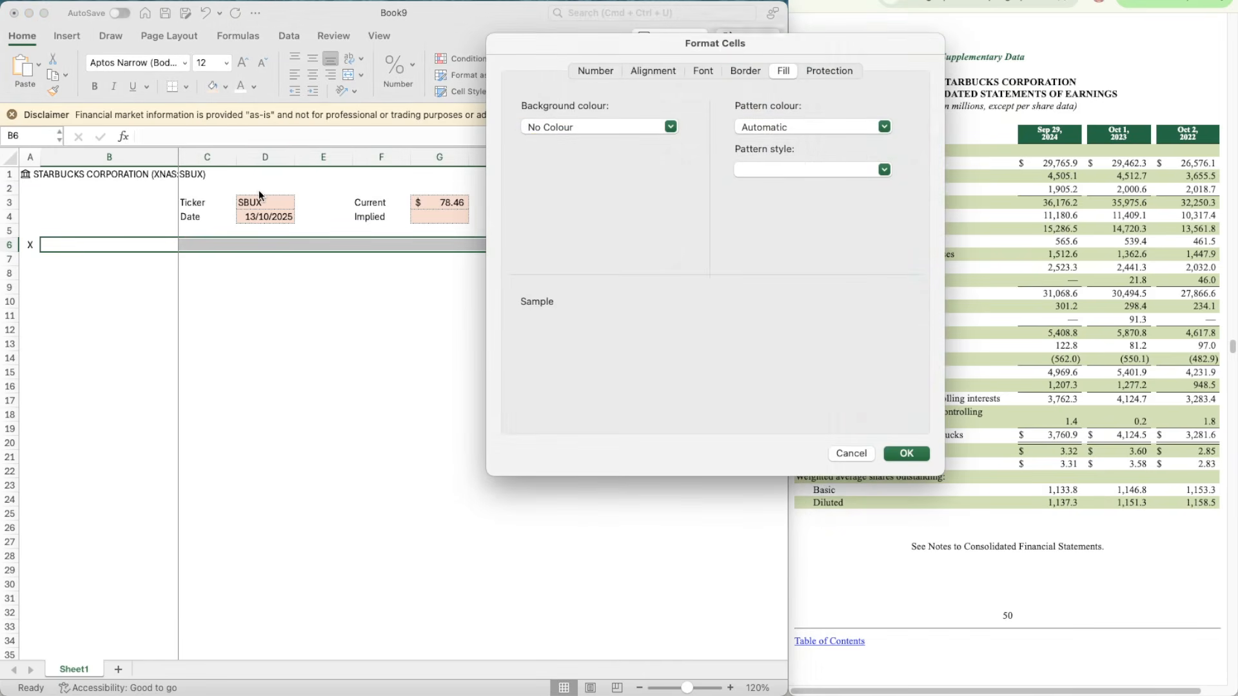
left_click(589, 72)
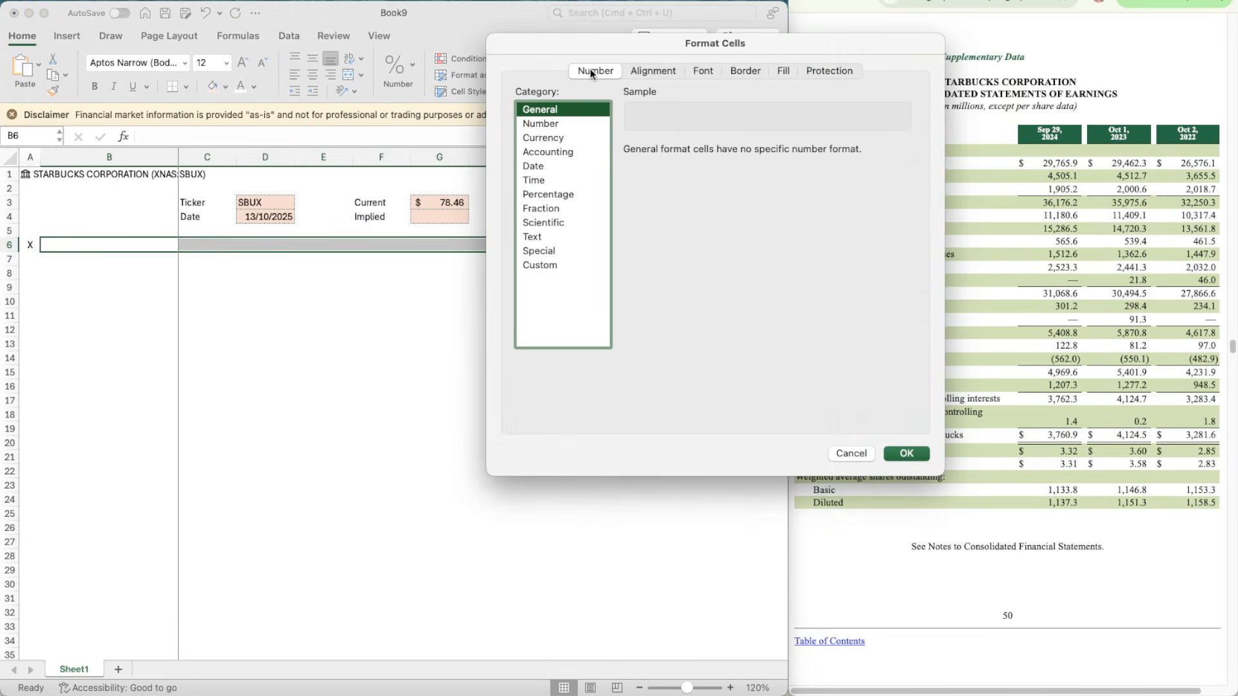
left_click(777, 71)
left_click(593, 127)
left_click(591, 192)
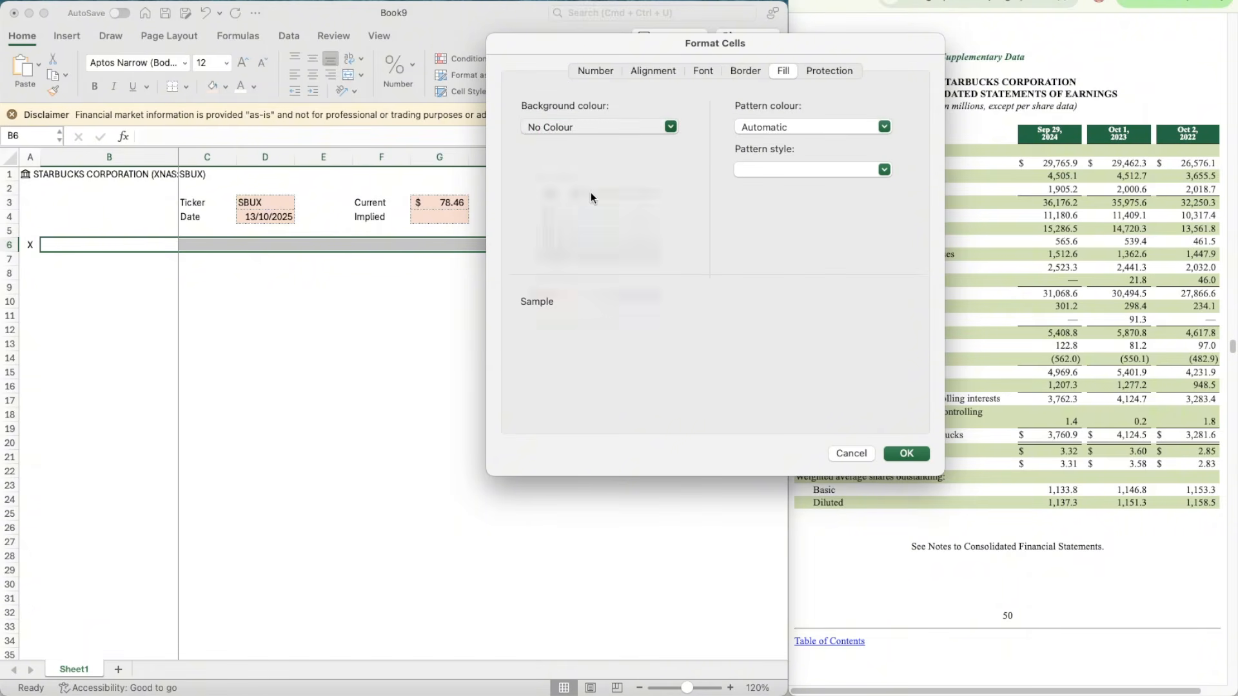
Step: Set the font colour of B6:L6 to white and apply it together with the dark blue fill
left_click(714, 74)
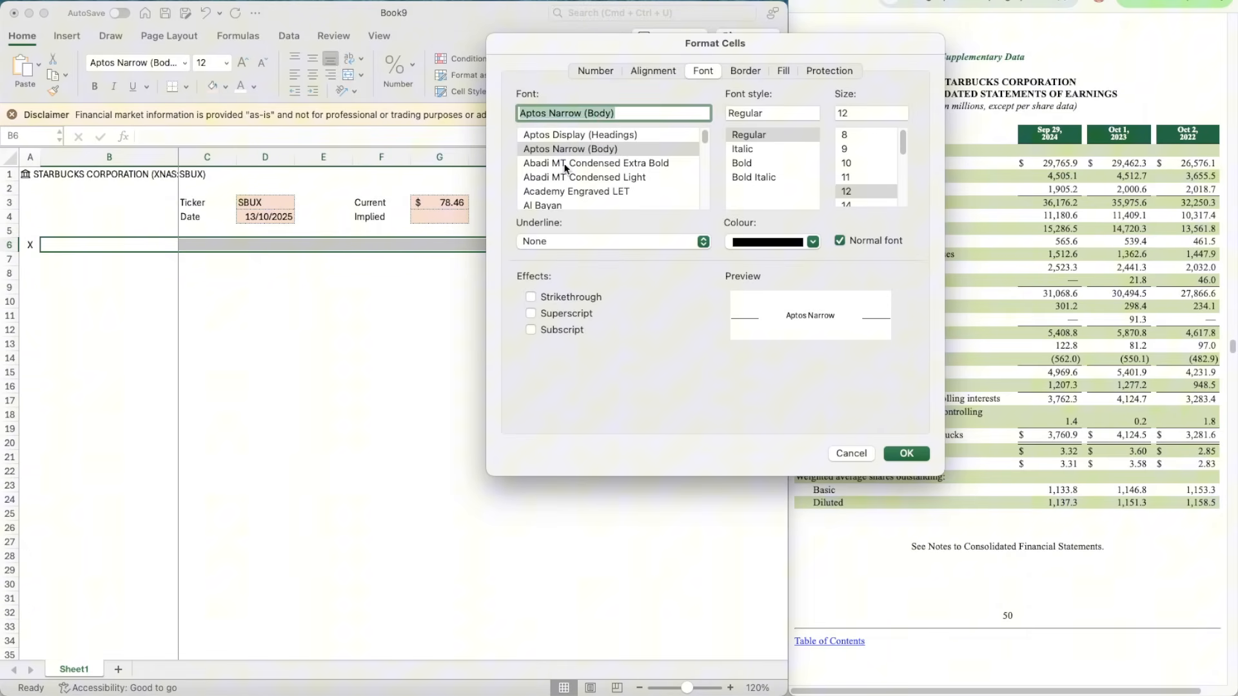
left_click(755, 242)
left_click(763, 303)
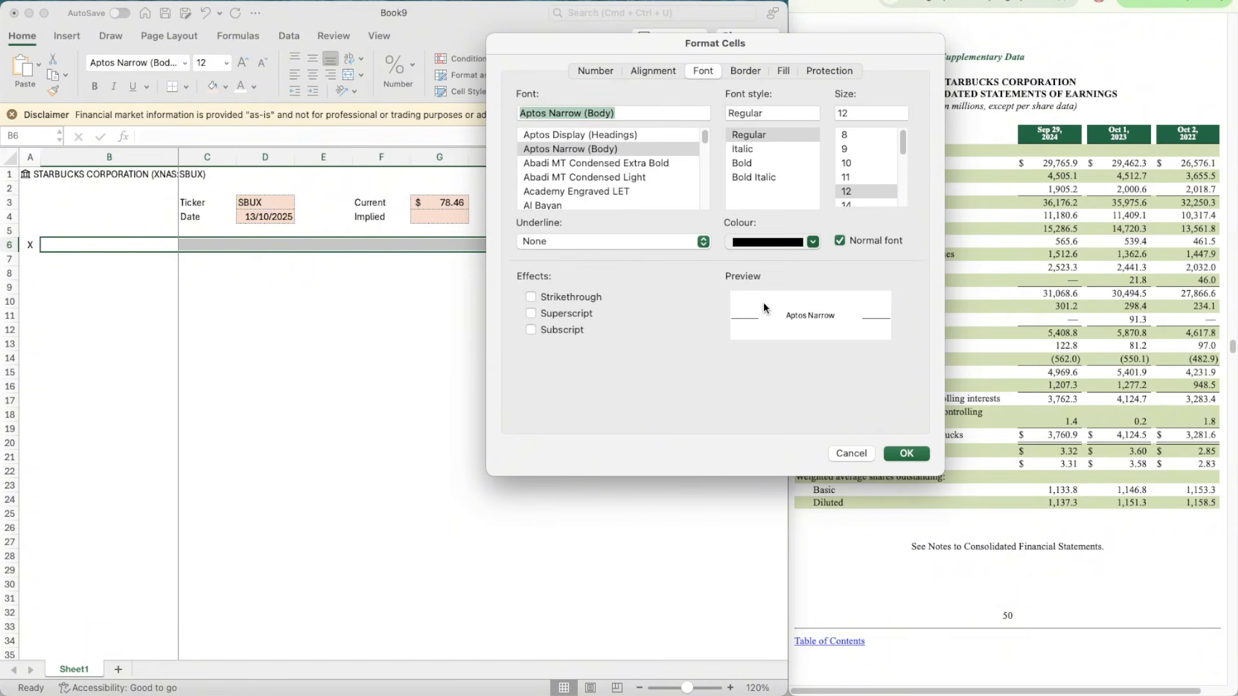
left_click(905, 454)
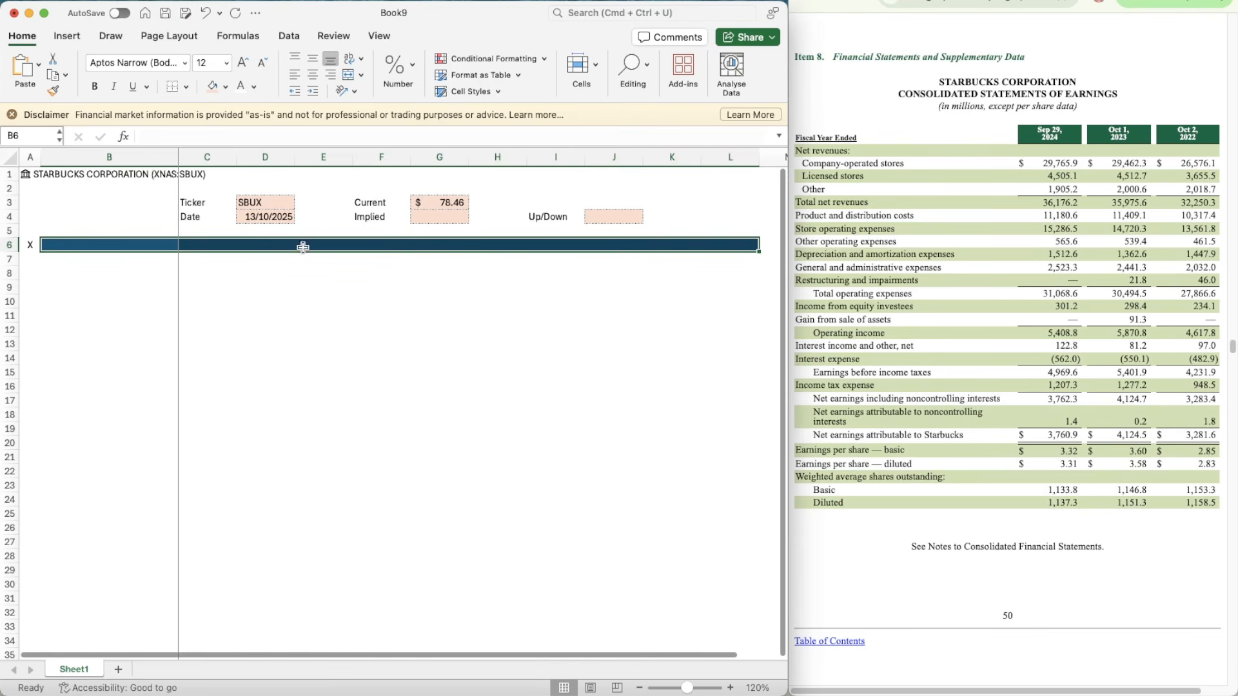
Step: Enter the section title Assumptions in B6 of the dark blue header row
left_click(247, 232)
left_click(137, 246)
type("As")
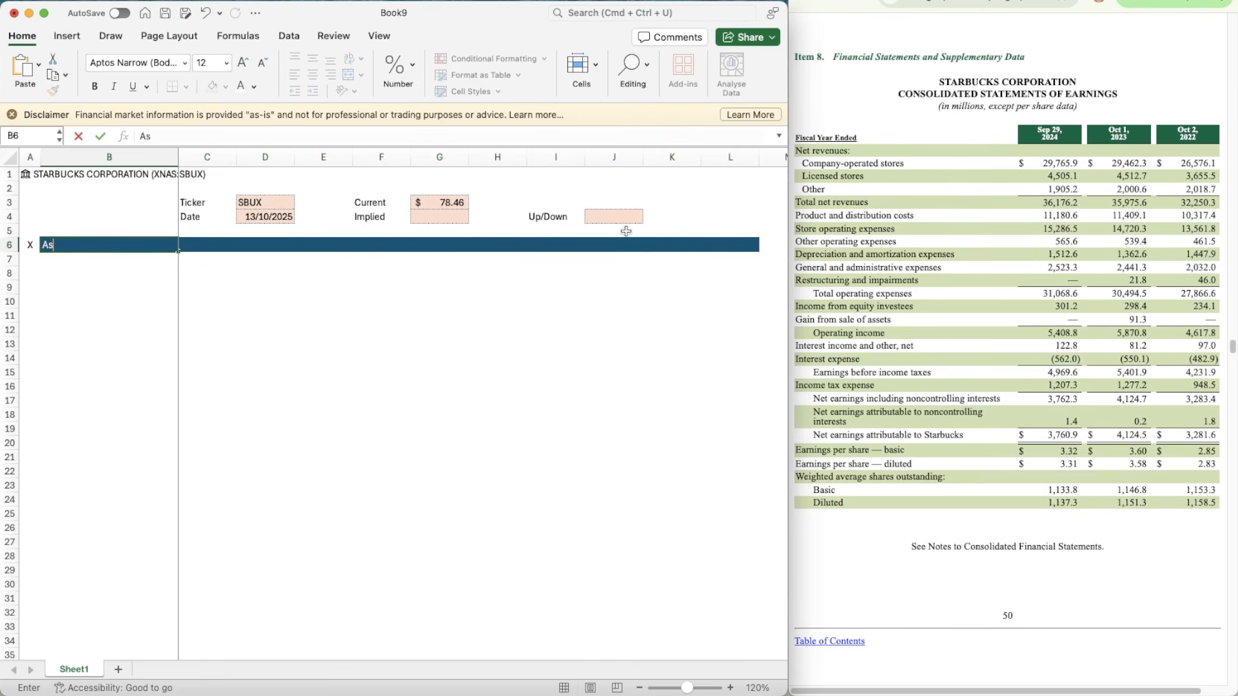
type("sumptions")
key("Return")
key("Right")
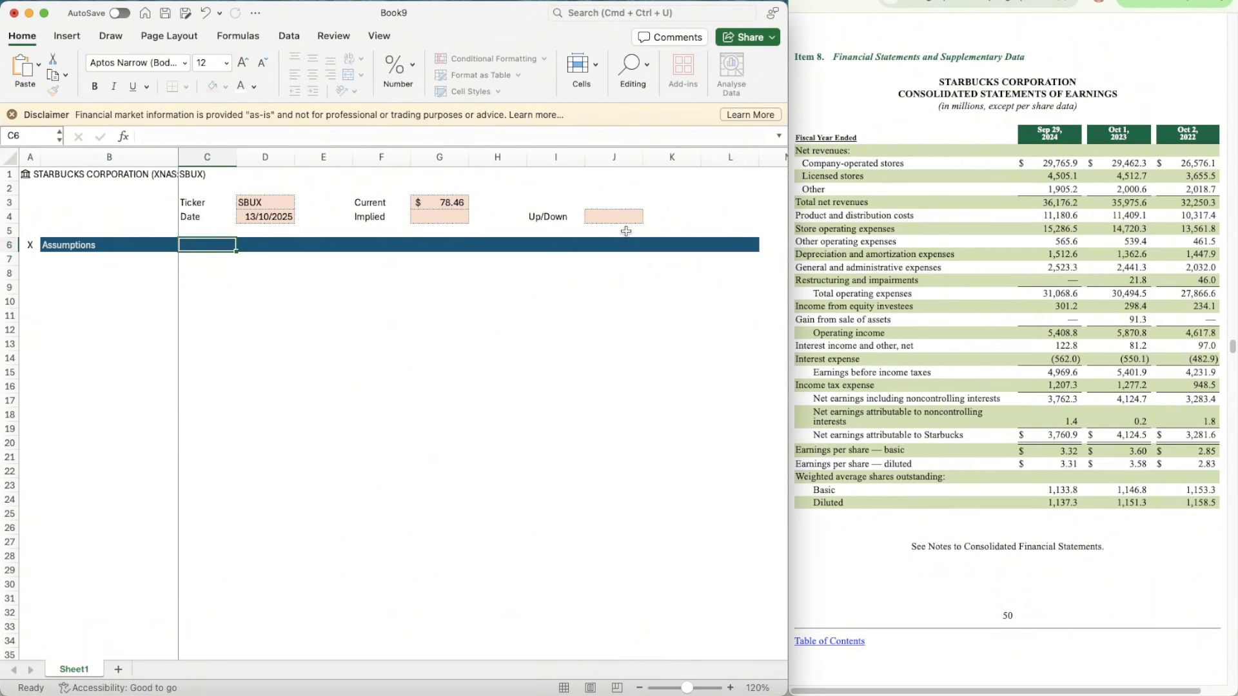
Step: Enter the heading Revenue Segment in B8 and make it bold
key("Left")
key("Down")
type("Revenue")
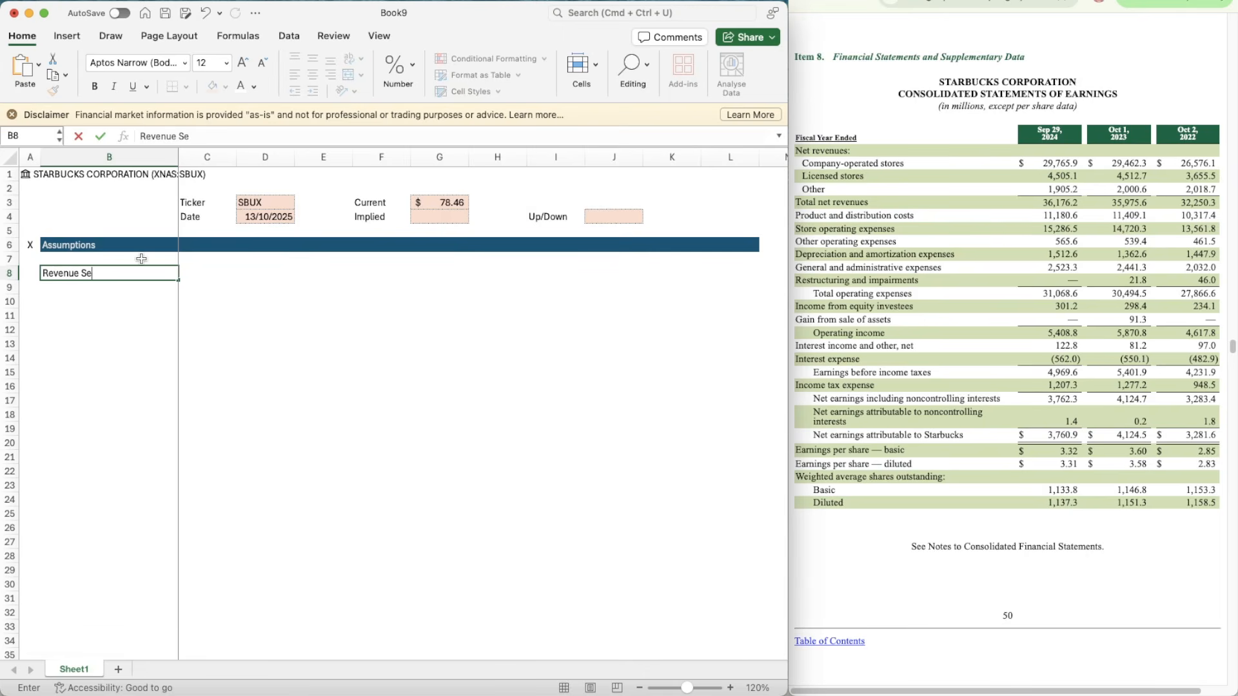
type("ment")
key("Return")
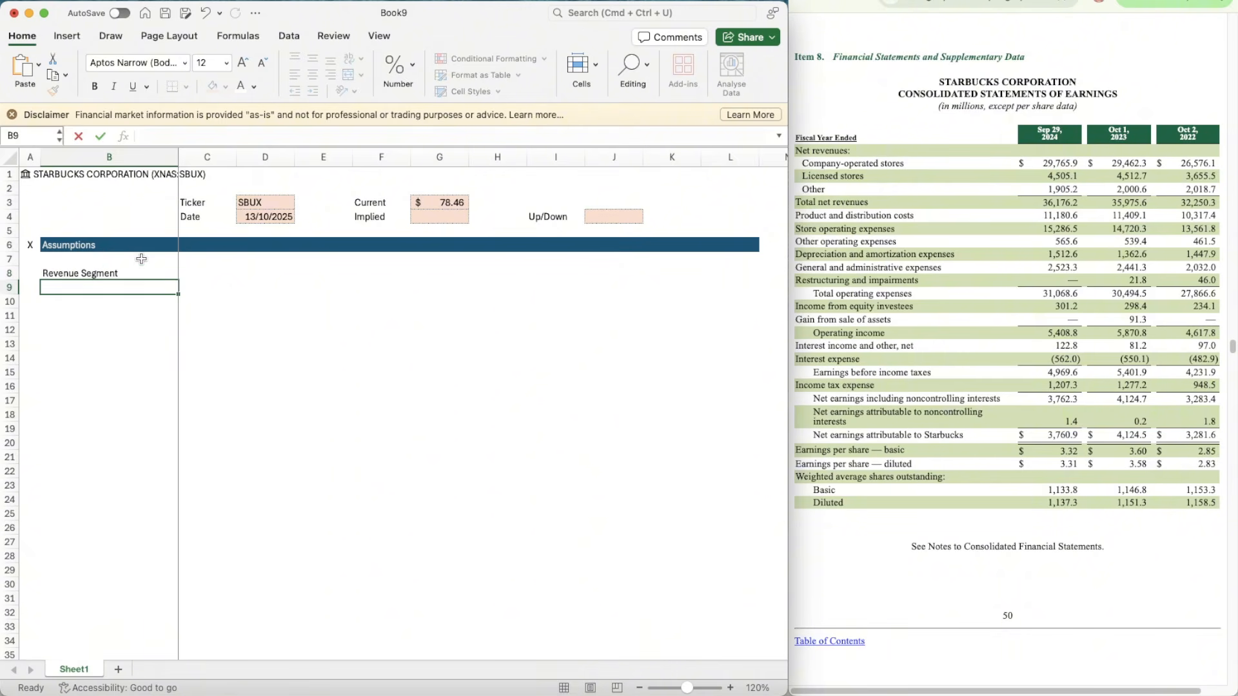
key("Up")
key("super+b")
Step: Enter the row labels Company-Operated Stores, Licensed Stores and Other in B10:B12
key("Down")
key("Down")
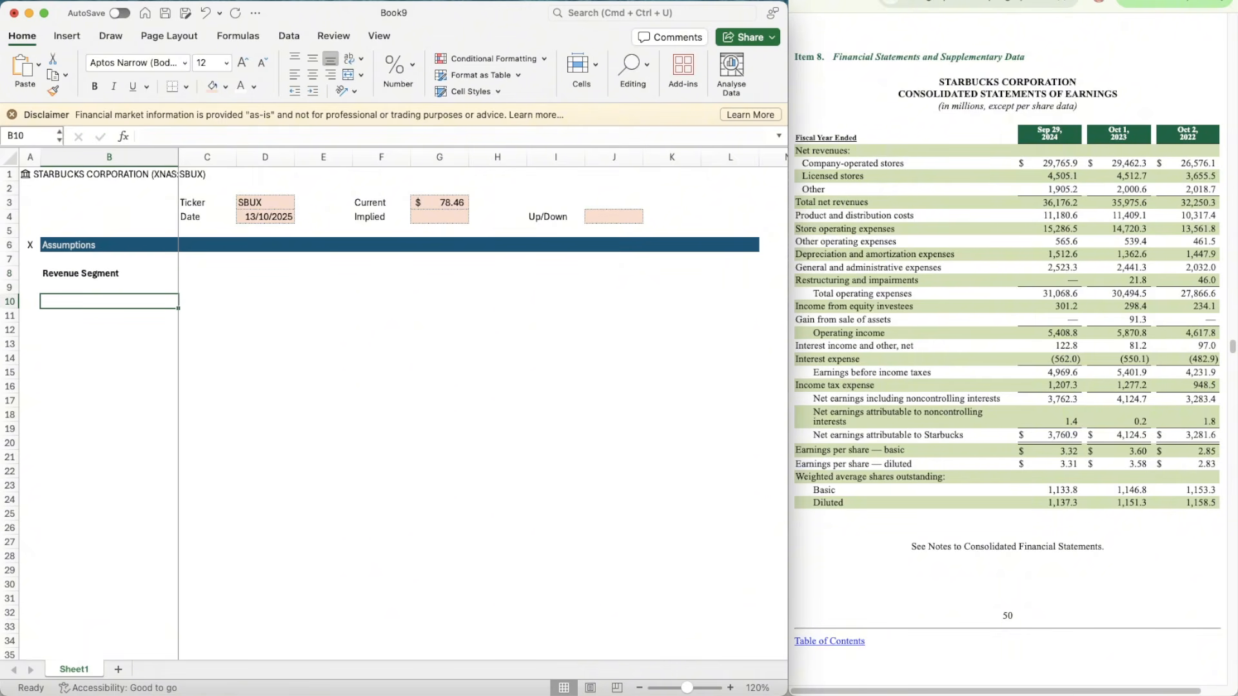
key("super+Tab")
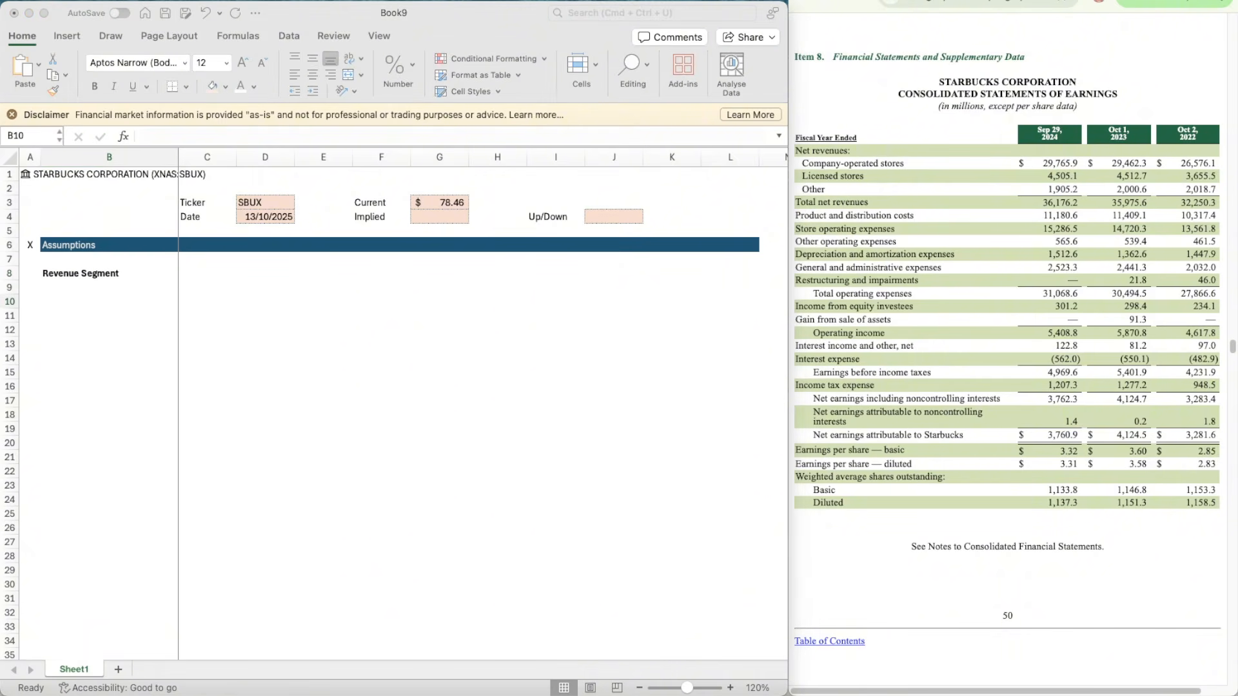
left_click(113, 301)
type("COMP")
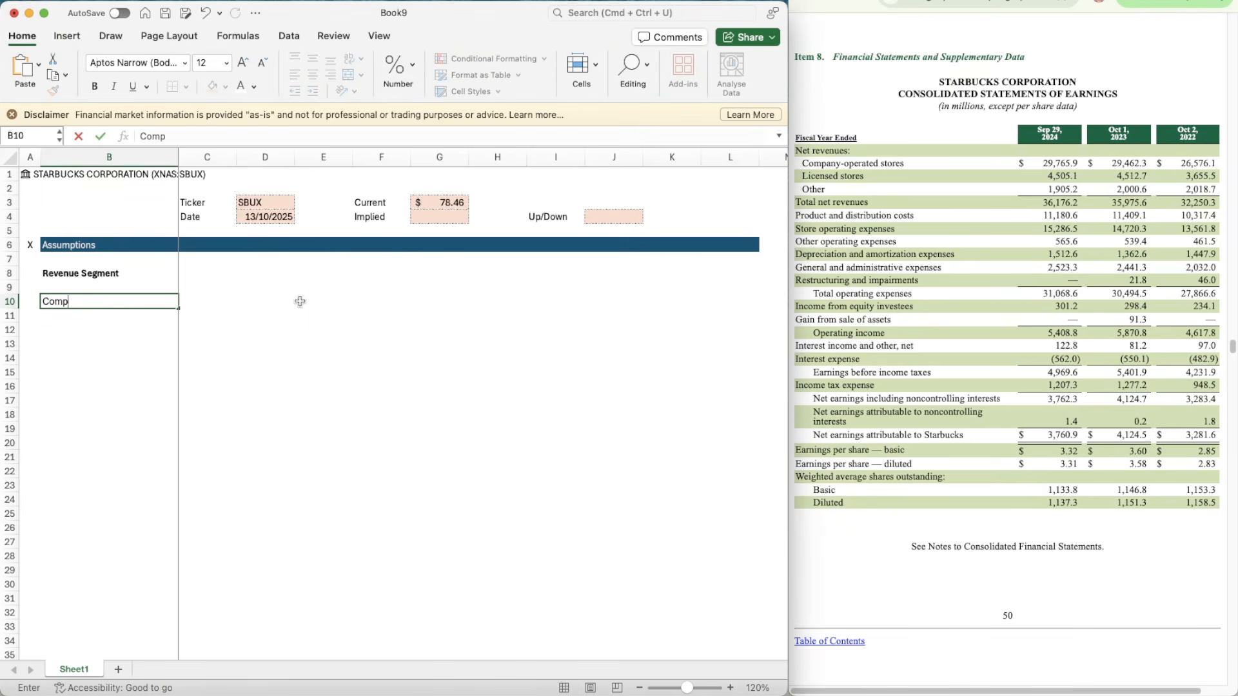
type("any-Operated Stores")
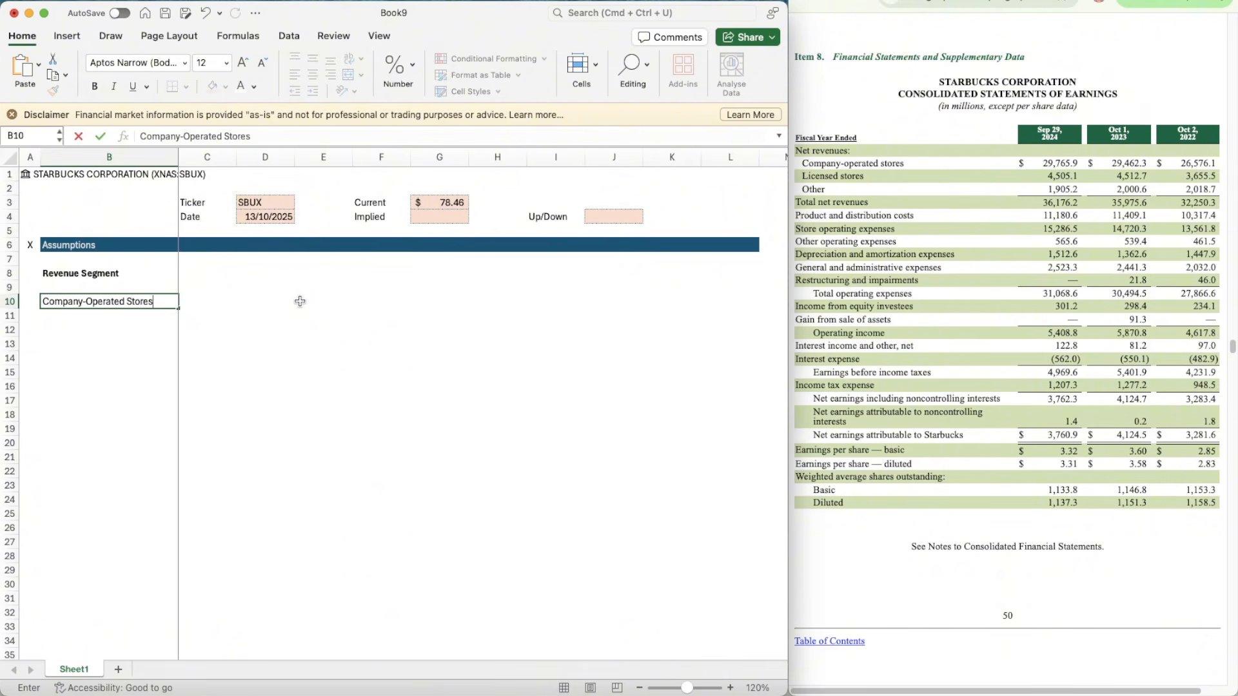
key("Return")
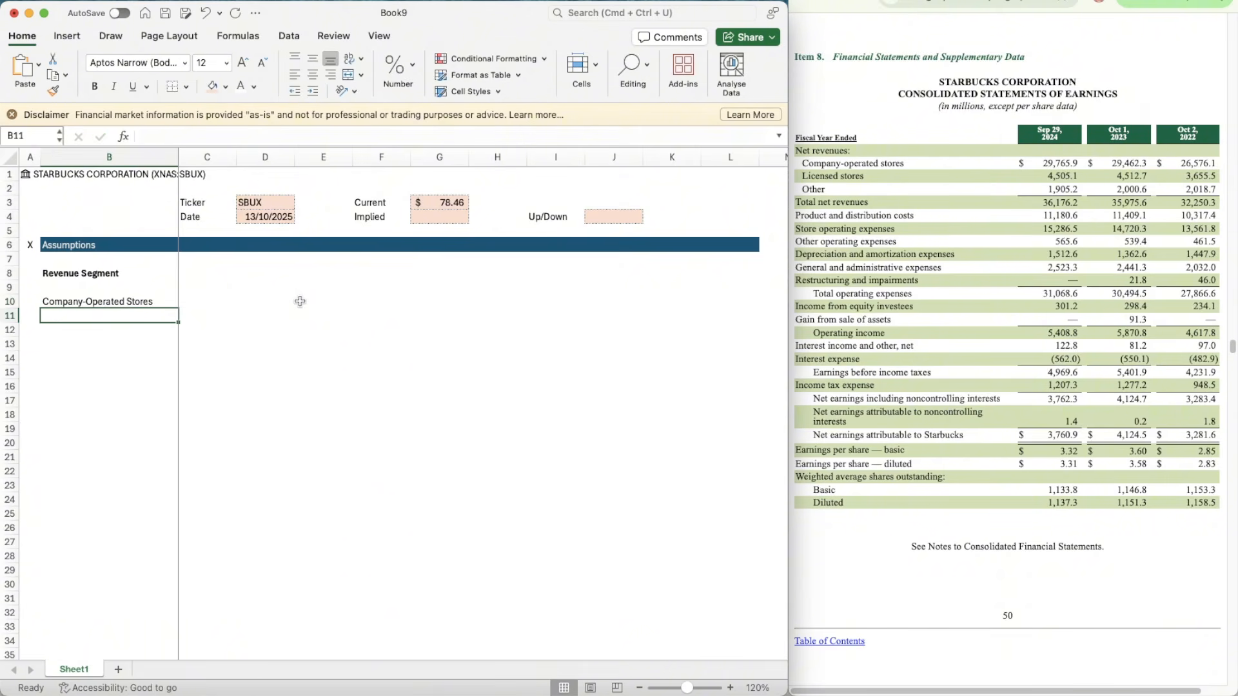
type("Licensed Stores")
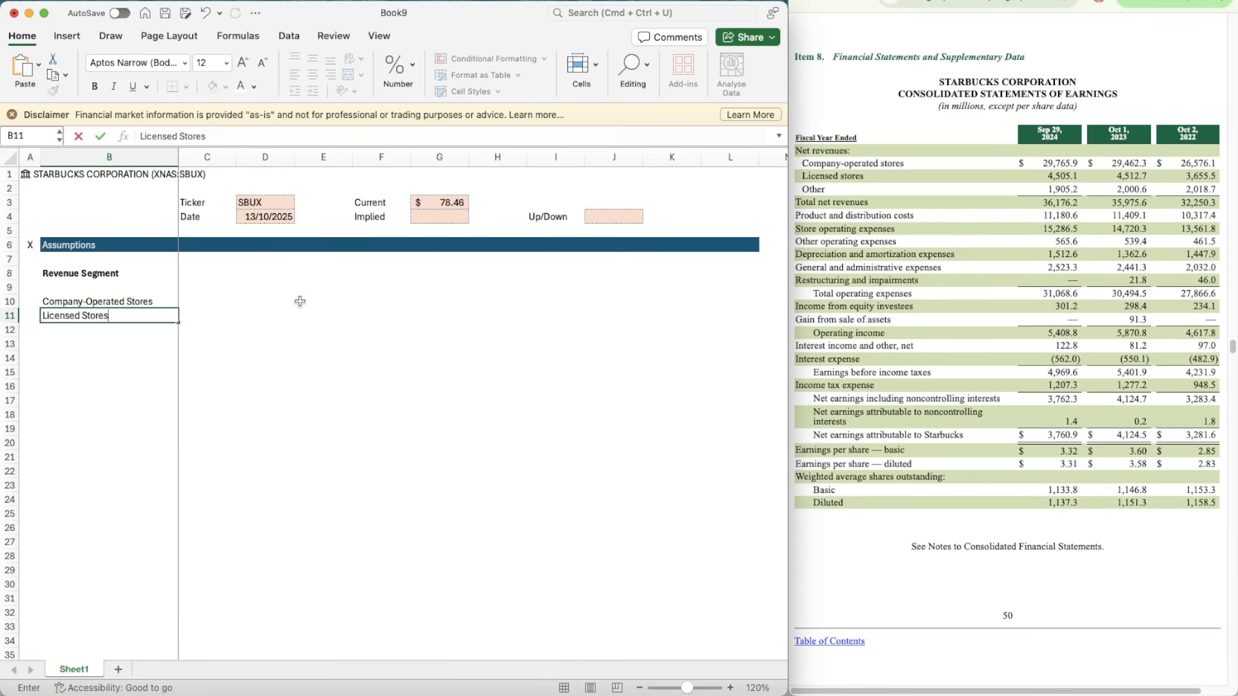
key("Return")
type("Ot")
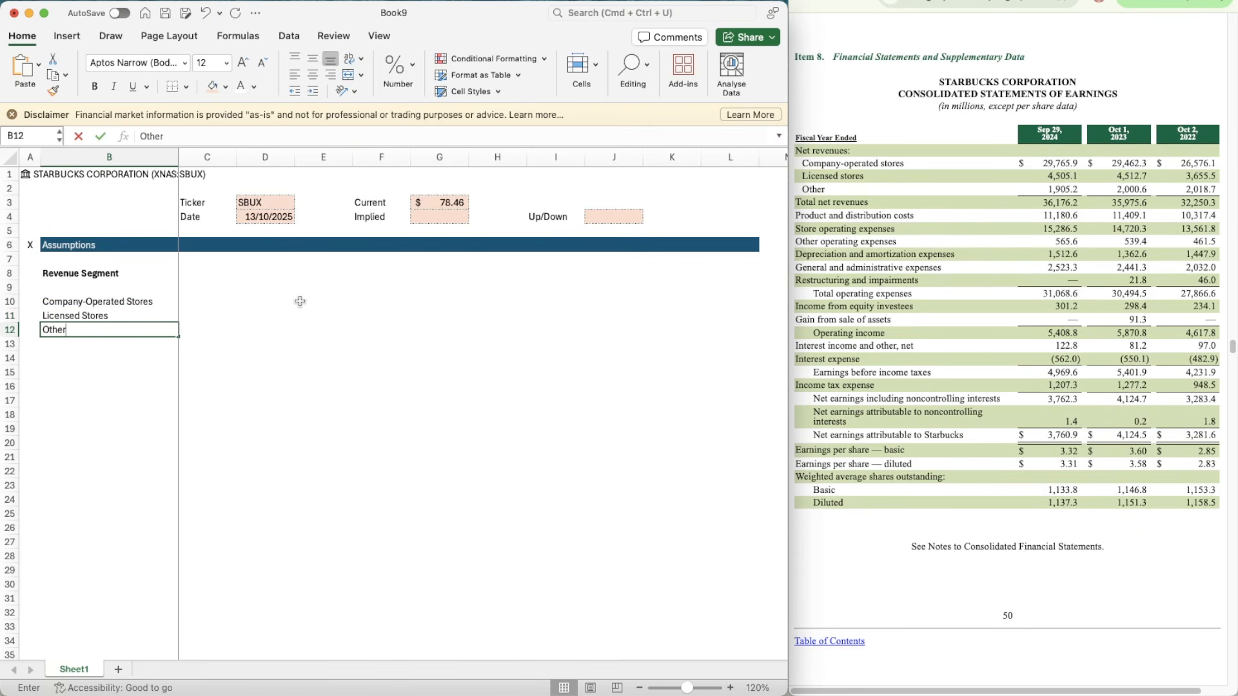
type("her")
key("Return")
Step: Make the three revenue segment labels in B10:B12 bold
key("Up")
key("shift+Up")
key("shift+Up")
key("super+b")
Step: Enter the row labels EBIT, WACC and TGV in B14:B16
key("Down")
key("Down")
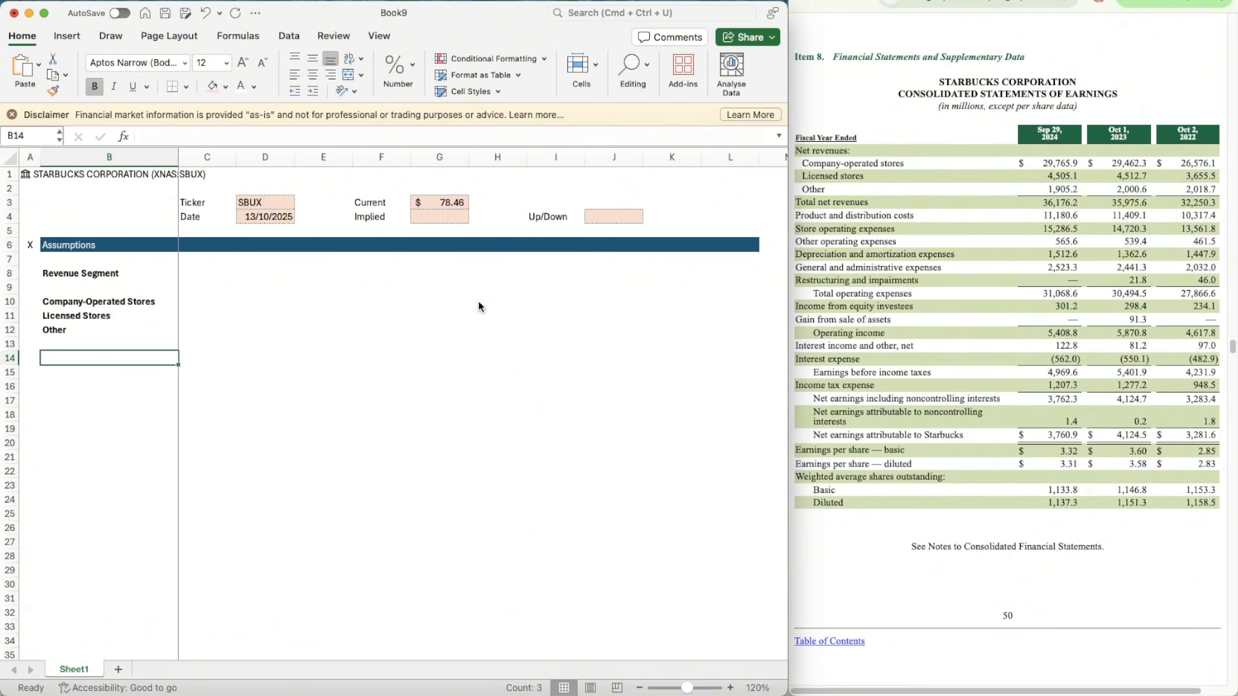
type("EBIT")
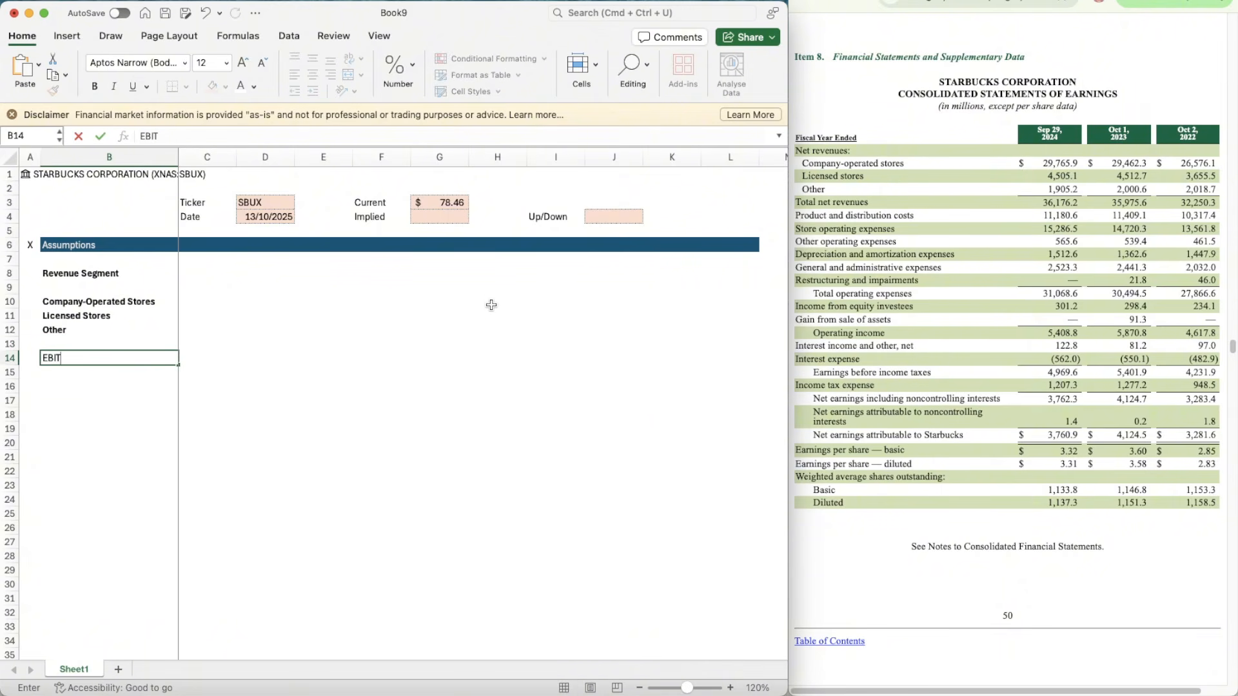
key("Return")
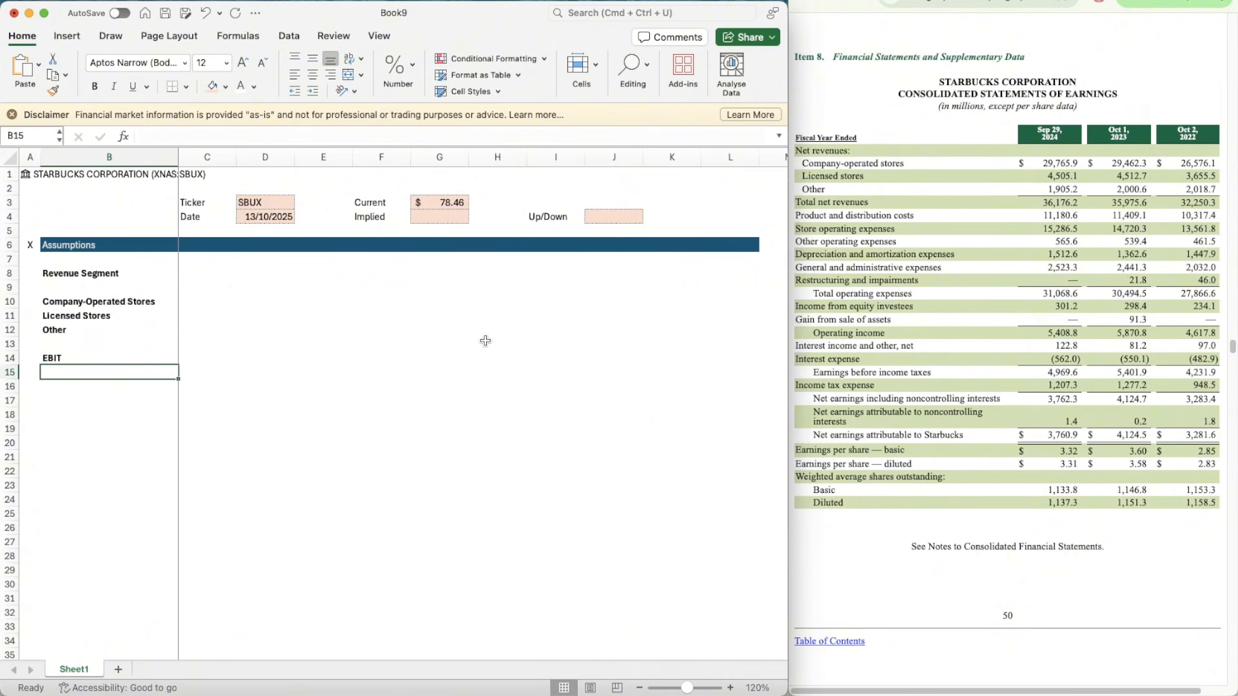
type("WACC")
key("Return")
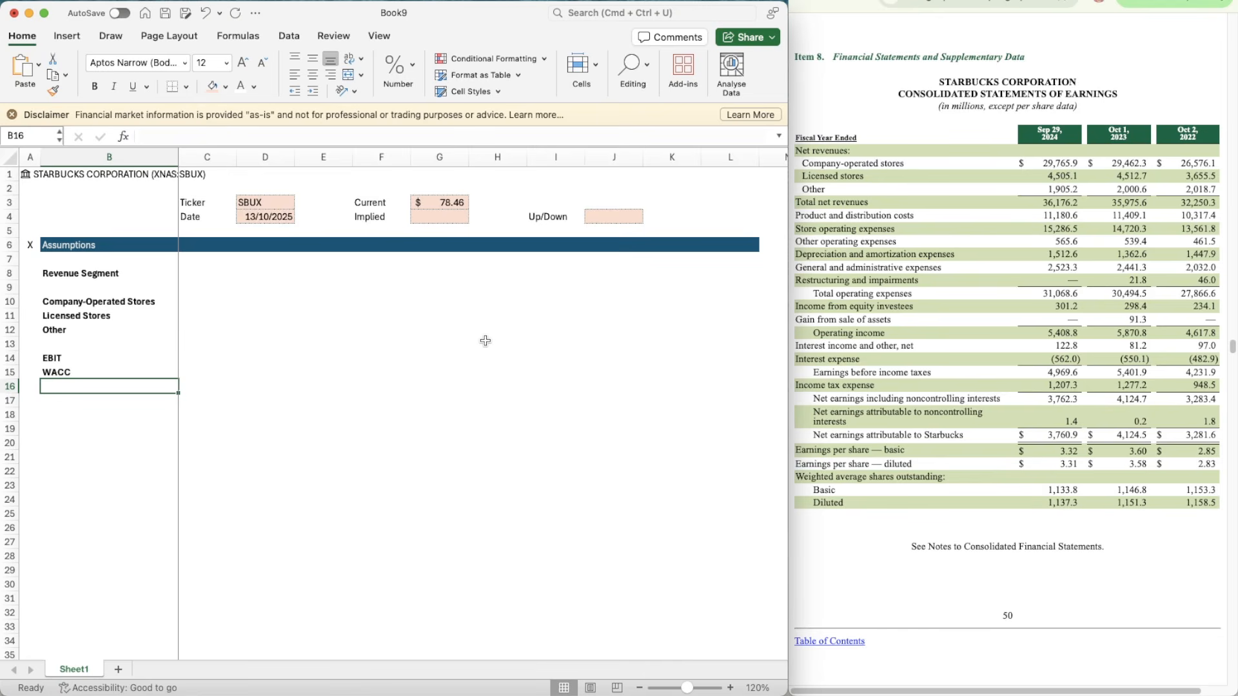
type("TGV")
key("Return")
Step: Copy the WACC and TGV labels from B15:B16 to B18:B19
key("Up")
key("Up")
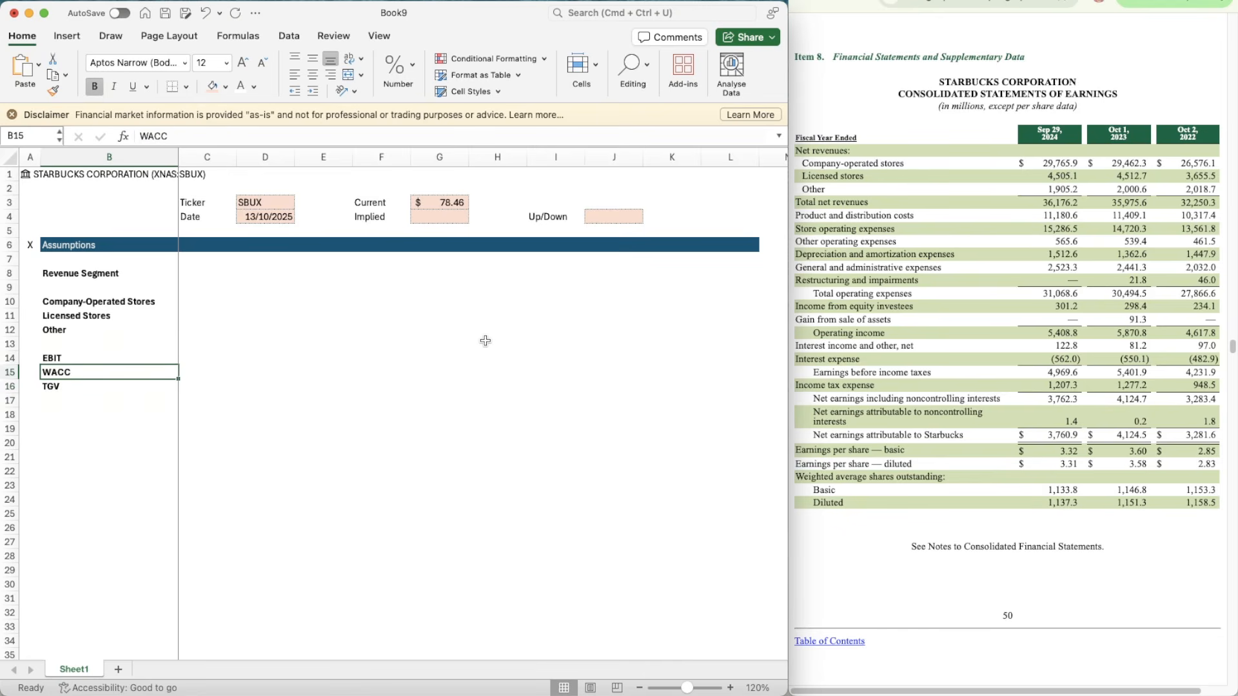
key("shift+Down")
key("super+c")
key("Down")
key("Down")
key("Down")
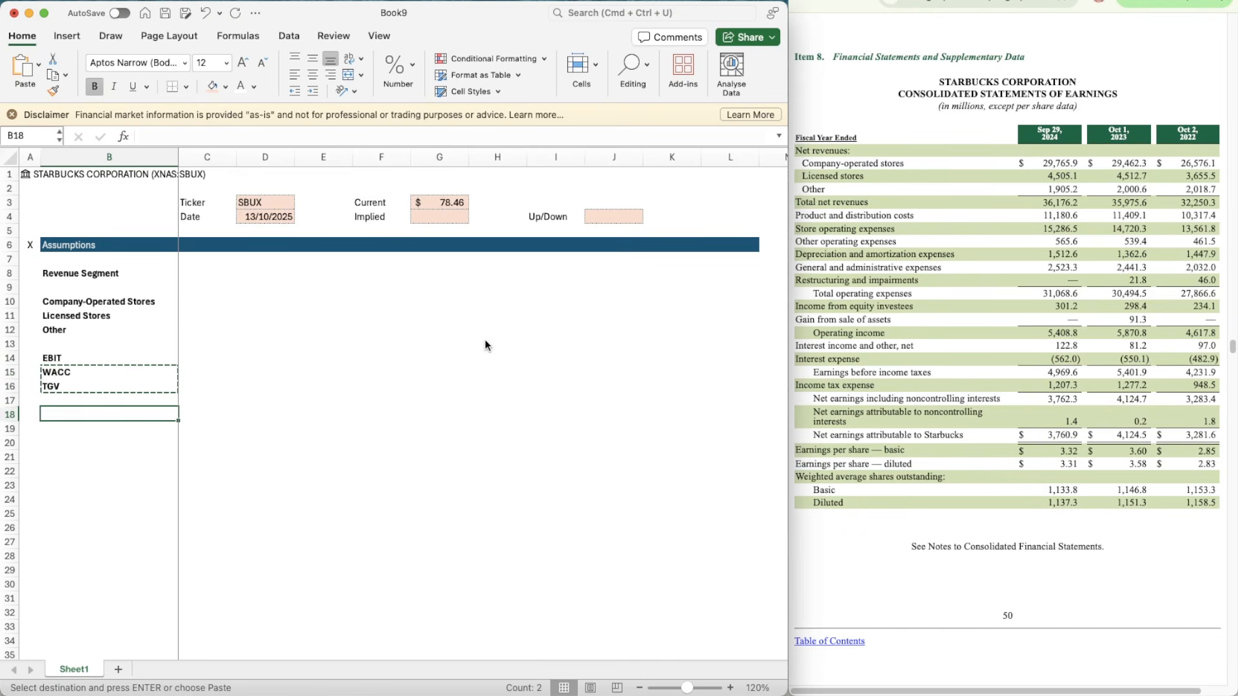
key("super+v")
key("Right")
key("Right")
key("Up")
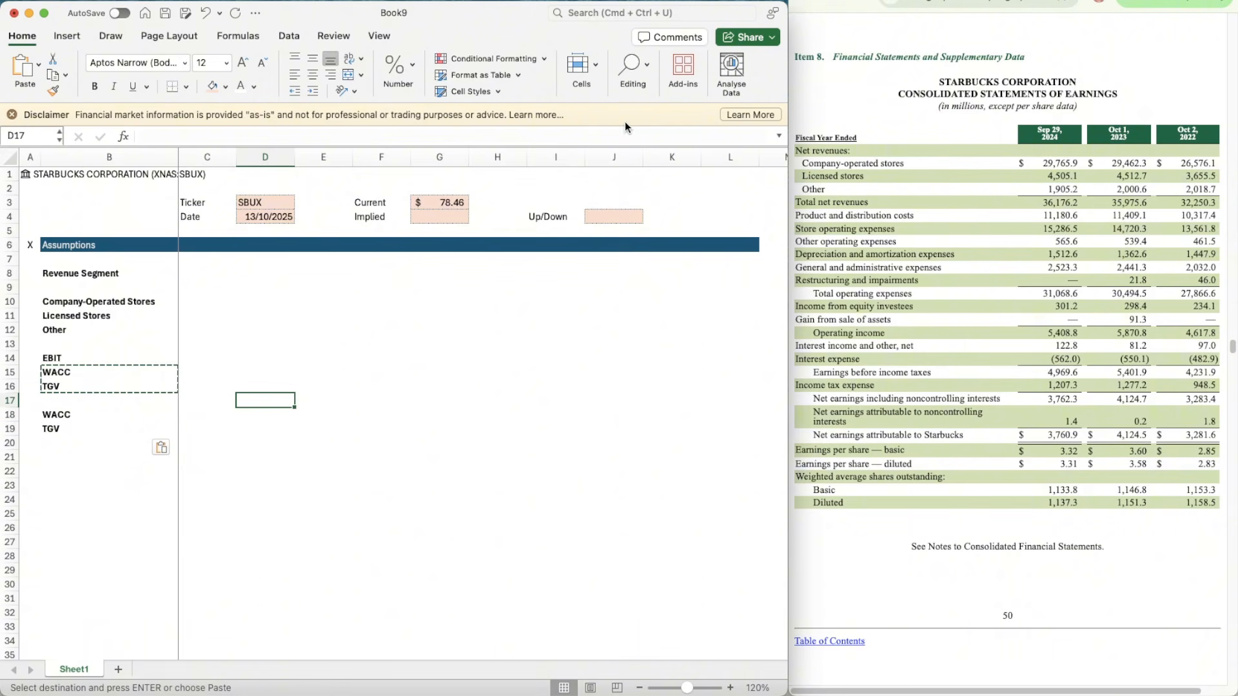
left_click(614, 217)
key("super+c")
Step: Enter the column heading Switches in C8 beside Revenue Segment and make it bold
key("Left")
key("Left")
key("Left")
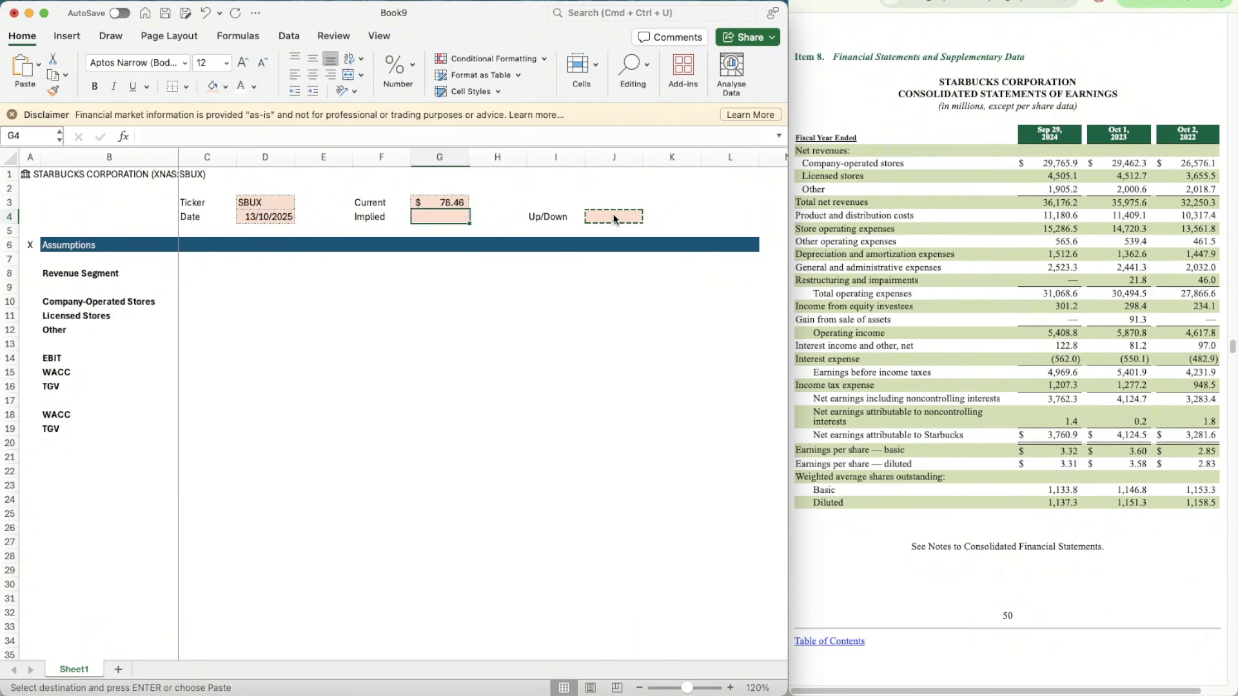
key("Down")
key("Down")
key("Left")
key("Left")
key("Left")
key("Down")
key("Down")
key("Left")
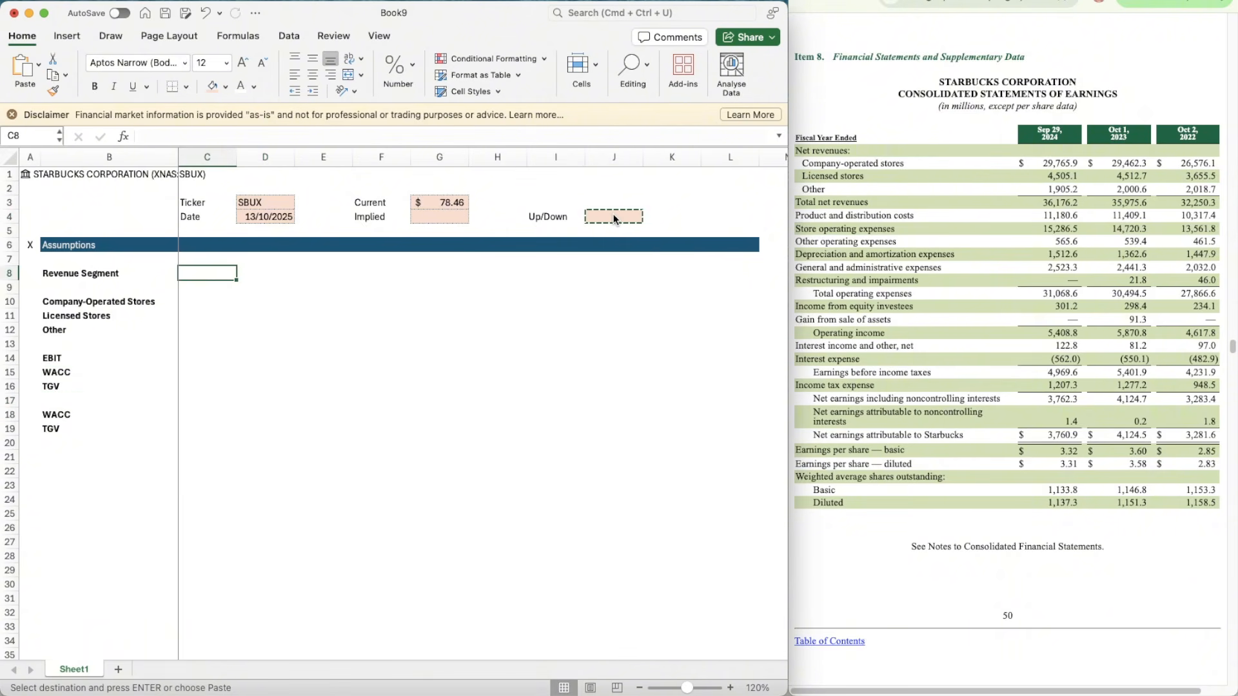
type("Swti")
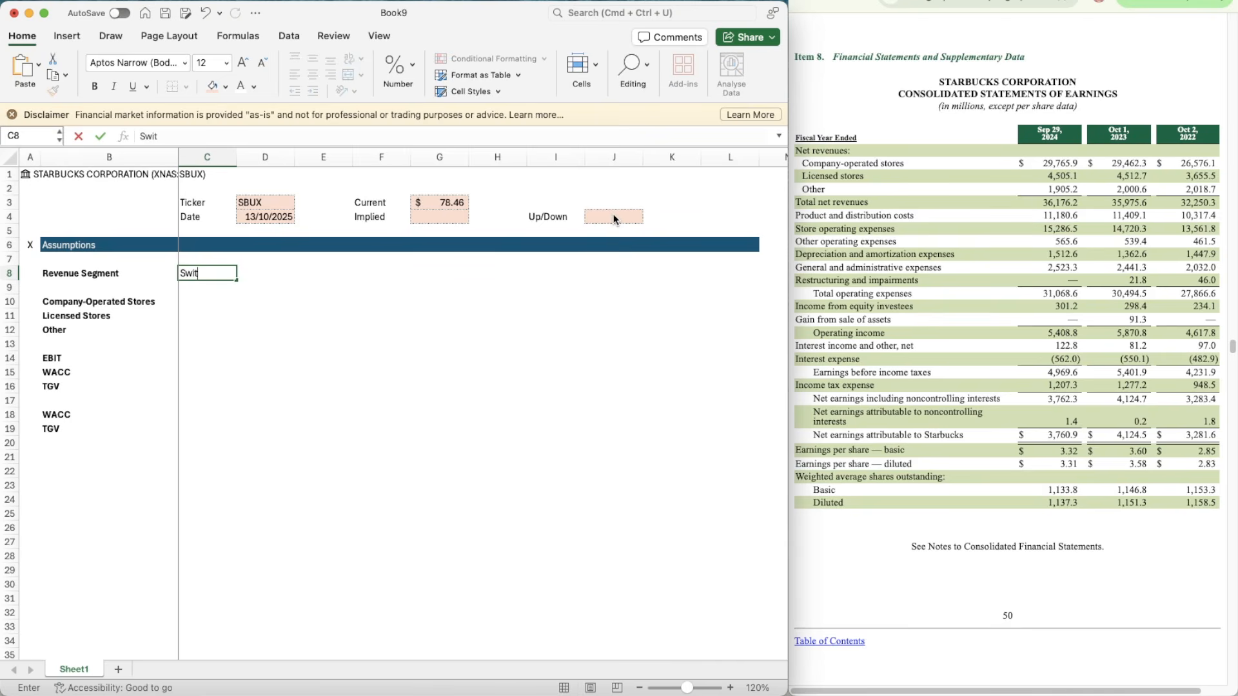
type("tches")
key("Tab")
key("Left")
key("super+b")
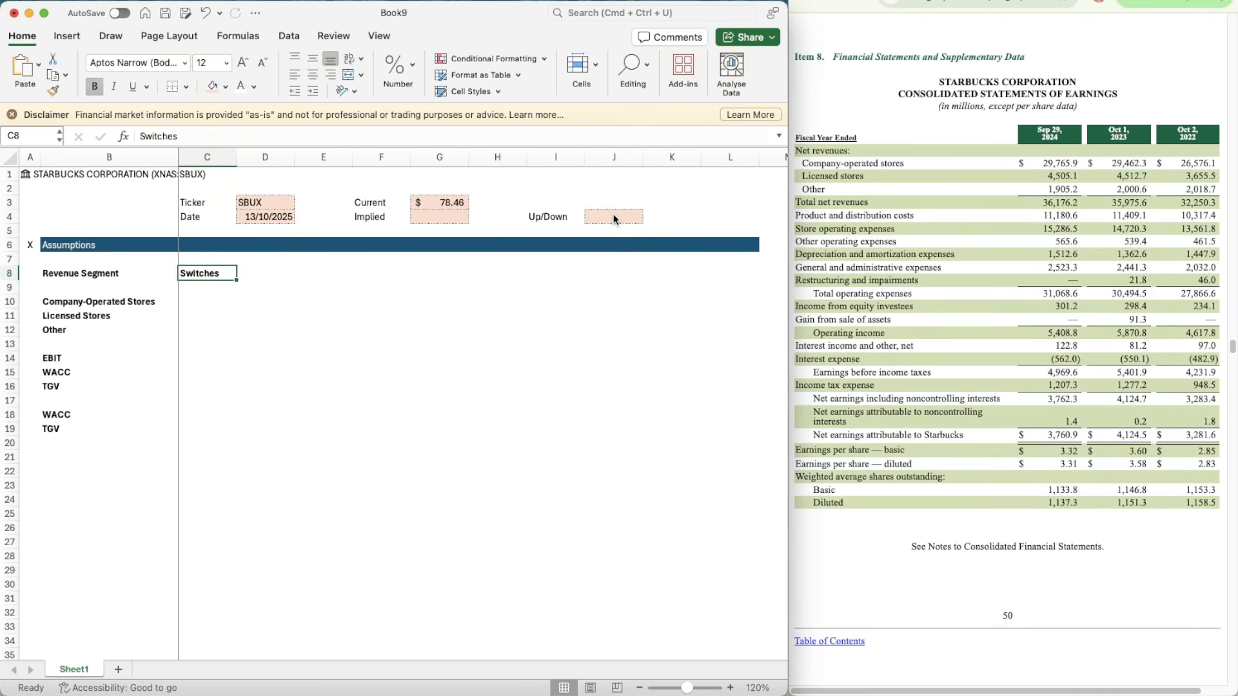
Step: Enter the scenario headings Bear in E8, Base in G8 and Bull in I8
key("Right")
key("Right")
type("Base")
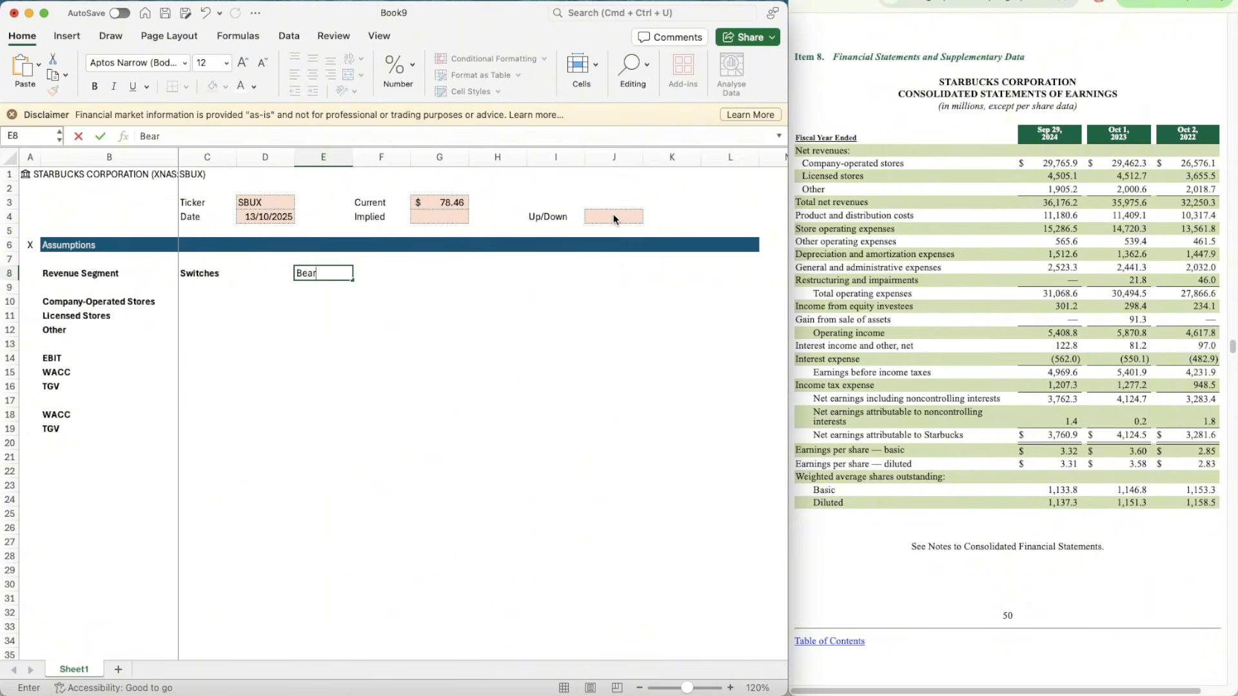
key("Right")
key("Right")
type("Base")
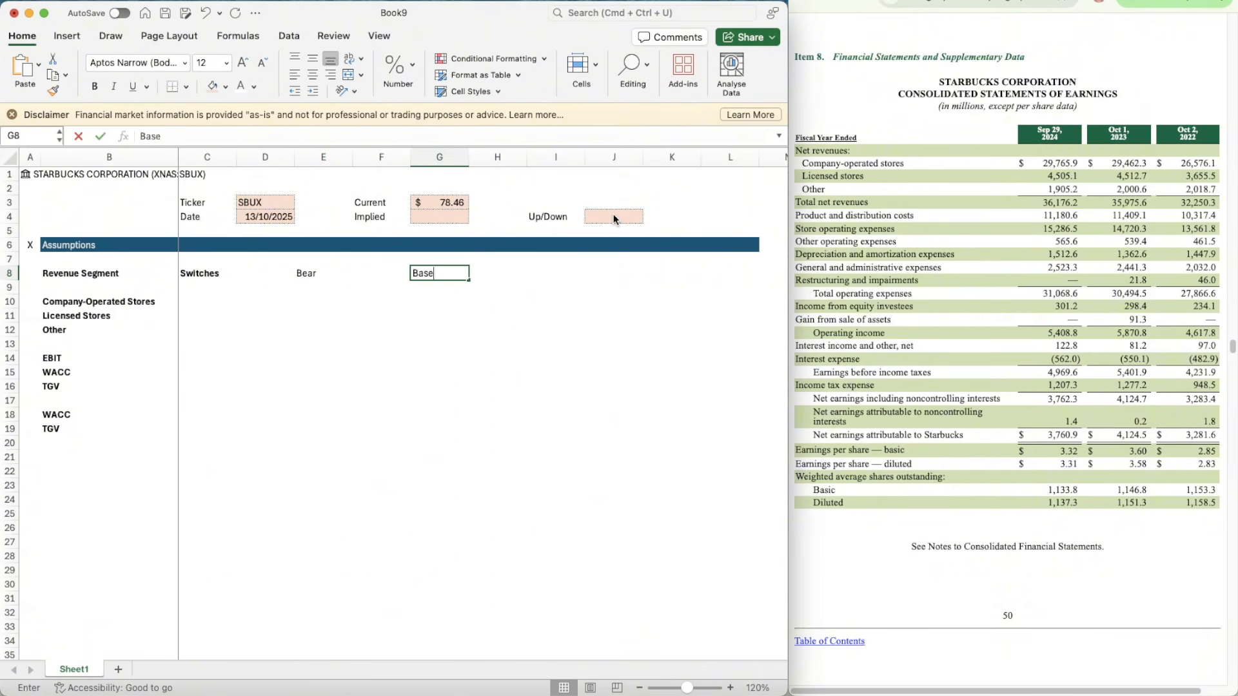
key("Right")
key("Right")
type("Bull")
key("Return")
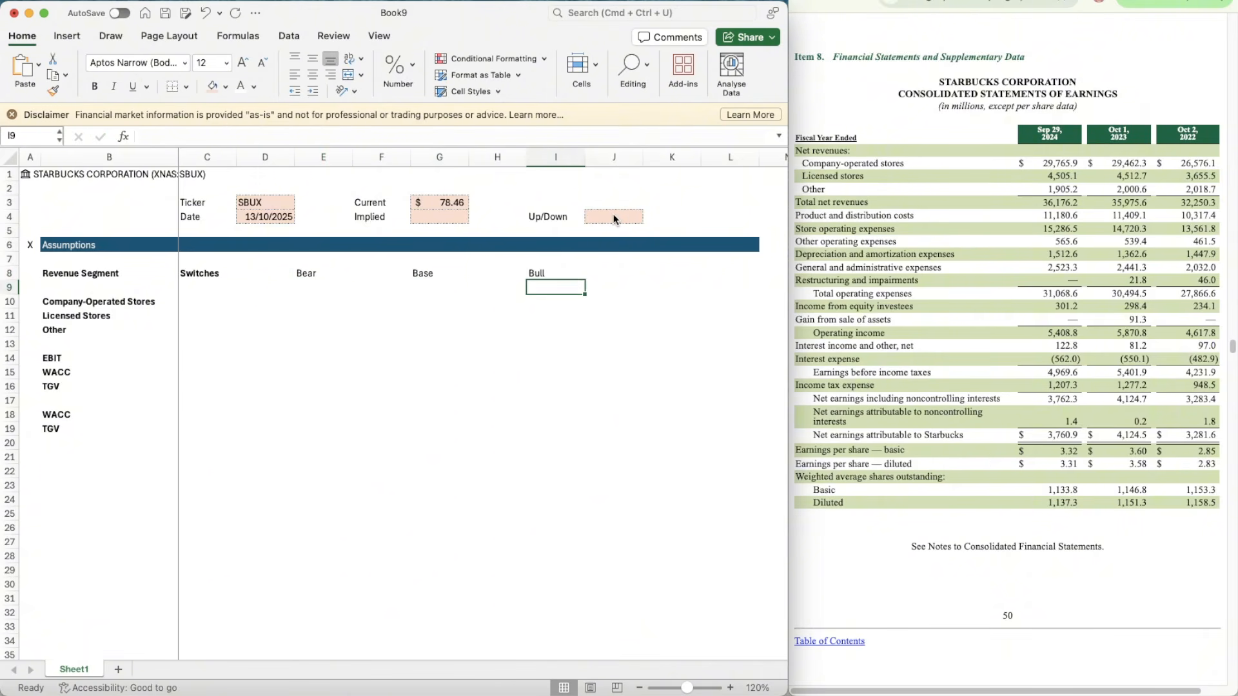
Step: Make the Bear, Base and Bull headings in row 8 bold
key("Up")
key("shift+Left")
key("shift+Left")
key("shift+Left")
key("shift+Left")
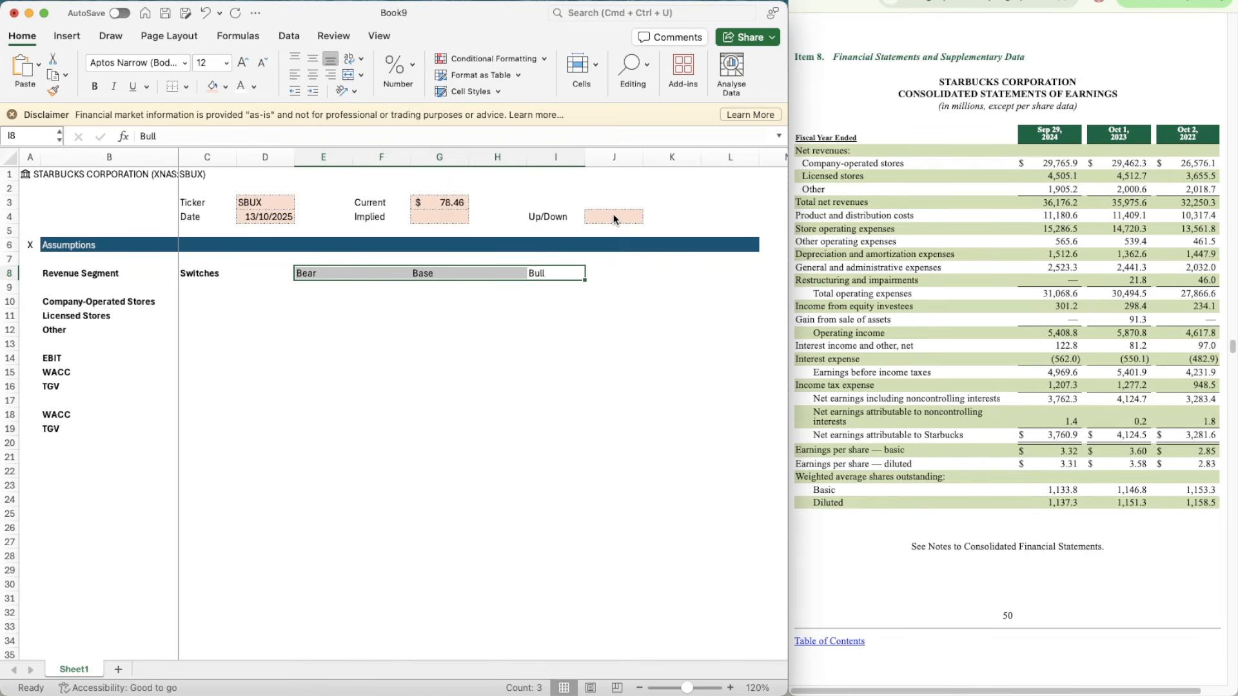
key("super+b")
Step: Try to paste the clipboard contents into C10:C12 under the Switches heading
key("Down")
key("Down")
key("Left")
key("Left")
key("Left")
key("Left")
key("Left")
key("Left")
key("Left")
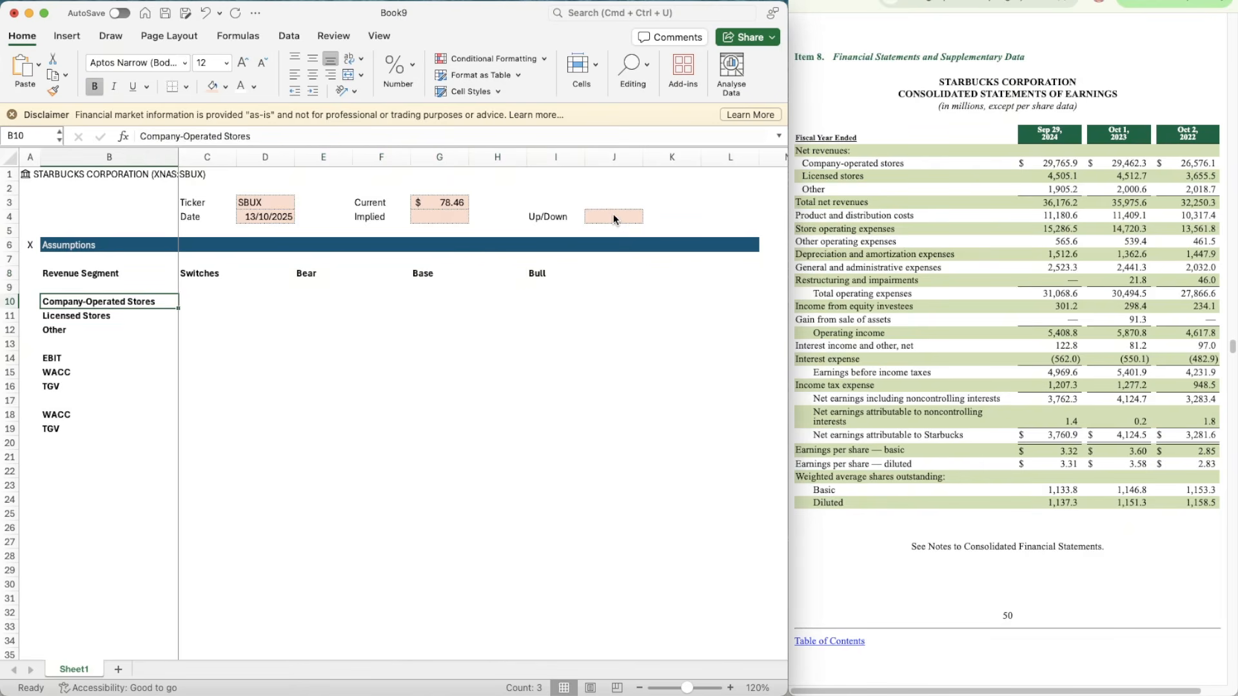
key("Right")
key("shift+Down")
key("shift+Down")
key("super+v")
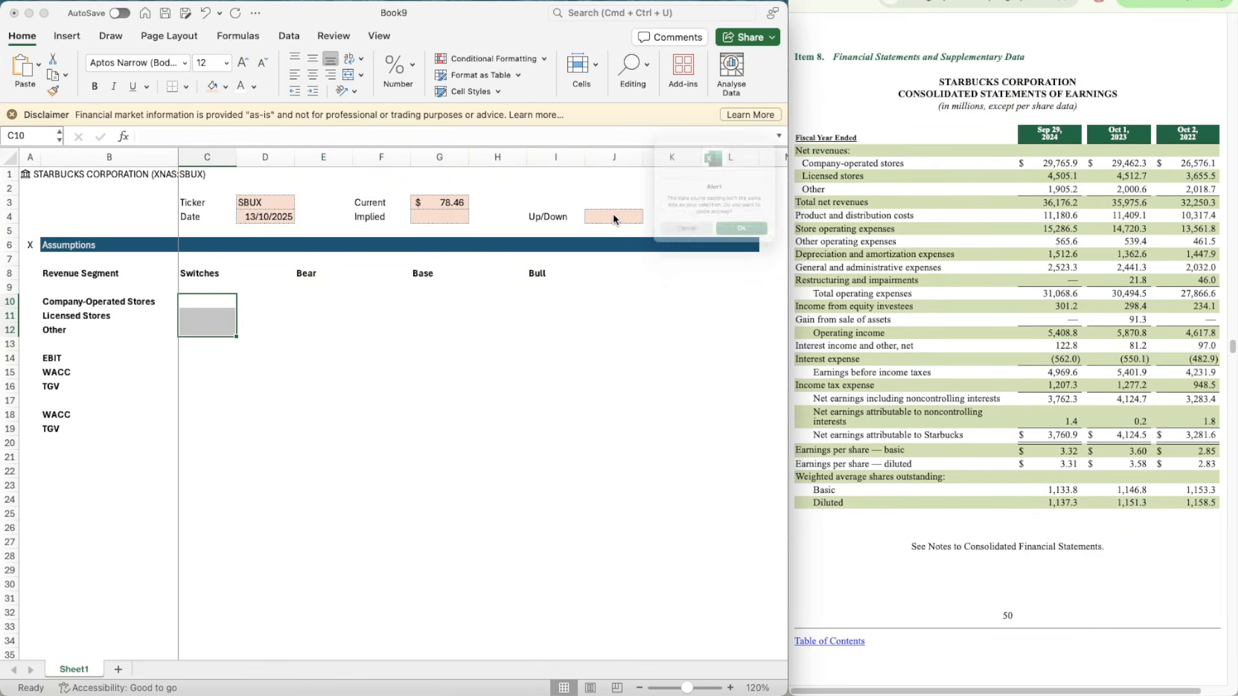
left_click(680, 259)
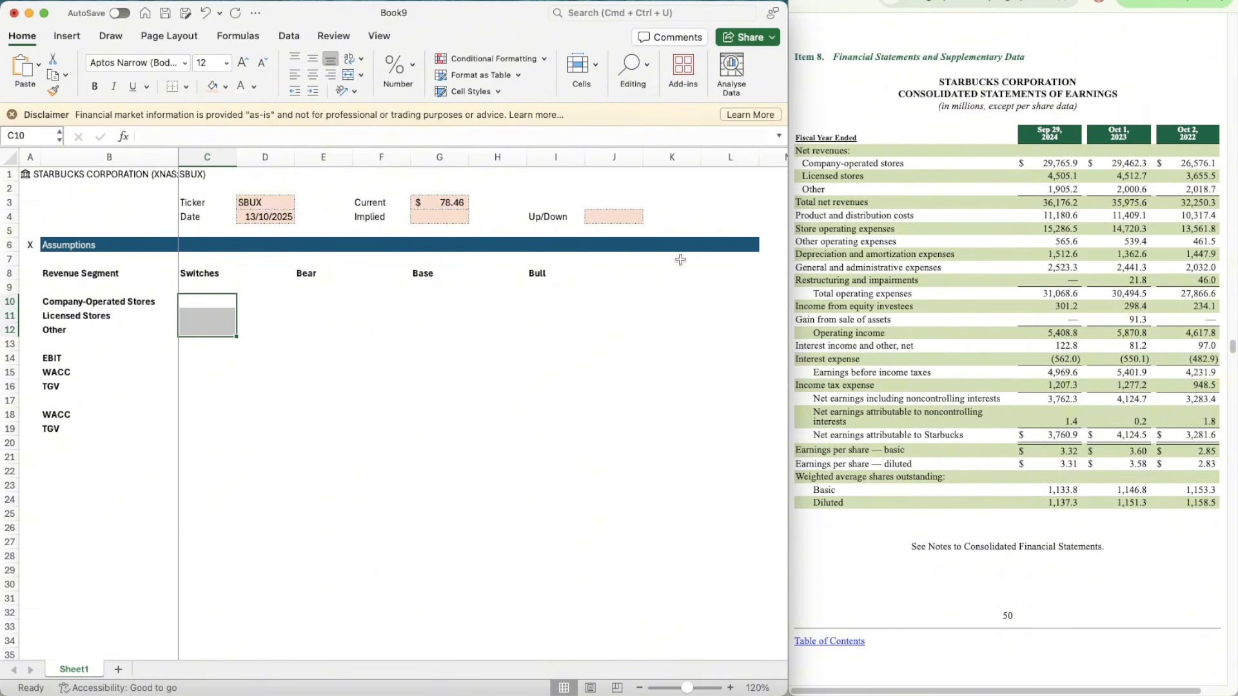
Step: Copy the shaded input cell J4 and paste its formatting onto the revenue segment switch cells C10:C12
left_click(622, 218)
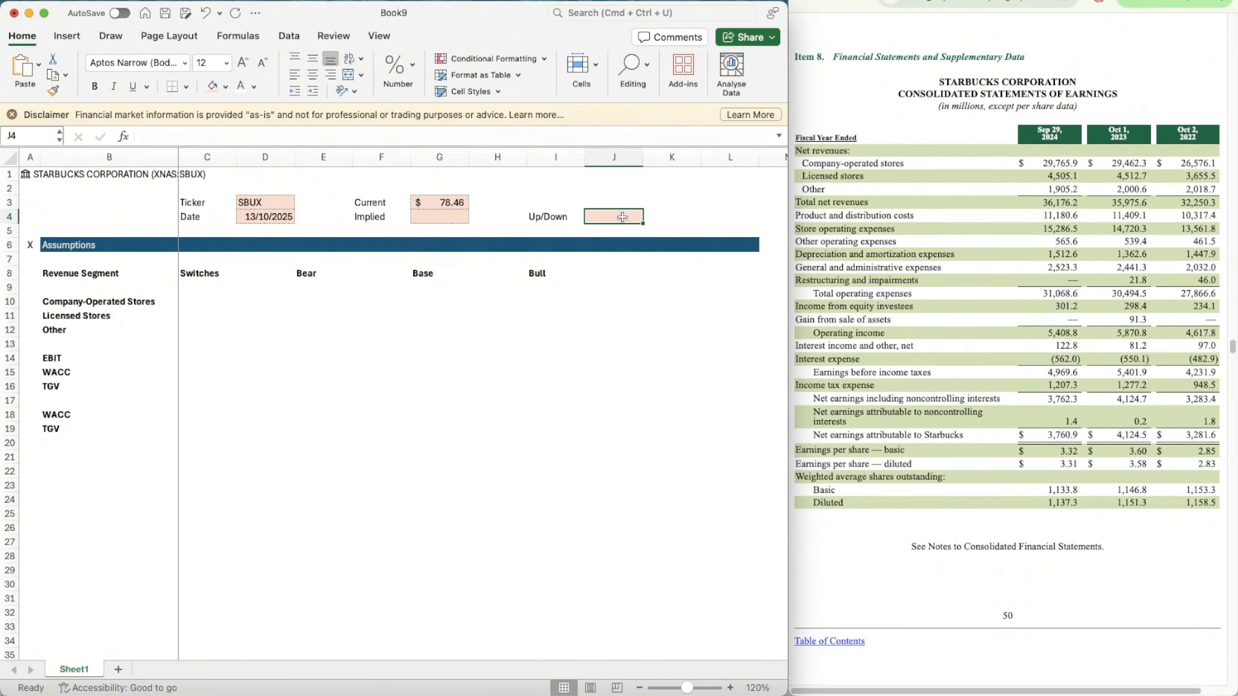
key("super+c")
key("Left")
key("Left")
key("Left")
key("Left")
key("Down")
key("Down")
key("Down")
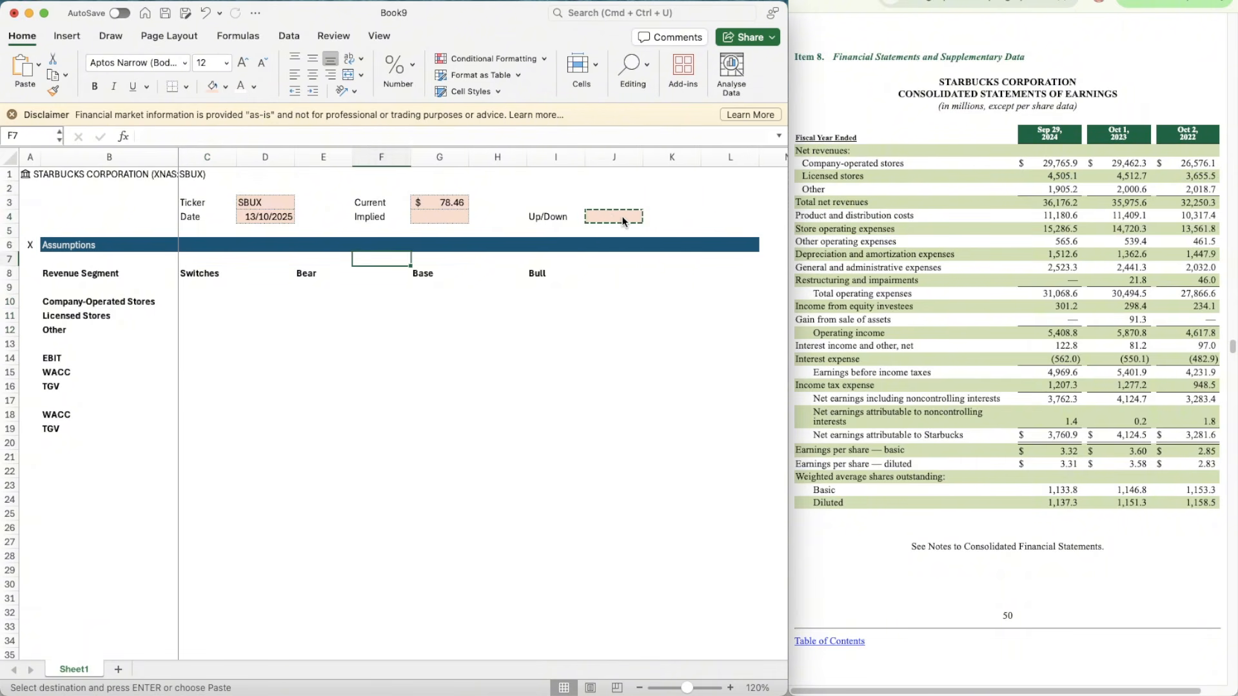
key("Left")
key("Left")
key("Down")
key("Down")
Step: Paste the copied shaded input format onto C14:C16 beside EBIT, WACC and TGV
key("Down")
key("Left")
key("shift+Down")
key("shift+Down")
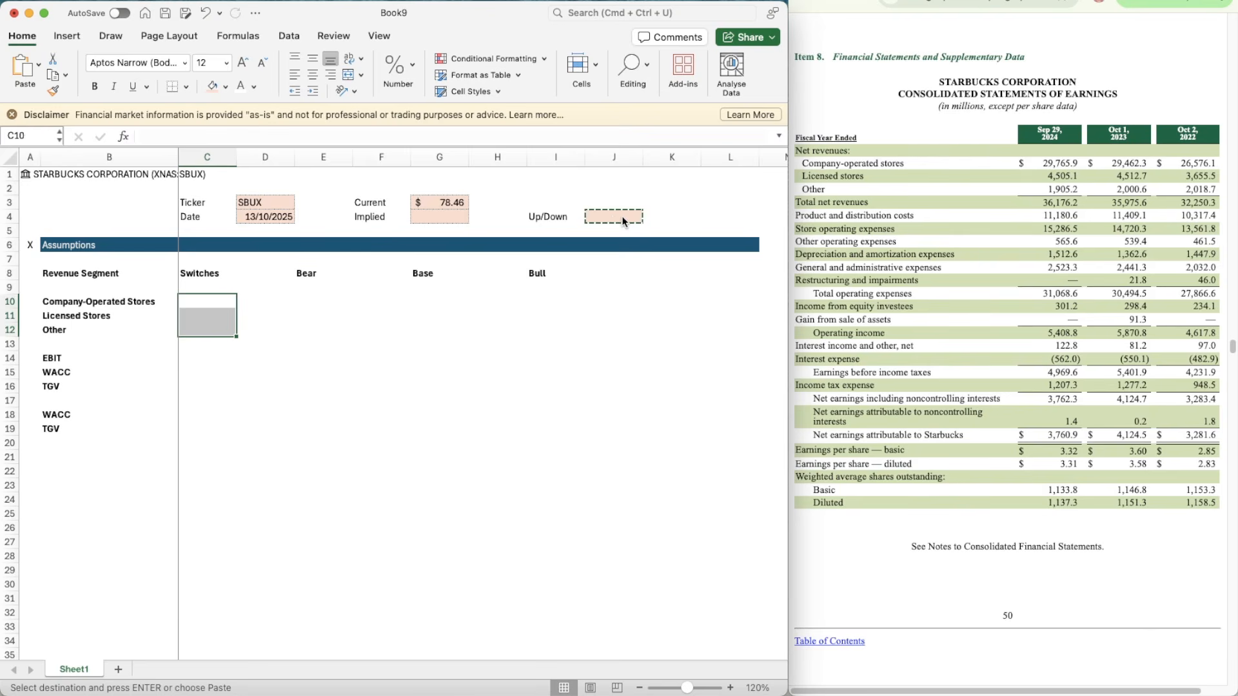
key("super+v")
key("Down")
key("Down")
key("Down")
Step: Paste the copied shaded input format onto C18:C19 beside the second WACC and TGV labels
key("Down")
key("shift+Down")
key("shift+Down")
key("shift+Down")
key("shift+Up")
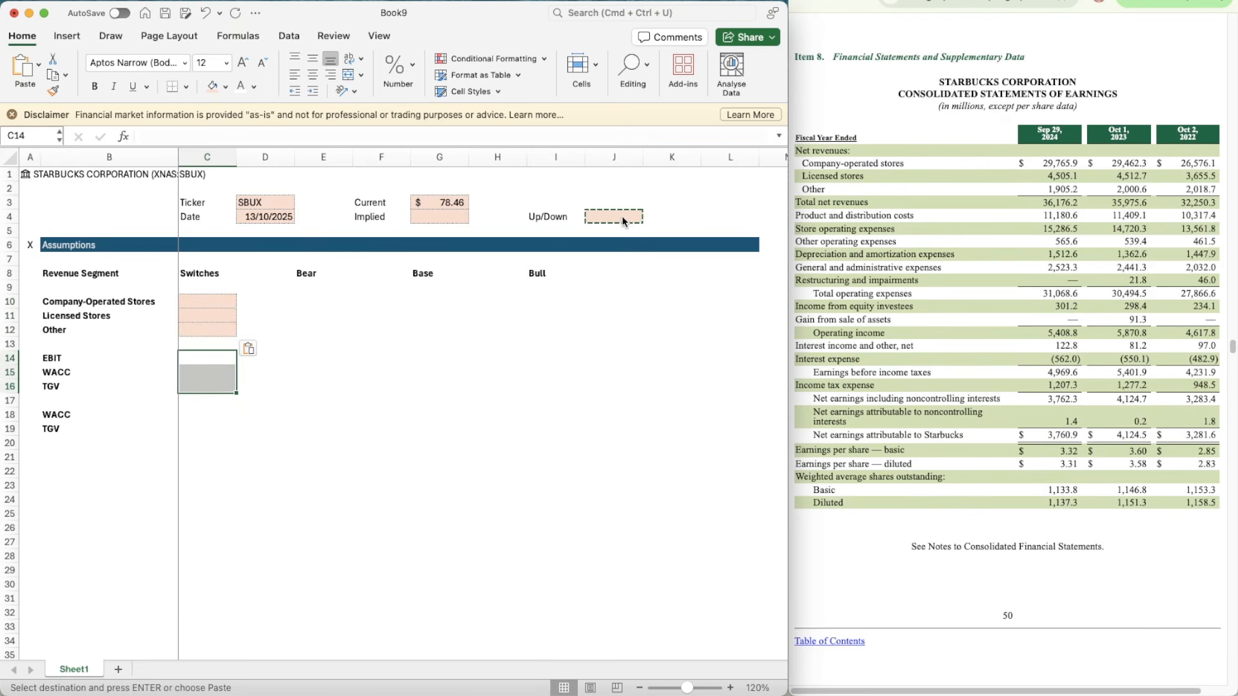
key("super+v")
key("Down")
key("Down")
key("Down")
key("Down")
Step: Copy the shaded switch block C10:C16 and paste it under the Bear, Base and Bull headings at E10, G10 and I10
key("shift+Down")
key("super+v")
key("Right")
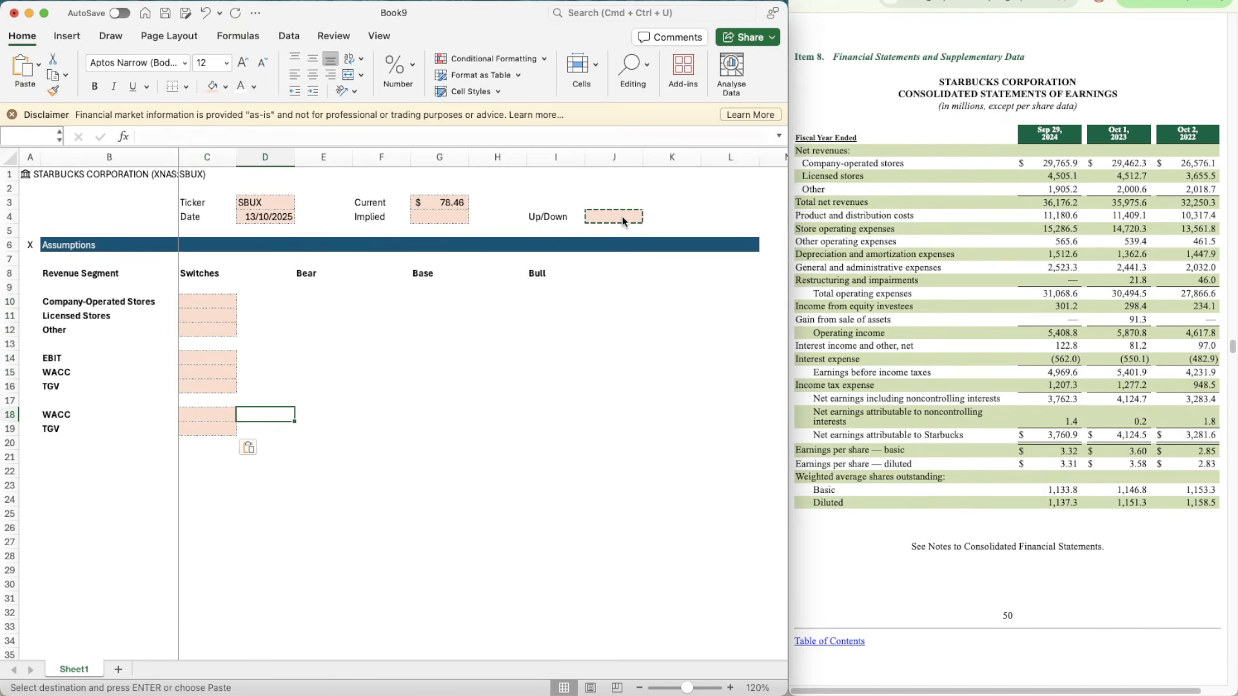
key("Up")
key("Up")
key("Left")
key("Up")
key("Up")
key("Up")
key("Up")
key("Up")
key("Up")
key("shift+Down")
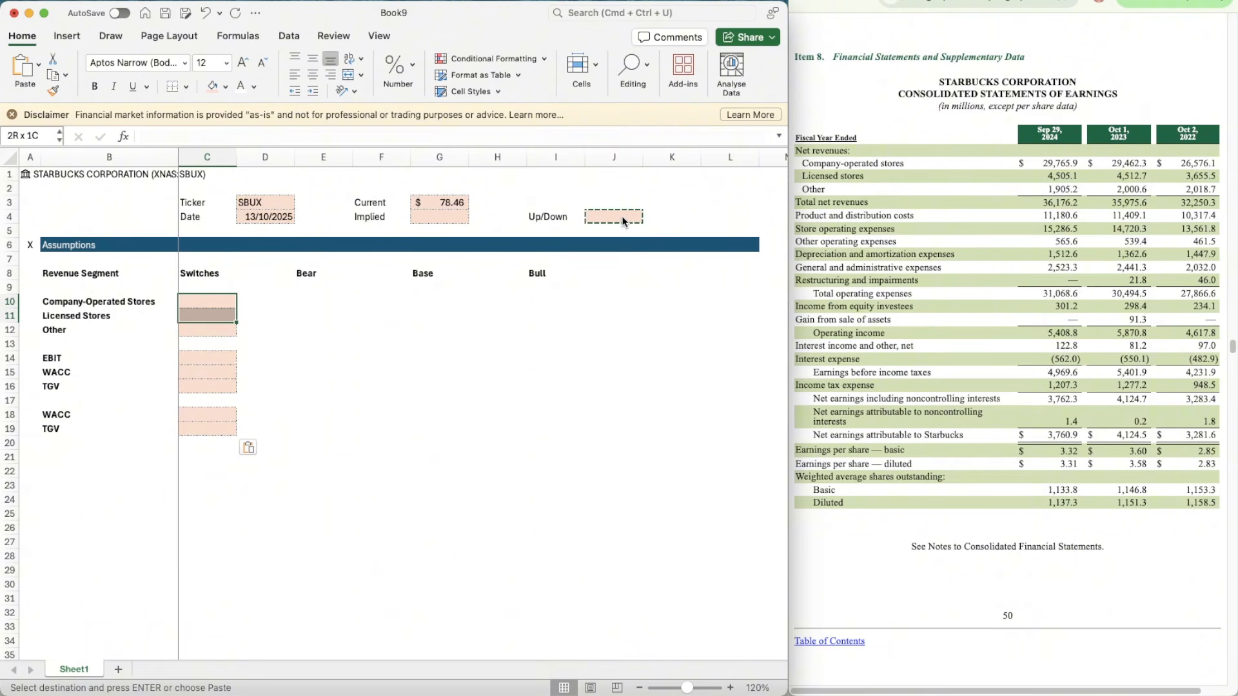
key("shift+Down")
key("shift+Down")
key("shift+Down")
key("shift+Down")
key("shift+Down")
key("super+c")
key("Right")
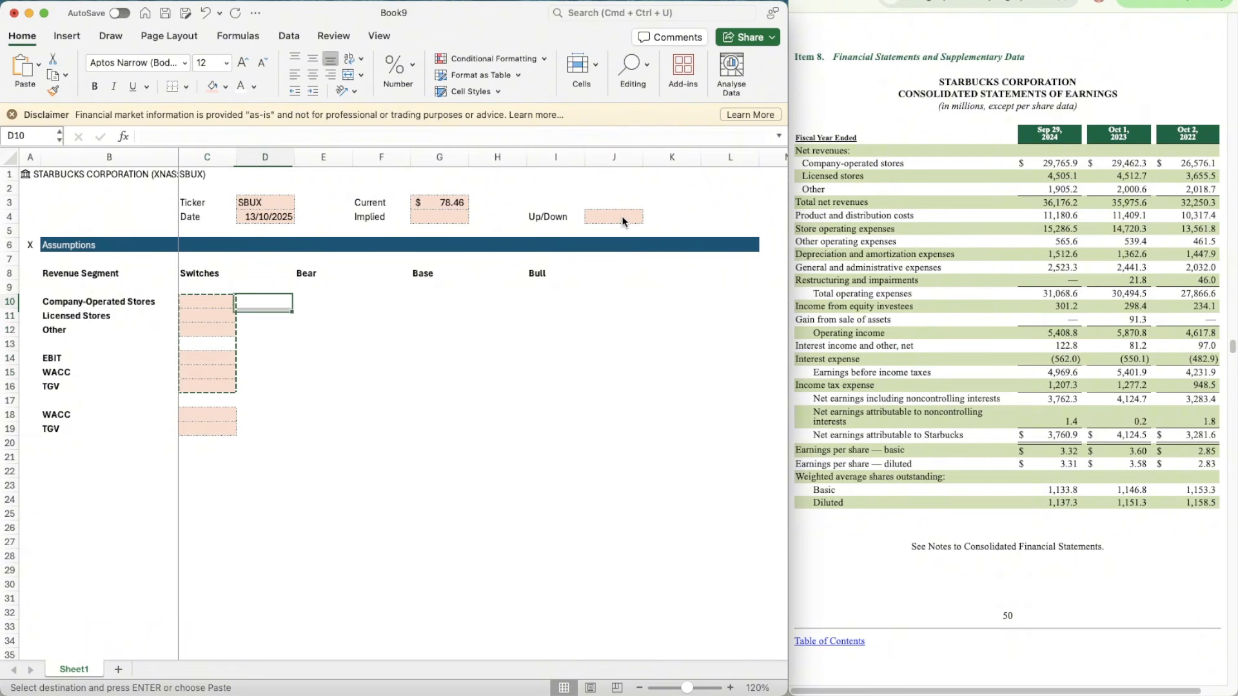
key("Right")
key("super+v")
key("Right")
key("Right")
key("super+v")
key("Right")
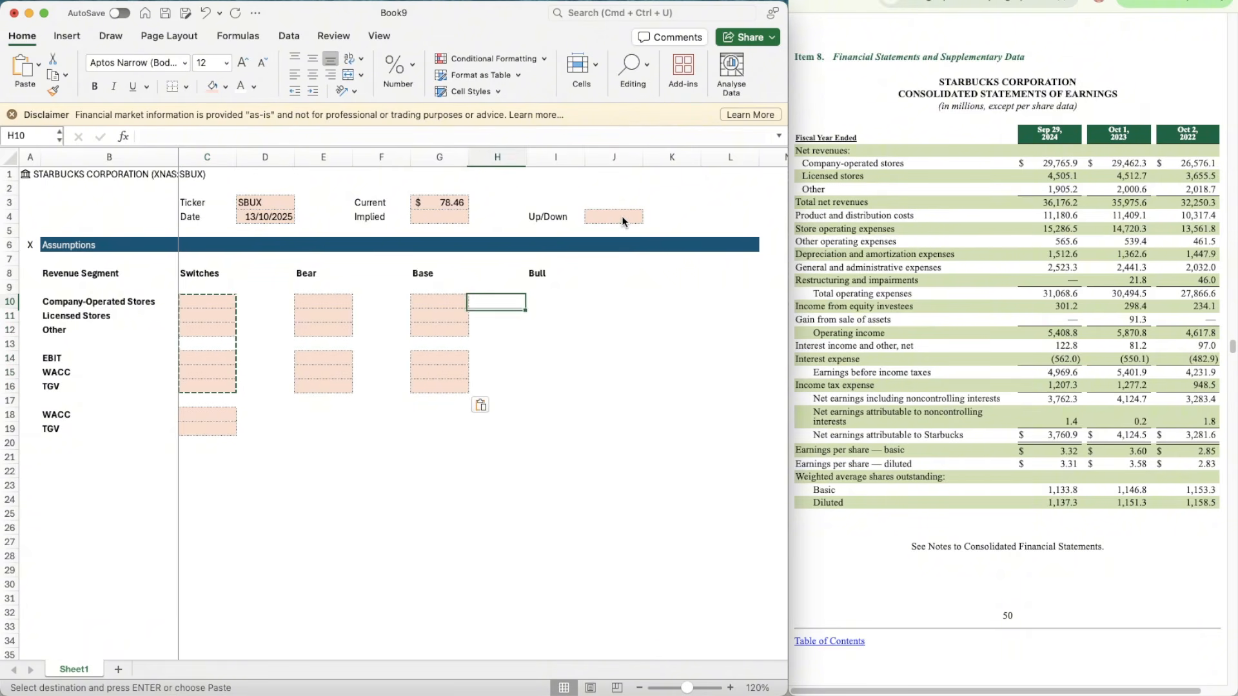
key("Right")
key("super+v")
Step: Copy the Assumptions header bar A6:L6 and paste it at A21 to start a new section
key("Down")
key("Down")
key("Down")
key("Left")
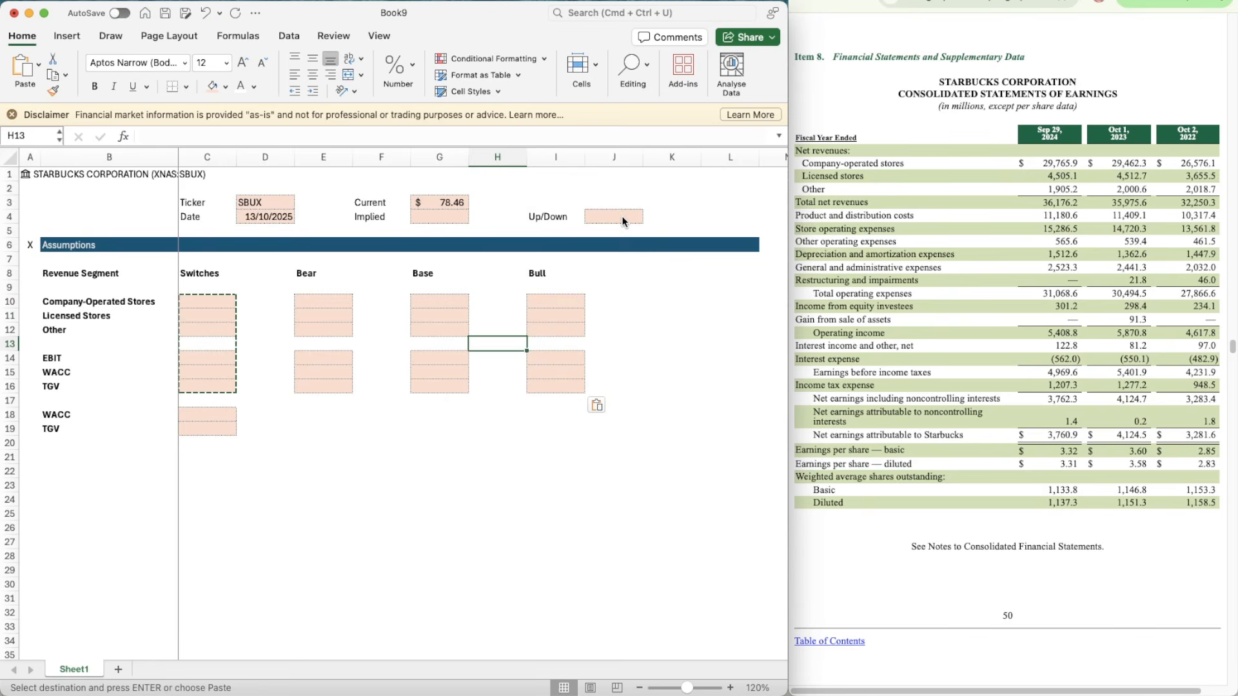
key("Left")
key("Left")
key("Left")
key("Up")
key("Left")
key("Left")
key("Left")
key("Left")
key("Up")
key("Up")
key("Up")
key("Up")
key("Up")
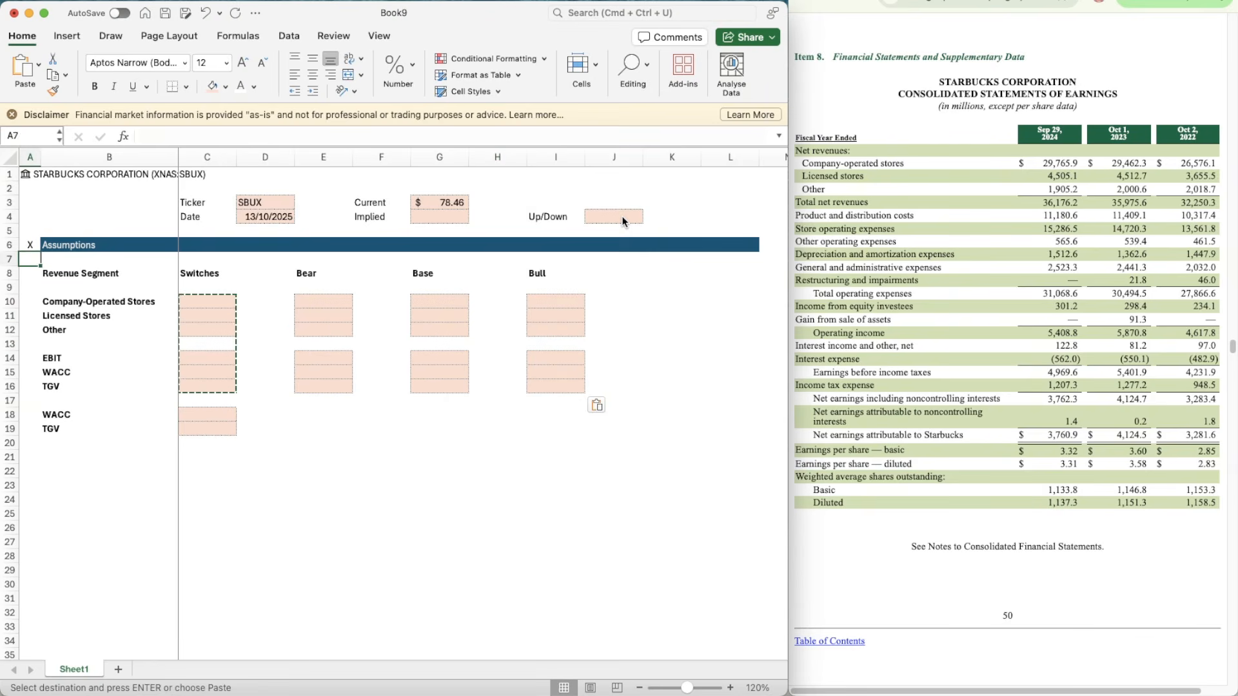
key("Up")
key("shift+Right")
key("shift+Right")
key("shift+Right")
key("shift+Right")
key("shift+Right")
key("shift+Right")
key("shift+Right")
key("shift+Right")
key("shift+Right")
key("shift+Right")
key("shift+Right")
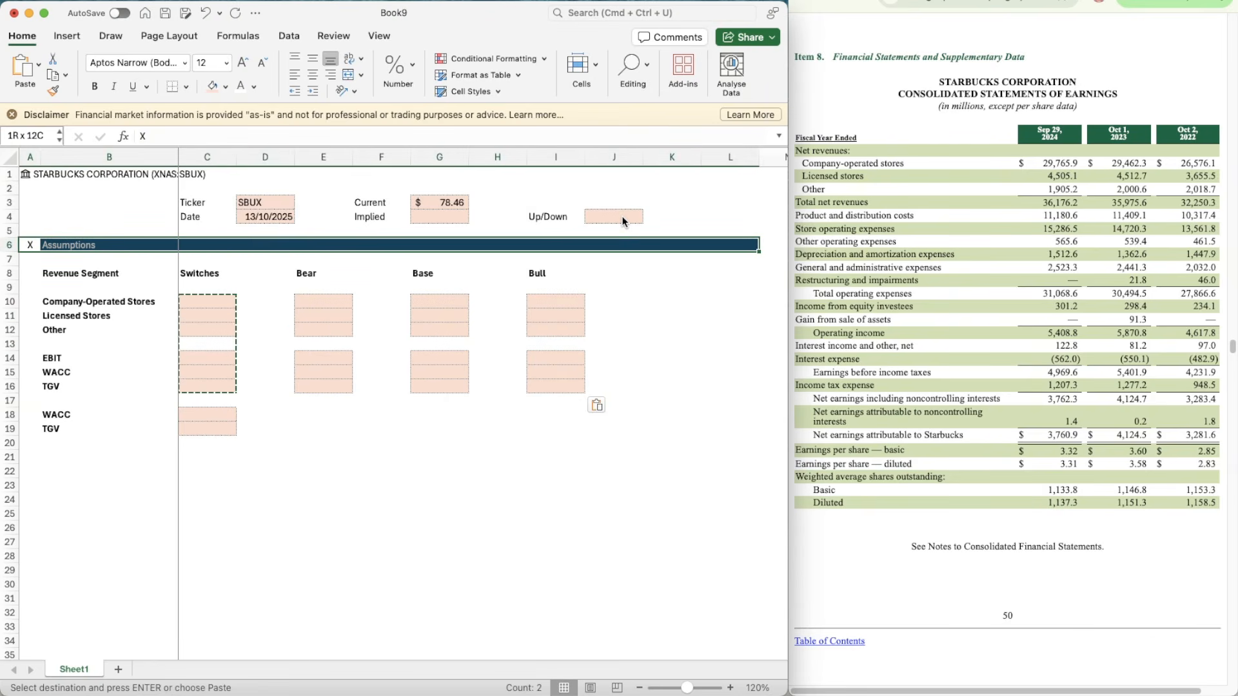
key("super+c")
key("Down")
key("Down")
key("Down")
key("Down")
key("Down")
key("Down")
key("Down")
key("Down")
key("Down")
key("Down")
key("Down")
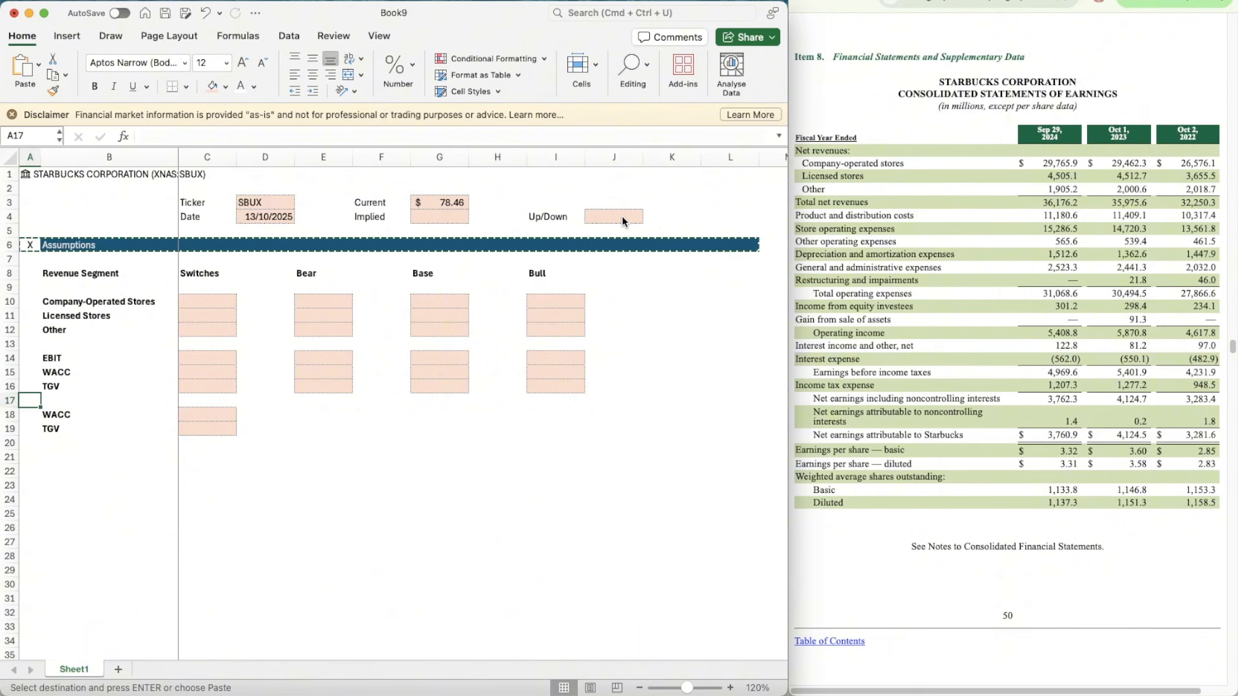
key("Down")
key("Down")
key("Down")
key("Down")
key("super+v")
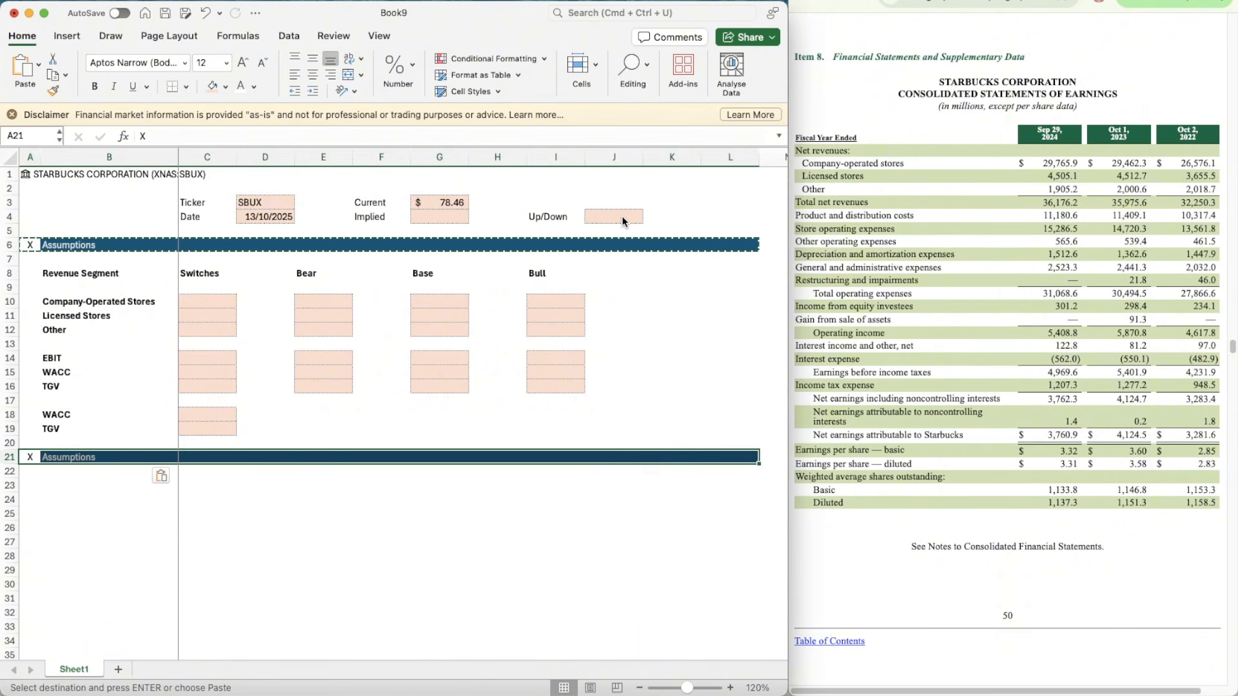
Step: Retitle the section header in B21 as Revenue Build
scroll(630, 477, "down", 3)
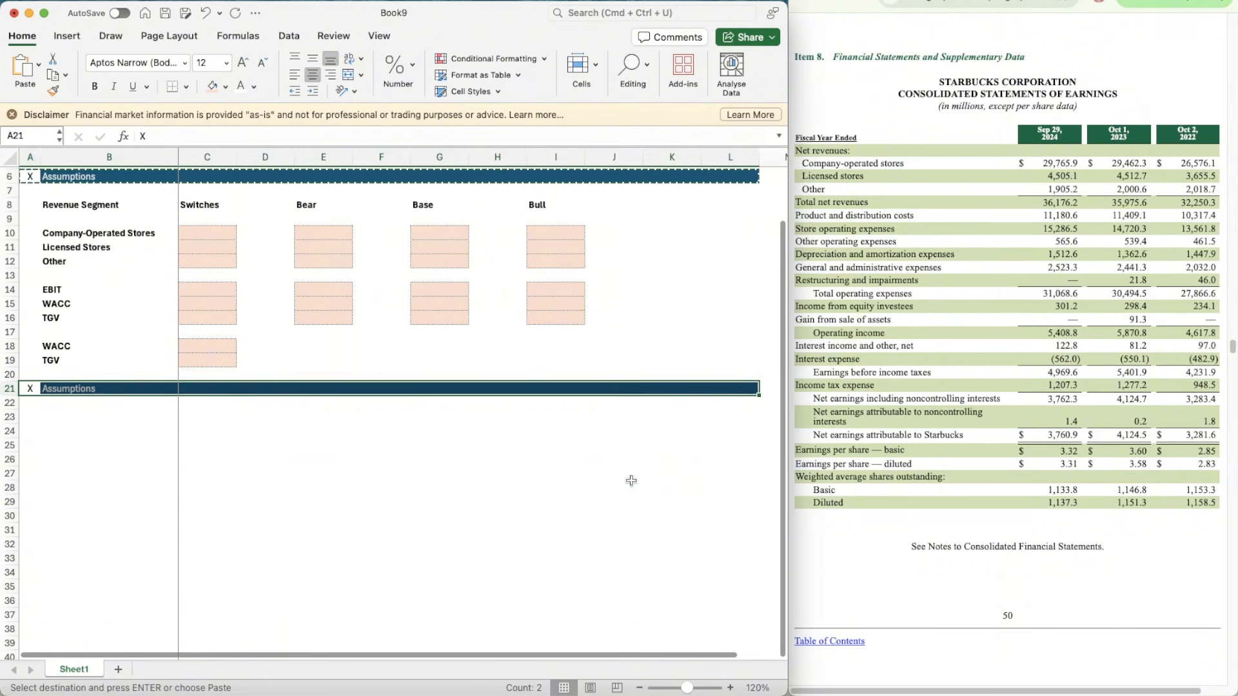
left_click(112, 385)
type("Reveu")
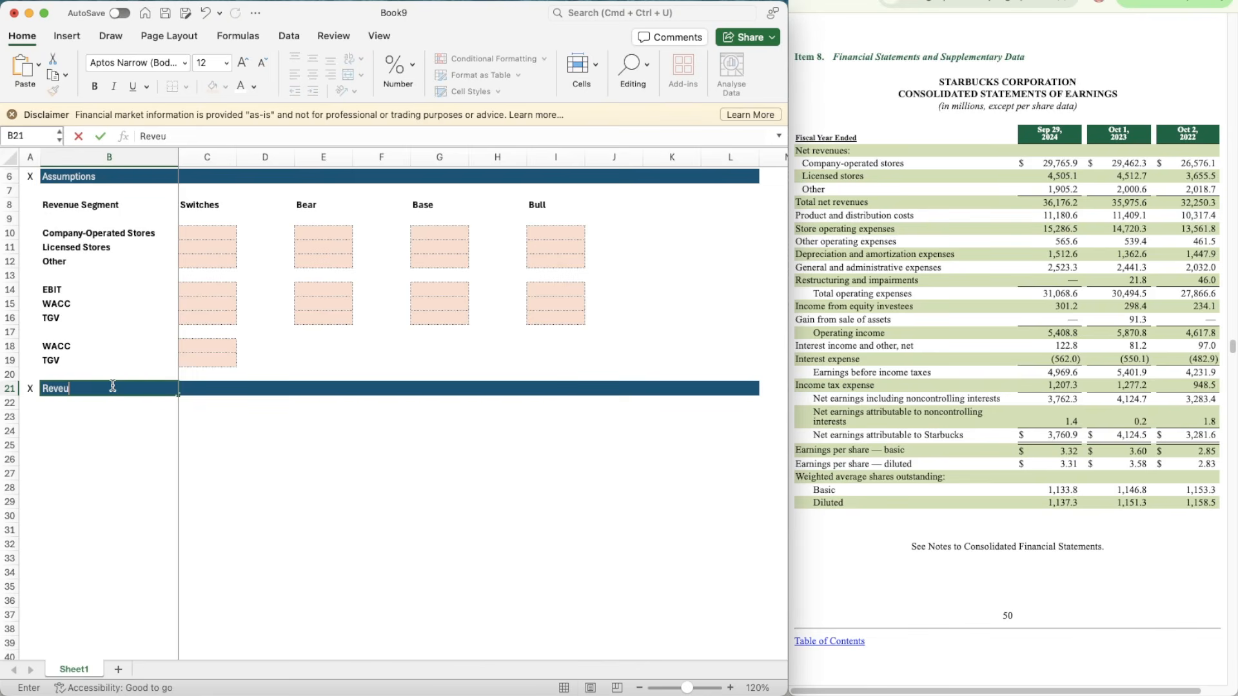
key("BackSpace")
type("nue Build")
key("Return")
Step: Link B23 to the Company-Operated Stores label with the formula =B10
key("Down")
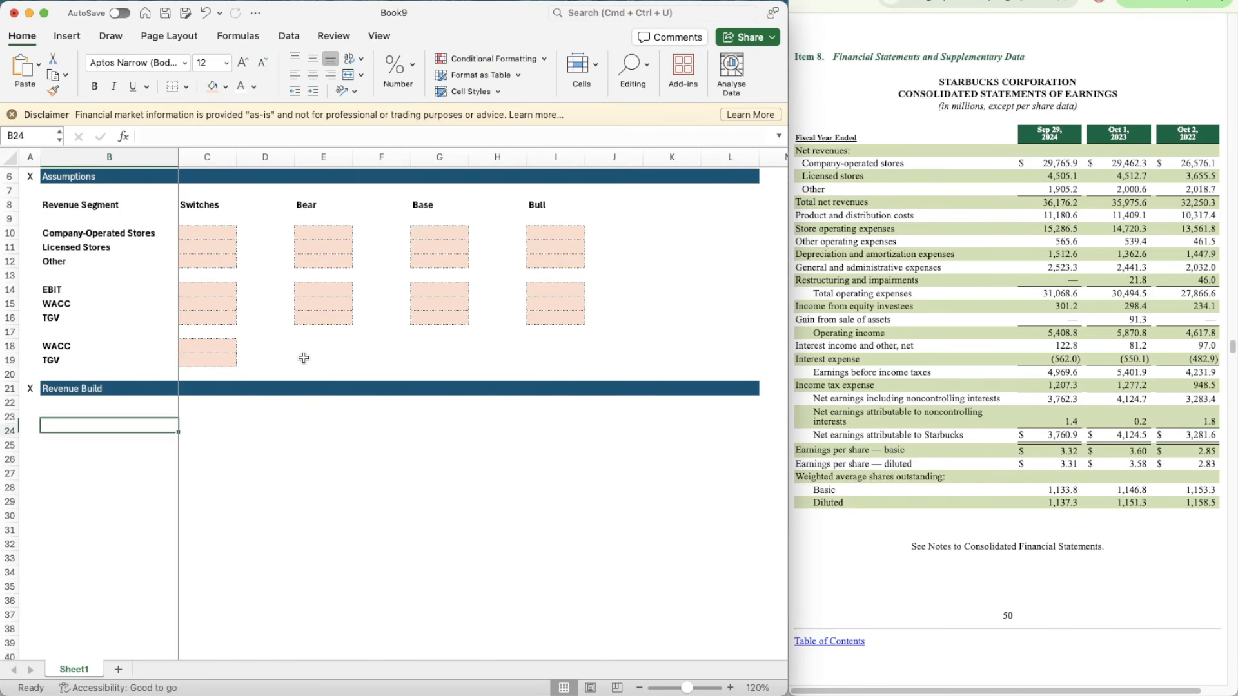
type("=")
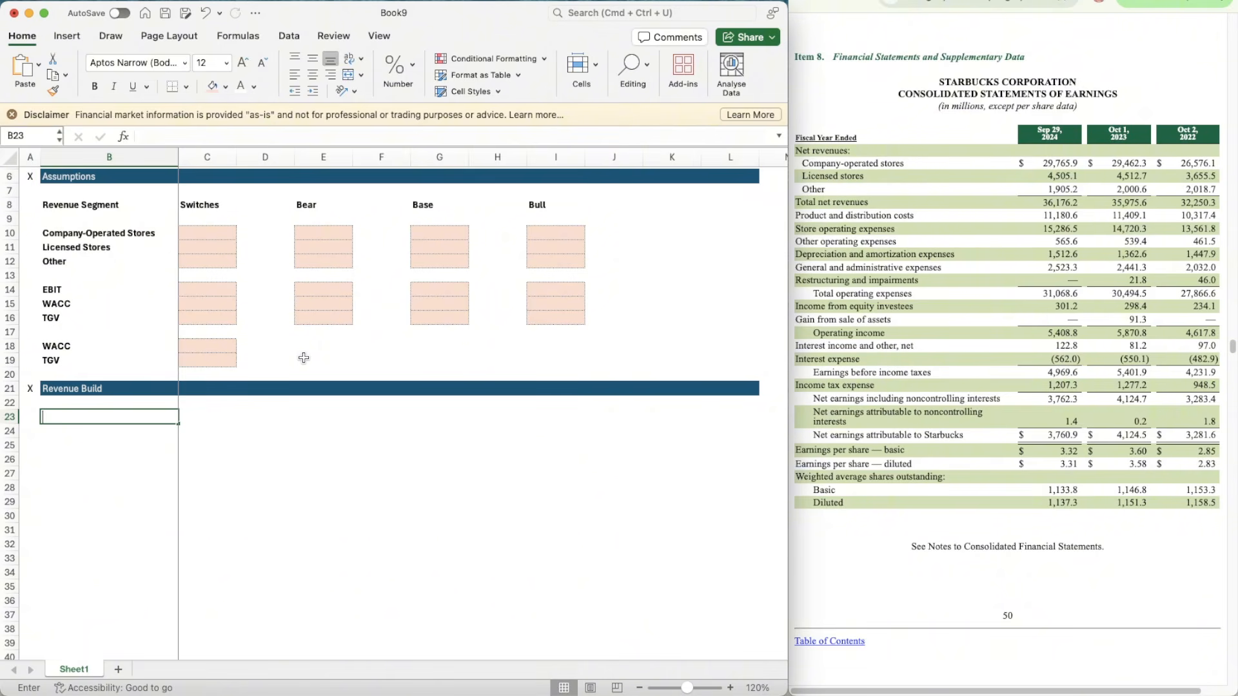
type("B10")
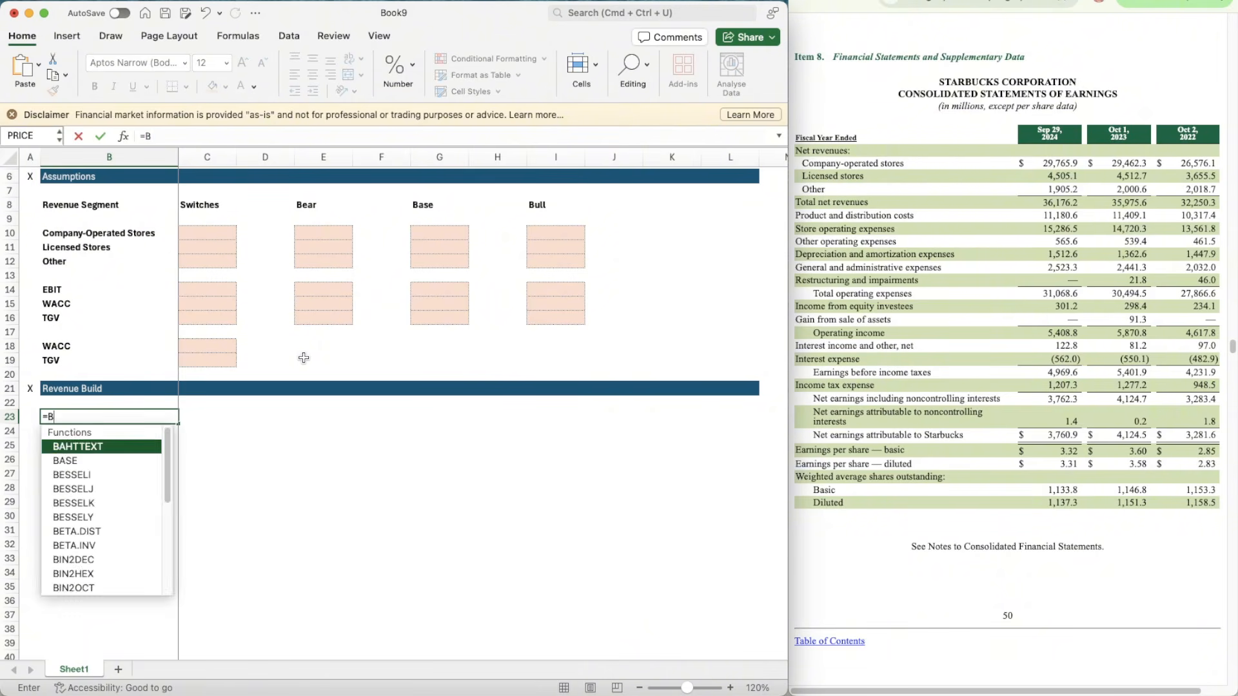
key("Return")
key("Up")
key("Down")
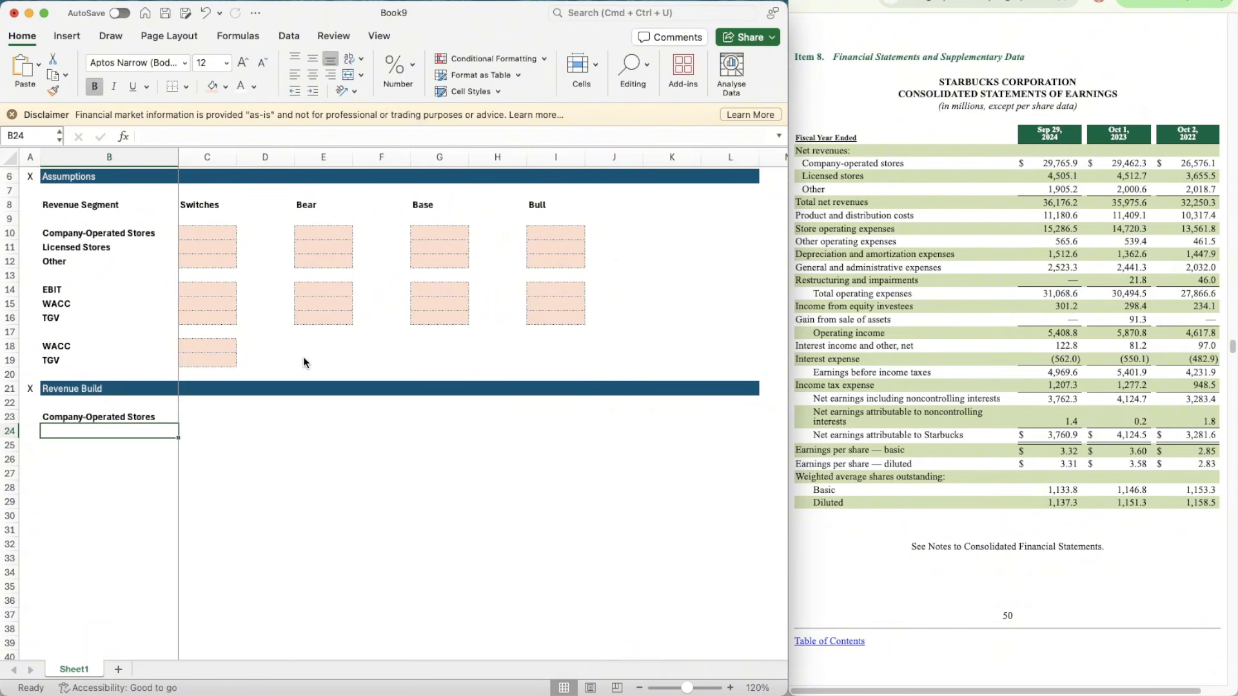
Step: Enter the label % Growth in B24 and italicize its row
type("% Growth")
key("Return")
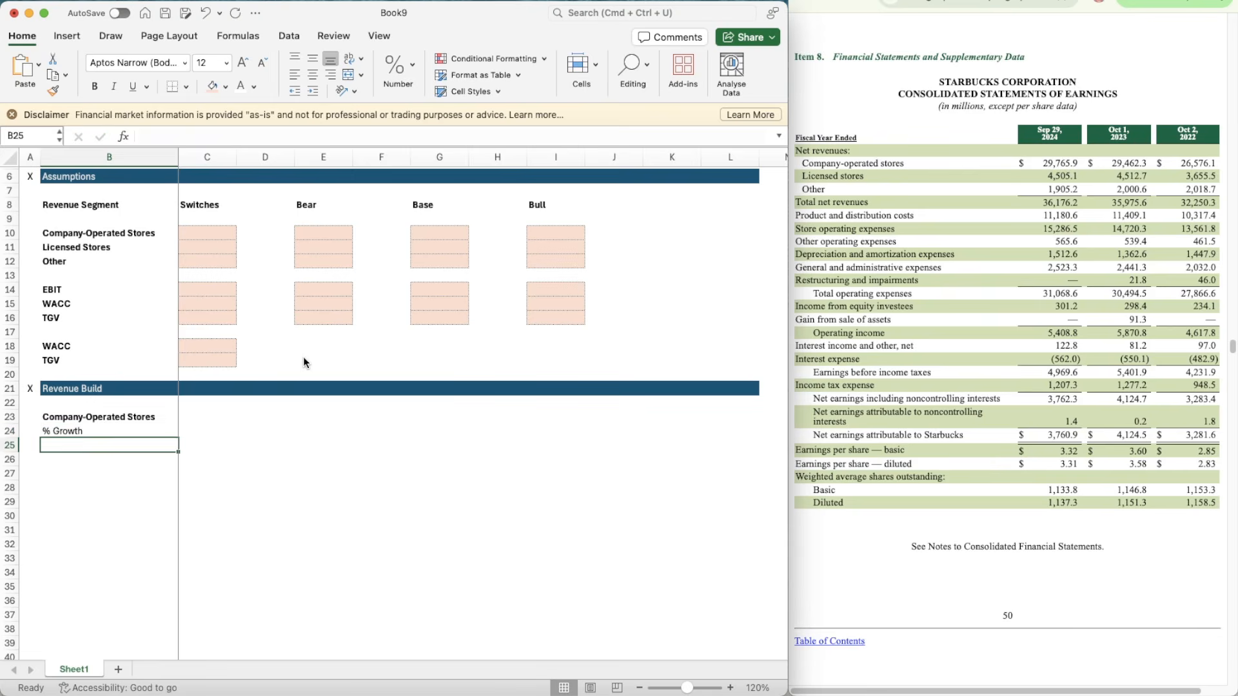
key("Up")
key("shift+space")
key("super+i")
Step: Enter the scenario labels Bear, Base and Bull in B25:B27
key("Down")
type("Bear")
key("Return")
type("Base")
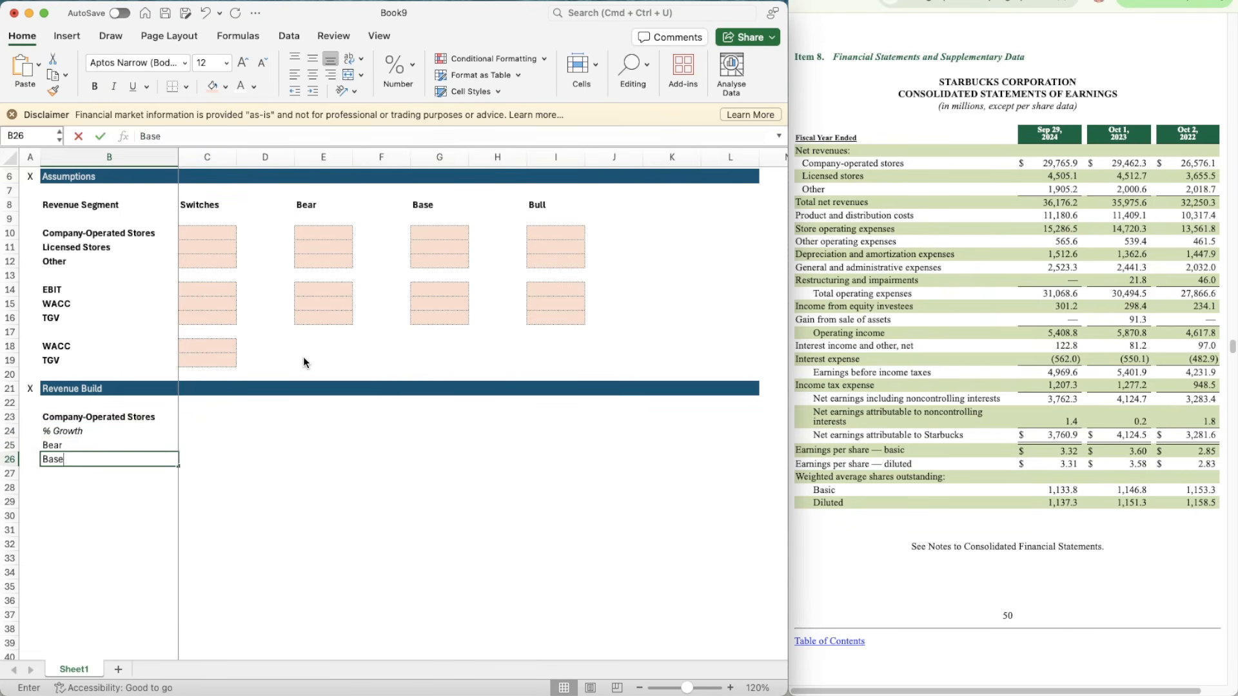
key("Return")
type("Bull")
key("Return")
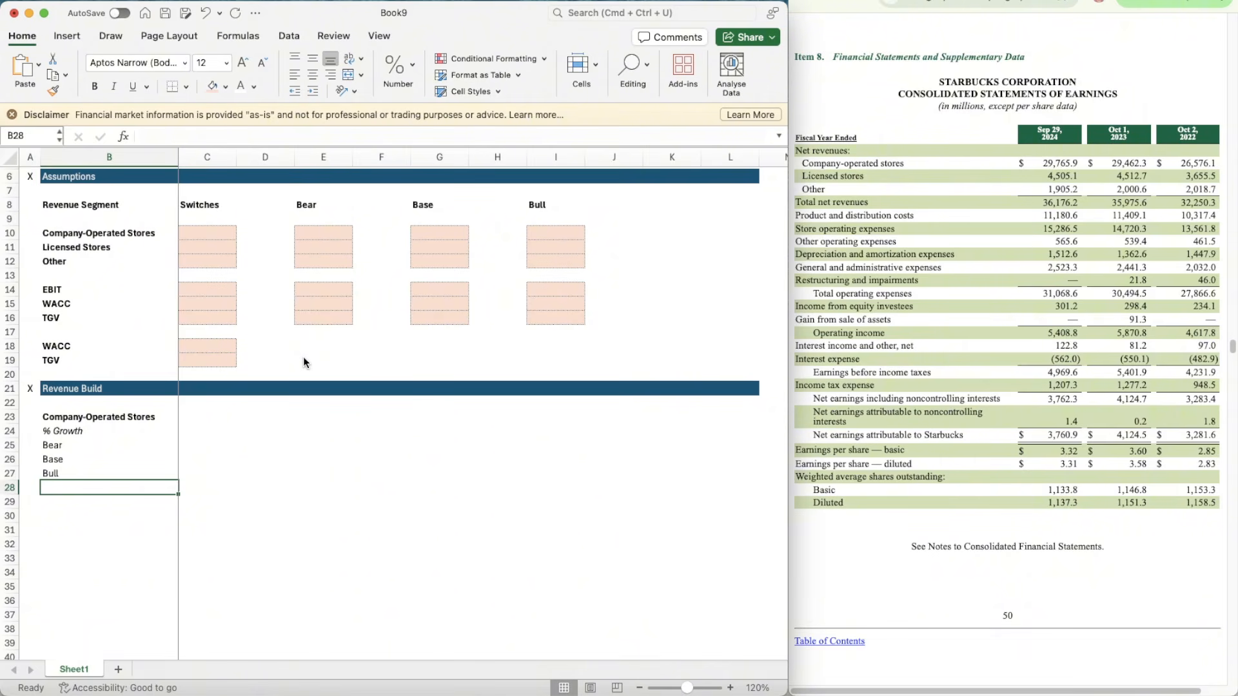
Step: Enter the label % of Revenue in B28 and make it italic
type("% of Revenue")
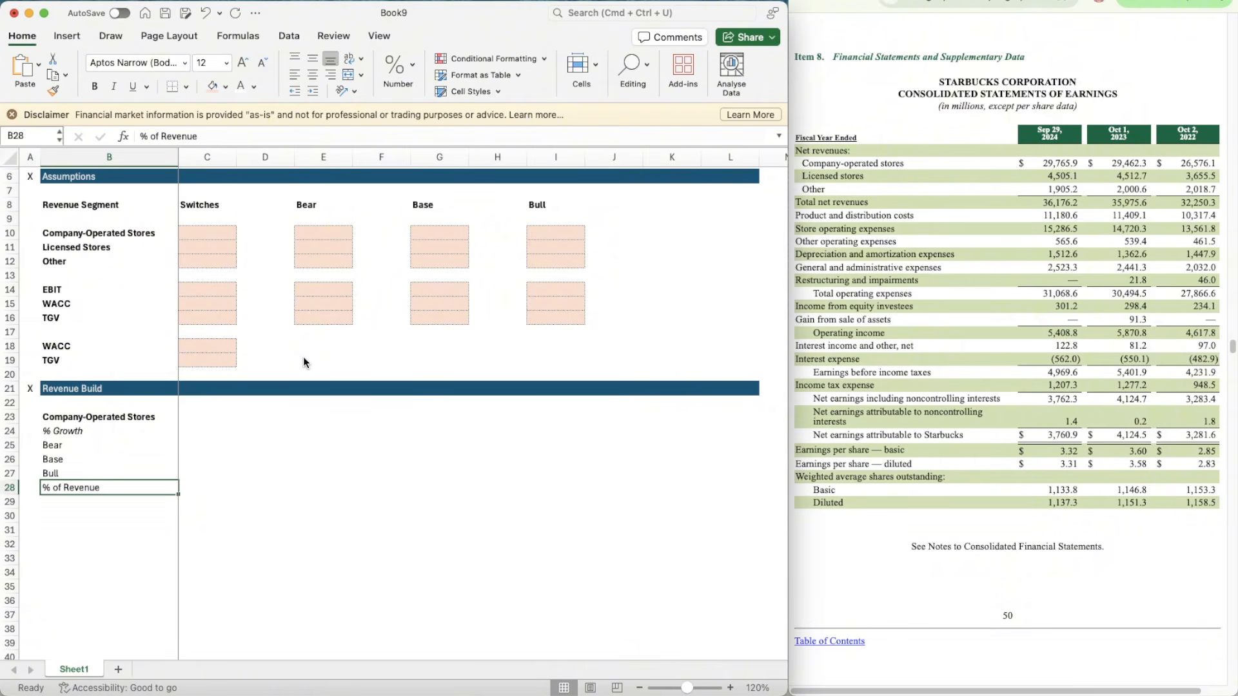
key("ctrl+Return")
key("ctrl+i")
Step: Indent the Bear, Base and Bull labels in B25:B27 by one level
key("Up")
key("Up")
key("shift+Up")
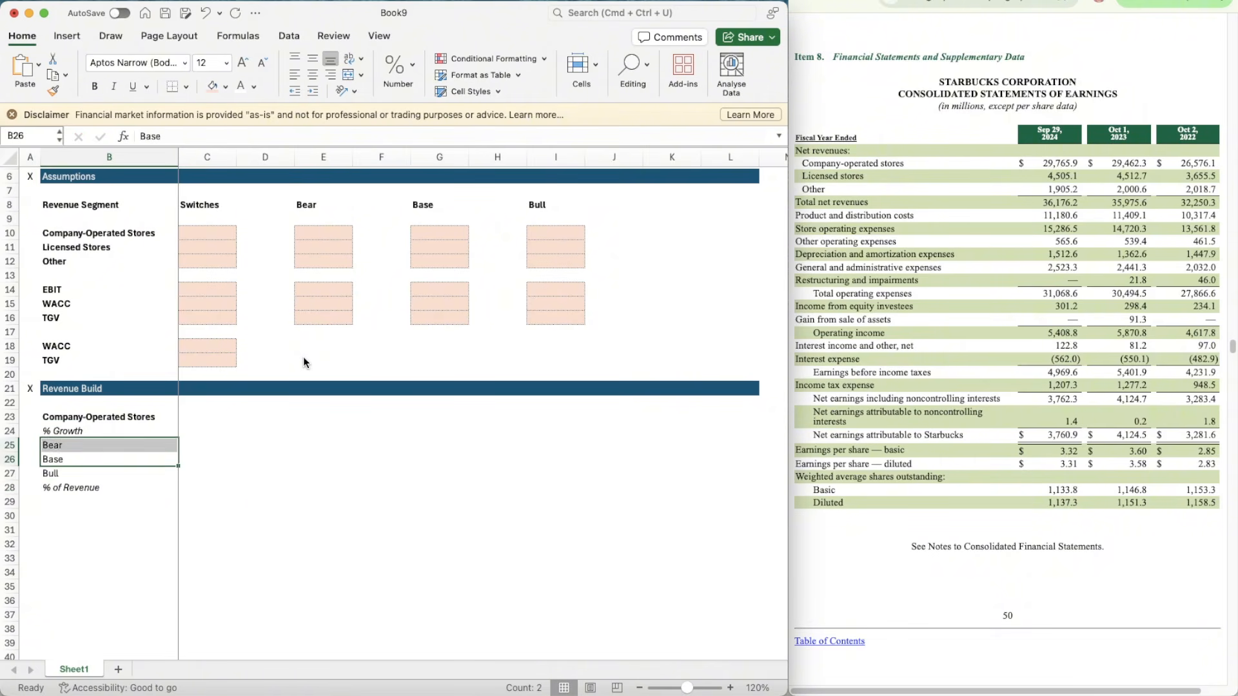
key("Down")
key("shift+Up")
key("shift+Up")
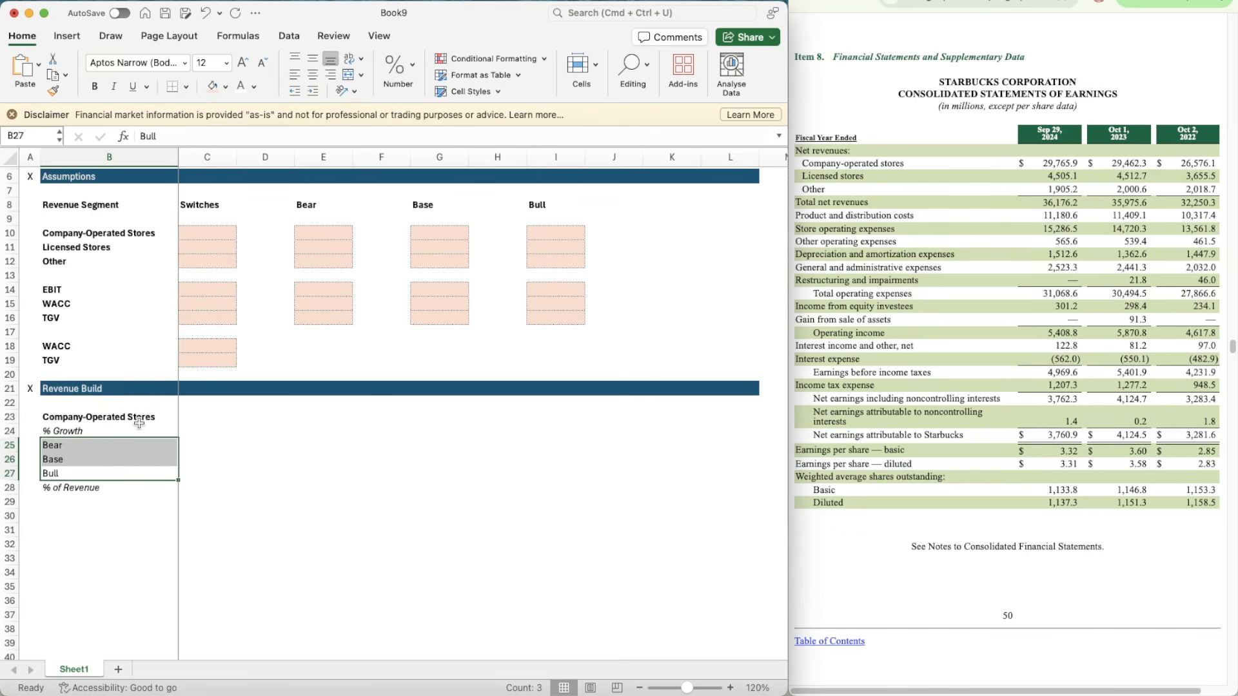
left_click(312, 91)
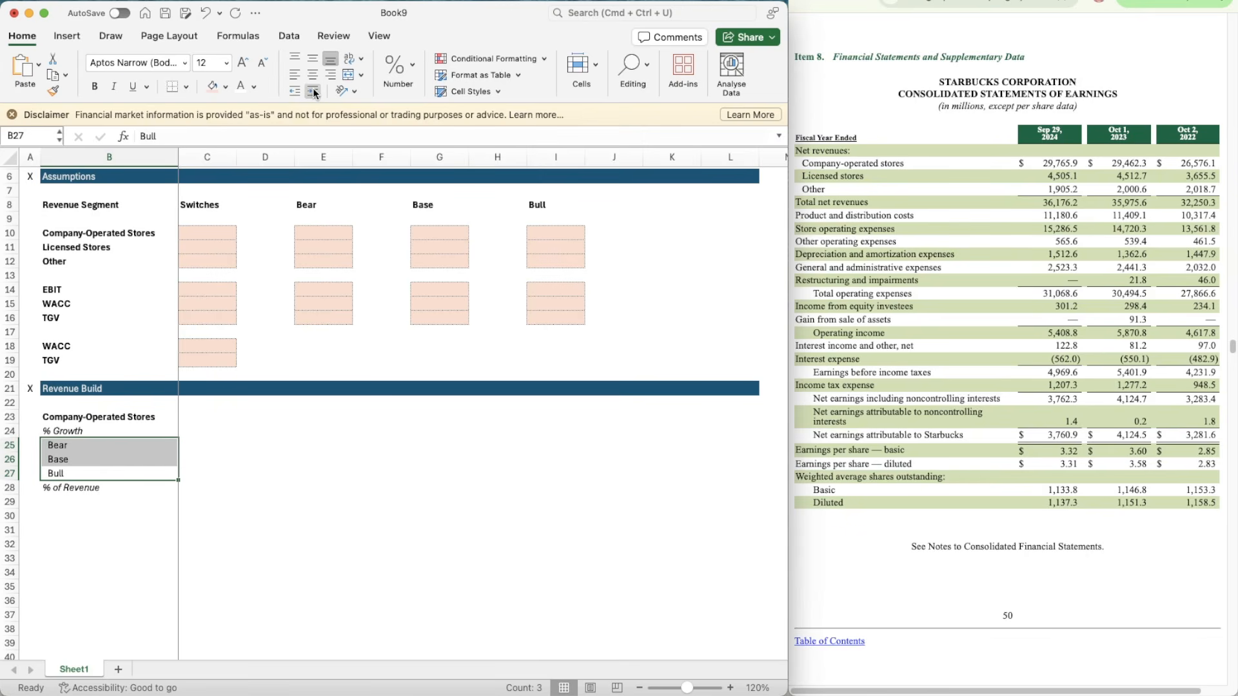
Step: Enter the starting year 2022 in C21 of the Revenue Build header
left_click(198, 417)
key("Up")
key("Up")
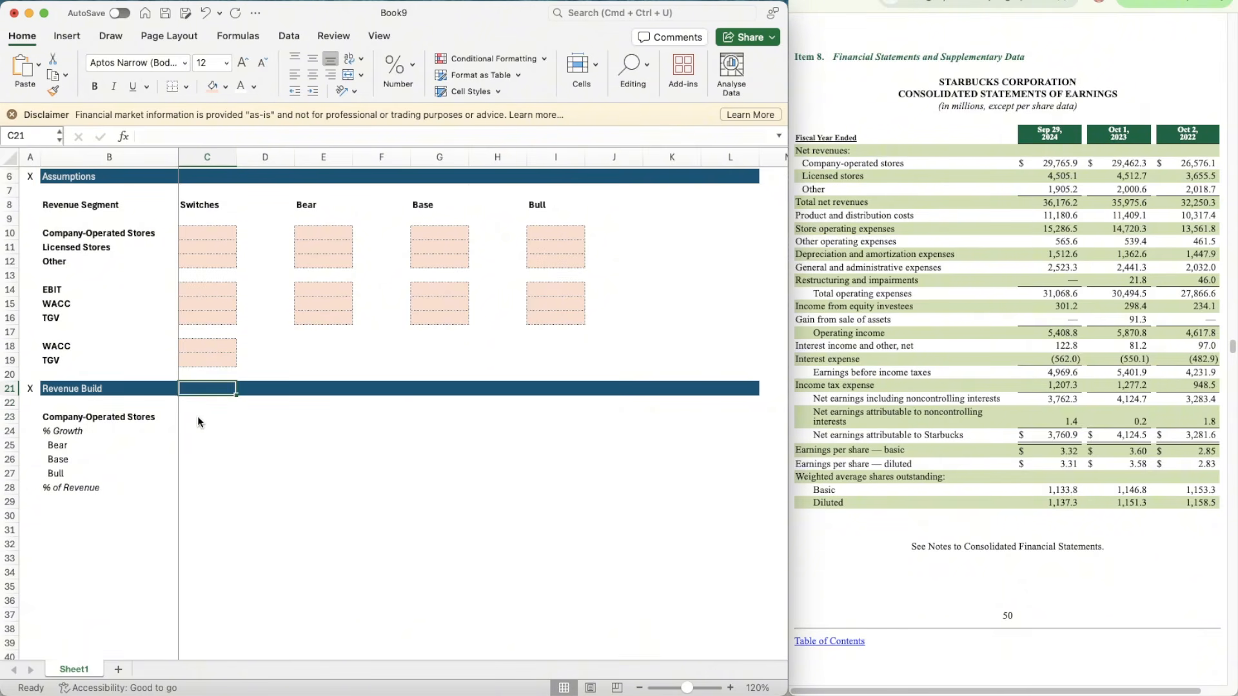
type("2022")
key("Return")
Step: Calculate the following year in D21 with the formula =C21+1
key("Up")
key("Right")
type("=")
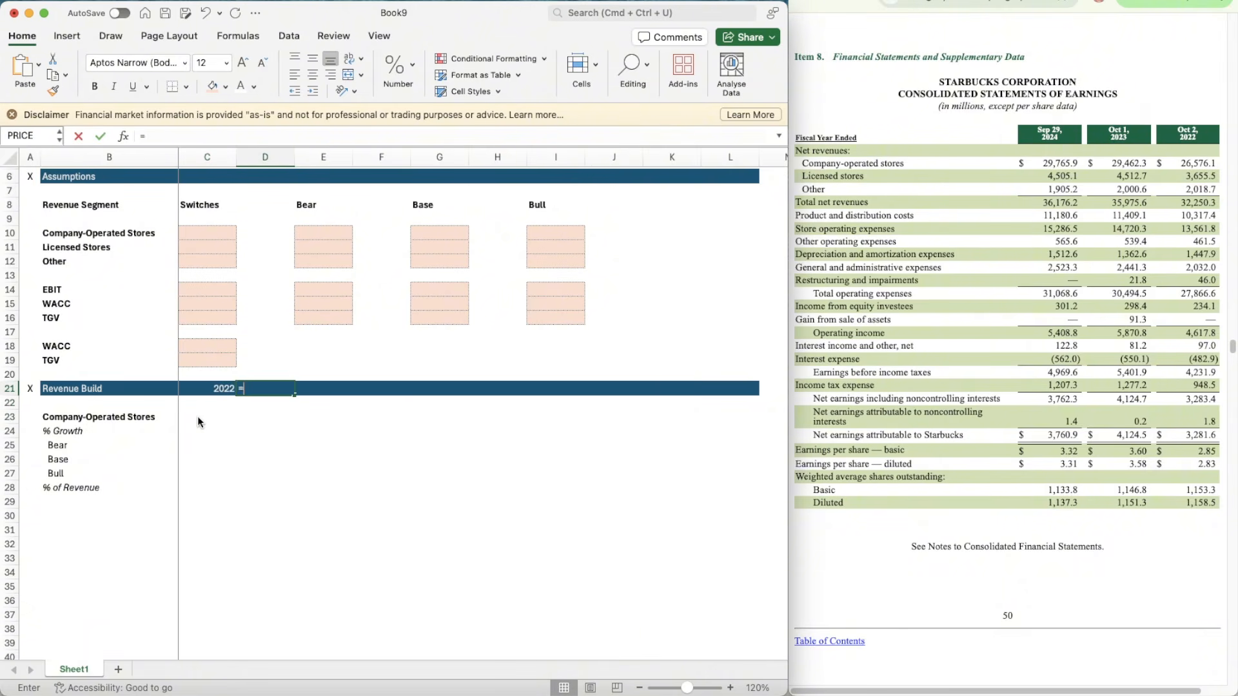
key("Left")
type("+1")
key("Return")
key("Up")
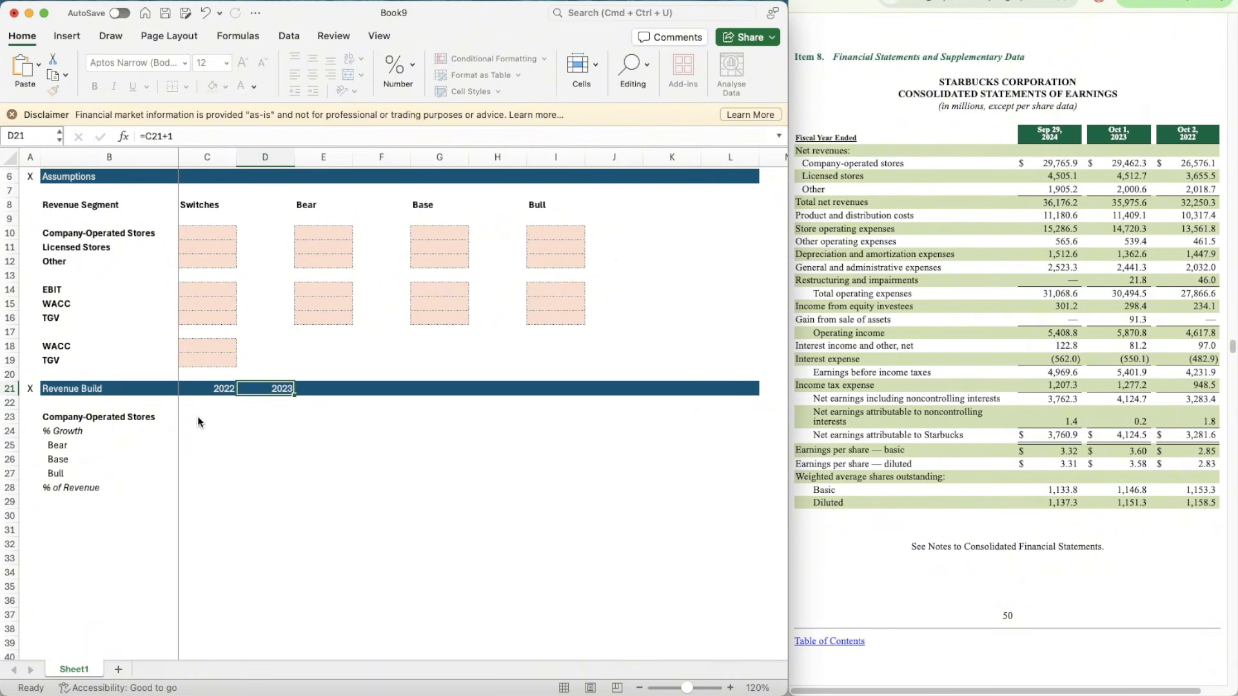
Step: Copy the year formula in D21 across the Revenue Build header through L21
key("super+c")
key("shift+Right")
key("shift+Right")
key("shift+Right")
key("shift+Right")
key("shift+Right")
key("shift+Right")
key("shift+Right")
key("shift+Right")
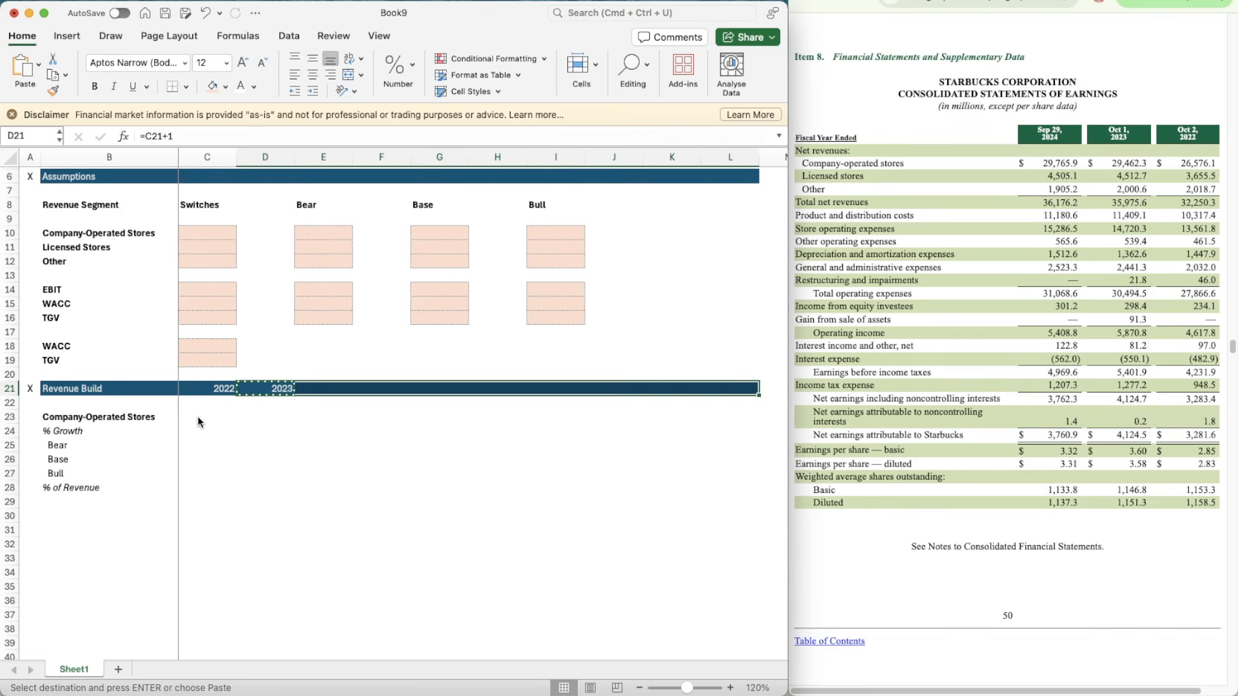
key("super+v")
Step: Clear the surplus year 2031 and its header fill from L21
key("Right")
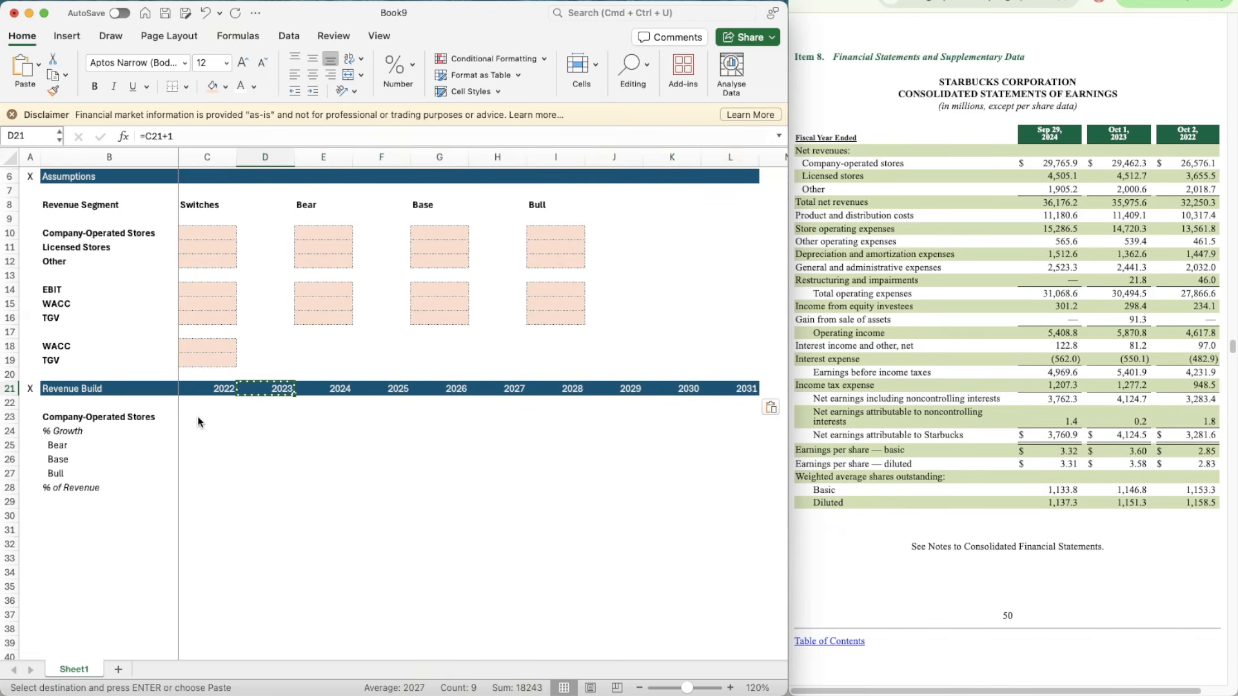
key("Right")
key("Right")
key("Right")
key("Right")
key("Right")
key("Right")
key("Right")
key("Right")
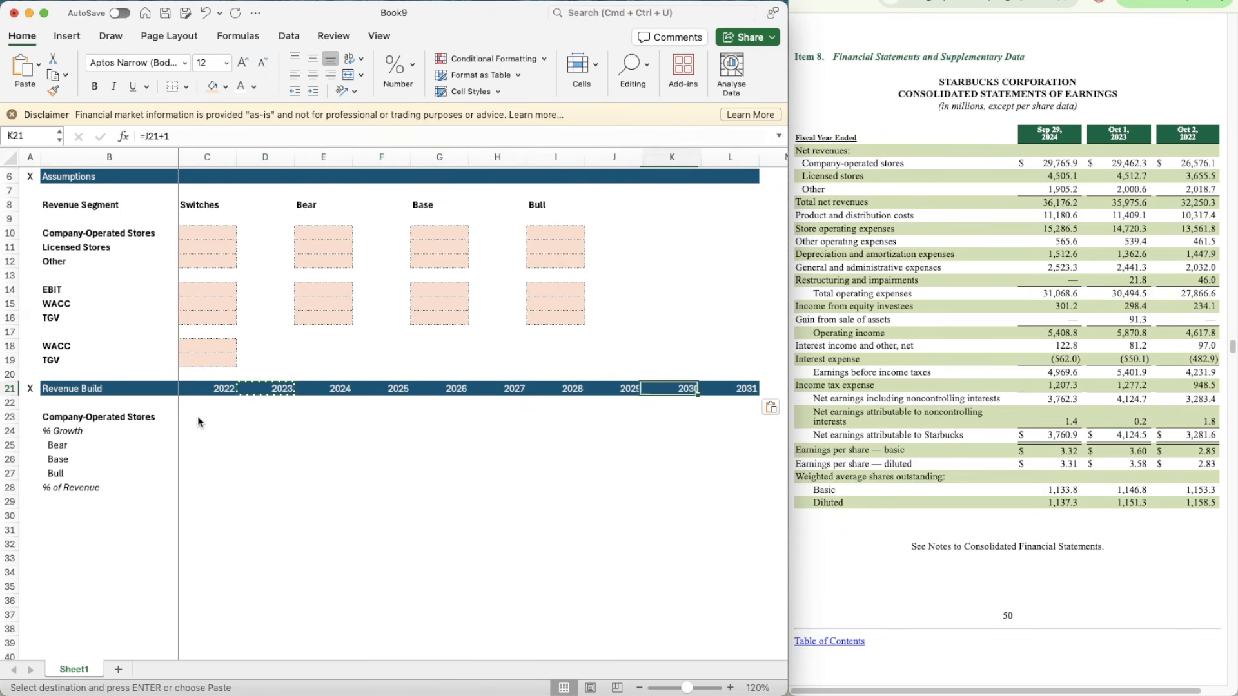
key("Down")
key("Left")
key("Up")
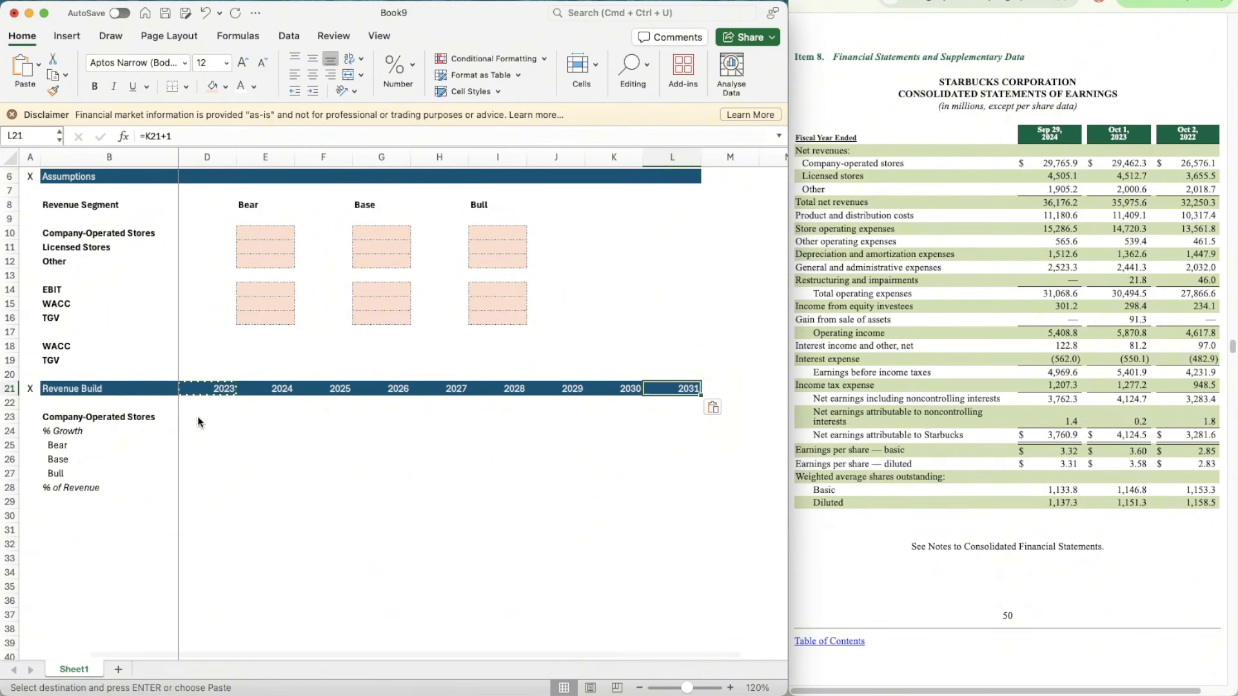
key("Delete")
Step: Format the Company-Operated Stores row from C23 across the years as Number with 0 decimals, thousands separator and negatives as (1,234)
key("Down")
key("Down")
key("Left")
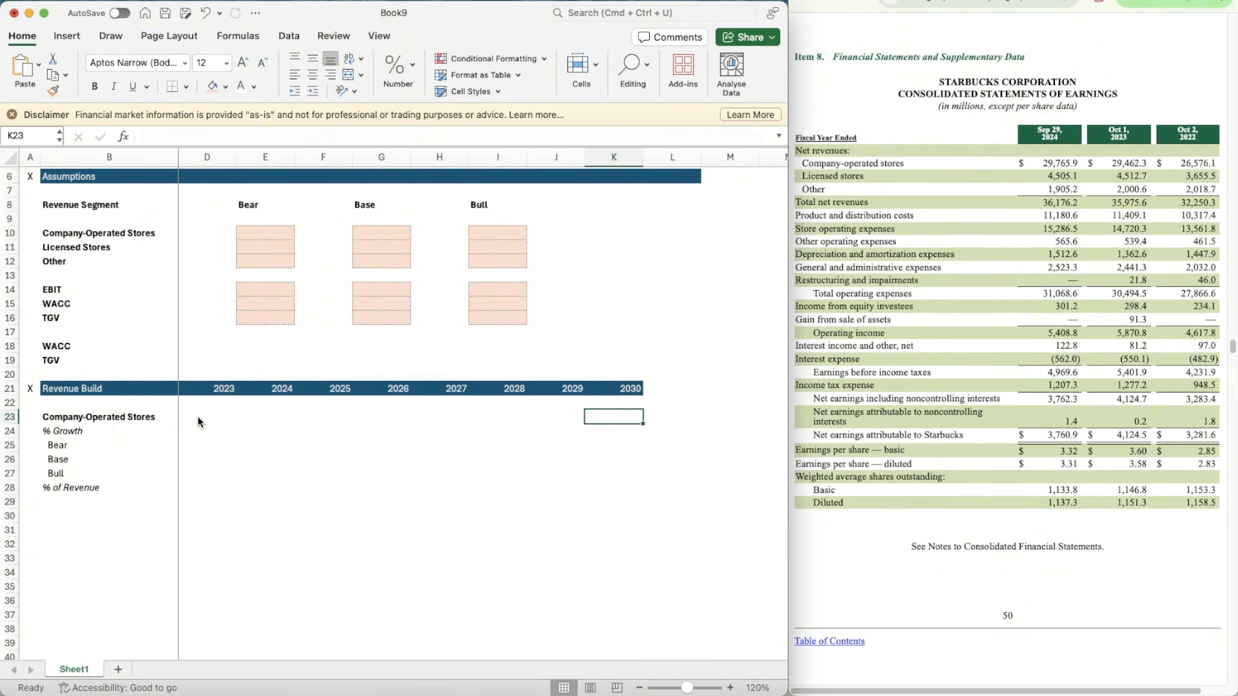
scroll(199, 422, "left", 2)
key("Left")
key("Left")
key("Left")
key("Left")
key("Left")
key("Left")
key("Left")
key("Left")
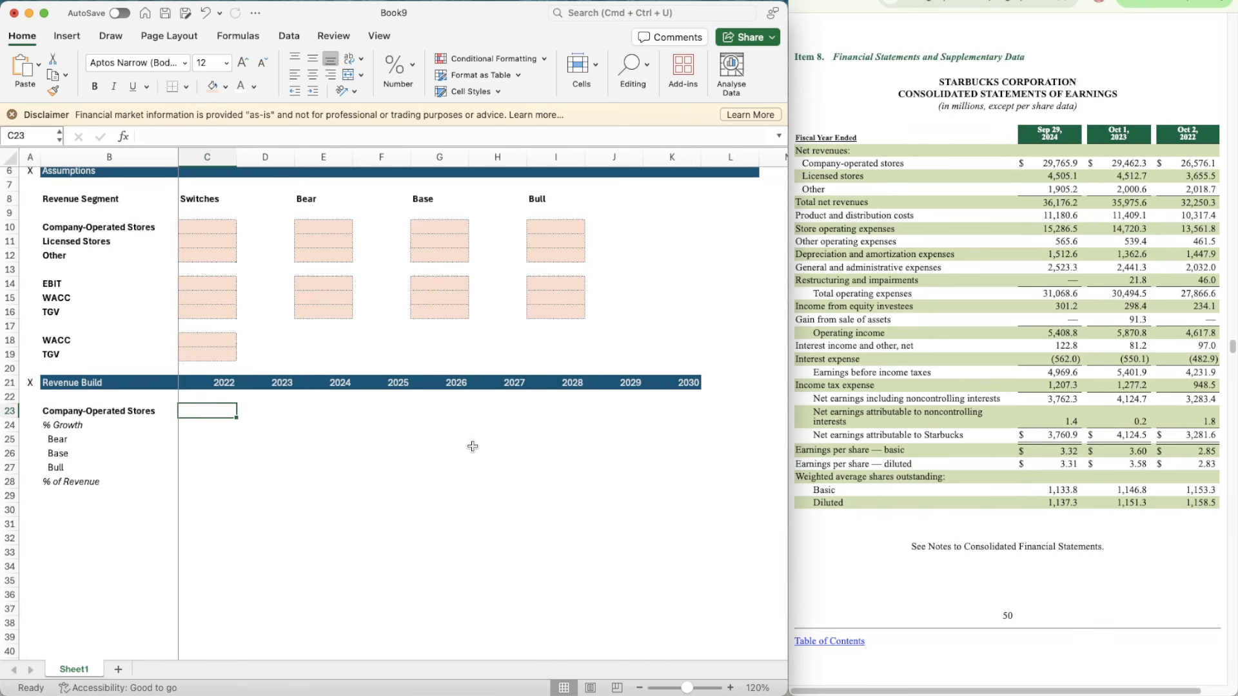
key("shift+Right")
key("shift+Right")
key("shift+Right")
key("shift+Right")
key("shift+Right")
key("shift+Right")
key("shift+Right")
key("shift+Right")
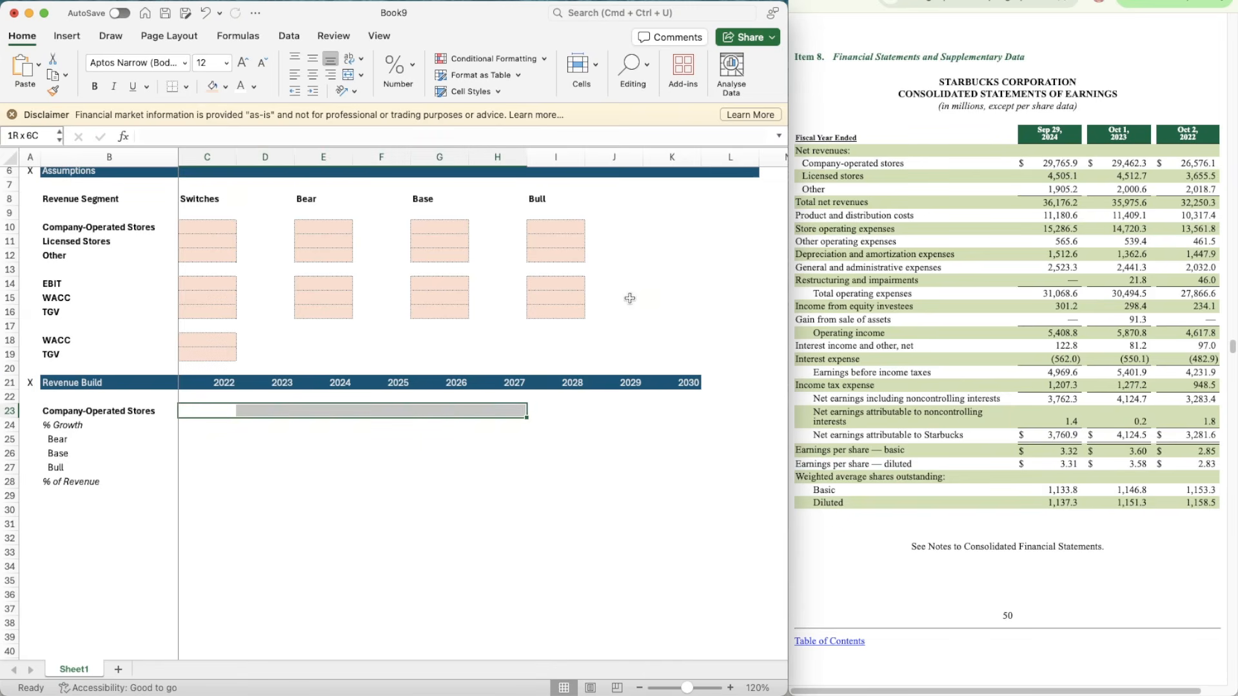
key("super+1")
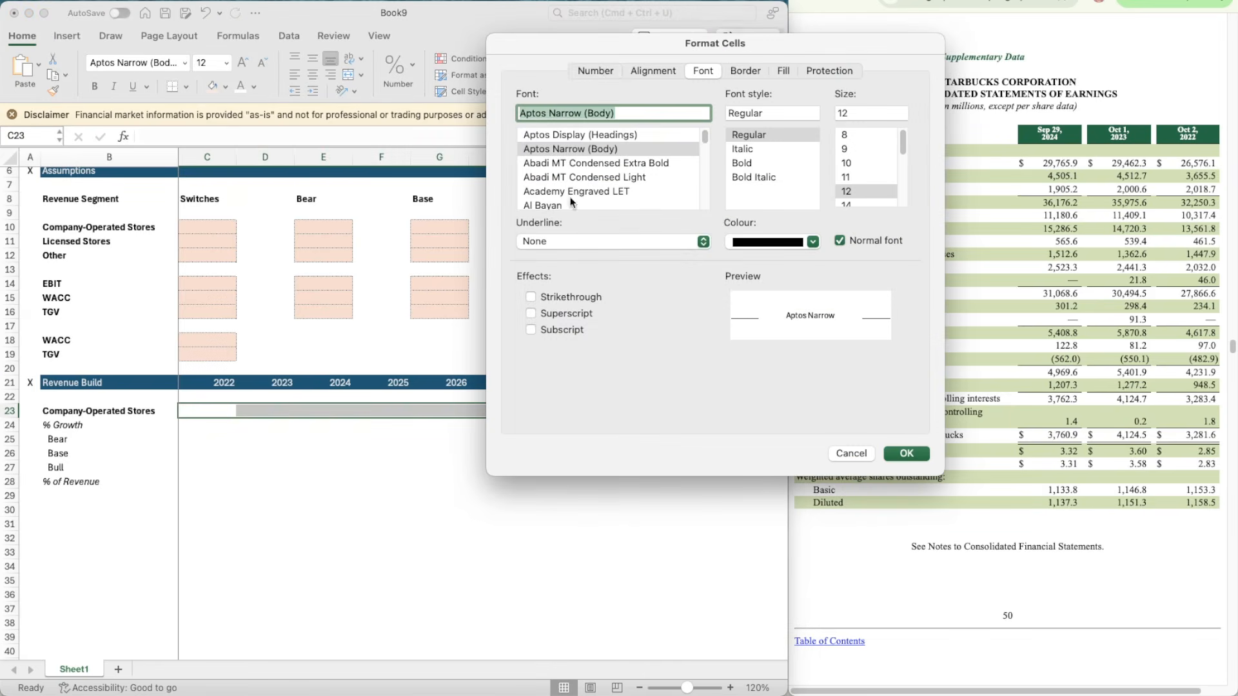
left_click(605, 69)
left_click(557, 123)
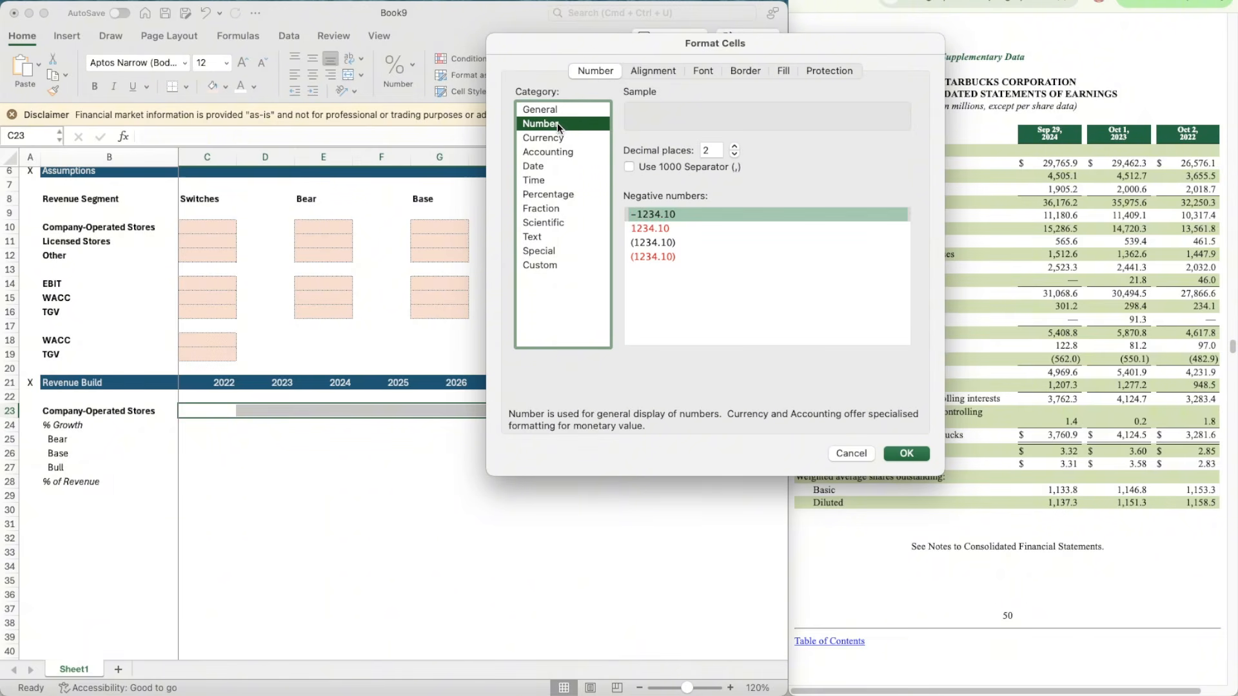
left_click(734, 154)
left_click(734, 154)
left_click(630, 167)
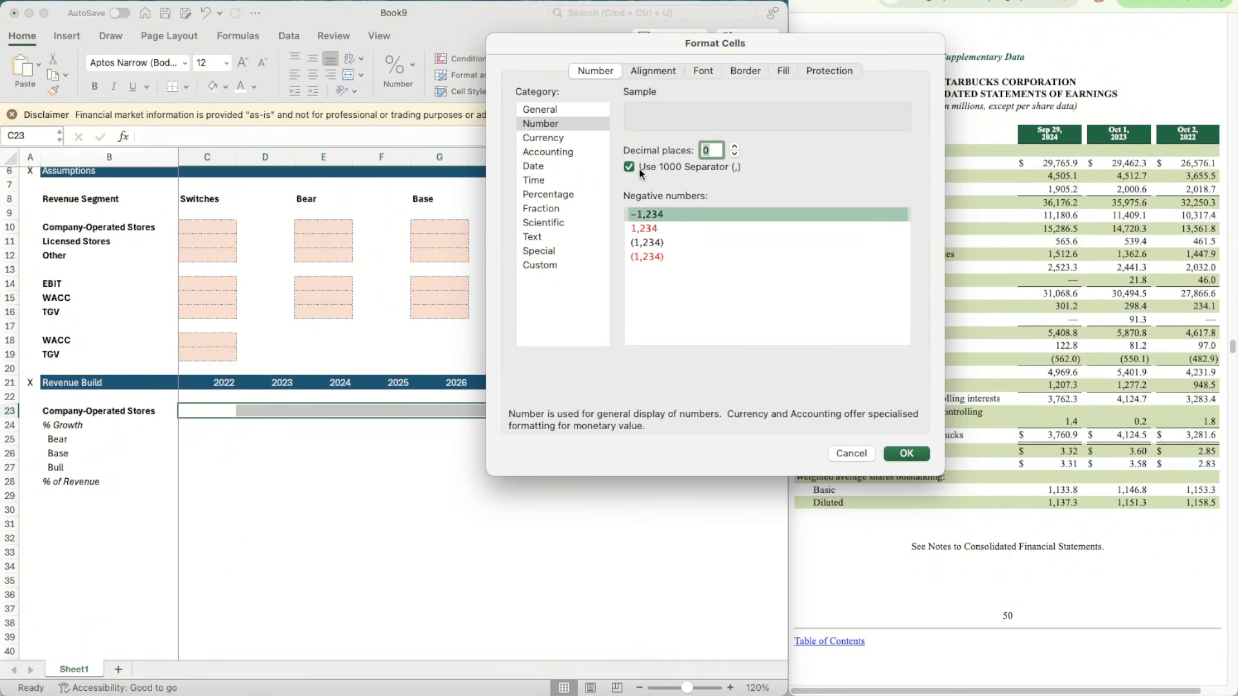
left_click(660, 243)
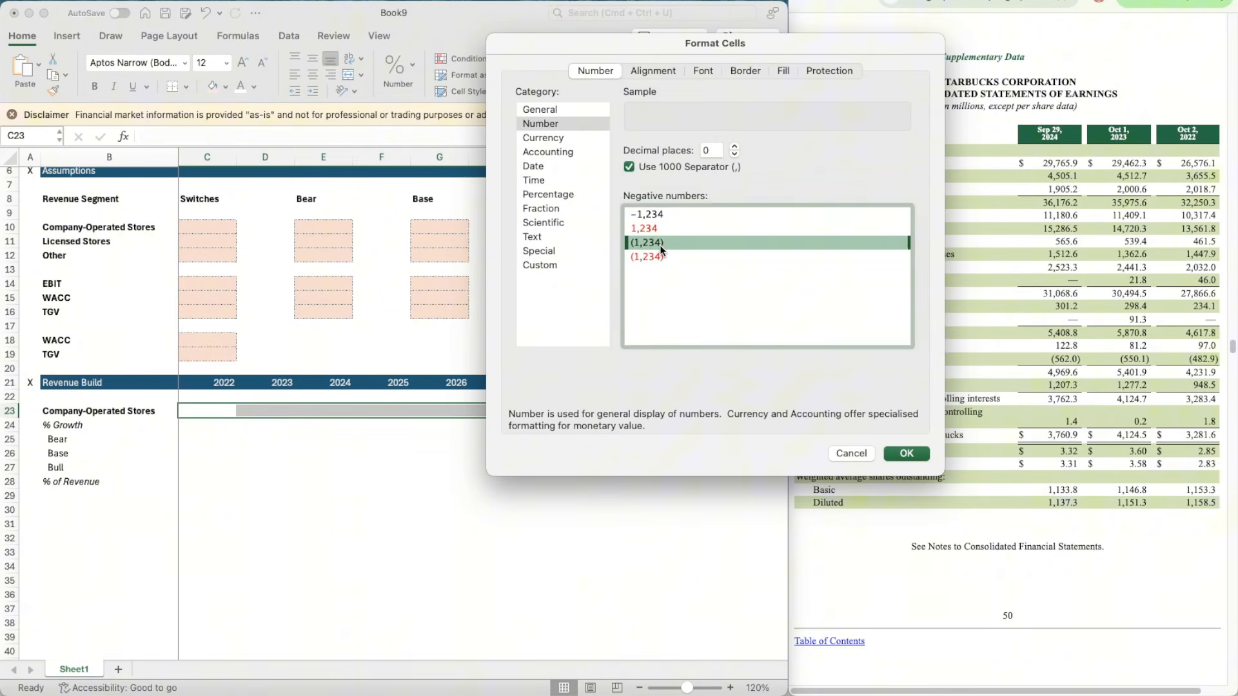
left_click(922, 454)
Step: Enter the Company-Operated Stores revenues 25576.1, 29462.3 and 29765.9 for 2022 to 2024 in C23:E23
left_click(210, 413)
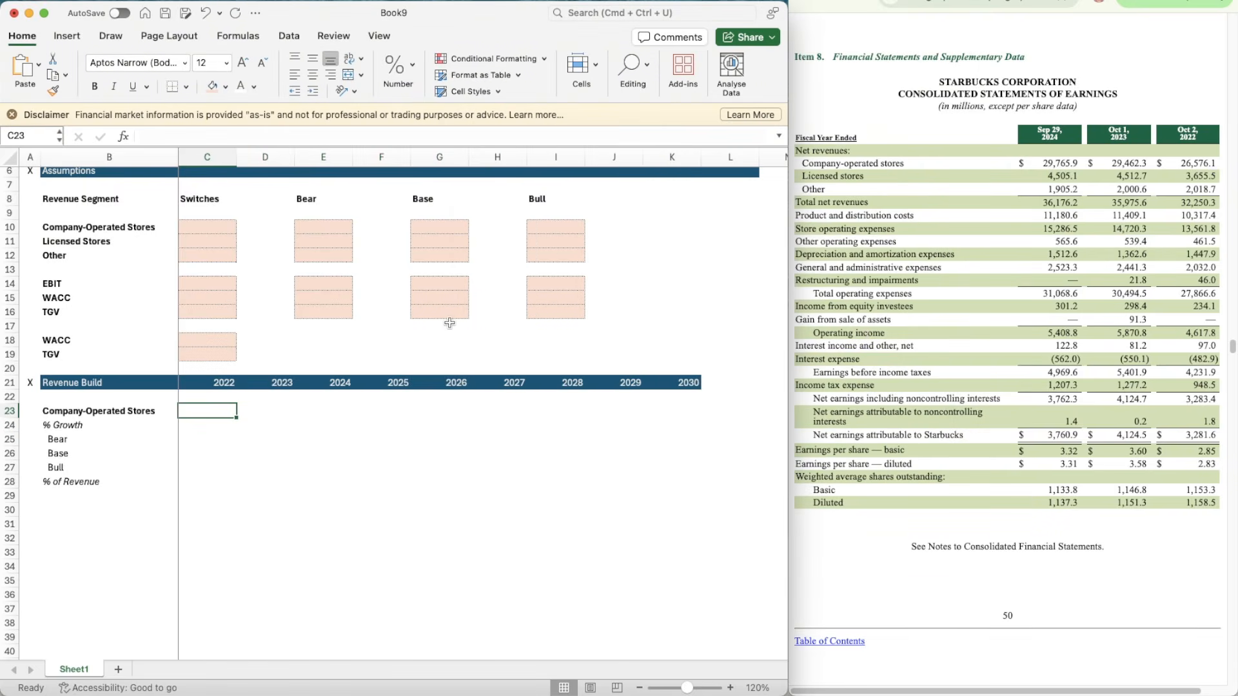
type("255")
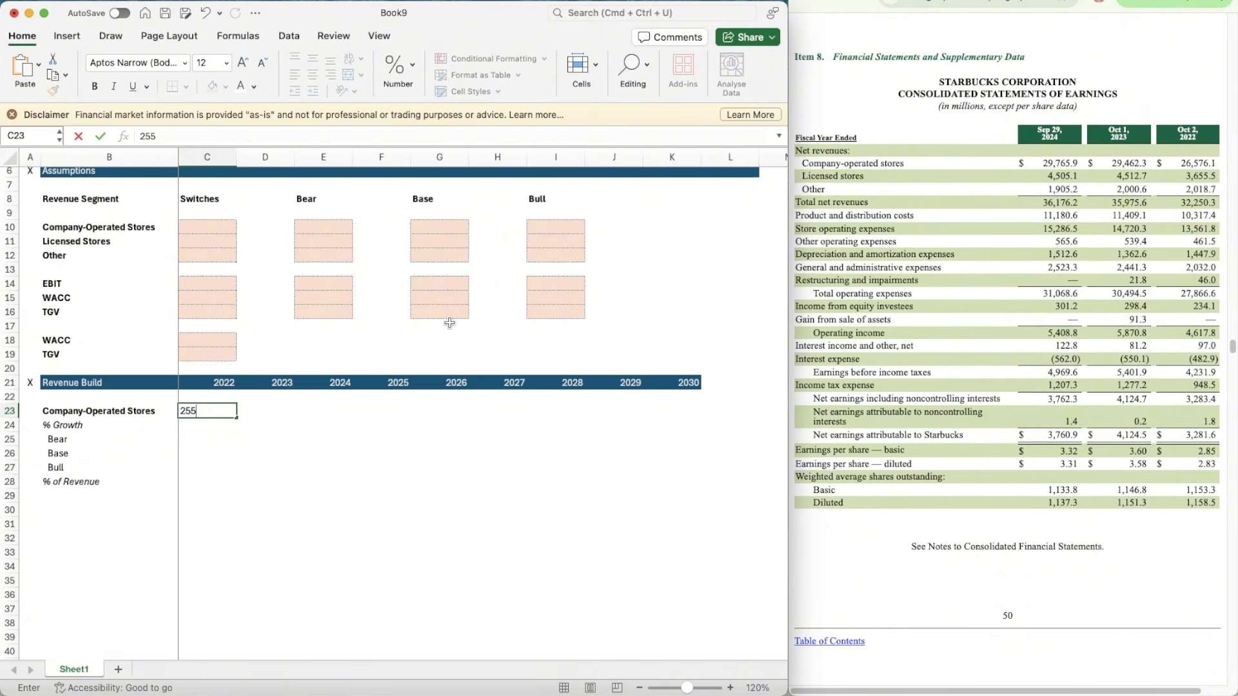
type("76.1")
key("Return")
key("Up")
key("Right")
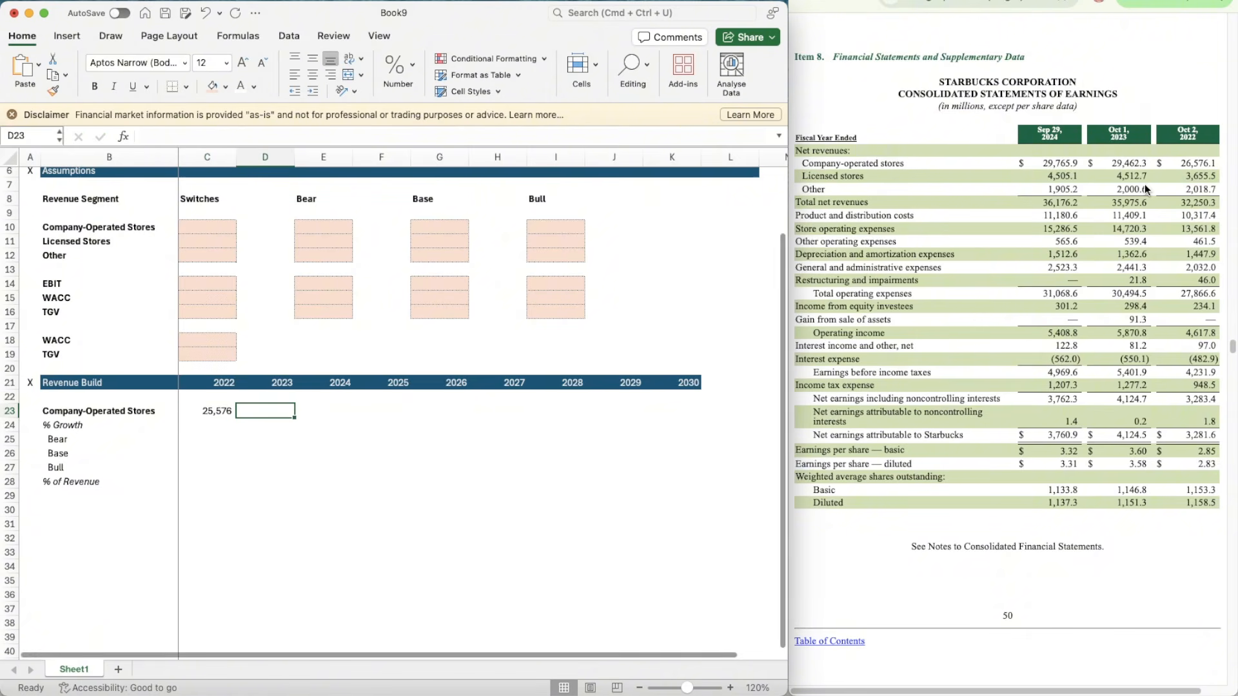
type("29462.3")
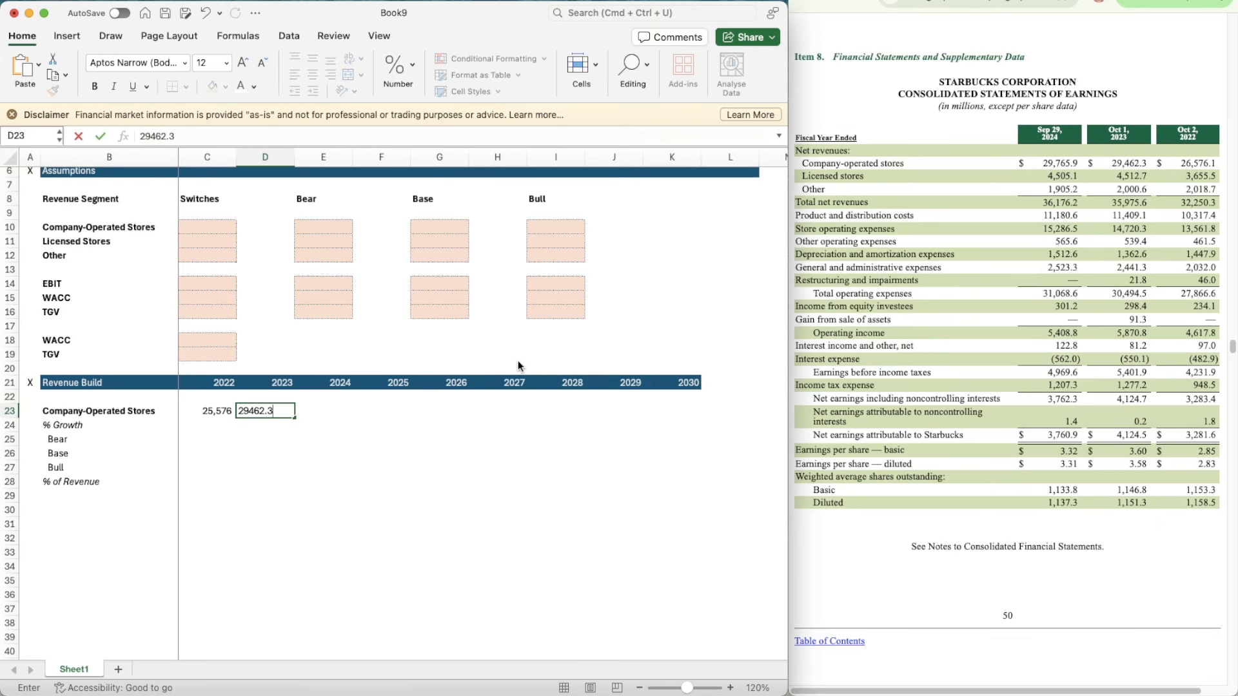
key("Tab")
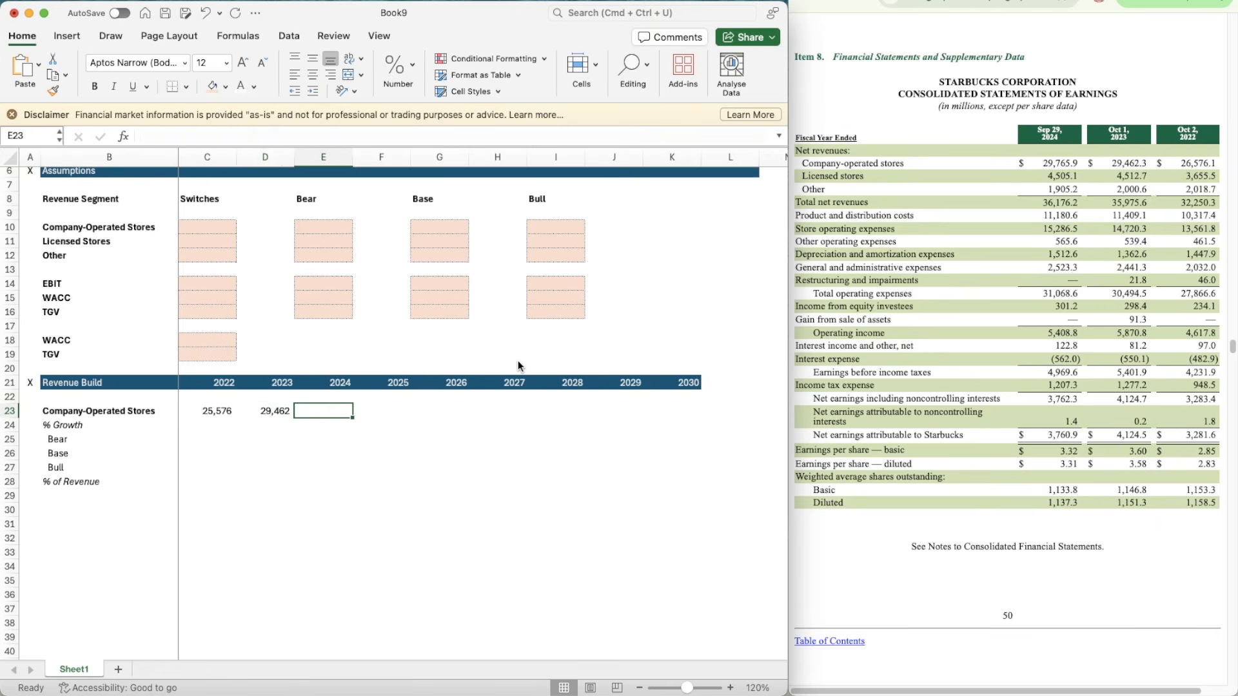
type("29")
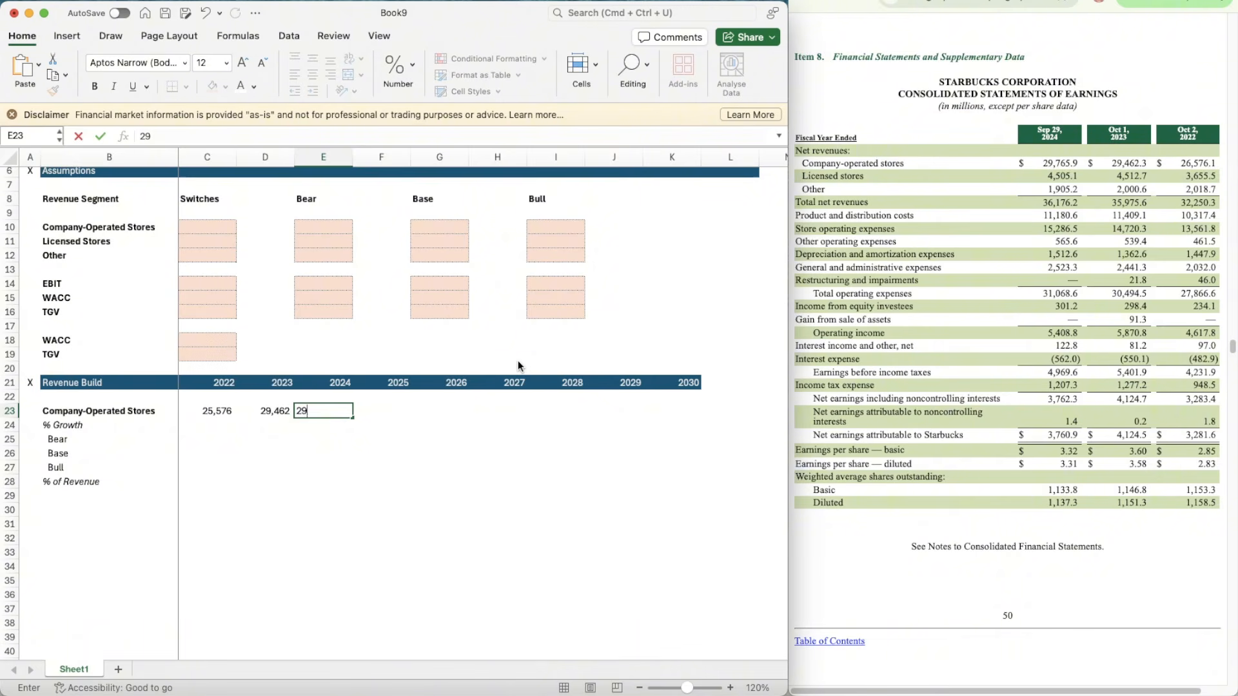
type("765.9")
key("Tab")
Step: Calculate the 2023 growth in D24 with the formula =D23/C23-1 and format it as a percentage
key("Return")
type("=")
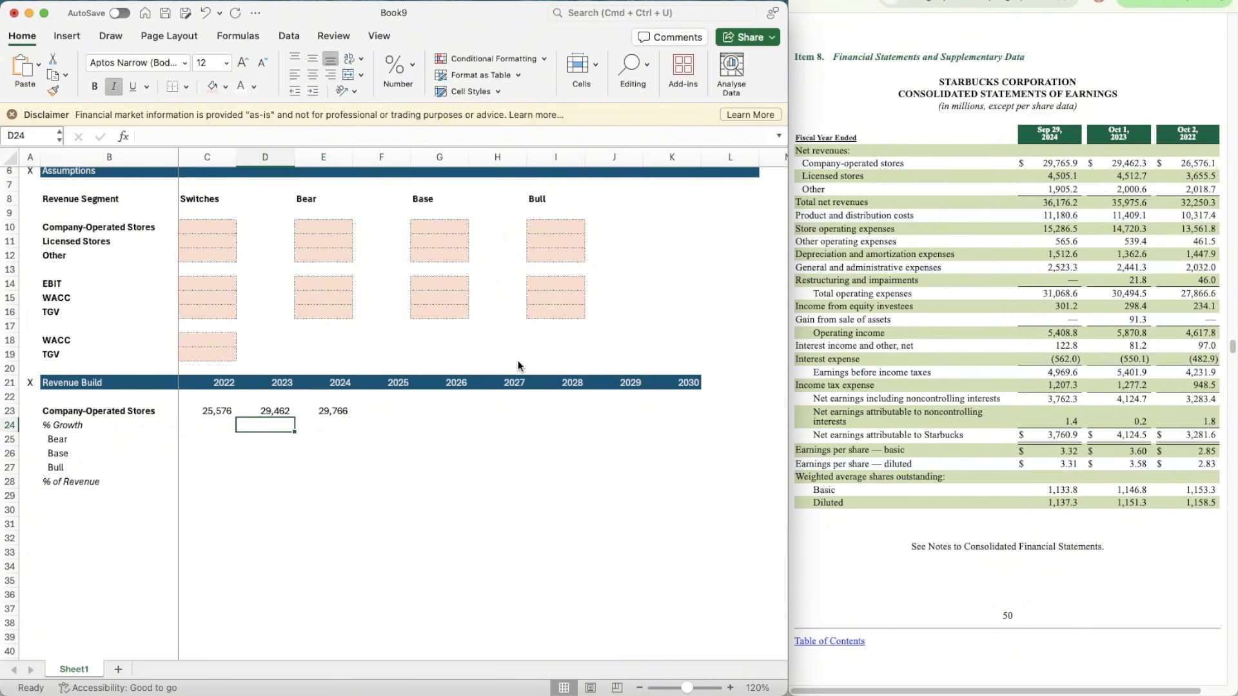
key("Up")
type("/")
key("Left")
key("Up")
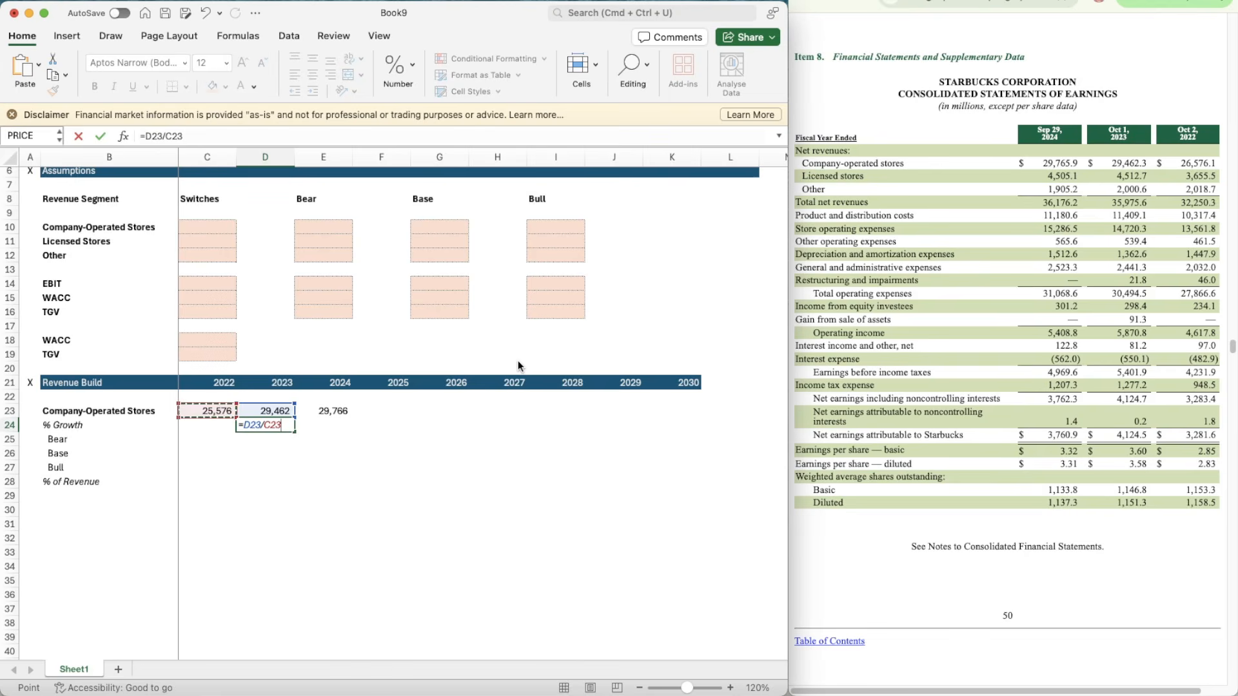
type("-1")
key("ctrl+Return")
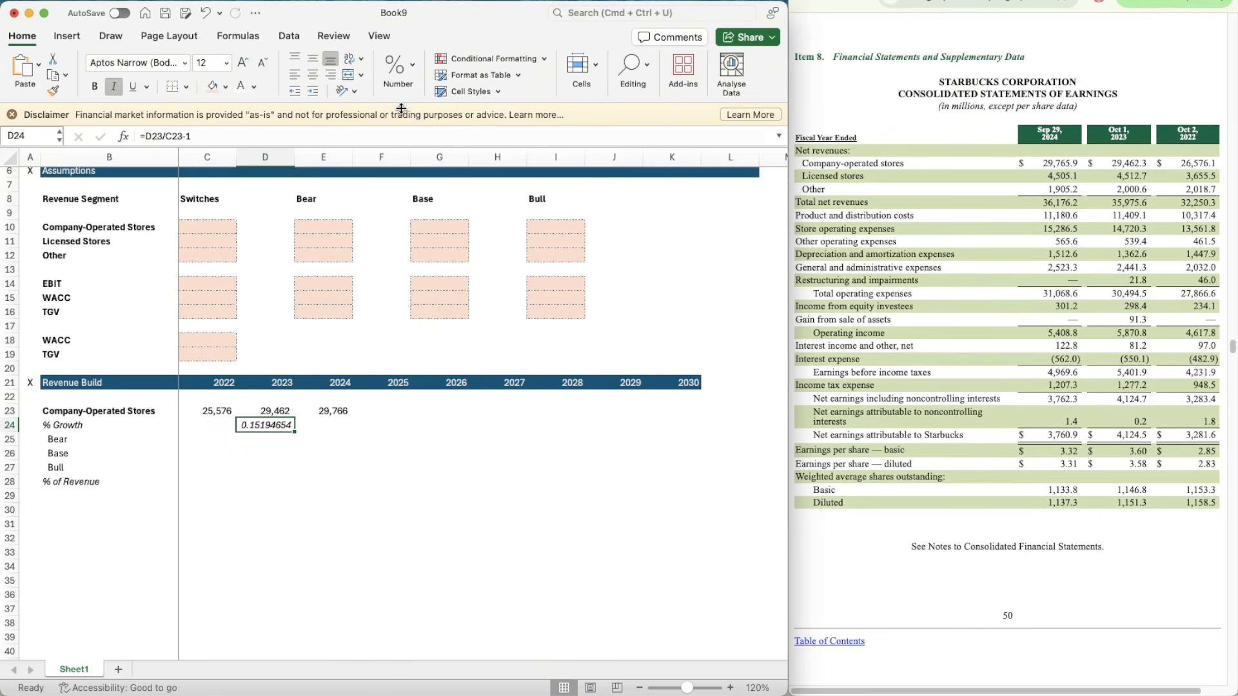
left_click(397, 70)
left_click(378, 132)
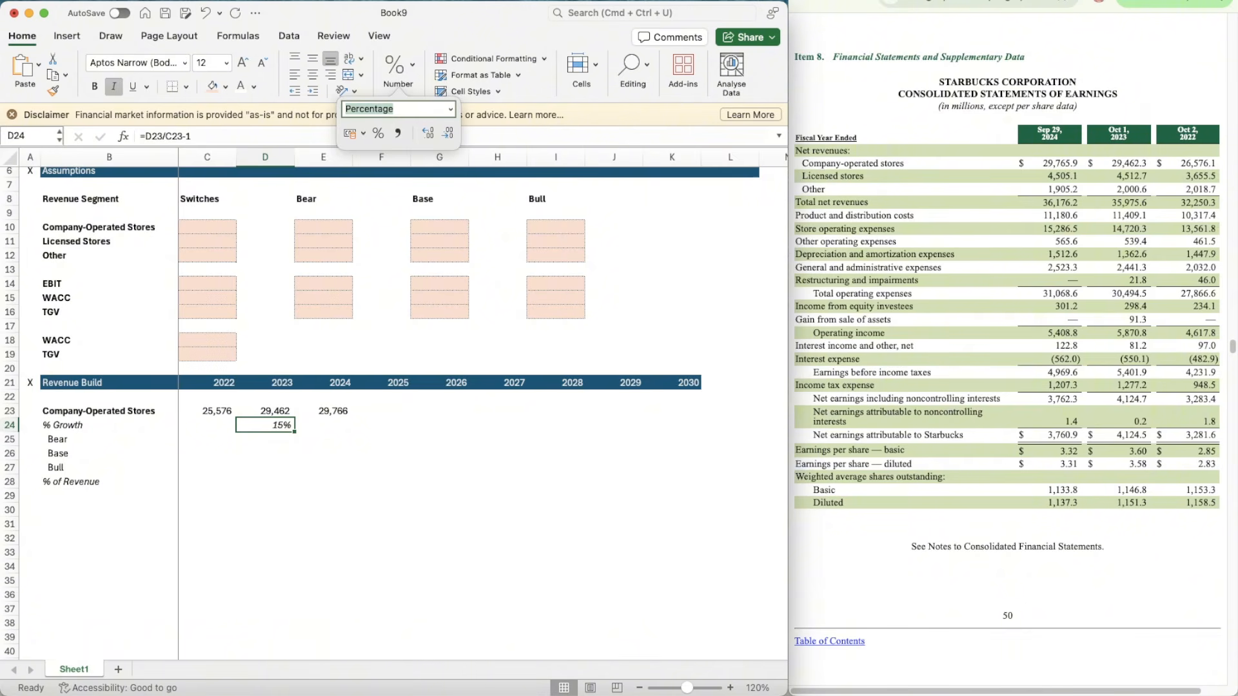
Step: Copy the growth formula in D24 across the % Growth row through F24
left_click(255, 429)
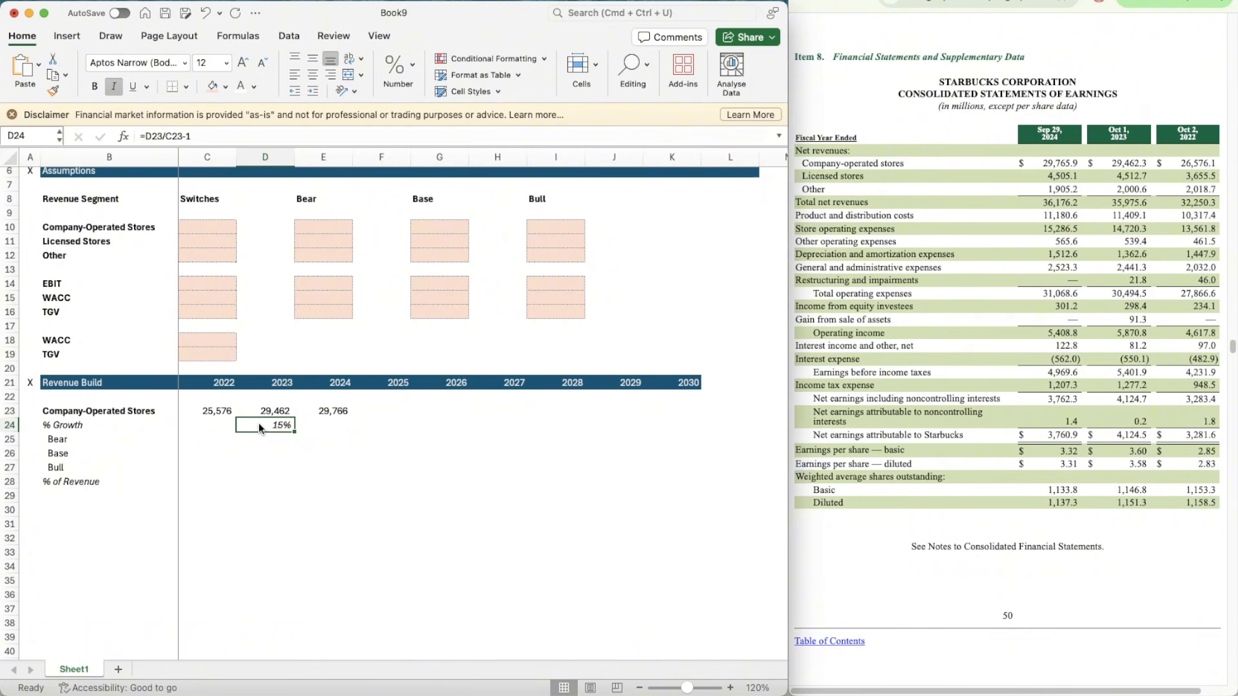
key("super+c")
key("shift+Right")
key("shift+Right")
key("super+v")
key("Right")
key("Right")
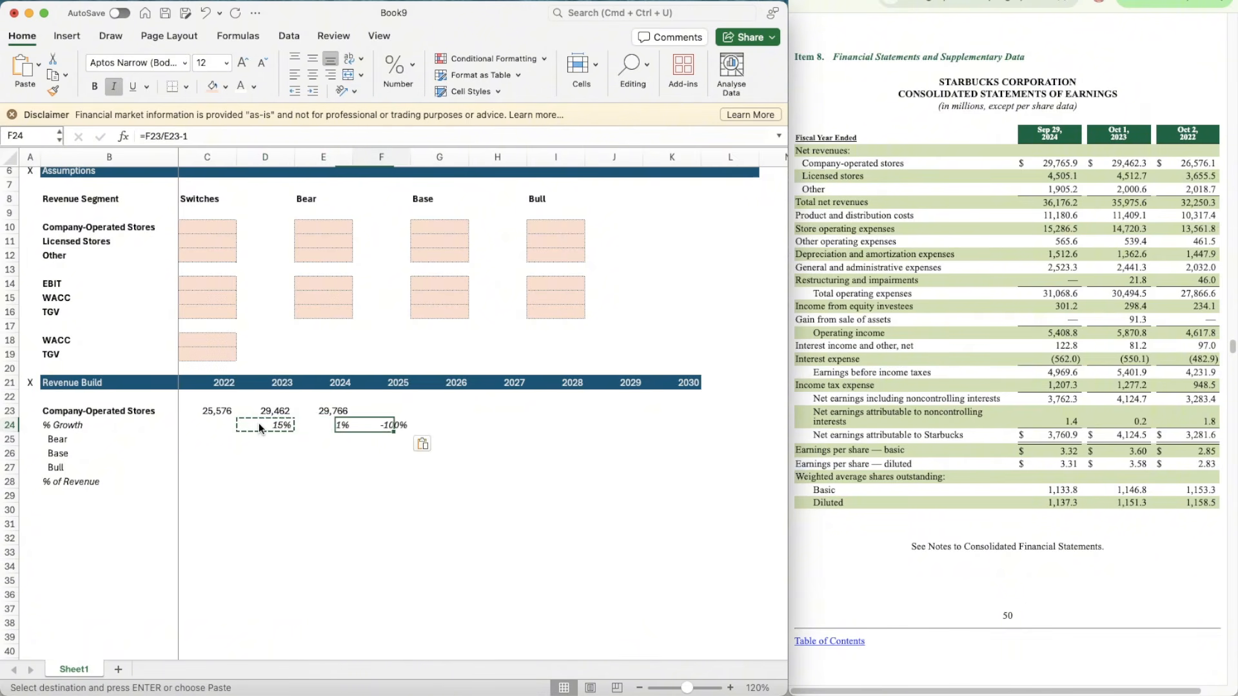
Step: Copy the Company-Operated Stores label block B23:B28 to B30 and link the copy's heading to the Licensed Stores label in Assumptions
key("Left")
key("Left")
key("Left")
key("Left")
key("Left")
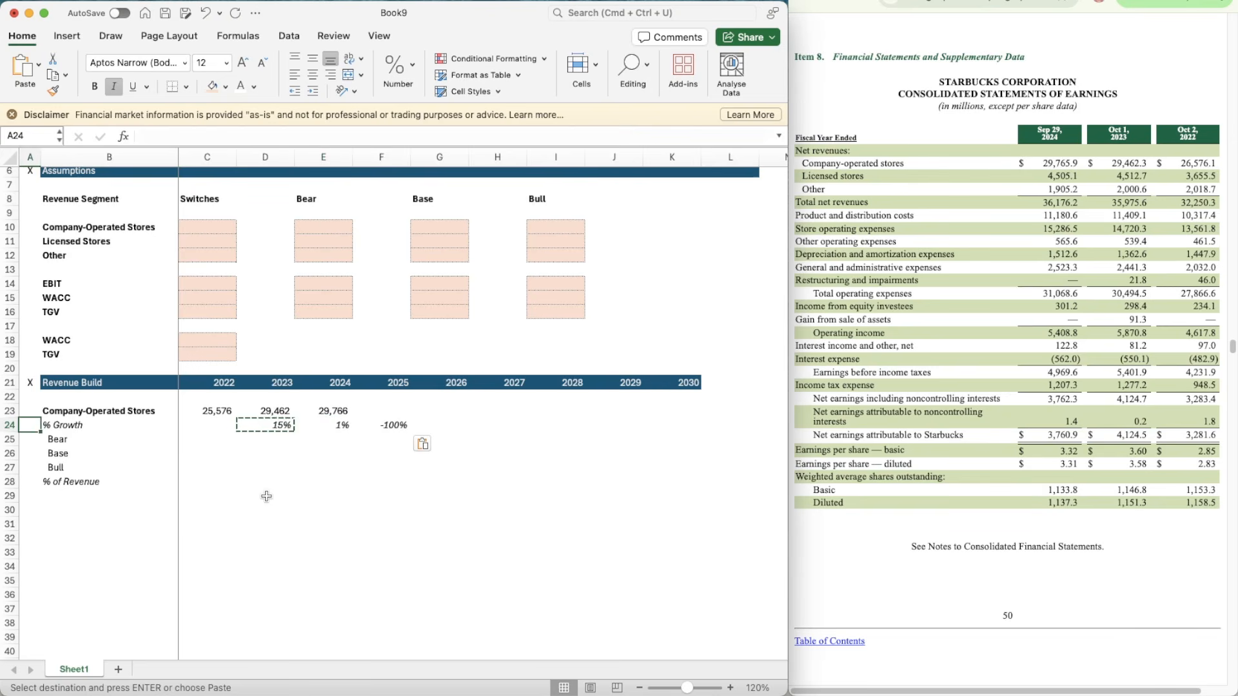
key("Up")
key("Right")
key("shift+Down")
key("shift+Down")
key("shift+Down")
key("shift+Down")
key("shift+Down")
key("super+c")
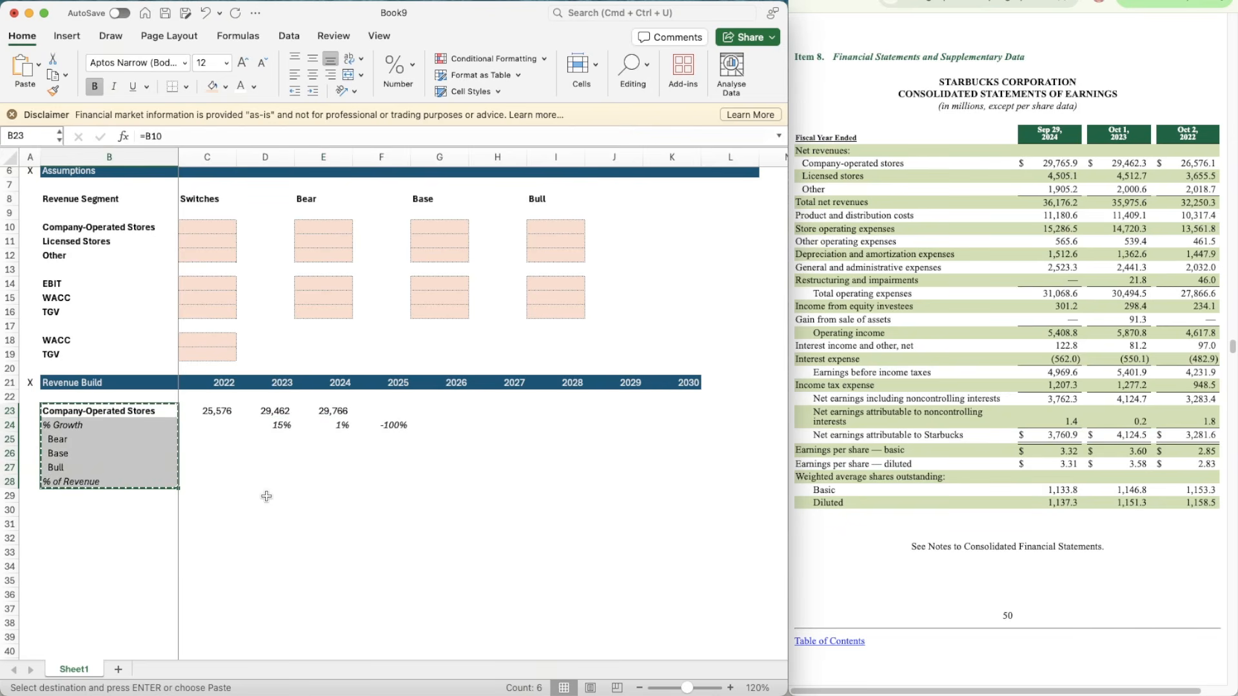
scroll(266, 496, "down", 3)
left_click(112, 393)
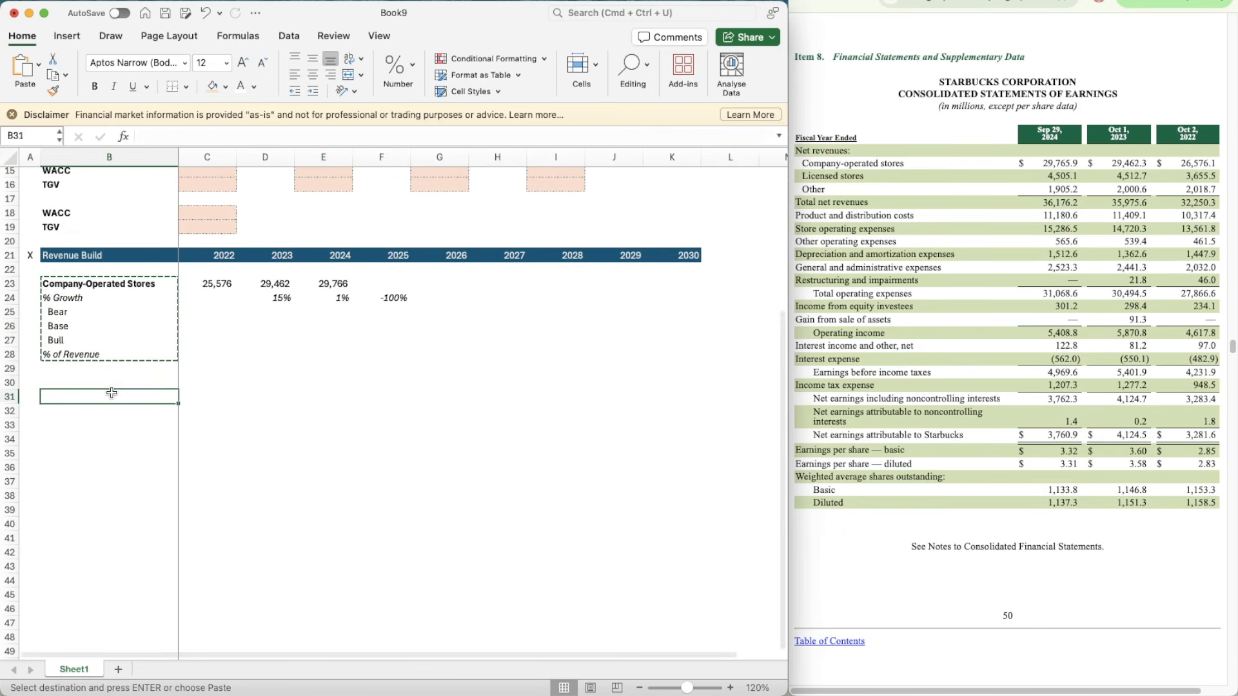
key("Up")
key("super+v")
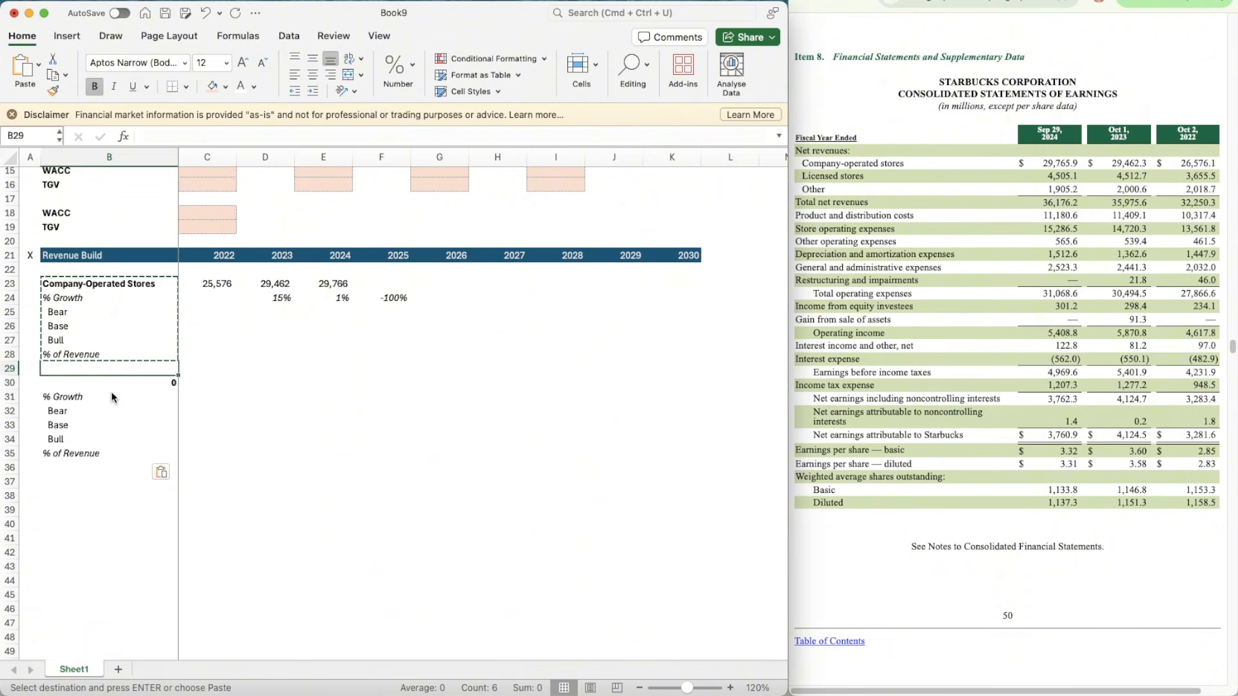
type("=b12")
key("Return")
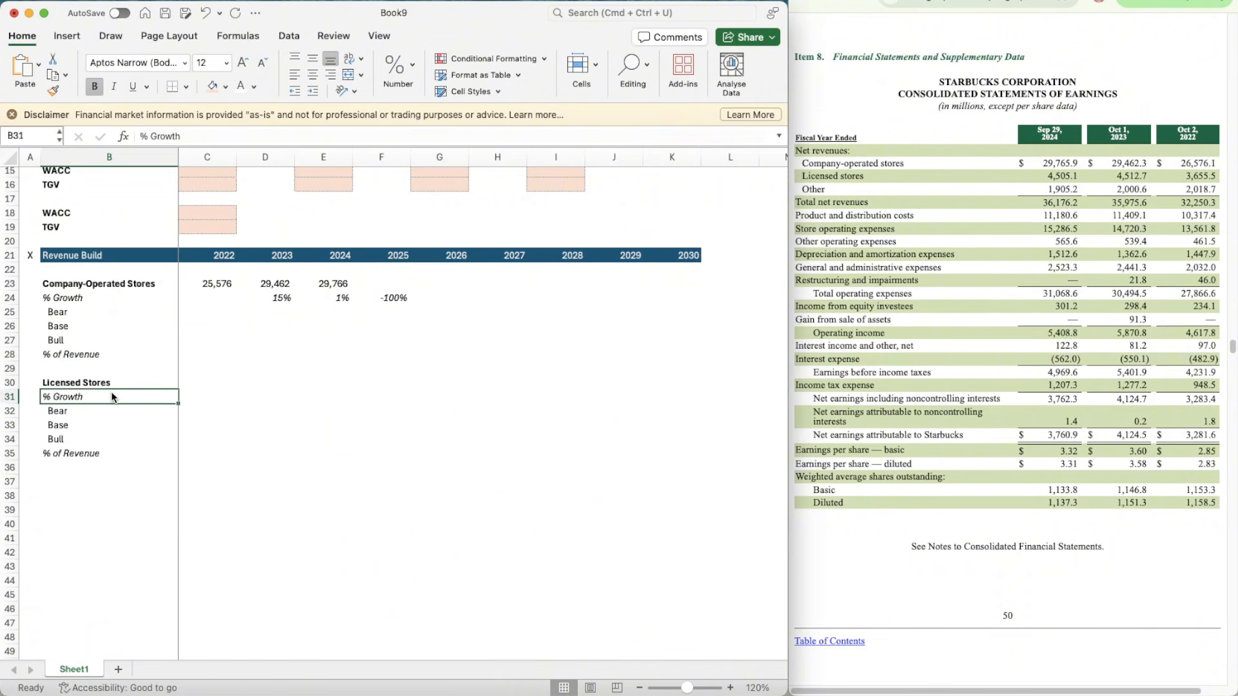
Step: Paste the same label block at B37 and link its heading to the Other label in Assumptions
key("Down")
key("Down")
key("Down")
key("Down")
key("Down")
key("Down")
key("super+v")
key("Up")
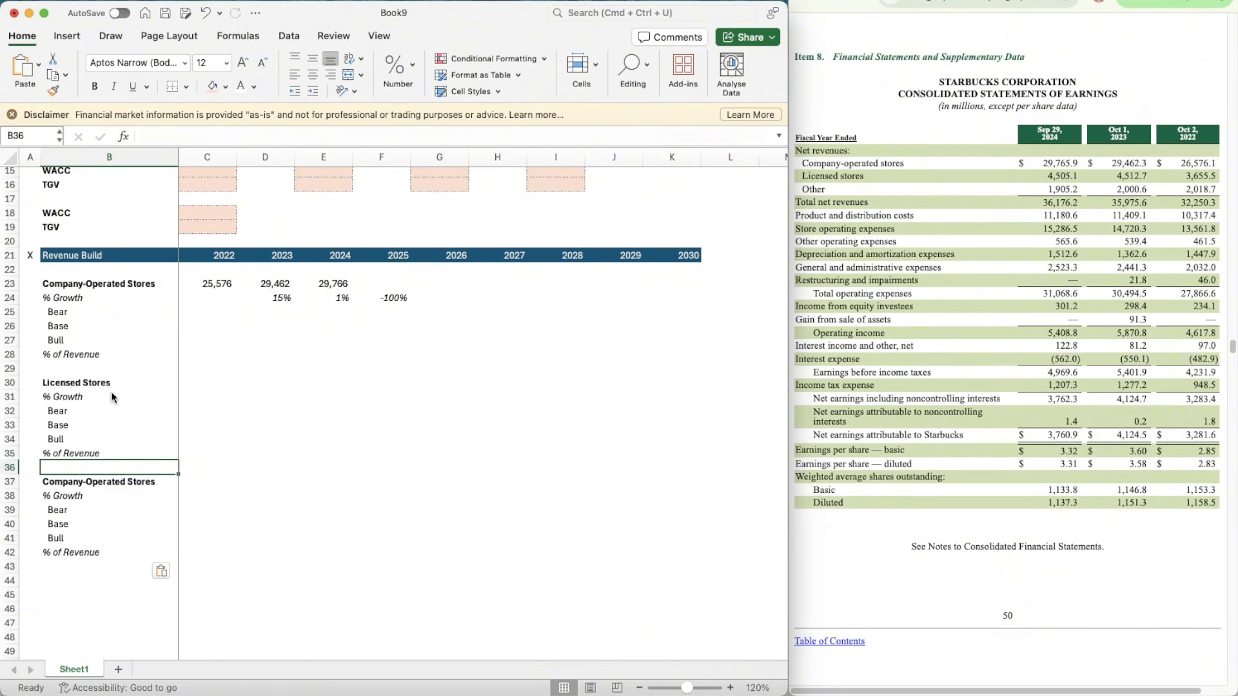
key("Down")
type("=B")
key("Escape")
key("Down")
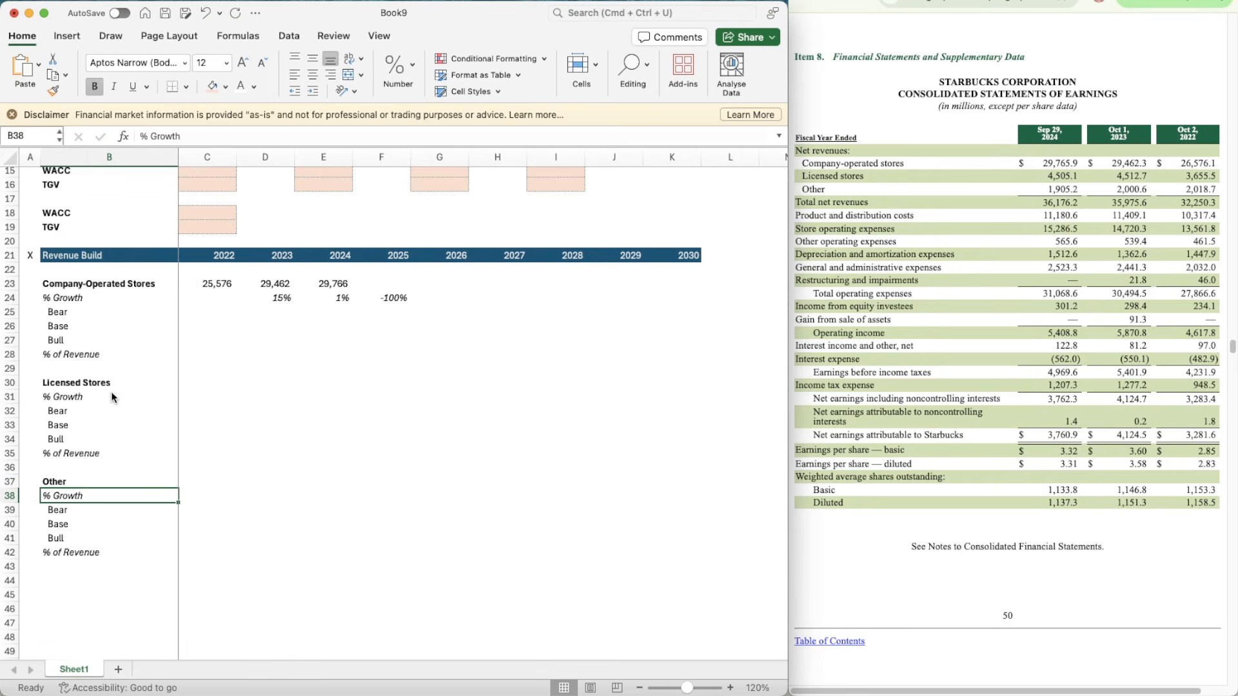
scroll(151, 462, "up", 3)
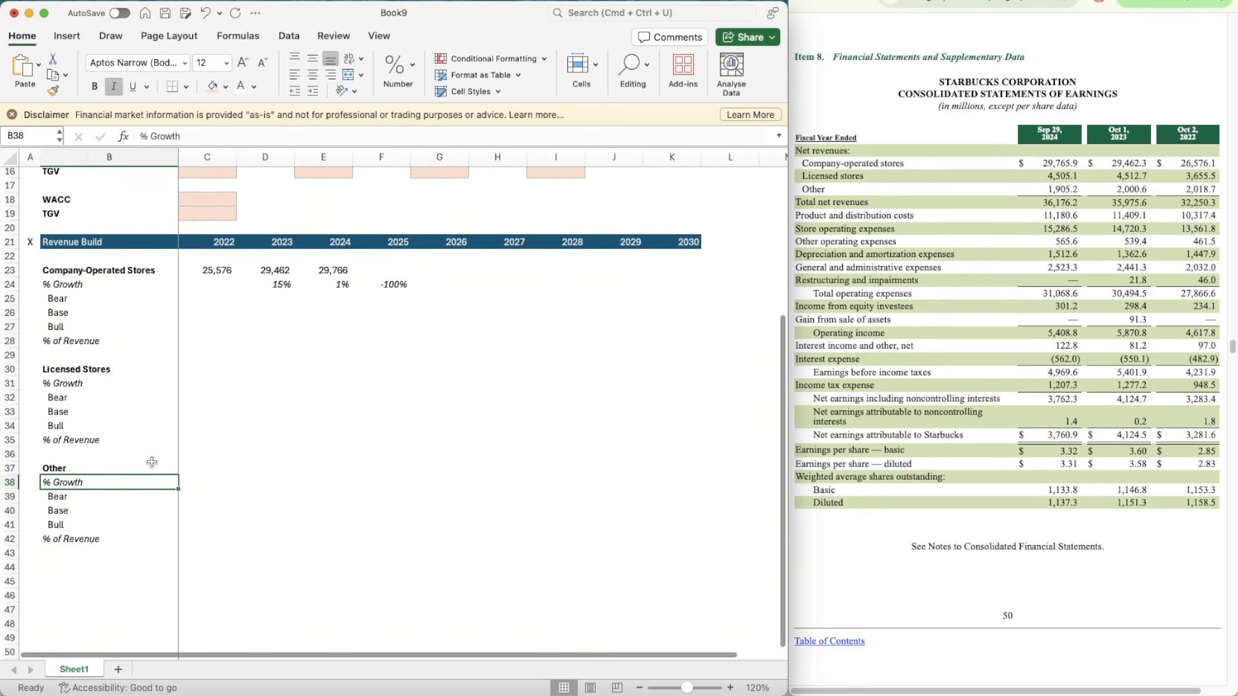
left_click(232, 435)
key("Up")
key("Up")
key("Up")
key("Up")
key("Up")
key("Up")
key("Up")
key("Up")
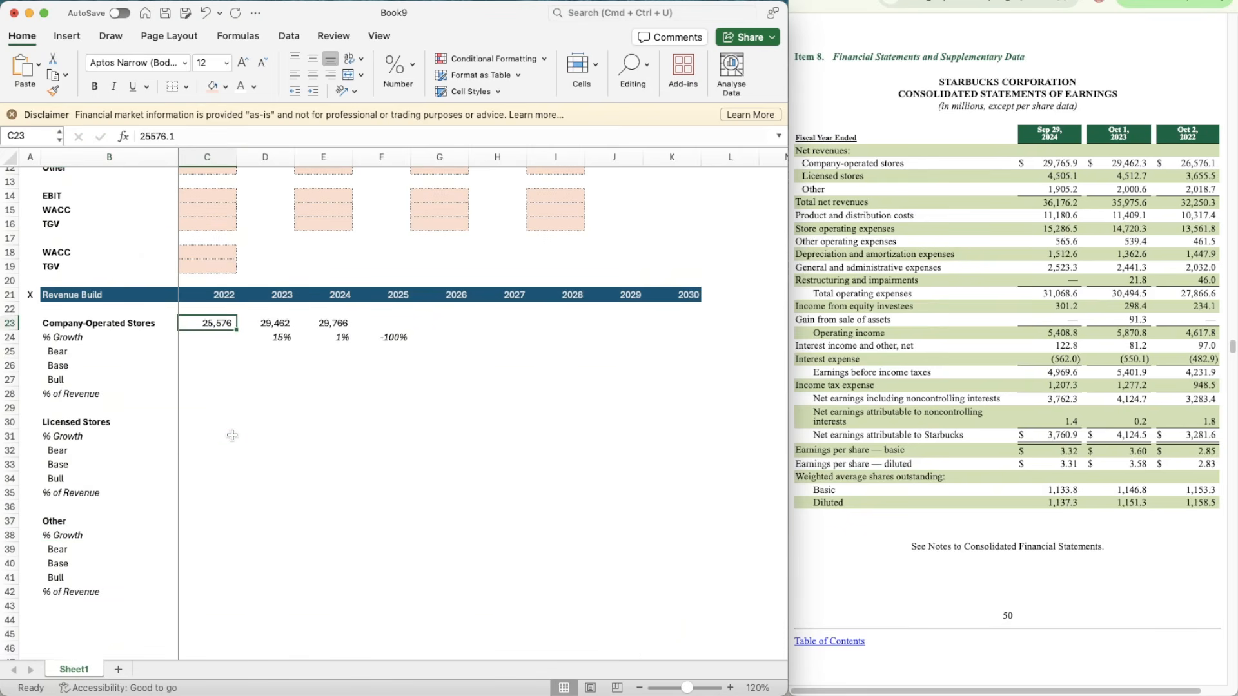
key("shift+Right")
key("shift+Right")
key("shift+Right")
key("shift+Right")
key("shift+Down")
key("shift+Left")
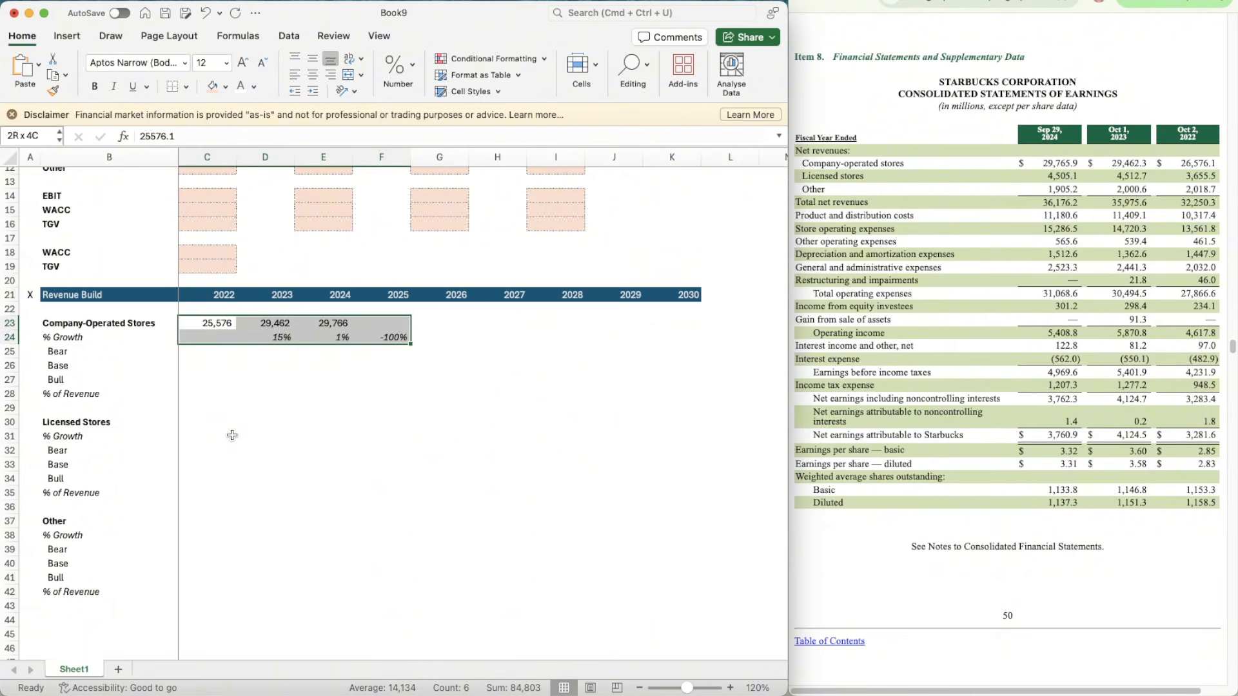
key("super+shift+c")
Step: Enter the Licensed Stores revenues for 2022 to 2024 in C30:E30: 3655.5, 4512.7 and 4505.1
left_click(197, 423)
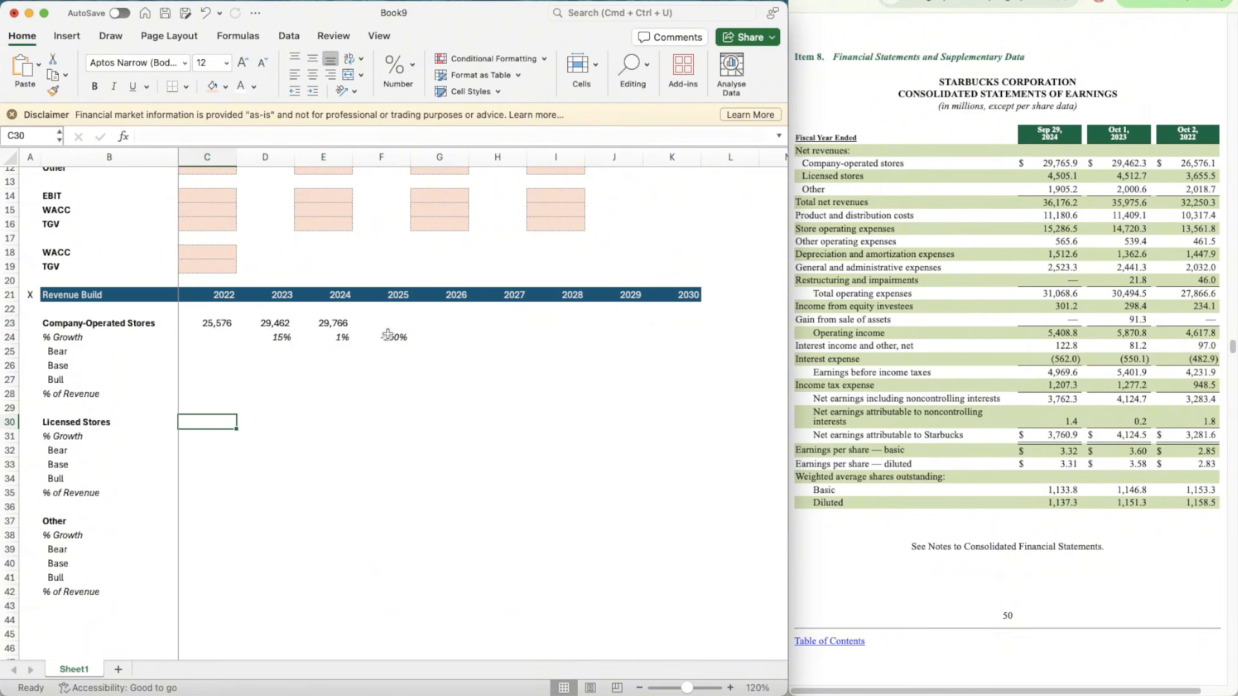
type("3655.5")
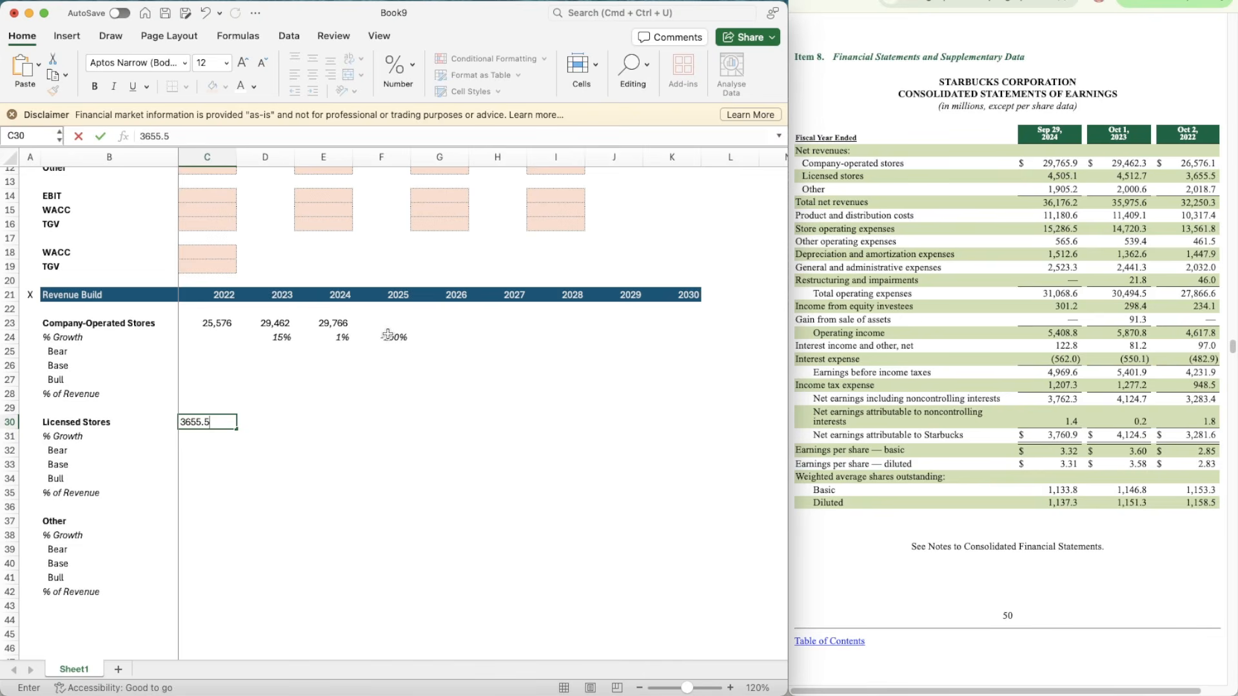
key("Tab")
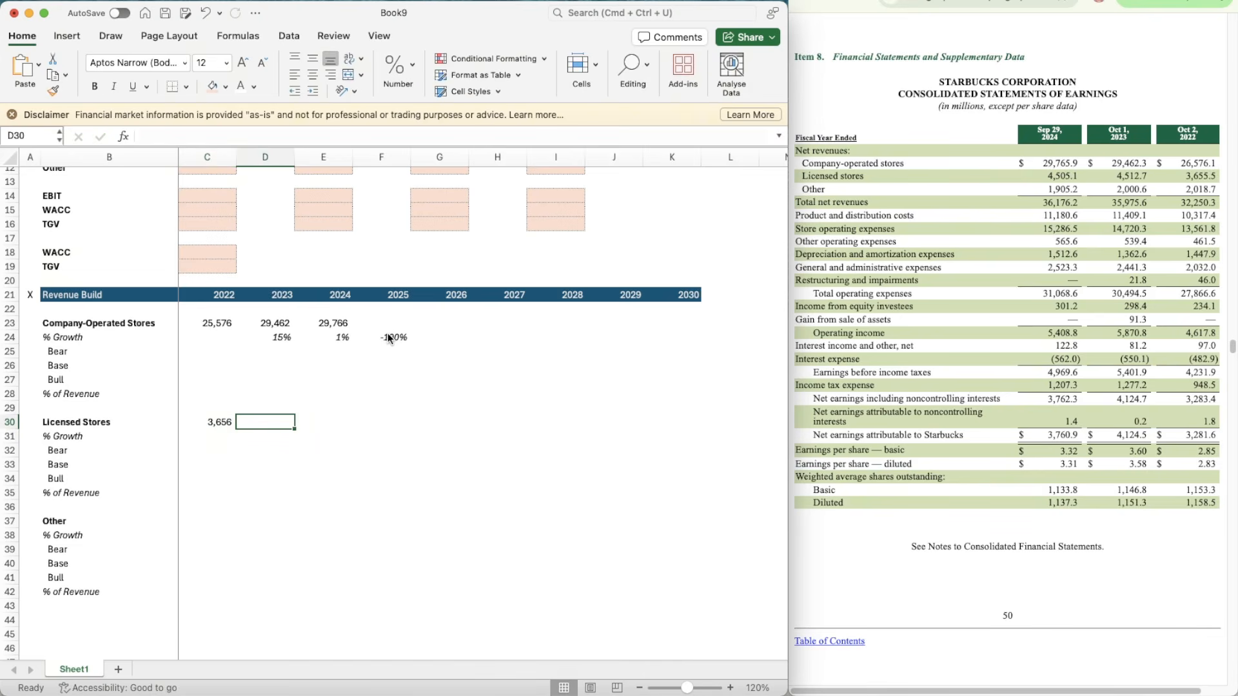
type("4512.7")
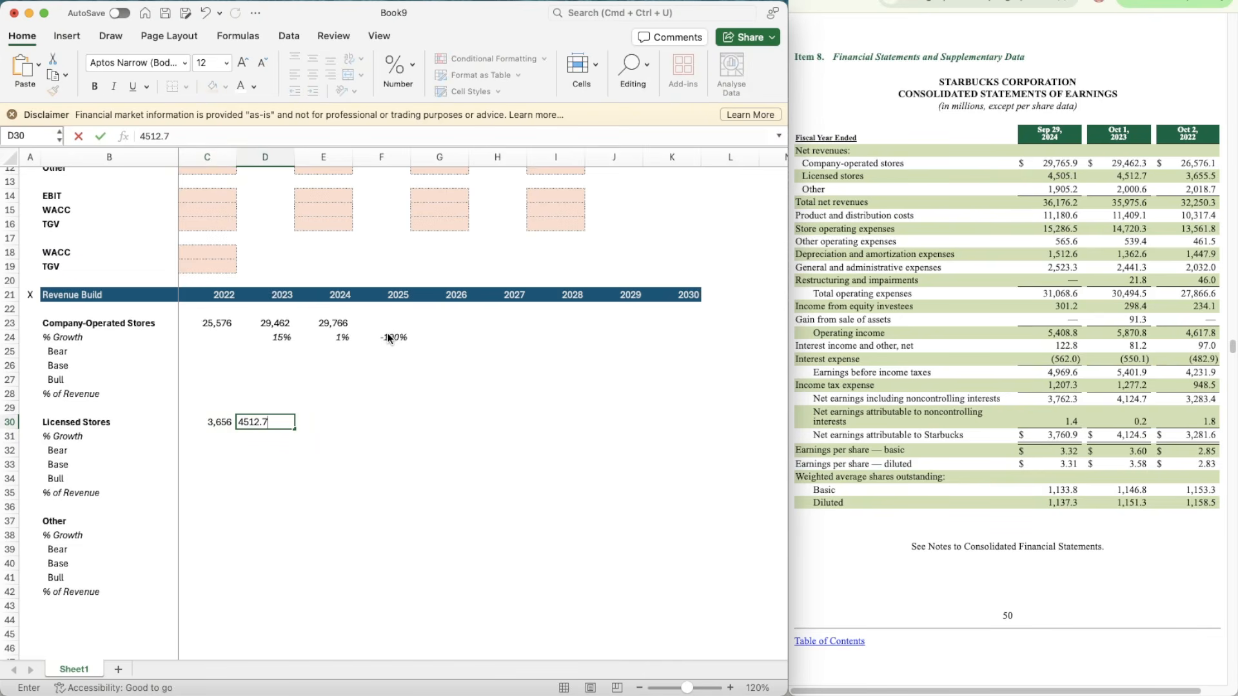
key("Tab")
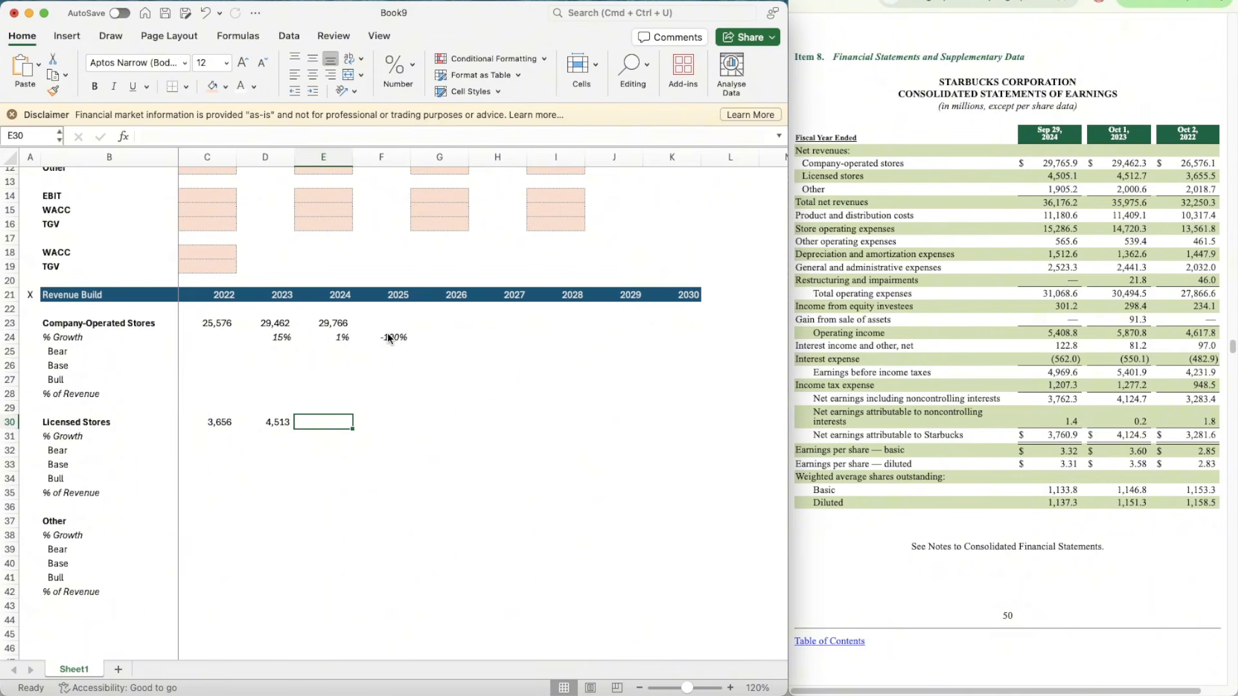
type("4505.")
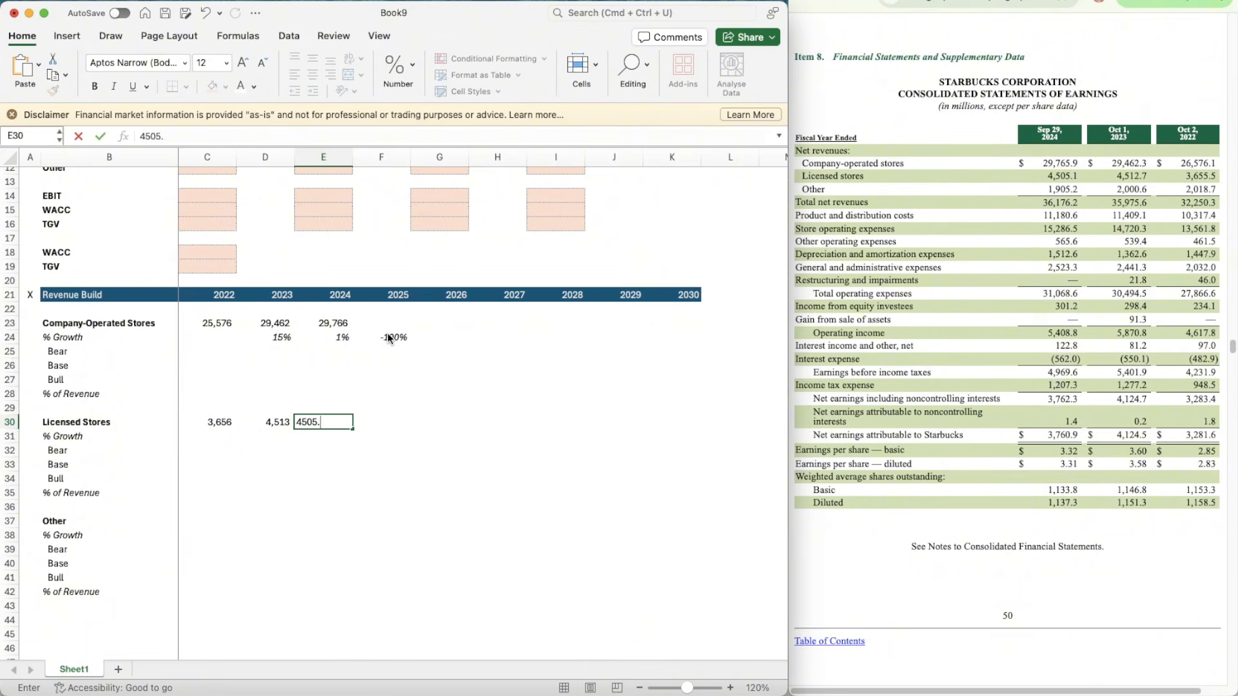
key("Return")
Step: Copy the growth formula in D24 to D31:F31 in the Licensed Stores % Growth row
key("Left")
key("Up")
key("Up")
key("Up")
key("Up")
key("Up")
key("Up")
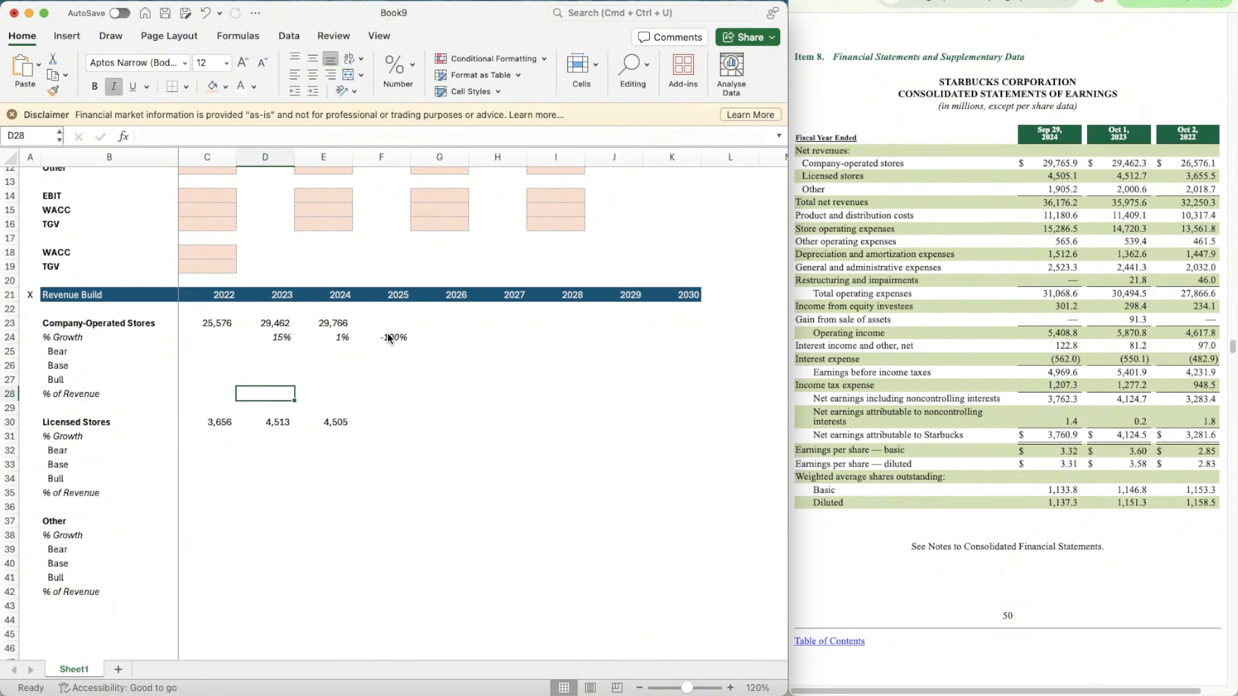
key("Up")
key("super+c")
key("Down")
key("Down")
key("Down")
key("Down")
key("Down")
key("Down")
key("Down")
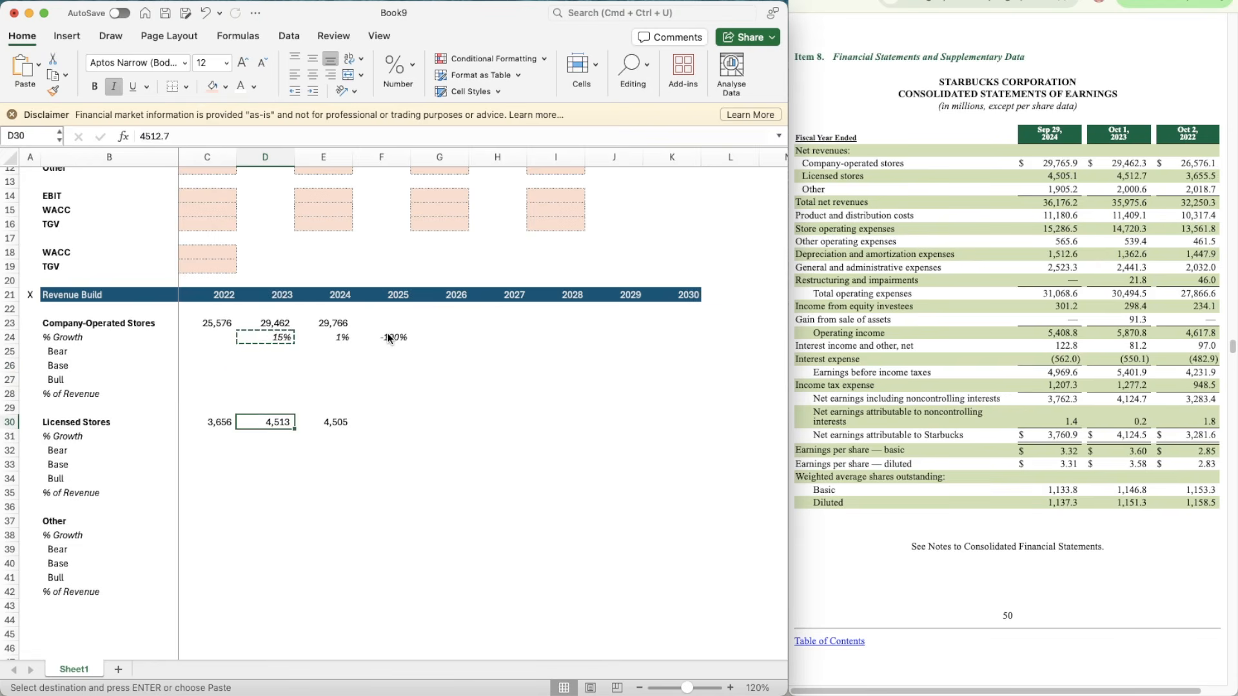
key("shift+Right")
key("shift+Right")
key("super+v")
Step: Enter the 2022 revenue for Other, 2018.7, in C37
key("Down")
key("Down")
key("Down")
key("Down")
key("Down")
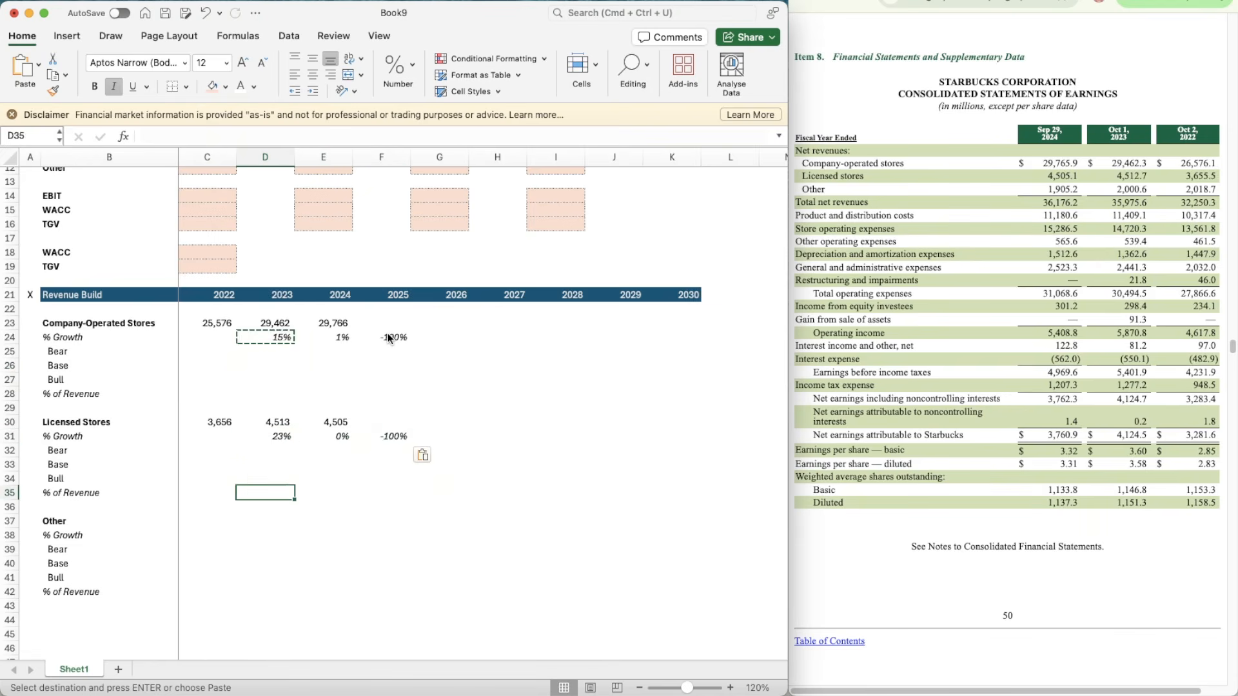
key("Left")
key("Left")
key("Down")
key("Right")
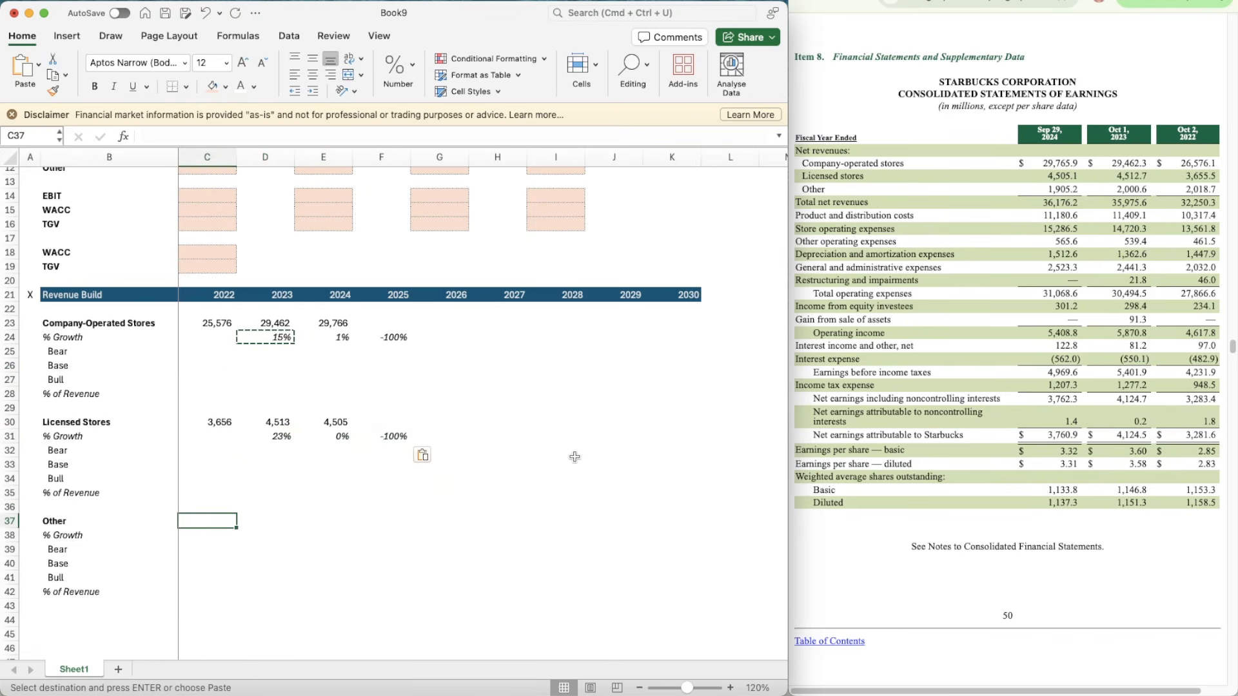
scroll(574, 457, "down", 3)
key("Right")
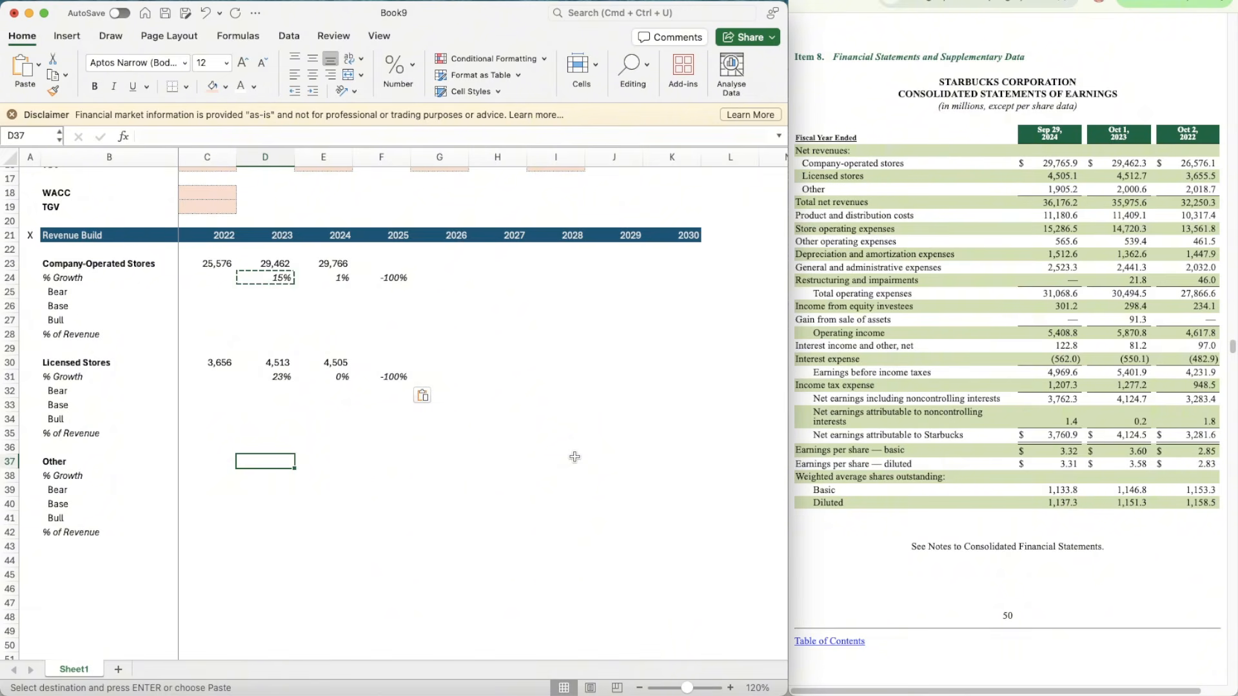
key("Escape")
key("Up")
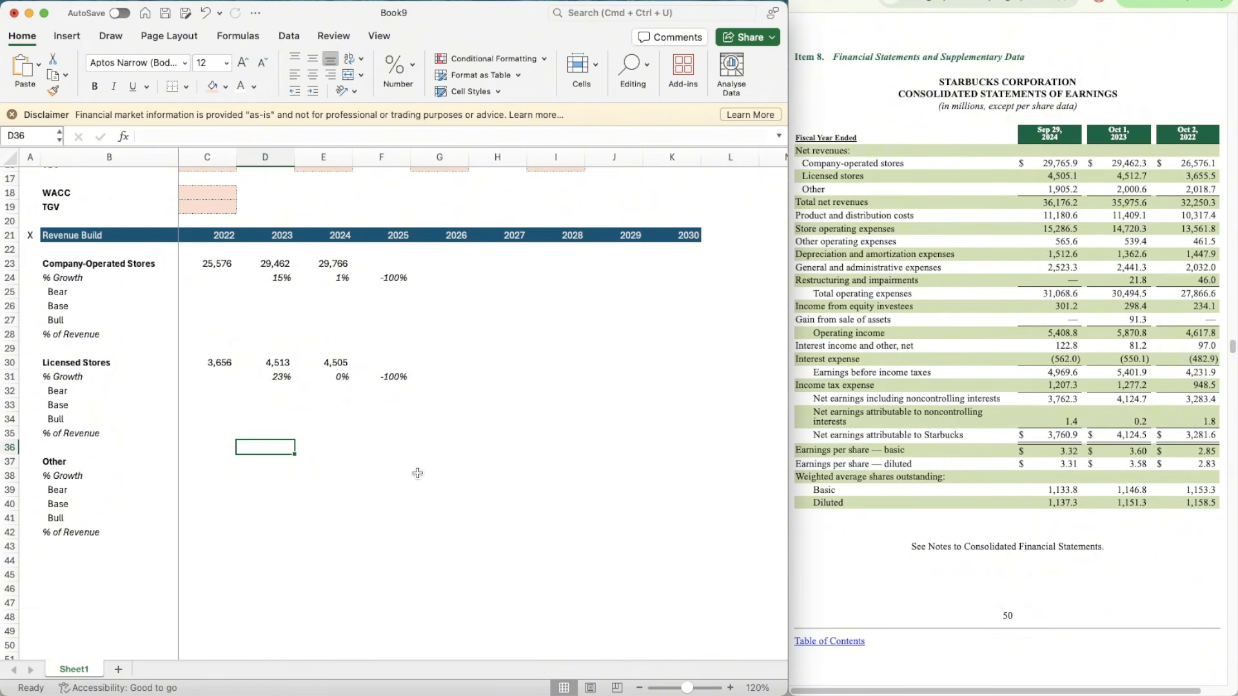
key("Left")
key("Down")
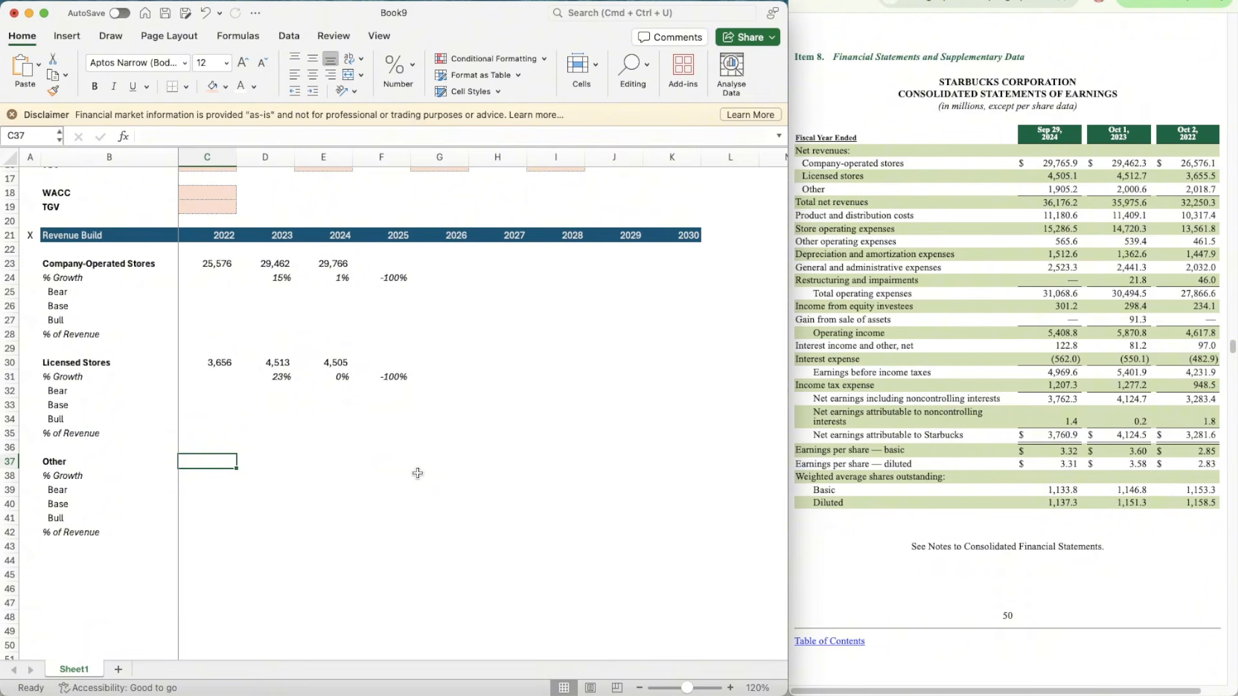
type("2018.7")
key("Tab")
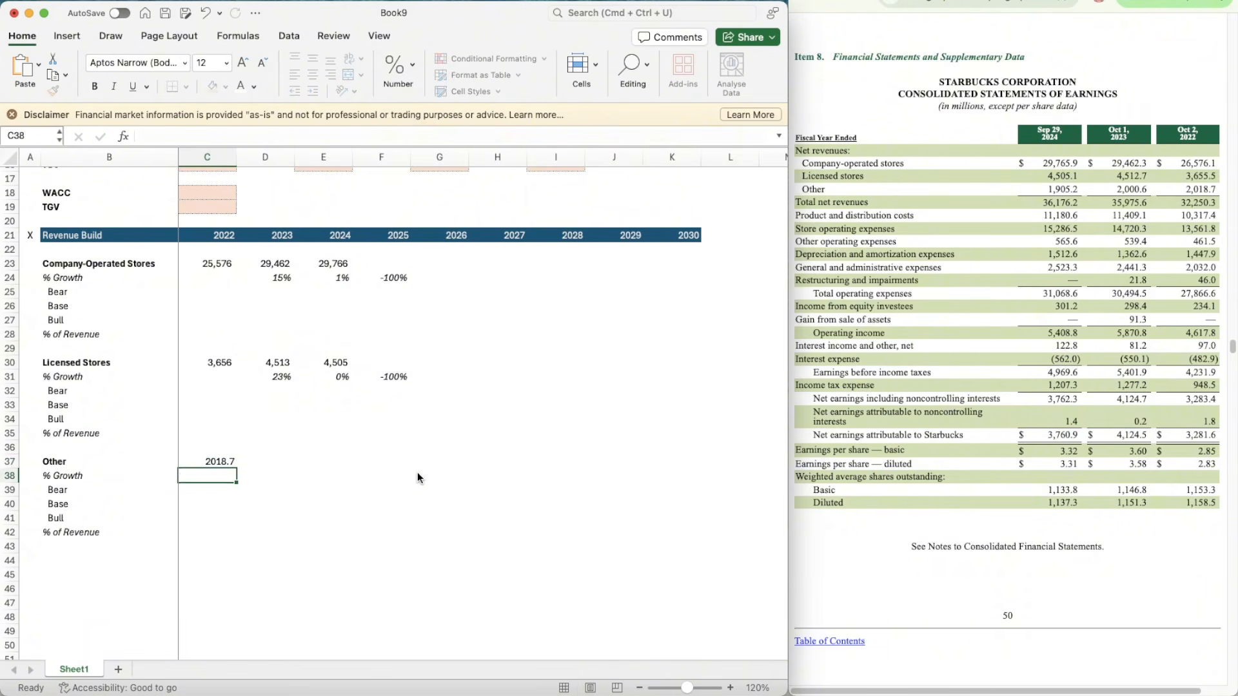
Step: Copy the number format of C30 onto the Other revenue cells starting at C37
key("Left")
key("Up")
key("Up")
key("Up")
key("Up")
key("Up")
key("Up")
key("Up")
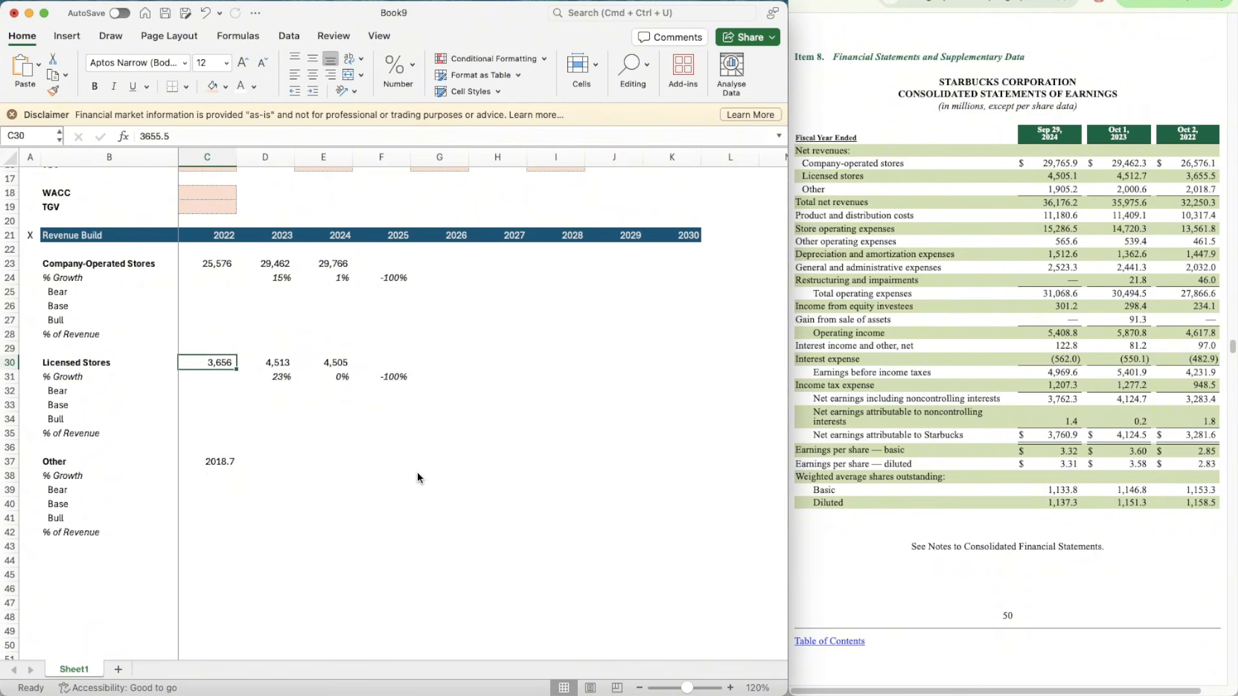
key("super+shift+c")
left_click_drag(201, 466, 374, 468)
left_click(268, 460)
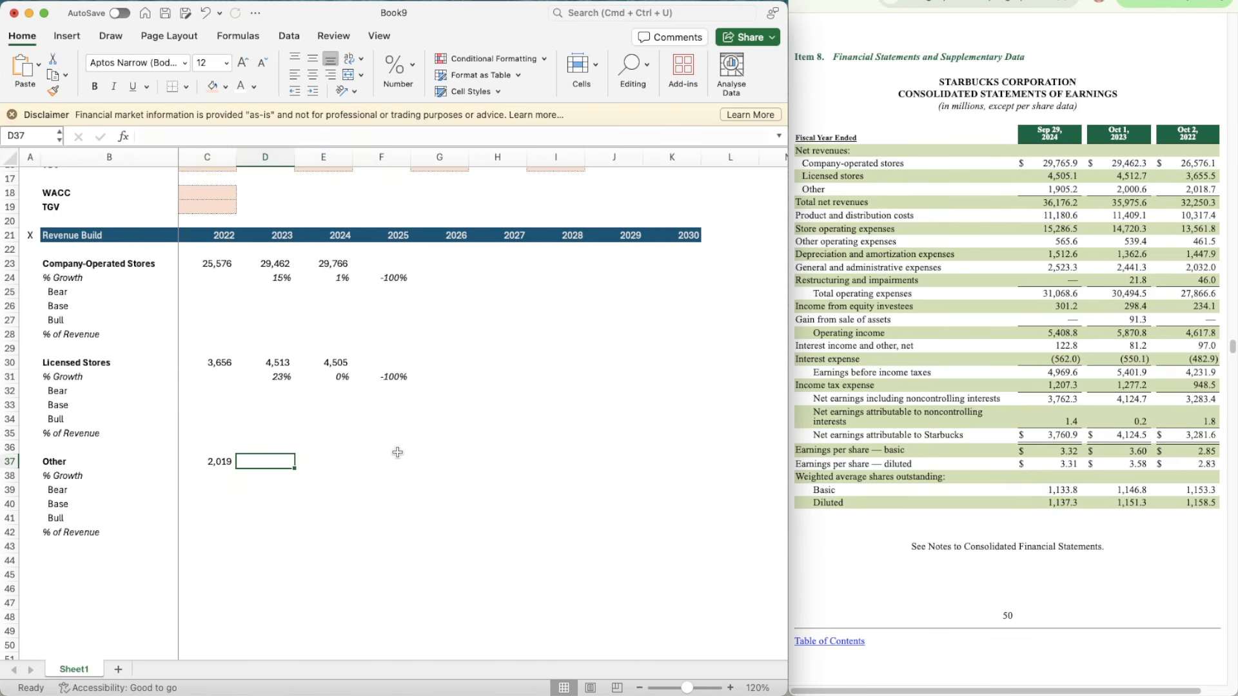
Step: Enter the Other revenues for 2023 and 2024 in D37 and E37: 2000.6 and 1905.2
type("2000.6")
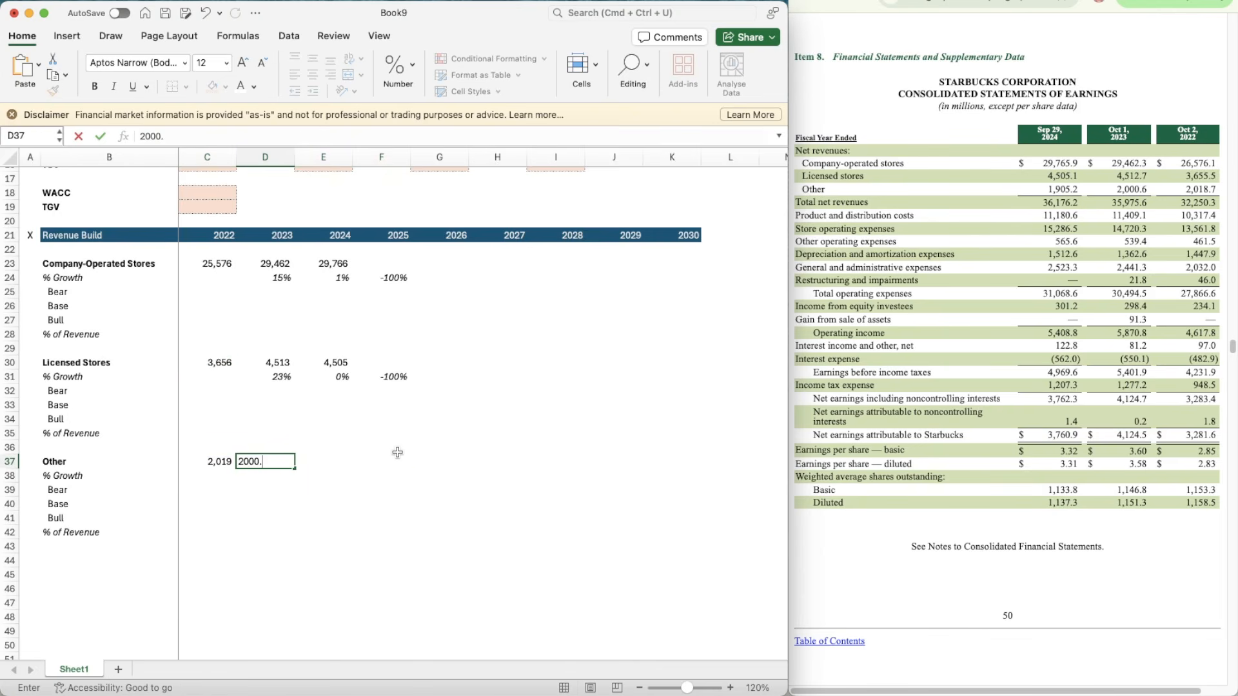
key("Return")
key("Up")
key("Right")
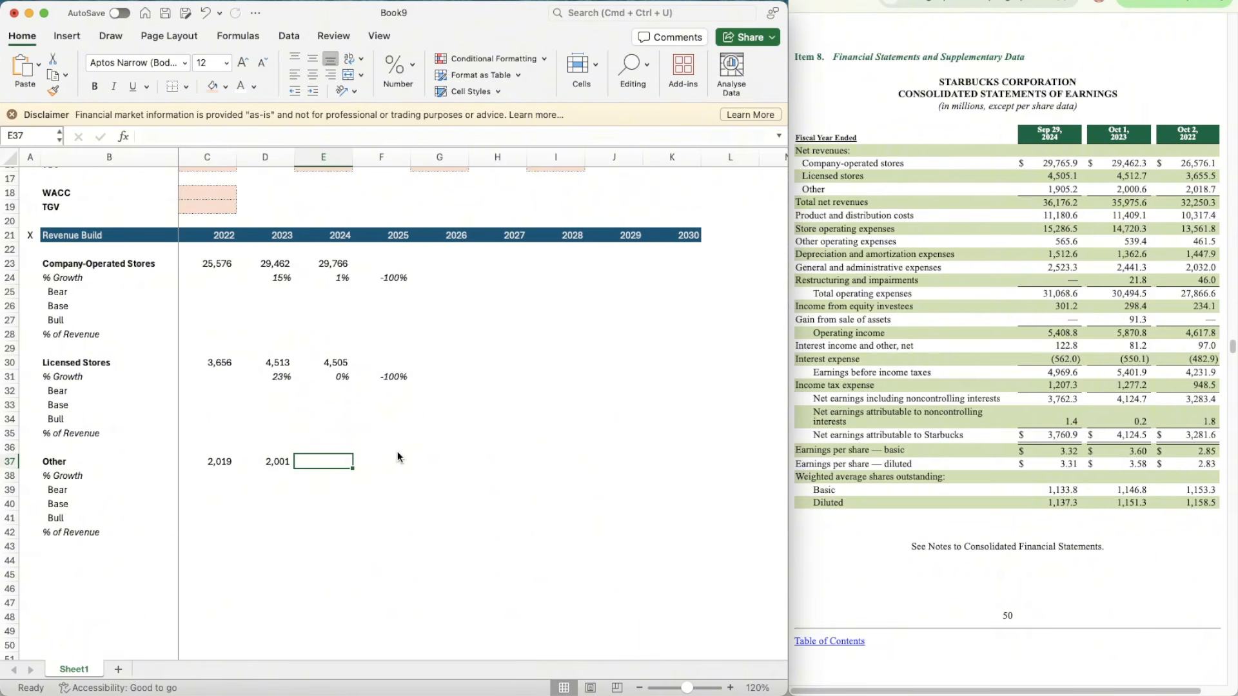
type("1905.2")
key("Return")
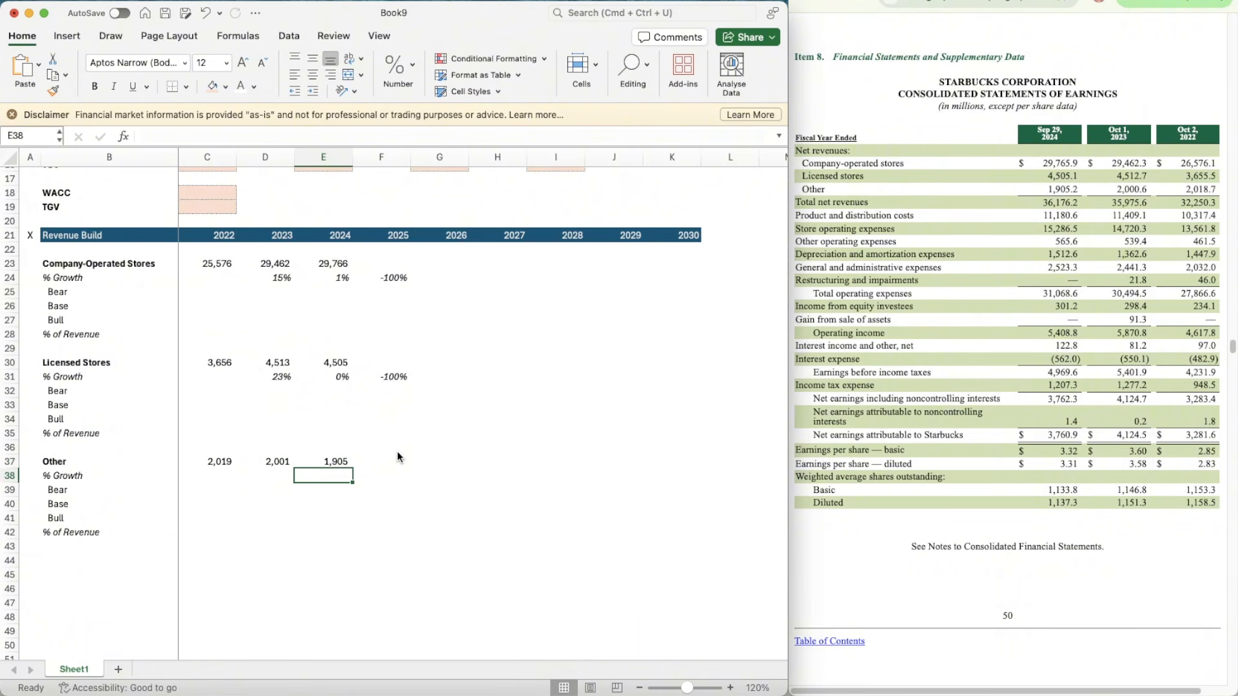
Step: Copy the growth formula in D31 to D38:F38 in the Other % Growth row
key("Up")
key("Up")
key("Up")
key("Left")
key("Up")
key("Up")
key("Up")
key("Up")
key("super+c")
key("Down")
key("Down")
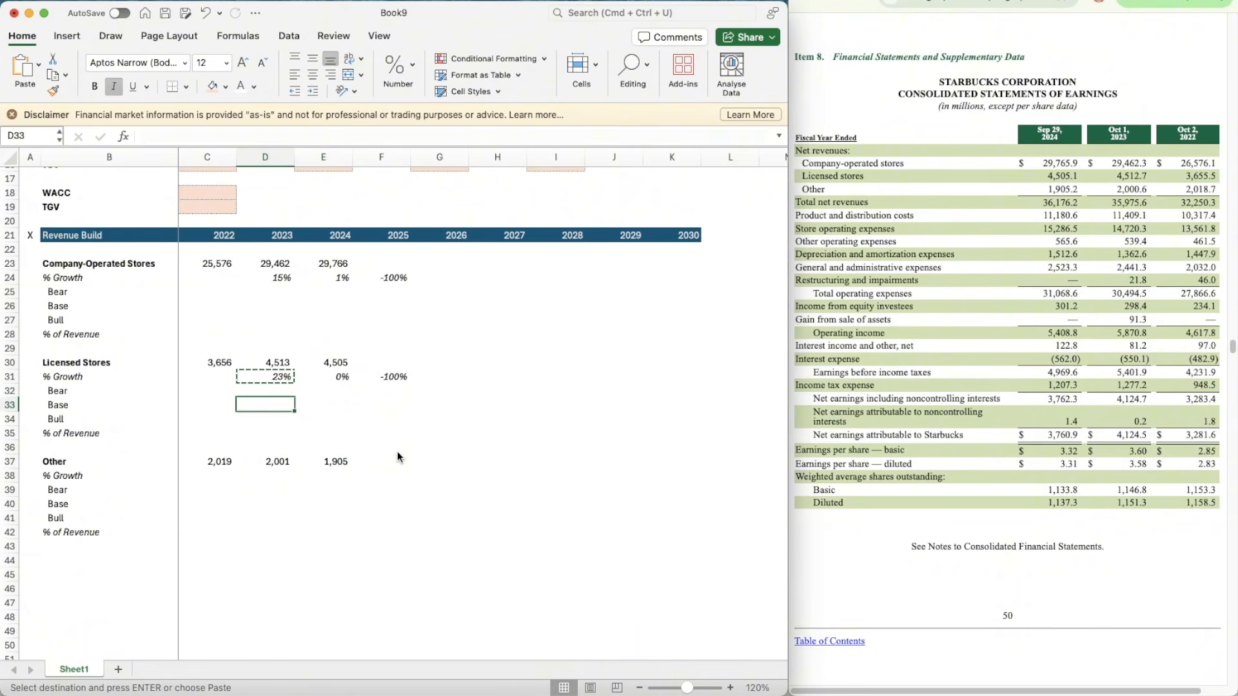
key("Down")
key("Down")
key("Down")
key("Down")
key("Down")
key("shift+Right")
key("shift+Right")
key("super+v")
Step: Add a thin top border across B44:K44 below the Other block
key("Down")
key("Down")
key("Down")
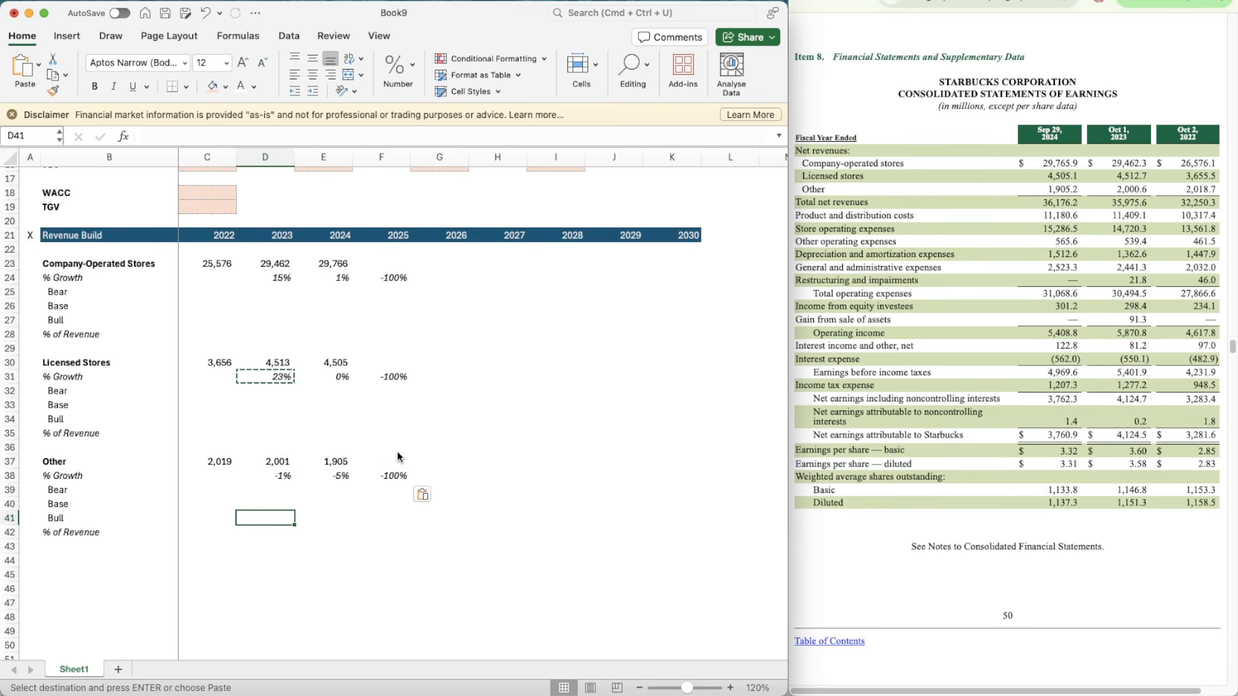
key("Down")
scroll(258, 451, "down", 3)
left_click(115, 505)
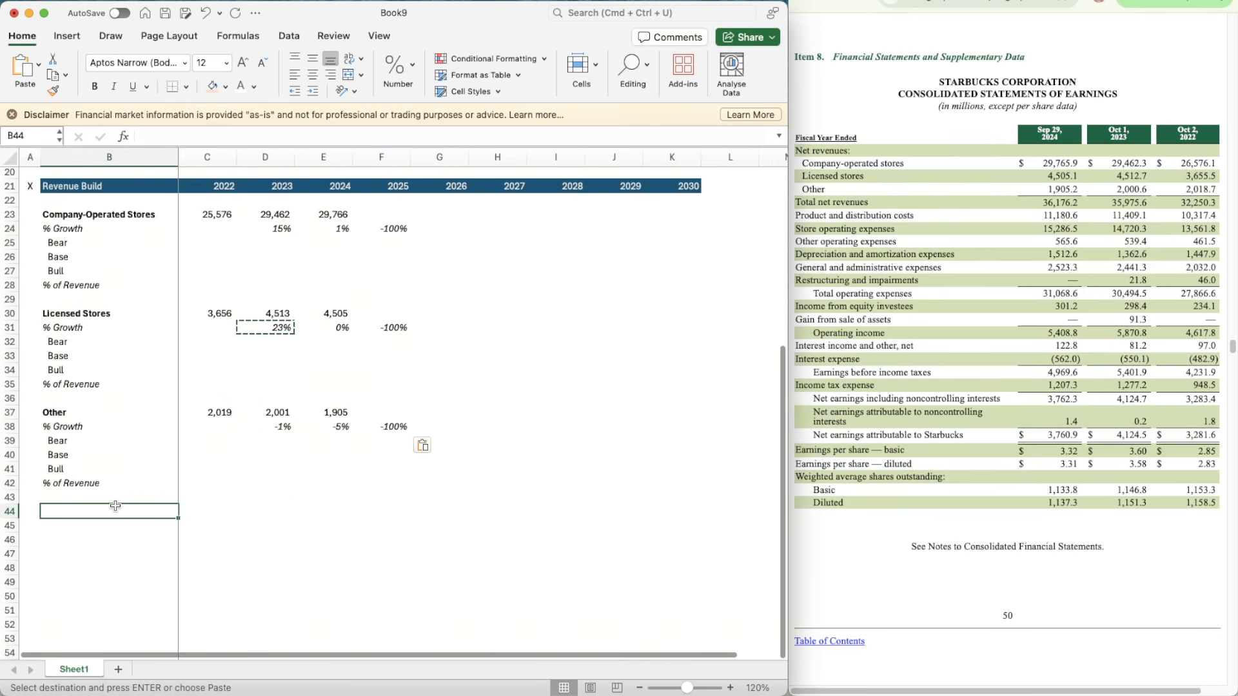
key("shift+Right")
key("shift+Right")
key("shift+Right")
key("shift+Right")
key("shift+Right")
key("shift+Right")
key("shift+Right")
key("shift+Right")
key("shift+Right")
key("shift+Right")
key("shift+Left")
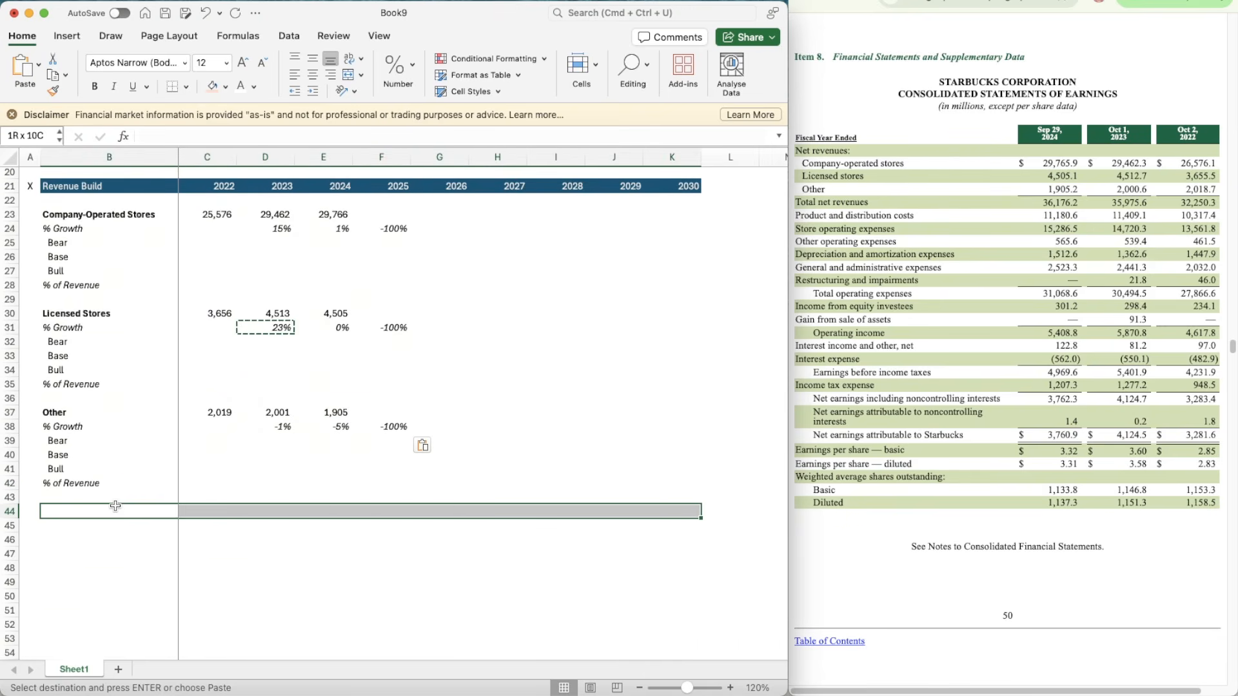
key("super+1")
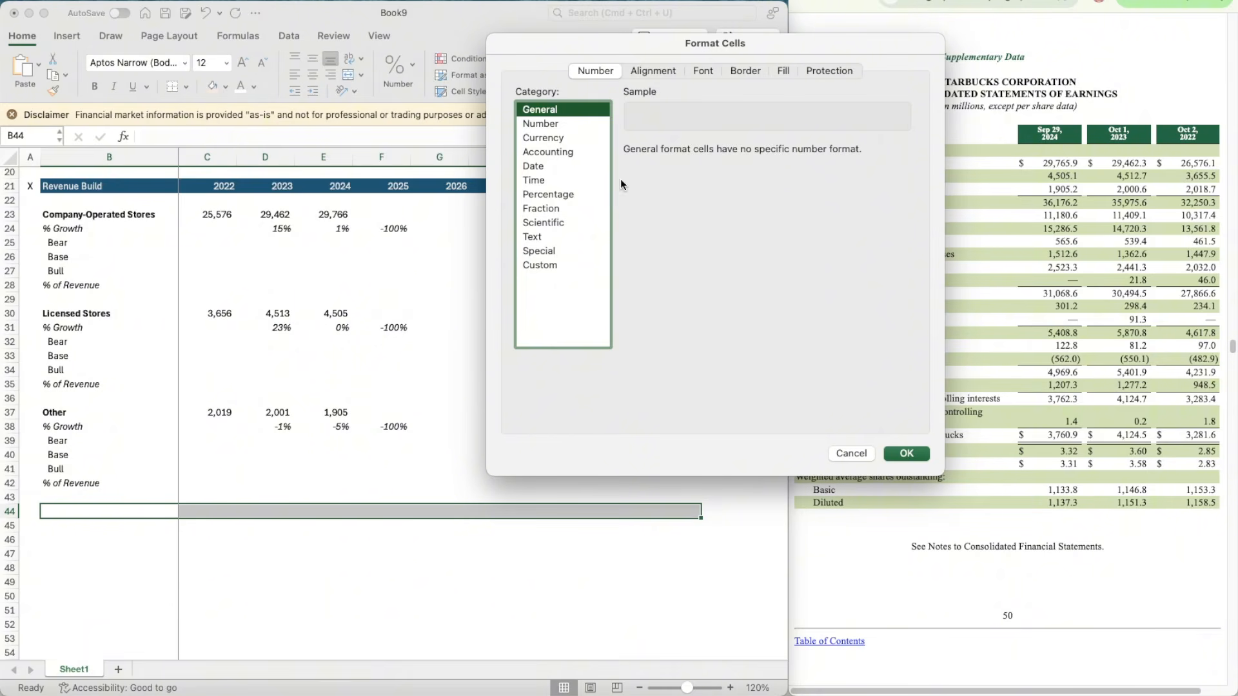
left_click(746, 71)
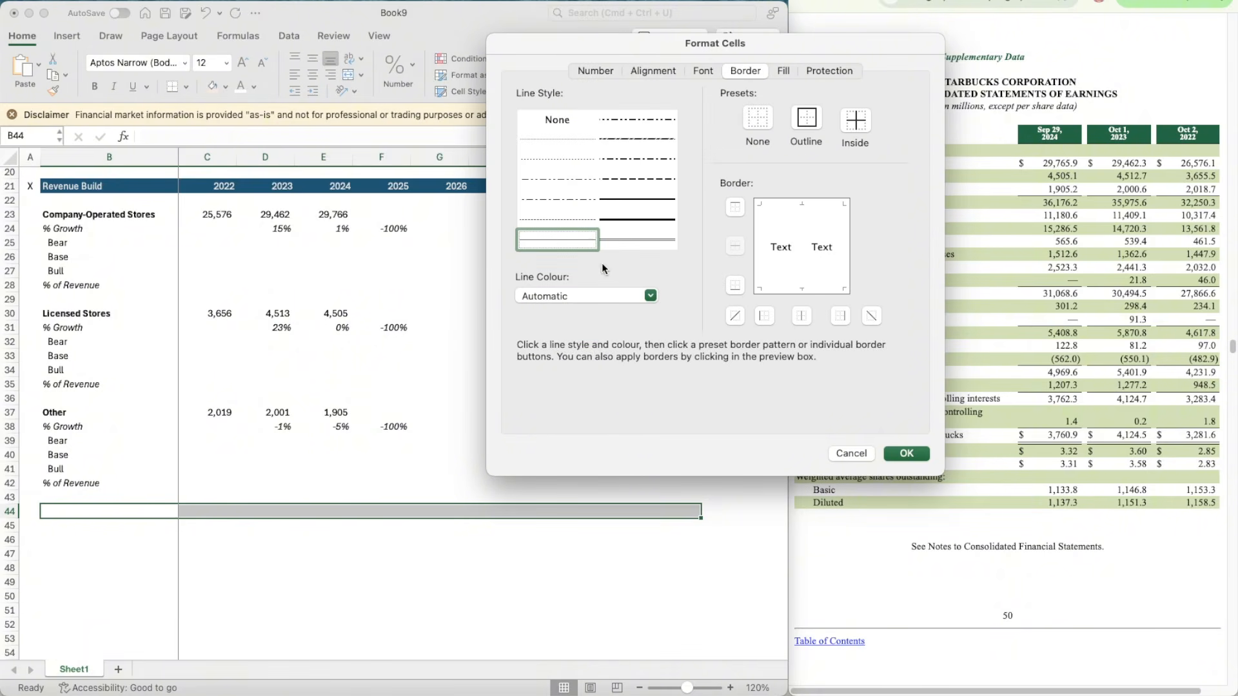
left_click(905, 454)
Step: Add the bold label Total Revenue in B45
left_click(98, 527)
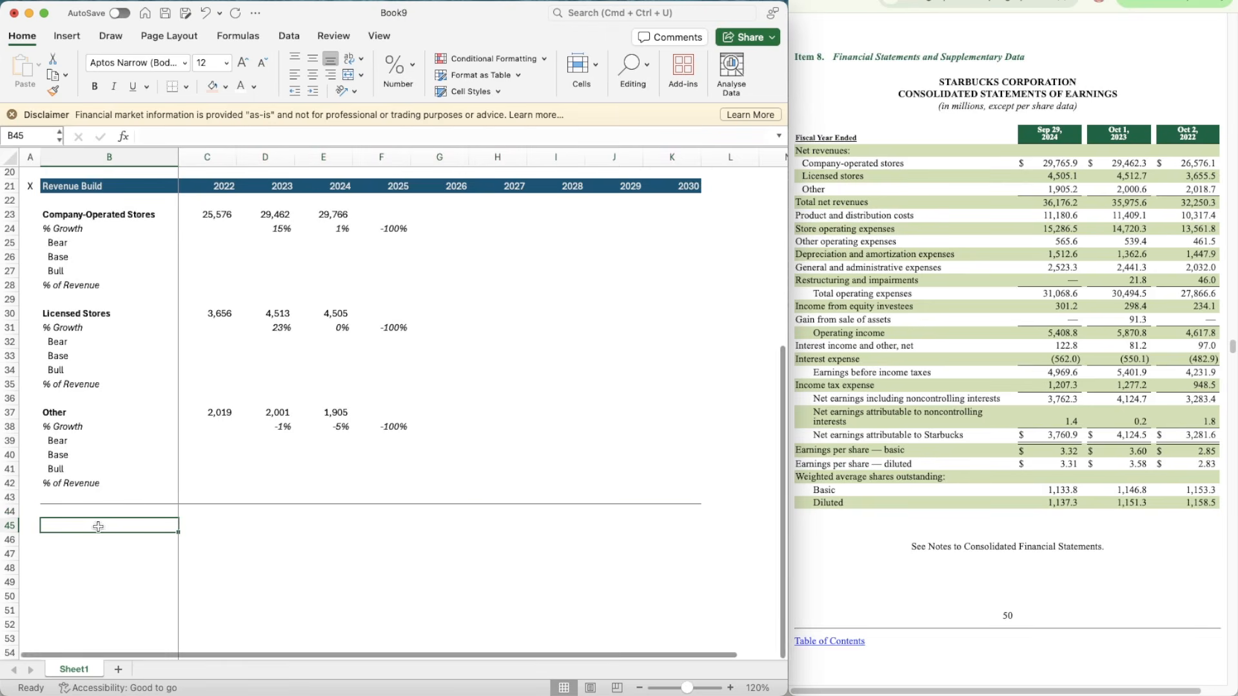
type("Total Revenue")
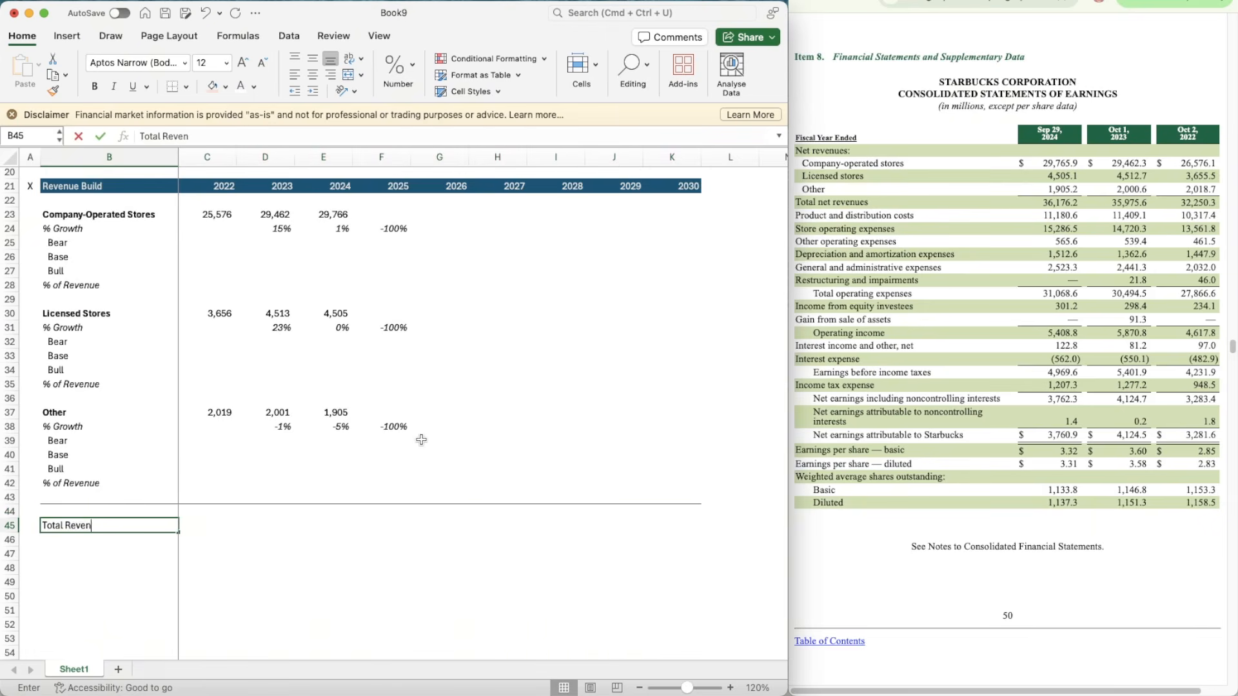
key("Return")
key("Up")
key("super+b")
Step: Sum the three segment revenues for 2022 in C45 with the formula =SUM(C37,C30,C23)
key("Right")
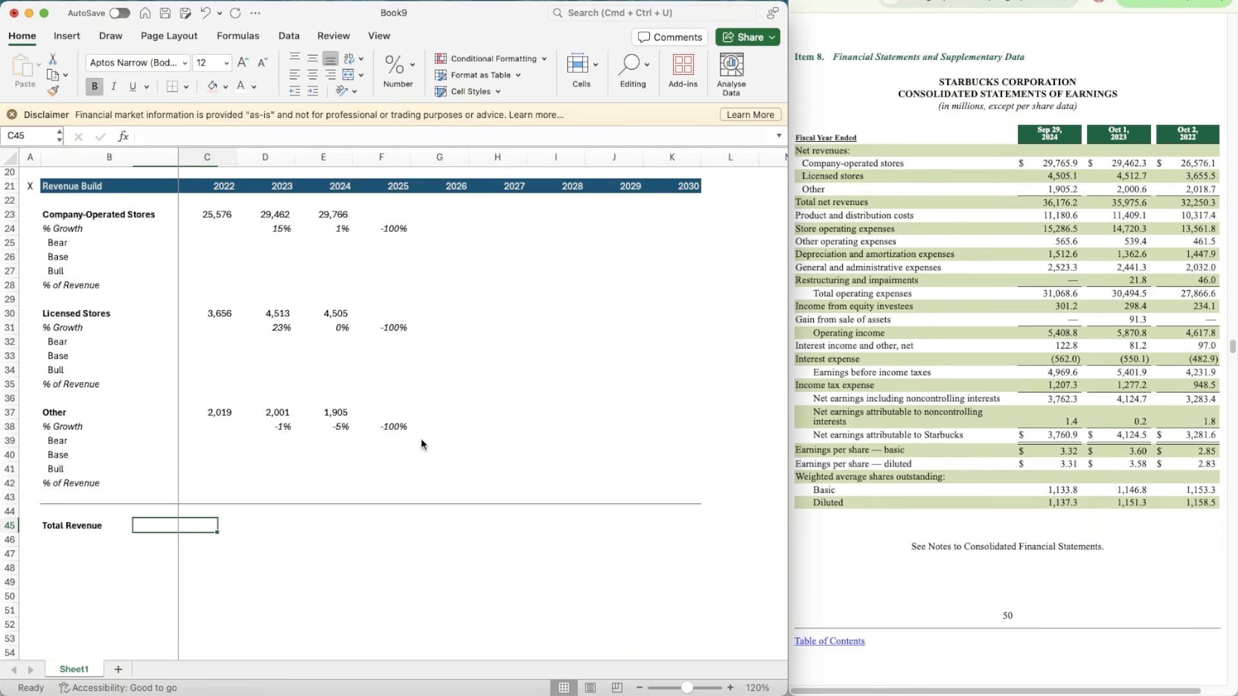
type("=SUM(")
key("Up")
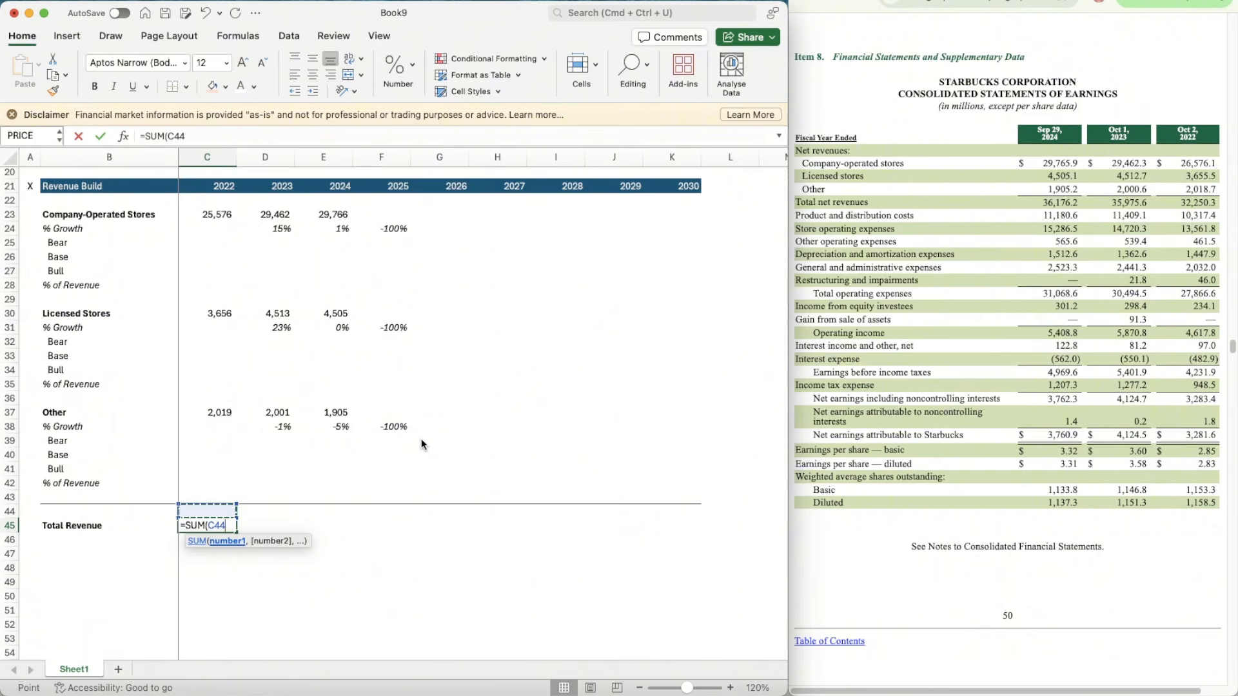
key("super+Up")
key("super+Up")
key("super+Down")
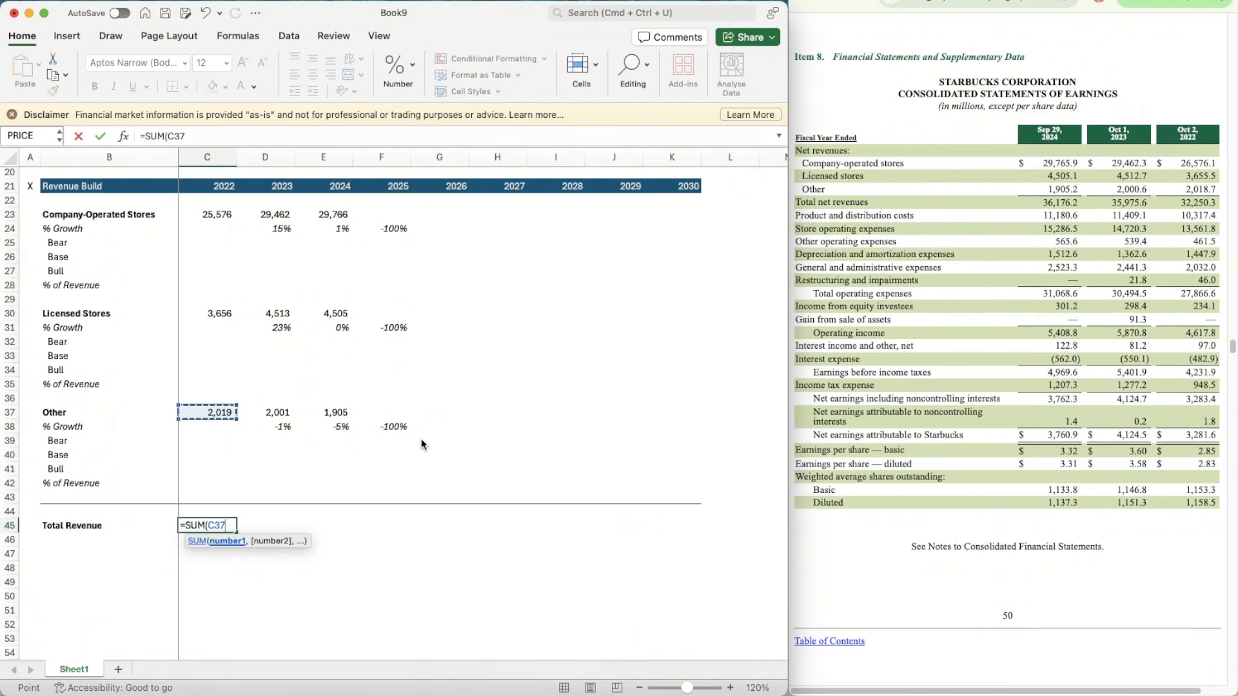
type(",")
key("Up")
key("super+Up")
key("super+Up")
key("super+Up")
key("super+Down")
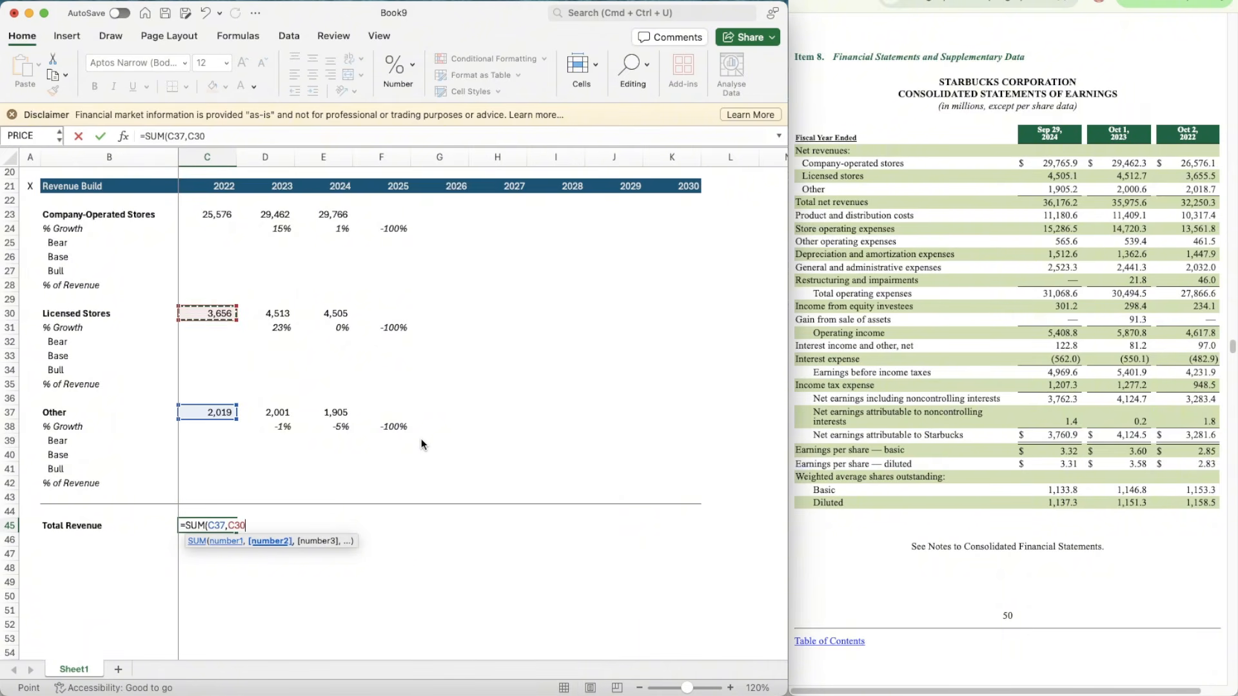
type(",")
key("Up")
key("super+Up")
key("super+Up")
key("super+Up")
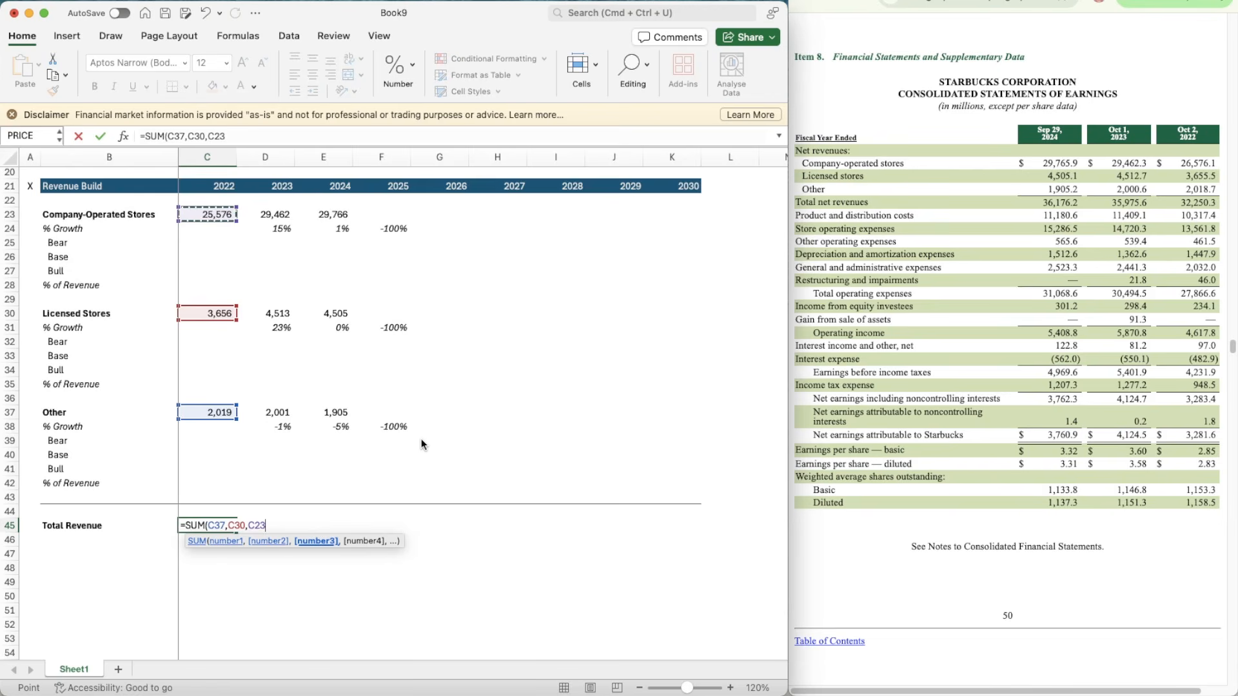
key("Return")
Step: Make the total in C45 bold and copy its formula across the Total Revenue row through K45
key("Up")
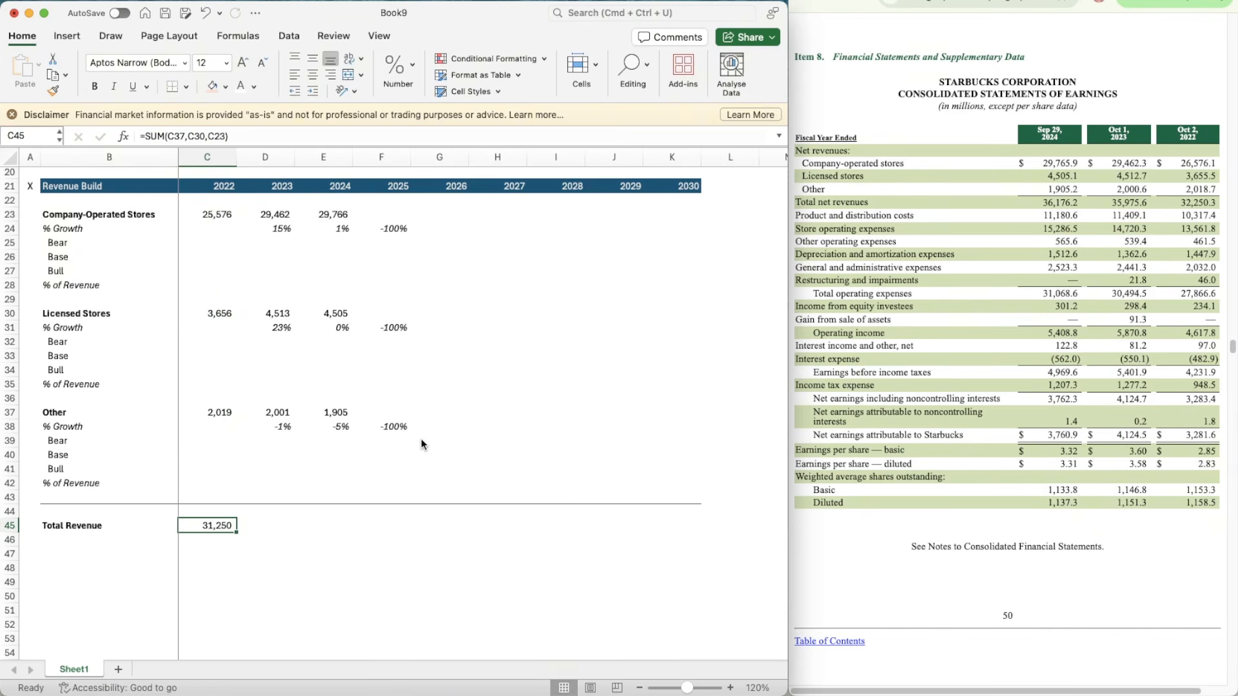
key("super+c")
key("shift+Right")
key("shift+Right")
key("shift+Right")
key("shift+Right")
key("shift+Right")
key("shift+Right")
key("shift+Right")
key("shift+Right")
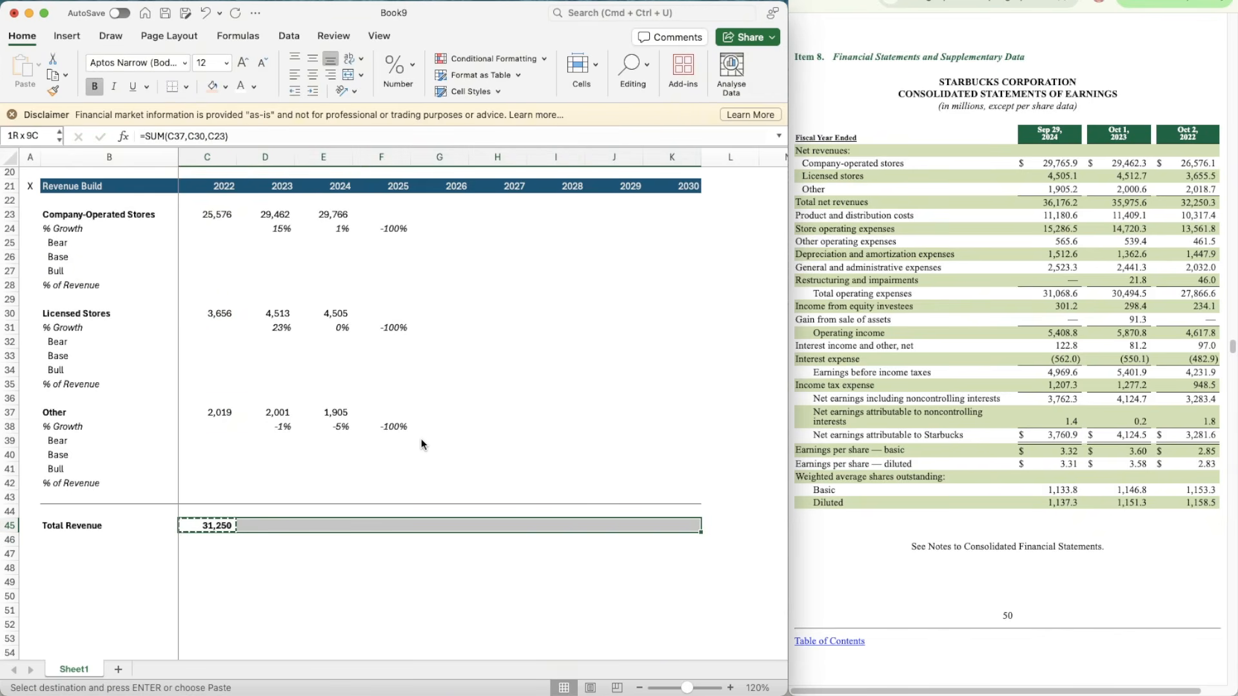
key("super+v")
key("Left")
key("Down")
key("Right")
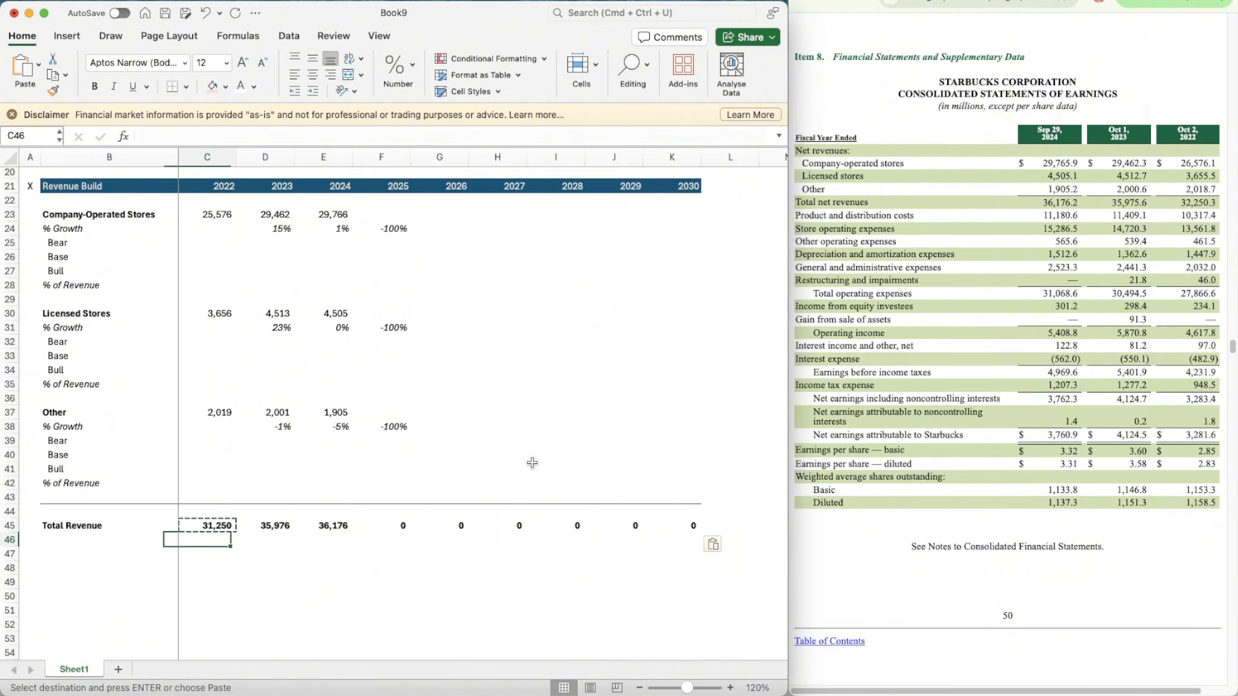
Step: Copy the 2023 growth formula from D38 in the Other block into D46:K46 below Total Revenue
key("Up")
key("Up")
key("Up")
key("Right")
key("Up")
key("Up")
key("Up")
key("Up")
key("Up")
key("super+c")
key("Down")
key("Down")
key("Down")
key("Down")
key("Down")
key("Down")
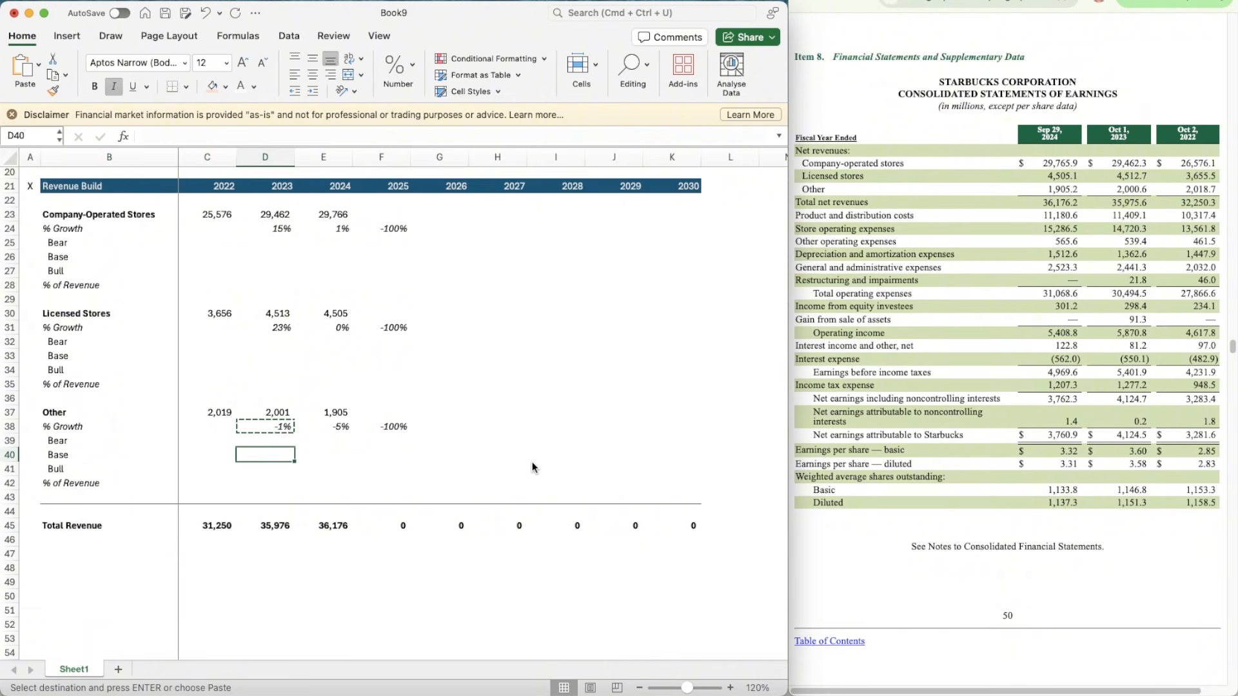
key("Down")
key("Down")
key("shift+Right")
key("shift+Right")
key("shift+Right")
key("shift+Right")
key("shift+Right")
key("shift+Right")
key("shift+Right")
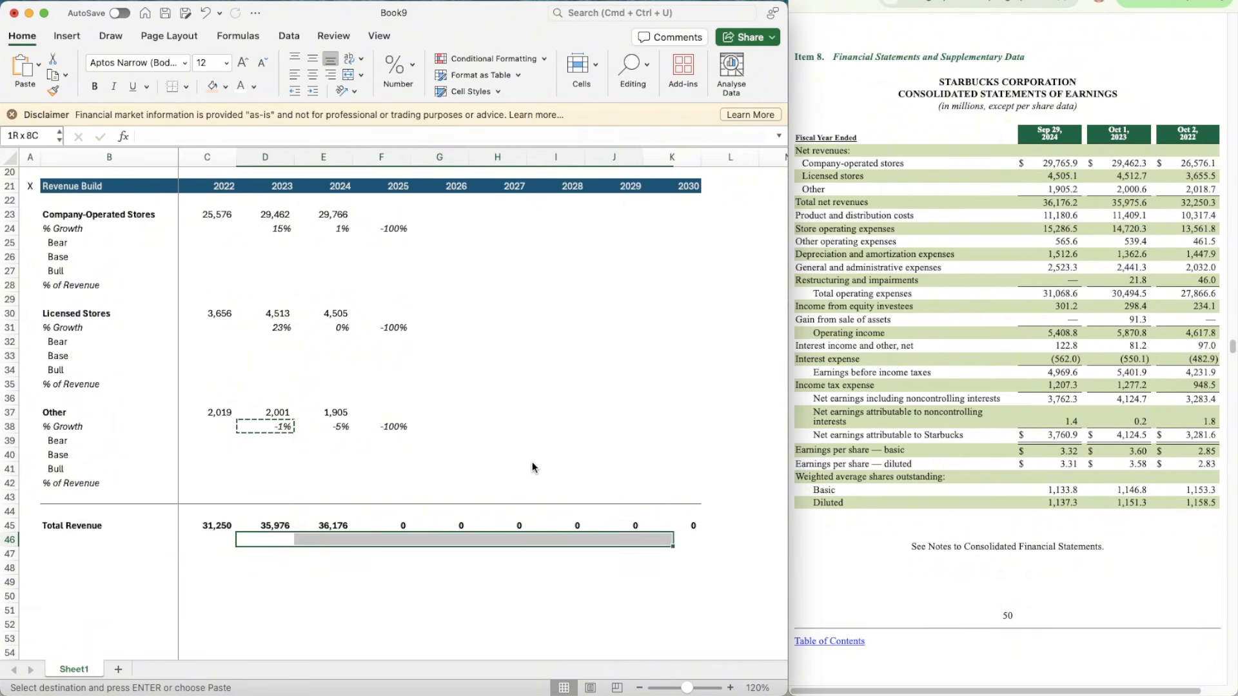
key("super+v")
Step: Add the label % Growth in B46 and make row 46 italic
left_click(93, 533)
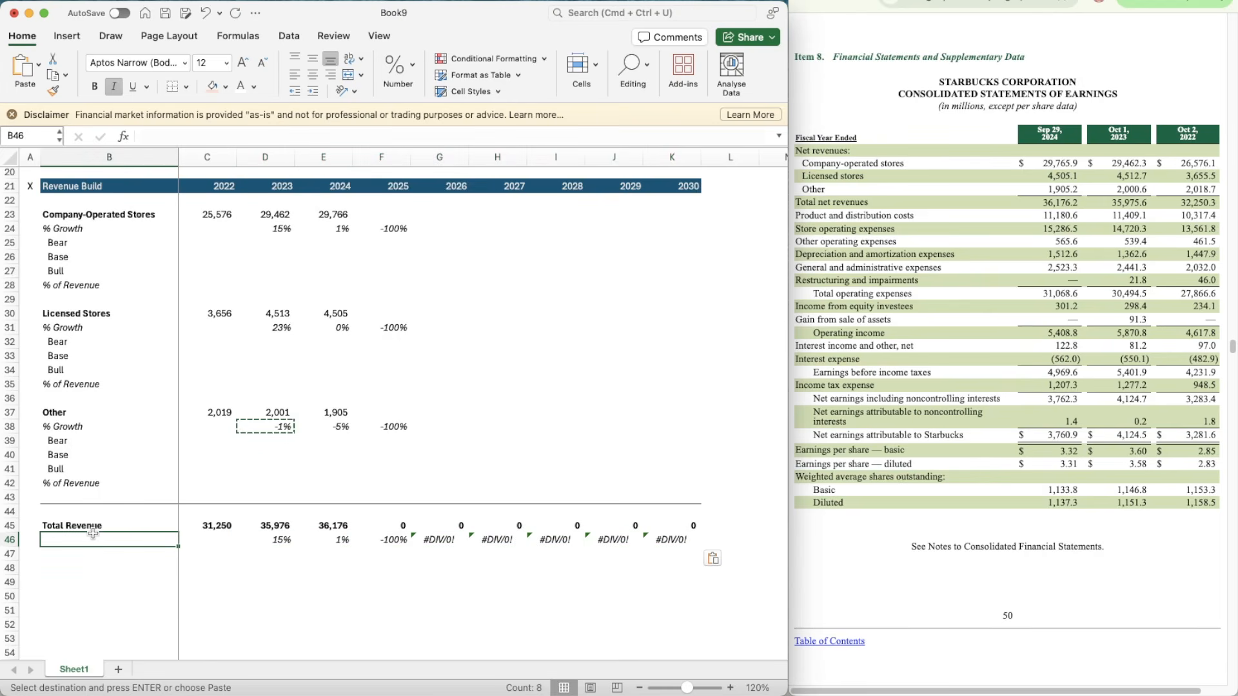
type("% Growth")
key("Return")
key("Up")
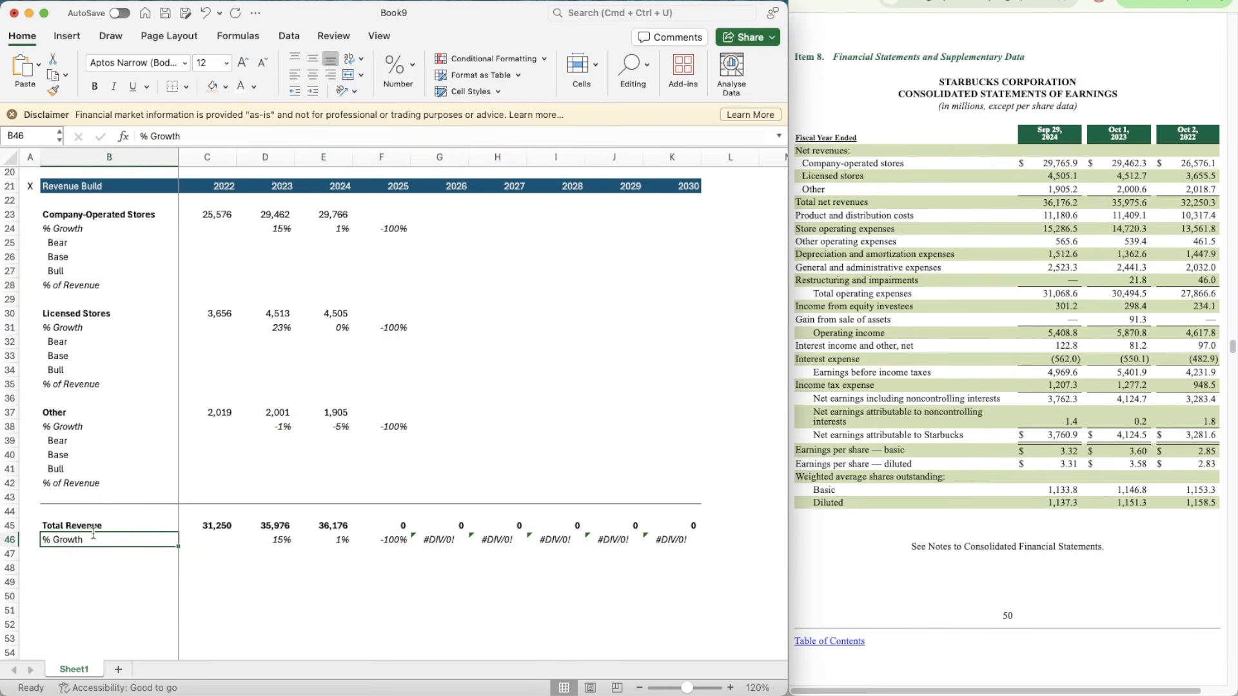
key("shift+space")
key("super+i")
left_click(187, 540)
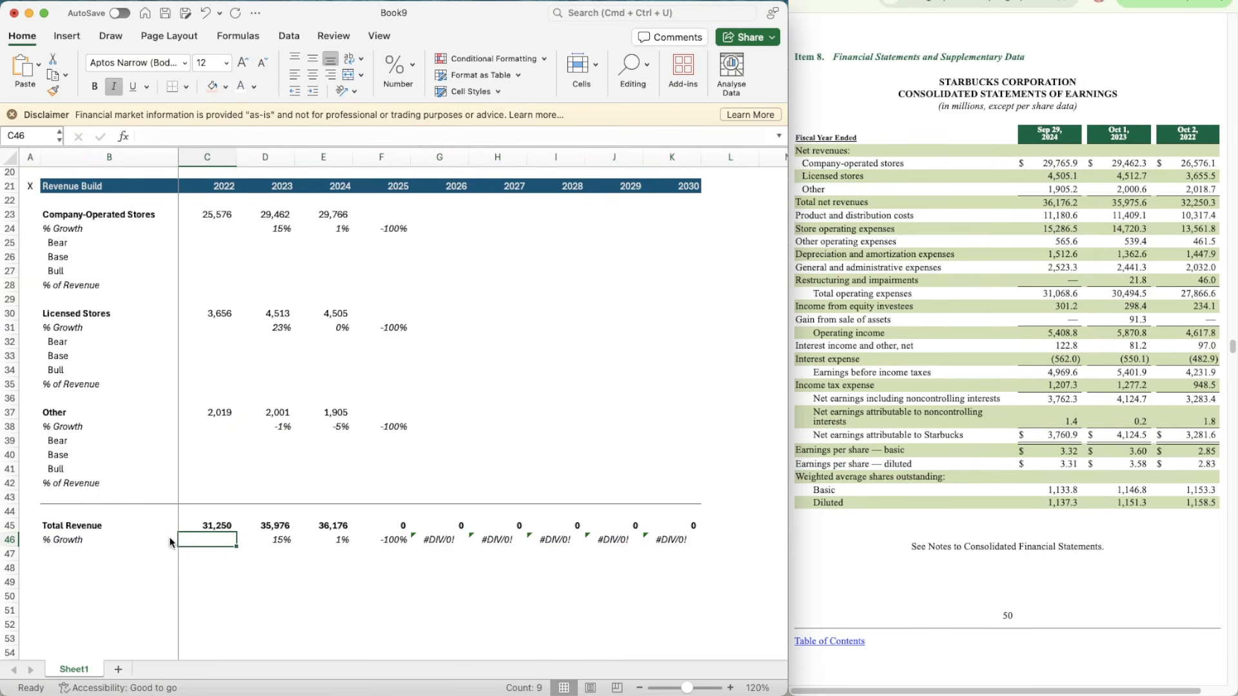
Step: Switch to the browser and locate the Consolidated Statements of Earnings in the Starbucks 10-Q for the quarter ended June 29, 2025
scroll(478, 590, "up", 1)
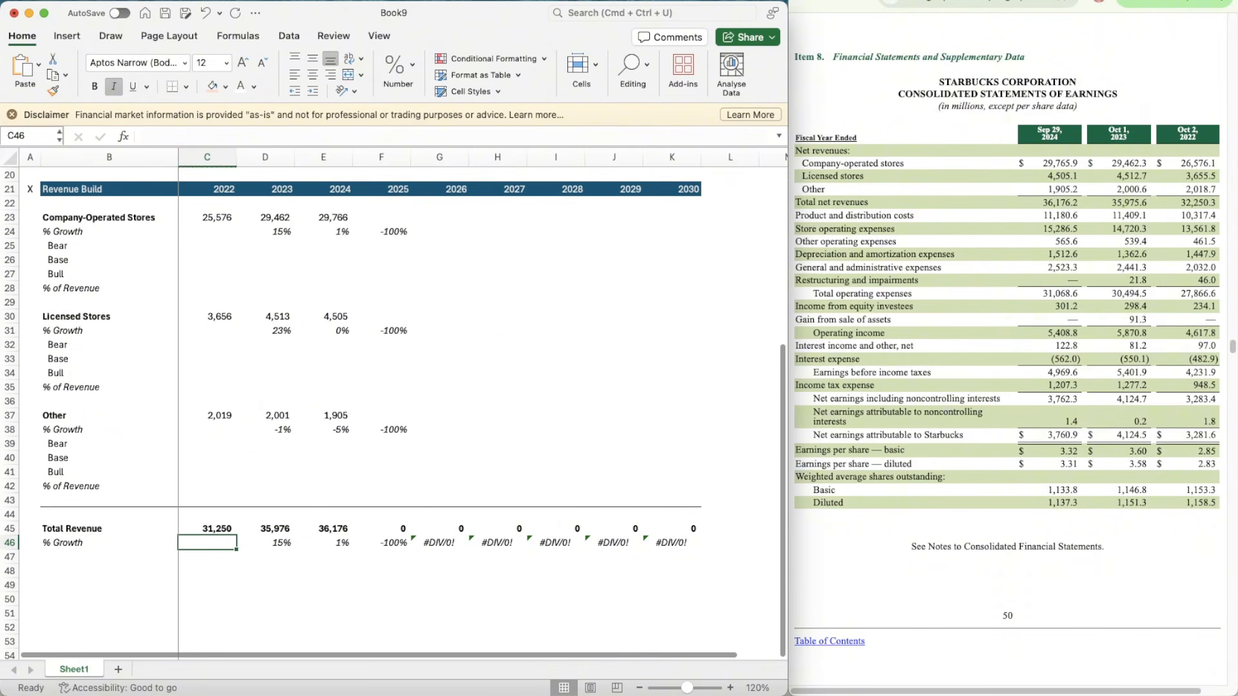
left_click(1032, 1)
scroll(1003, 319, "down", 15)
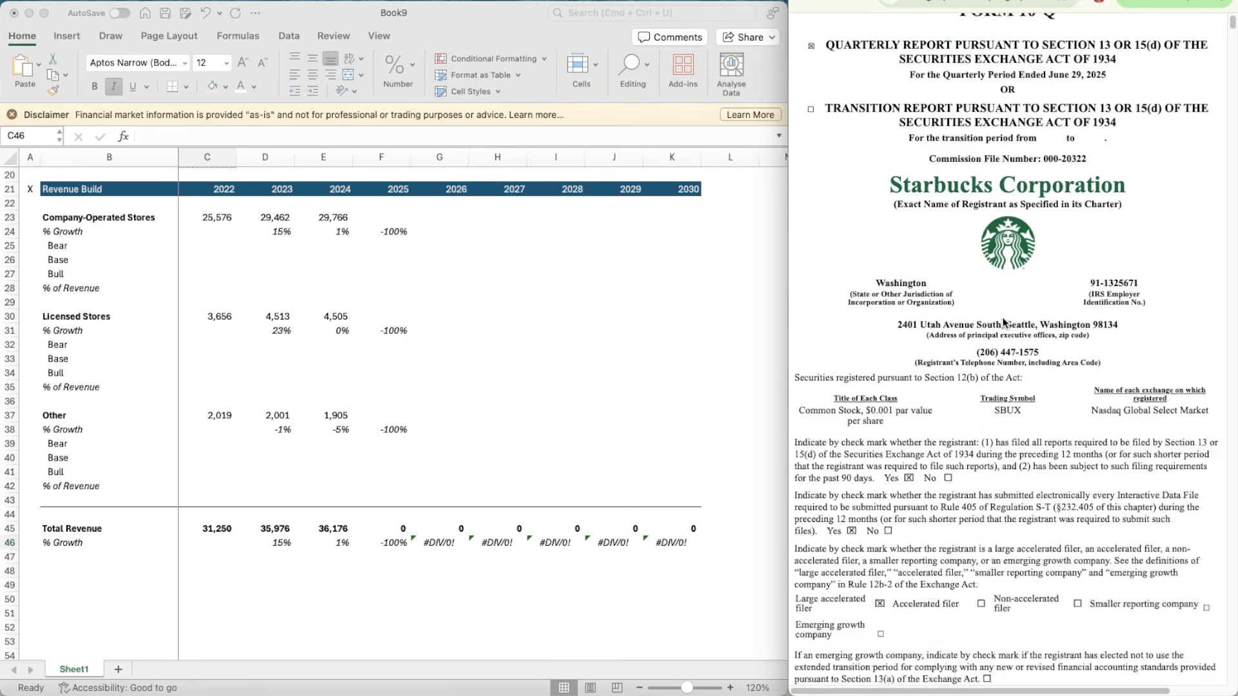
scroll(1003, 317, "down", 3)
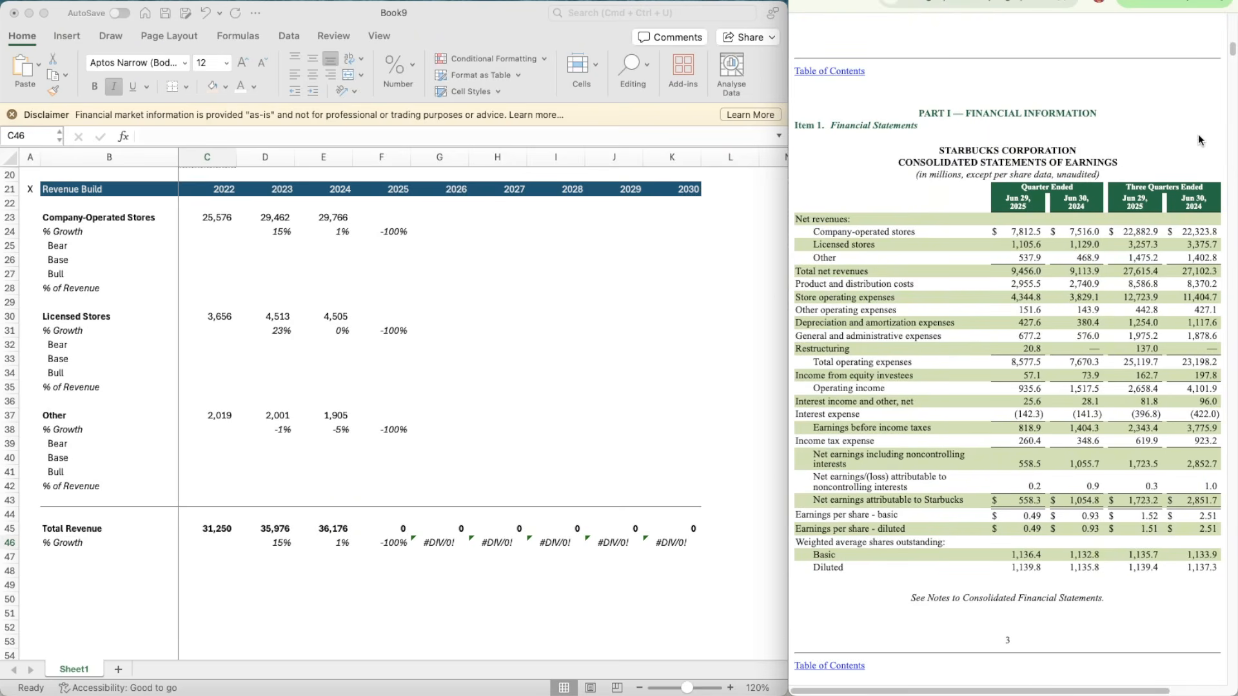
left_click(380, 217)
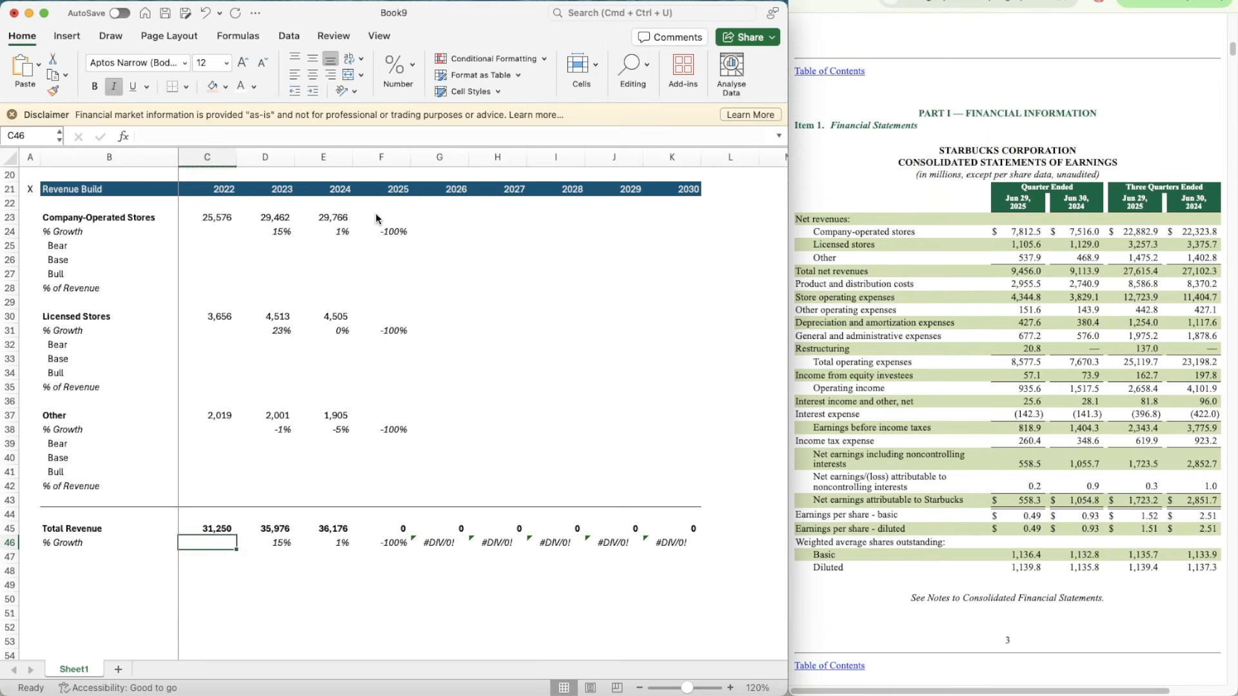
left_click(381, 217)
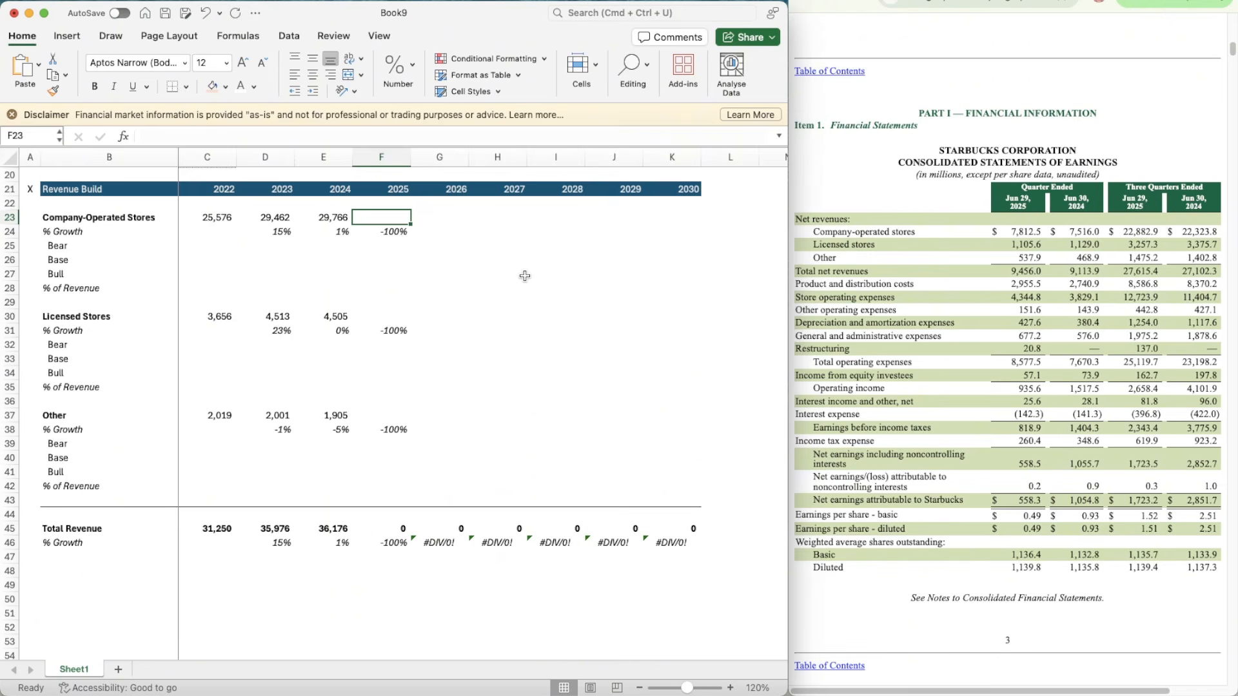
key("super+Tab")
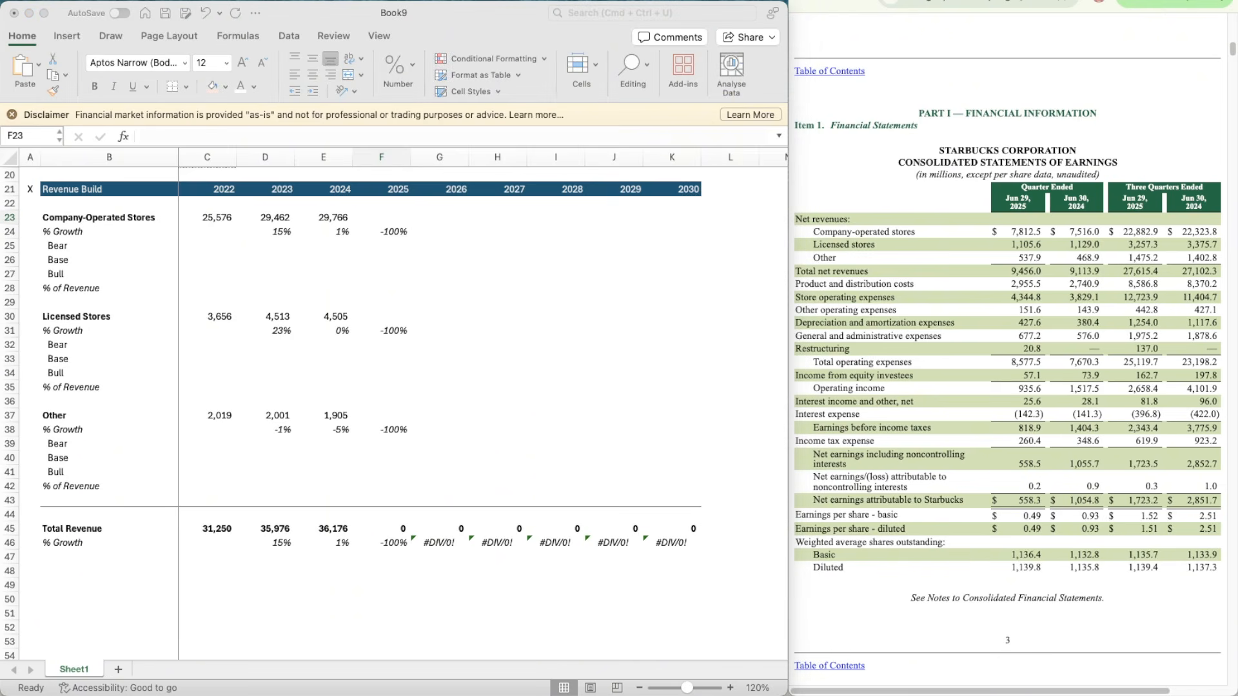
left_click(405, 218)
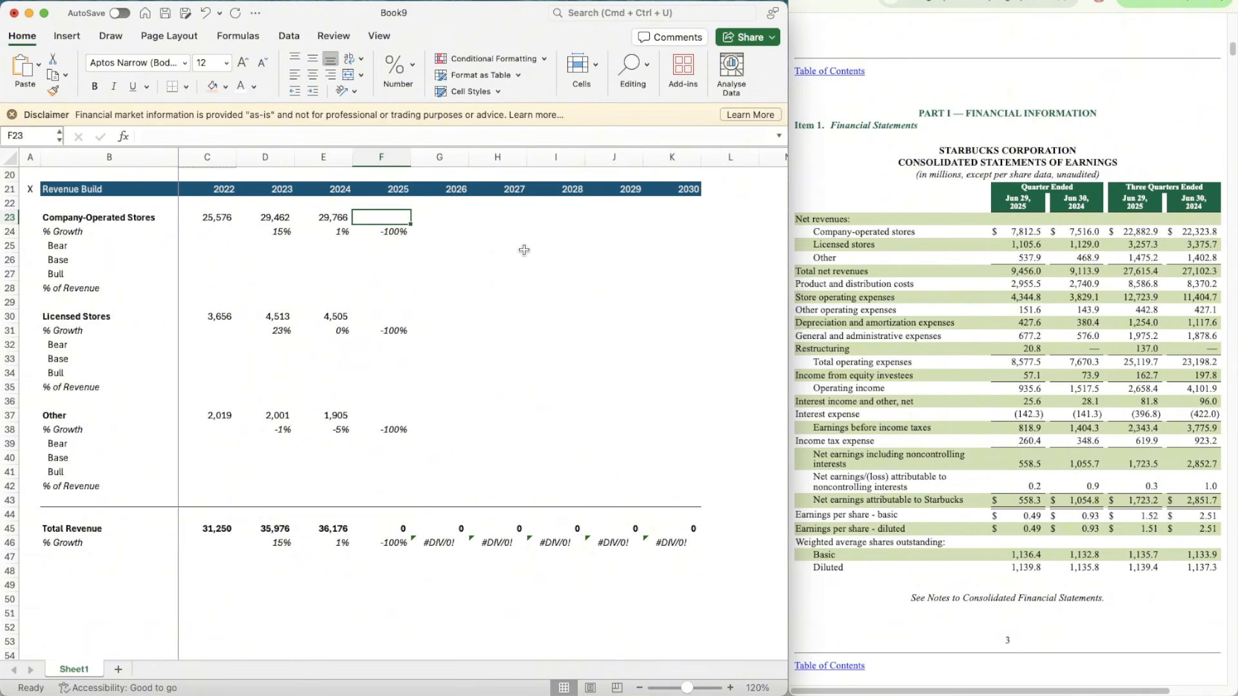
key("Down")
key("Down")
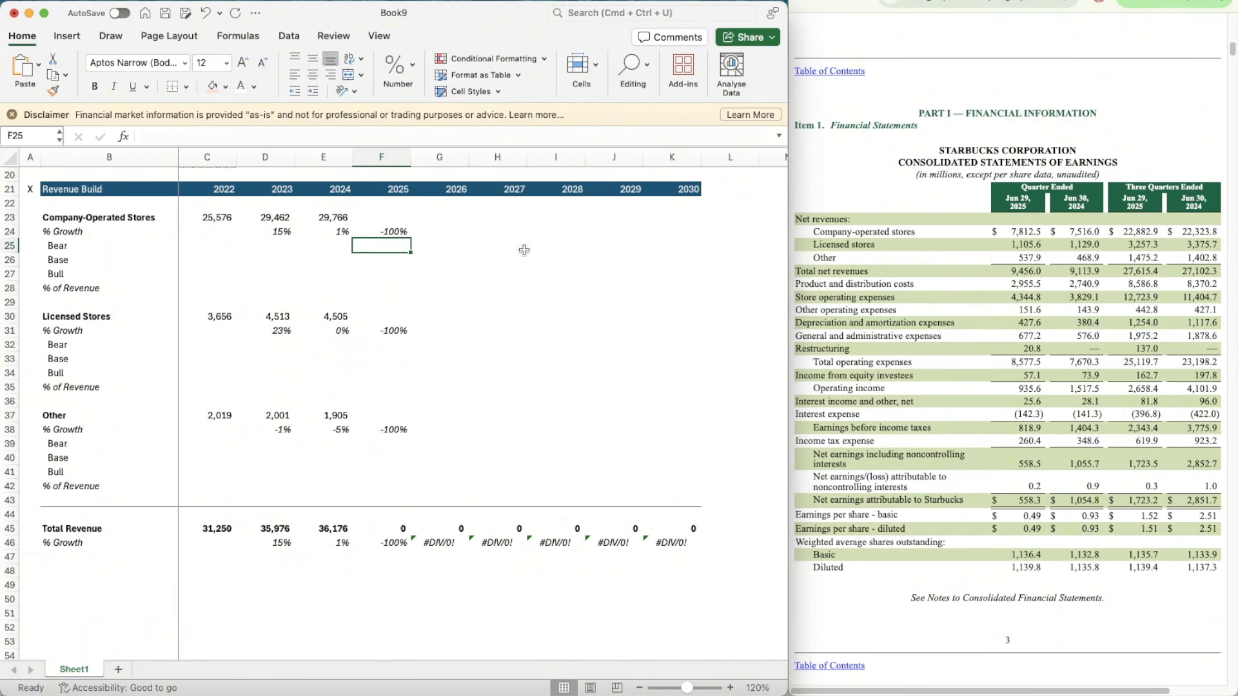
key("Down")
key("Up")
Step: In H23, divide 2024 company-operated revenue by its three-quarter figure with =E23/22323.8 and show three decimals
key("Right")
key("Up")
key("Right")
key("Up")
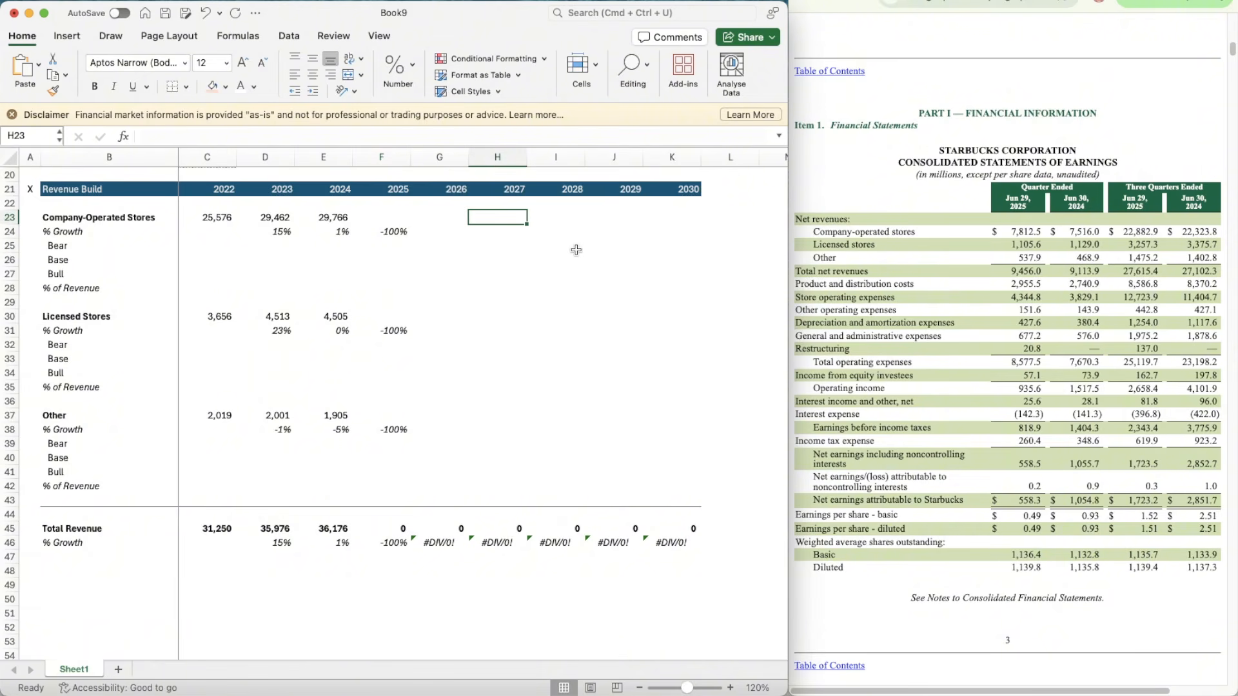
type("=")
key("Left")
key("Left")
key("Left")
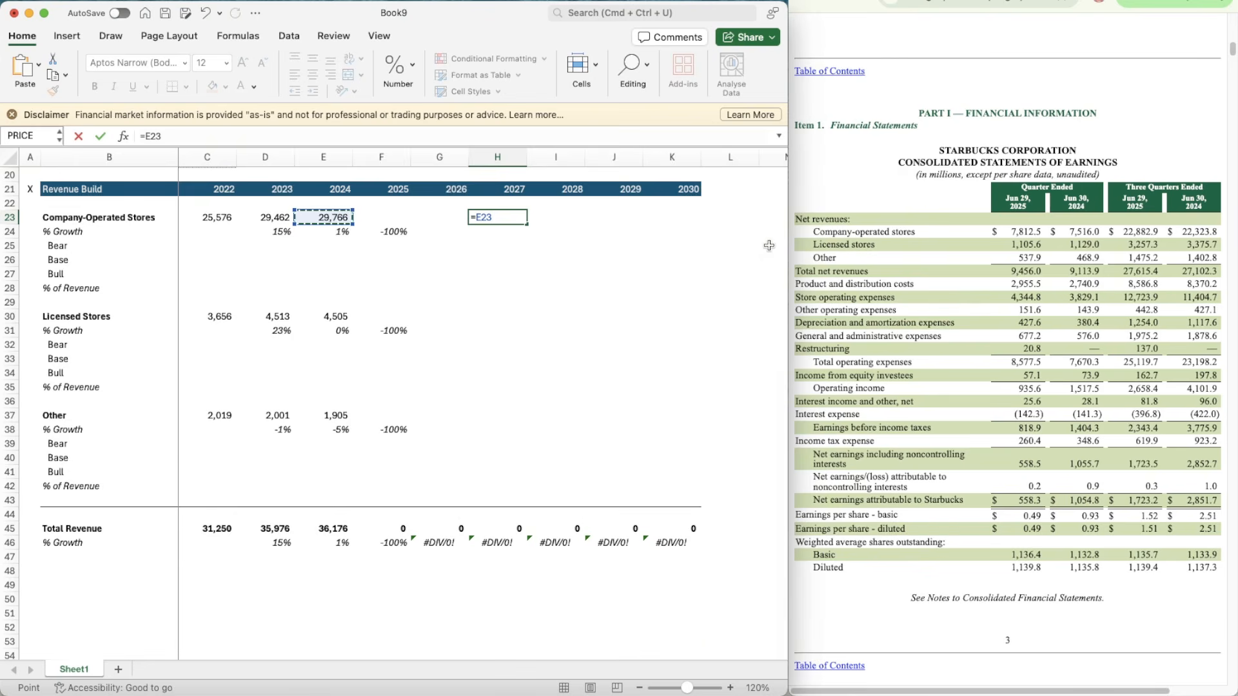
type("/22323")
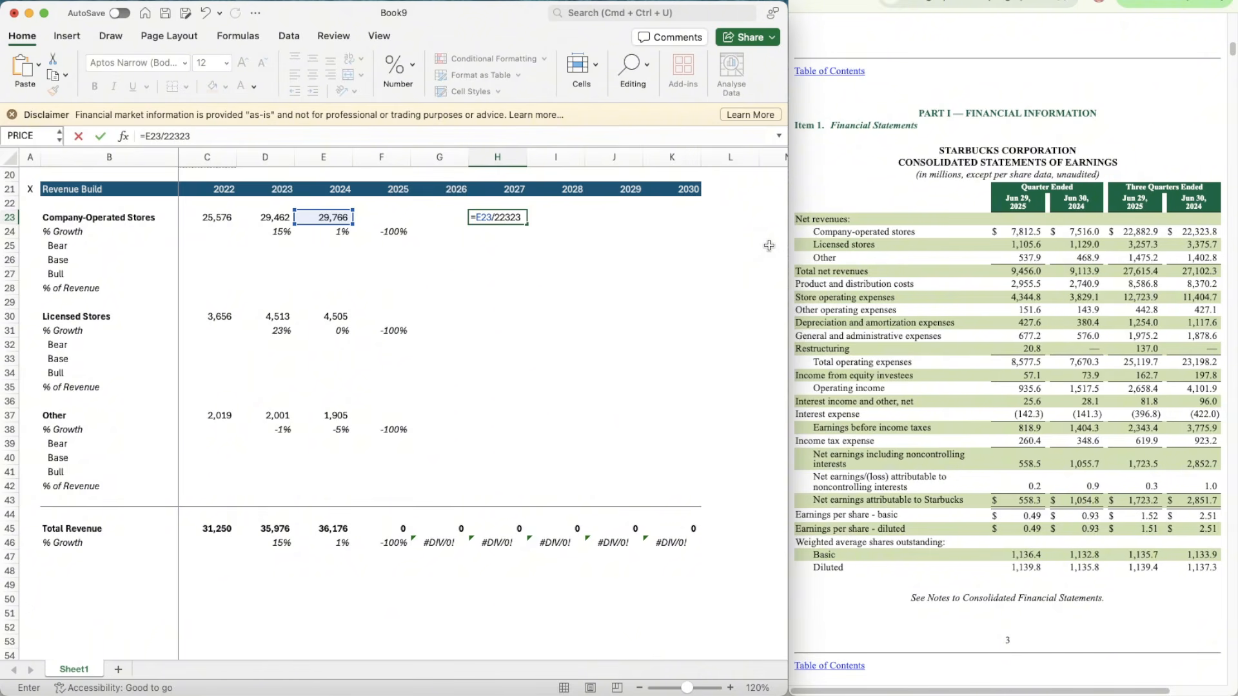
type(".8")
key("ctrl+Return")
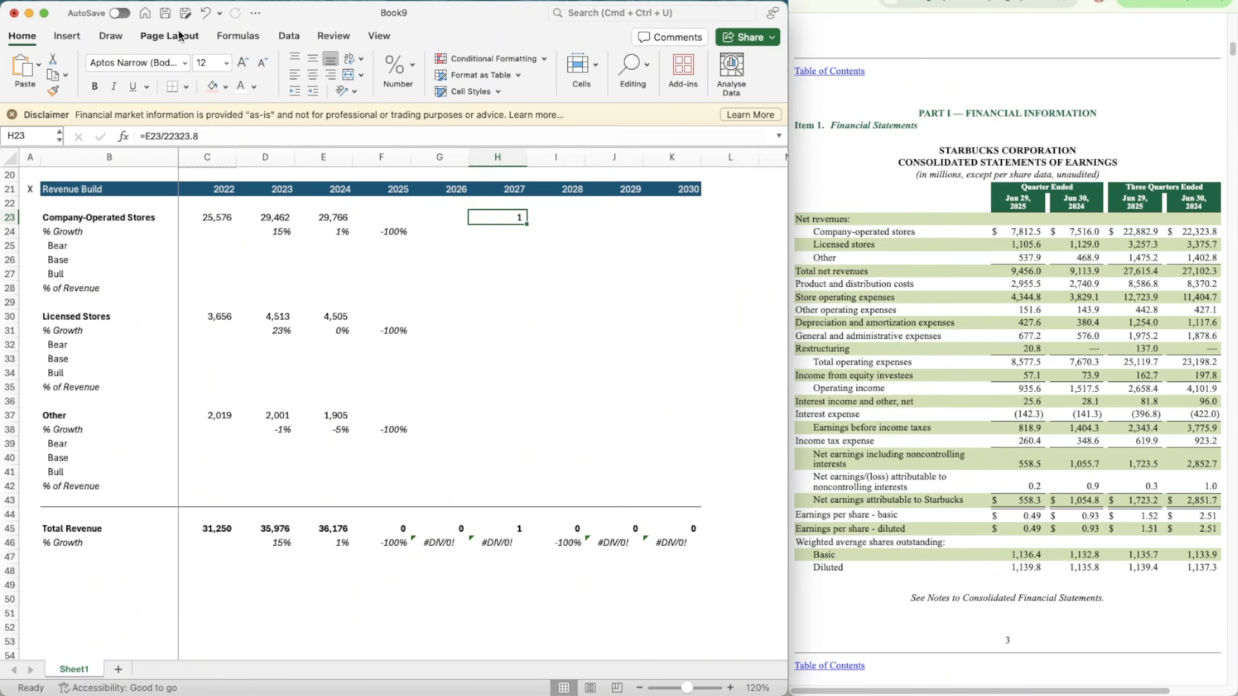
left_click(411, 79)
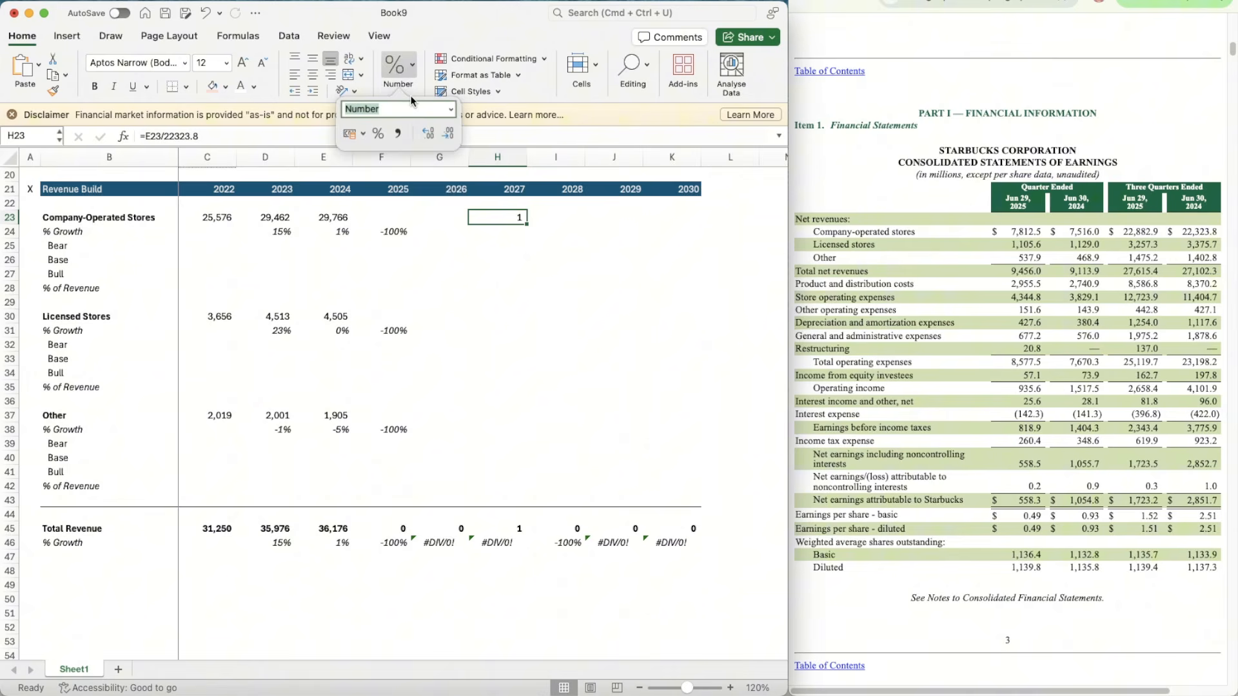
left_click(428, 132)
left_click(427, 133)
left_click(427, 133)
Step: Estimate 2025 Company-Operated Stores revenue in F23 with the formula =22882.9*1.333333
left_click(359, 235)
left_click(382, 220)
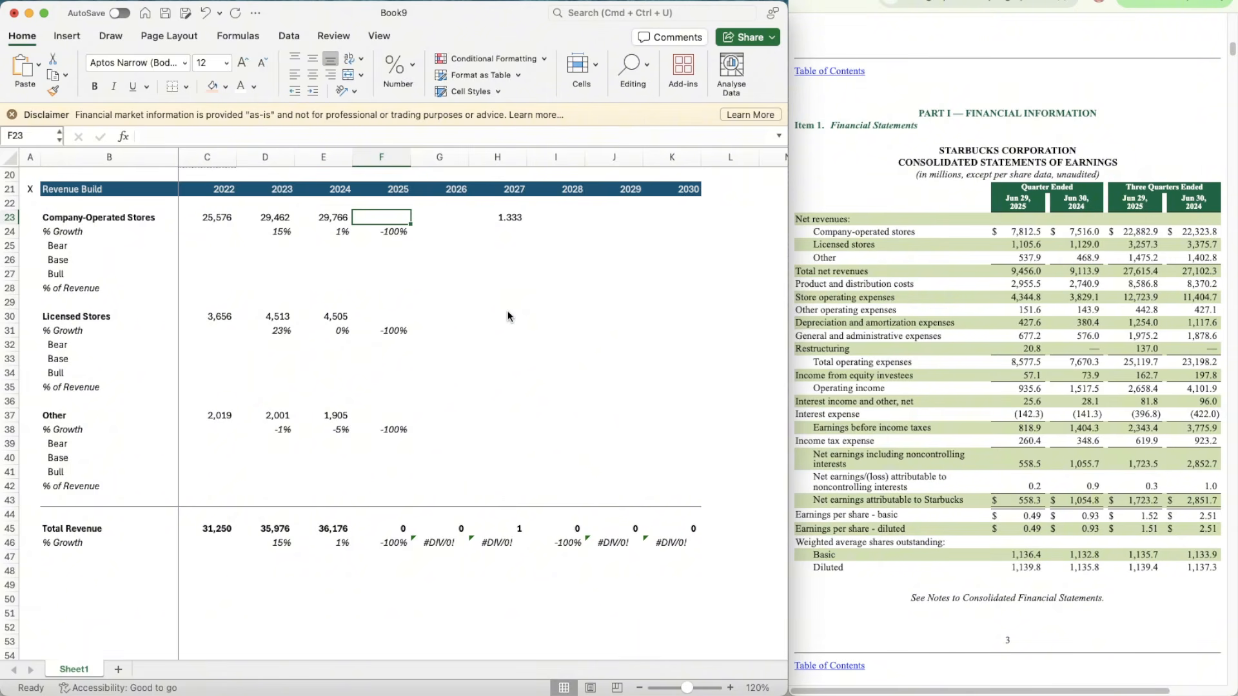
type("=22")
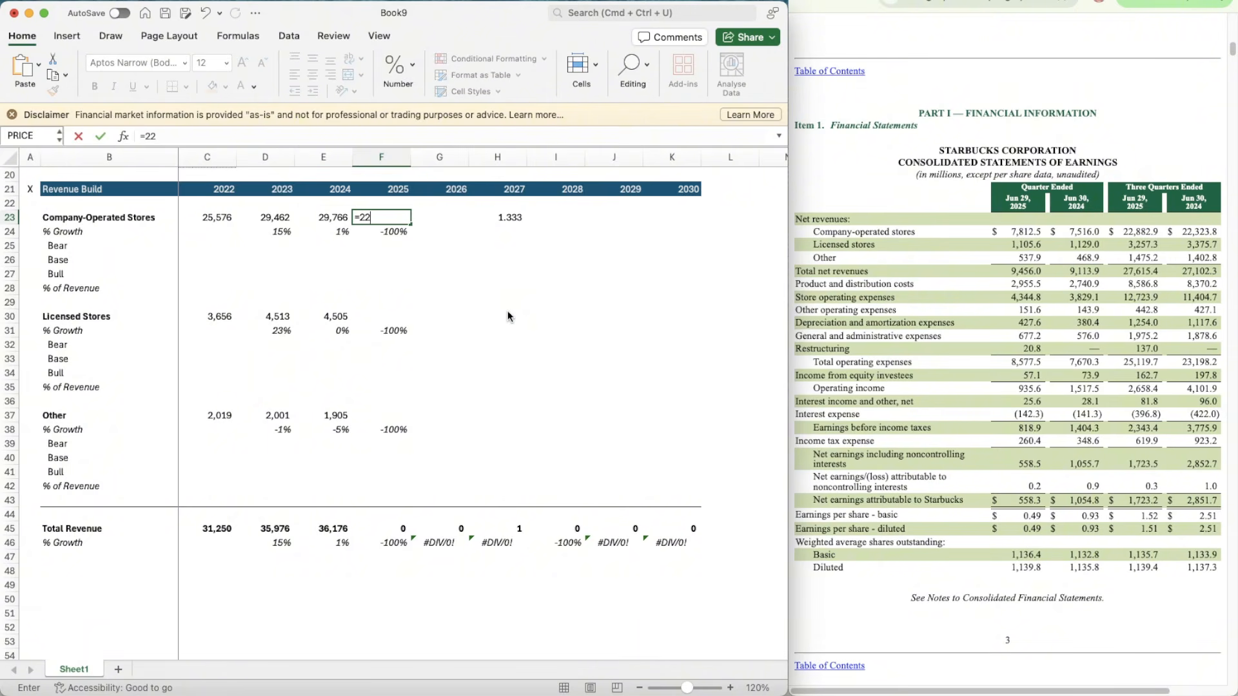
type("882.9*1.333333")
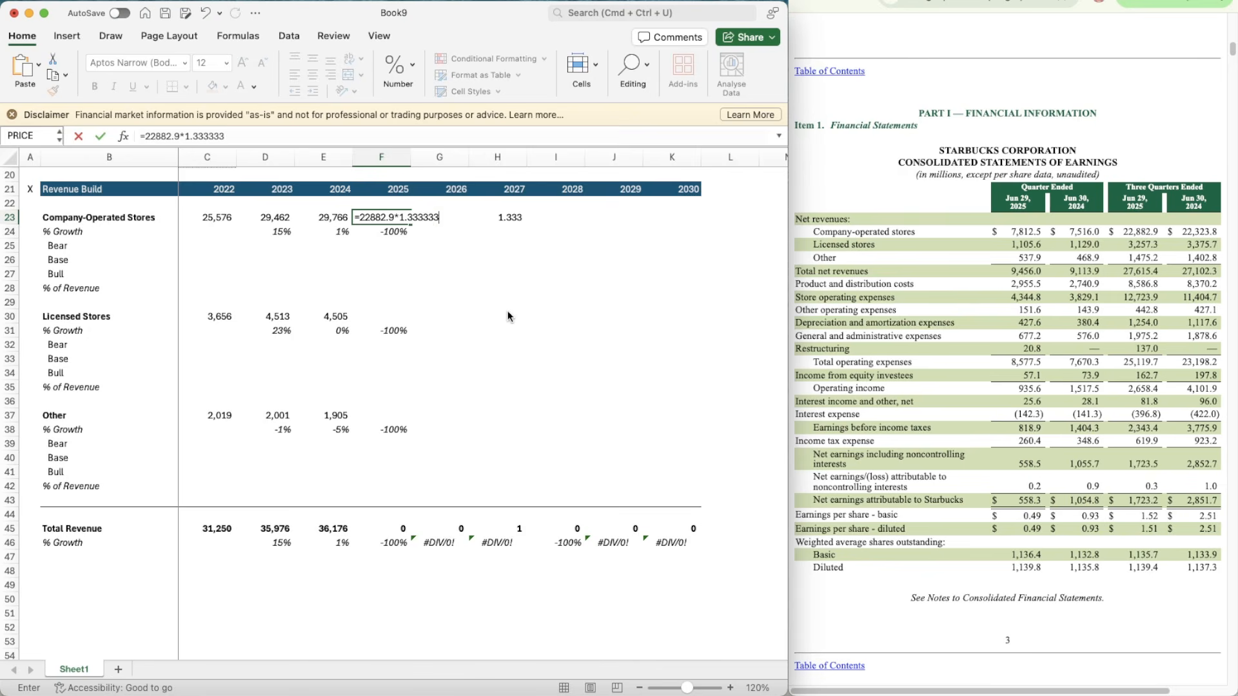
key("Return")
Step: Delete the scratch ratio from H23
key("Up")
key("Right")
Step: Examine the Company-Operated Stores growth rates for 2023 to 2025 in row 24
key("Right")
key("Right")
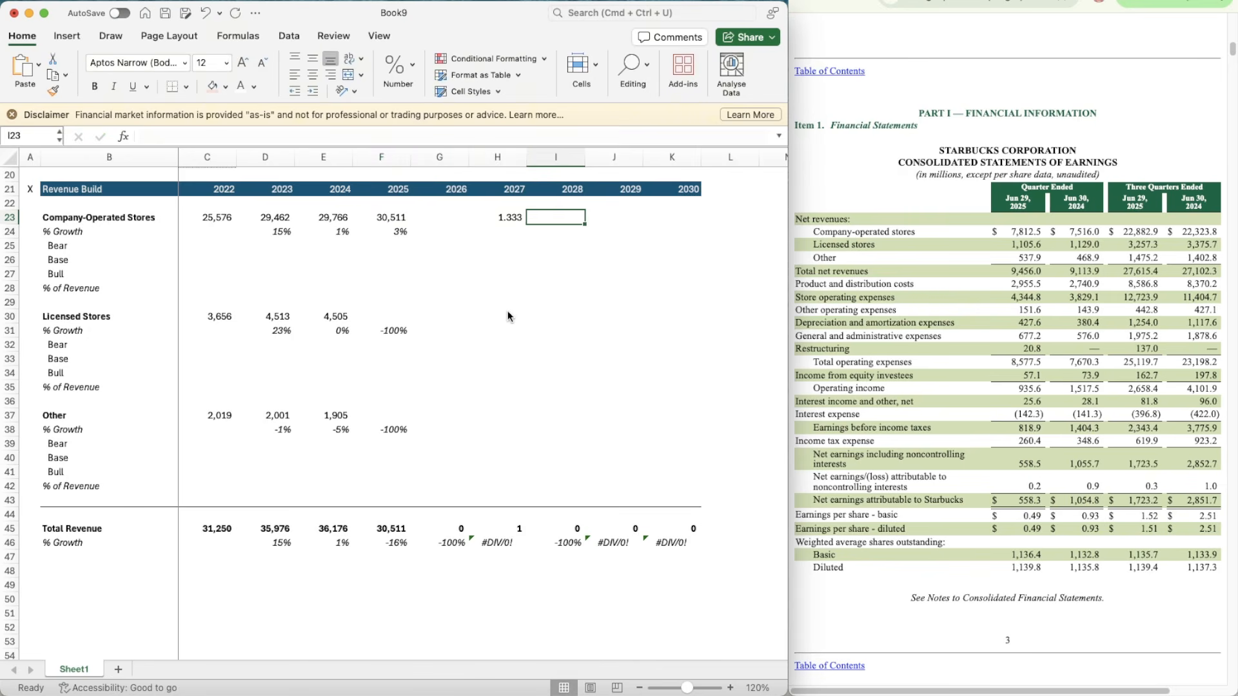
key("Left")
key("Delete")
key("Down")
key("Left")
key("Left")
key("Left")
key("Right")
key("Down")
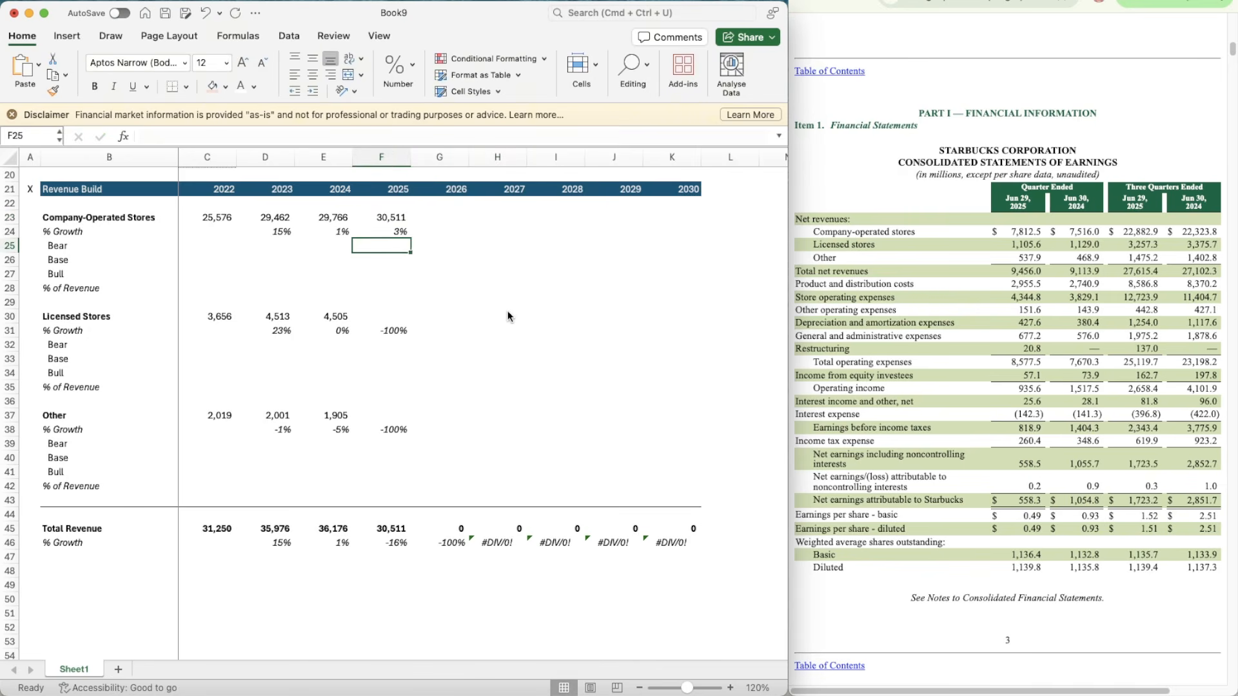
key("Up")
key("Up")
key("Down")
key("Left")
key("Left")
key("Right")
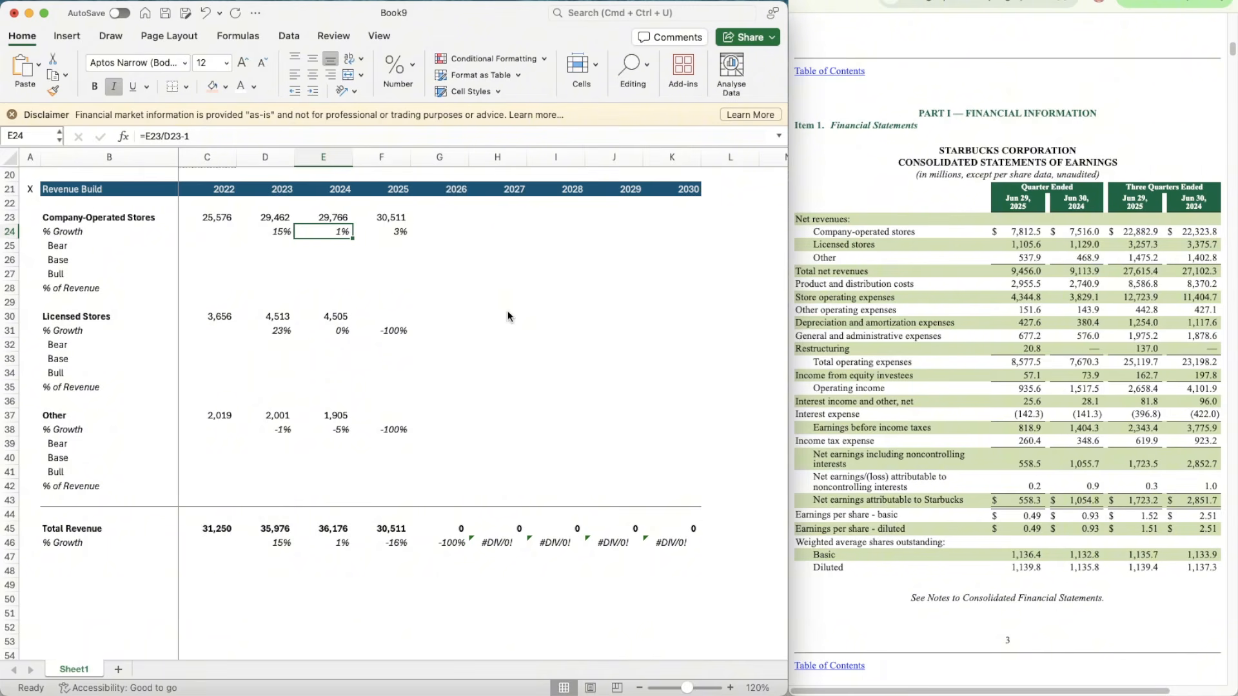
key("Right")
key("Left")
key("Left")
key("Left")
key("Right")
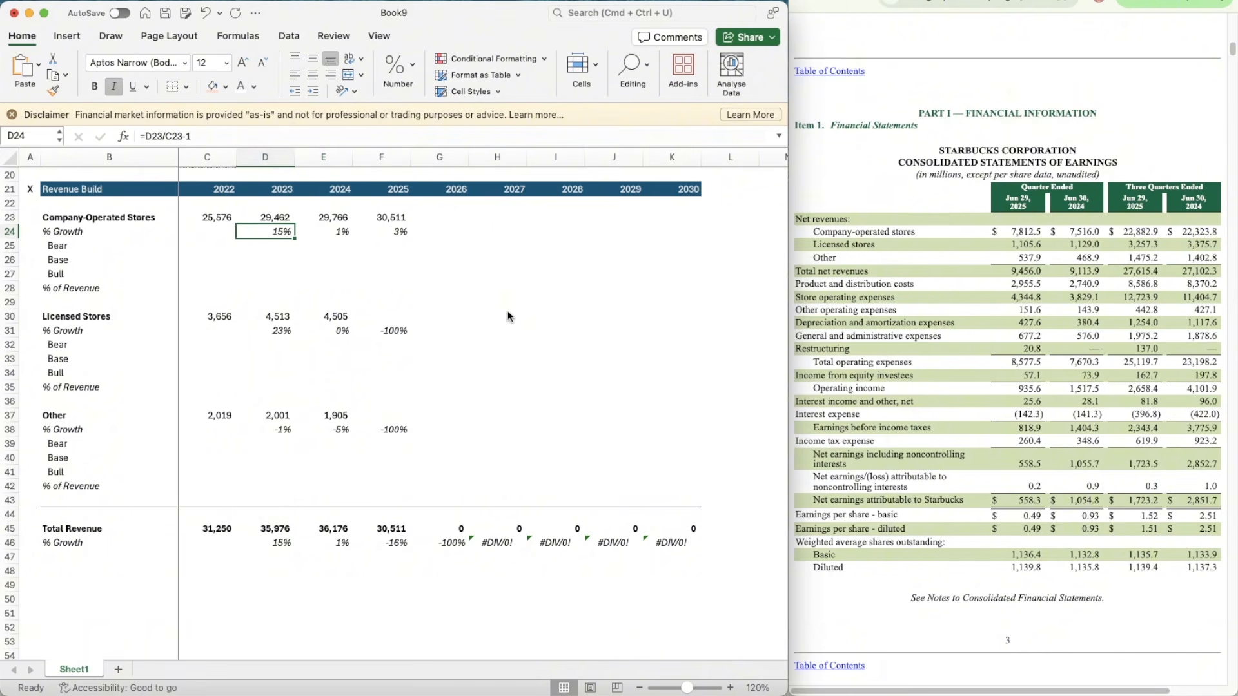
key("Right")
key("Right")
key("Left")
key("Down")
key("Down")
key("Down")
key("Down")
key("Down")
key("Right")
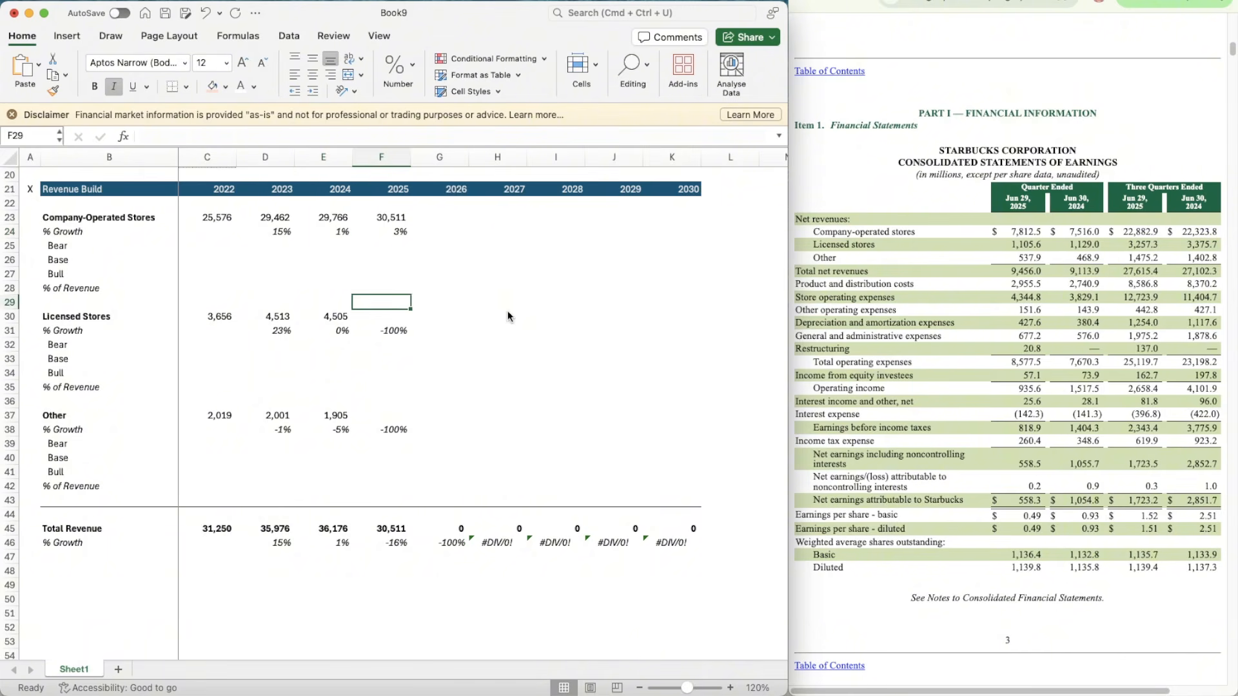
key("Down")
key("Down")
key("Up")
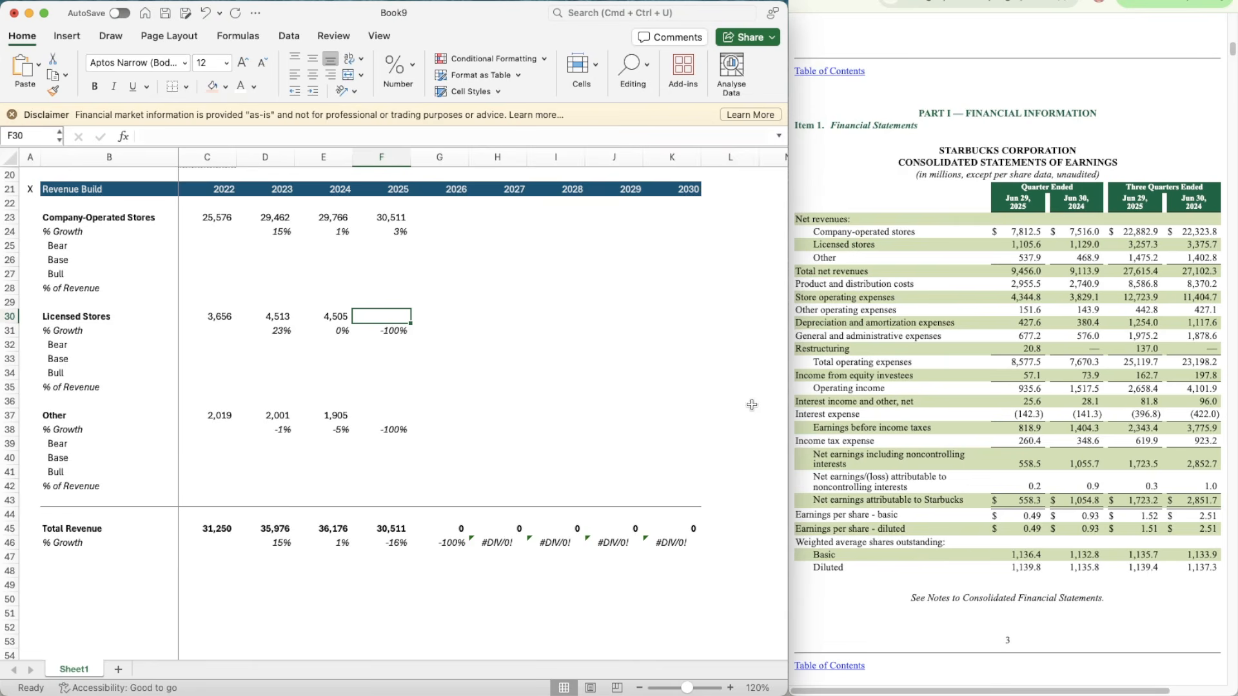
scroll(688, 420, "down", 2)
scroll(688, 419, "up", 1)
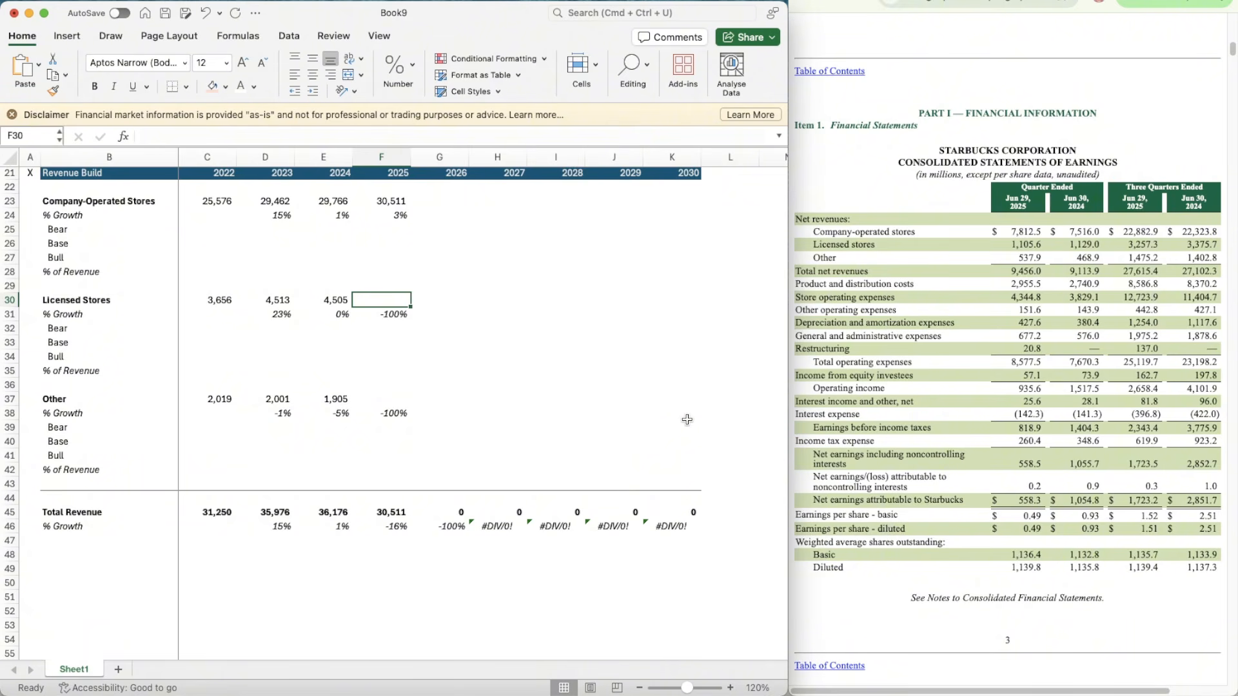
Step: In I30, divide 2024 Licensed Stores revenue by its three-quarter figure with the formula =E30/3375
key("Right")
key("Down")
key("Down")
key("Up")
key("Up")
key("Right")
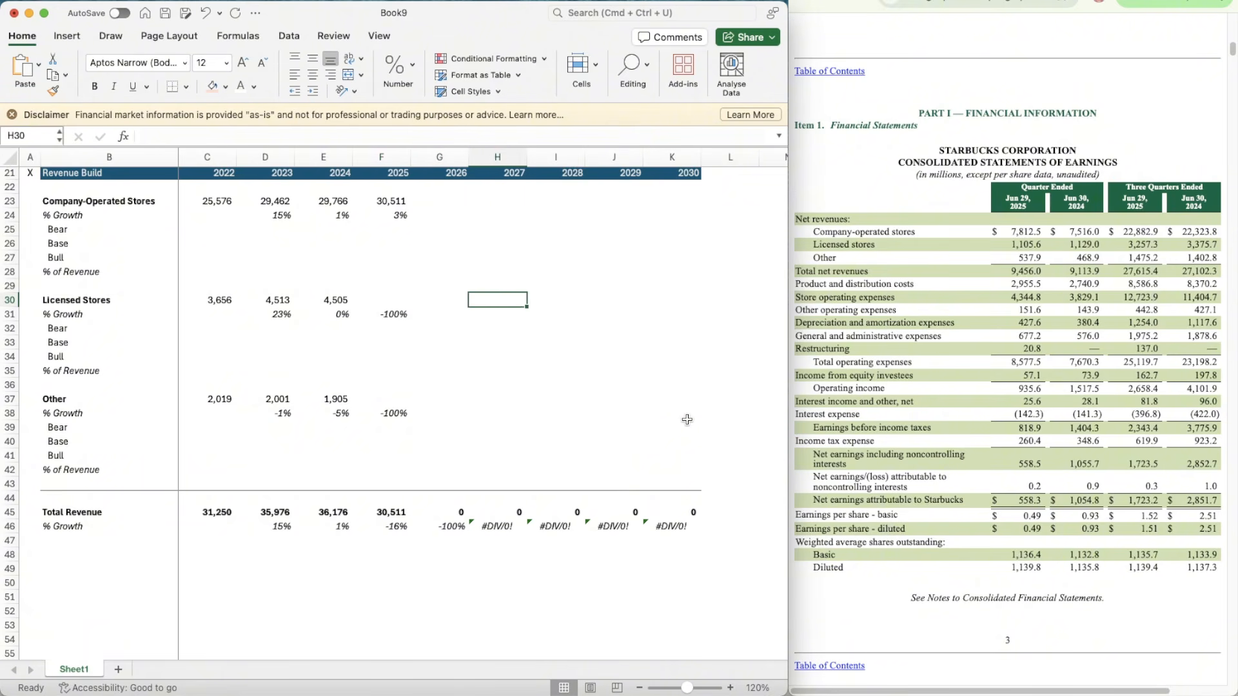
key("Right")
type("=")
key("Left")
key("Left")
key("Left")
key("Left")
key("Left")
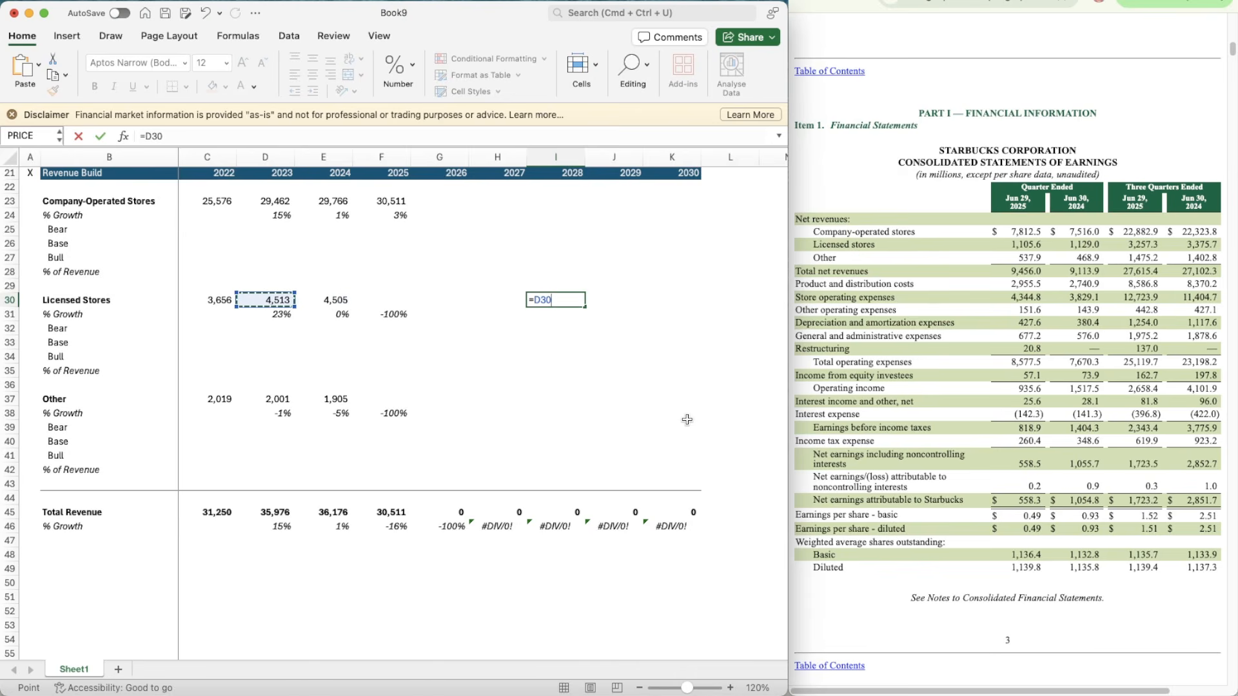
key("Right")
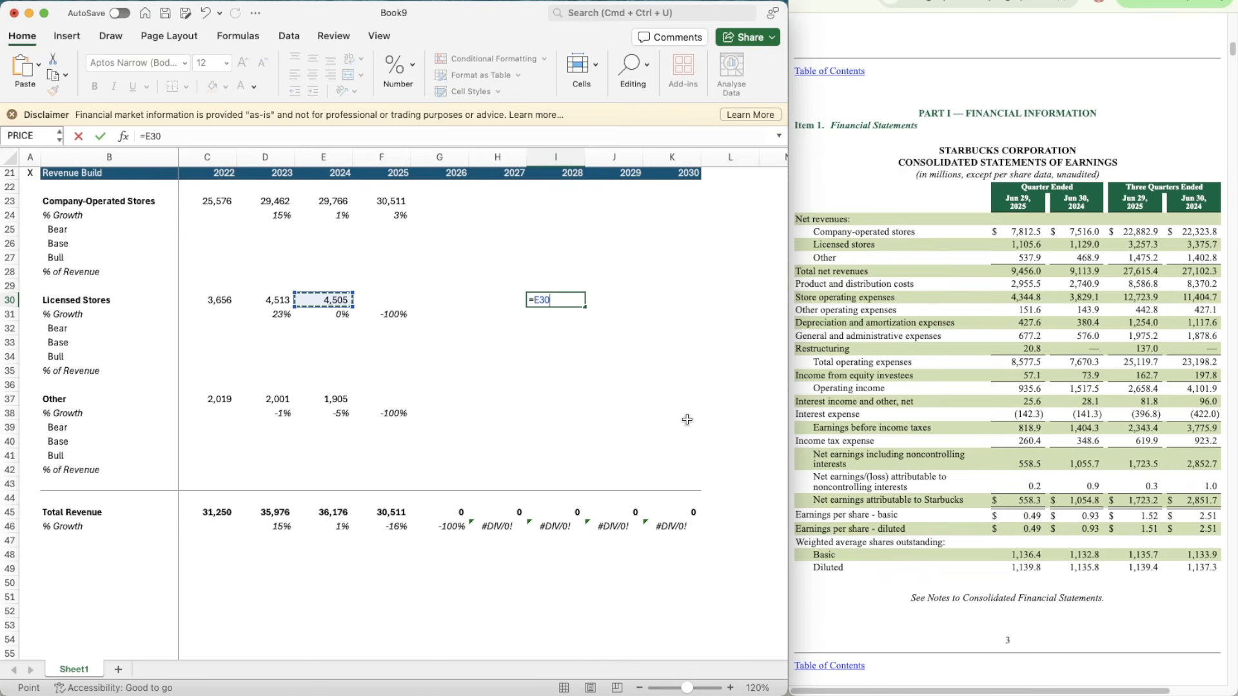
type("/3375")
key("Return")
Step: Estimate 2025 Licensed Stores revenue in F30 with the formula =3257.3*1.33333
key("Up")
key("Left")
key("Left")
key("Left")
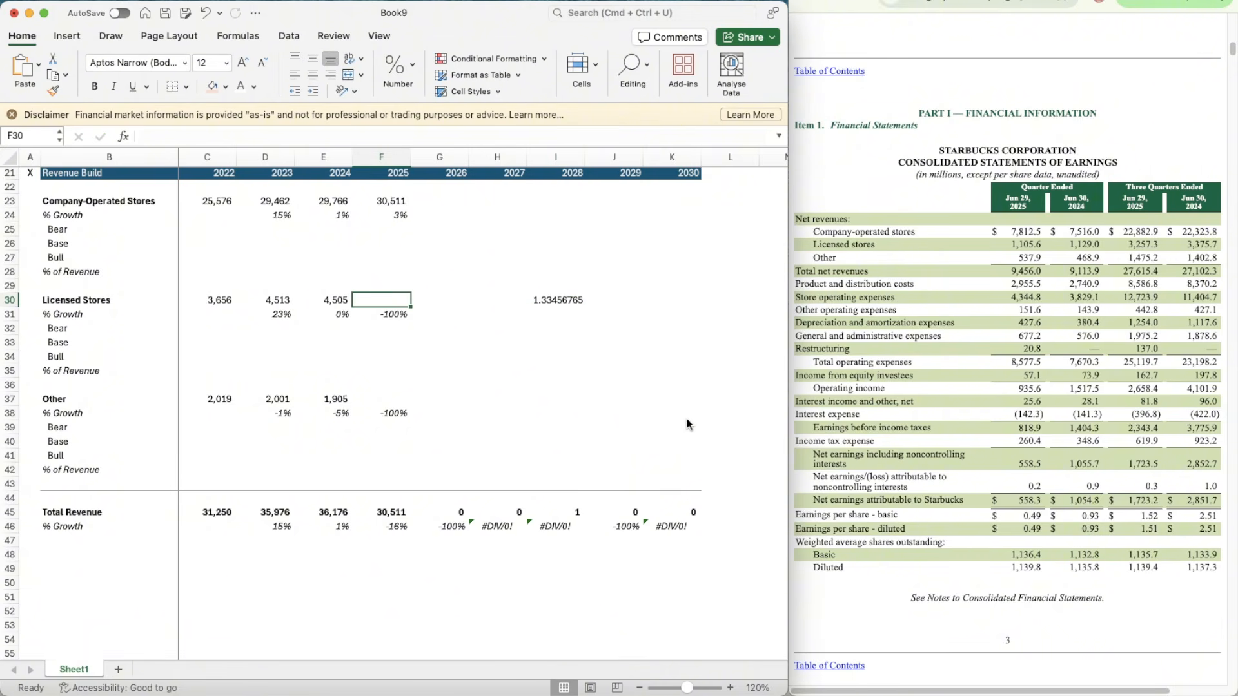
type("=")
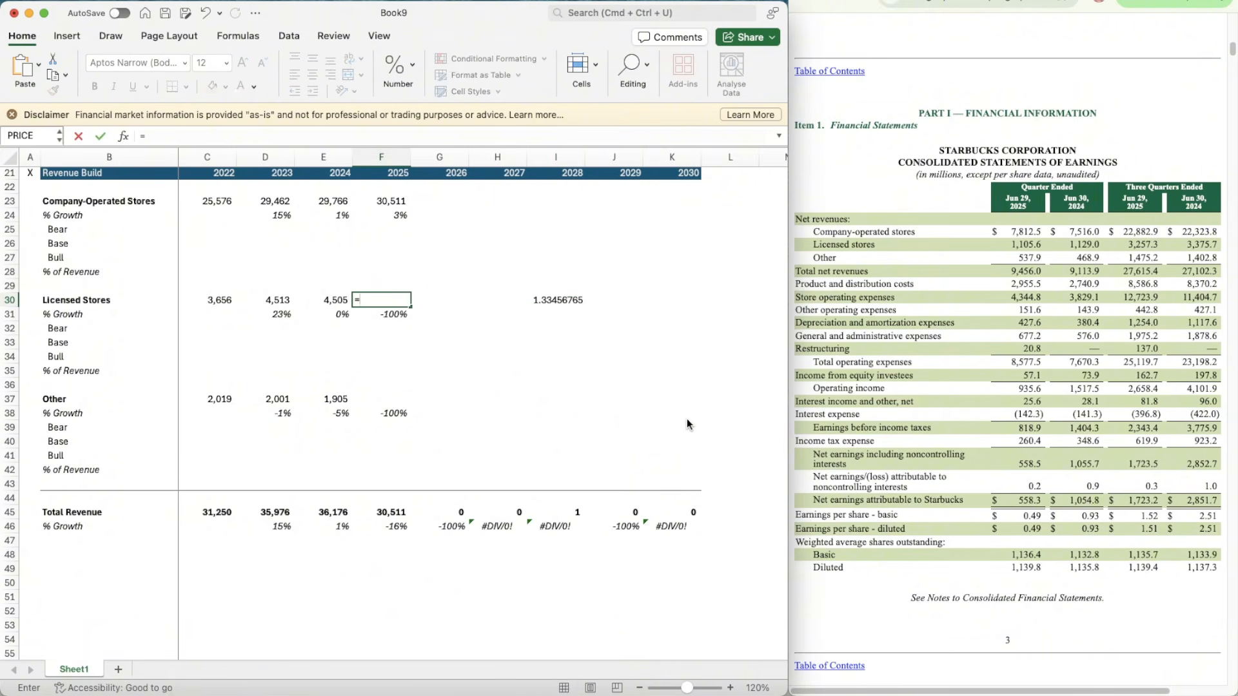
type("3257.3*1.33333")
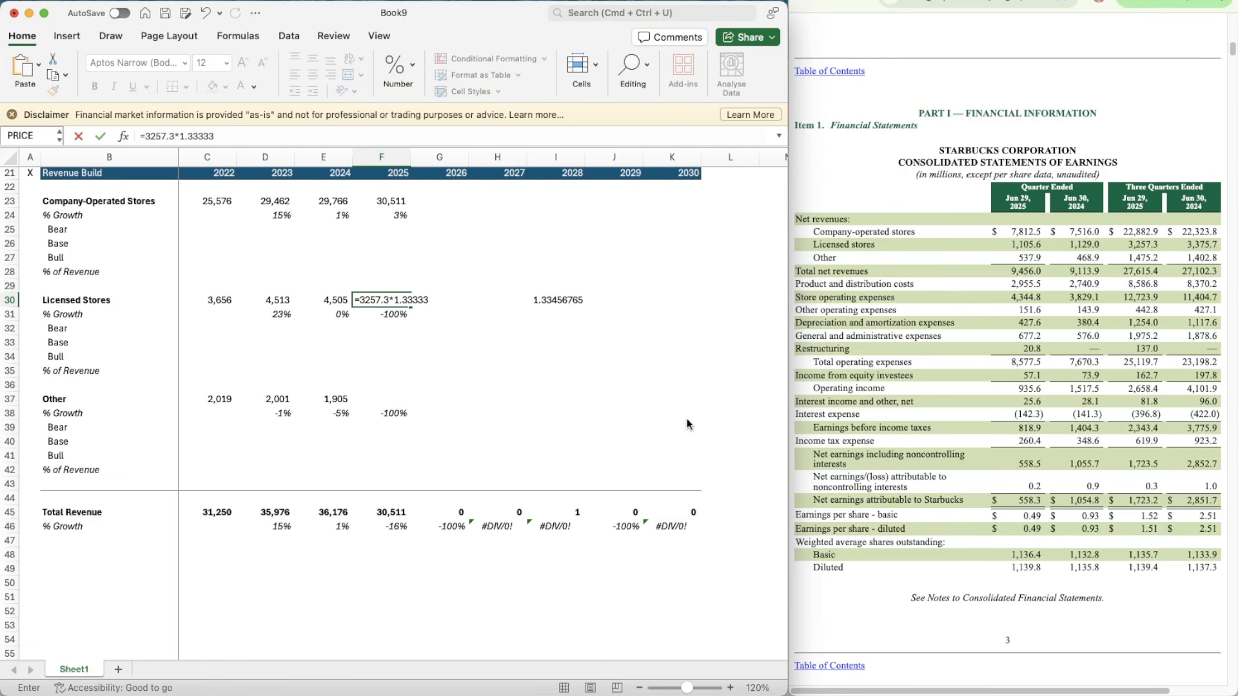
key("Return")
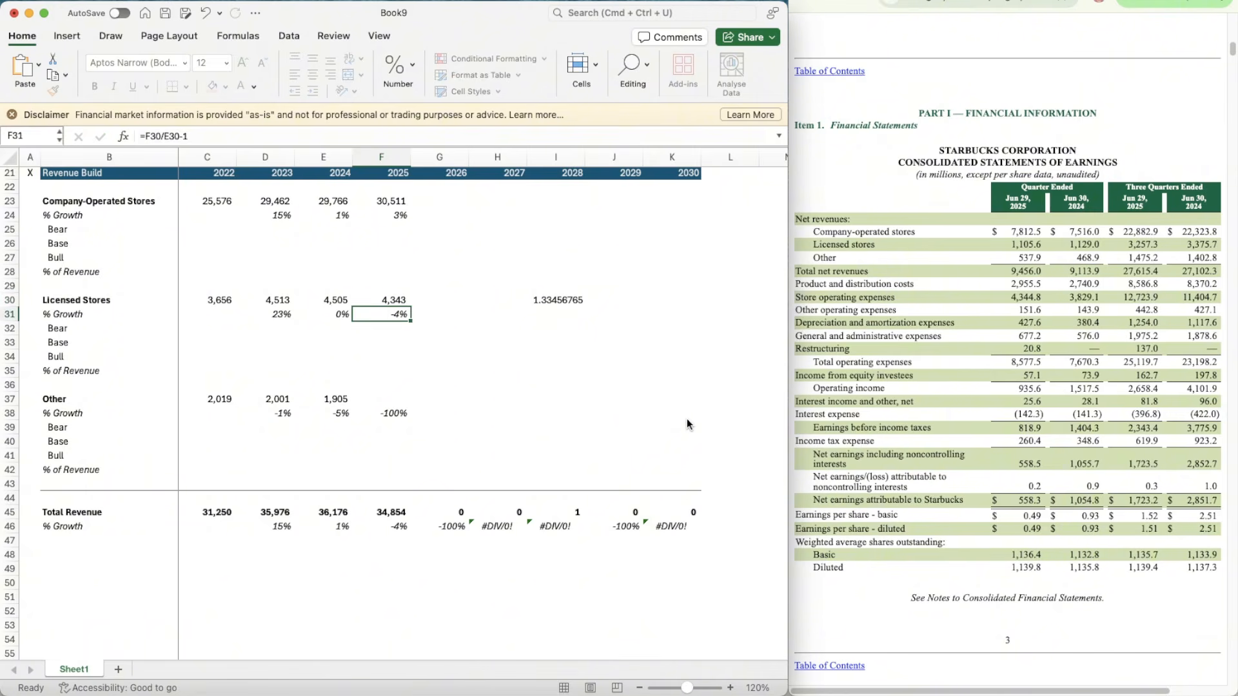
Step: Delete the scratch ratio from I30 beside the Licensed Stores revenues
key("Up")
key("Left")
key("super+shift+c")
key("Escape")
key("Right")
key("Right")
key("Right")
key("Right")
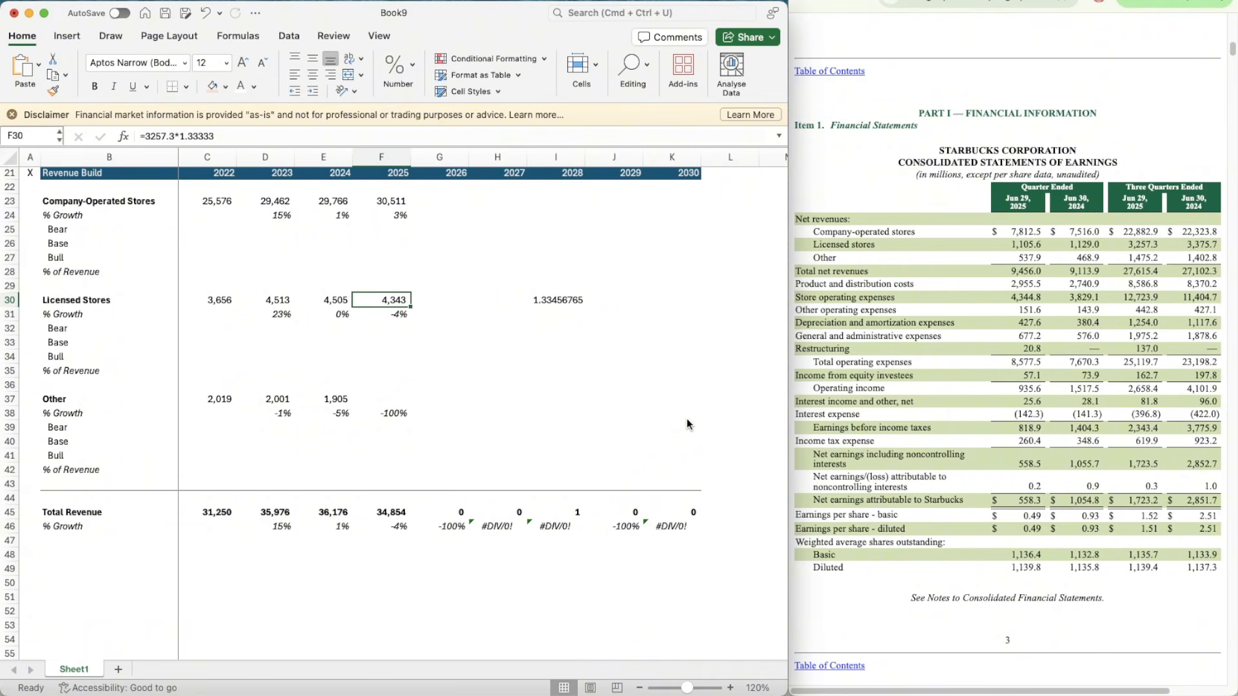
key("Delete")
key("Down")
key("Down")
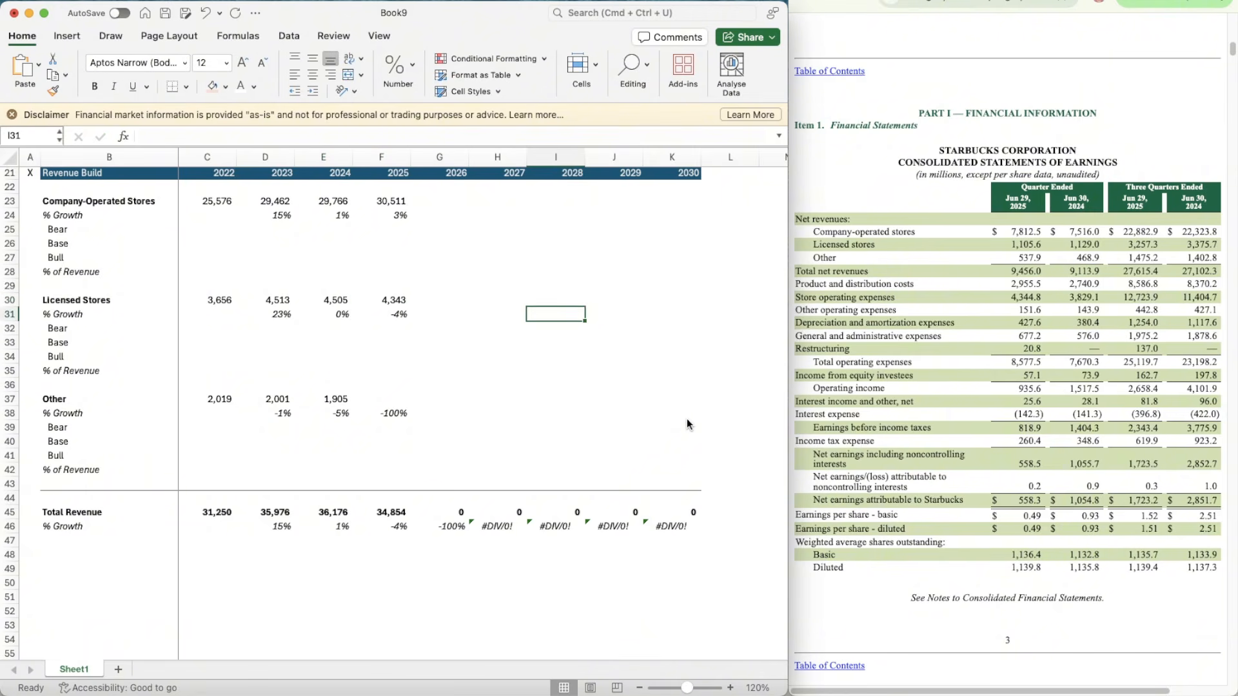
Step: In H37, divide 2024 Other revenue by its three-quarter figure with the formula =E37/1402.8
key("Left")
key("Left")
key("Left")
key("Down")
key("Down")
key("Down")
key("Down")
key("Down")
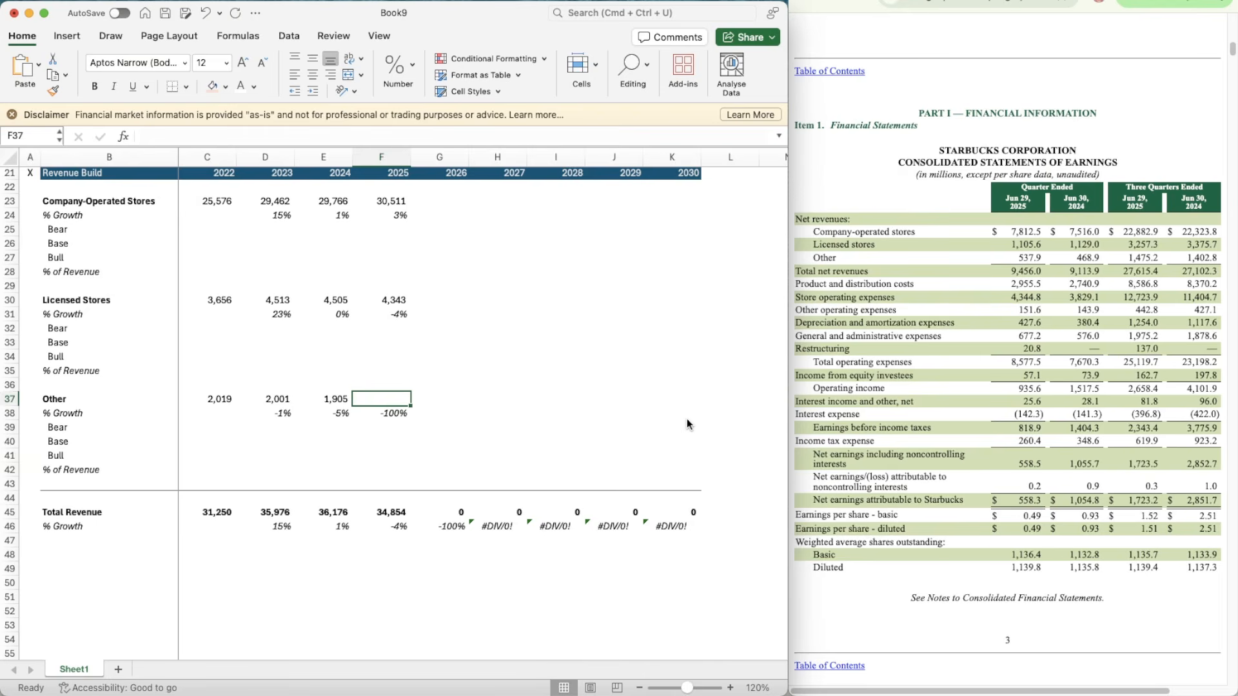
key("Right")
key("Right")
key("Left")
key("Right")
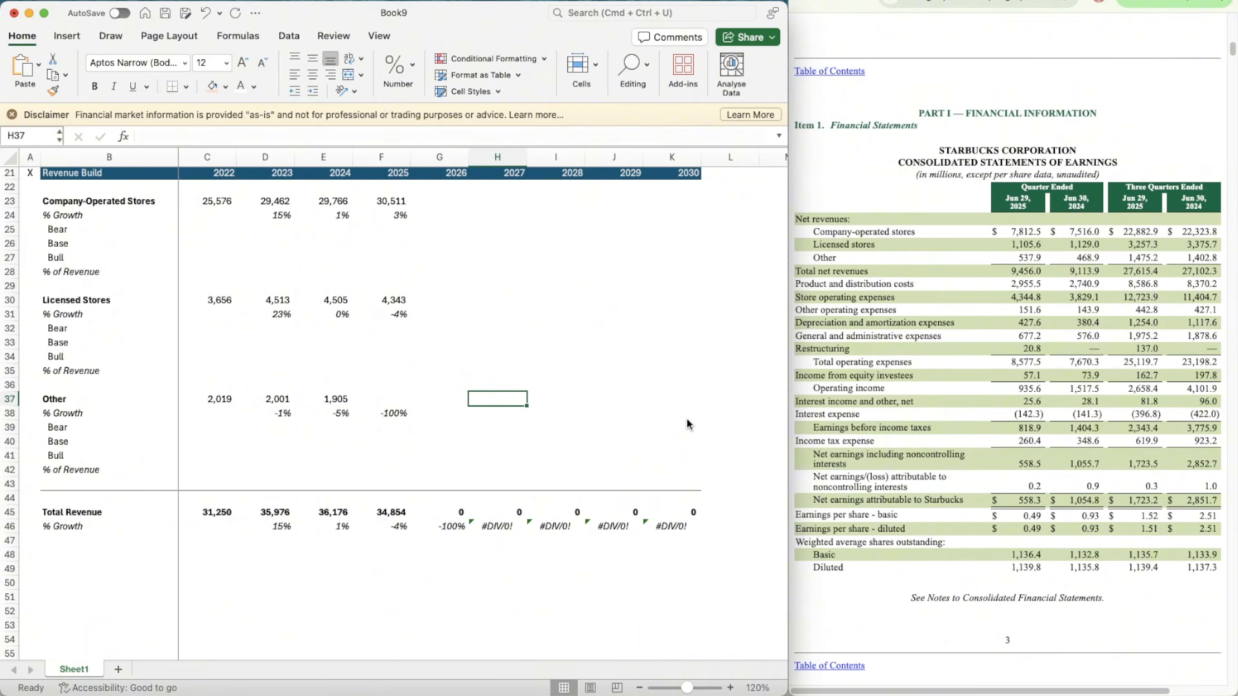
type("=")
key("Left")
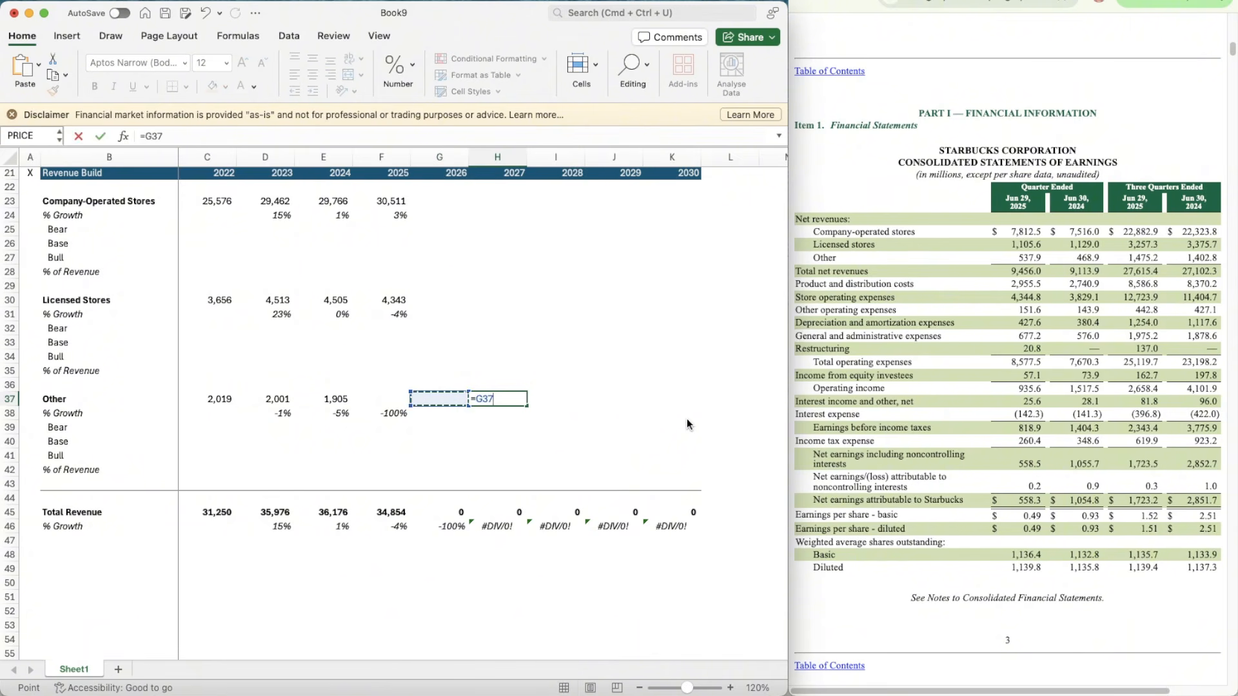
key("Left")
key("Left")
Step: Estimate 2025 Other revenue in F37 by multiplying the three-quarter figure 1475.2 by the ratio calculated in H37
key("Left")
key("Right")
type("/")
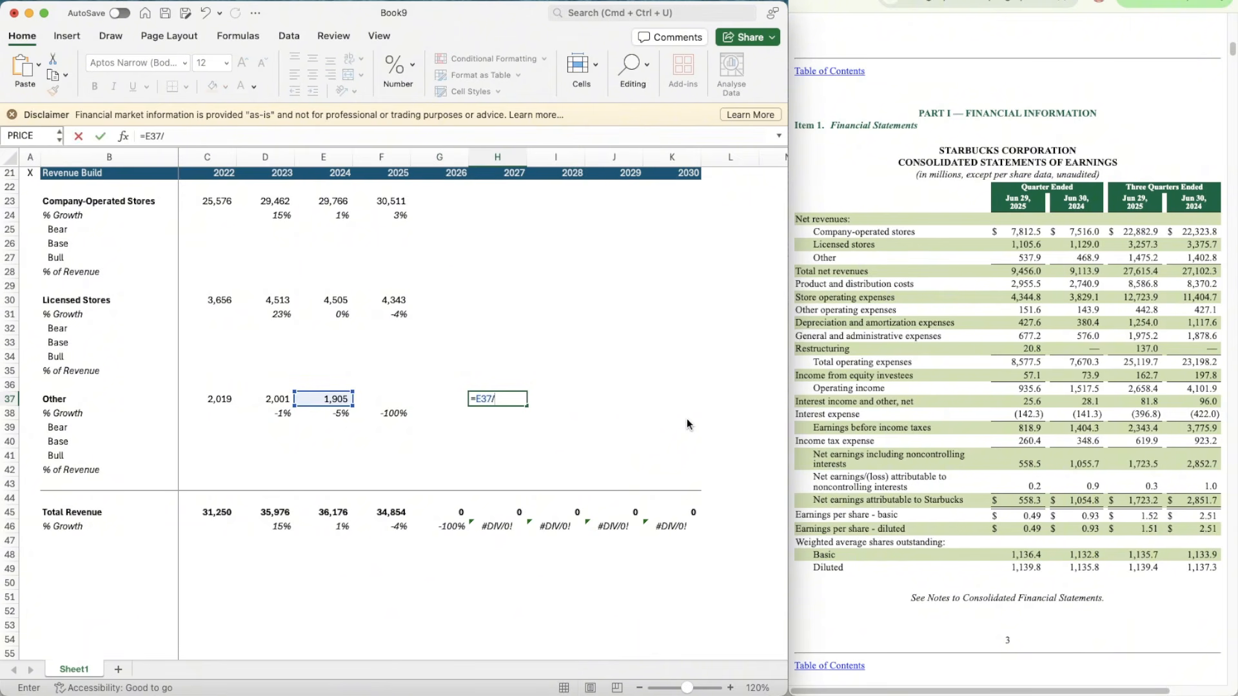
type("1402.8")
key("Return")
key("Up")
key("Left")
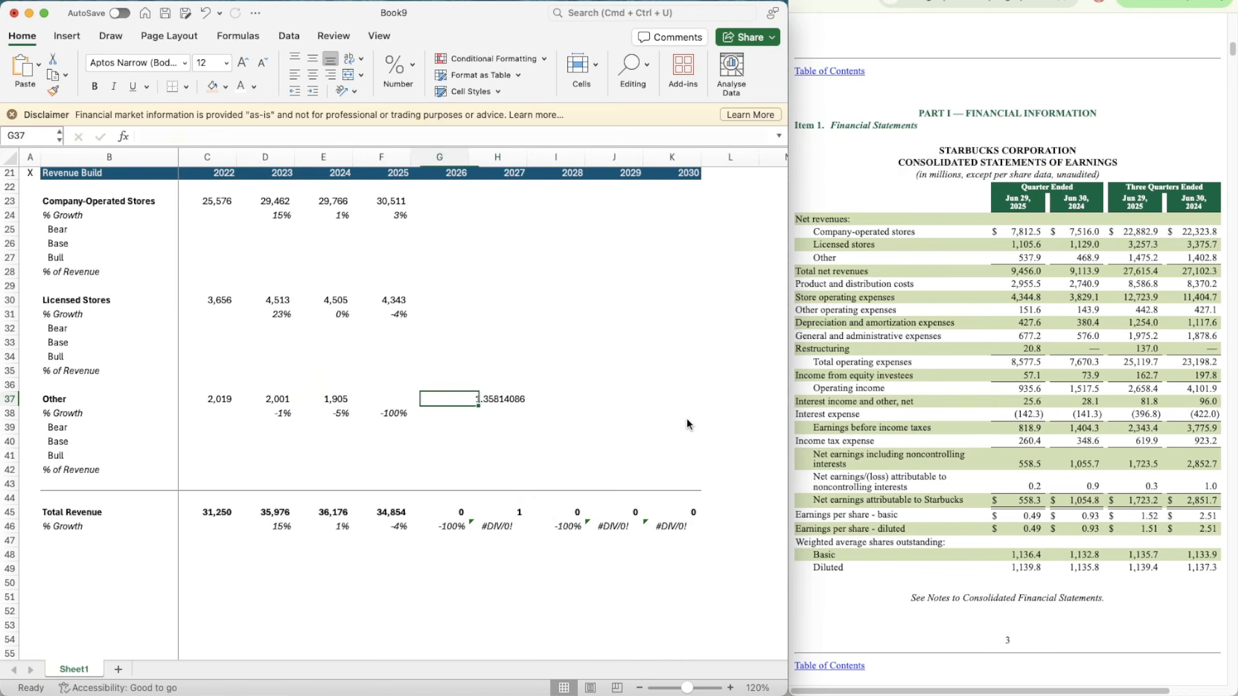
key("Left")
type("=")
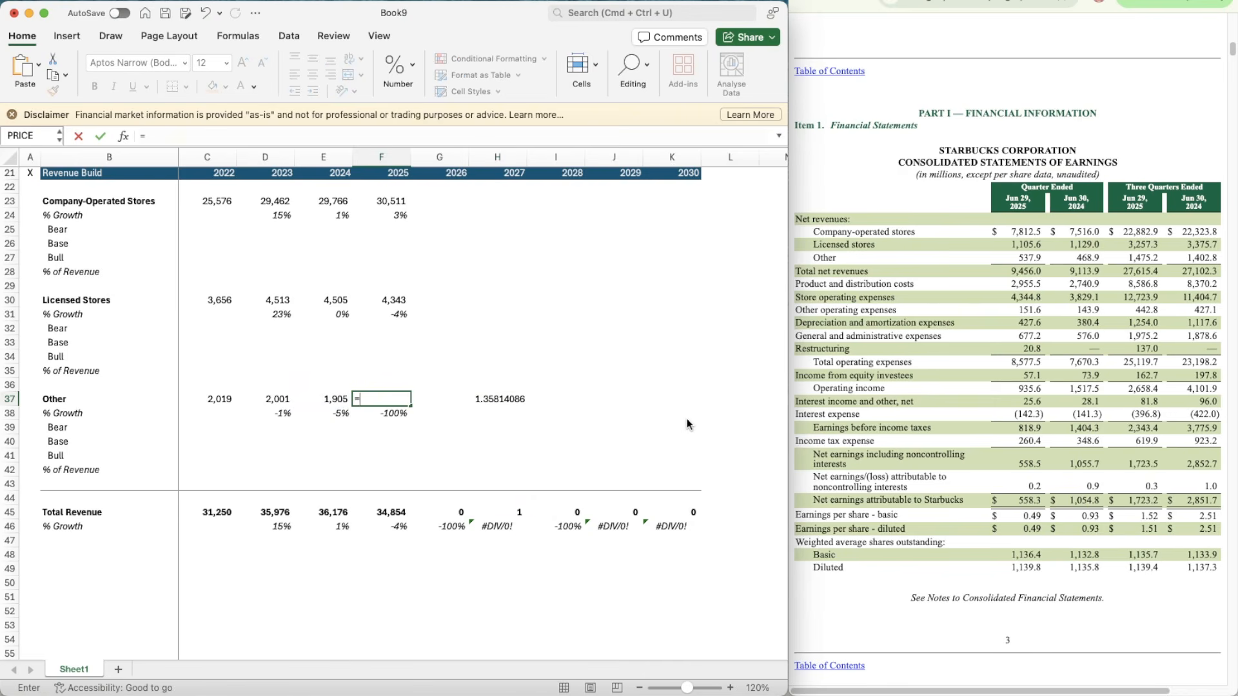
type("1475.2*1.358")
key("Return")
Step: Delete the scratch ratio from H37 beside the Other revenues
key("Up")
key("Right")
key("Right")
key("Delete")
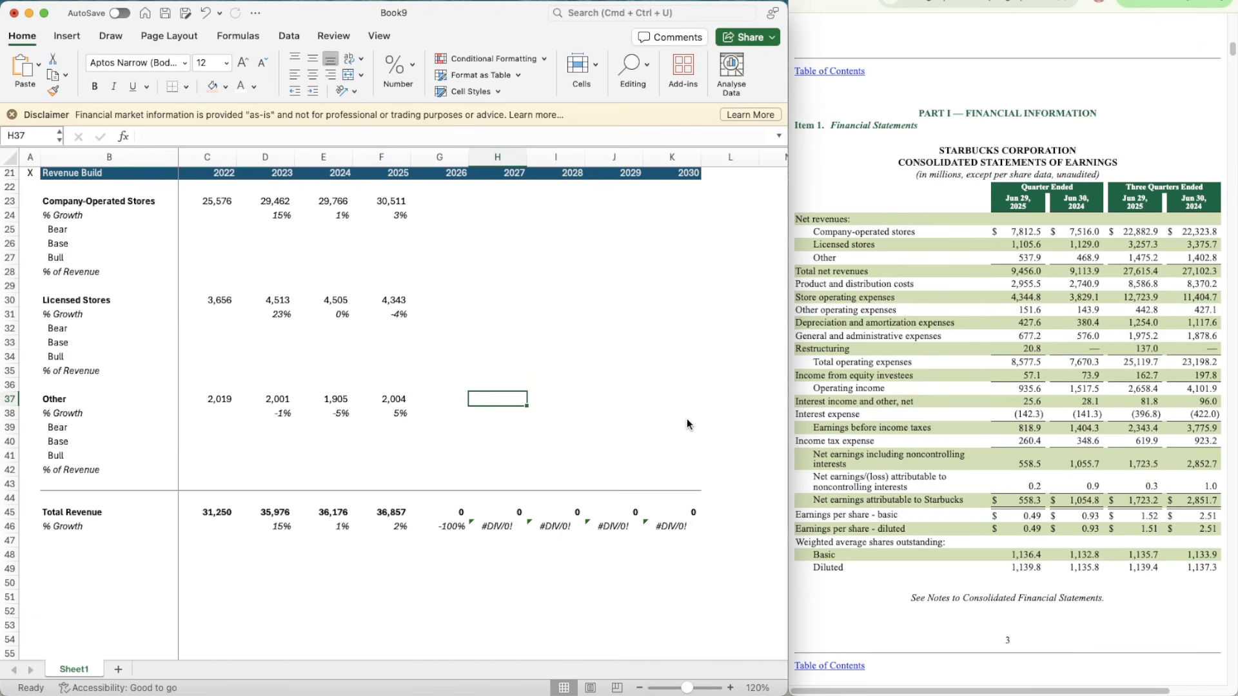
Step: Copy the shaded input cells I14:I16 onto the Company-Operated Stores Bear, Base and Bull rows for 2026 to 2030, G25:K27
scroll(497, 276, "up", 4)
left_click(542, 189)
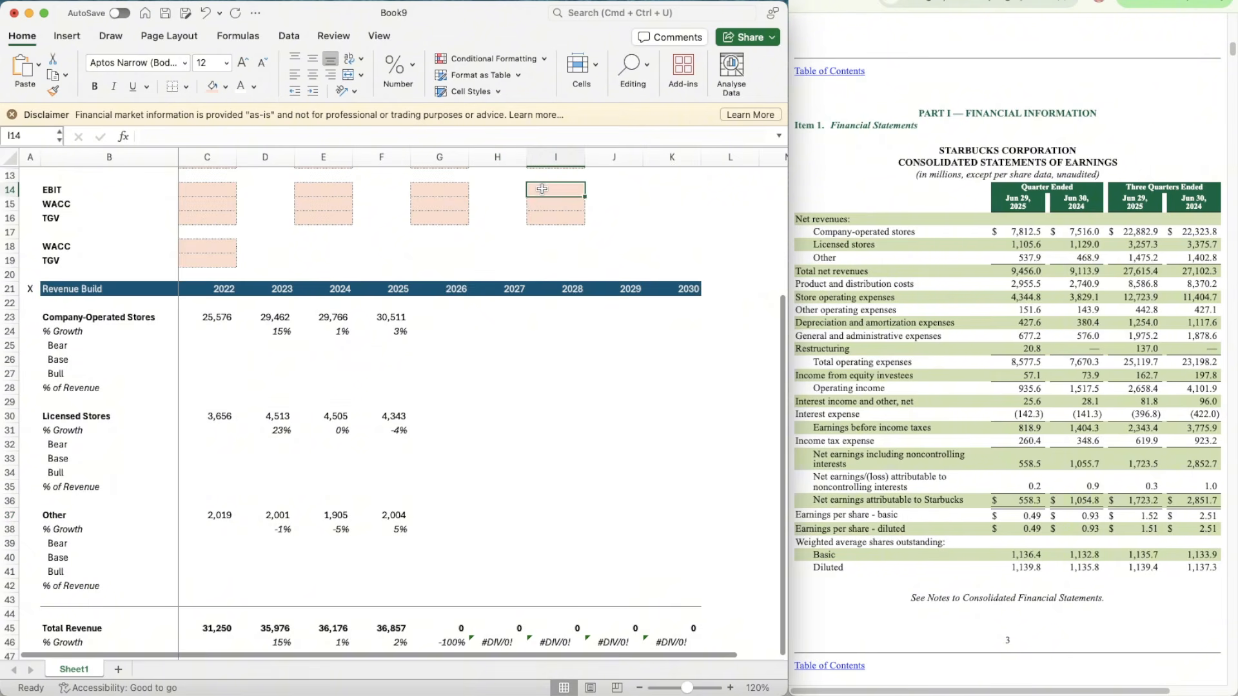
key("shift+Down")
key("shift+Down")
key("super+c")
key("Down")
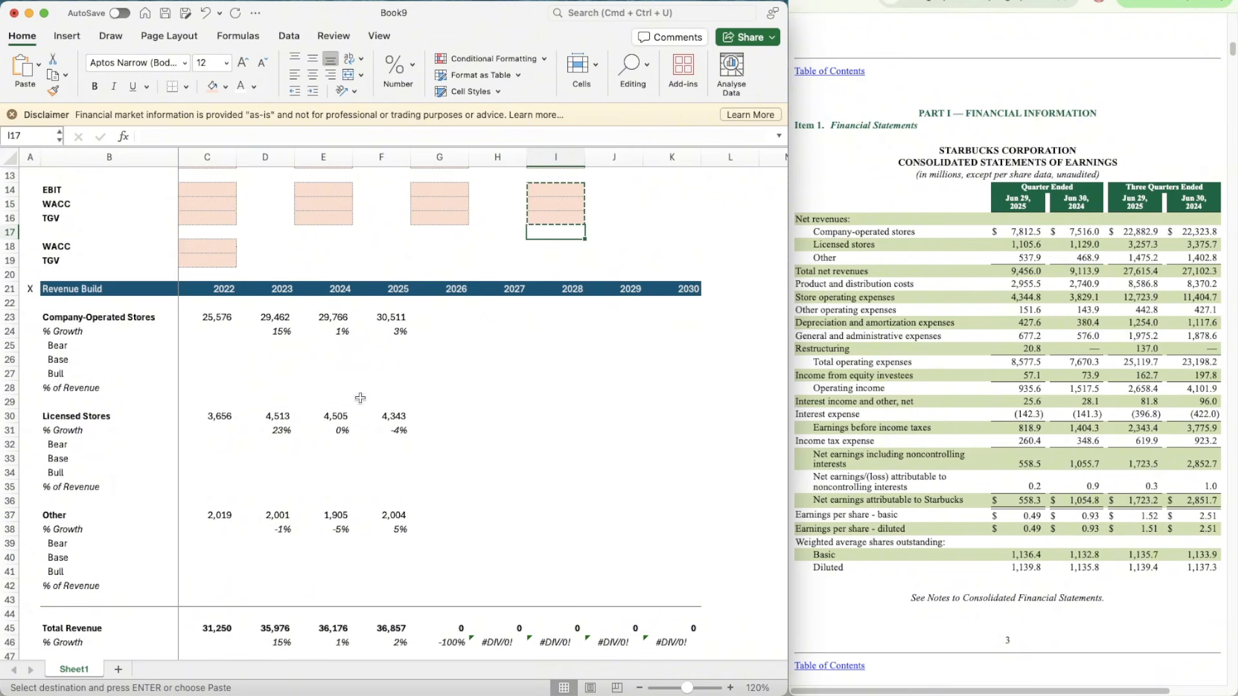
left_click(426, 349)
scroll(426, 349, "down", 3)
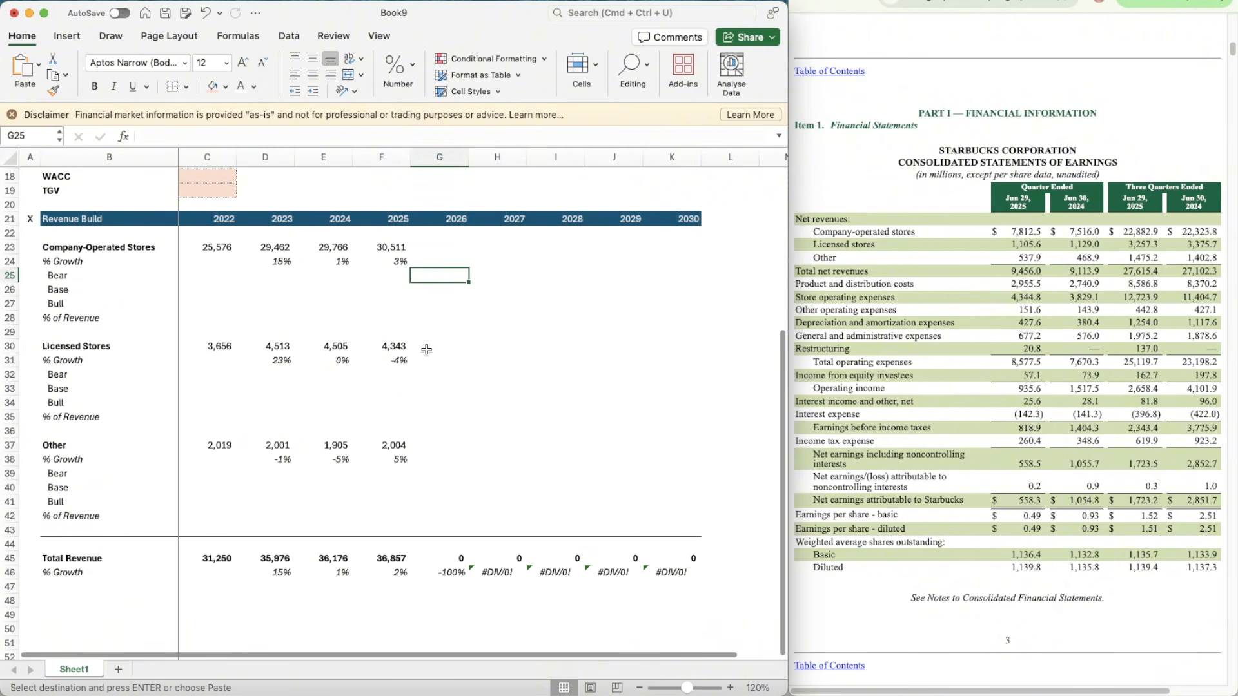
key("shift+Down")
key("shift+Down")
key("shift+Right")
key("shift+Right")
key("shift+Right")
key("shift+Right")
key("super+v")
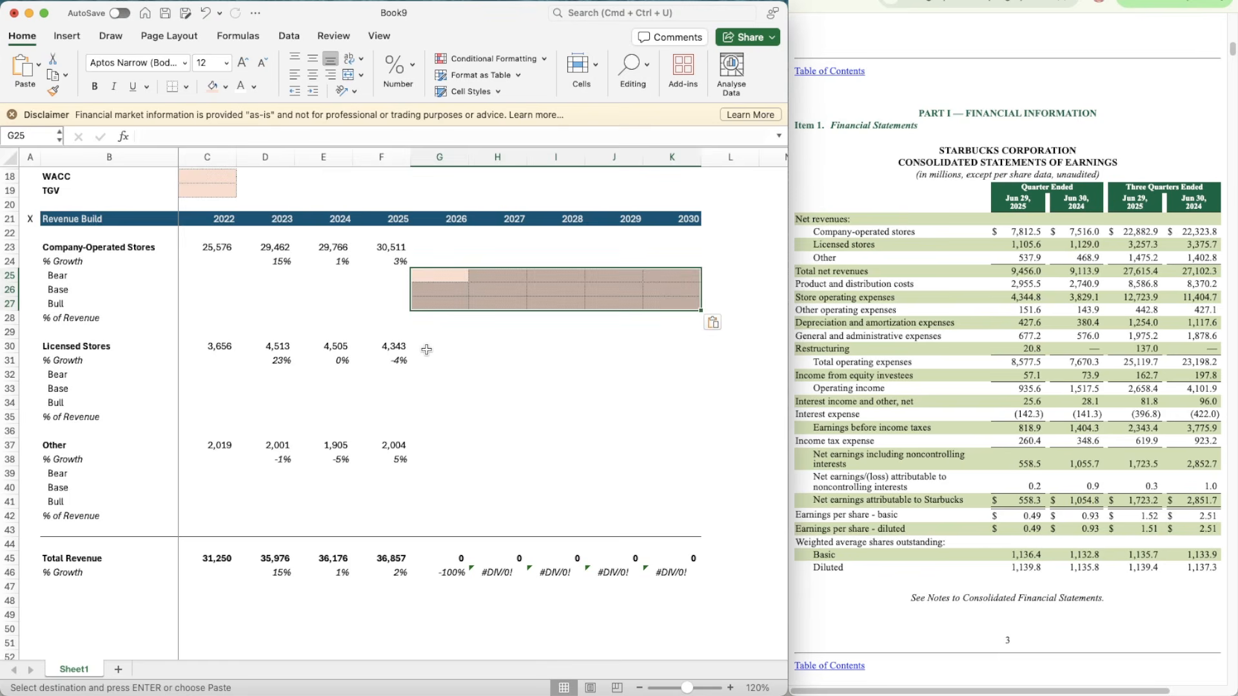
Step: Set the 2026 Base growth of Company-Operated Stores in G26 to the average of D24:F24
key("Down")
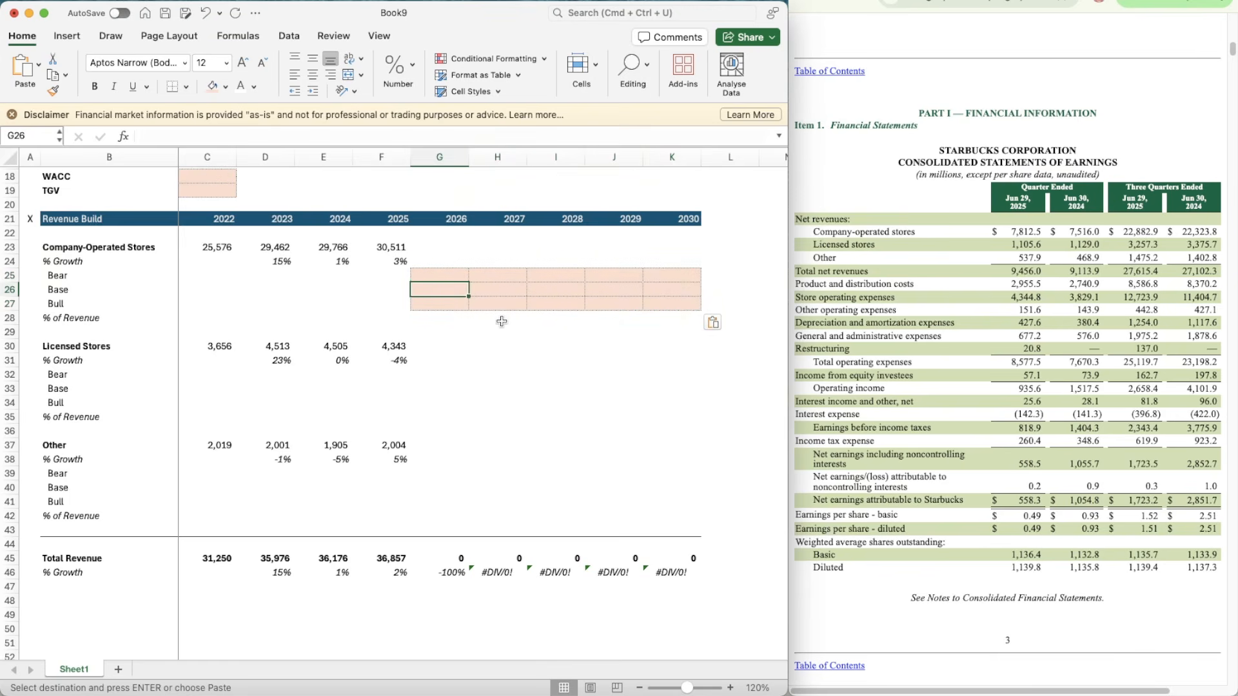
type("=AVERAGE(")
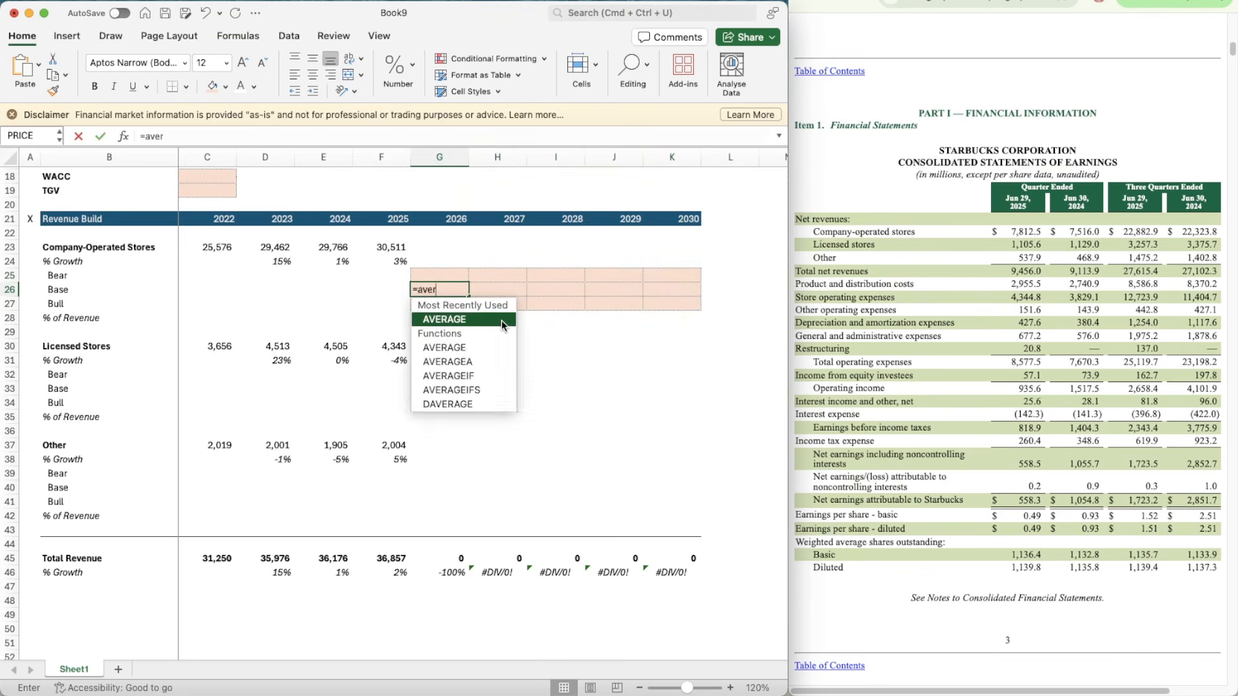
key("Left")
key("Up")
key("Up")
key("shift+Left")
key("shift+Left")
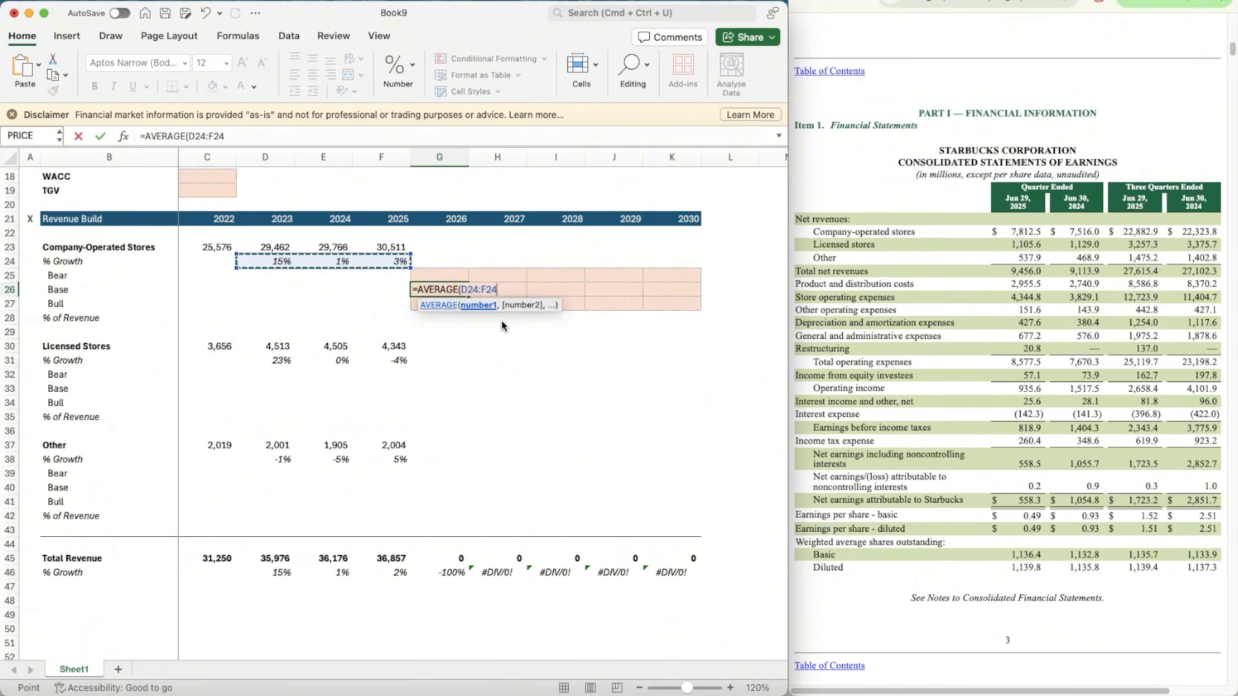
key("Return")
Step: Enter 5% as the Base case assumption for Company-Operated Stores in G10
key("Right")
key("Right")
key("Right")
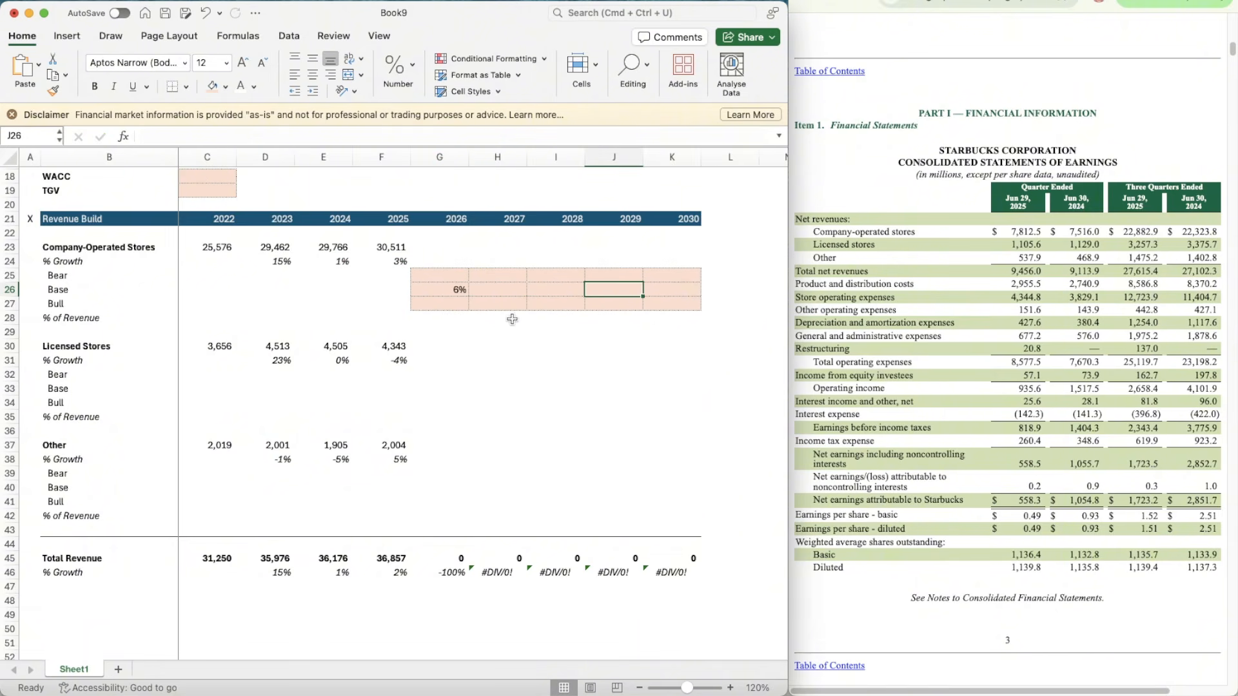
left_click(691, 292)
scroll(691, 292, "up", 6)
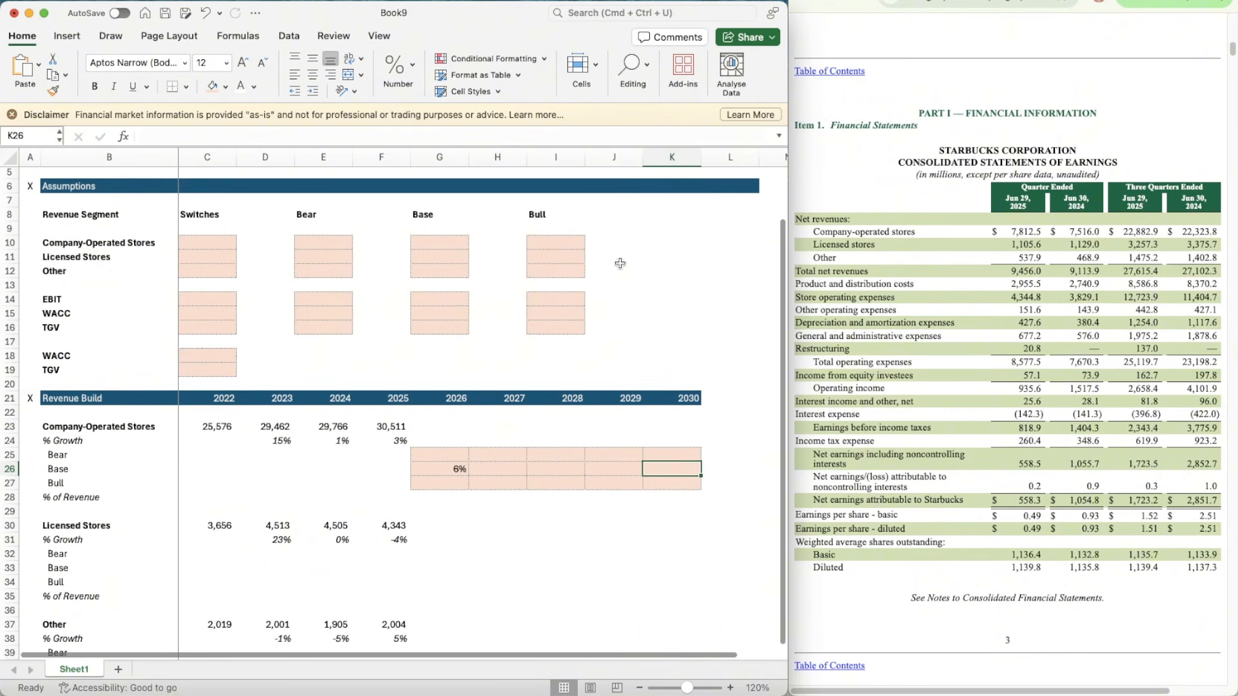
left_click(431, 245)
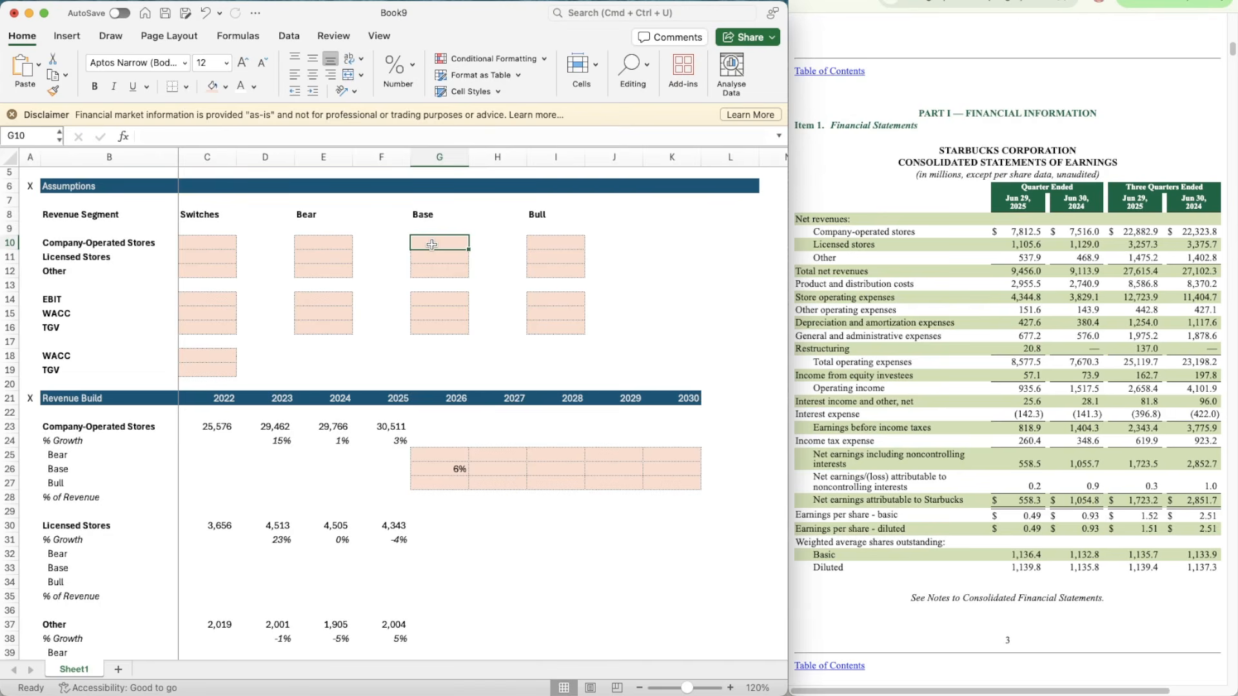
type("5%")
key("Return")
Step: Link the 2030 Base growth of Company-Operated Stores in K26 to the assumption with the formula =G10
left_click(673, 470)
type("=")
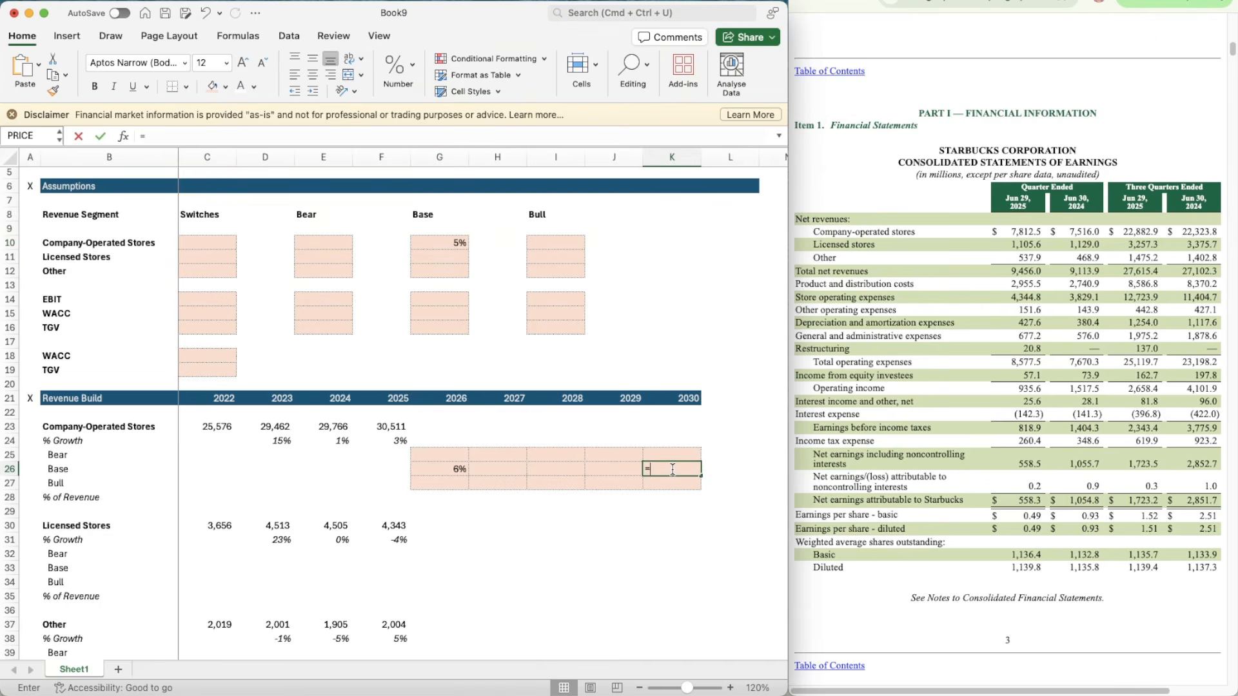
left_click(438, 242)
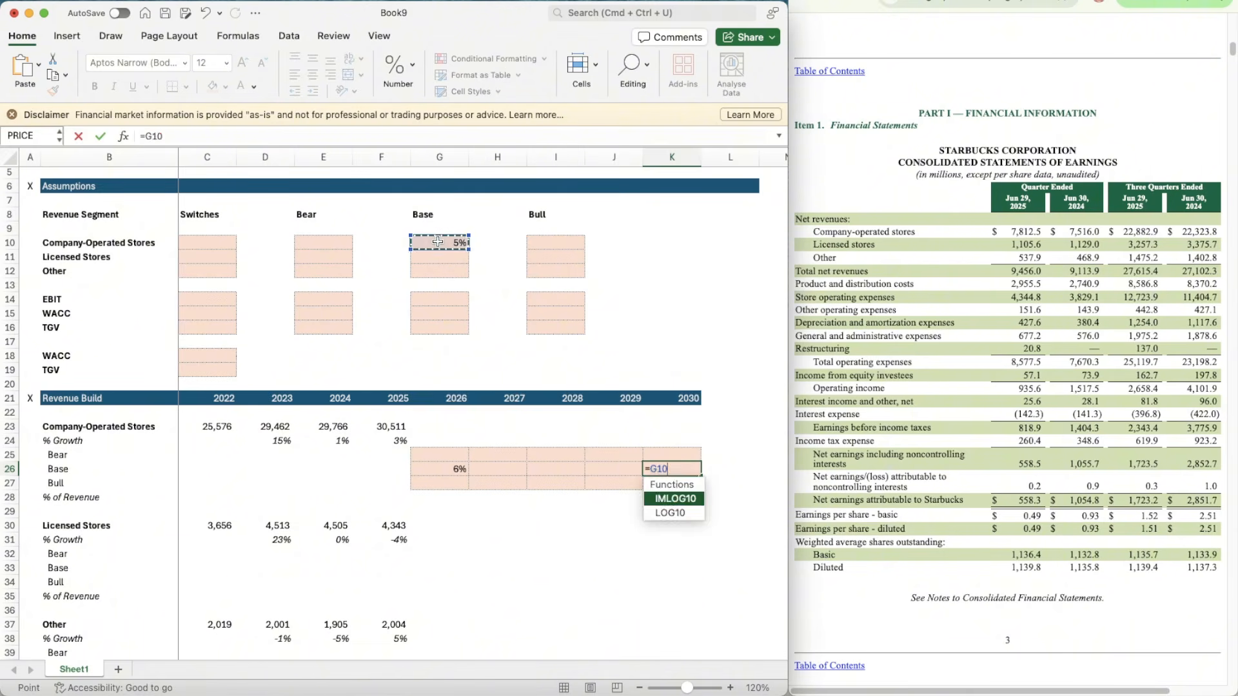
key("Return")
scroll(552, 450, "down", 3)
key("Up")
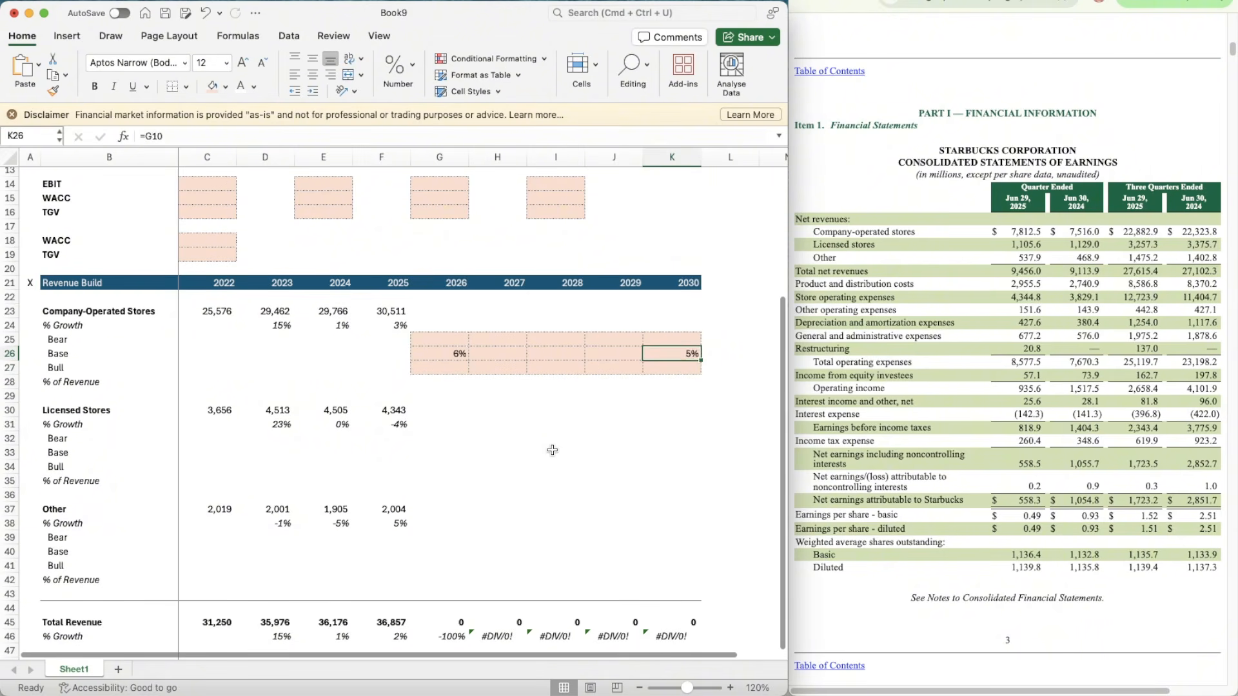
Step: Replace the 2026 Base growth formula in G26 with the average of the 2024 and 2025 growth rates, E24:F24
key("Left")
key("Left")
key("Left")
key("Left")
key("Right")
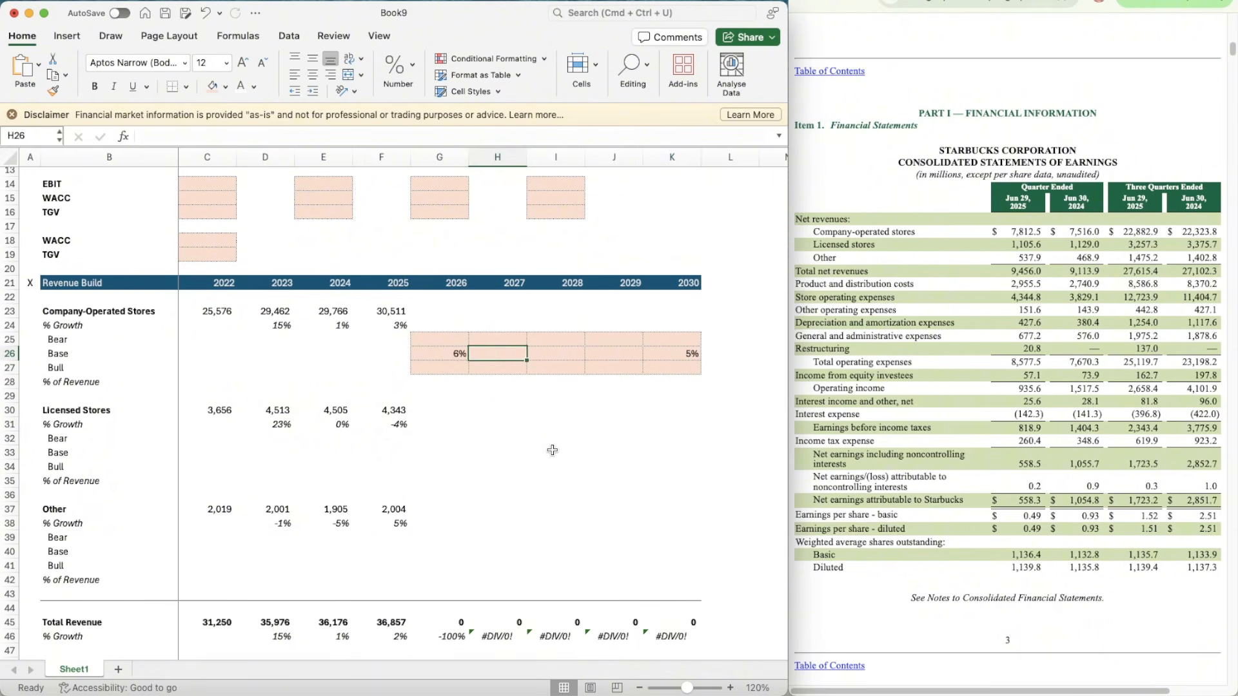
scroll(552, 450, "down", 1)
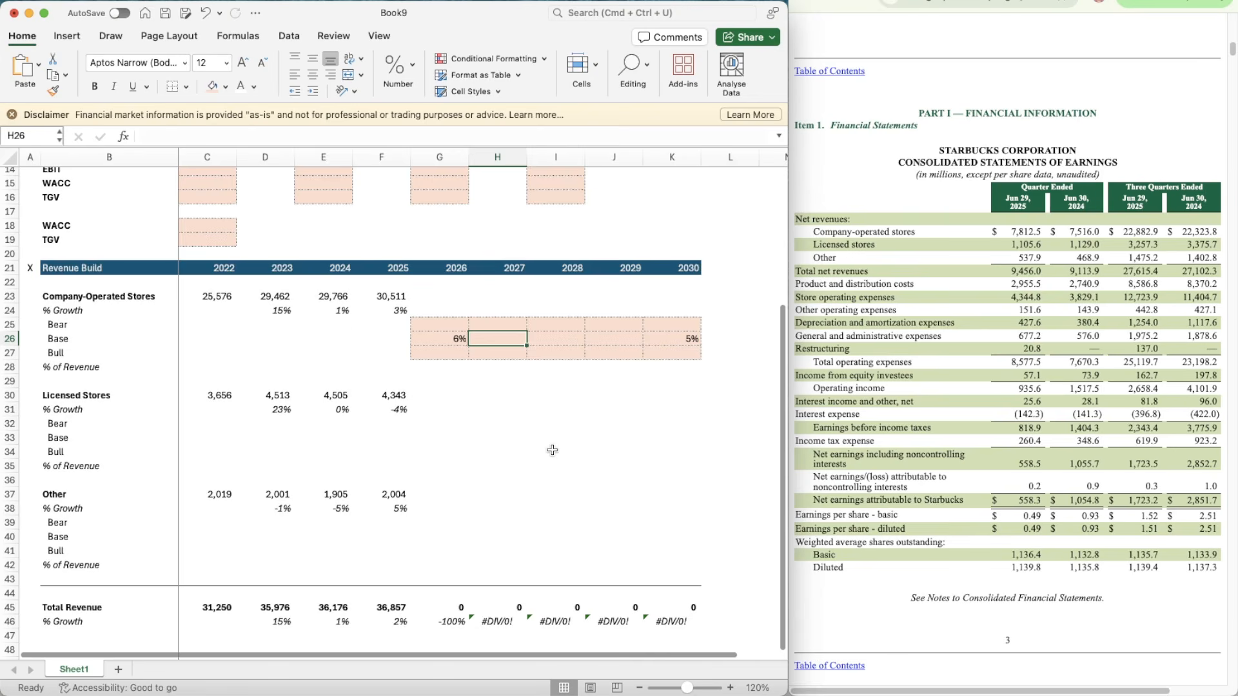
key("Left")
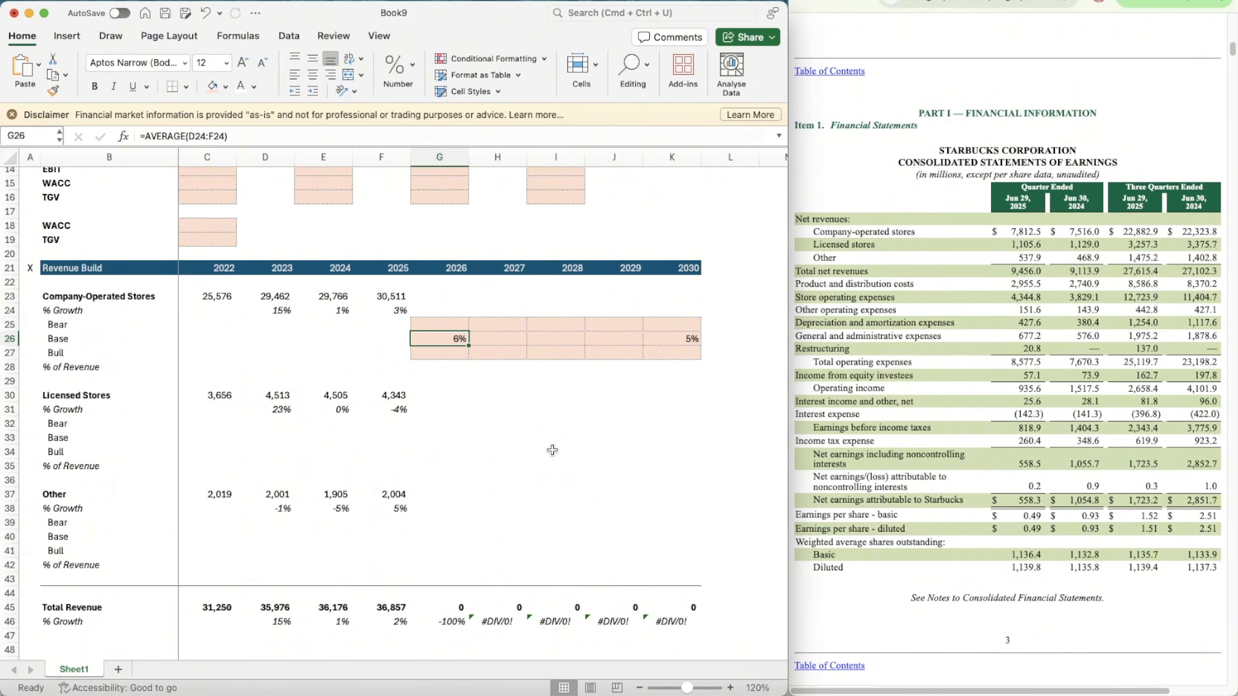
key("Left")
key("Right")
type("=average")
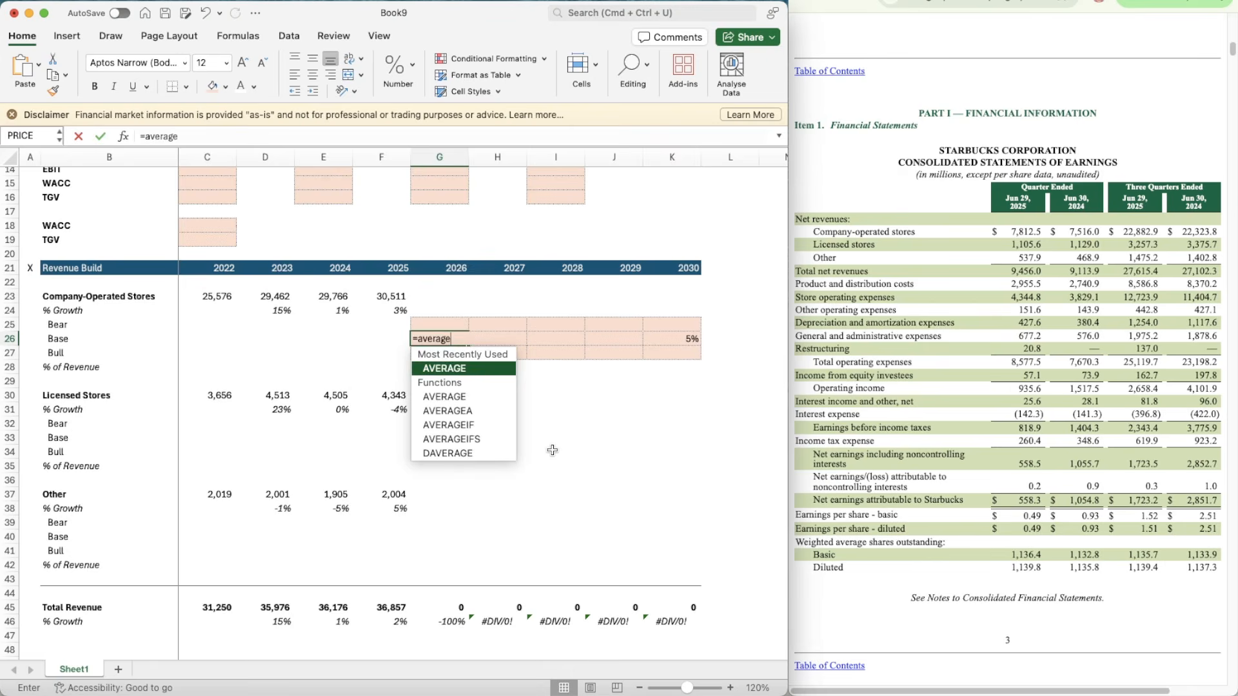
key("Tab")
key("Left")
key("Up")
Step: Build the 2027 Base growth interpolation in H26 from G26, K26 and the header years as =G26-(G26-K26)/(K21-G21
key("Up")
key("shift+Left")
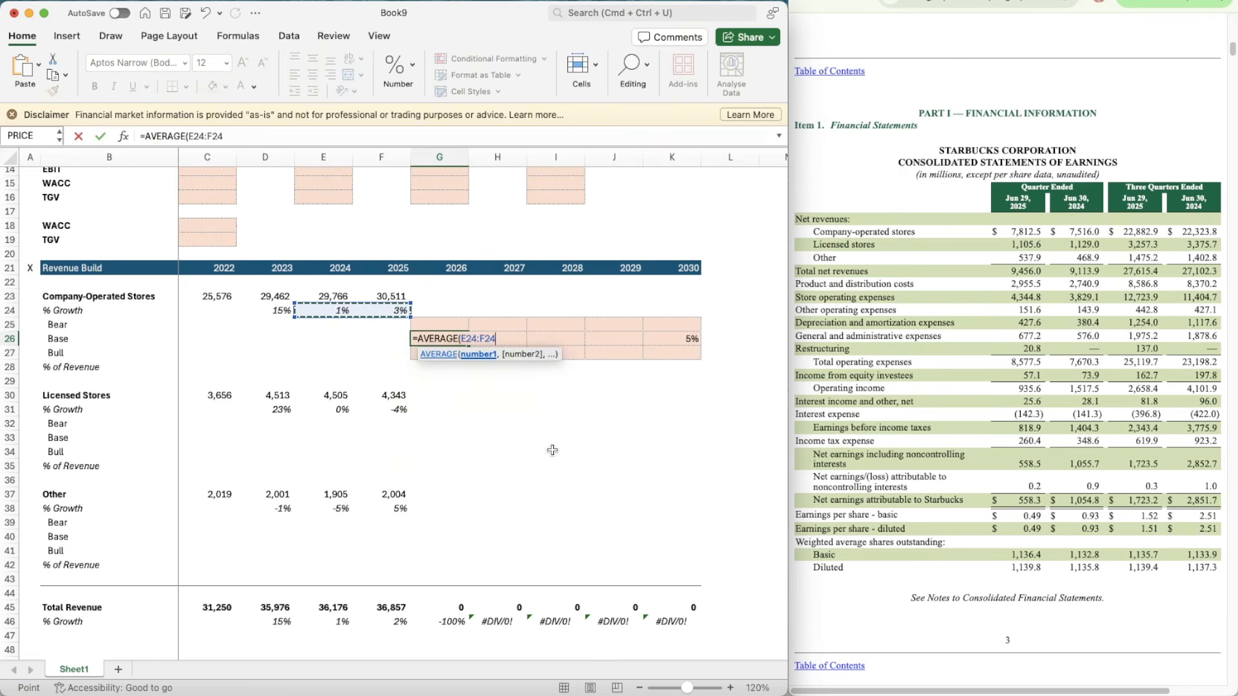
key("Return")
key("Up")
key("Right")
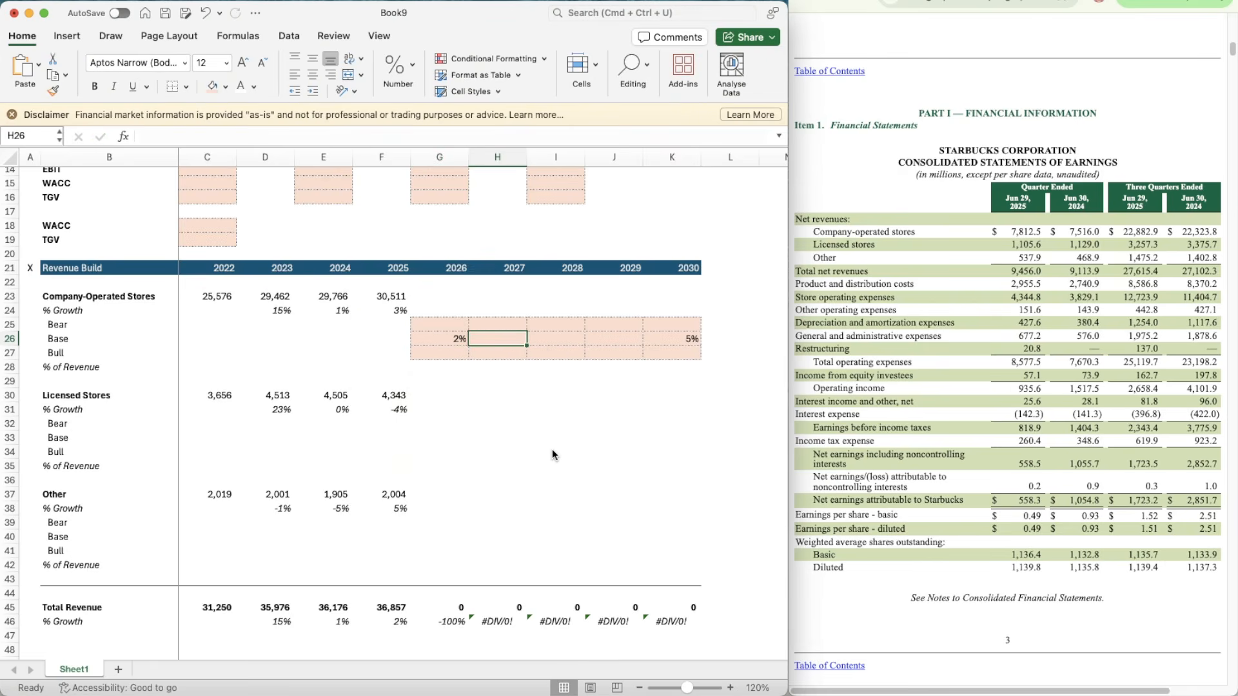
scroll(663, 512, "up", 2)
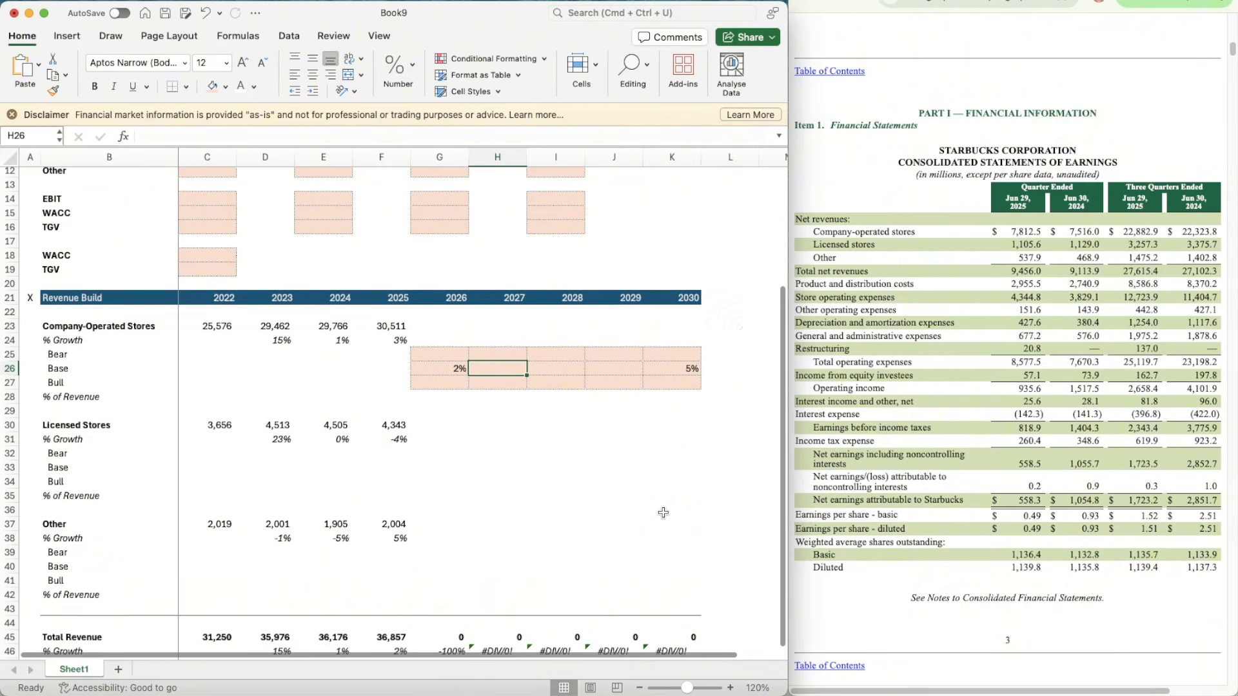
scroll(663, 512, "down", 1)
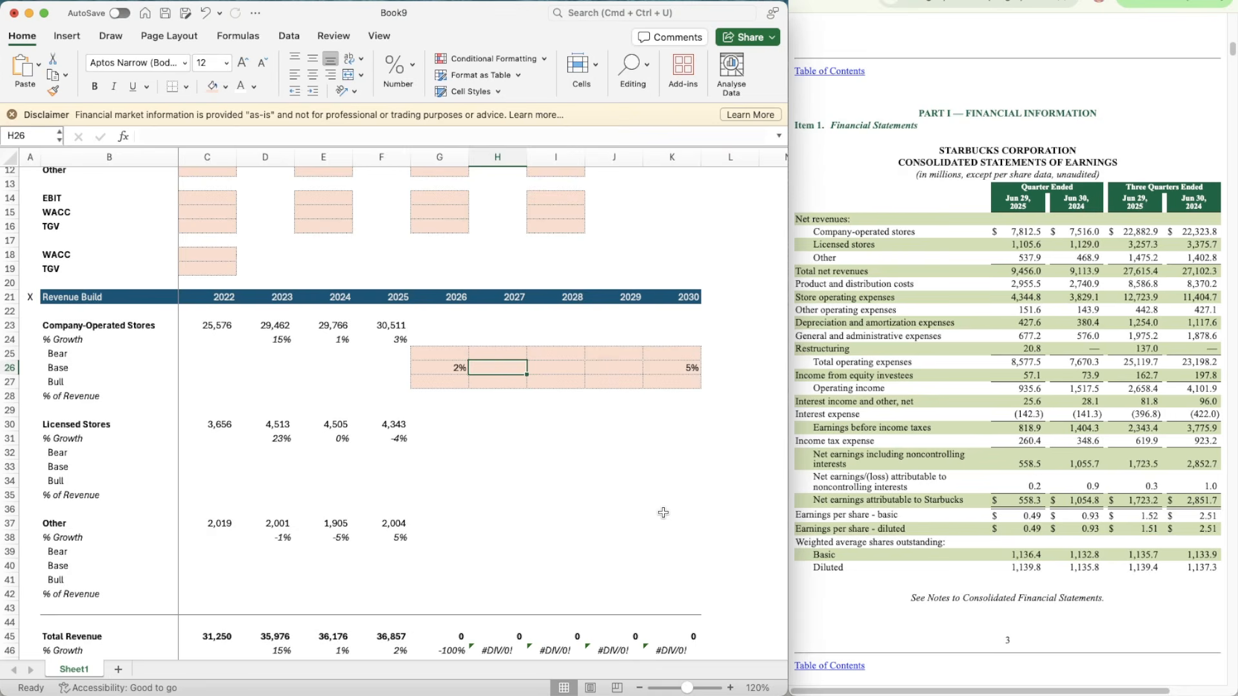
type("=")
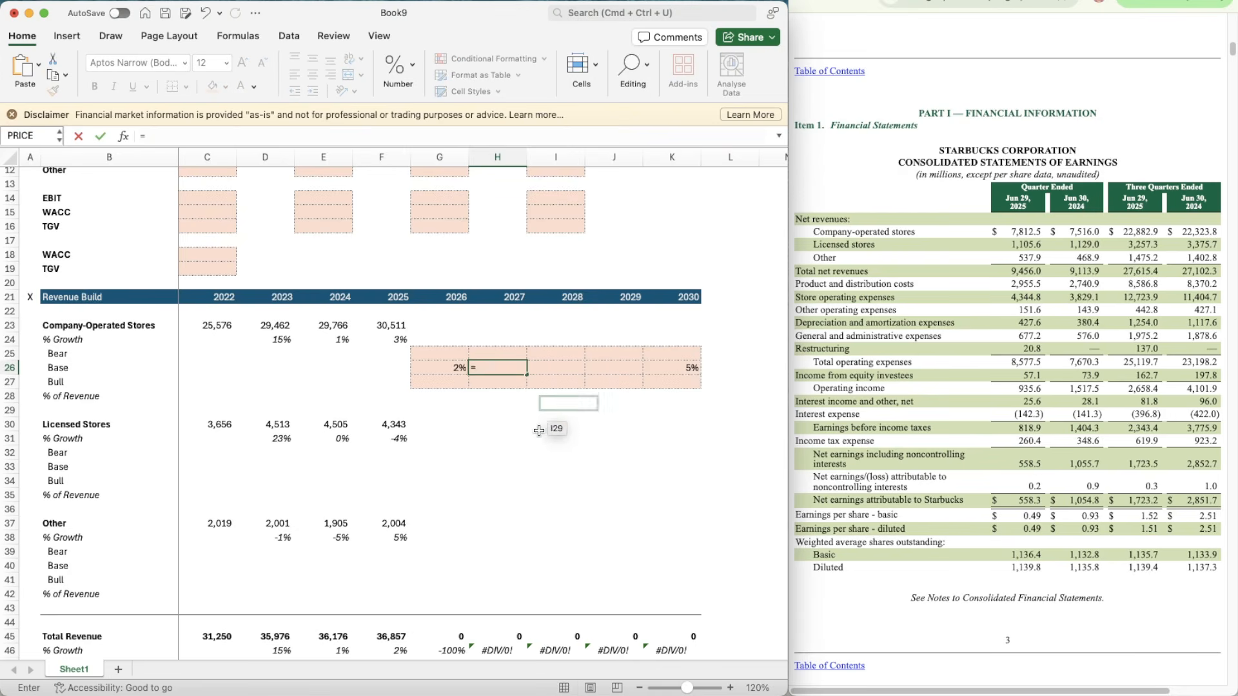
key("Left")
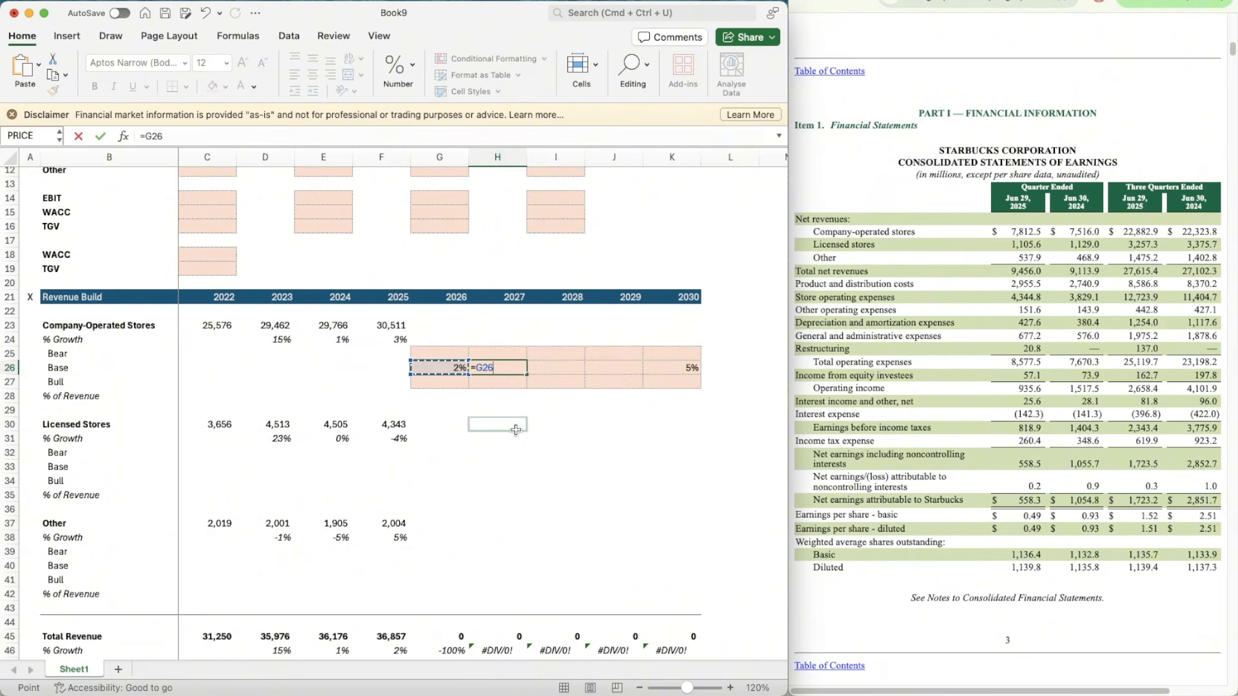
type("-(")
key("Left")
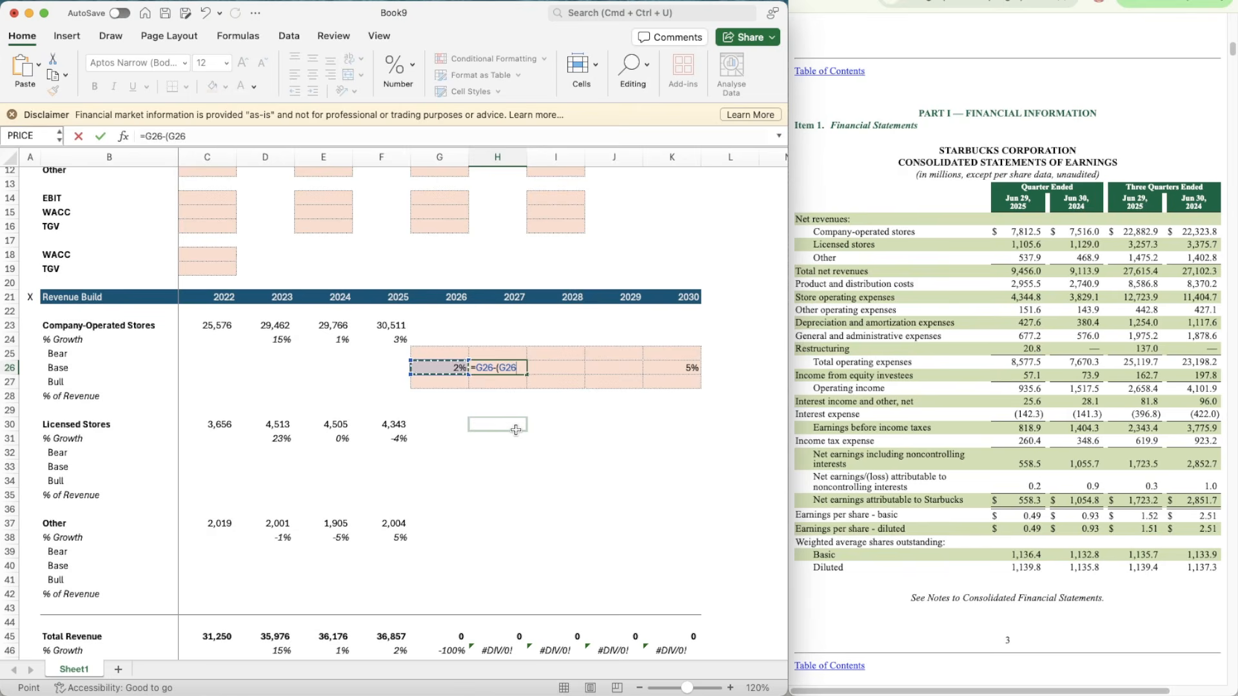
type("-")
key("Right")
key("Right")
key("Right")
key("Right")
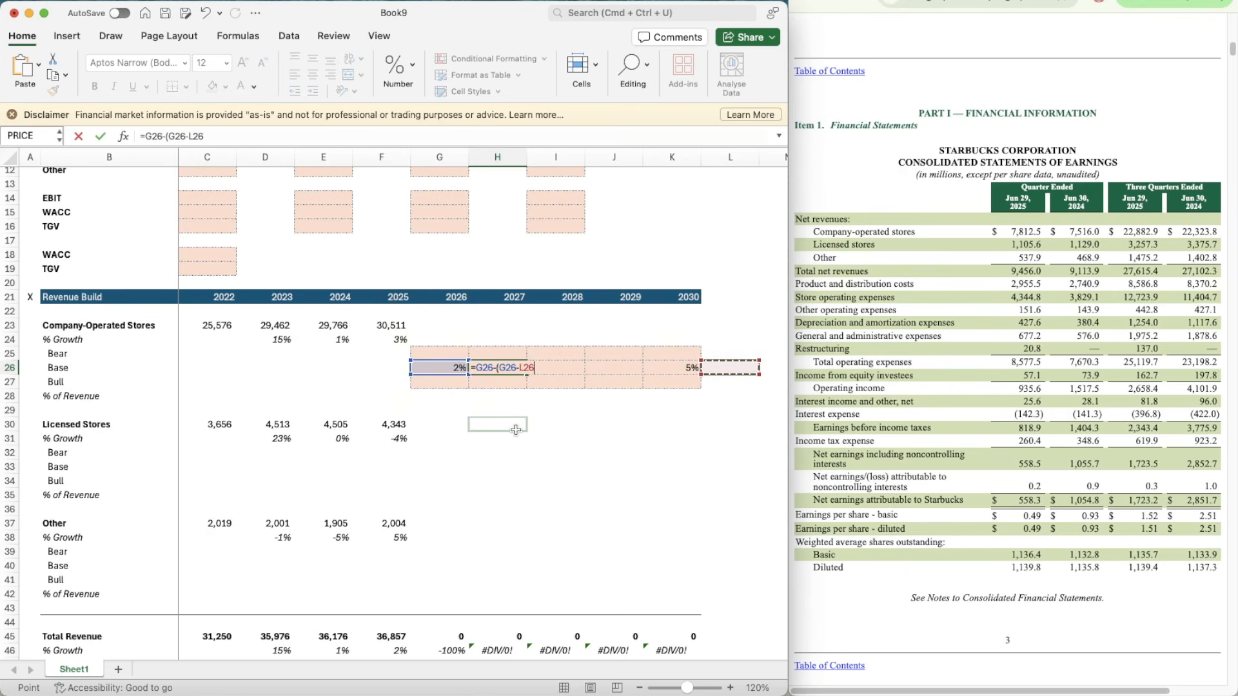
key("Left")
type(")")
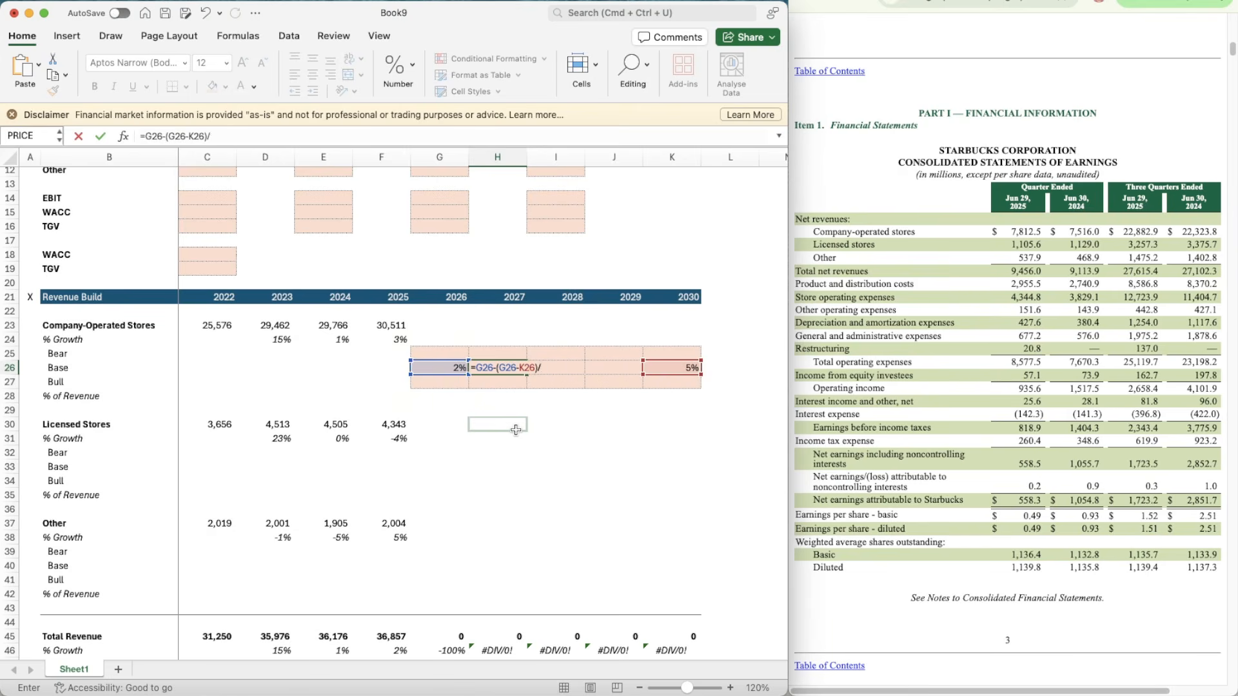
left_click(674, 297)
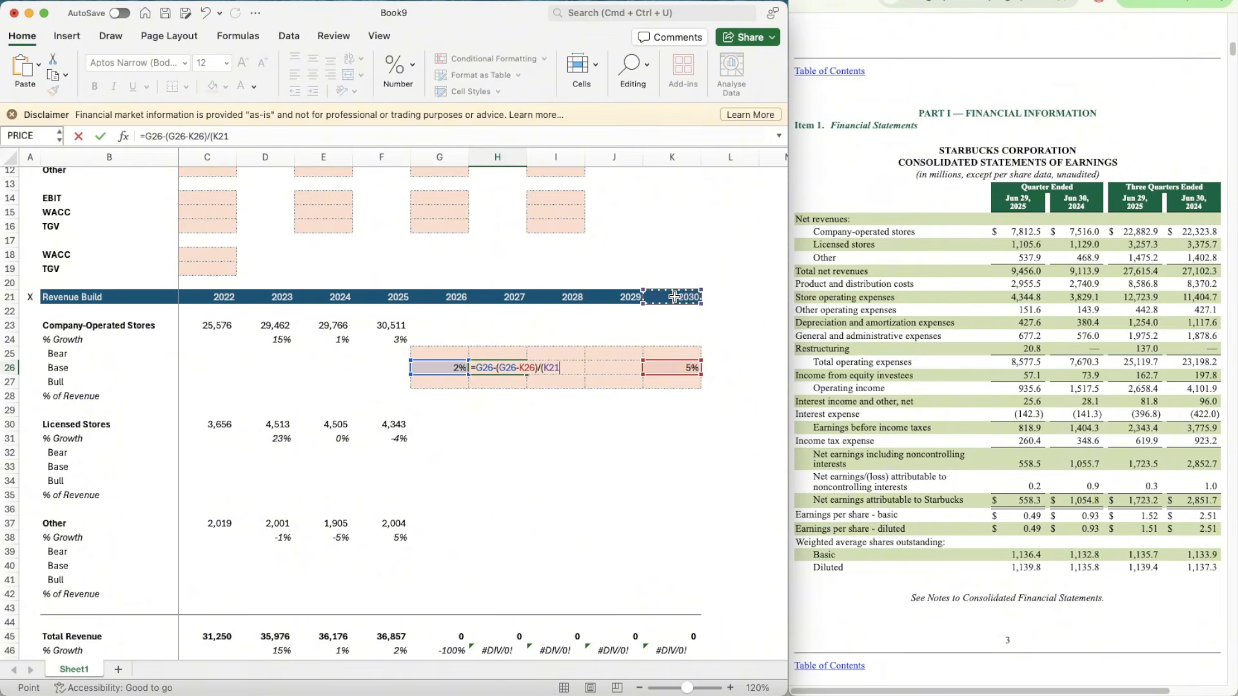
type("-")
left_click(444, 297)
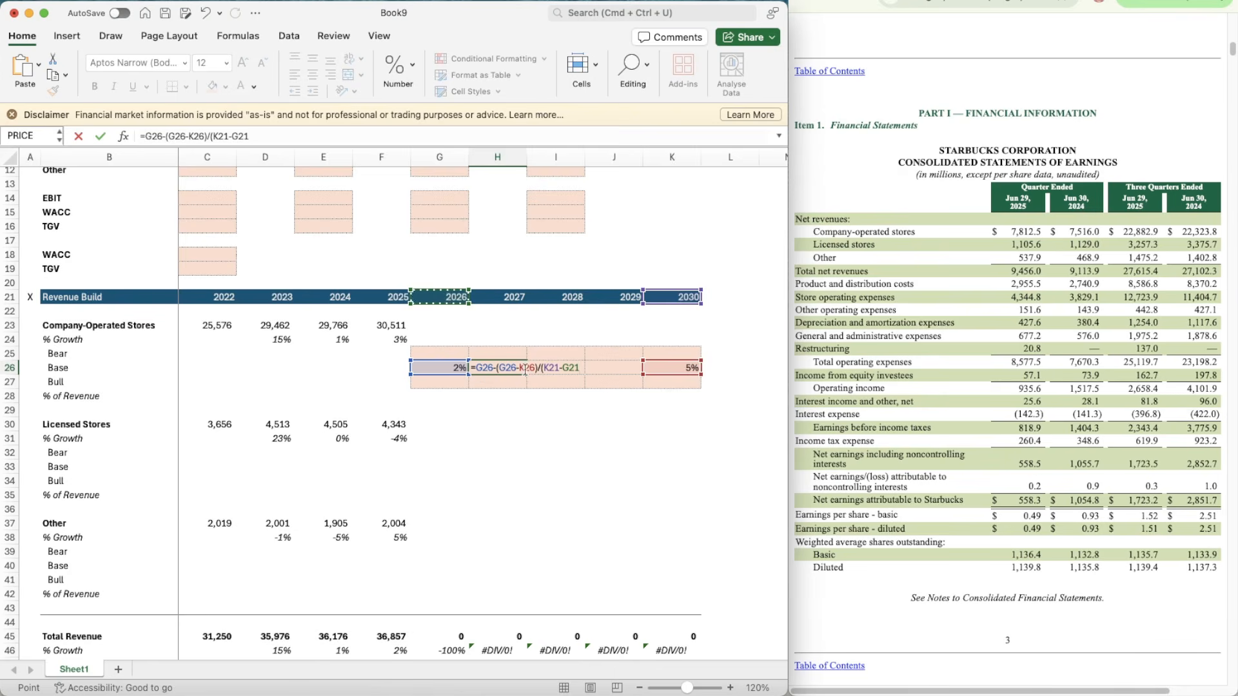
Step: Lock the references in the 2027 Base growth formula in H26 so it reads =G26-(G26-$K26)/($K$21-G$21)
left_click(521, 368)
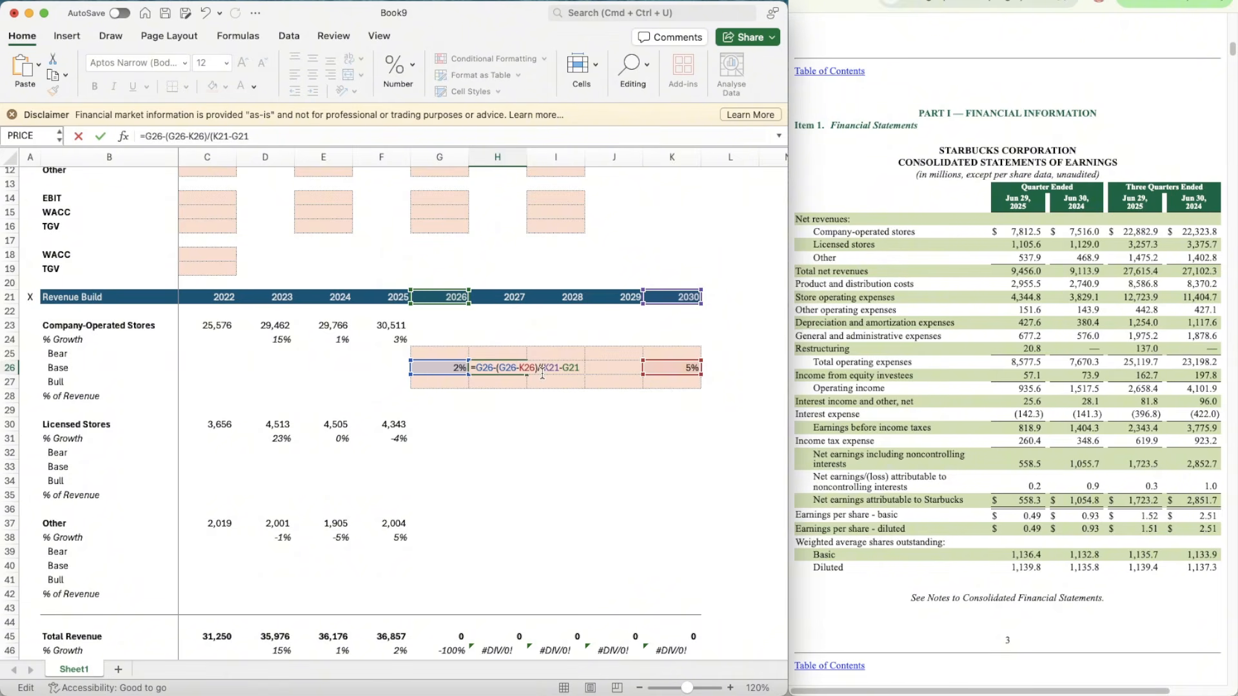
type("S")
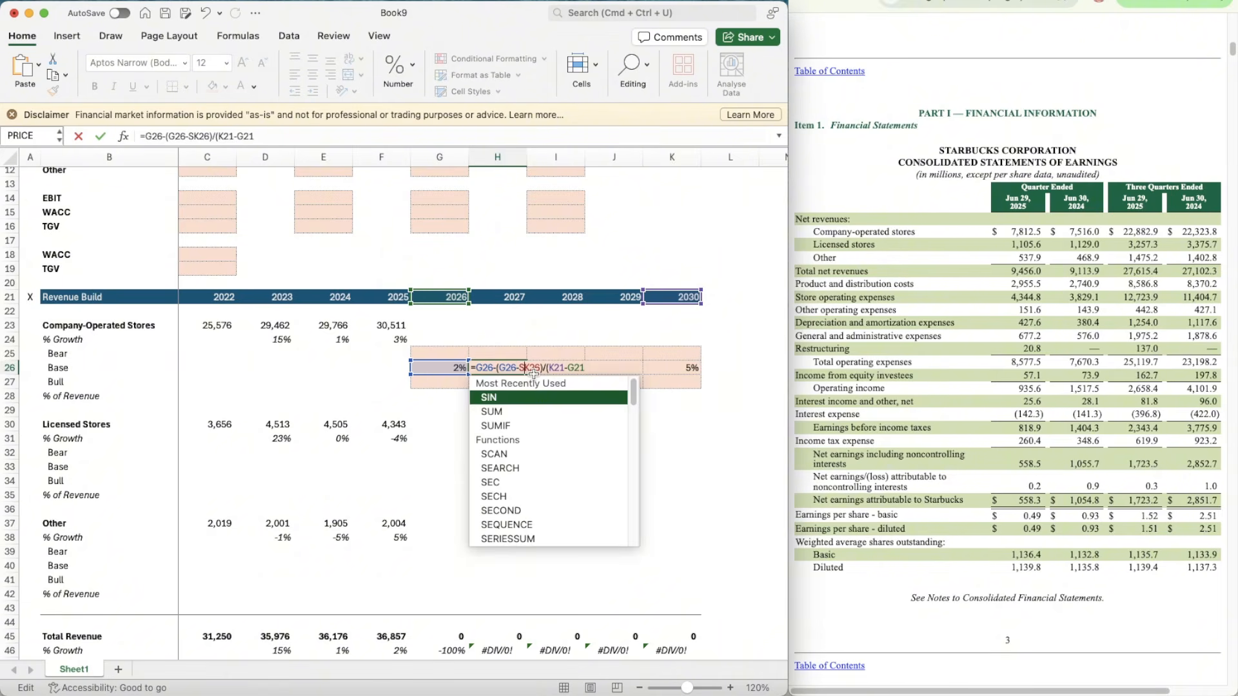
key("BackSpace")
type("$")
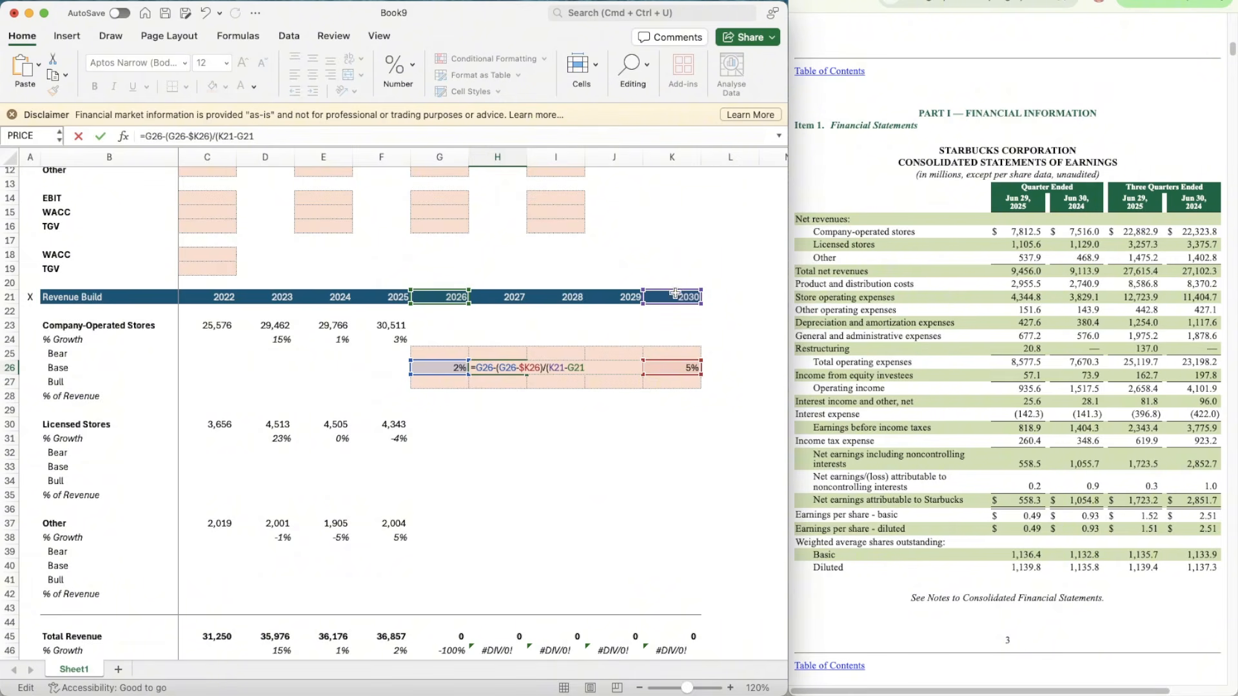
type("$K")
type("$")
type("$")
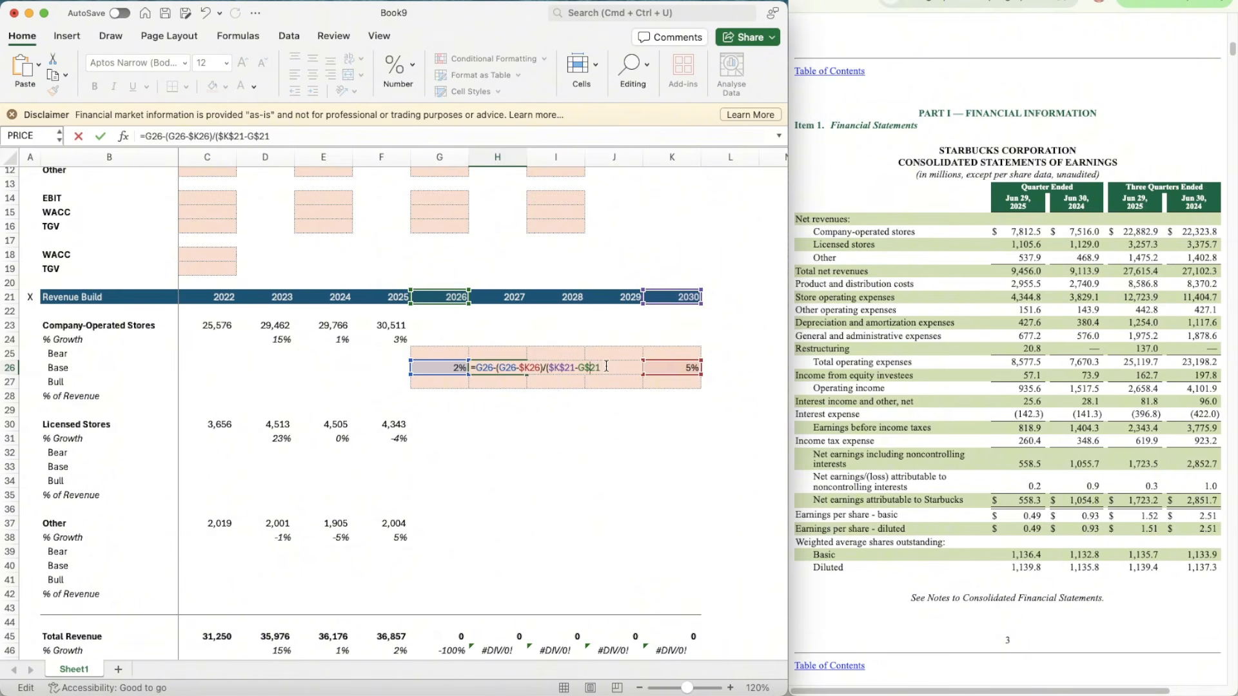
left_click(613, 367)
key("Return")
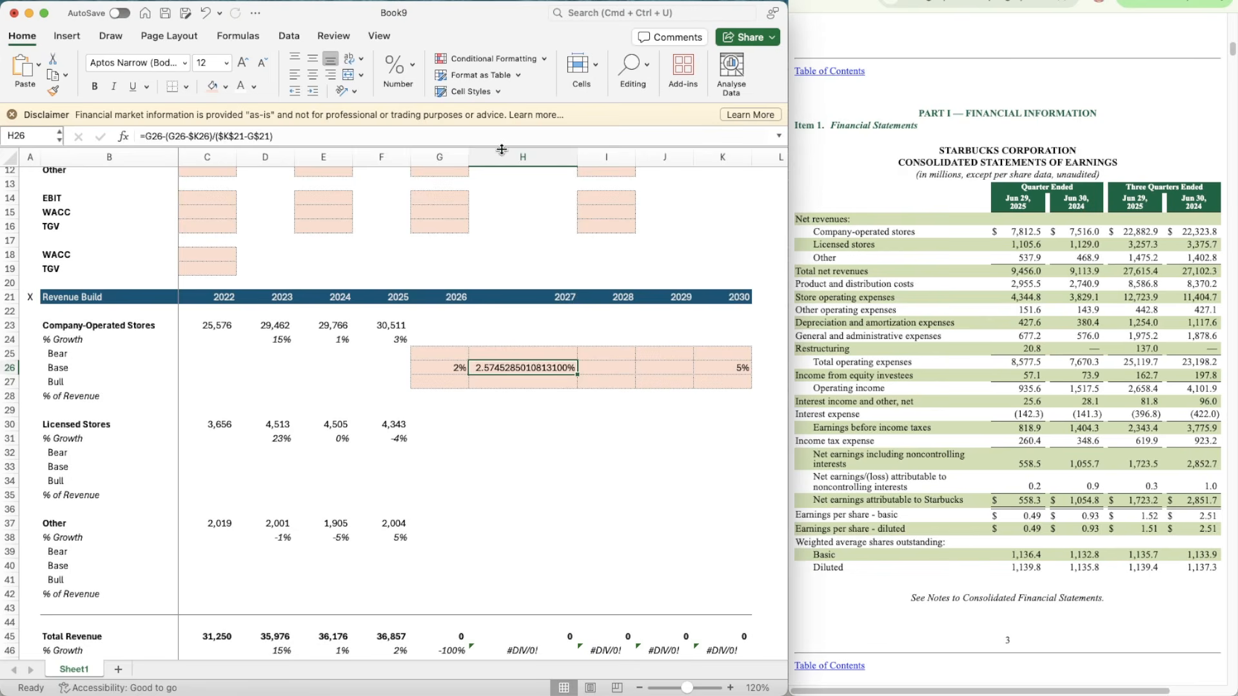
right_click(504, 155)
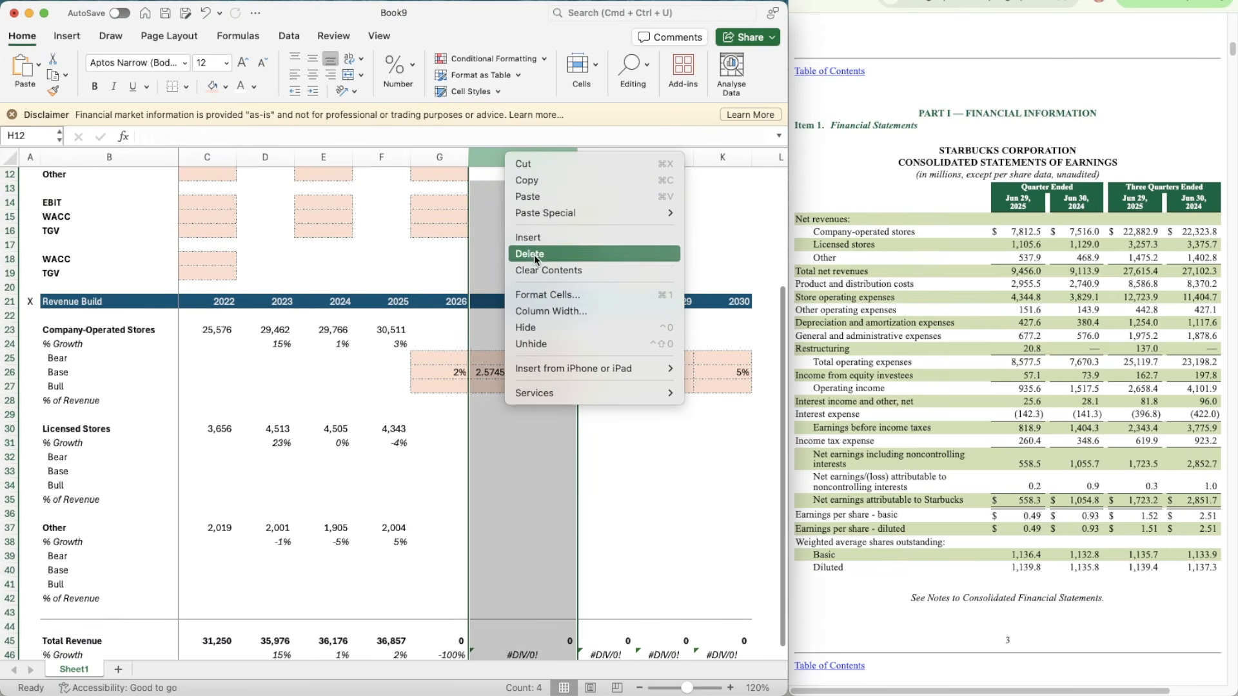
left_click(536, 300)
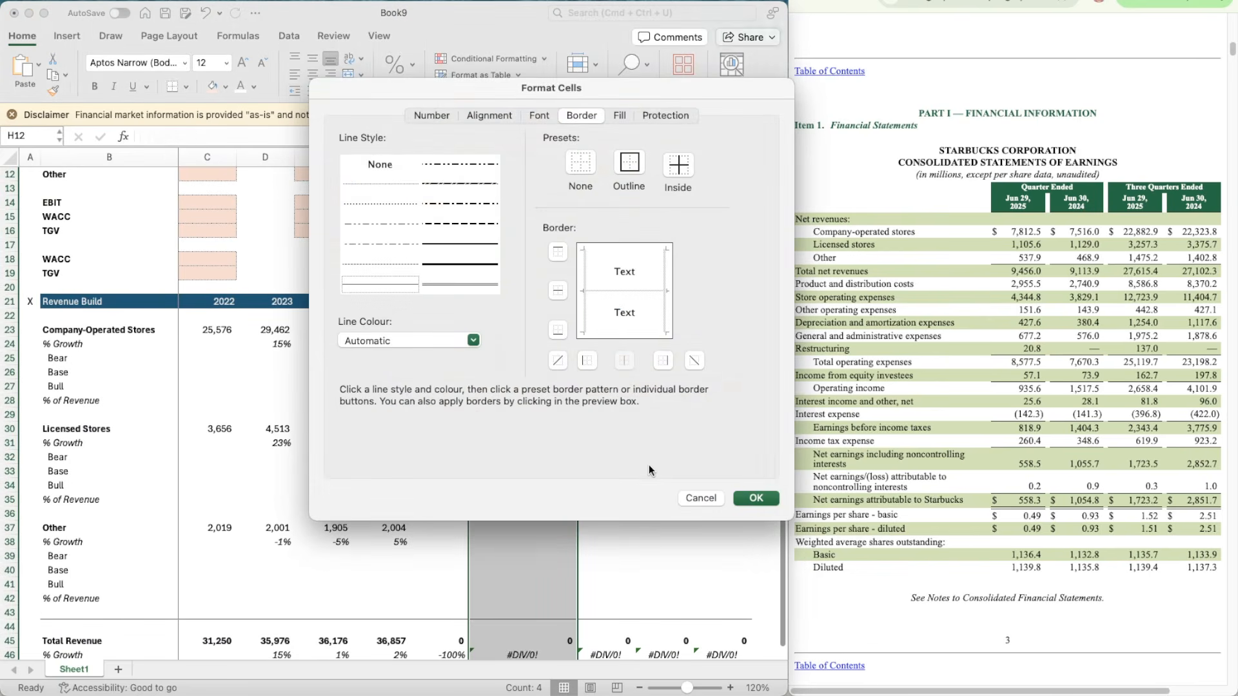
left_click(703, 498)
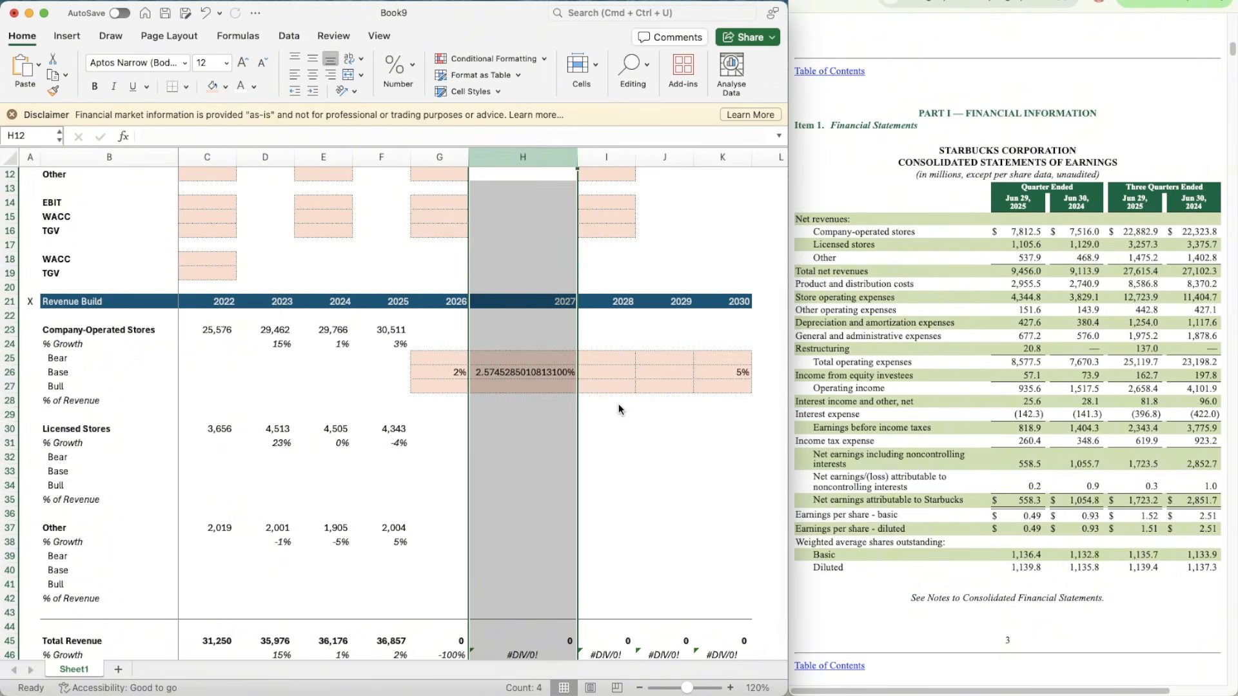
Step: Set the width of column H to 10
right_click(488, 159)
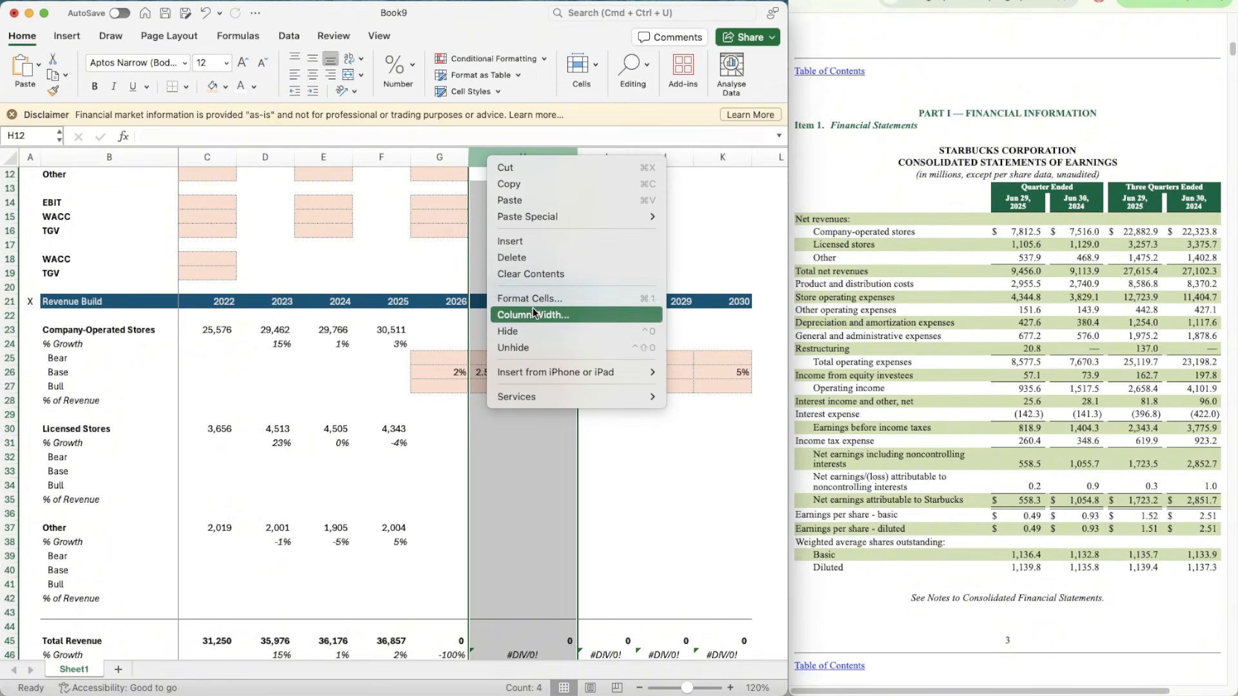
left_click(532, 312)
type("10")
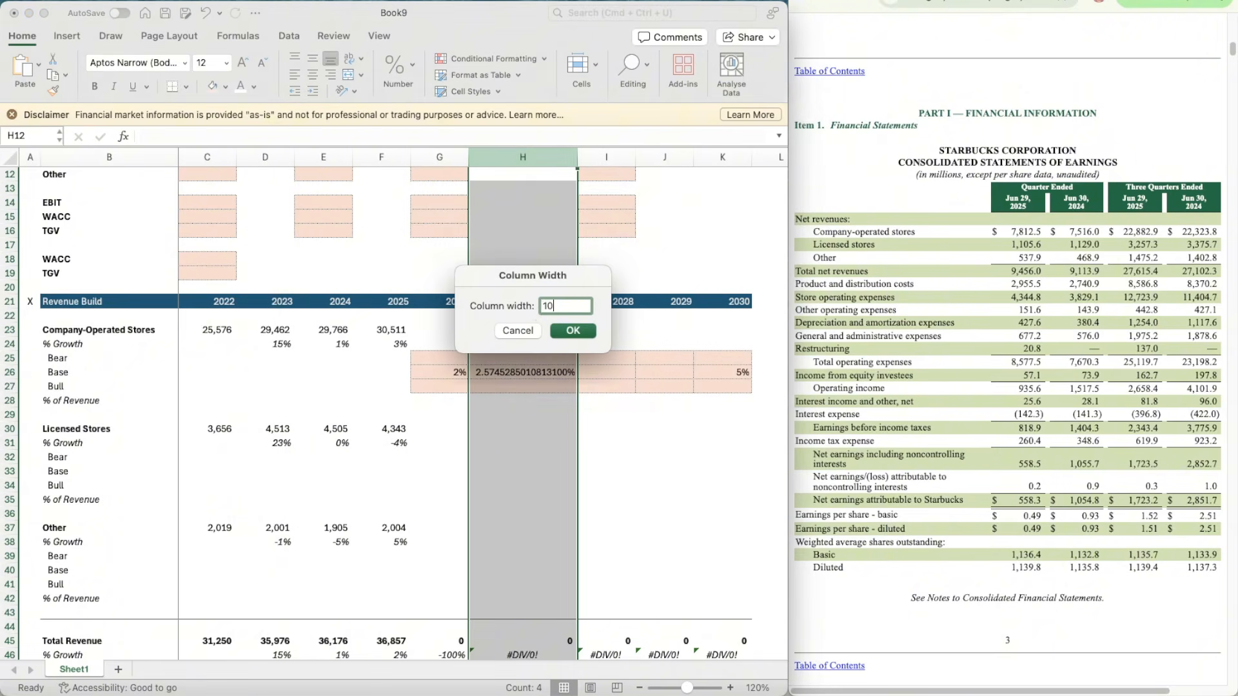
key("Return")
Step: Format the Company-Operated Stores Bear, Base and Bull growth cells G25:K27 as percentages with two decimals
left_click(497, 372)
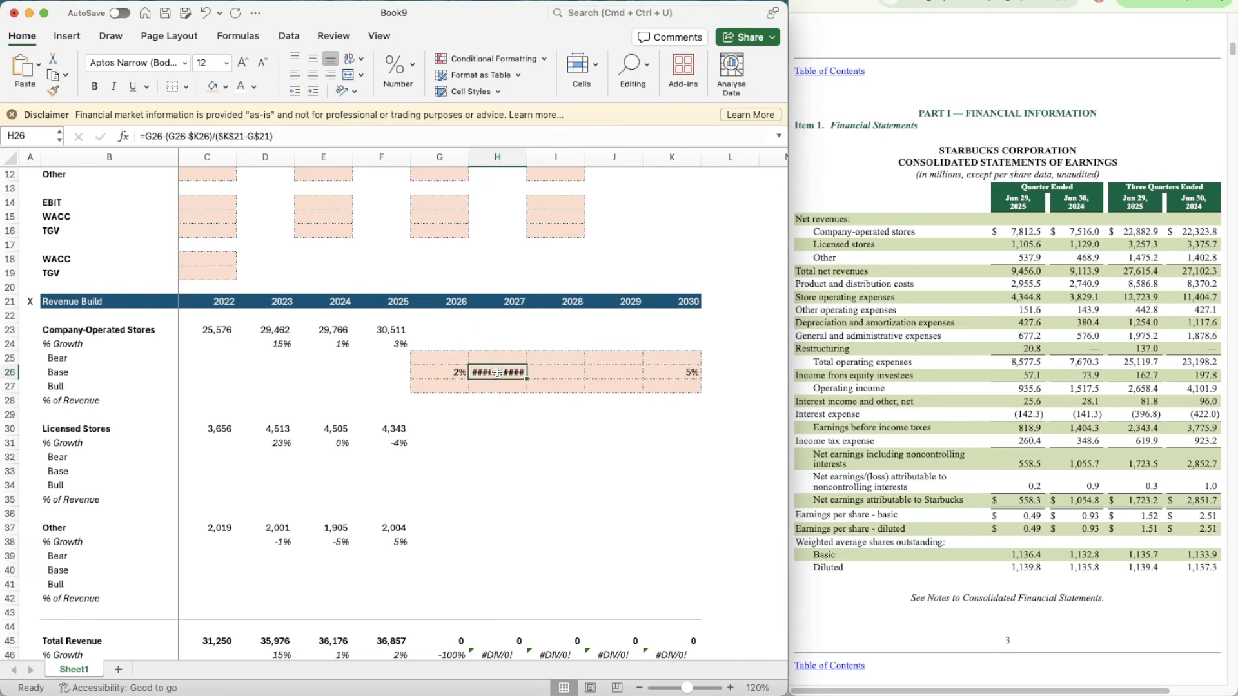
key("Left")
key("Up")
key("shift+Down")
key("shift+Down")
key("shift+Right")
key("shift+Right")
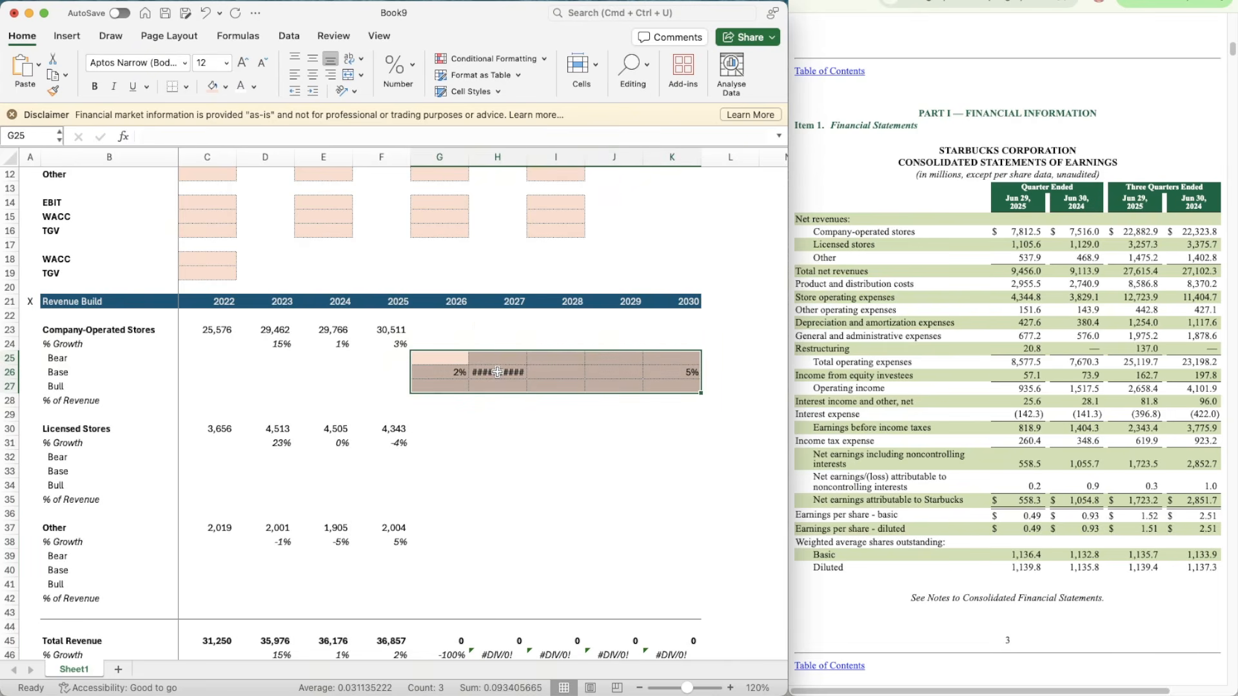
left_click(398, 72)
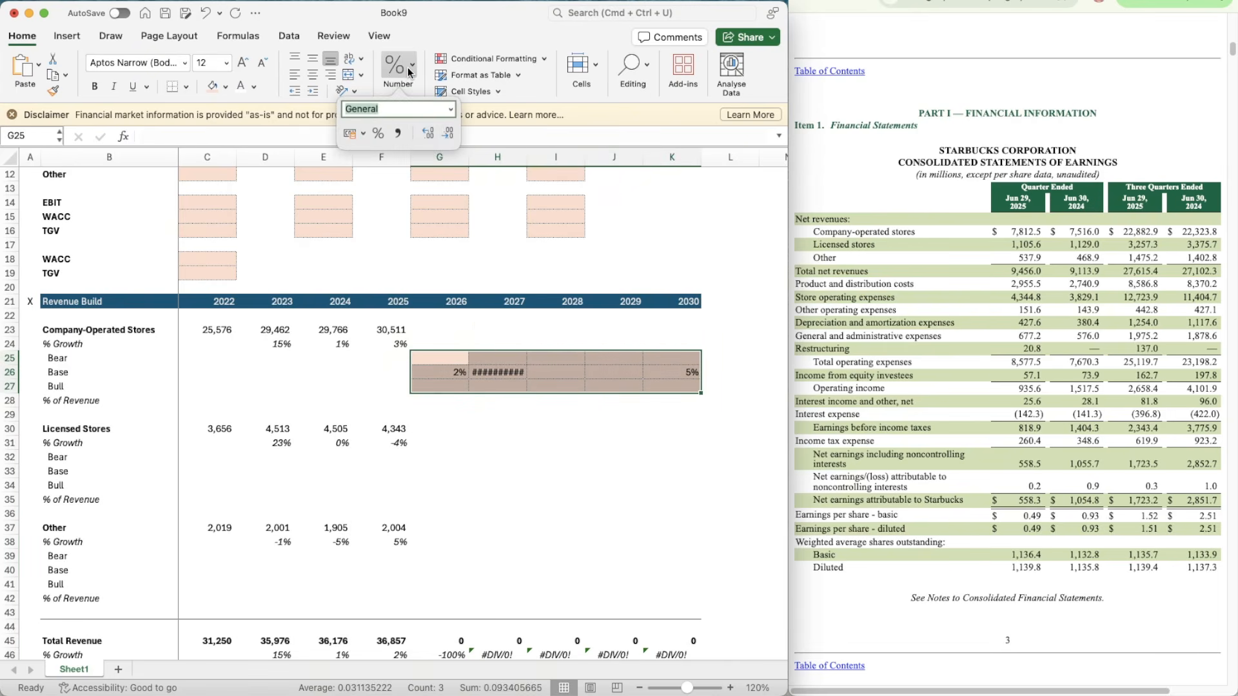
left_click(450, 113)
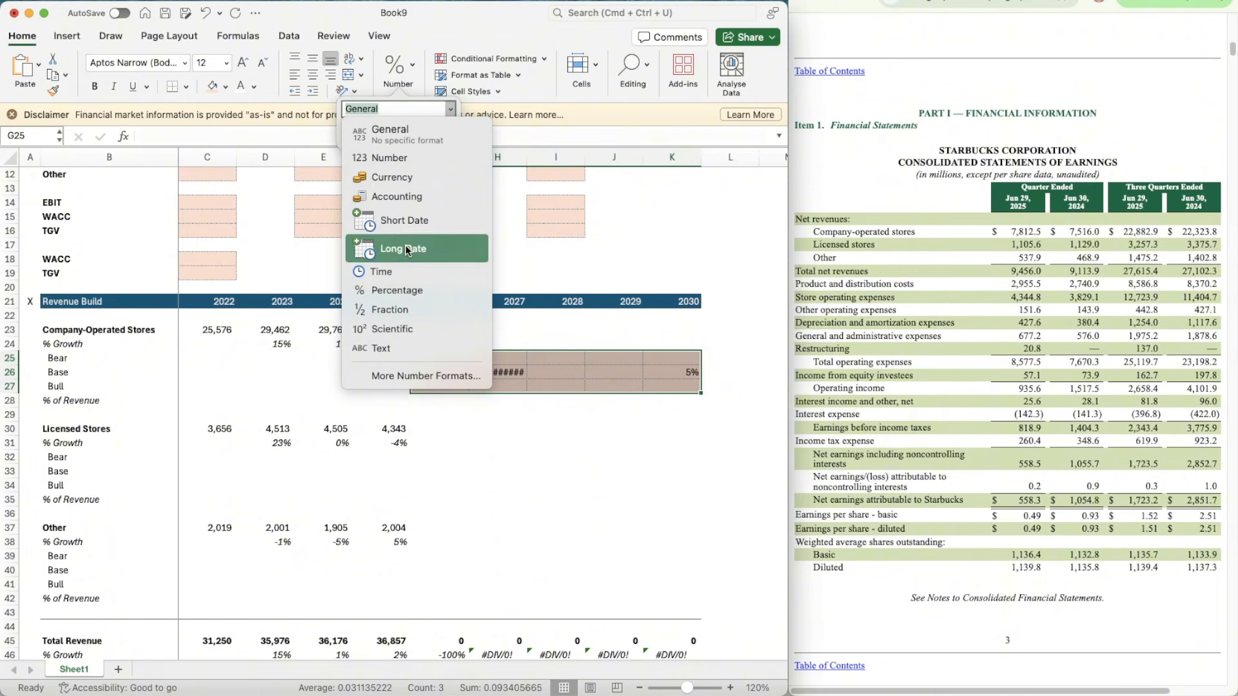
left_click(400, 294)
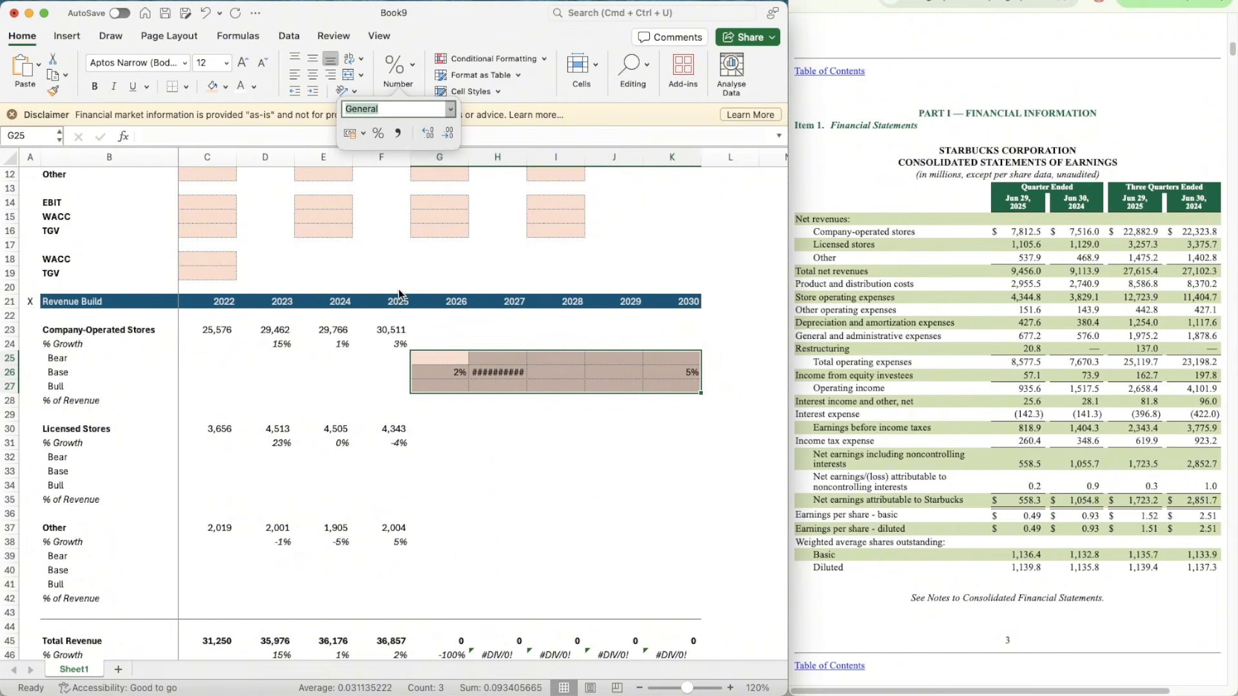
left_click(427, 136)
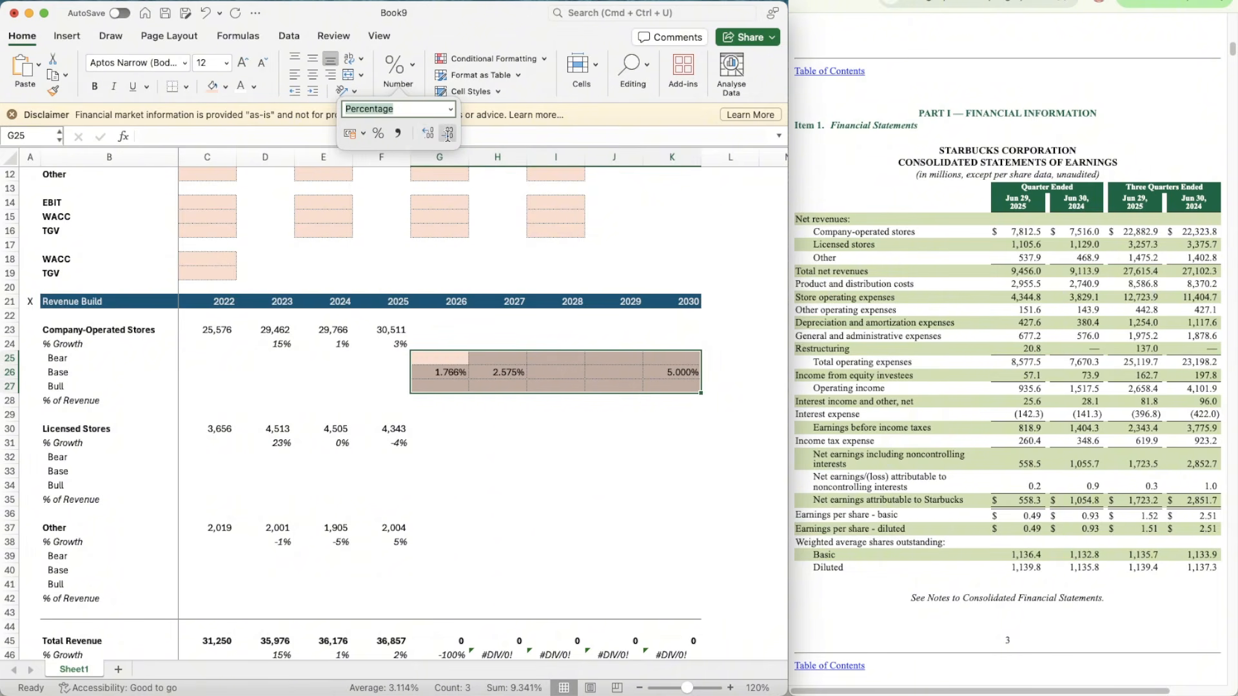
left_click(450, 137)
left_click(541, 374)
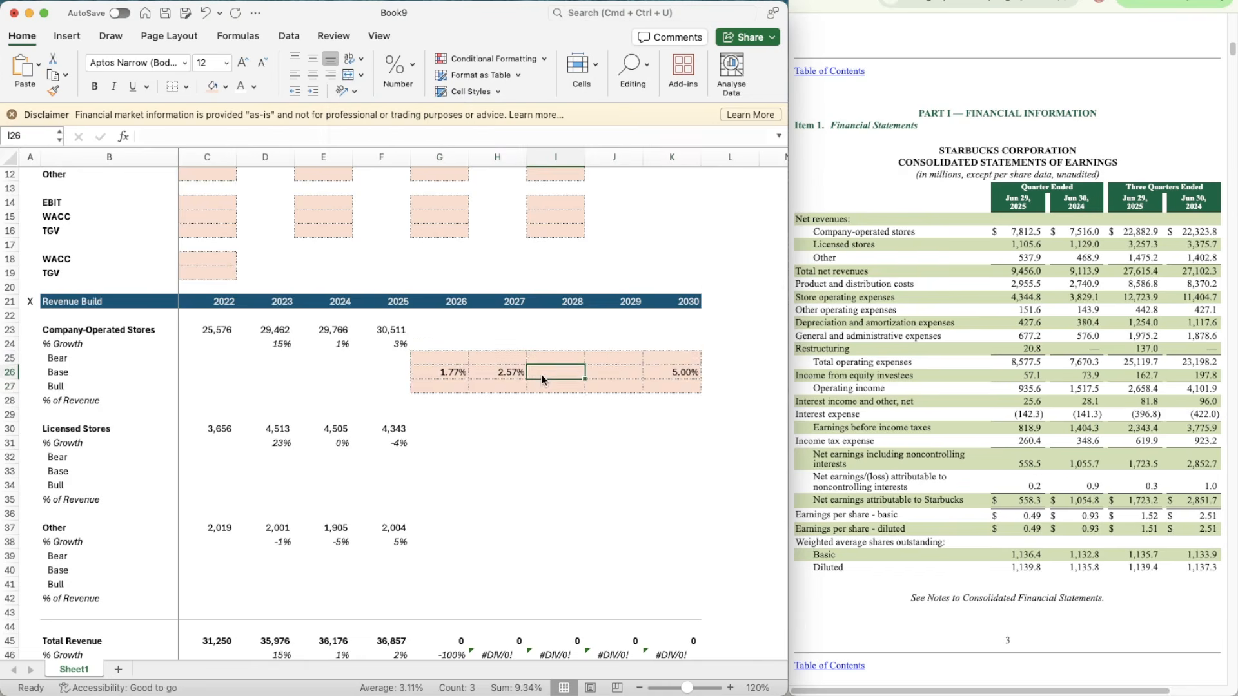
Step: Copy the Base growth interpolation formula from H26 across to 2028 and 2029 in I26:J26
scroll(541, 374, "down", 2)
left_click(489, 346)
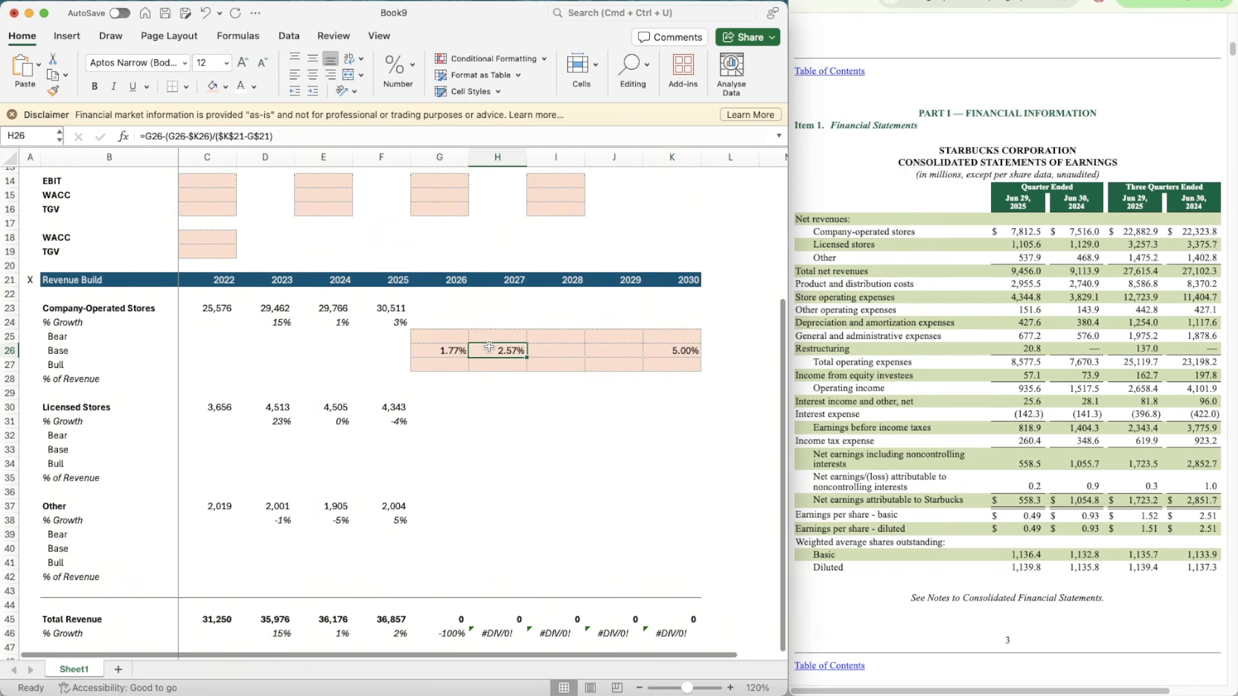
key("super+c")
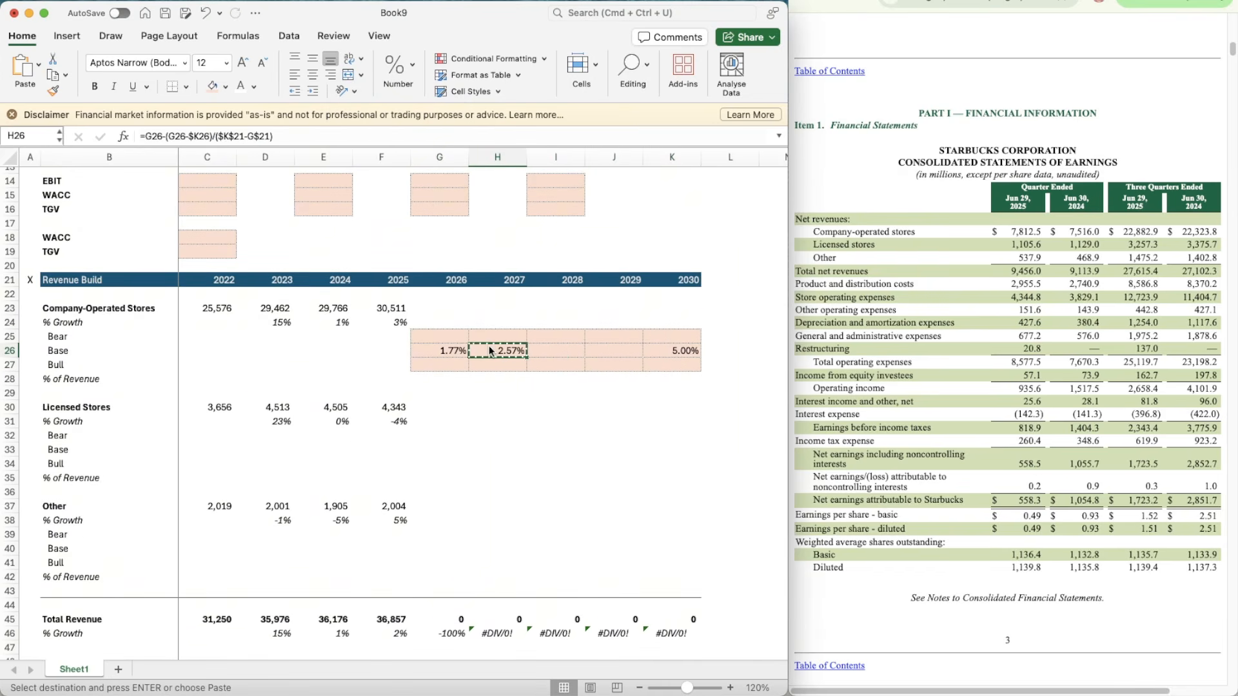
key("shift+Right")
key("shift+Right")
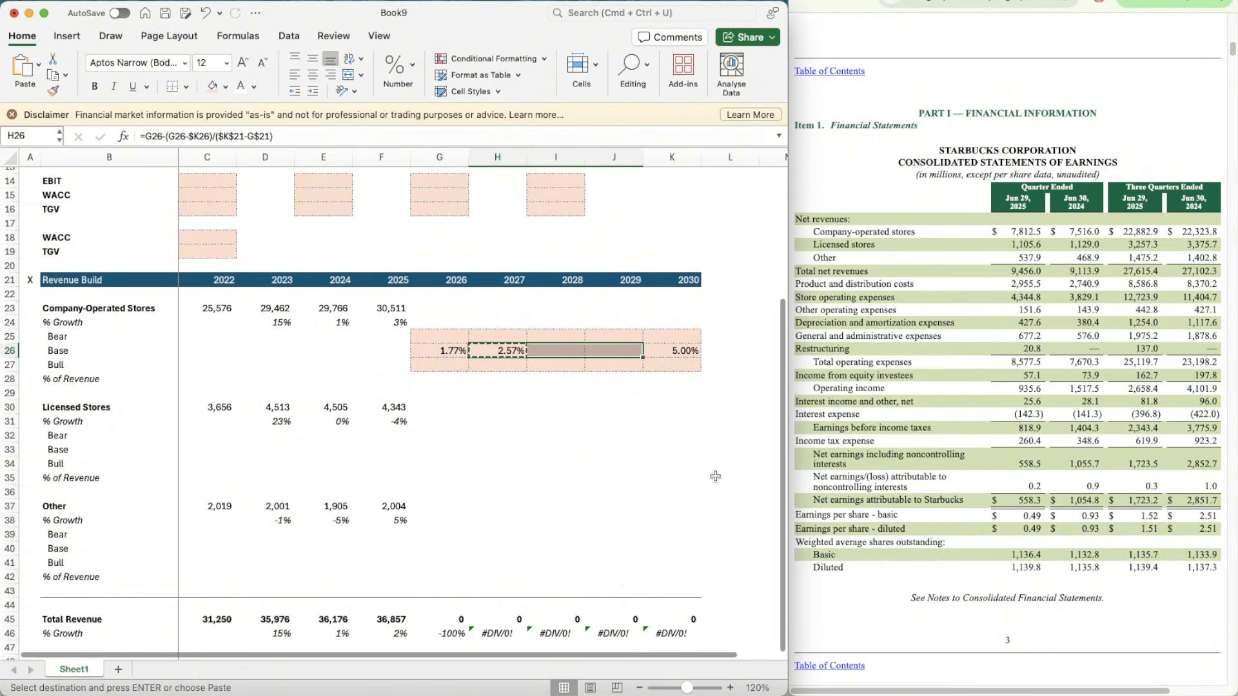
key("super+v")
key("Escape")
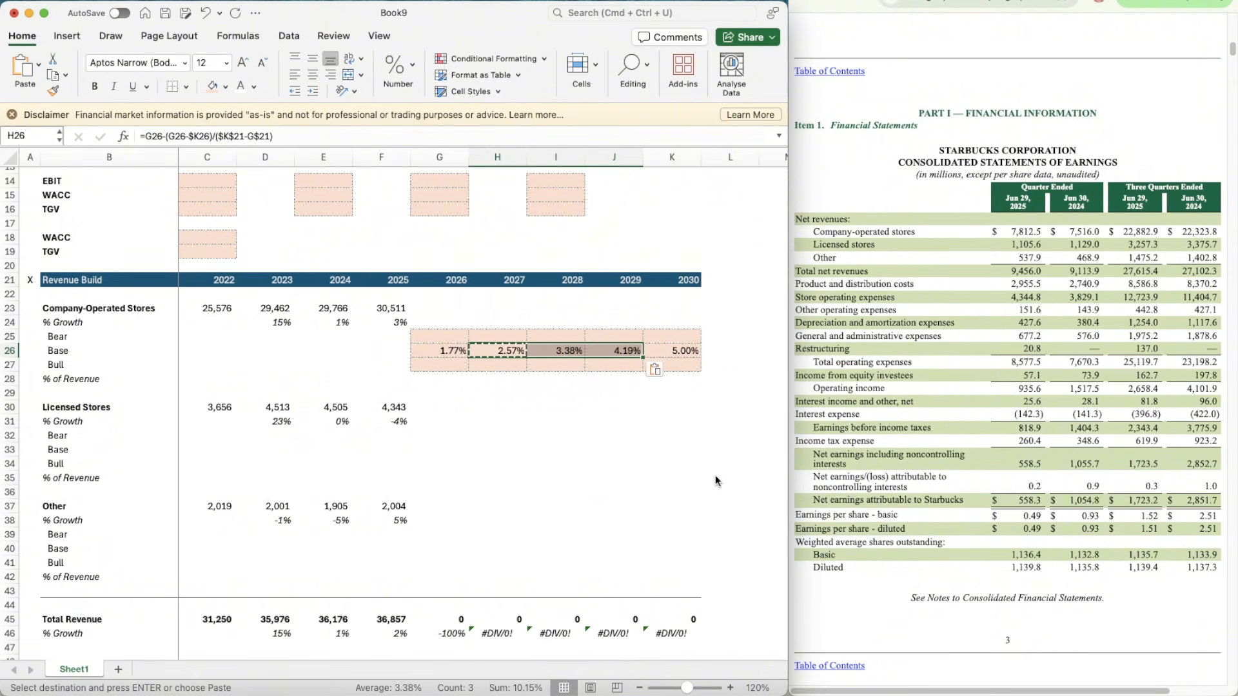
left_click(715, 480)
Step: Enter 95% as the Bear case assumption for Company-Operated Stores in E10
scroll(716, 481, "up", 5)
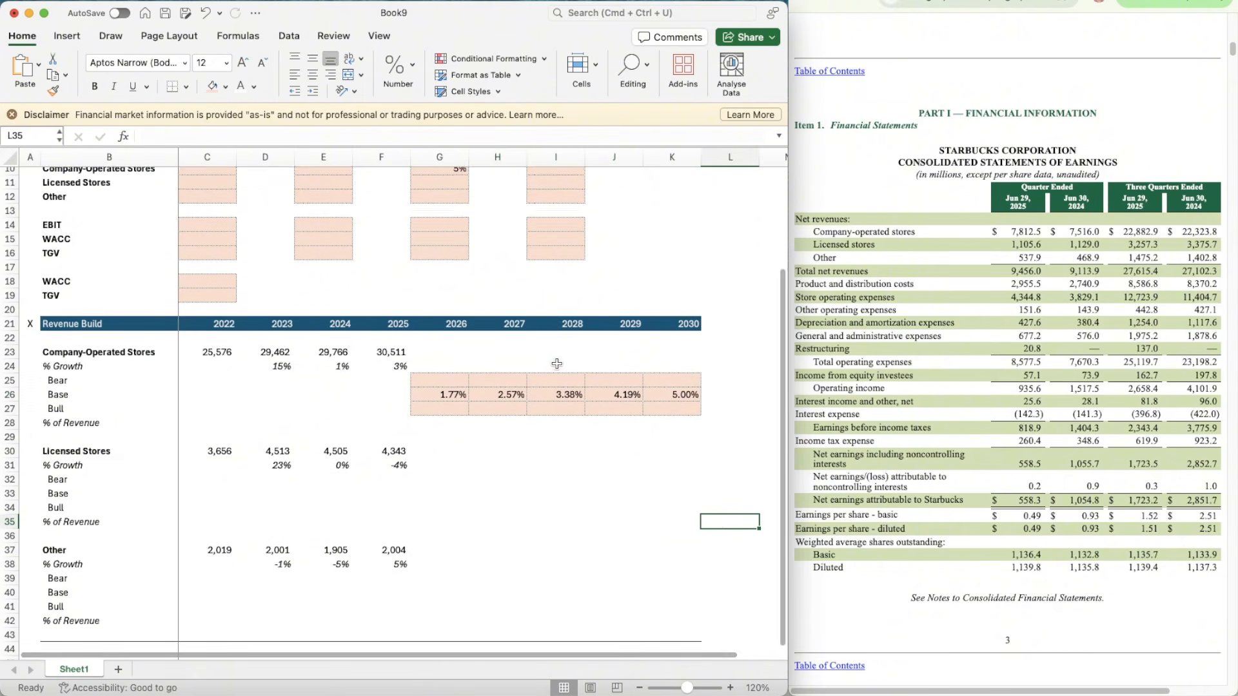
left_click(307, 237)
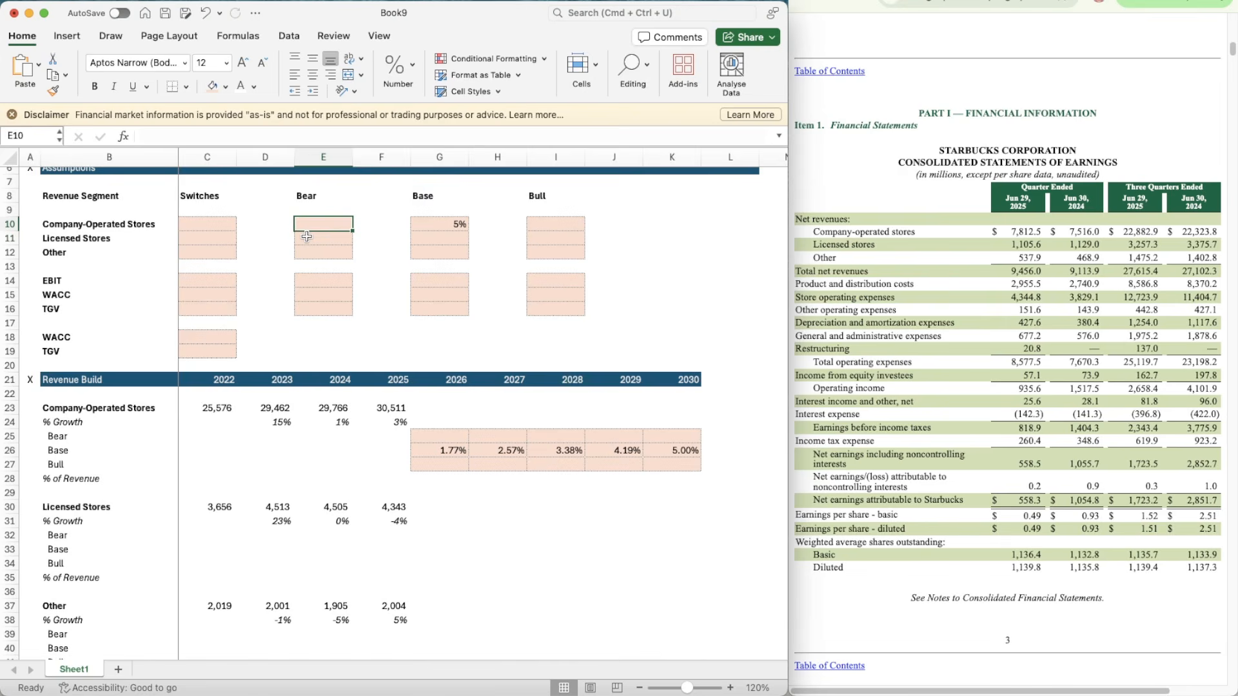
left_click(307, 224)
type("95%")
key("Return")
Step: Enter 105% as the Bull case assumption for Company-Operated Stores in I10
key("Up")
key("Right")
key("Right")
key("Right")
key("Right")
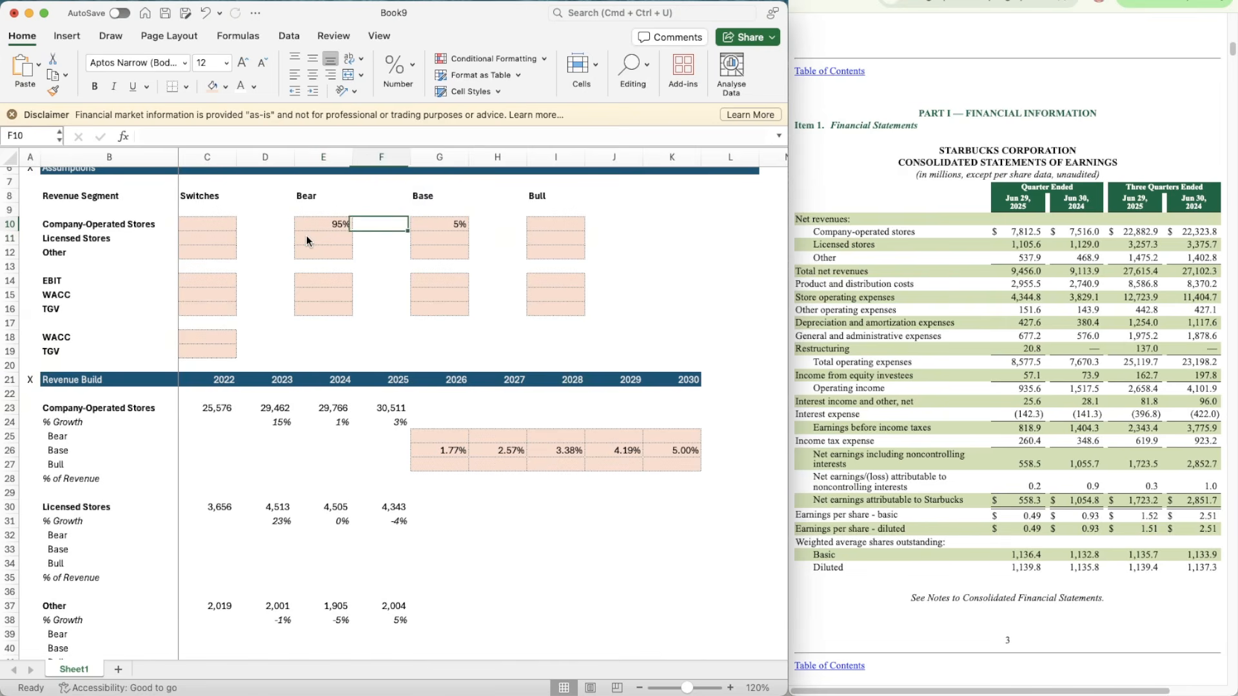
type("105%")
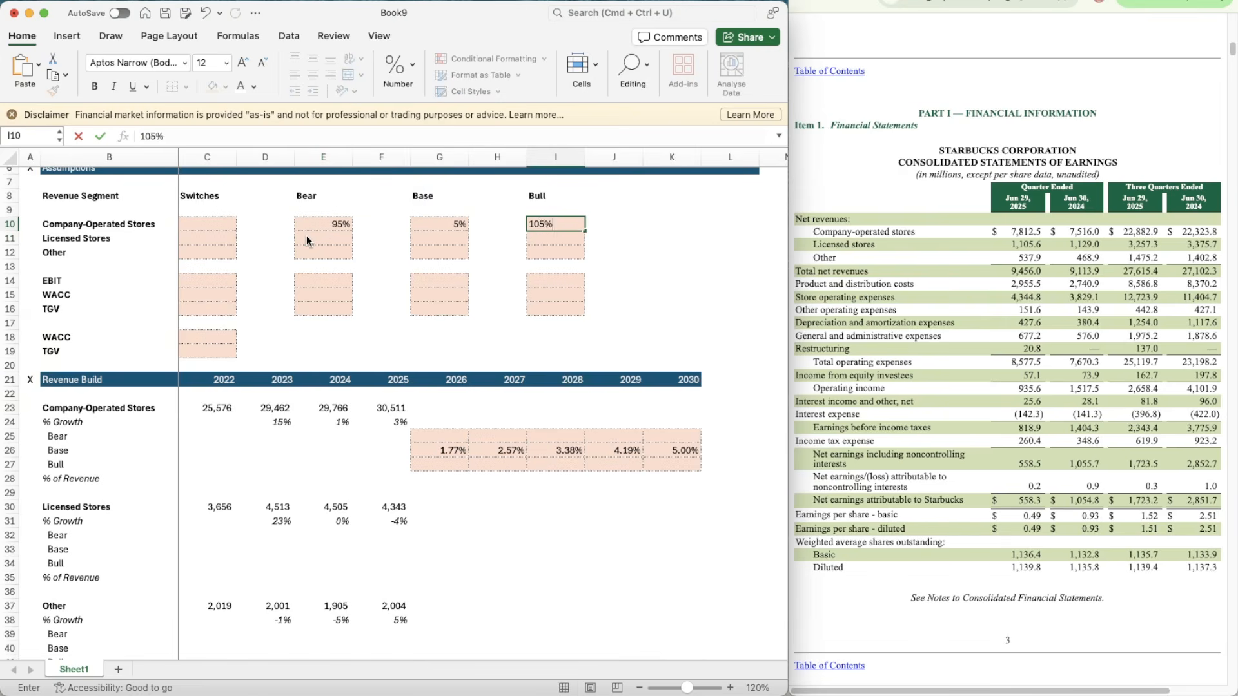
key("Return")
key("Up")
key("Left")
key("Left")
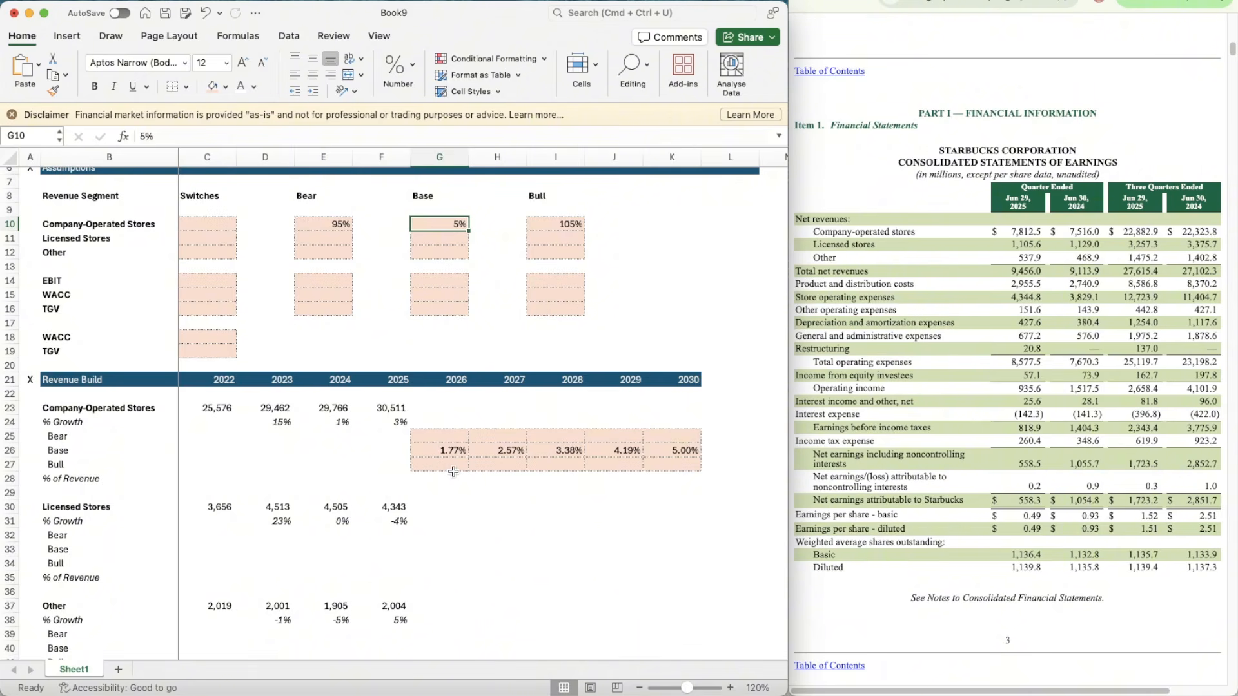
Step: Calculate the 2026 Bear growth of Company-Operated Stores in G25 with the formula =G26*$E$10
left_click(436, 439)
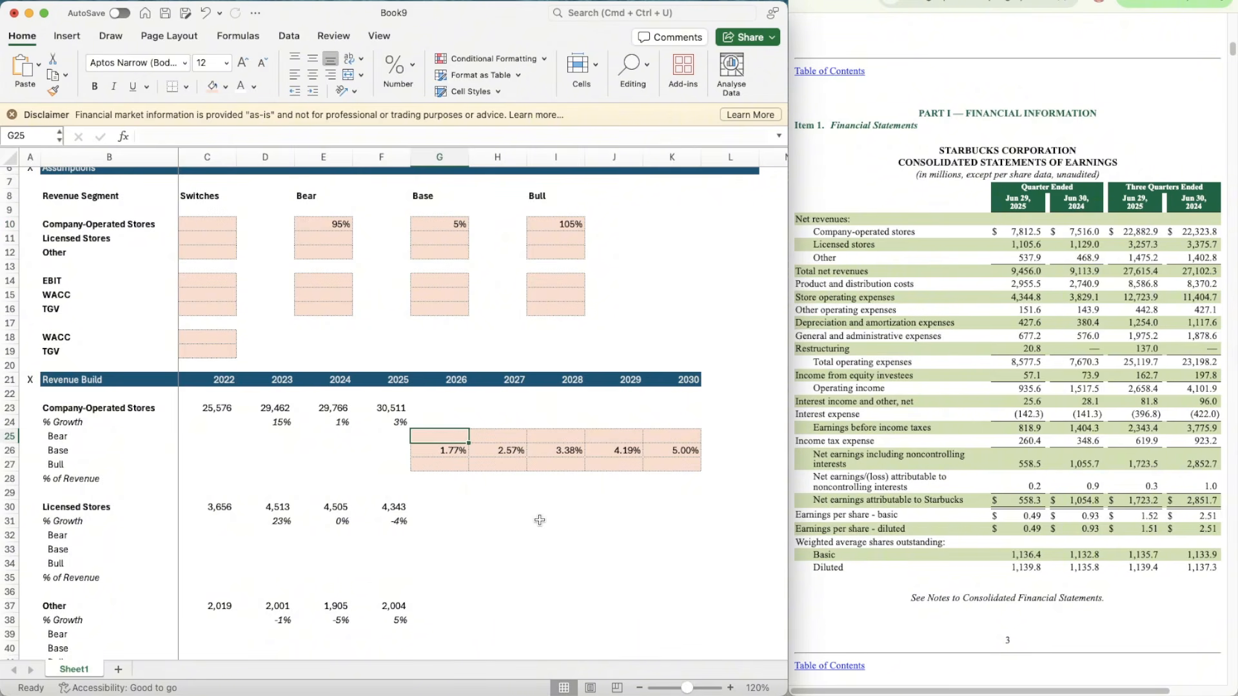
type("=")
key("Down")
type("*")
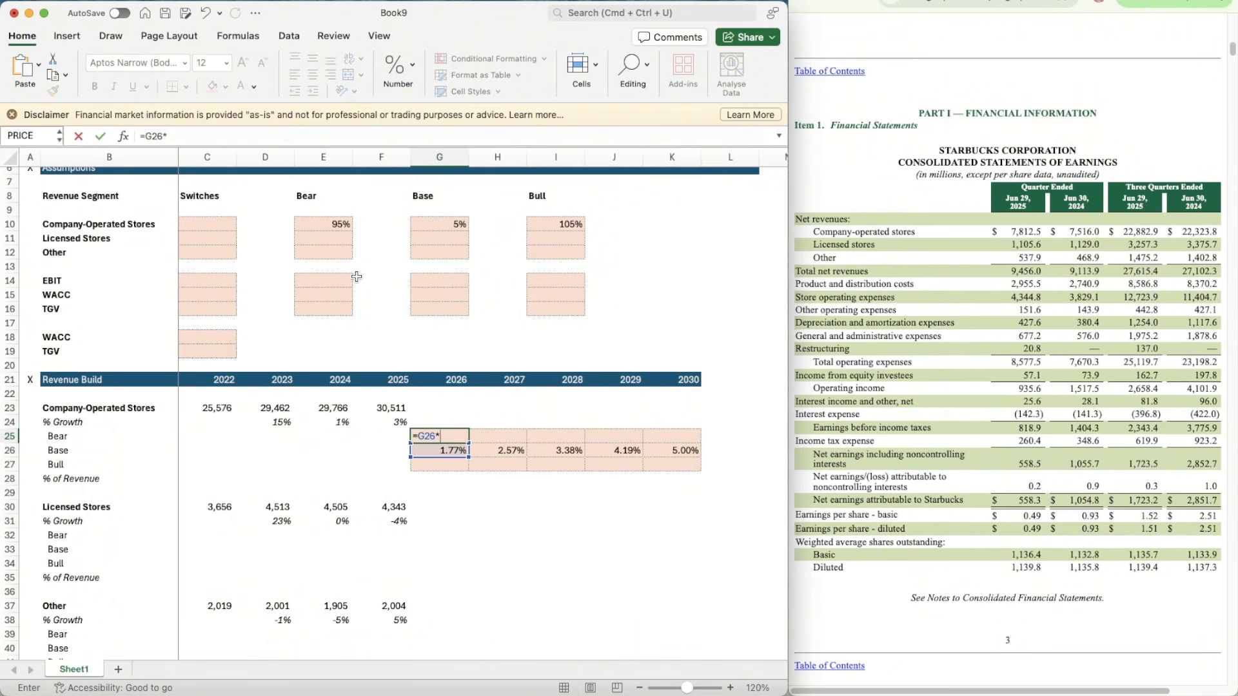
left_click(319, 223)
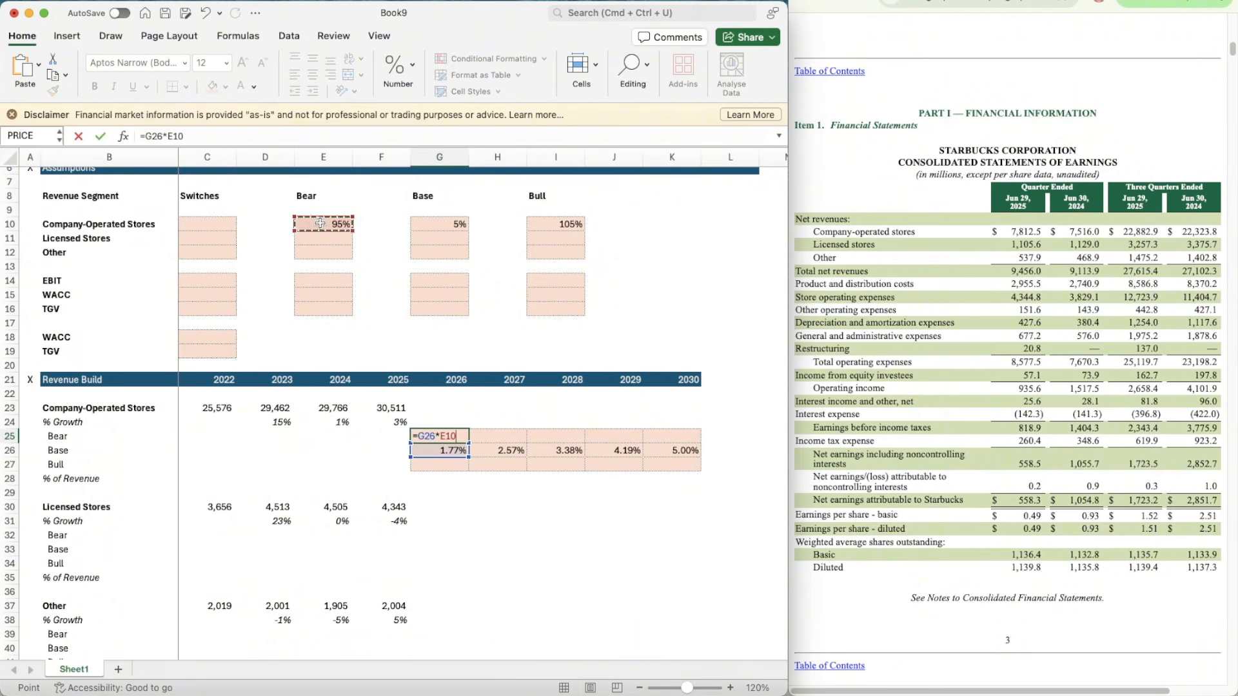
left_click(168, 136)
key("F4")
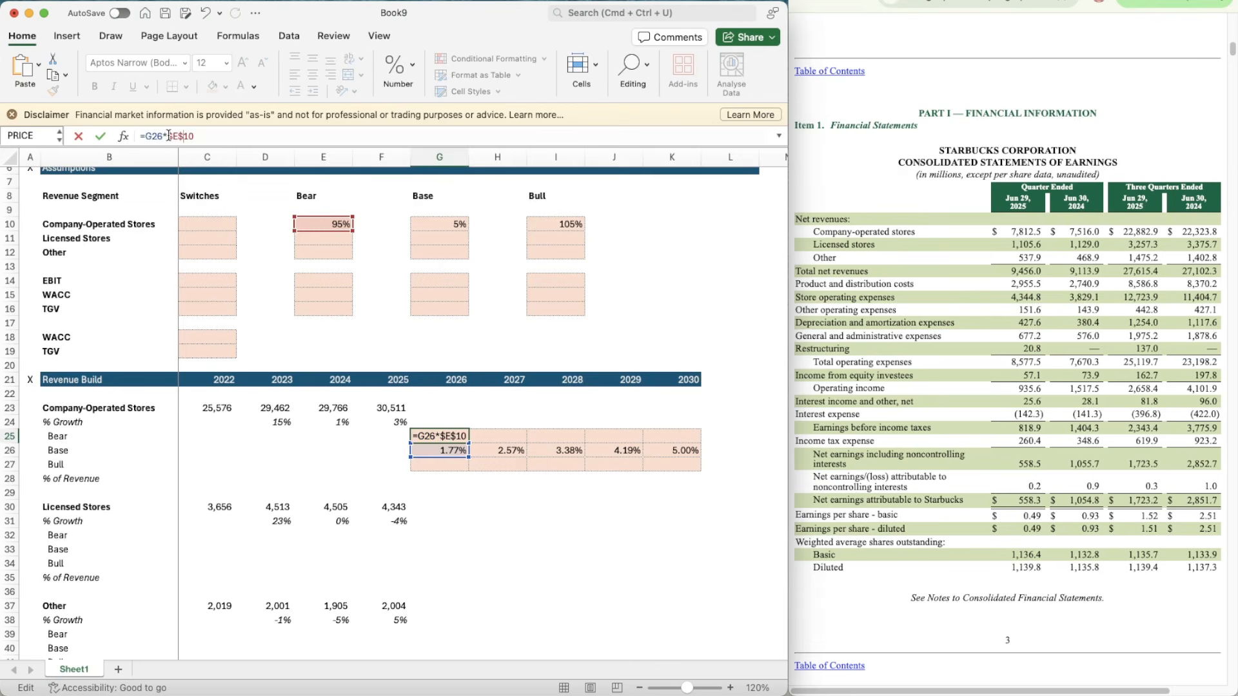
key("ctrl+Return")
Step: Copy the Bear growth formula from G25 across to 2030 in K25
key("super+c")
key("shift+Right")
key("shift+Right")
key("shift+Right")
key("shift+Right")
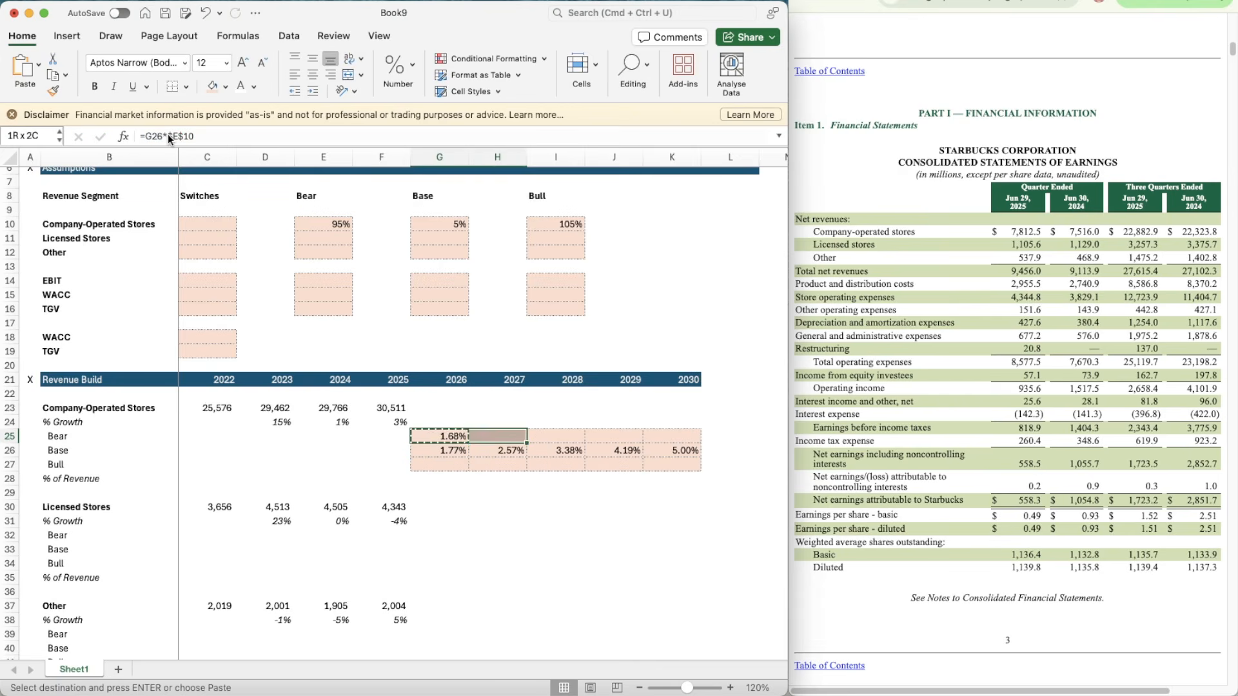
key("super+v")
Step: Calculate the 2026 Bull growth of Company-Operated Stores in G27 with the formula =G26*$I$10
key("Down")
key("Down")
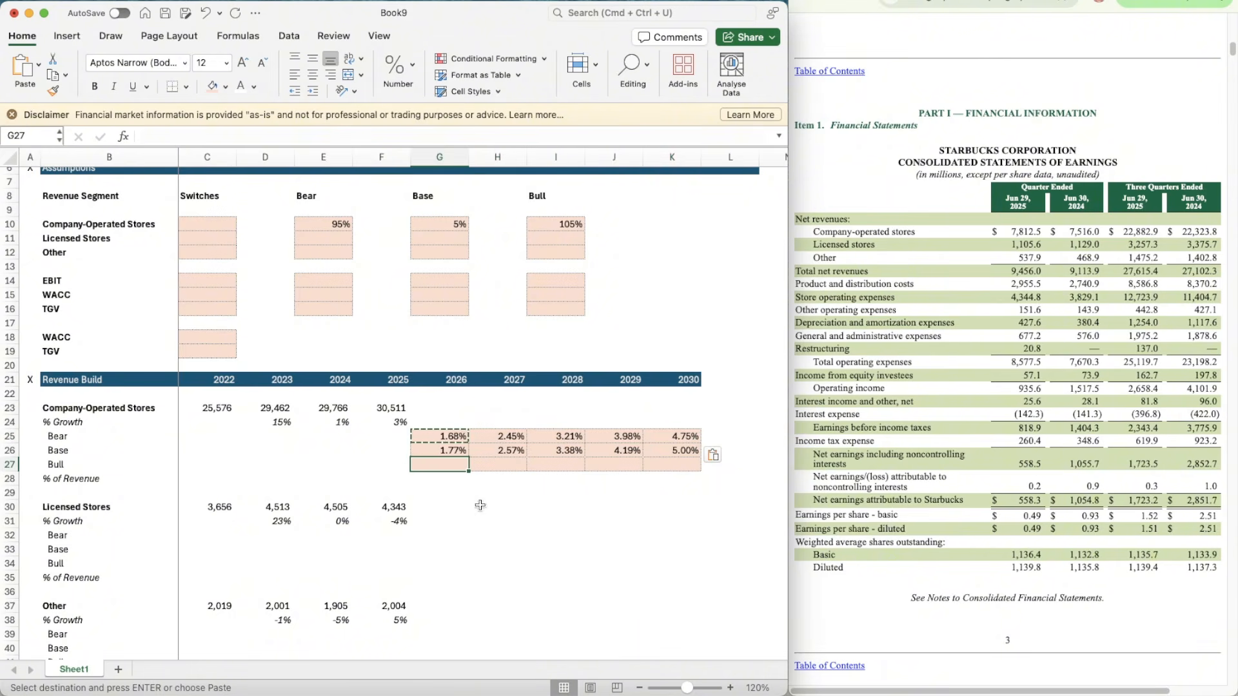
type("=")
key("Up")
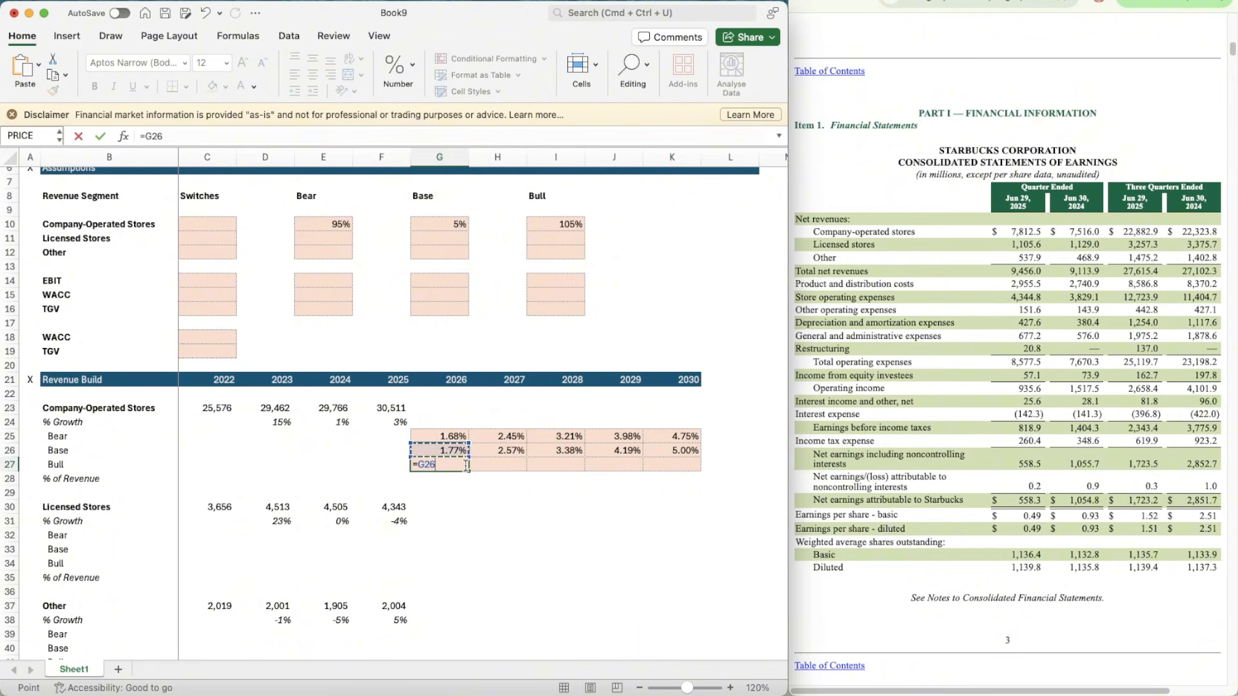
type("*$I$10")
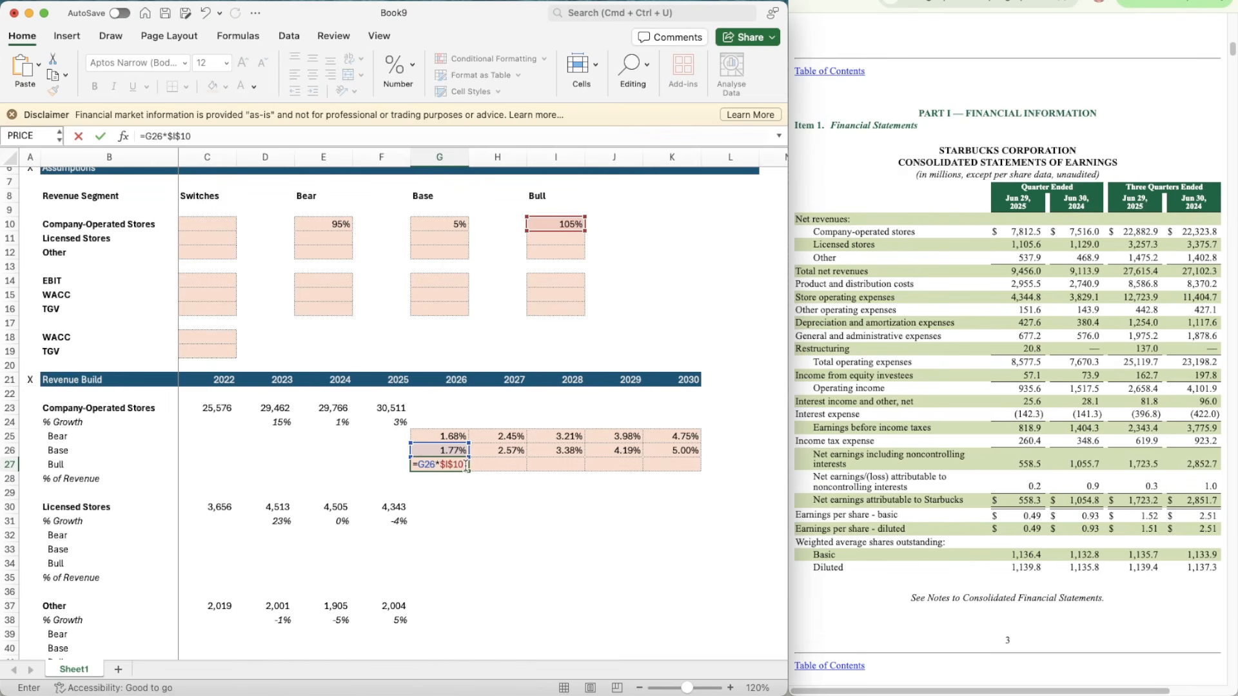
key("ctrl+Return")
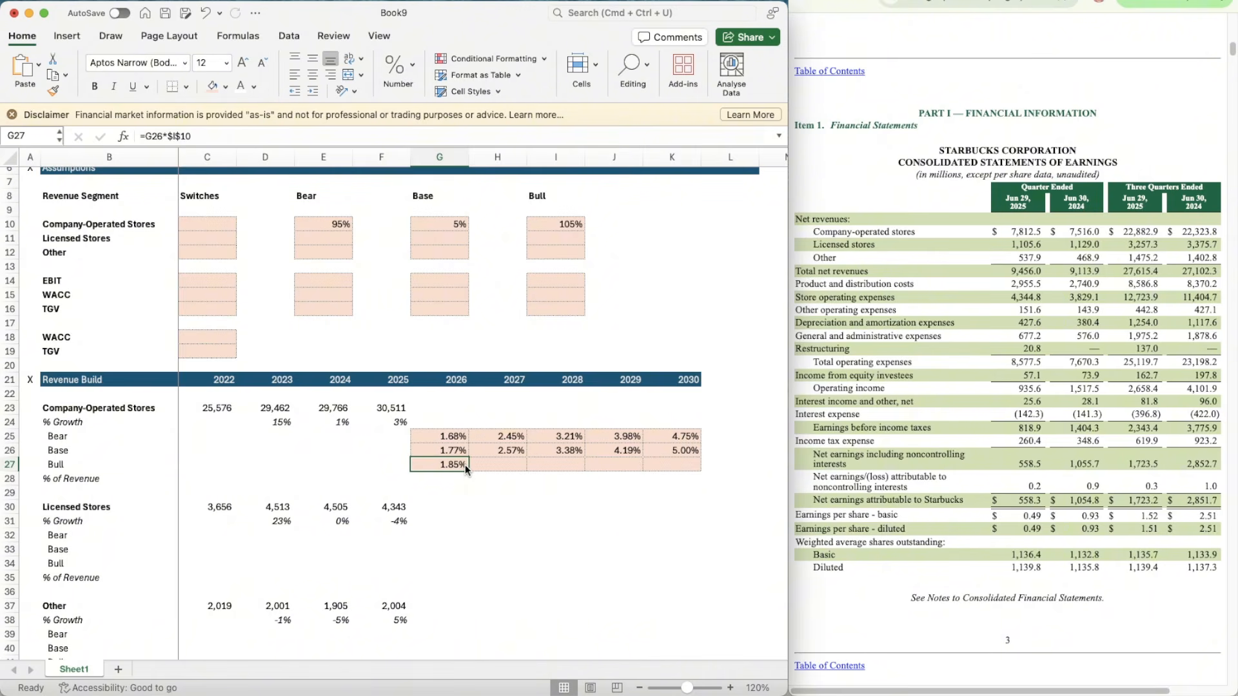
Step: Copy the Bull growth formula from G27 across to 2030 in K27
key("super+c")
key("Right")
key("shift+Right")
key("shift+Right")
key("shift+Right")
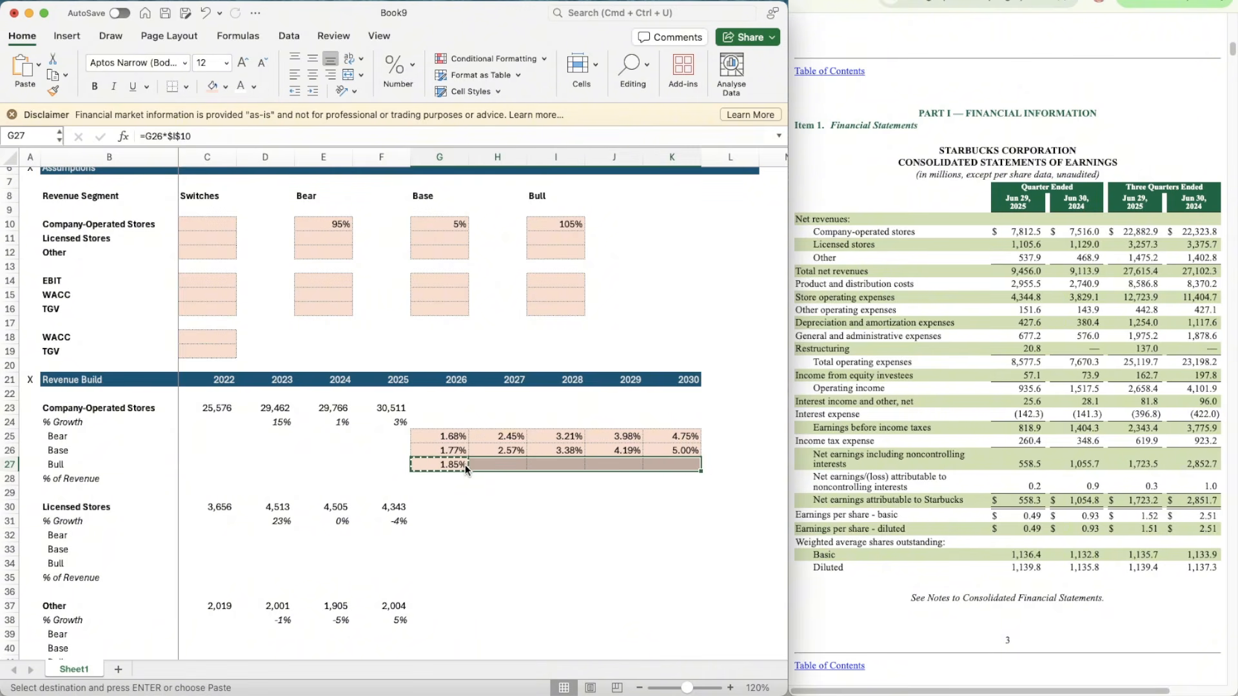
key("super+v")
key("Escape")
key("Up")
key("Left")
key("Left")
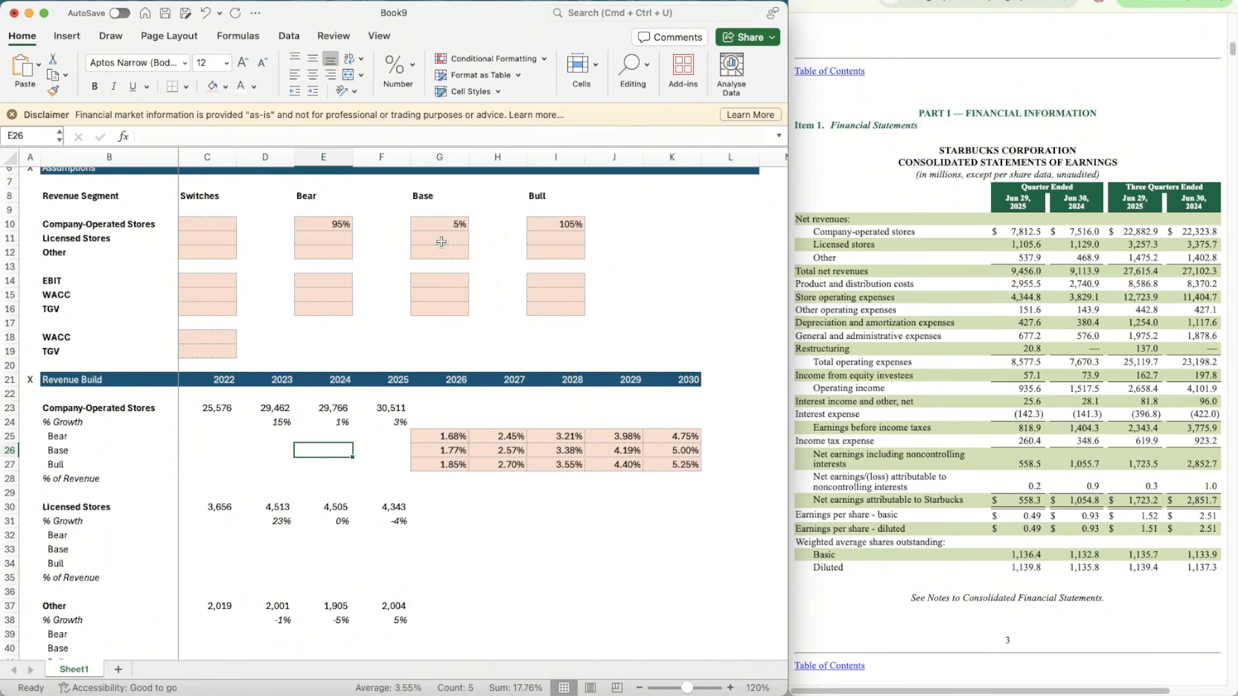
Step: Set the switches for Company-Operated Stores, Licensed Stores and Other in C10:C12 to 2
left_click(192, 222)
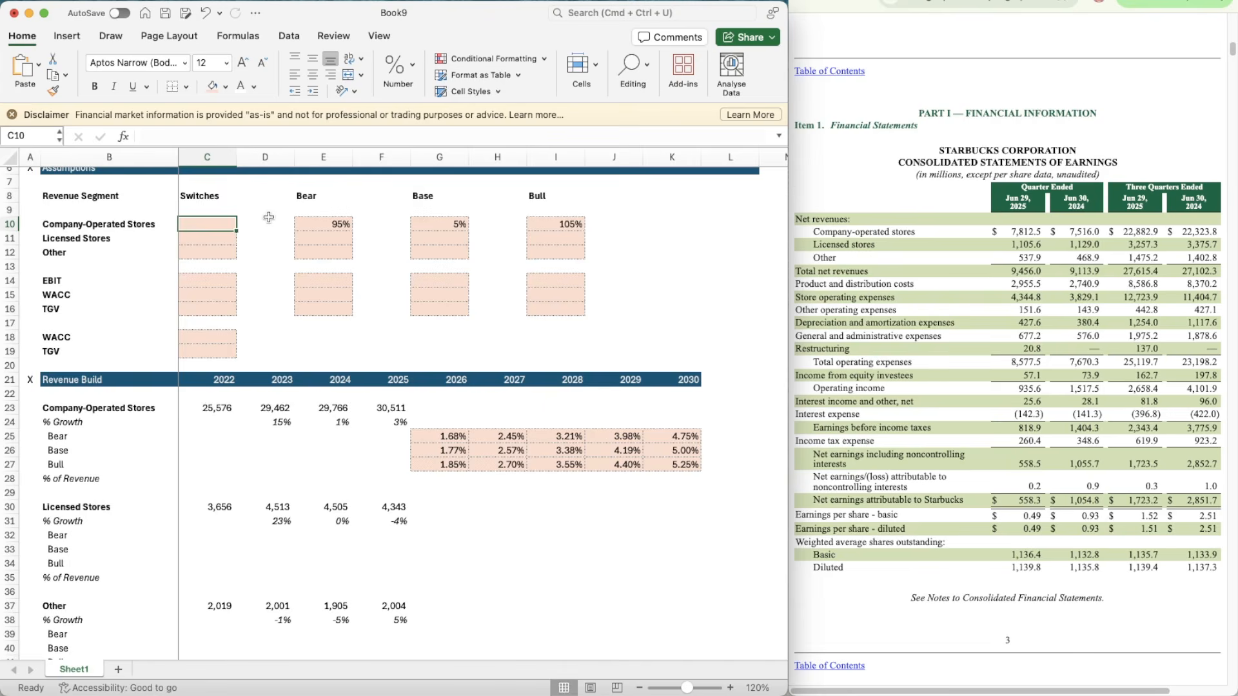
type("2")
key("Return")
type("2")
key("Return")
type("2")
key("Return")
key("Return")
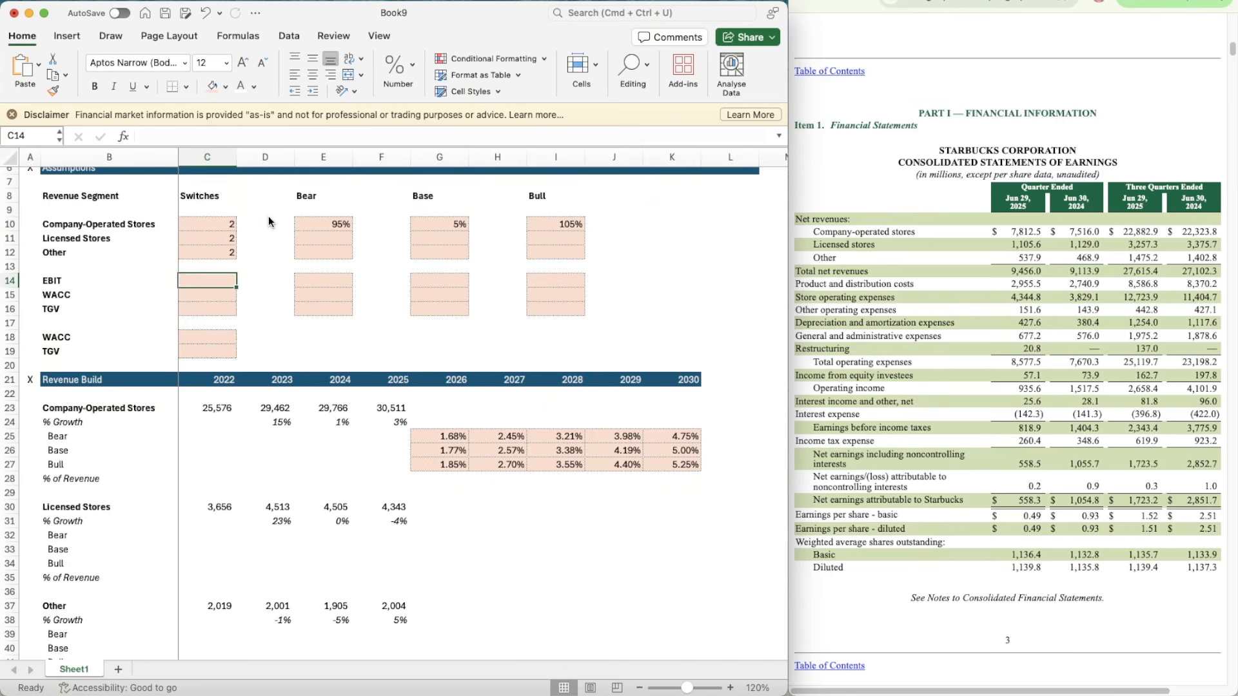
Step: Set the switches for EBIT, WACC and TGV in C14:C16 to 2
type("2")
key("Return")
type("2")
key("Return")
type("2")
key("Return")
key("Return")
key("Return")
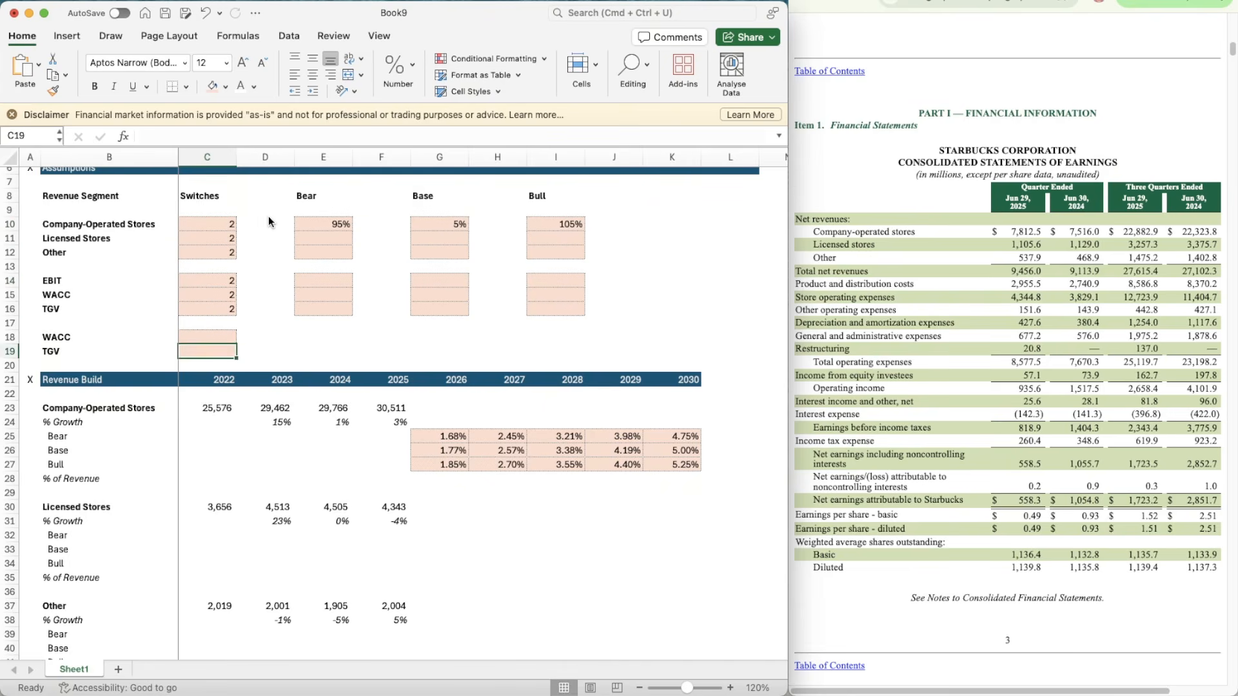
key("Up")
key("Up")
key("Up")
key("Up")
key("Up")
key("Up")
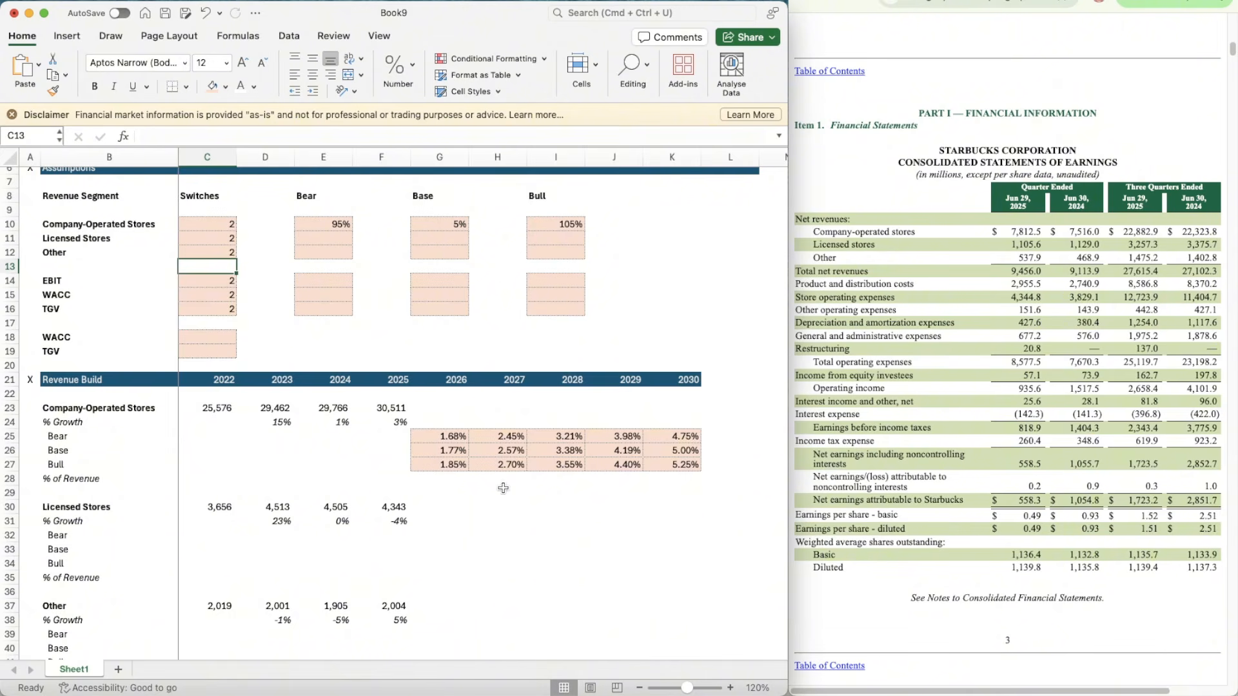
Step: Link the 2026 % Growth of Company-Operated Stores in G24 to its switch with the formula =OFFSET(G24,$C$10,0)
left_click(449, 422)
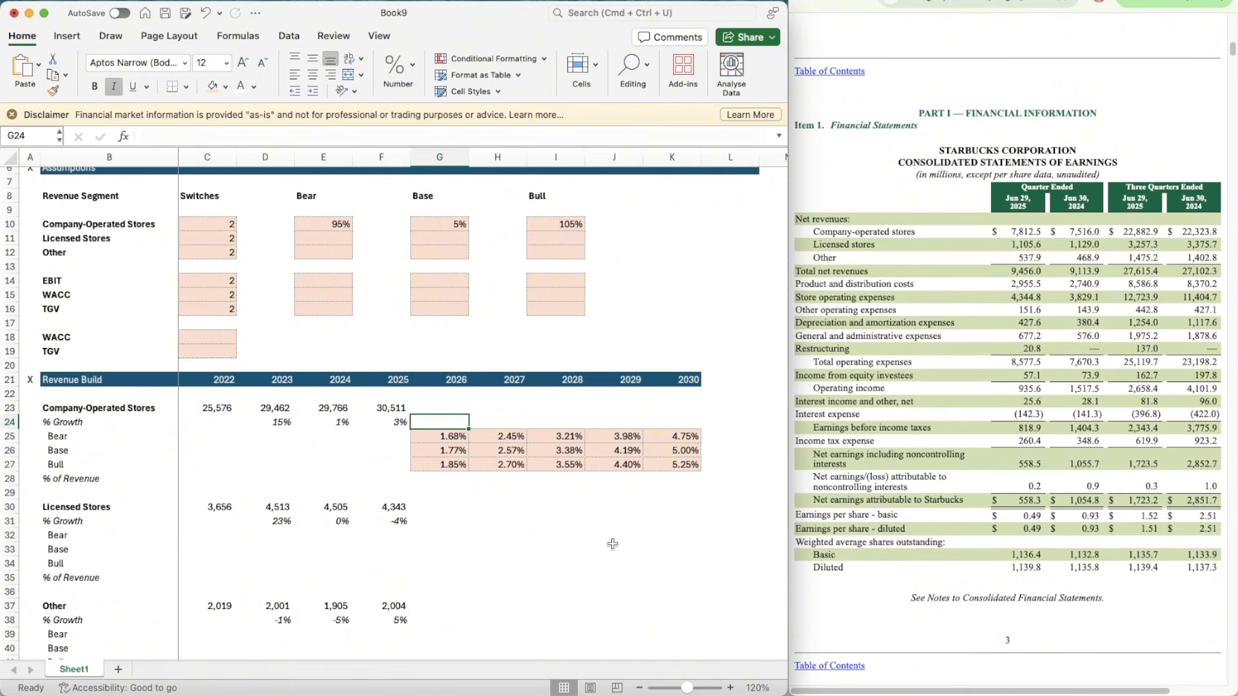
type("=")
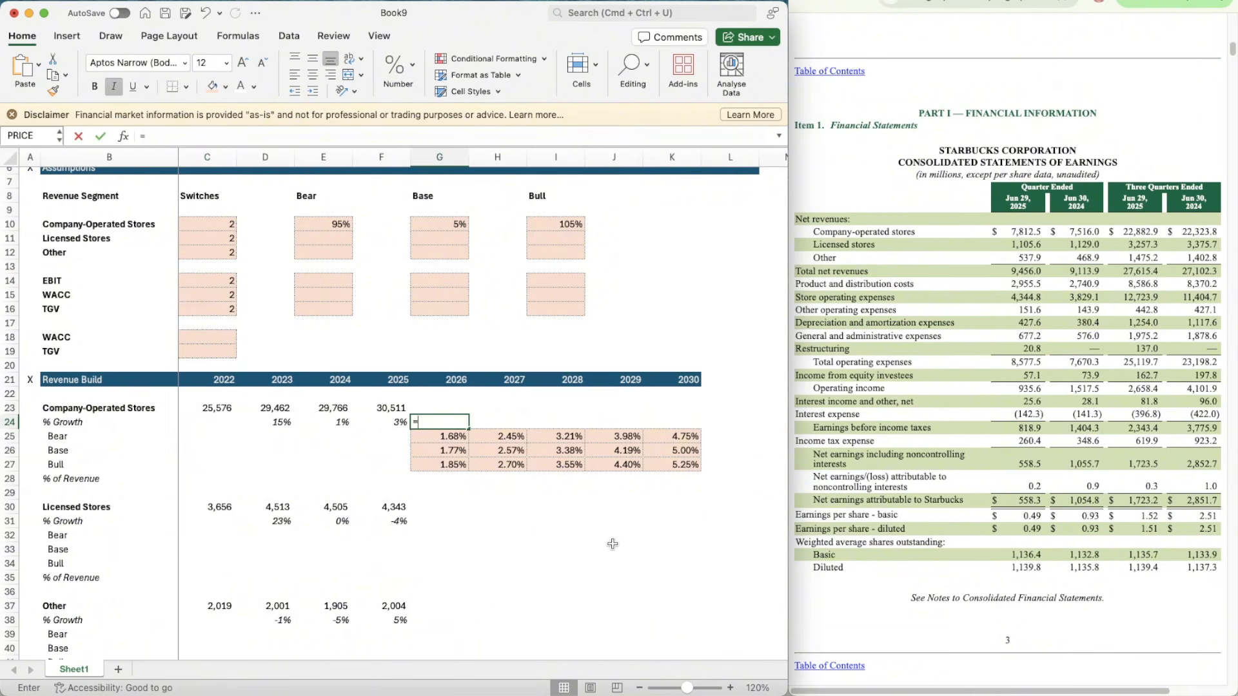
type("offset")
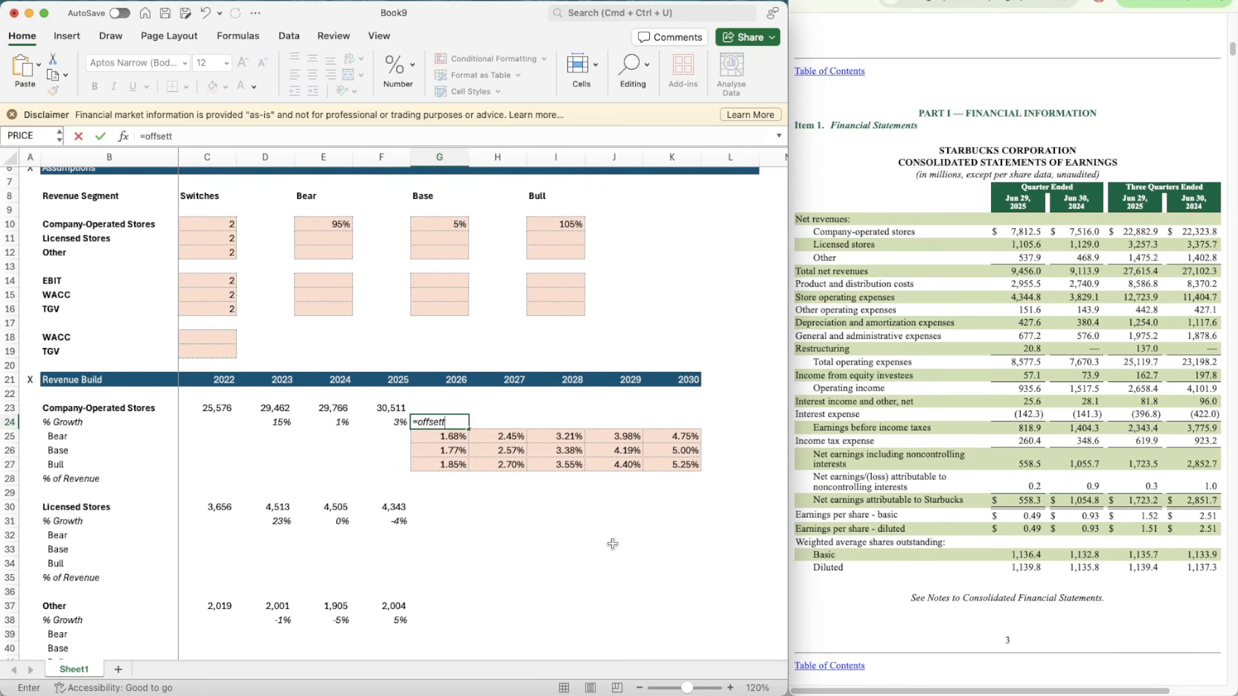
key("Tab")
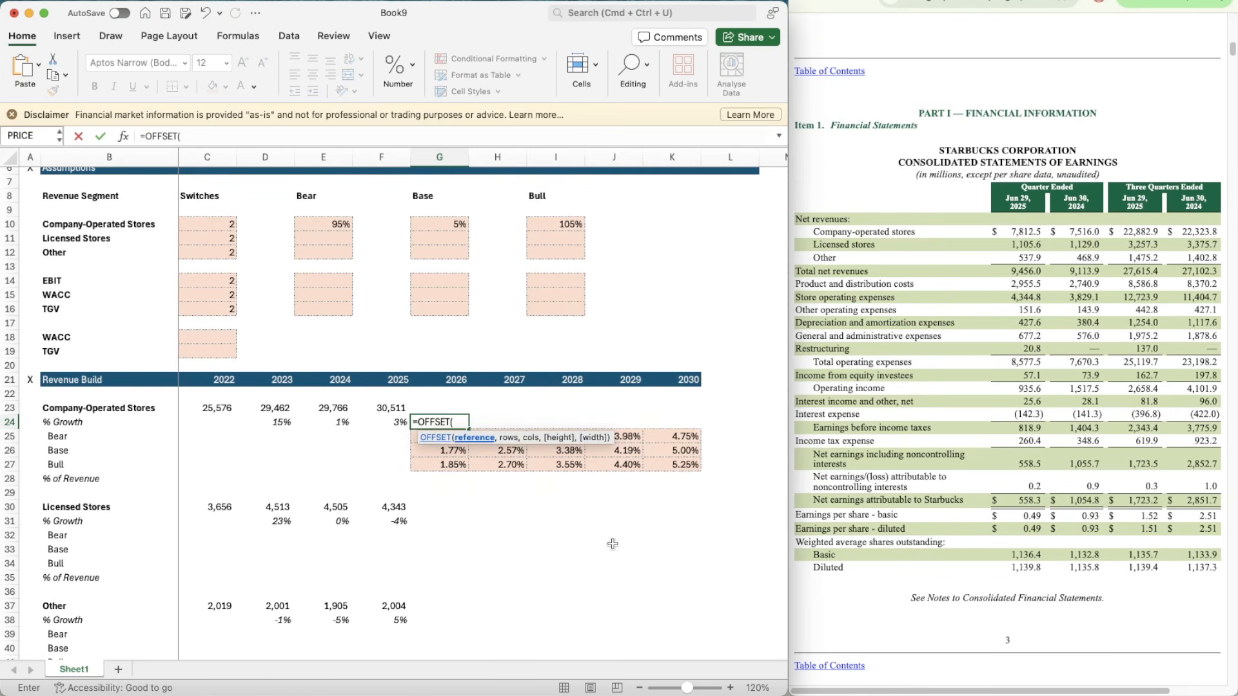
type("G")
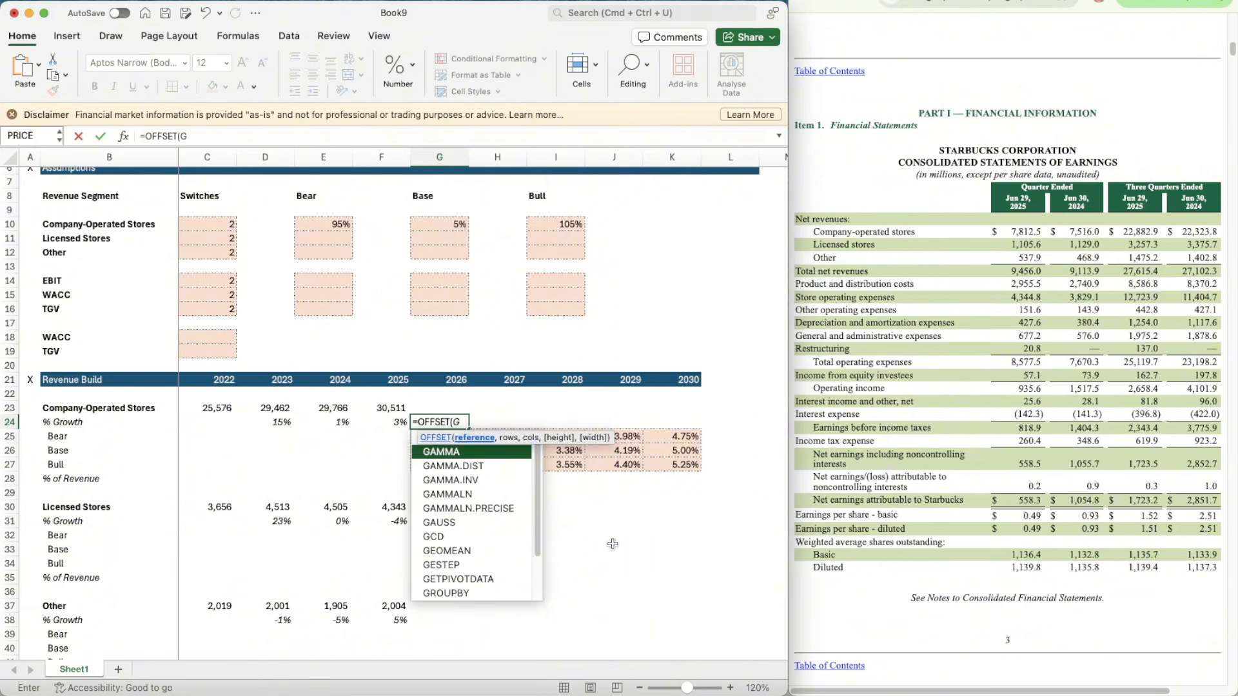
type("24,")
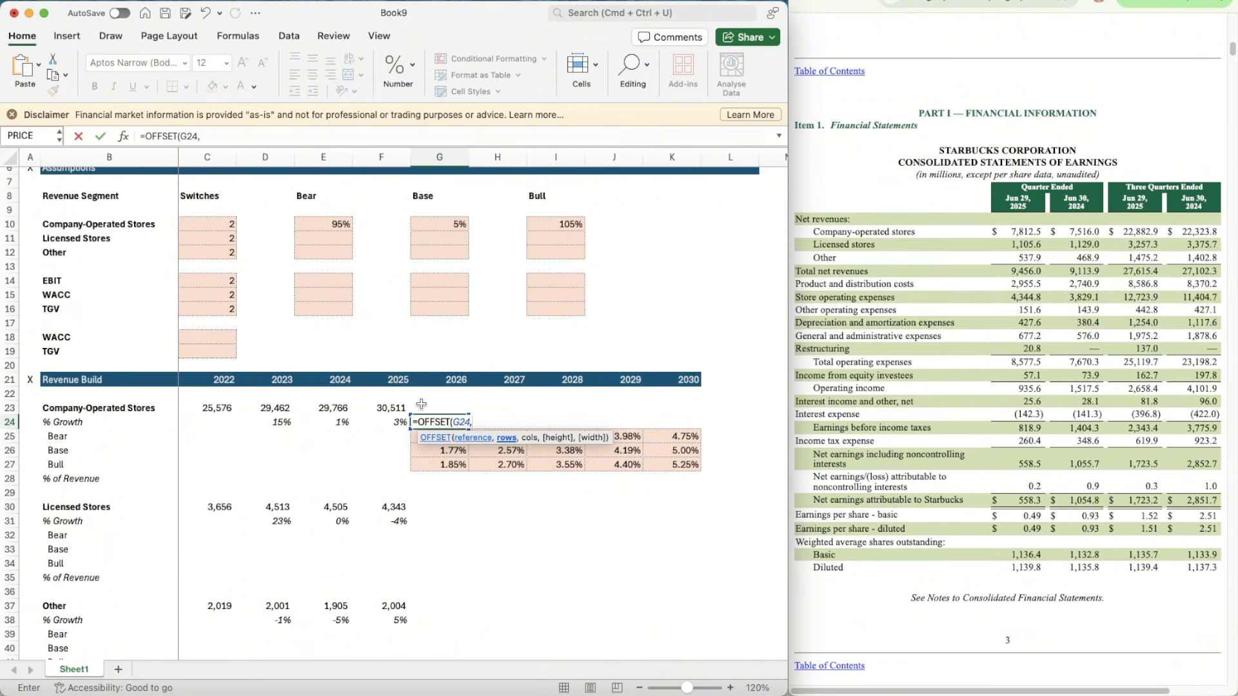
left_click(202, 224)
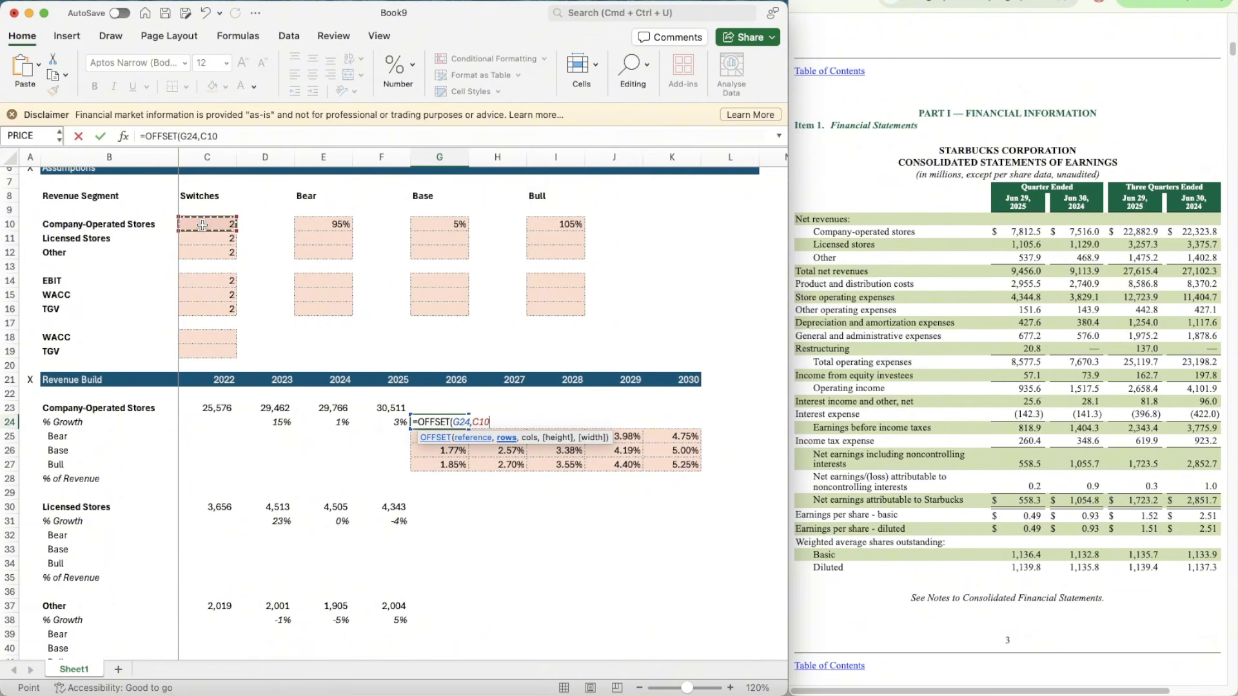
left_click(204, 137)
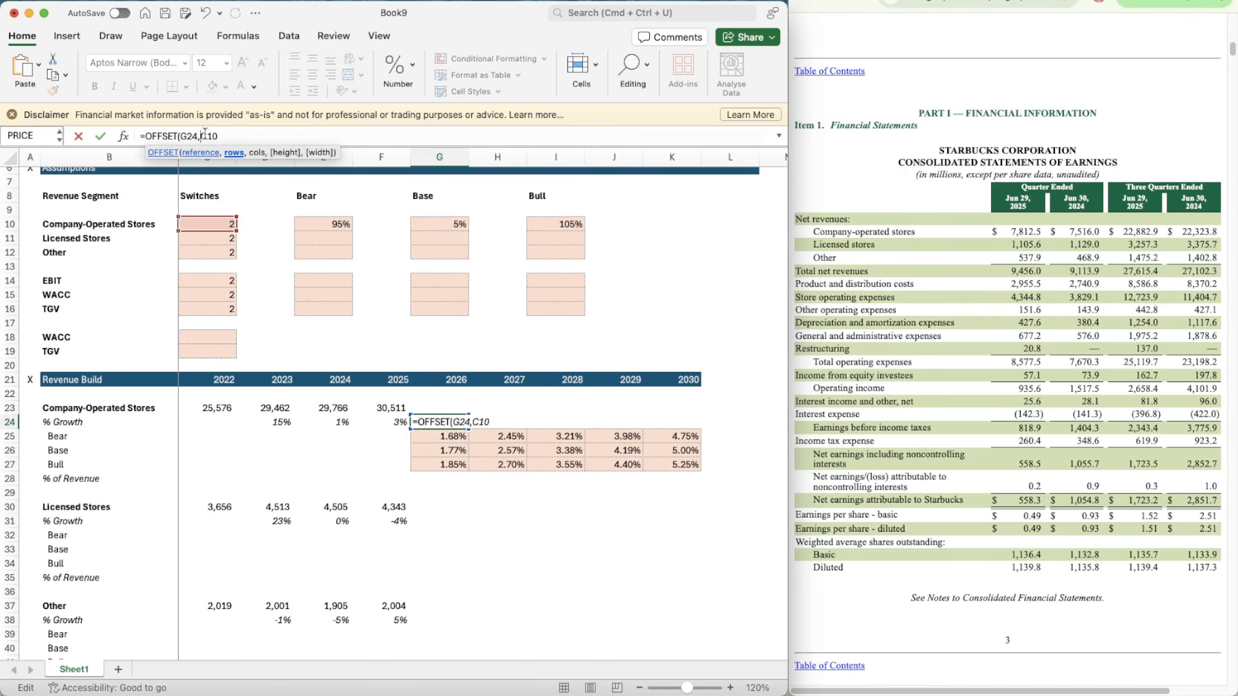
type("$")
key("Right")
type("$")
left_click(246, 132)
type(",0)")
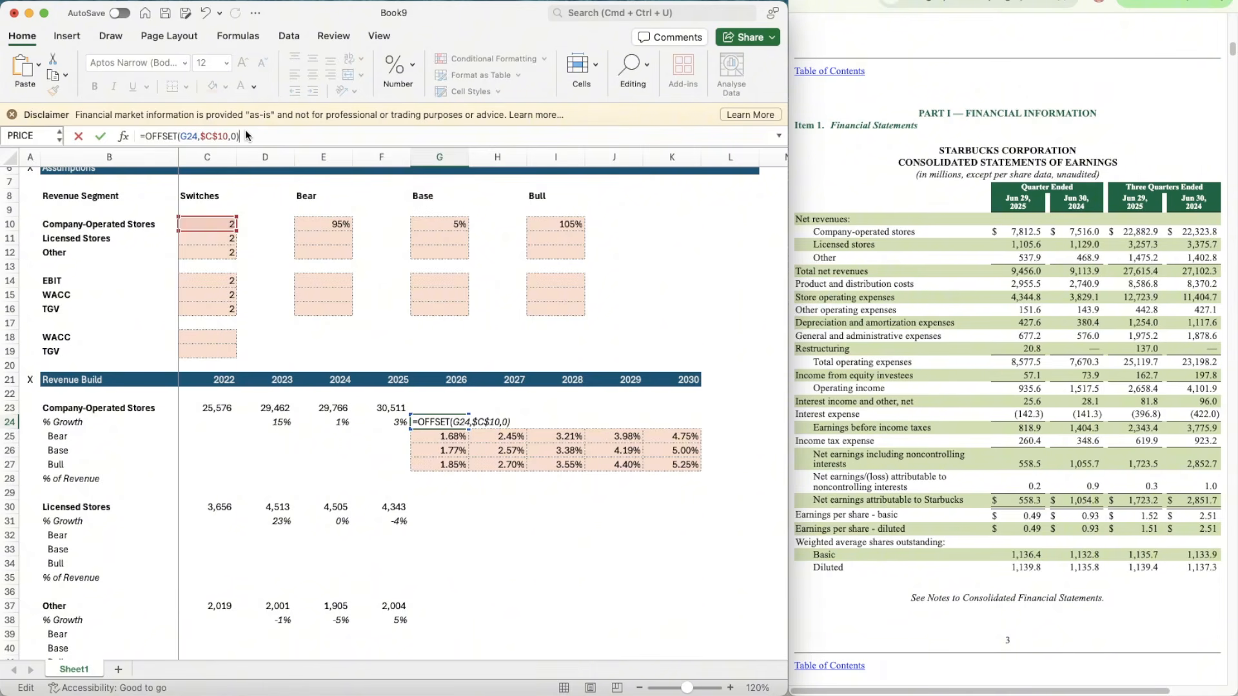
key("Return")
Step: Match the format of G24 to F24 and copy the OFFSET growth formula across to 2030 in K24
key("Up")
key("Left")
key("super+shift+c")
key("Right")
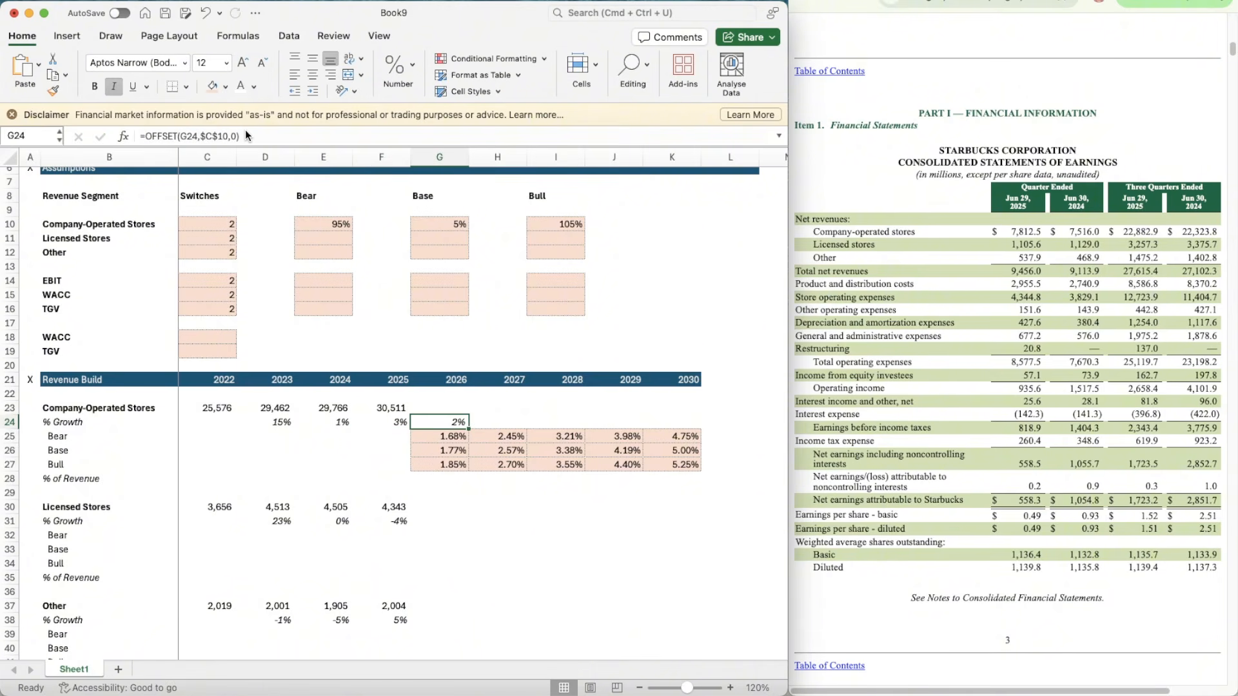
key("super+c")
key("shift+Right")
key("shift+Right")
key("shift+Right")
key("shift+Right")
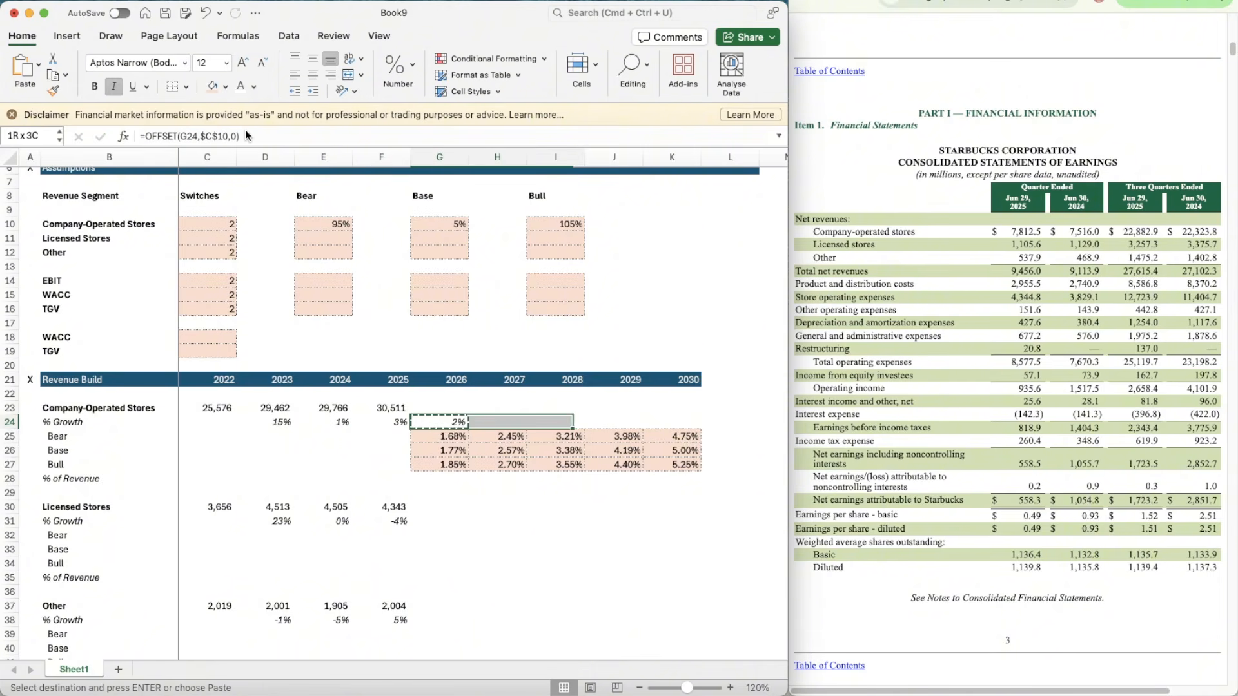
key("super+v")
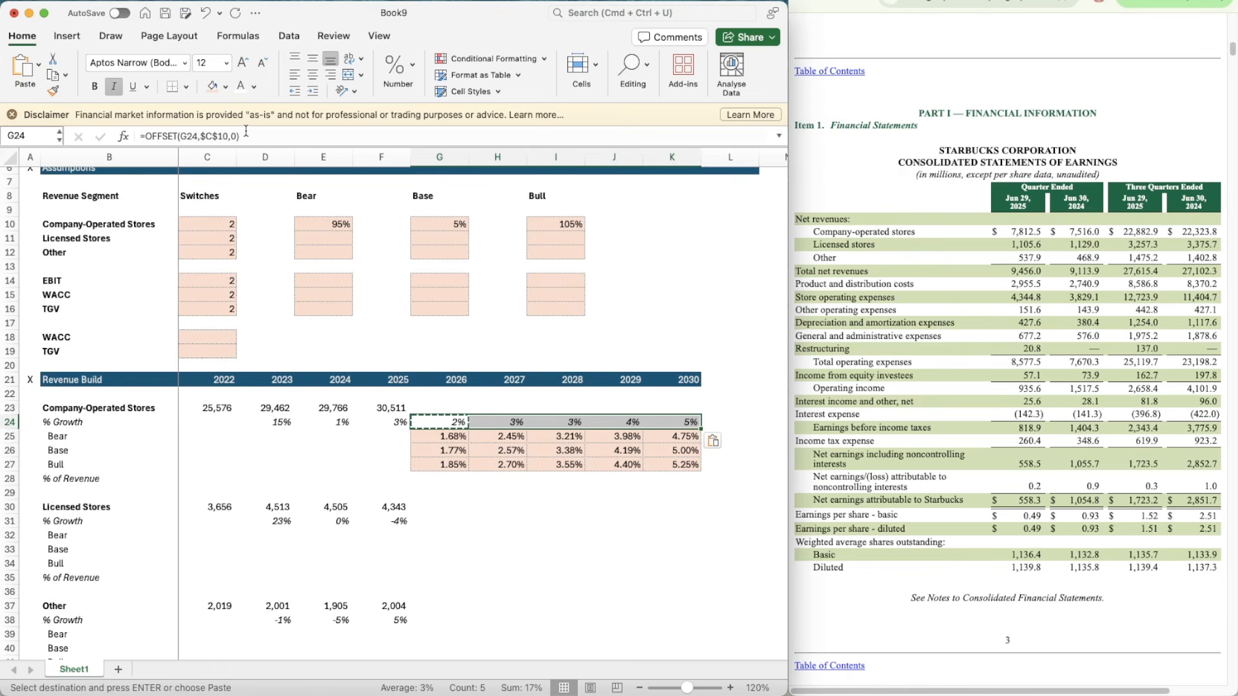
key("Escape")
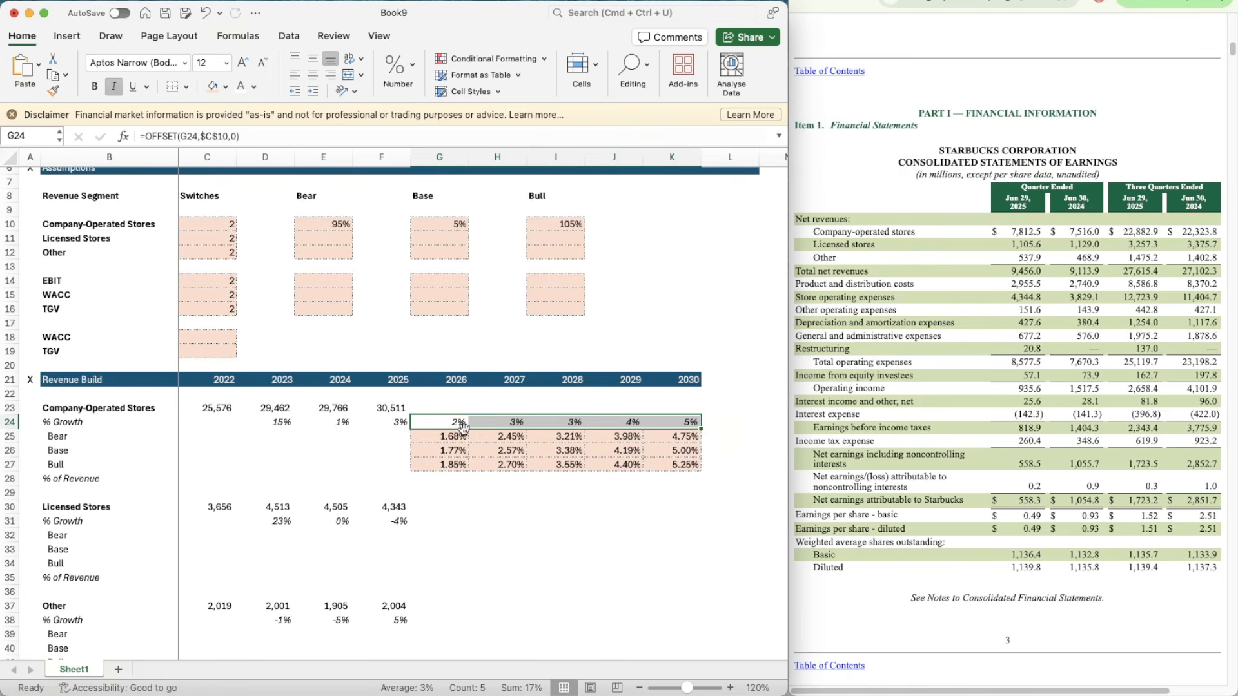
Step: Project the 2026 Company-Operated Stores revenue in G23 with the formula =F23*(1+G24)
key("Up")
type("=")
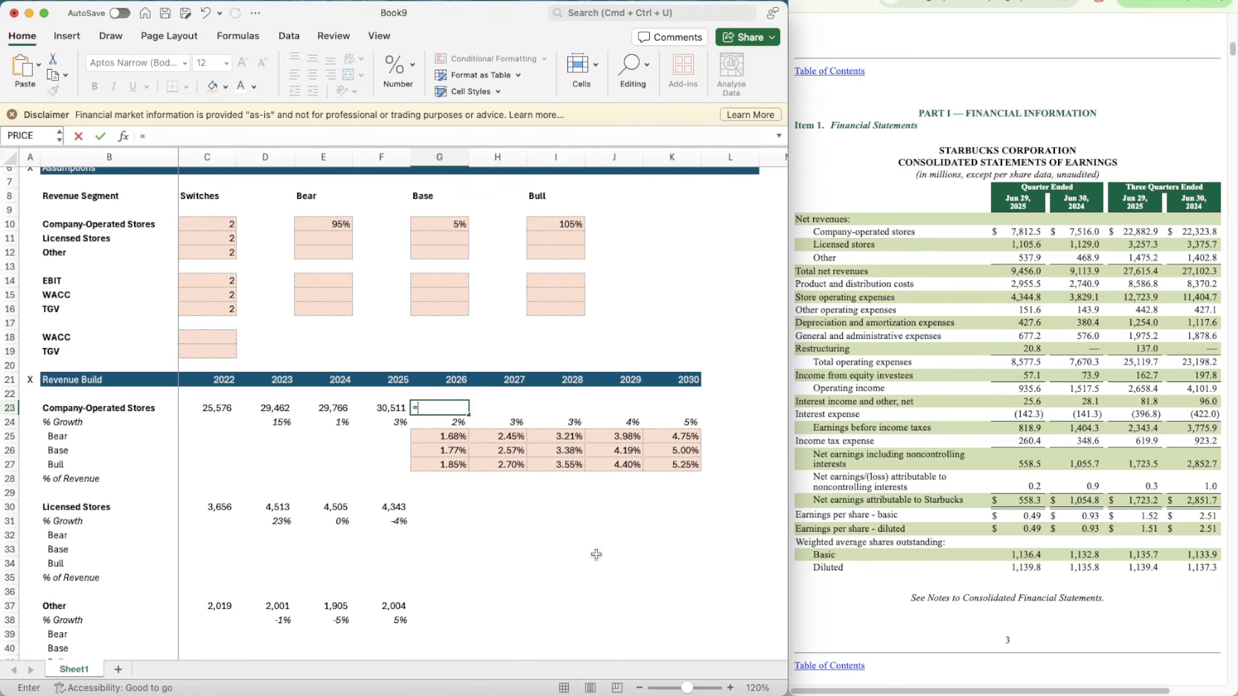
key("Left")
type("*(")
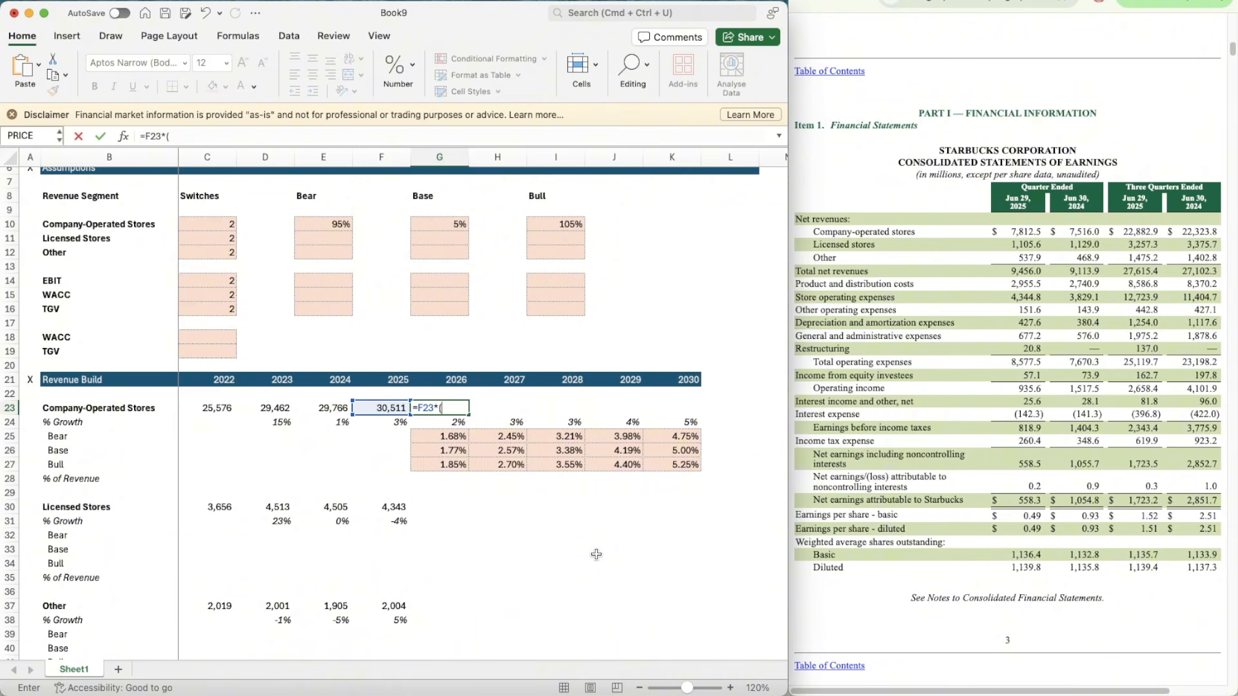
type("1+")
key("Down")
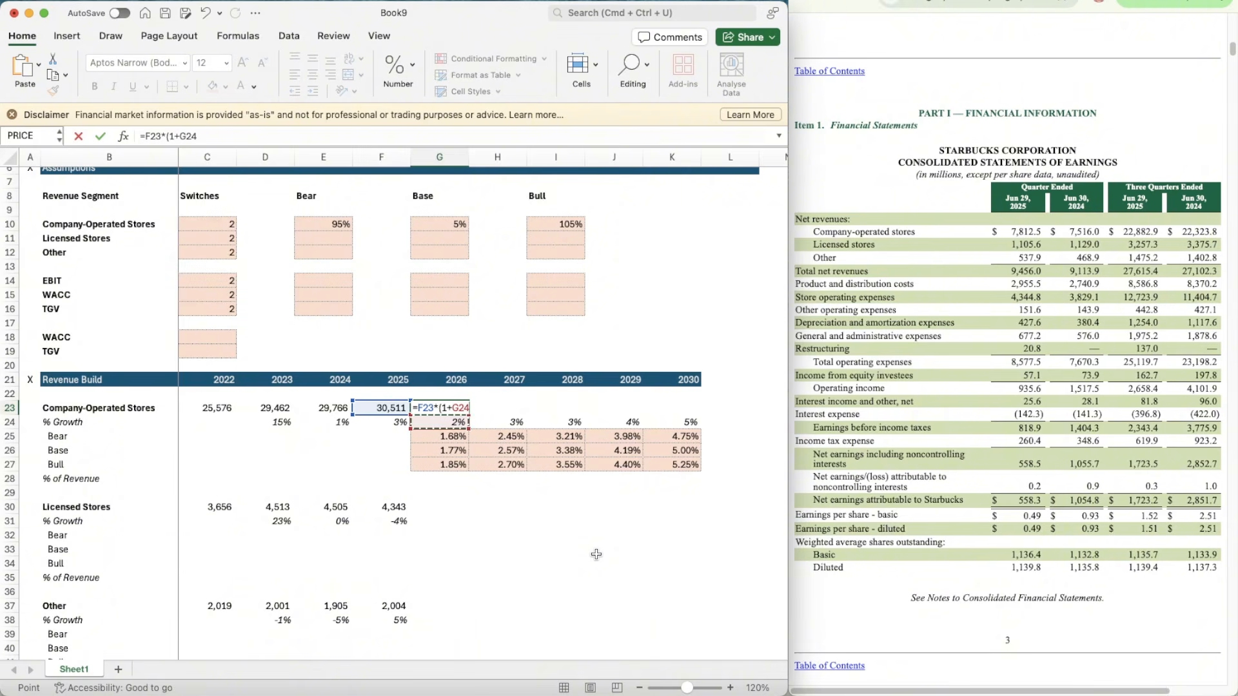
type(")")
key("Return")
Step: Copy the Company-Operated Stores revenue formula from G23 across to 2030 in K23
key("Up")
key("super+c")
key("shift+Right")
key("shift+Right")
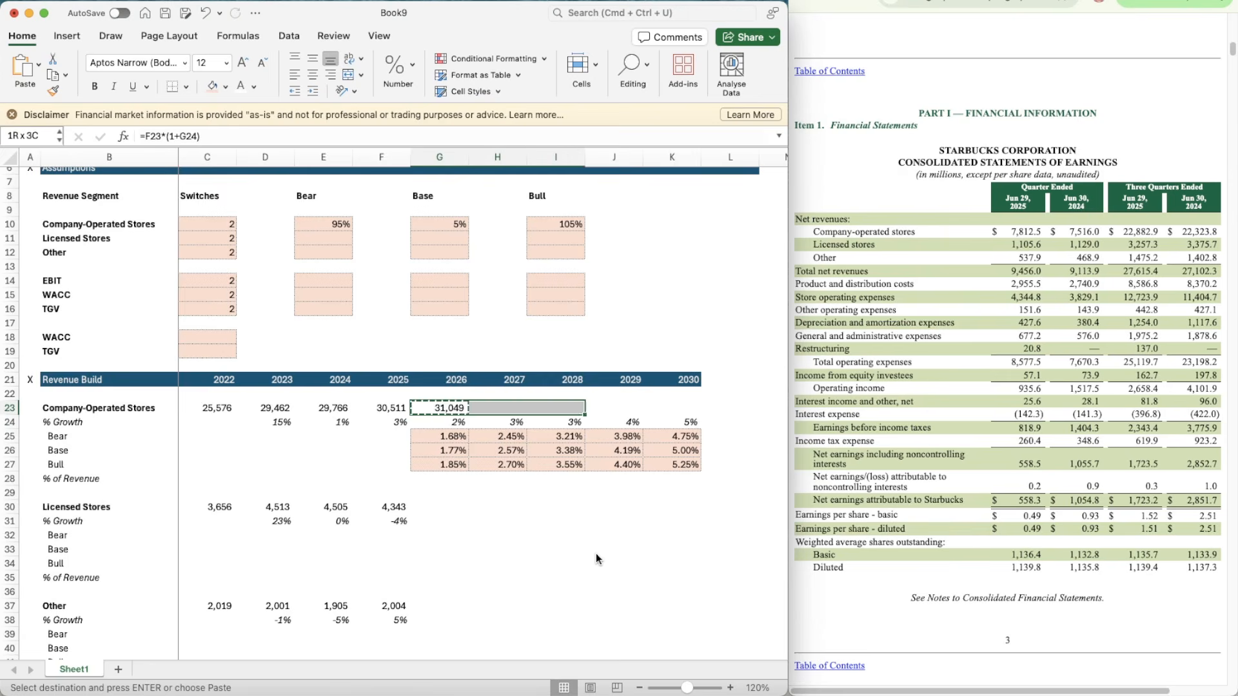
key("shift+Right")
key("shift+Right")
key("super+v")
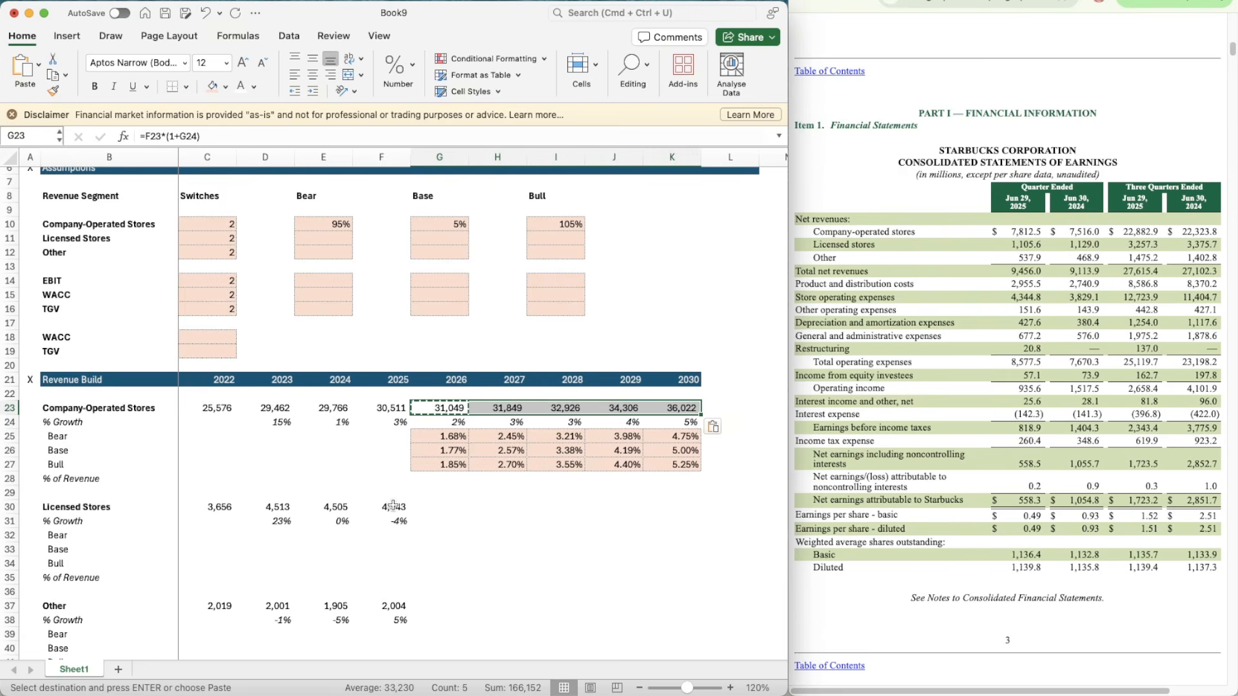
Step: Test the Bear case by setting the Company-Operated Stores switch in C10 to 1
left_click(208, 225)
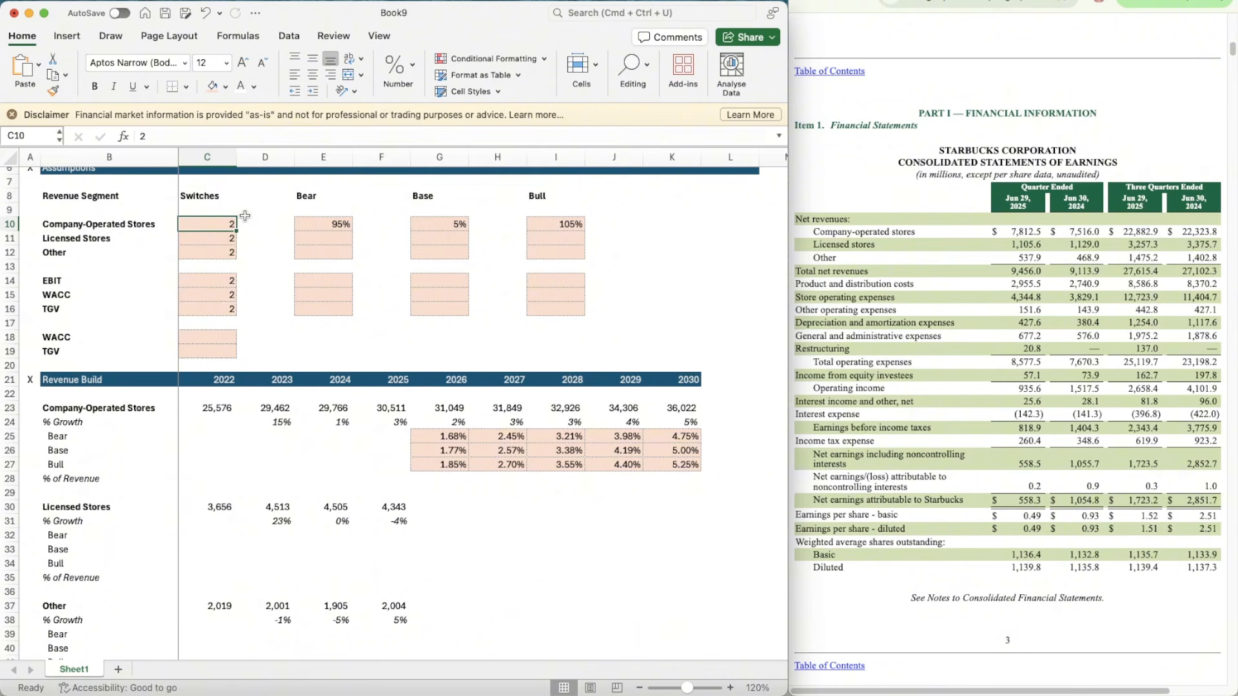
type("1")
key("Return")
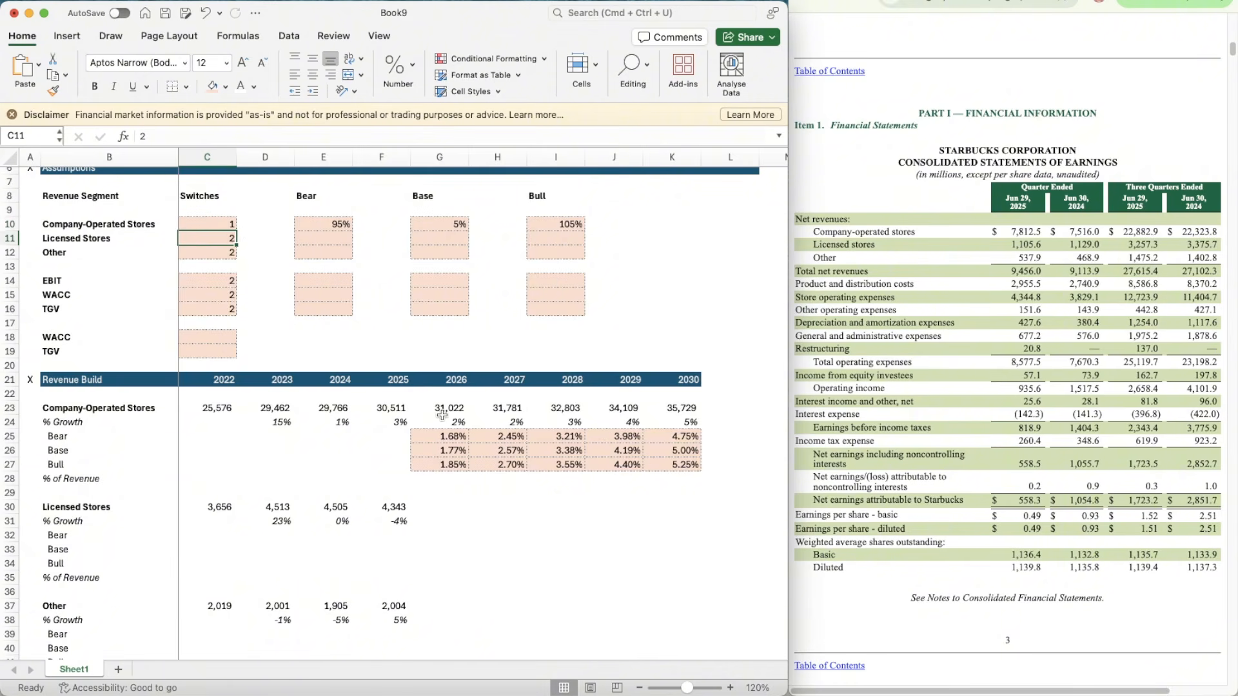
Step: Set the Company-Operated Stores switch in C10 to 3 for the Bull case
left_click(212, 224)
type("3")
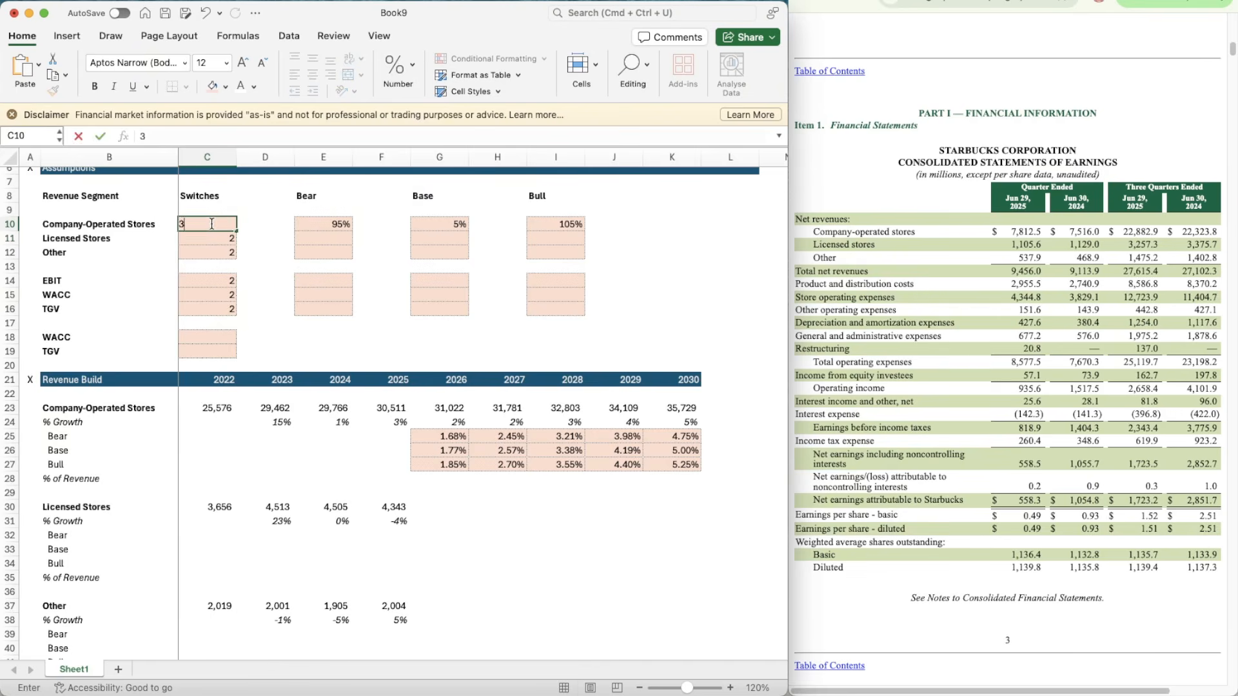
key("Return")
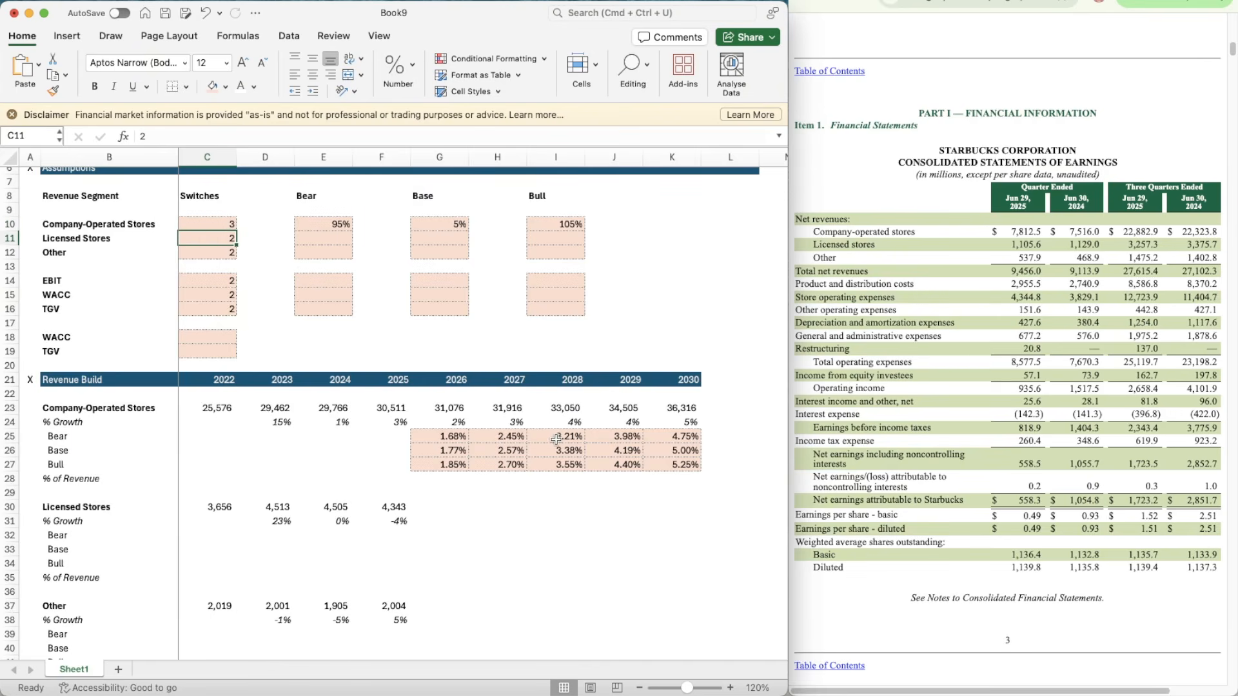
Step: Copy the Company-Operated Stores Bear, Base and Bull growth block G25:K27 into the Licensed Stores rows starting at G32
scroll(556, 438, "down", 2)
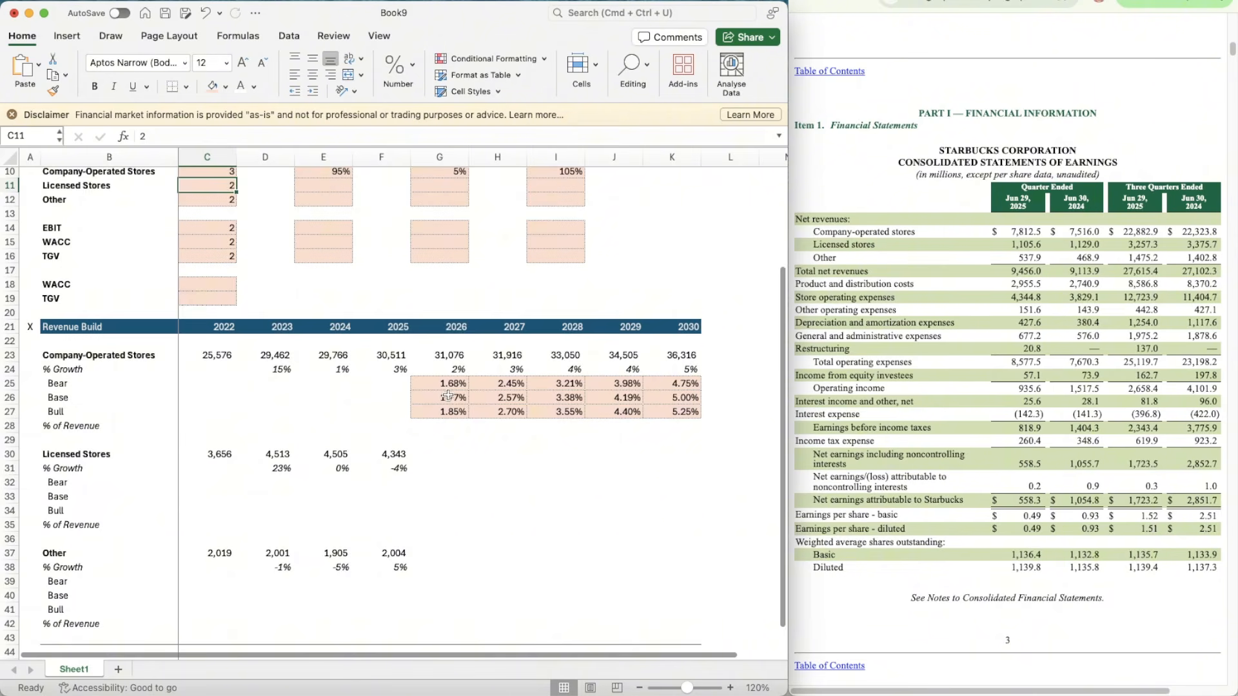
scroll(448, 395, "down", 3)
left_click(437, 310)
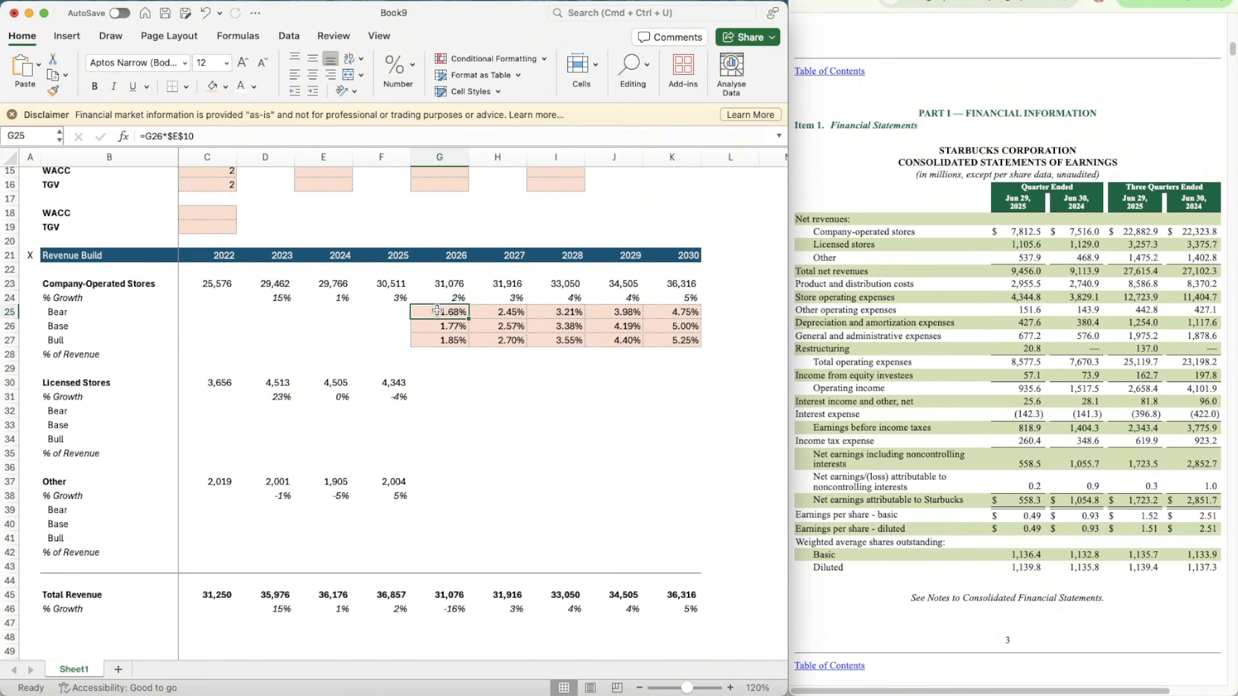
key("shift+Down")
key("shift+Down")
key("shift+Right")
key("shift+Right")
key("shift+Right")
key("shift+Right")
key("super+c")
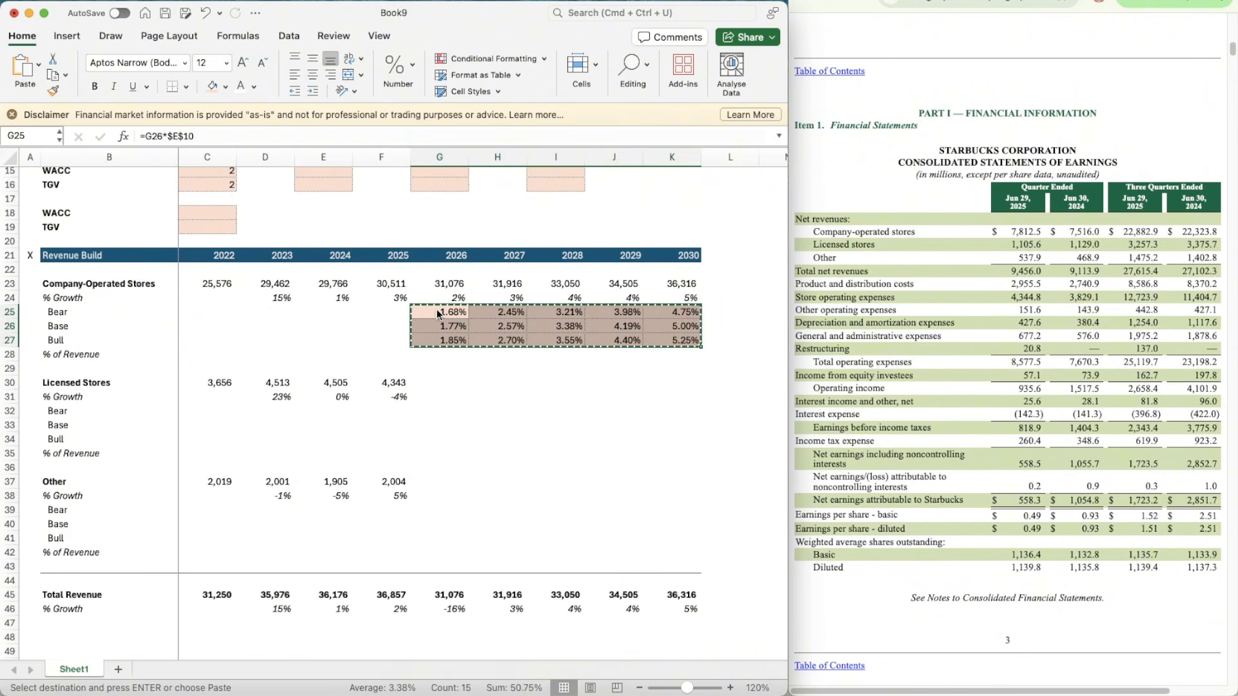
left_click(424, 420)
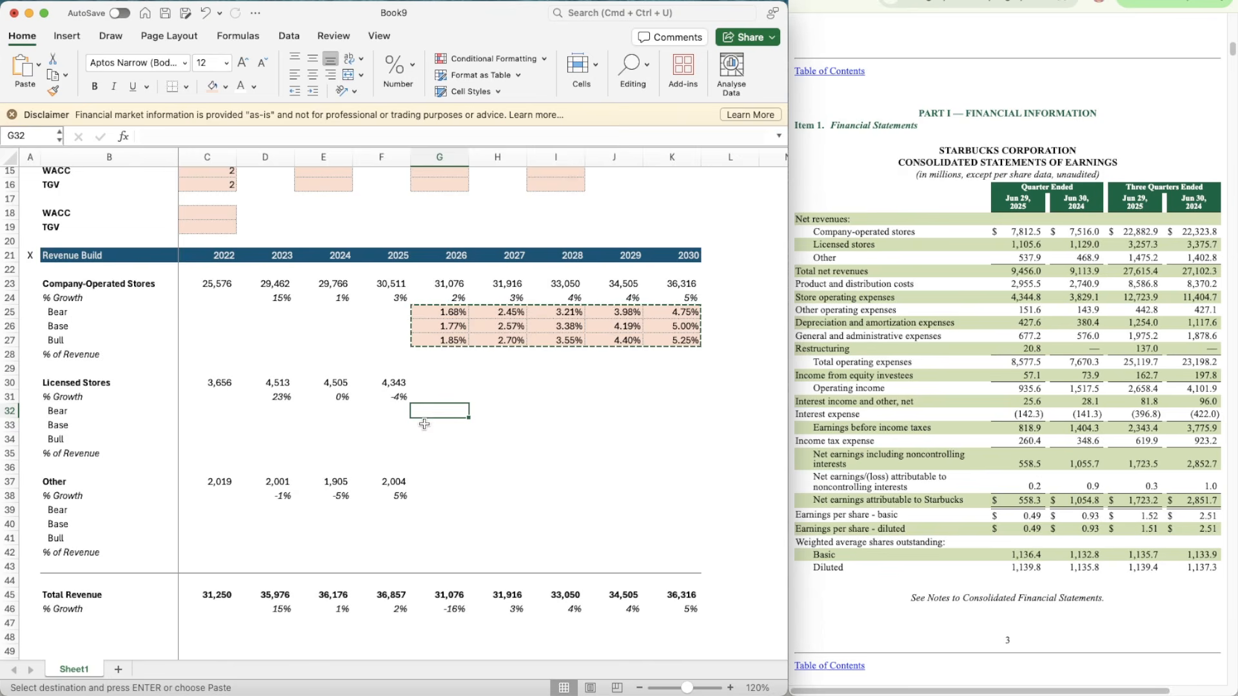
key("super+v")
left_click(424, 423)
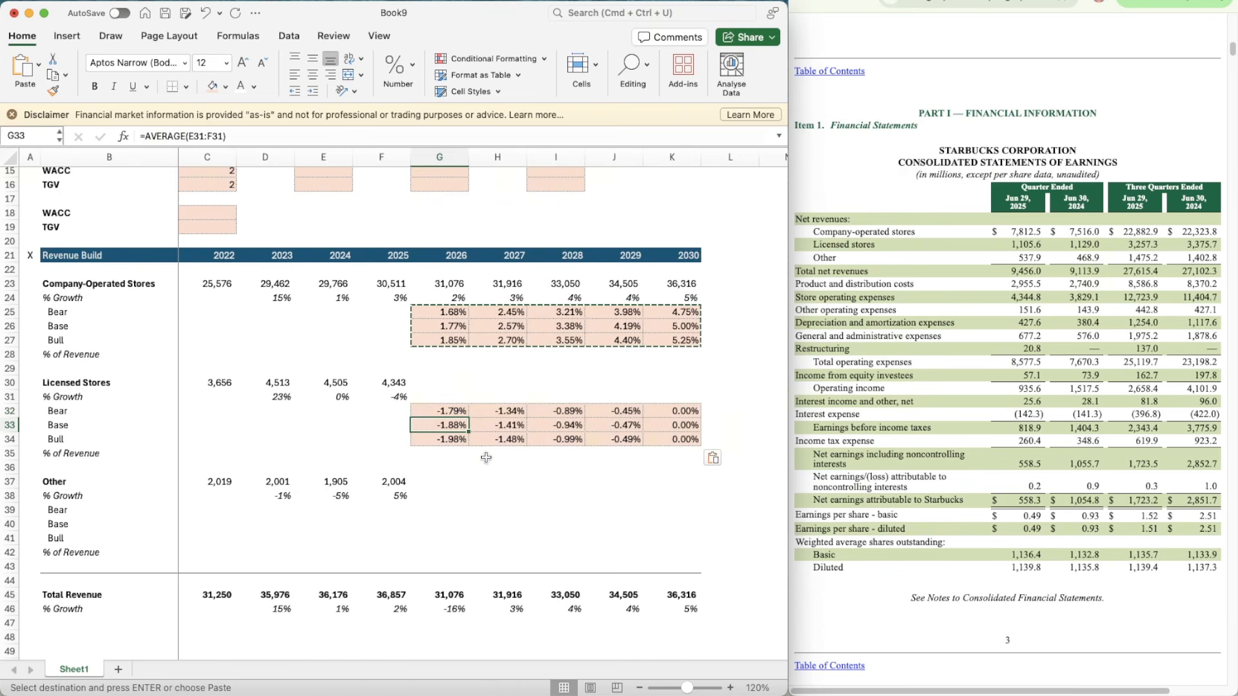
scroll(486, 458, "up", 1)
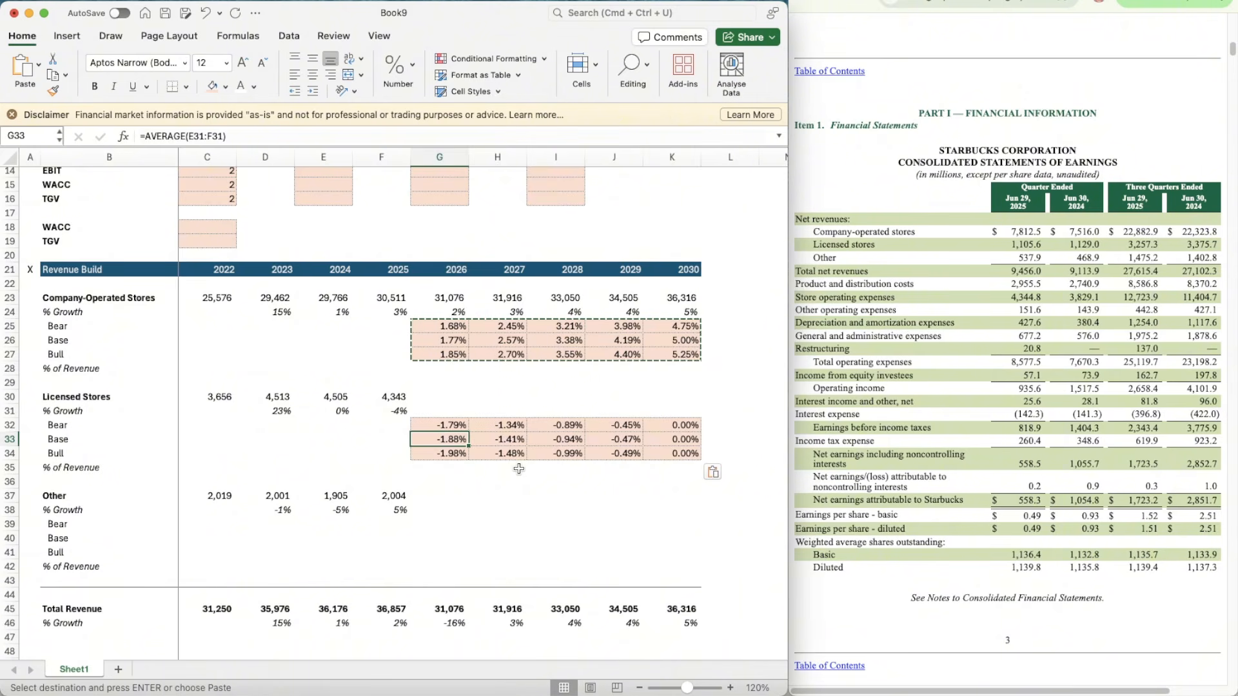
scroll(519, 469, "up", 3)
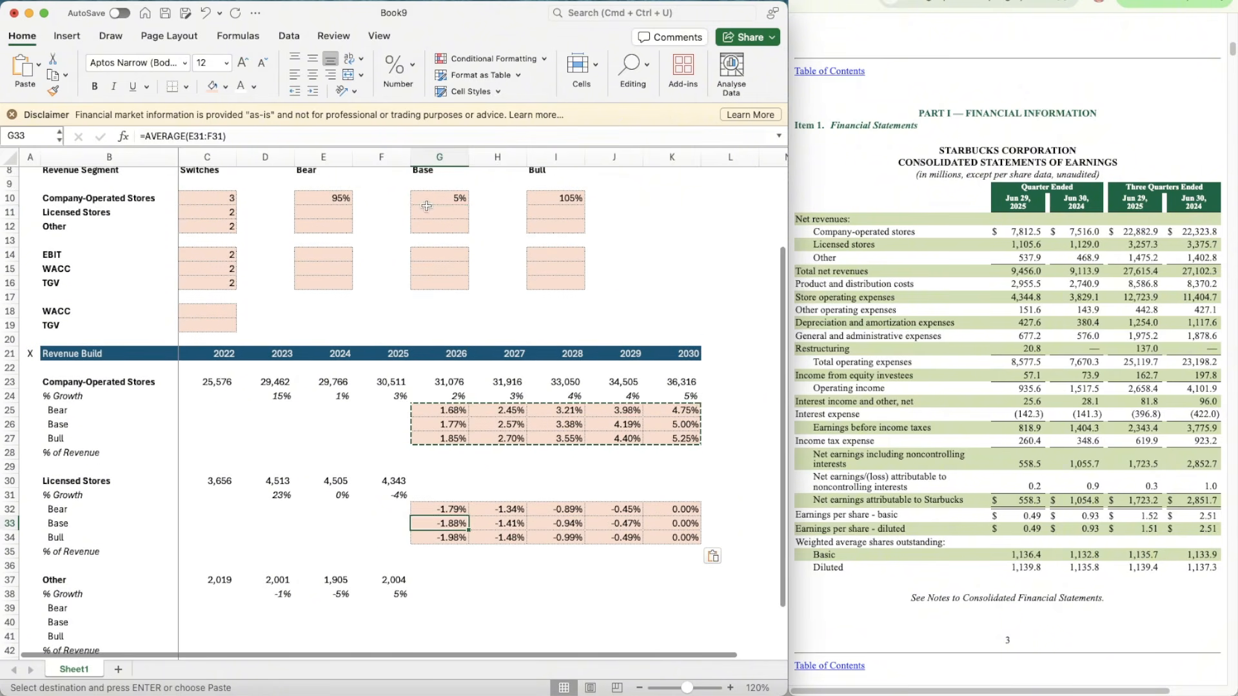
Step: Set the Licensed Stores Base growth assumption in G11 to 7% and link the 2030 Base growth in K33 to it
left_click(431, 210)
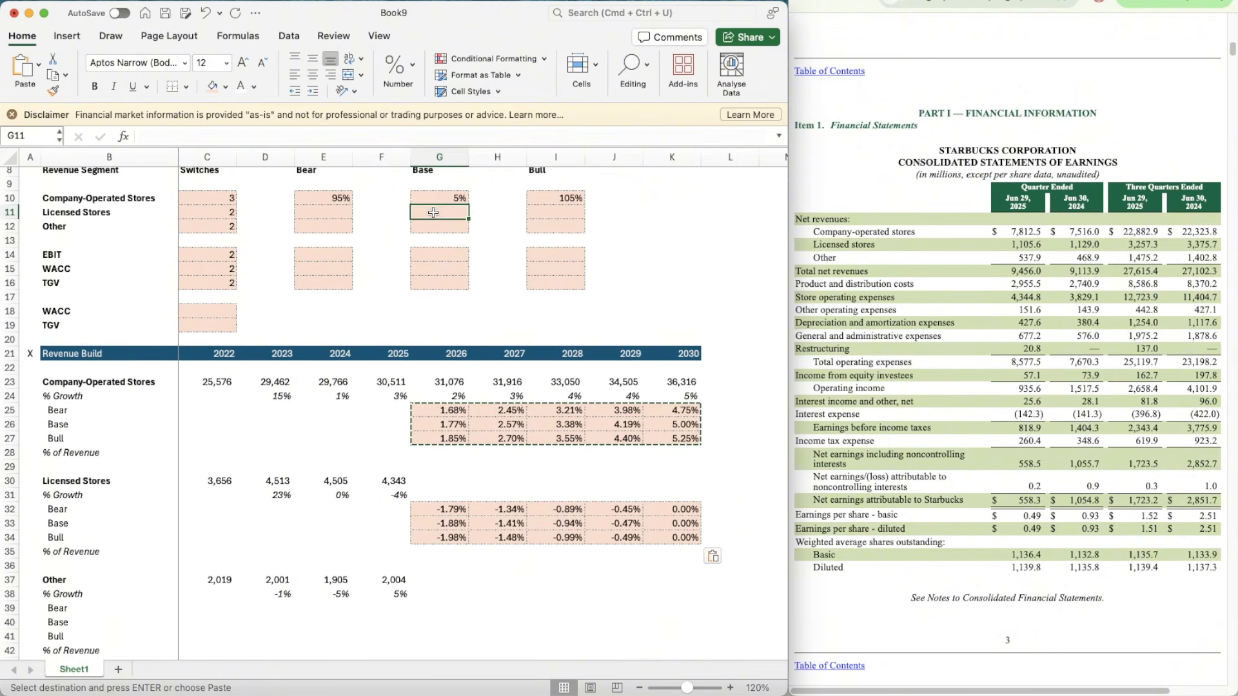
type("7")
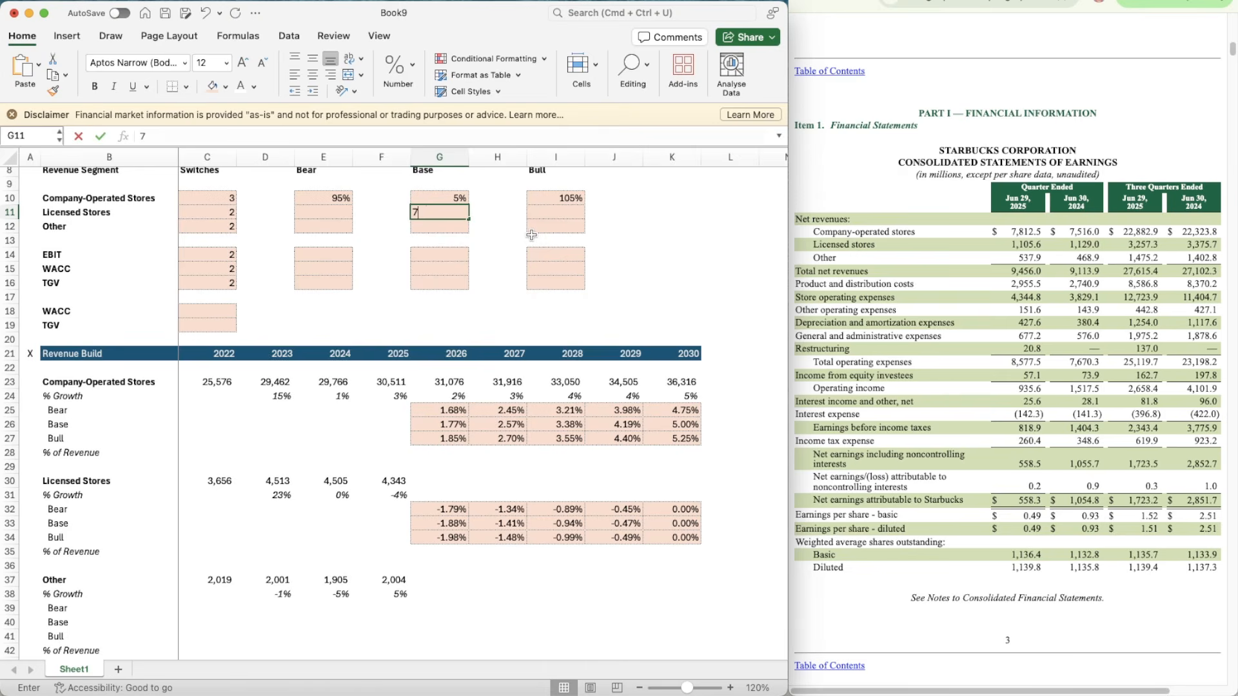
key("Return")
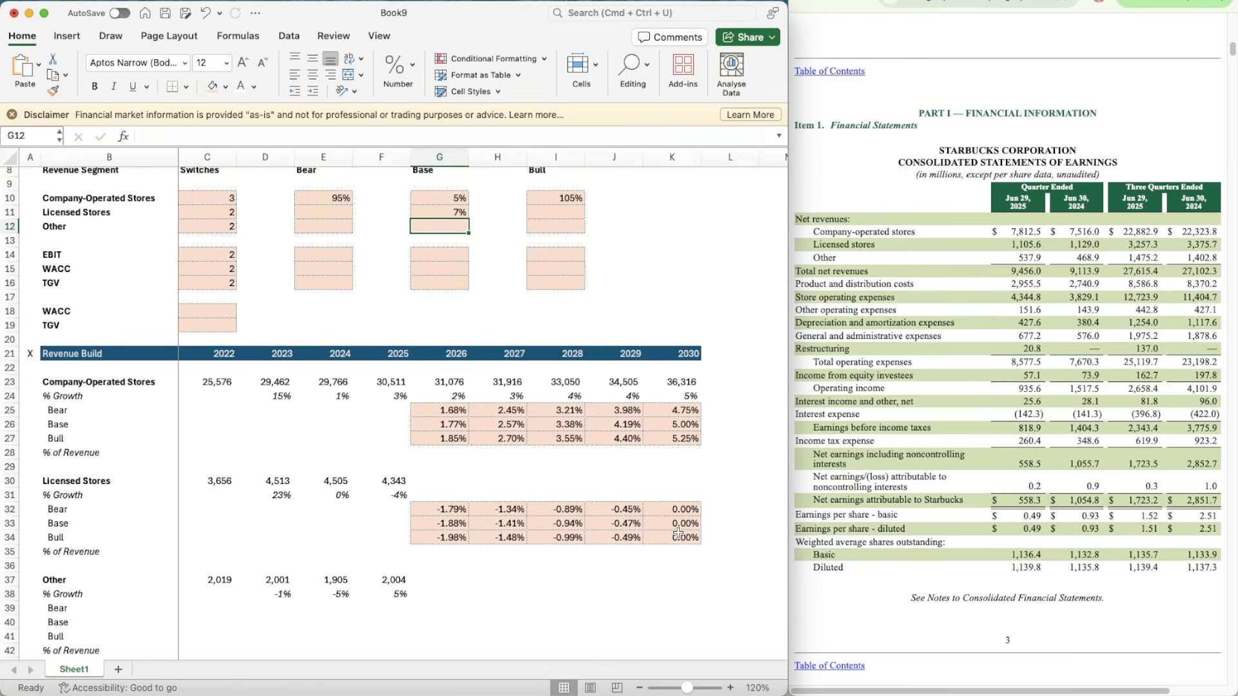
left_click(678, 526)
type("=G11")
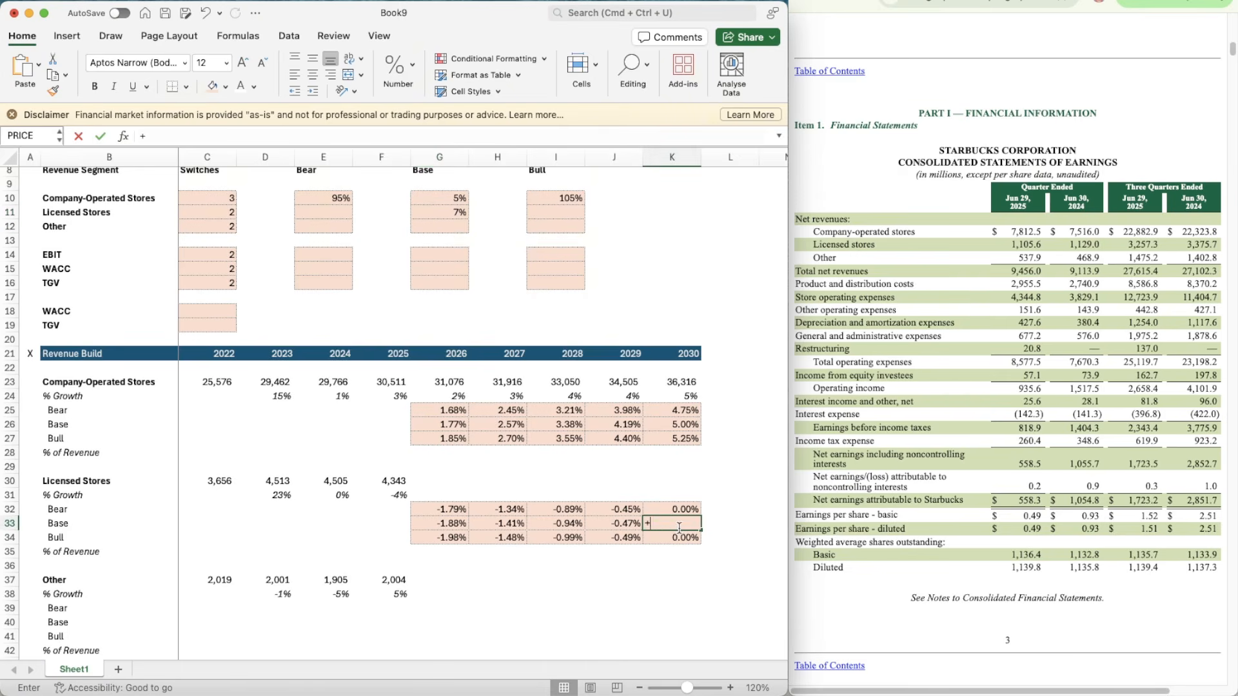
key("Return")
scroll(497, 473, "down", 3)
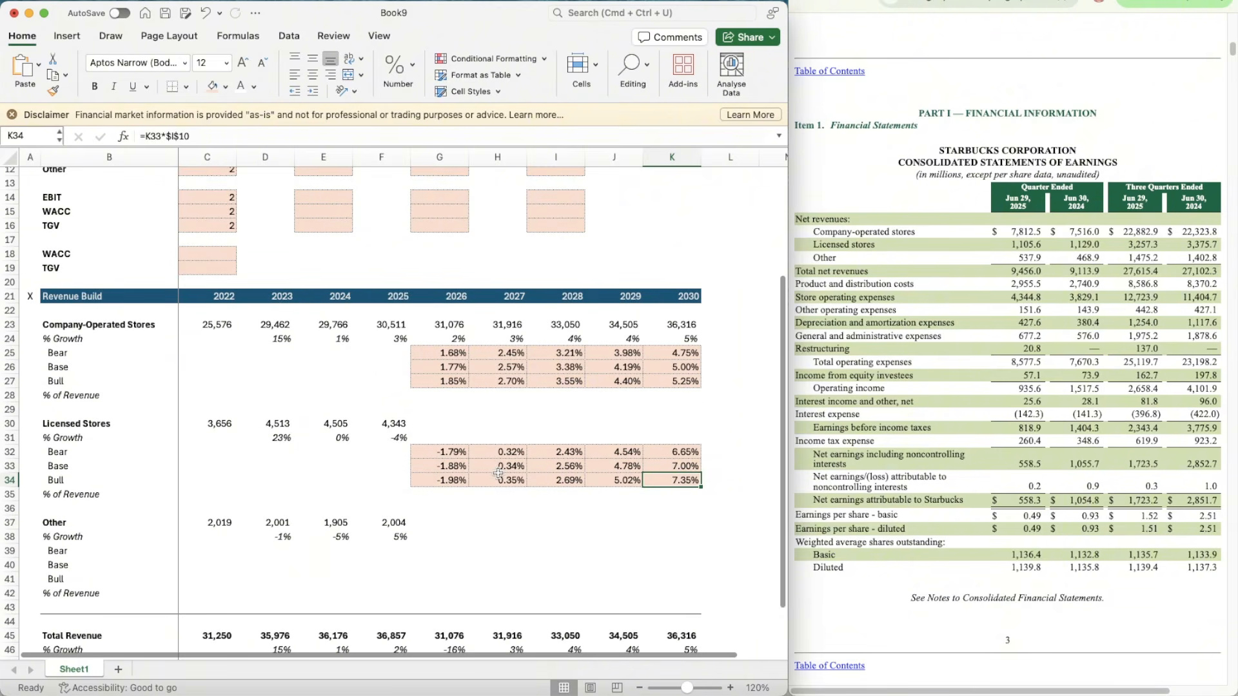
Step: Change the Licensed Stores 2026 Bear growth formula in G32 to =G33*$I$11
left_click(432, 463)
scroll(386, 487, "down", 1)
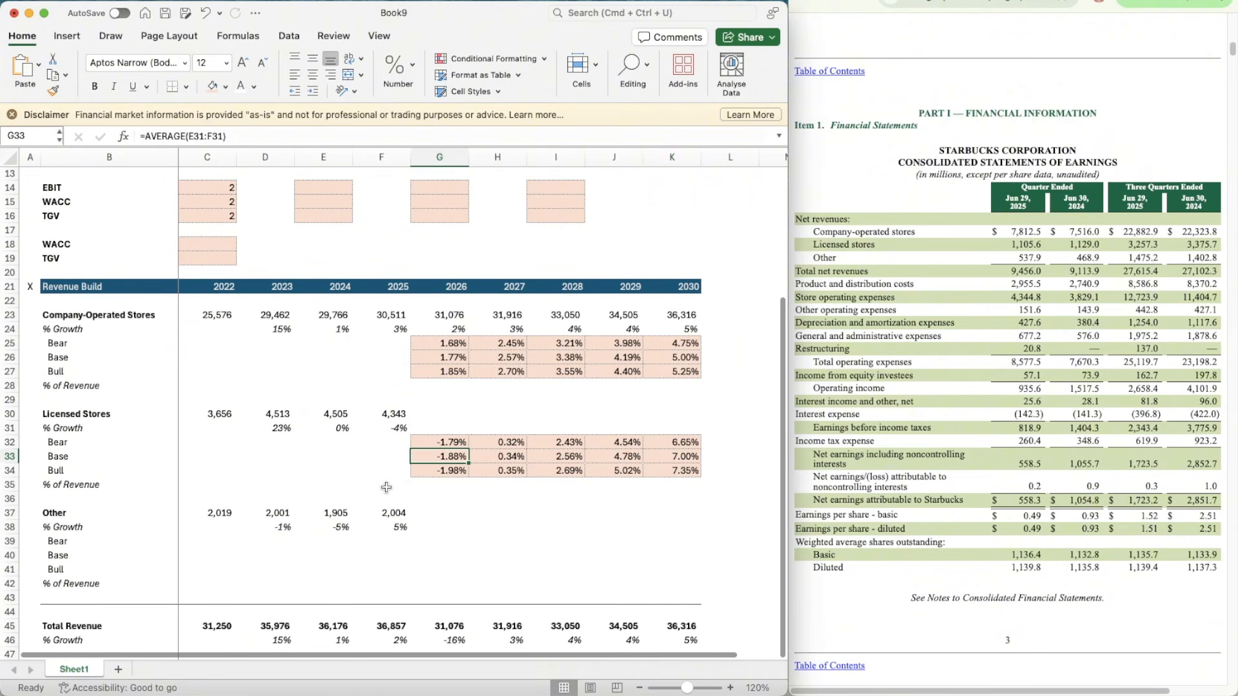
scroll(387, 487, "up", 1)
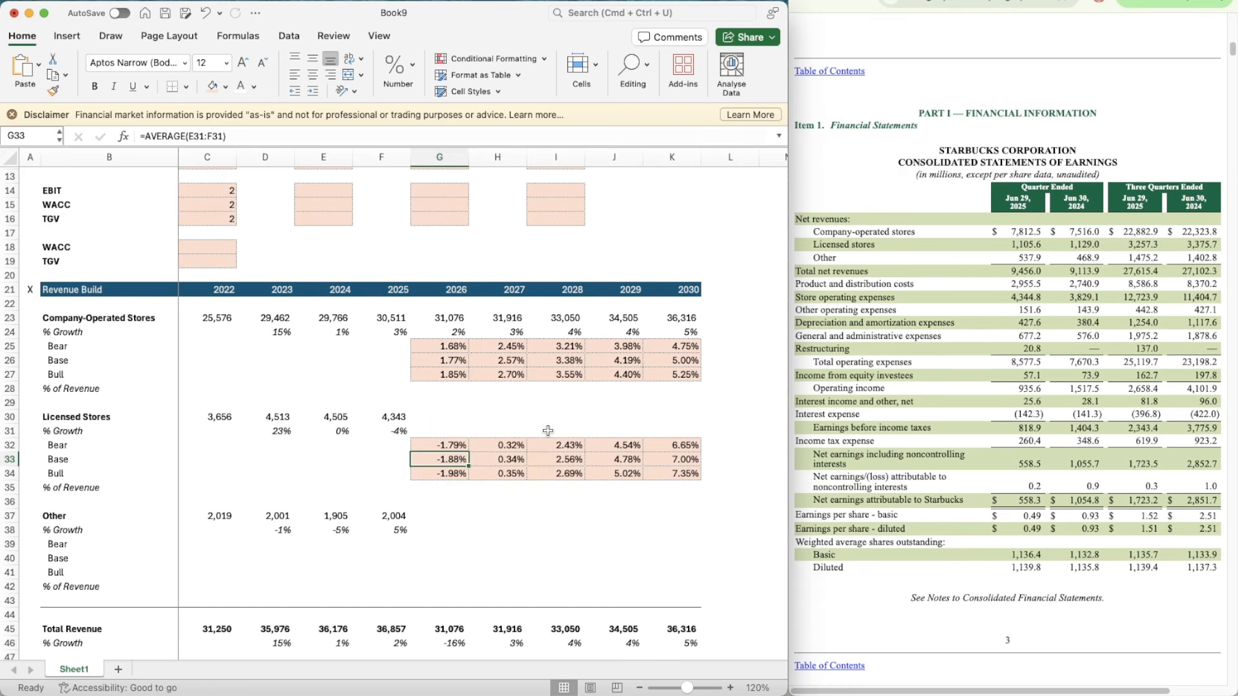
left_click(414, 442)
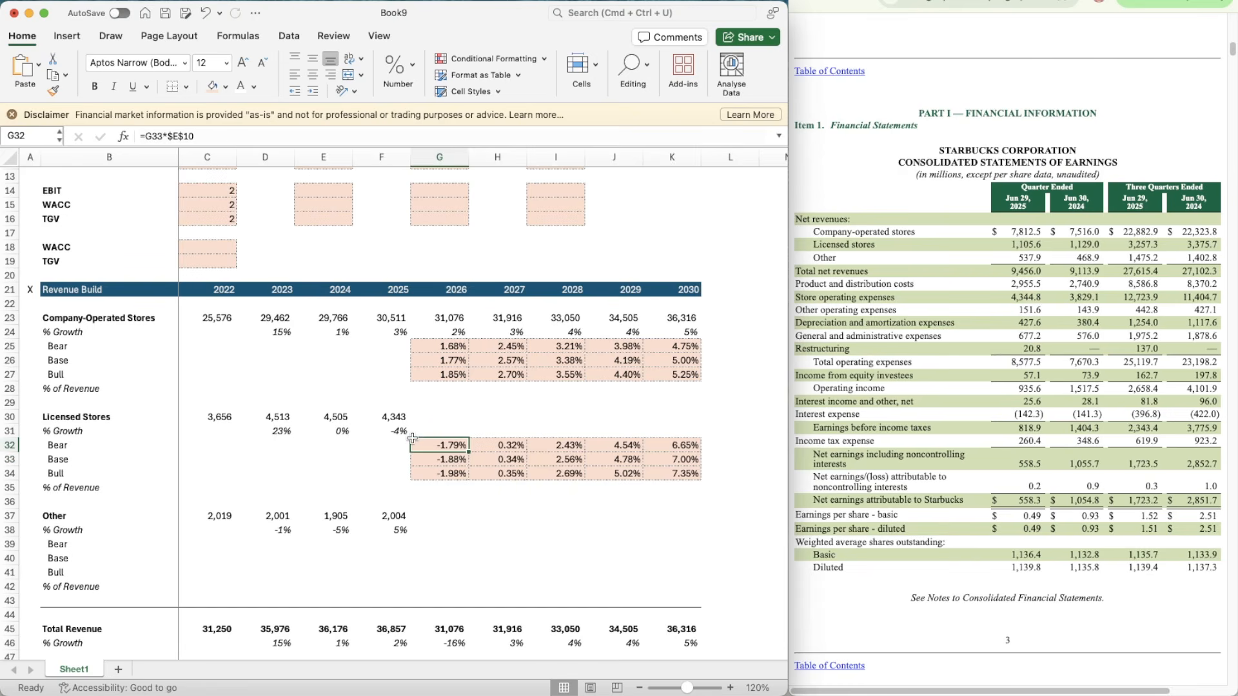
left_click(203, 136)
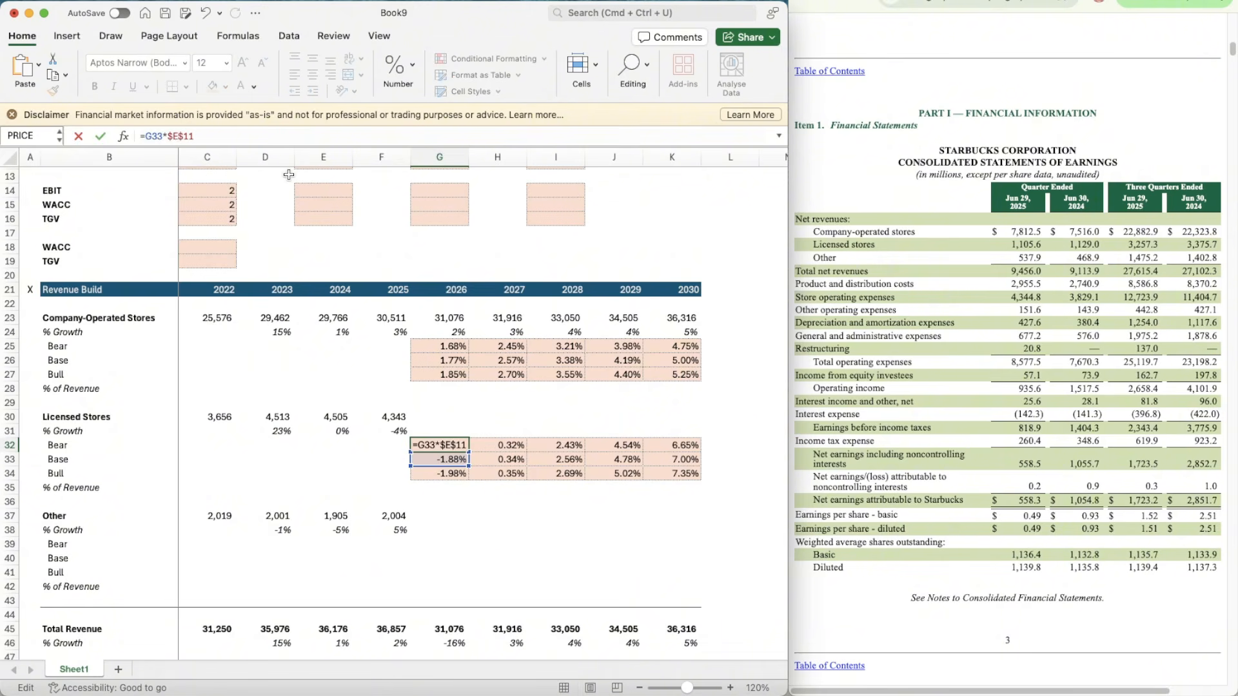
type("I")
key("Return")
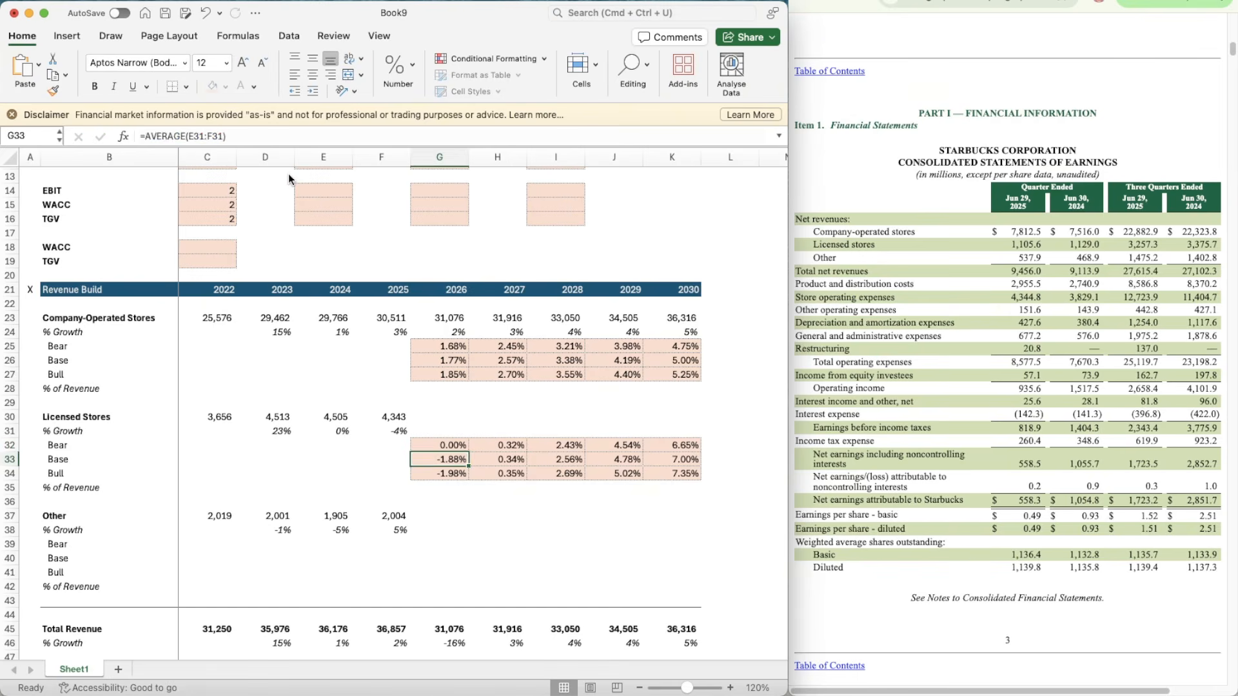
Step: Change the Licensed Stores 2026 Bull growth formula in G34 to =G33*$E$11
key("Down")
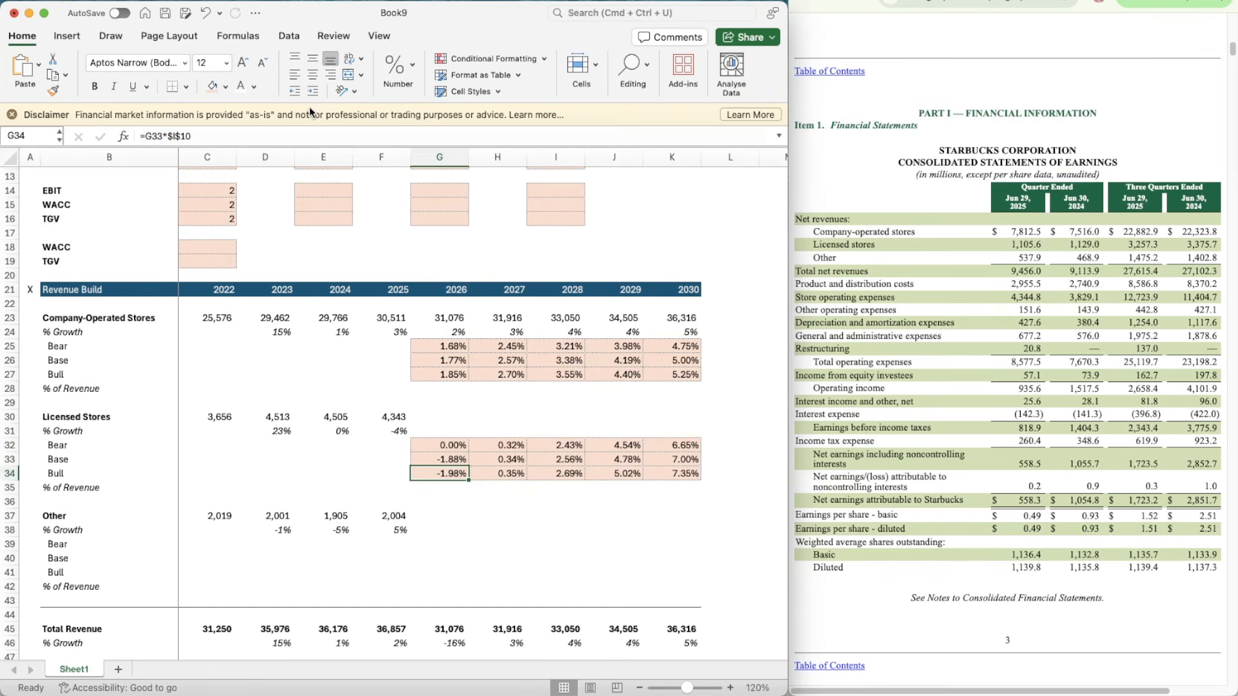
left_click(177, 136)
key("BackSpace")
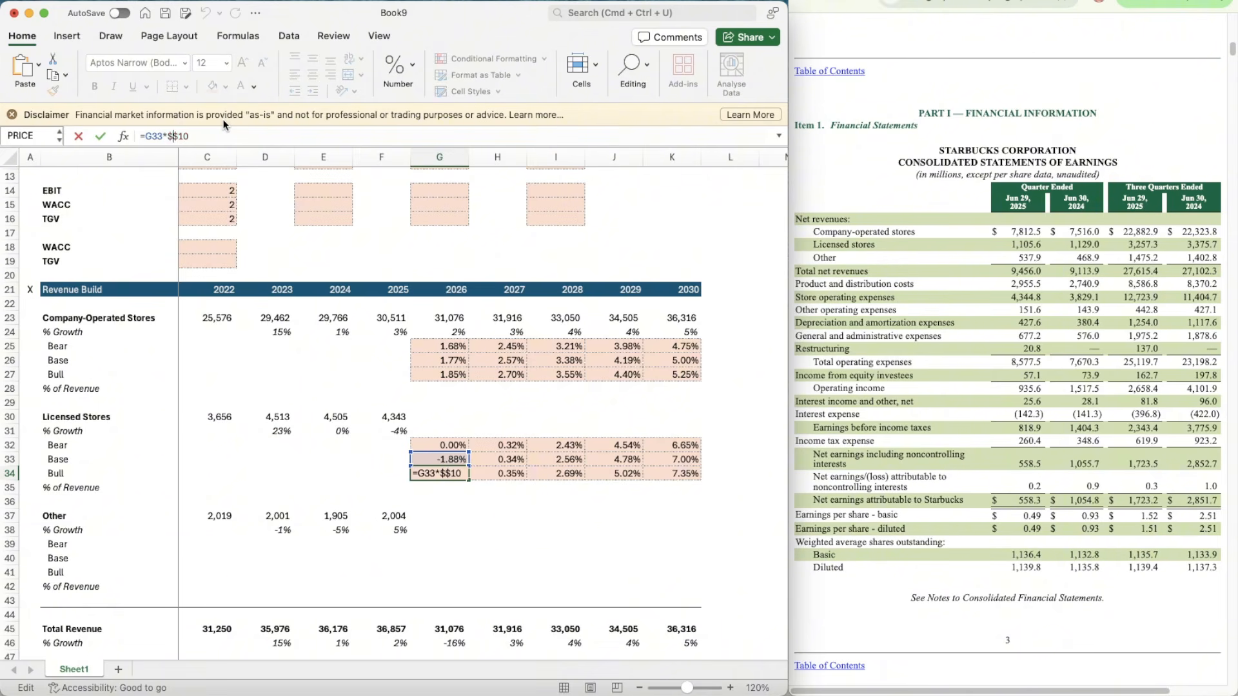
type("E$")
key("Right")
key("BackSpace")
type("1")
key("Return")
Step: Copy the 95% Bear multiplier from E10 into the Licensed Stores cell E11
scroll(309, 270, "up", 5)
left_click(331, 289)
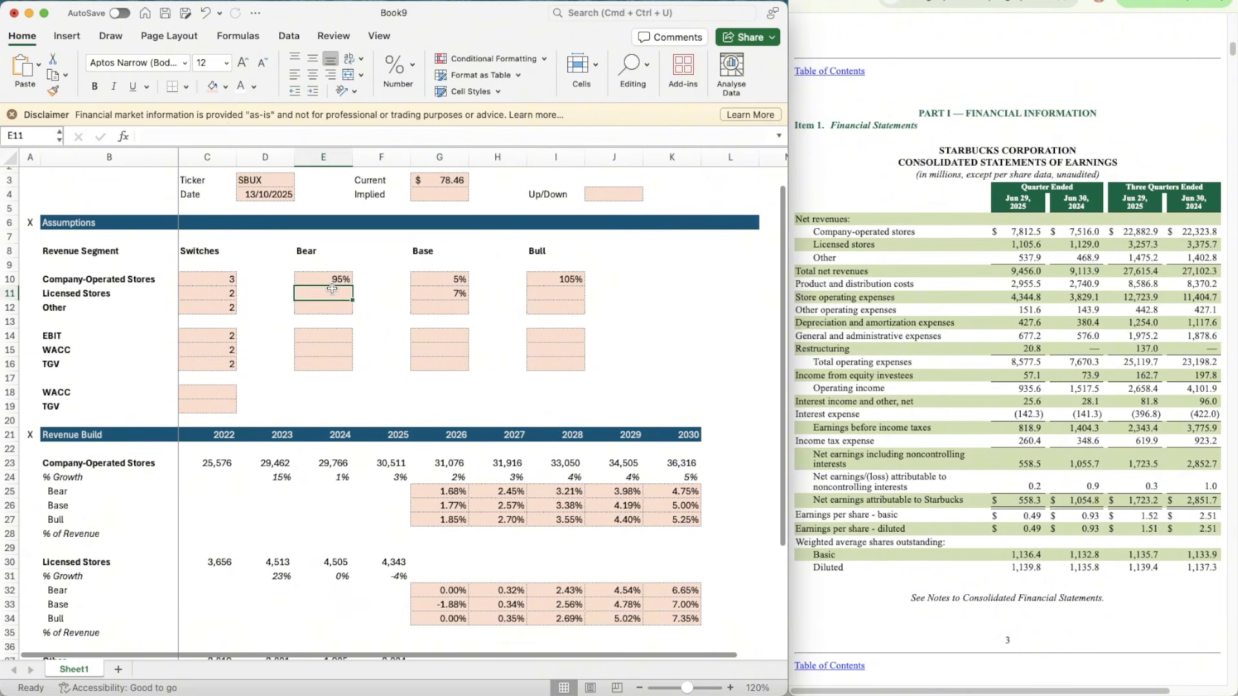
key("Up")
key("super+c")
key("Down")
key("super+v")
Step: Copy the 105% Bull multiplier from I10 into the Licensed Stores cell I11
key("Right")
key("Right")
key("Right")
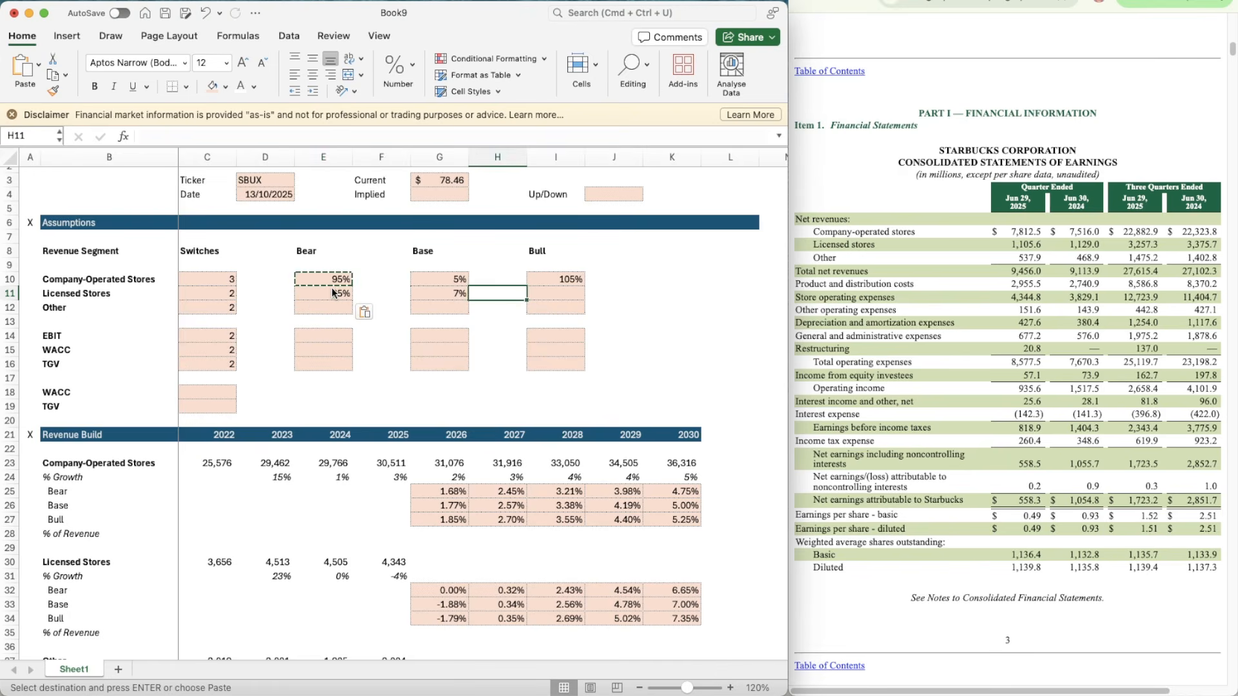
key("Right")
key("Up")
key("super+c")
key("Down")
key("super+v")
Step: Copy the 105% Bull multiplier from I11 into the Other segment's cell I12
key("Down")
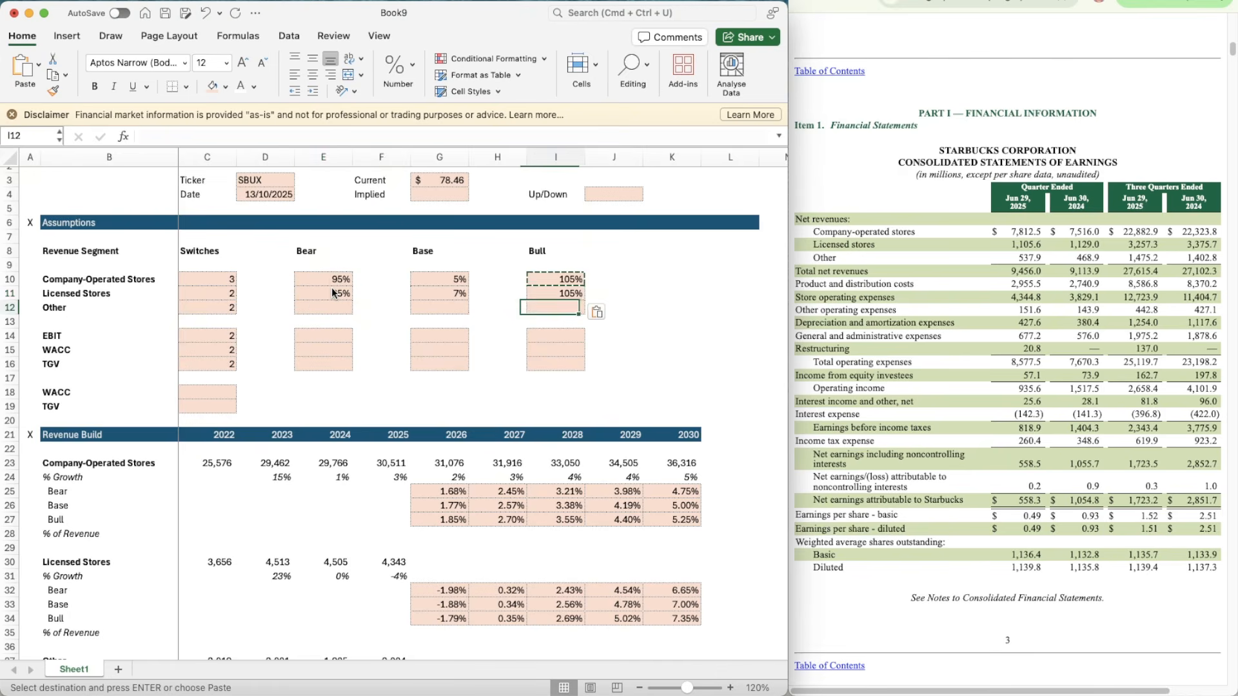
key("Up")
key("super+c")
key("Down")
key("super+v")
Step: Copy the 95% Bear multiplier from E11 into the Other segment's cell E12
key("Up")
key("Left")
key("Left")
key("Left")
key("Left")
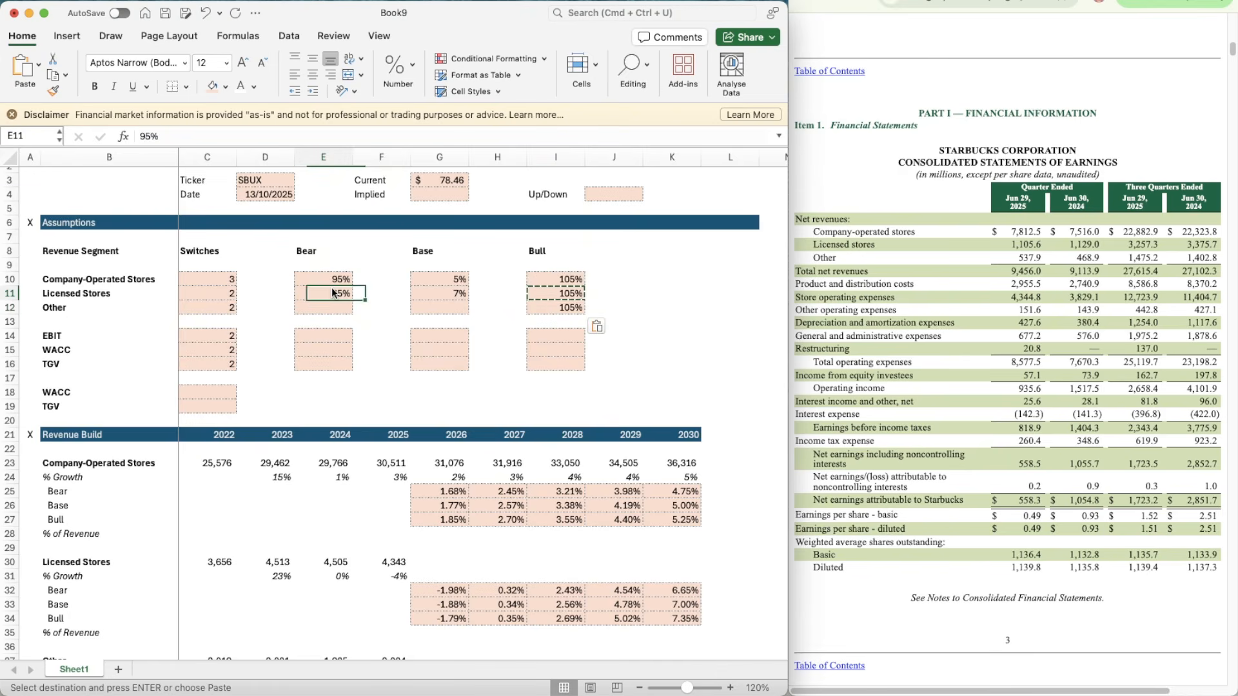
key("super+c")
key("Down")
key("super+v")
Step: Change the Licensed Stores 2027 Bear growth formula in H32 to =H33*$E$11
scroll(476, 424, "down", 5)
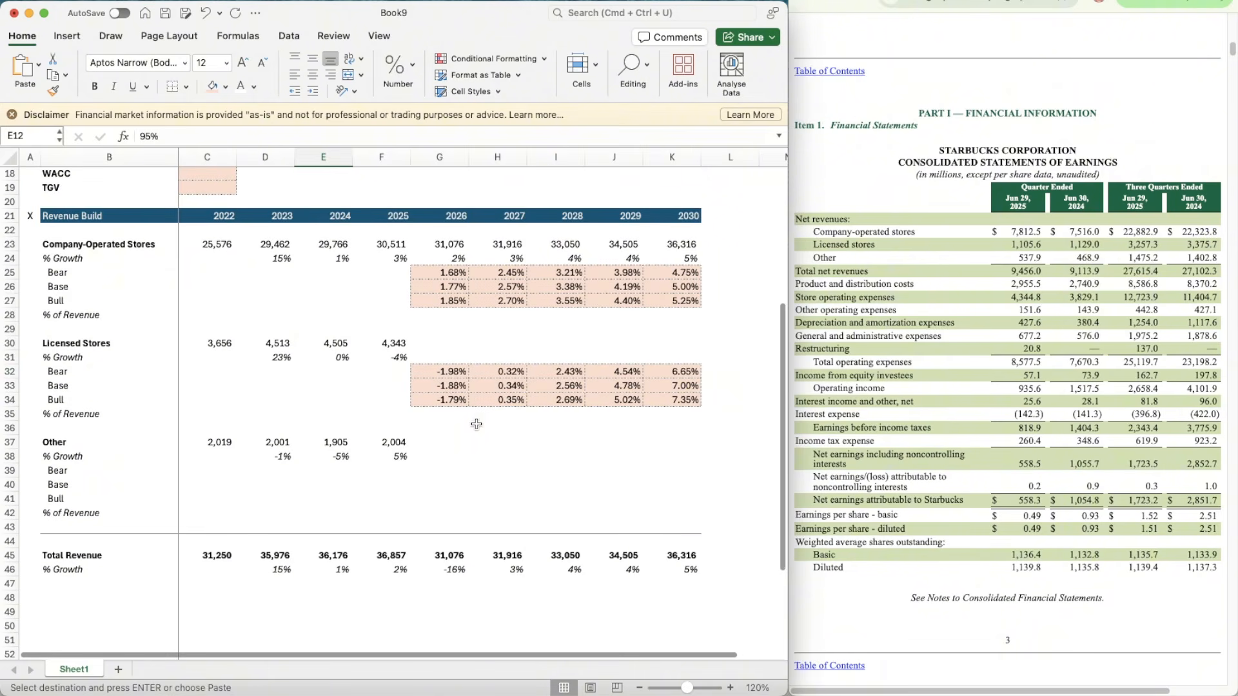
left_click(431, 376)
key("Right")
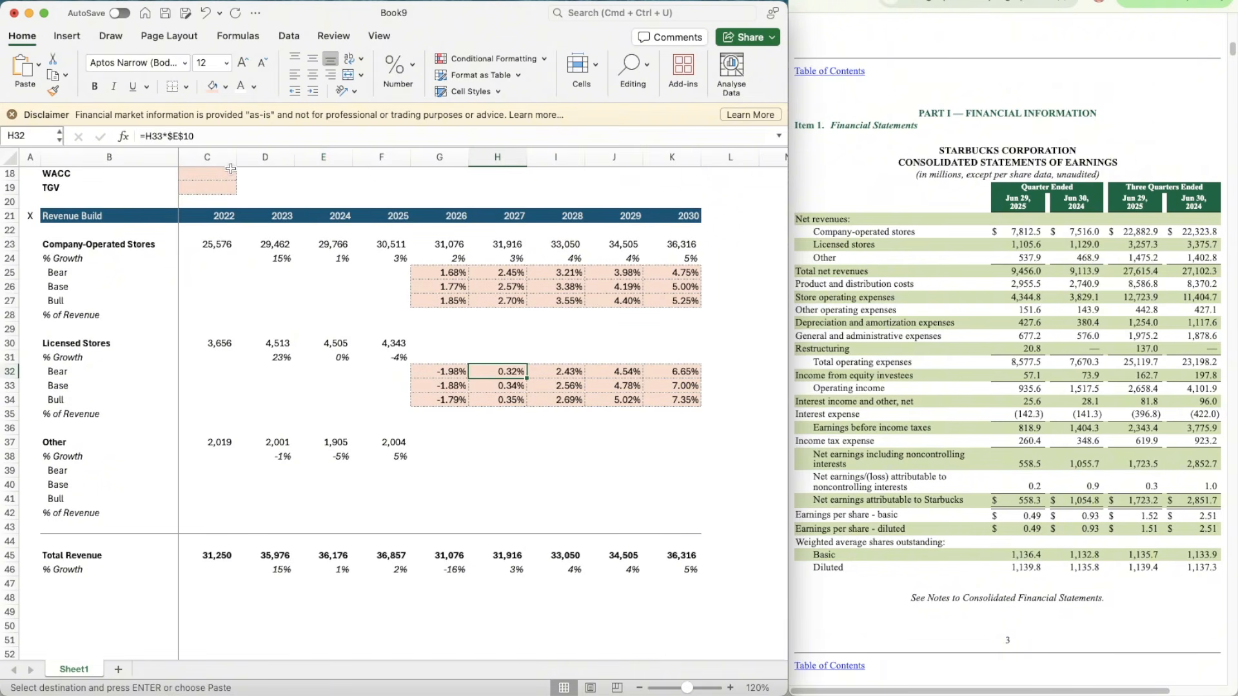
left_click(178, 136)
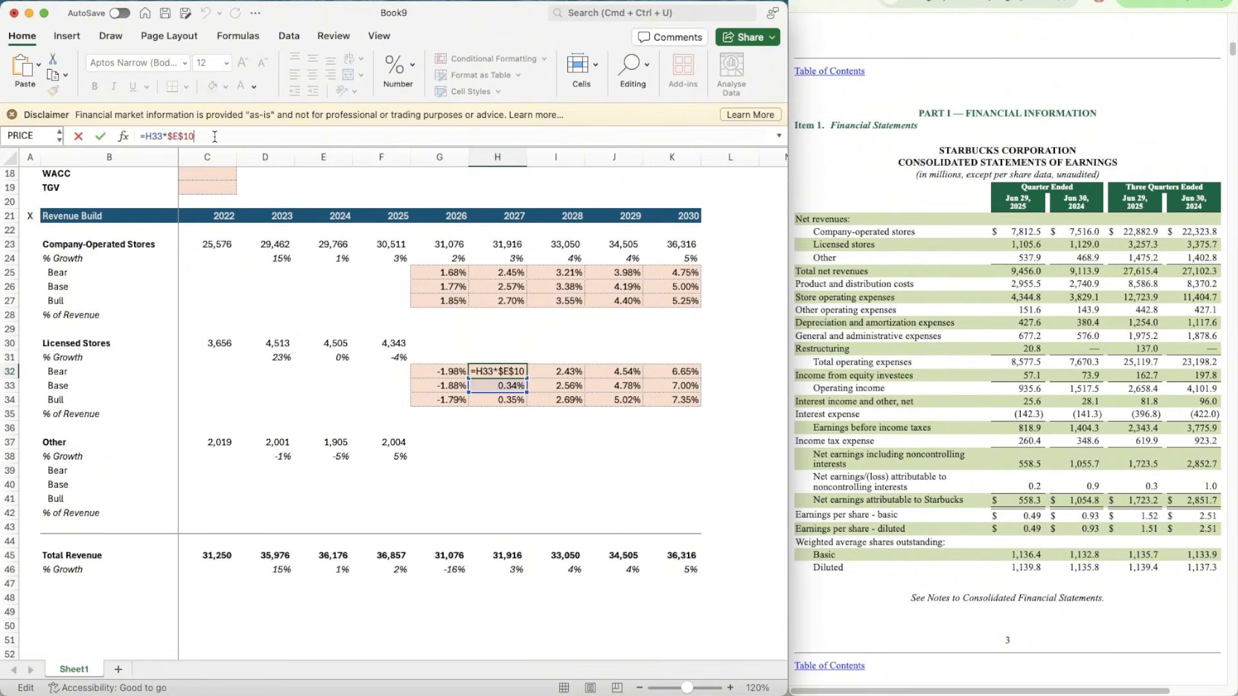
key("Return")
key("Return")
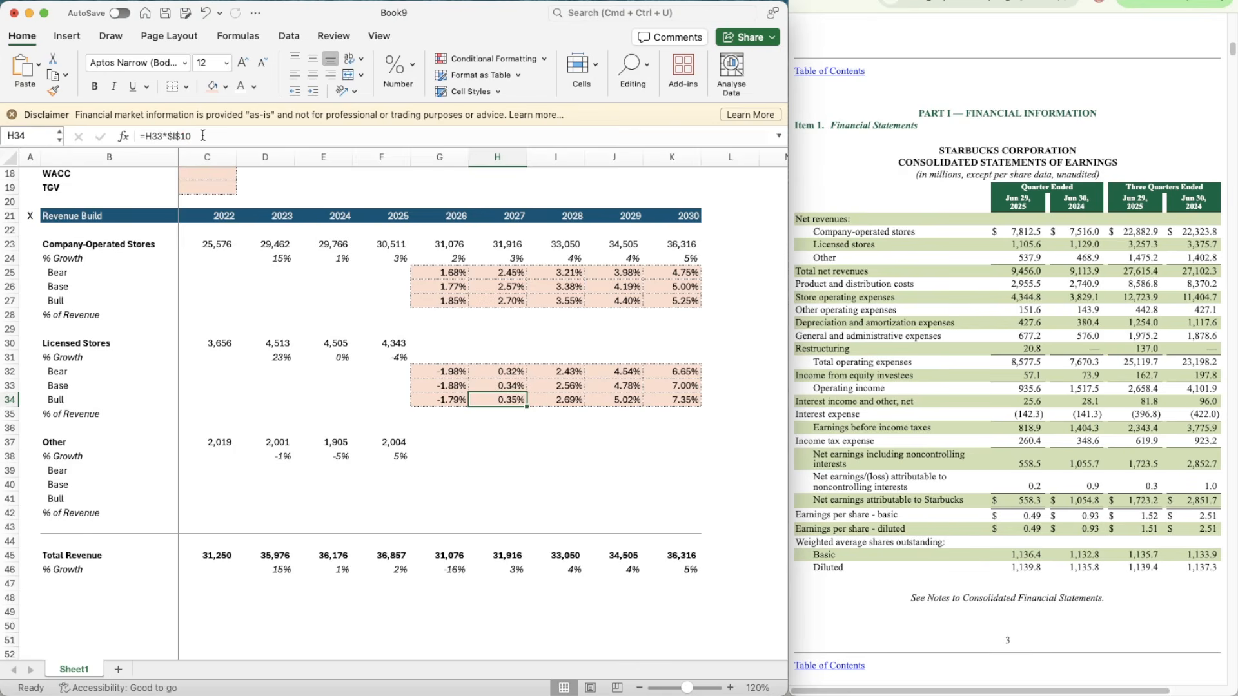
Step: Change the Licensed Stores 2027 Bull growth formula in H34 to =H33*$I$11
left_click(203, 135)
key("Return")
Step: Copy the Licensed Stores Bear growth formula from H32 across to 2030 in K32
key("Up")
key("Up")
key("Up")
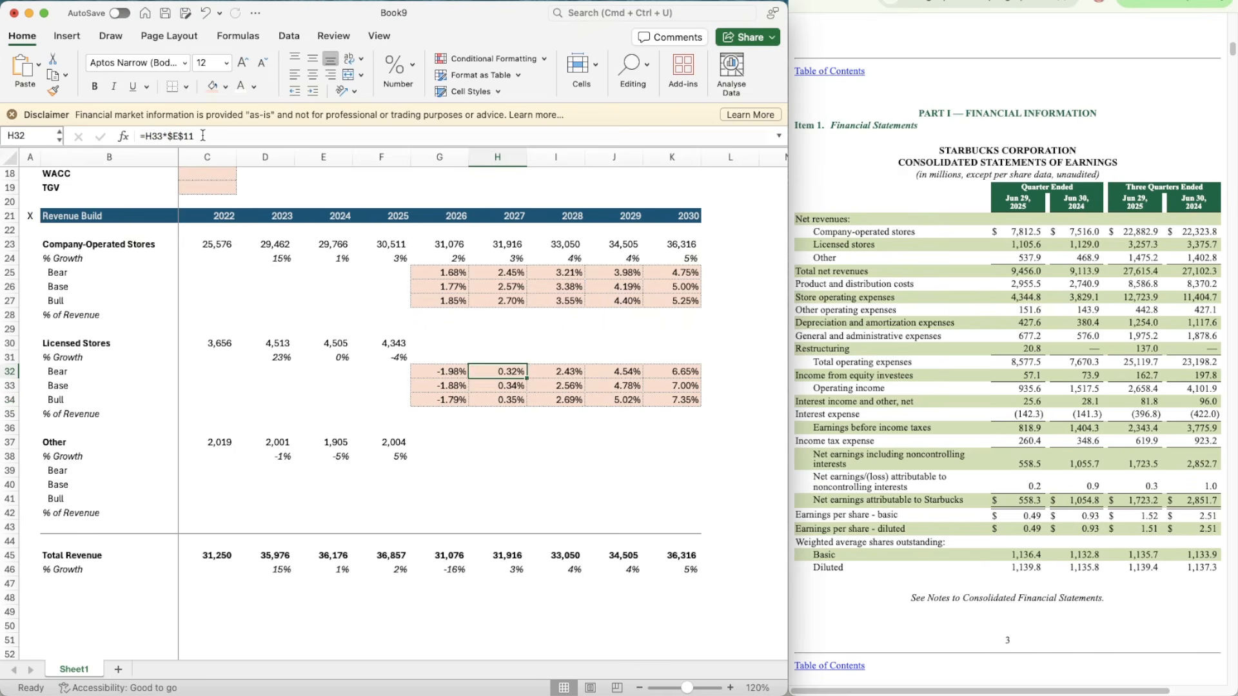
key("cmd+c")
key("shift+Right")
key("shift+Right")
key("shift+Right")
Step: Copy the Licensed Stores Bull growth formula from H34 across to 2030 in K34
key("Down")
key("Down")
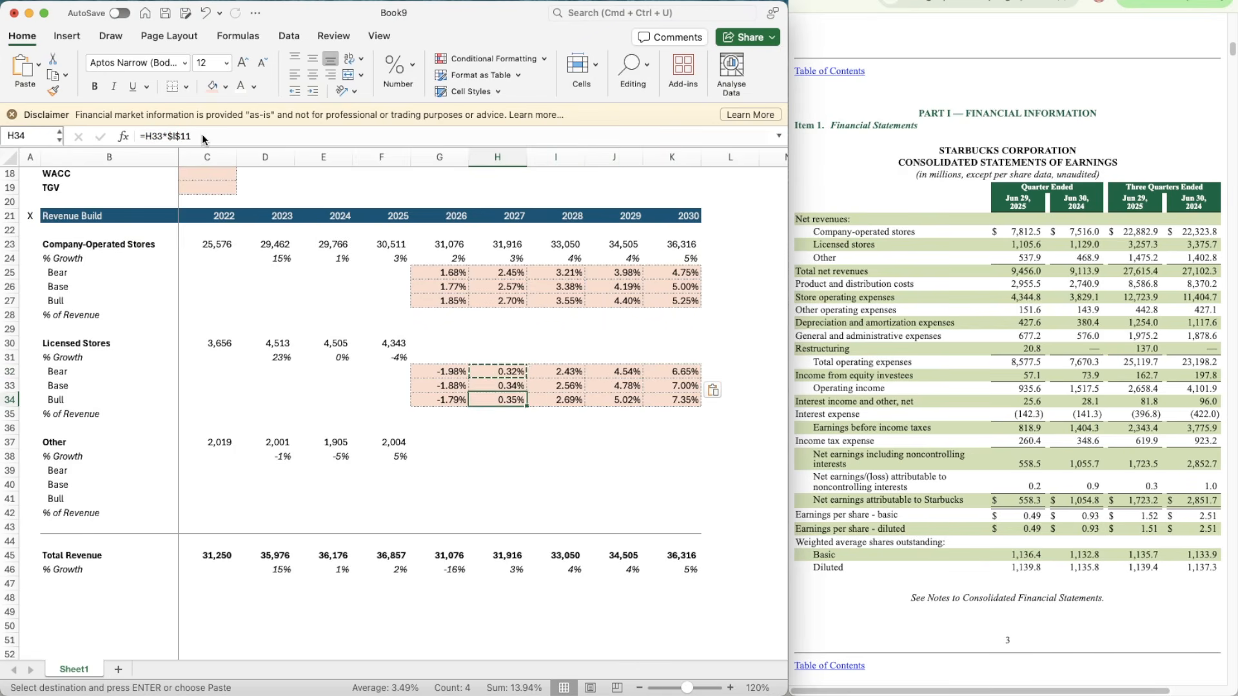
key("cmd+c")
key("shift+Right")
key("shift+Right")
key("shift+Right")
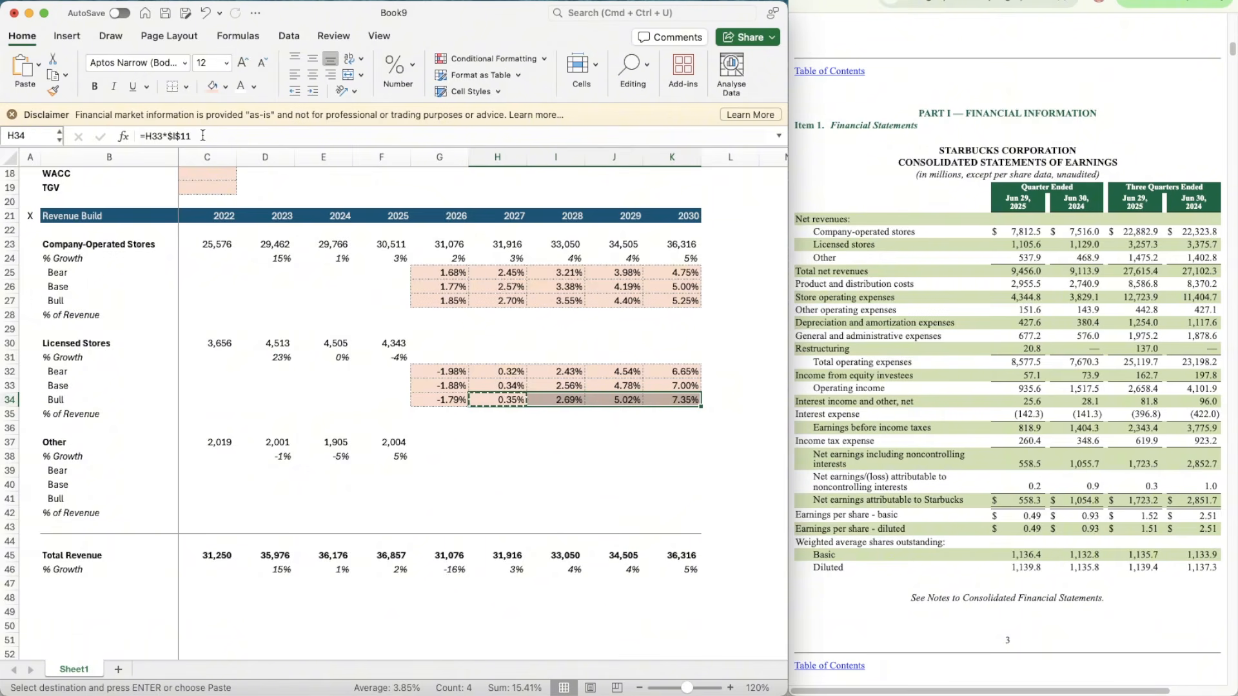
scroll(345, 269, "up", 5)
scroll(346, 269, "down", 5)
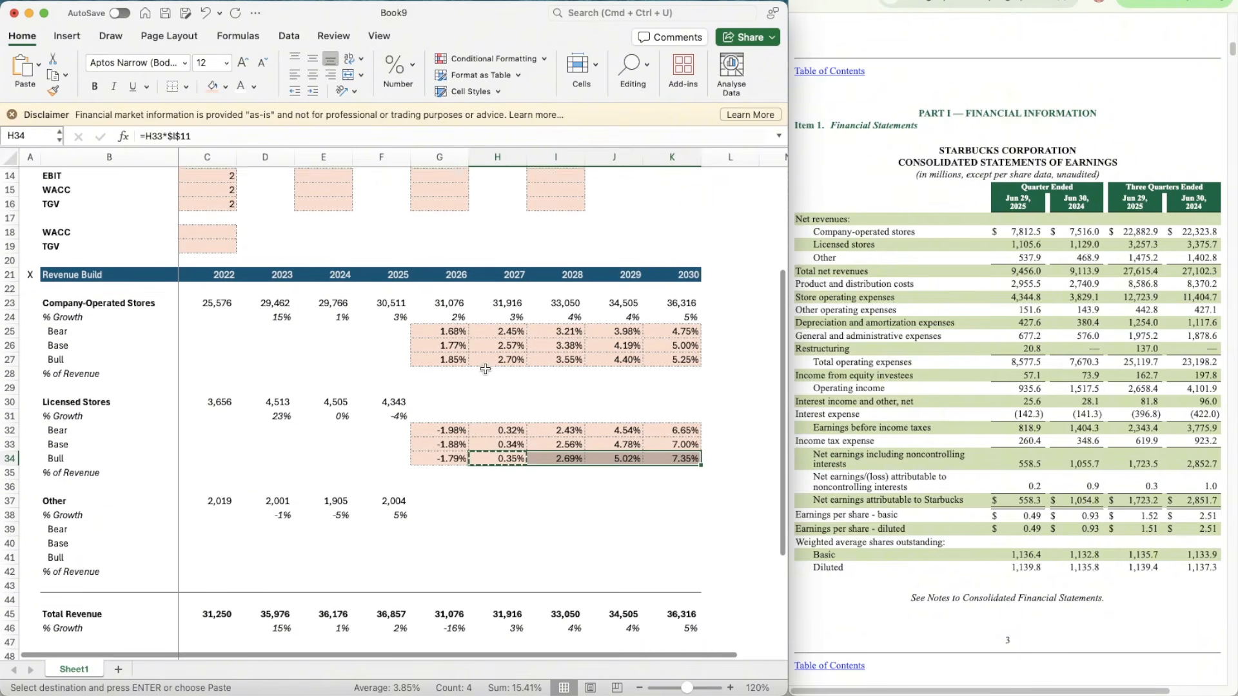
key("Escape")
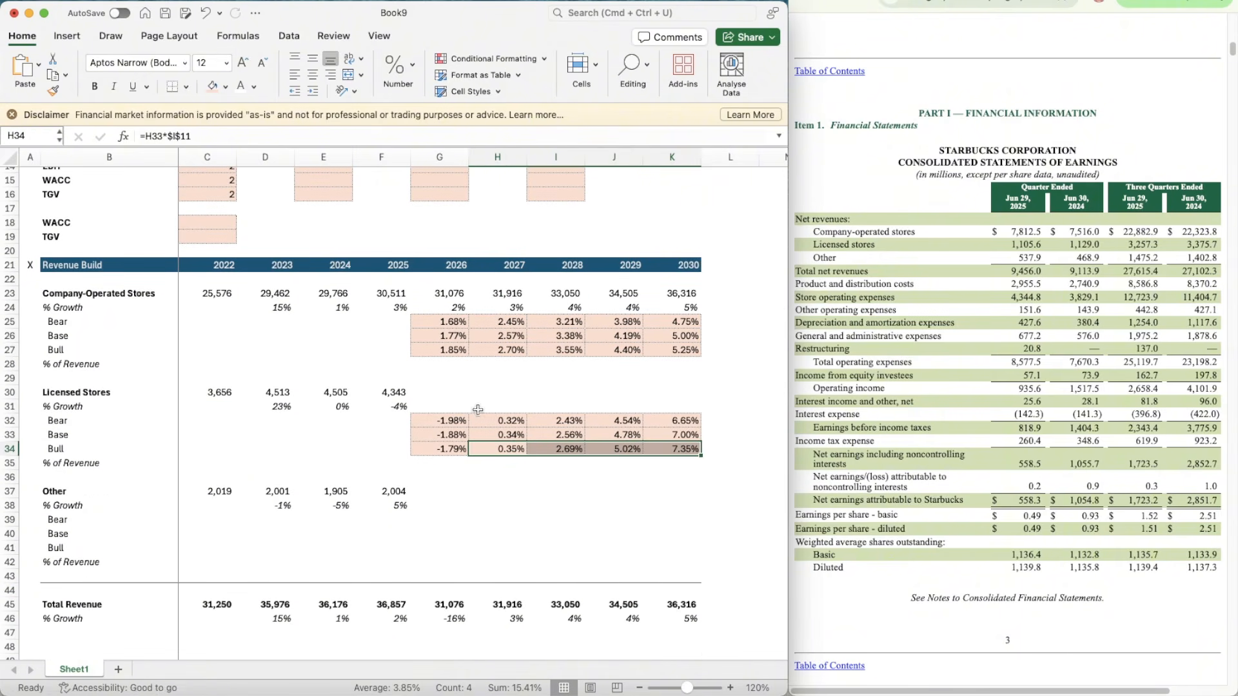
Step: Copy the % Growth OFFSET formula from G24 into G31 and change its switch reference to $C$11
left_click(439, 401)
left_click(443, 307)
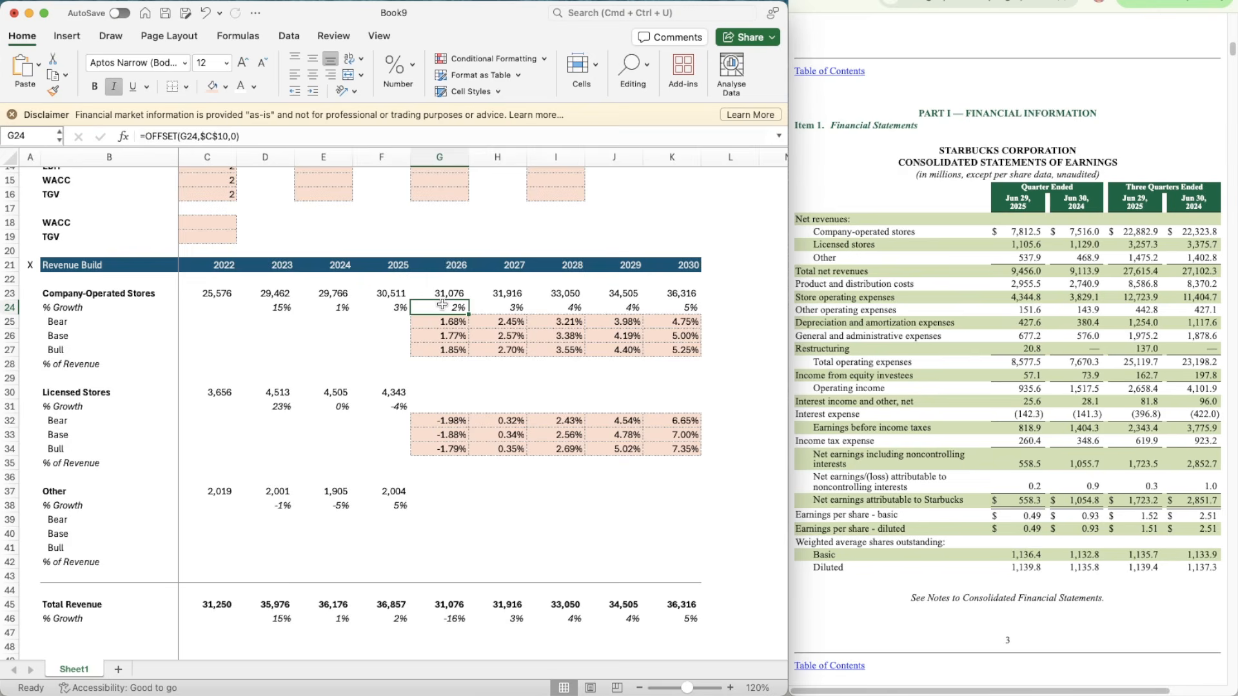
key("super+c")
key("Down")
key("Down")
key("Down")
key("Down")
key("Down")
key("Down")
key("Down")
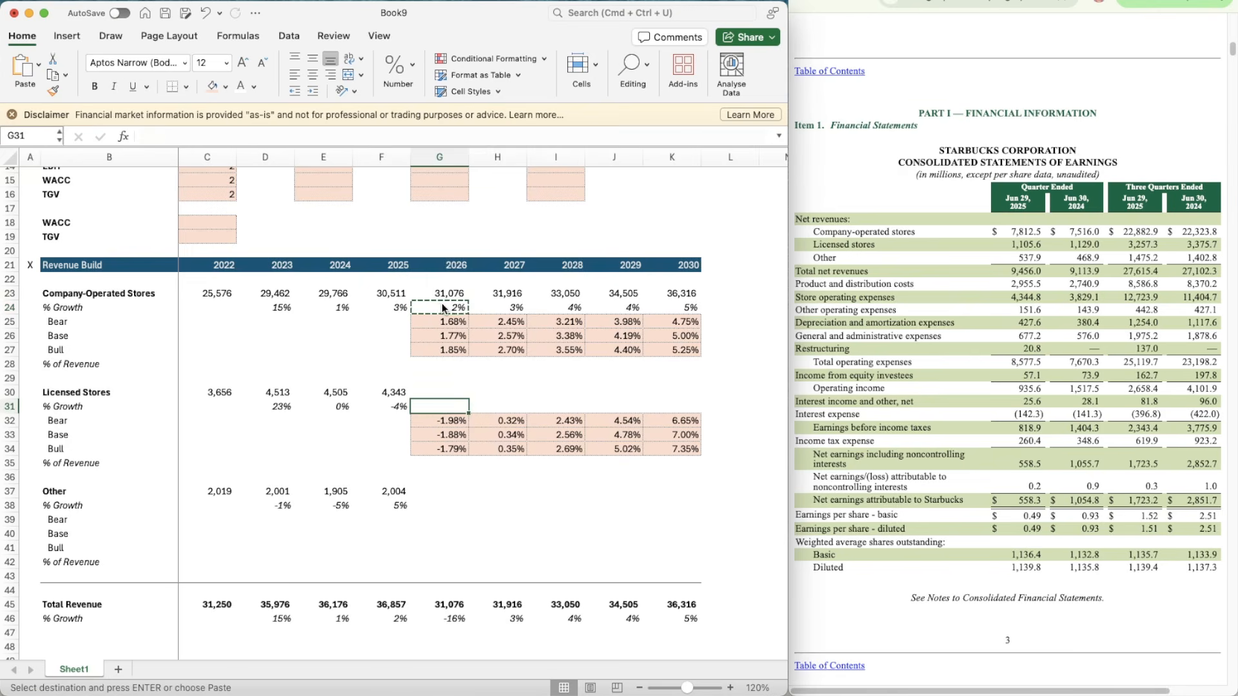
key("super+v")
left_click(222, 136)
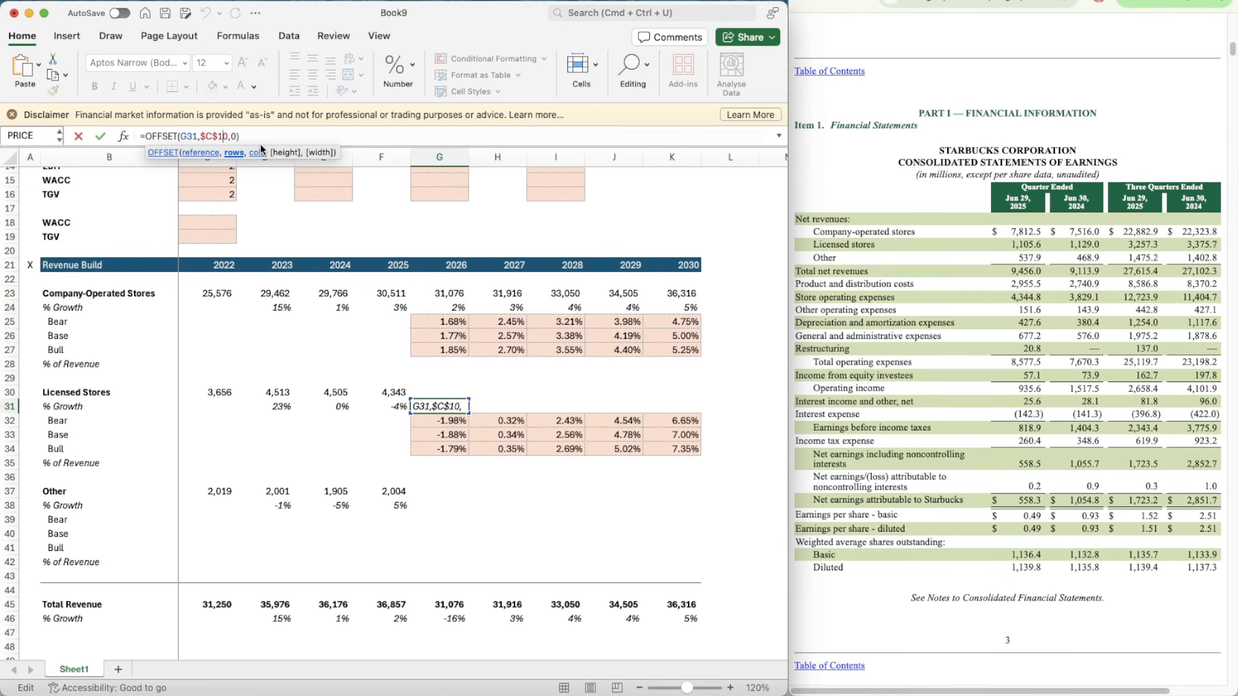
key("BackSpace")
type("1")
key("Return")
Step: Copy the Licensed Stores % Growth formula from G31 across to 2030 in K31
key("Up")
key("super+c")
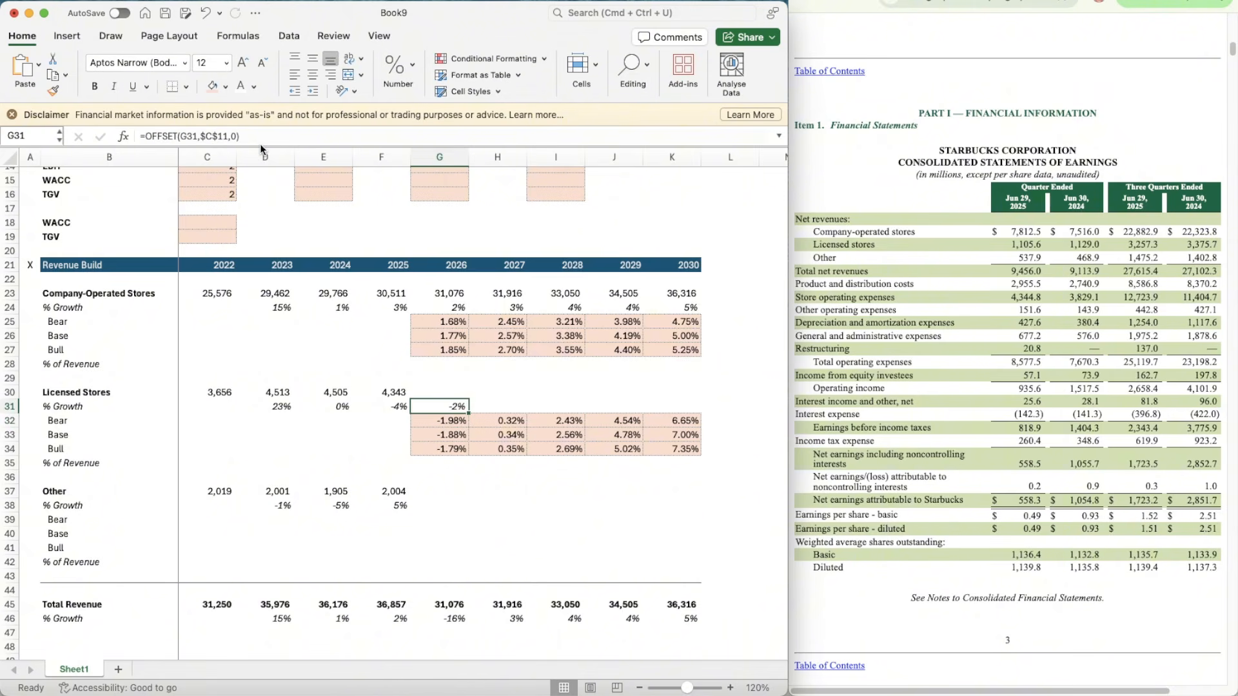
key("shift+Right")
key("shift+Right")
key("shift+Right")
key("shift+Right")
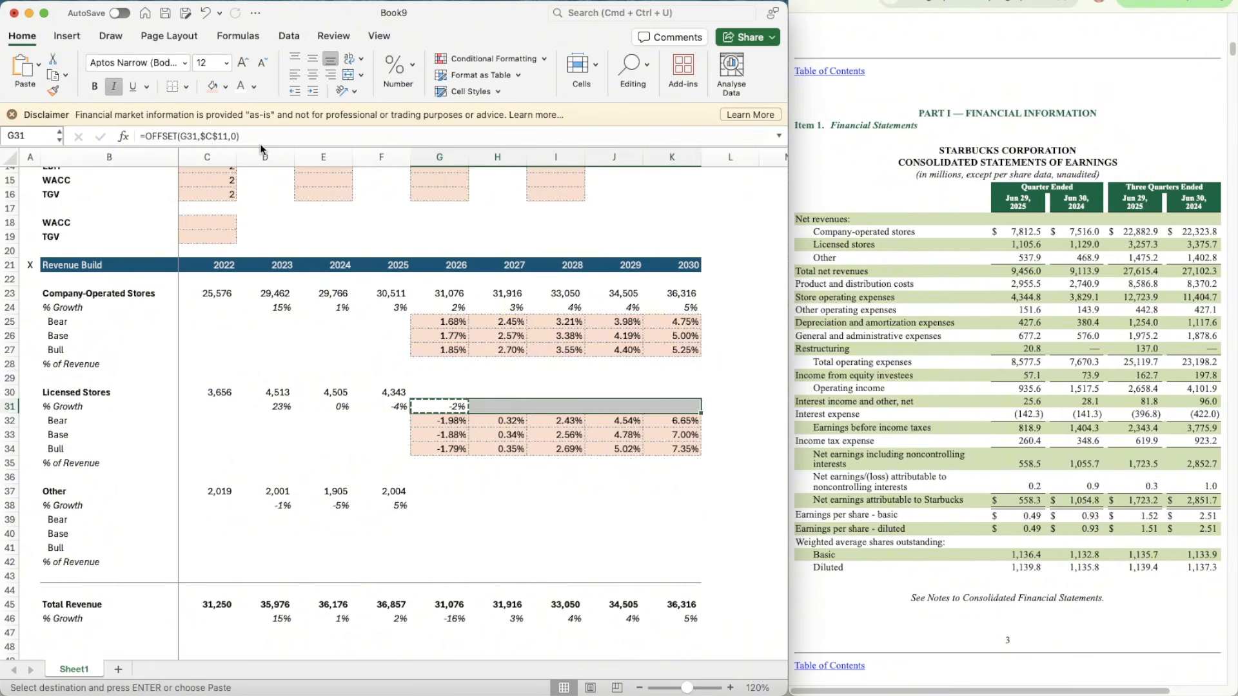
key("super+v")
Step: Copy the Company-Operated Stores revenue formula from G23 into the Licensed Stores revenue cells G30:K30
key("Up")
key("Left")
key("Up")
key("Up")
key("Up")
key("Up")
key("Up")
key("Up")
key("Right")
key("Up")
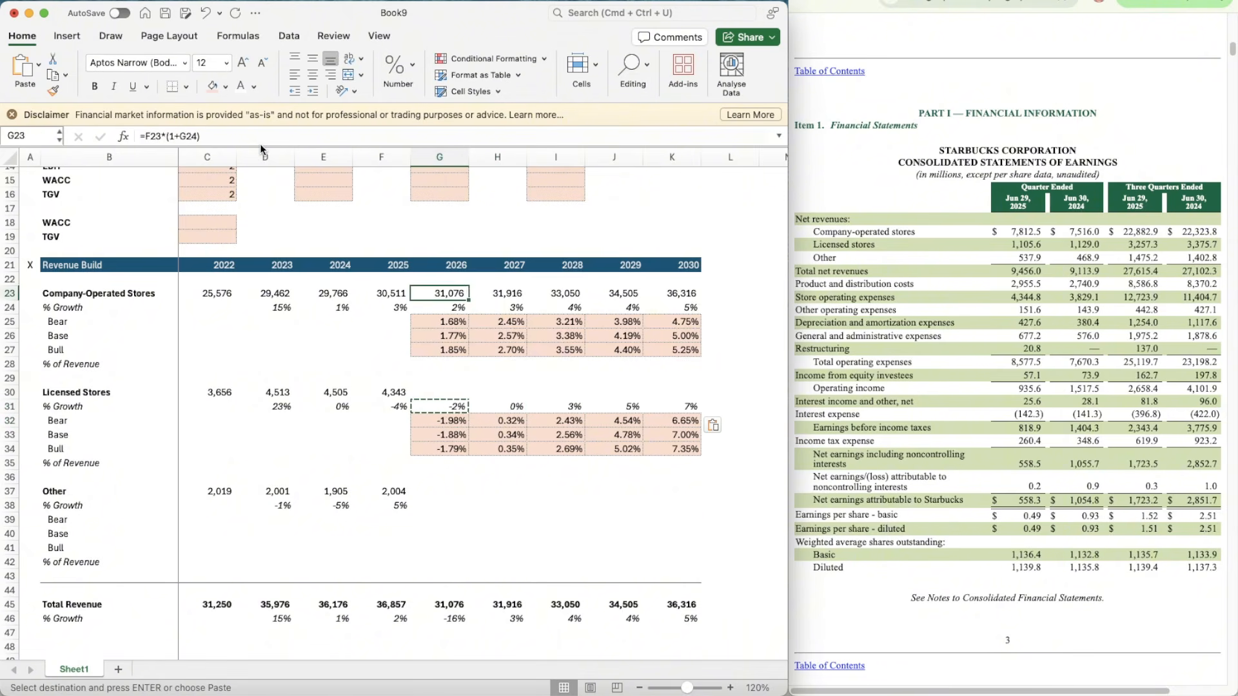
key("super+c")
key("Down")
key("Down")
key("Down")
key("Down")
key("Down")
key("Down")
key("Down")
key("shift+Right")
key("shift+Right")
key("shift+Right")
key("shift+Right")
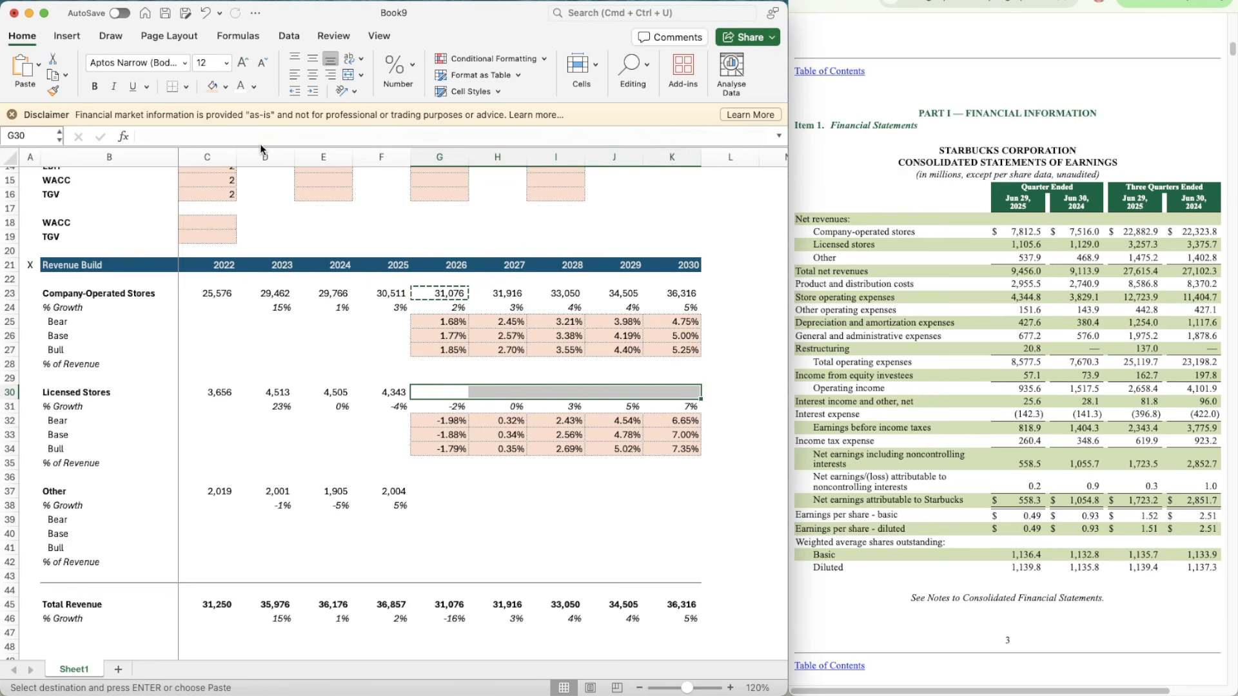
key("super+v")
key("Down")
key("Down")
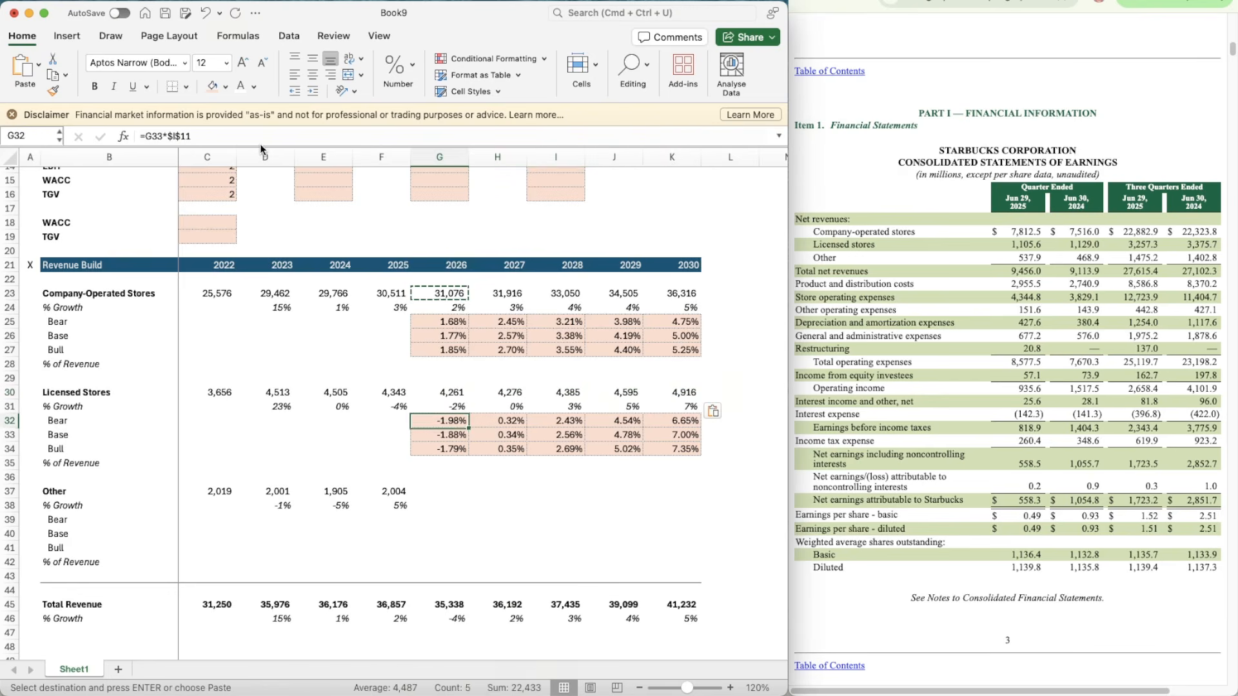
key("shift+Down")
key("shift+Down")
Step: Copy the Company-Operated Stores Bear, Base and Bull growth block G25:K27 into the Other segment at G39:K41
key("Up")
key("Up")
key("Up")
key("Up")
key("Up")
key("Up")
key("Up")
key("Up")
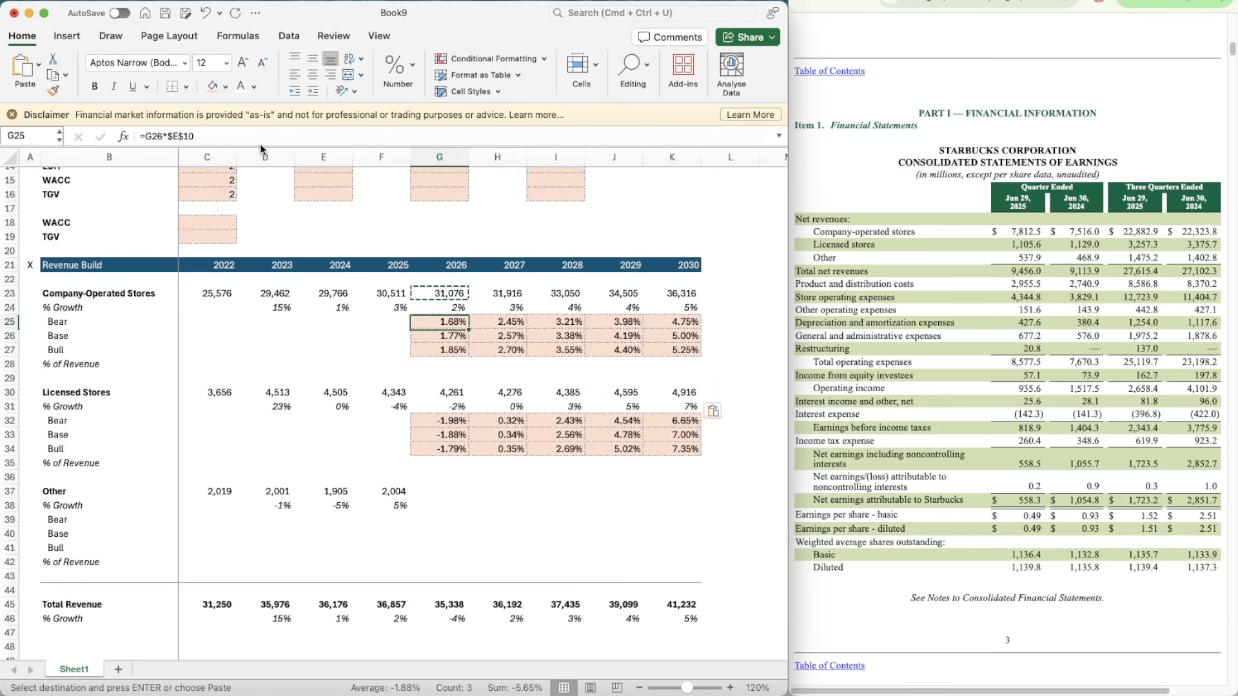
key("Down")
key("shift+Down")
key("shift+Down")
key("shift+Right")
key("shift+Right")
key("shift+Right")
key("shift+Right")
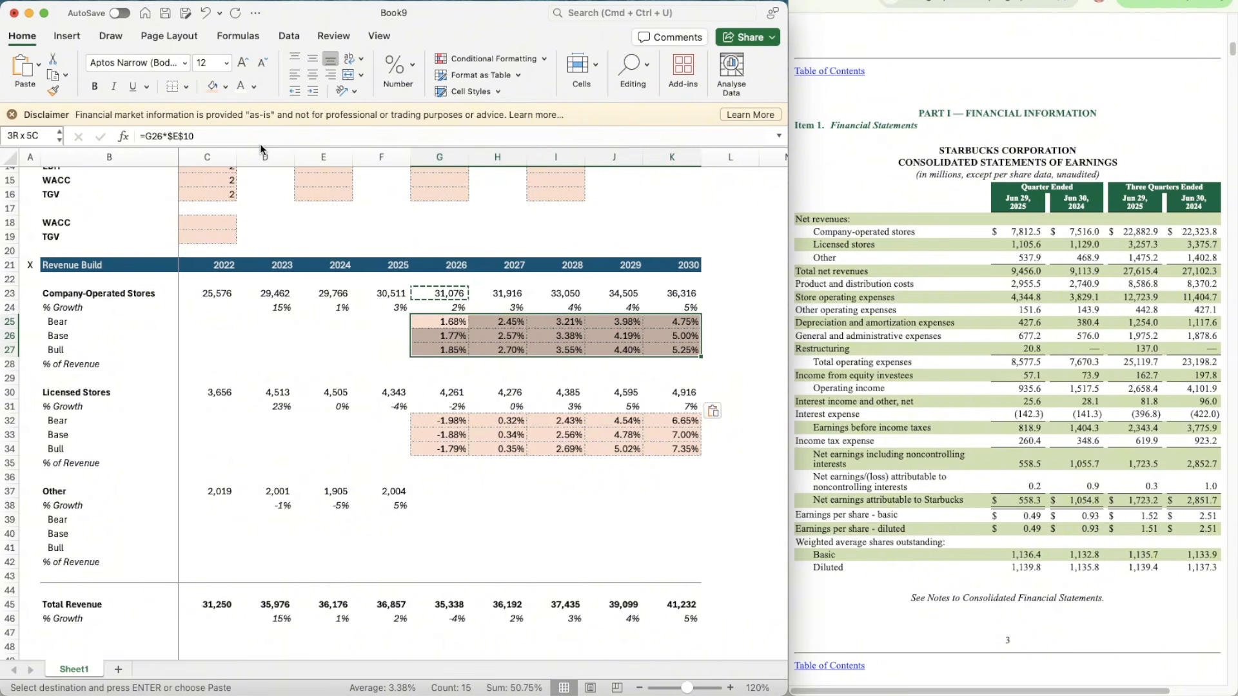
key("super+c")
key("Down")
key("Down")
key("Down")
key("Down")
key("Down")
key("Down")
key("Down")
key("Down")
key("Down")
key("Down")
key("Down")
key("Down")
key("Down")
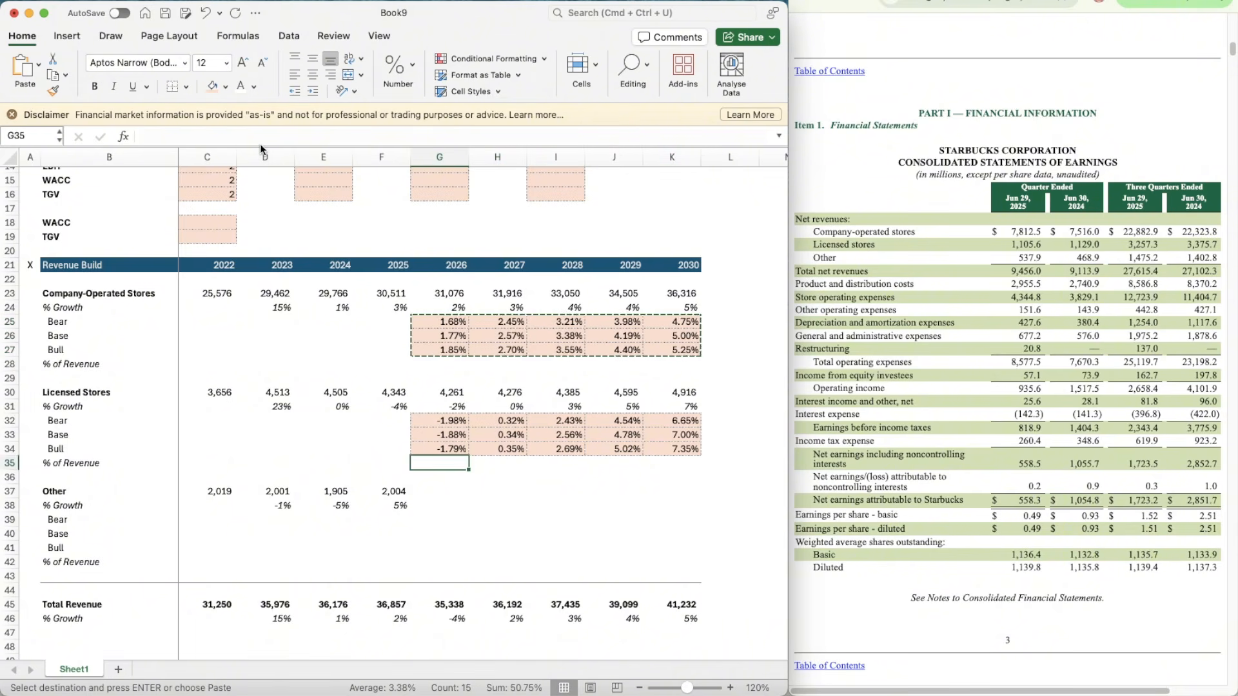
key("Down")
key("shift+Down")
key("shift+Down")
key("shift+Right")
key("shift+Right")
key("shift+Right")
key("shift+Right")
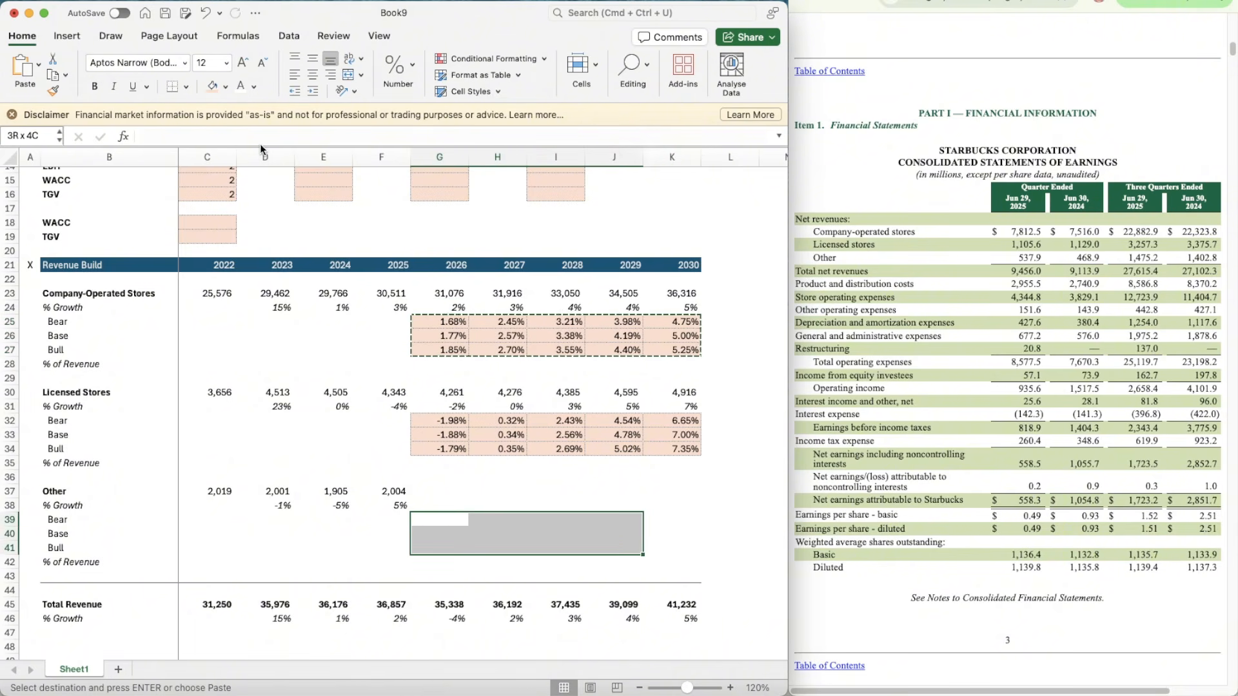
key("super+v")
Step: Change the Other segment's 2026 Bear growth formula in G39 to =G40*$E$12
key("Down")
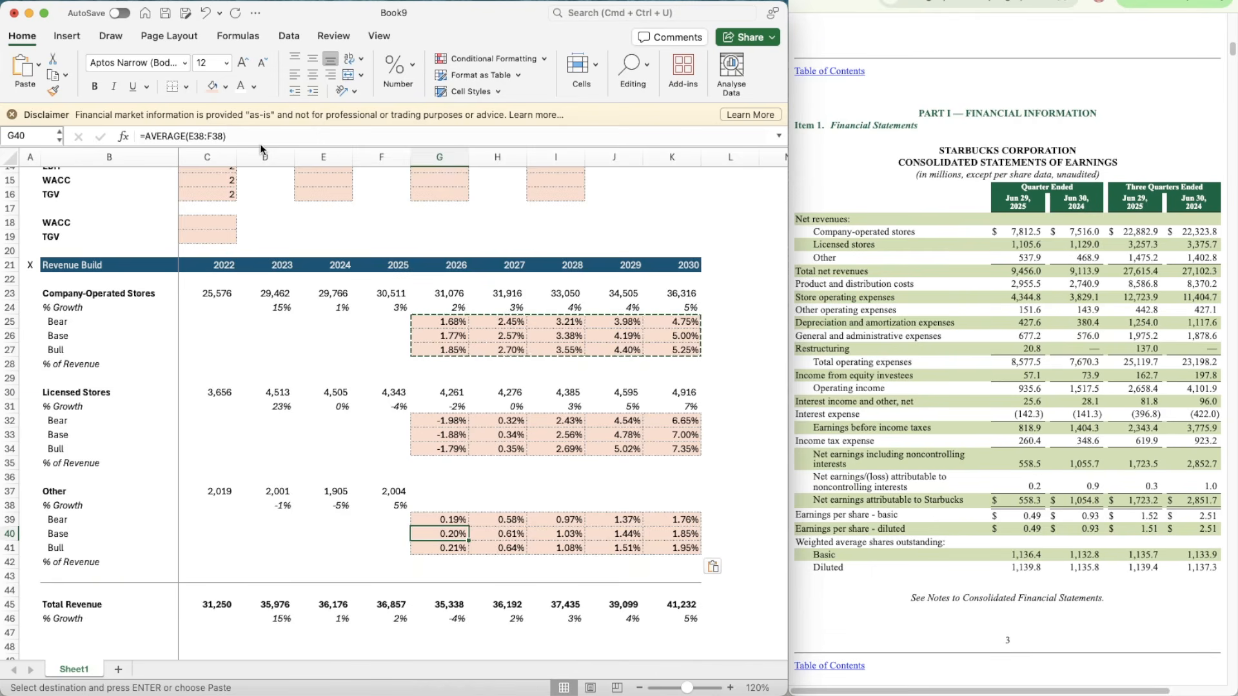
key("Right")
key("Left")
key("Up")
key("F2")
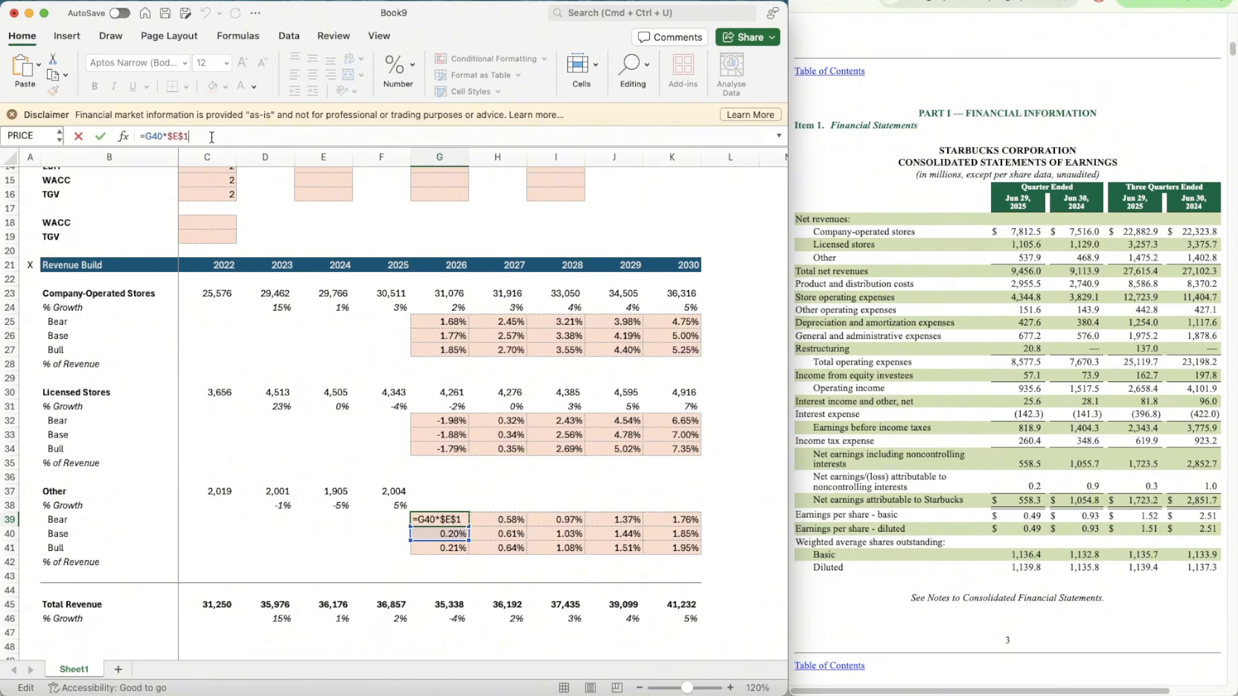
key("Return")
Step: Copy the Other segment's Bear growth formula from G39 across to 2030 in K39
key("Up")
key("super+c")
key("shift+Right")
key("shift+Right")
key("shift+Right")
key("shift+Right")
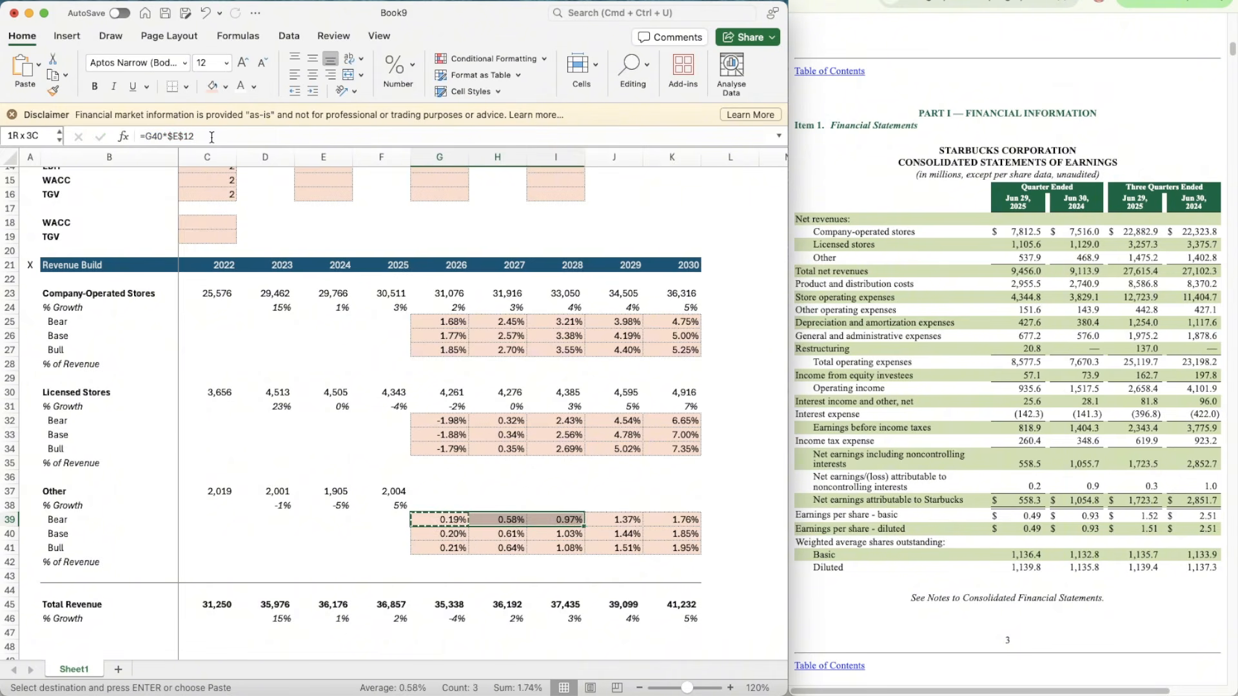
key("super+v")
Step: Change the Other segment's 2026 Bull growth formula in G41 to =G40*$I$12
key("Down")
key("Down")
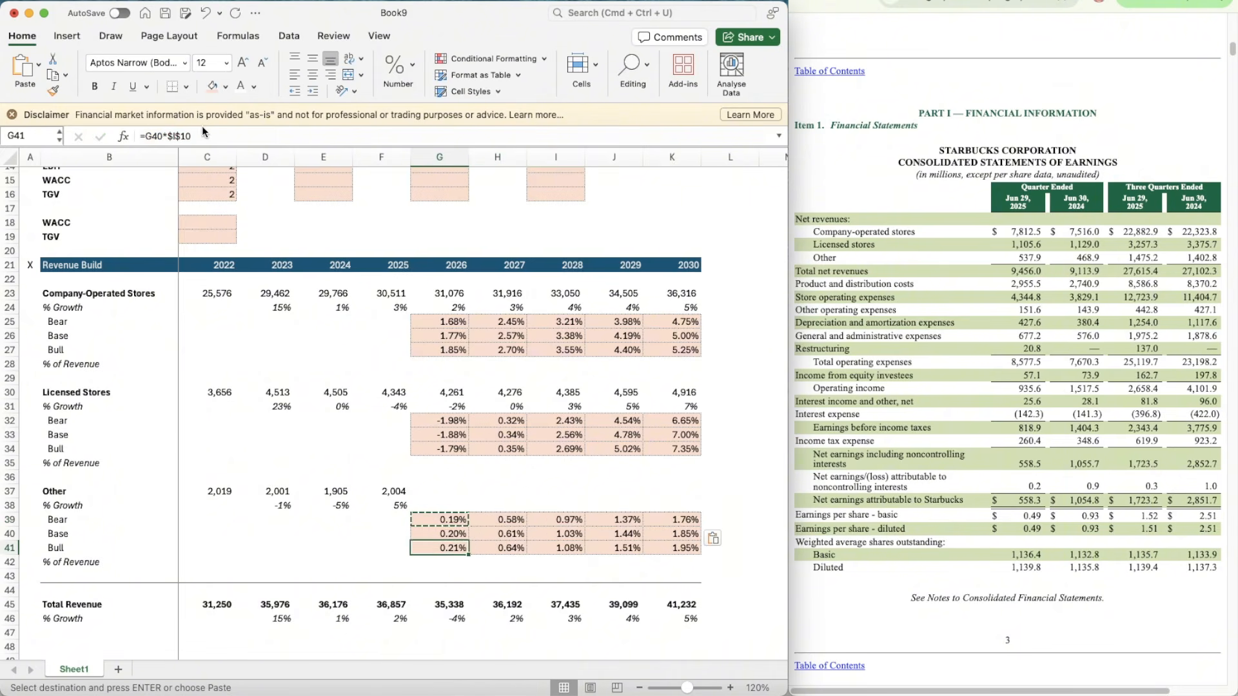
left_click(206, 135)
key("BackSpace")
type("2")
key("Return")
Step: Copy the Other segment's Bull growth formula from G41 across to 2030 in K41
key("Up")
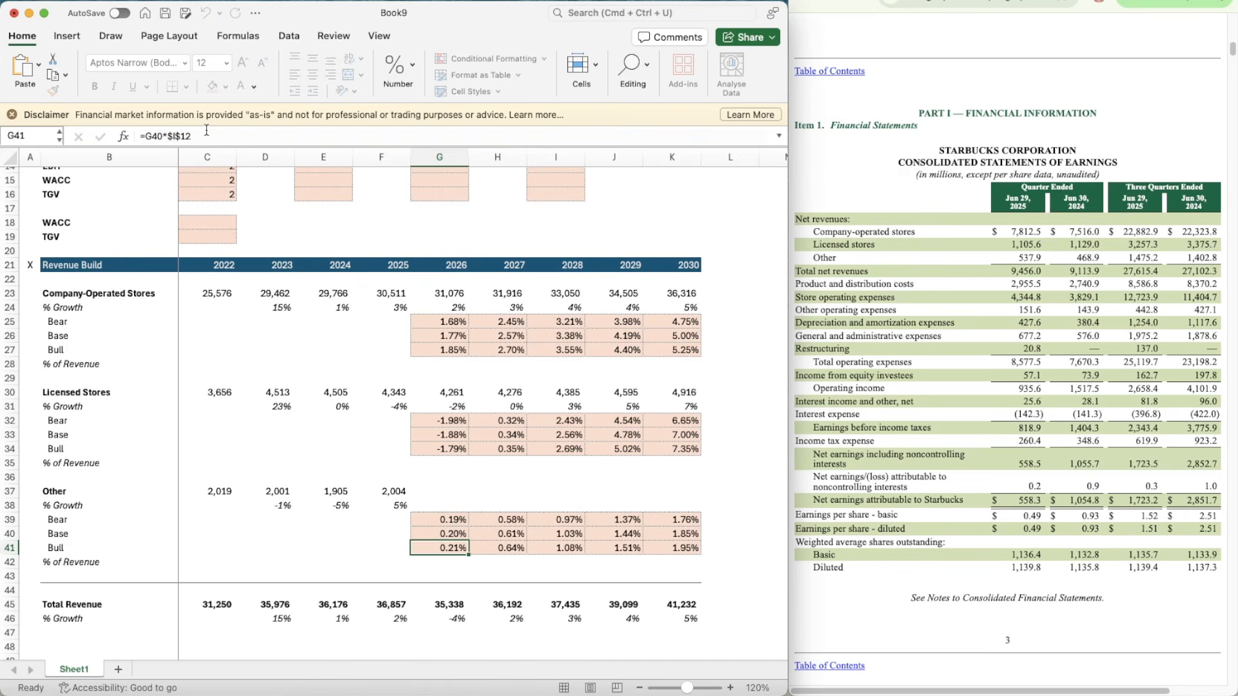
key("super+c")
key("shift+Right")
key("shift+Right")
key("shift+Right")
key("shift+Right")
key("super+v")
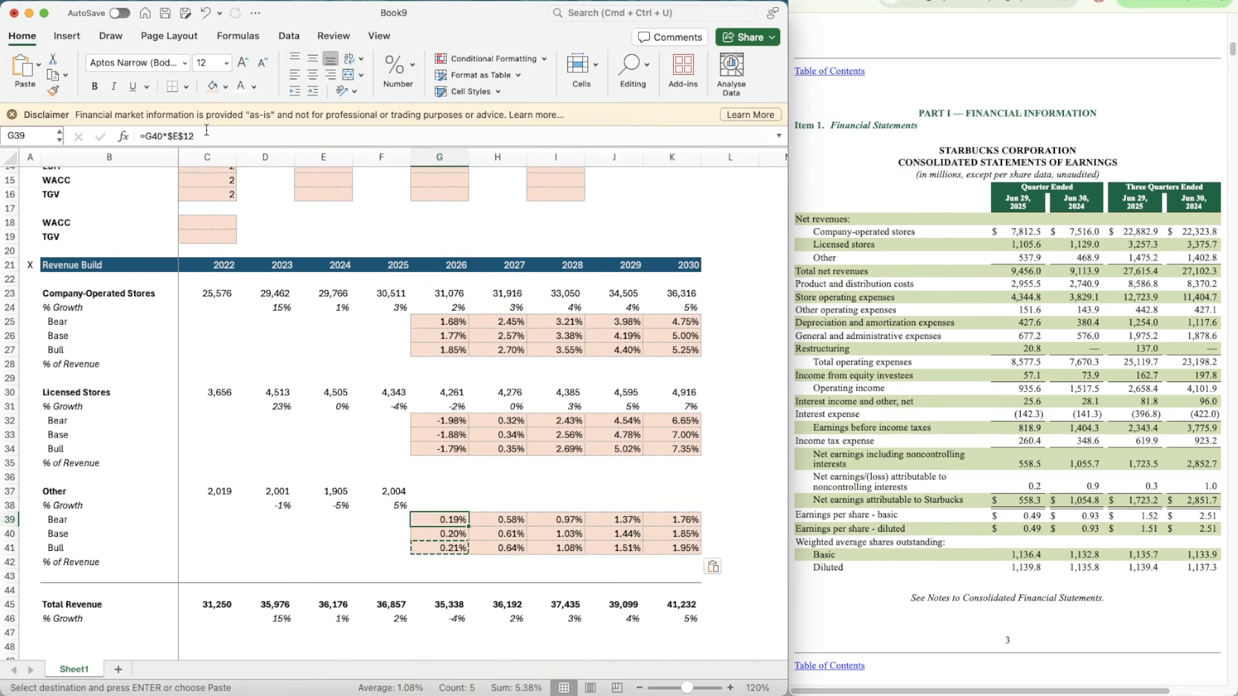
Step: Copy the % Growth OFFSET formula from G31 into G38 and change its switch reference to $C$12
key("Up")
key("Up")
key("Up")
key("Up")
key("Up")
key("Up")
key("Up")
key("Up")
key("Up")
key("Up")
key("super+c")
key("Down")
key("Down")
key("Down")
key("Down")
key("Down")
key("Down")
key("Down")
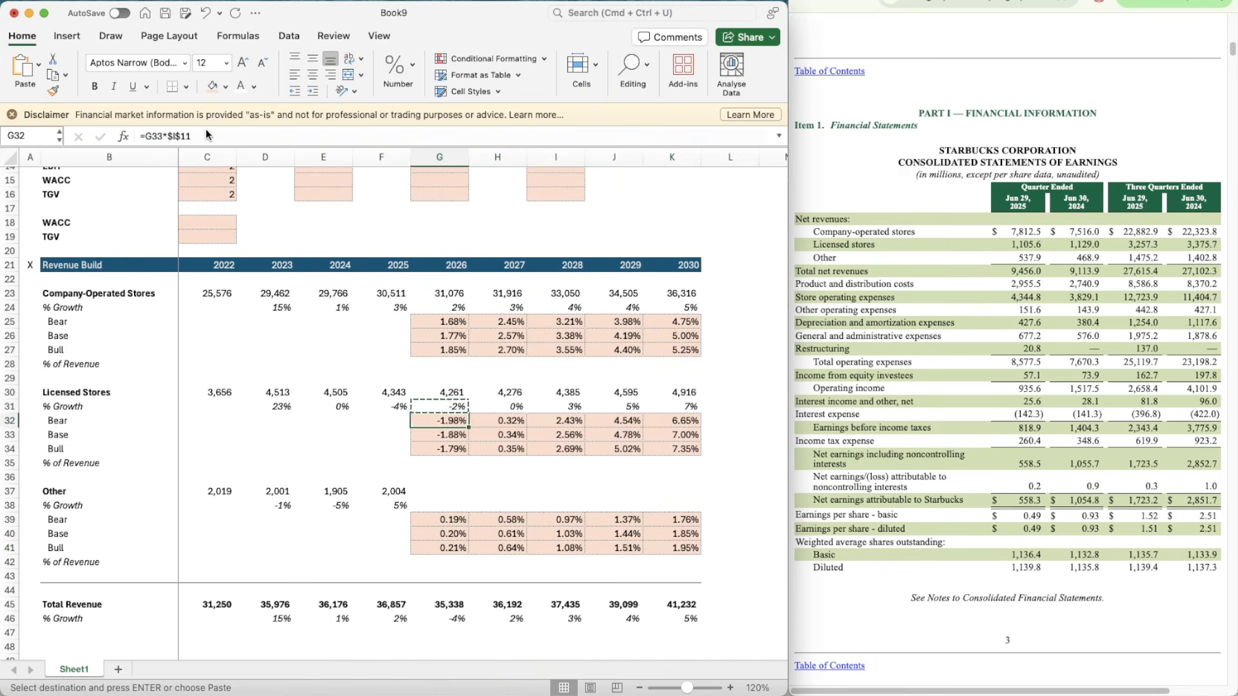
key("super+v")
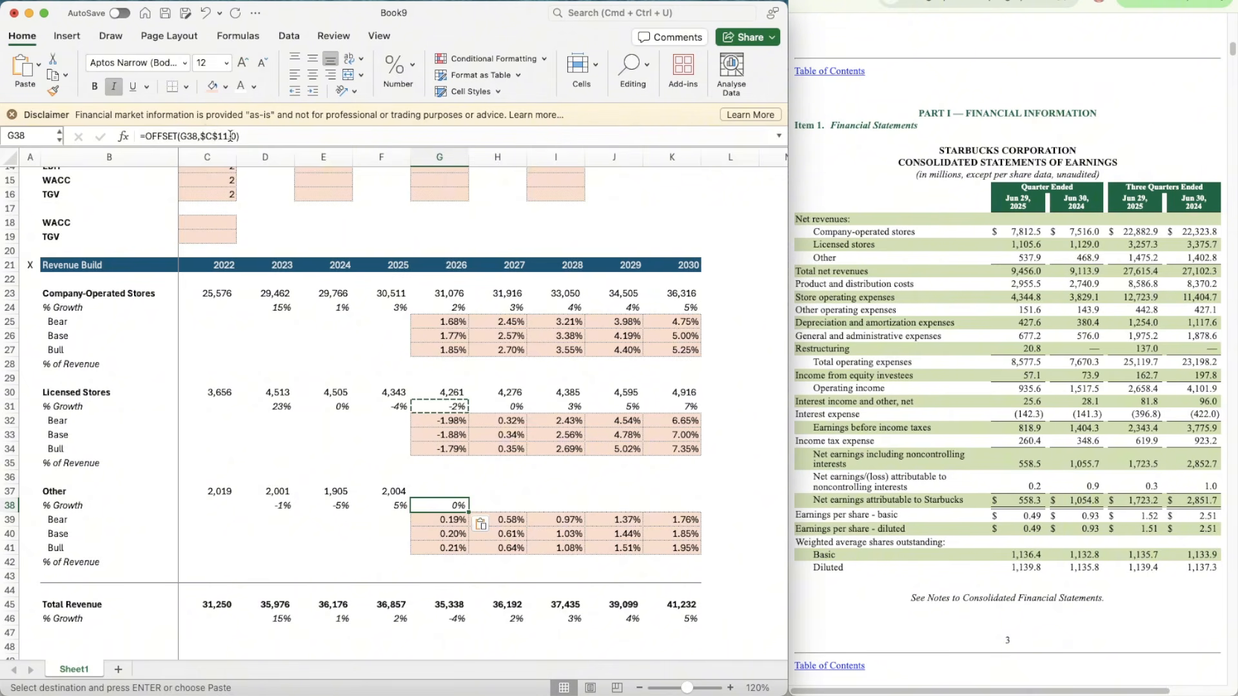
left_click(229, 136)
key("Return")
Step: Copy the Other segment's % Growth formula from G38 across to 2030 in K38
key("Up")
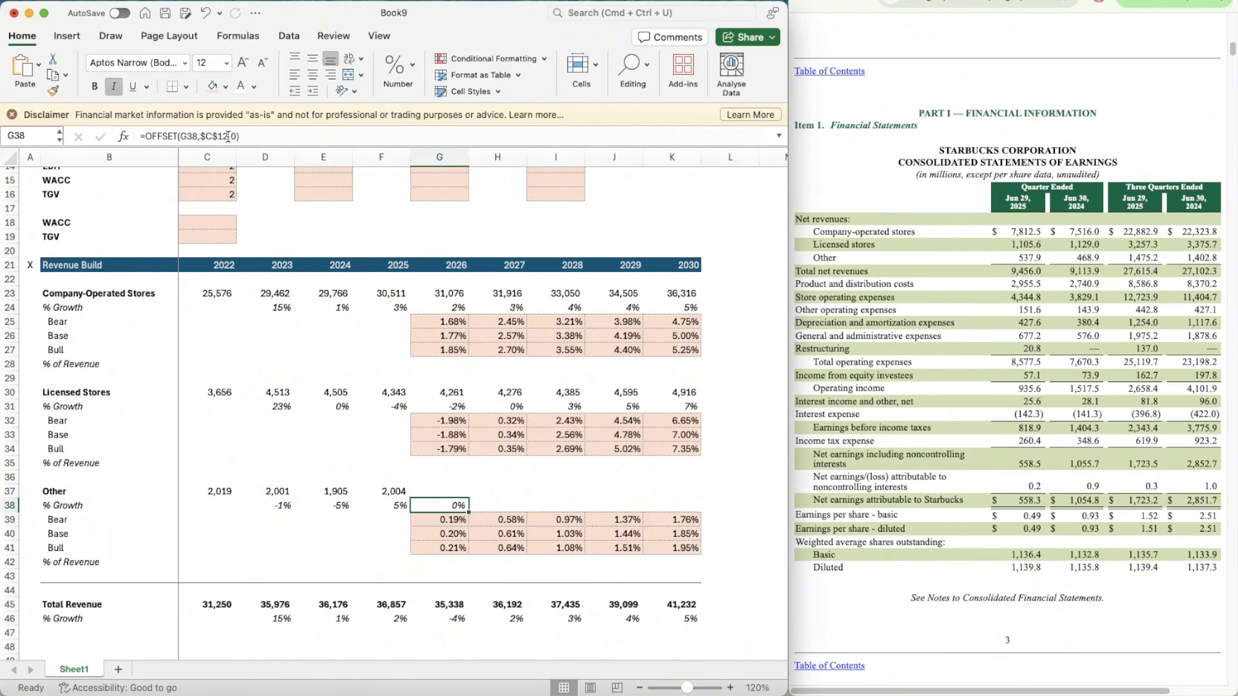
key("super+c")
key("shift+Right")
key("shift+Right")
key("shift+Right")
key("shift+Right")
key("super+v")
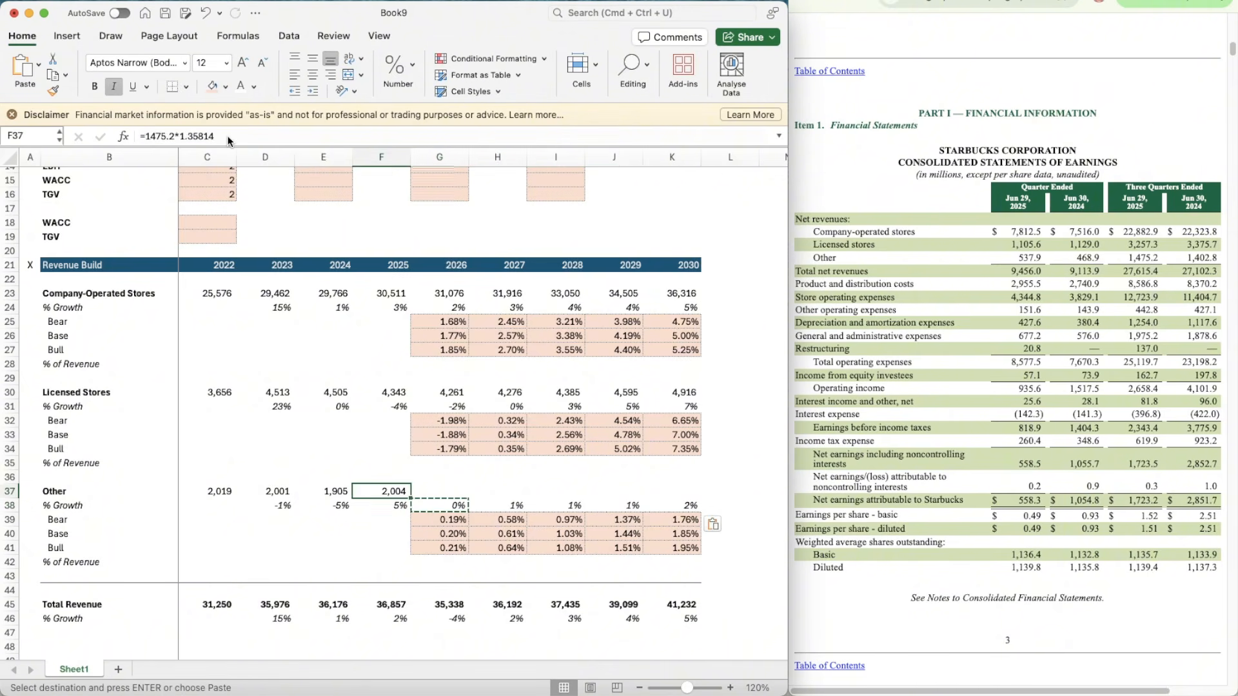
Step: Copy the Licensed Stores revenue formula from G30 into the Other revenue cells G37:K37
key("Up")
key("Up")
key("Up")
key("Up")
key("Up")
key("Up")
key("Up")
key("Up")
key("super+c")
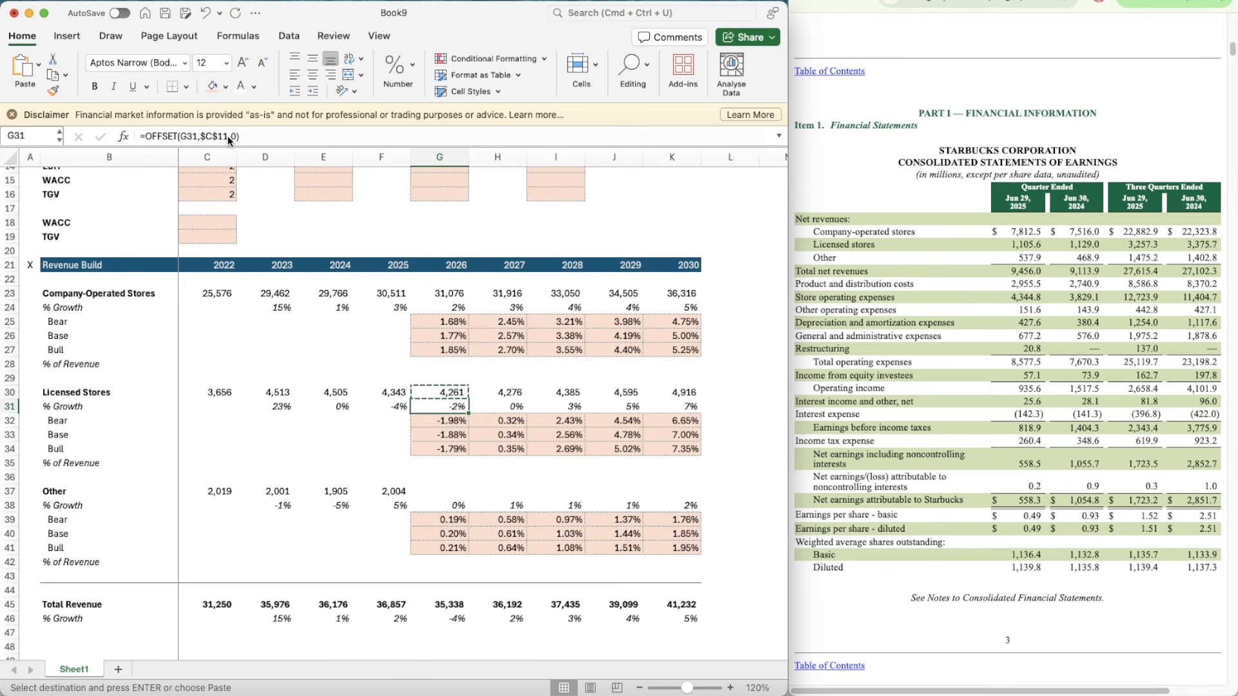
key("Down")
key("Down")
key("Down")
key("Down")
key("Down")
key("Down")
key("Down")
key("shift+Right")
key("shift+Right")
key("shift+Right")
key("shift+Right")
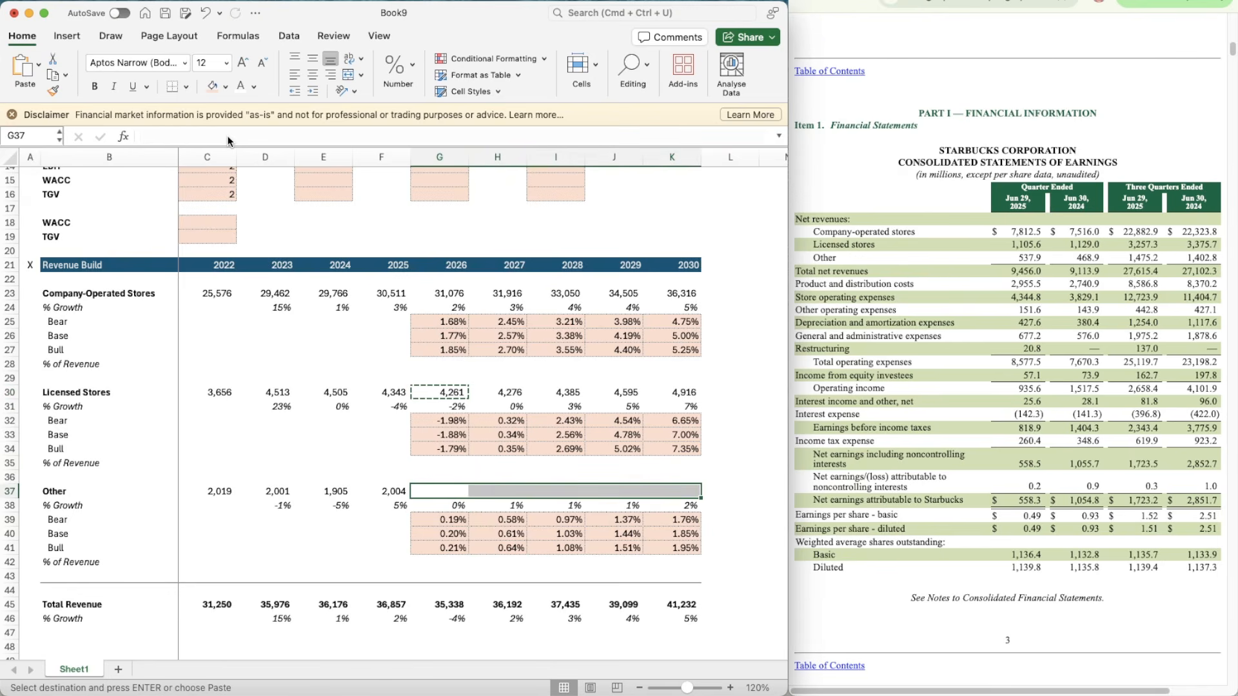
key("super+v")
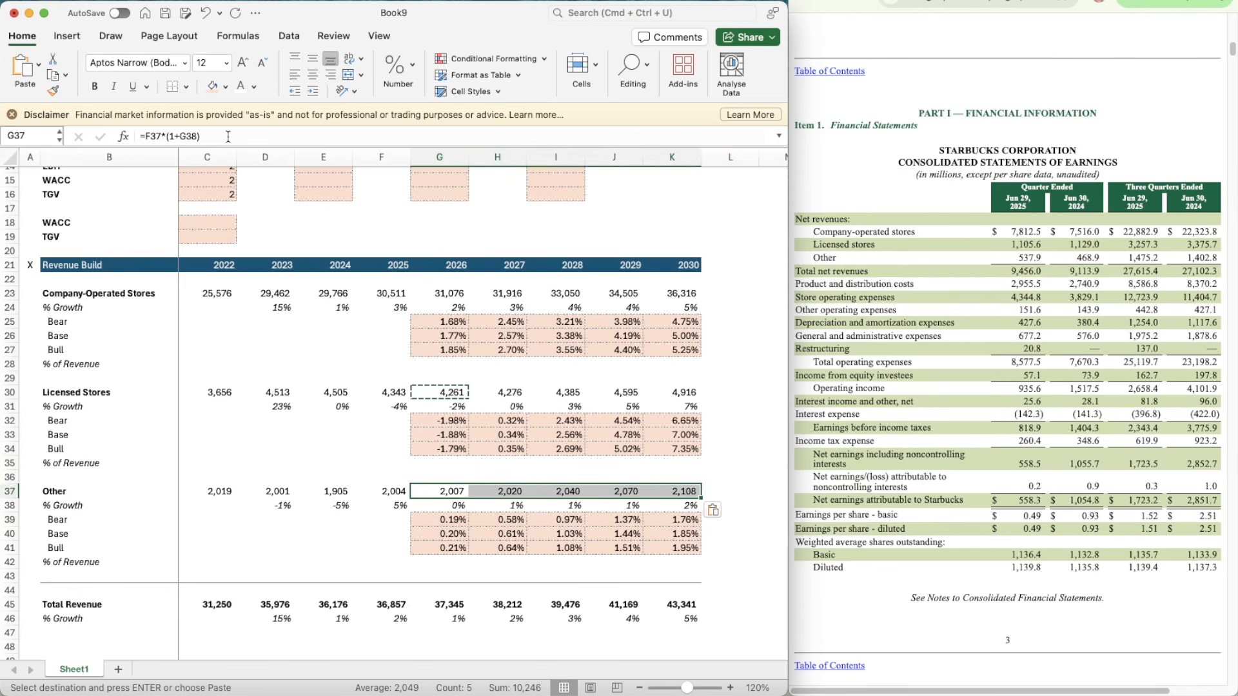
key("Escape")
Step: Review the projected Total Revenue and its % Growth formulas across the forecast years in rows 45 and 46
scroll(372, 312, "down", 3)
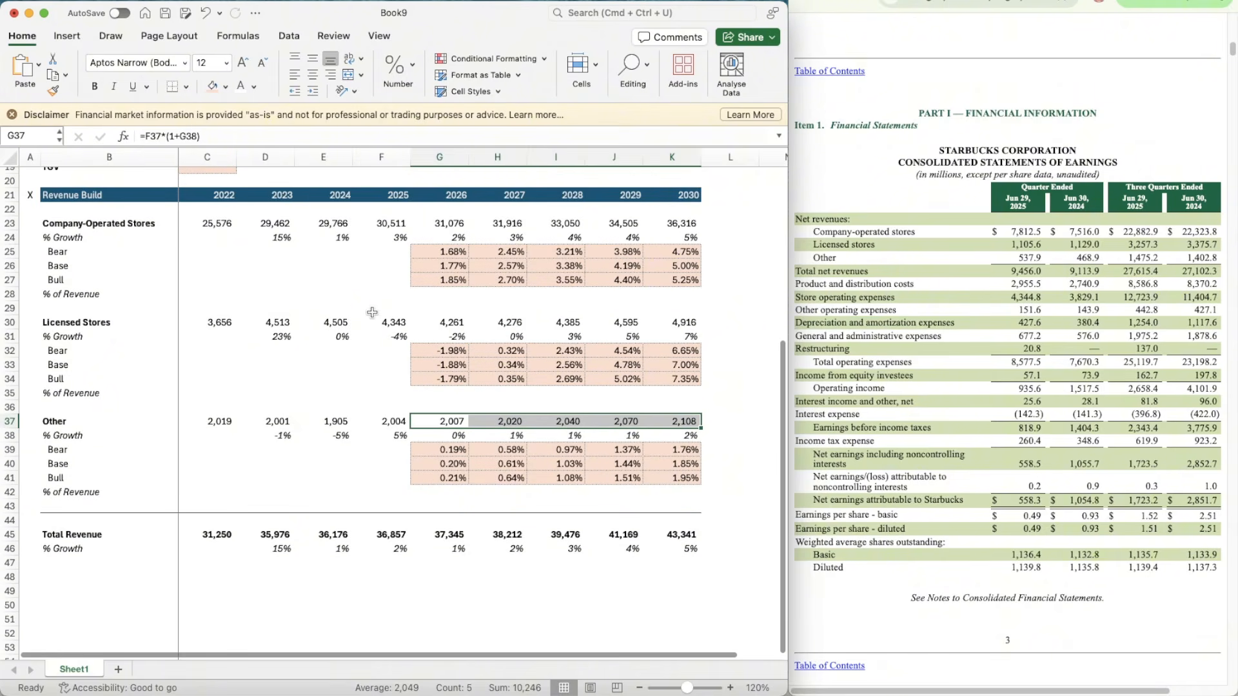
scroll(386, 310, "down", 2)
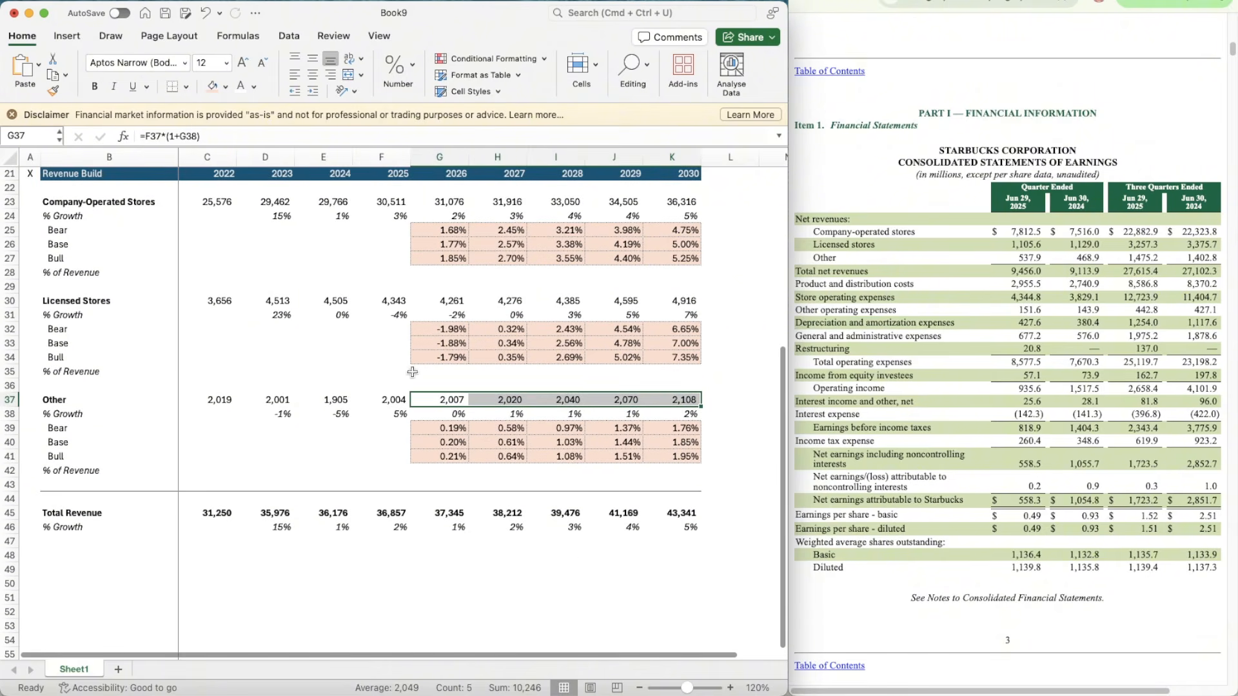
left_click(569, 556)
key("Left")
key("Left")
key("Left")
key("Up")
key("Up")
key("Up")
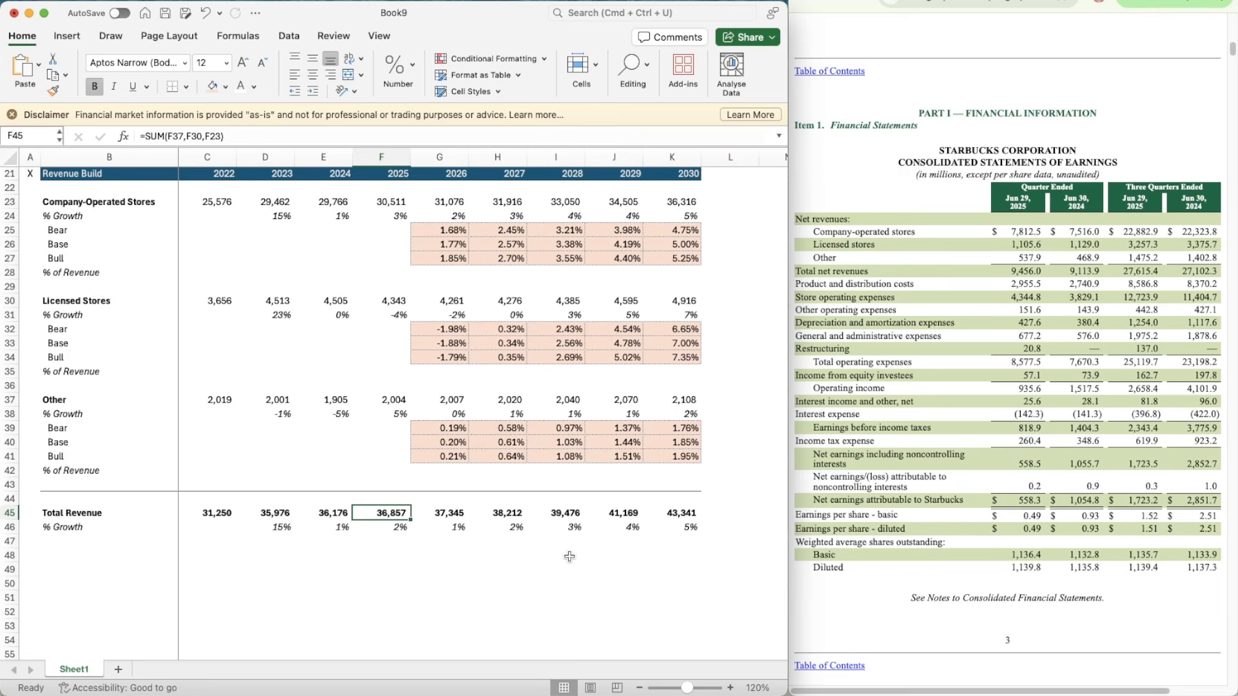
key("Right")
key("Right")
key("Right")
key("Right")
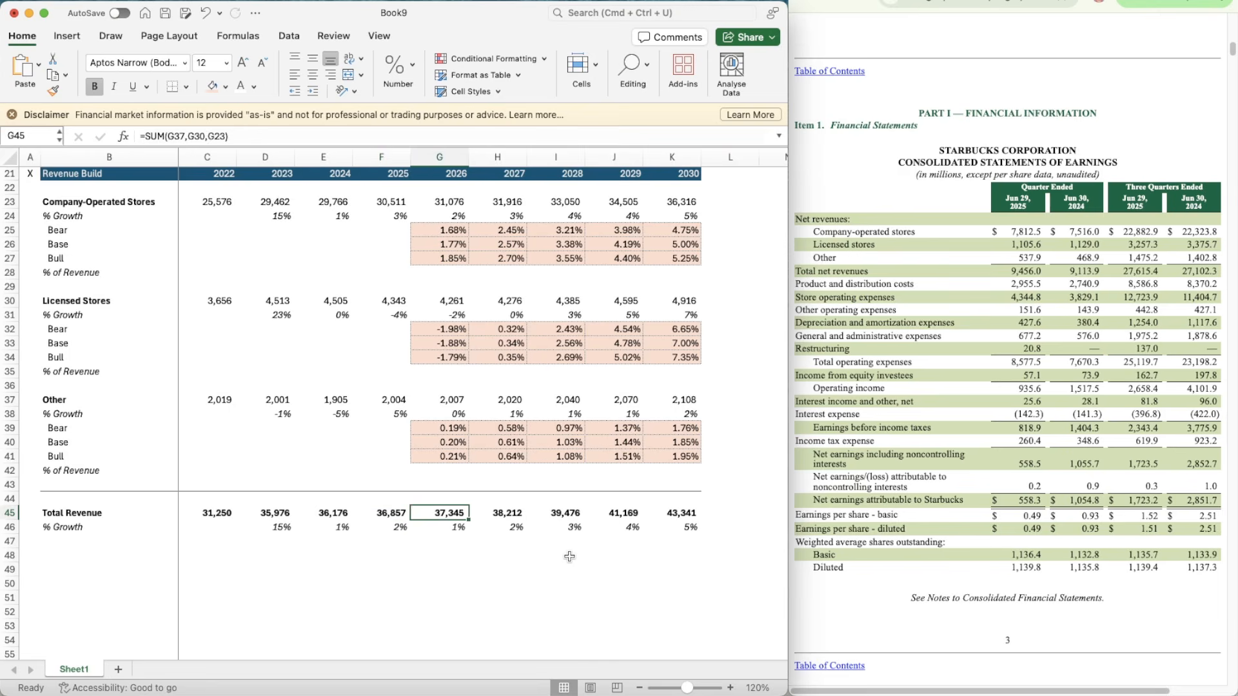
key("Left")
key("Down")
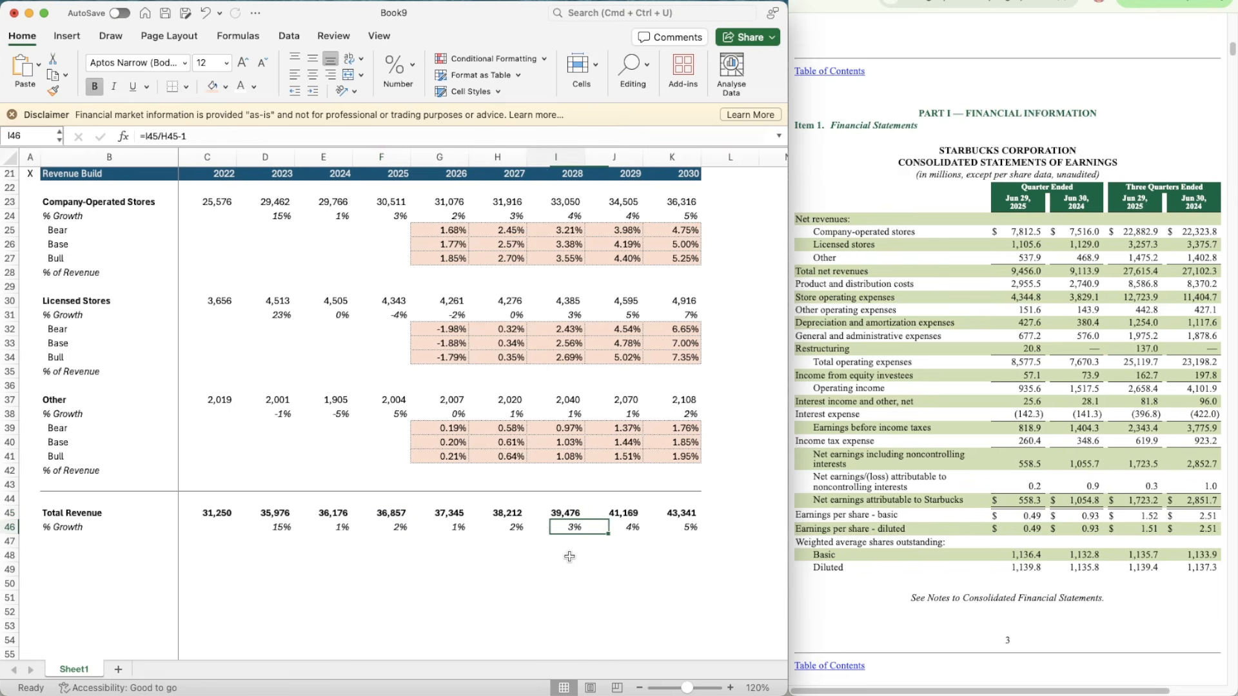
key("Left")
key("Left")
key("Right")
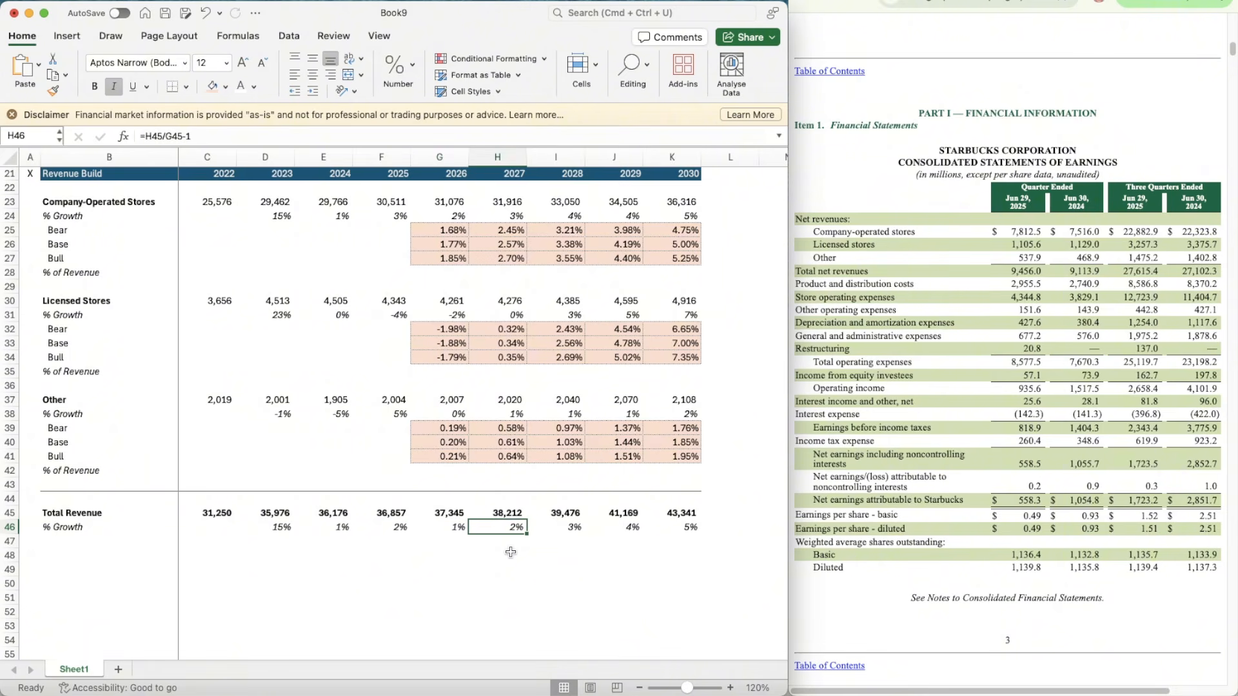
key("Right")
key("Right")
key("Right")
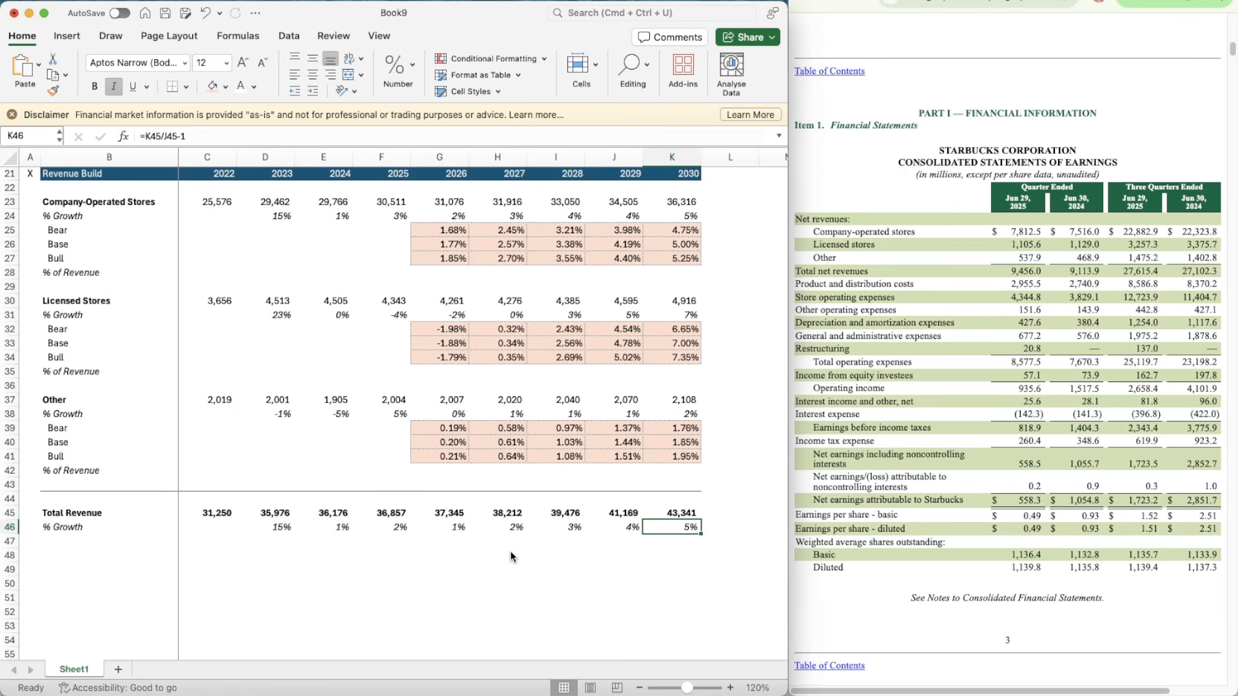
key("Left")
key("Down")
key("Left")
scroll(516, 573, "down", 3)
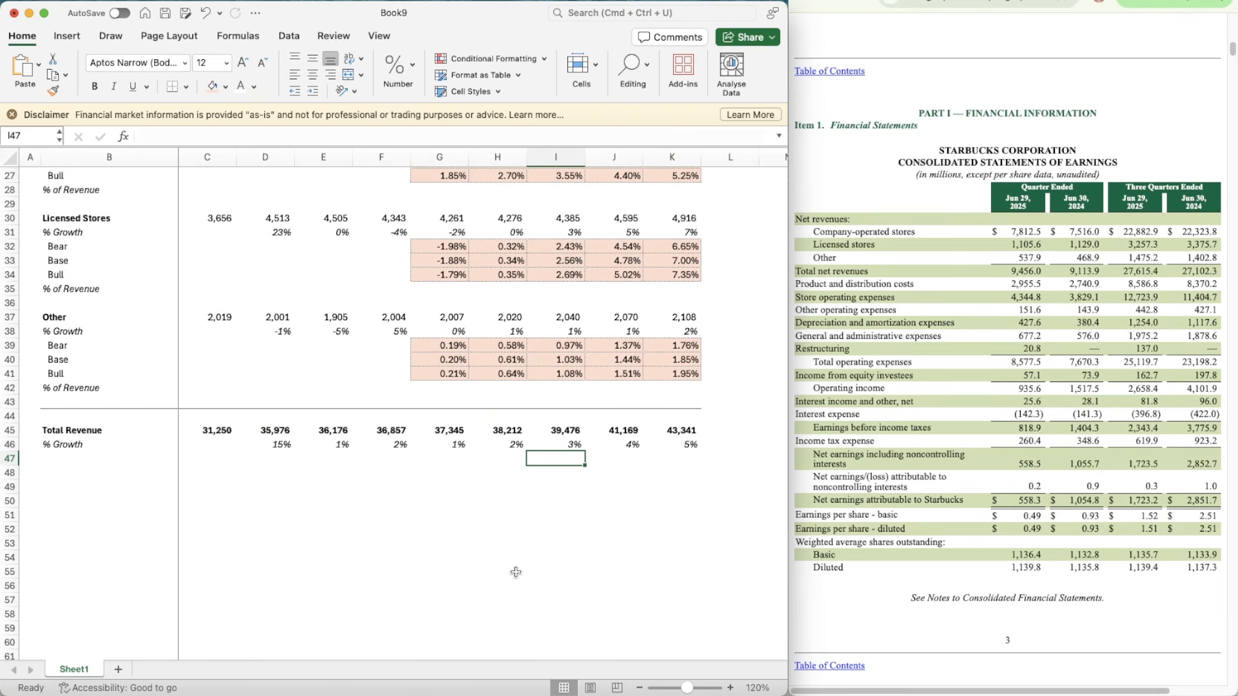
scroll(553, 547, "down", 1)
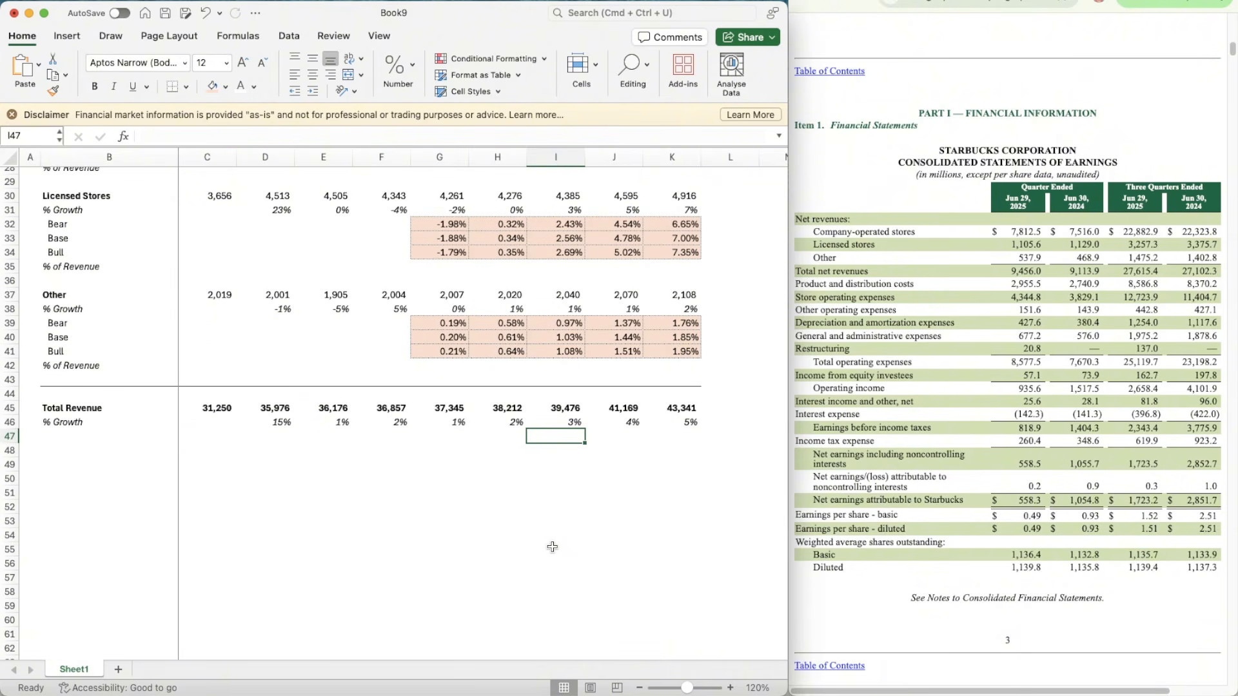
scroll(553, 546, "up", 5)
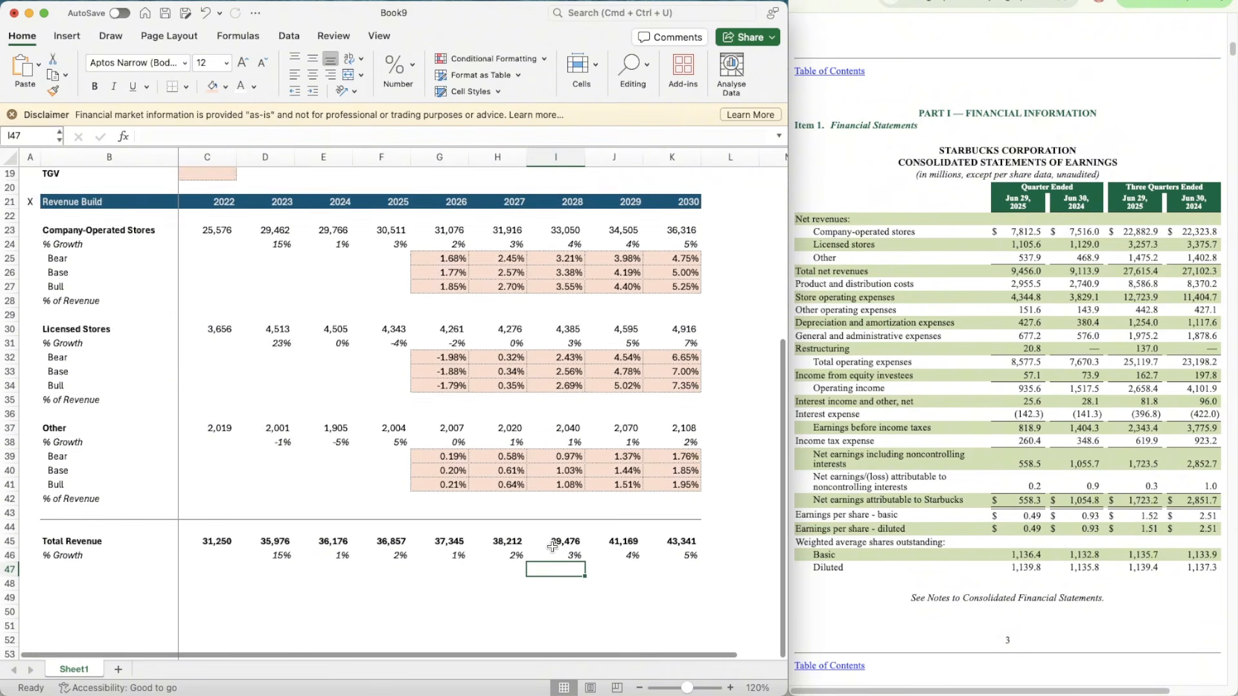
scroll(552, 547, "down", 1)
Step: Copy the Revenue Build header row 21 to row 48 and retitle it Income Statement
left_click(12, 193)
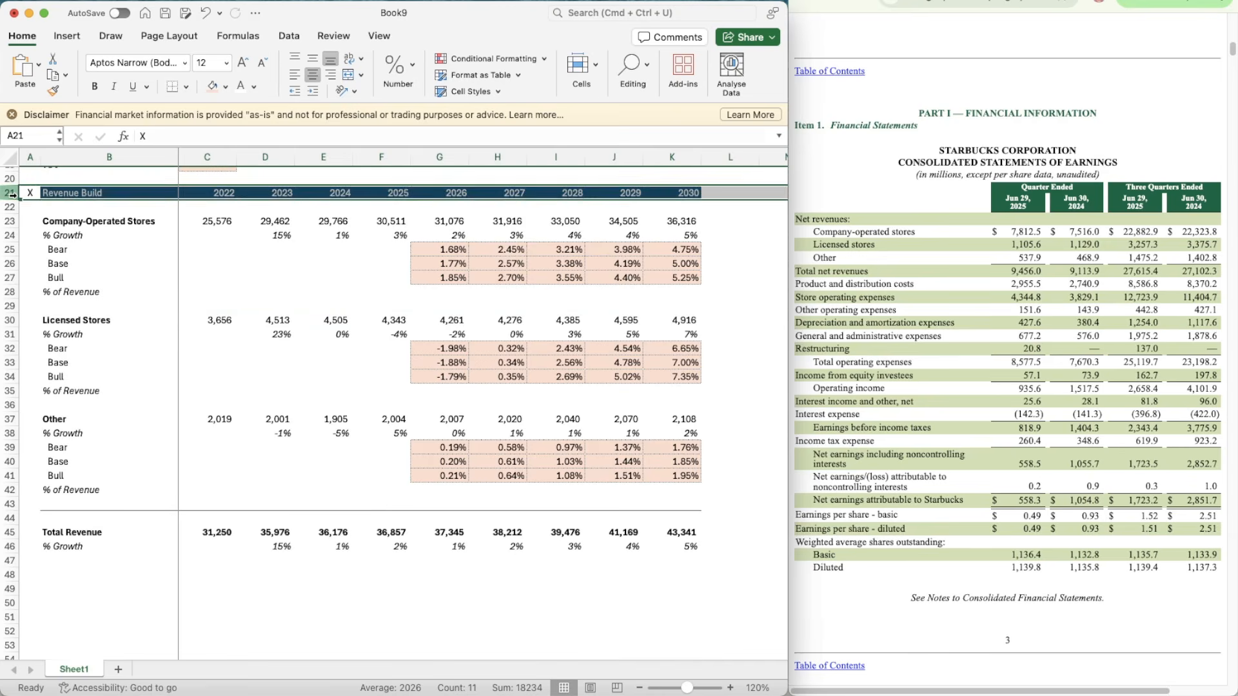
key("super+c")
scroll(65, 416, "down", 4)
left_click(31, 468)
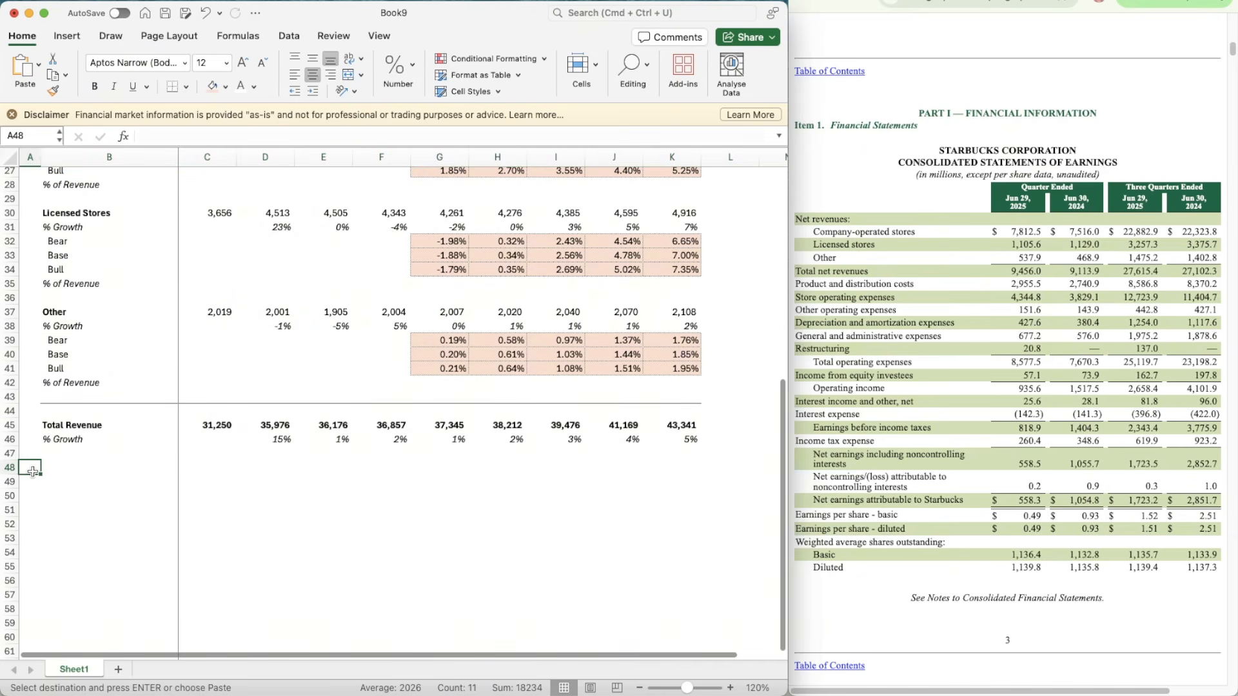
key("super+v")
key("Right")
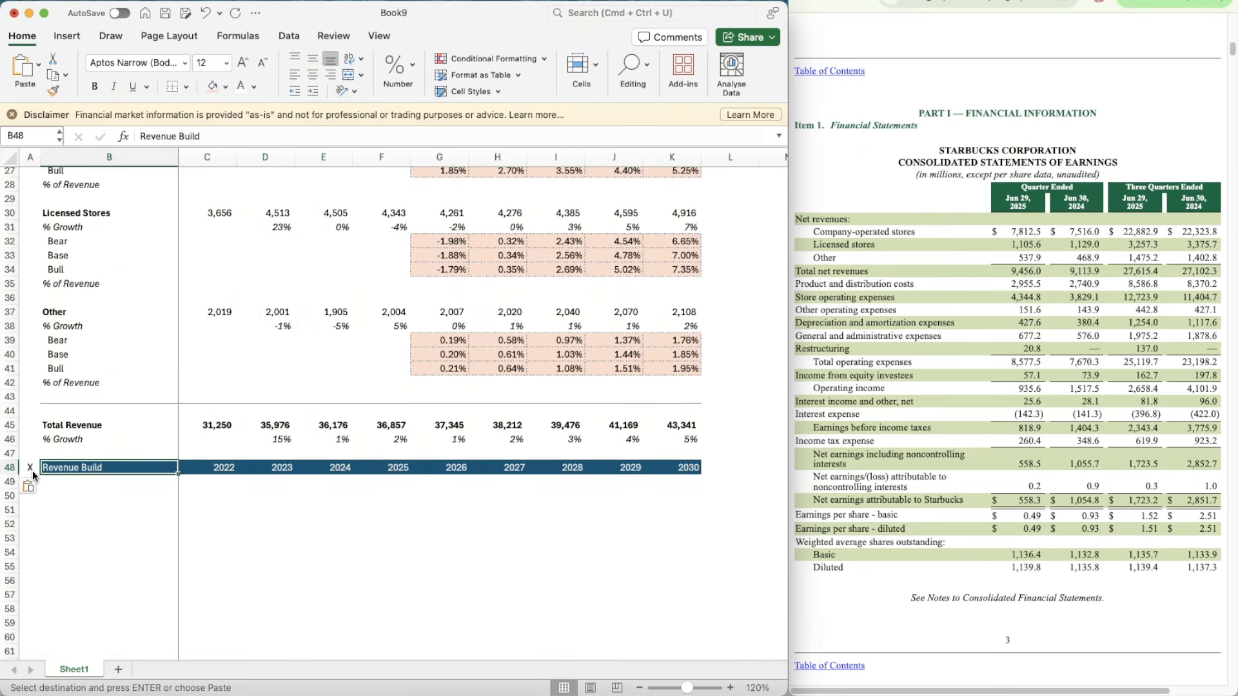
type("Income Statement")
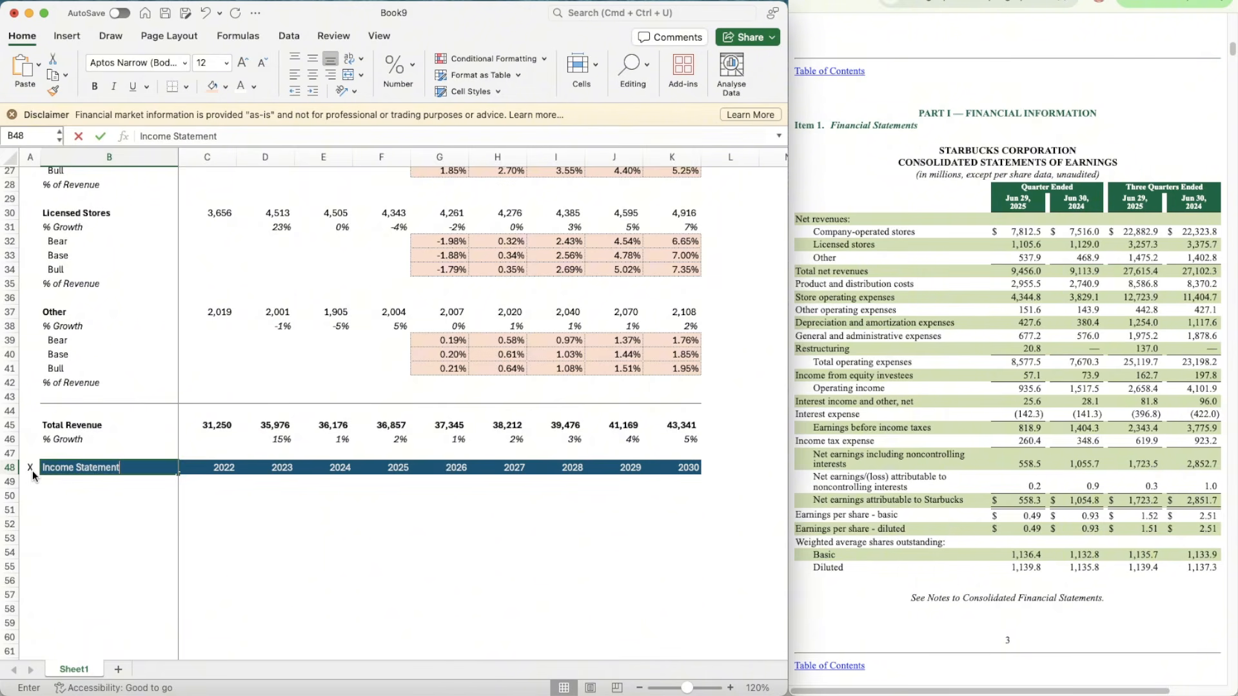
key("Return")
key("Return")
Step: Add a bold Revenue label in B50 under the Income Statement header
type("Revenue")
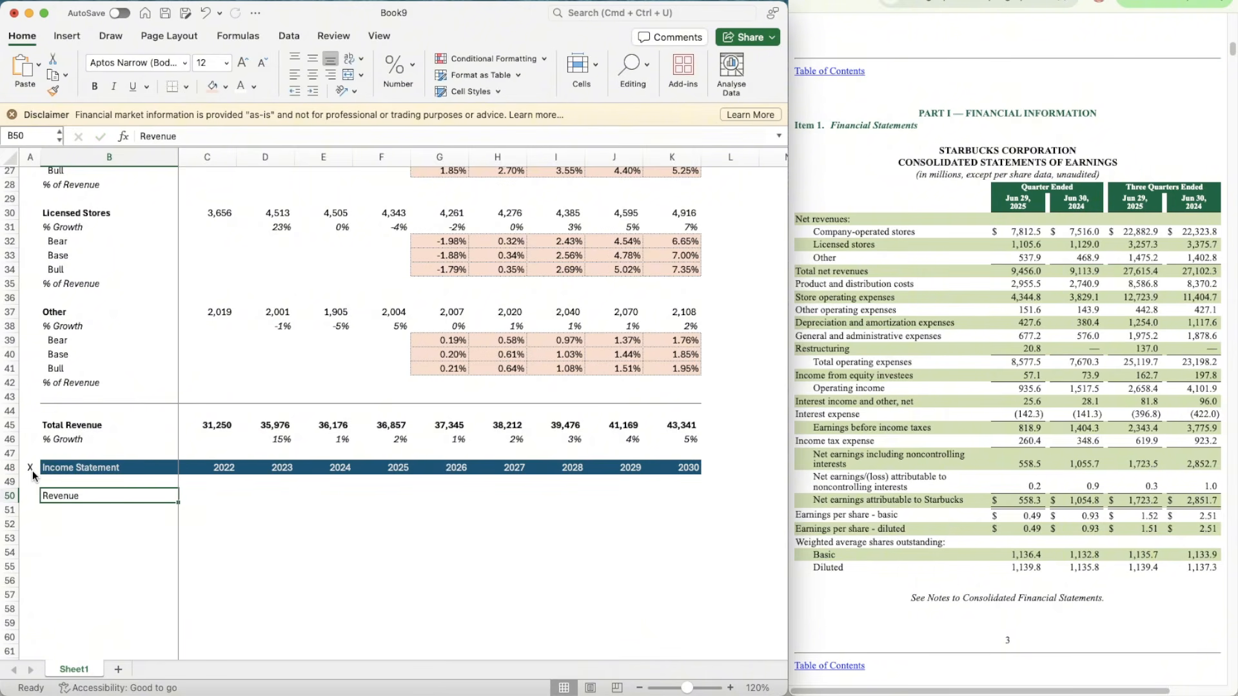
key("super+b")
key("Tab")
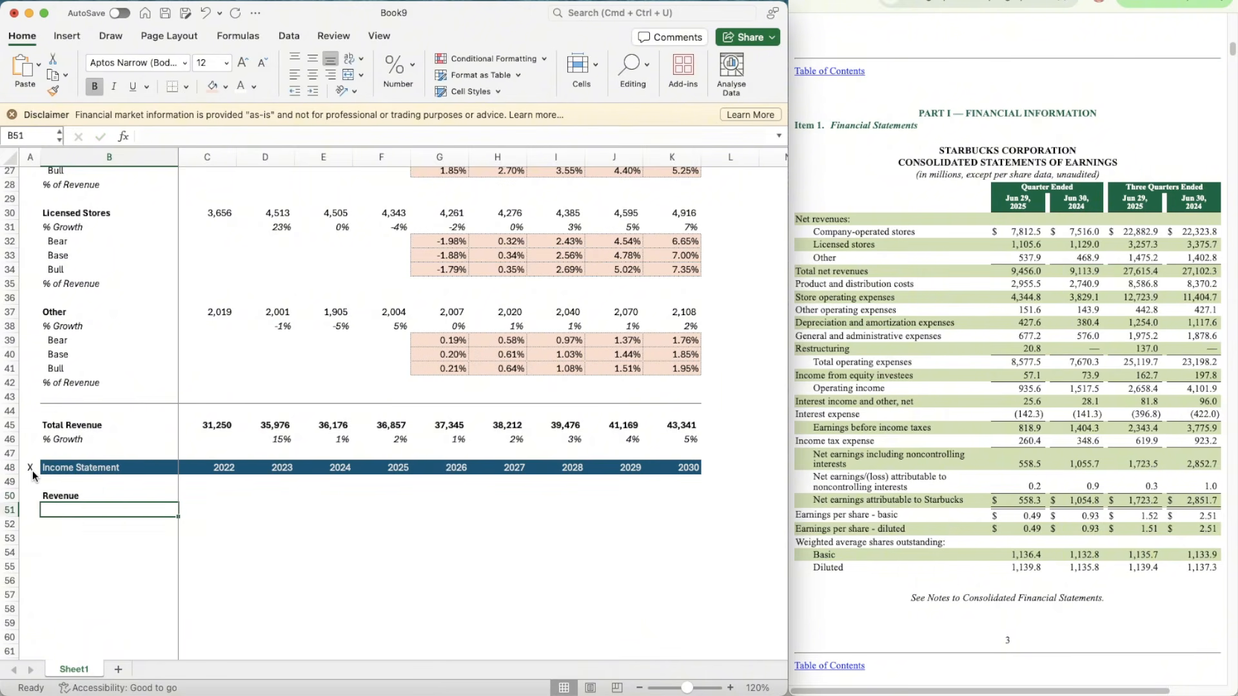
Step: Link the Income Statement's 2022 Revenue in C50 to Total Revenue with =C45
type("=")
key("Up")
key("Up")
key("Up")
key("Up")
key("Up")
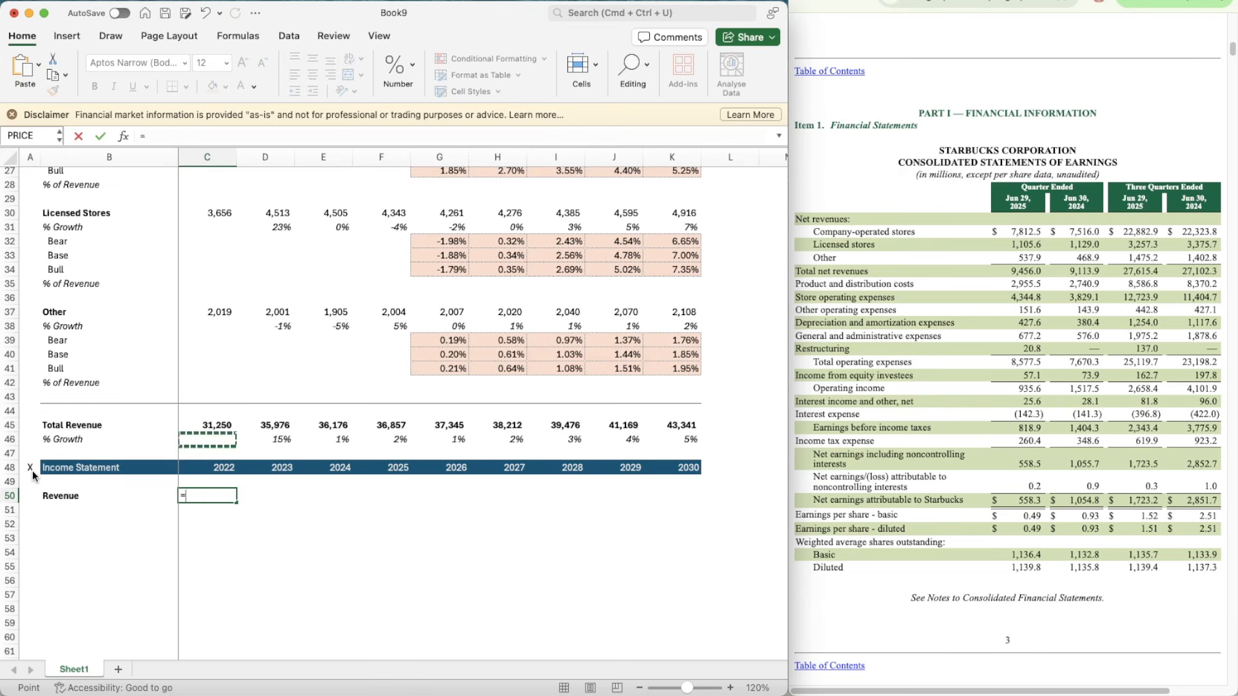
key("Return")
key("Up")
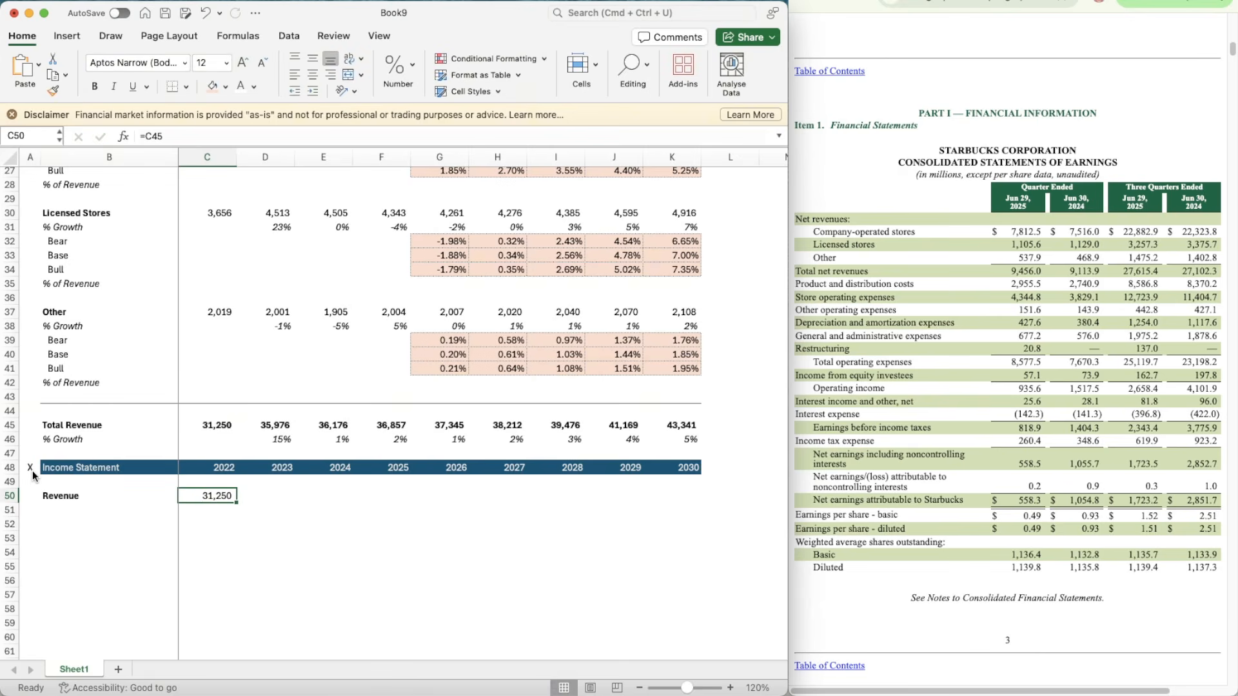
Step: Copy the 2022 Revenue link in C50 across the Income Statement's Revenue row through 2030 in K50
key("super+c")
key("Right")
key("shift+Right")
key("shift+Right")
key("shift+Right")
key("shift+Right")
key("shift+Right")
key("shift+Right")
key("shift+Right")
key("shift+Right")
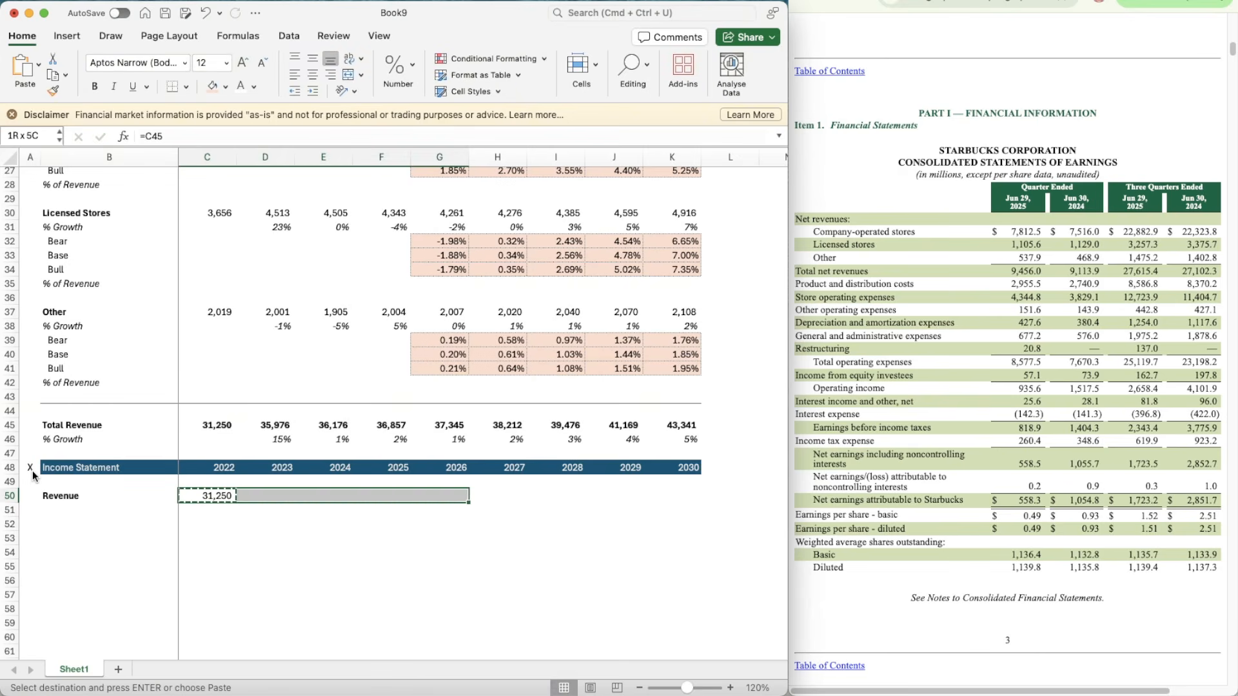
key("shift+Left")
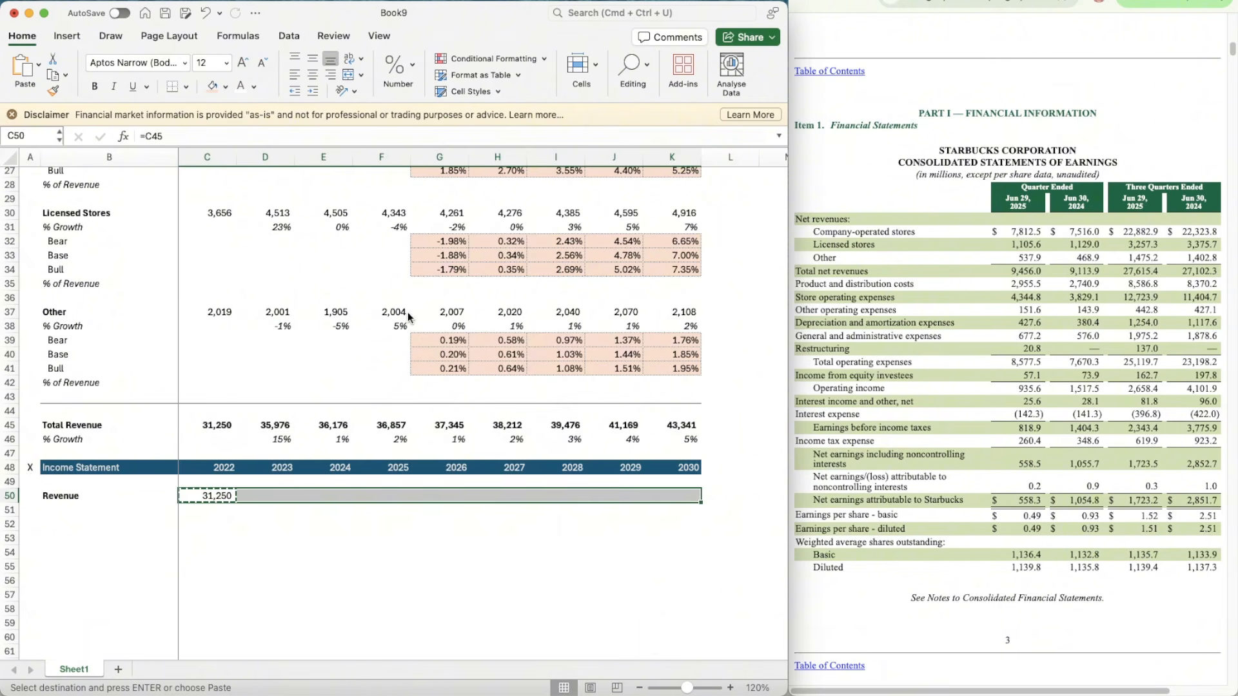
key("super+v")
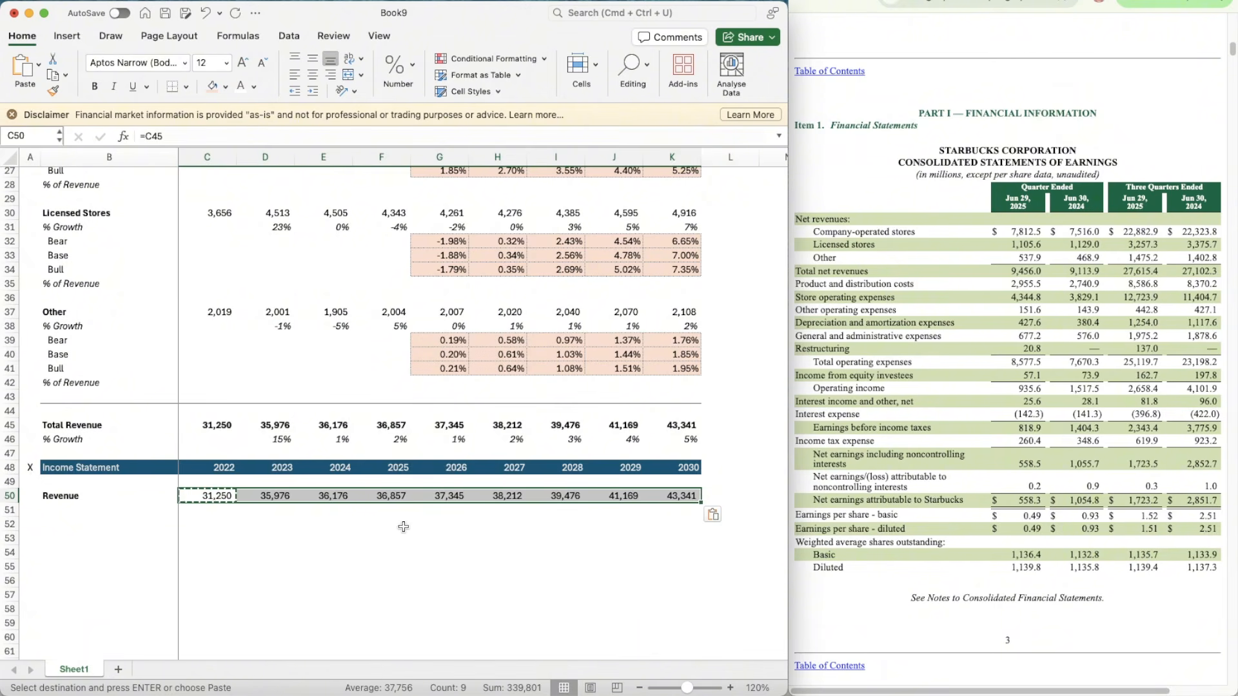
Step: Copy the % Growth label from B46 to B51 beneath the Income Statement's Revenue label
left_click(270, 447)
key("Up")
key("super+c")
key("Down")
key("Down")
key("Down")
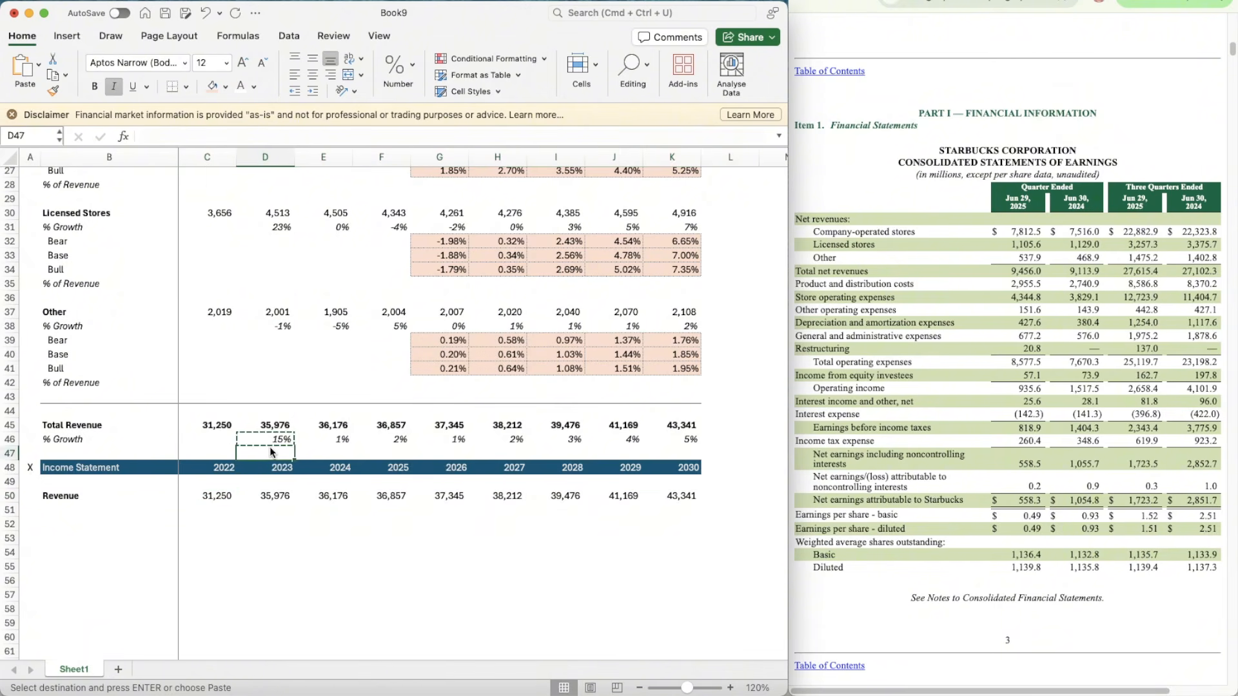
key("Left")
key("Left")
key("Up")
key("Up")
key("Up")
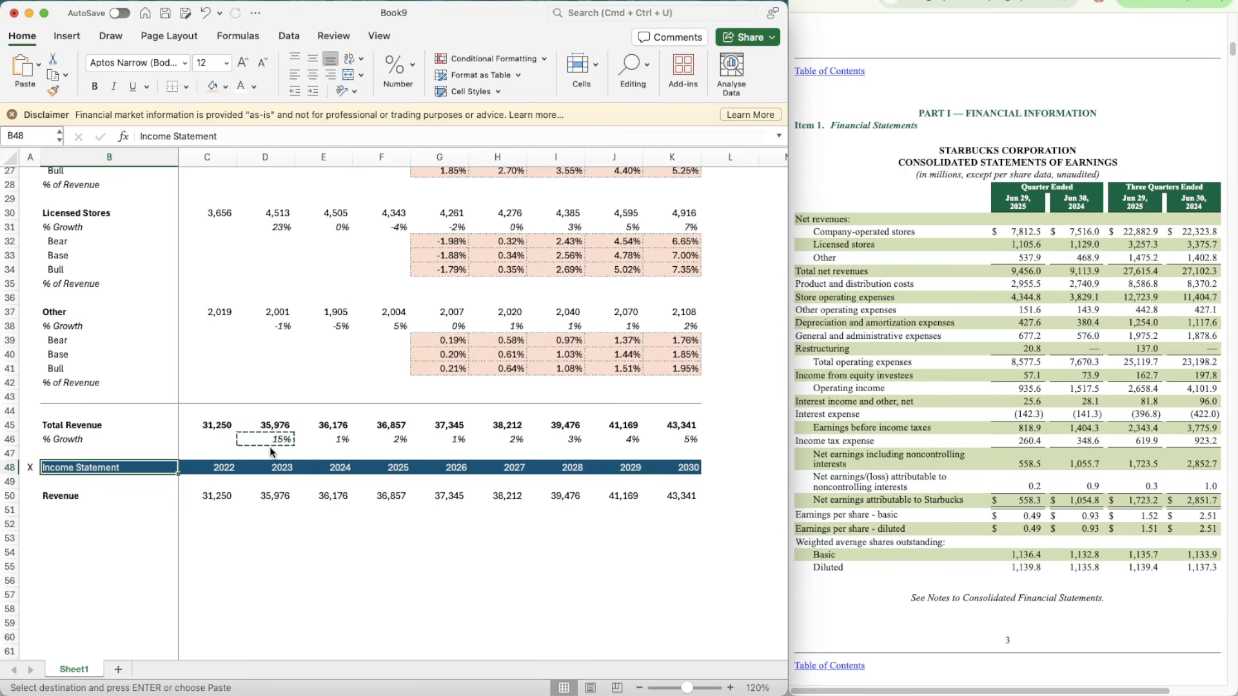
key("super+c")
key("Down")
key("Down")
key("Down")
key("Down")
key("Down")
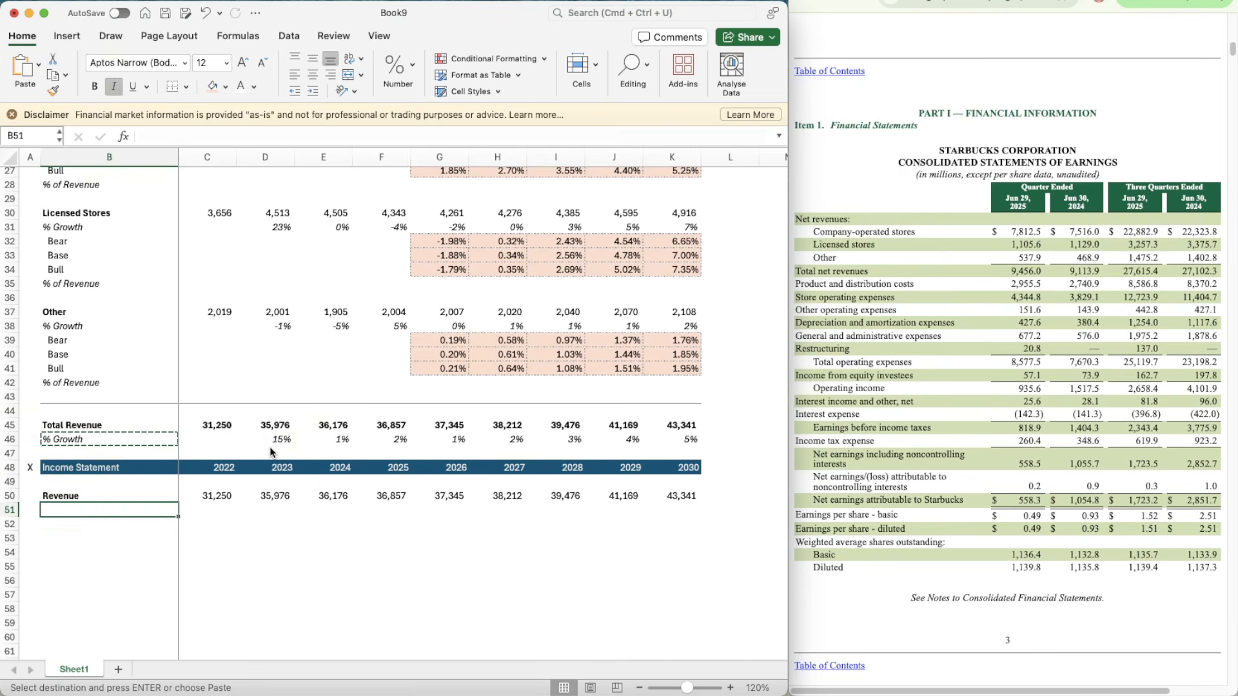
key("super+v")
Step: Copy the 2023 growth formula from D46 into D51:K51 for the Income Statement's % Growth row
key("Up")
key("Right")
key("Right")
key("Right")
key("Left")
key("Up")
key("Up")
key("Up")
key("Up")
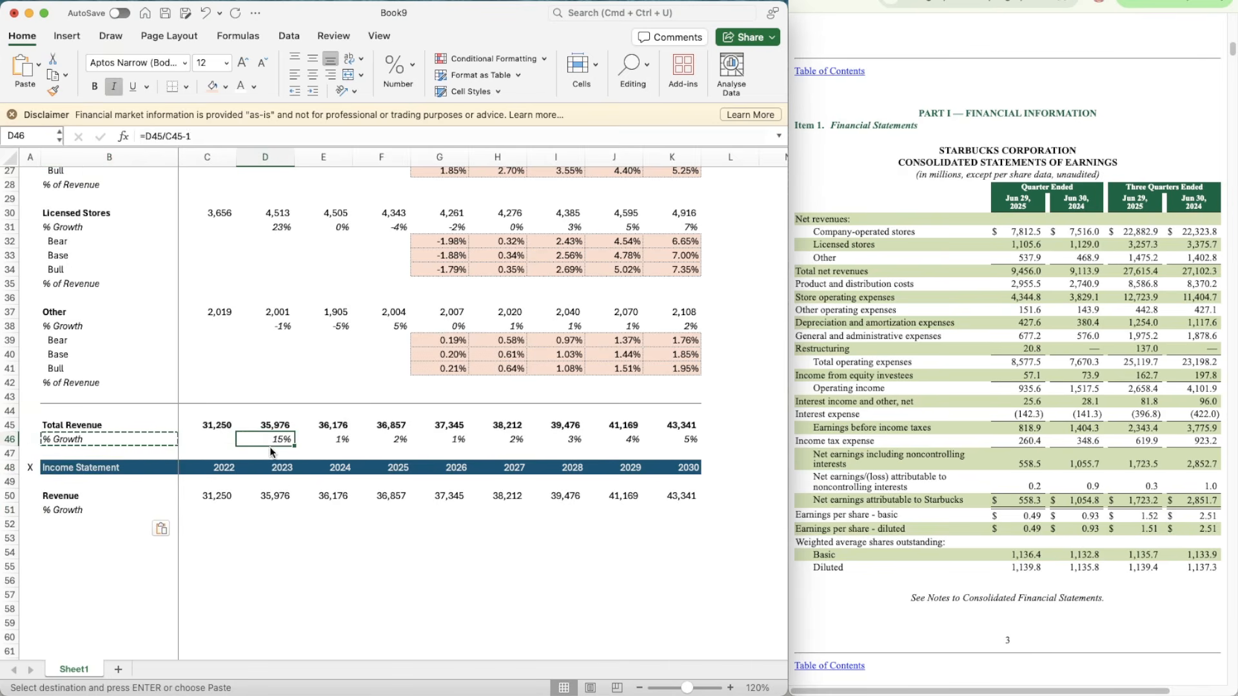
key("super+c")
key("Down")
key("Down")
key("Down")
key("Down")
key("Down")
key("shift+Right")
key("shift+Right")
key("shift+Right")
key("shift+Right")
key("shift+Right")
key("shift+Right")
key("shift+Right")
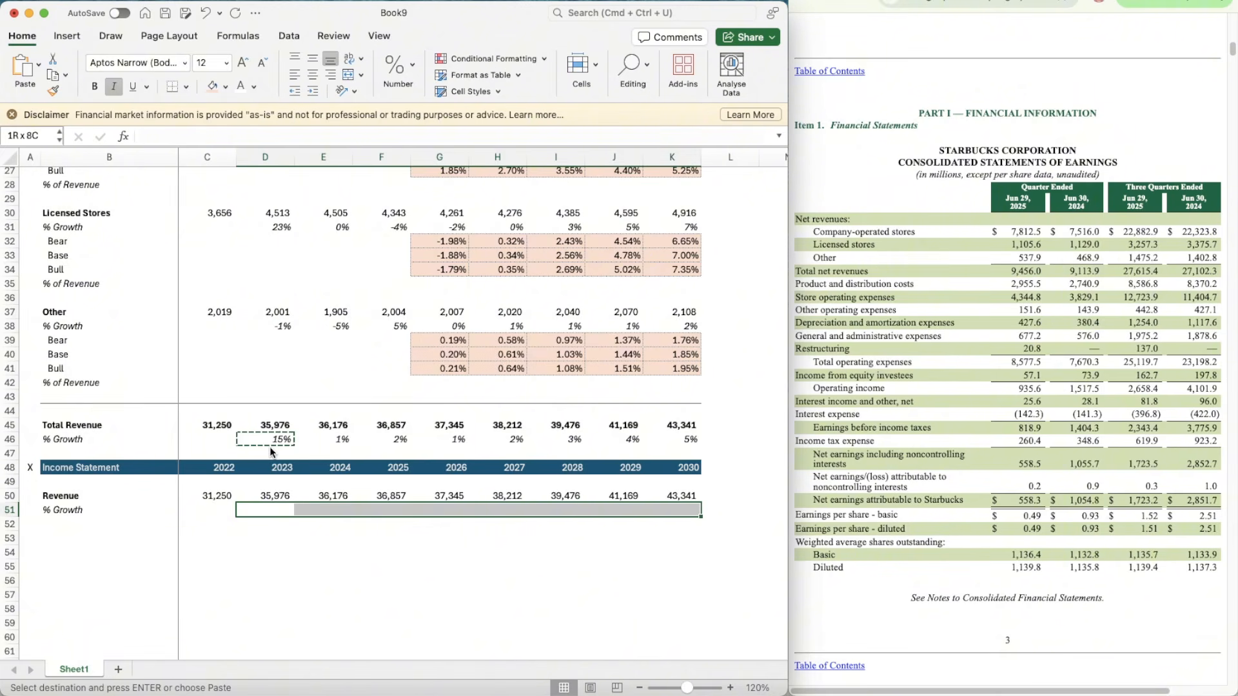
key("super+v")
Step: Add a bold EBIT label in B53
key("Down")
key("Down")
key("Left")
key("Left")
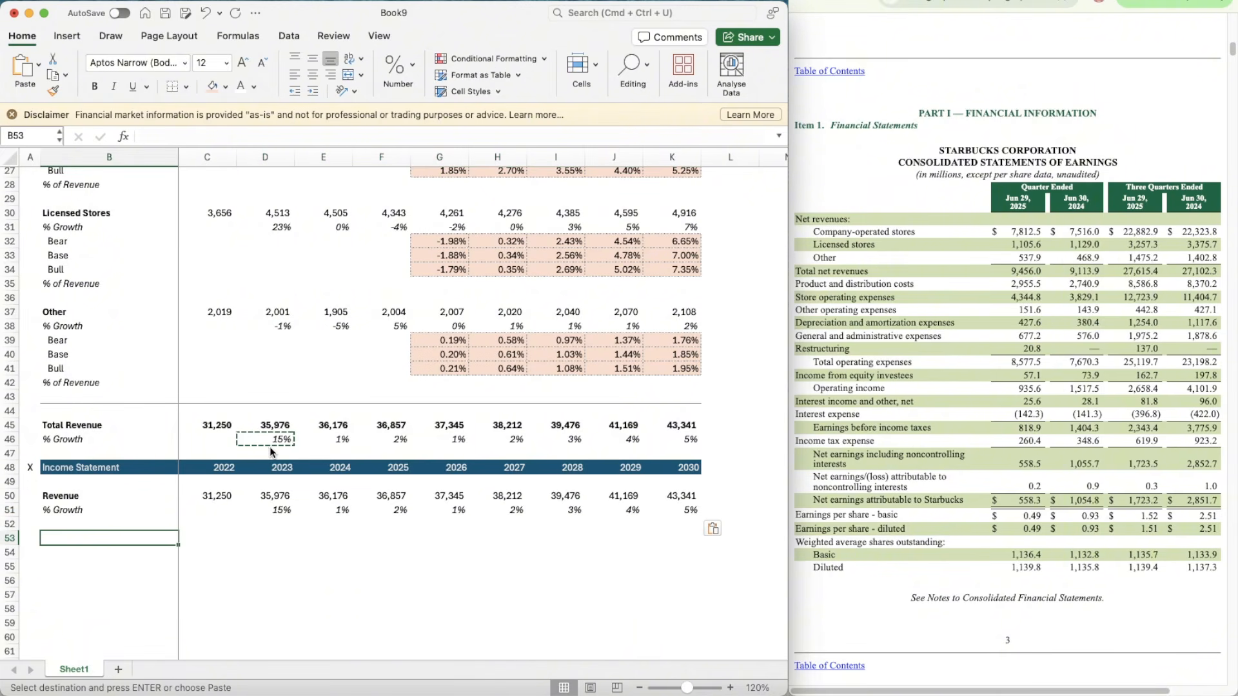
type("EBIT")
key("Up")
key("Up")
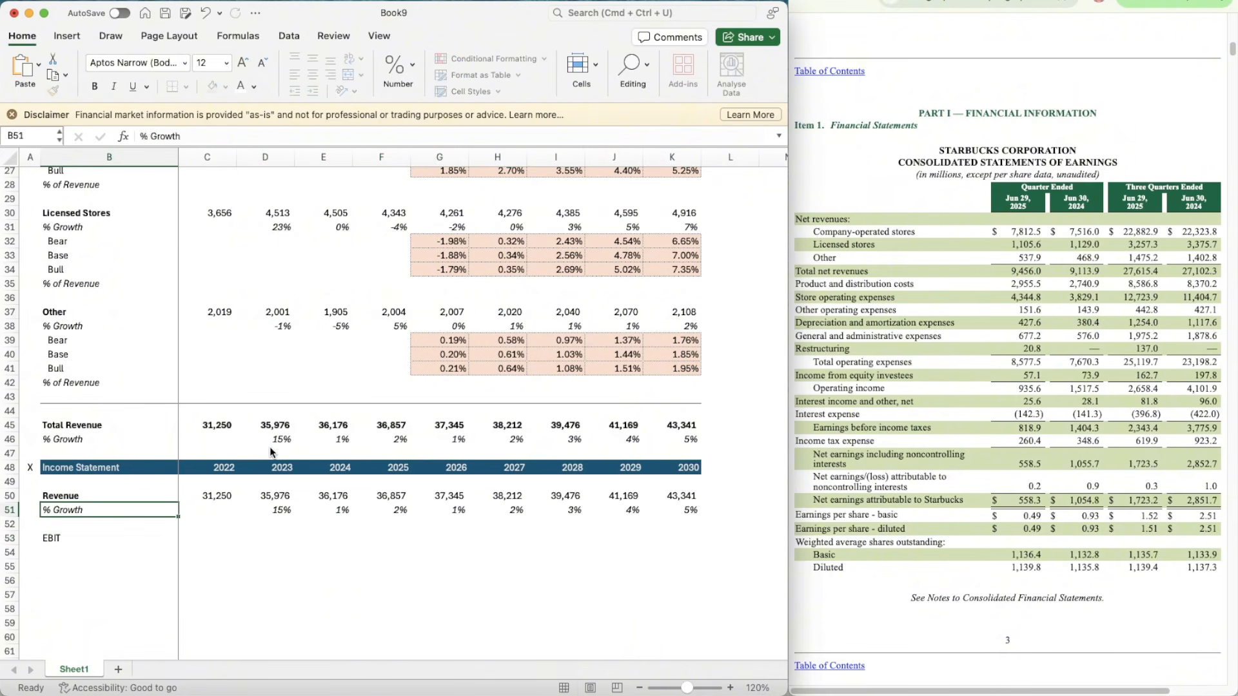
key("Down")
key("Down")
key("super+b")
Step: Add a % of Revenue label in B54 and italicize all of row 54
key("Down")
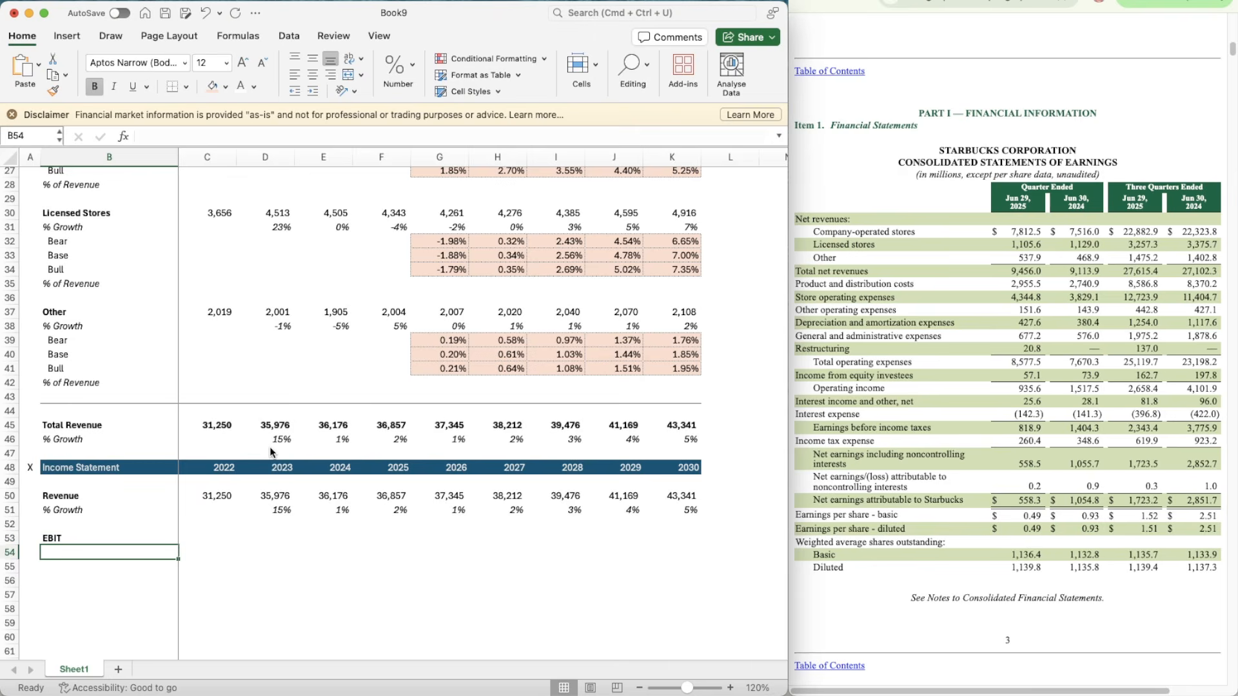
type("% of Re")
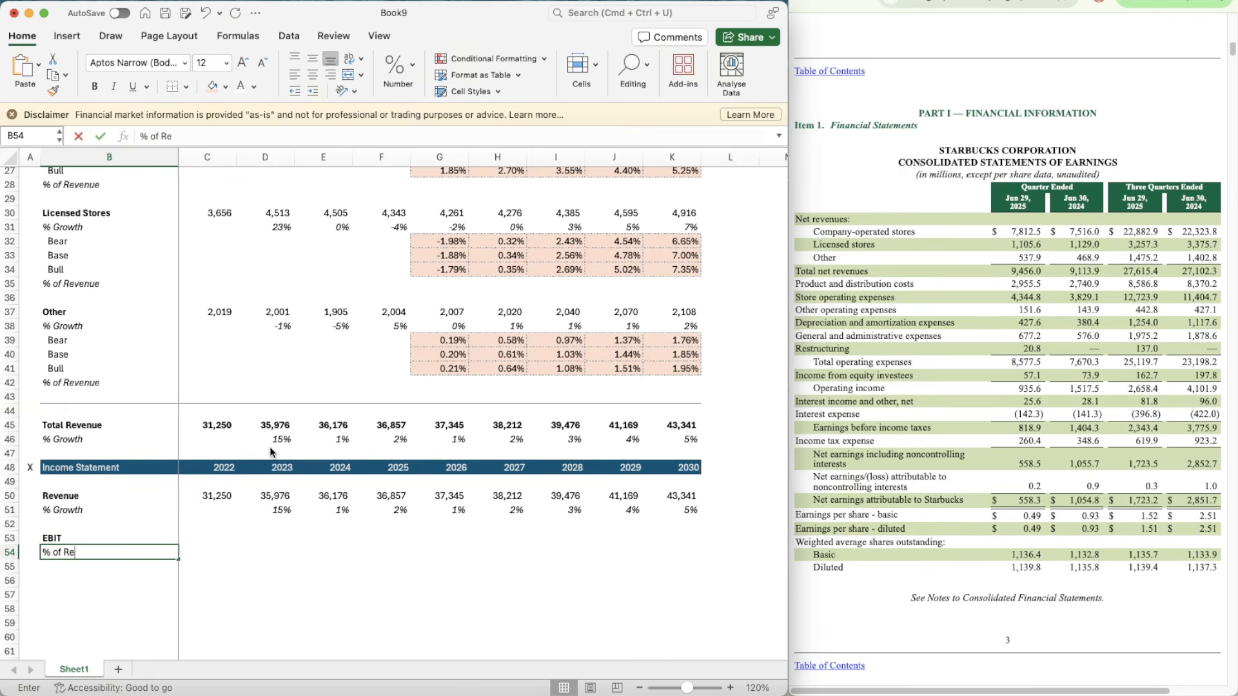
type("venue")
key("Return")
key("Up")
key("shift+space")
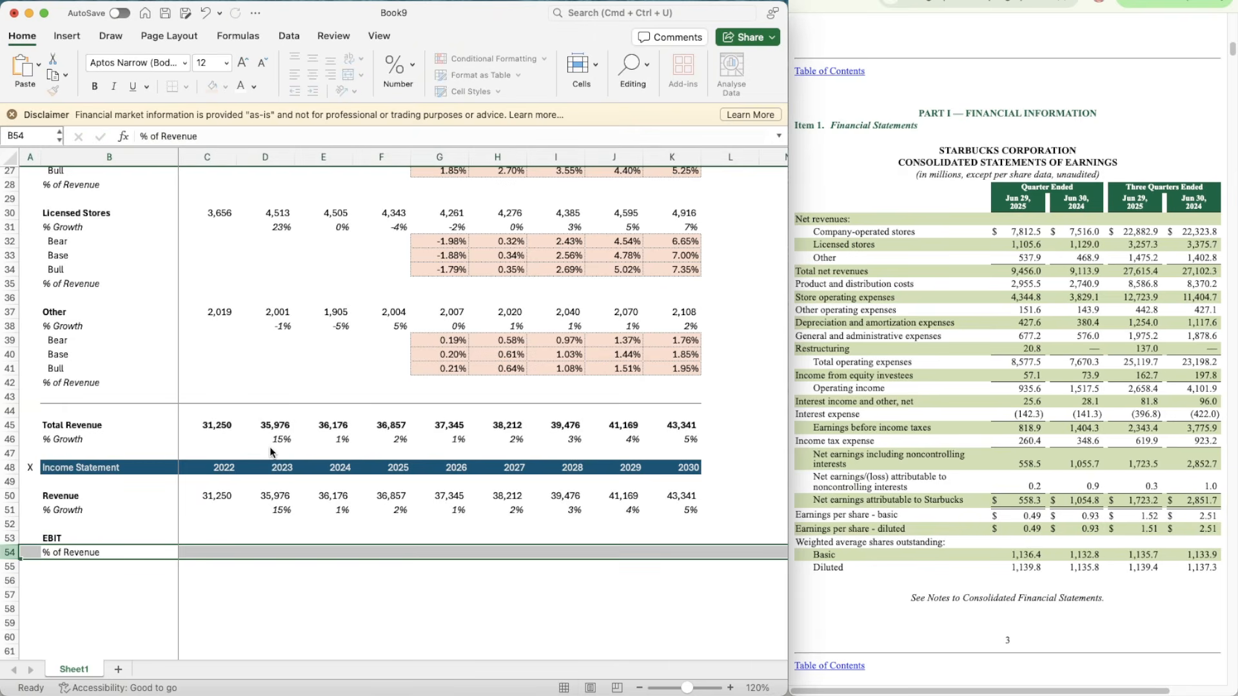
key("super+i")
Step: Dismiss the disclaimer bar and bring up the annual Consolidated Statements of Earnings in the browser
scroll(270, 446, "down", 5)
left_click(214, 335)
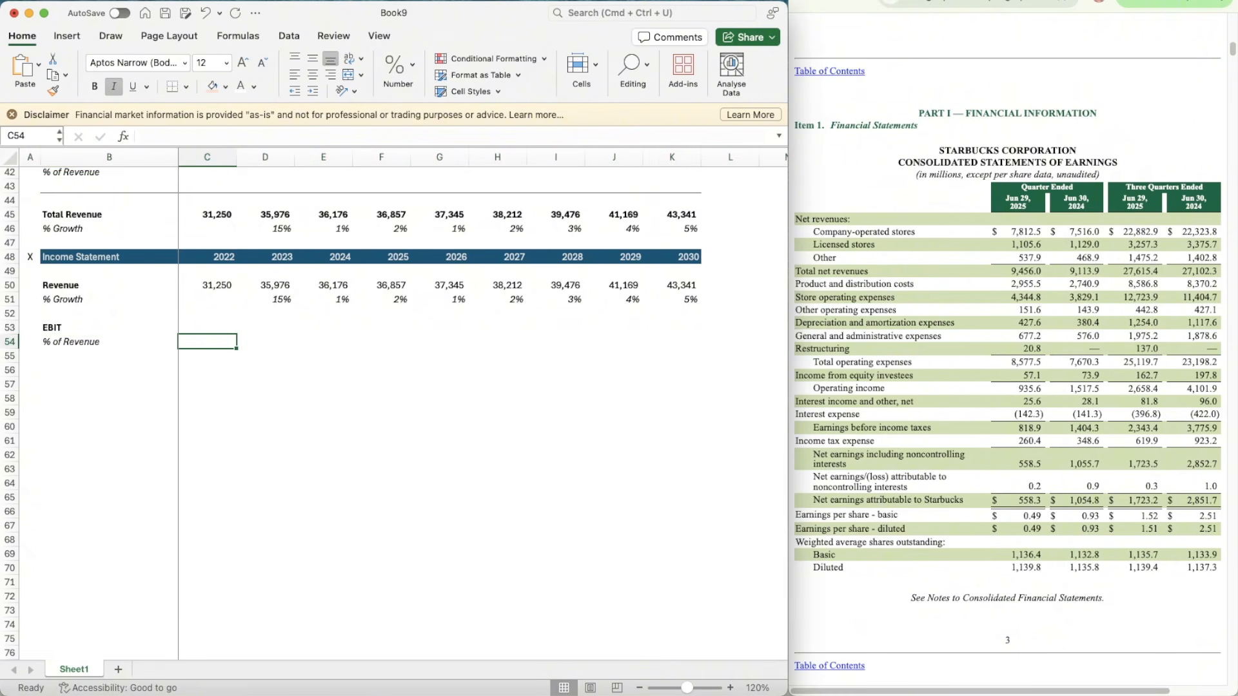
key("super+Tab")
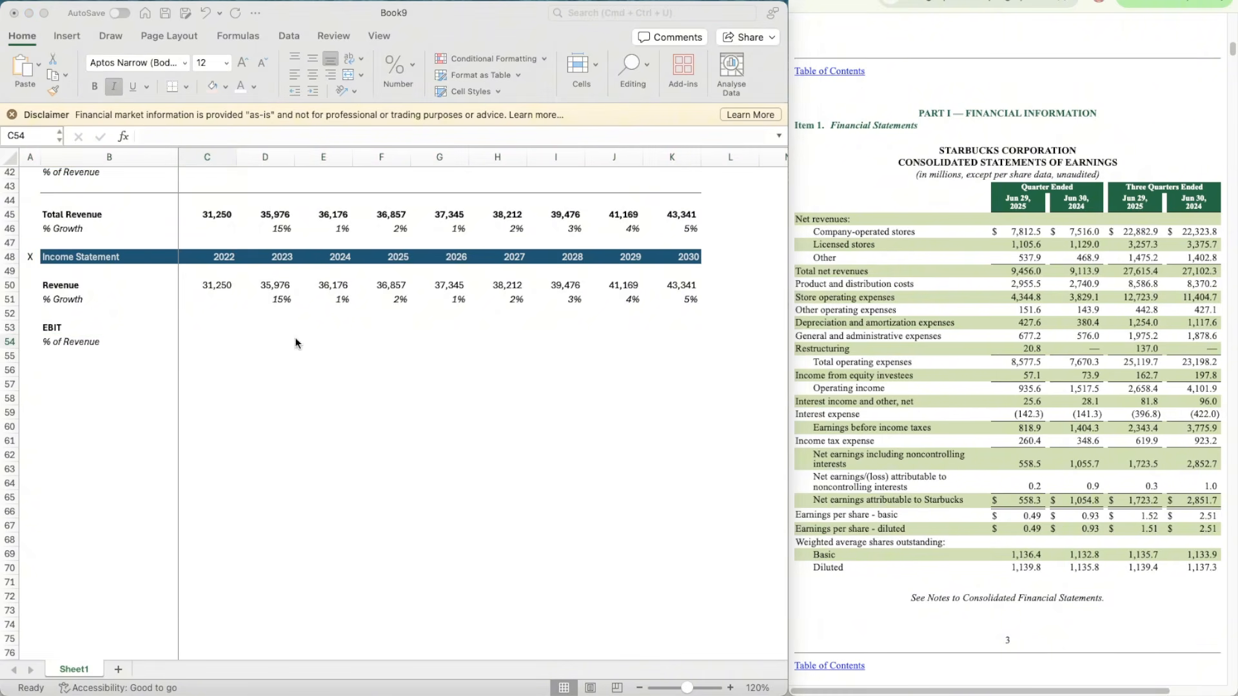
left_click(197, 334)
left_click(11, 115)
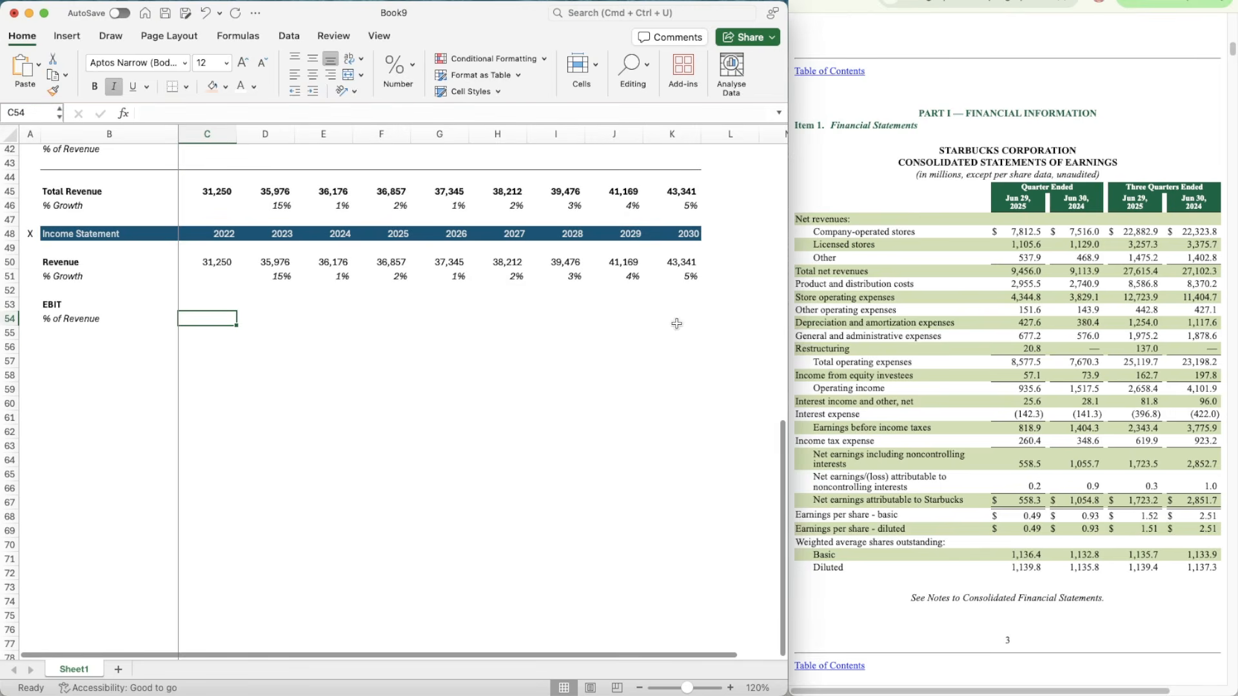
left_click(927, 381)
key("ctrl+Tab")
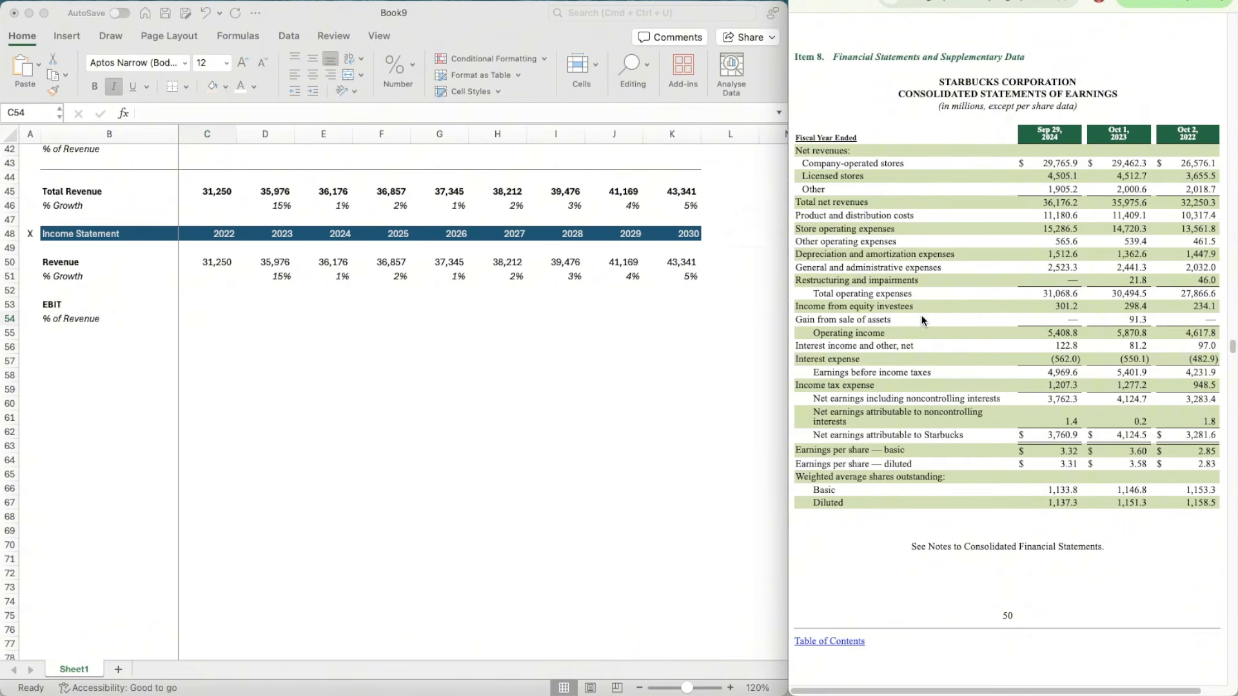
Step: Return to the workbook and apply the format of Revenue cell C50 to the EBIT row C53:K53
left_click(212, 308)
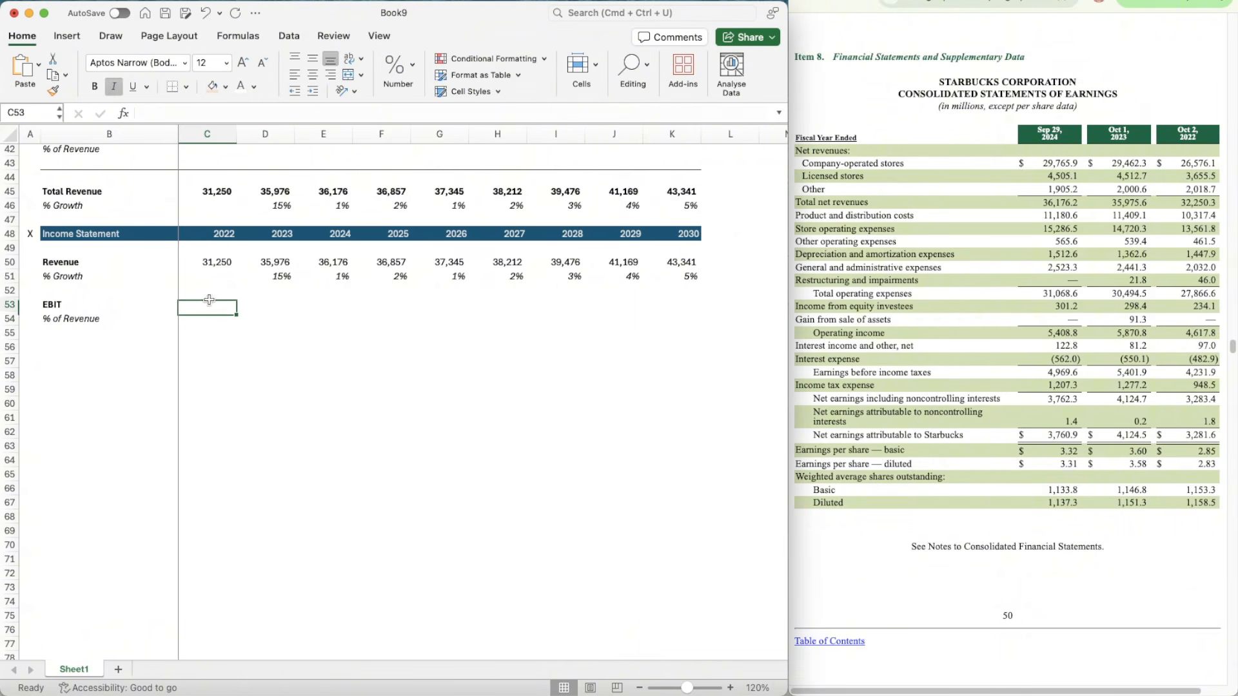
left_click(215, 260)
key("super+shift+c")
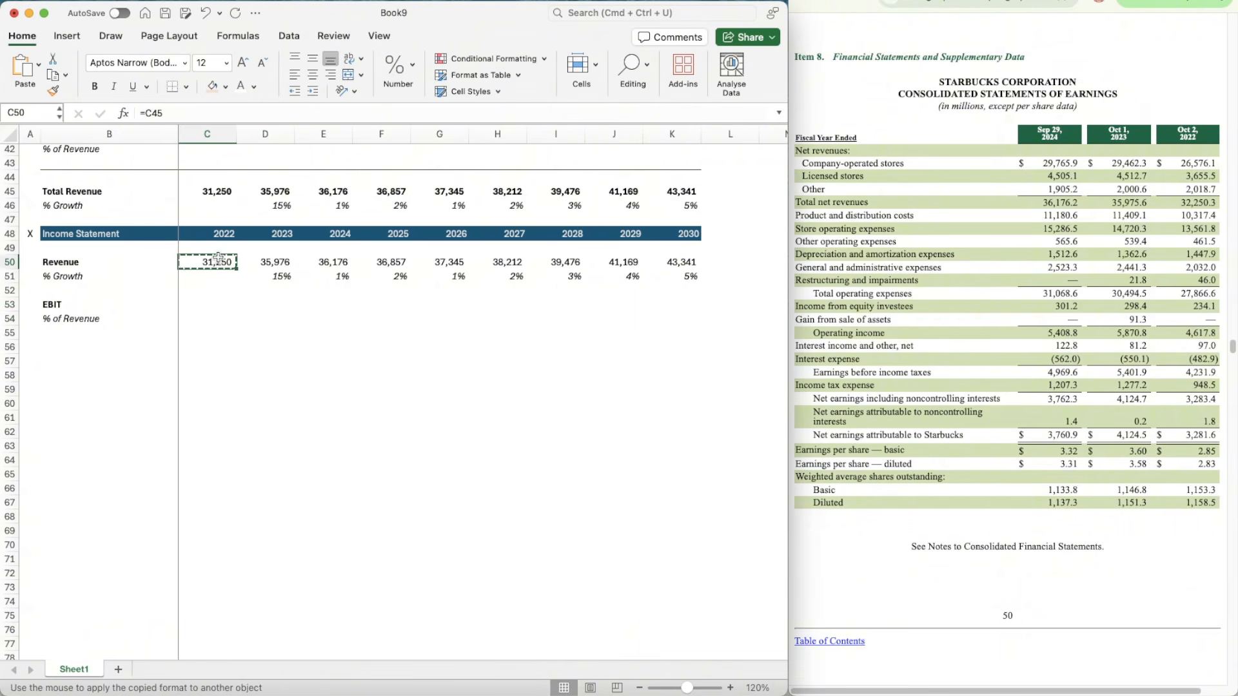
mouse_move(196, 303)
left_mouse_down()
mouse_move(735, 302)
mouse_move(695, 304)
left_mouse_up()
Step: Enter the 2022 to 2024 EBIT values 4617.8, 5870.8 and 5408.8 in C53:E53 from the reported Operating income
left_click(191, 310)
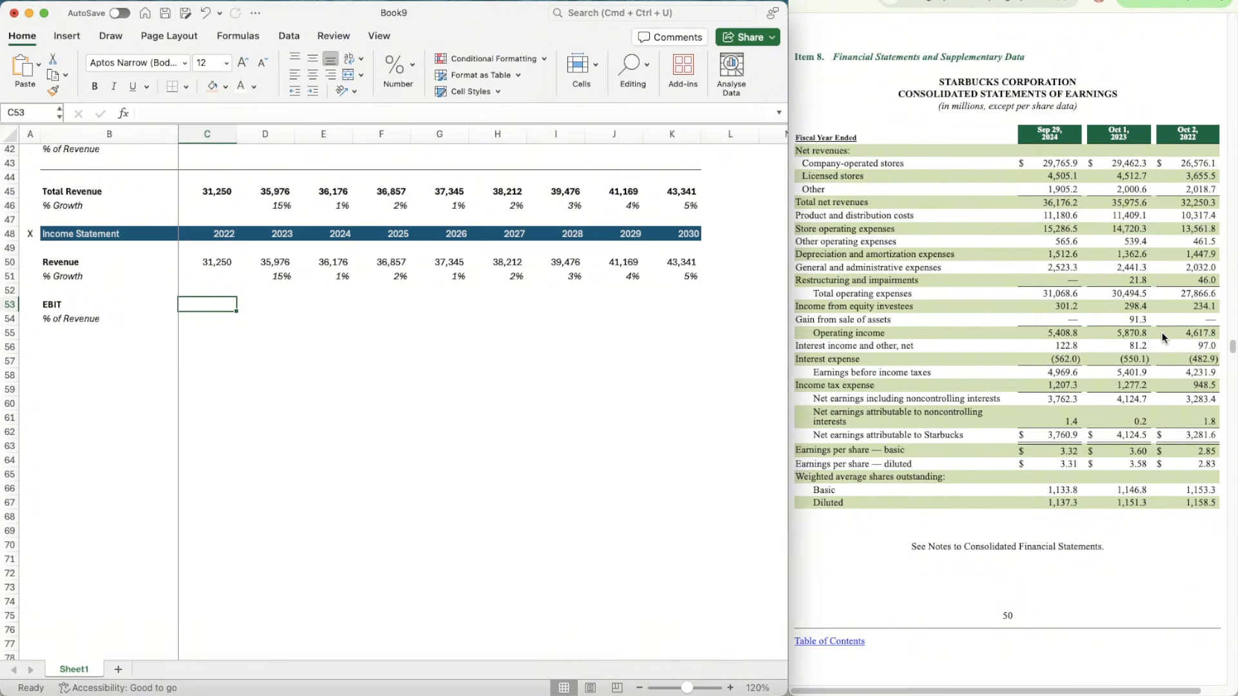
type("46")
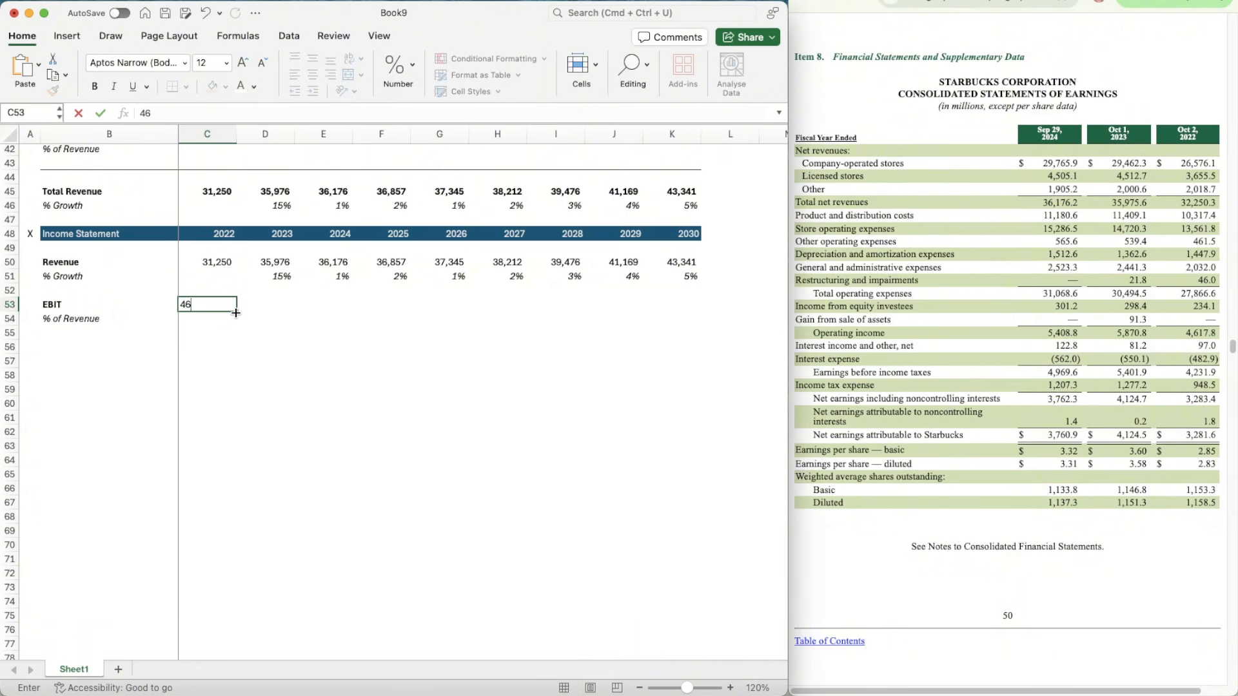
type("17.8")
key("Tab")
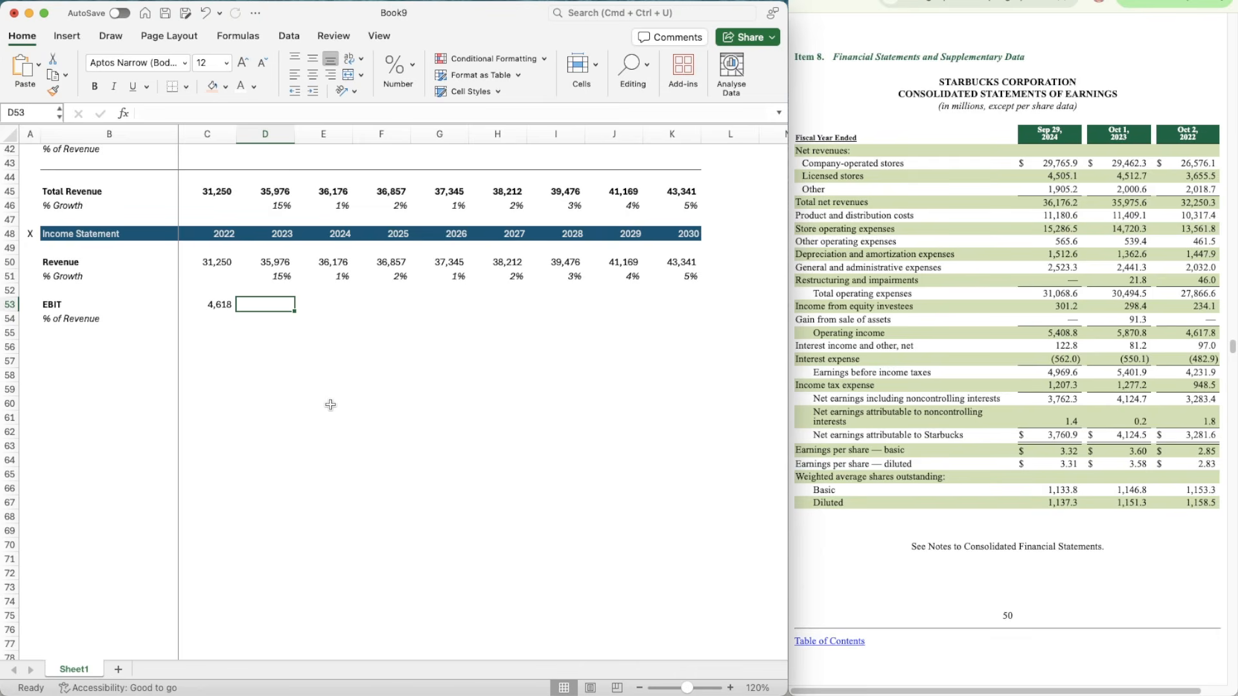
type("587")
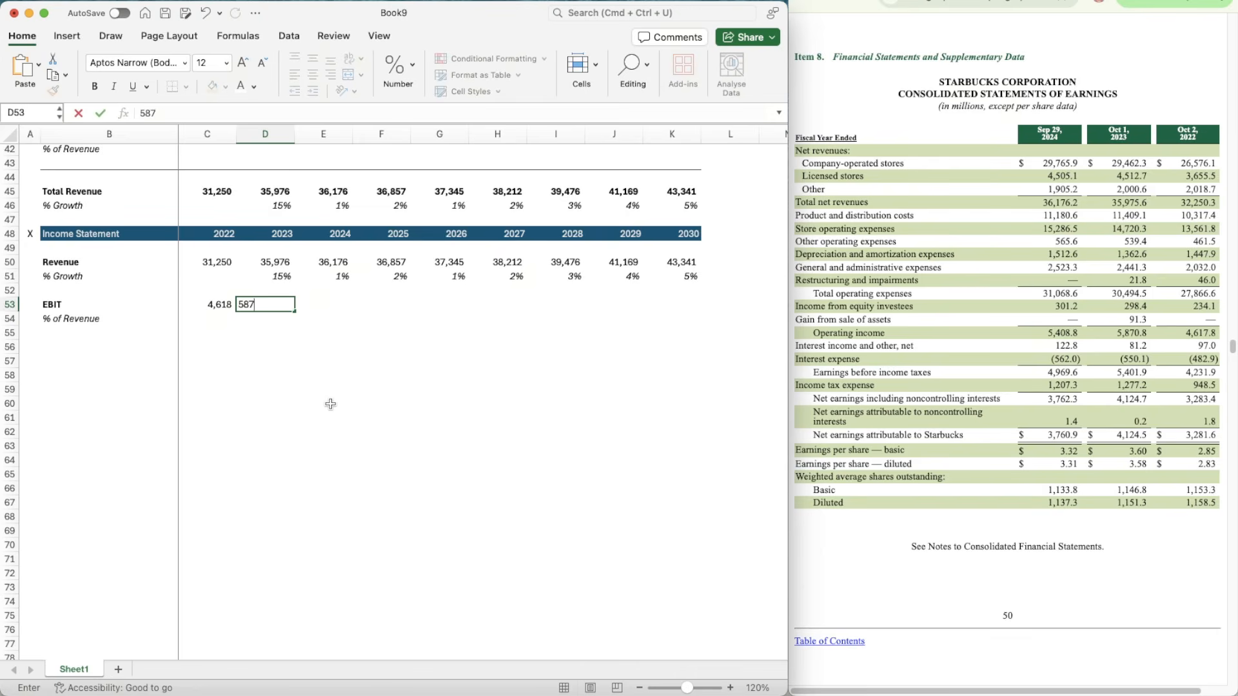
type("0.8")
key("Tab")
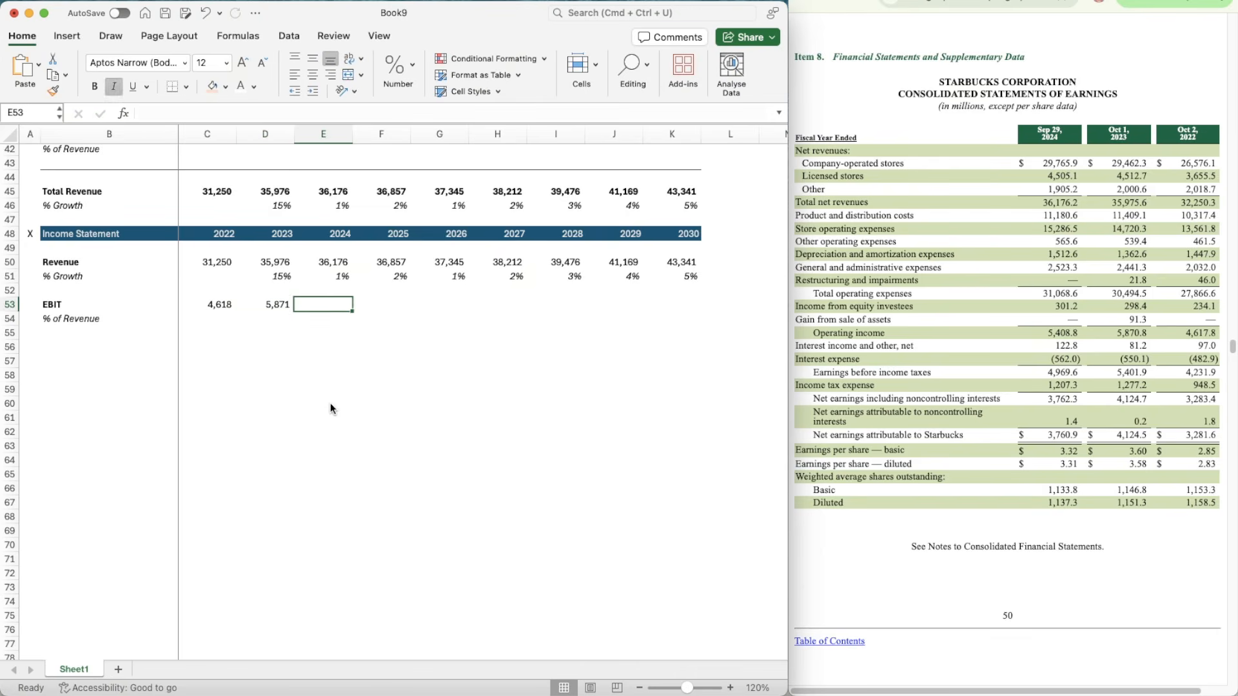
type("5408")
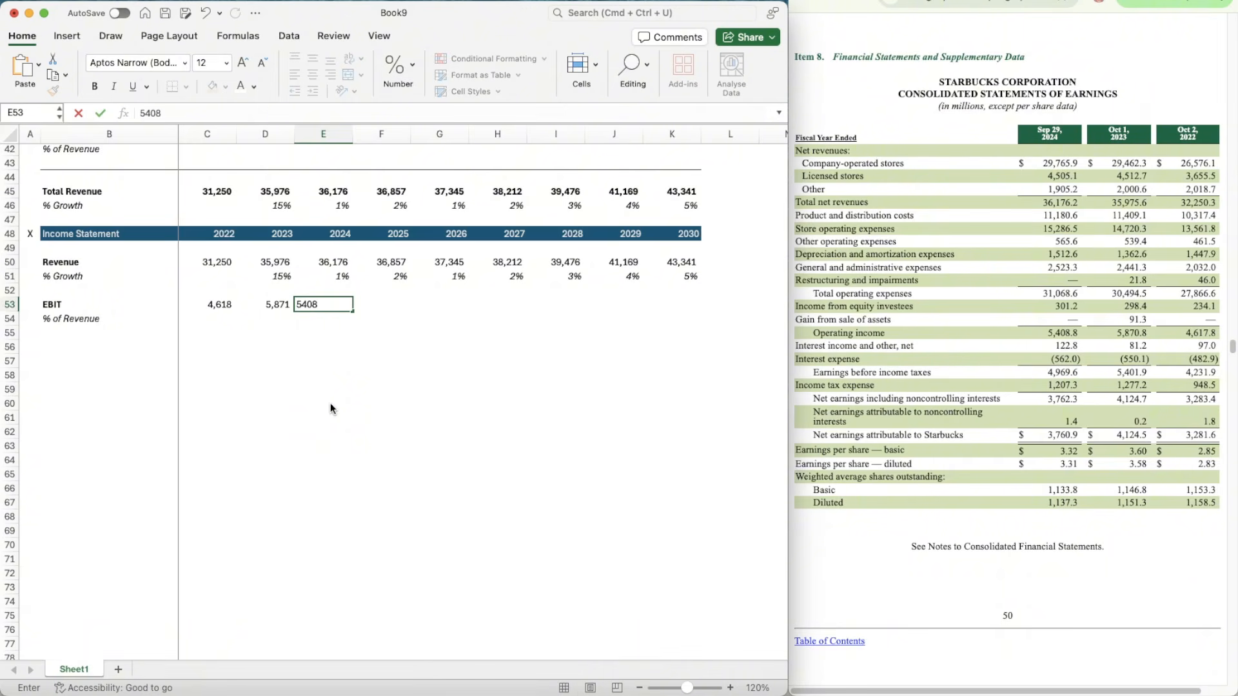
type(".8")
key("Return")
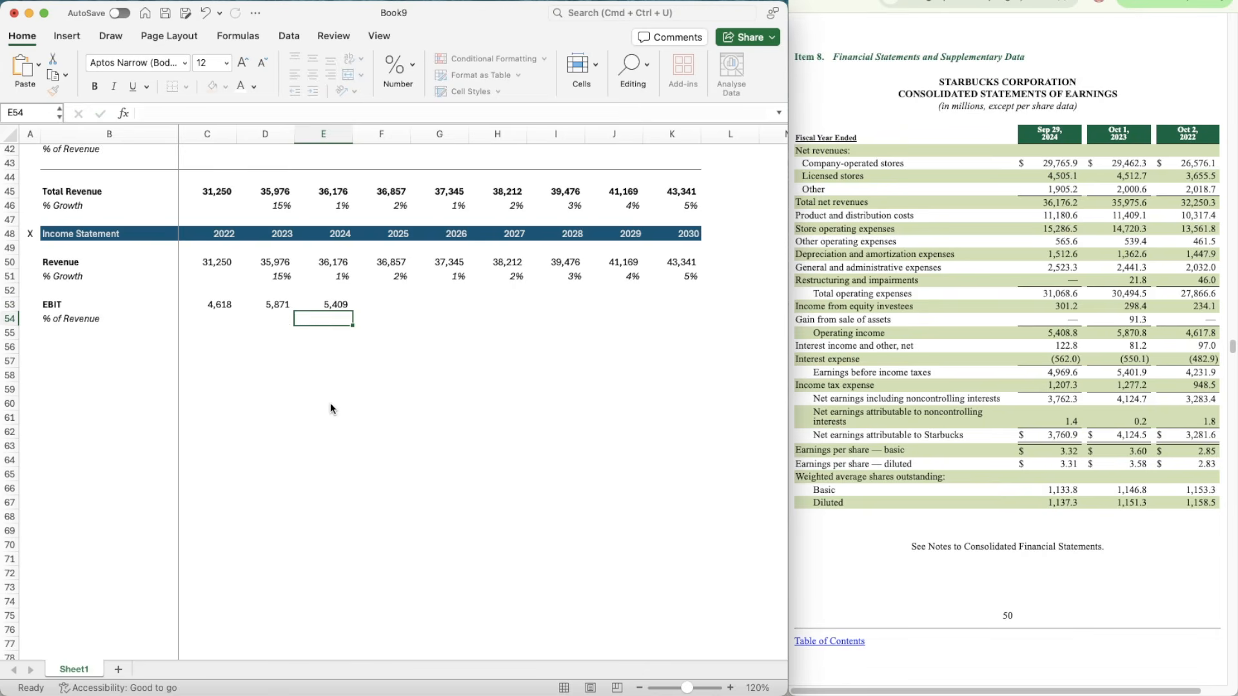
Step: Calculate 2022 EBIT as a % of Revenue in C54 with =C53/C50
key("Up")
key("Tab")
key("Return")
key("Left")
key("Left")
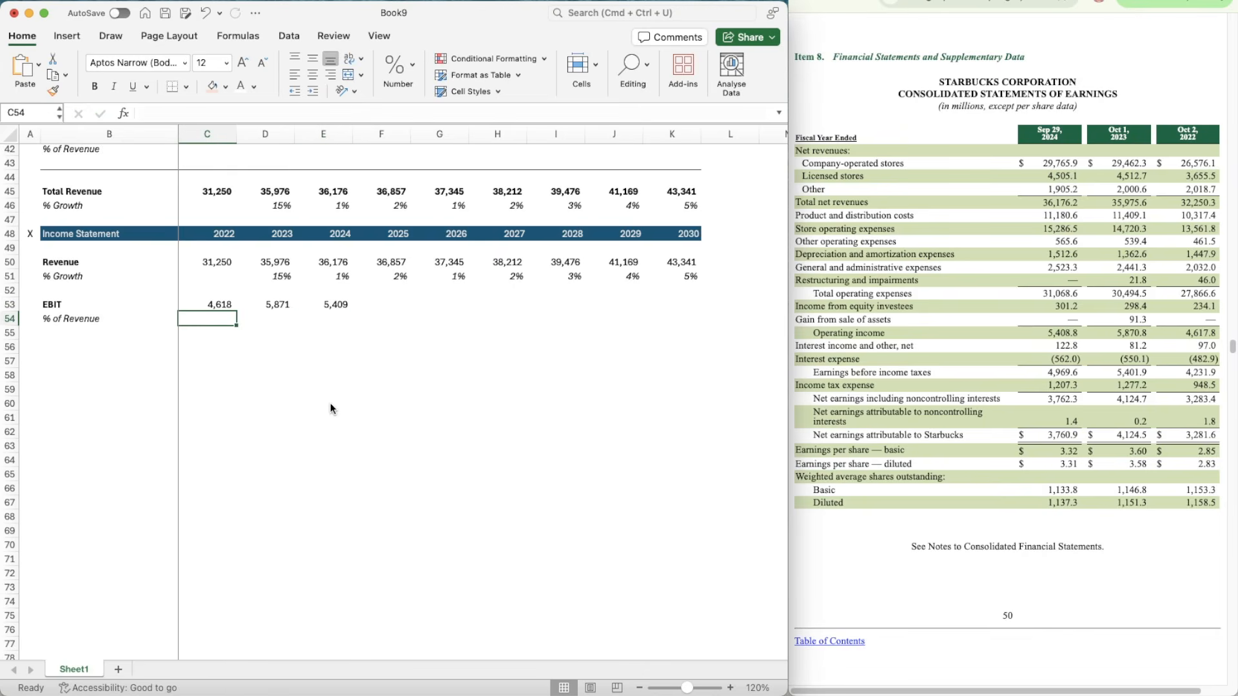
type("=")
key("Up")
type("/")
key("Up")
Step: Apply the italic whole-percent format of growth cell D51 to the 2022 EBIT % of Revenue in C54
key("Up")
key("Up")
key("Up")
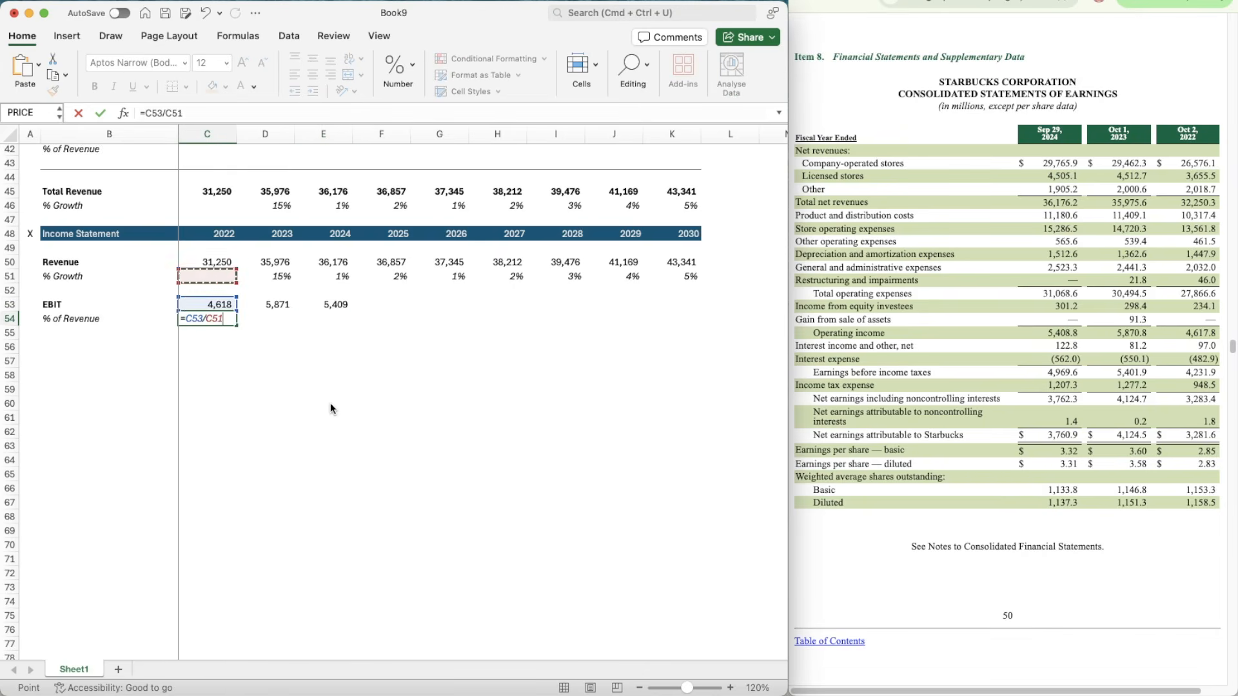
key("Return")
key("Right")
key("Up")
key("Up")
key("Up")
key("Up")
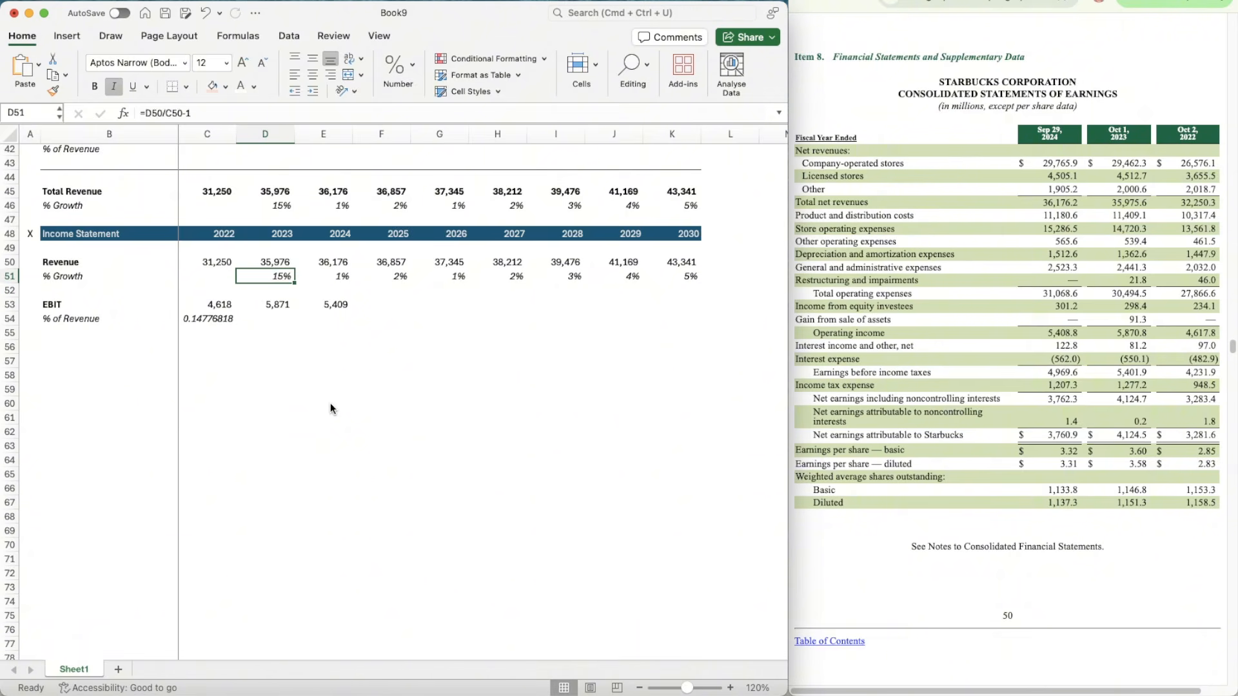
type("X")
key("Escape")
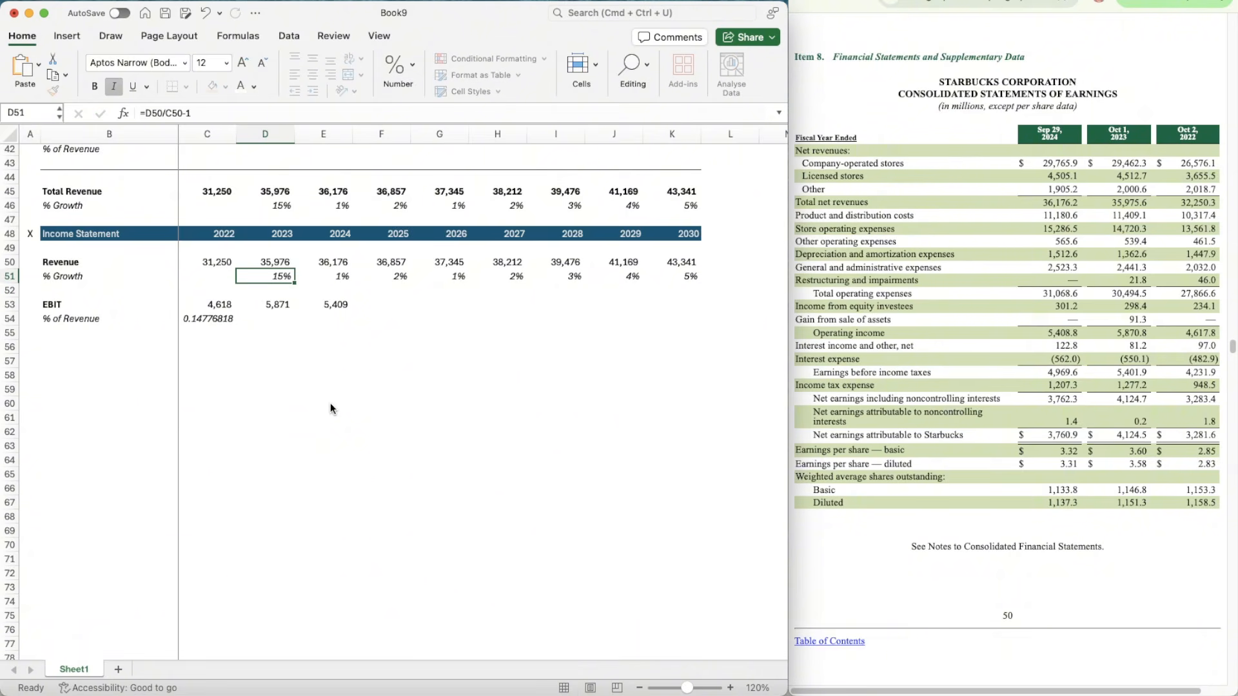
key("super+shift+c")
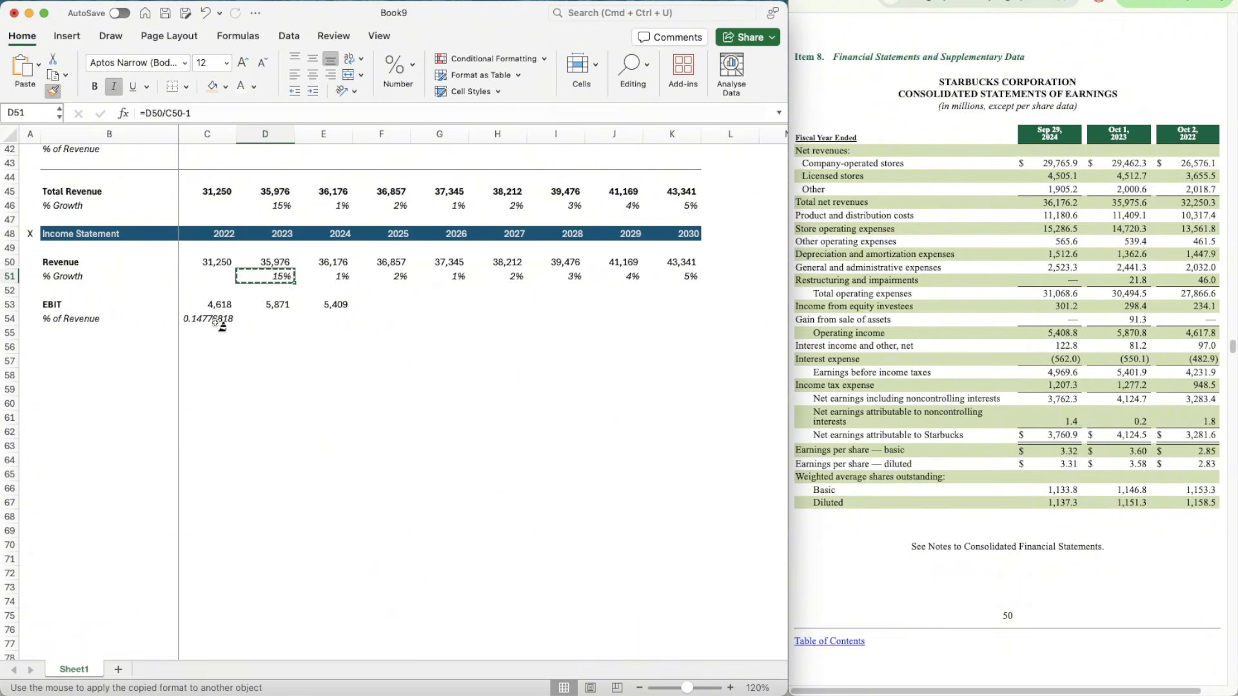
left_click(219, 330)
key("Up")
key("ctrl+shift+5")
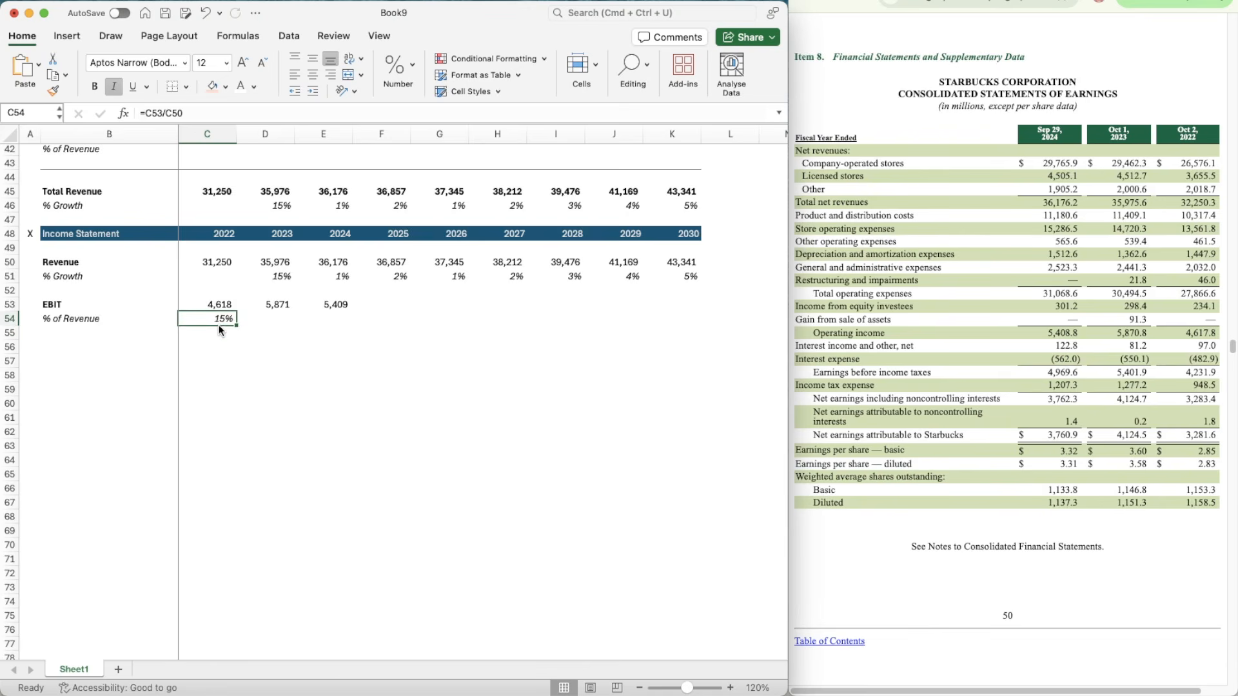
key("Right")
key("Right")
key("Left")
key("Left")
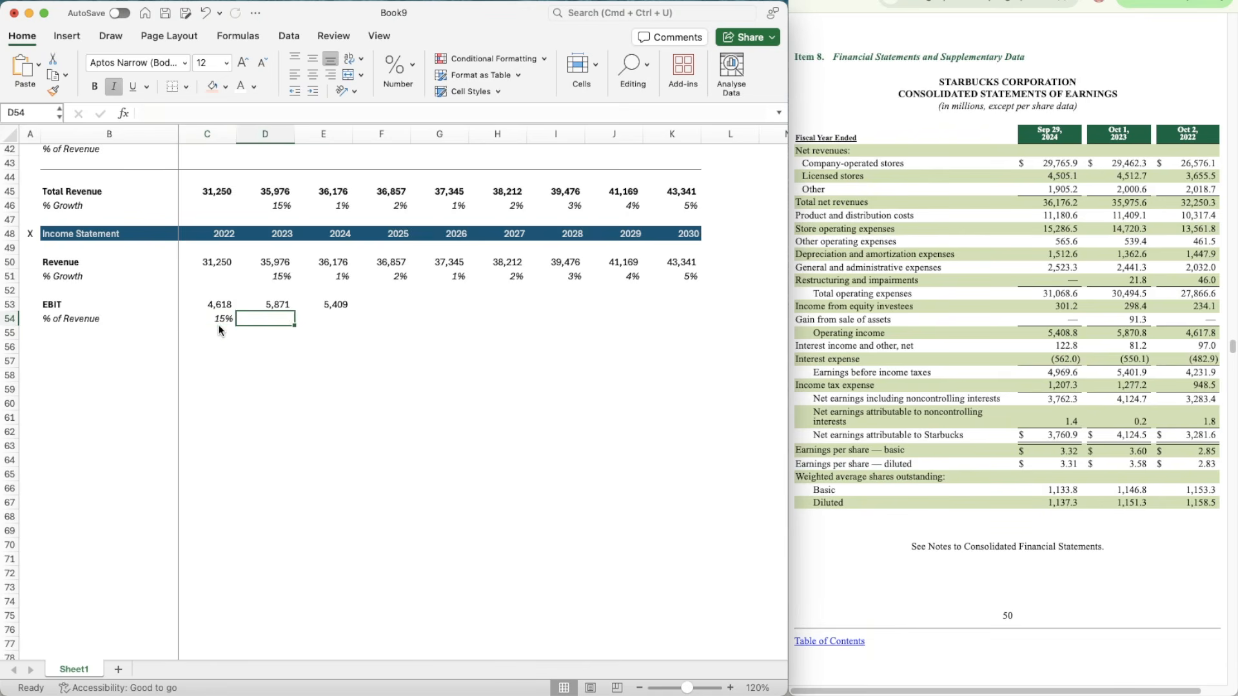
key("super+c")
key("shift+Right")
key("shift+Right")
key("Escape")
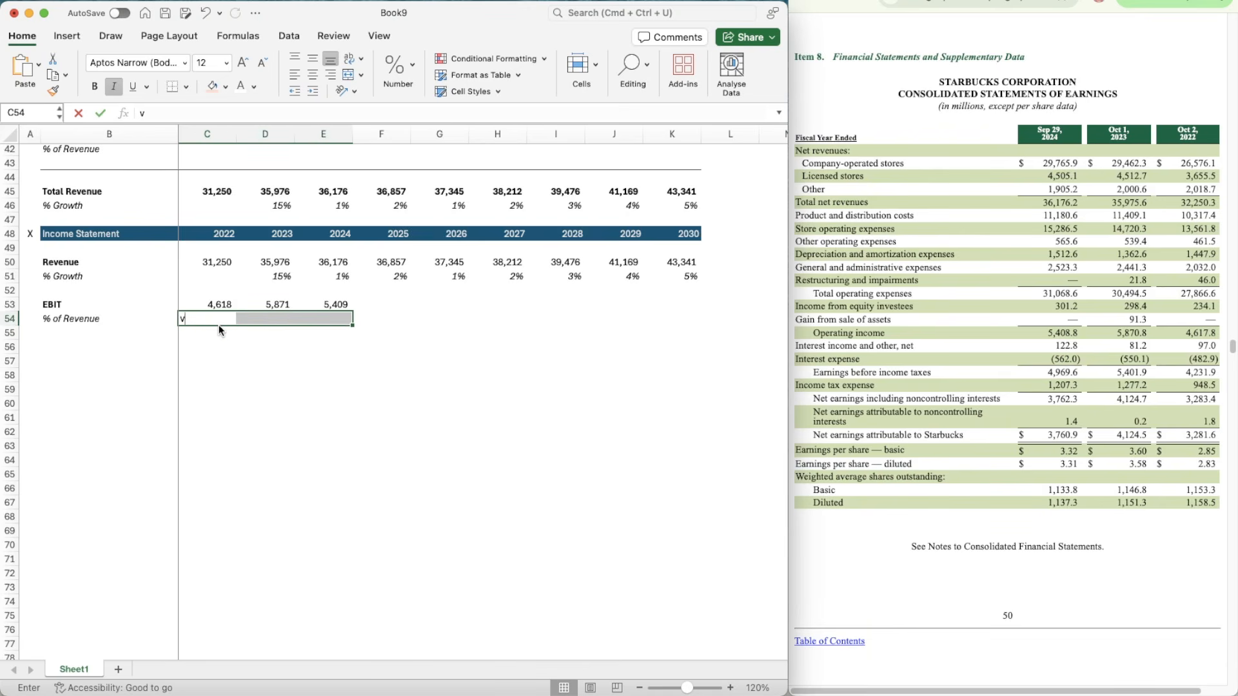
Step: Copy the 2022 EBIT % of Revenue formula from C54 into D54:E54 for 2023 and 2024
left_click(218, 325)
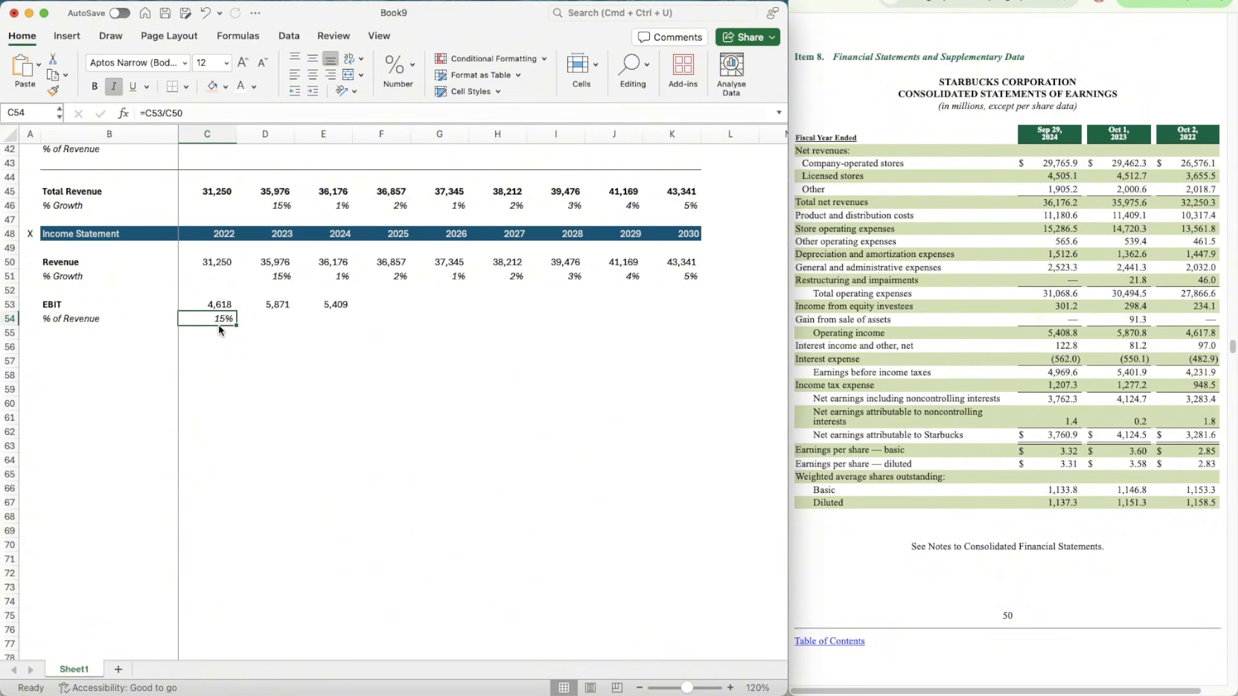
key("super+c")
key("shift+Right")
key("shift+Right")
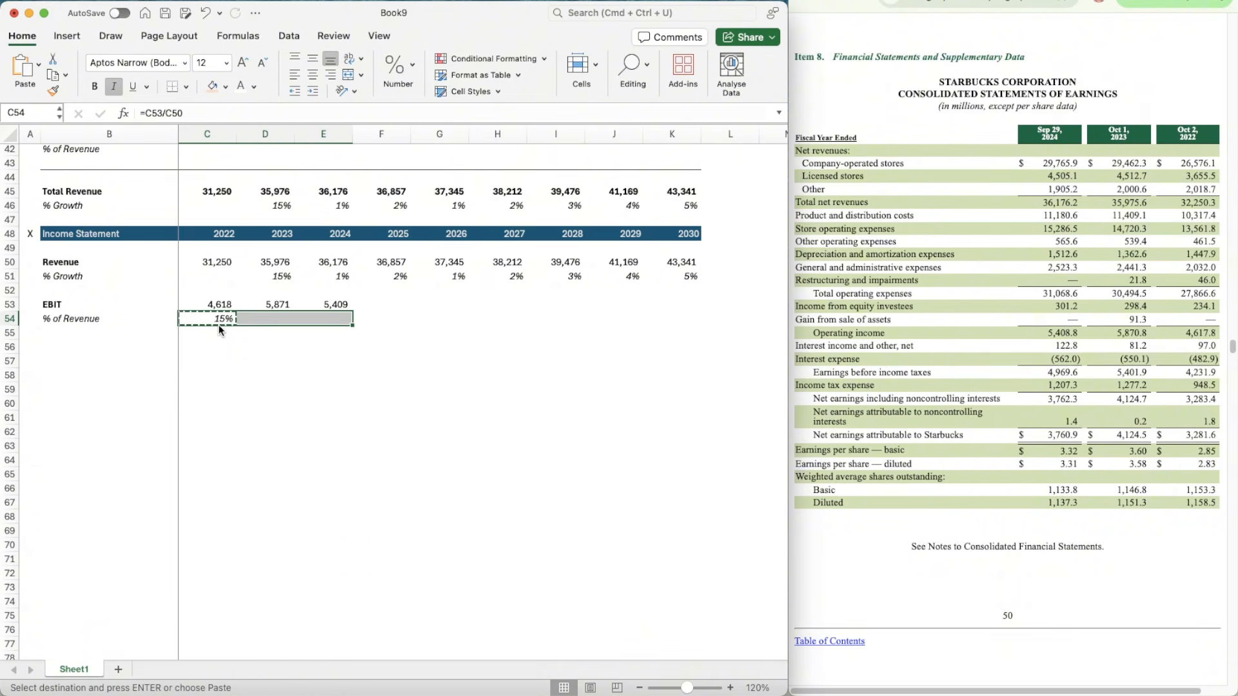
key("super+v")
key("Right")
key("Right")
key("Right")
key("Right")
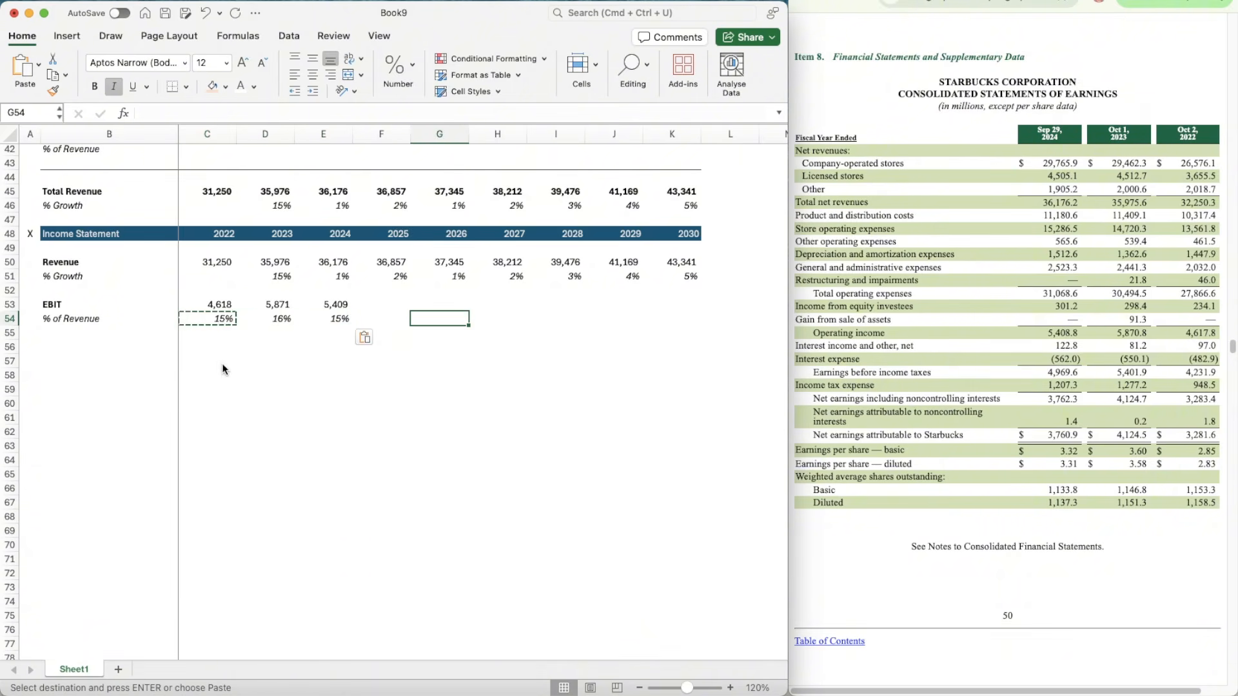
Step: Bring up the quarterly Statements of Earnings and divide 2024 EBIT (E53) by the three-quarter Operating income for Jun 30, 2024 in scratch cell E56
left_click(954, 2)
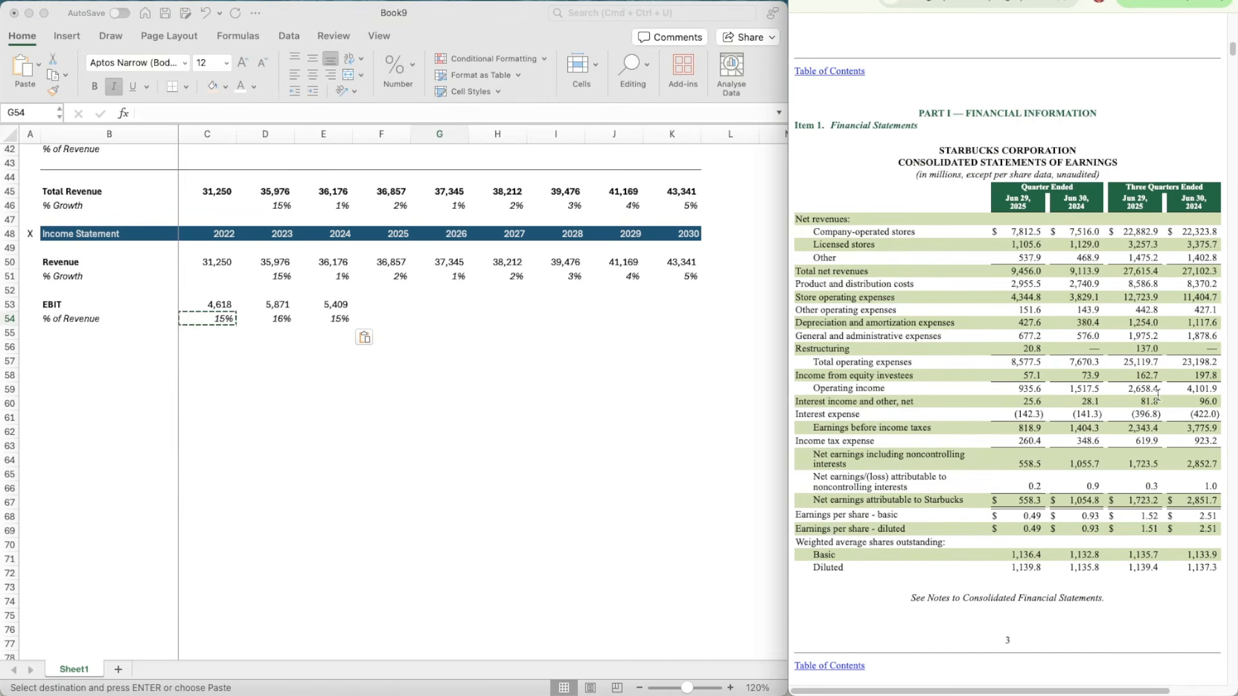
left_click(380, 363)
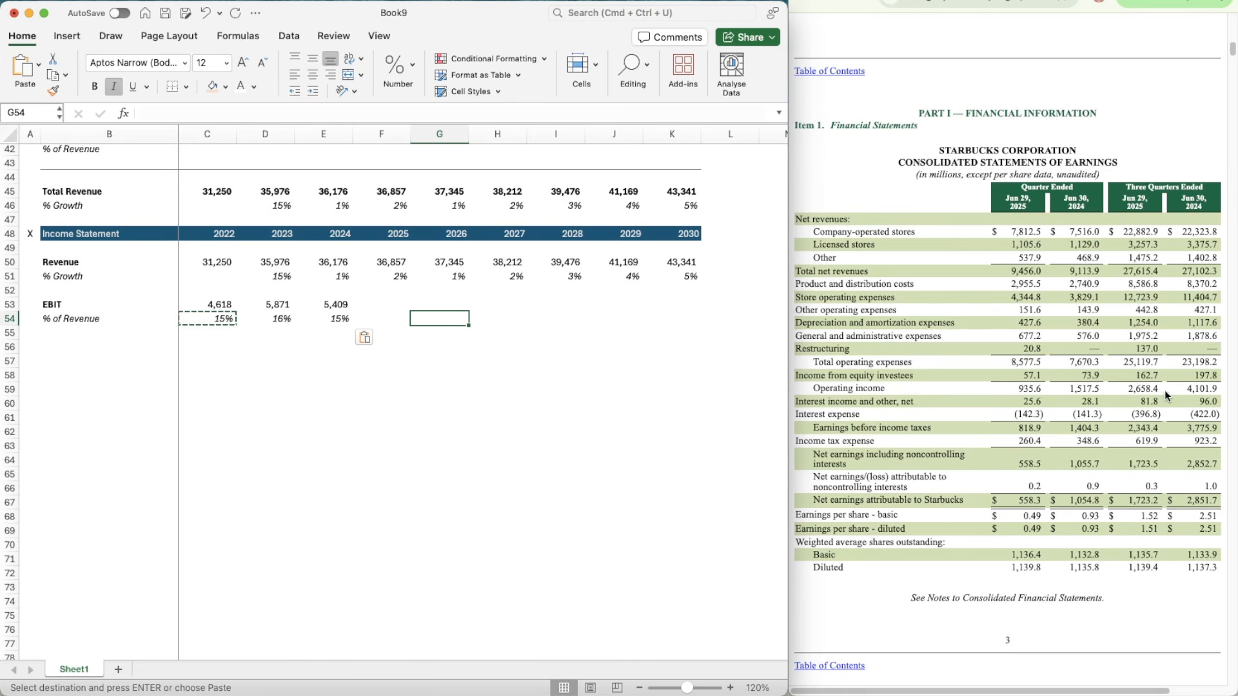
key("Down")
key("Down")
key("Left")
key("Left")
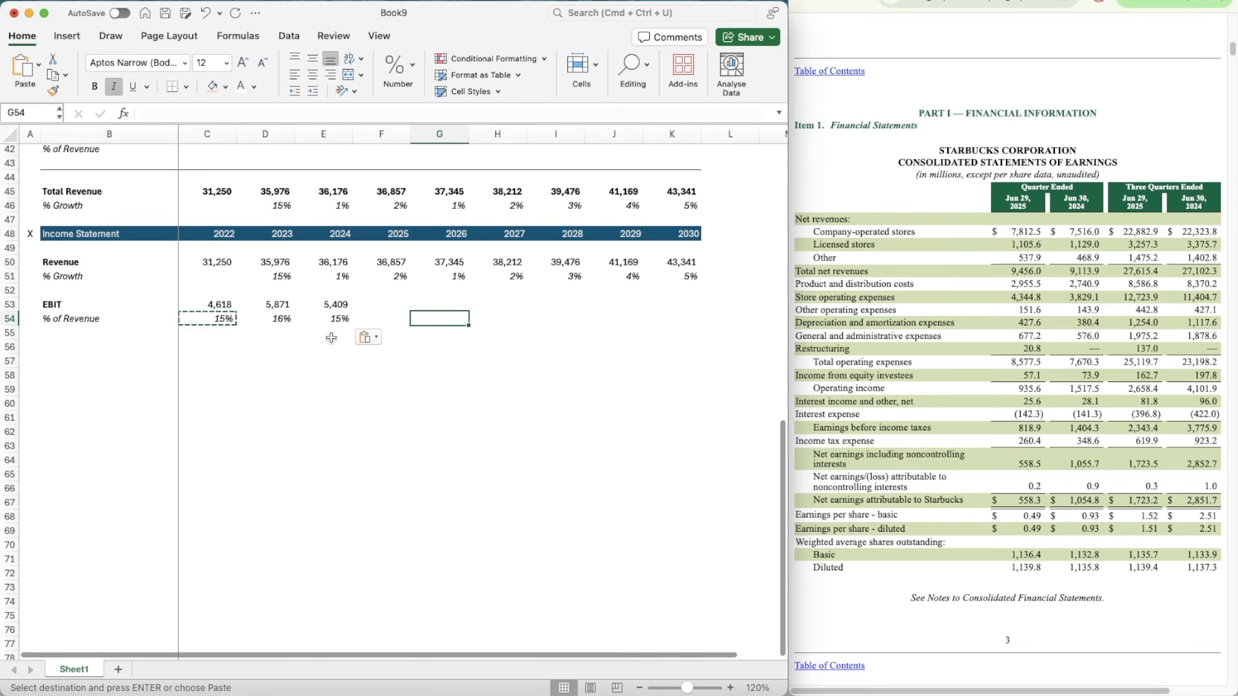
type("=")
key("Up")
key("Up")
key("Up")
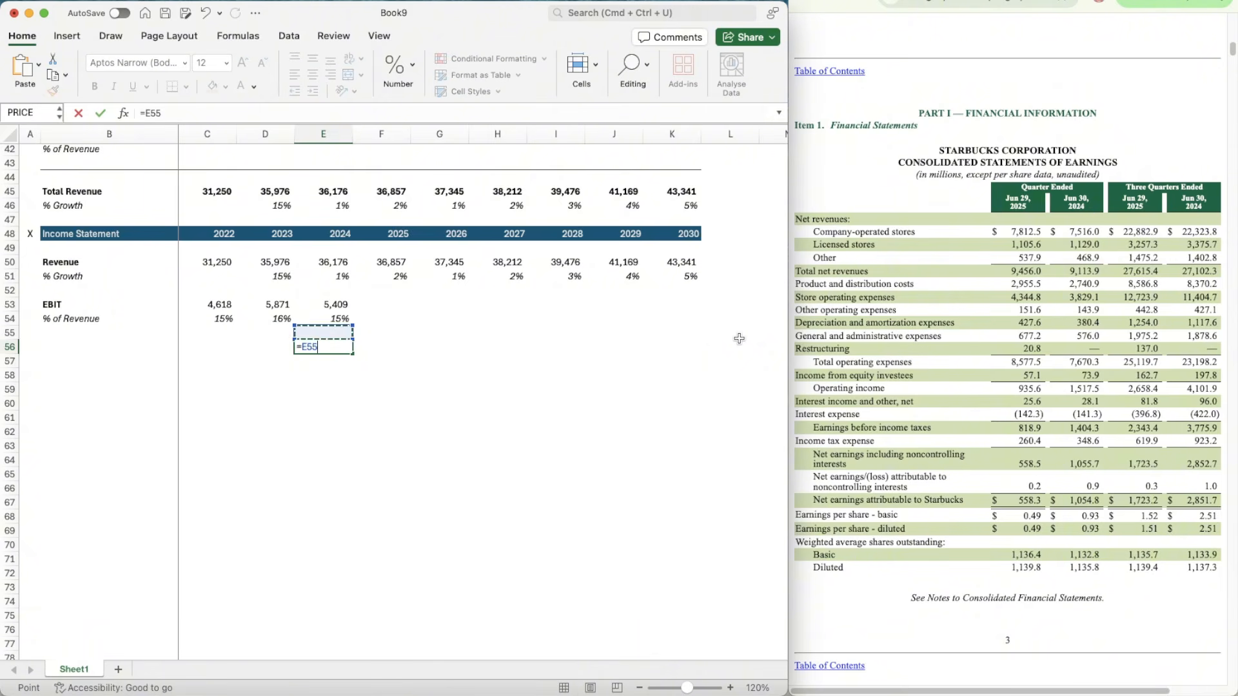
type("/")
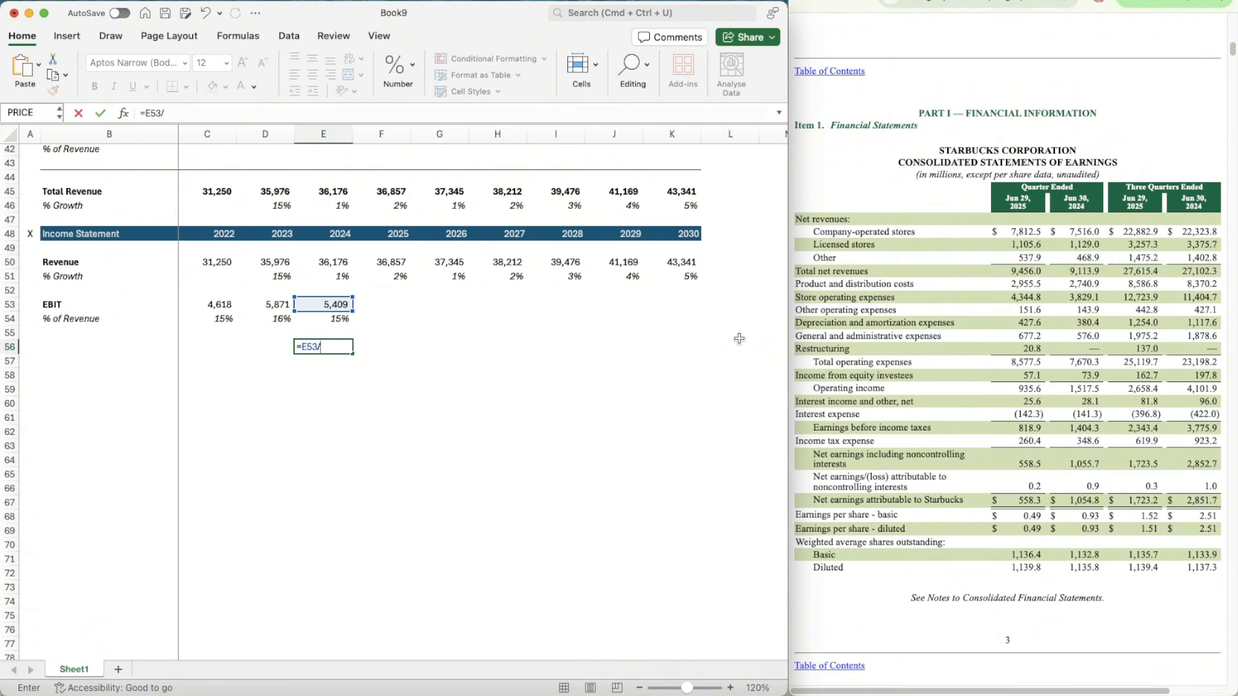
type("4101")
key("Return")
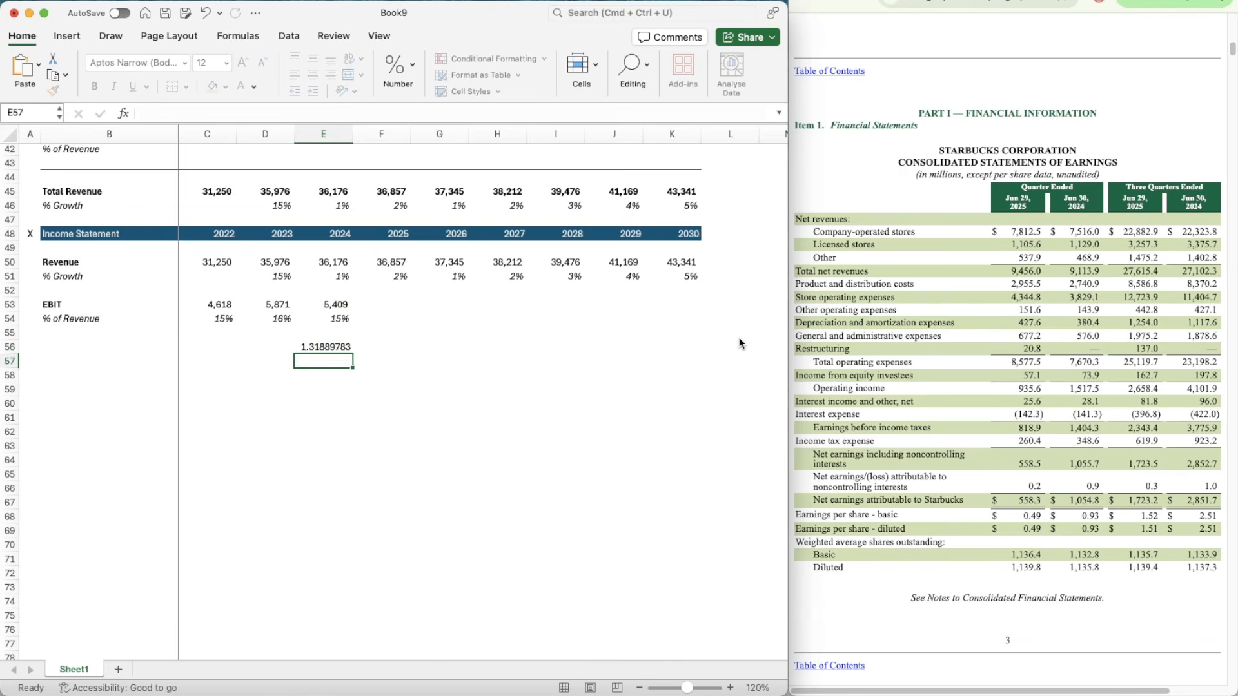
Step: Estimate 2025 EBIT in F53 with =2658.4*1.32, annualizing the three-quarter 2025 Operating income
key("Up")
key("Right")
key("Right")
key("Up")
key("Left")
key("Left")
key("Up")
key("Up")
key("Right")
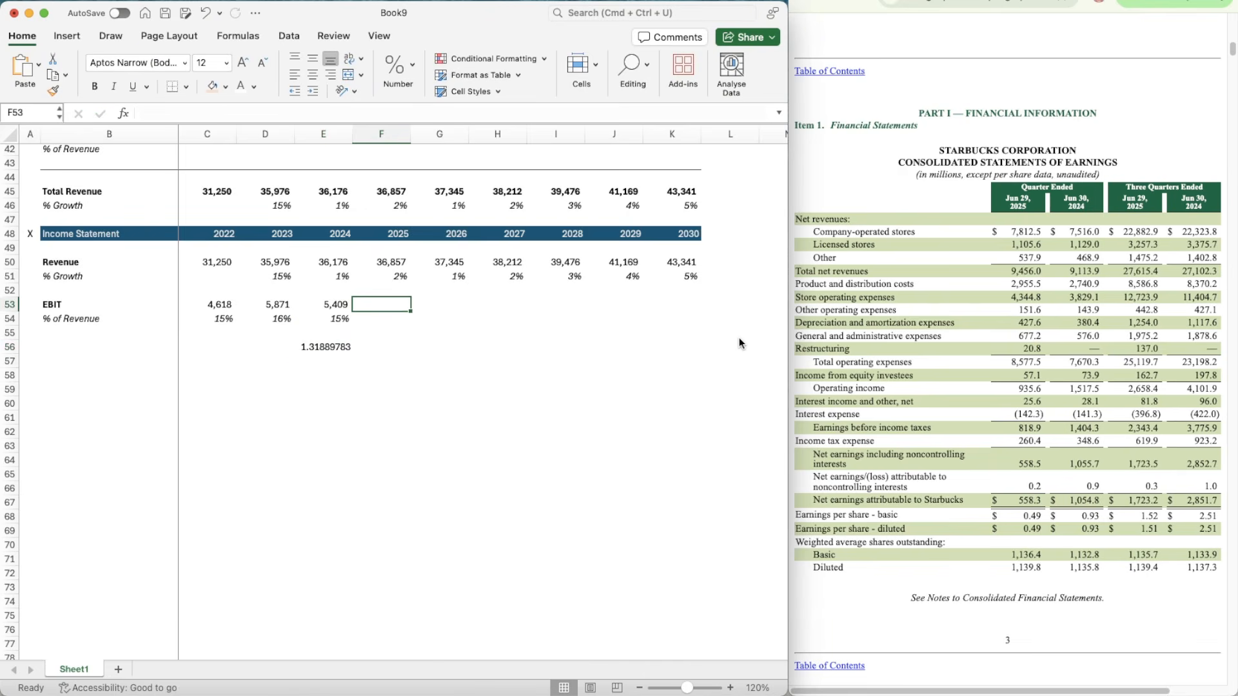
type("=")
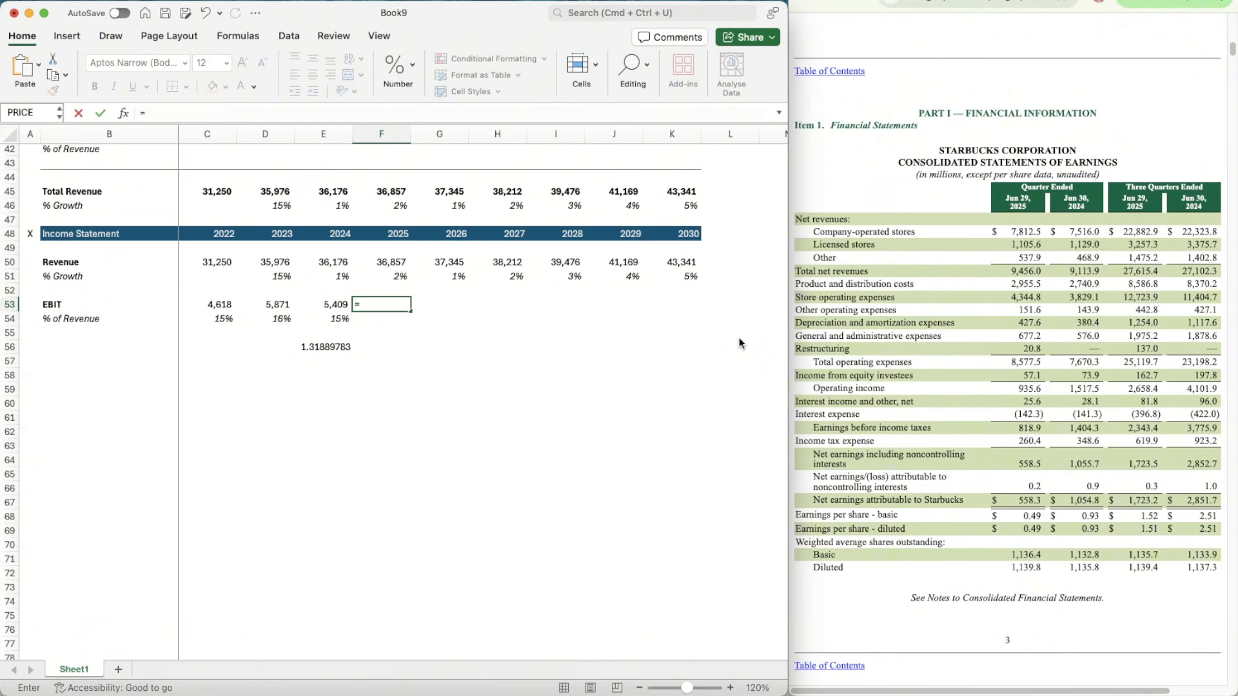
type("2658.4*1.32")
key("Return")
Step: Copy the EBIT % of Revenue formula from E54 into F54 for 2025
key("Left")
key("super+c")
key("Right")
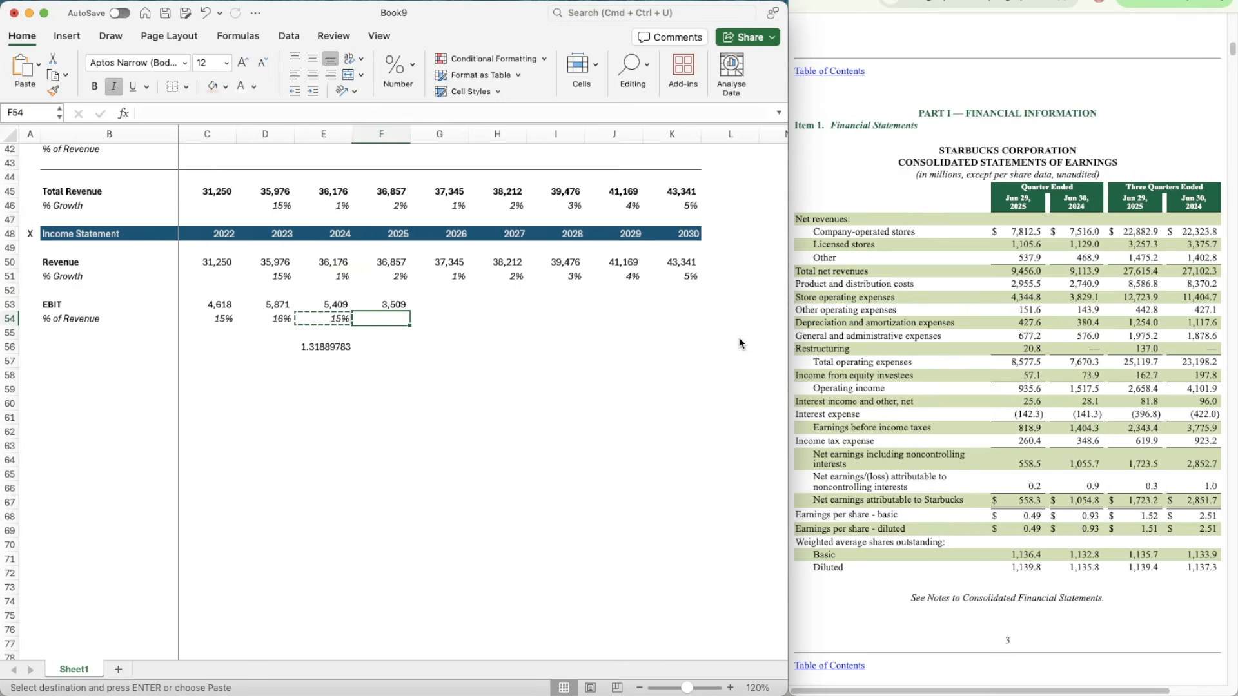
key("super+v")
Step: Clear the scratch ratio in cell E56
key("Down")
key("Down")
key("Left")
key("Delete")
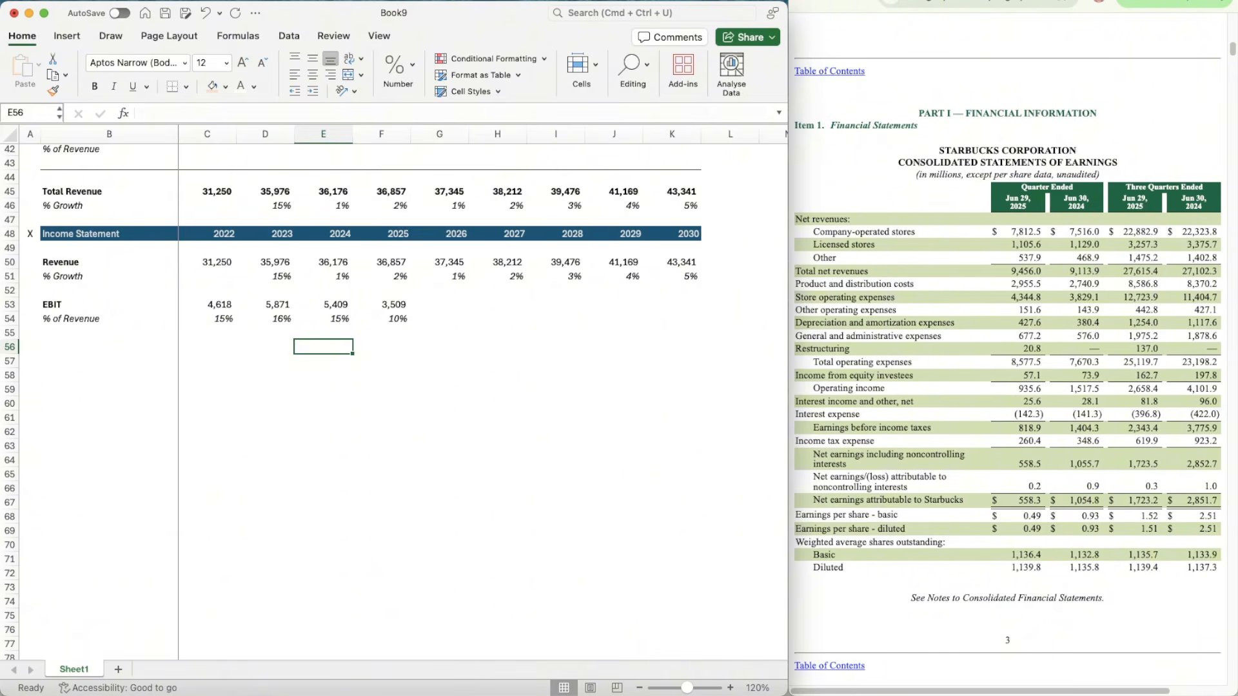
Step: Forecast the 2026 EBIT % of Revenue in G54 as the prior three-year average with =AVERAGE(D54:F54)
key("super+Tab")
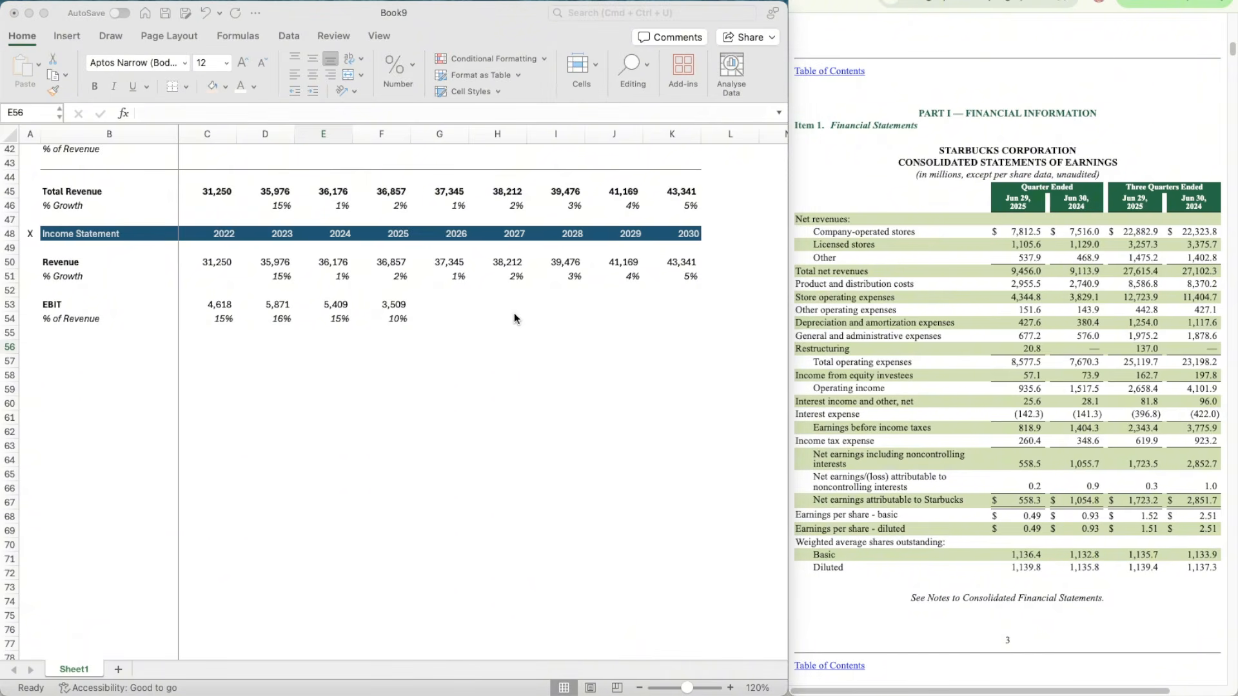
key("super+Tab")
left_click(438, 318)
type("=")
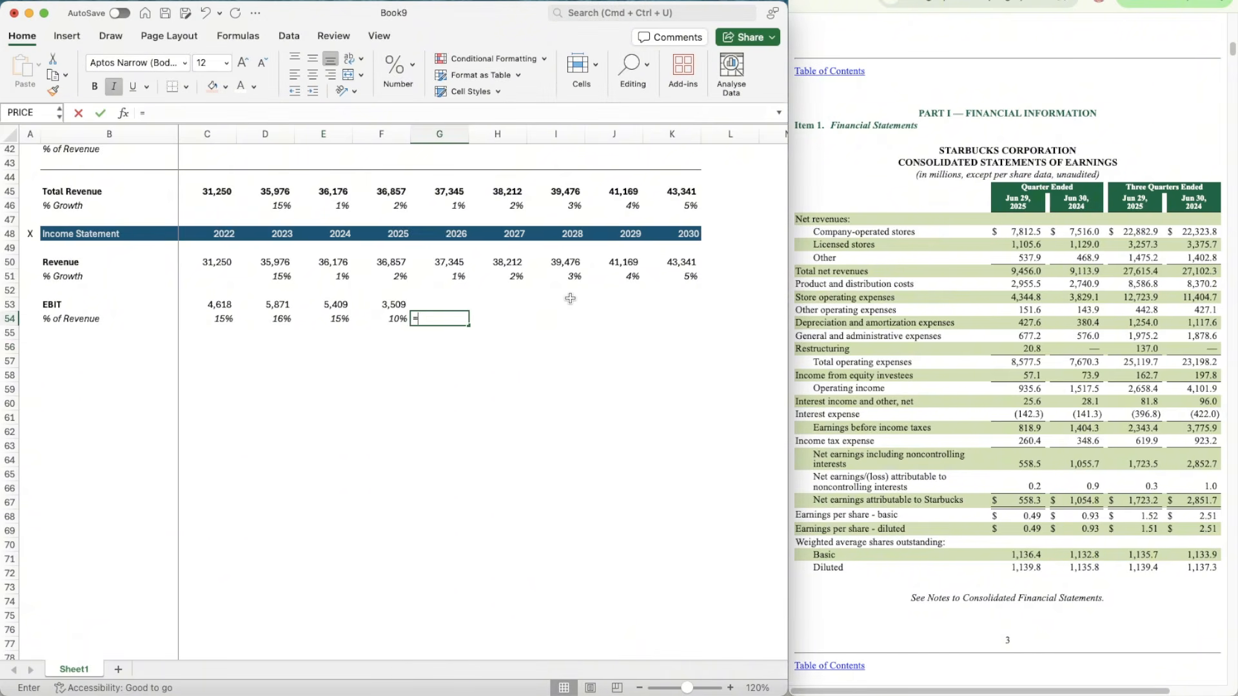
type("AVERAGE(")
key("Left")
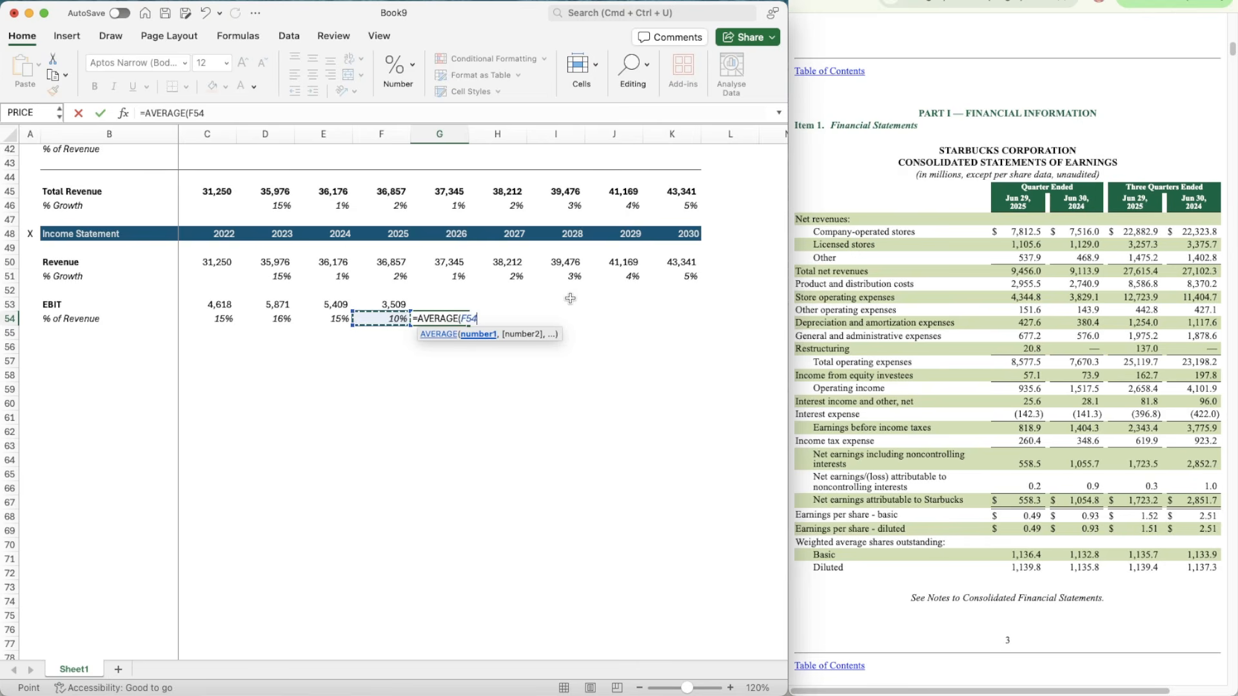
key("shift+Left")
key("shift+Left")
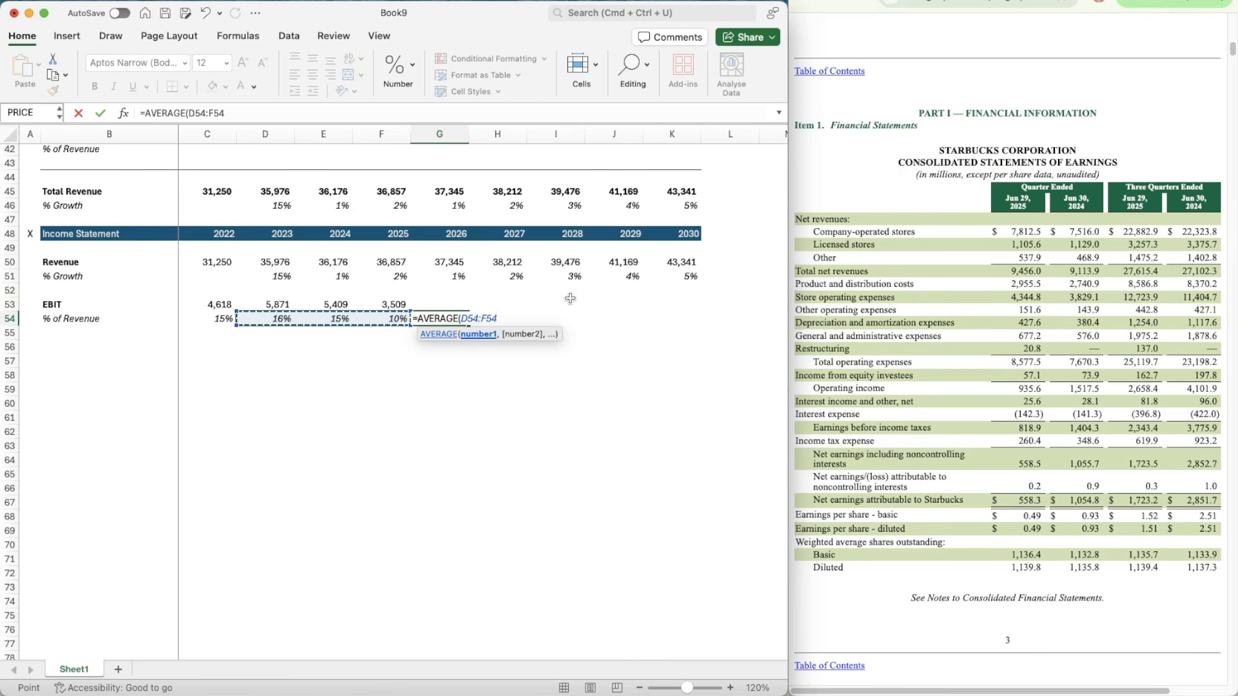
key("Return")
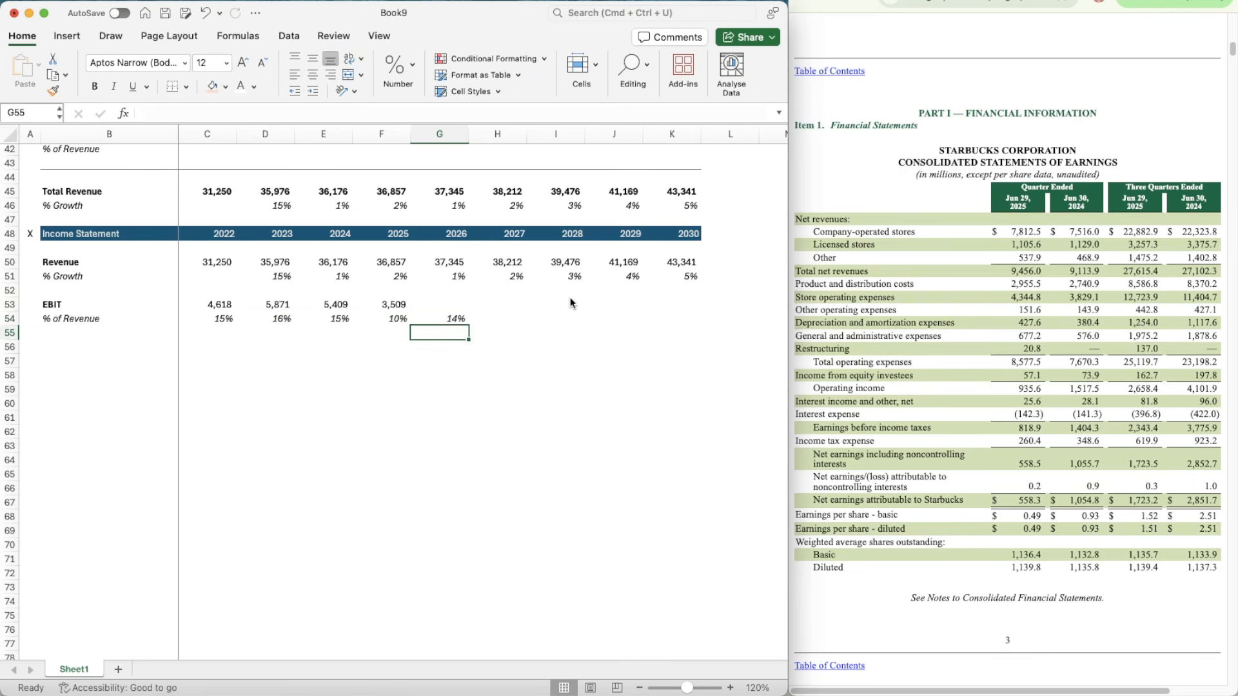
Step: Copy the three-year average formula from G54 across to the 2027 to 2030 cells H54:K54
key("Up")
key("super+c")
key("shift+Right")
key("shift+Right")
key("shift+Right")
key("shift+Right")
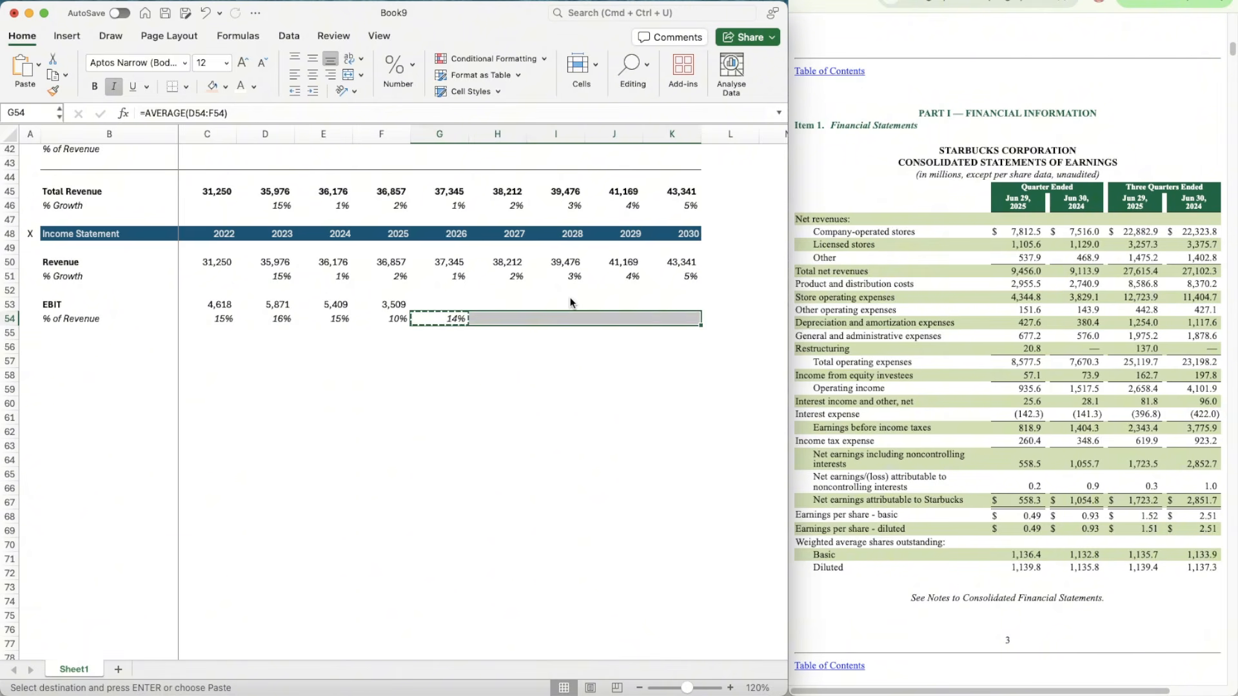
key("super+v")
Step: Calculate 2026 EBIT in G53 as Revenue times its EBIT percentage with =G50*G54
key("Up")
type("=")
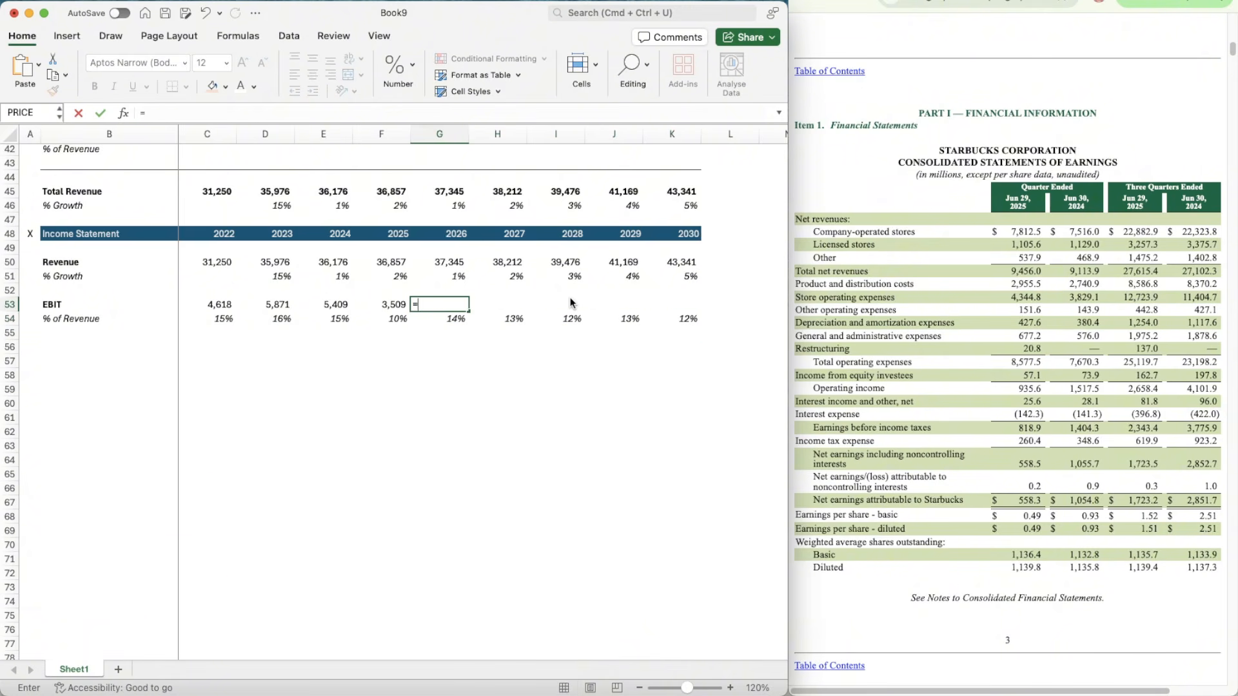
key("Up")
key("Up")
key("Up")
type("*")
key("Down")
key("Return")
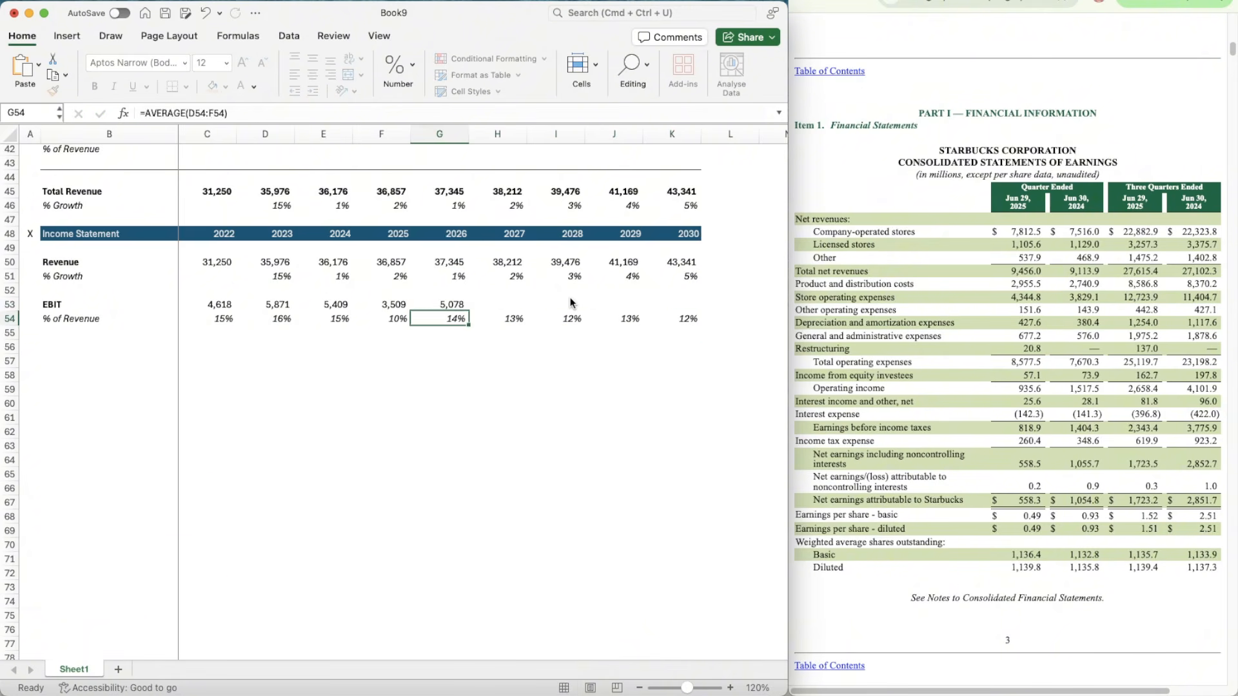
Step: Copy the 2026 EBIT formula from G53 across to the 2027 to 2030 cells H53:K53
key("Up")
key("super+c")
key("shift+Right")
key("shift+Right")
key("shift+Right")
key("shift+Right")
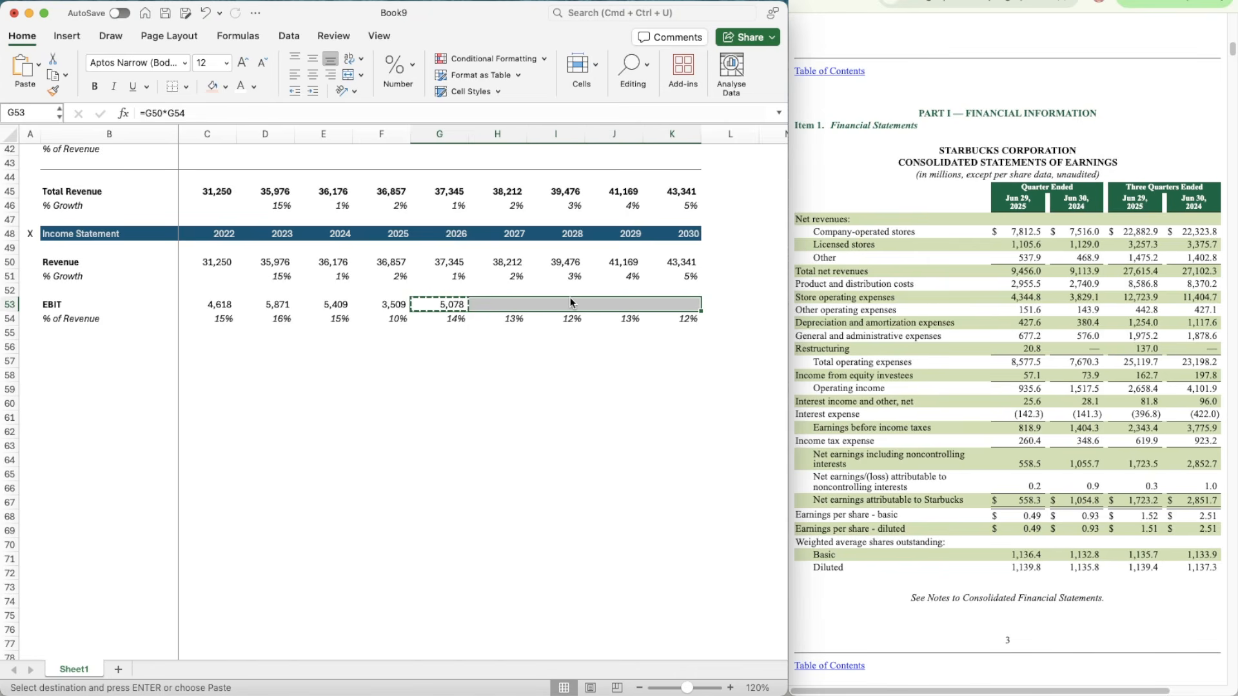
key("super+v")
Step: Add the bold row label Taxes in B56, below the EBIT section
scroll(548, 411, "down", 3)
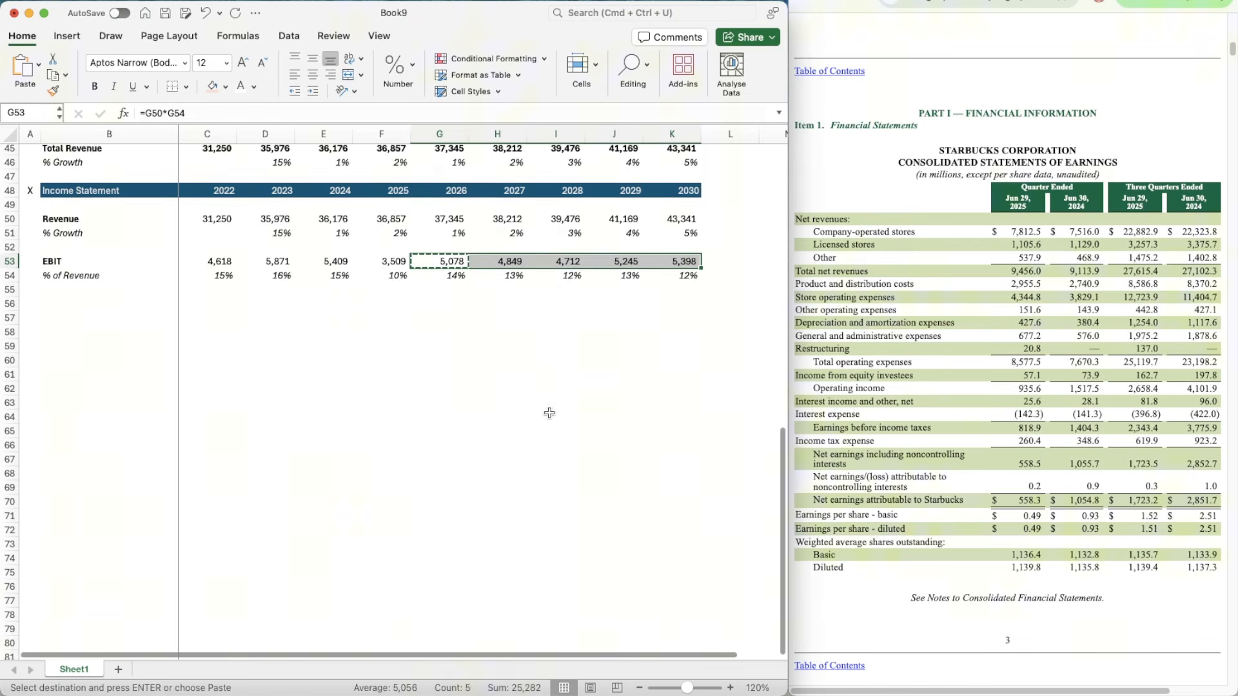
left_click(76, 306)
type("Tax")
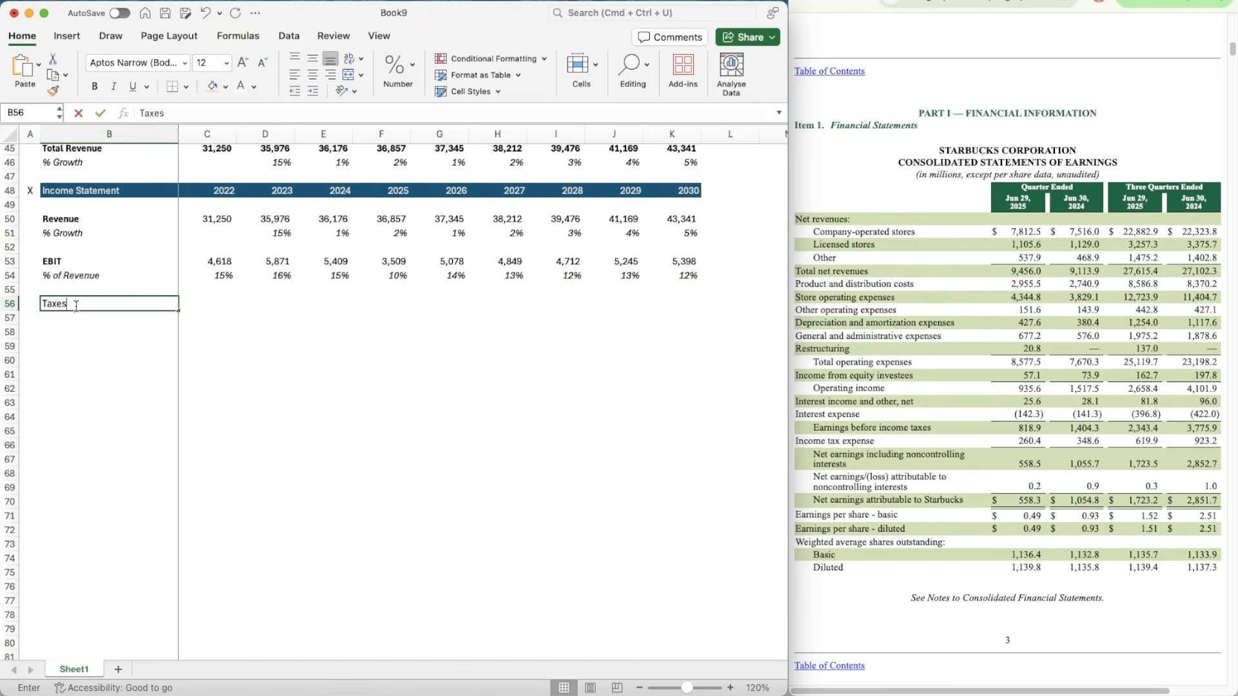
type("es")
key("ctrl+Return")
key("super+b")
key("Return")
Step: Add the label % of EBIT in B57 and italicize row 57
type("%")
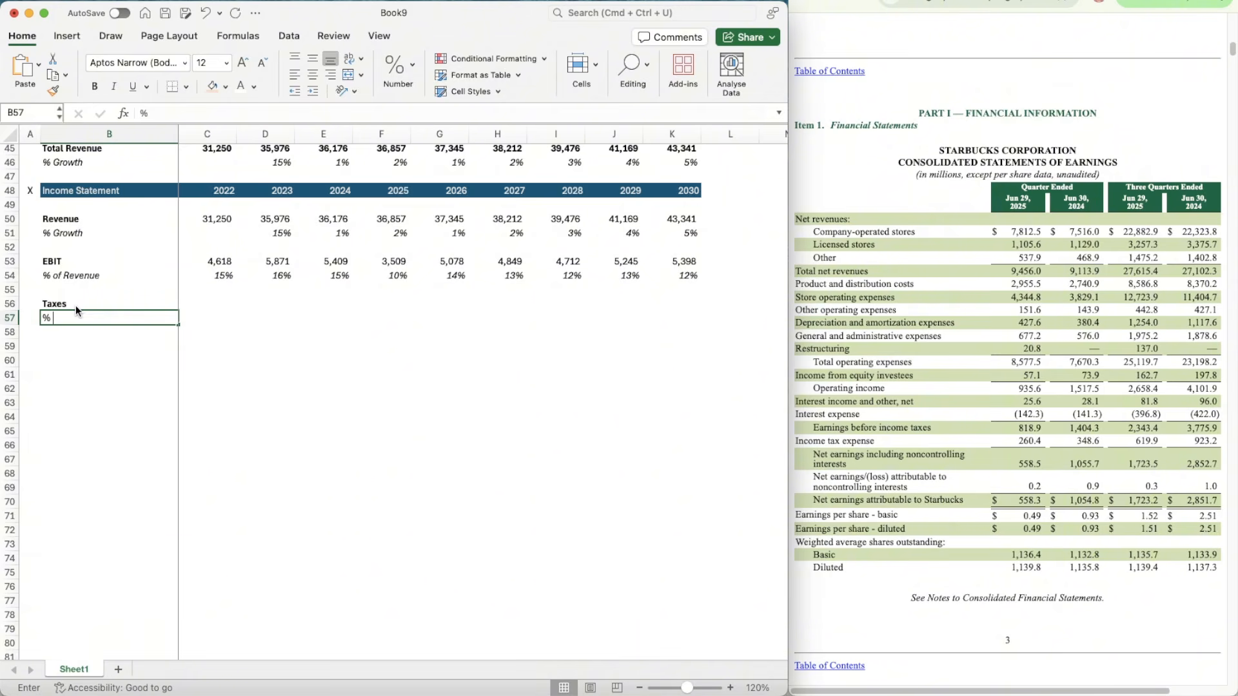
type(" of EBIT")
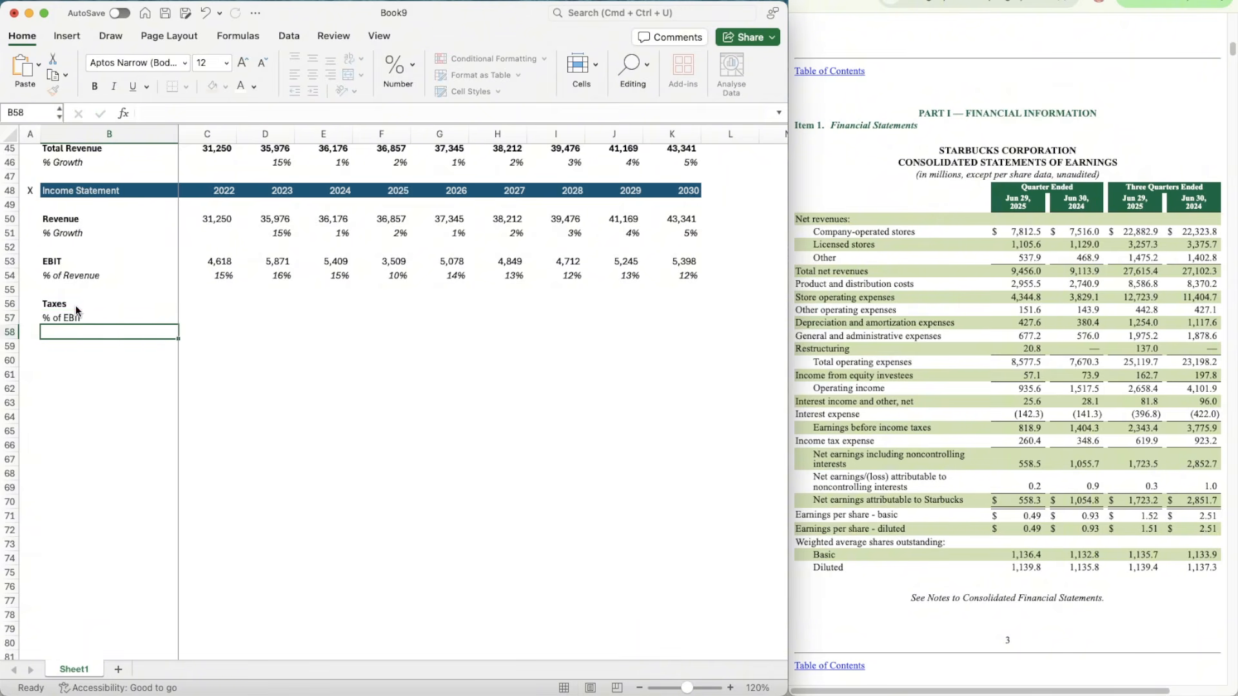
key("ctrl+Return")
key("shift+space")
key("super+i")
Step: Bring up the annual Statements of Earnings and enter the 2022 Income tax expense, 948.5, in Taxes cell C56
key("Up")
key("Right")
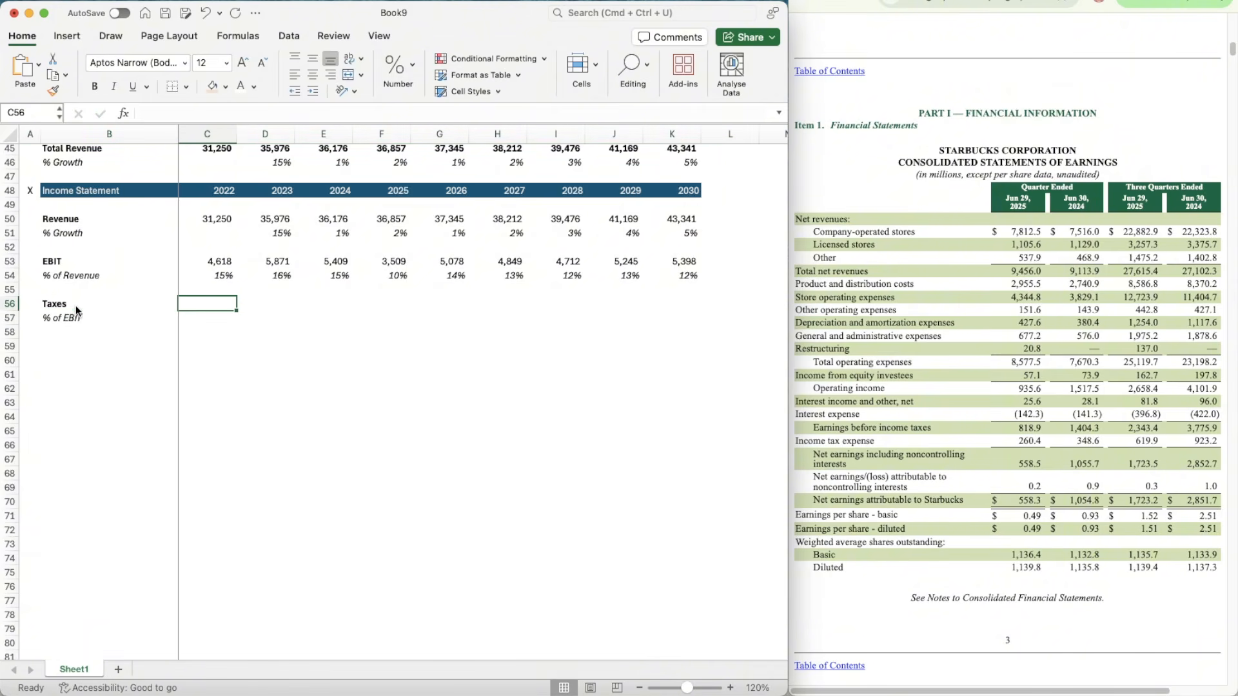
left_click(967, 0)
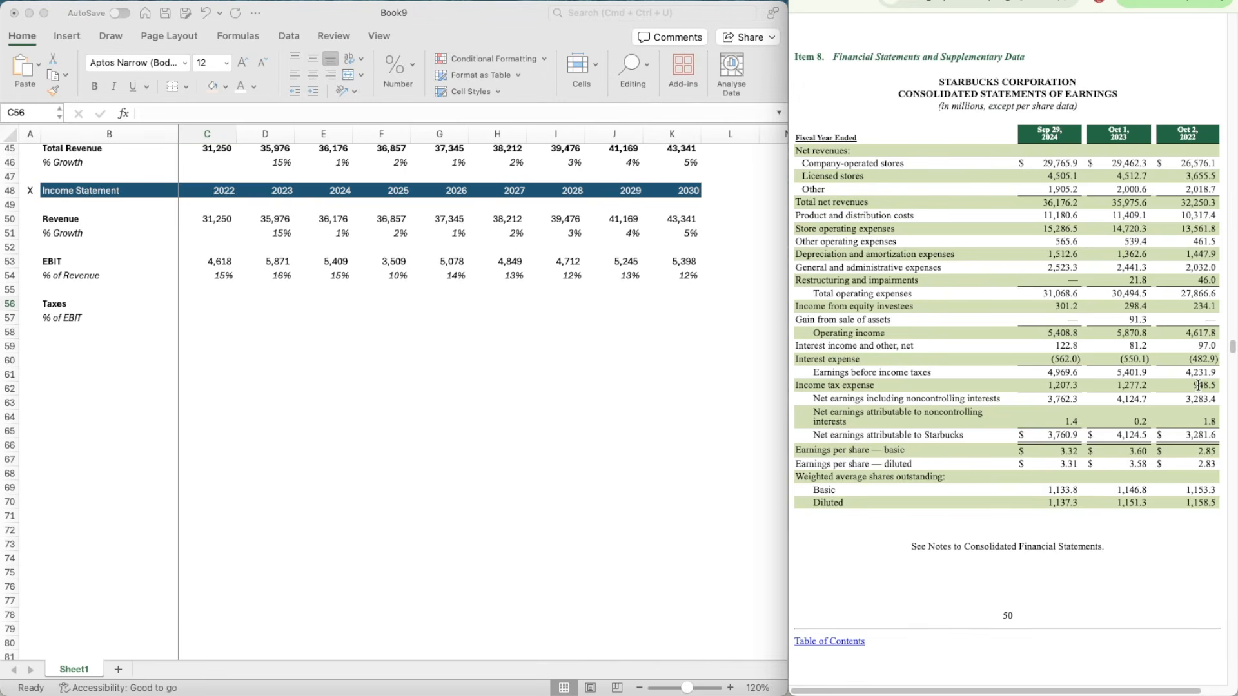
left_click(196, 306)
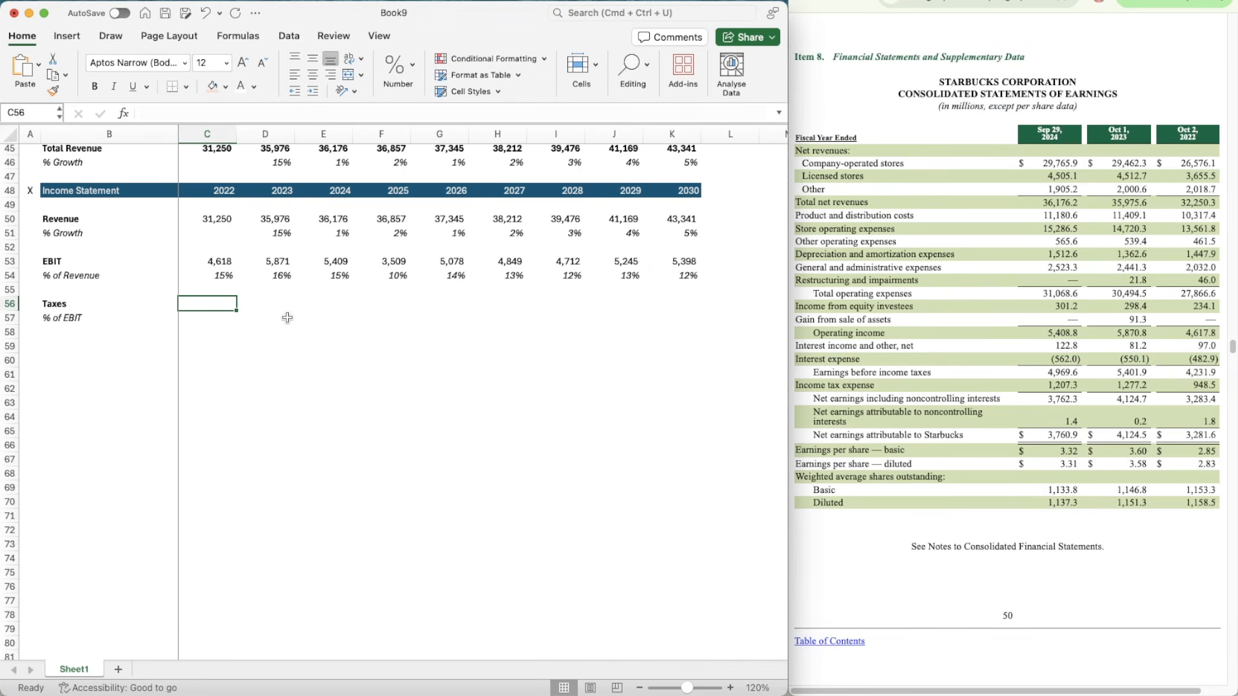
type("948.5")
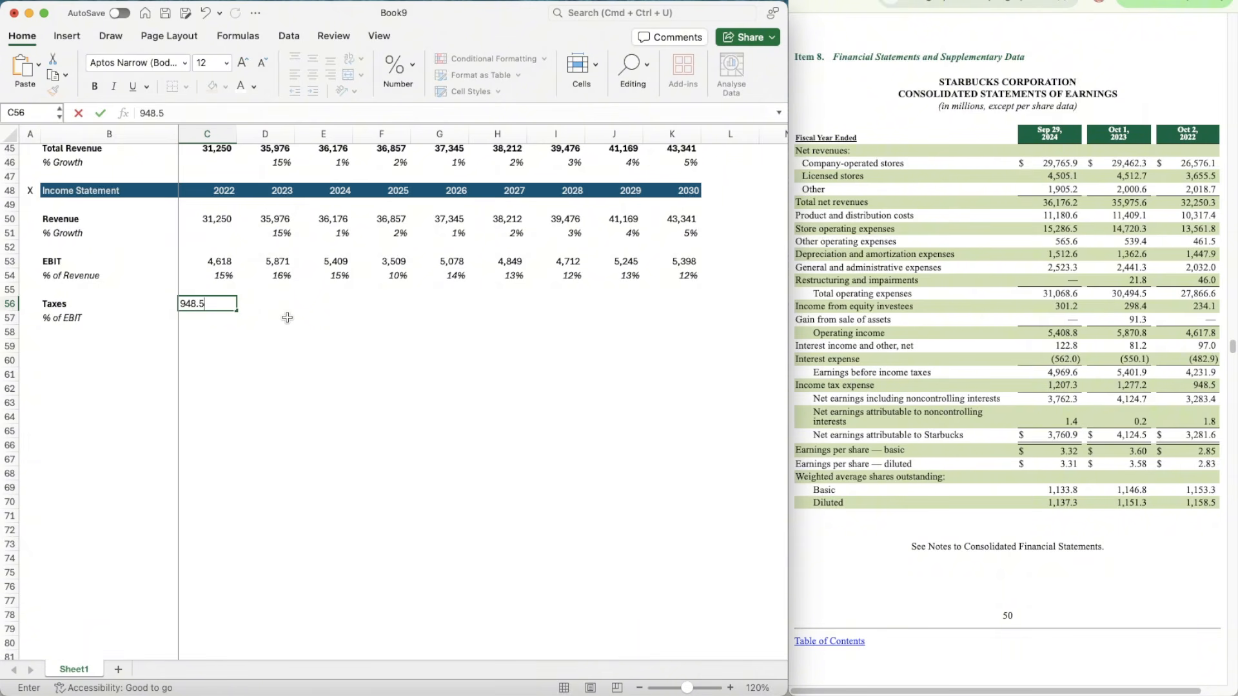
key("Return")
Step: Apply the number format of EBIT cell C53 to the 2022 Taxes cell C56
key("Up")
key("Up")
key("Up")
key("Up")
key("super+shift+c")
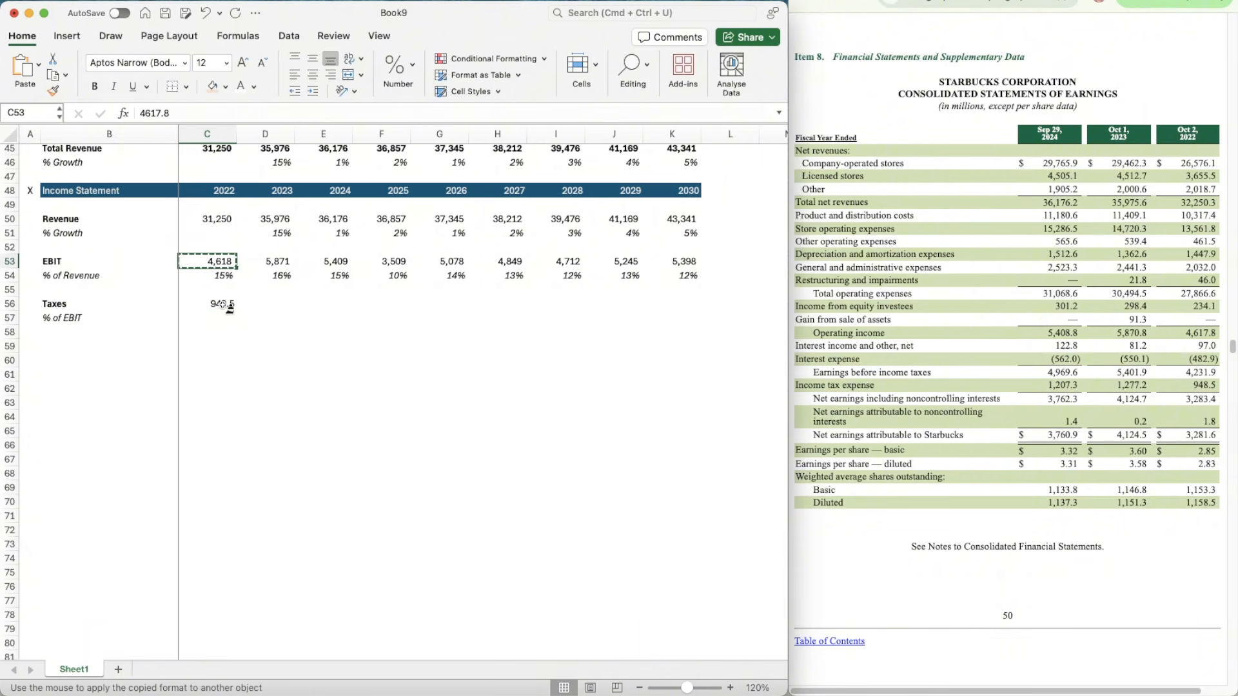
left_click(226, 304)
Step: Calculate 2022 Taxes as a % of EBIT in C57 with =C56/C53
key("Down")
type("=")
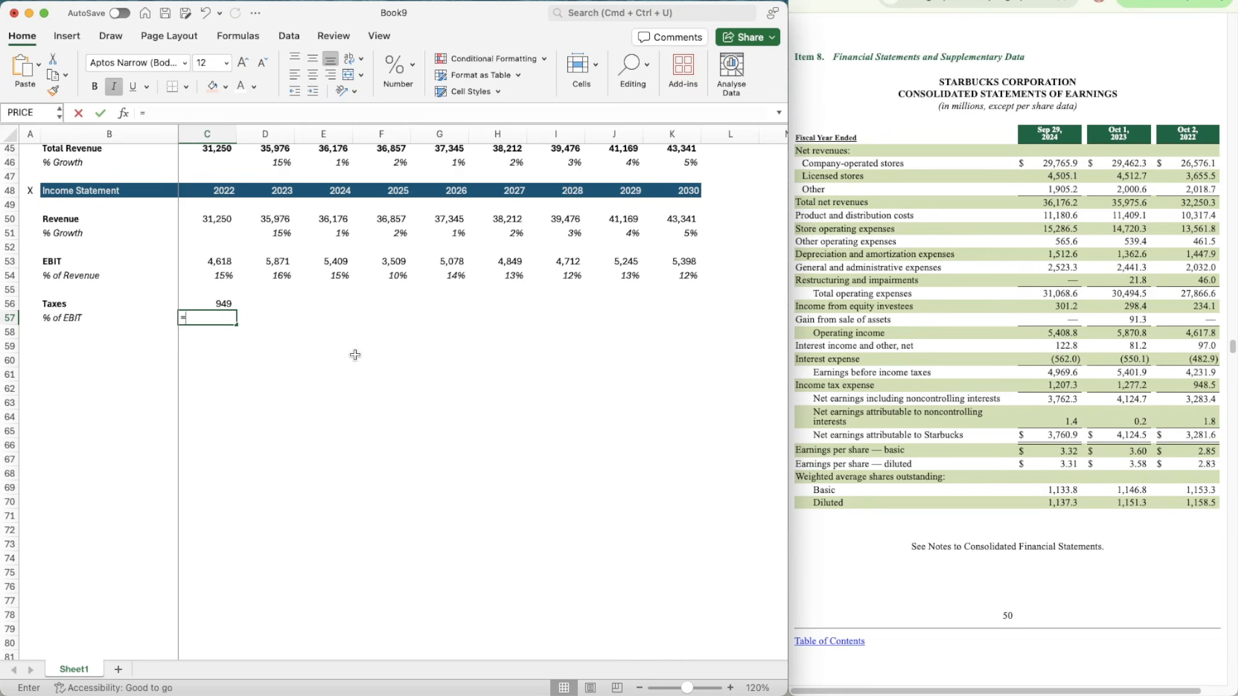
key("Up")
type("/")
key("Up")
key("Up")
key("Up")
key("Up")
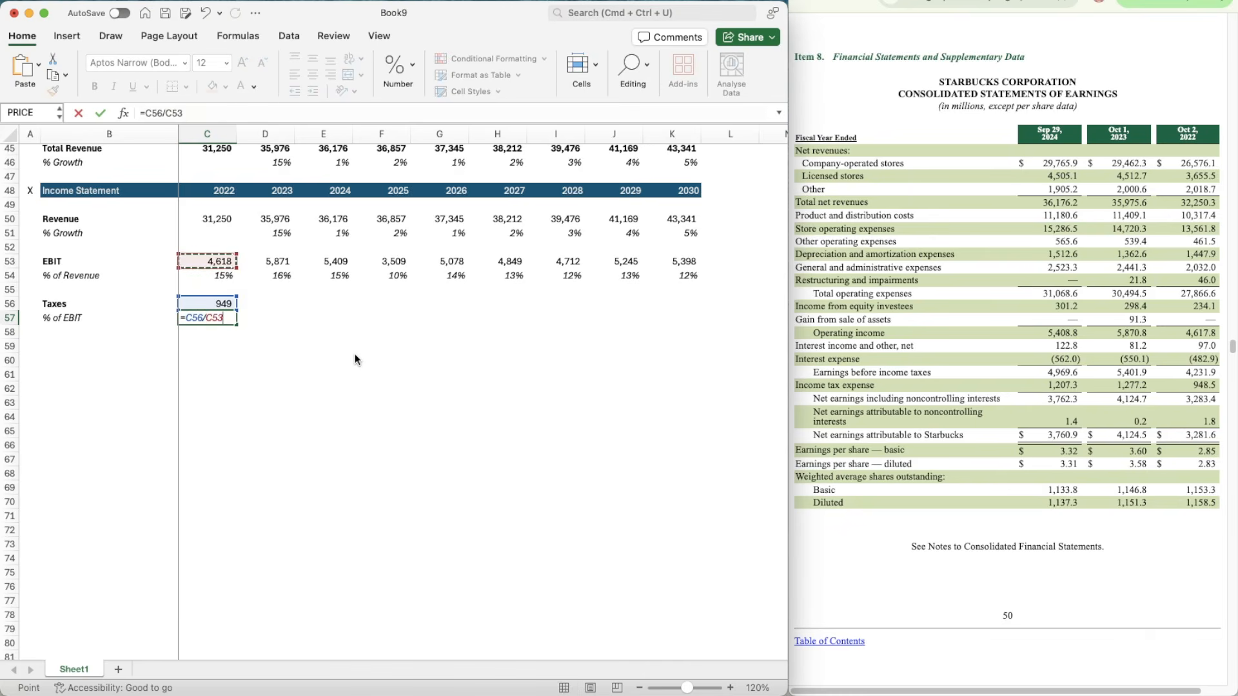
key("Return")
Step: Apply the italic whole-percent format of C54 to the 2022 Taxes % of EBIT in C57
key("Up")
key("Up")
key("Up")
key("Up")
key("super+shift+c")
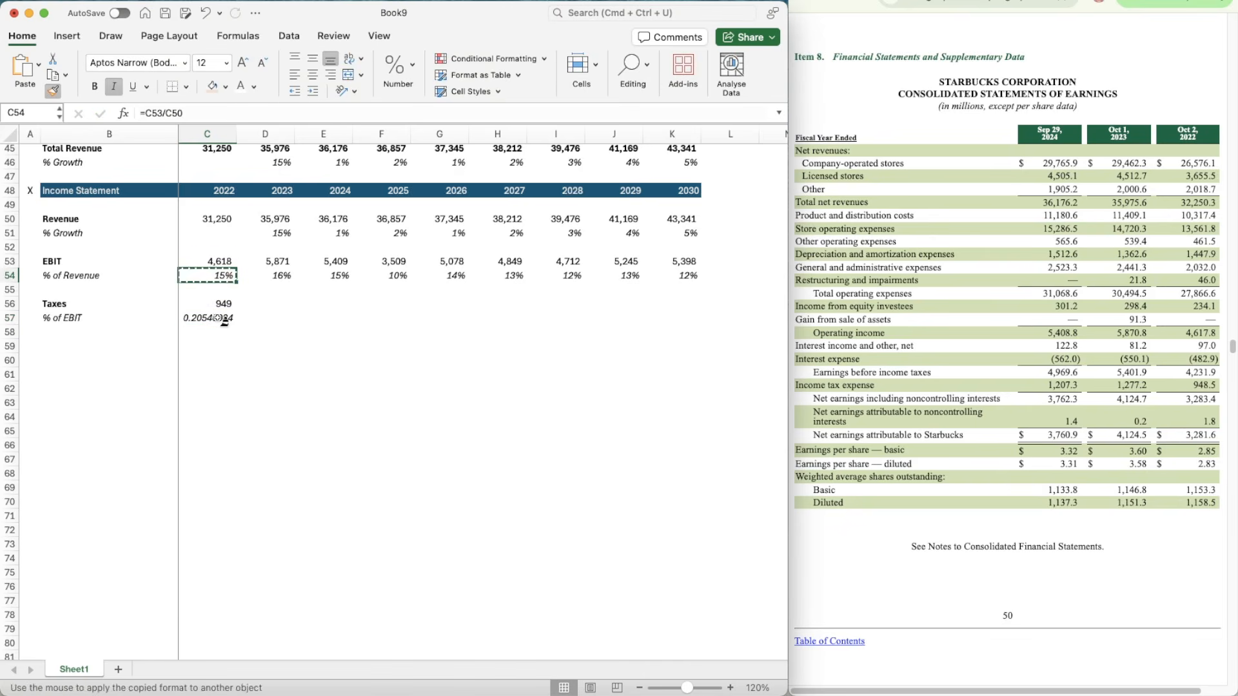
left_click(225, 320)
key("shift+Right")
key("Up")
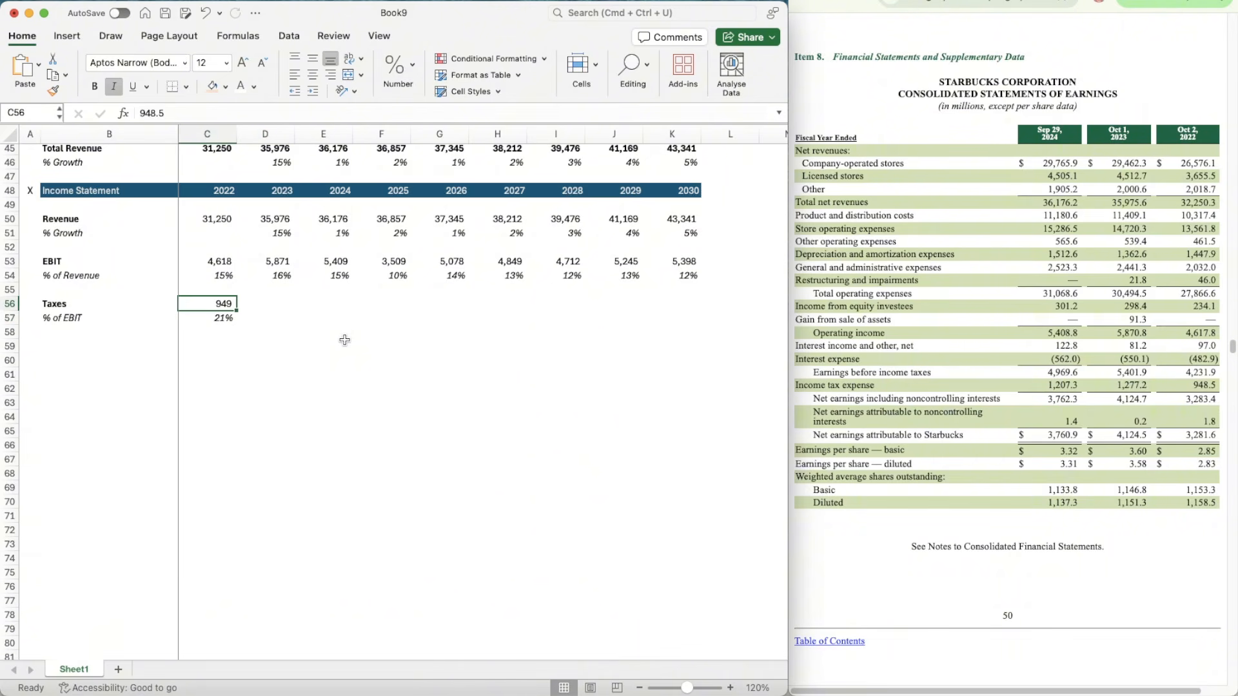
Step: Enter the 2023 income tax expense, 1277.2, in Taxes cell D56 and give it the number format of C56
key("Right")
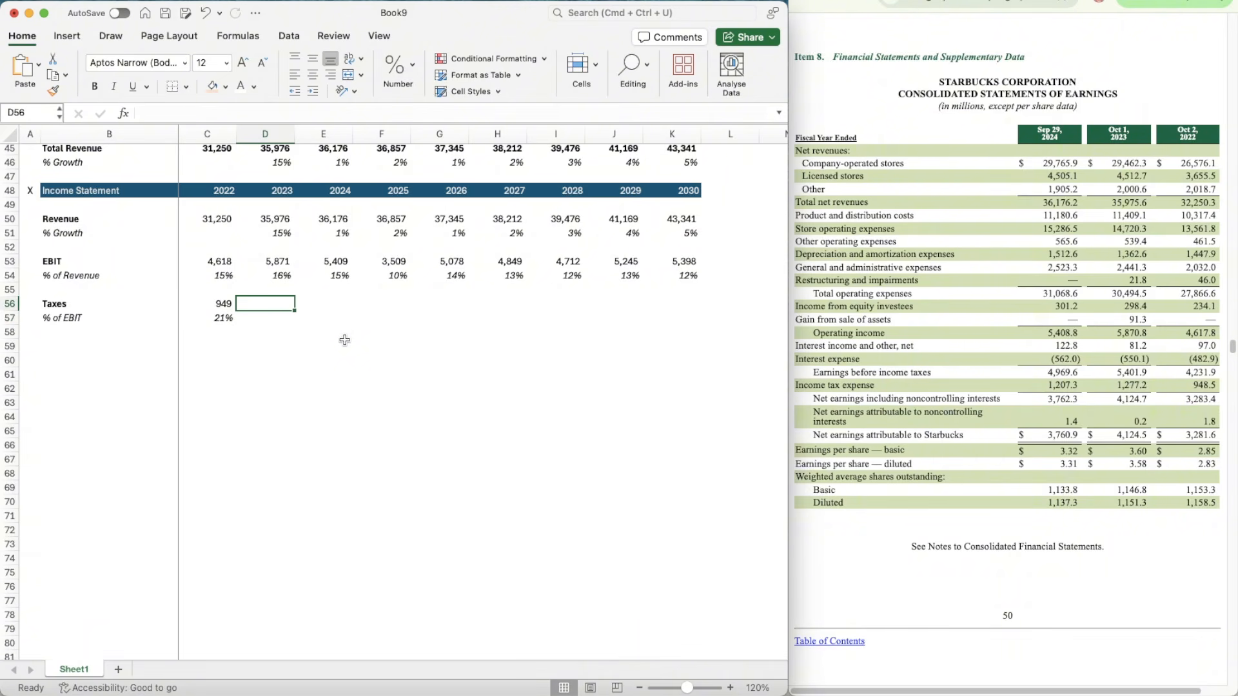
type("1277.2")
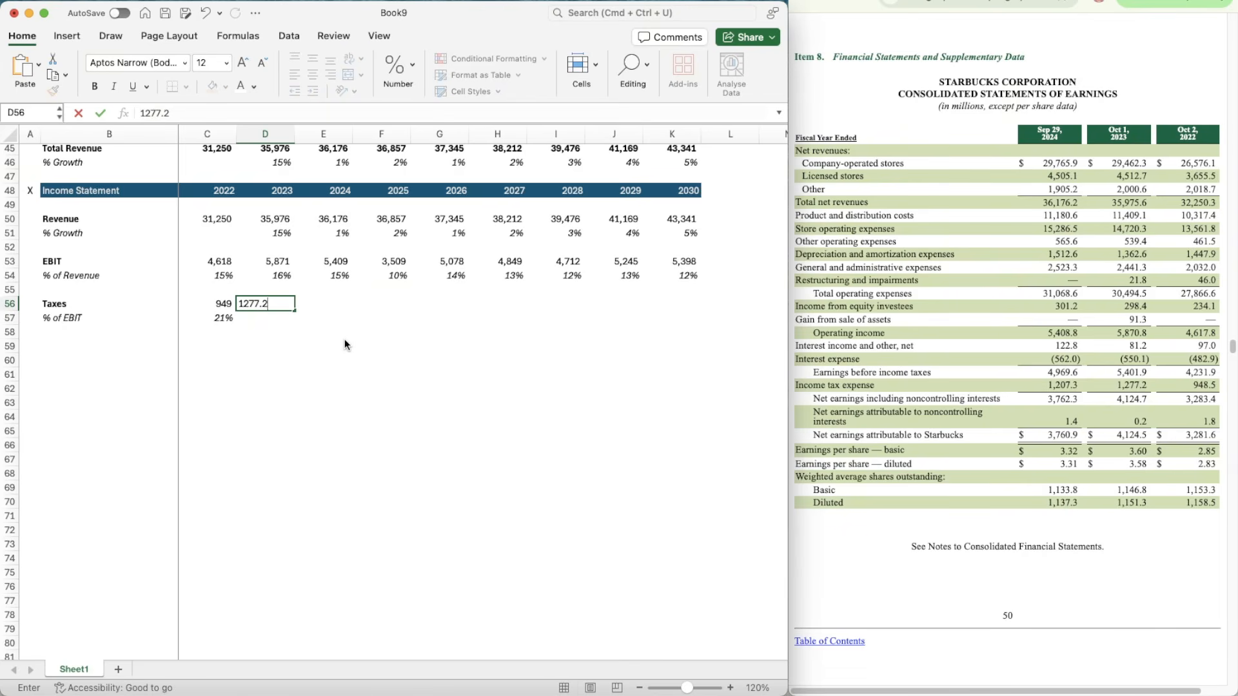
key("Return")
key("Up")
key("Left")
key("super+shift+c")
key("Right")
key("Left")
Step: Copy the Taxes % of EBIT formula from C57 to the 2023 cell D57
key("Down")
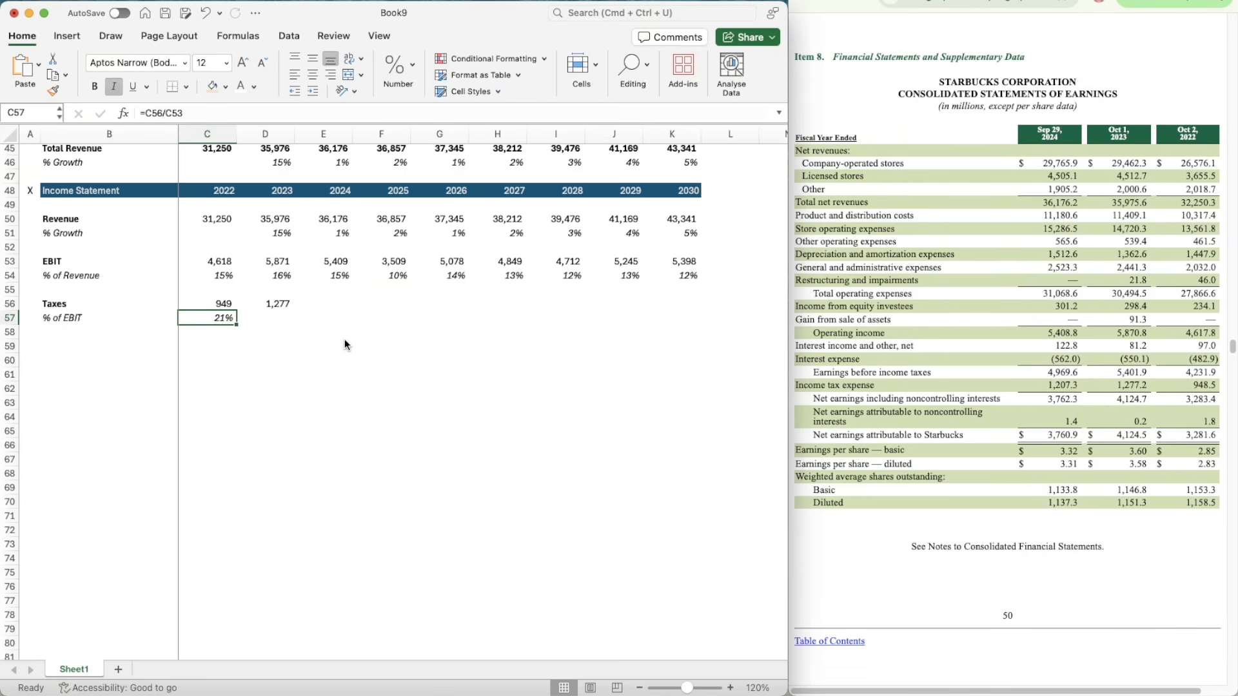
key("super+c")
key("Right")
key("super+v")
Step: Enter the 2024 income tax expense, 1207.3, in Taxes cell E56 and apply the number format of D56
key("Up")
key("Right")
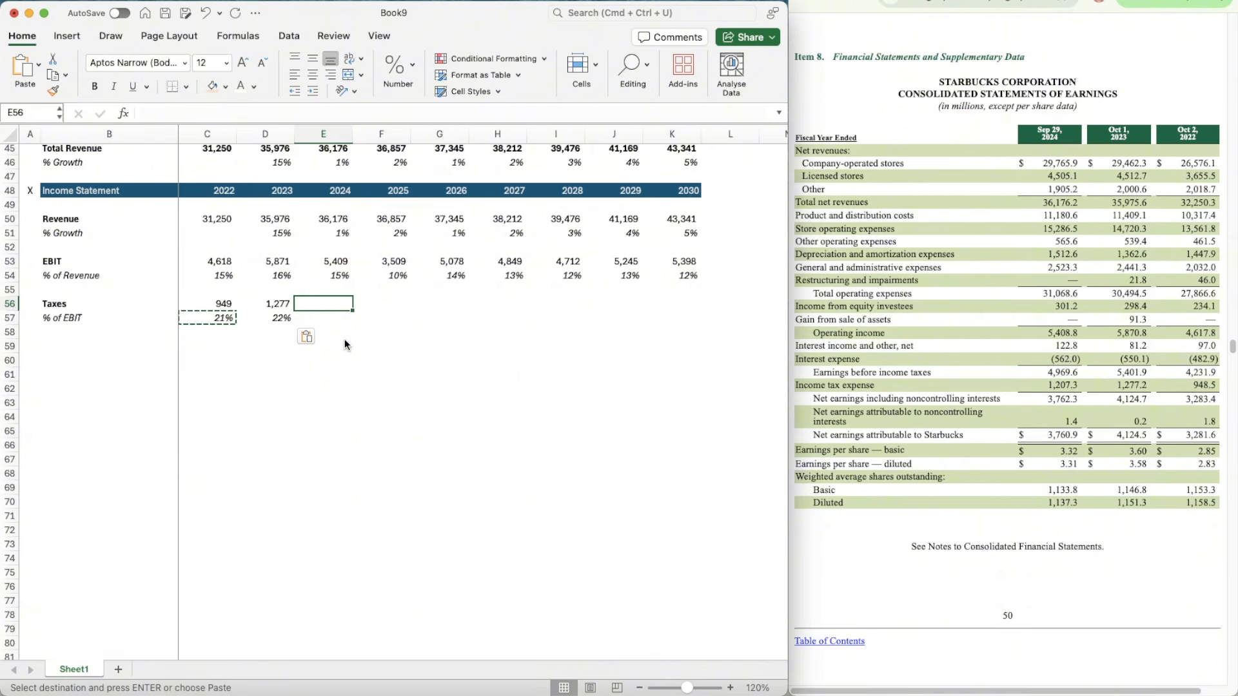
type("1207.3")
key("Return")
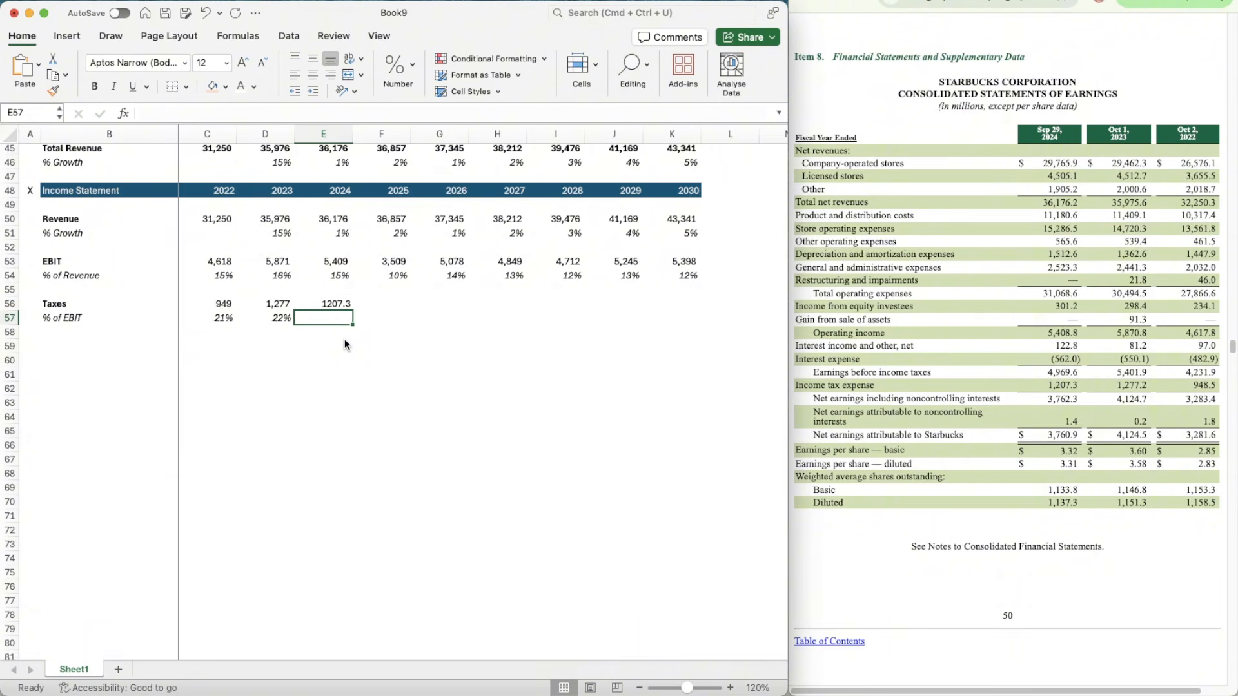
key("Left")
key("Up")
key("super+shift+c")
key("Right")
key("super+shift+v")
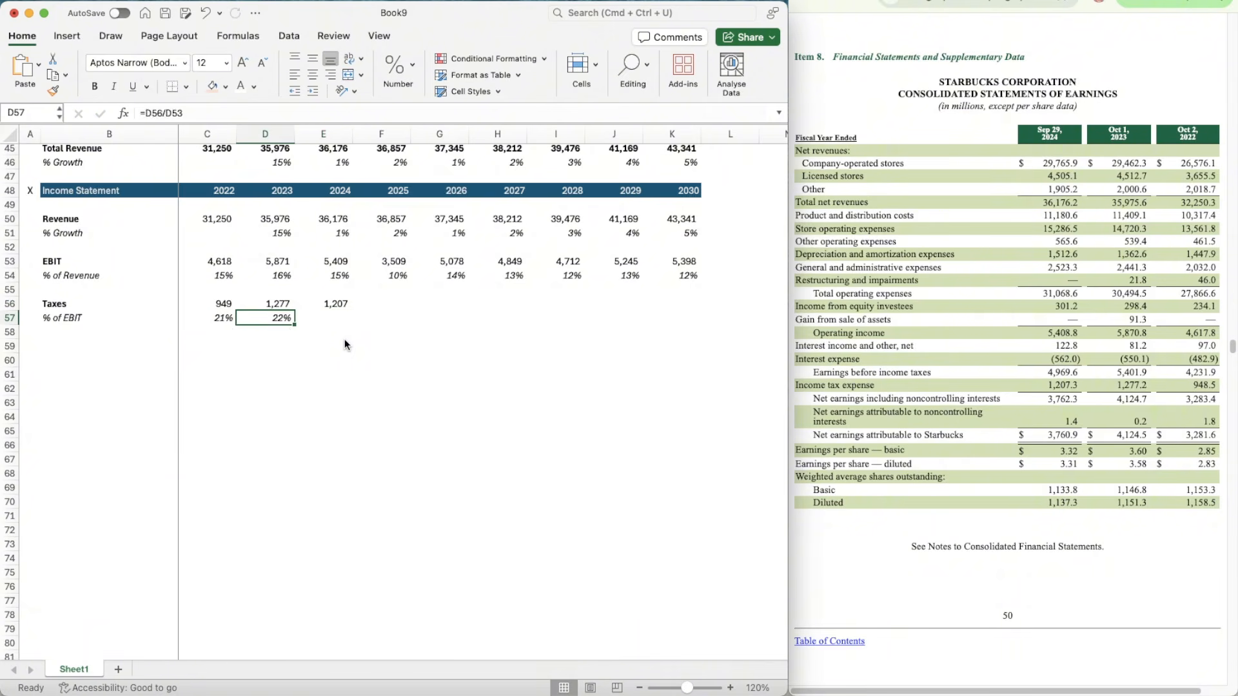
Step: Copy the Taxes % of EBIT formula from D57 to the 2024 cell E57
key("Left")
key("Down")
key("super+c")
key("Right")
key("super+v")
key("Right")
Step: Bring up the quarterly Statements of Earnings and calculate the 2024 full-year to three-quarter tax ratio in E59 with =E56/923.2
key("Up")
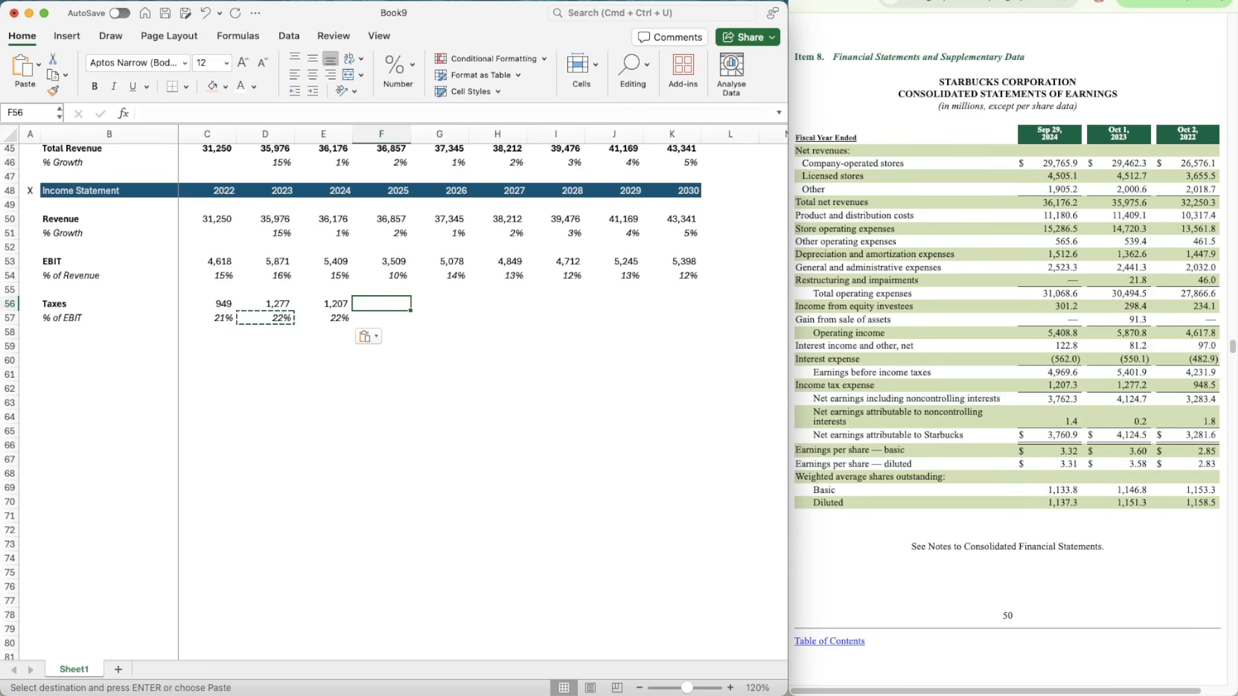
left_click(902, 1)
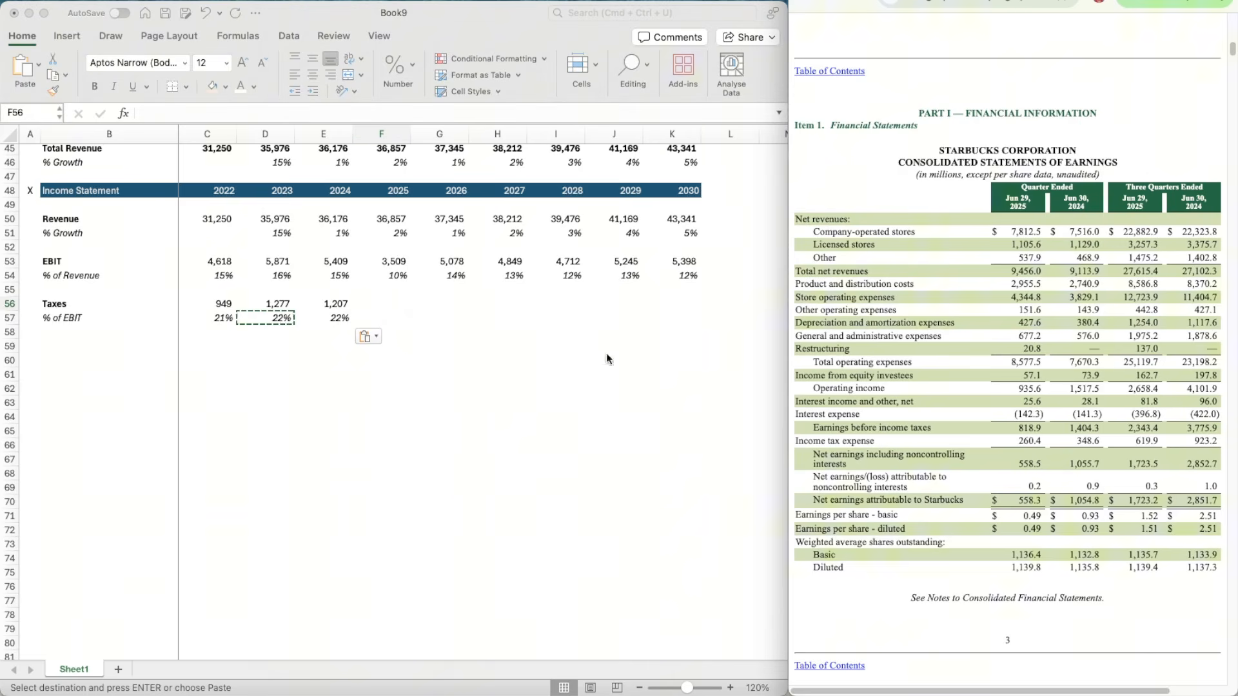
left_click(382, 303)
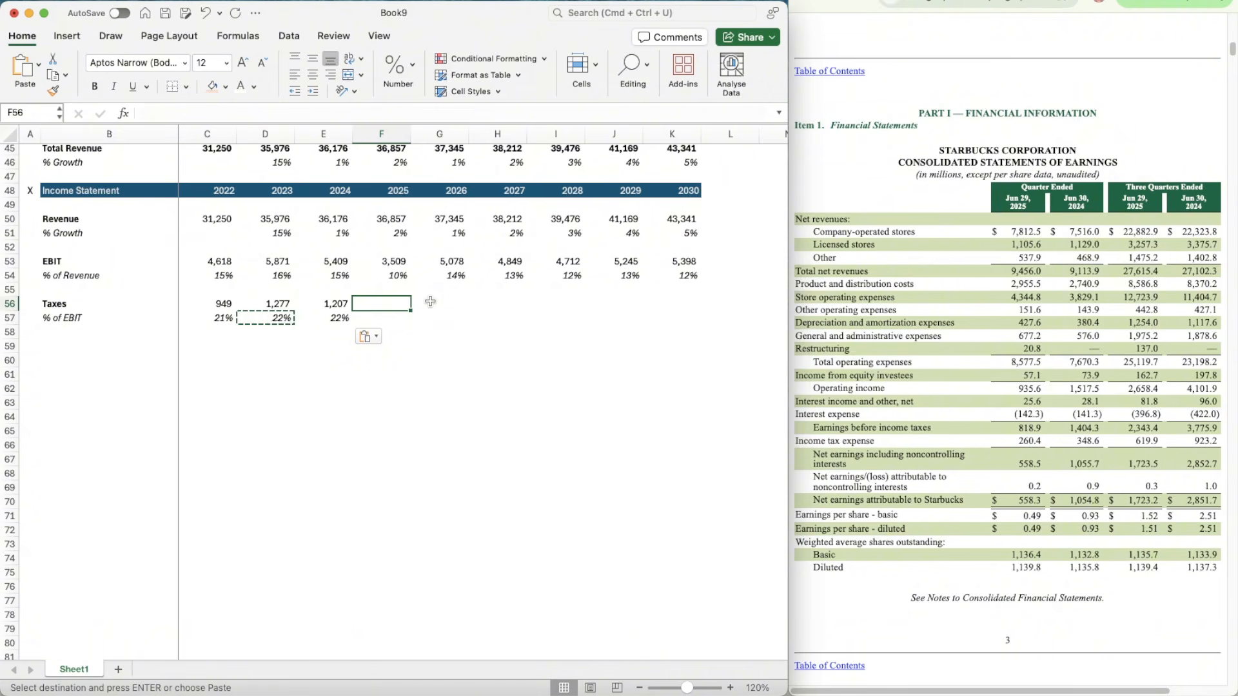
key("Down")
key("Down")
key("Left")
key("Down")
type("=")
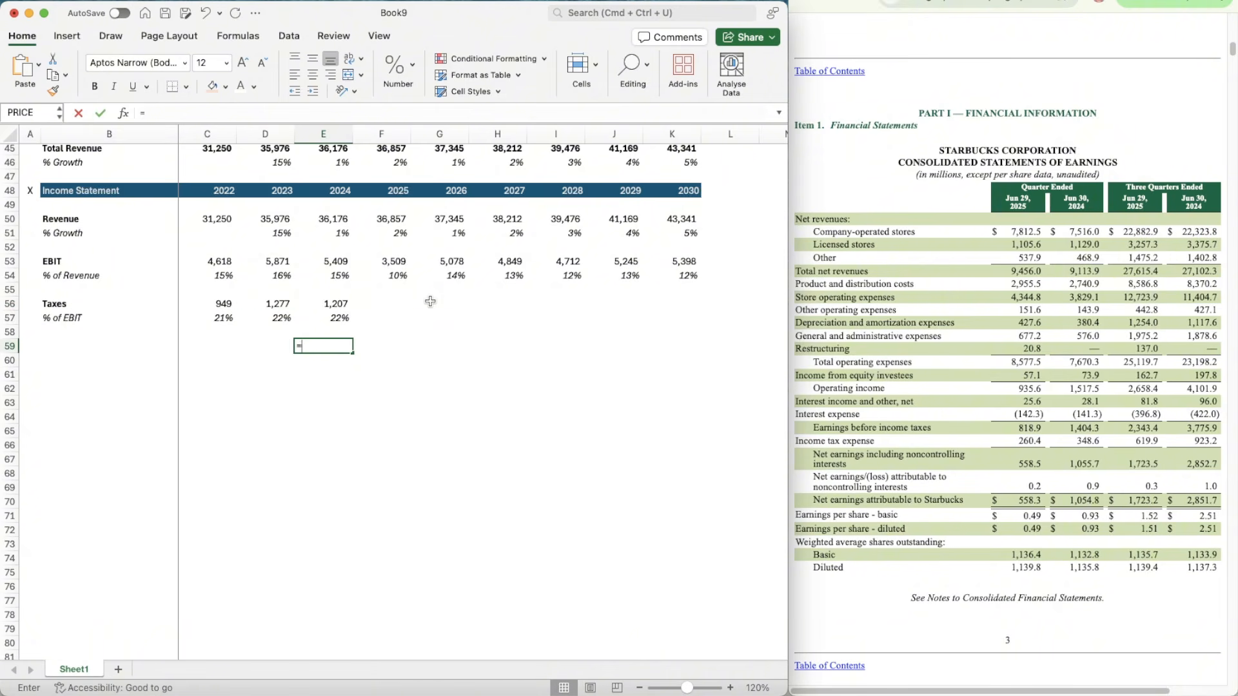
key("Up")
key("Up")
key("Up")
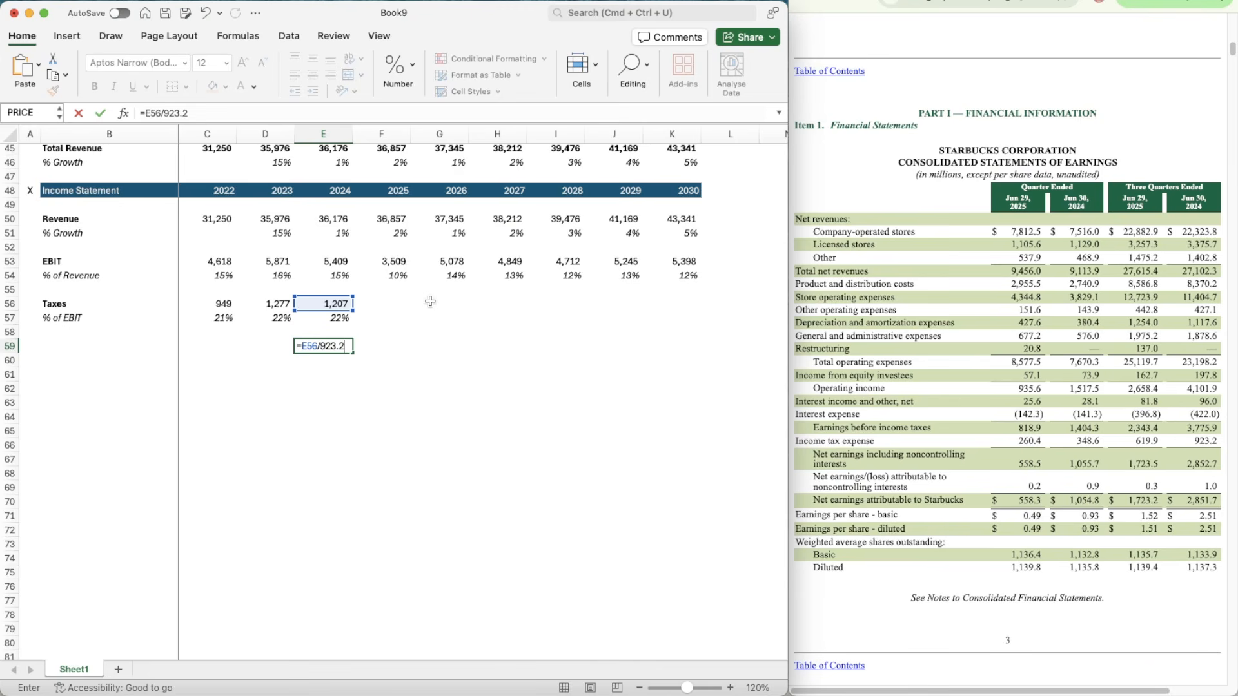
key("Return")
Step: Estimate 2025 Taxes in F56 by multiplying the three-quarter 2025 income tax expense, 619.9, by the ratio calculated in E59
key("Right")
key("Up")
key("Up")
key("Up")
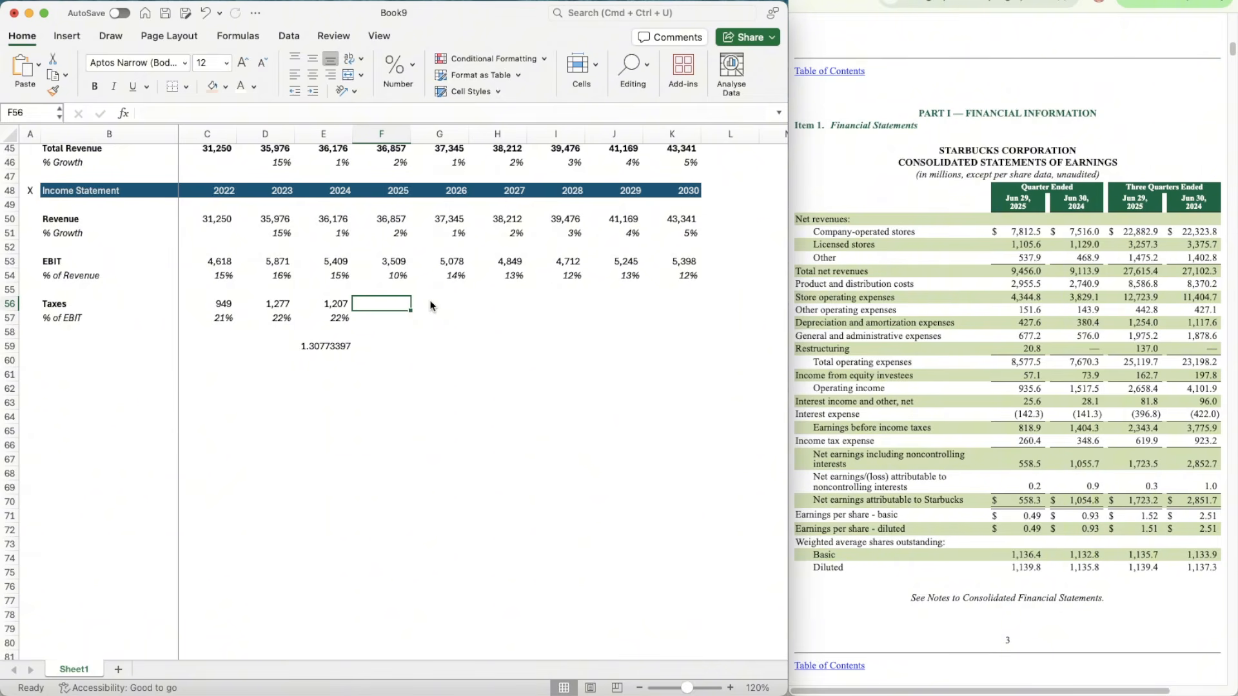
type("=619.9*1.30")
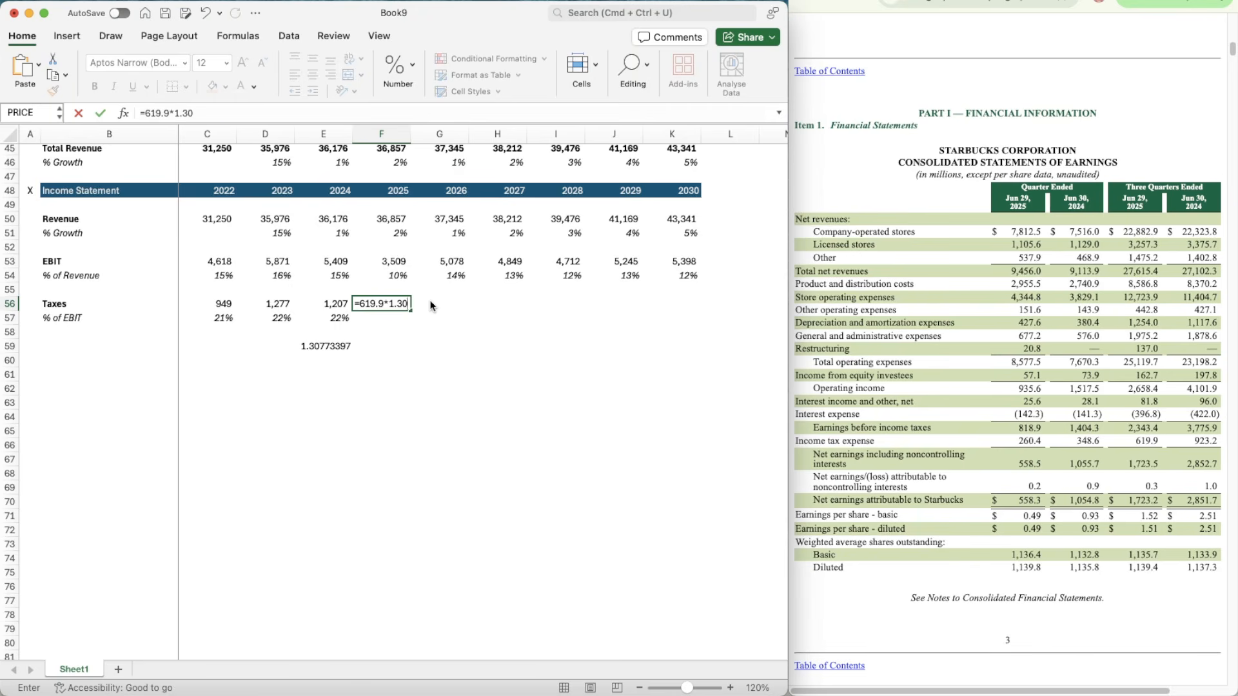
type("7")
Step: Copy the Taxes % of EBIT formula from E57 to the 2025 cell F57
key("Left")
key("Down")
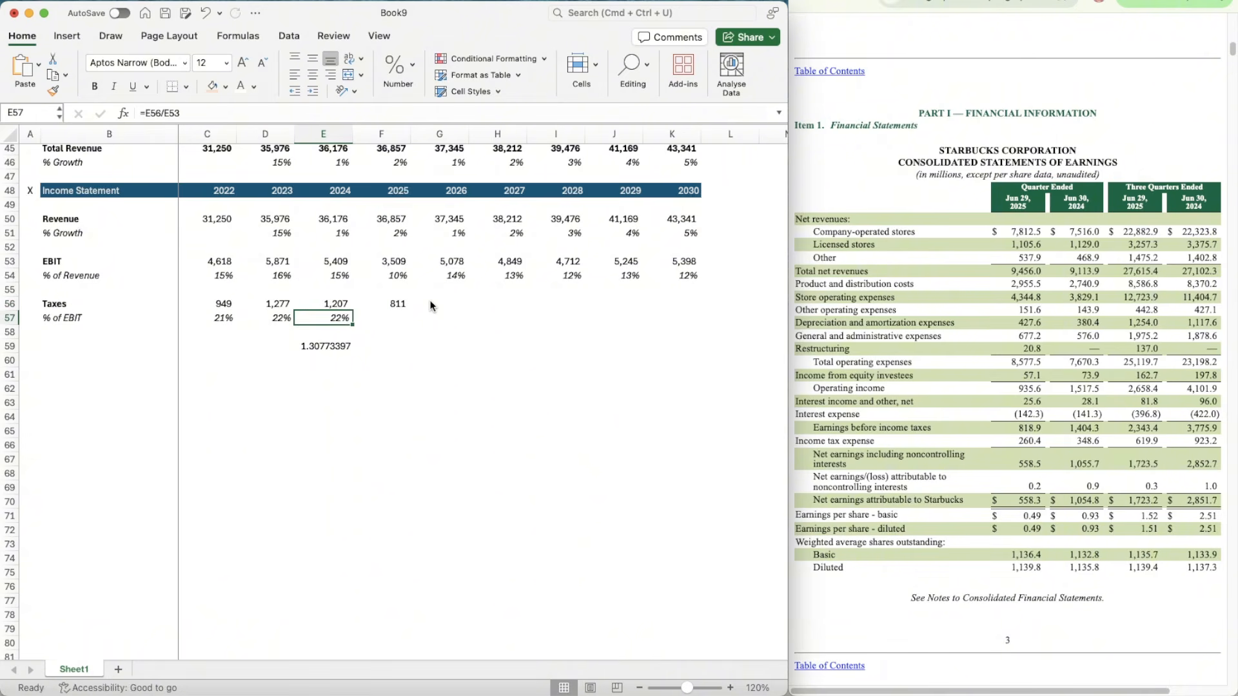
key("super+c")
key("Right")
key("super+v")
Step: Delete the helper tax ratio from cell E59
key("Left")
key("Down")
key("Down")
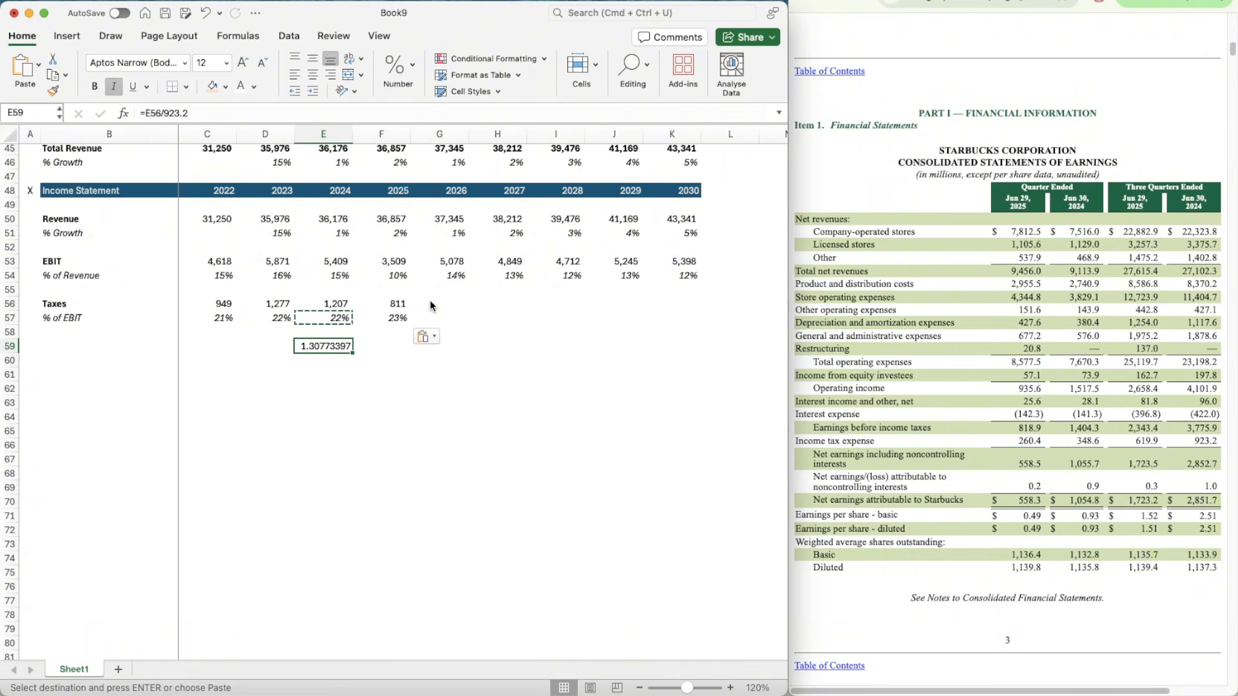
key("Delete")
Step: Forecast the 2026 Taxes % of EBIT in G57 as the prior three years' average with =AVERAGE(D57:F57)
key("Right")
key("Right")
key("Up")
key("Up")
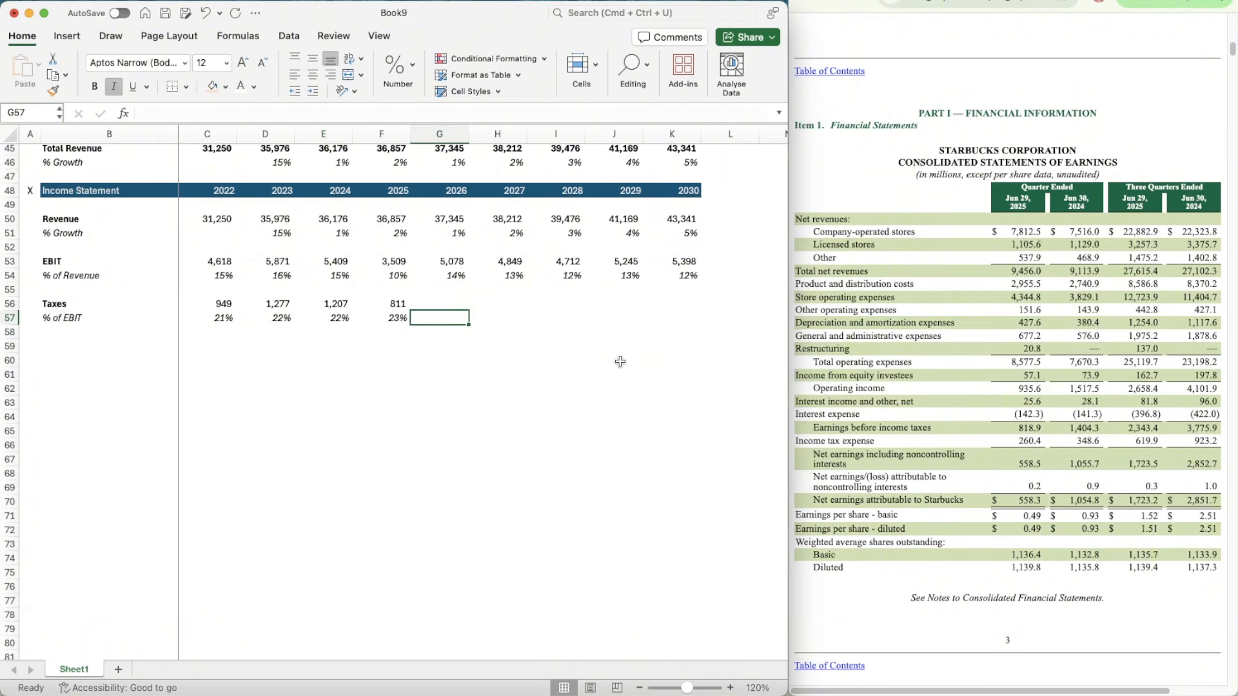
type("=average")
key("Tab")
key("Left")
key("shift+Left")
key("shift+Left")
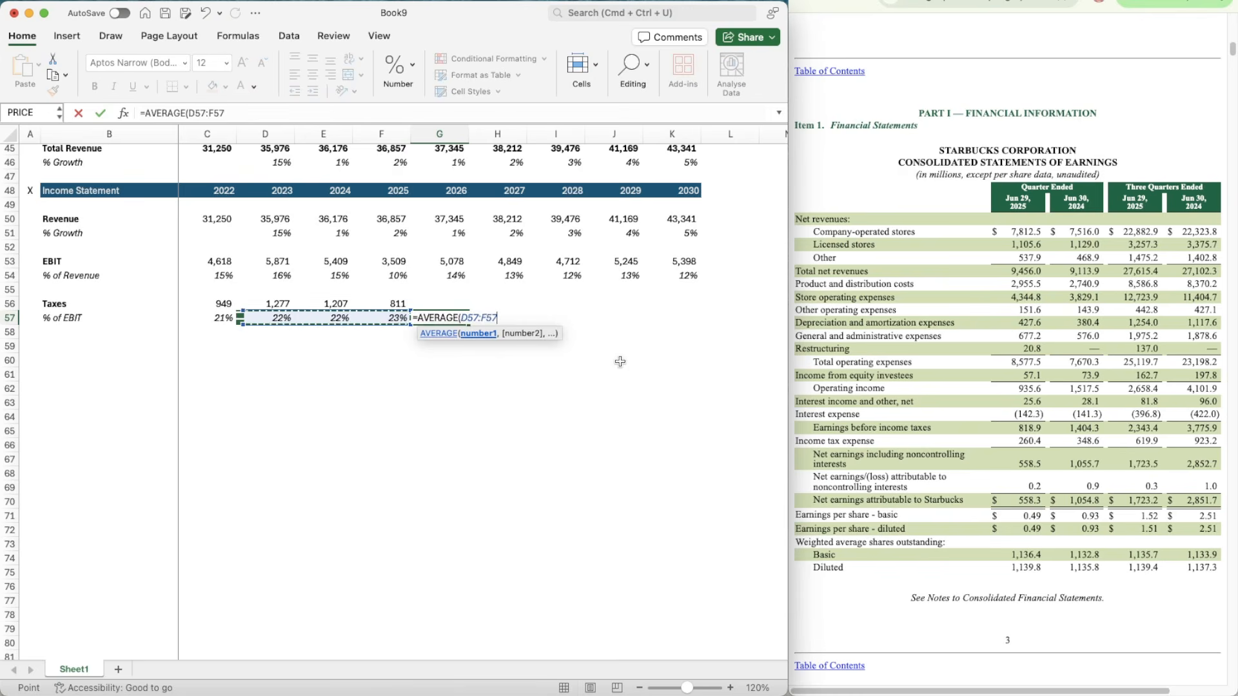
key("Return")
Step: Copy the average formula from G57 across the 2027 to 2030 Taxes % of EBIT cells, H57:K57
key("Up")
key("super+c")
key("shift+Right")
key("shift+Right")
key("shift+Right")
key("shift+Right")
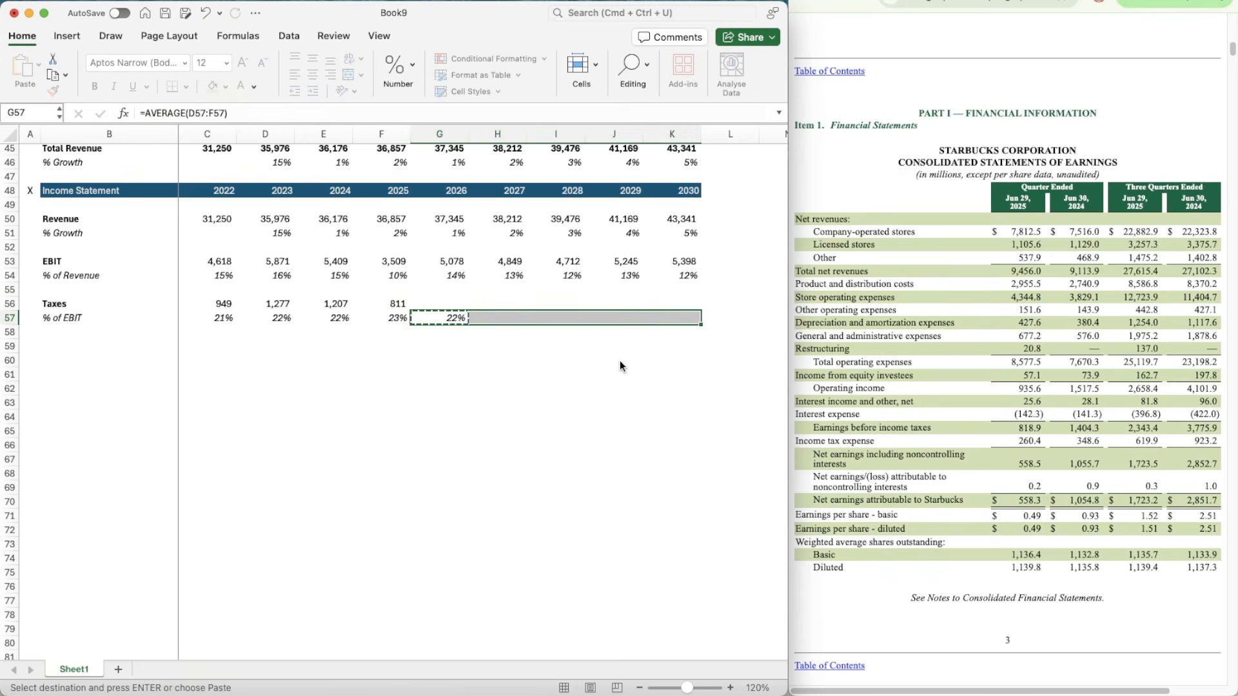
key("super+v")
Step: Calculate the 2026 Taxes forecast in G56 with =G53*G57
key("Up")
type("=")
key("Up")
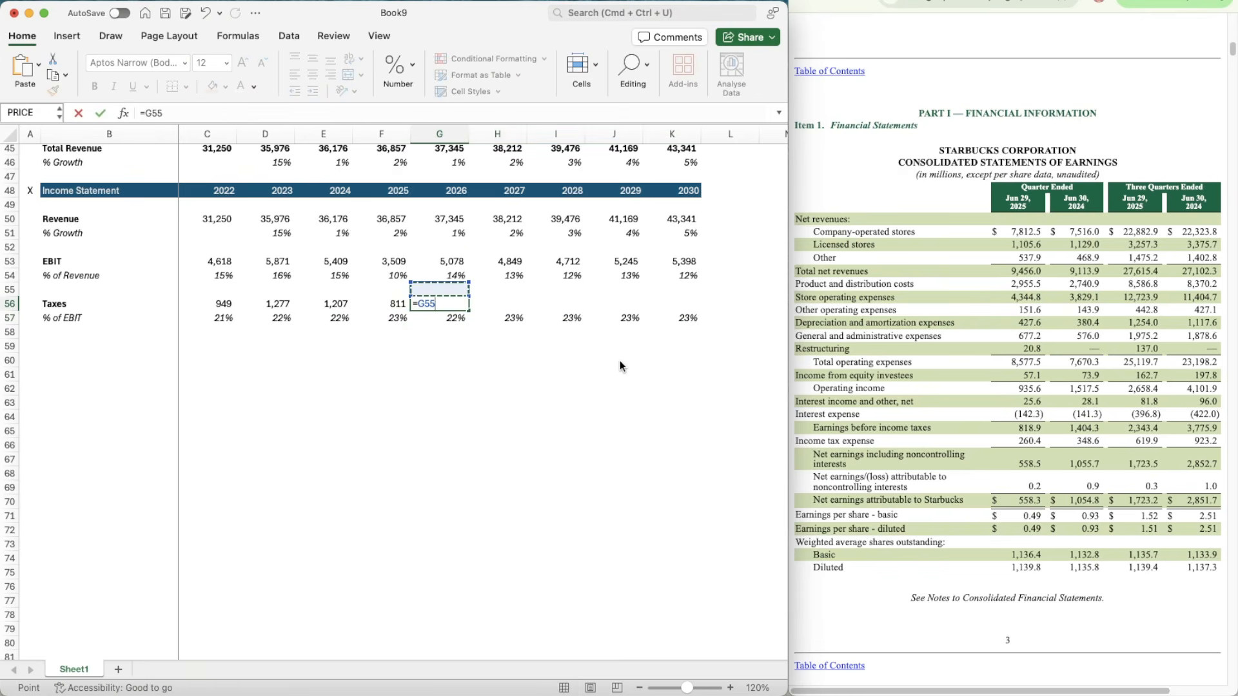
key("Up")
key("Up")
type("*")
key("Down")
key("Return")
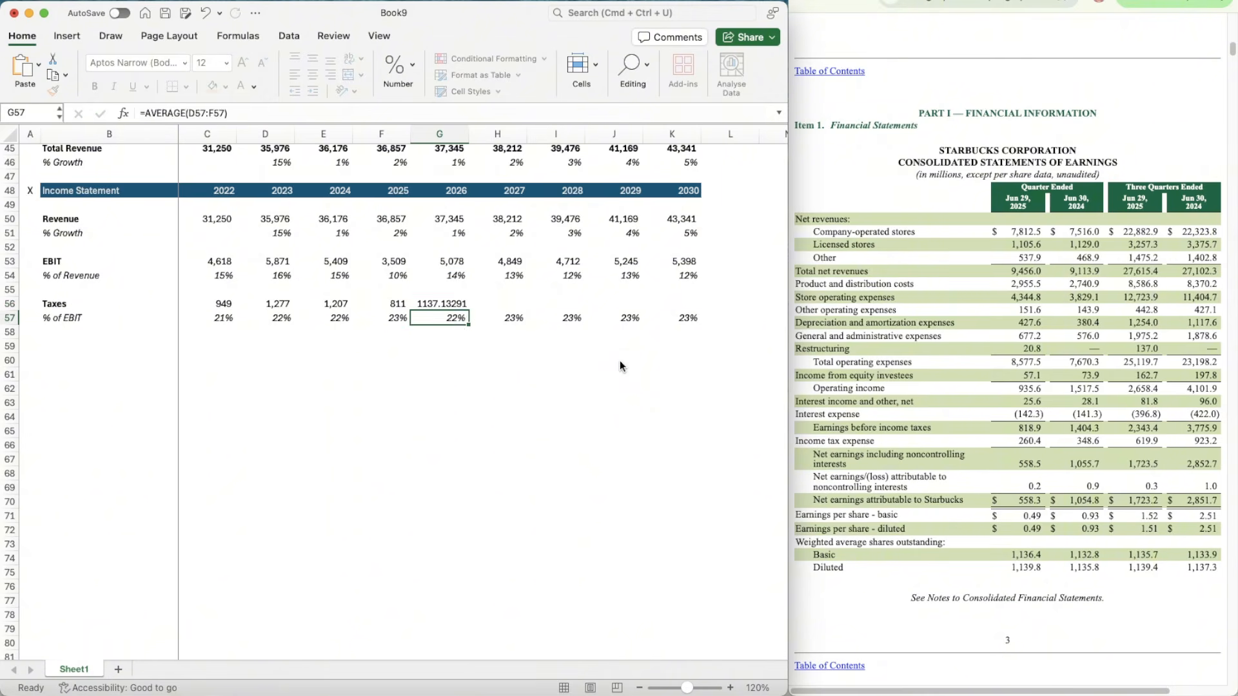
Step: Format the 2026 Taxes in G56 as a comma-separated whole number and copy the formula across 2027 to 2030, H56:K56
key("Up")
key("super+c")
key("shift+Right")
key("shift+Right")
key("shift+Right")
key("shift+Right")
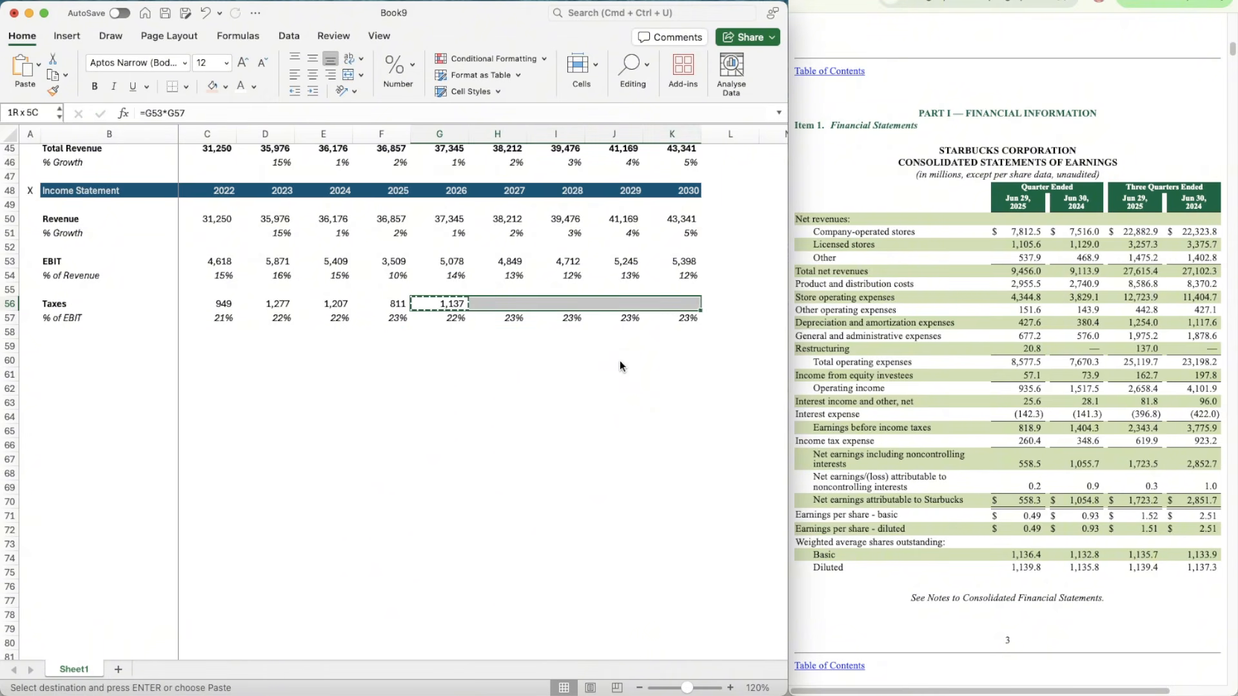
key("super+v")
Step: Copy the whole Income Statement header row 48 to row 59
key("Down")
key("Down")
key("Down")
key("Down")
key("Left")
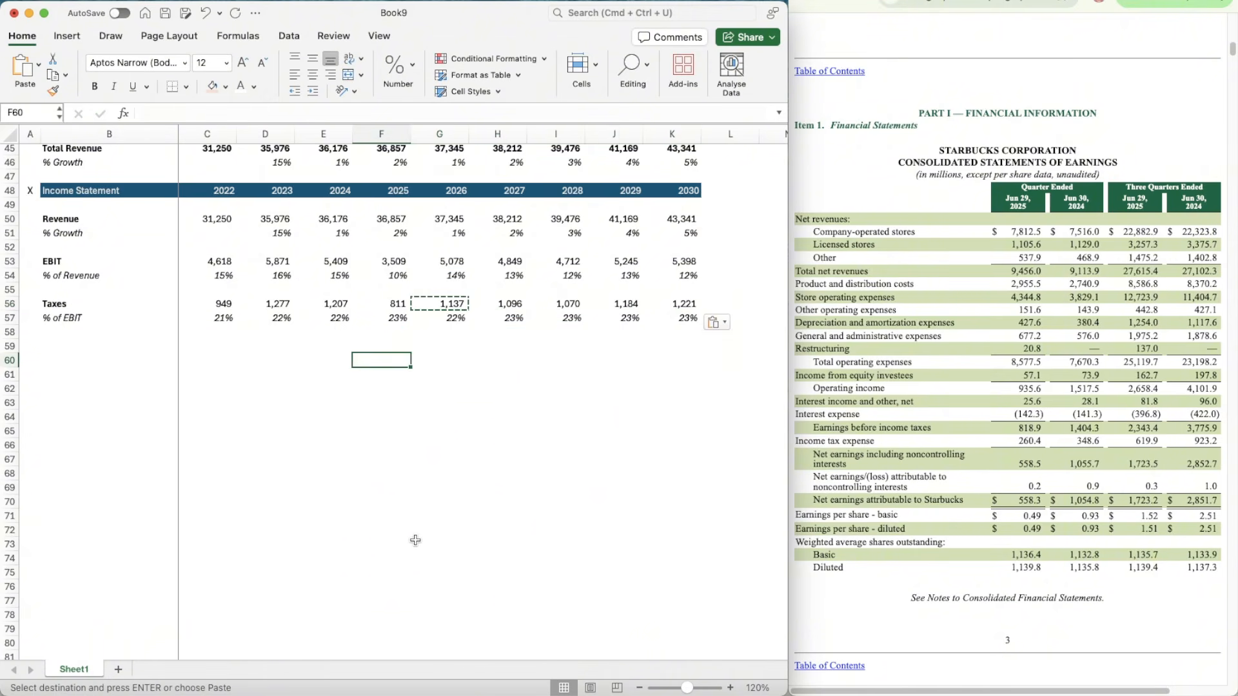
scroll(415, 541, "down", 1)
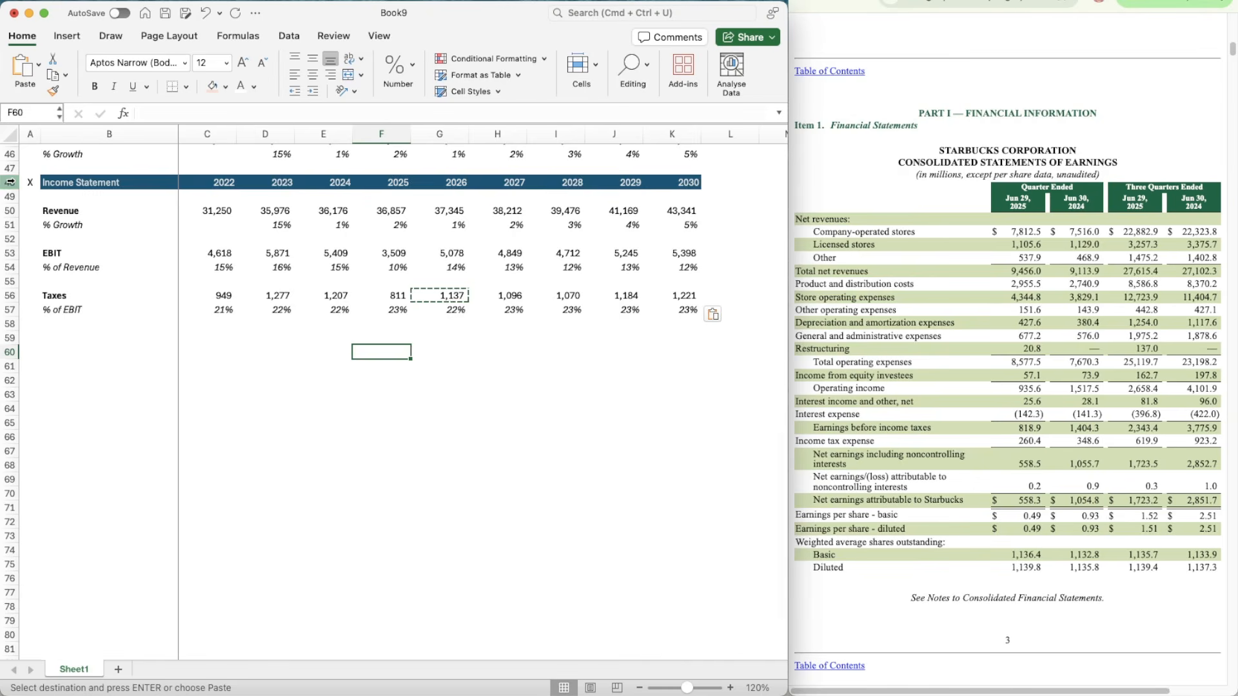
left_click(10, 183)
key("super+c")
key("Down")
key("Down")
key("Down")
key("Down")
key("Down")
key("Down")
key("Down")
key("Down")
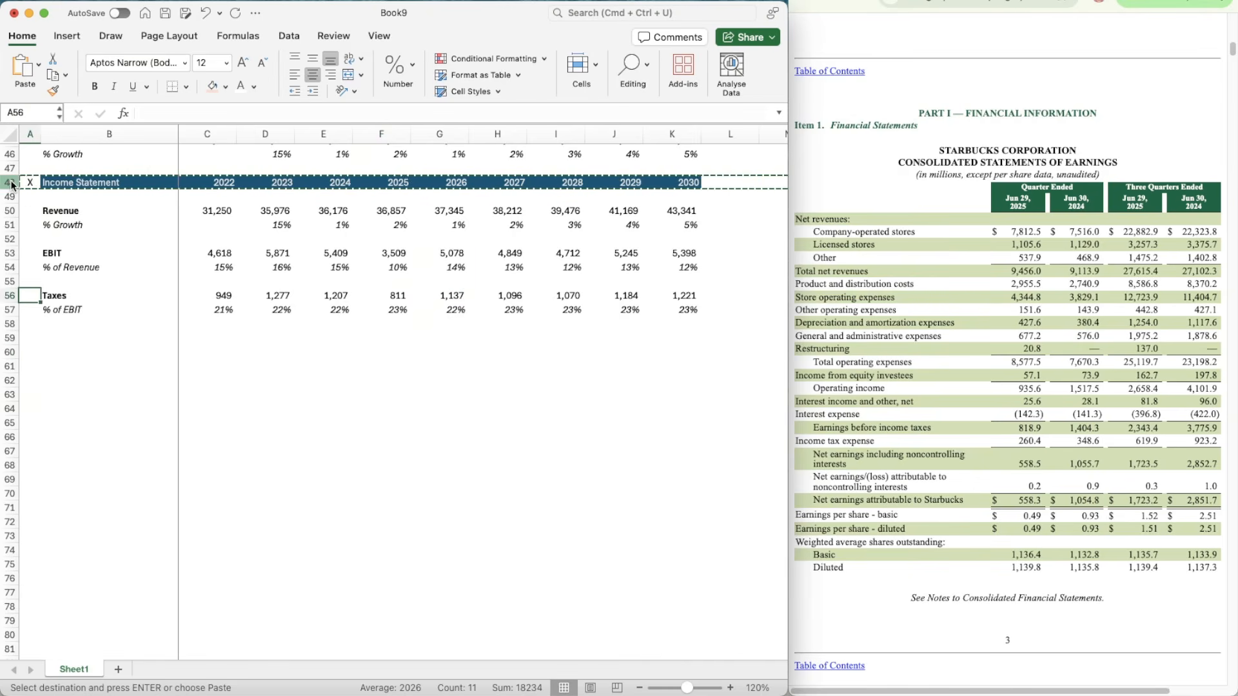
key("Right")
key("super+v")
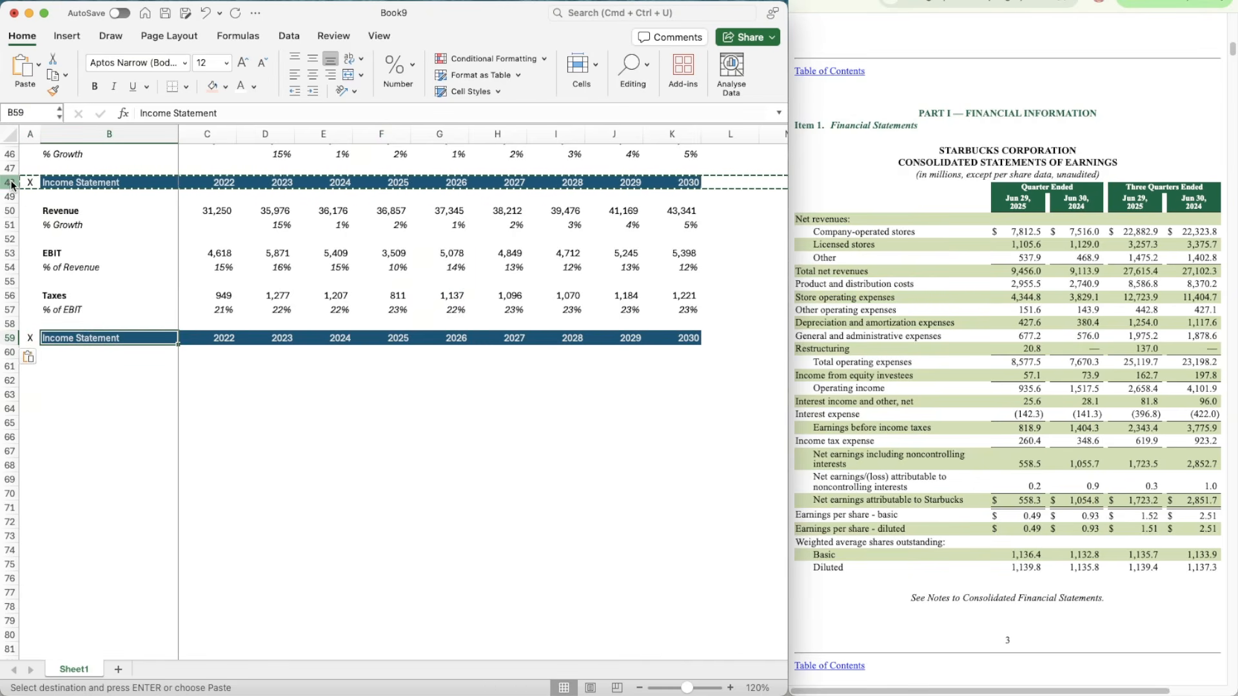
Step: Retitle the header in B59 as "Cash Flow Items" and add the label "D&A" in B61
type("Cash Flow")
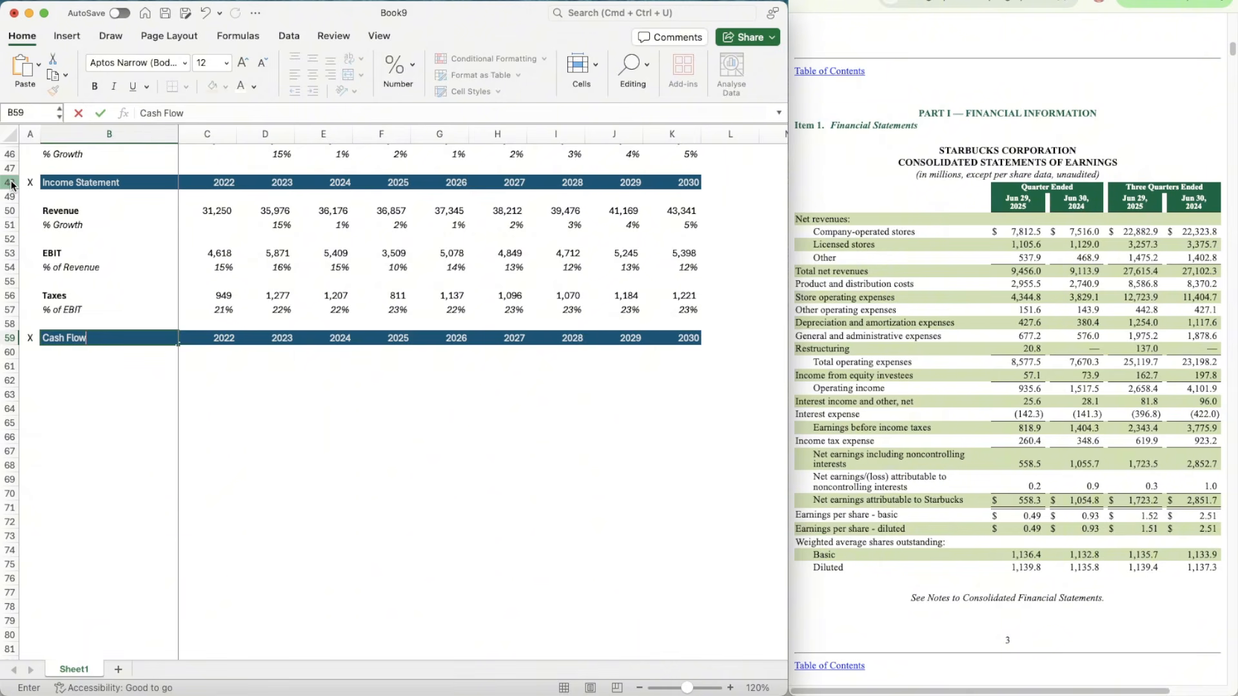
type(" Items")
key("Return")
key("Return")
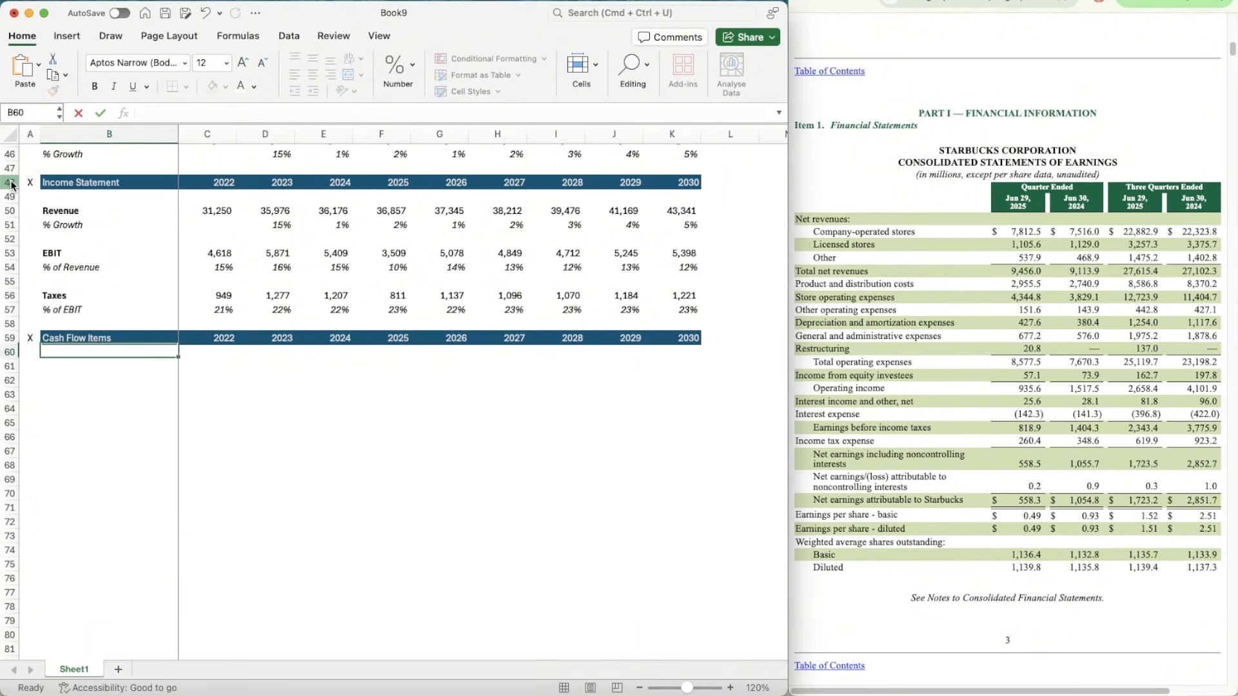
type("D&A")
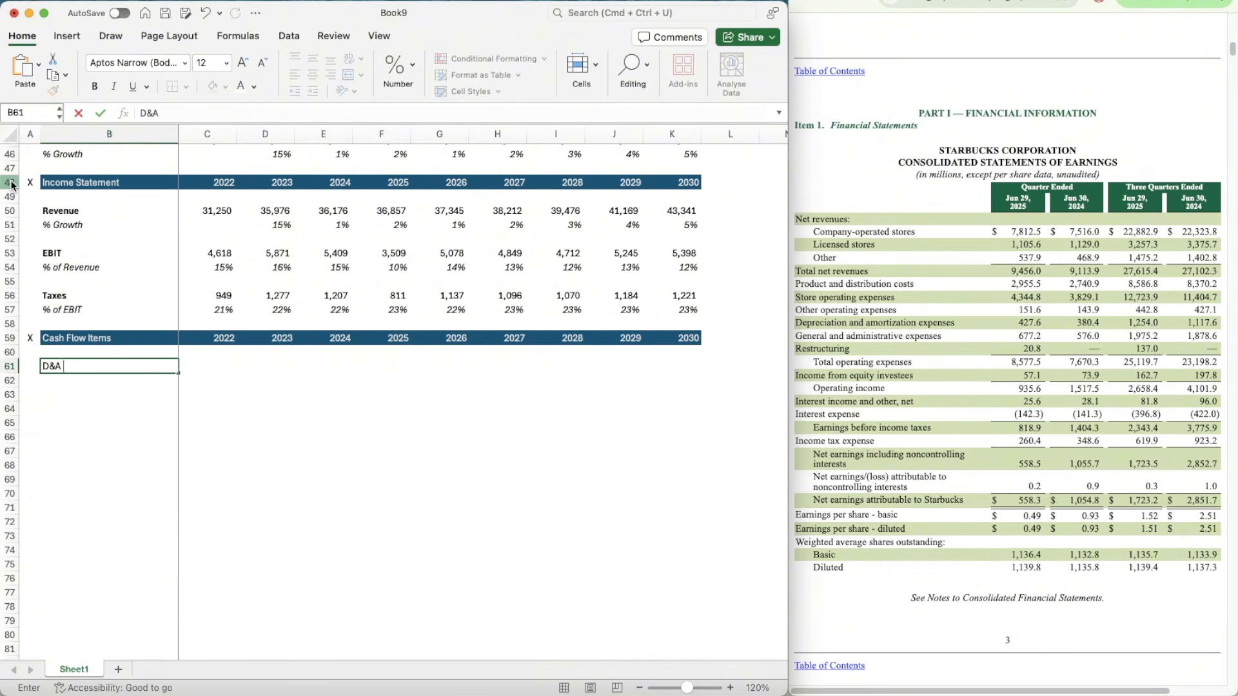
key("Return")
Step: Copy the italic "% of Revenue" label from B54 to B62, under D&A
key("Up")
key("Up")
key("Up")
key("Up")
key("Up")
key("Up")
key("Up")
key("Up")
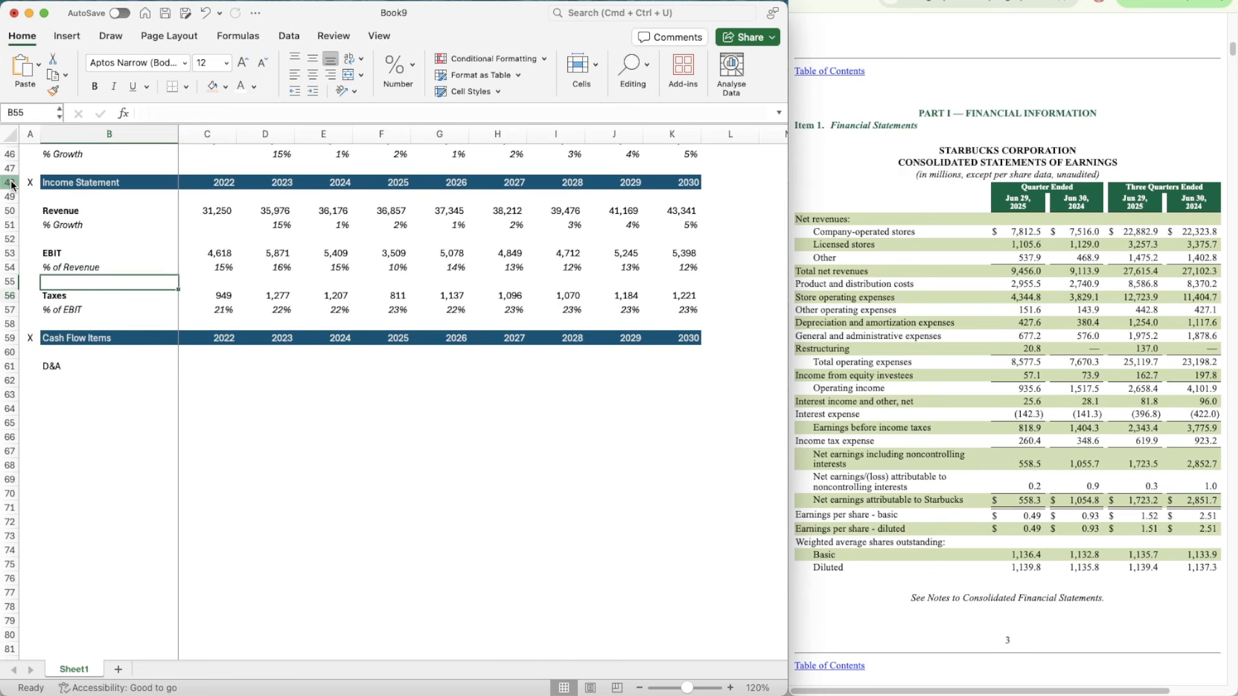
key("super+c")
key("Down")
key("Down")
key("Down")
key("Down")
key("Down")
key("Down")
key("Down")
key("Down")
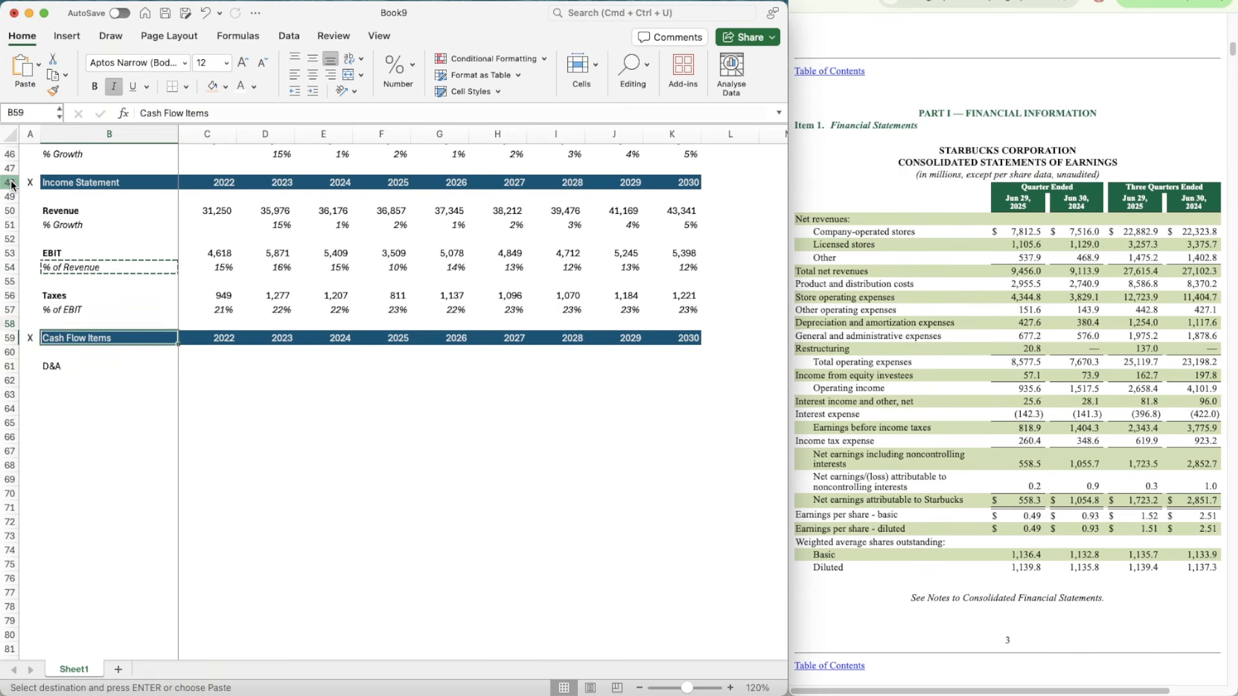
key("super+v")
Step: Add the label "% of CapEx" in B63, below the D&A % of Revenue label
key("Down")
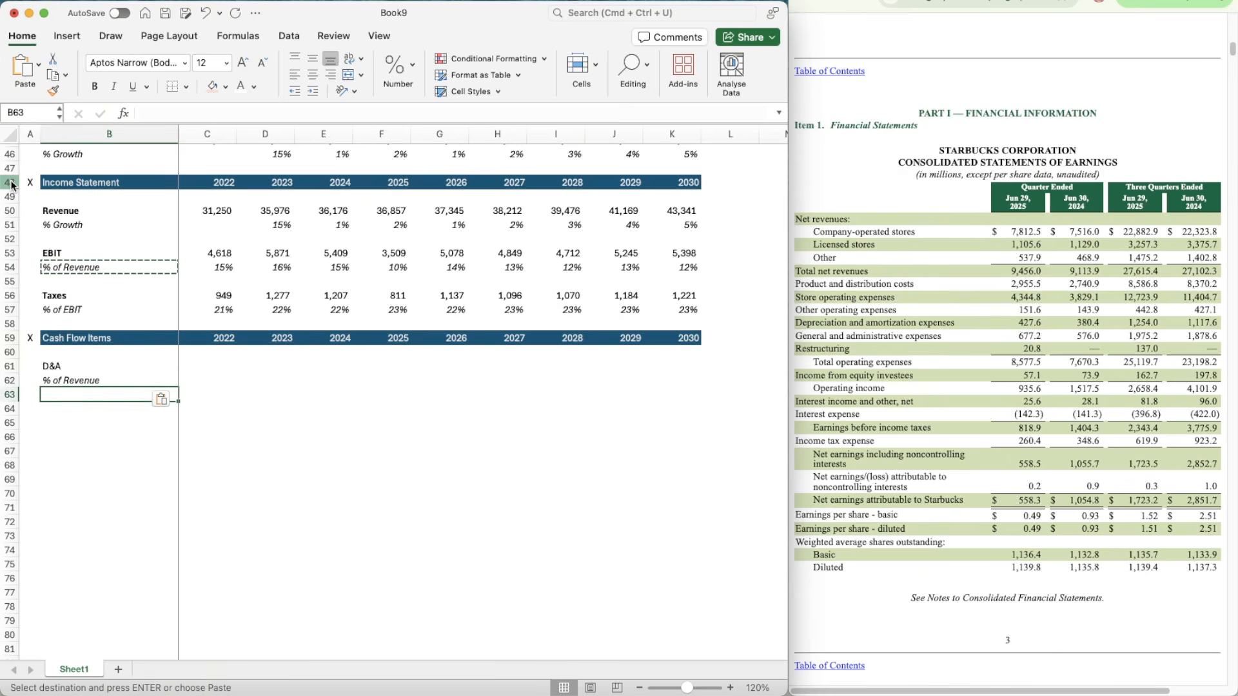
type("% of CapE")
key("Return")
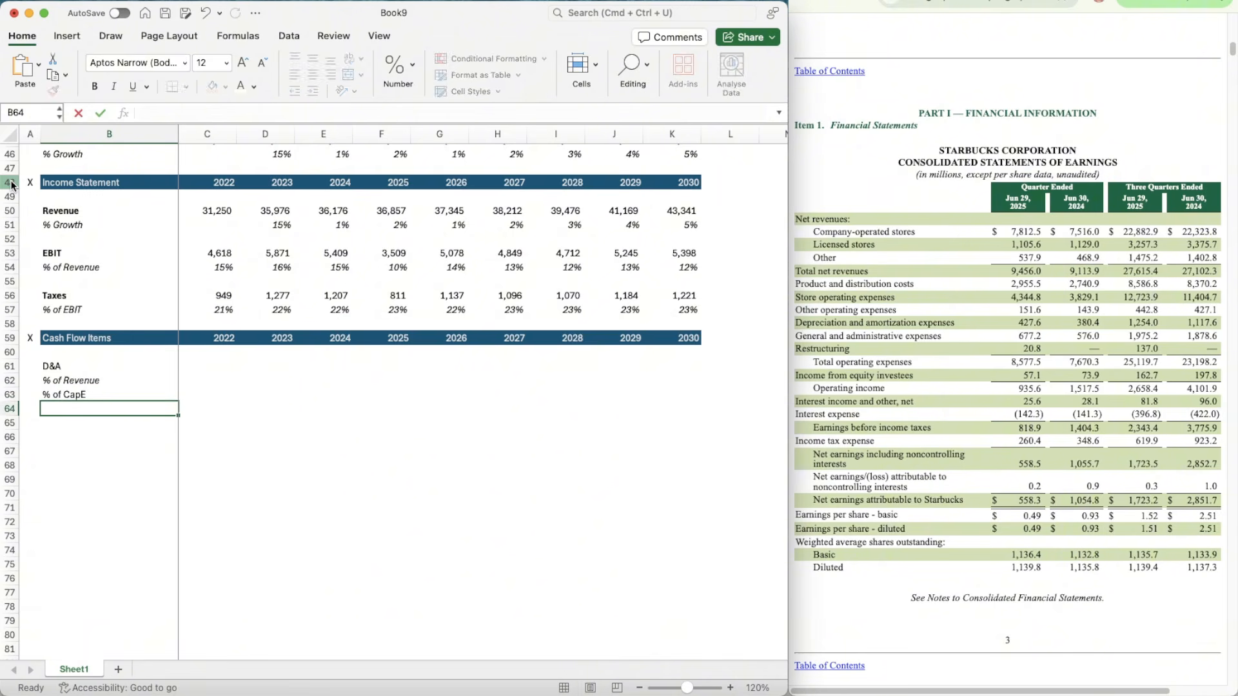
key("Up")
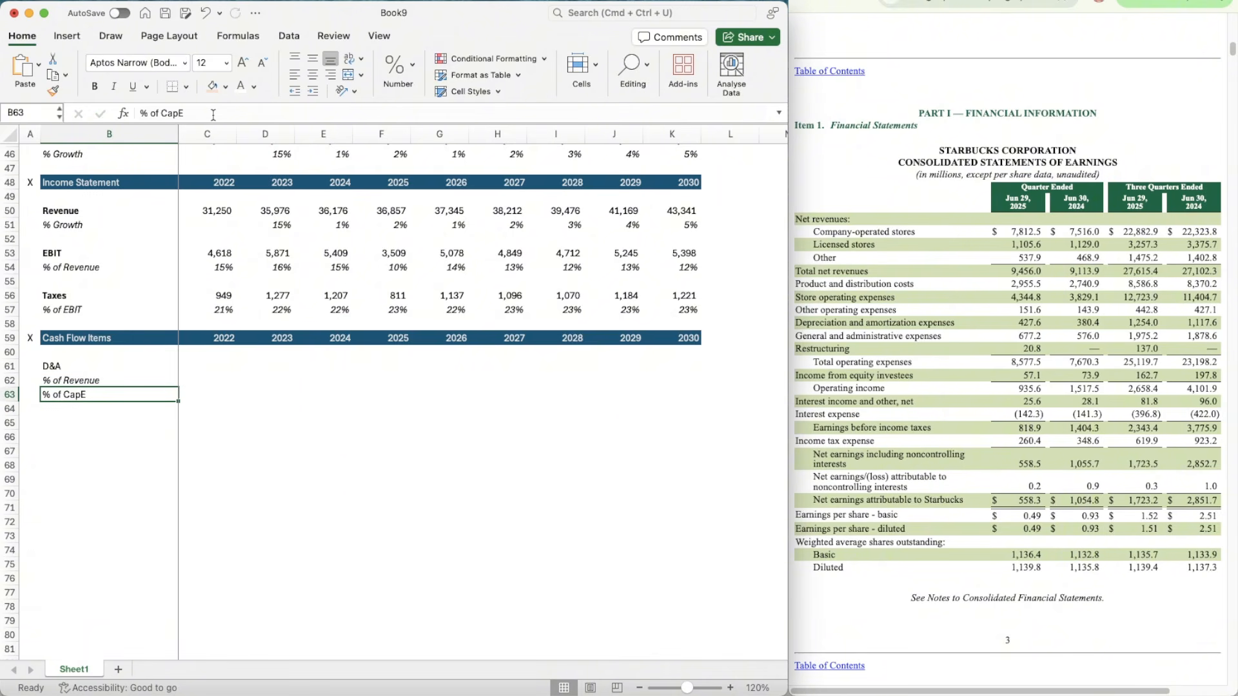
left_click(213, 114)
type("x")
key("Return")
Step: Italicize the entire % of CapEx row 63
key("Up")
key("shift+space")
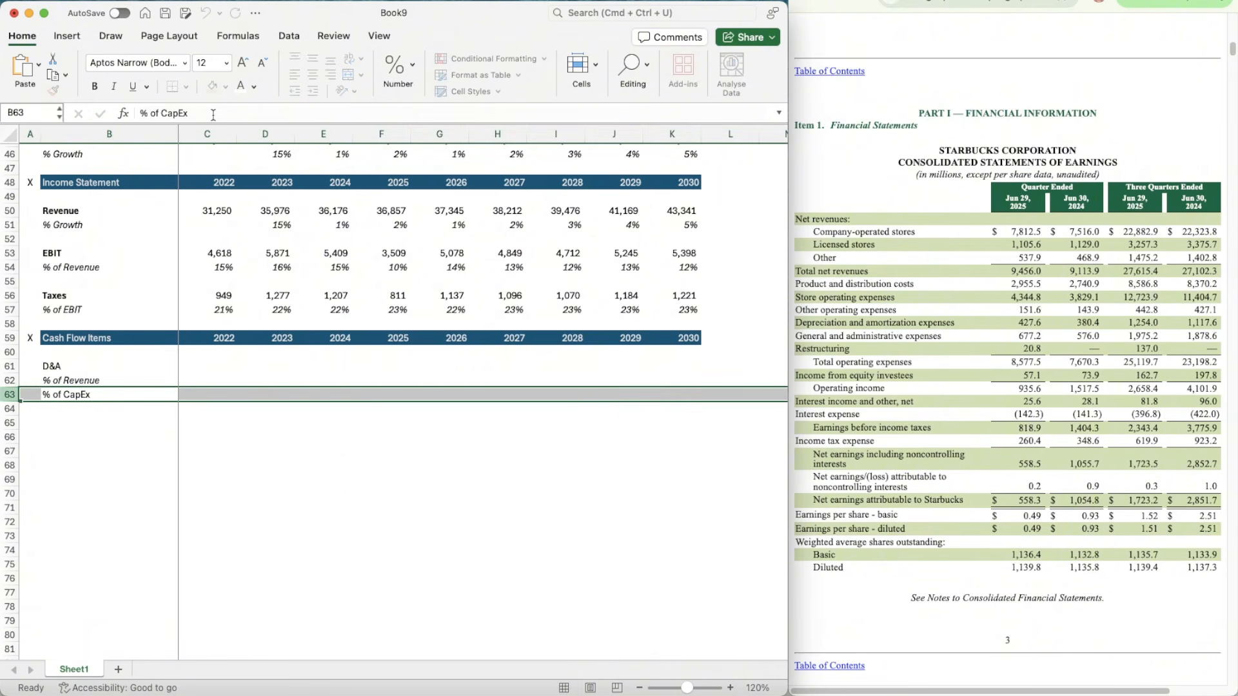
key("super+i")
key("Down")
key("Down")
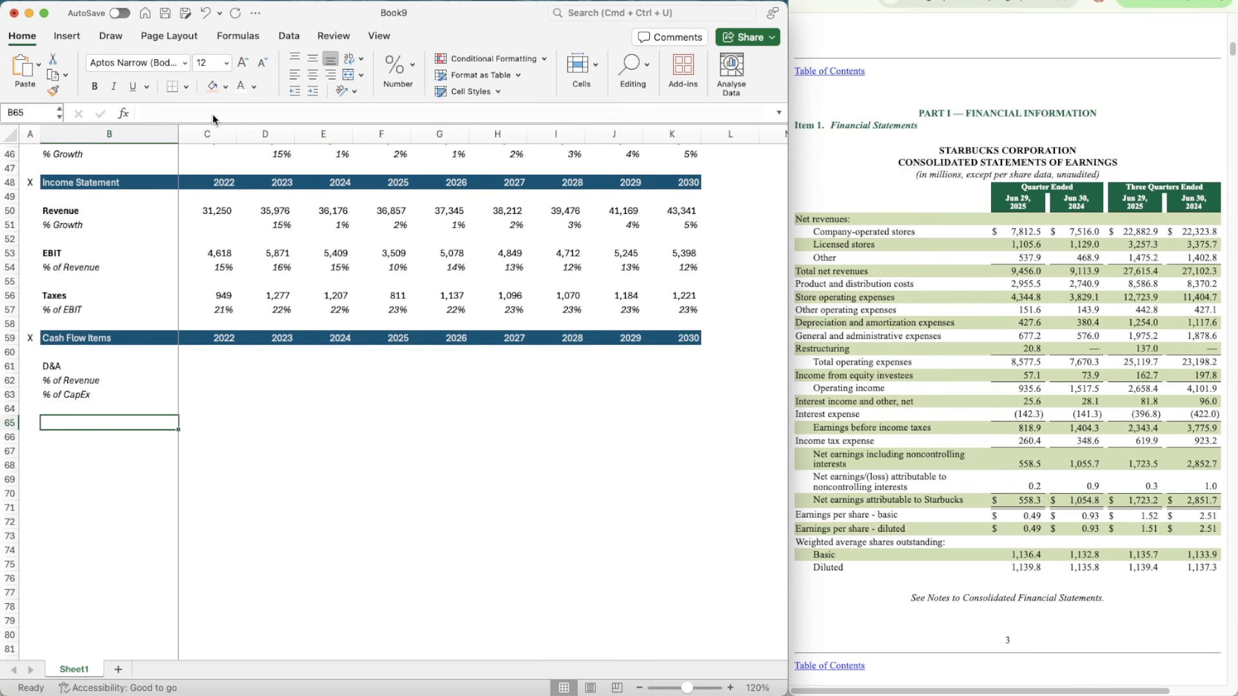
Step: Add the bold label "CapEx" in B65, below the D&A rows
type("CapEx")
key("Return")
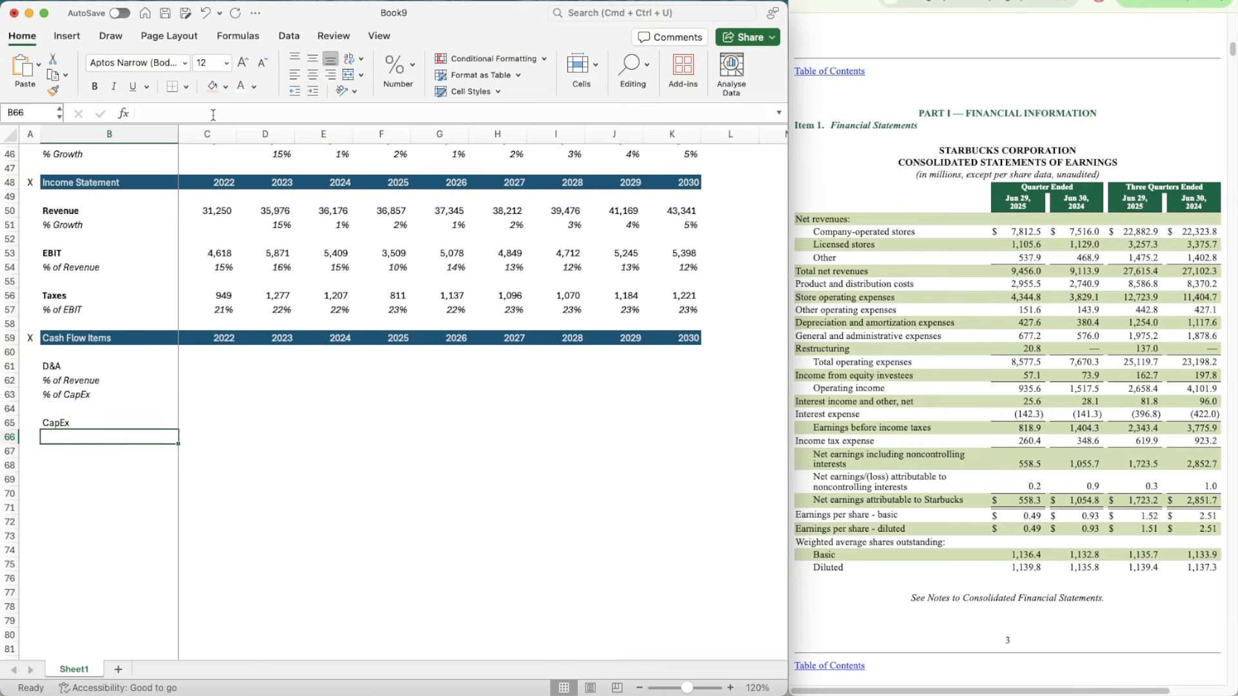
key("Up")
key("super+b")
Step: Copy the italic "% of Revenue" label from B62 to B66, under CapEx
key("Up")
key("Up")
key("Up")
key("super+c")
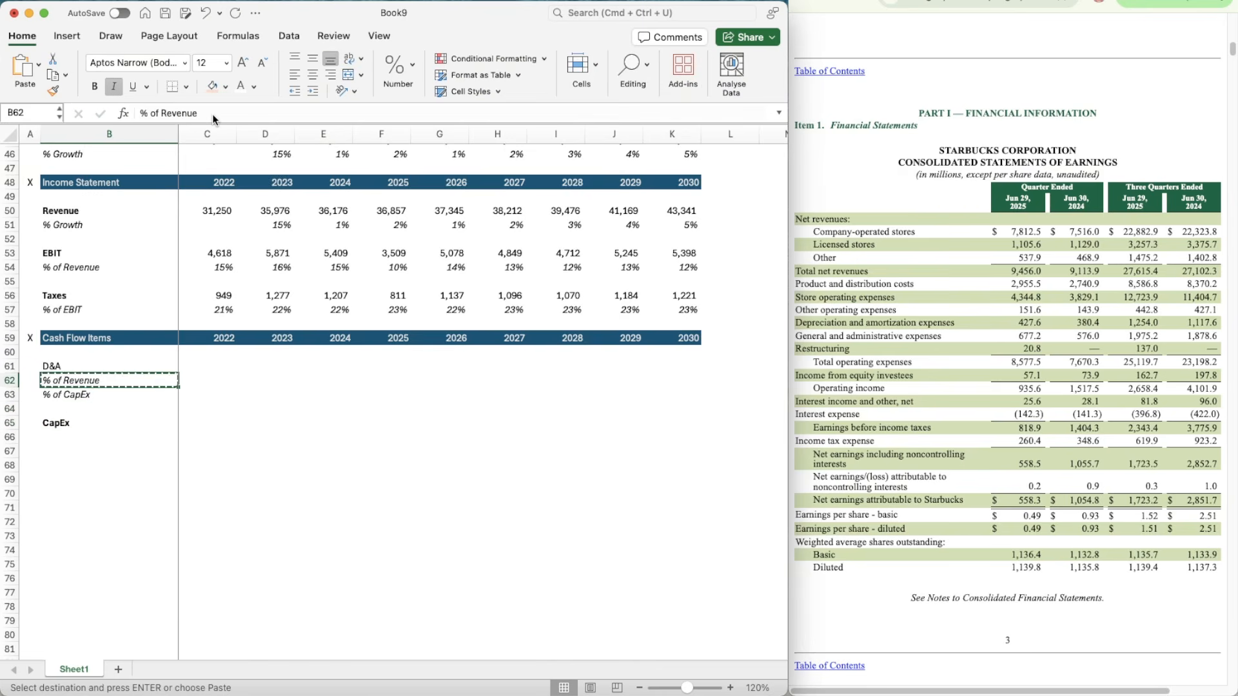
key("Down")
key("Down")
key("Down")
key("super+v")
Step: Add the bold label "Change in NWC" in B68, below the CapEx rows
key("Down")
key("Down")
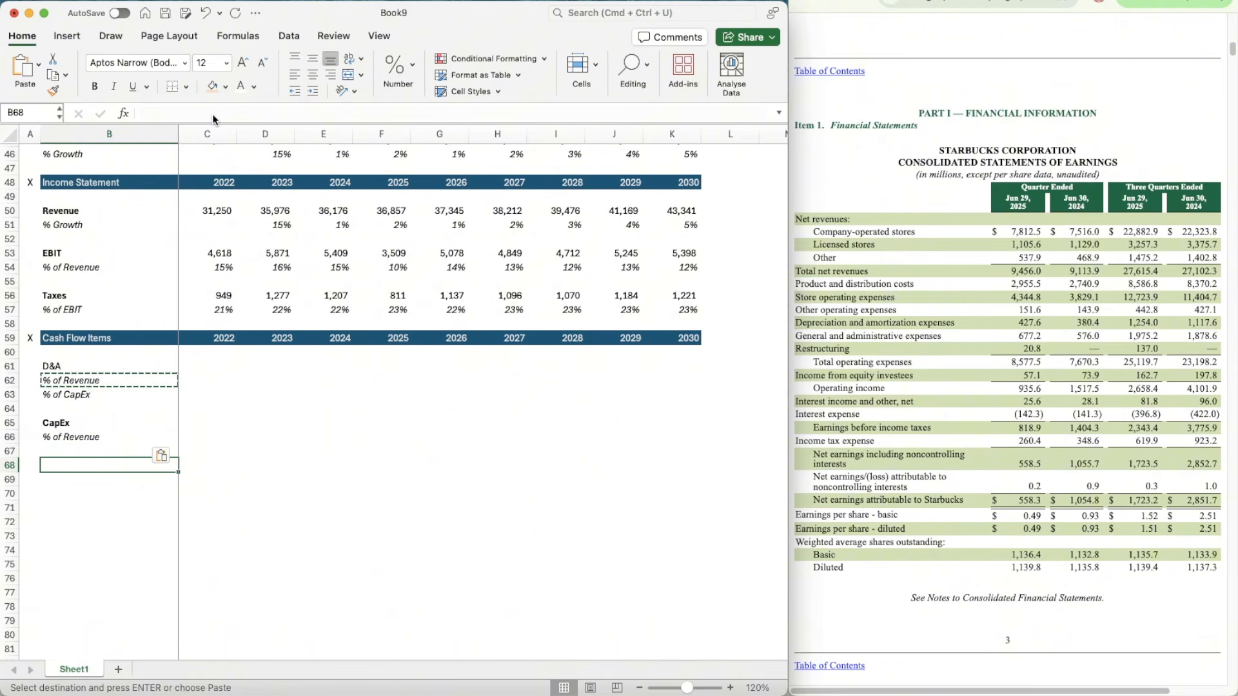
type("Change in NWC")
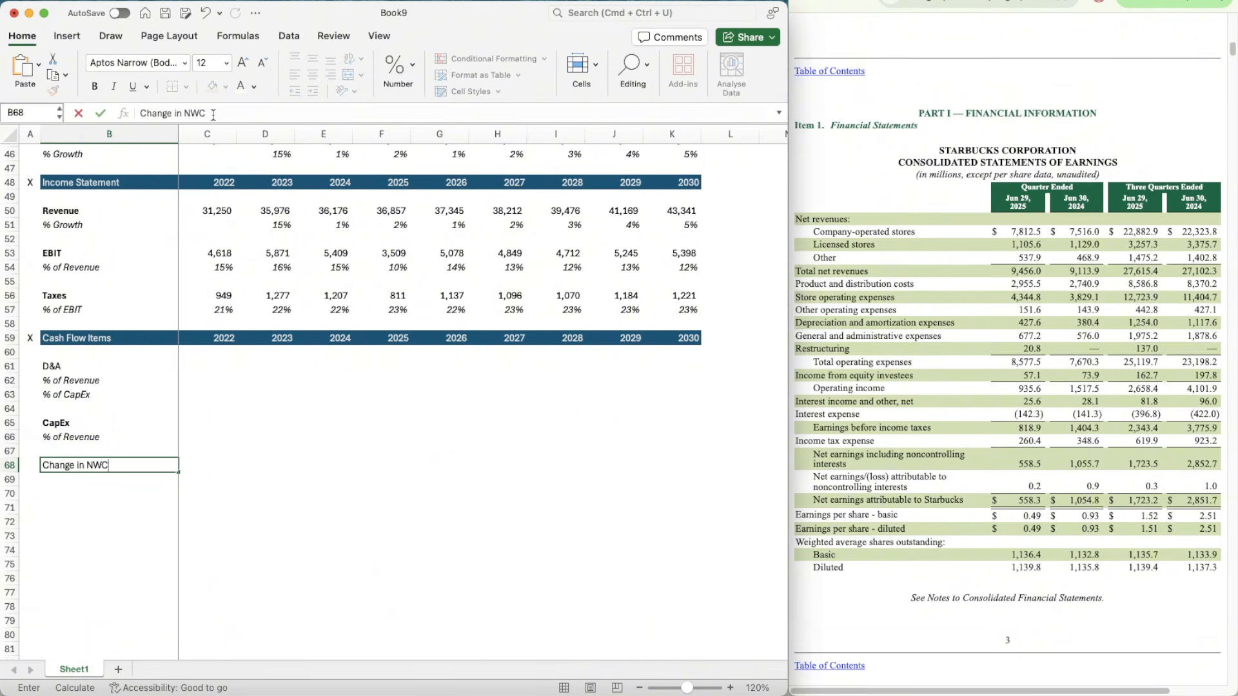
key("Return")
key("Up")
key("super+b")
key("Down")
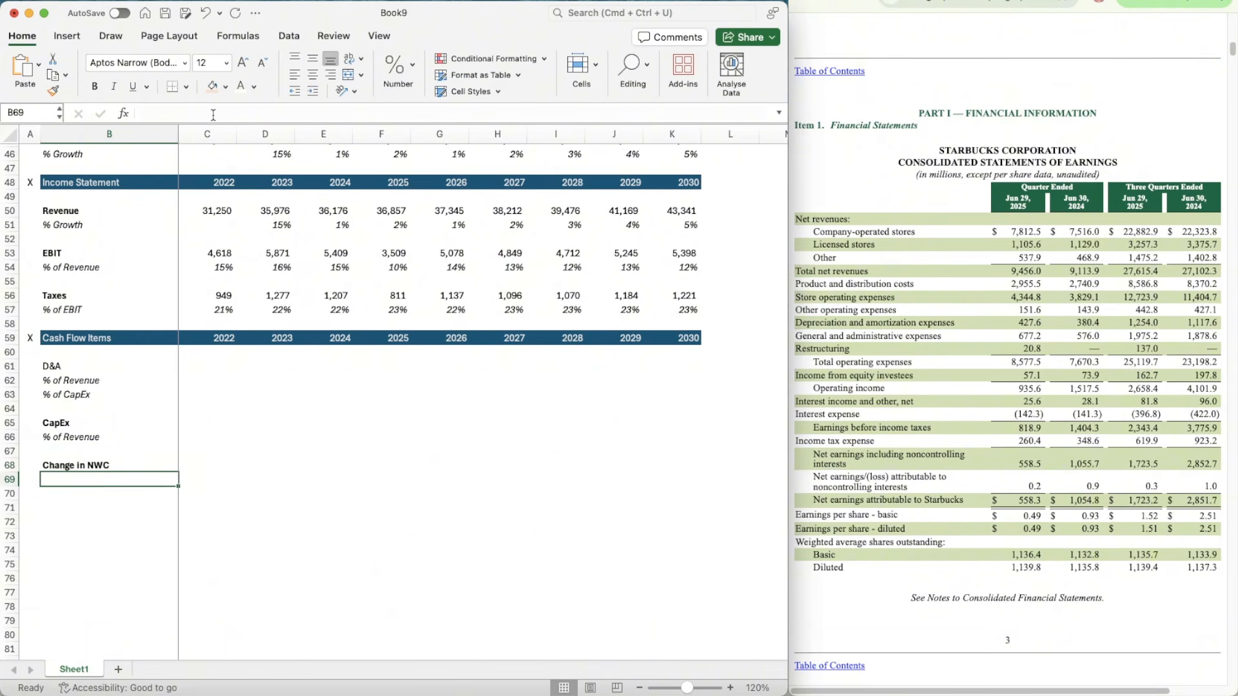
Step: Copy the "% of Revenue" label from B66 to B69, under Change in NWC
key("Up")
key("Up")
key("Up")
key("super+c")
key("Down")
key("Down")
key("Down")
key("super+v")
Step: Make the D&A label in B61 bold, undoing any accidental paste over it
key("Up")
key("Up")
key("Up")
key("Up")
key("Up")
key("Up")
key("Up")
key("Up")
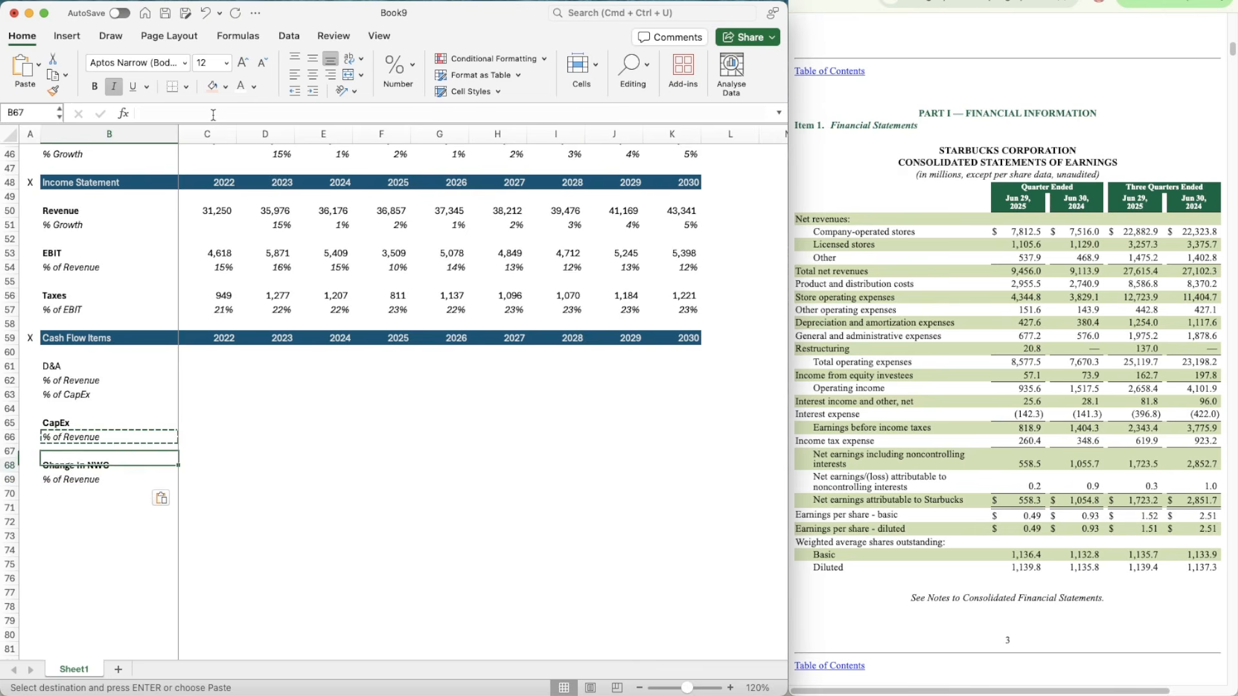
key("super+v")
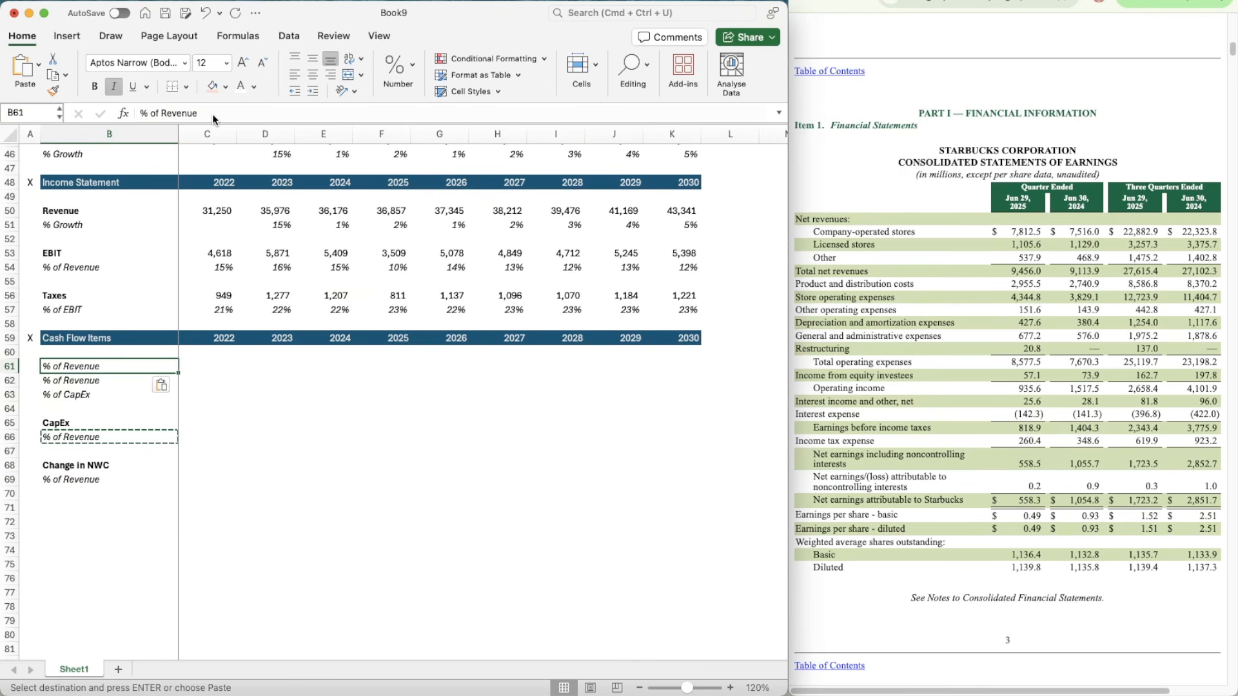
key("super+z")
key("super+i")
key("super+b")
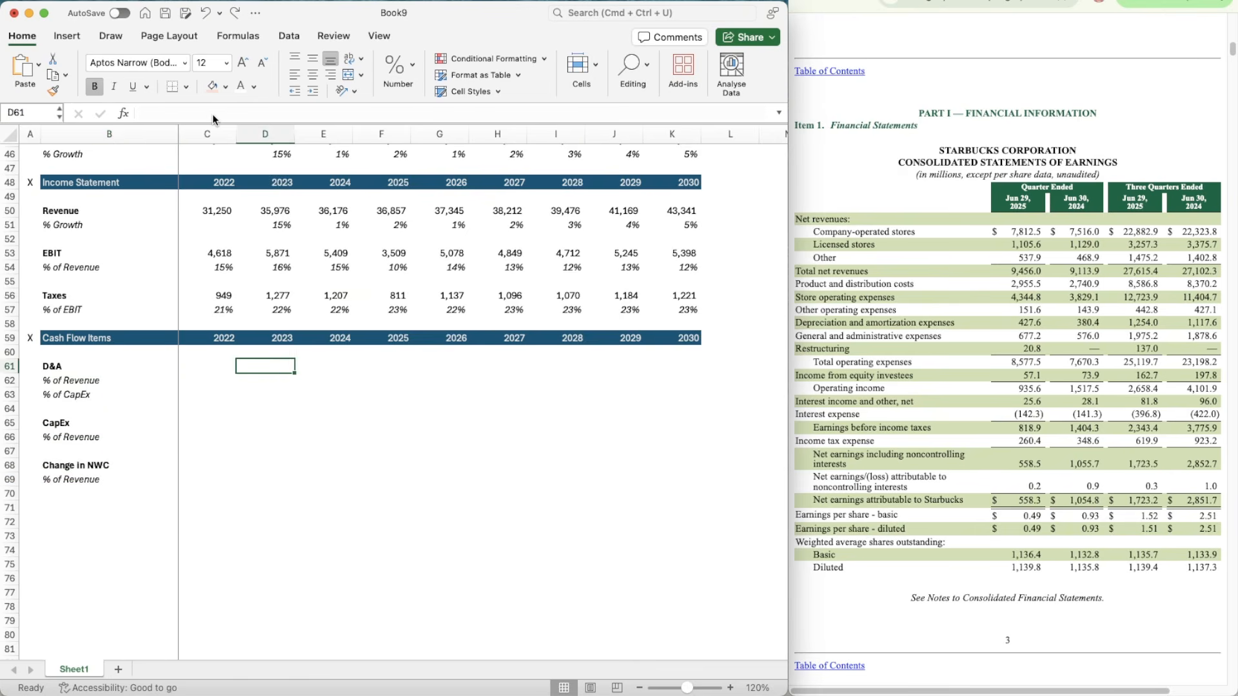
Step: Select the 2022 D&A cell C61, then switch to the Starbucks annual report in the browser and locate the Consolidated Statements of Cash Flows
key("Right")
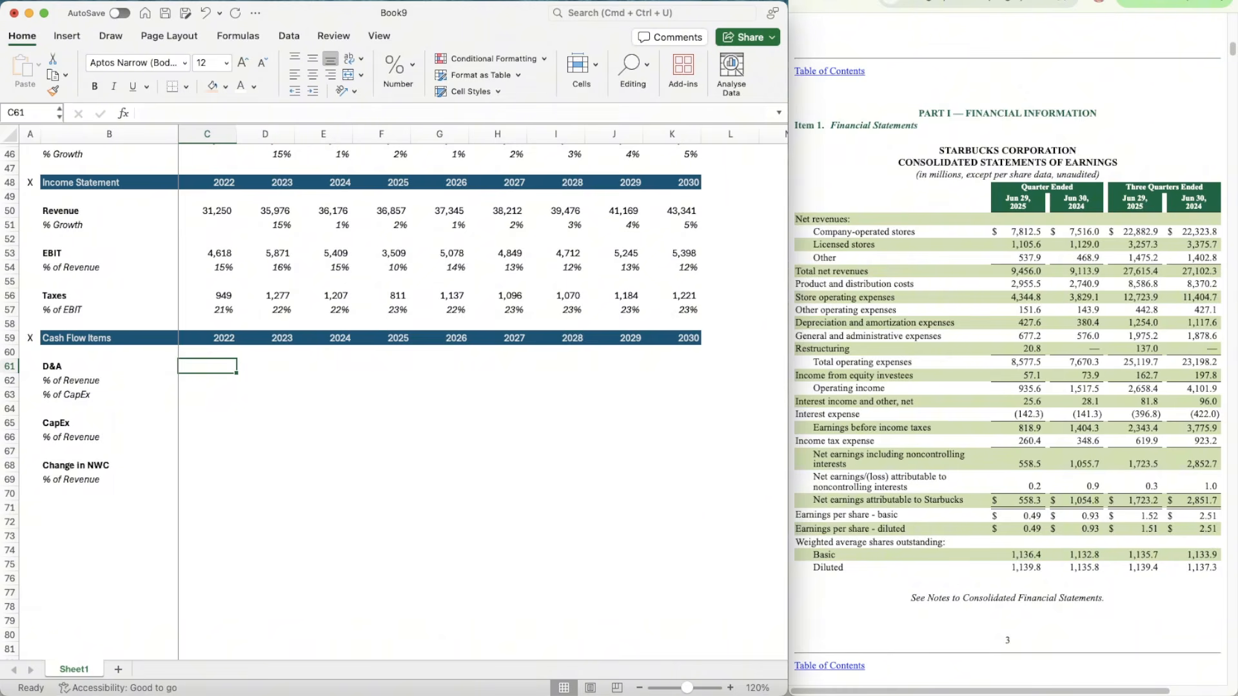
left_click(1161, 1)
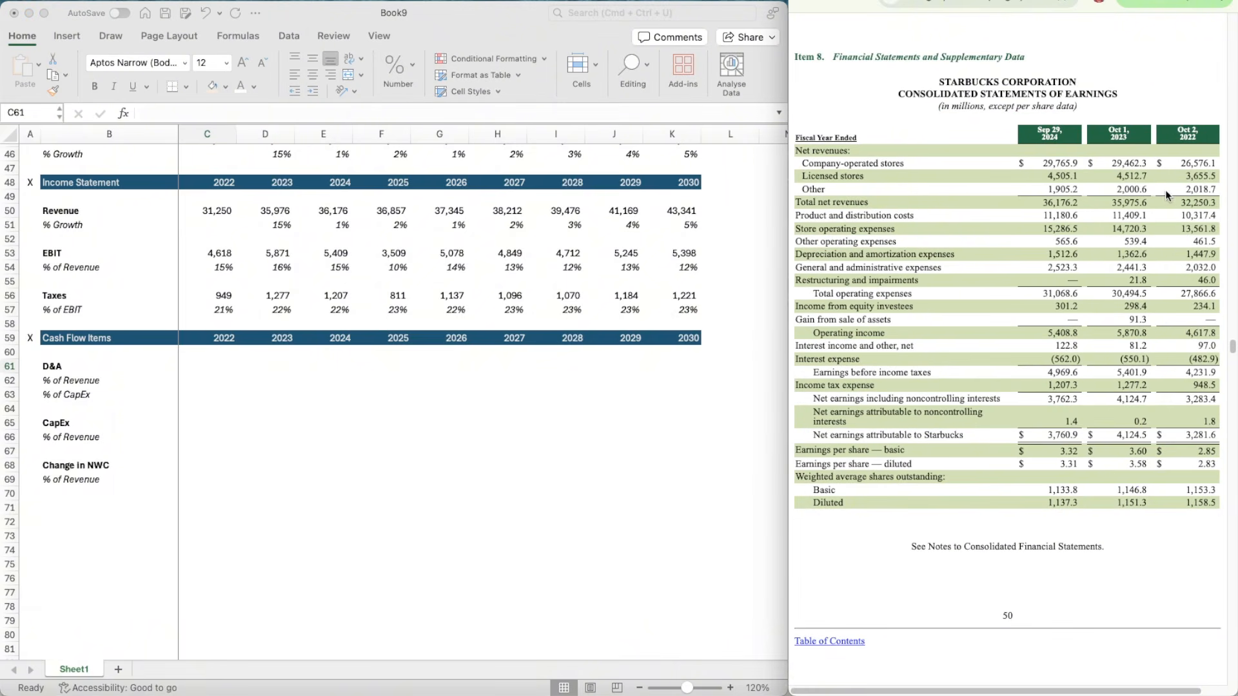
scroll(1010, 184, "down", 20)
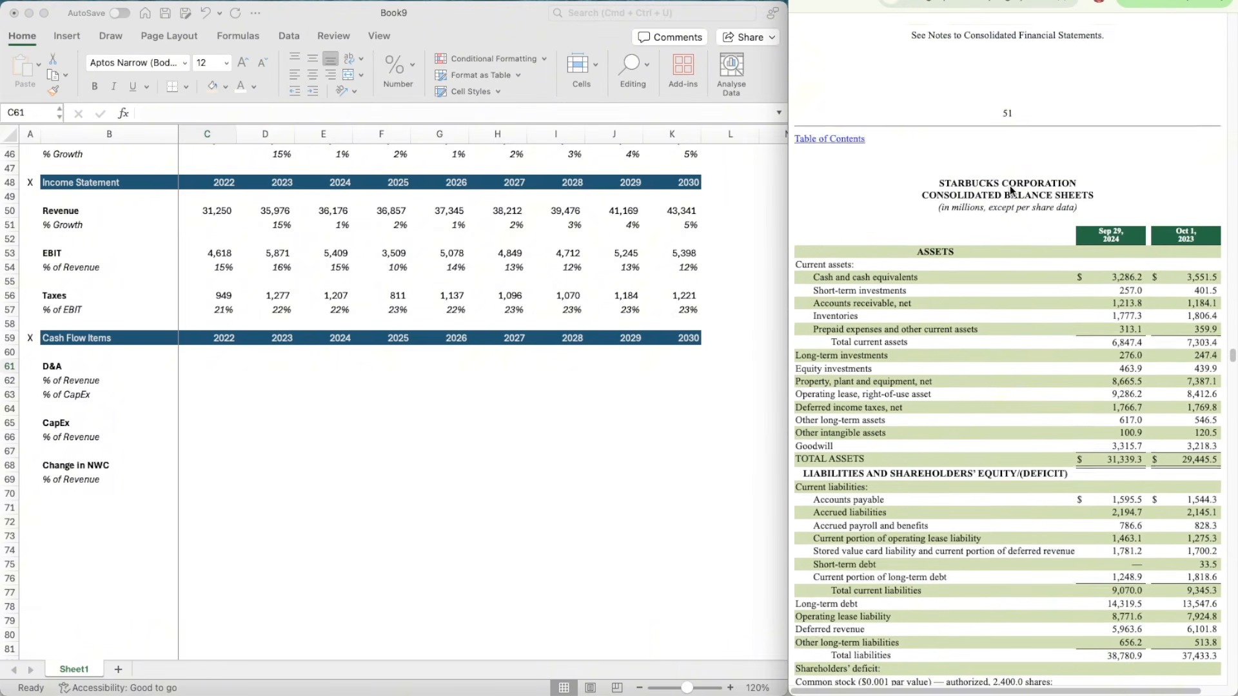
scroll(1009, 184, "up", 15)
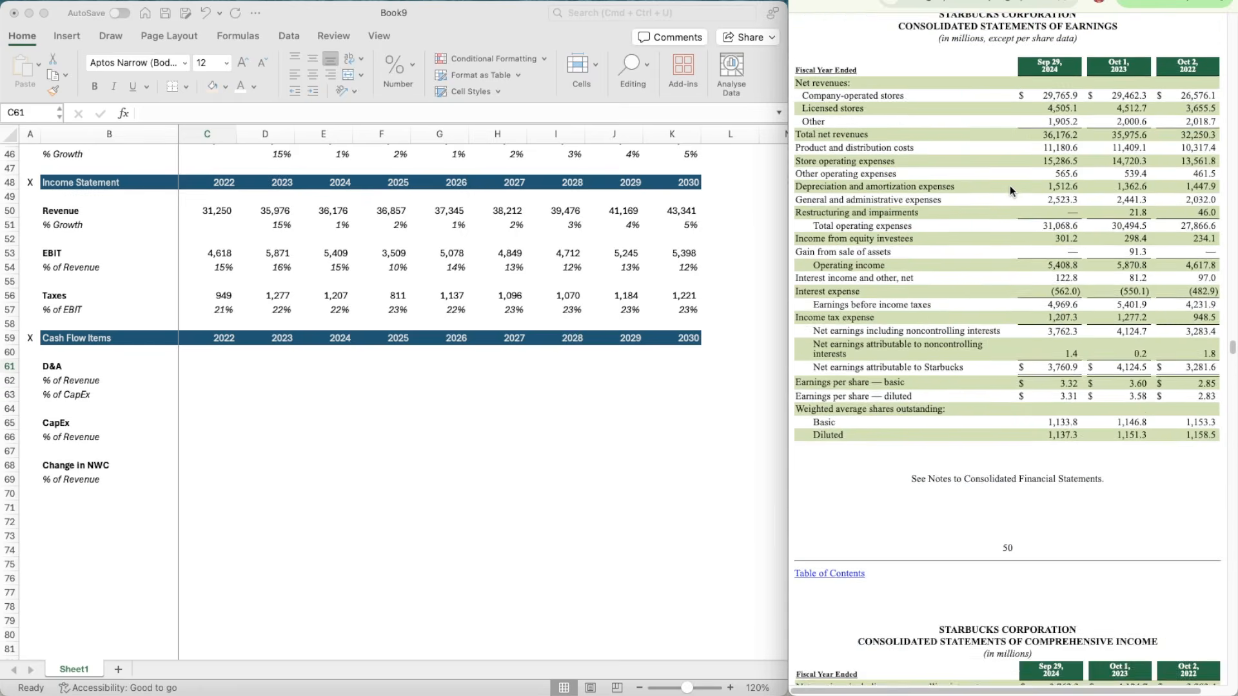
scroll(1009, 184, "down", 20)
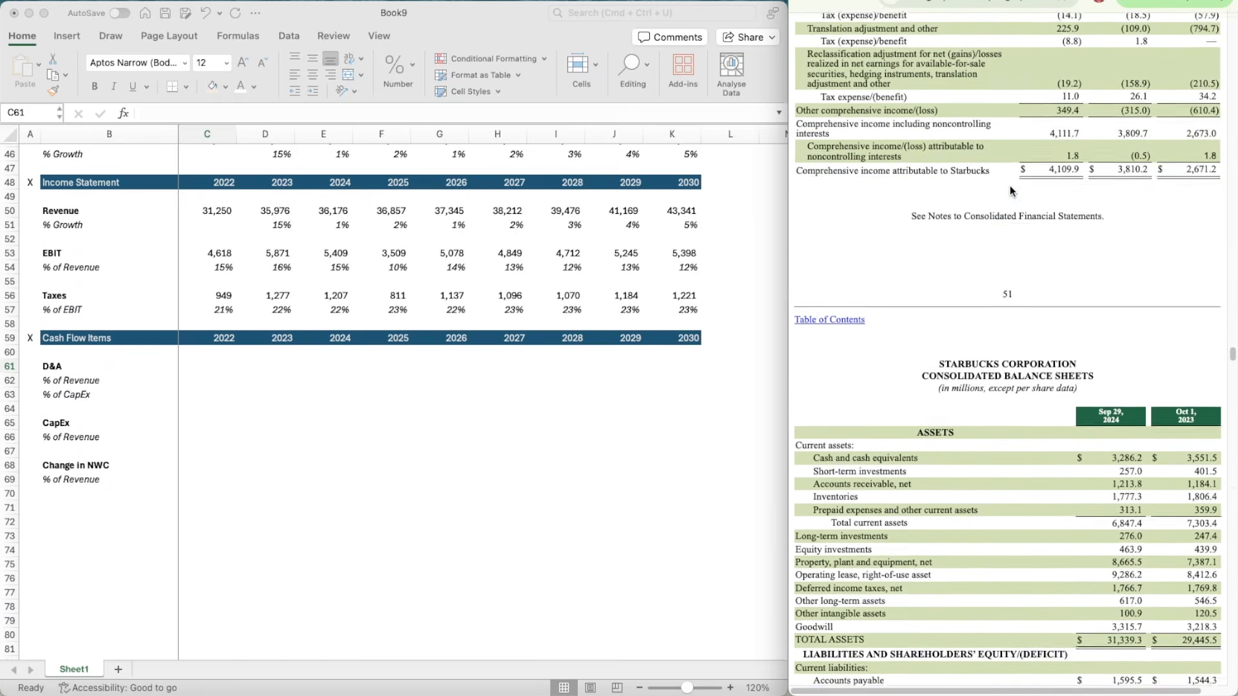
scroll(1010, 185, "down", 15)
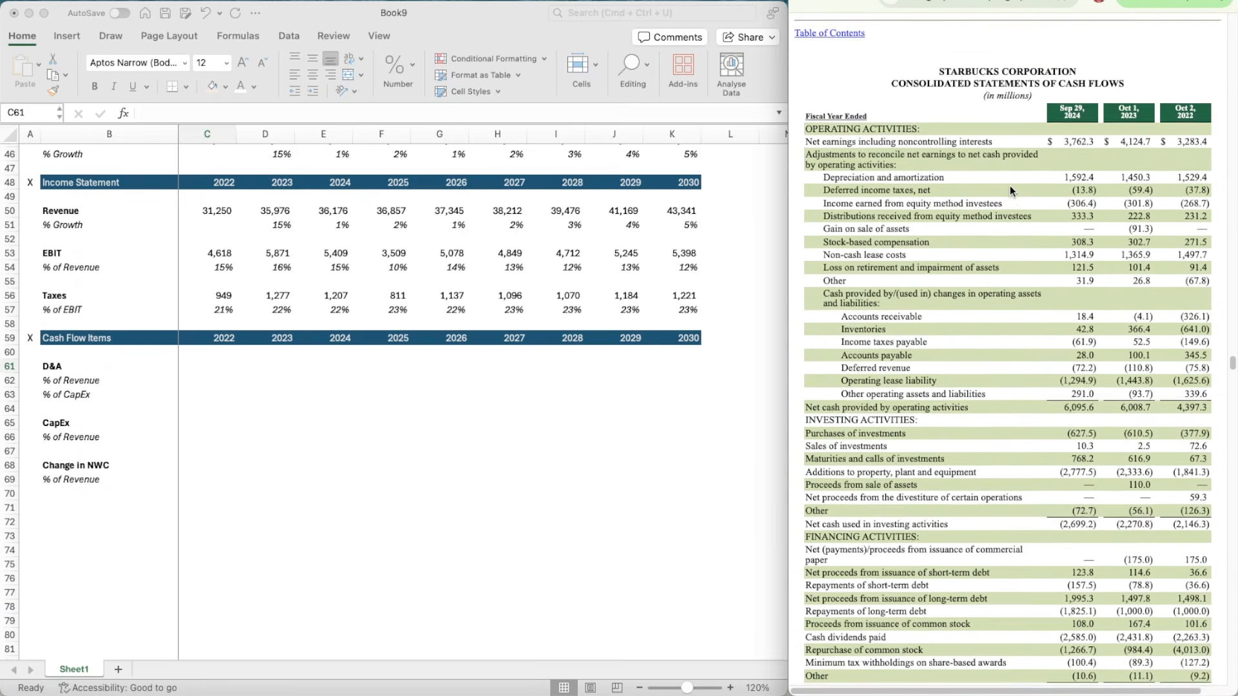
scroll(1010, 187, "down", 1)
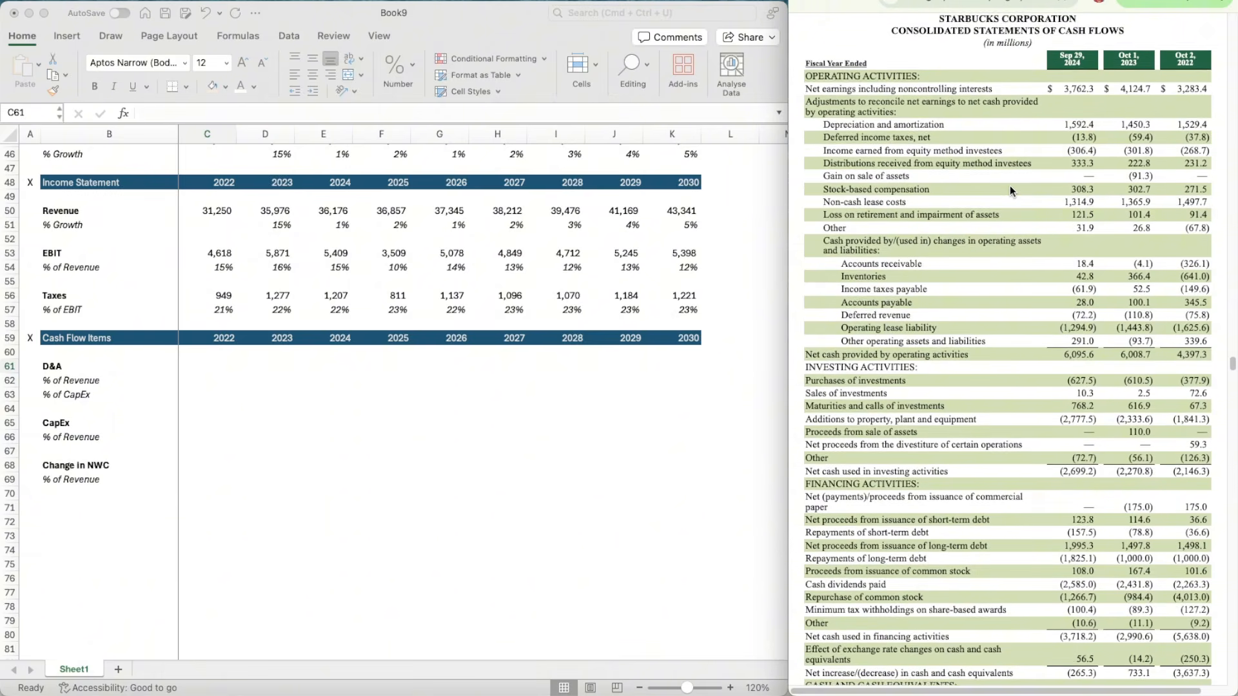
scroll(1009, 186, "up", 1)
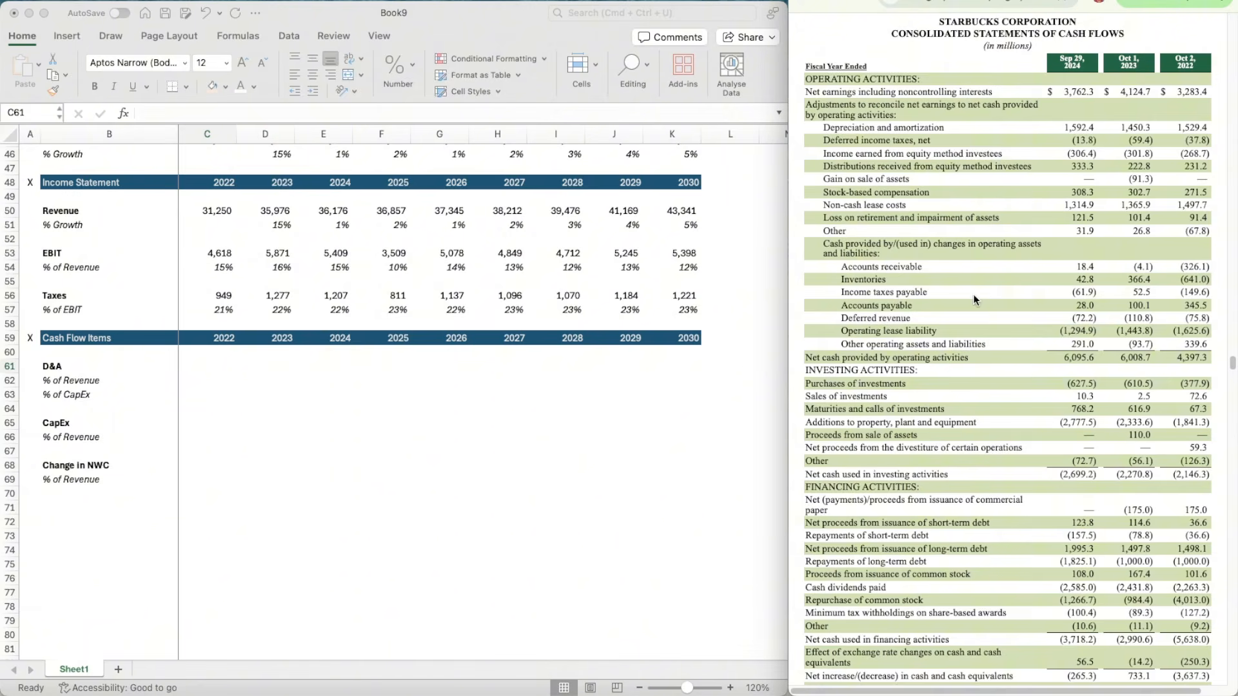
Step: Enter the 2022 D&A figure of 1529.4 in C61 and match its number format to the Taxes figure in C56
scroll(977, 322, "up", 1)
left_click(215, 363)
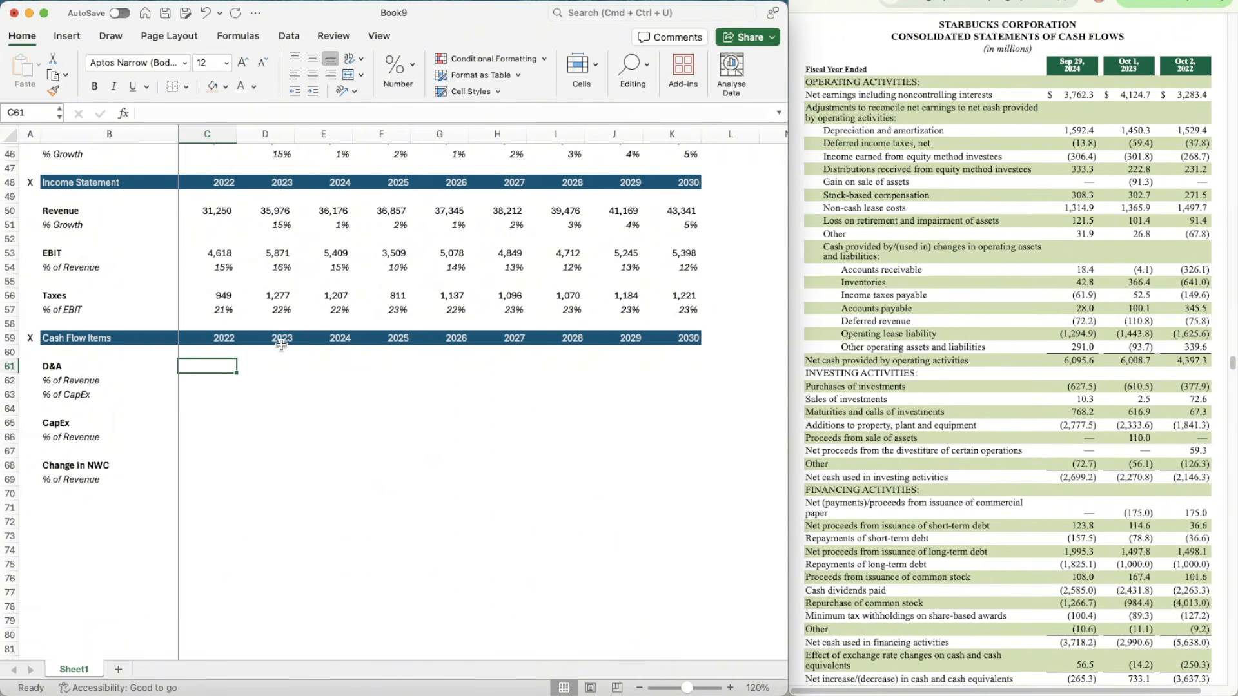
type("1529.4")
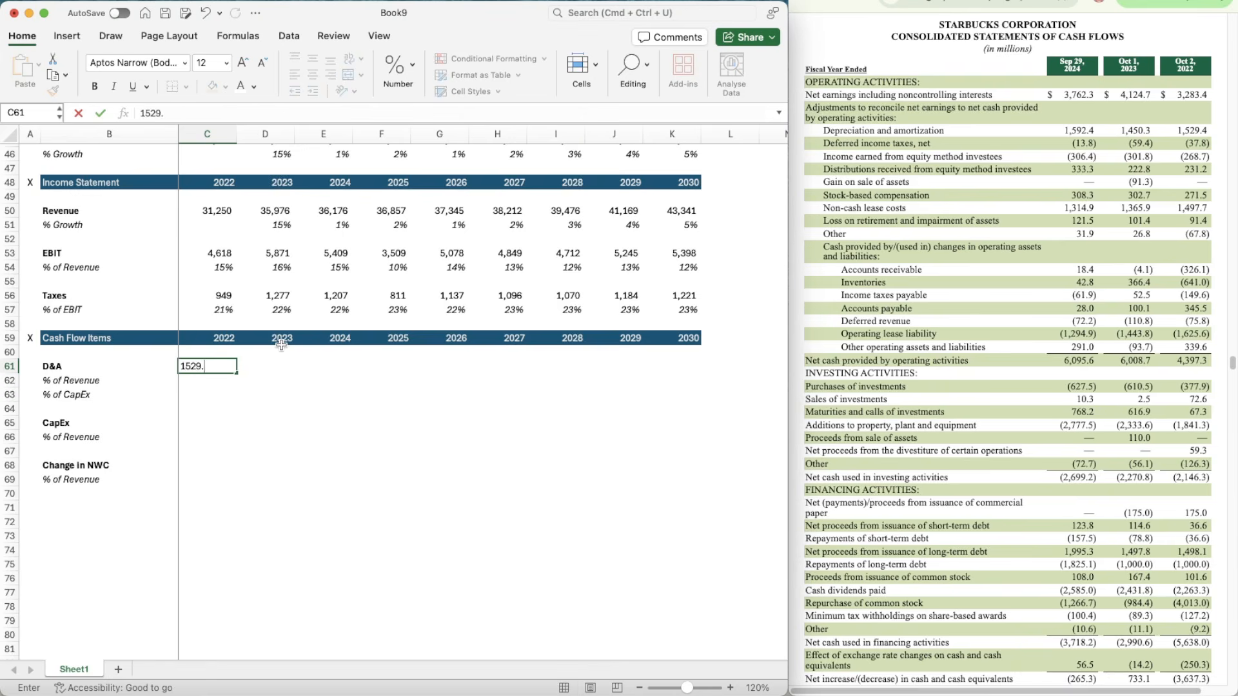
key("Up")
key("Up")
key("Up")
key("Up")
key("Up")
left_click(52, 90)
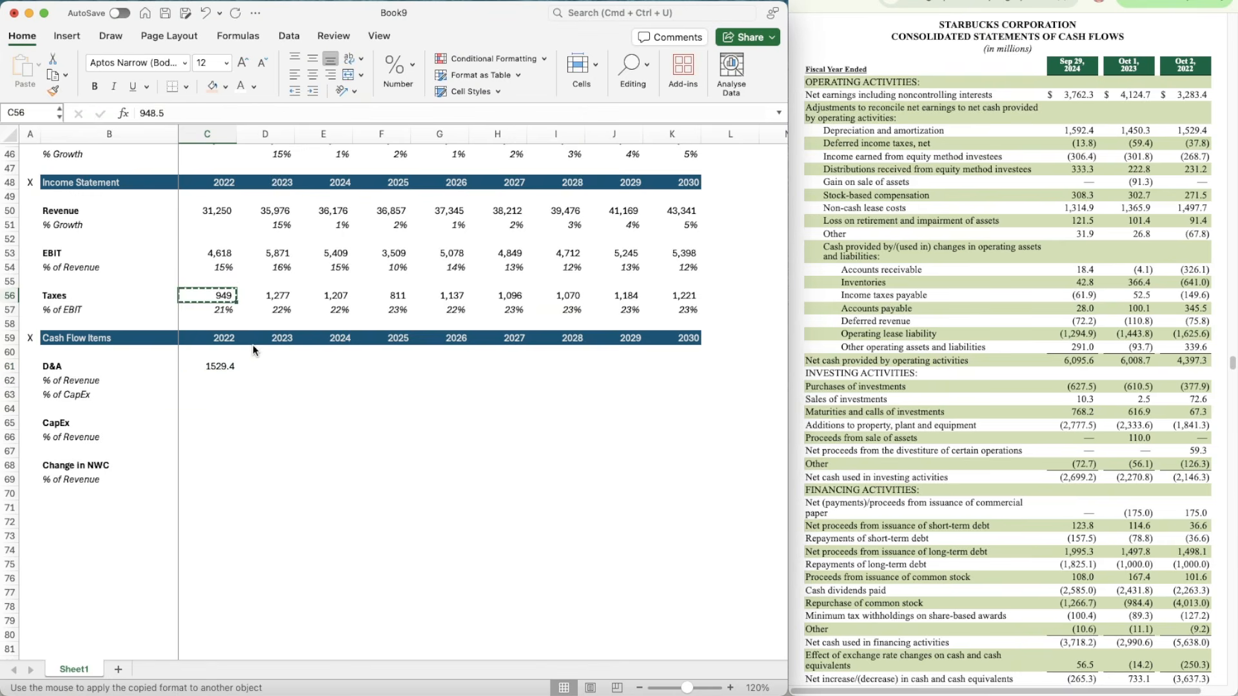
left_click(213, 365)
Step: Enter the 2023 D&A figure of 1450 in D61, formatted like the 2022 figure
key("Right")
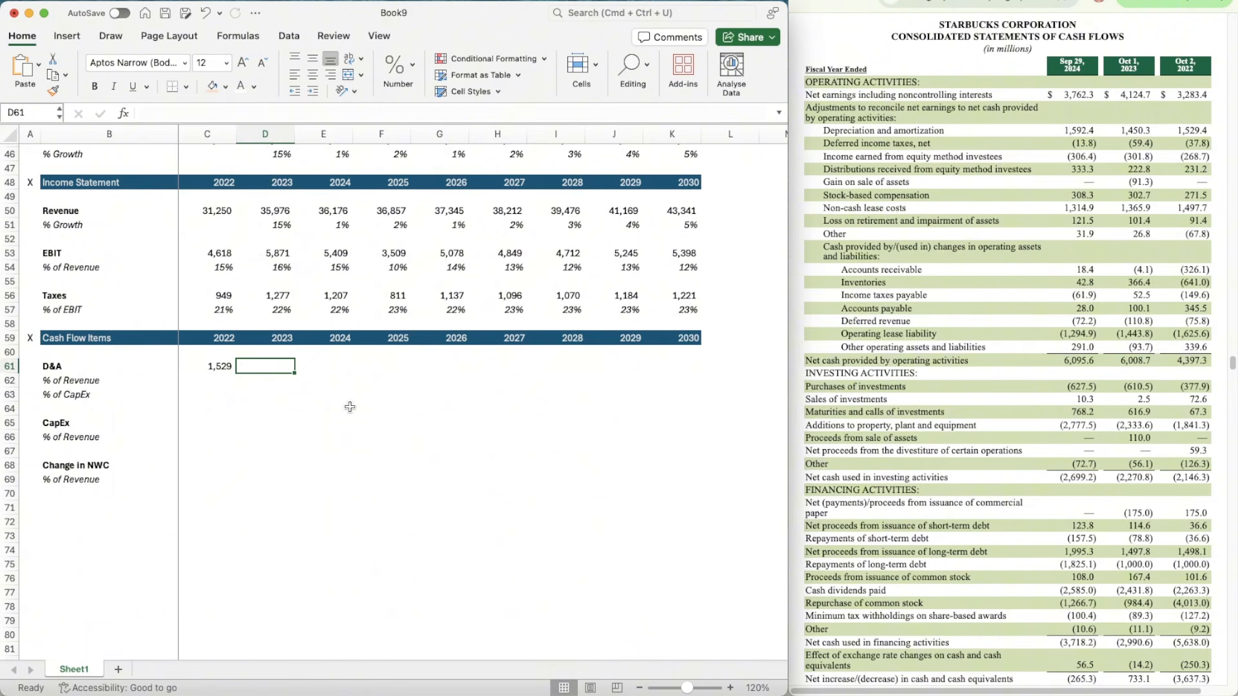
type("1450")
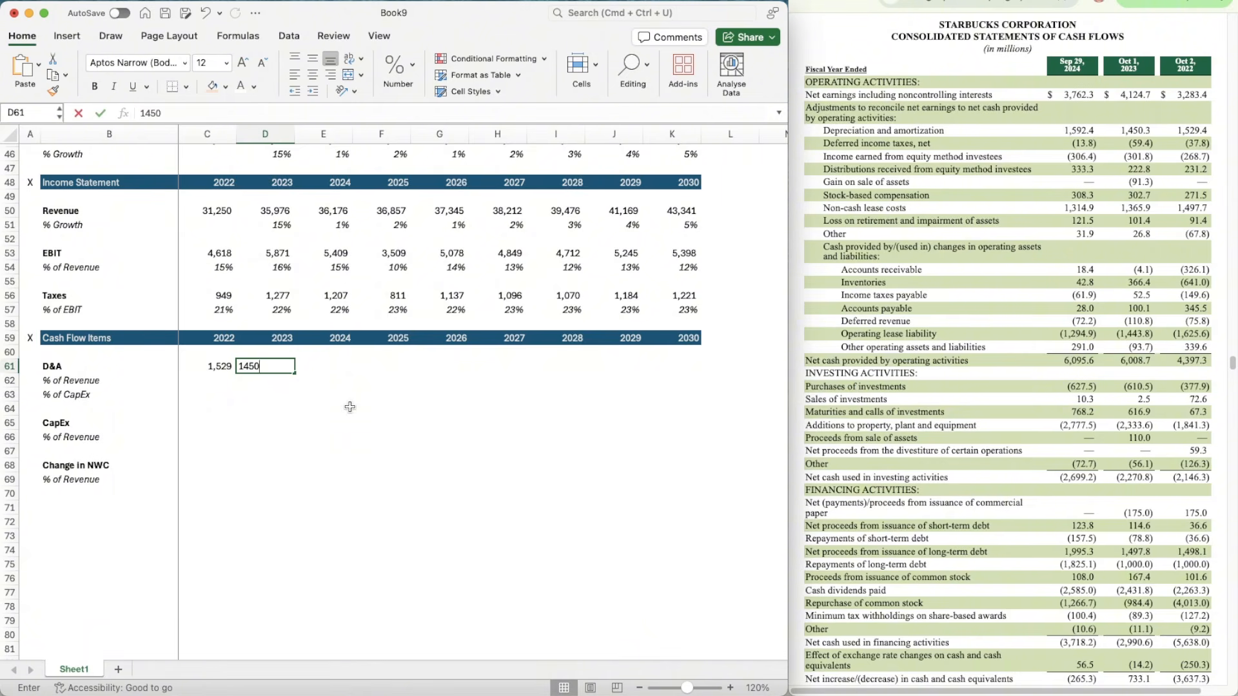
key("Return")
key("Up")
key("Left")
key("super+shift+c")
key("Right")
key("super+shift+v")
key("Right")
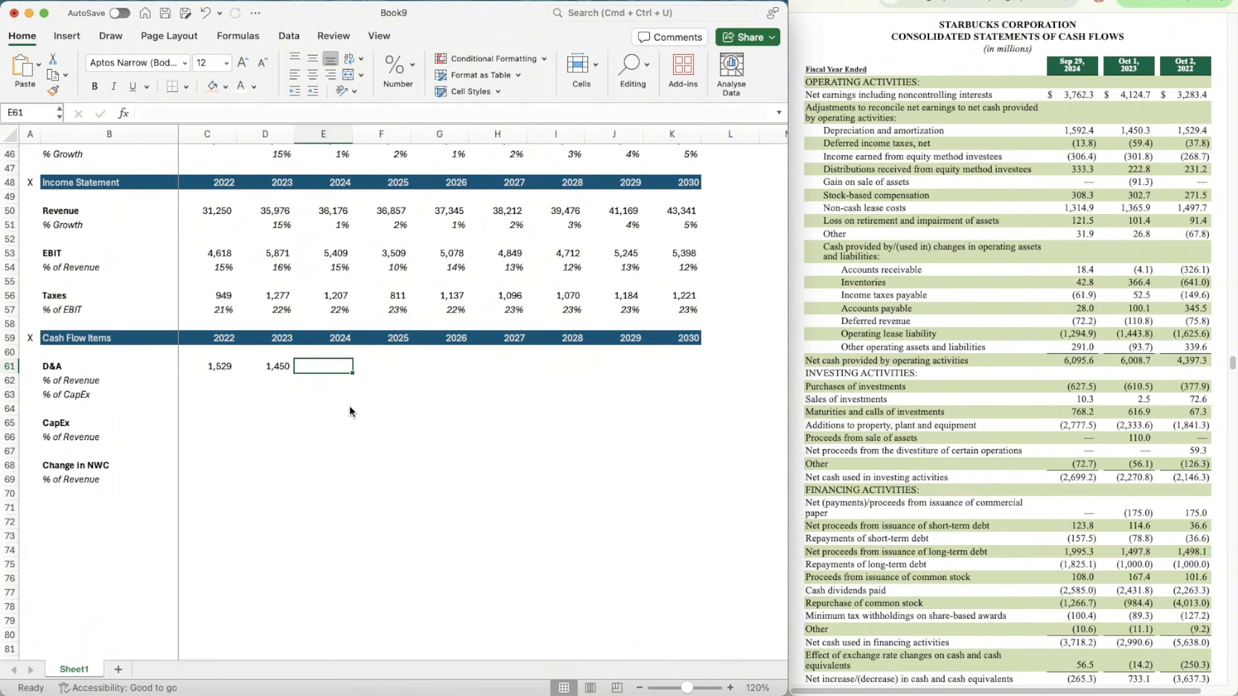
Step: Enter the 2024 D&A figure of 1592 in E61, formatted like the 2023 figure
type("1592")
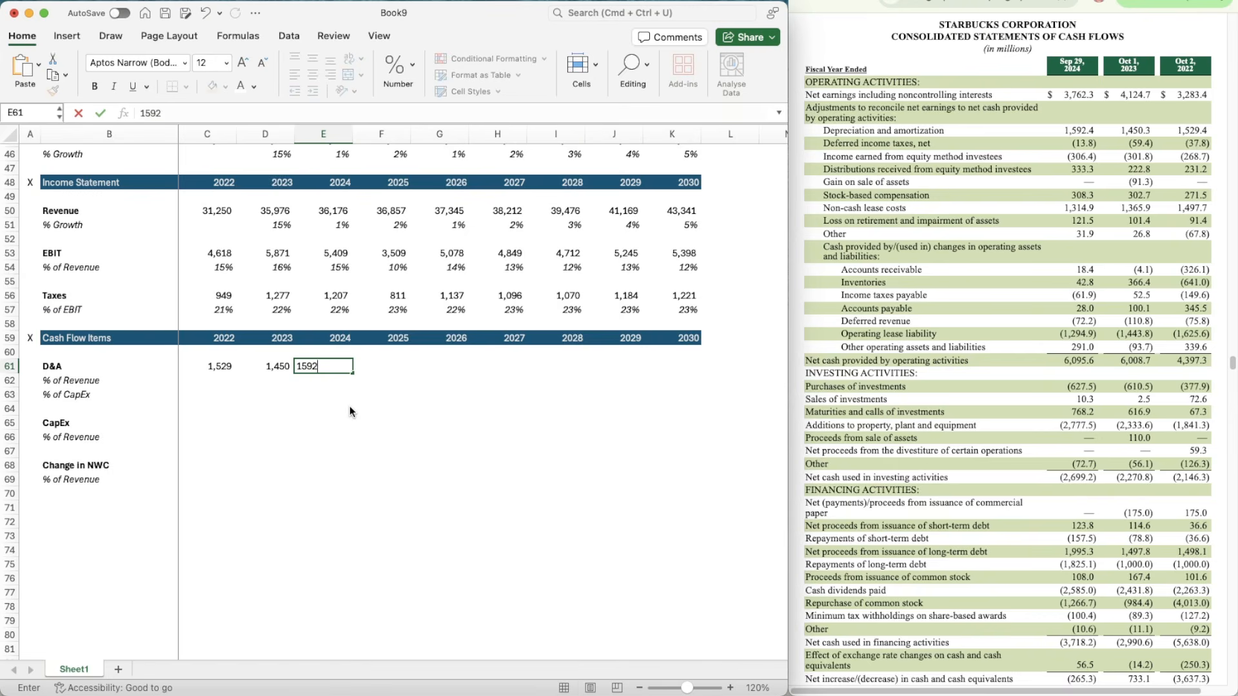
key("Return")
key("Up")
key("Left")
key("super+shift+c")
key("Right")
key("super+shift+v")
key("Right")
Step: Calculate 2022 D&A as a percentage of revenue in C62 with =C61/C50
key("Down")
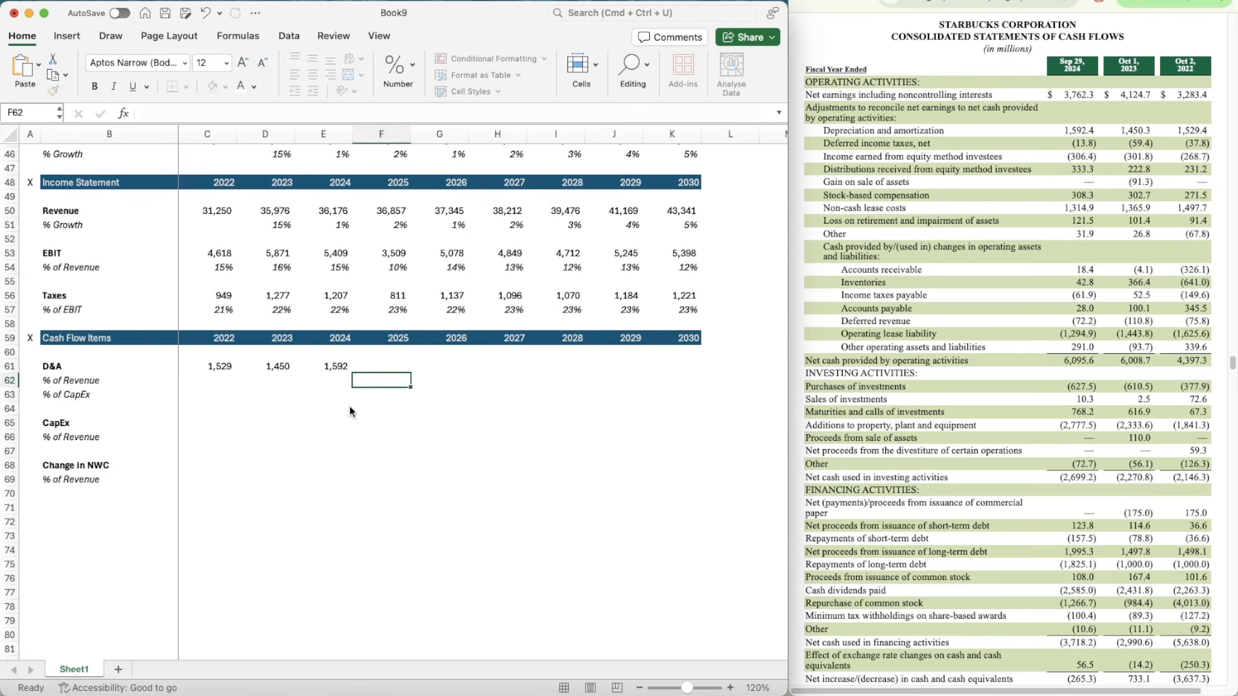
key("Left")
key("Left")
key("Left")
type("=C61/")
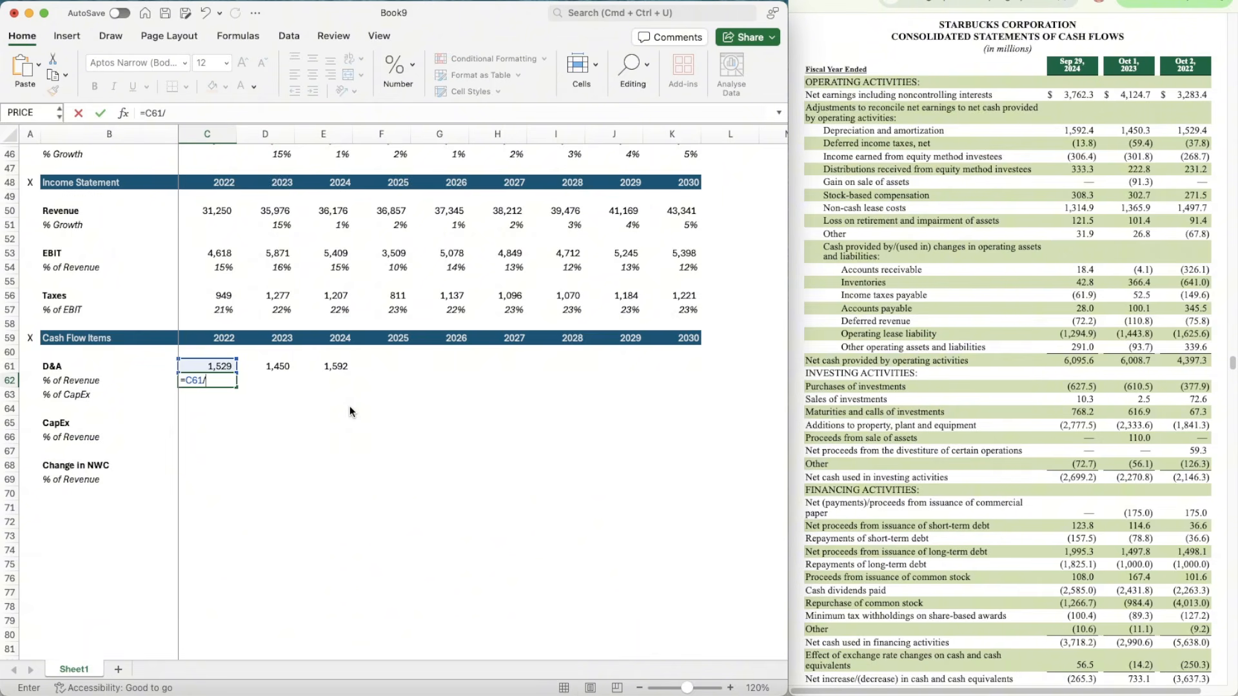
left_click(213, 212)
key("Return")
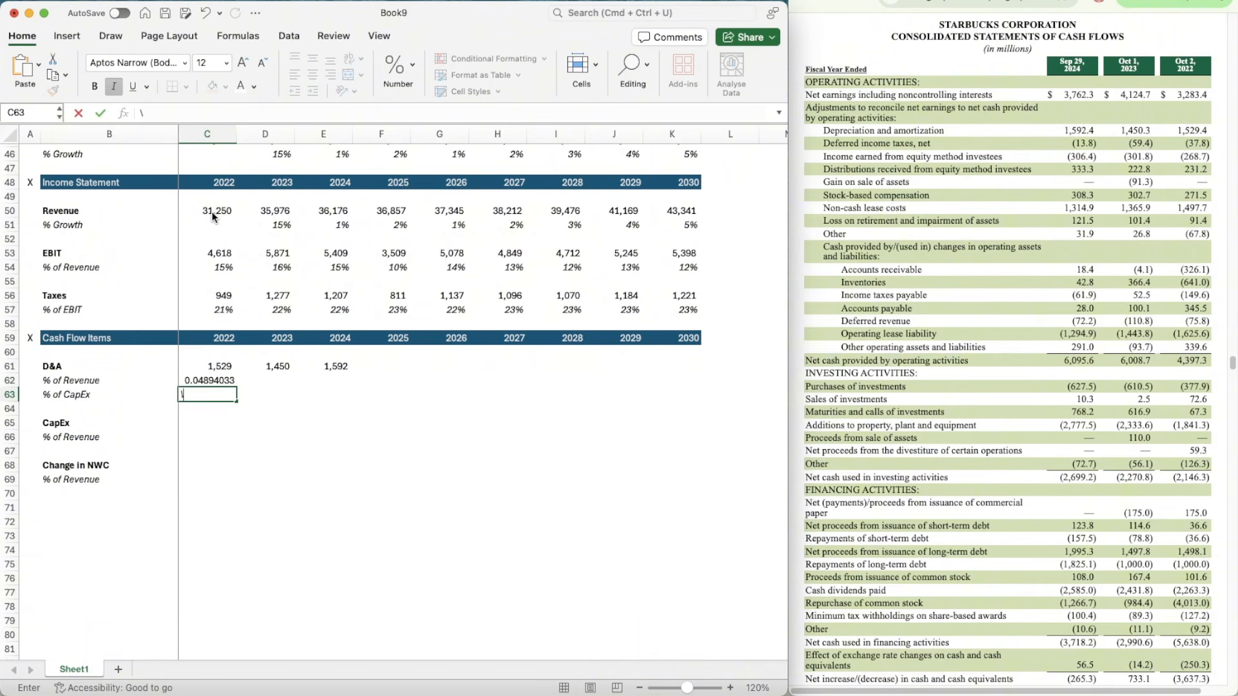
Step: Format C62 as an italic whole percentage like C57 and copy its formula across to 2023 and 2024 (D62:E62)
key("Up")
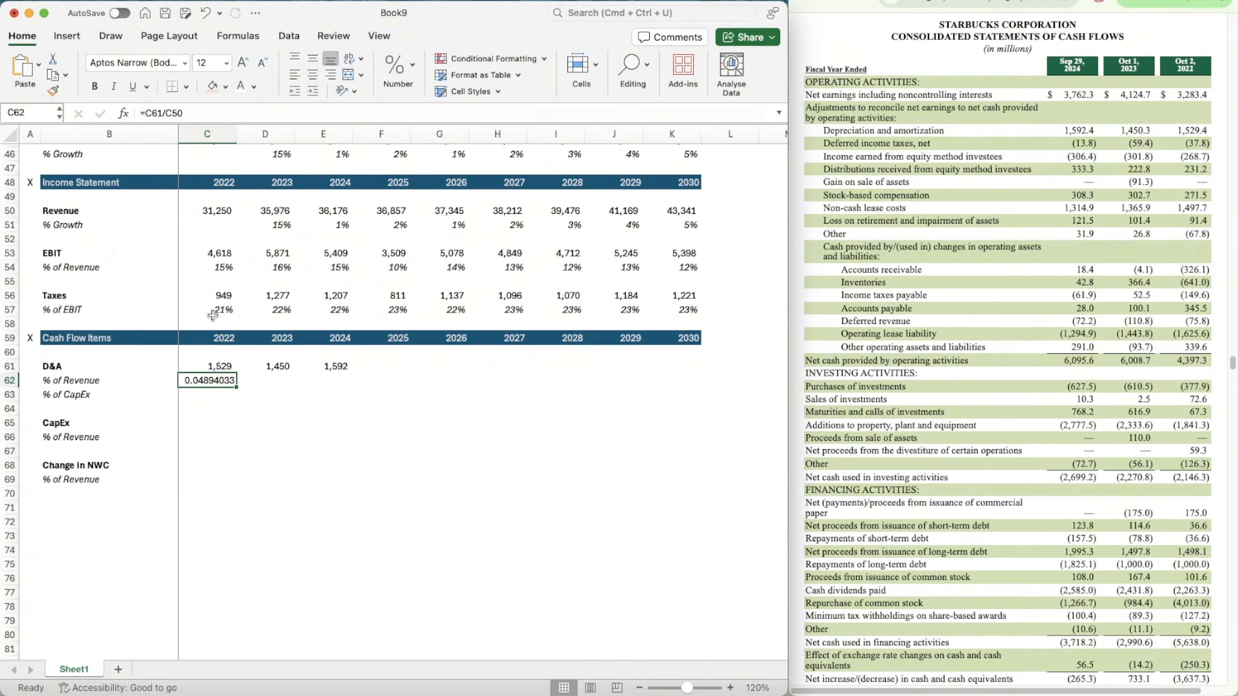
key("super+i")
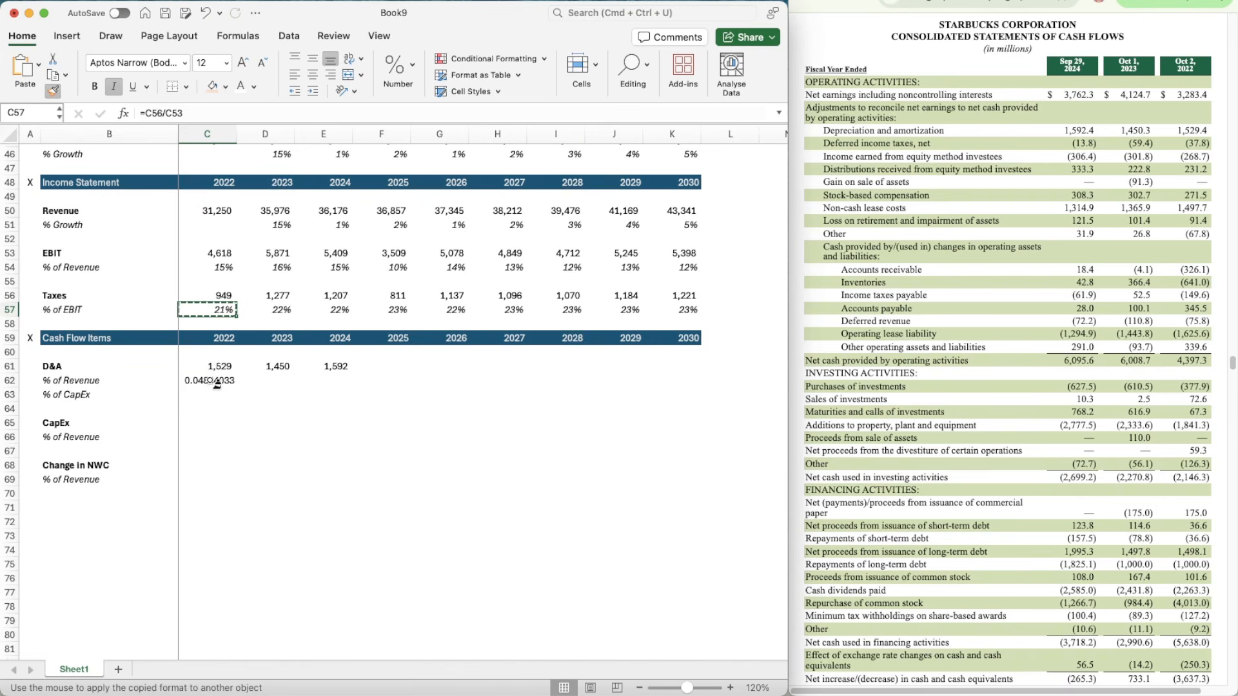
key("ctrl+shift+5")
key("super+c")
key("shift+Right")
key("shift+Right")
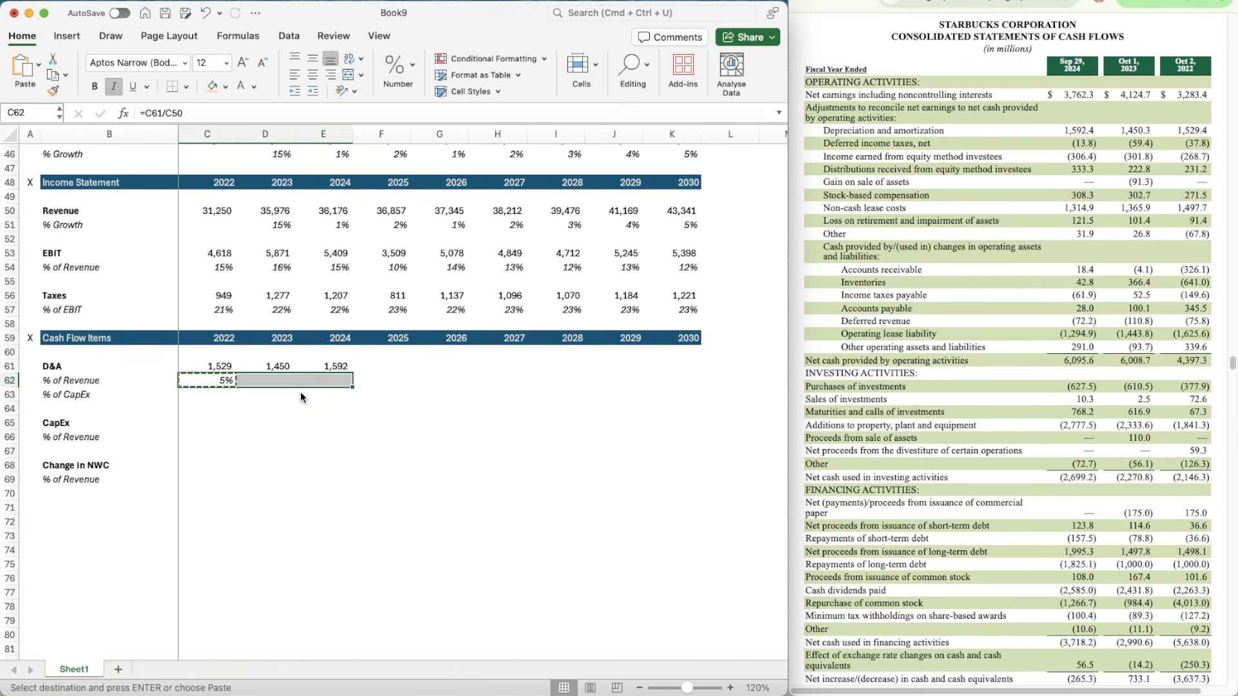
key("super+v")
Step: Enter the 2022 CapEx figure of 1841.3 in C65 and apply the number format of the D&A figure in C61
key("Down")
key("Down")
key("Down")
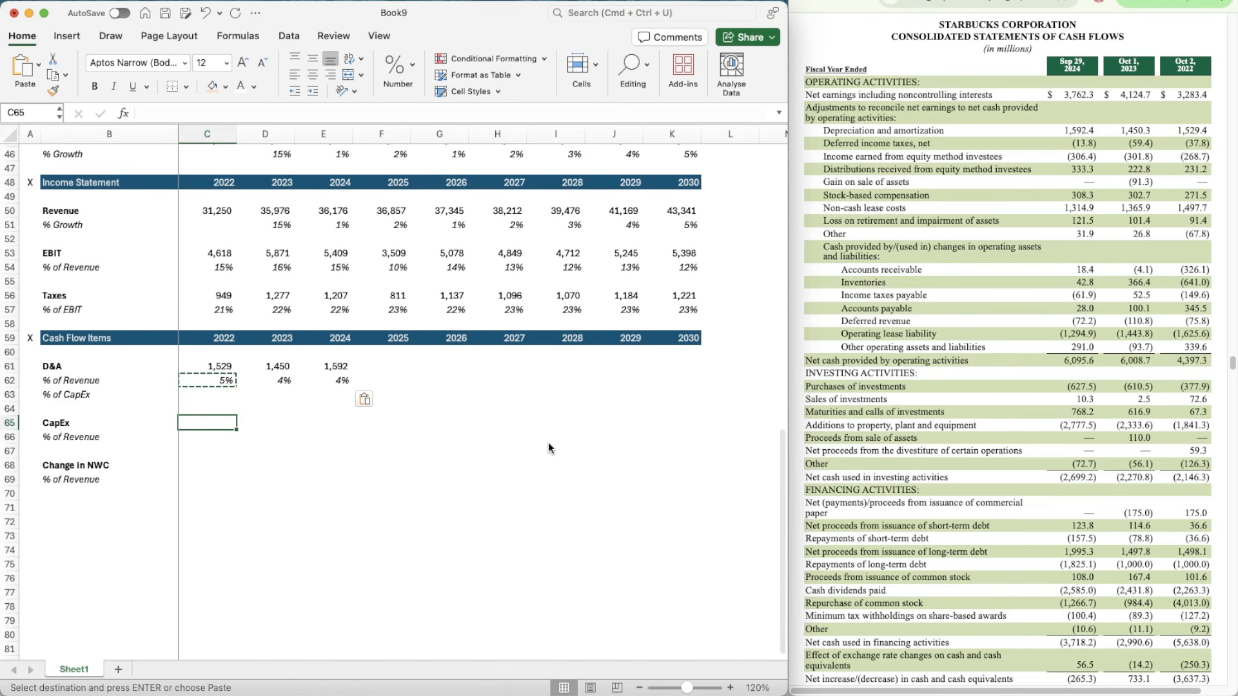
type("1841.3")
key("Return")
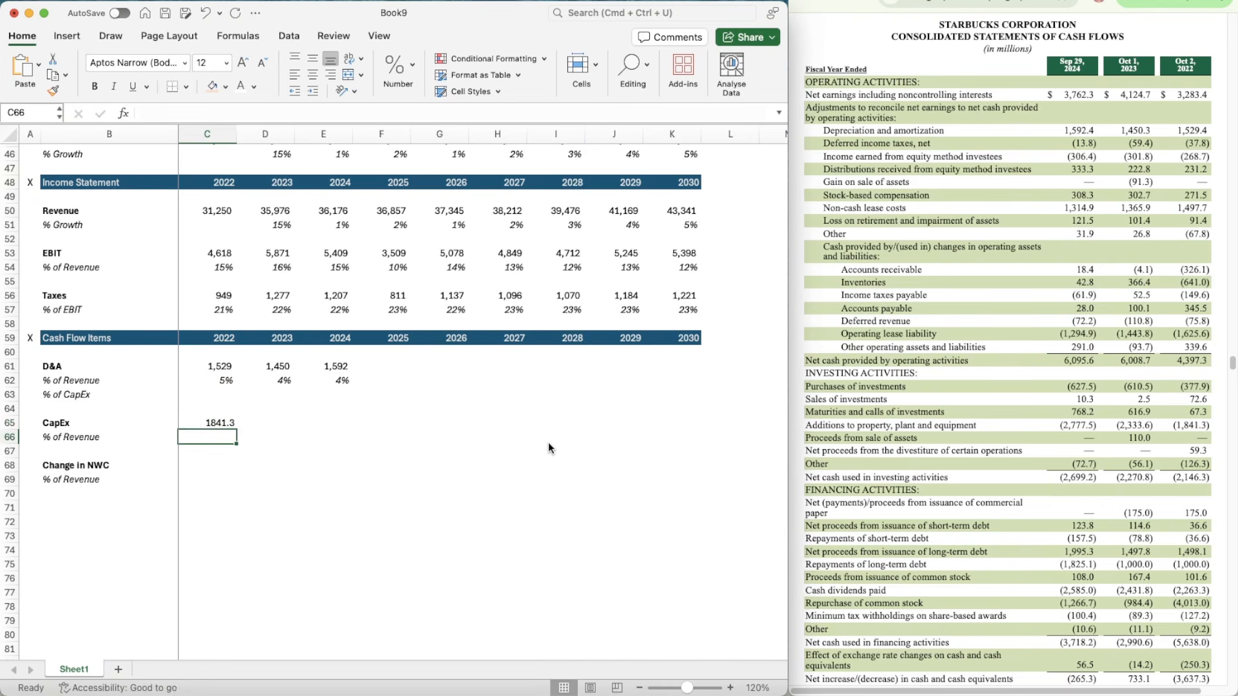
key("Up")
key("Up")
key("Up")
key("Up")
key("Up")
key("super+shift+c")
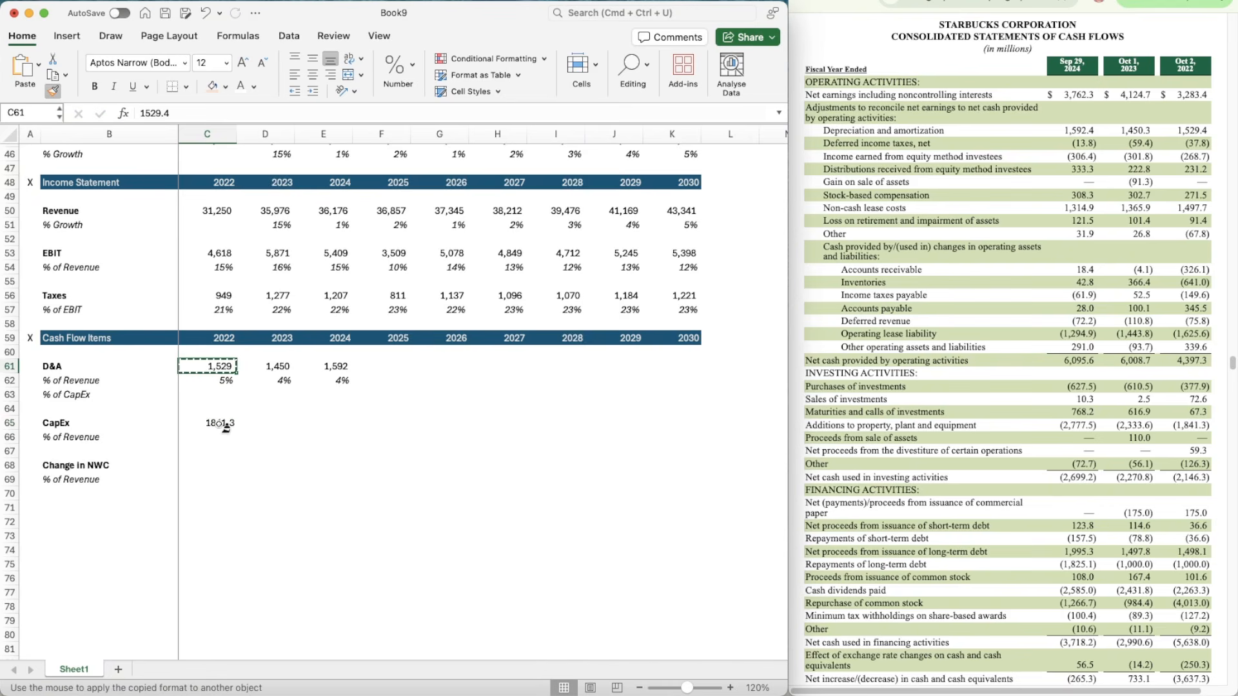
left_click(221, 424)
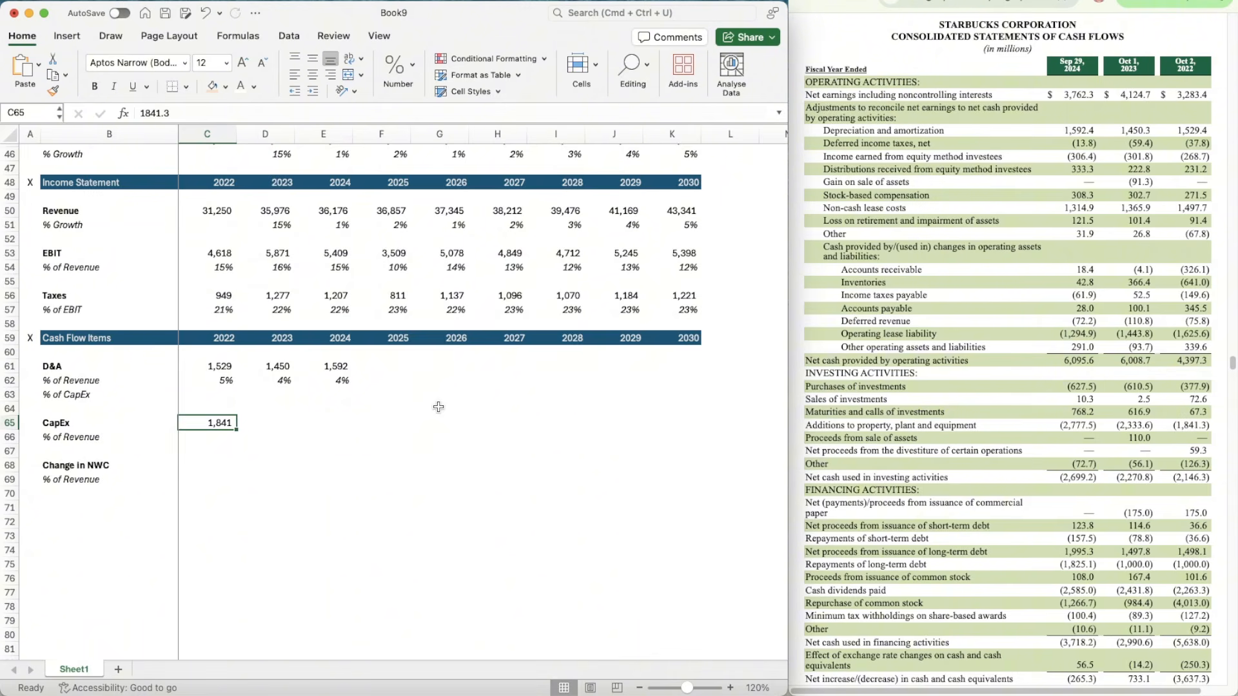
Step: Enter the CapEx figures 2333.6 for 2023 in D65 and 2777.5 for 2024 in E65
key("Right")
key("Right")
key("Down")
key("Left")
key("Up")
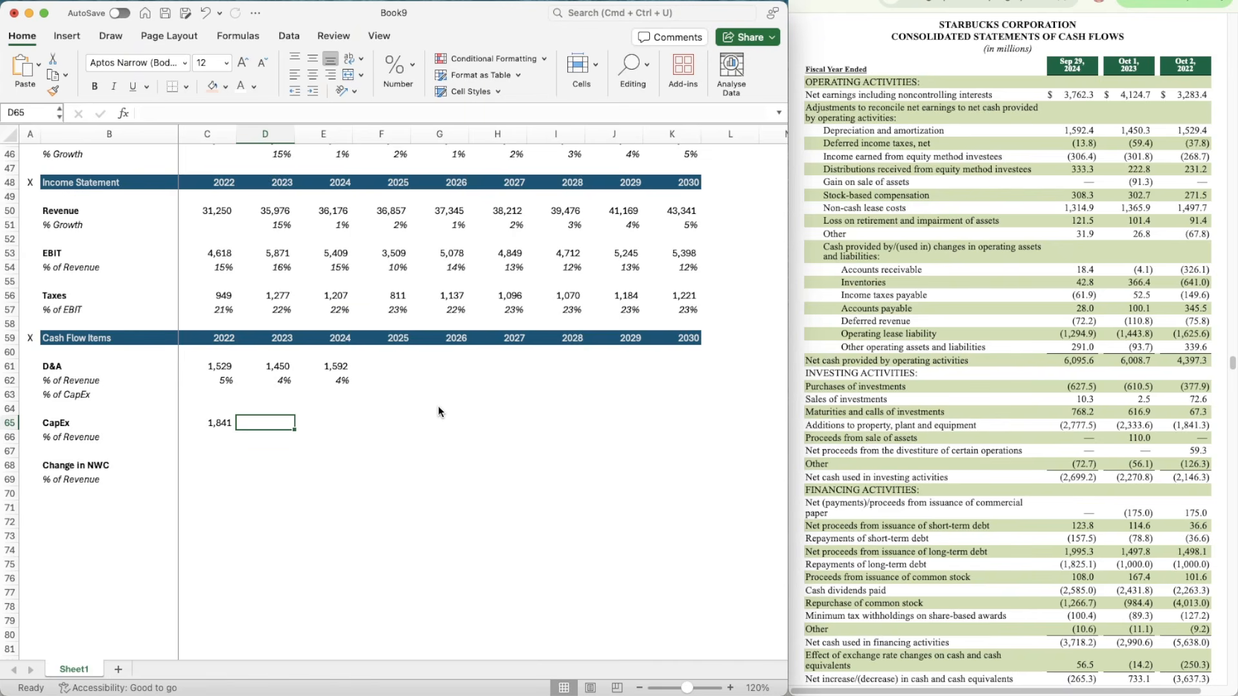
type("2333.6")
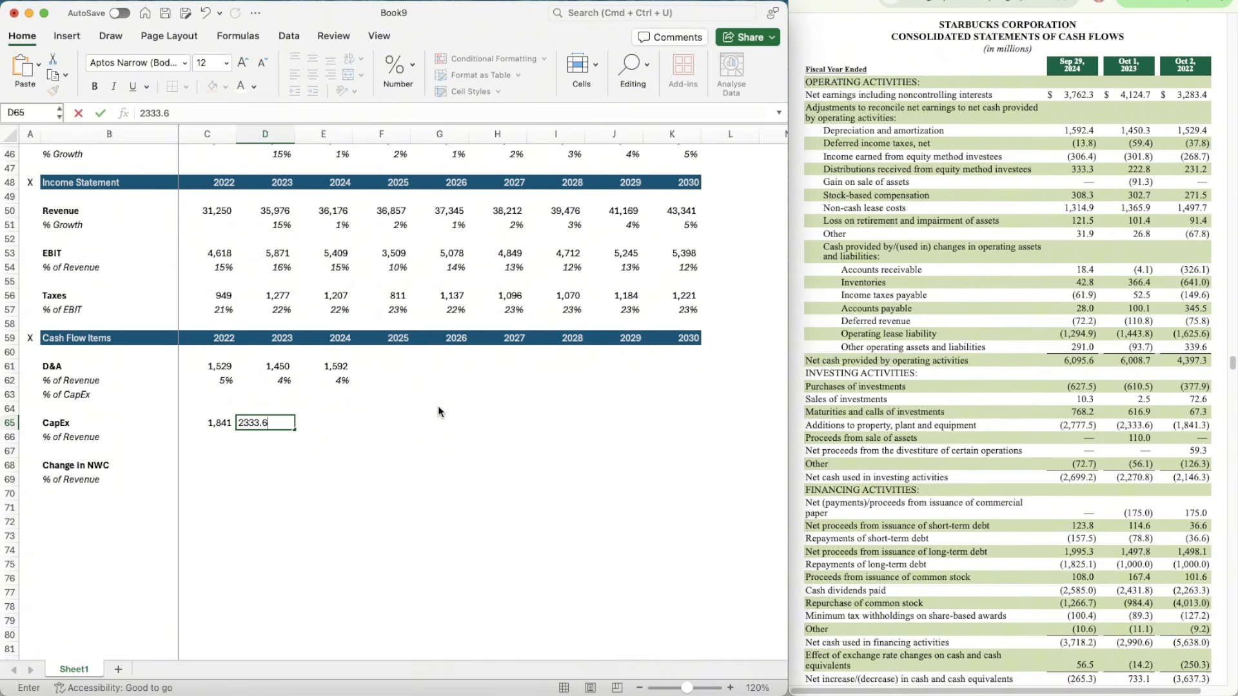
key("Tab")
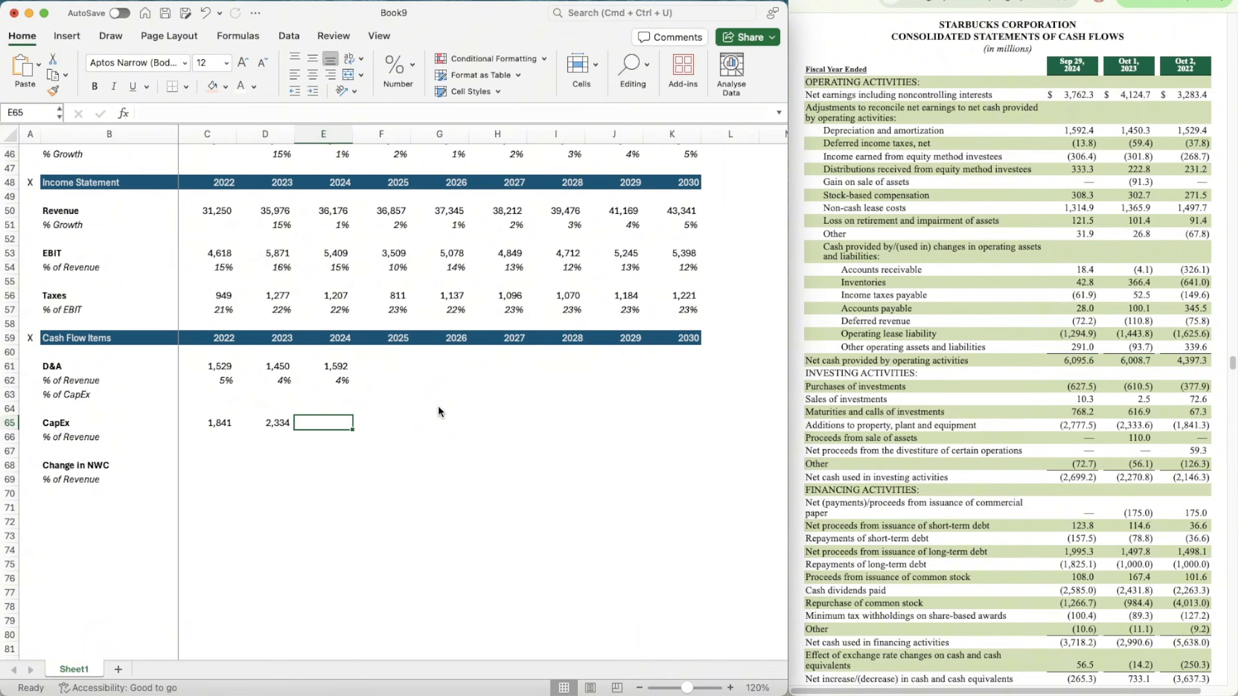
type("2777.5")
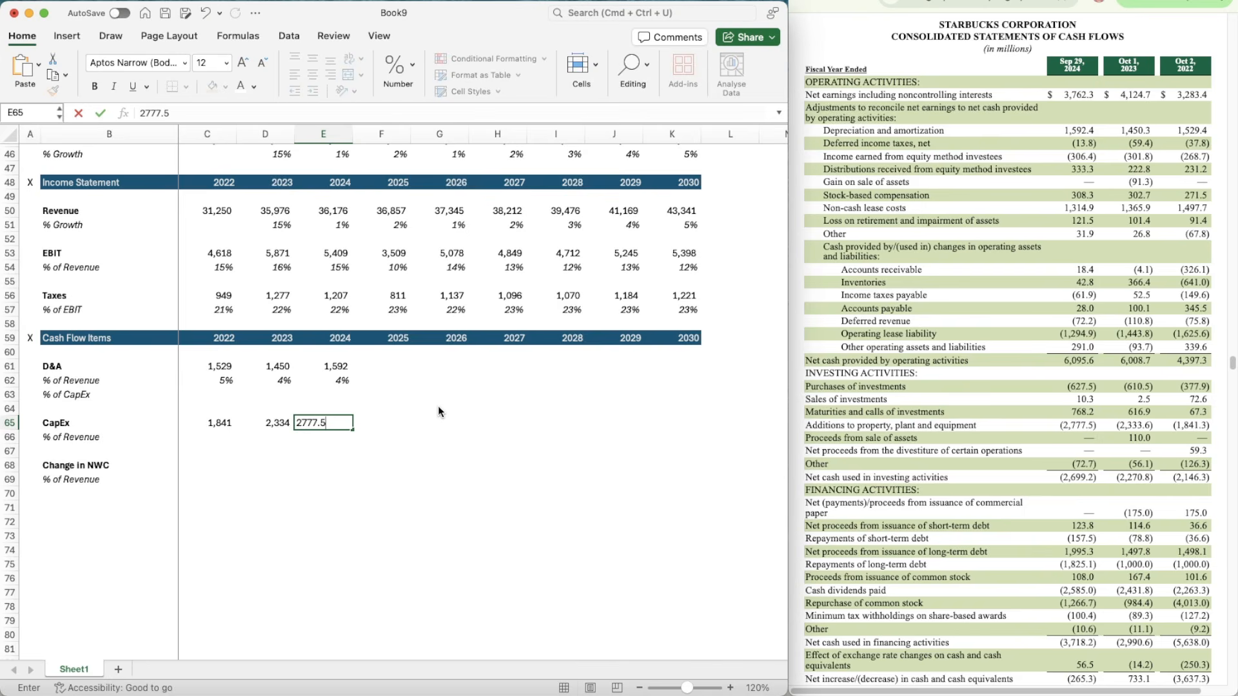
key("Return")
Step: Calculate 2022 CapEx as a percentage of revenue in C66 with =C65/C50
key("Left")
key("Left")
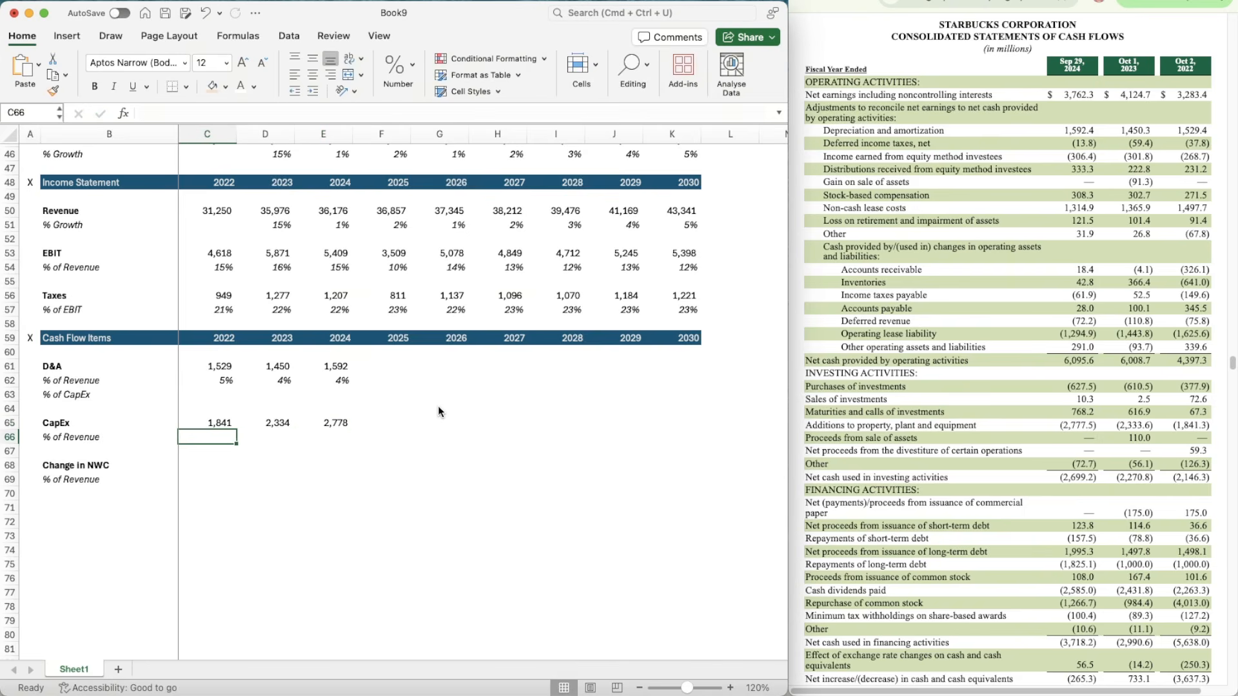
type("=")
key("Up")
type("/")
key("Up")
key("Up")
key("Up")
key("Up")
key("Up")
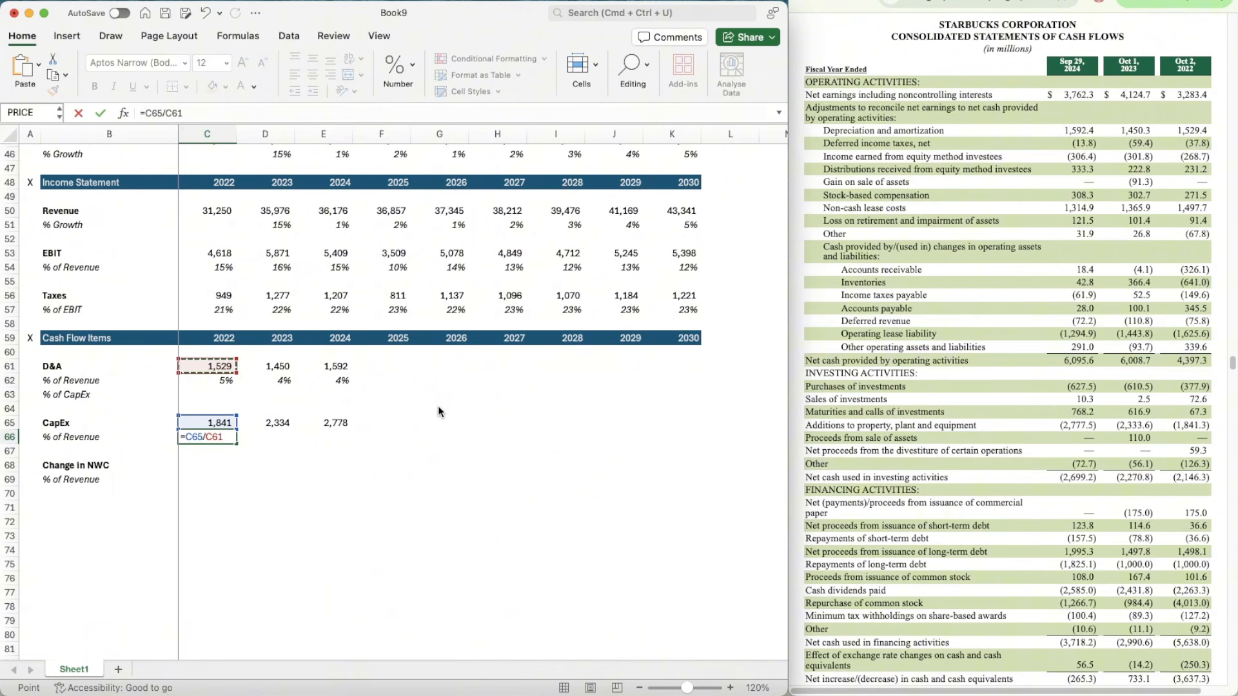
key("Up")
Step: Apply the percentage format of C62 to C66 and copy its formula across to 2023 and 2024 (D66:E66)
key("Up")
key("Up")
key("Up")
key("Up")
key("Up")
key("Up")
key("Up")
key("Up")
key("Up")
key("Up")
key("Up")
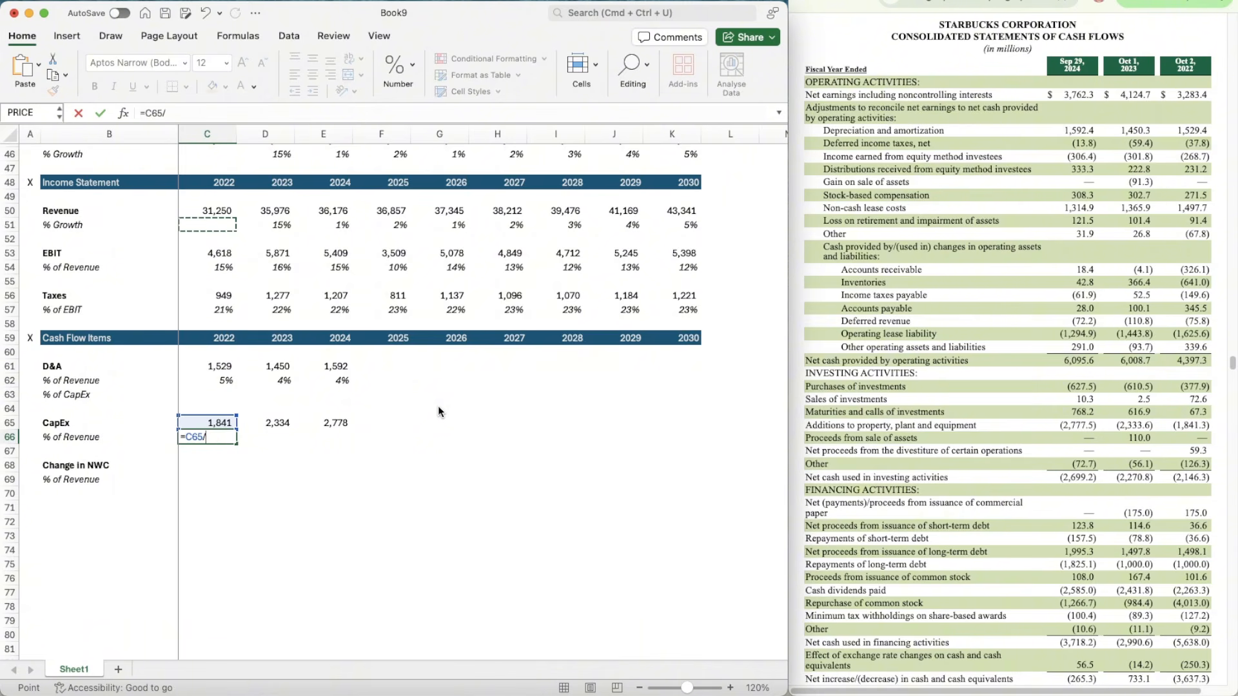
key("Down")
key("Return")
key("Up")
key("Up")
key("Up")
key("Up")
key("Up")
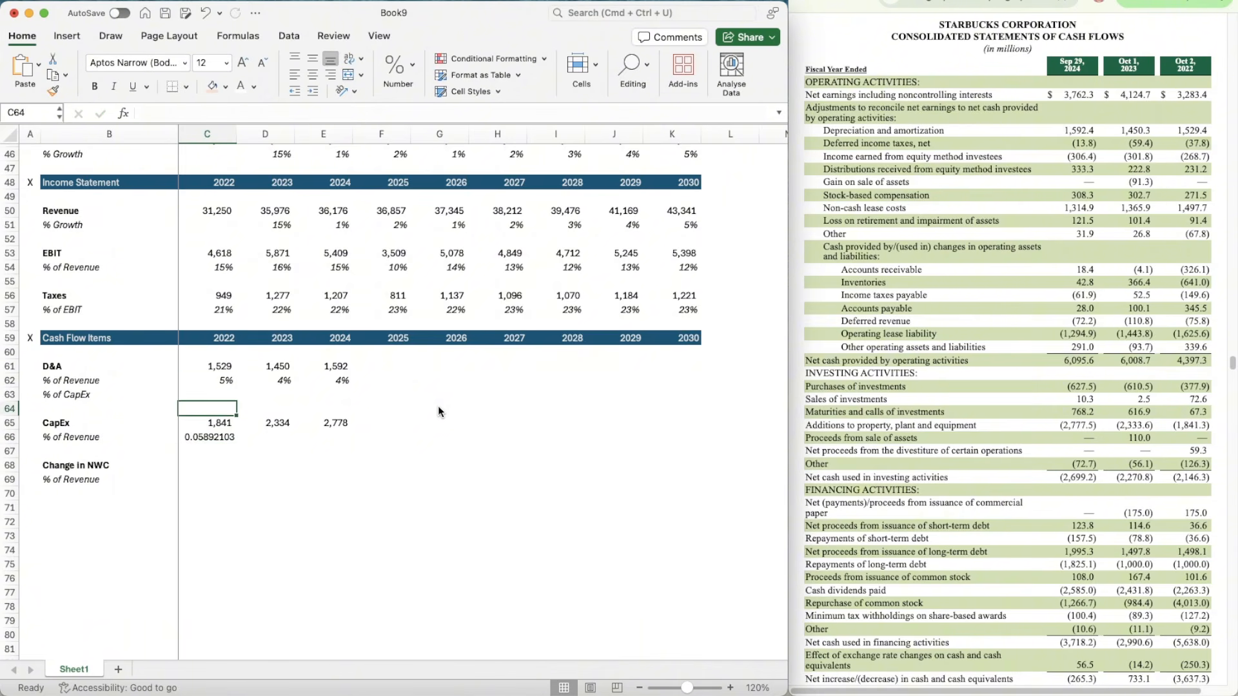
key("shift+super+c")
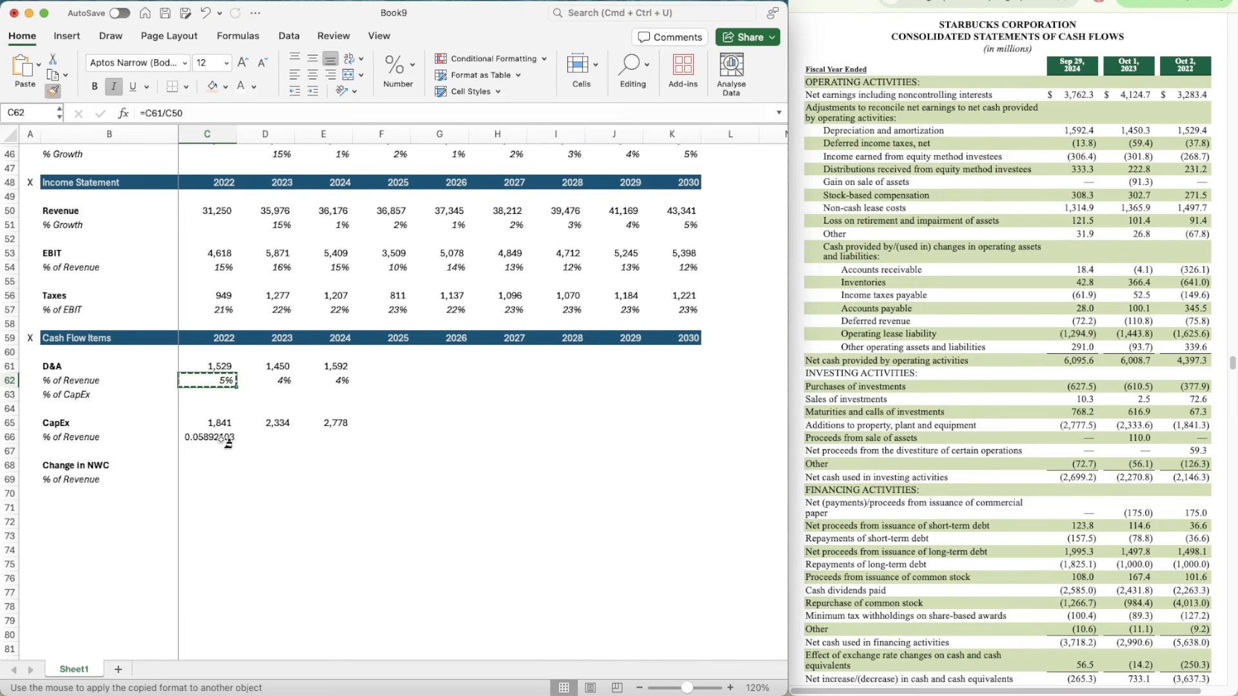
left_click(224, 443)
key("super+c")
key("shift+Right")
key("shift+Right")
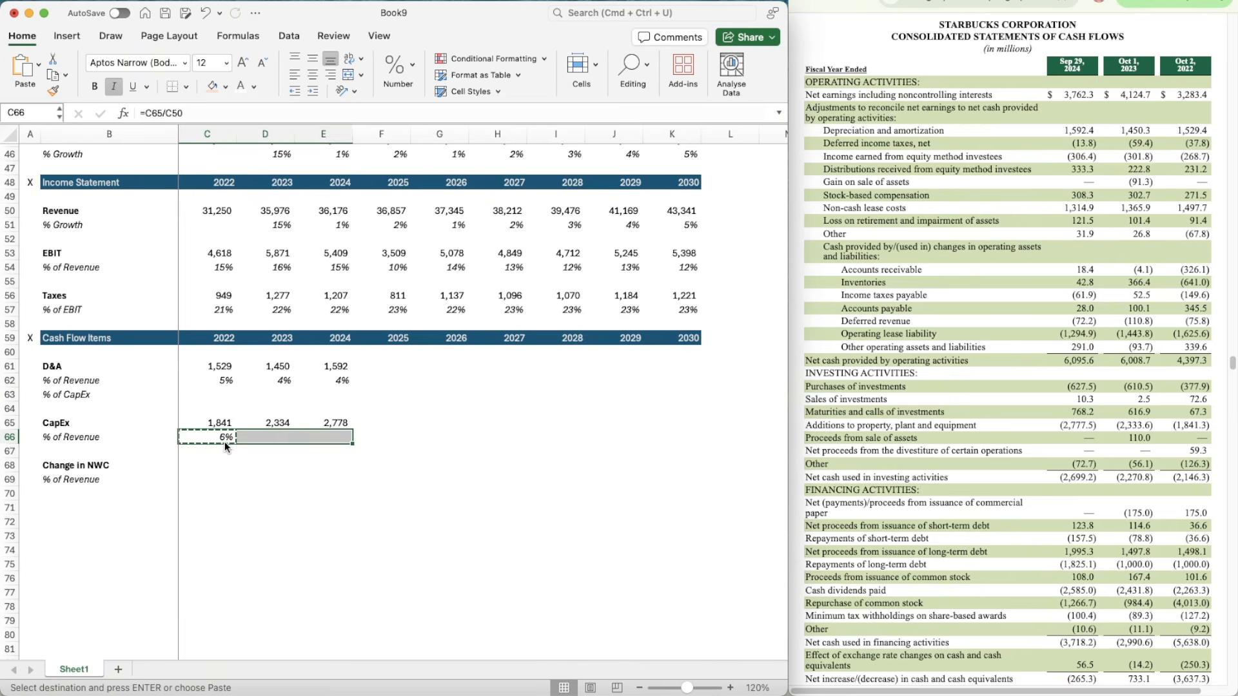
key("super+v")
Step: Calculate 2022 D&A as a percentage of CapEx in C63 with =C61/C65
key("Up")
key("Up")
key("Left")
key("Right")
key("Up")
type("=")
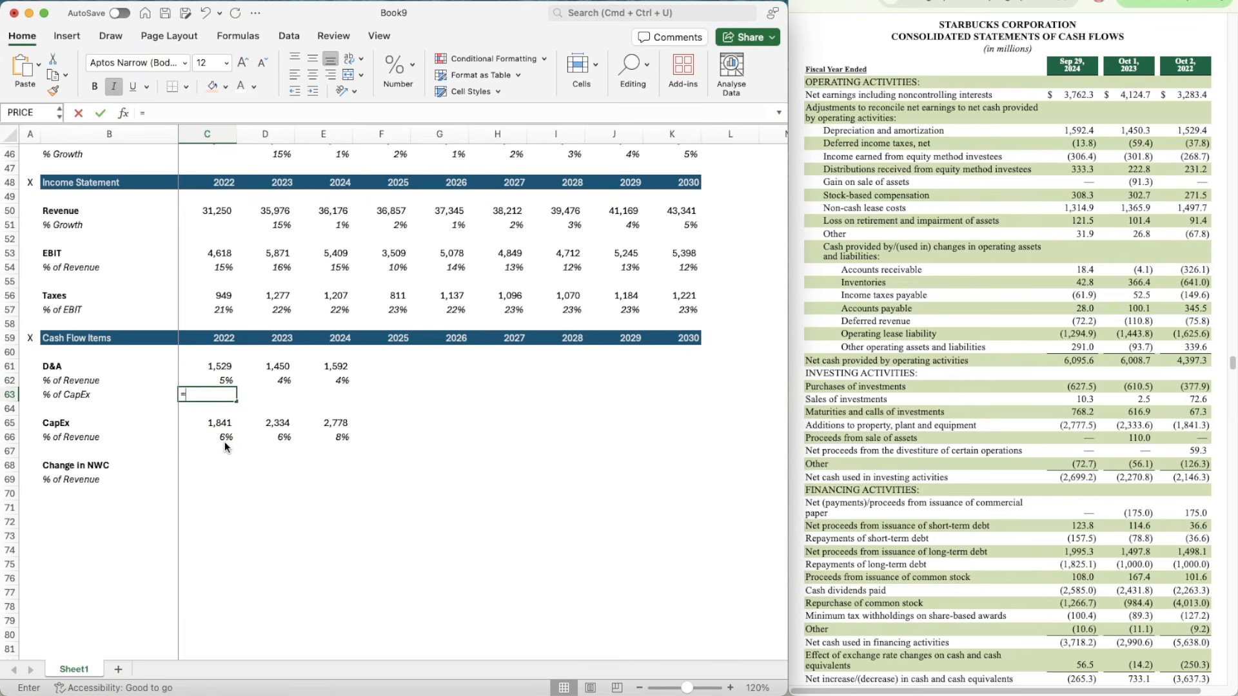
key("Up")
key("Up")
type("/")
key("Down")
key("Down")
key("Return")
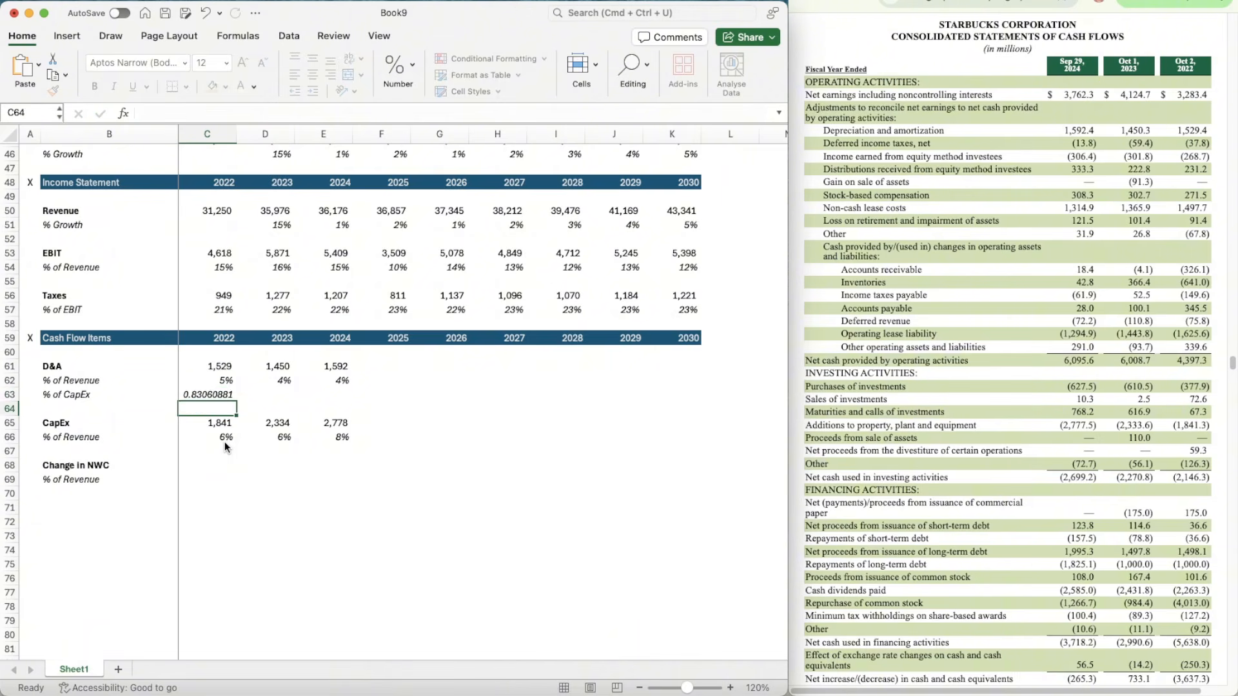
Step: Format the % of CapEx value in C63 as a percentage and copy its formula across to D63:E63
key("Up")
key("Up")
key("Down")
key("ctrl+shift+5")
key("super+c")
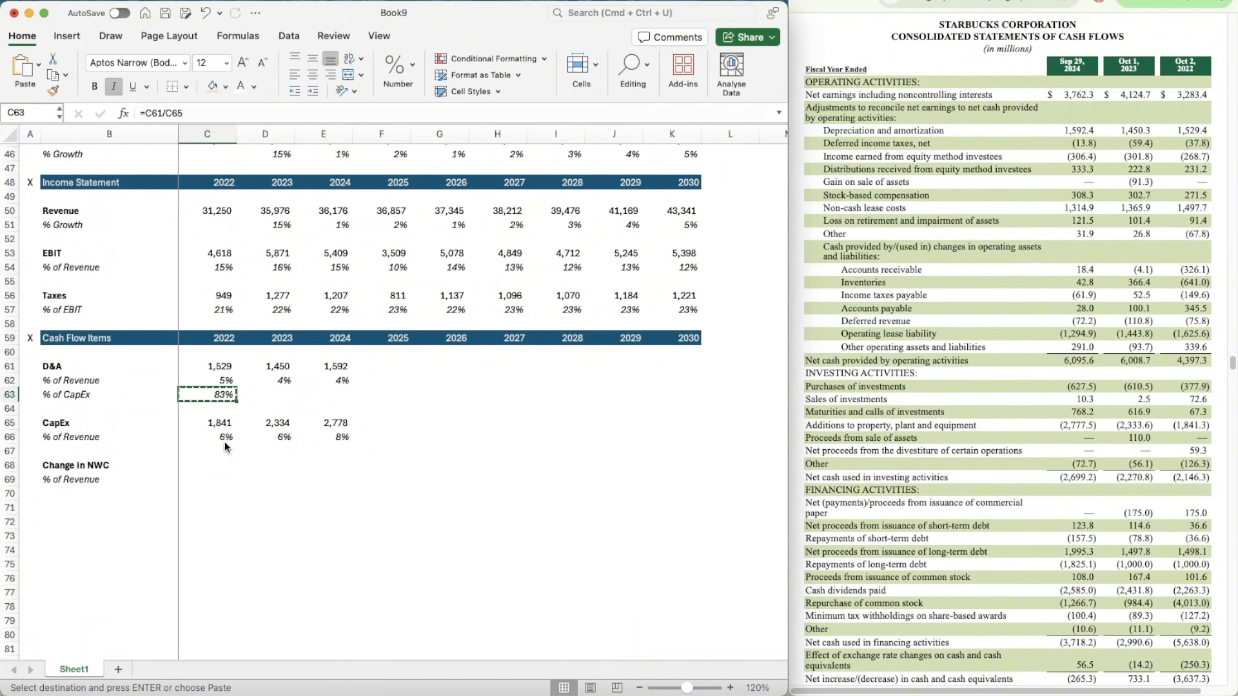
key("shift+Right")
key("shift+Right")
key("super+v")
key("Down")
key("Down")
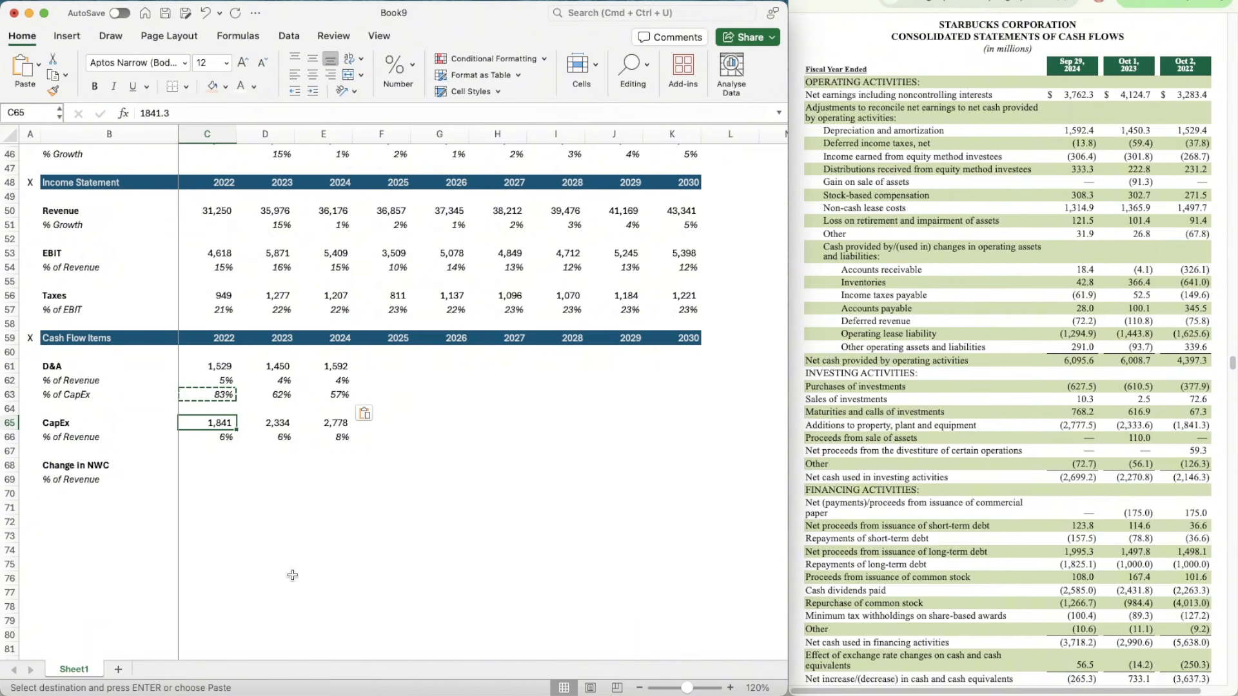
key("Escape")
key("Down")
key("Down")
key("Up")
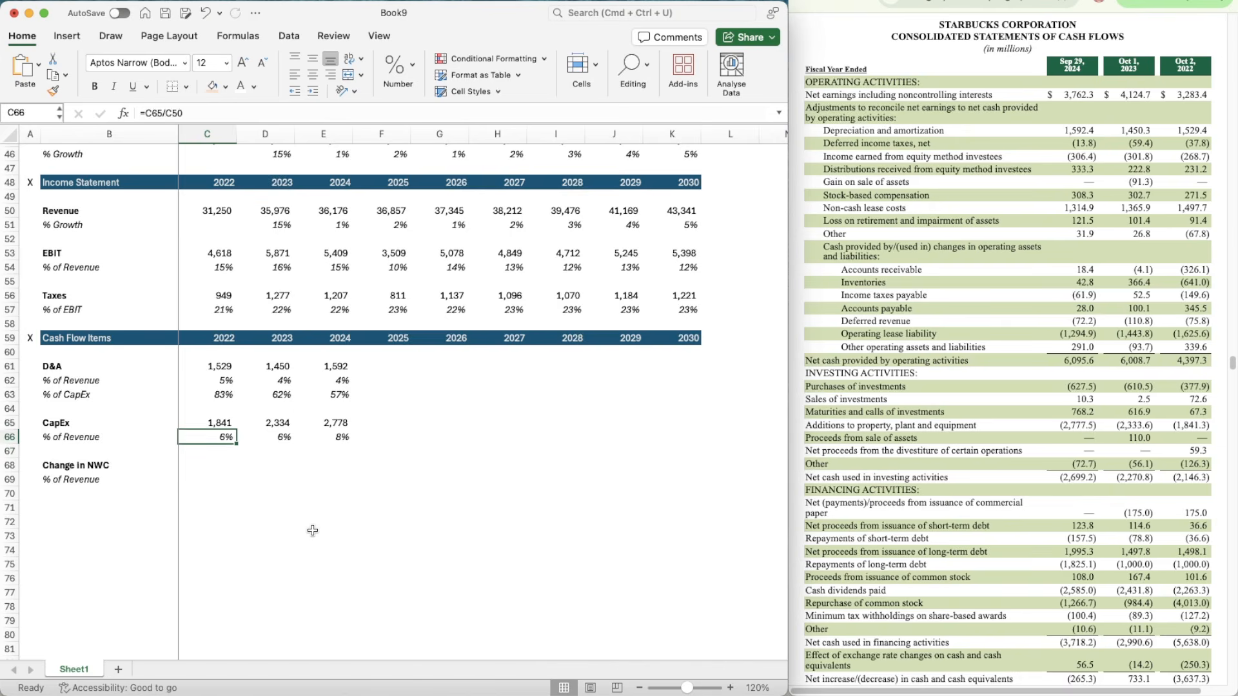
key("Right")
key("Right")
key("Up")
key("Left")
key("Right")
key("Right")
key("Right")
key("Left")
key("Left")
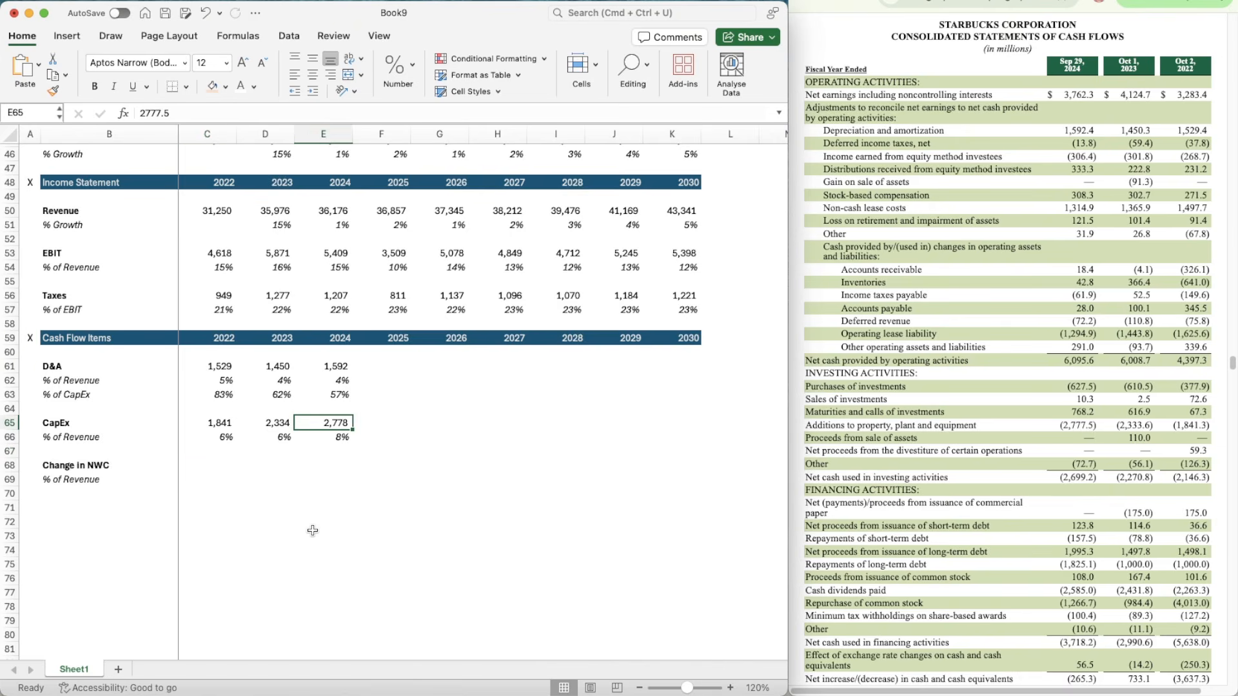
key("Down")
key("Down")
key("Left")
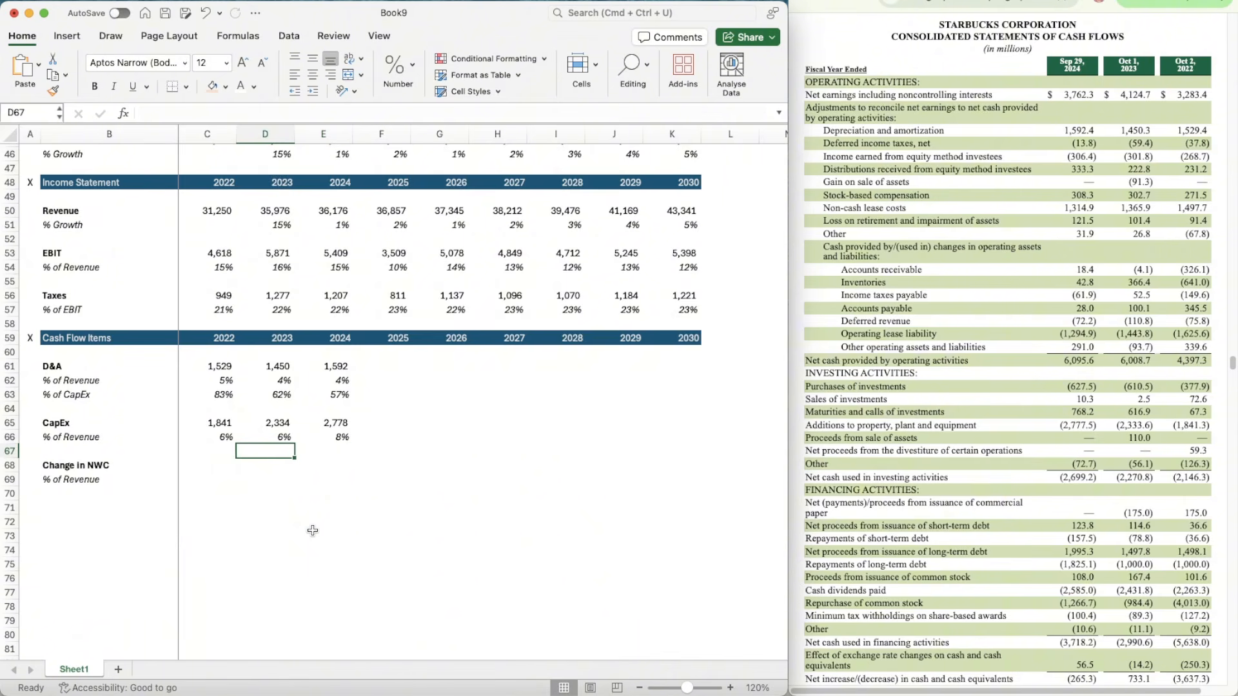
key("Left")
key("Right")
key("Down")
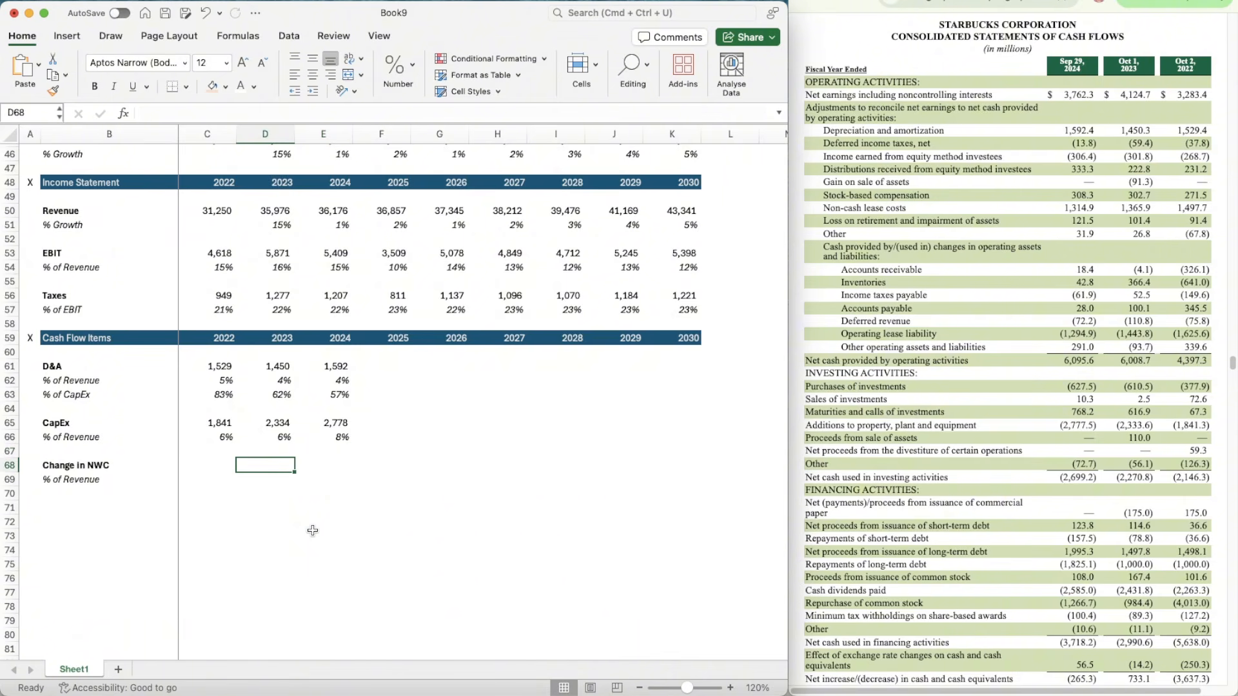
Step: Enter the 2022 Change in NWC in C68 as =-326.1-641-149.6+345.5-75.8-1625.6+339.6
key("Left")
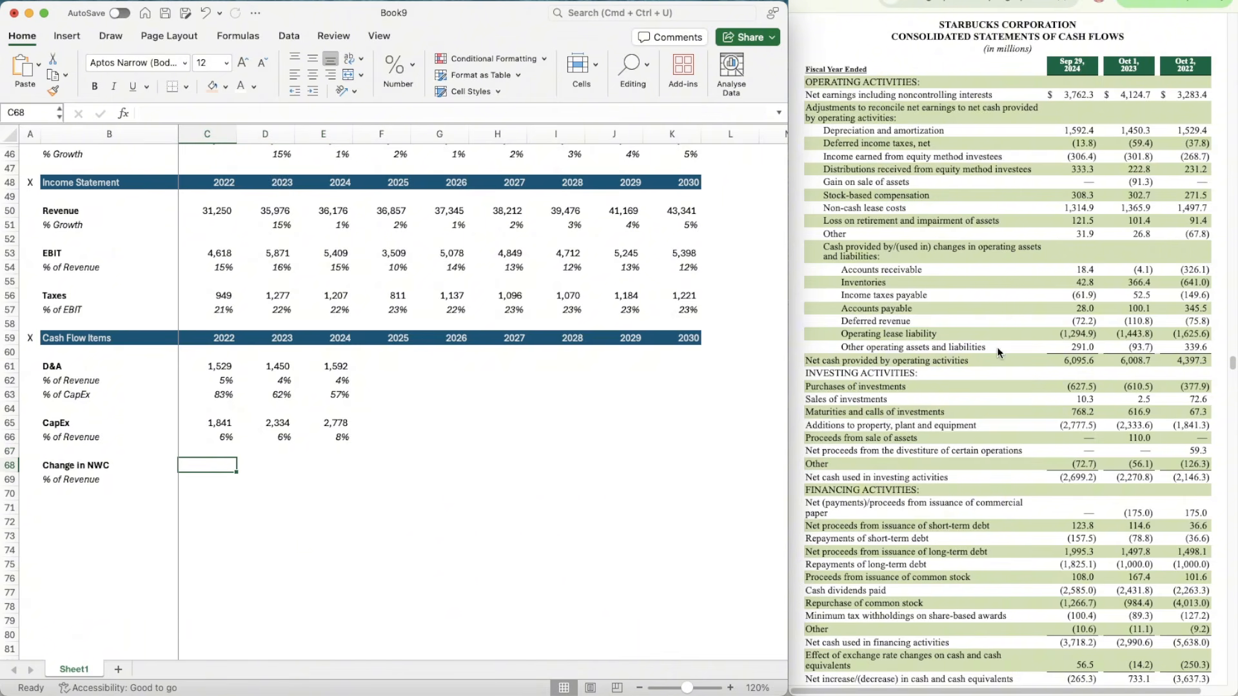
scroll(577, 488, "down", 1)
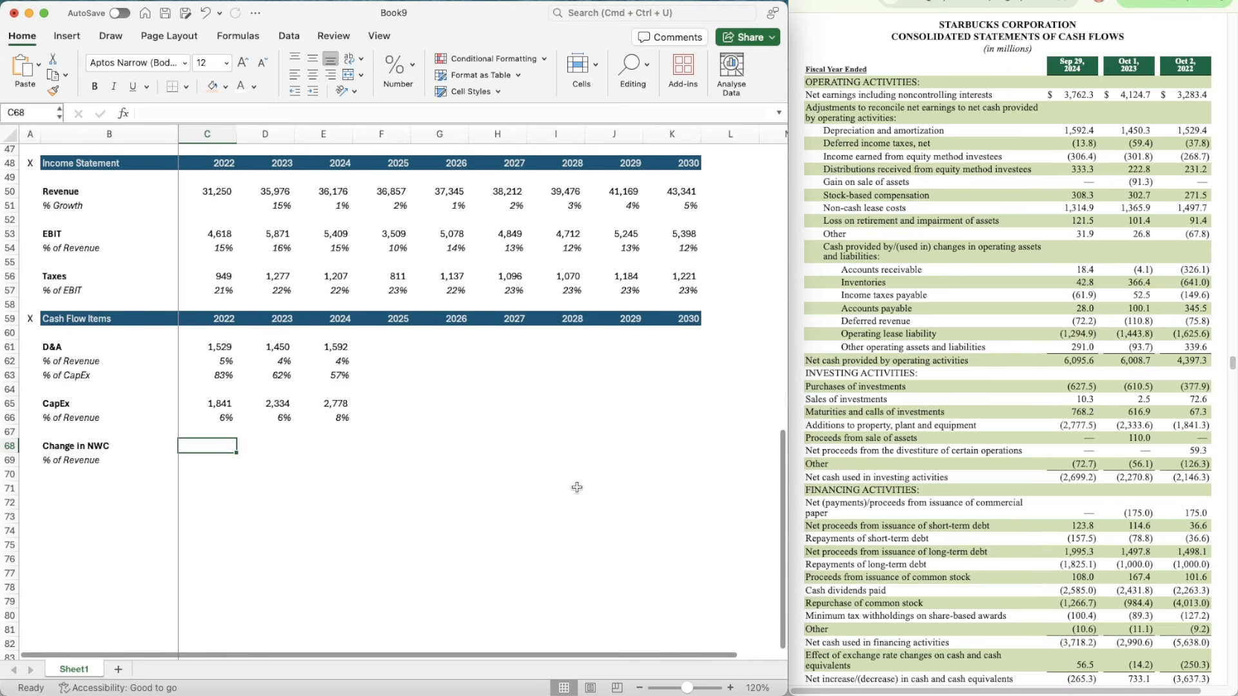
type("=")
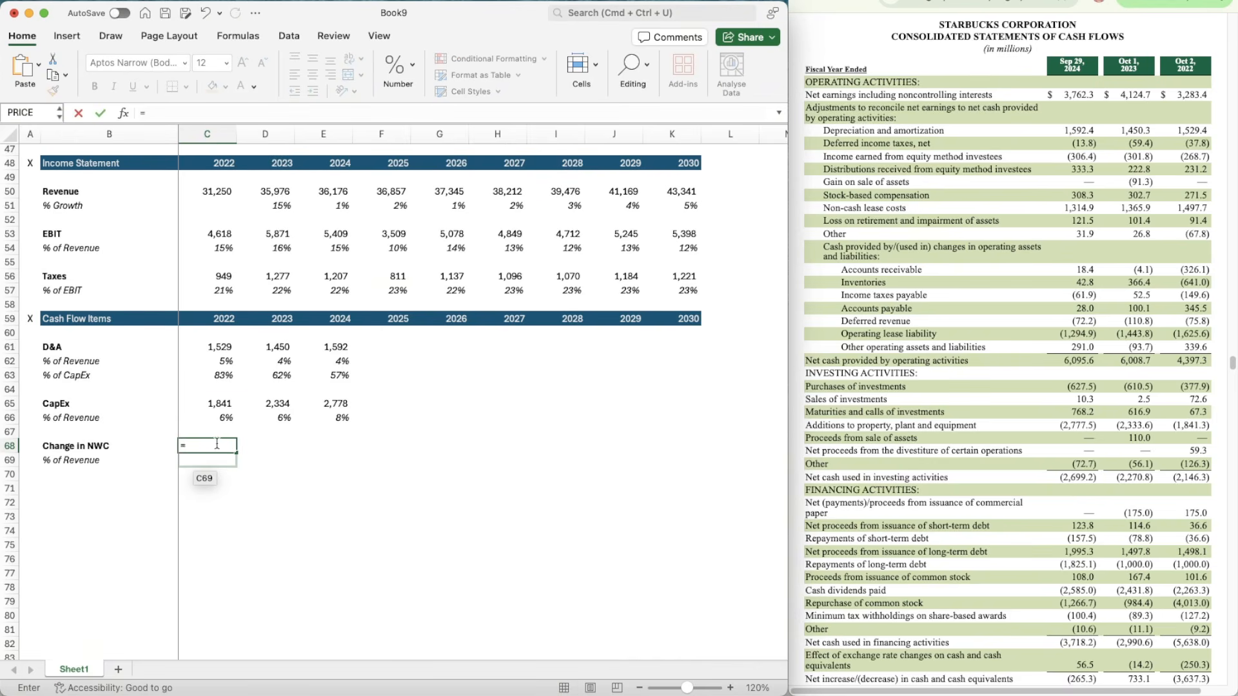
type("-326.1-641-149.6+3")
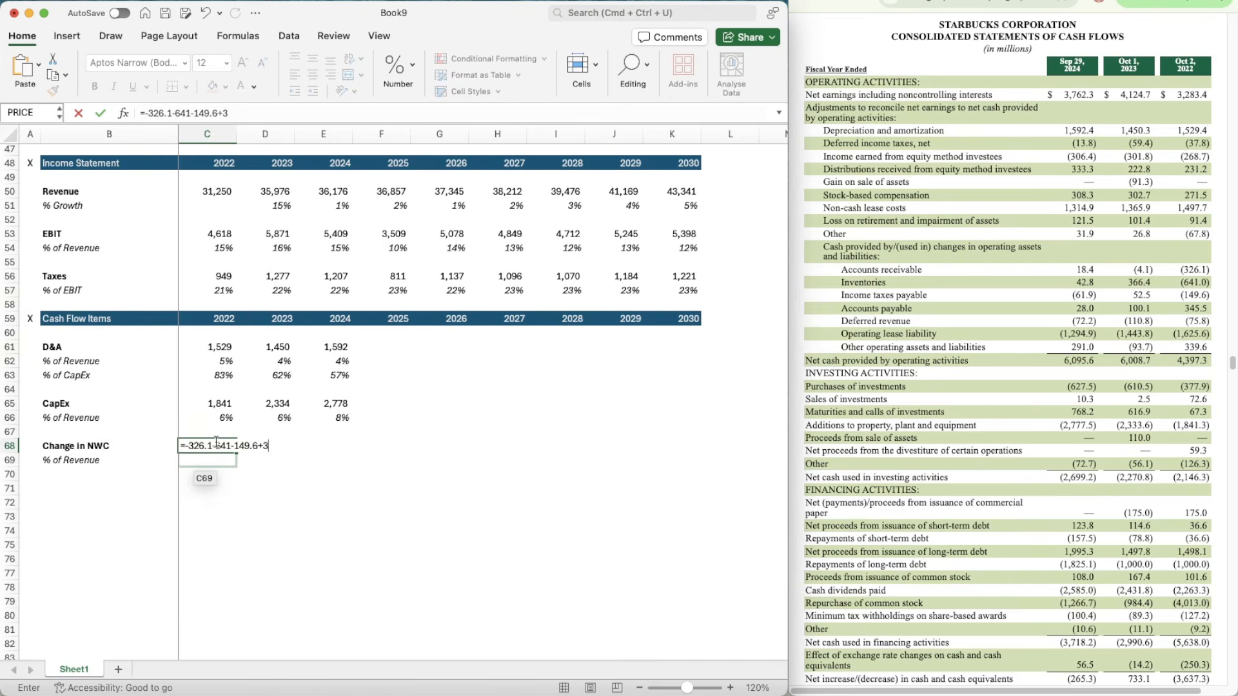
type("45.5-75.8-162")
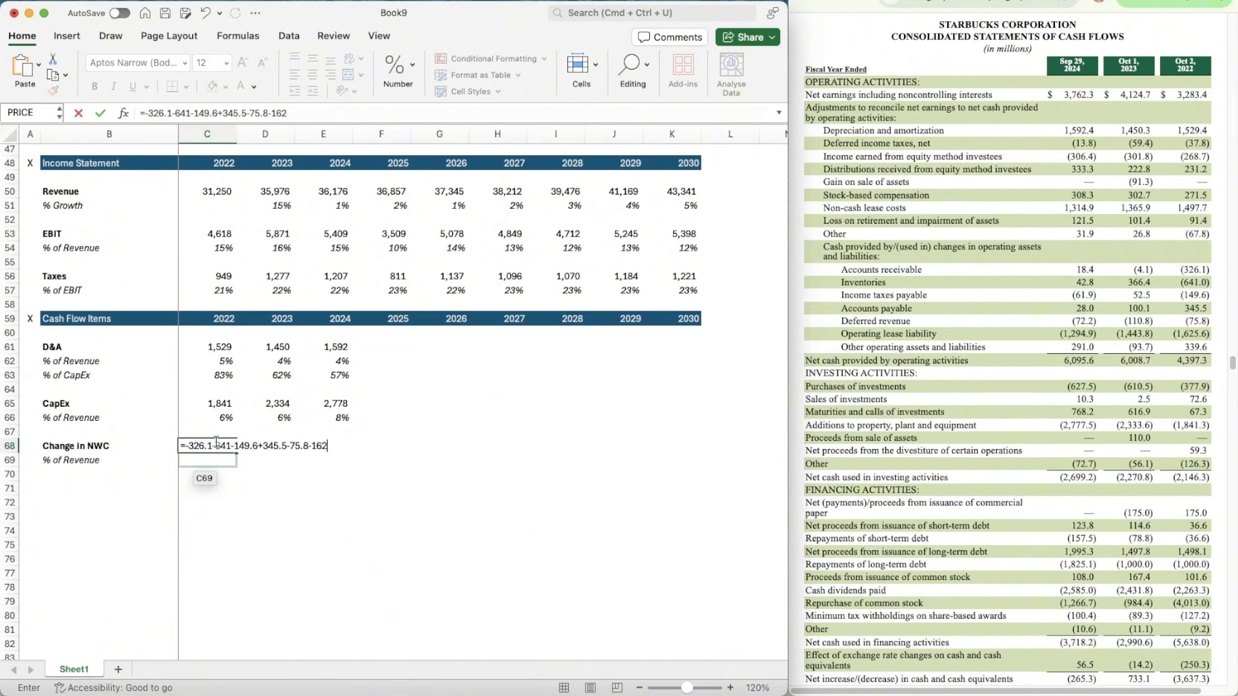
type("5.6+339.6")
key("Return")
Step: Apply the number format of the 2022 CapEx cell, C65, to the Change in NWC value in C68
key("Up")
key("Up")
key("Up")
key("Up")
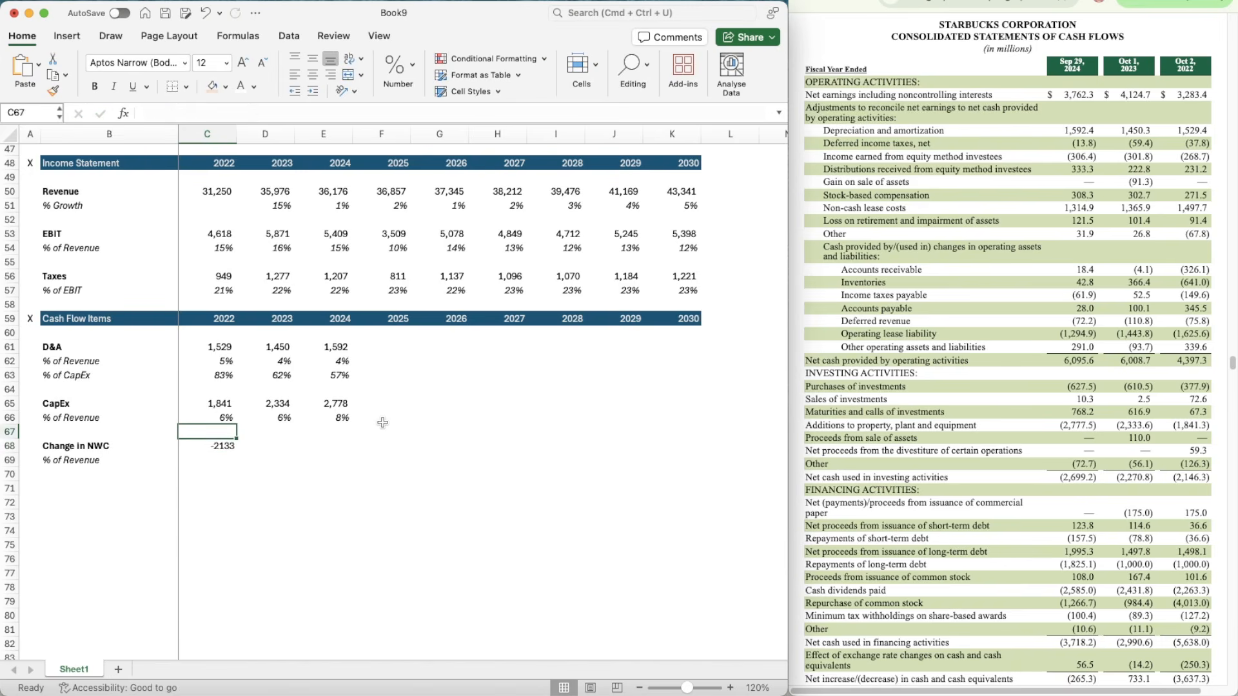
key("super+shift+c")
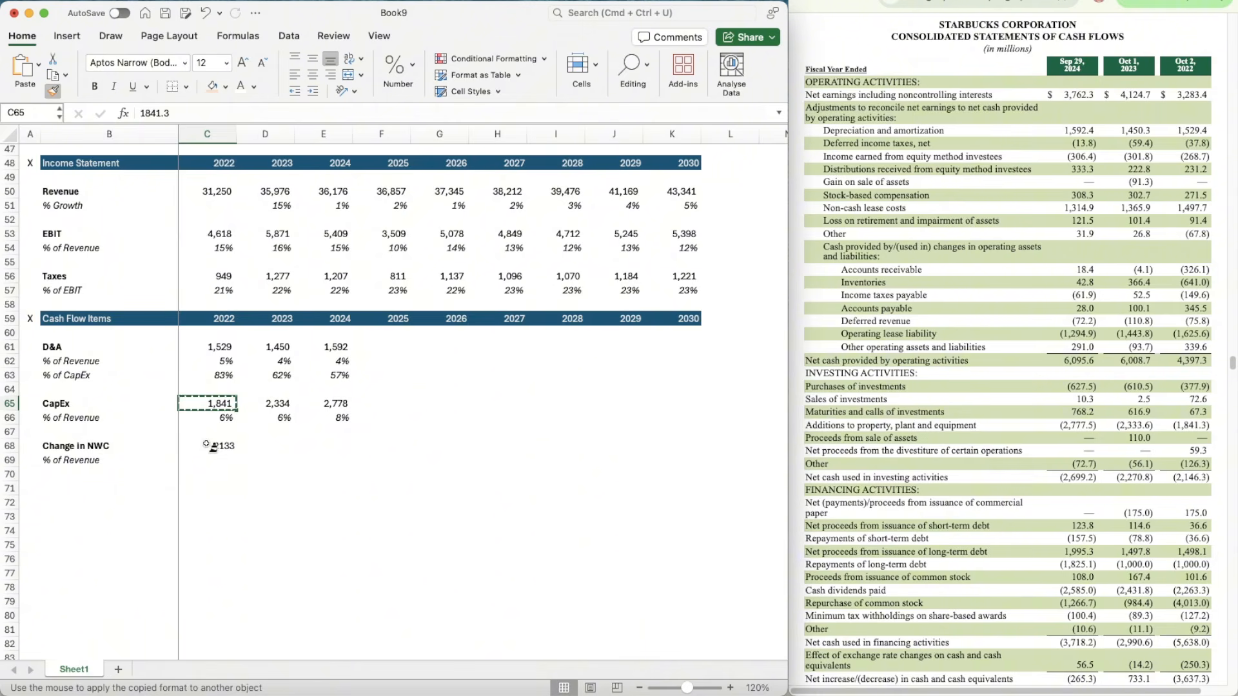
left_click(207, 445)
scroll(318, 456, "down", 2)
Step: Enter the 2023 Change in NWC in D68 as =-4.1+366.4+52.5+100.1-110.8-1443.8-93.7
key("Right")
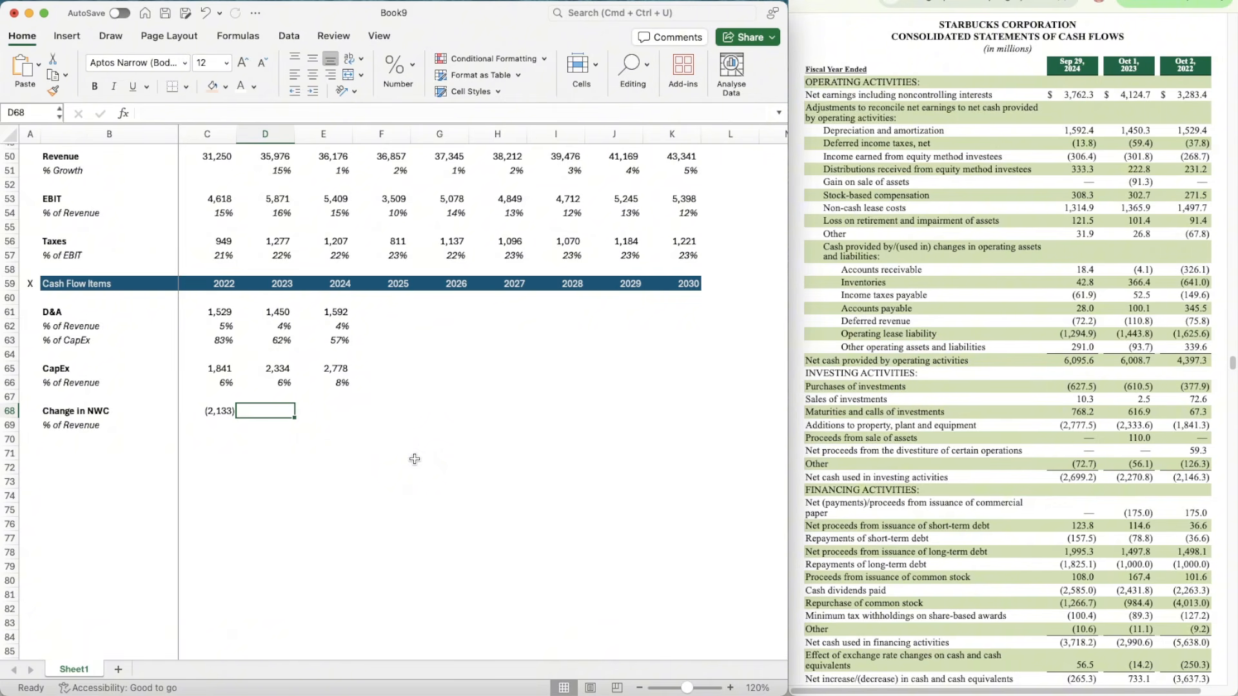
type("=")
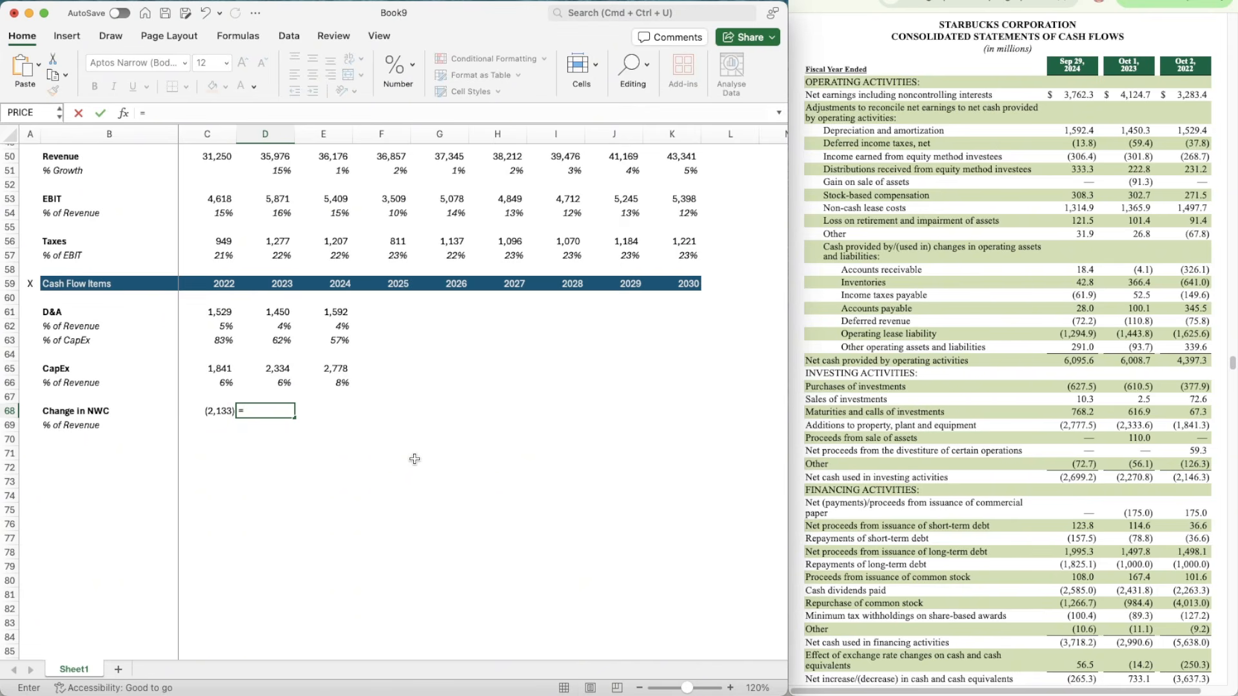
type("-41")
key("BackSpace")
key("BackSpace")
type("4.1+366.4+52.5")
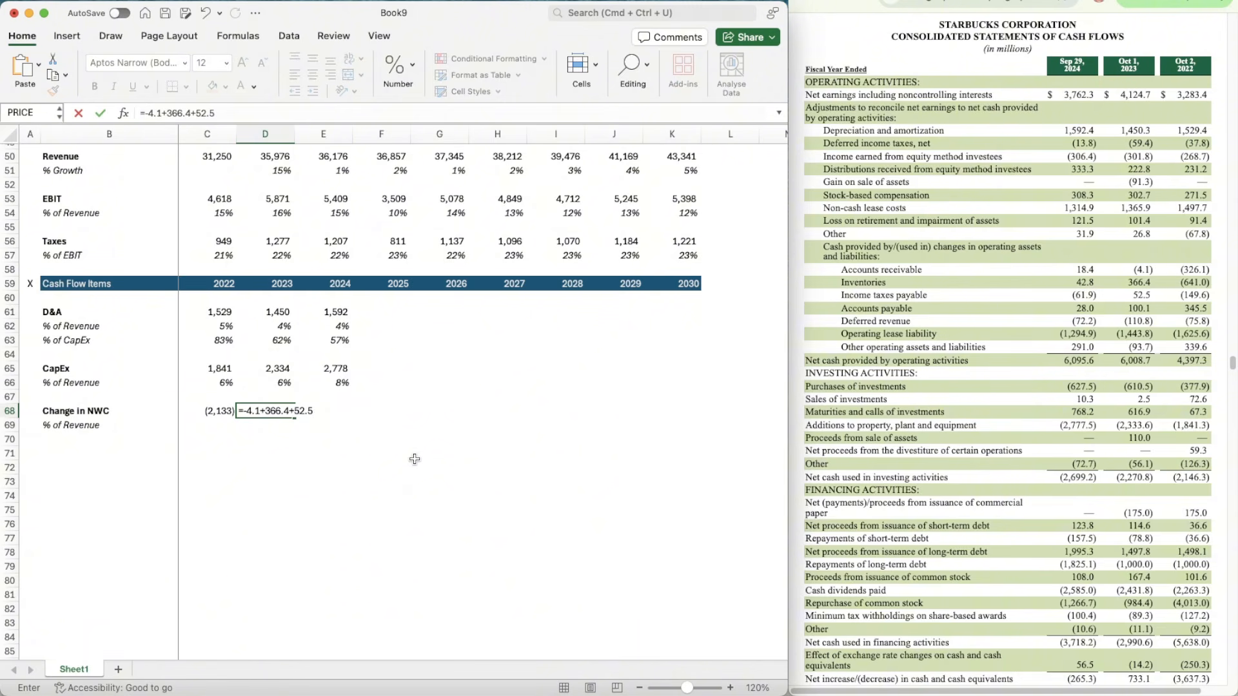
type("+100.1-110.8-14")
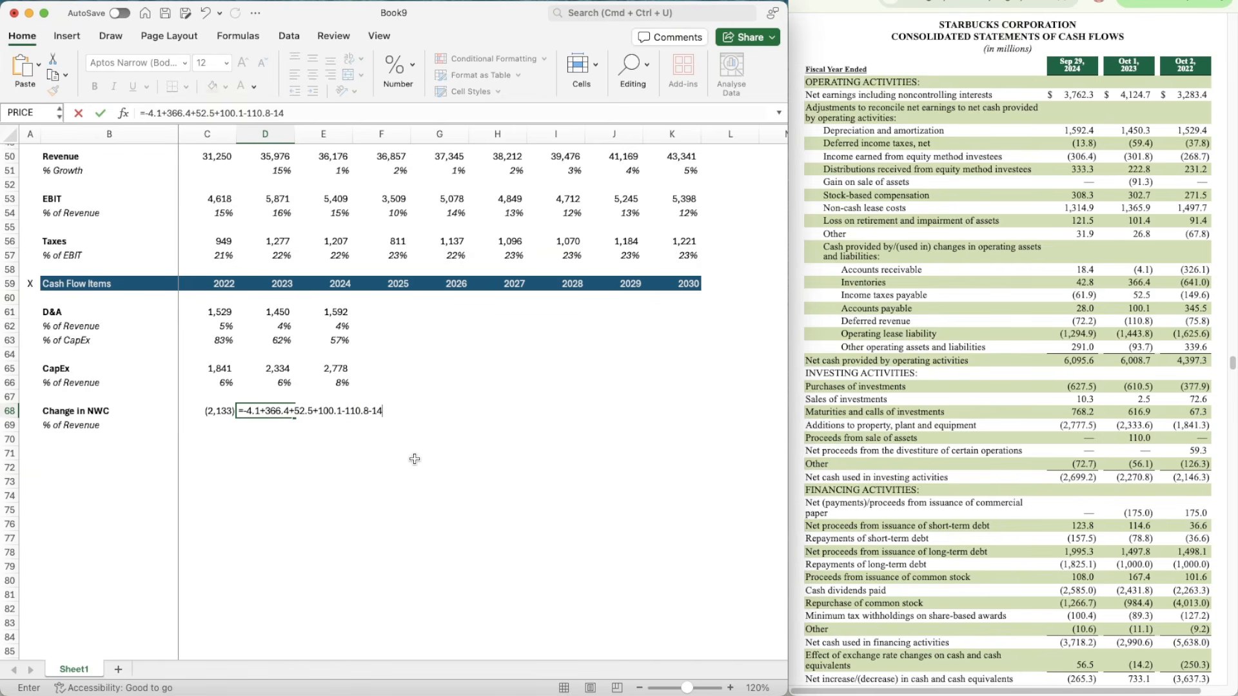
type("43.8-93.7)")
key("Return")
key("Return")
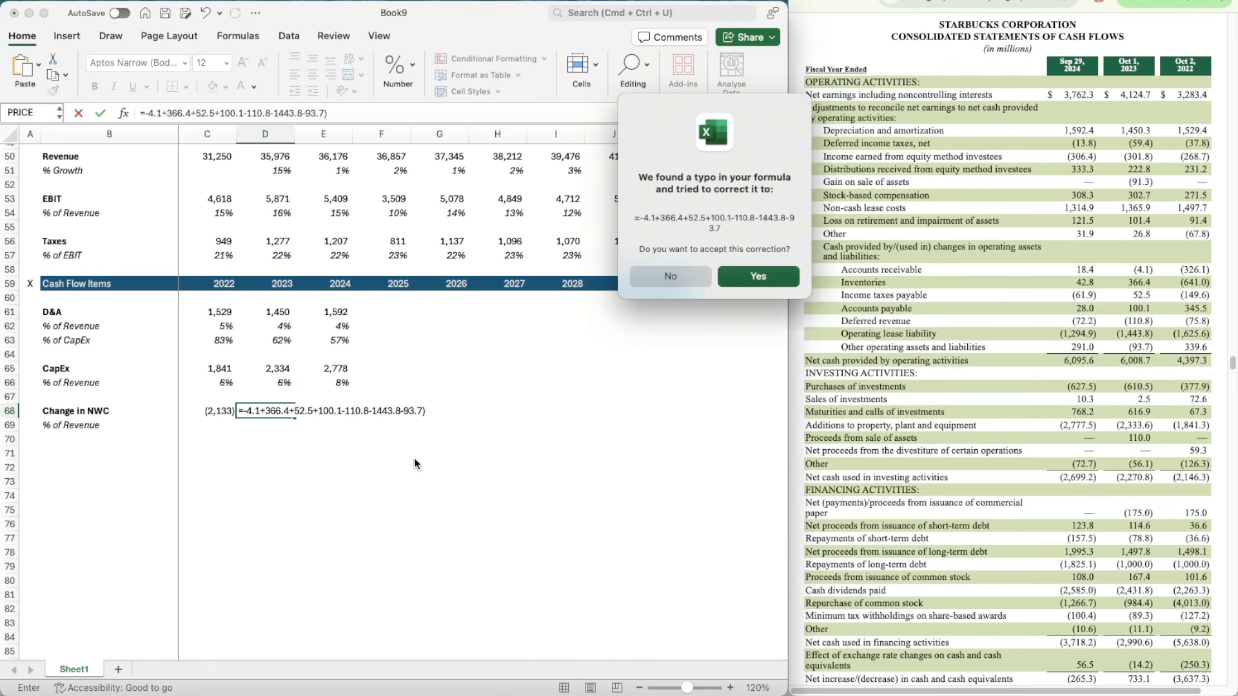
Step: Copy the number format of C68 to the 2023 Change in NWC value in D68
key("Up")
key("Left")
key("shift+super+c")
key("Right")
key("shift+super+v")
key("Right")
key("Right")
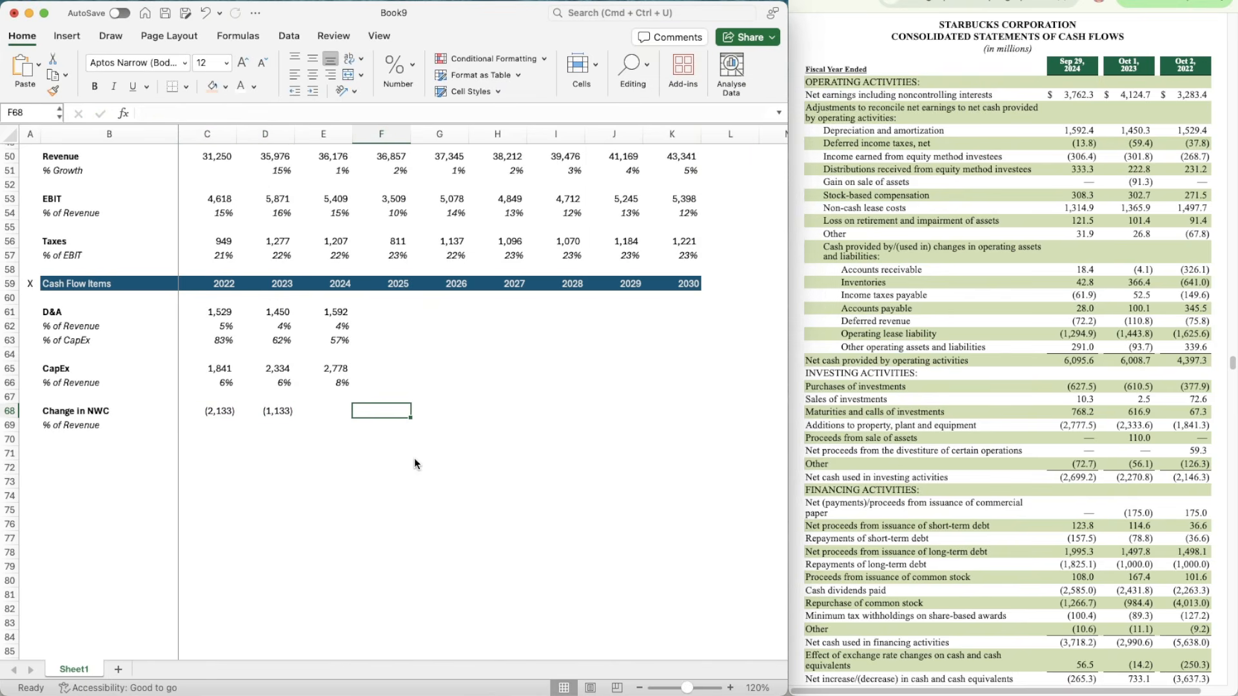
Step: Enter the 2024 Change in NWC in E68 as =18.4+42.8-61.9+29-72.2-1294.9+291
key("Left")
type("=")
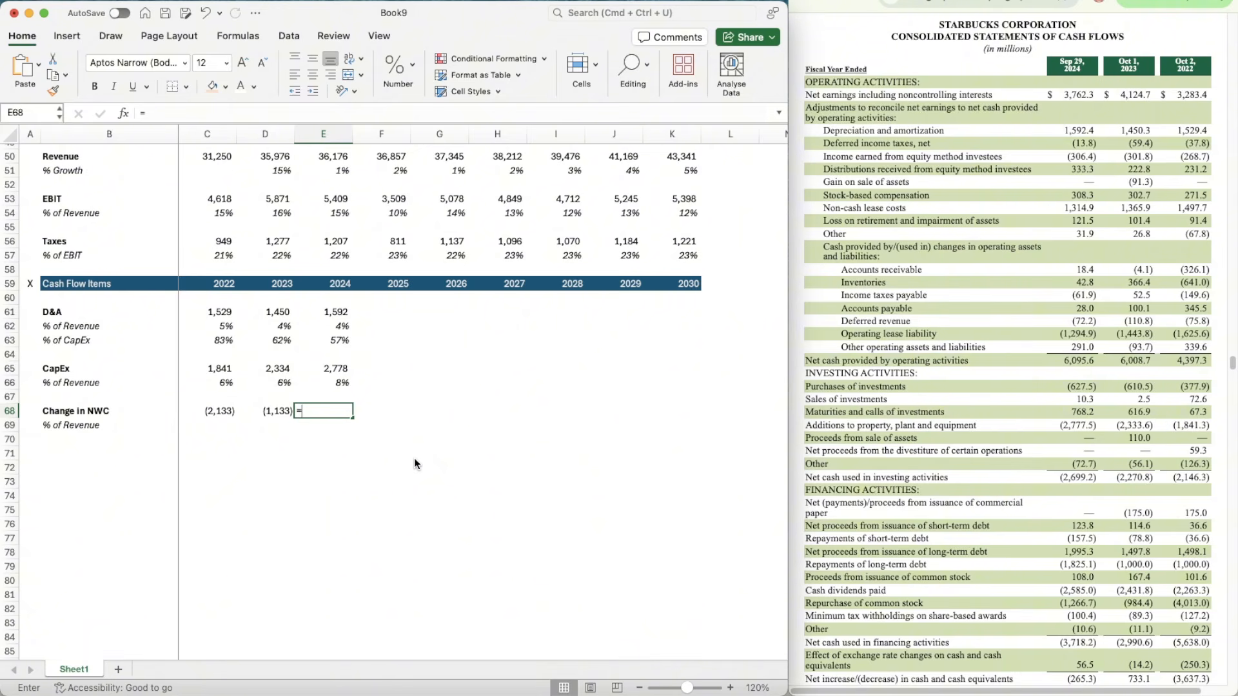
type("18.")
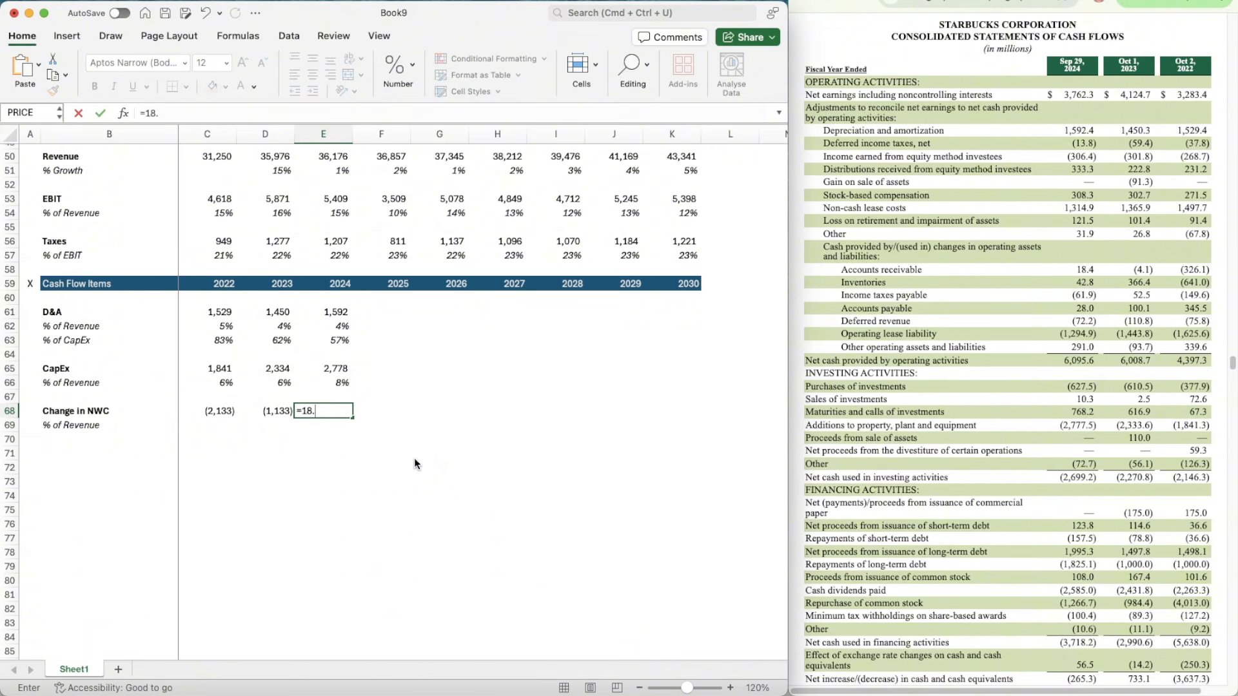
type("4+42.8-61.9+29")
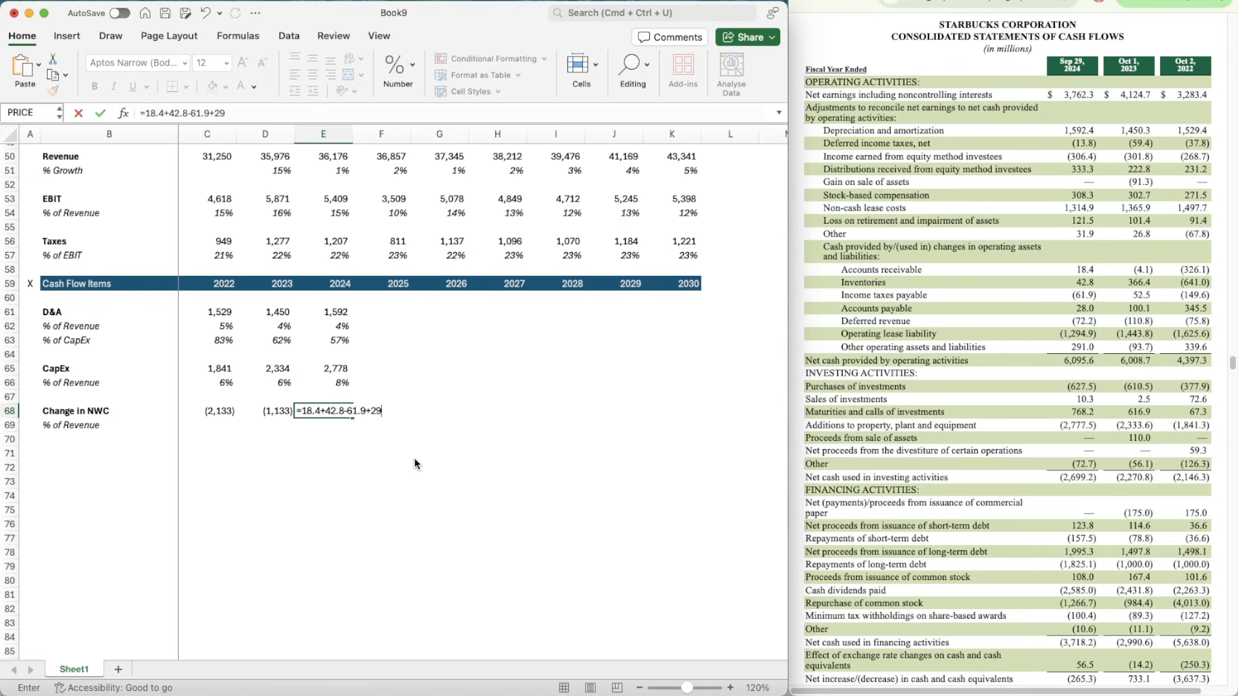
type("-72.2-1294.9")
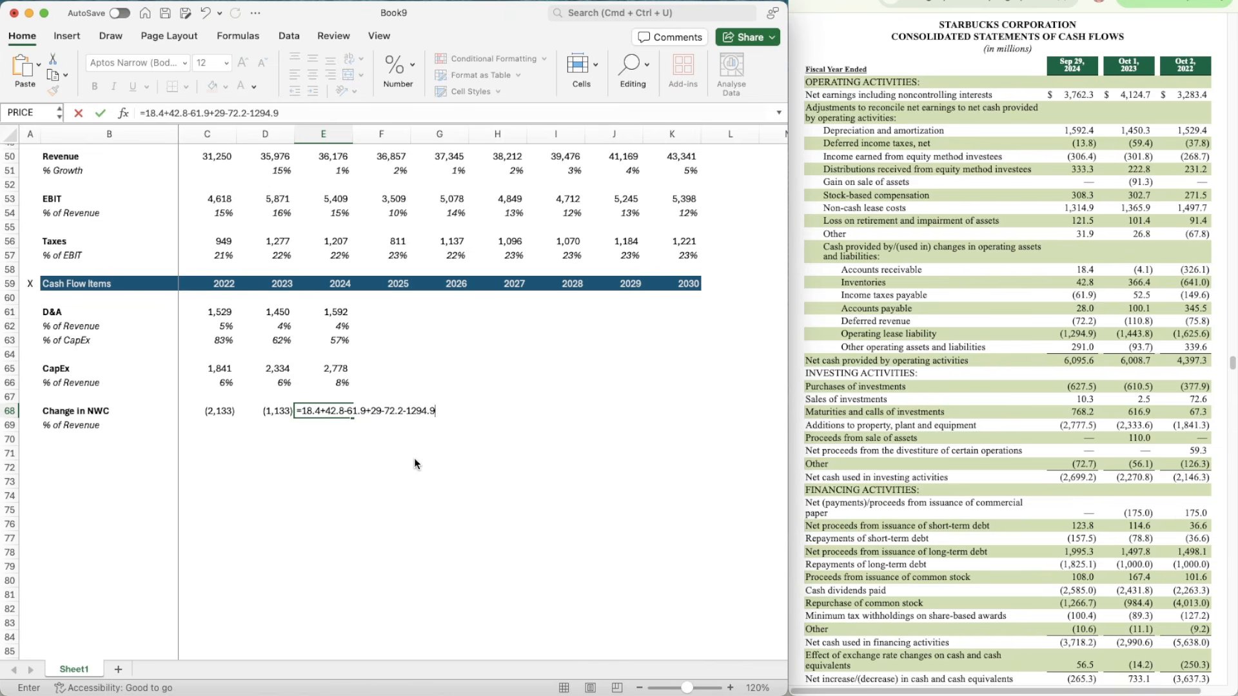
type("+291")
key("Return")
Step: Copy the number format of D68 to the 2024 Change in NWC value in E68
key("Up")
key("Left")
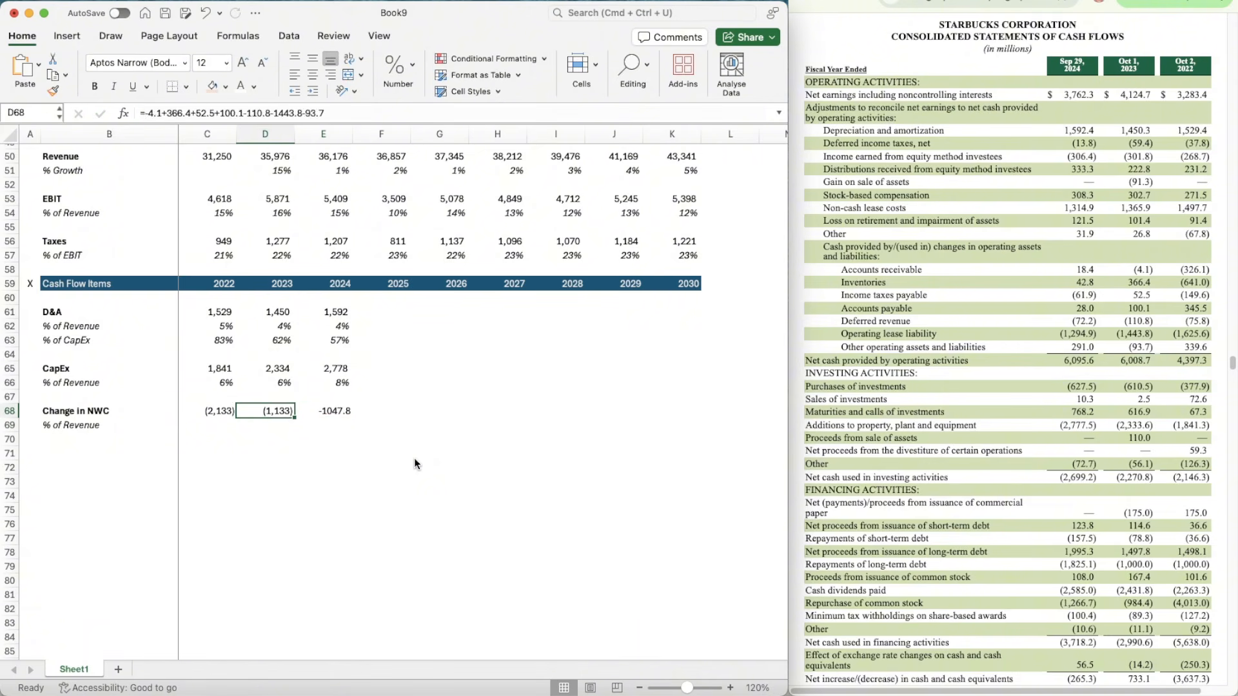
key("super+shift+c")
key("Right")
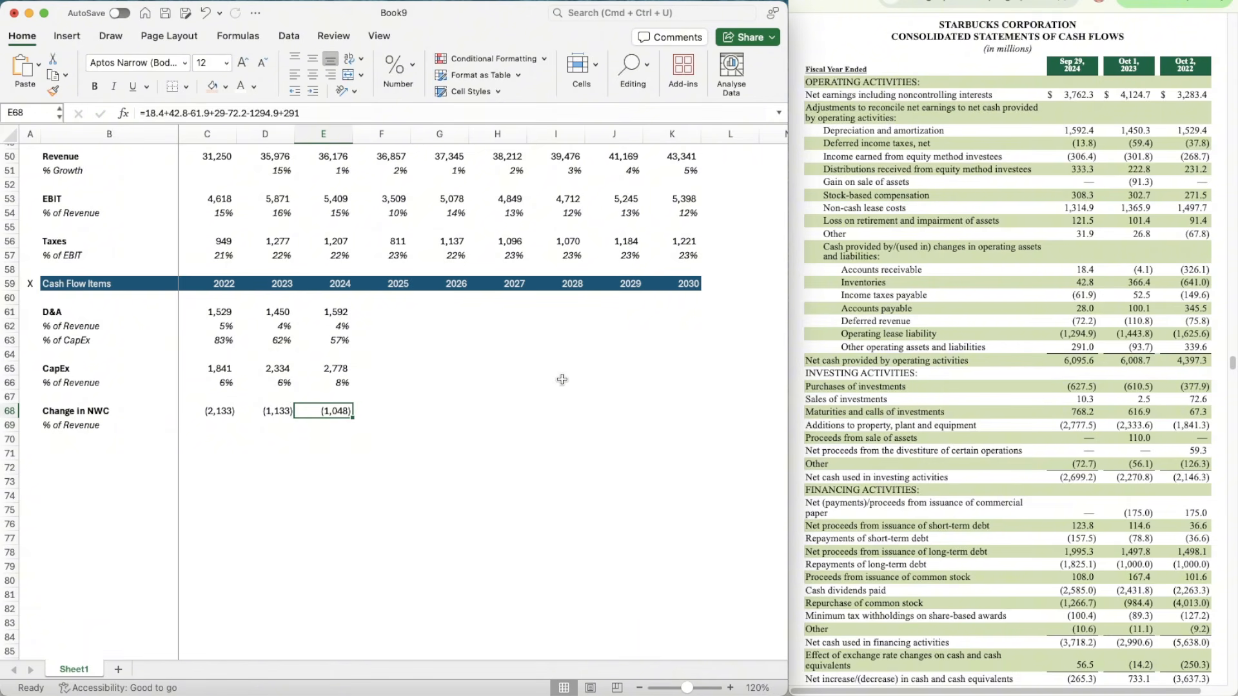
Step: Calculate 2022 Change in NWC as a percentage of revenue in C69 with =C68/C50
key("Down")
key("Left")
key("Left")
type("=")
key("Up")
type("/")
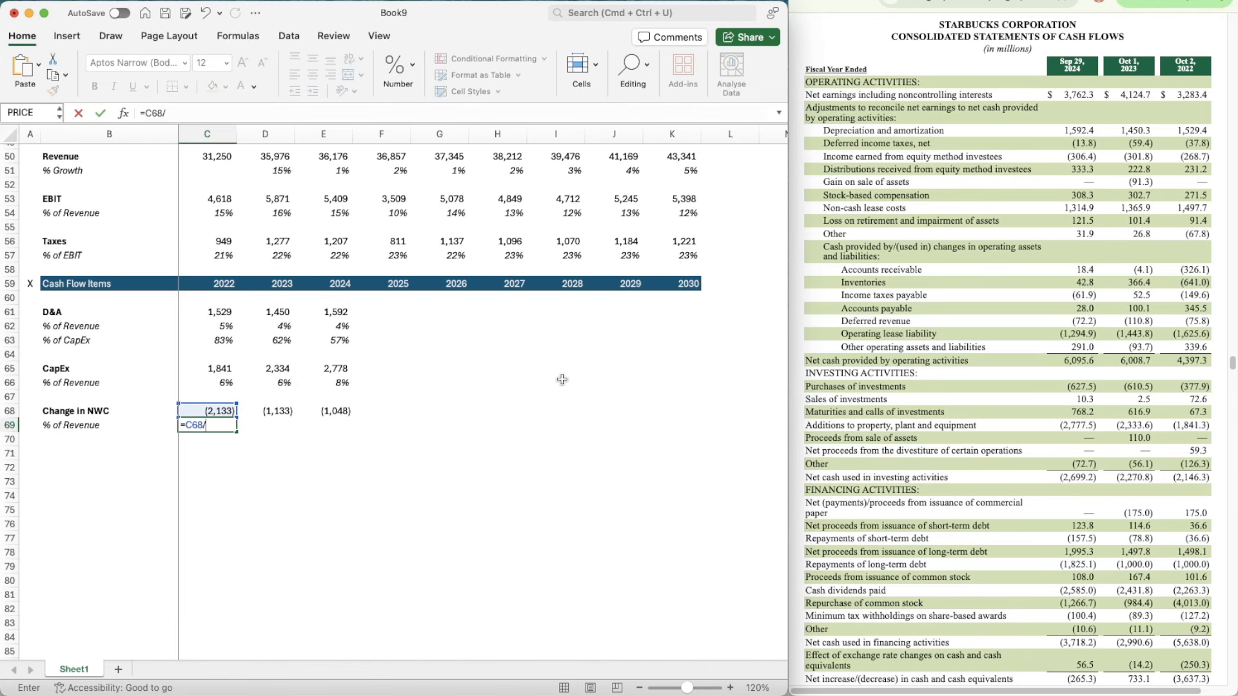
left_click(215, 159)
key("Return")
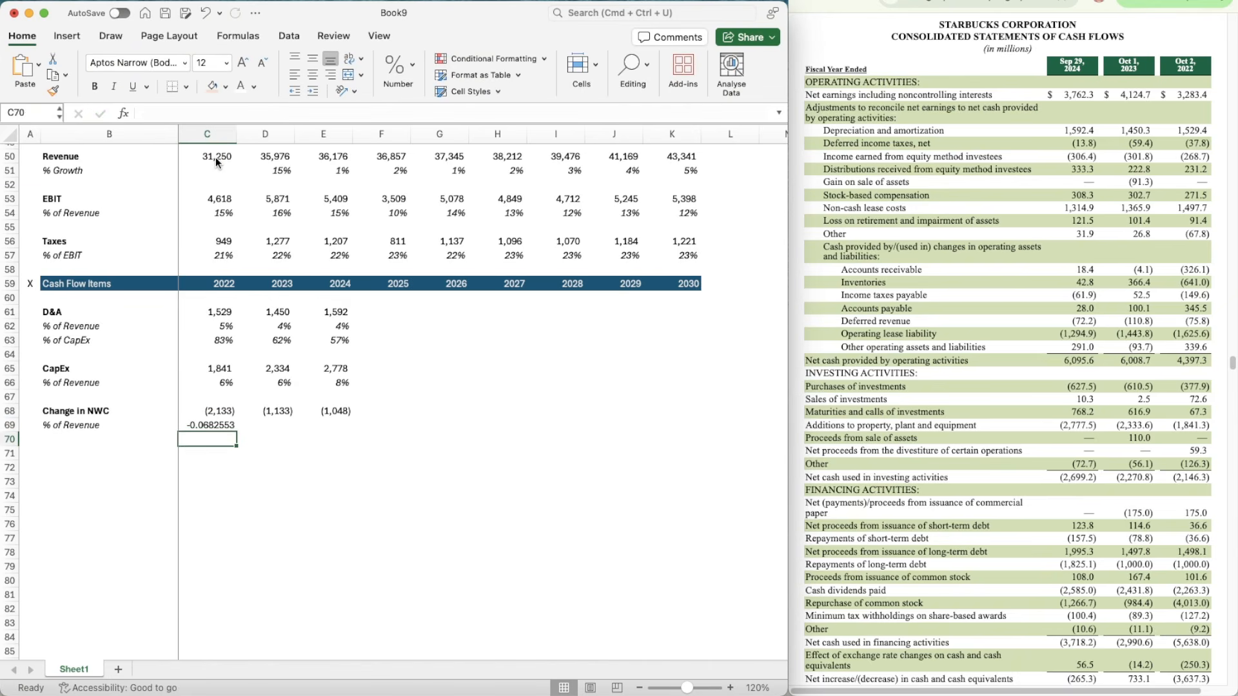
Step: Apply the percentage format of C66 to C69 and copy its formula across to 2023 and 2024 (D69:E69)
key("Up")
key("Up")
key("Up")
key("Up")
left_click(53, 91)
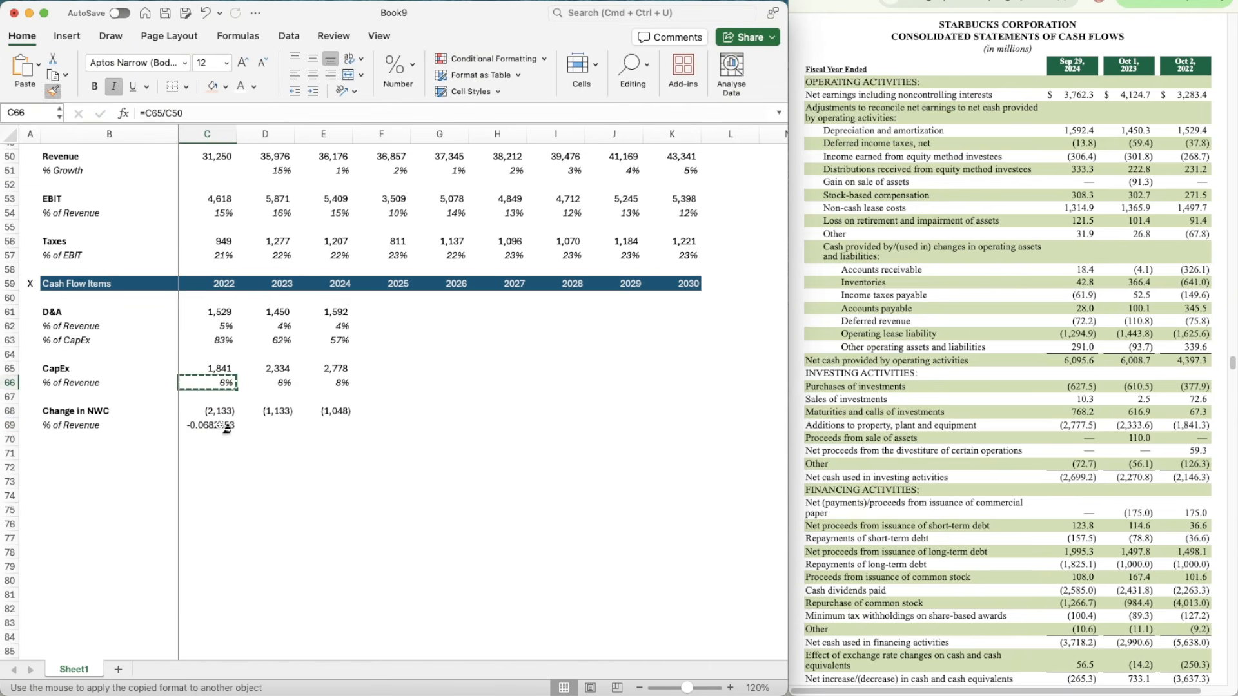
left_click(223, 428)
key("super+c")
left_click_drag(223, 430, 332, 426)
key("super+v")
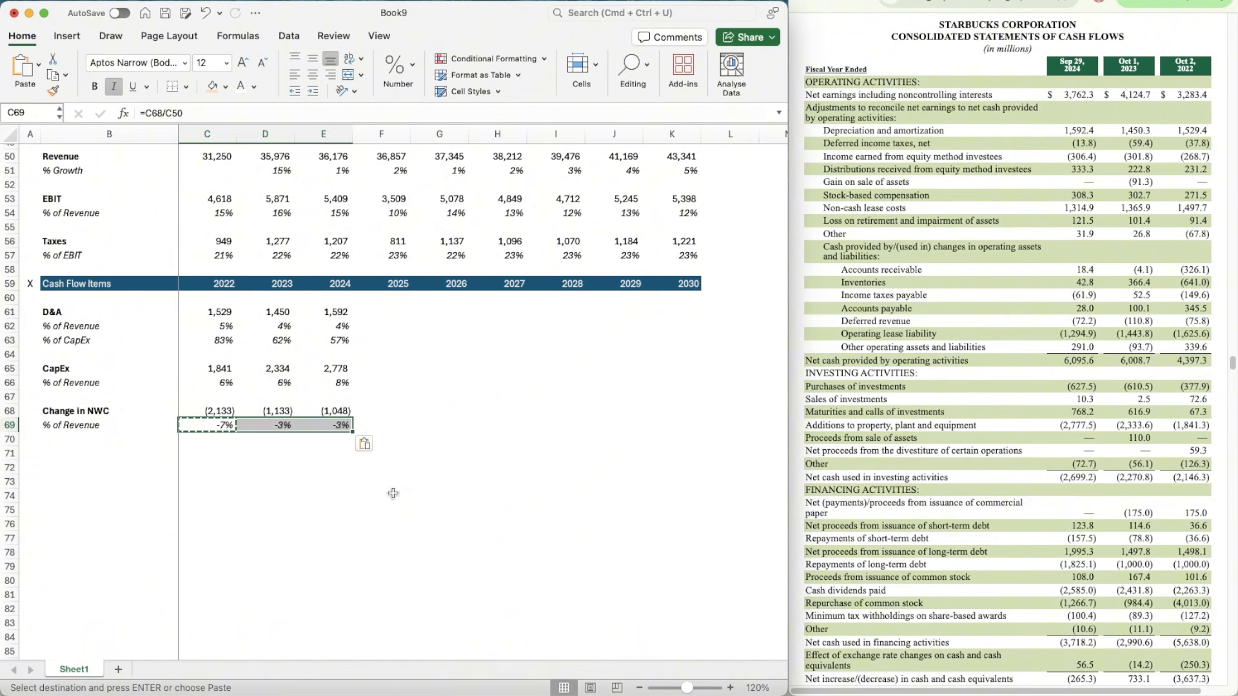
left_click(401, 500)
key("Escape")
Step: Link the 2030 Base growth rate of the Other segment in K40 to its Base assumption with =G12
scroll(462, 387, "up", 7)
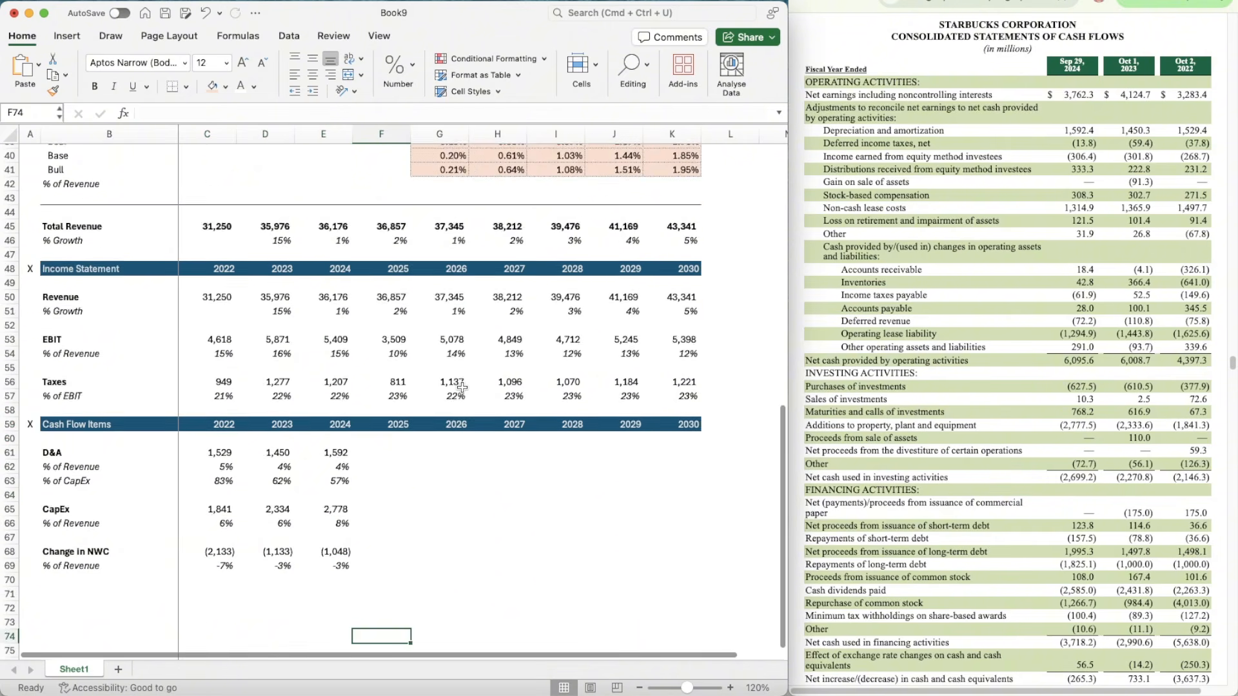
scroll(462, 387, "up", 7)
left_click(429, 236)
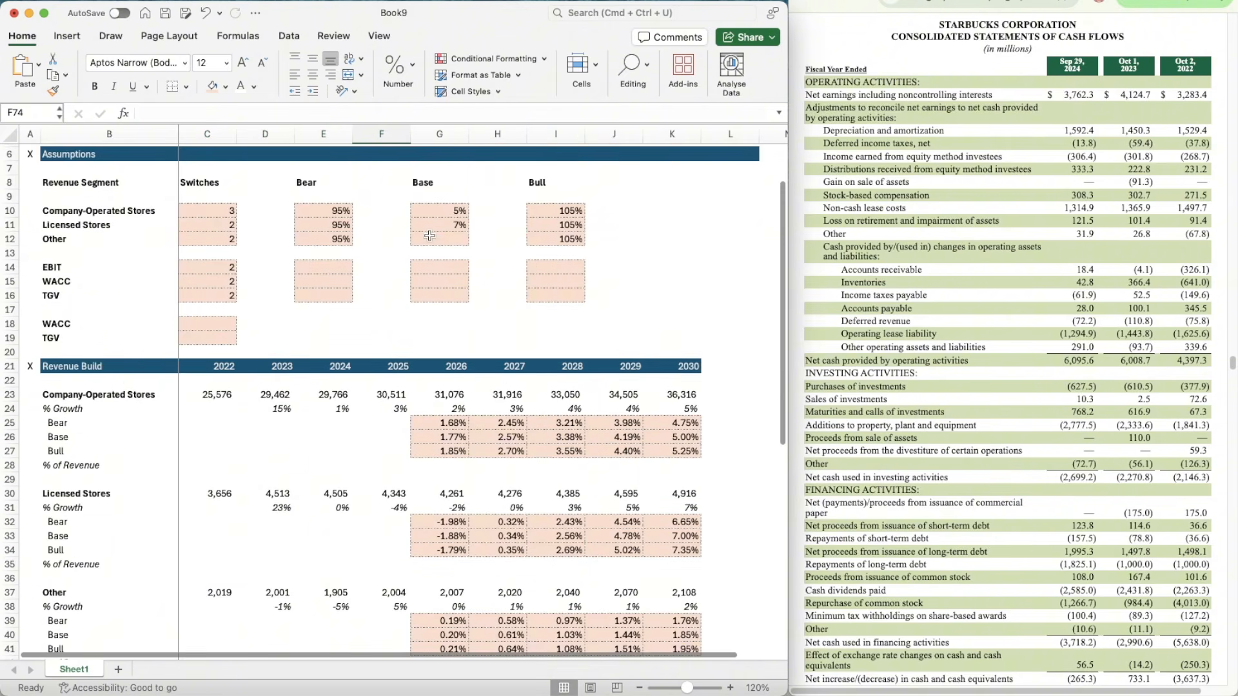
scroll(429, 236, "down", 3)
left_click(664, 532)
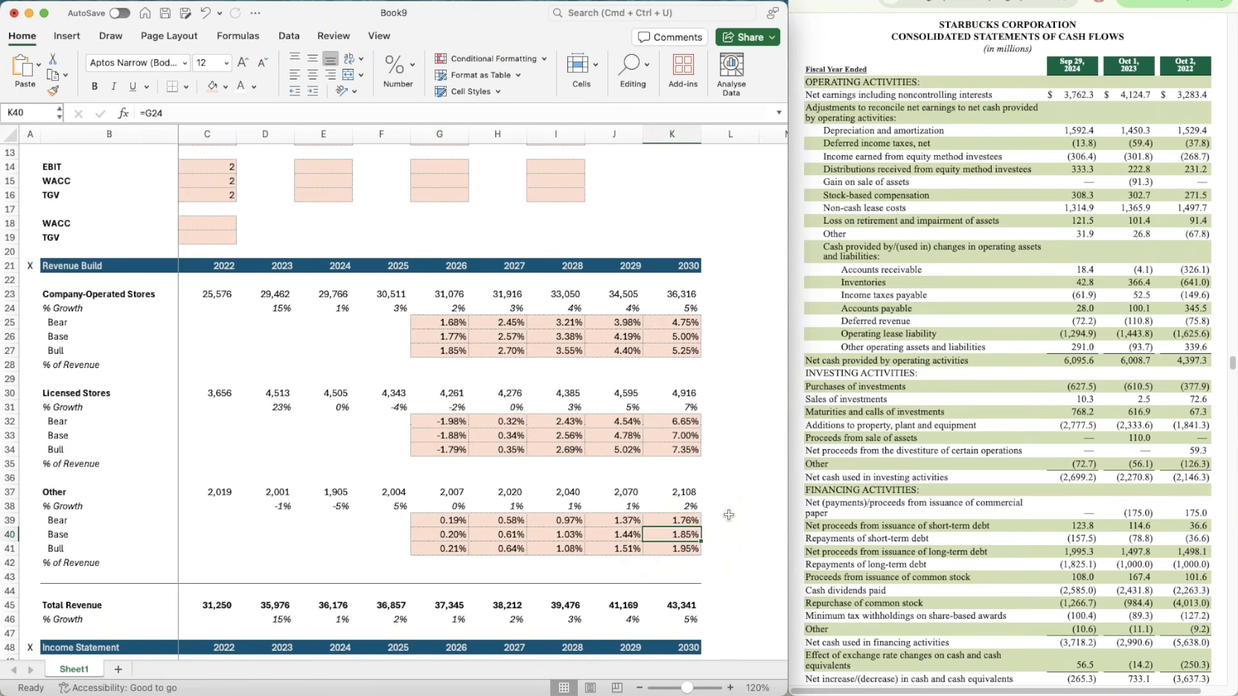
scroll(729, 514, "up", 4)
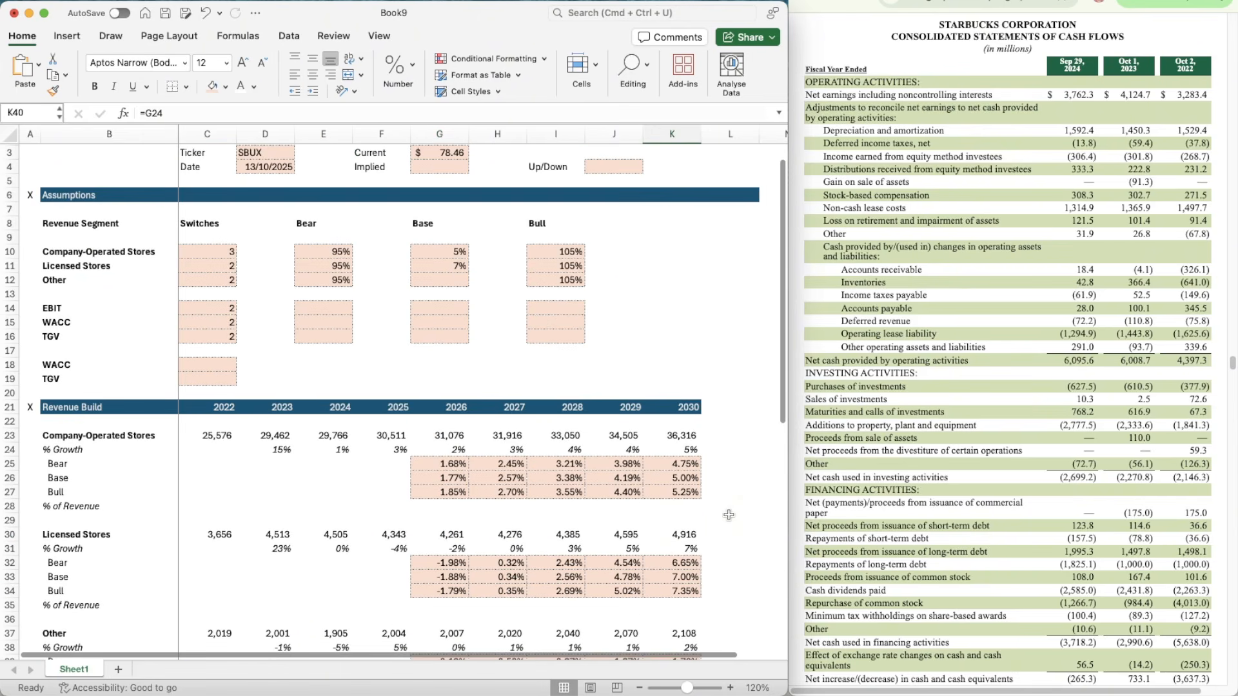
type("=G")
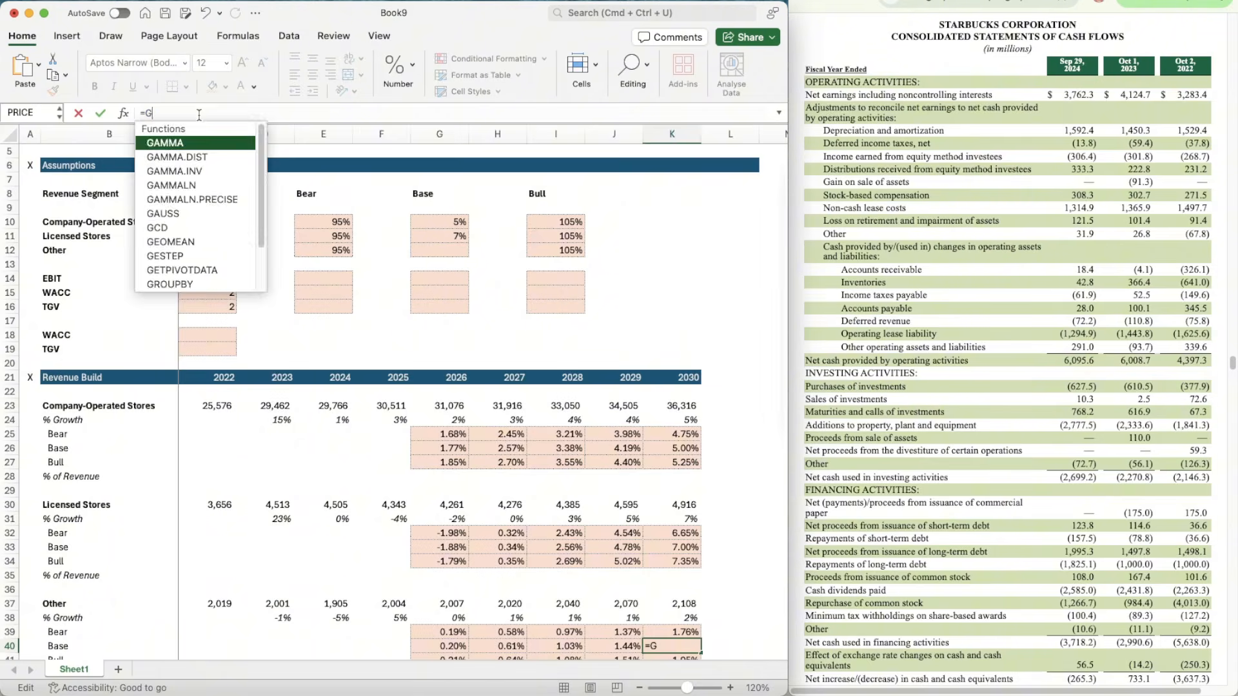
type("12")
key("Return")
Step: Set the Base assumption for the Other revenue segment in G12 to 5%
left_click(454, 236)
scroll(454, 235, "down", 4)
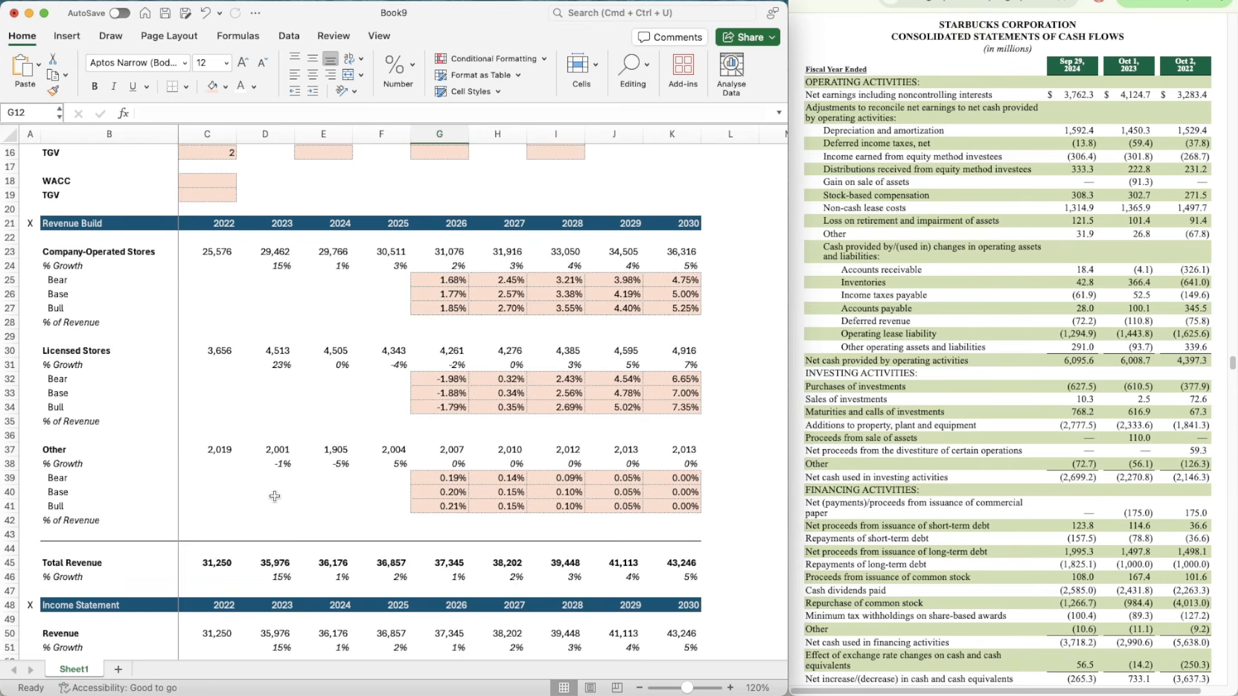
scroll(371, 477, "up", 5)
type("5")
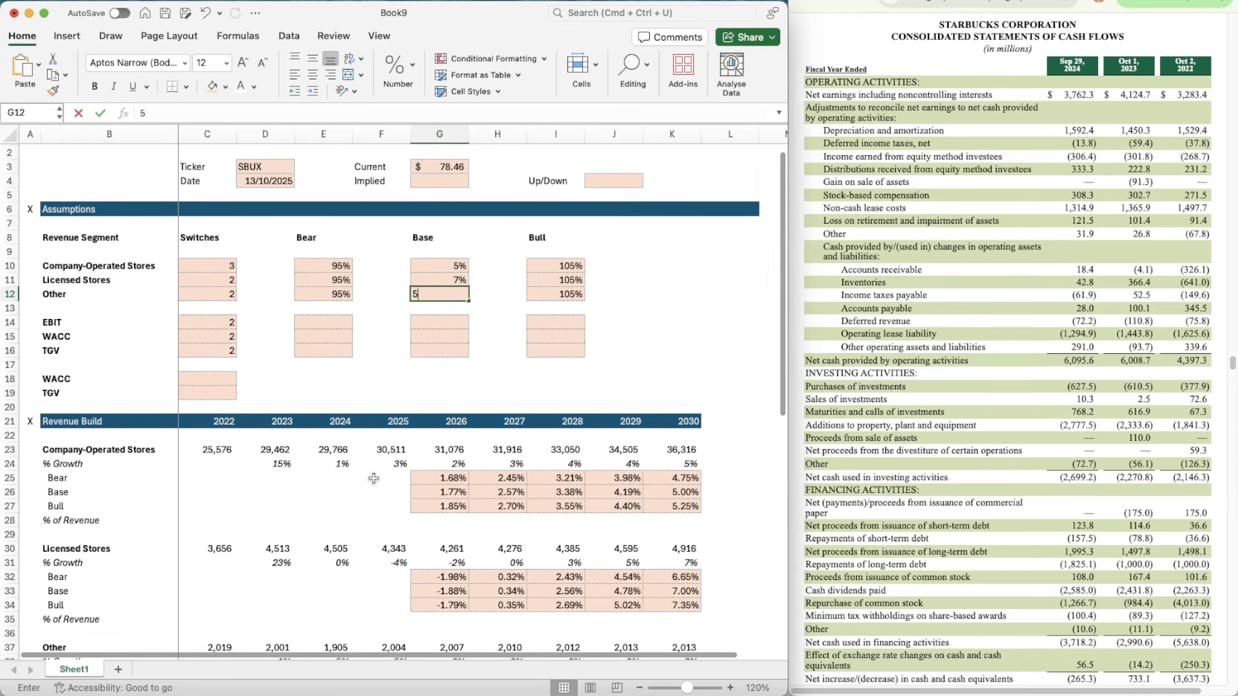
key("Return")
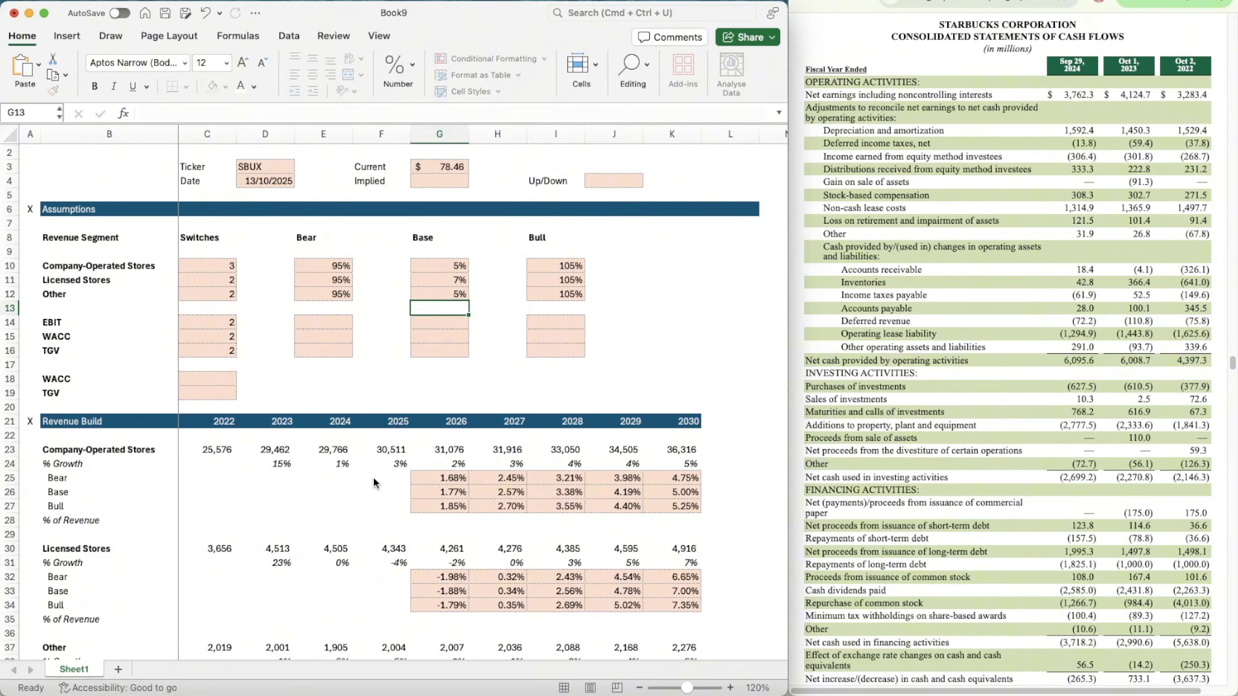
Step: Bring up the cash flow statement for the three quarters ended Jun 29, 2025 beside the Cash Flow Items section
scroll(373, 478, "down", 8)
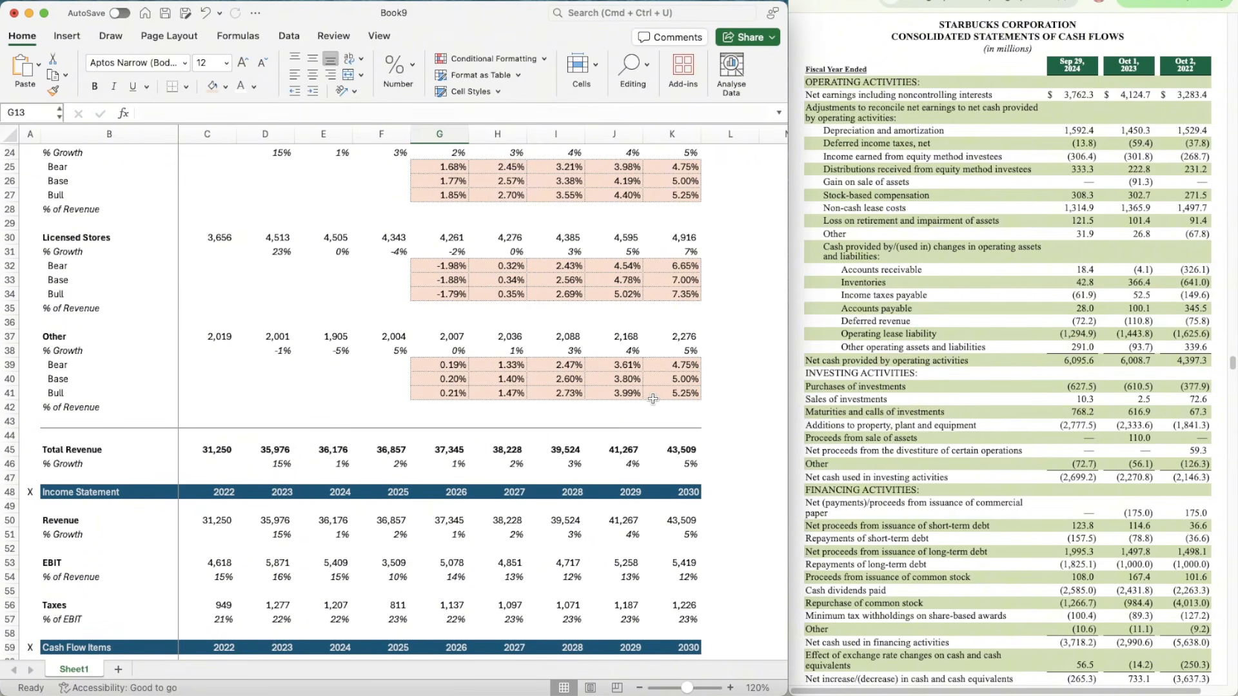
scroll(652, 398, "down", 2)
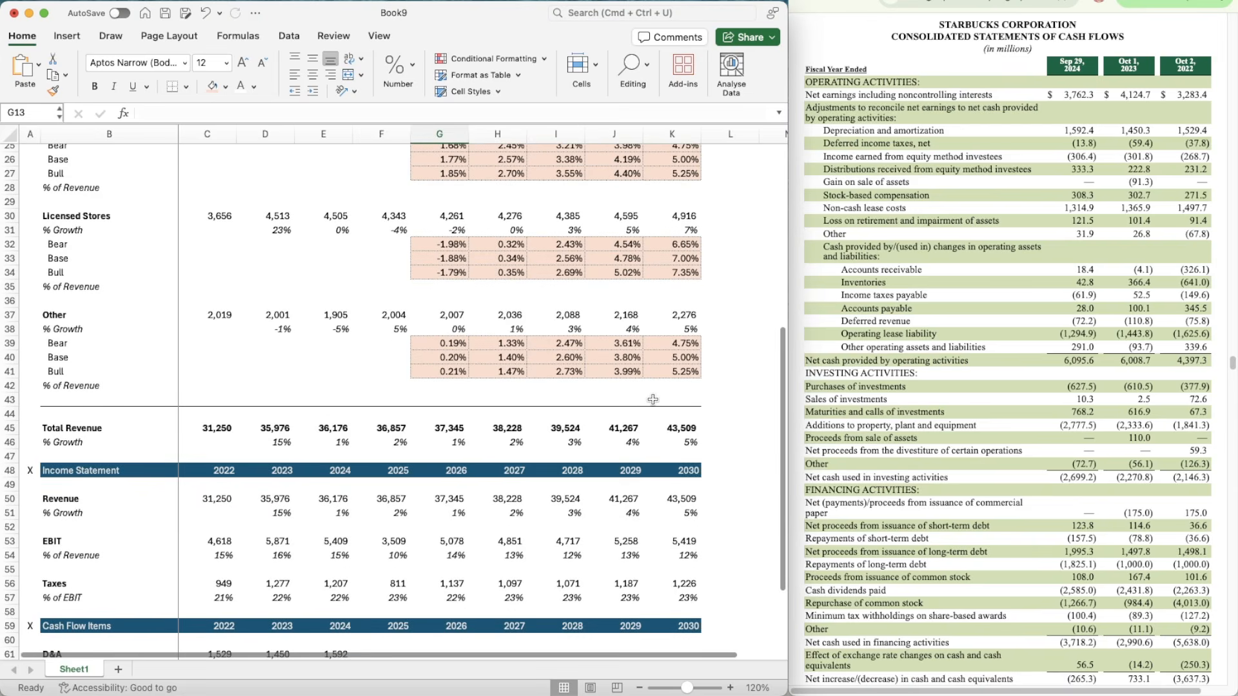
scroll(652, 399, "down", 10)
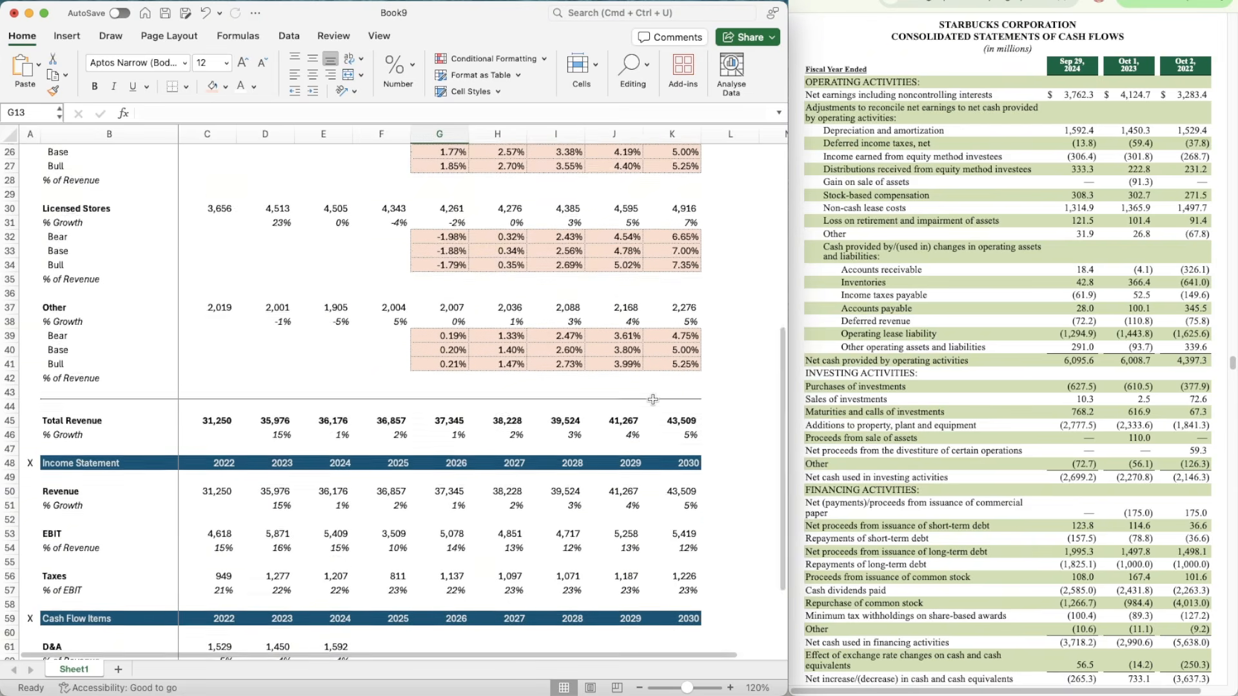
left_click(418, 401)
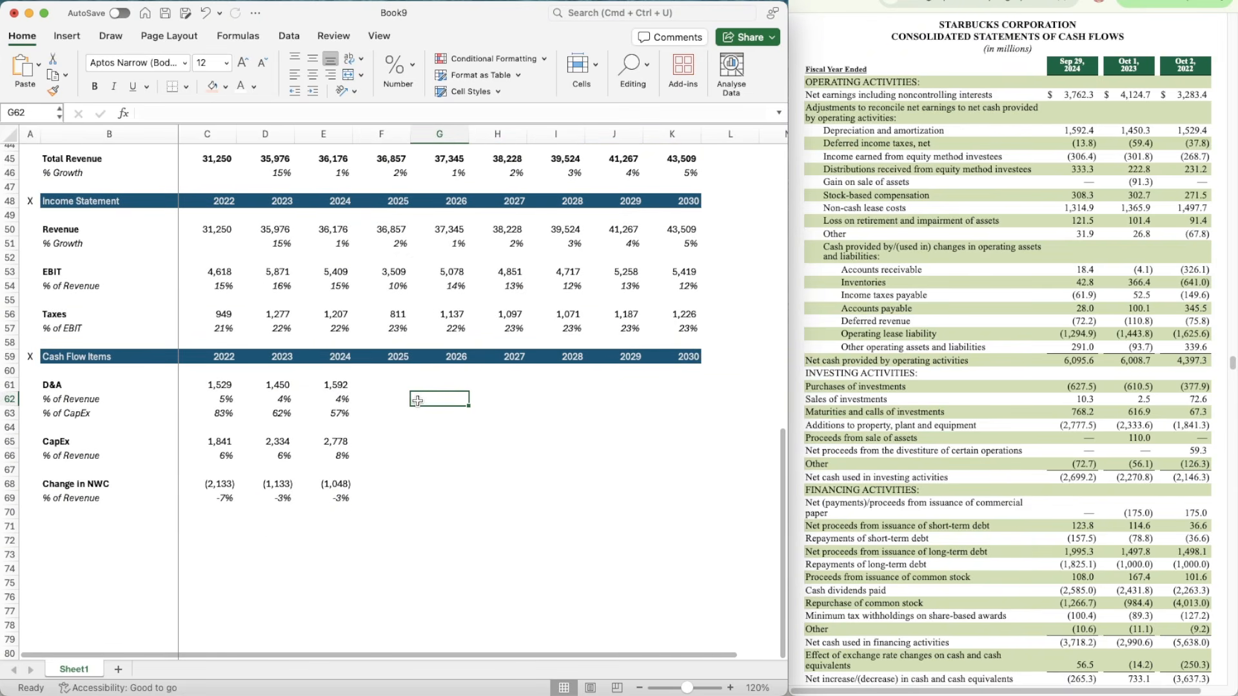
key("Left")
key("Up")
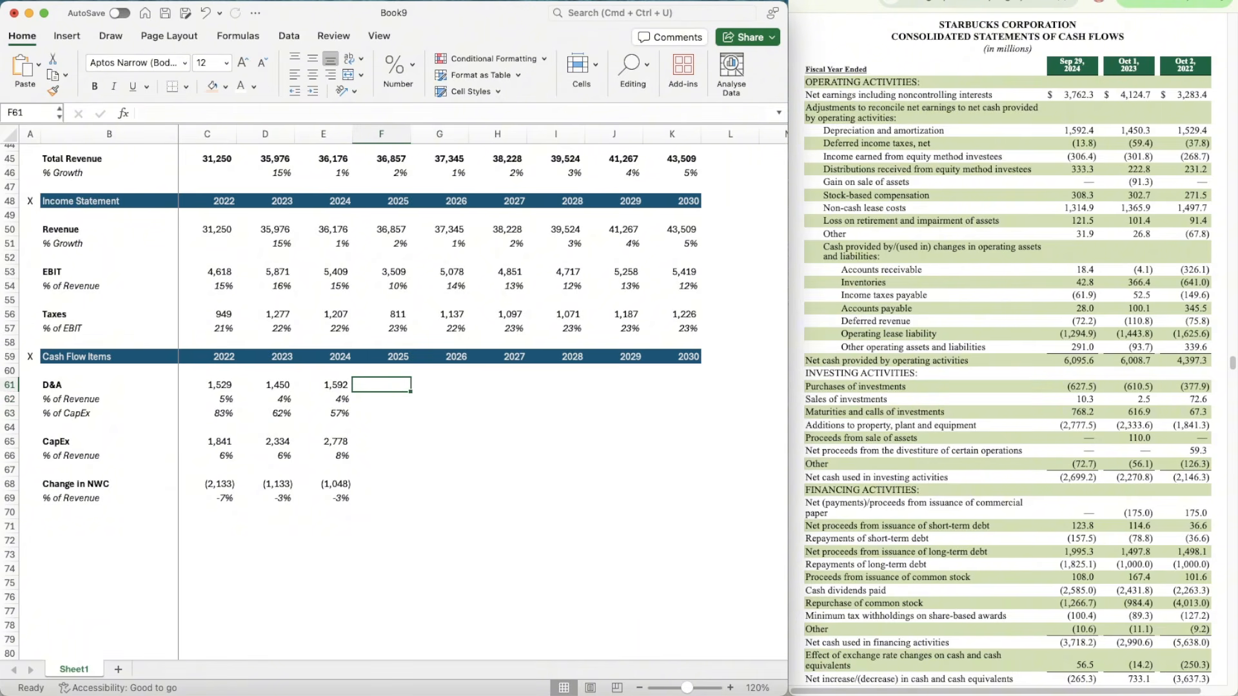
left_click(1058, 1)
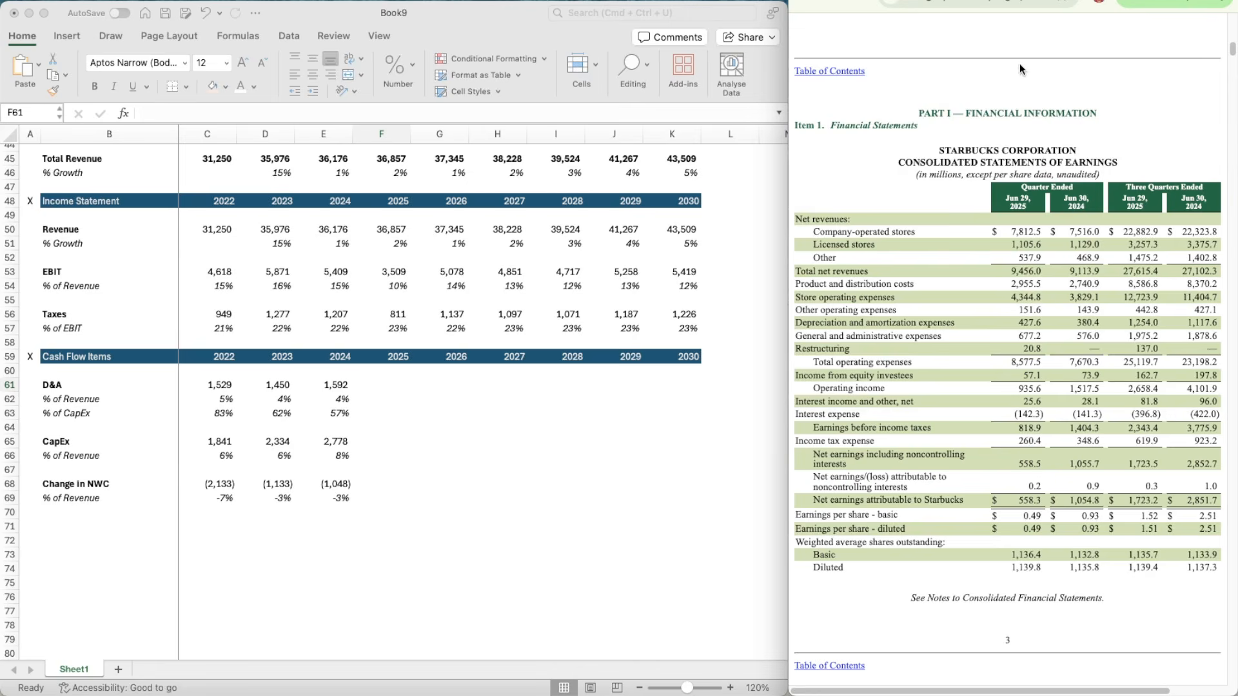
scroll(1017, 446, "down", 15)
scroll(1017, 446, "down", 15)
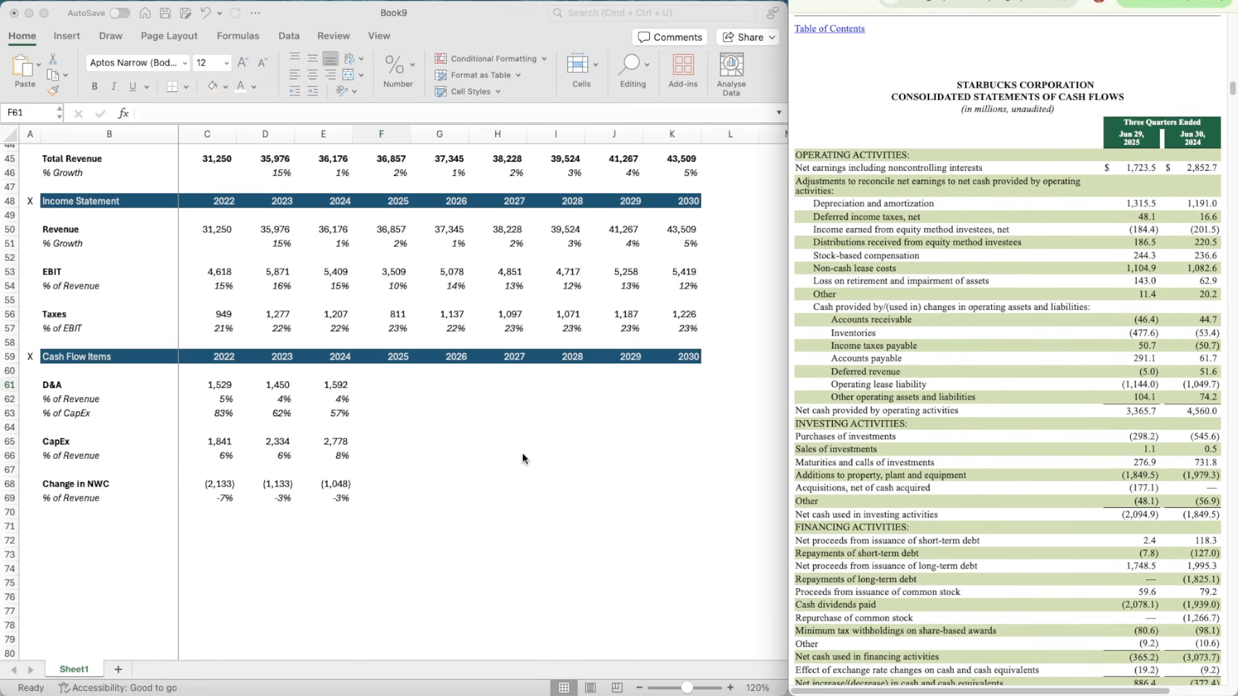
Step: Calculate a D&A annualisation factor in helper cell H61 by dividing full-year 2024 D&A by its three-quarter figure with =E61/1191
left_click(492, 385)
left_click(491, 386)
type("=")
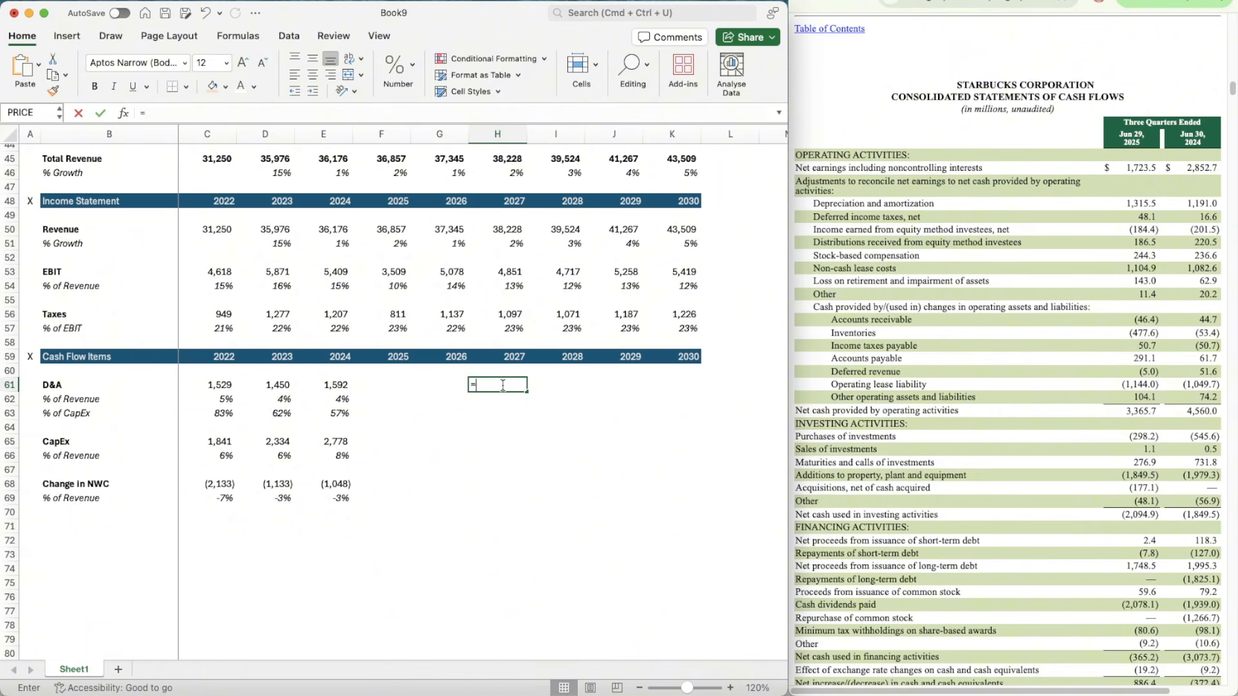
key("Left")
key("Left")
key("Left")
type("/")
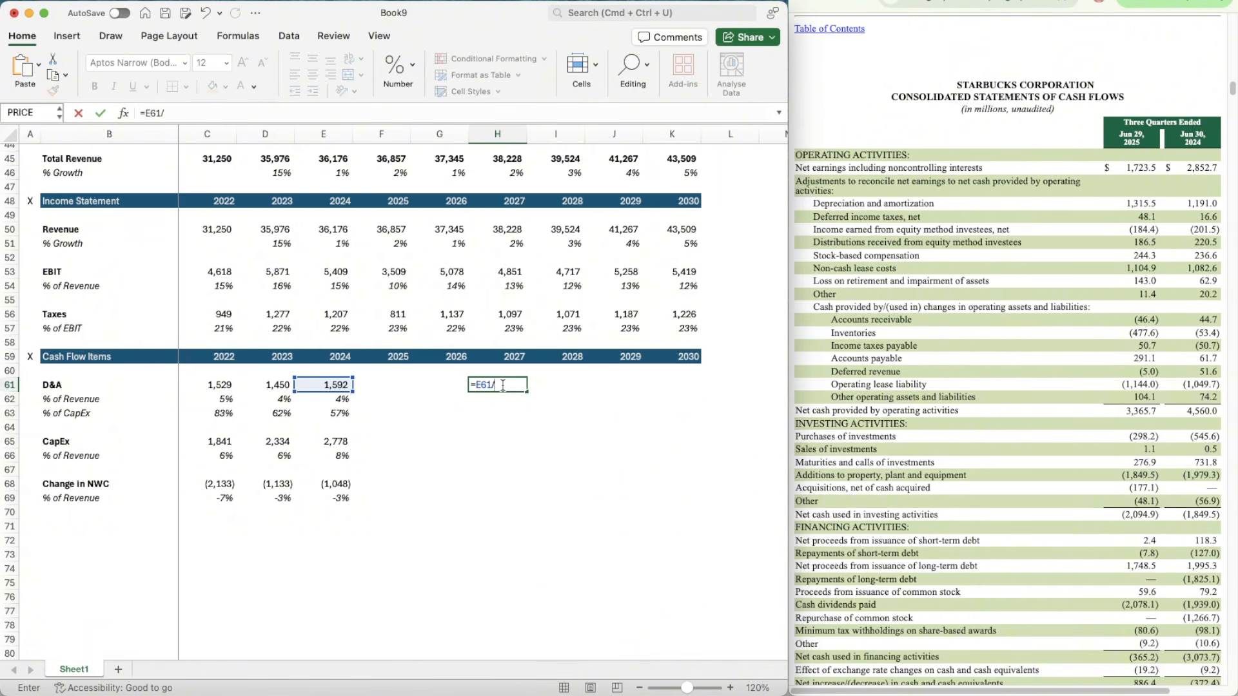
type("1191")
key("Return")
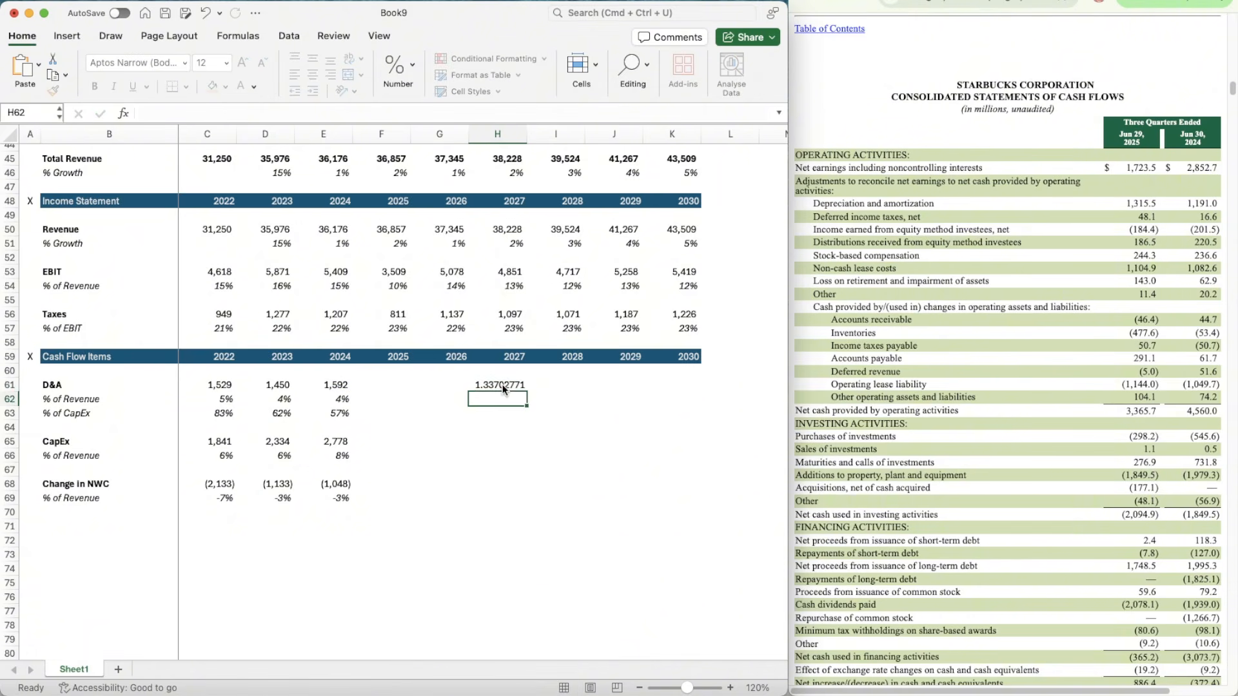
Step: Calculate 2025 D&A in F61 with =1315.5*1.337 and give it the number format of E61
key("Up")
key("Left")
key("Left")
type("=")
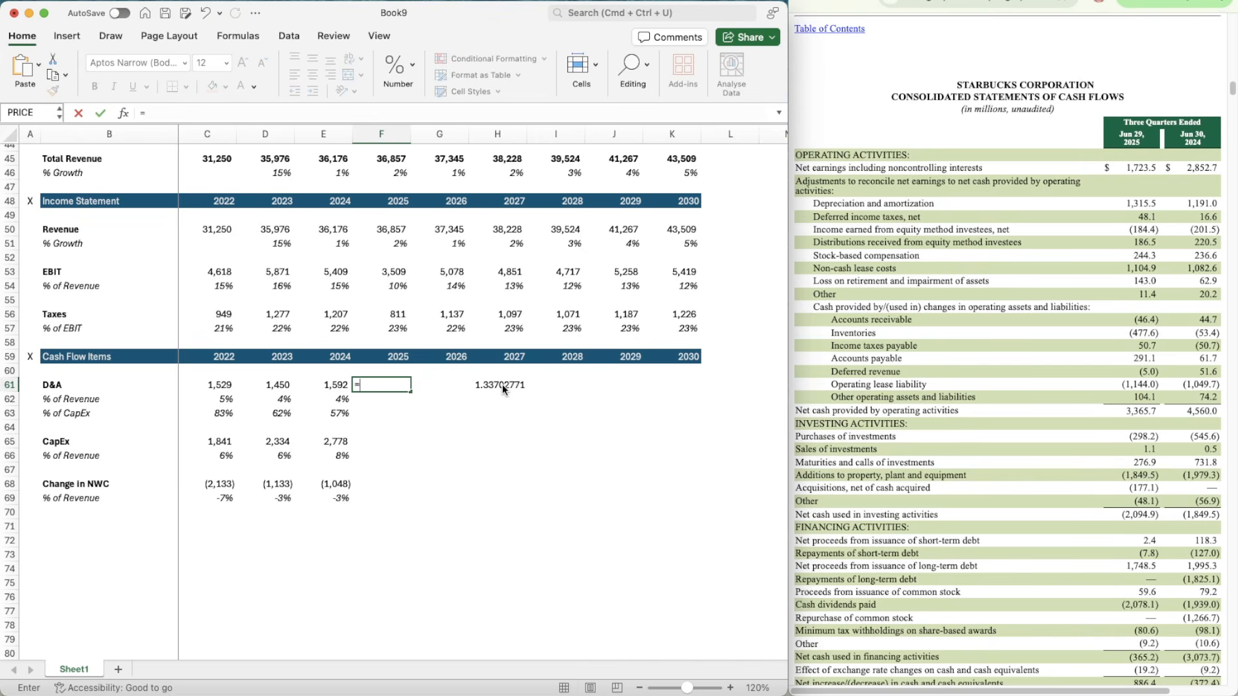
type("1315.5*")
type("H61")
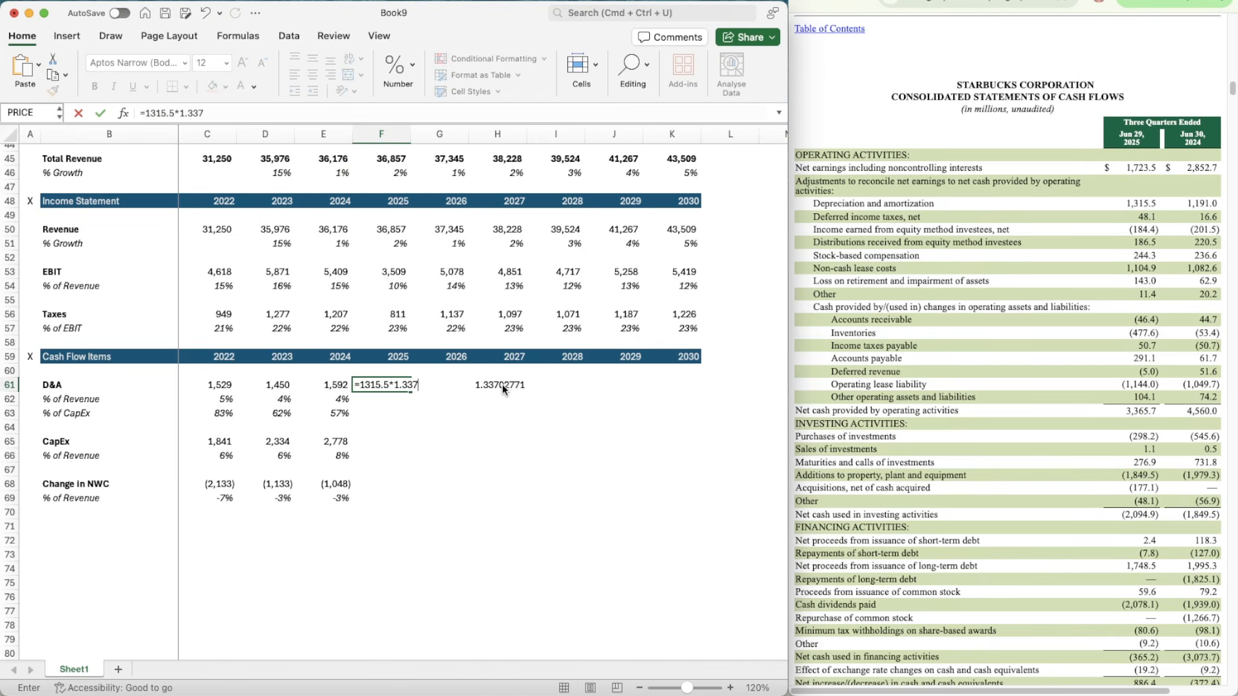
key("Return")
key("Up")
key("Left")
key("super+shift+c")
key("Right")
key("super+shift+v")
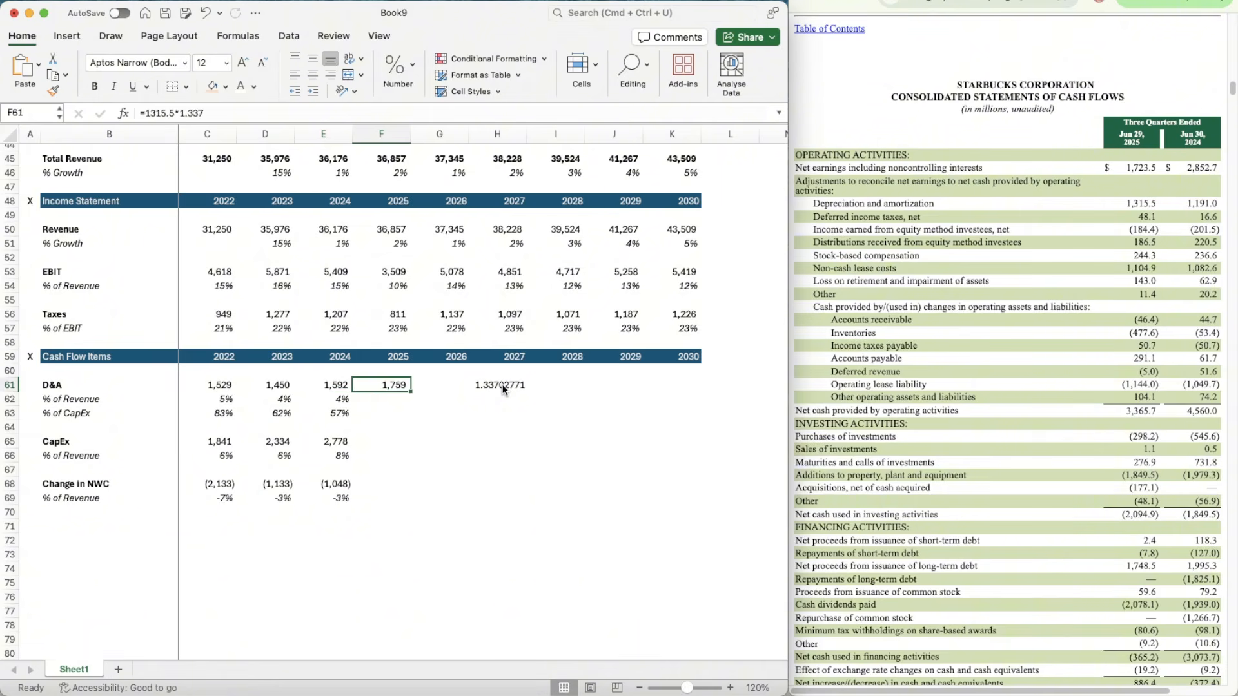
Step: Copy the 2024 D&A % of Revenue and % of CapEx formulas across to 2025 (F62:F63)
key("Down")
key("Left")
key("super+c")
key("Right")
key("super+v")
key("Down")
key("Left")
key("super+c")
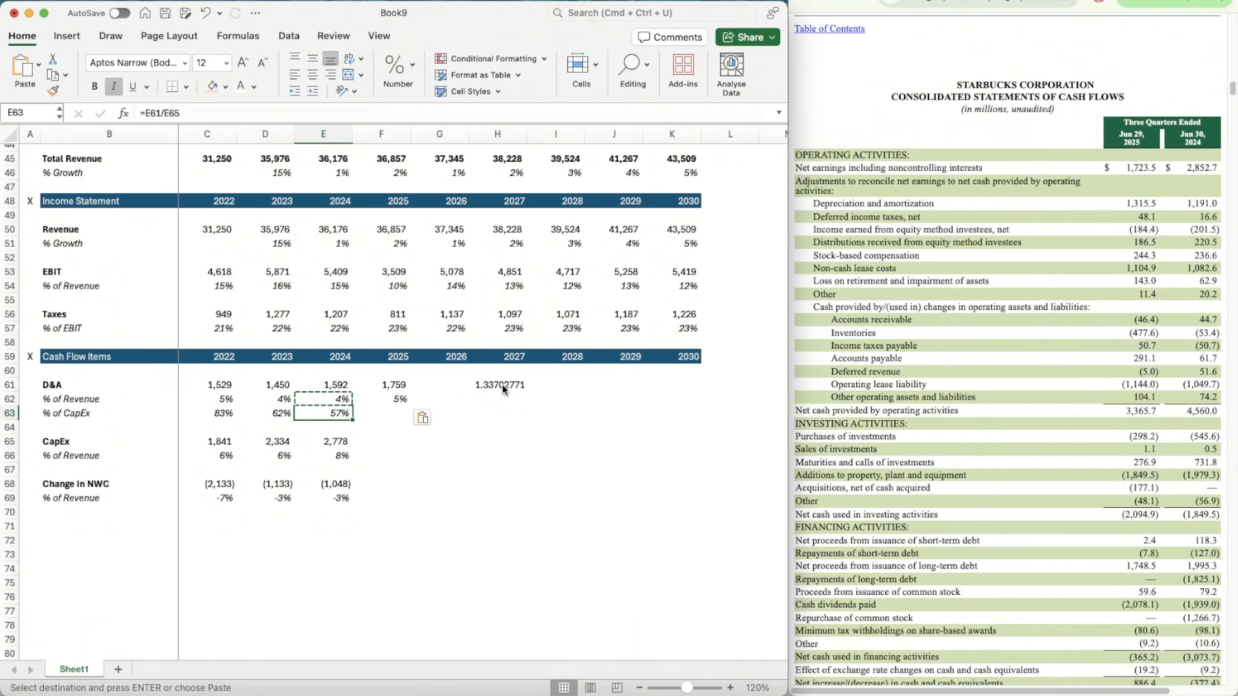
key("Right")
key("super+v")
Step: Clear the D&A annualisation factor from helper cell H61
key("Down")
key("Right")
key("Up")
key("Up")
key("Up")
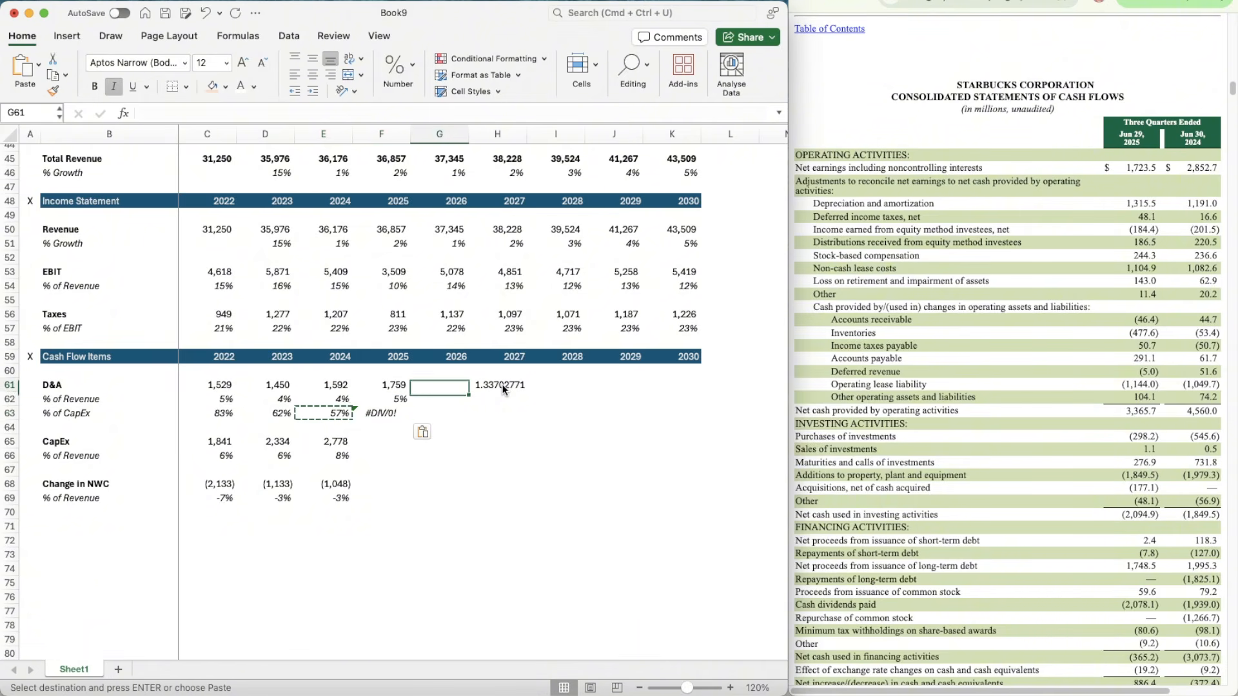
key("Right")
key("Delete")
Step: Calculate a CapEx annualisation factor in helper cell I65 with =E65/1979.3
key("Down")
key("Left")
key("Left")
key("Down")
key("Down")
key("Down")
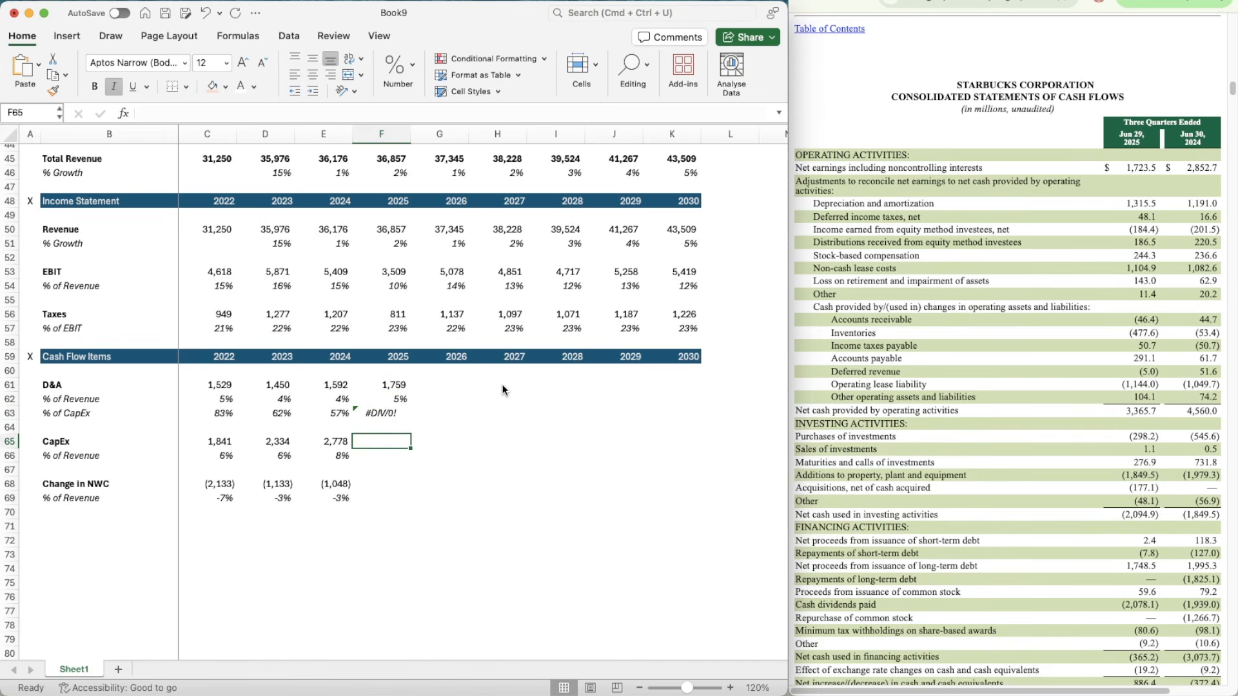
key("Right")
key("Right")
key("Right")
type("=")
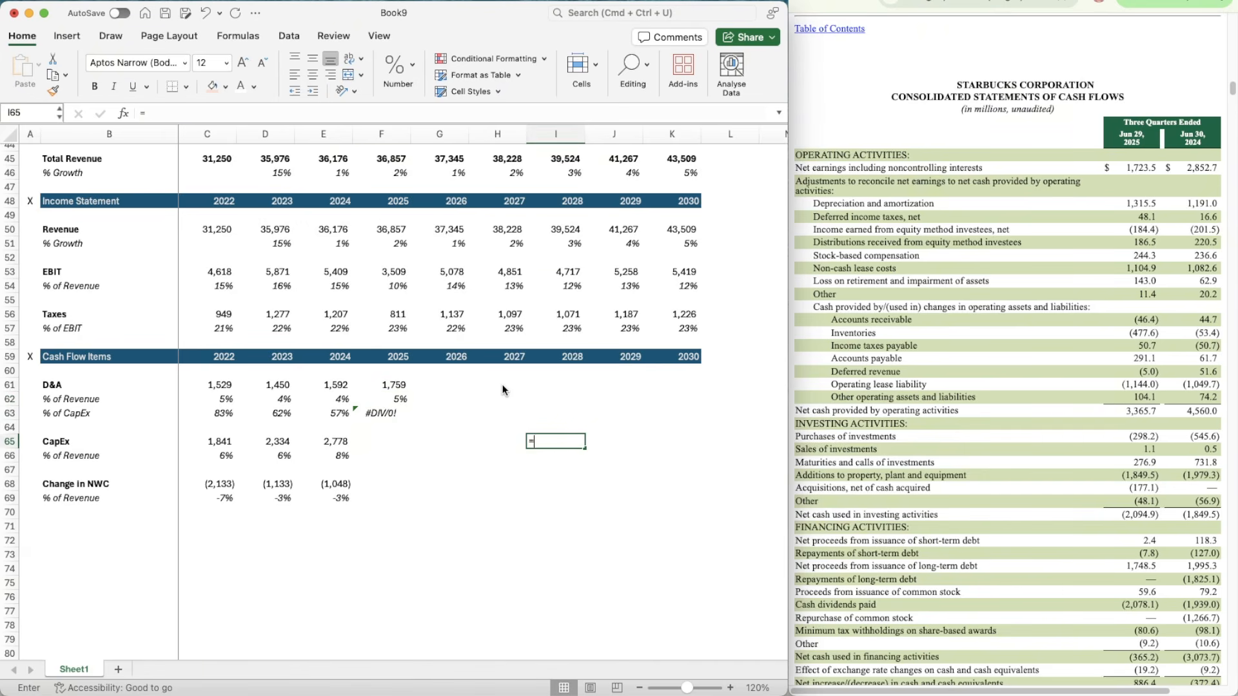
key("Left")
key("Left")
key("Left")
key("Left")
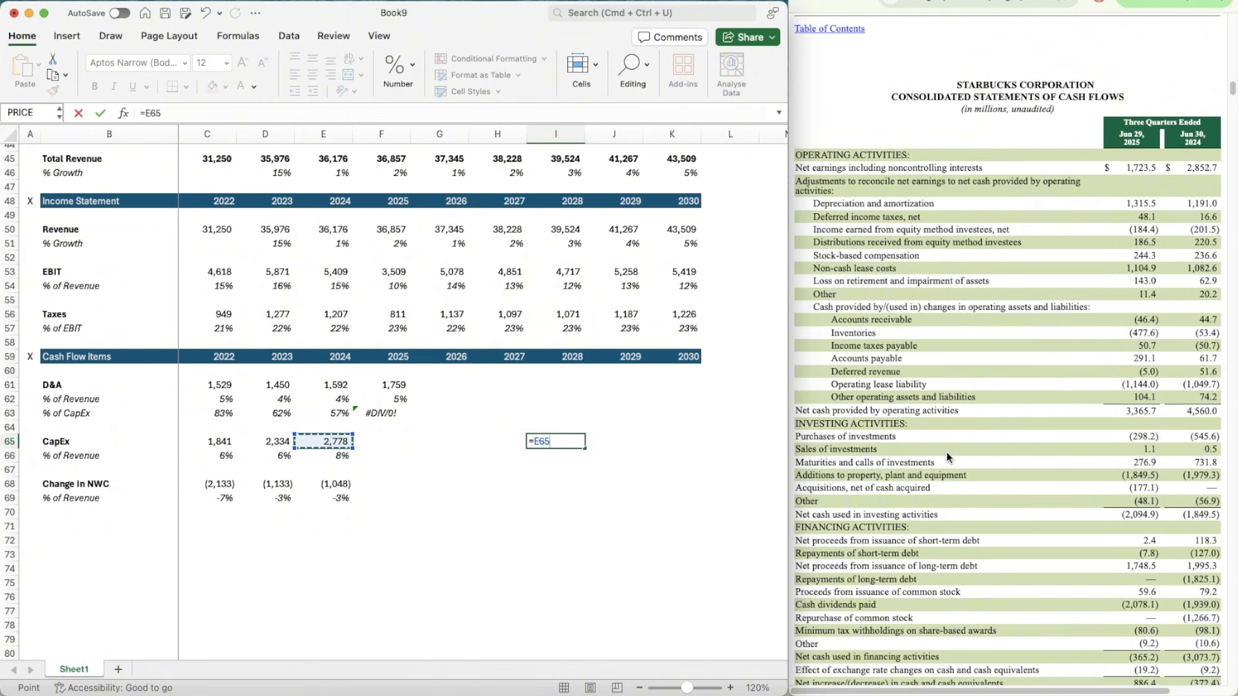
type("/1979.3")
key("Return")
Step: Calculate 2025 CapEx in F65 with =1849.5*1.40327
key("Up")
key("Left")
key("Left")
key("Left")
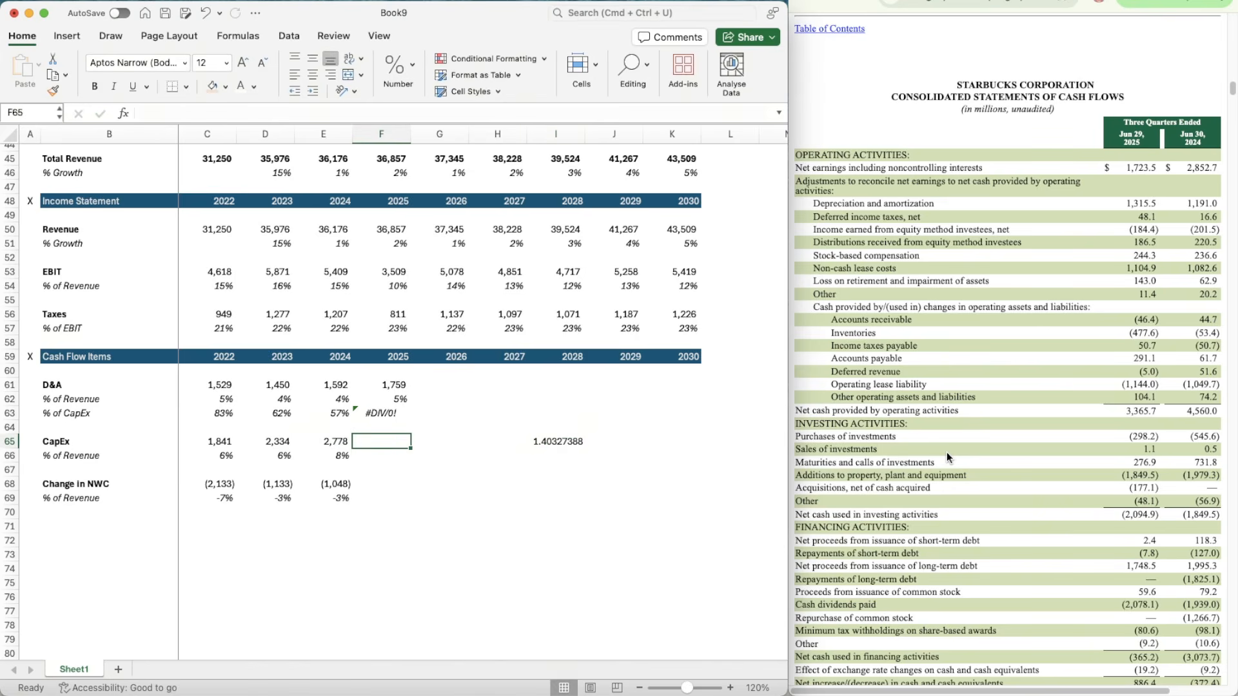
type("=1849")
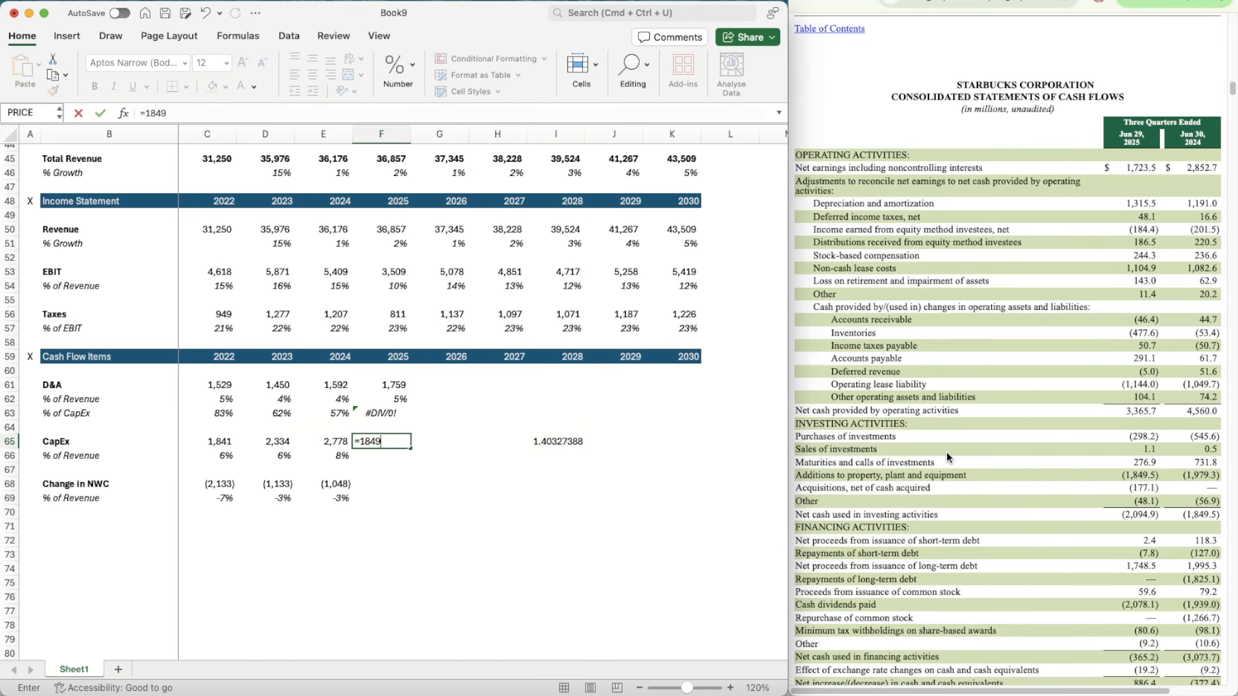
type(".5*")
type("1.40")
type("32")
type("7")
key("Return")
Step: Clear the CapEx annualisation factor from I65 and apply the number format of E65 to F65
key("Up")
key("Right")
key("Right")
key("Right")
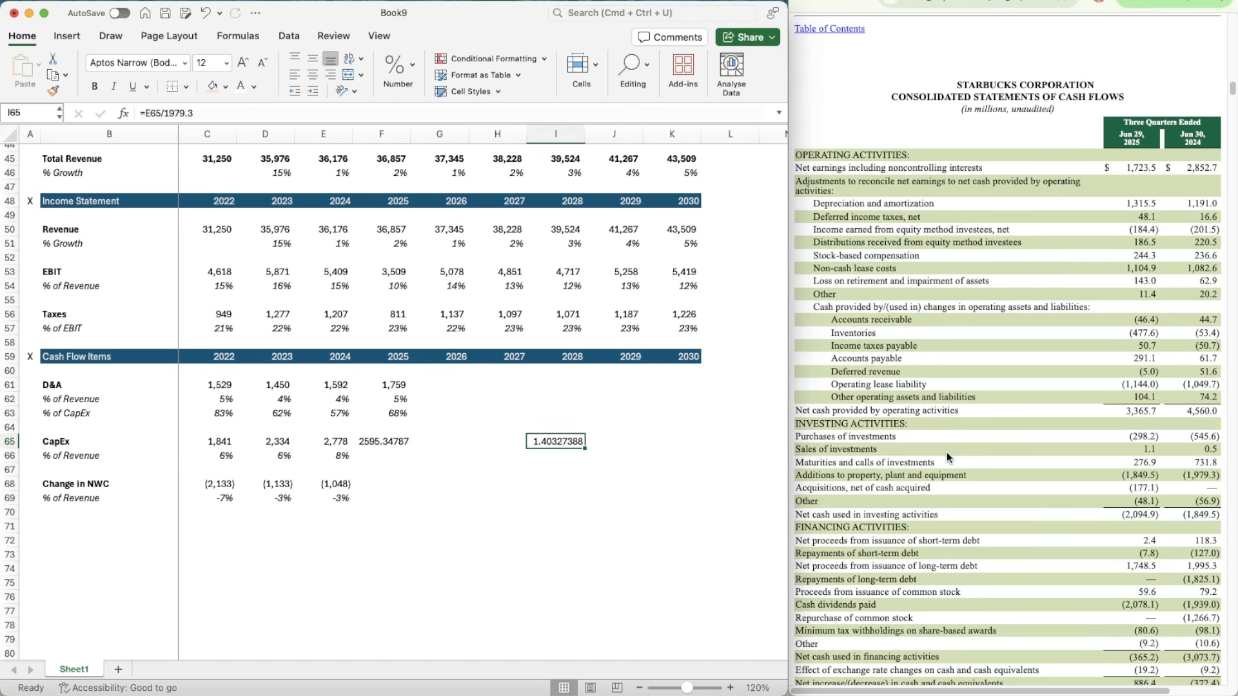
key("Delete")
key("Left")
key("Left")
key("Left")
key("Left")
key("super+shift+c")
key("Right")
key("super+shift+v")
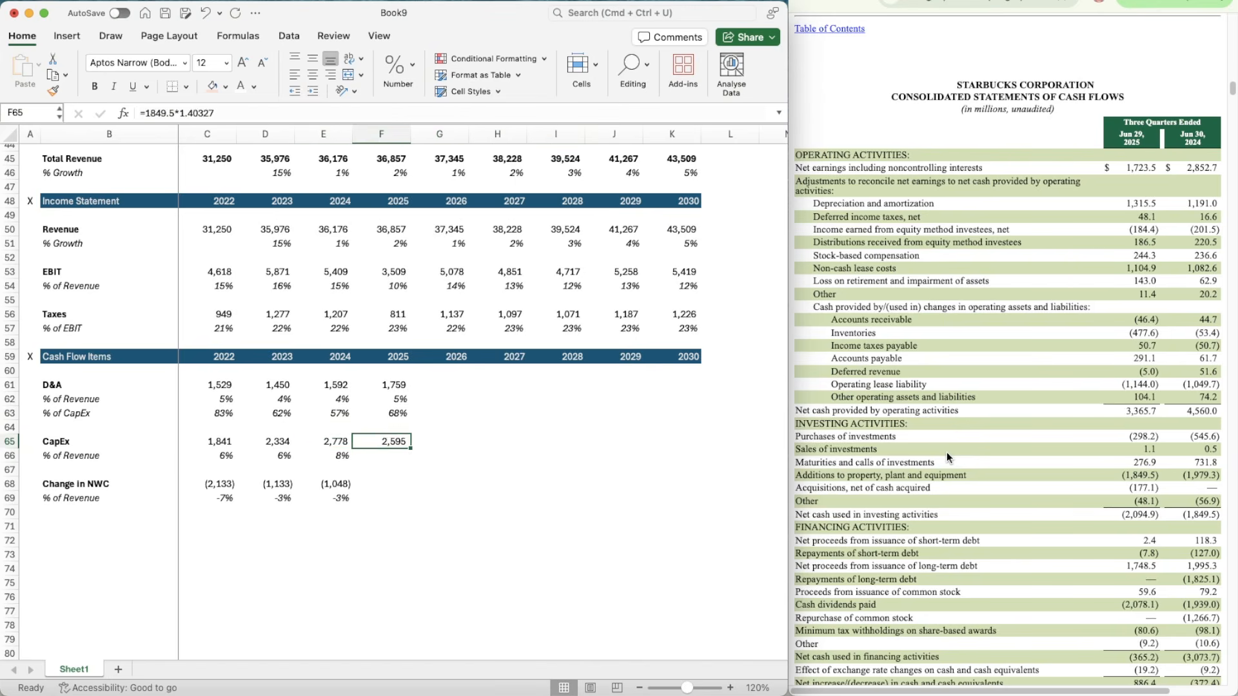
Step: Copy the 2024 CapEx % of Revenue formula from E66 across to 2025 in F66
key("Down")
key("Left")
key("super+c")
key("Right")
key("super+v")
Step: Calculate 2025 Change in NWC in F68 from the operating asset and liability changes with =-46.4-477.6+50.7+291.1-5-1144+104.1
key("Down")
key("Down")
key("Down")
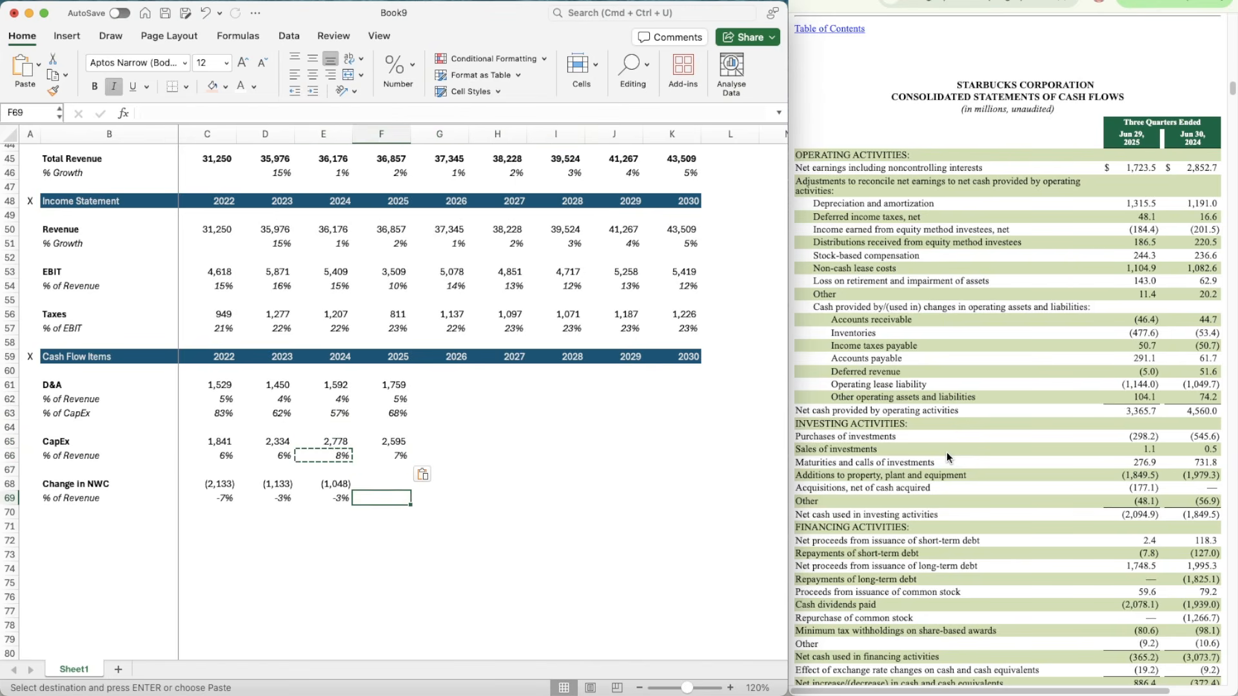
key("Up")
type("=")
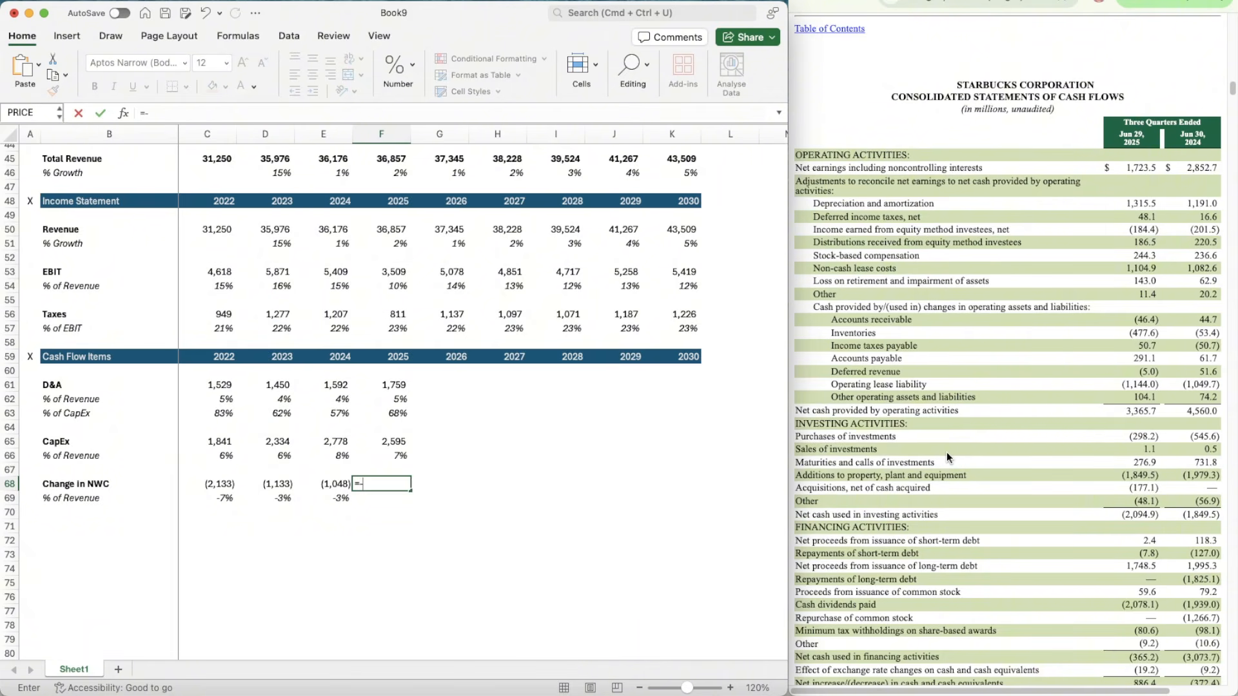
type("-46.4-477.6+50.7+291.1-5-1144+104.1")
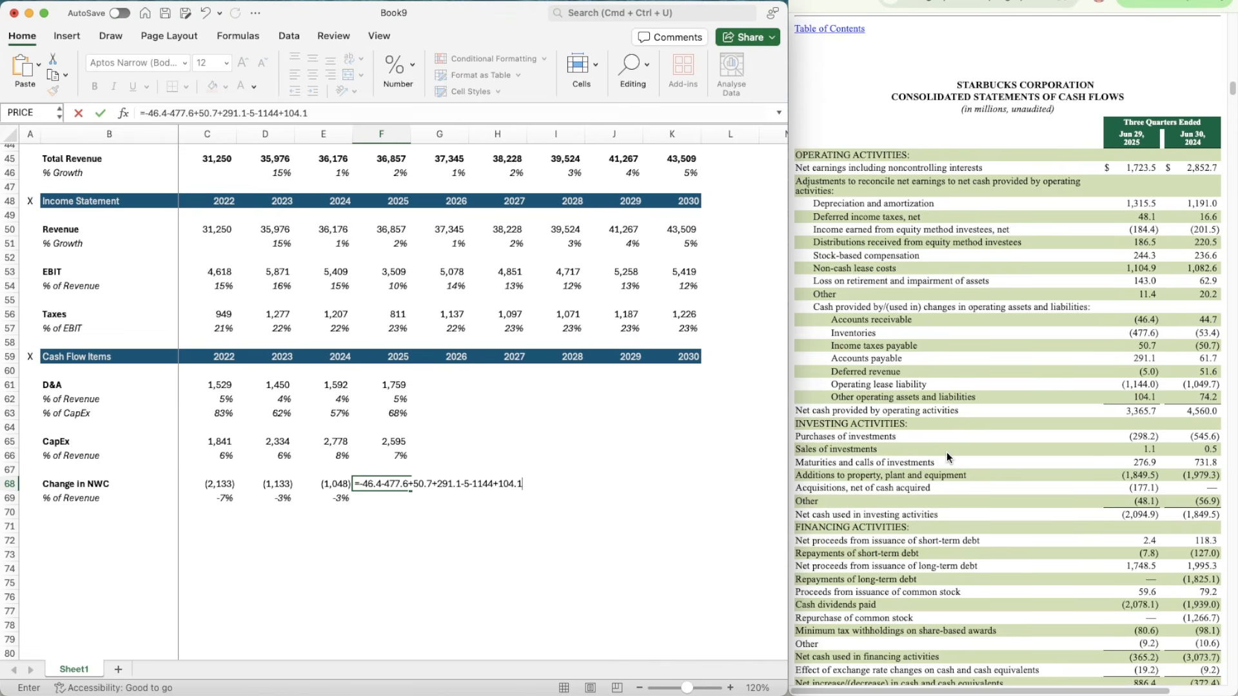
Step: Apply the number format of E68 to F68 and copy the Change in NWC % of Revenue formula from E69 to F69
key("Left")
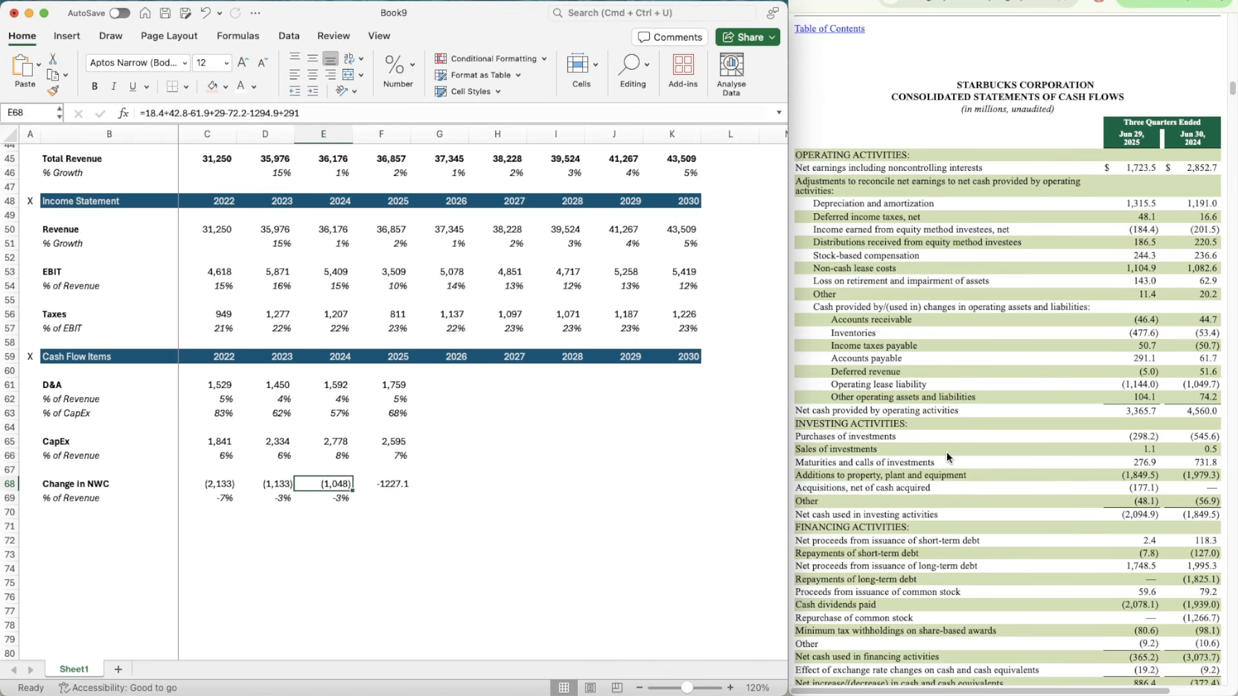
key("super+shift+c")
key("Right")
key("super+shift+v")
key("Down")
key("Left")
key("super+c")
key("Right")
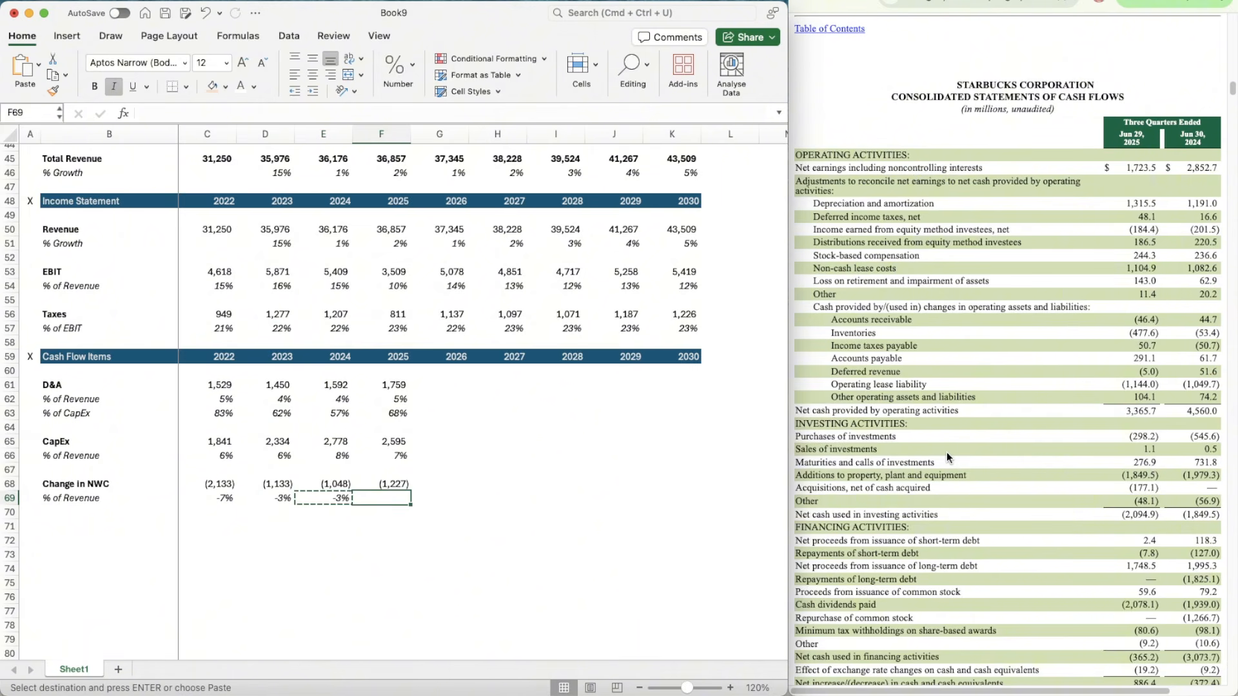
key("super+v")
Step: Forecast 2026 D&A as a percentage of revenue in G62 with =AVERAGE(D62:F62)
key("Right")
key("Up")
key("Up")
key("Up")
key("Up")
key("Up")
key("Up")
key("Up")
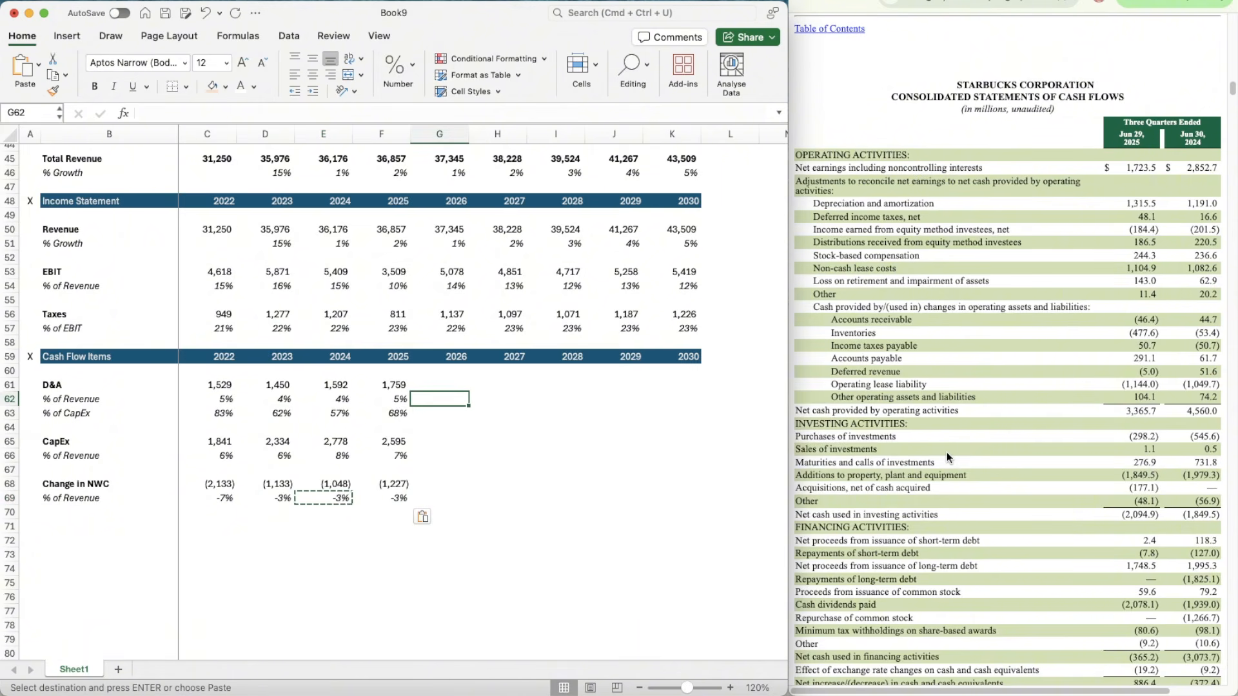
type("=average(")
key("Left")
key("shift+Left")
key("shift+Left")
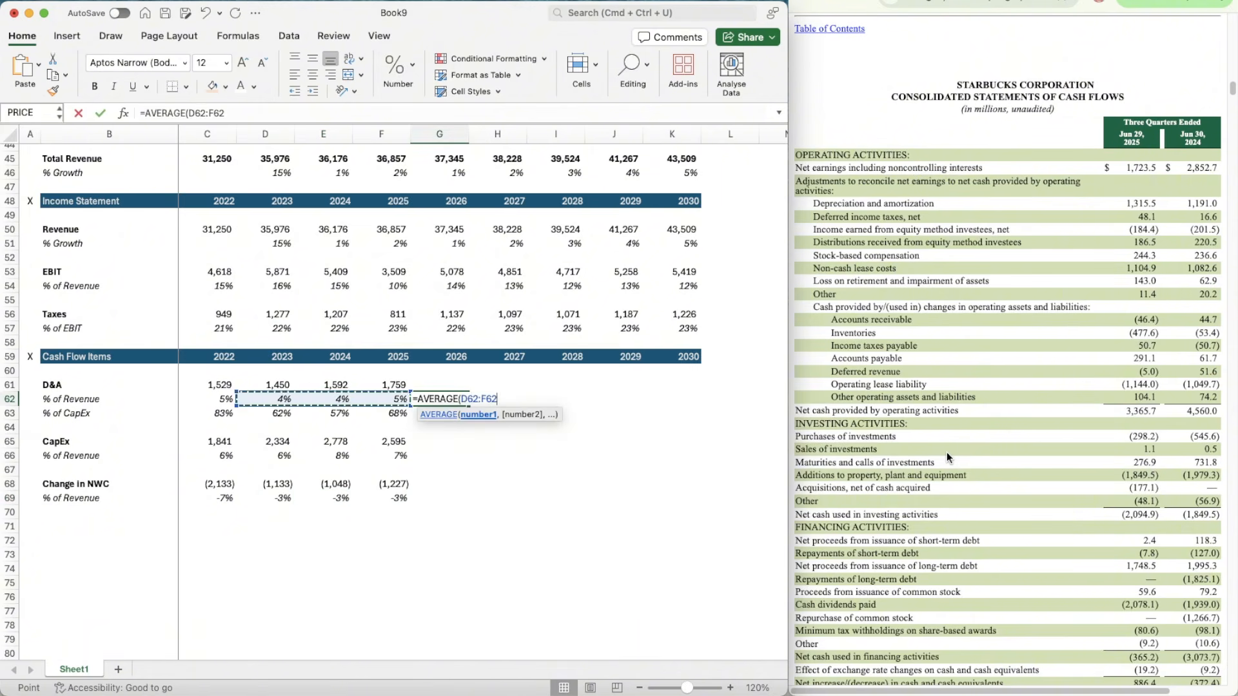
key("Return")
Step: Copy the D&A % of Revenue average in G62 across to 2027 through 2030 (H62:K62)
key("Up")
key("super+c")
key("shift+Right")
key("shift+Right")
key("shift+Right")
key("shift+Right")
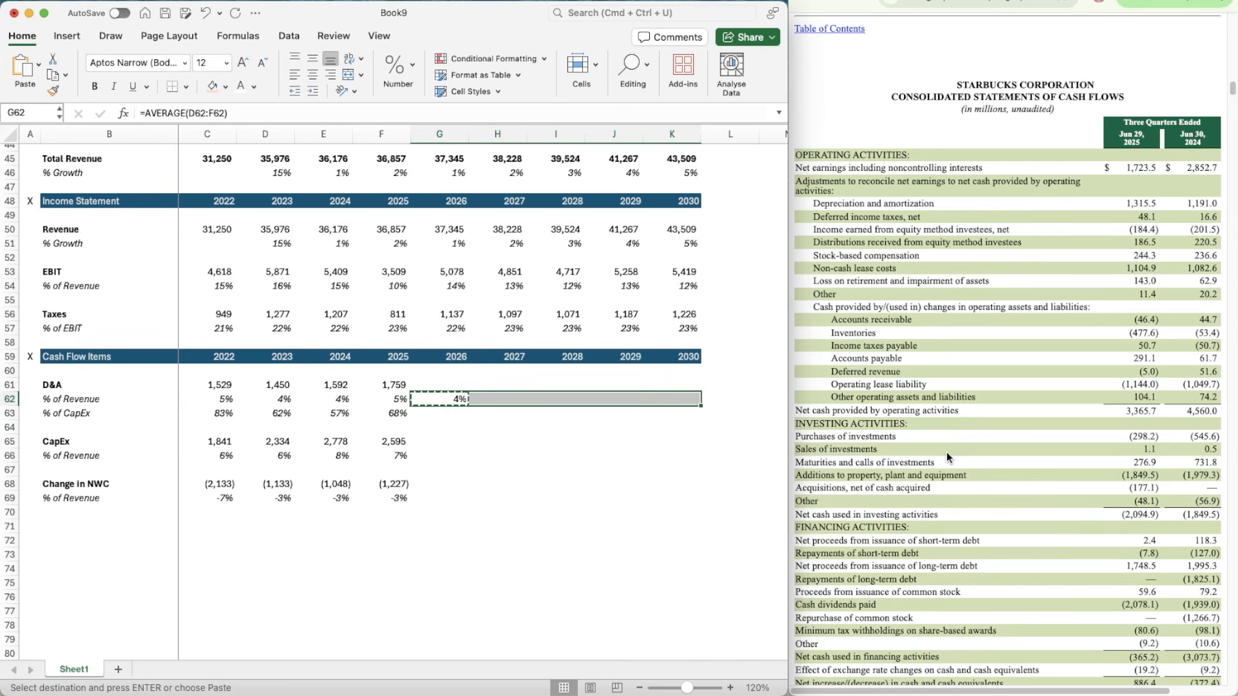
Step: Calculate 2026 D&A in G61 as revenue times its percentage of revenue with =G50*G62
key("Up")
type("=")
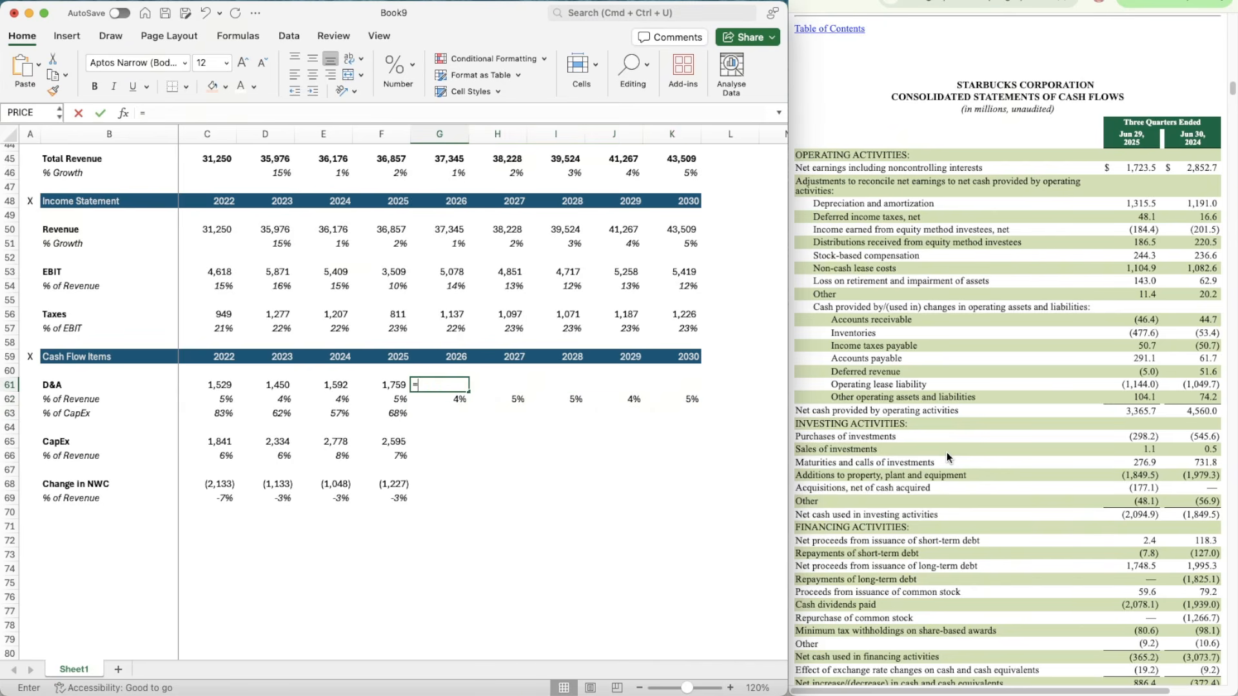
key("Up")
key("Up")
key("Up")
key("Up")
key("Up")
key("Up")
key("Up")
key("Up")
key("Up")
key("Up")
key("Up")
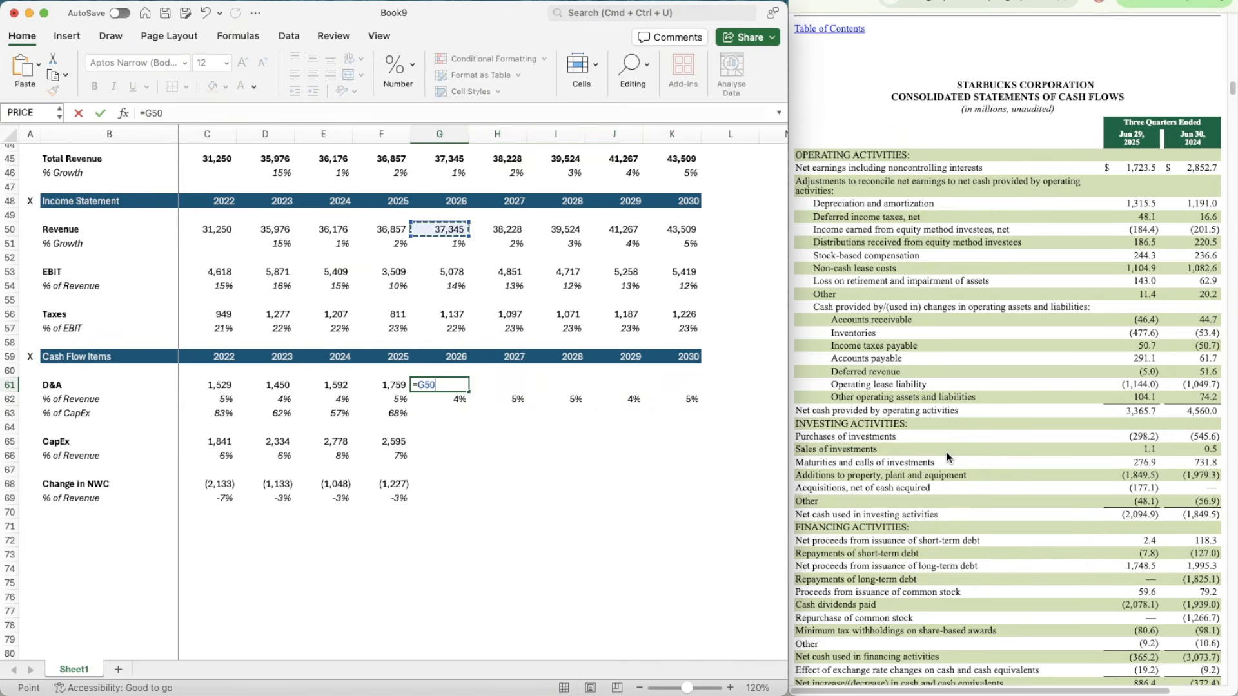
type("*")
key("Down")
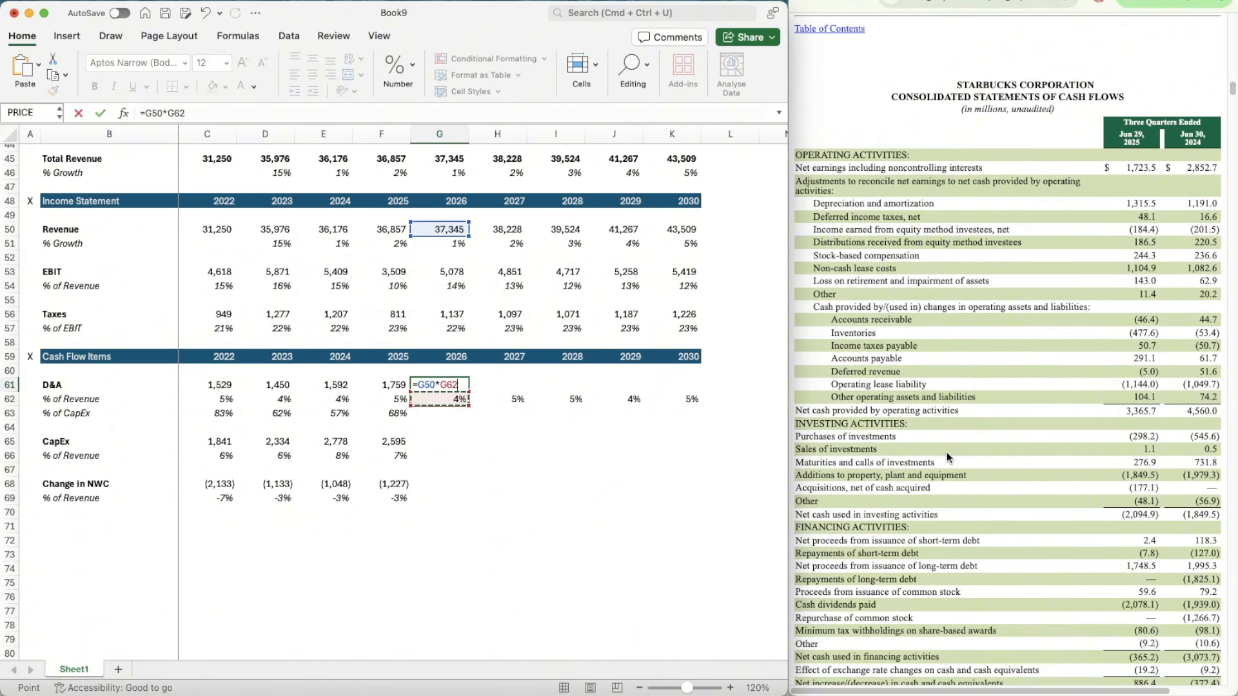
key("Return")
Step: Apply the number format of F61 to G61 and copy the D&A forecast formula across to 2030 (H61:K61)
key("Up")
key("Left")
key("super+shift+c")
key("Right")
key("super+shift+v")
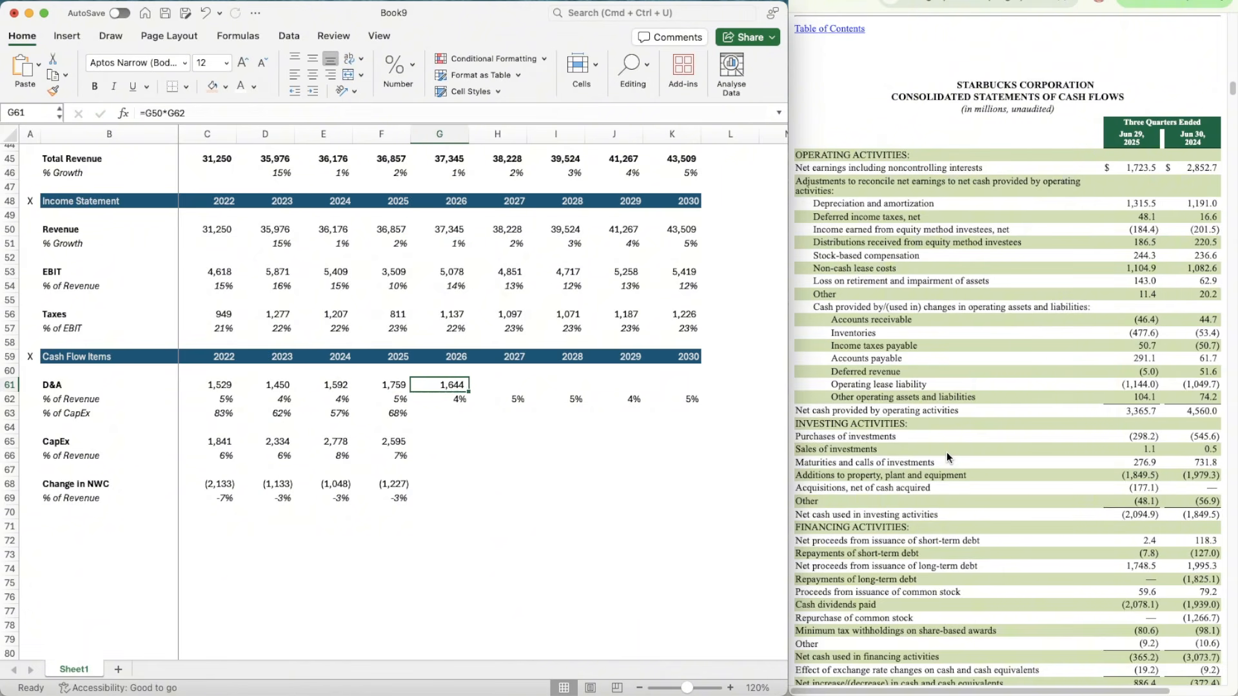
key("super+c")
key("shift+Right")
key("shift+Right")
key("shift+Right")
key("shift+Right")
key("shift+Right")
key("shift+Left")
key("super+v")
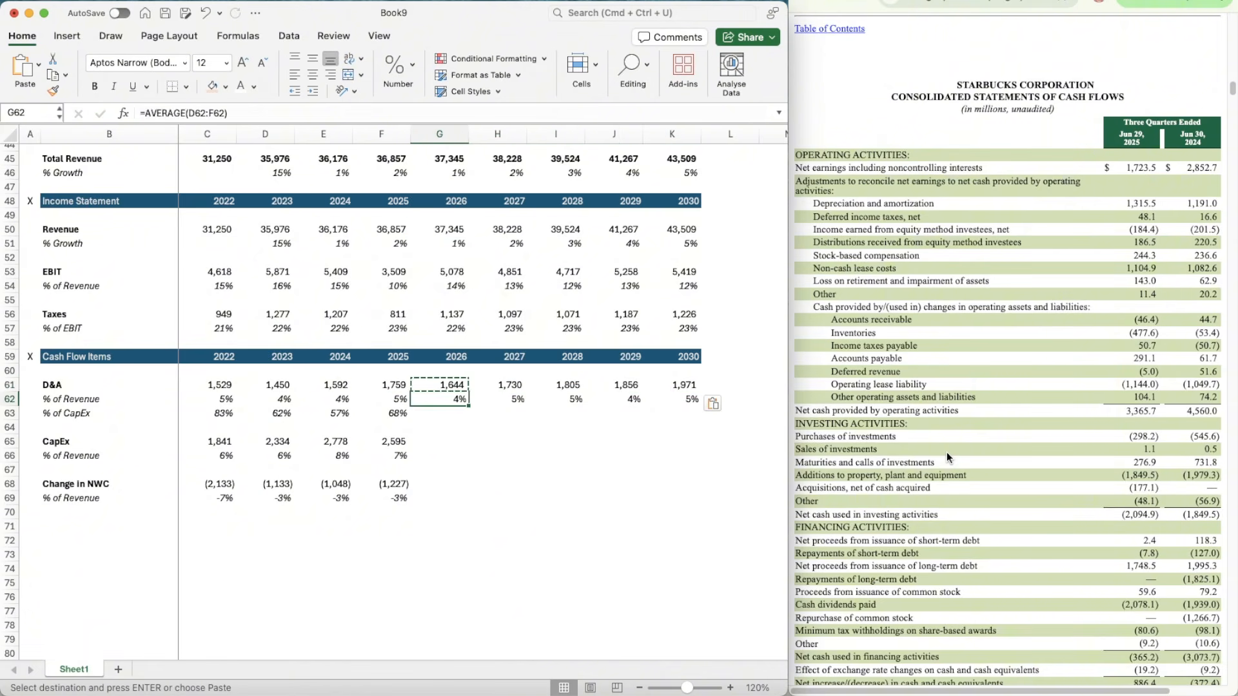
Step: Copy the D&A % of CapEx formula in F63 across to 2026 through 2030 (G63:K63)
key("Down")
key("Down")
key("Left")
key("super+c")
key("shift+Right")
key("shift+Right")
key("shift+Right")
key("shift+Right")
key("shift+Right")
key("shift+Right")
key("shift+Left")
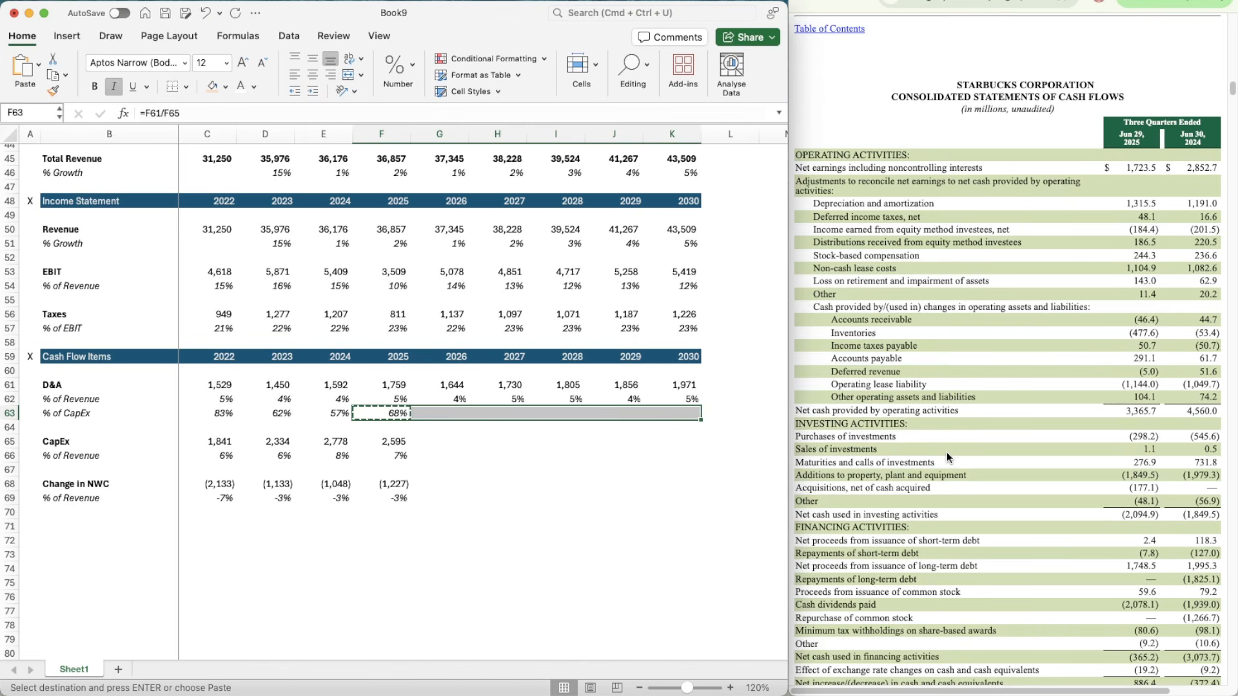
key("super+v")
Step: Reuse the three-year average formula from G62 for CapEx % of Revenue in 2026 through 2030 (G66:K66)
key("Up")
key("Right")
key("super+c")
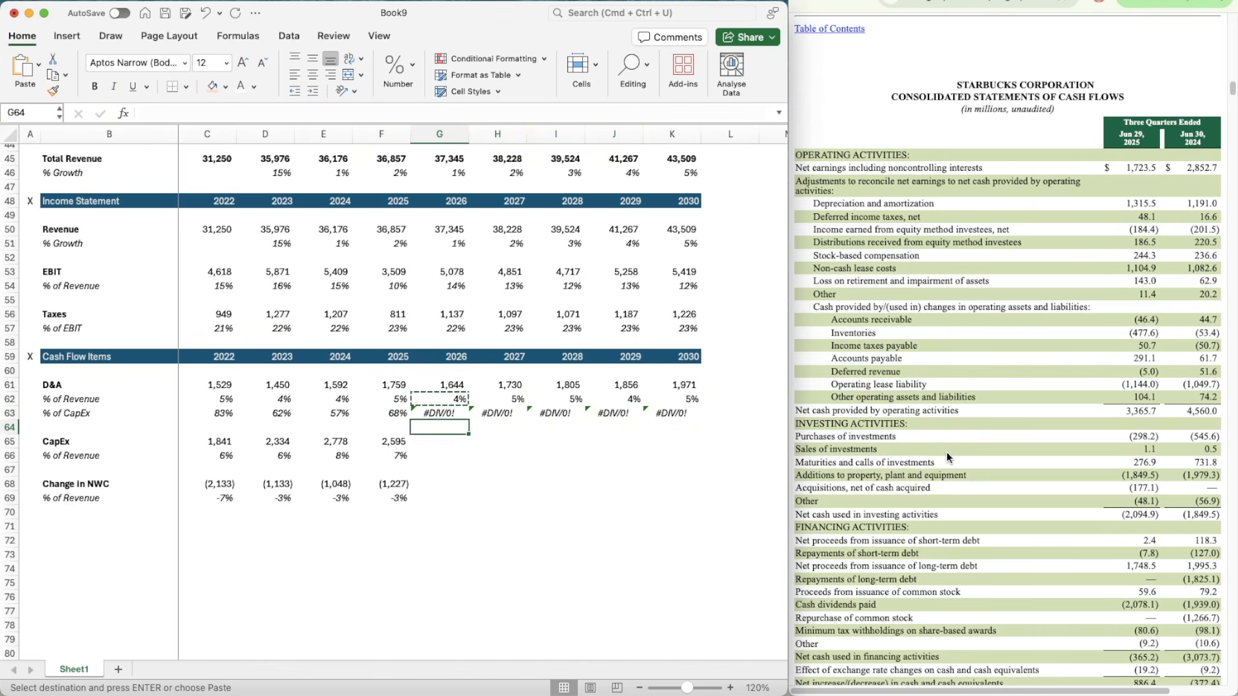
key("Down")
key("Down")
key("Down")
key("Down")
key("super+v")
key("super+c")
key("shift+Right")
key("shift+Right")
key("shift+Right")
key("shift+Right")
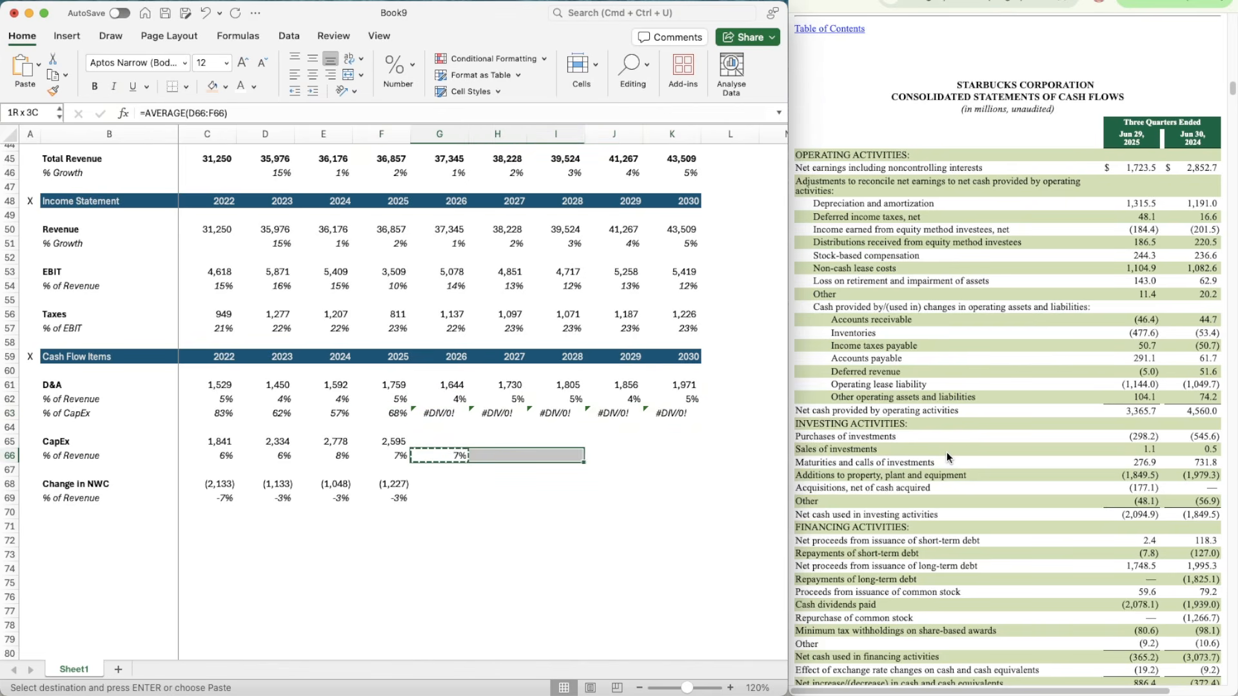
key("super+v")
Step: Calculate 2026 CapEx in G65 as revenue times its percentage of revenue with =G50*G66
key("Up")
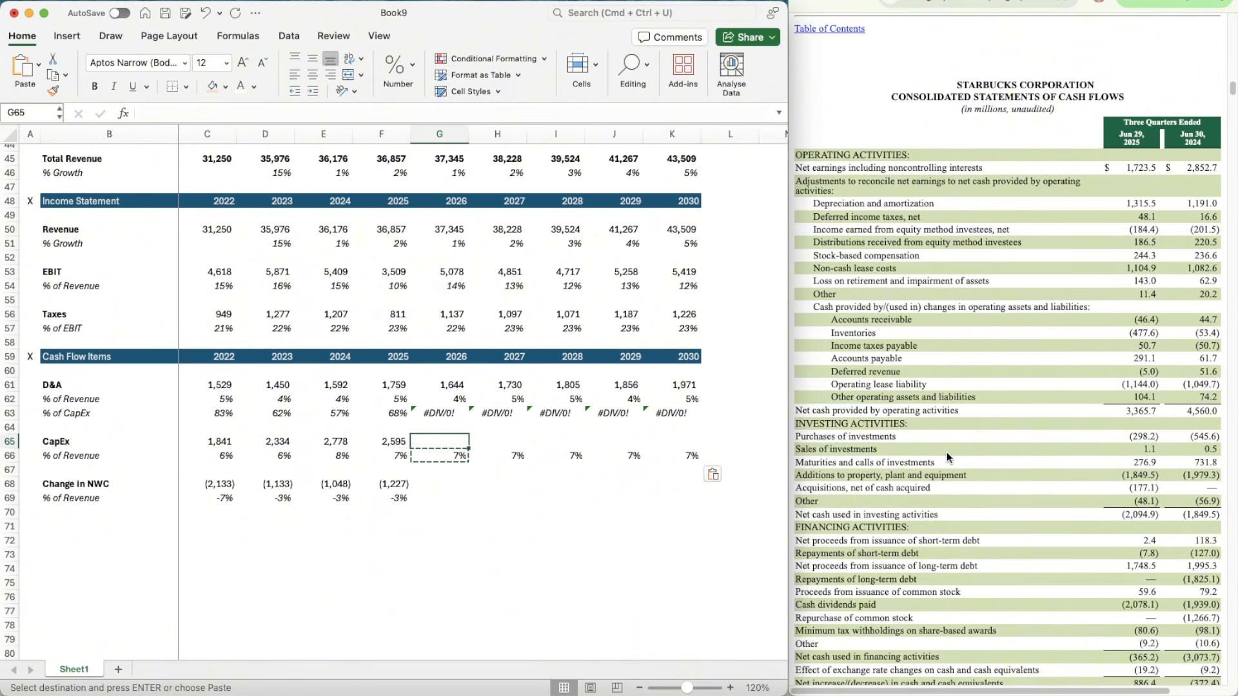
type("=")
key("Up")
key("Up")
key("Up")
key("Up")
key("Up")
key("Up")
key("Up")
key("Up")
key("Up")
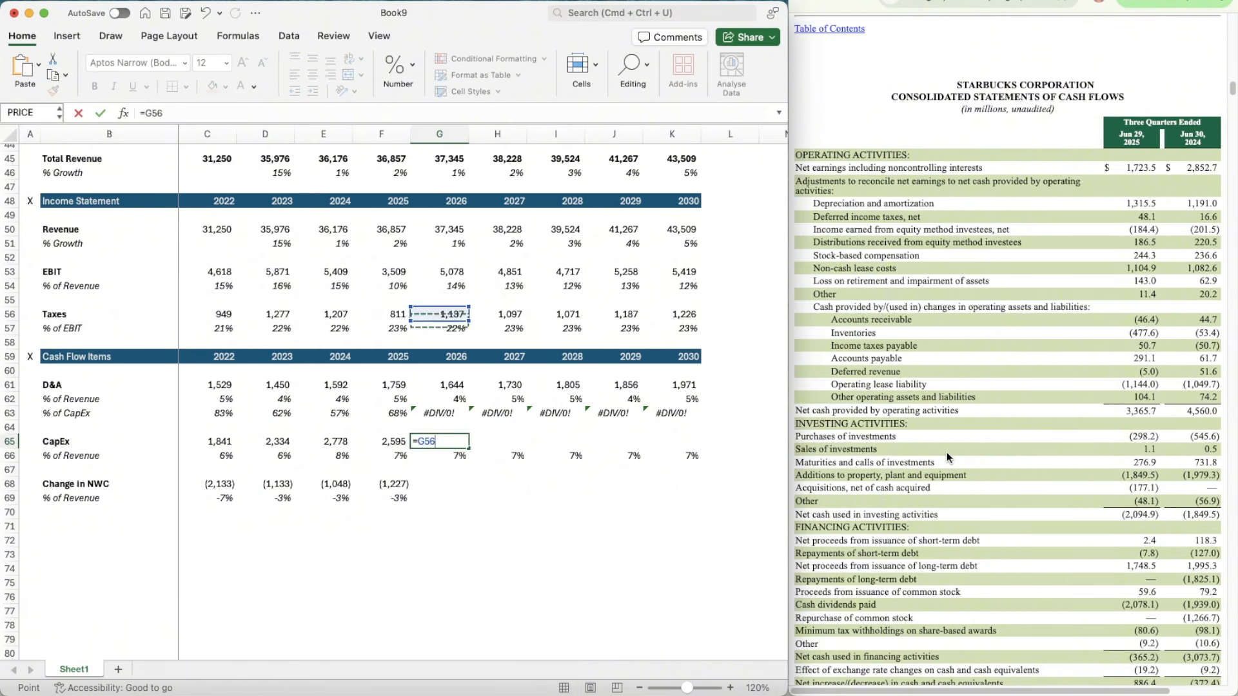
key("Up")
key("Up")
key("Up")
key("Up")
key("Up")
key("Up")
type("*")
key("Down")
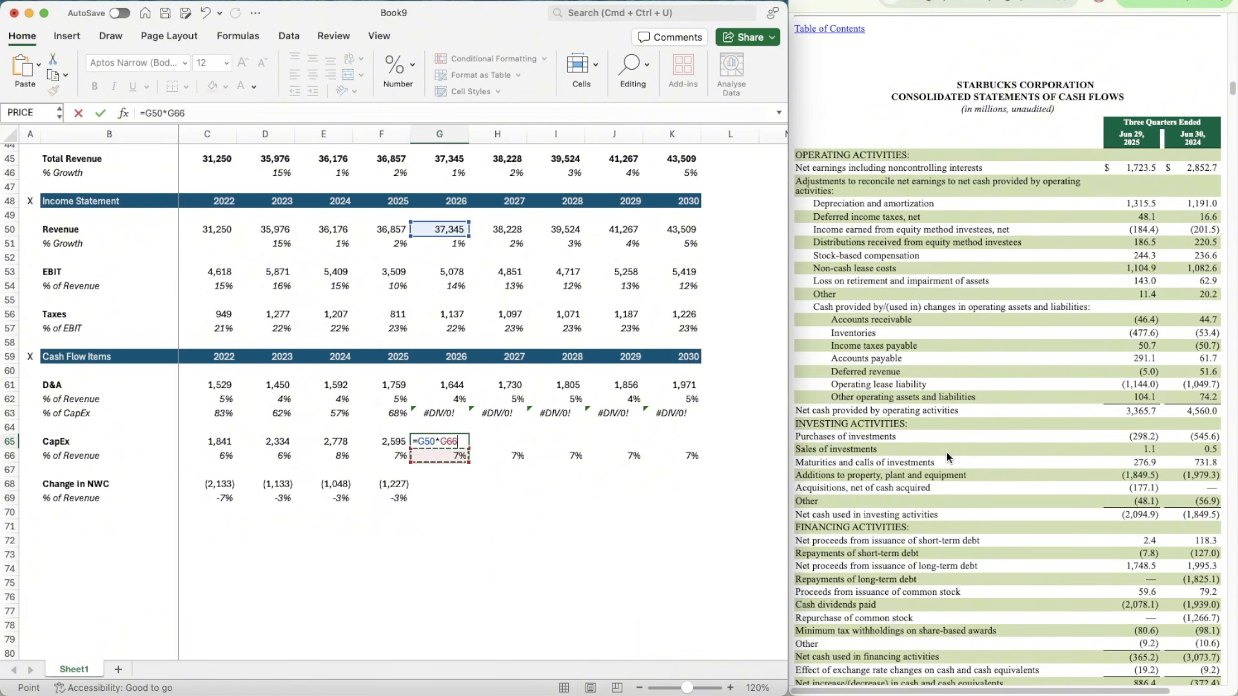
key("Return")
Step: Apply the number format of F65 to G65 and copy the CapEx forecast formula across to 2030 (H65:K65)
key("Up")
key("Left")
key("super+shift+c")
key("Right")
key("super+shift+v")
key("super+c")
key("shift+Right")
key("shift+Right")
key("shift+Right")
key("shift+Right")
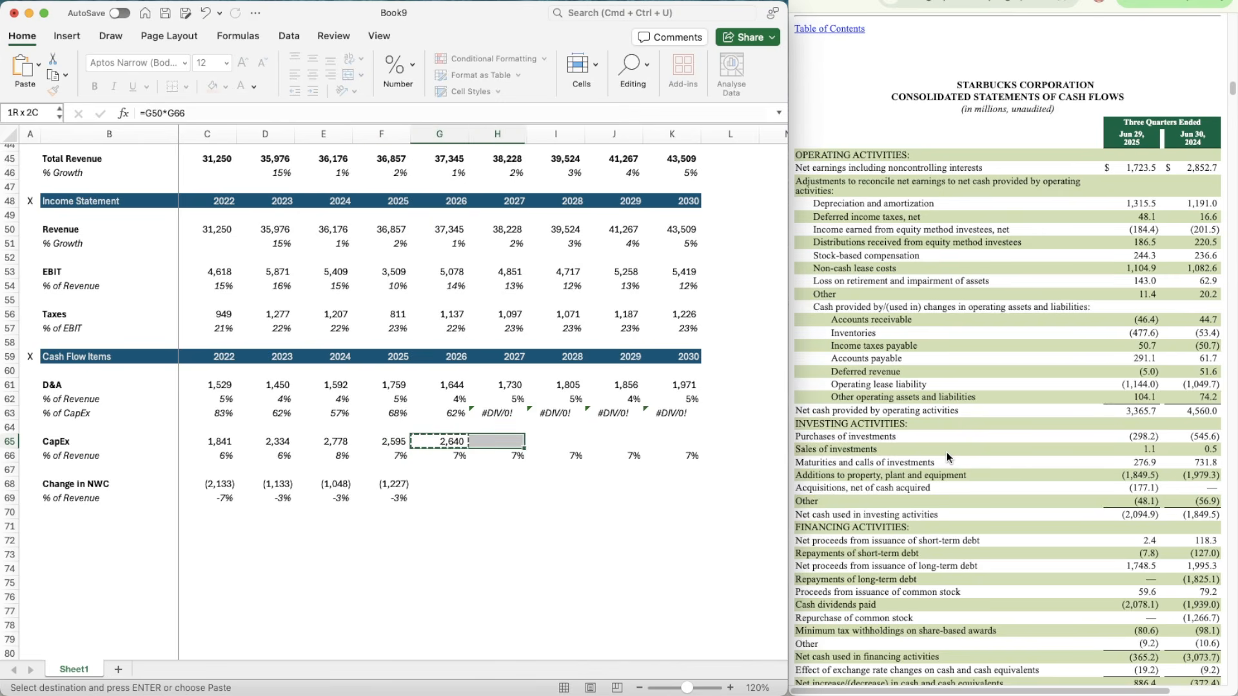
key("super+v")
Step: Forecast 2026 Change in NWC as a percentage of revenue in G69 with =AVERAGE(D69:F69)
key("Down")
key("Down")
key("Down")
key("Down")
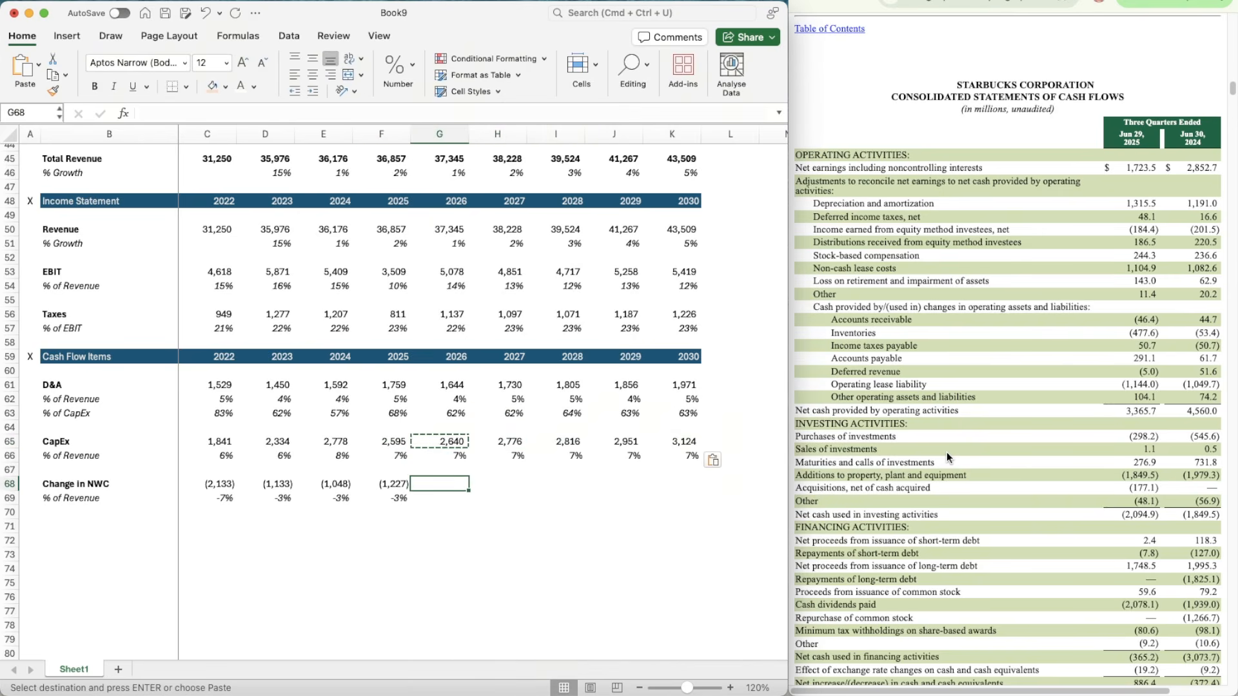
type("=avera")
key("Tab")
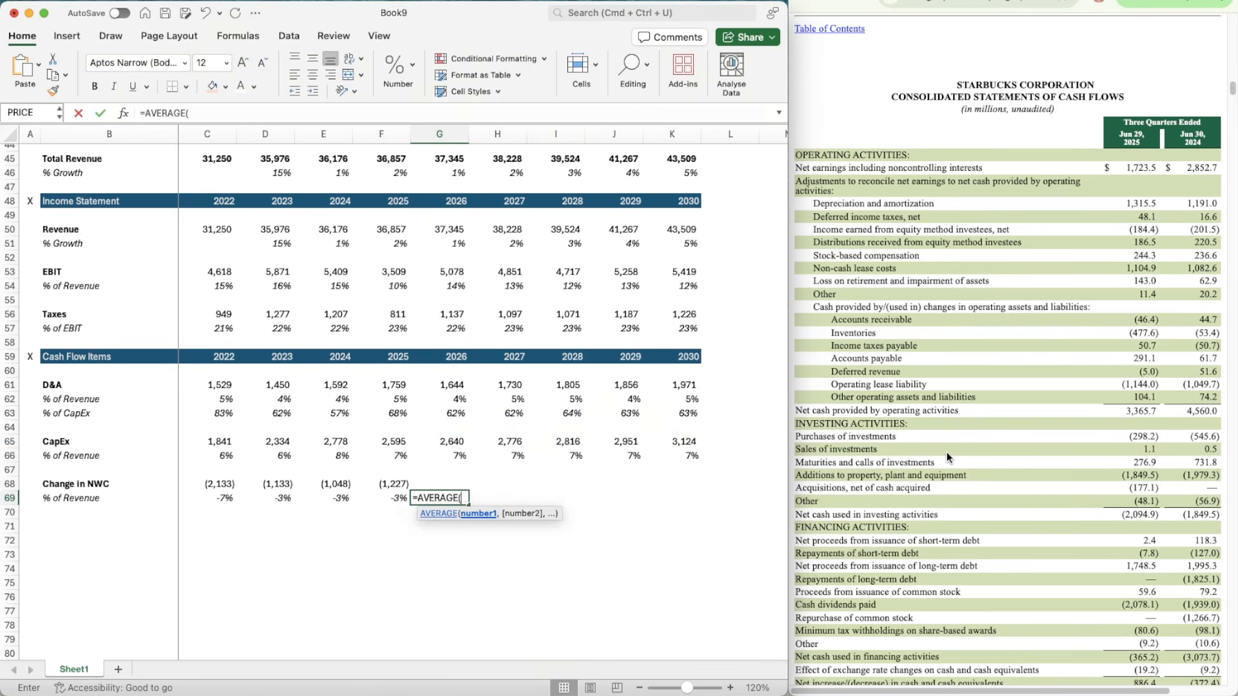
key("Left")
key("shift+Left")
key("shift+Left")
key("Return")
Step: Copy the Change in NWC % of Revenue average in G69 across to 2027 through 2030 (H69:K69)
key("super+c")
key("shift+Right")
key("shift+Right")
key("shift+Right")
key("shift+Right")
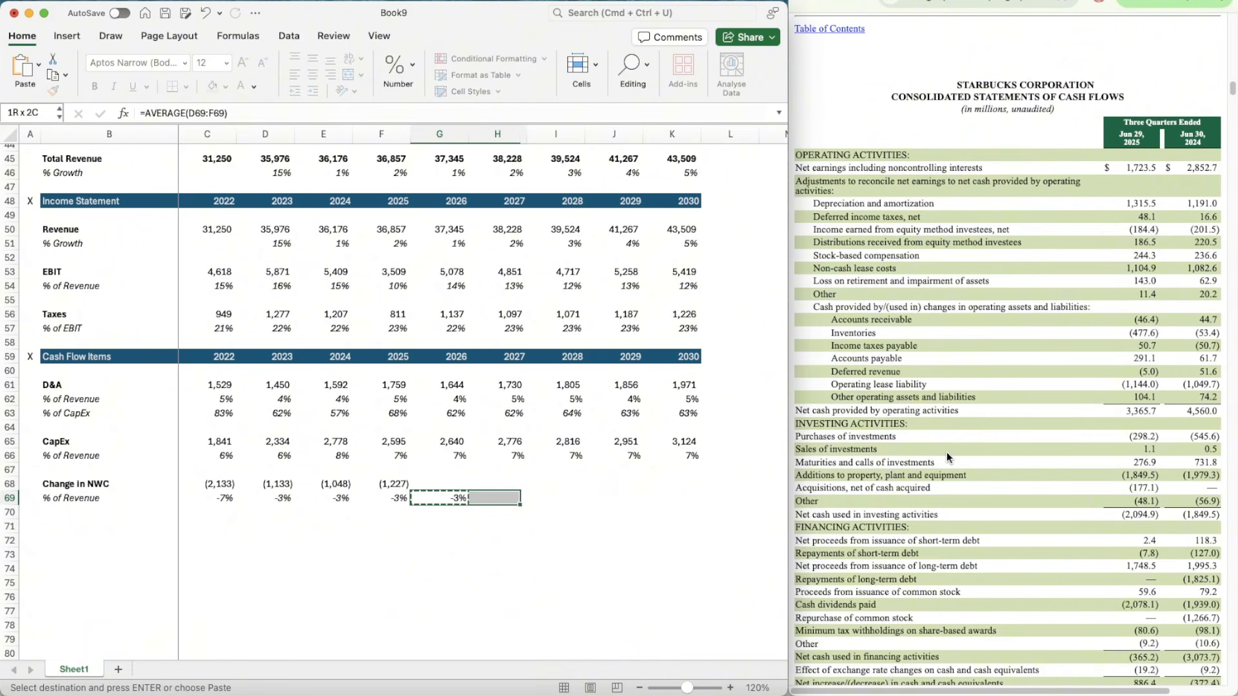
Step: Calculate 2026 Change in NWC in G68 as revenue times its percentage of revenue with =G50*G69
key("Up")
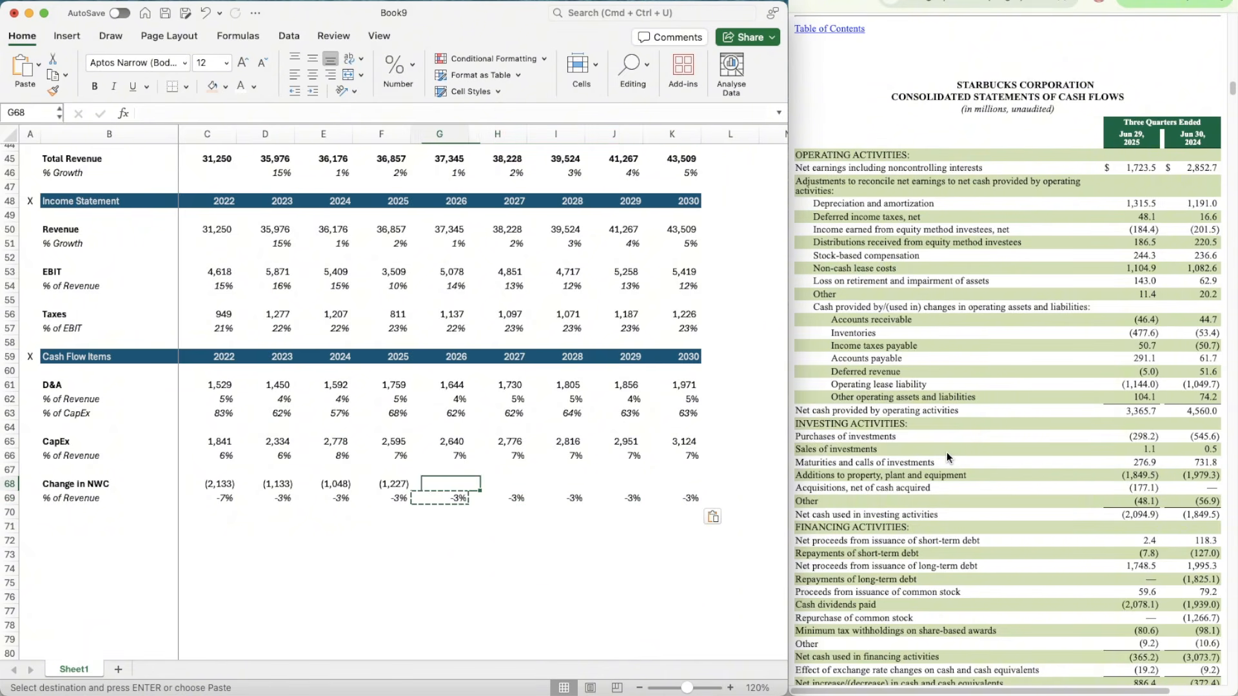
type("=")
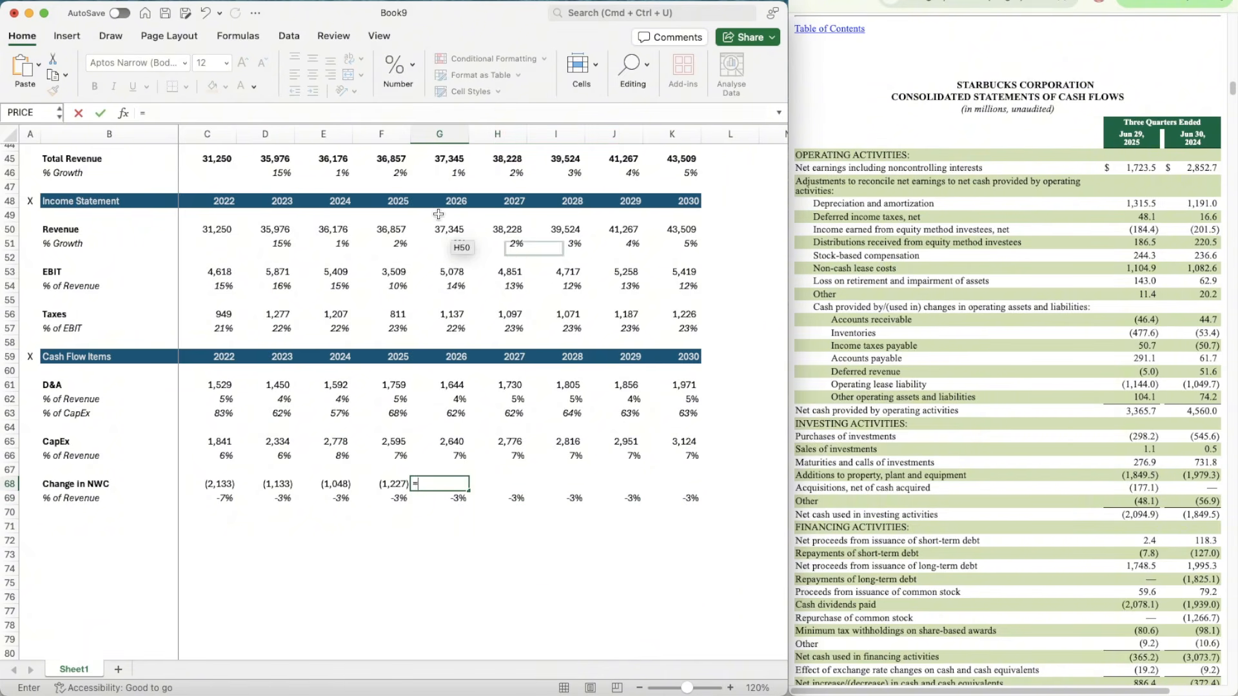
left_click(447, 229)
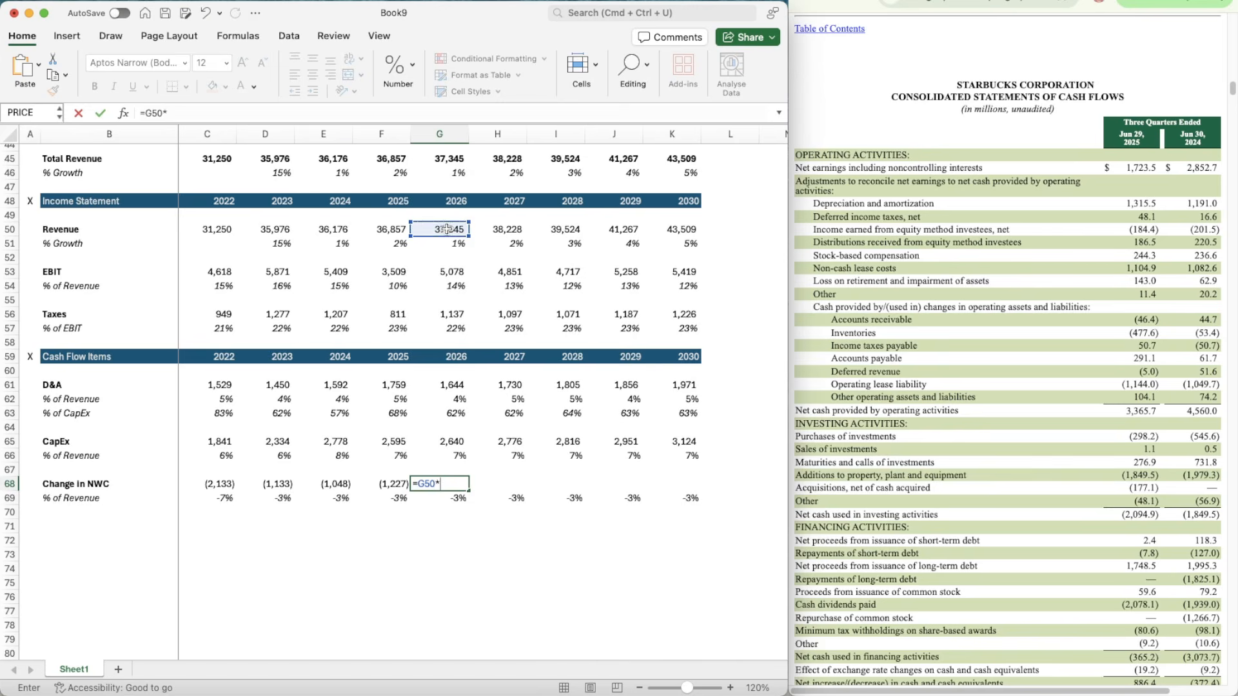
type("*")
key("Down")
key("Return")
Step: Apply the number format of F68 to G68 and copy the Change in NWC formula across to 2030 (H68:K68)
key("Up")
key("Left")
key("super+shift+c")
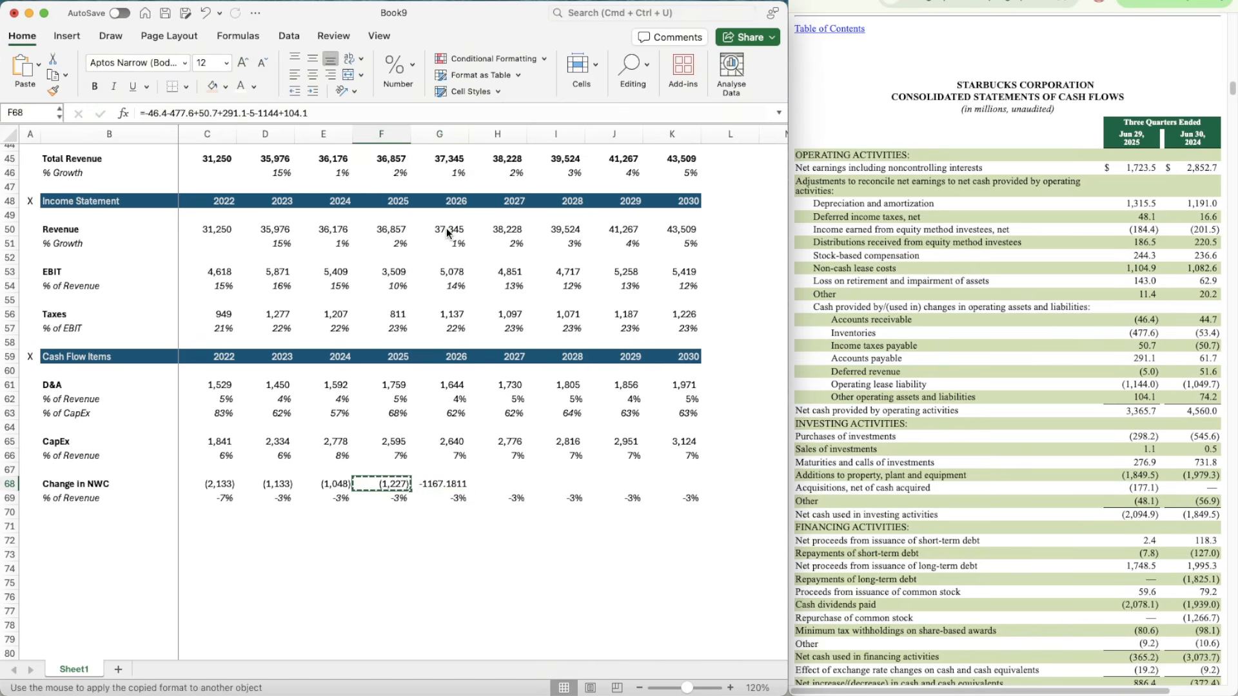
key("Right")
key("super+c")
key("shift+Right")
key("shift+Right")
key("shift+Right")
key("shift+Right")
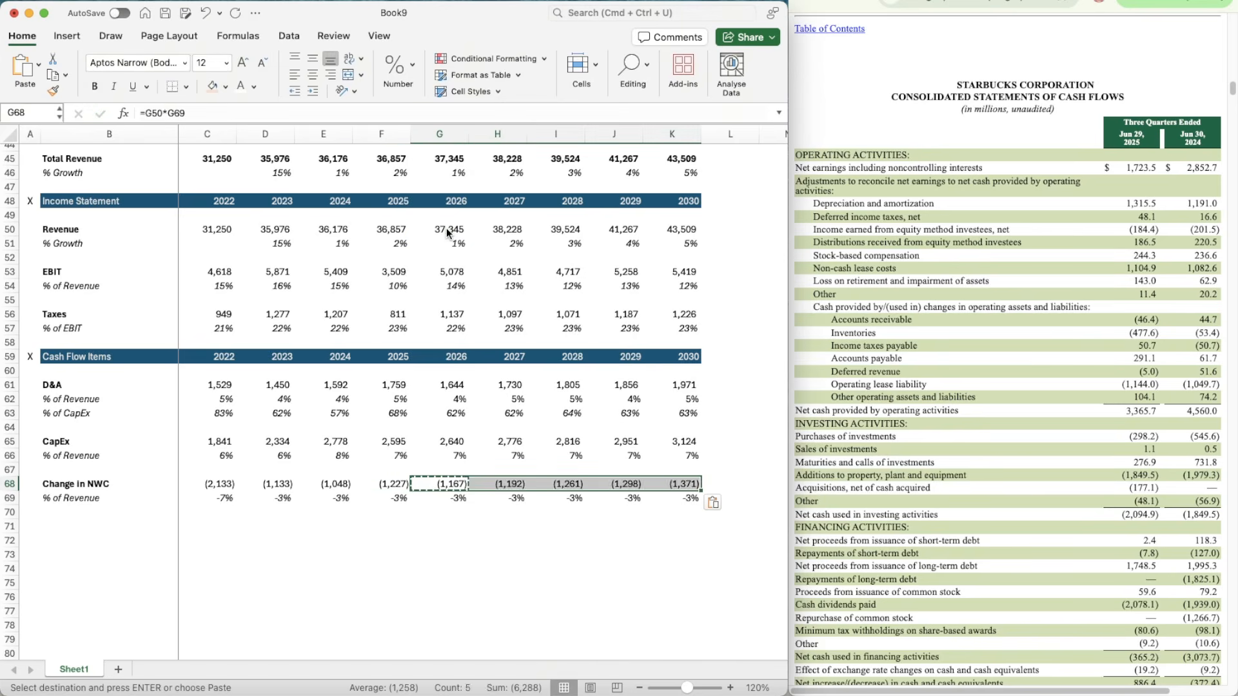
key("super+v")
Step: Copy the Cash Flow Items header row 59 to row 71 and retitle the copy DCF in B71
key("Down")
key("Down")
scroll(378, 449, "down", 3)
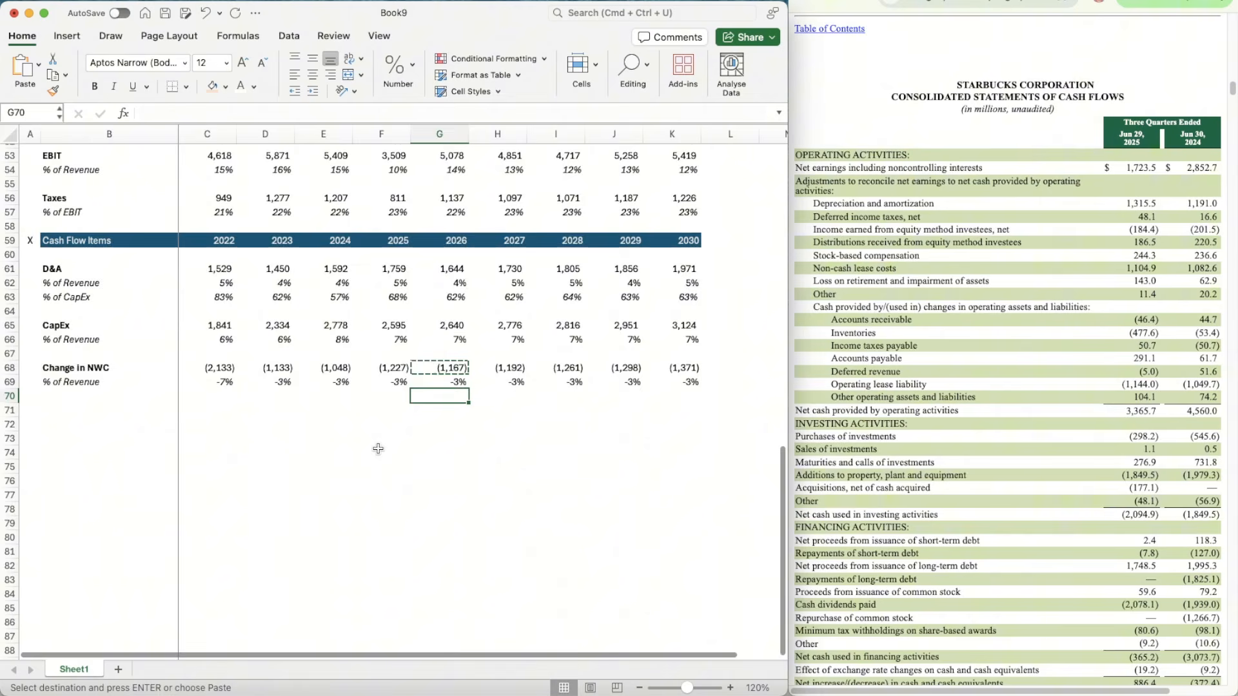
left_click(157, 423)
key("Up")
key("Up")
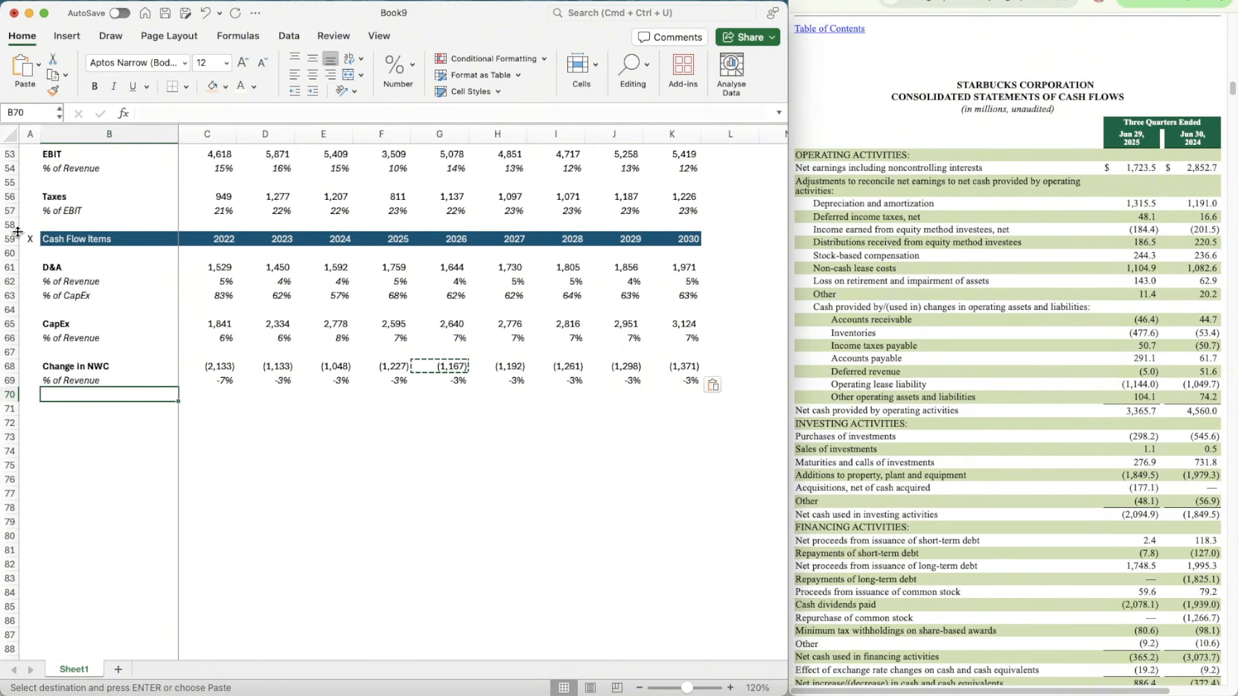
left_click(9, 240)
key("super+c")
key("Down")
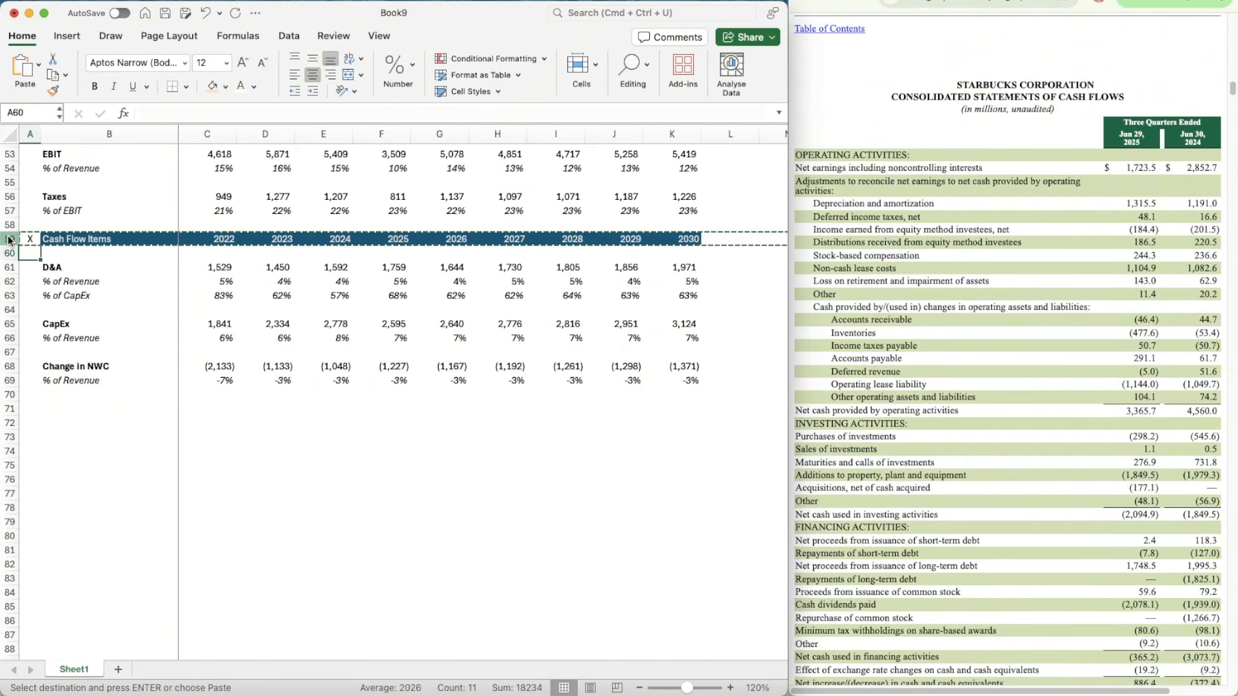
key("Down")
key("Down")
key("Down")
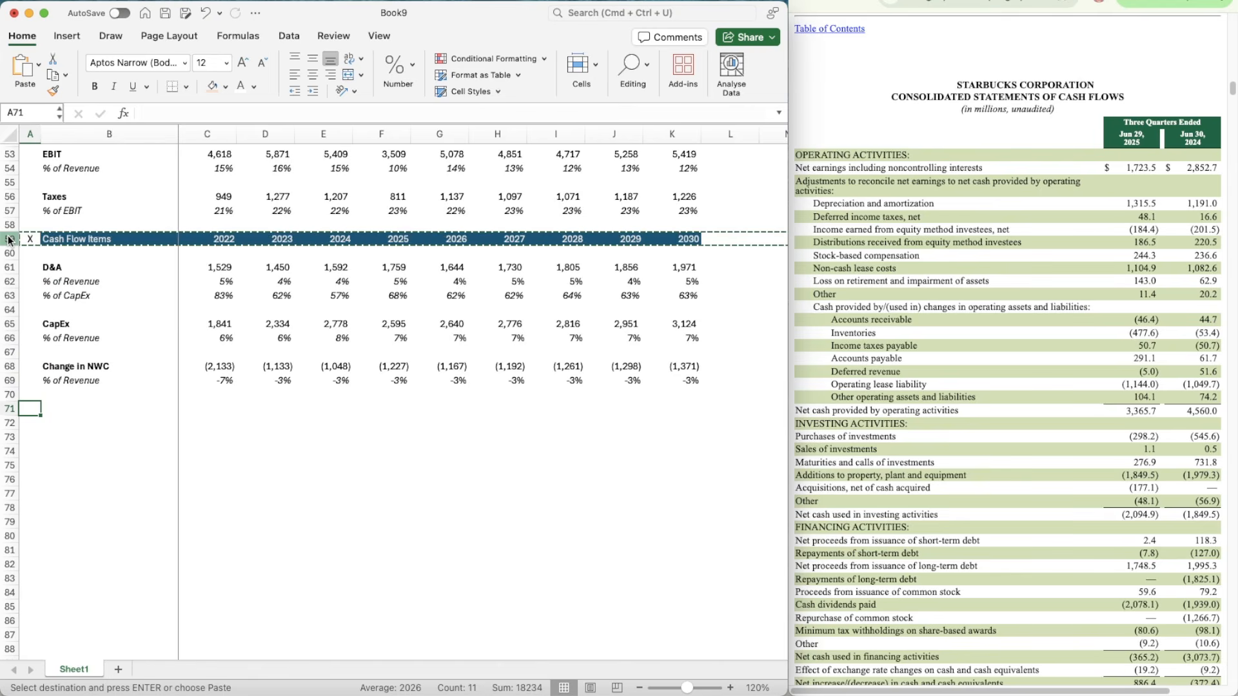
key("super+v")
key("Right")
type("DCF")
key("Return")
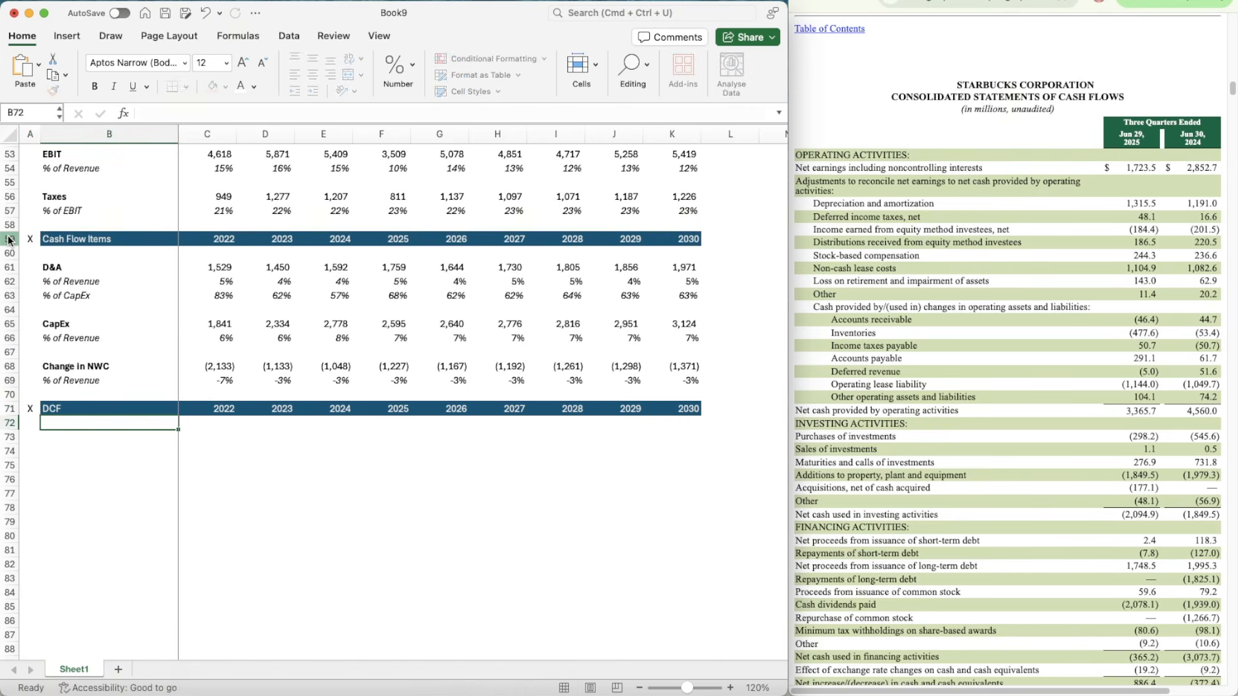
Step: Add a bold Revenue label in B73 and a % Growth label in B74, with row 74 in italics
key("Down")
type("Revenue")
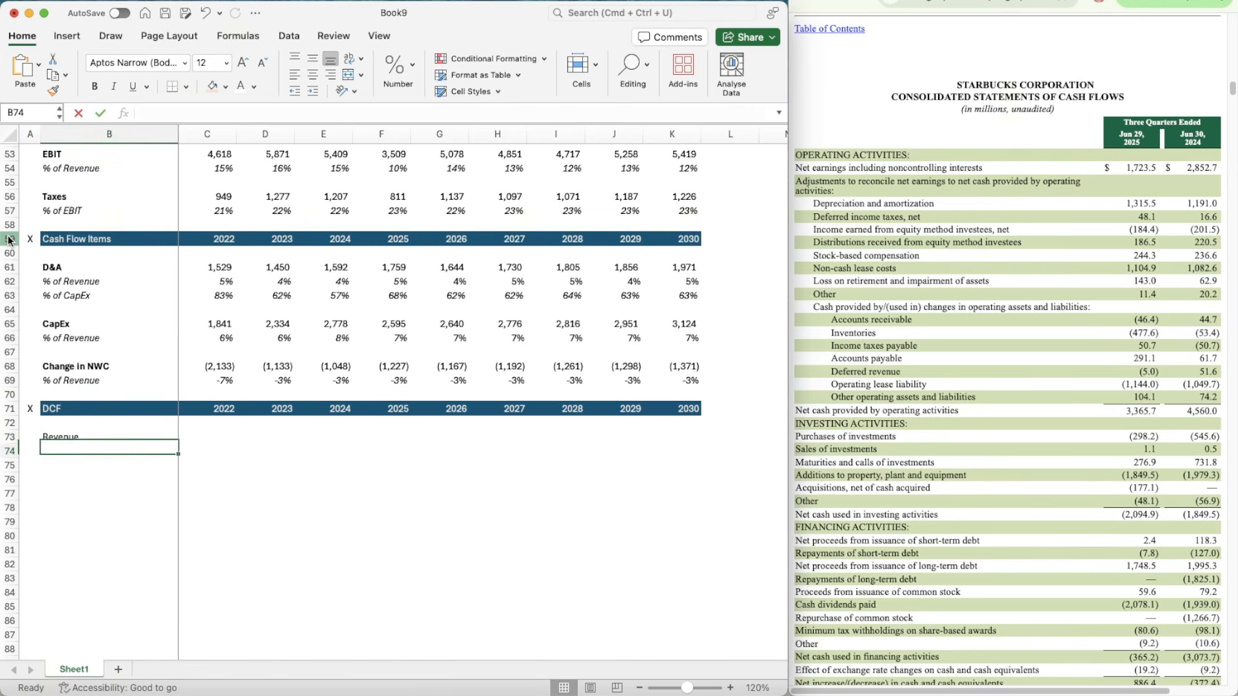
key("Return")
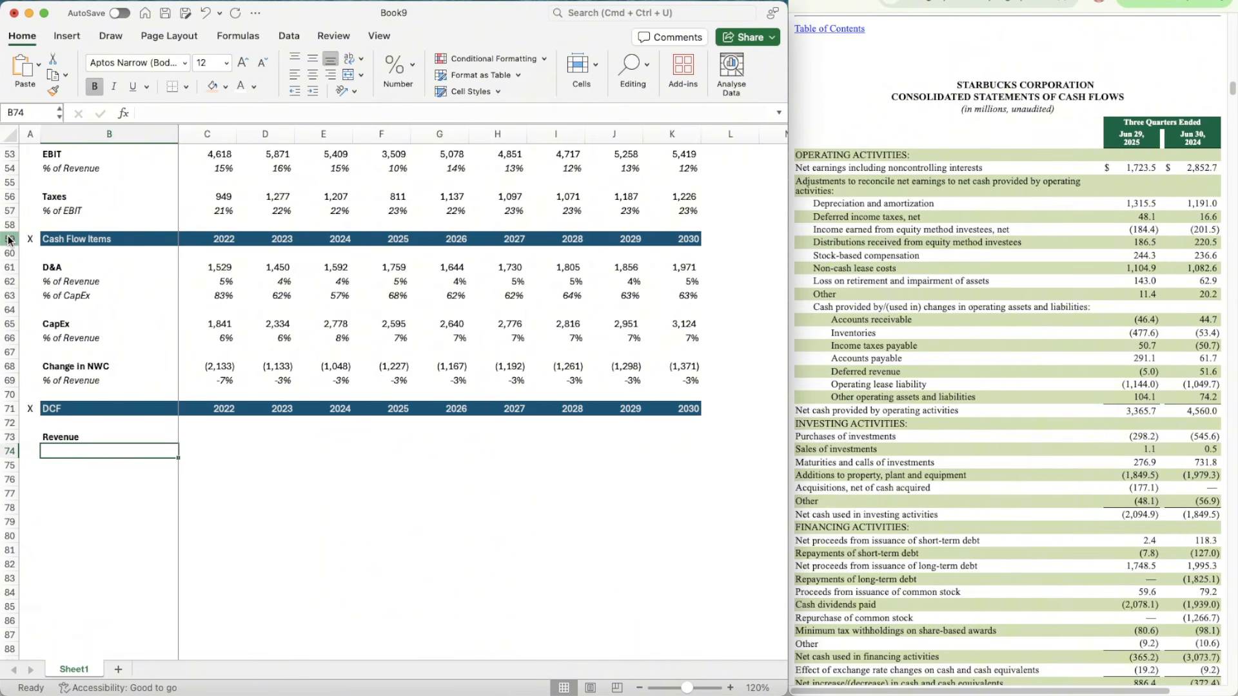
type("% Growth")
key("Return")
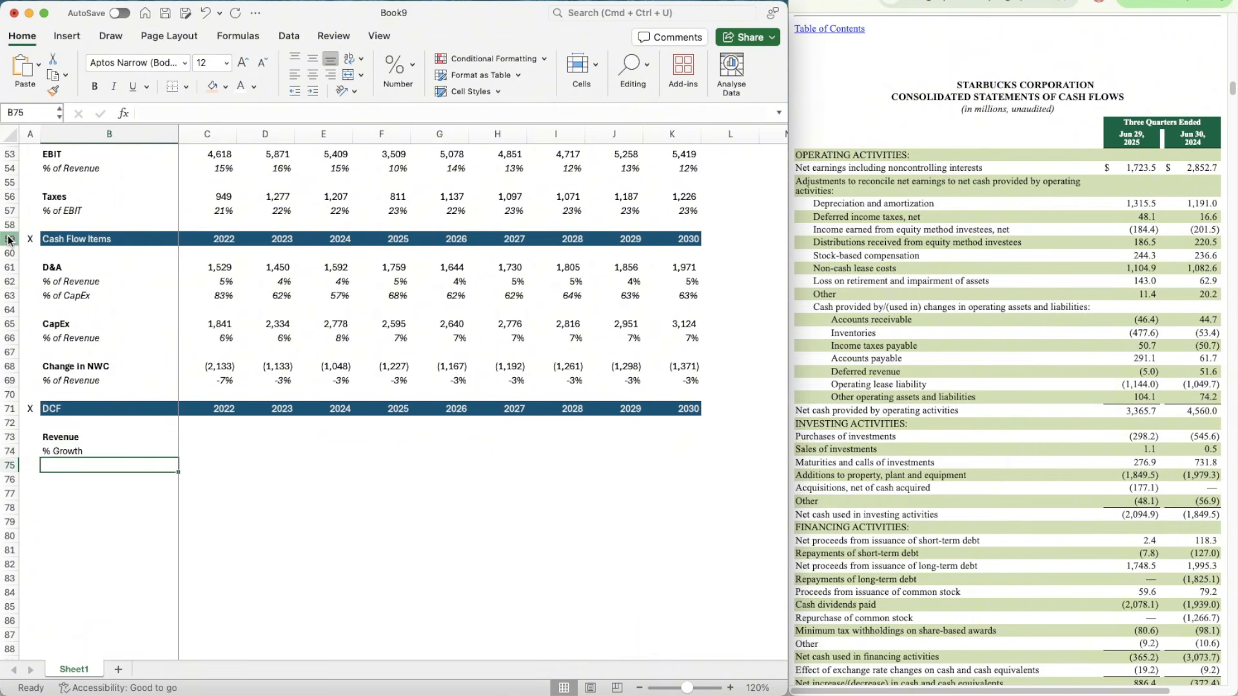
key("Up")
key("shift+space")
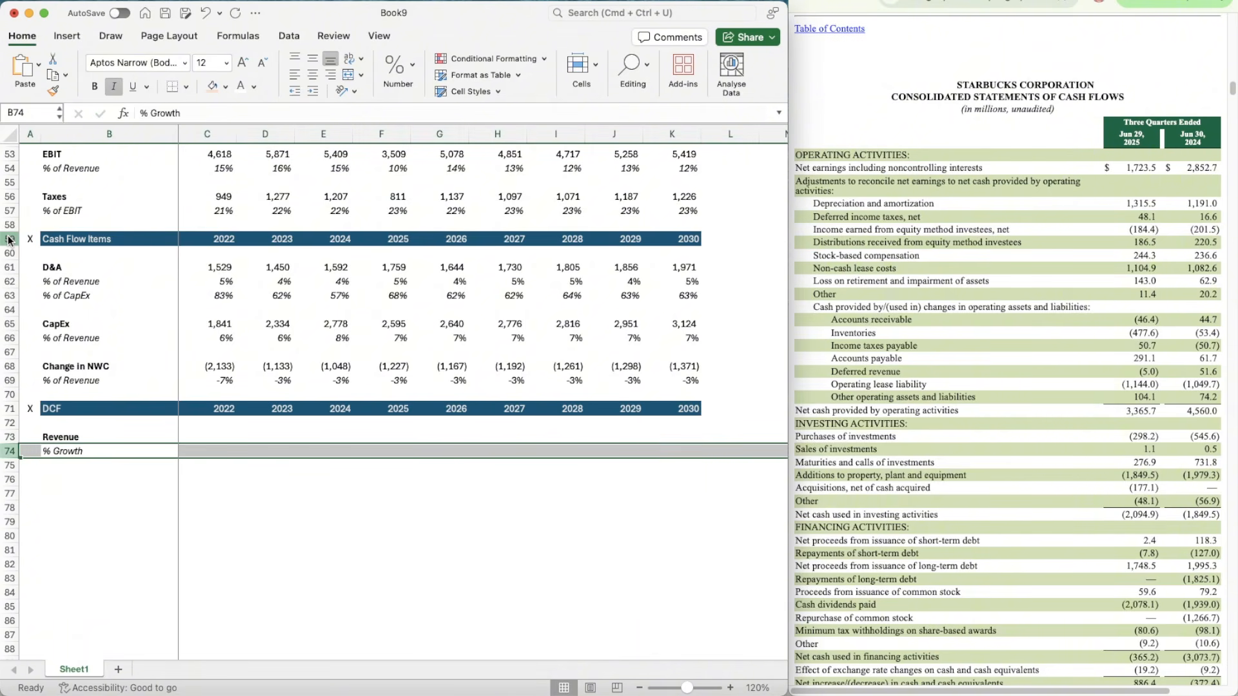
key("super+i")
Step: Link the DCF section's 2022 revenue in C73 to the Income Statement revenue with =C50
key("Right")
key("Right")
key("Up")
key("Left")
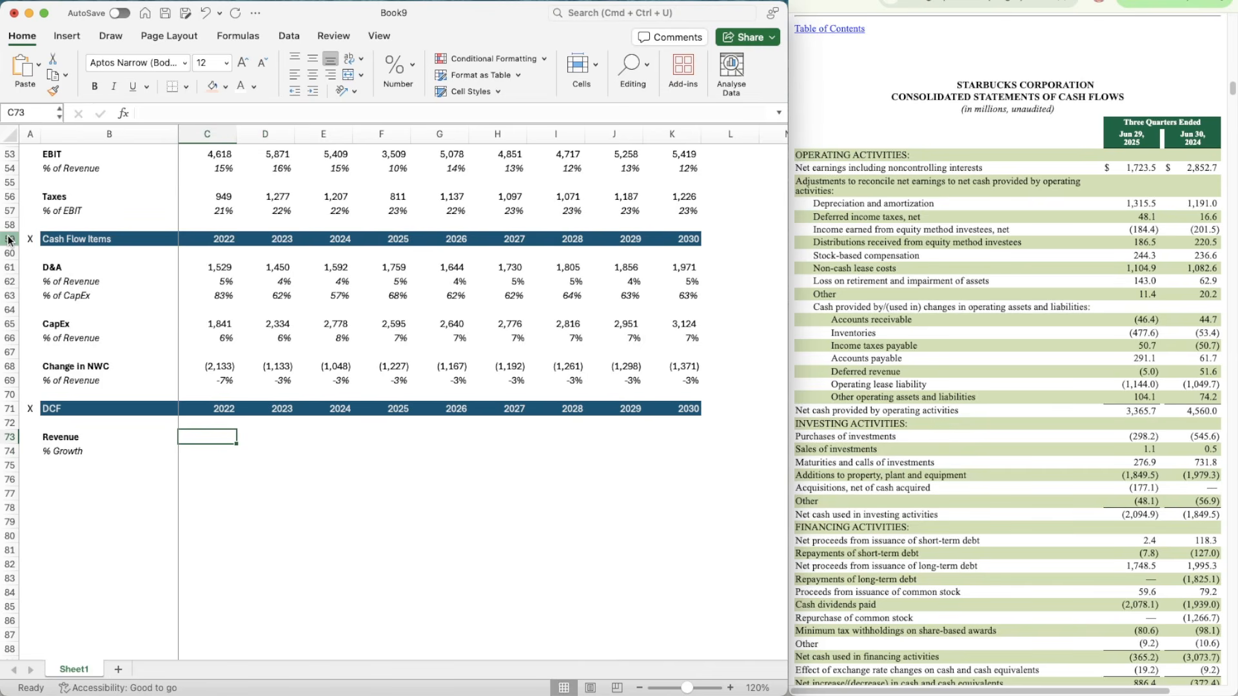
type("=")
scroll(194, 271, "up", 3)
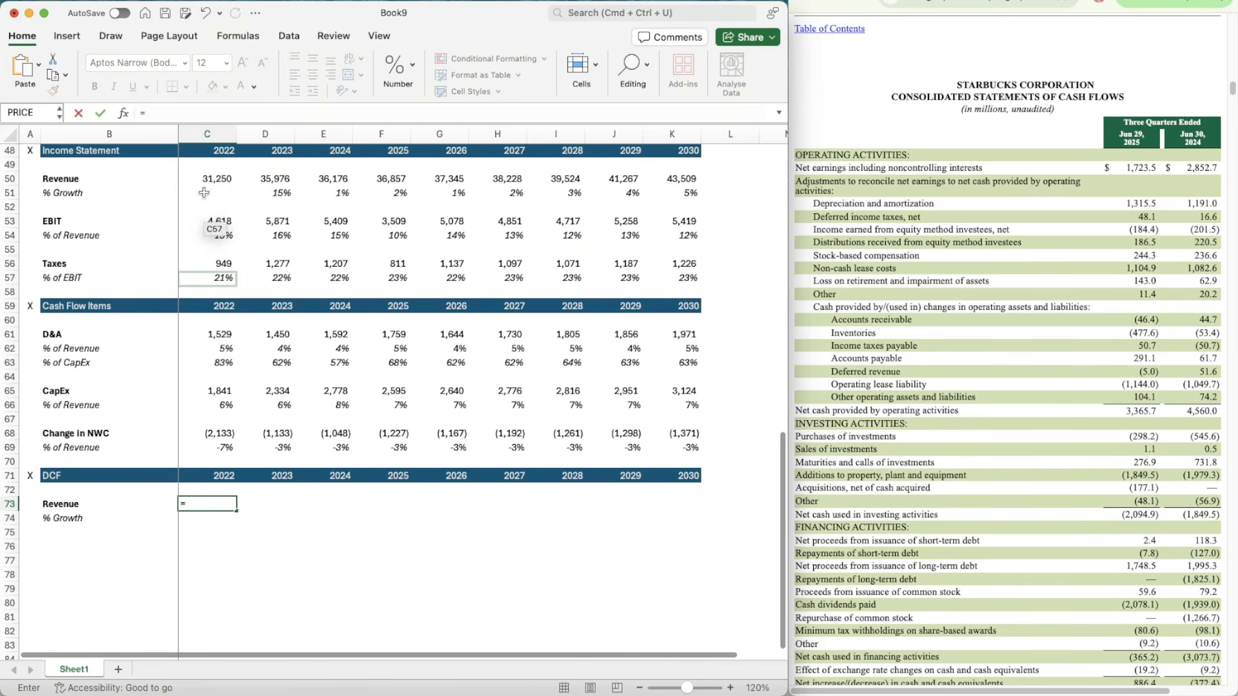
left_click(208, 179)
key("ctrl+Return")
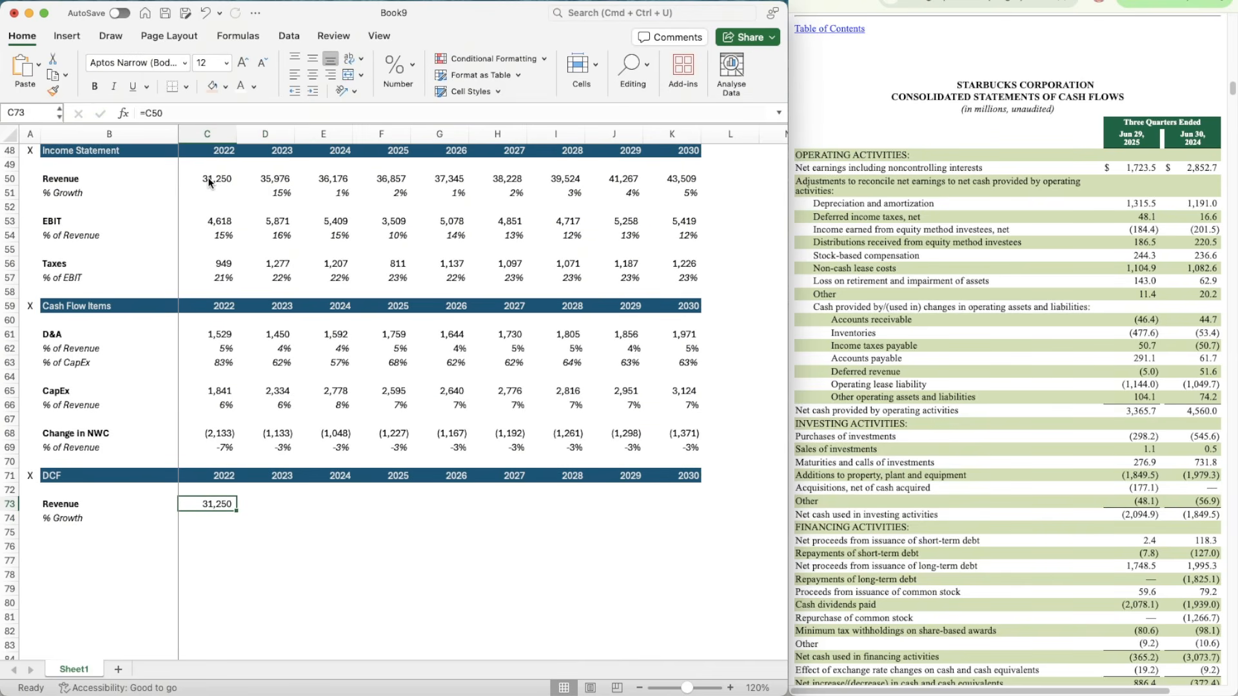
Step: Copy the revenue link in C73 across to 2023 through 2030 (D73:K73)
key("super+c")
key("shift+Right")
key("shift+Right")
key("shift+Right")
key("shift+Right")
key("shift+Right")
key("shift+Right")
key("shift+Right")
key("shift+Right")
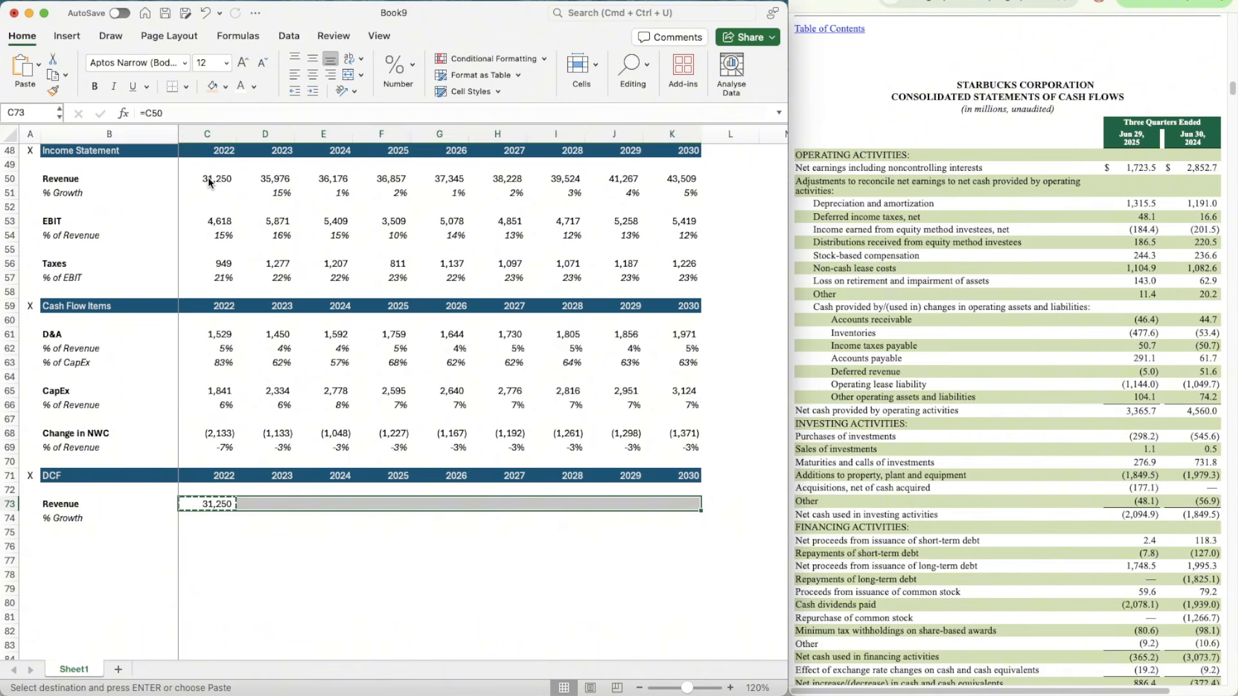
key("super+v")
Step: Copy the 2023 revenue growth formula from D51 into the DCF section's % Growth row at D74
key("Down")
key("Left")
key("Right")
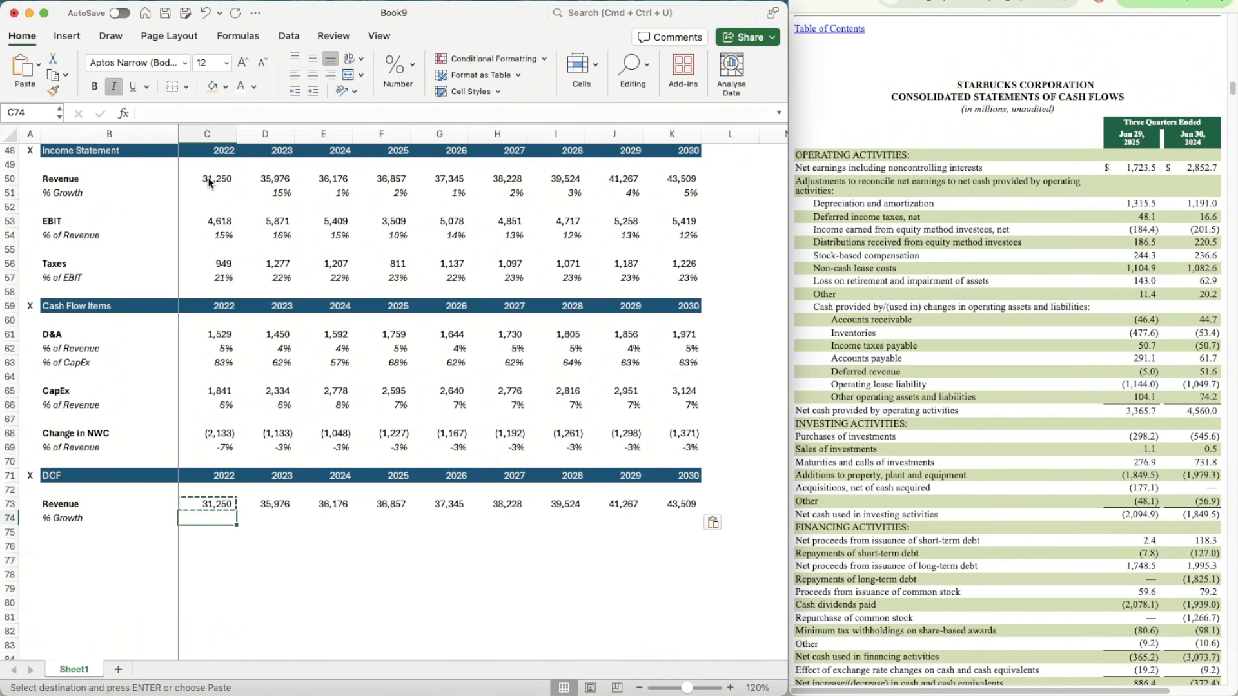
key("Right")
key("Up")
key("Up")
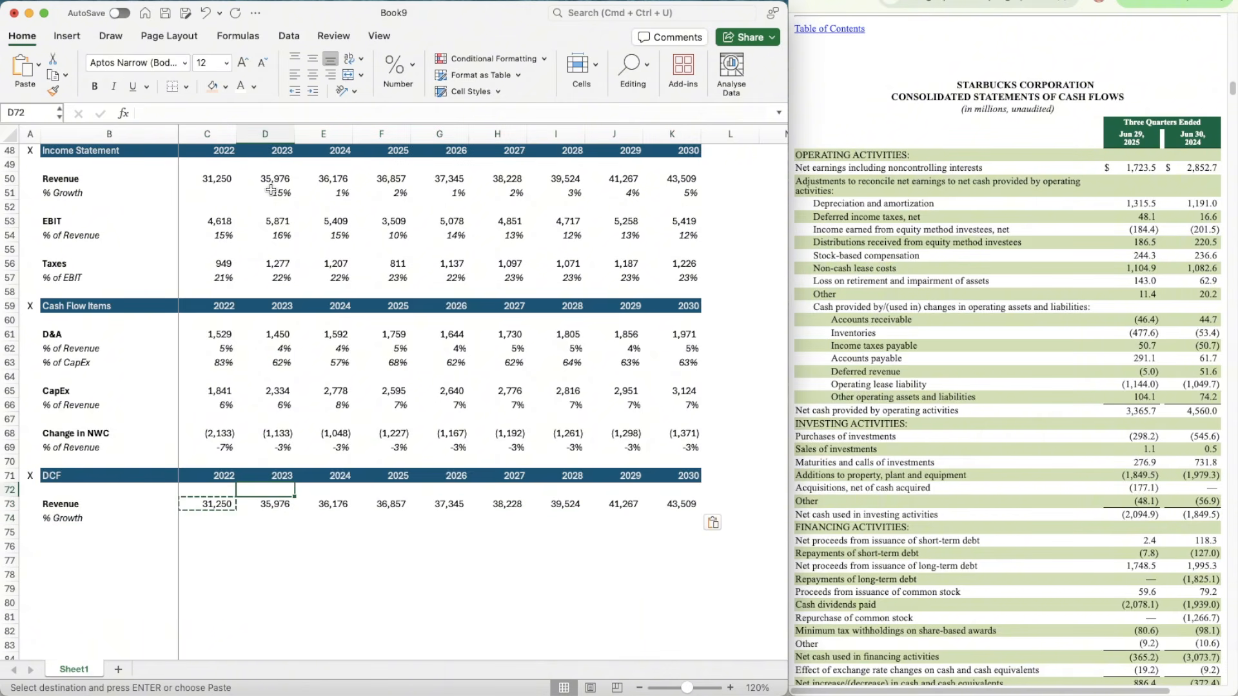
left_click(271, 190)
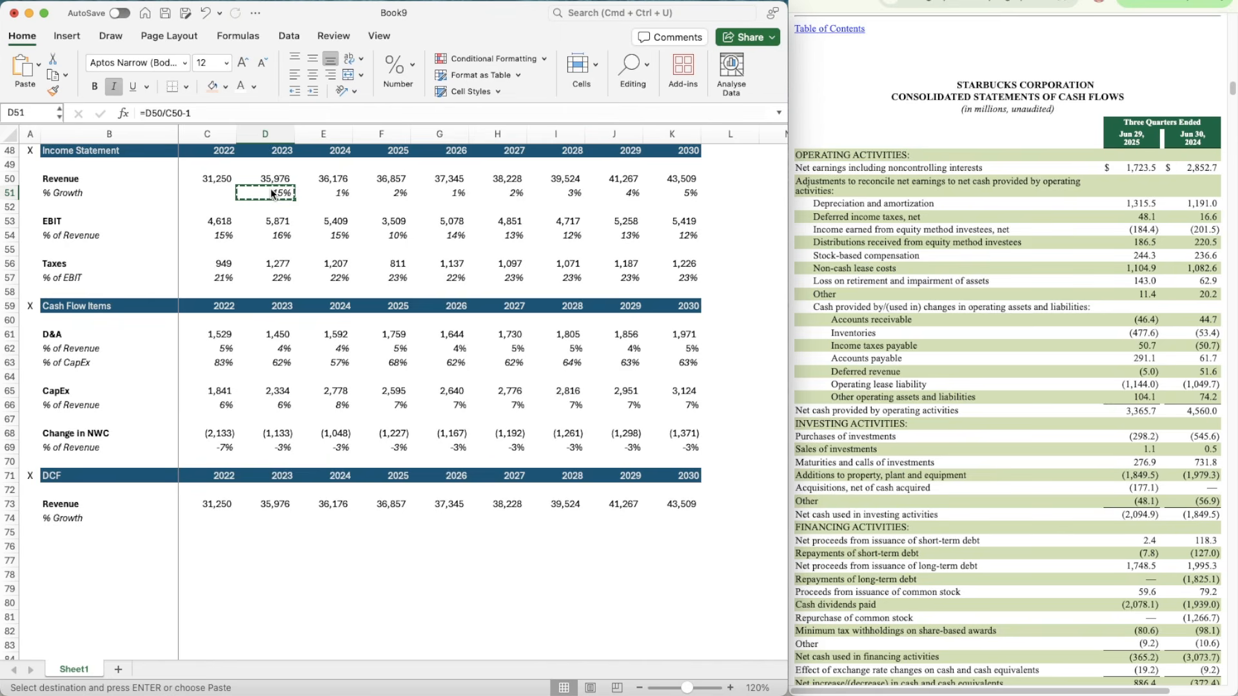
key("Down")
key("Down")
key("Down")
key("Down")
key("Down")
key("Down")
key("Down")
key("Down")
key("Down")
key("Down")
key("Down")
key("Down")
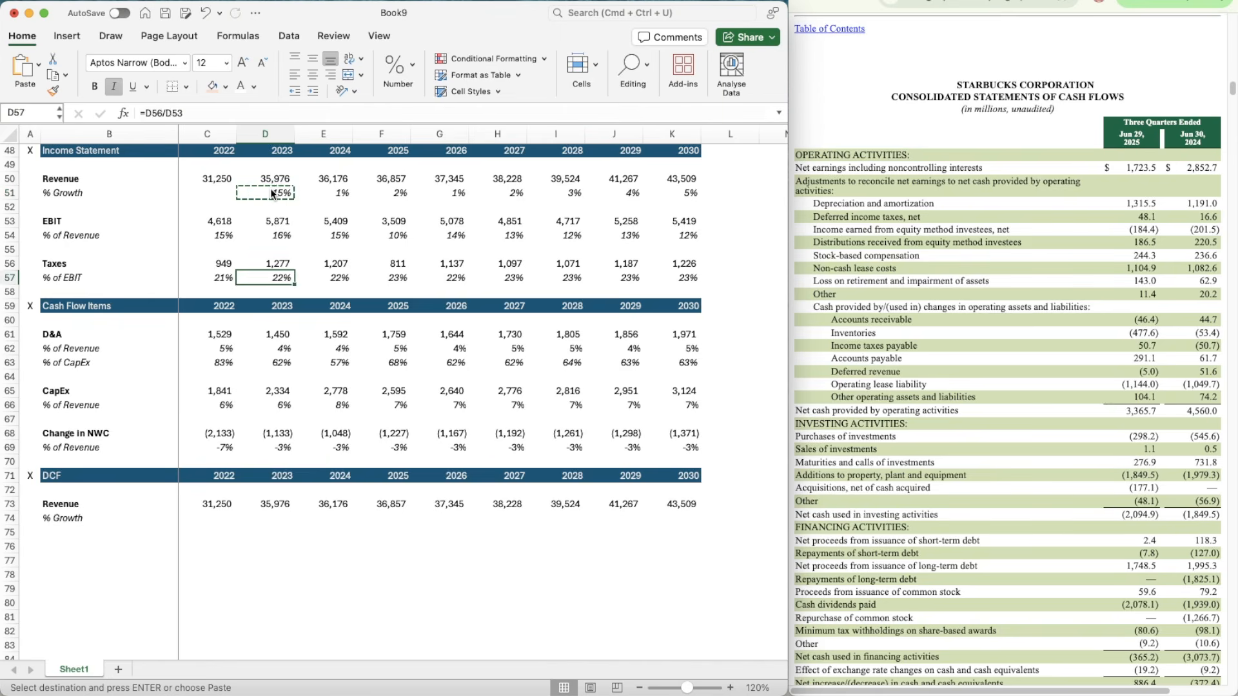
key("super+Down")
key("super+Down")
key("super+Down")
key("super+Down")
key("super+Down")
key("super+Down")
key("super+Down")
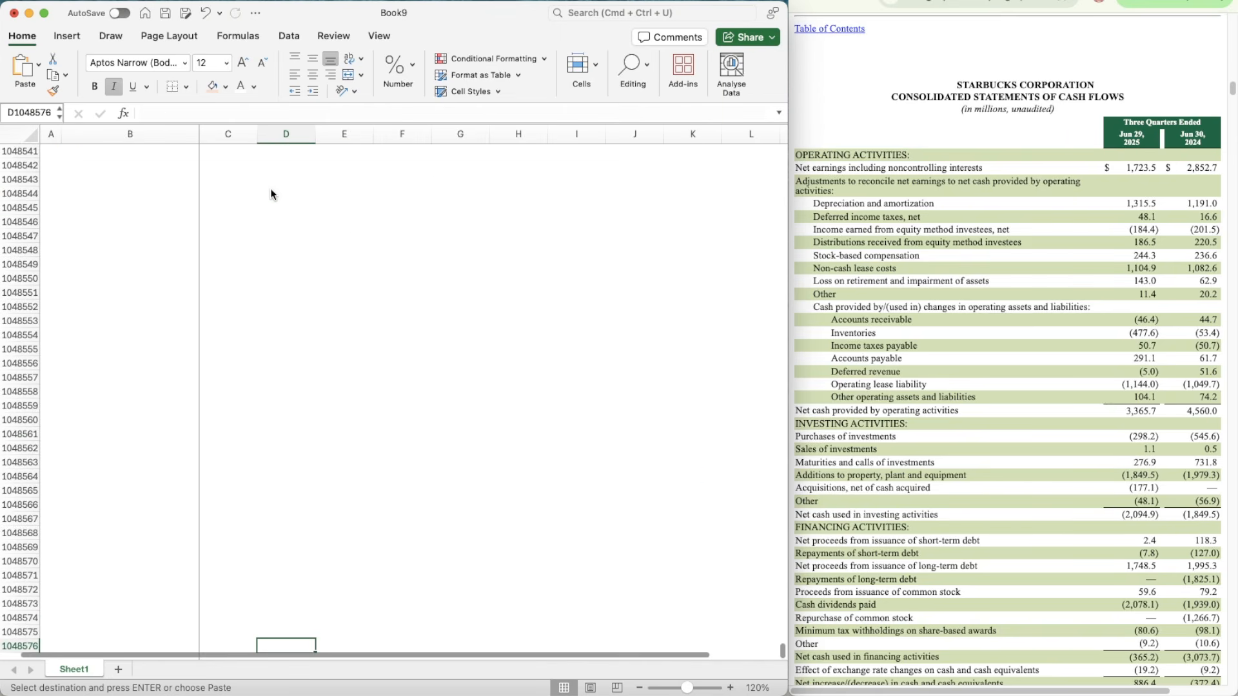
key("super+Up")
key("Down")
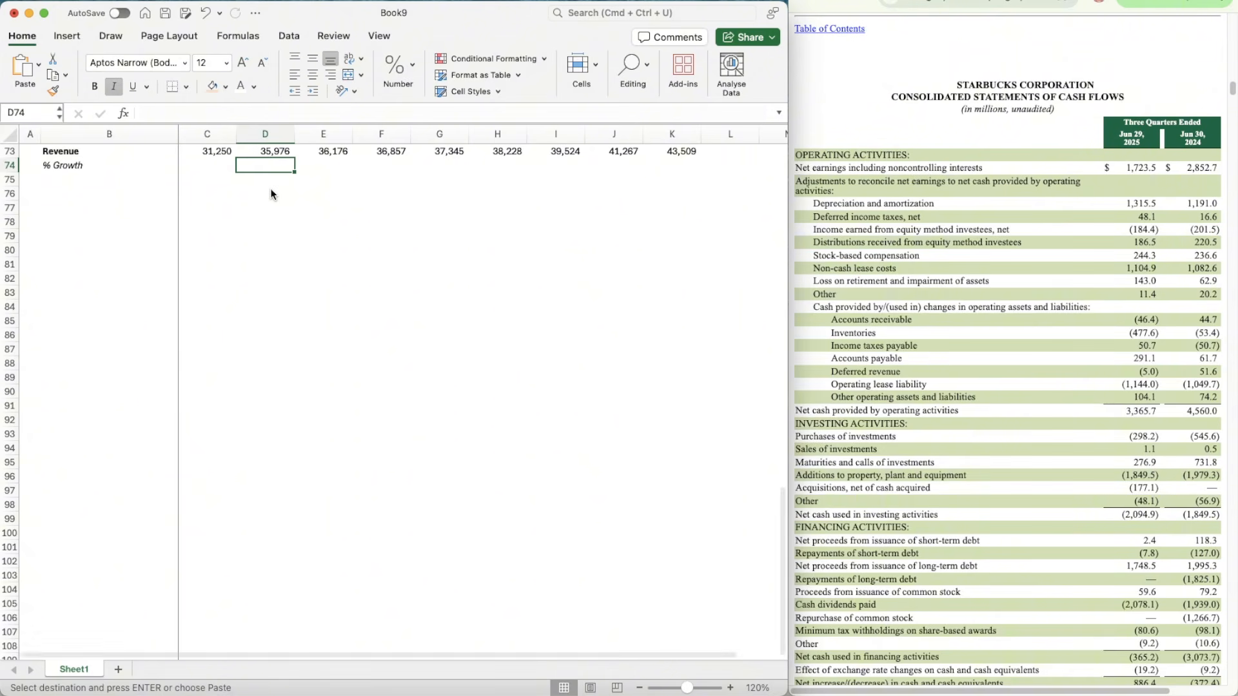
type("=D73/C73-1")
Step: Copy the revenue growth formula in D74 across to 2024 through 2030 (E74:K74)
key("super+c")
key("shift+Right")
key("shift+Right")
key("shift+Right")
key("shift+Right")
key("shift+Right")
key("shift+Right")
key("shift+Right")
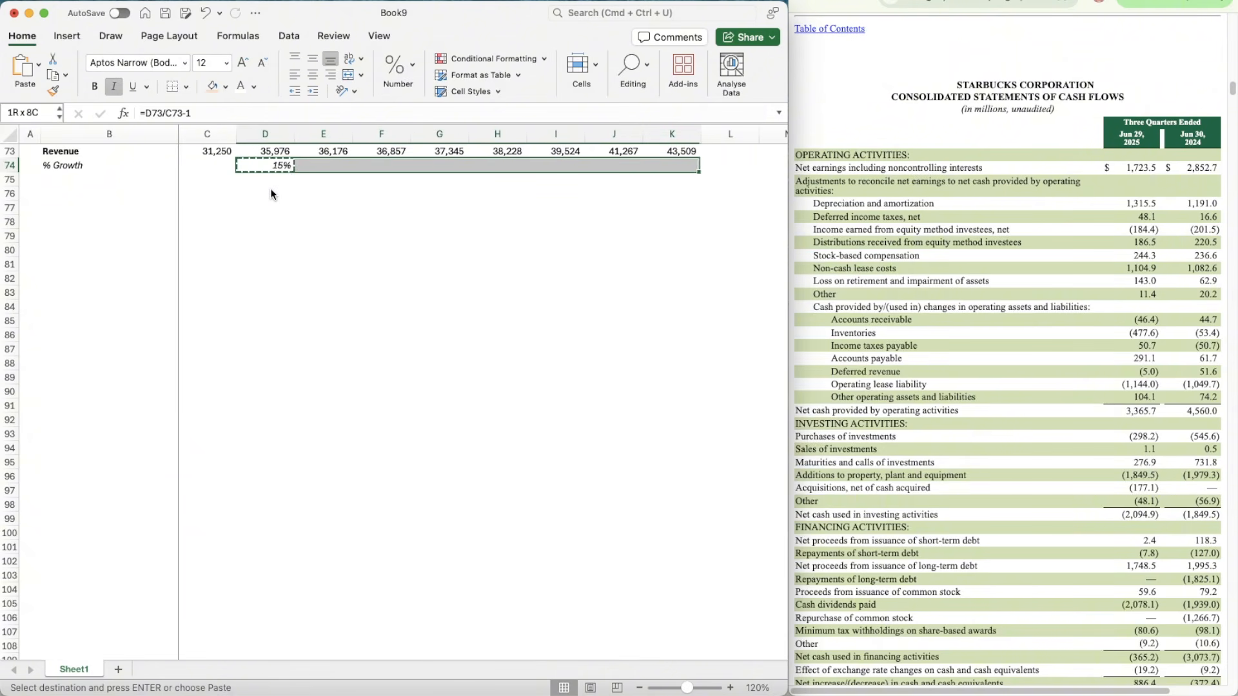
scroll(271, 194, "up", 5)
key("super+v")
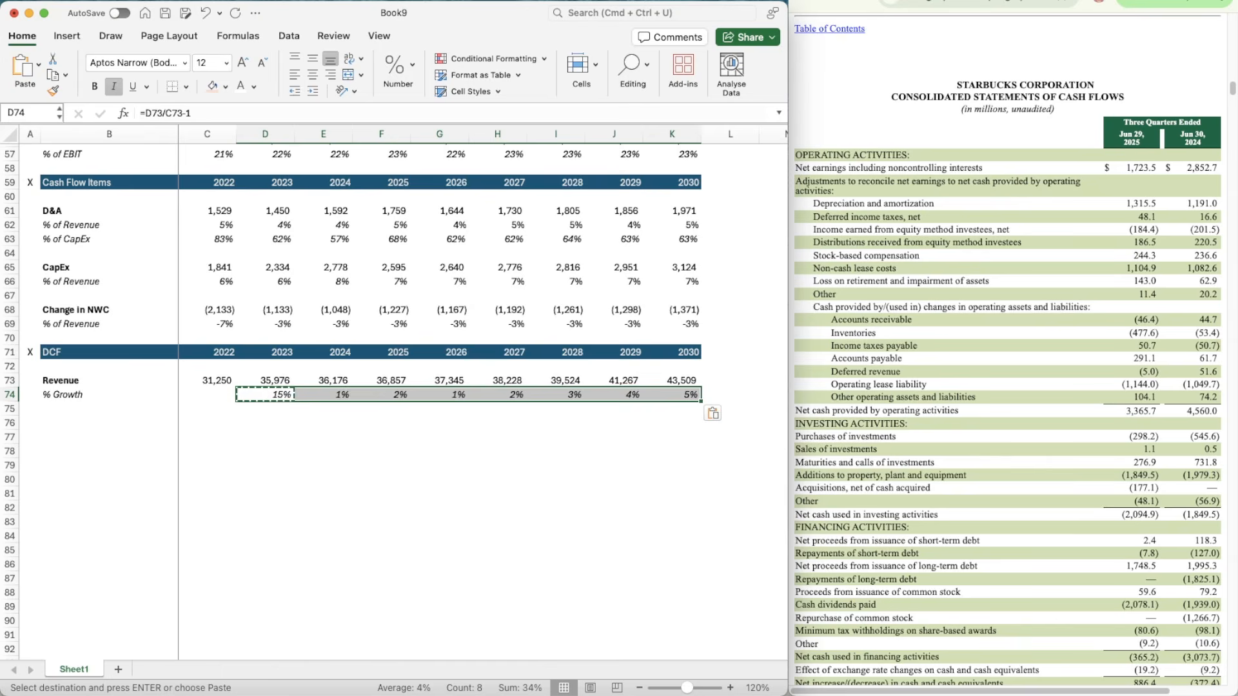
key("super+Tab")
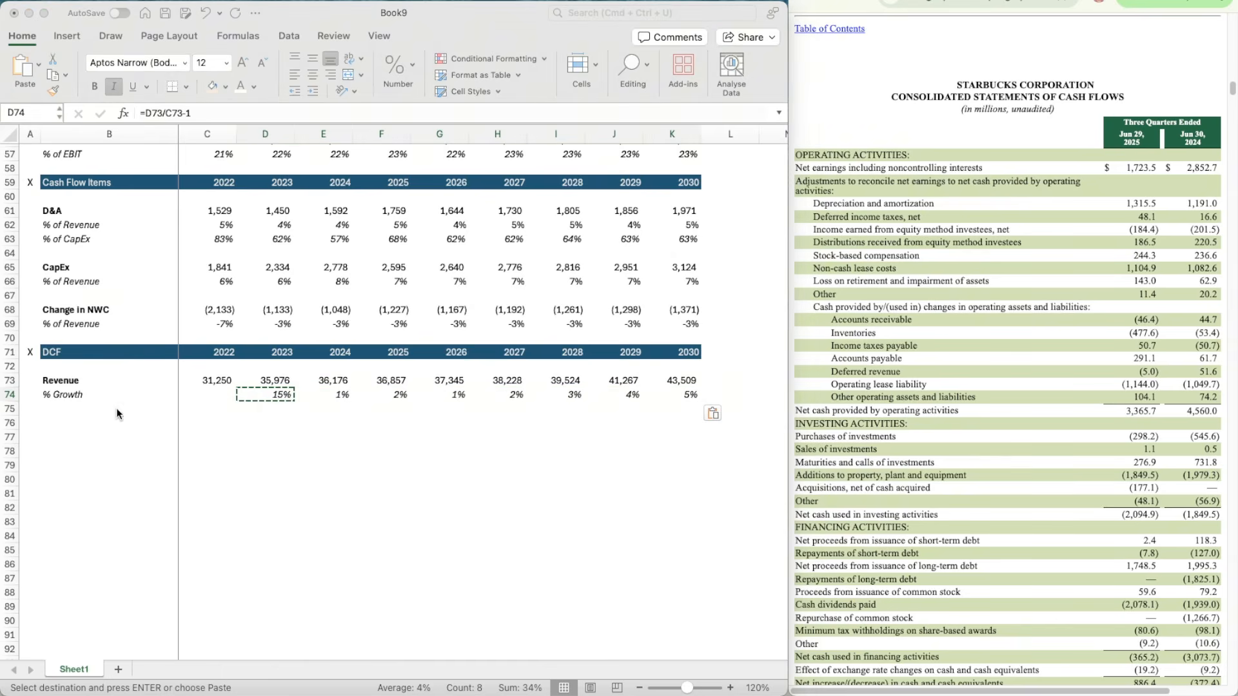
key("super+Tab")
Step: Add an EBIT label in B76 and a % of Revenue label in B77, with row 77 in italics
left_click(98, 422)
type("EBIT")
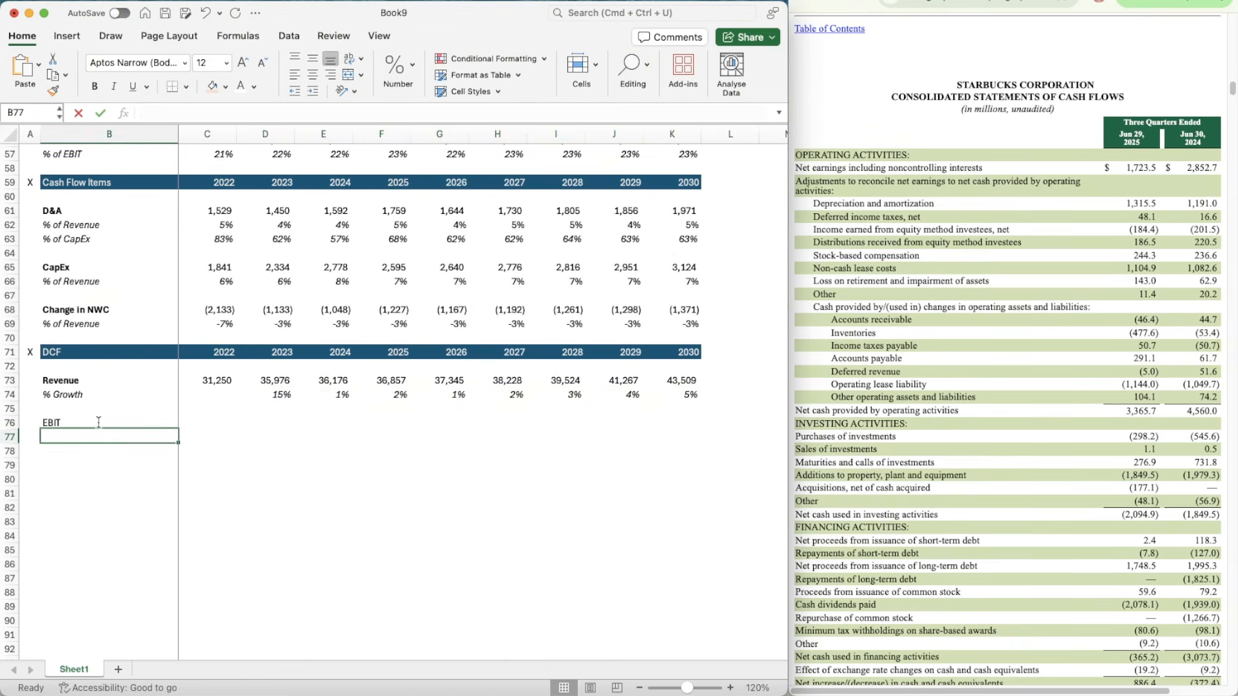
key("Return")
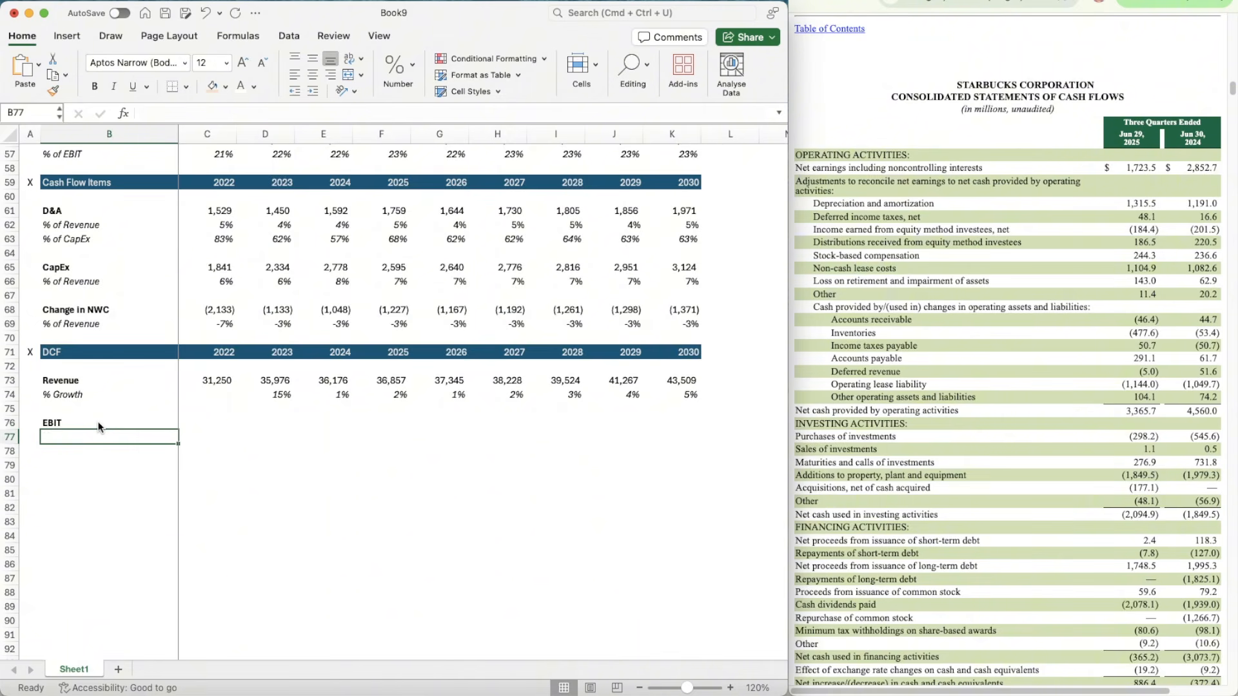
type("% of Revenue")
key("ctrl+Return")
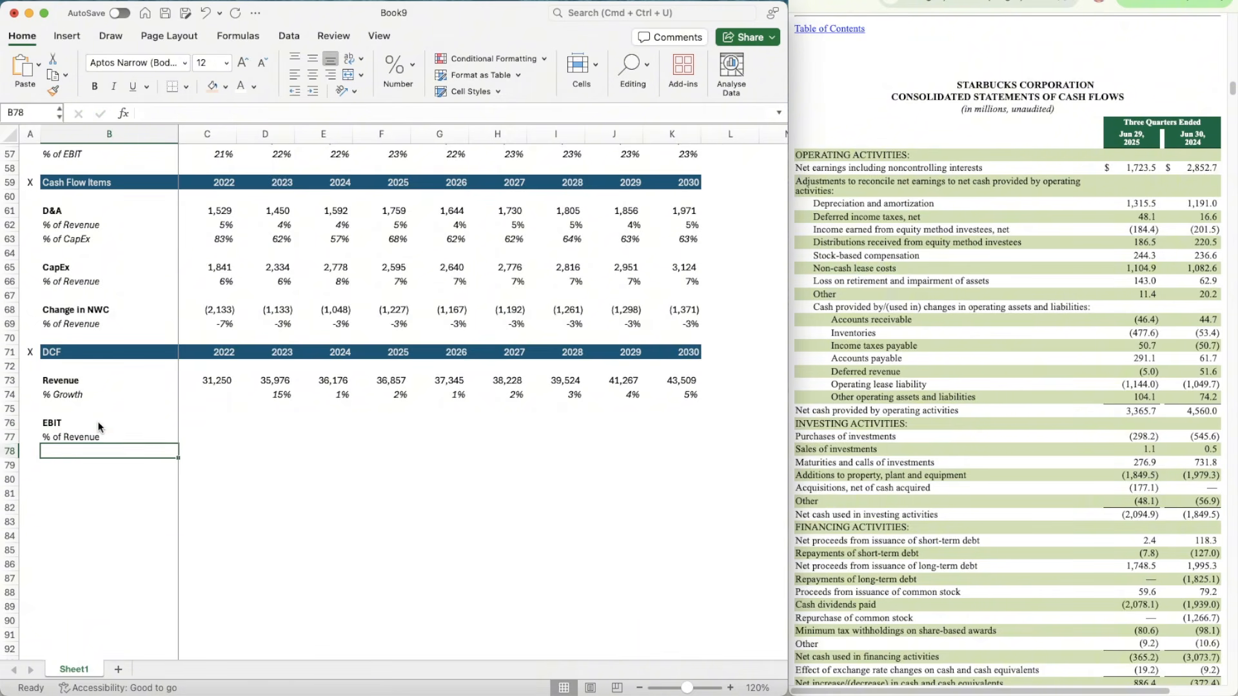
key("shift+space")
Step: Link the DCF section's 2022 EBIT in C76 to the Income Statement EBIT with =C53
key("Up")
key("Right")
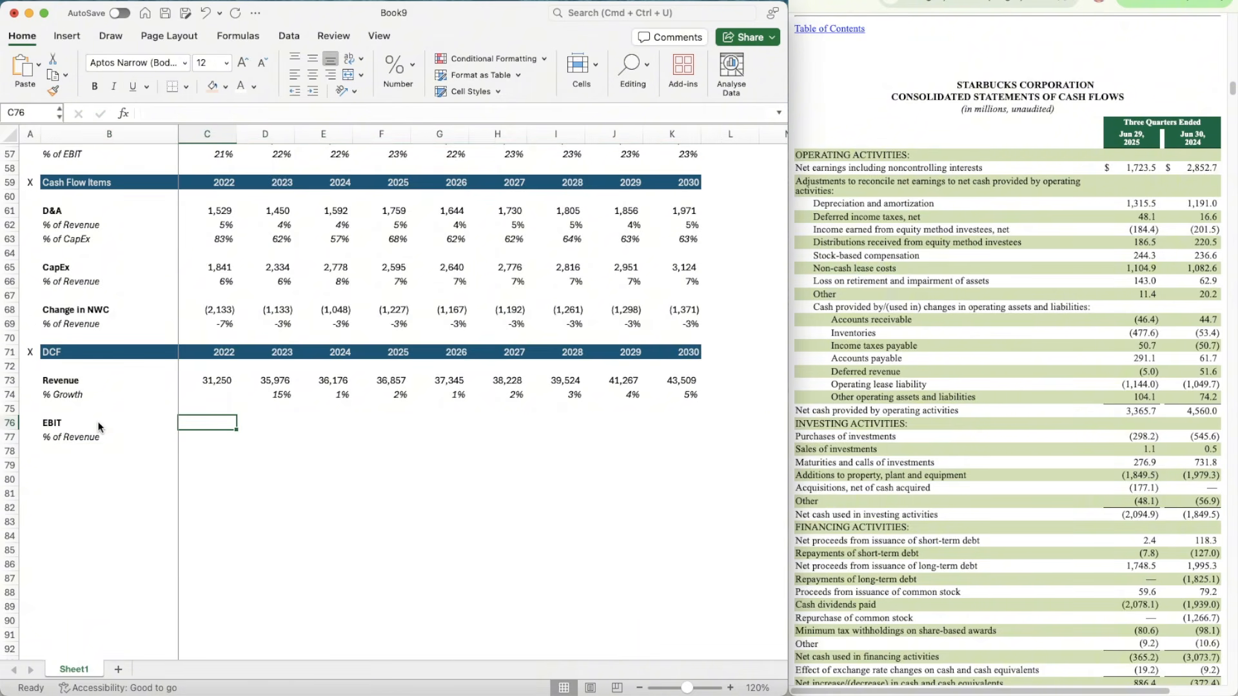
type("=")
scroll(98, 427, "up", 5)
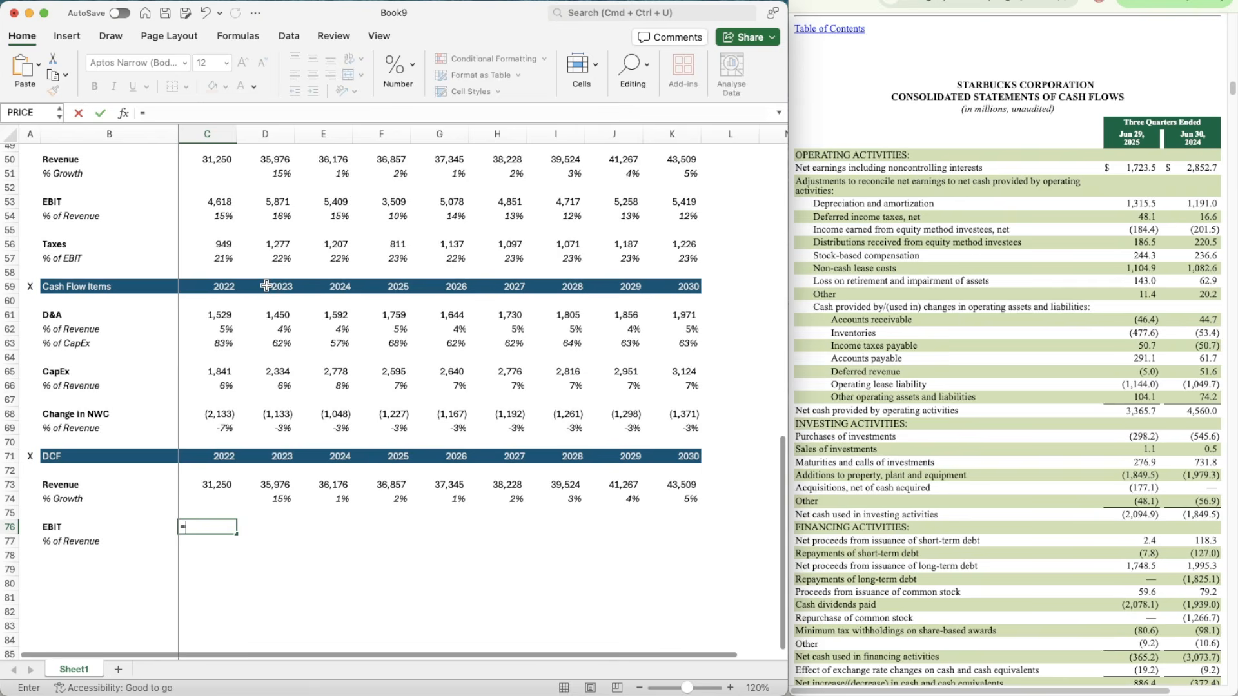
left_click(210, 203)
key("ctrl+Return")
Step: Copy the EBIT link in C76 across to 2023 through 2025 (D76:F76)
key("super+c")
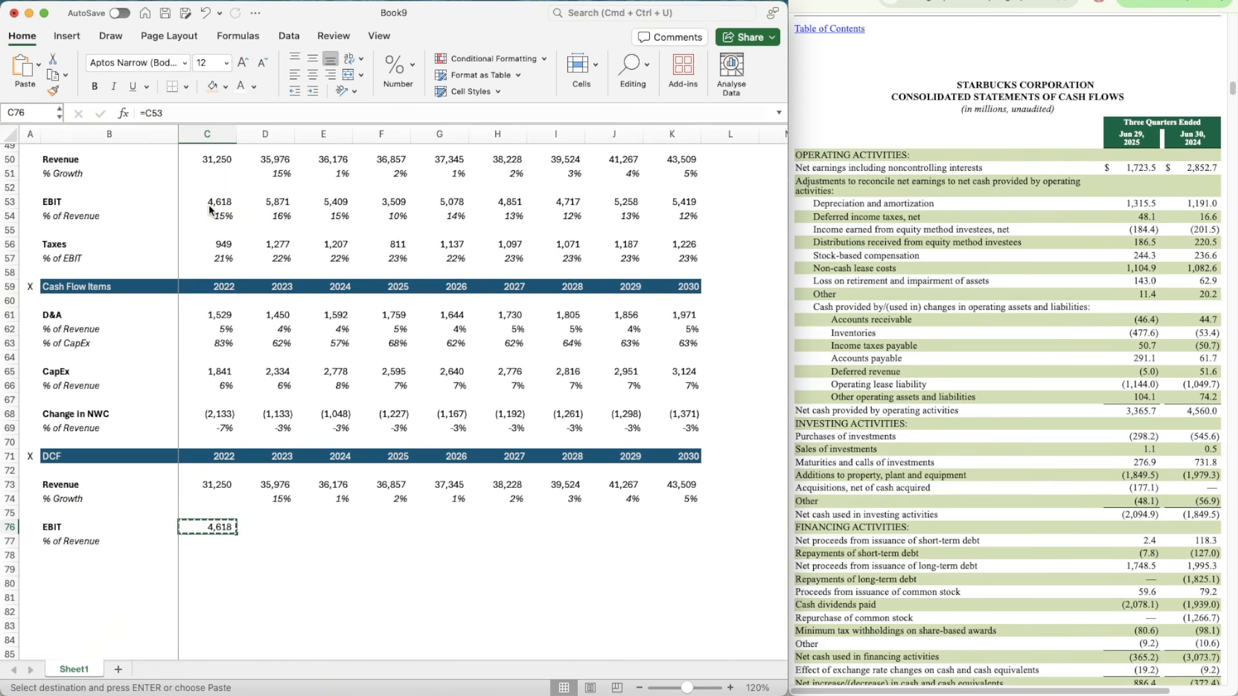
key("shift+Right")
key("shift+Right")
key("shift+Right")
key("super+v")
key("Down")
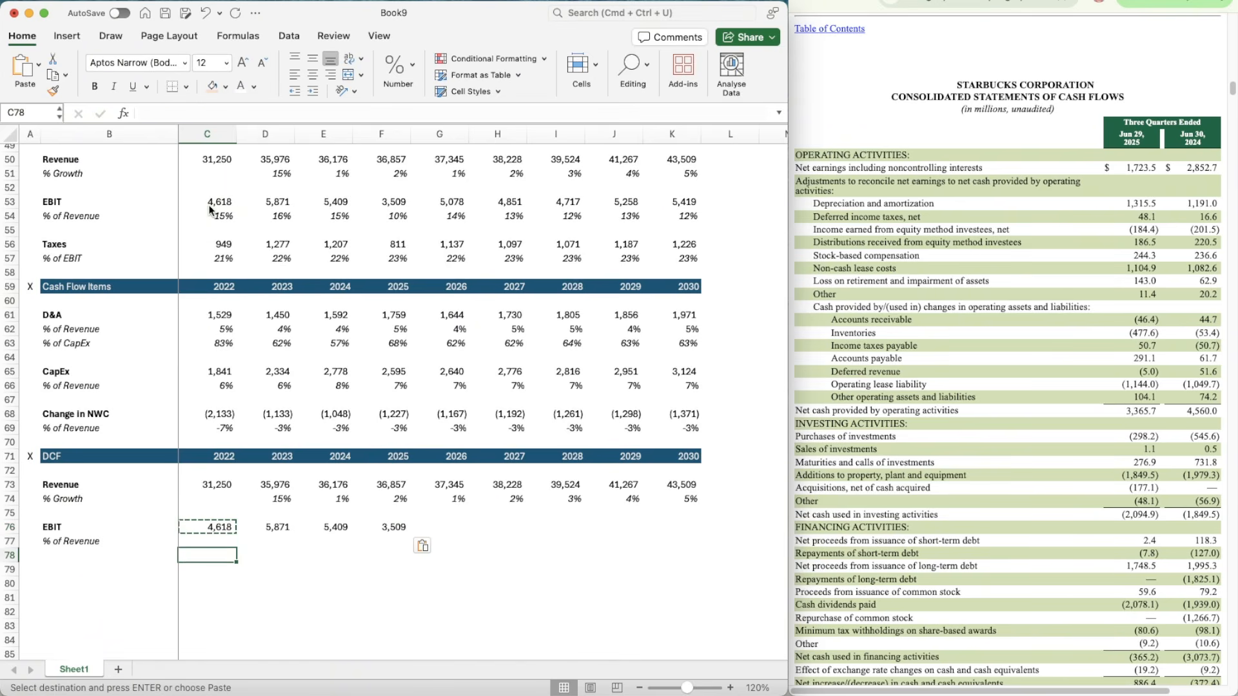
Step: Calculate 2022 EBIT as a percentage of revenue in C77 with =C76/C73
scroll(256, 308, "down", 4)
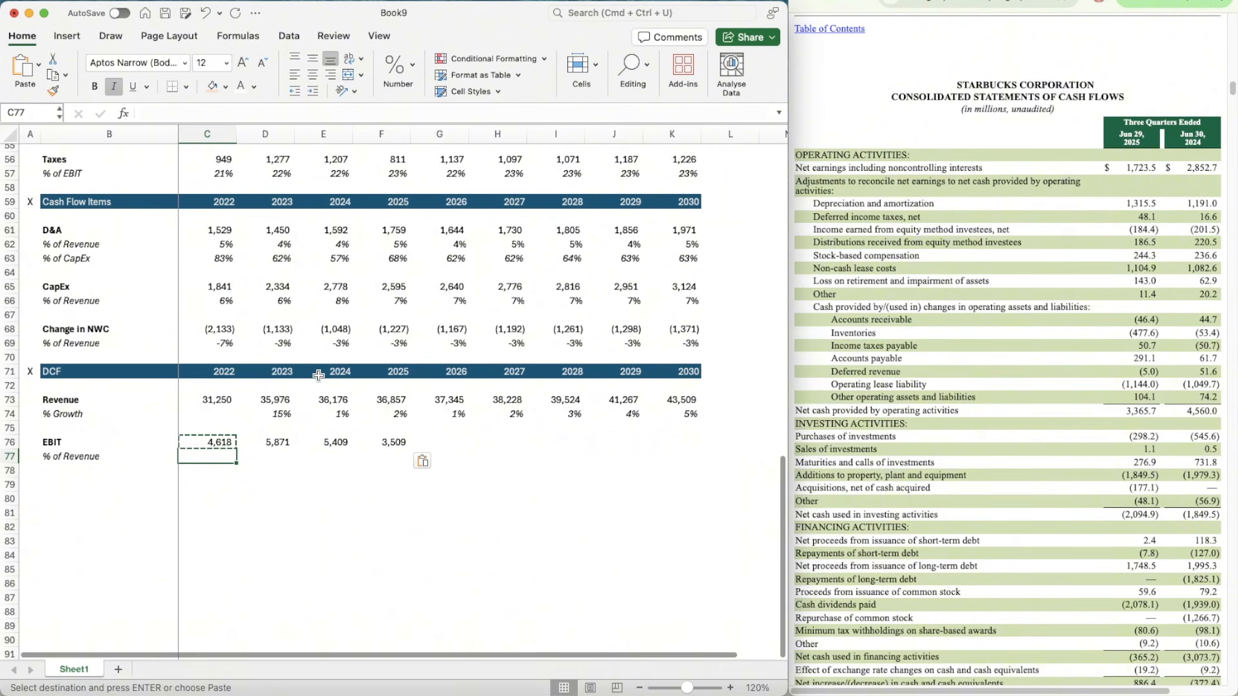
type("=")
key("Up")
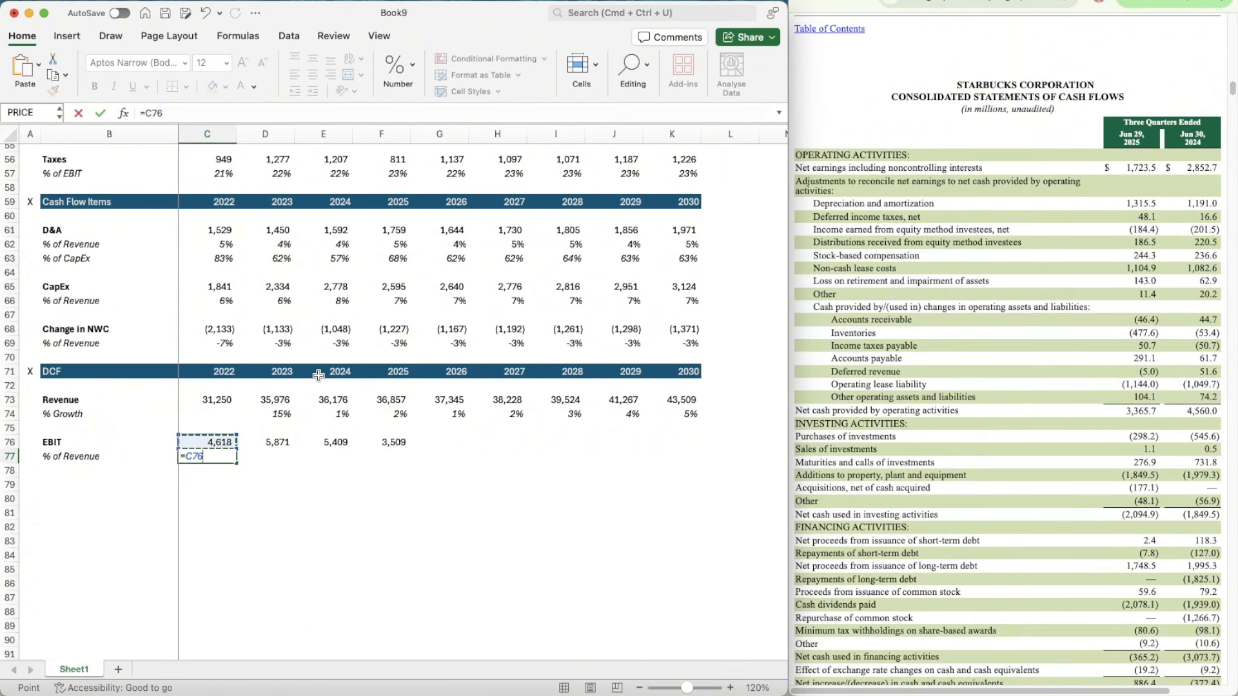
type("/")
key("Up")
key("Up")
key("Up")
key("Up")
key("Return")
Step: Apply the percentage formatting of the 2023 growth cell D74 to the EBIT margin in C77
key("Up")
key("Up")
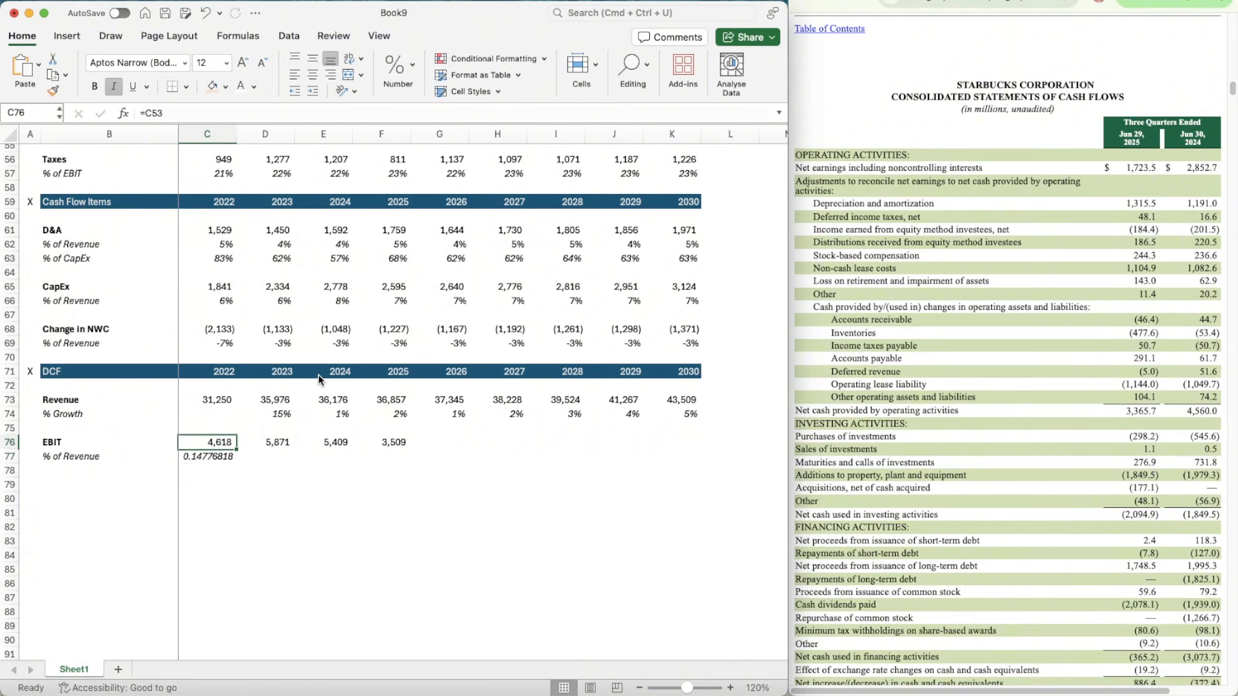
key("Up")
key("Up")
key("Right")
left_click(53, 90)
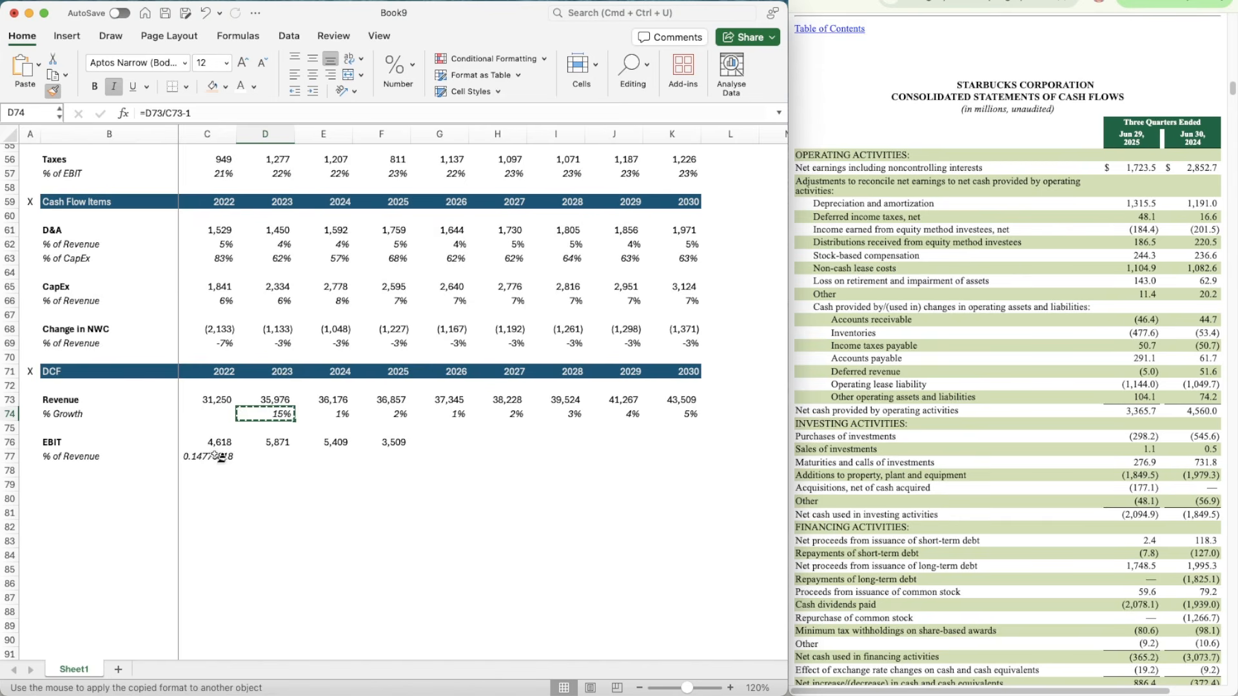
left_click(216, 457)
Step: Copy the EBIT margin formula in C77 across to 2023 through 2025 (D77:F77)
key("super+c")
key("shift+Right")
key("shift+Right")
key("shift+Right")
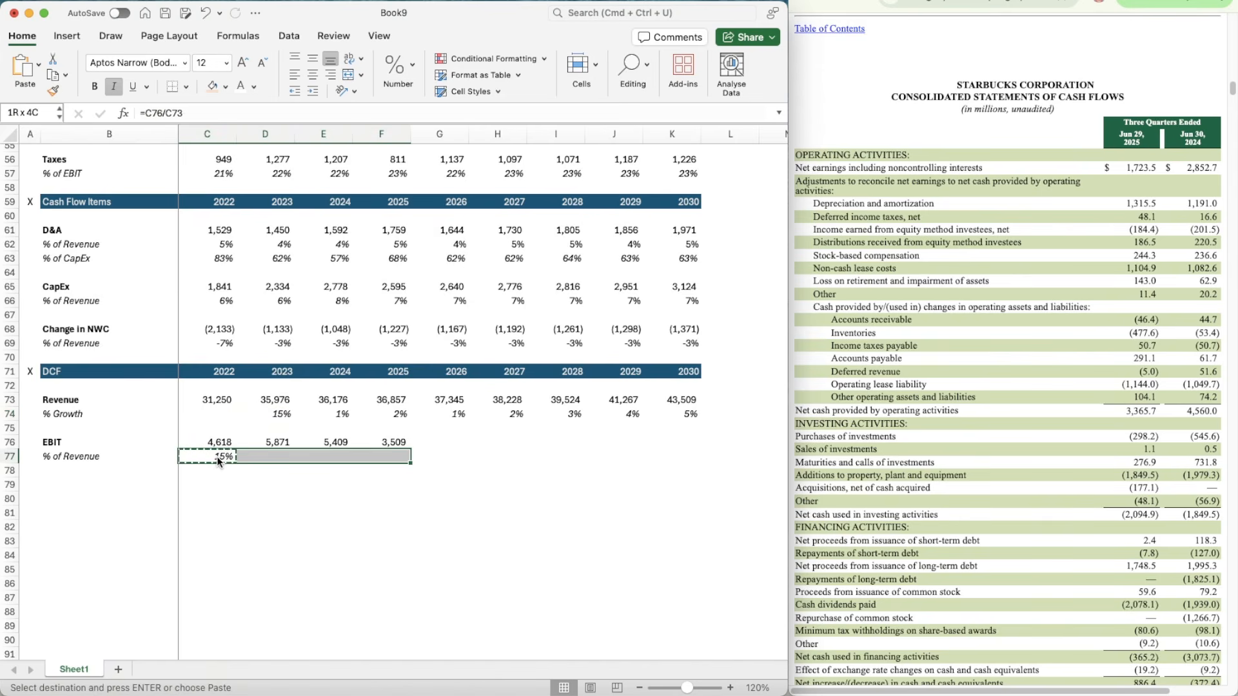
key("super+v")
Step: Copy the Company-Operated Stores Bear, Base and Bull block G25:K27 into G78:K80 below the DCF section's EBIT margin
key("Right")
key("Right")
scroll(459, 392, "up", 10)
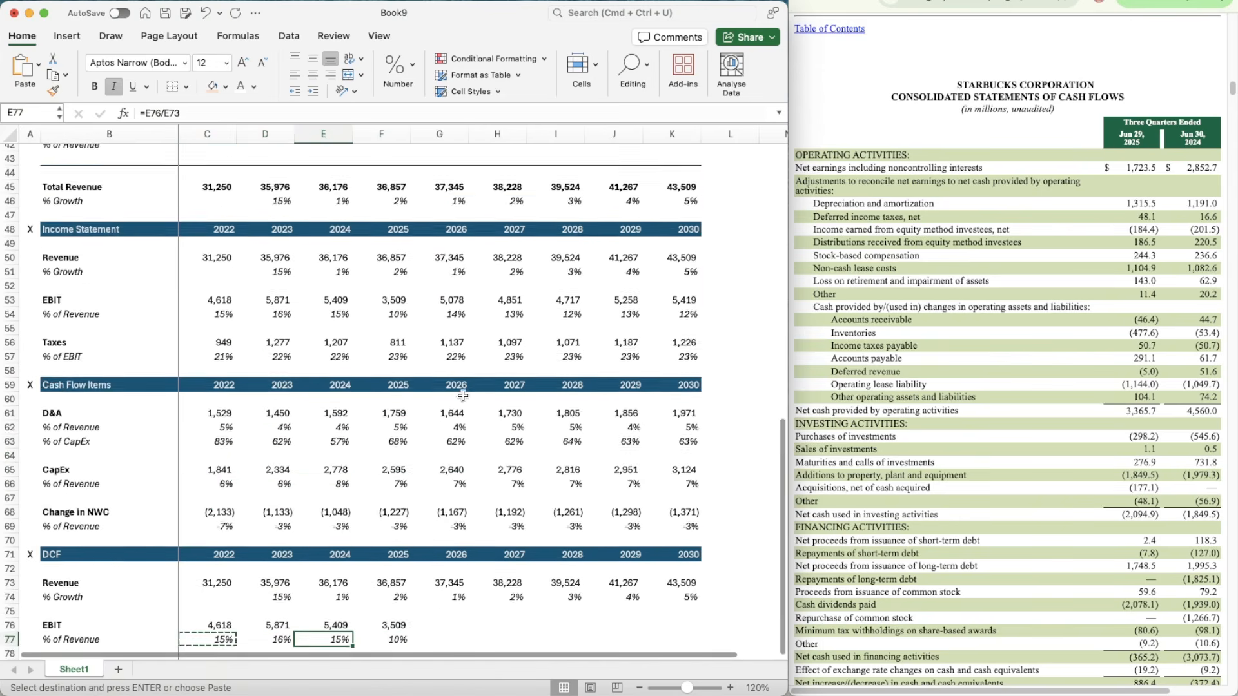
scroll(453, 293, "up", 5)
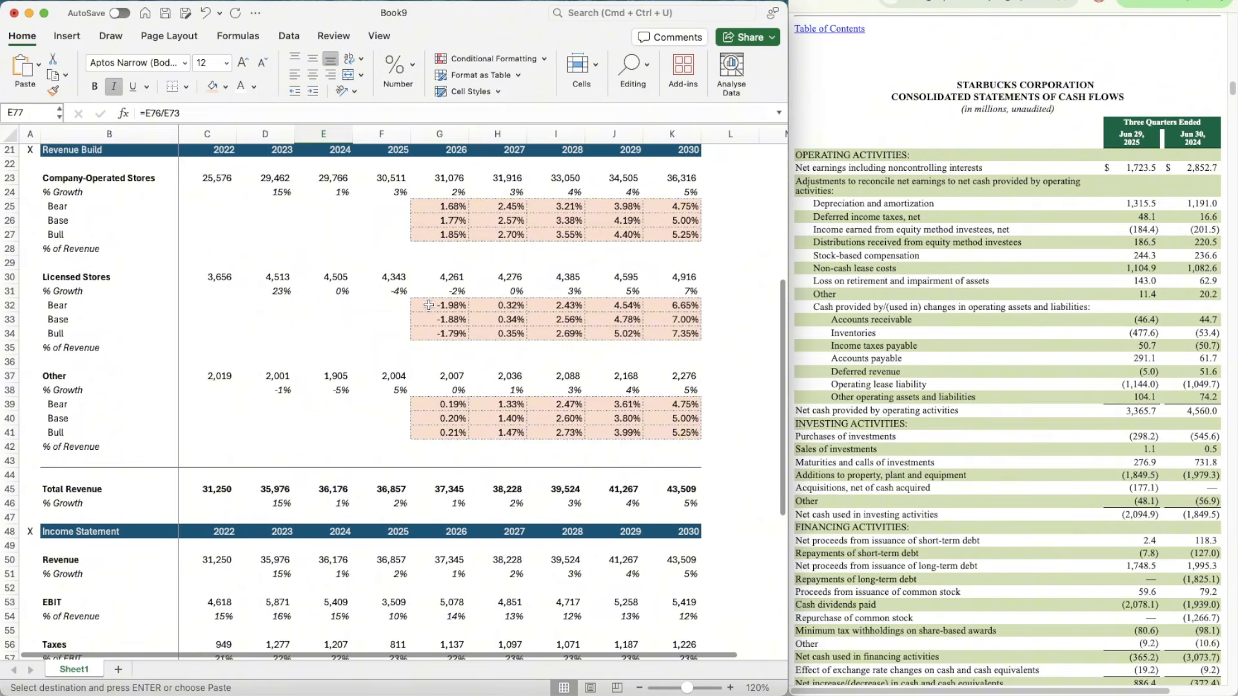
scroll(429, 305, "up", 7)
scroll(431, 303, "down", 10)
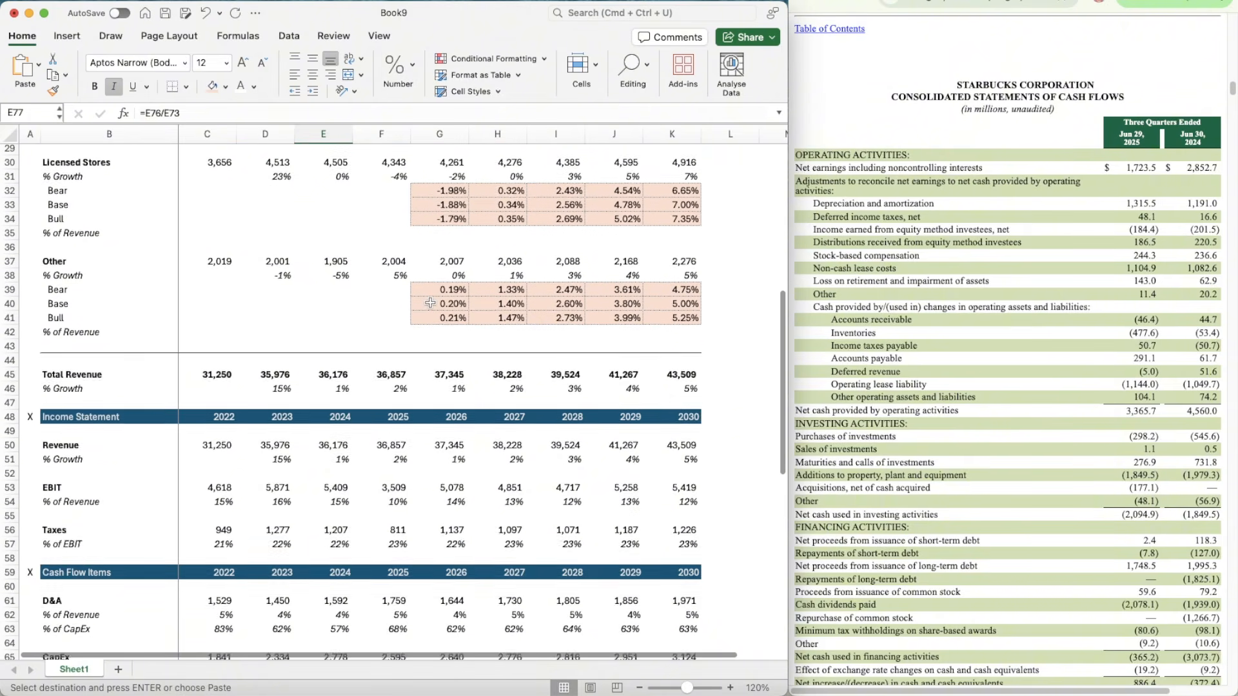
left_click(438, 191)
scroll(439, 195, "up", 5)
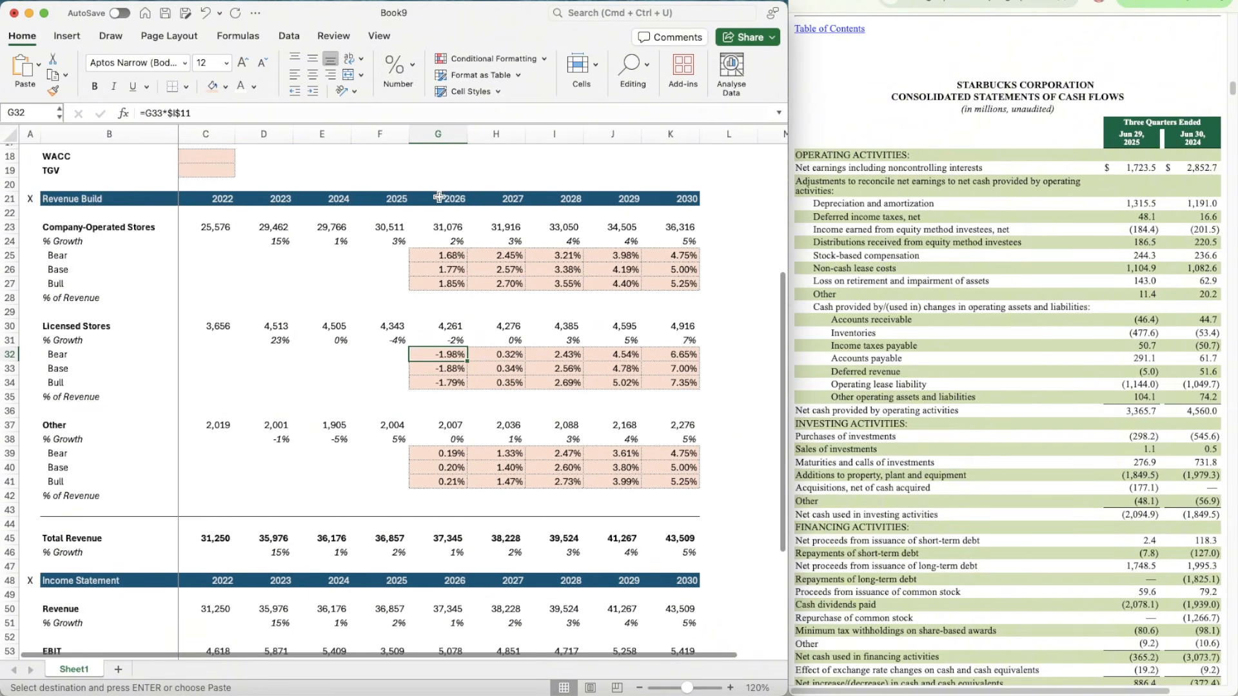
left_click(438, 256)
key("shift+Down")
key("shift+Down")
key("shift+Right")
key("shift+Right")
key("shift+Right")
key("shift+Right")
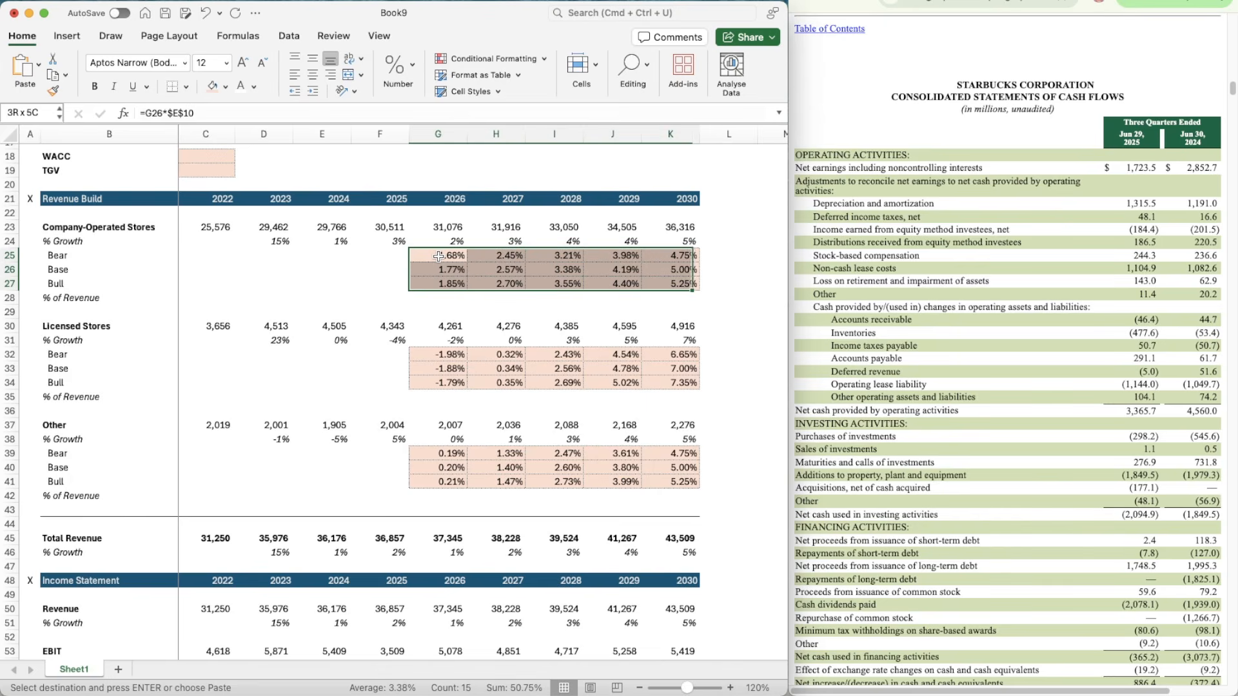
scroll(433, 387, "down", 17)
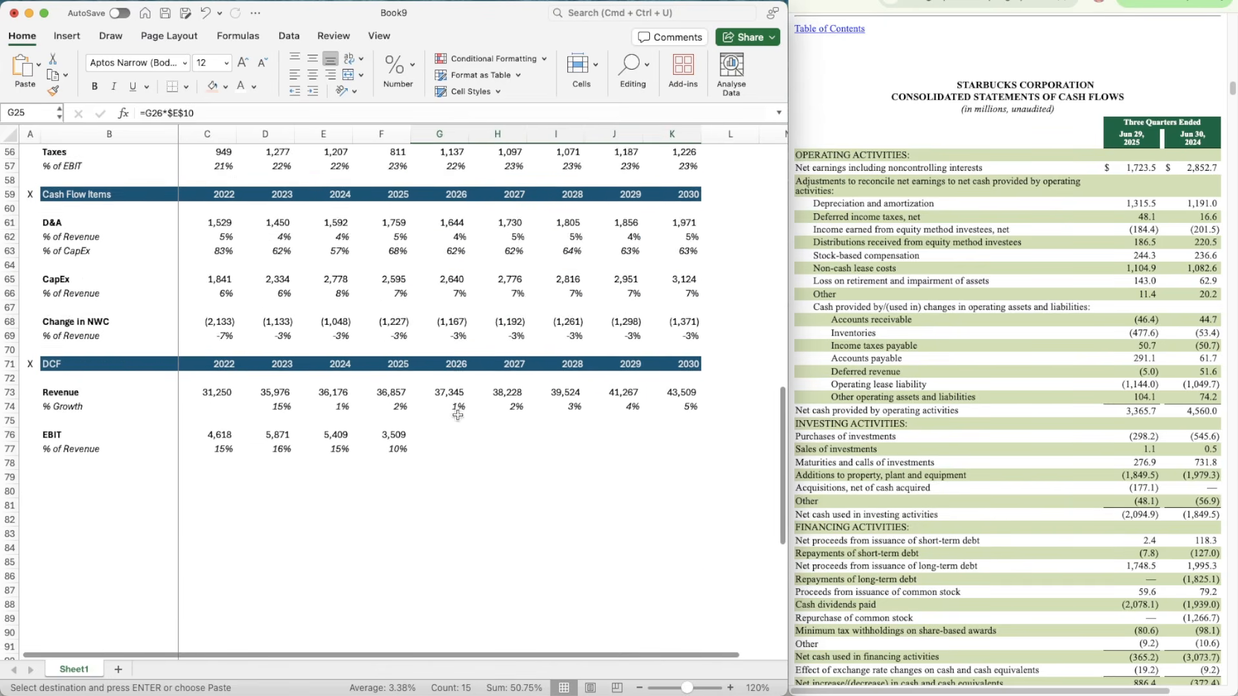
left_click(432, 468)
key("shift+Down")
key("shift+Down")
key("shift+Right")
key("shift+Right")
key("shift+Right")
key("shift+Right")
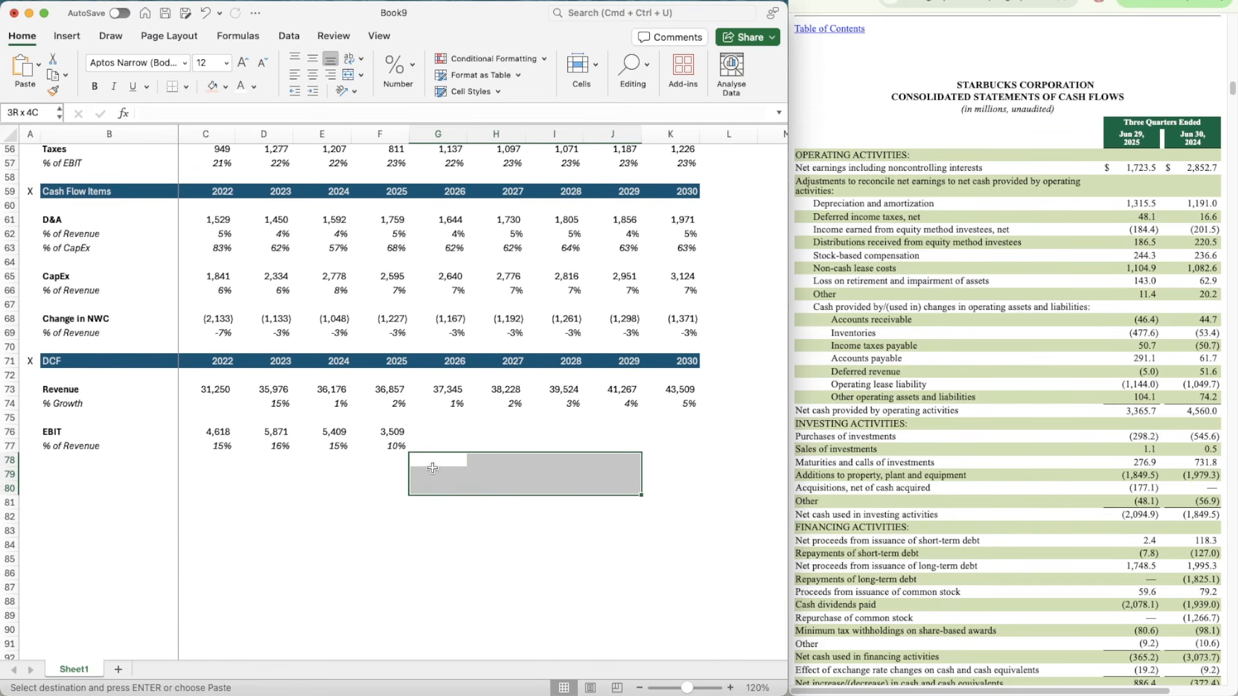
key("cmd+v")
Step: Set the Base EBIT assumption in G14 to 15%
key("Down")
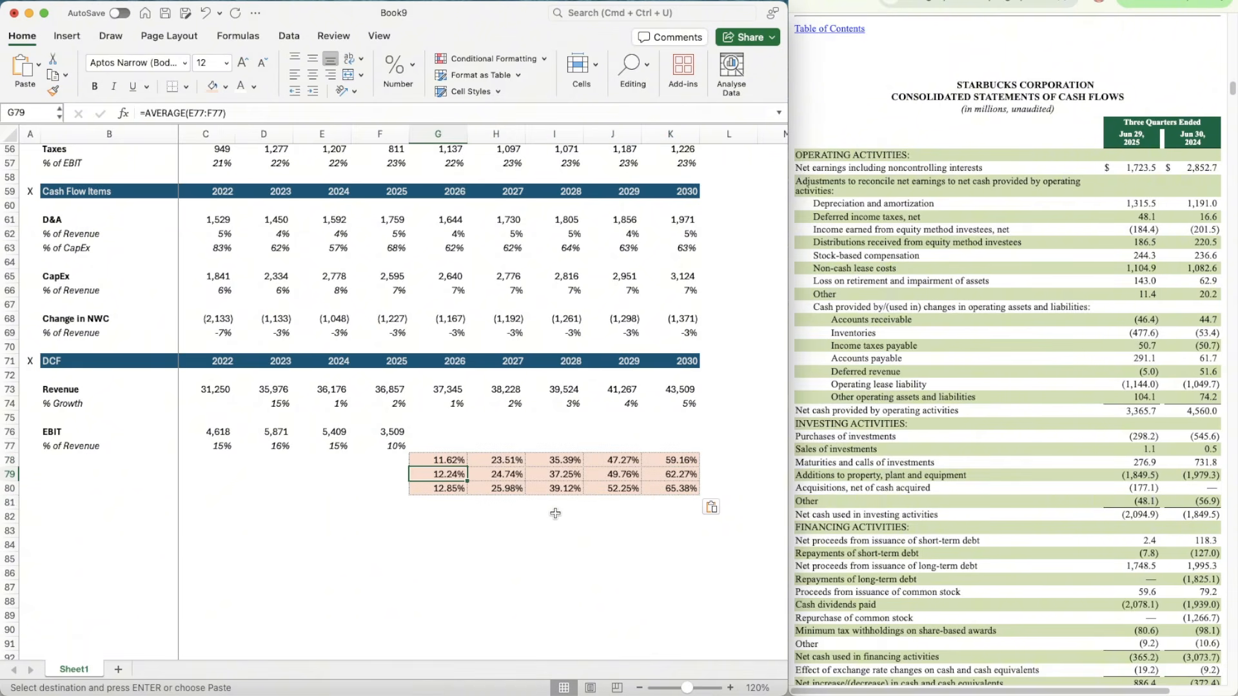
left_click(664, 471)
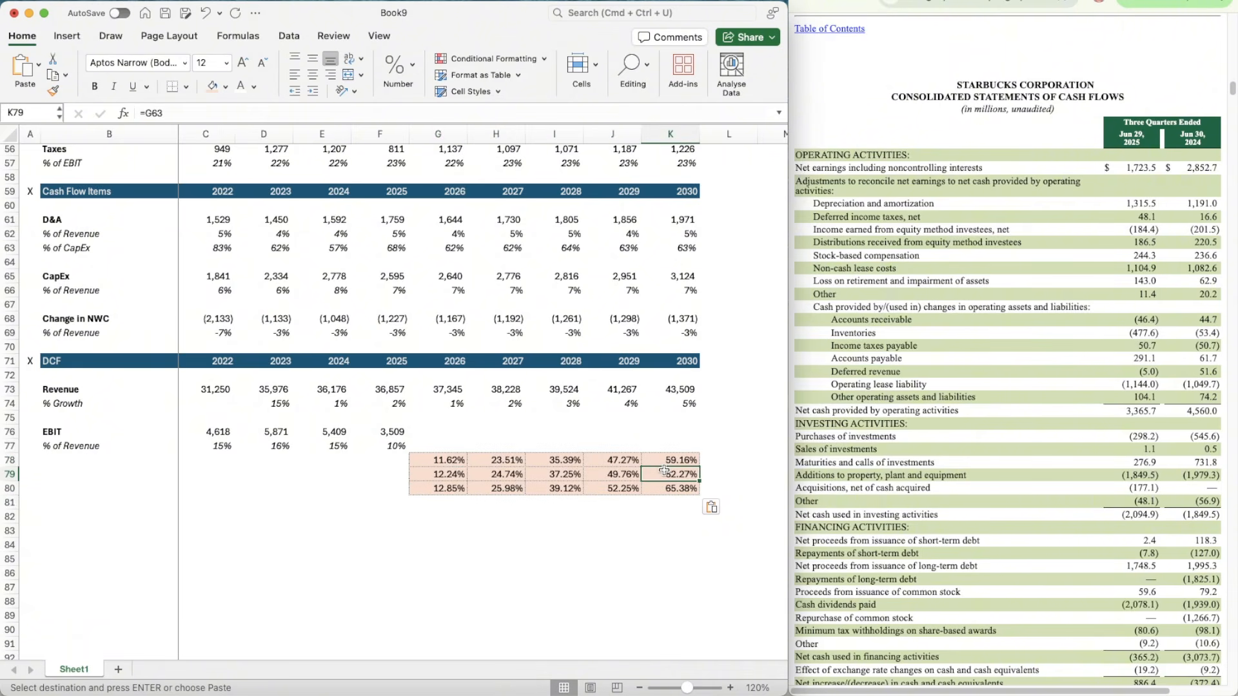
scroll(664, 471, "up", 18)
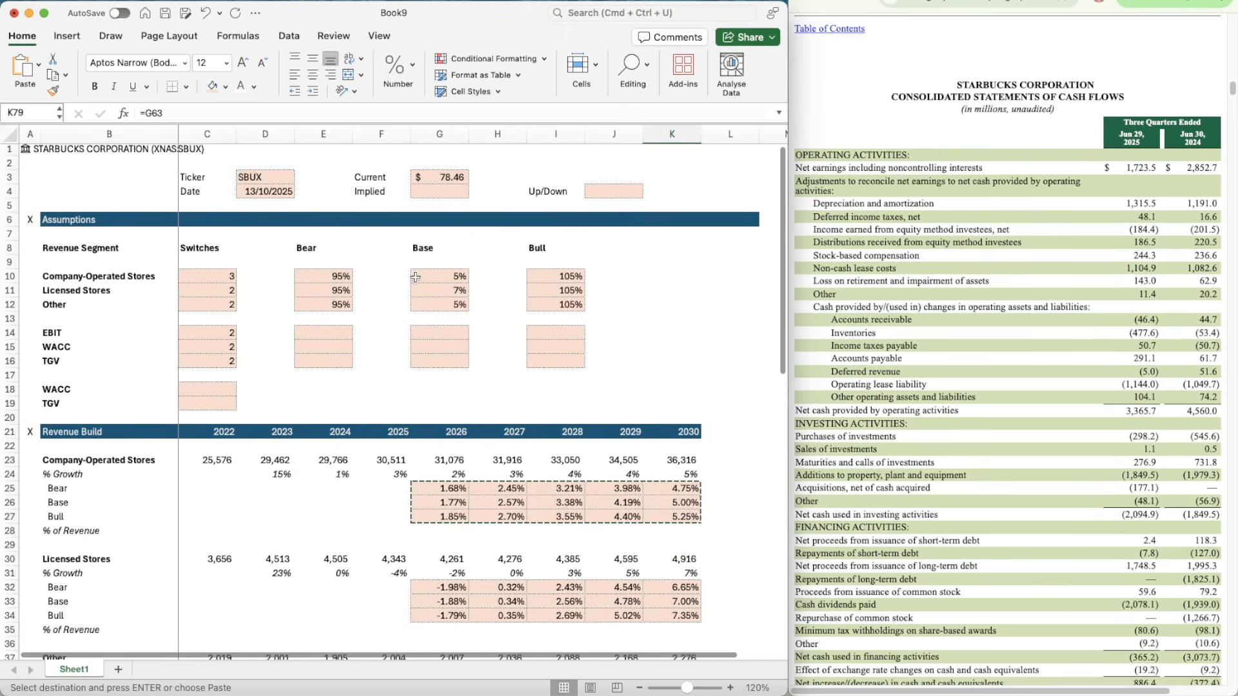
left_click(436, 332)
type("15%")
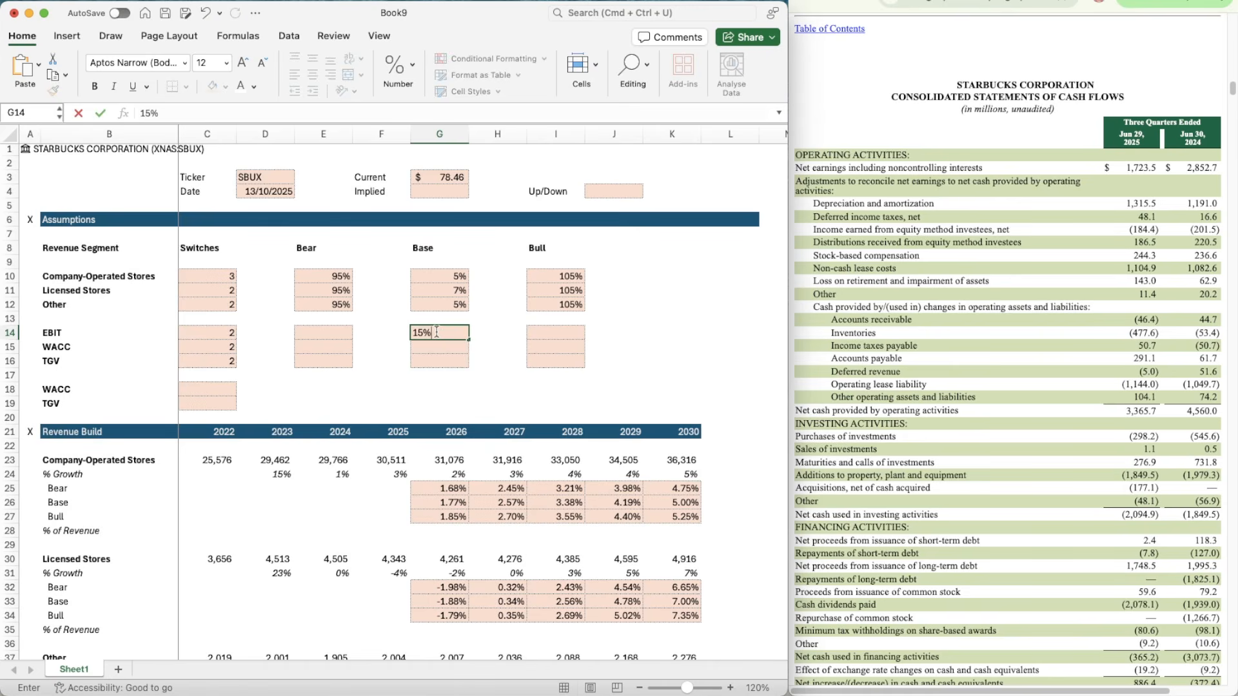
key("Return")
Step: Link the 2030 base-case EBIT margin in K79 to the Base EBIT assumption with =G14
scroll(517, 353, "down", 20)
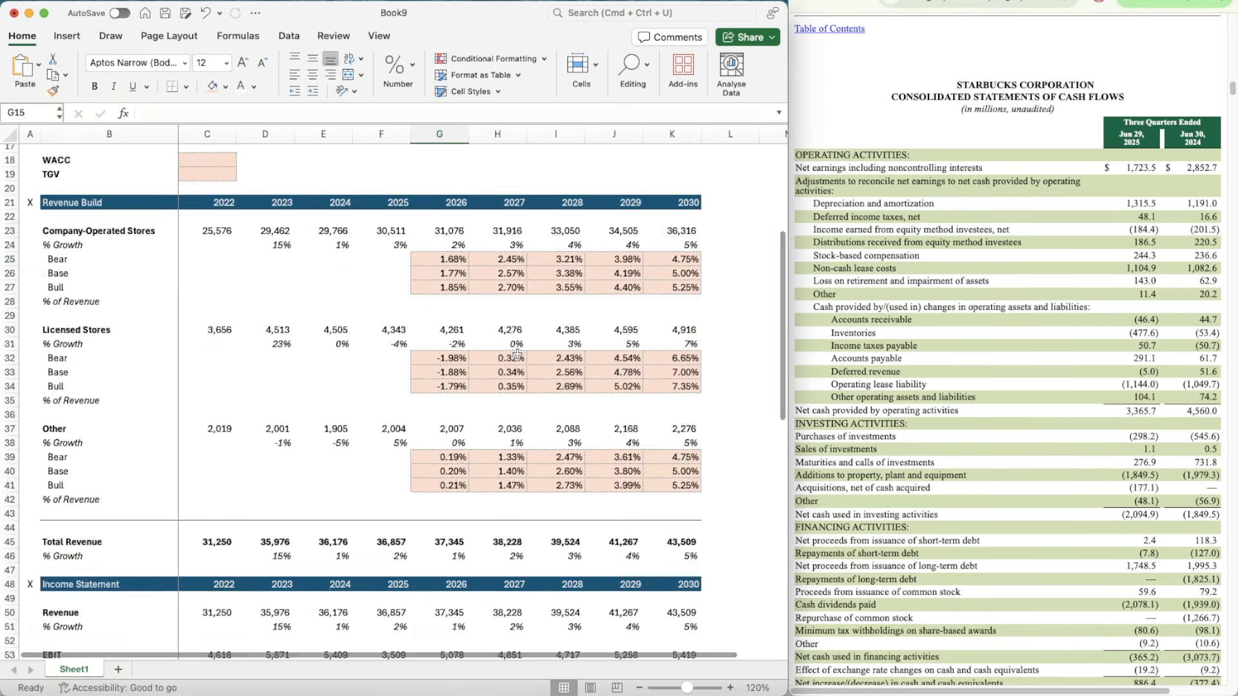
left_click(657, 396)
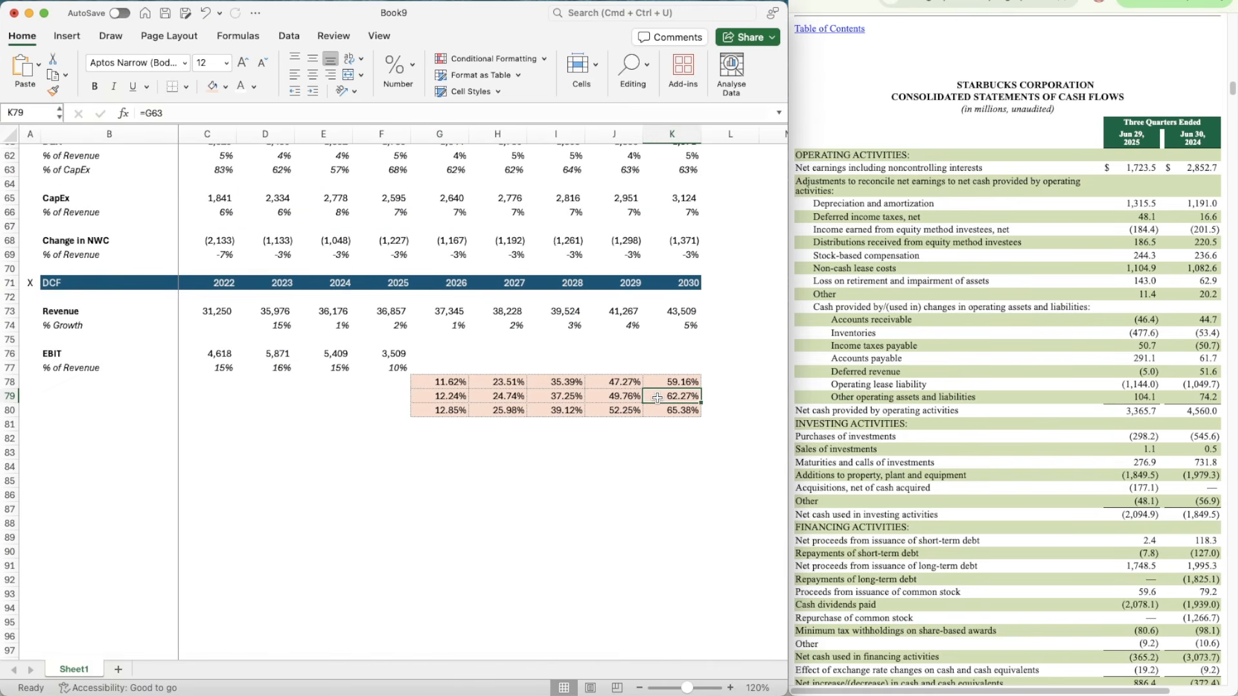
type("=g14")
key("Return")
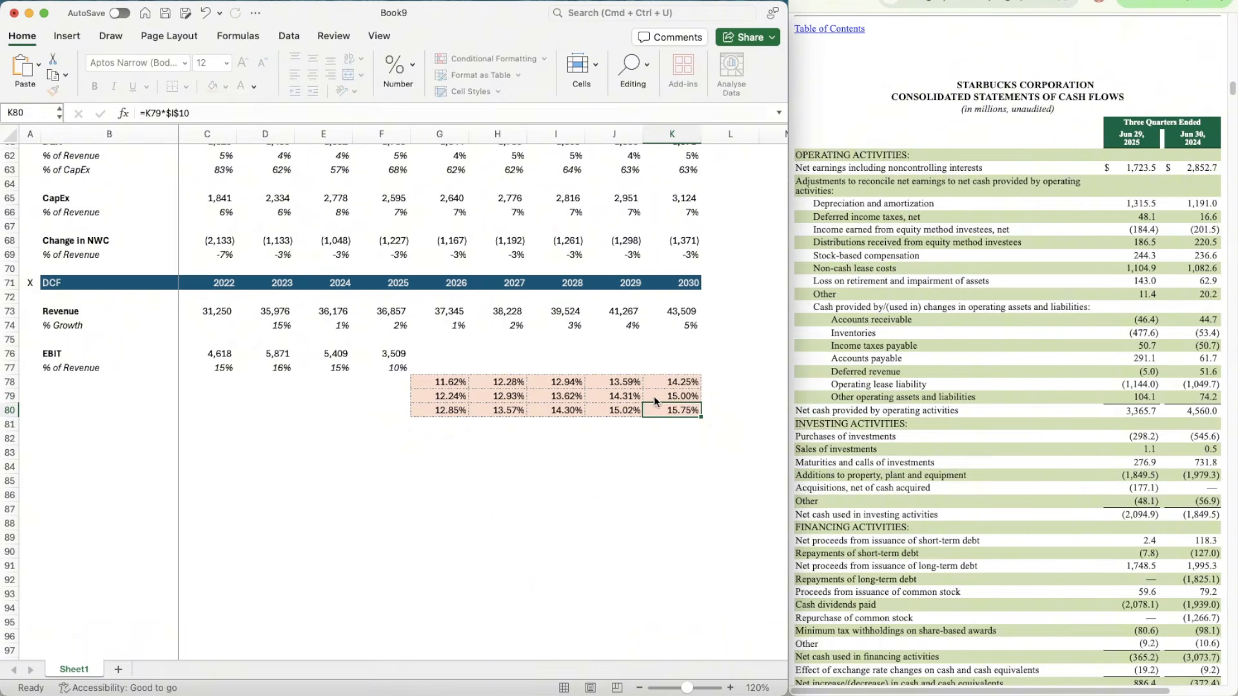
Step: Copy the 95% Bear factor from E12 into the Bear EBIT assumption in E14
scroll(518, 357, "up", 3)
scroll(451, 342, "up", 18)
left_click(323, 294)
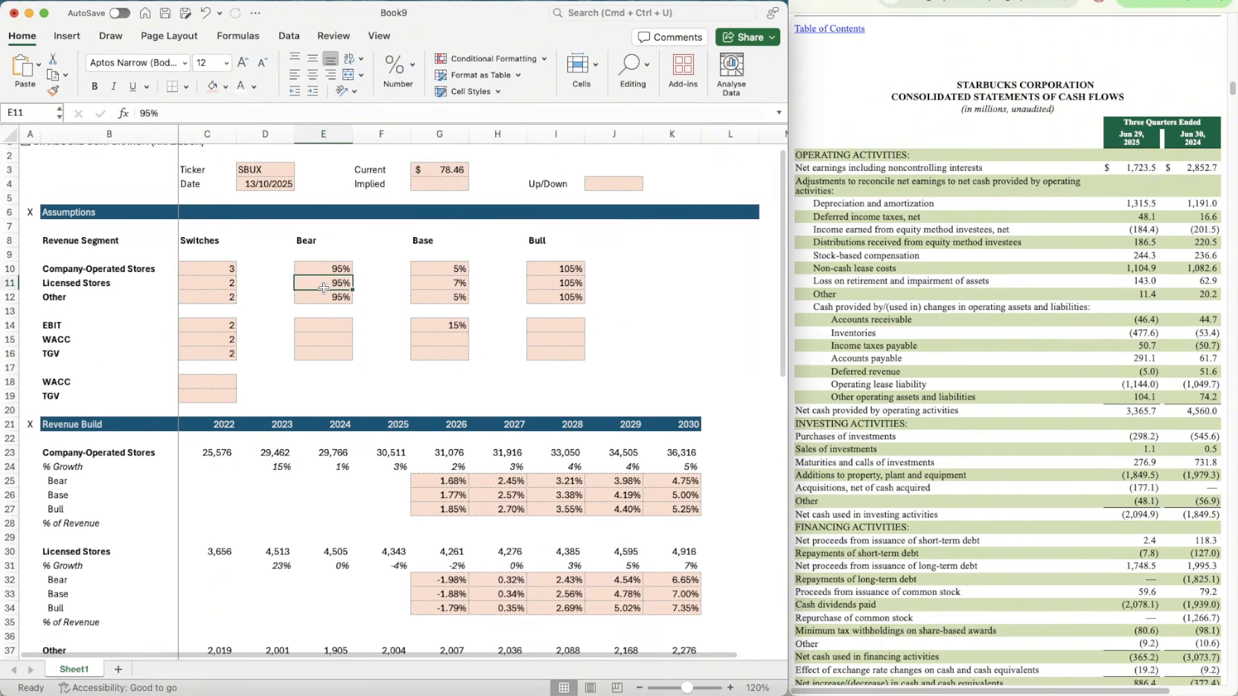
key("cmd+c")
key("Down")
key("cmd+v")
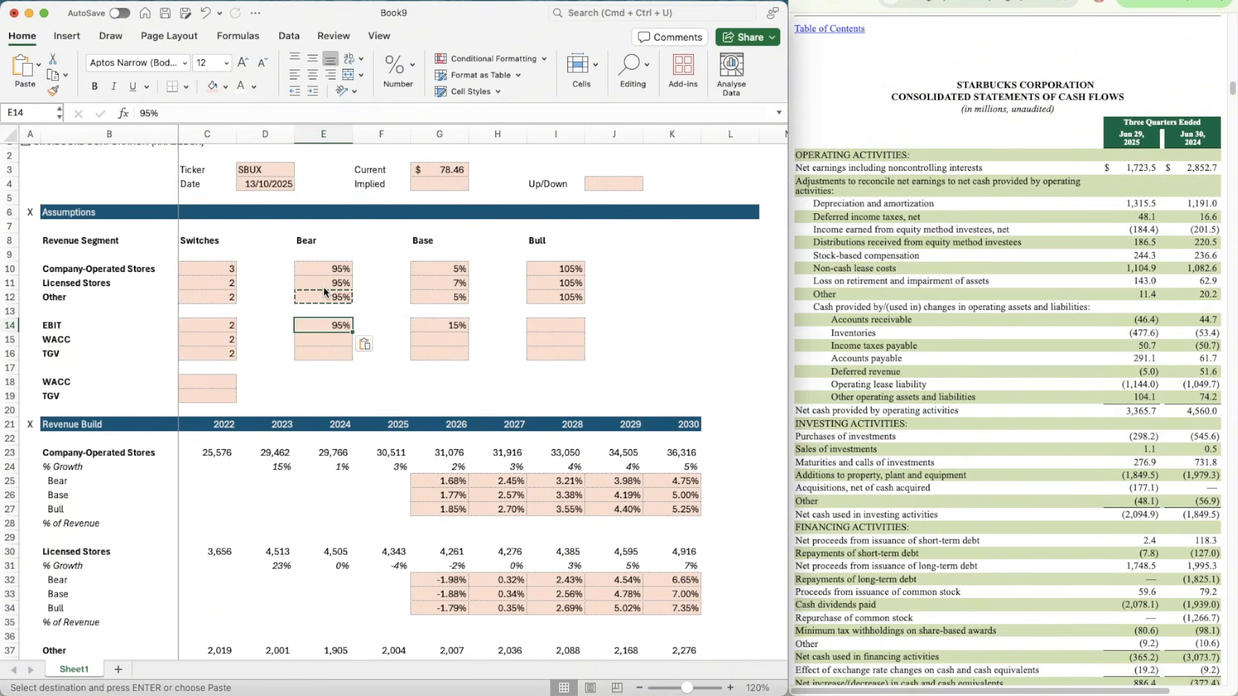
Step: Copy the 105% Bull factor from I12 into the Bull EBIT assumption in I14
key("Right")
key("Right")
key("Right")
key("Right")
key("Up")
key("Up")
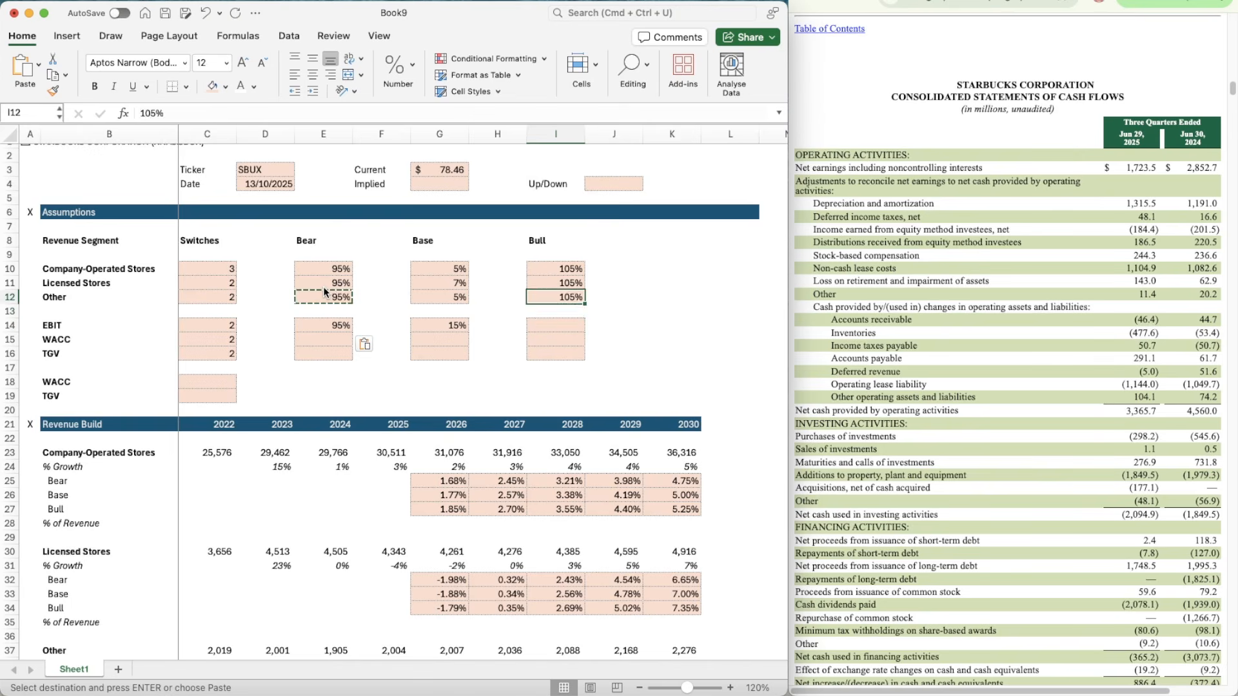
key("cmd+c")
key("Down")
key("Down")
key("Down")
key("Down")
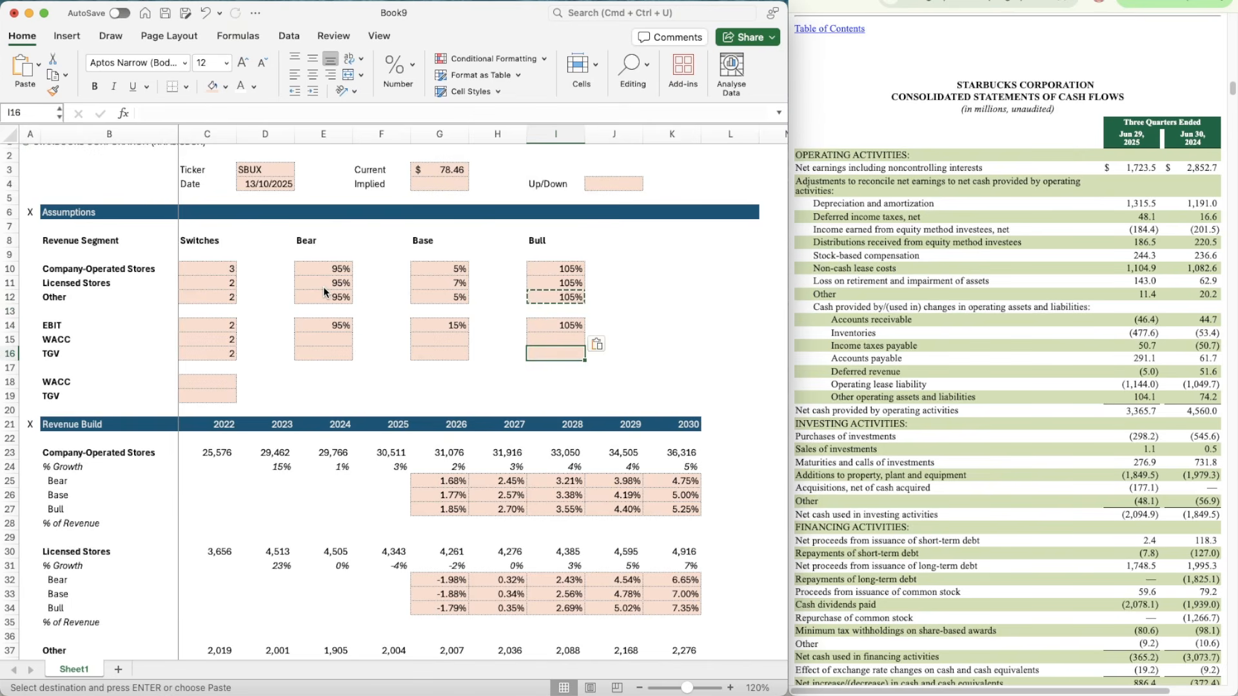
Step: Review the base-case EBIT margin formulas across G79:K79 in the DCF section
scroll(417, 537, "down", 15)
scroll(416, 537, "down", 5)
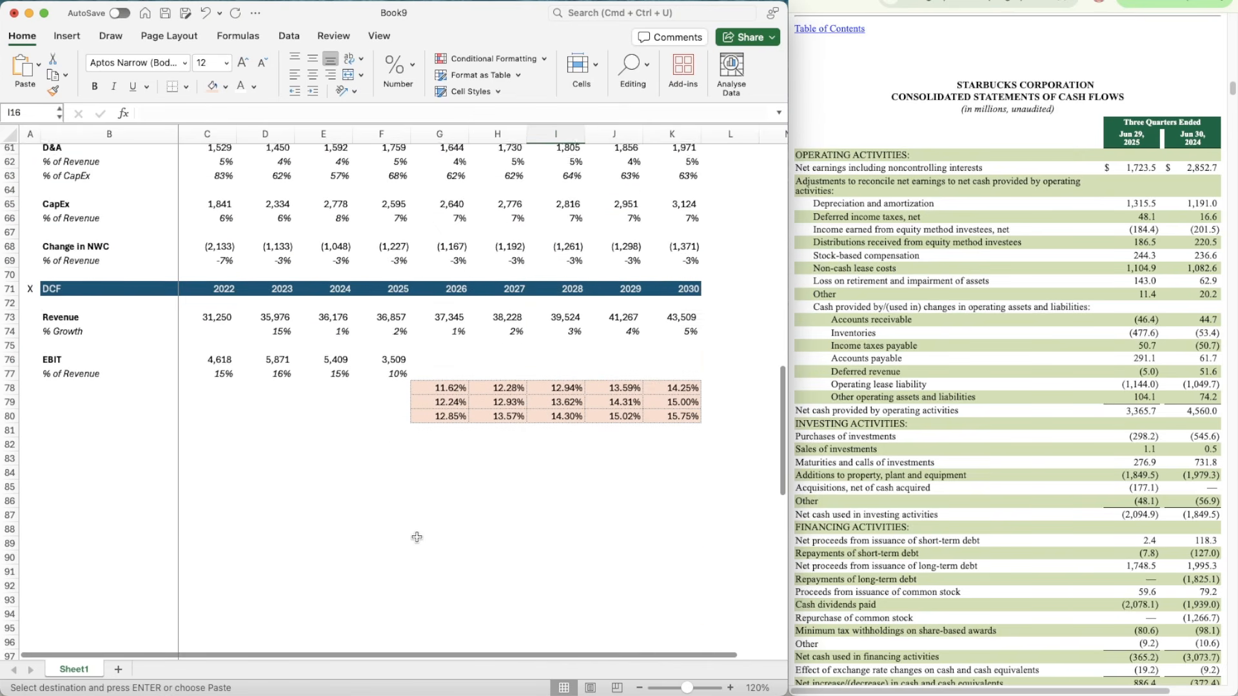
left_click(438, 372)
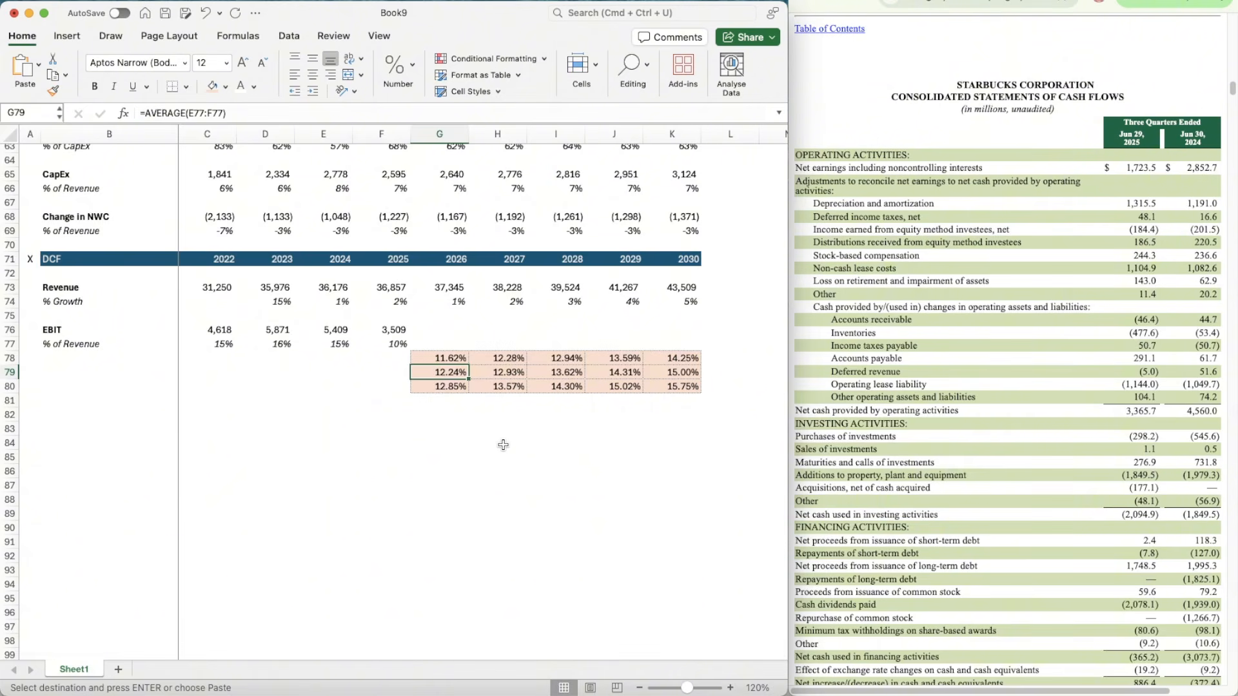
key("Right")
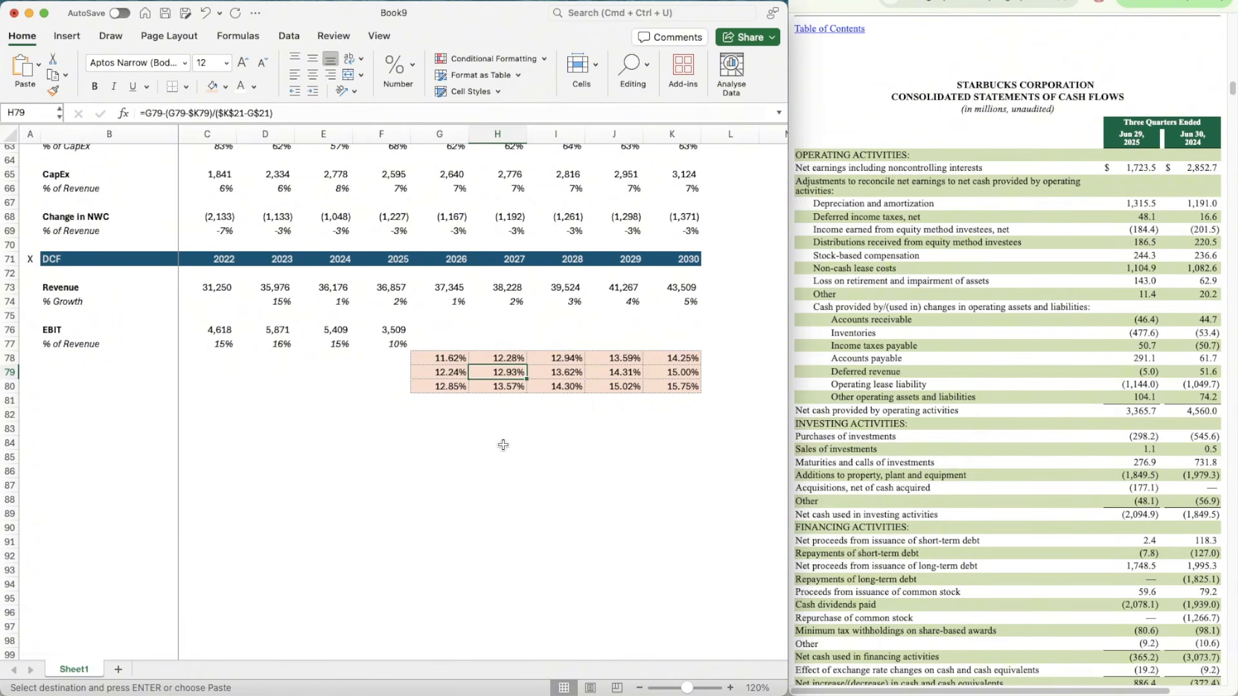
key("Right")
key("Right")
key("Right")
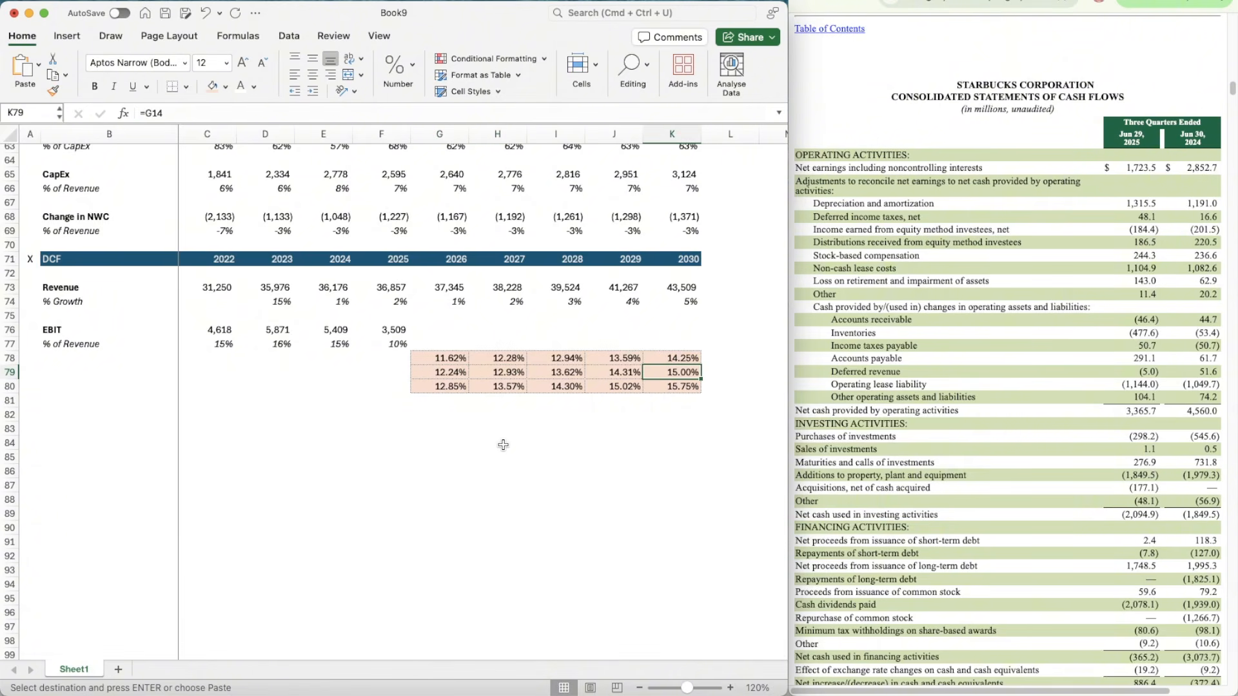
key("Left")
key("Left")
key("Left")
Step: Point the 2026 Bear EBIT margin in G78 to the Bear EBIT factor with =G79*$E$14
key("Up")
key("Left")
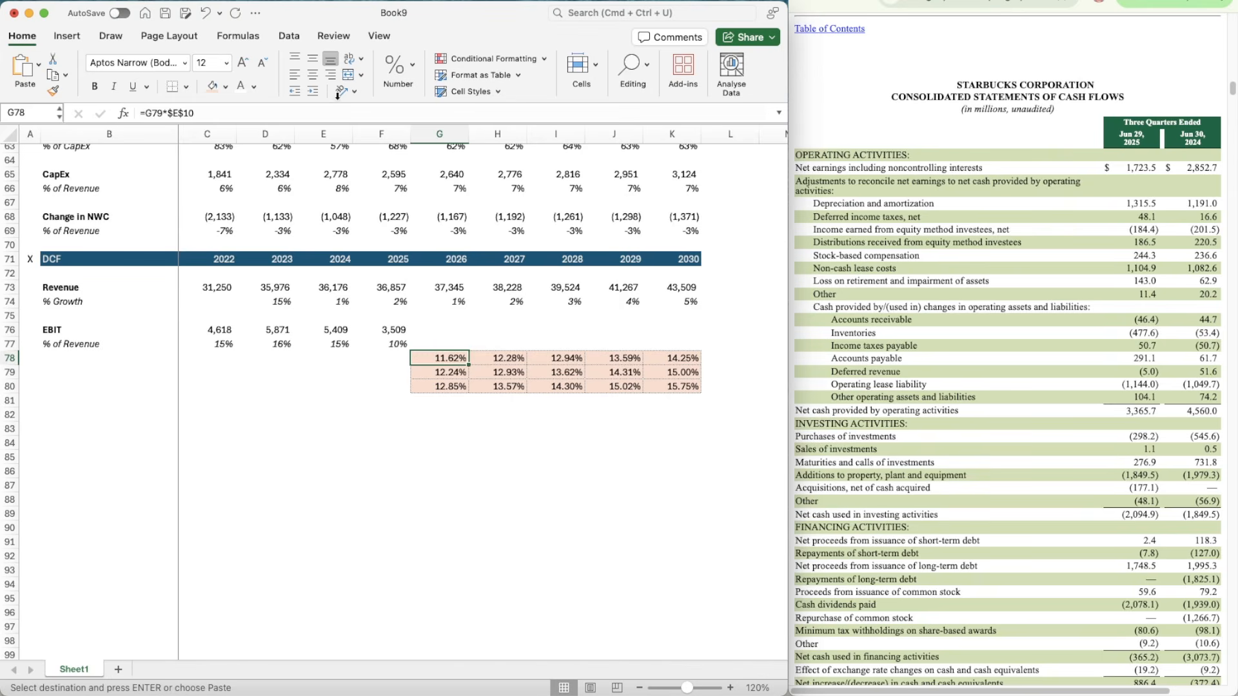
left_click(202, 111)
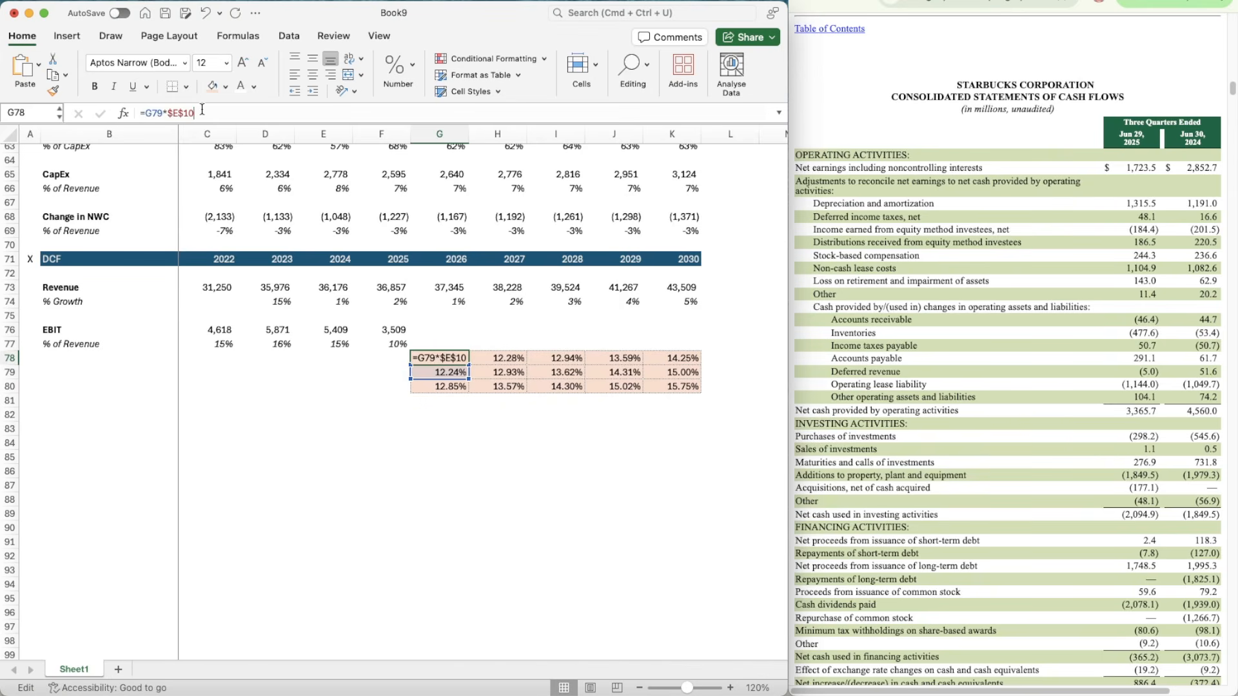
key("Return")
key("Up")
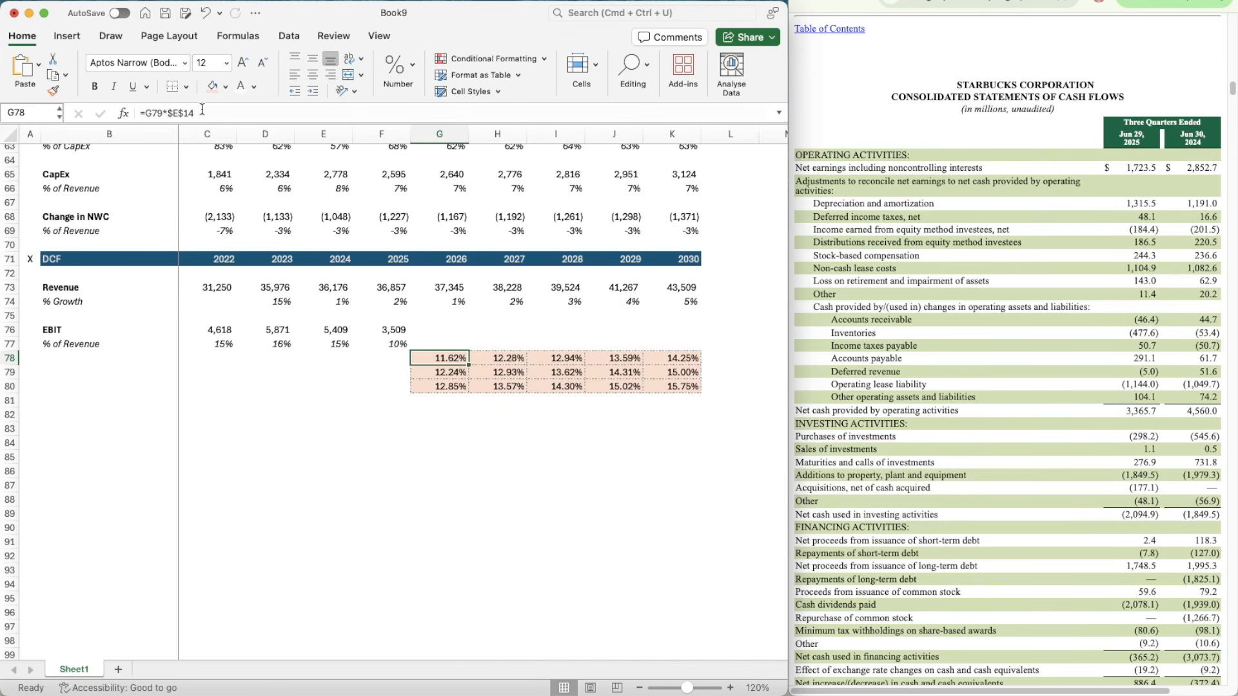
Step: Copy the Bear EBIT margin formula from G78 across to 2030 in K78
key("super+c")
key("shift+Right")
key("shift+Right")
key("shift+Right")
key("shift+Right")
key("super+v")
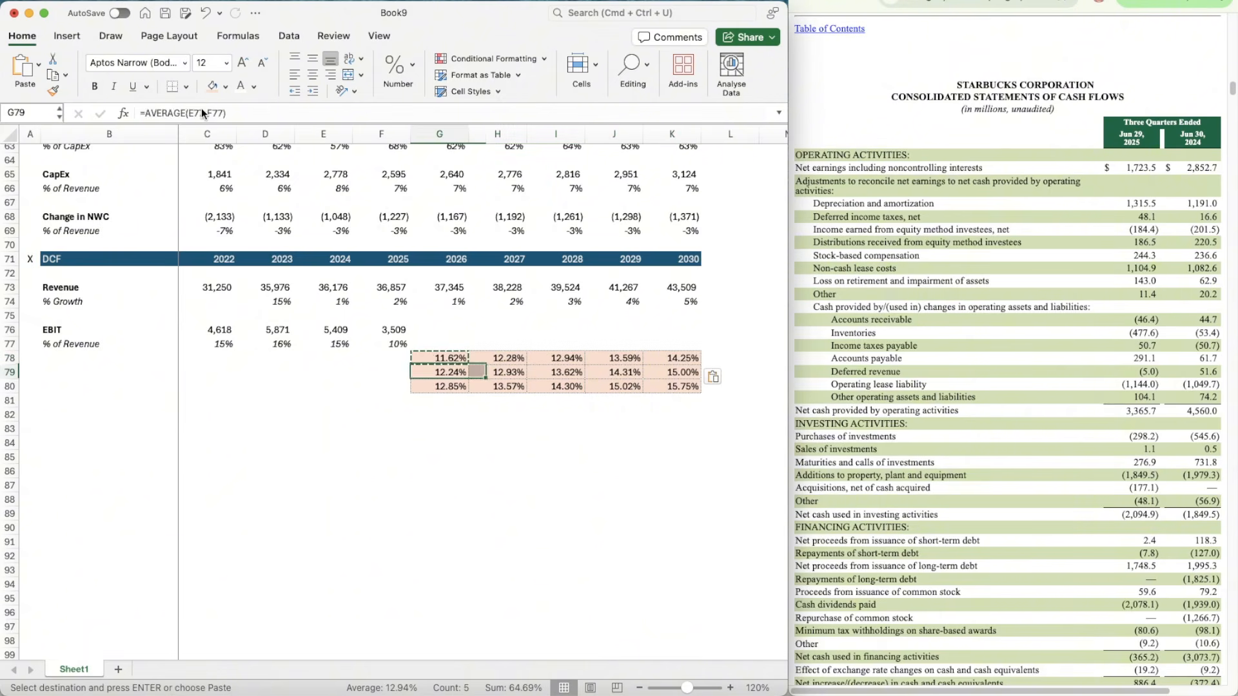
Step: Point the 2026 Bull EBIT margin in G80 to the Bull EBIT factor with =G79*$I$14
key("Down")
key("Down")
left_click(200, 116)
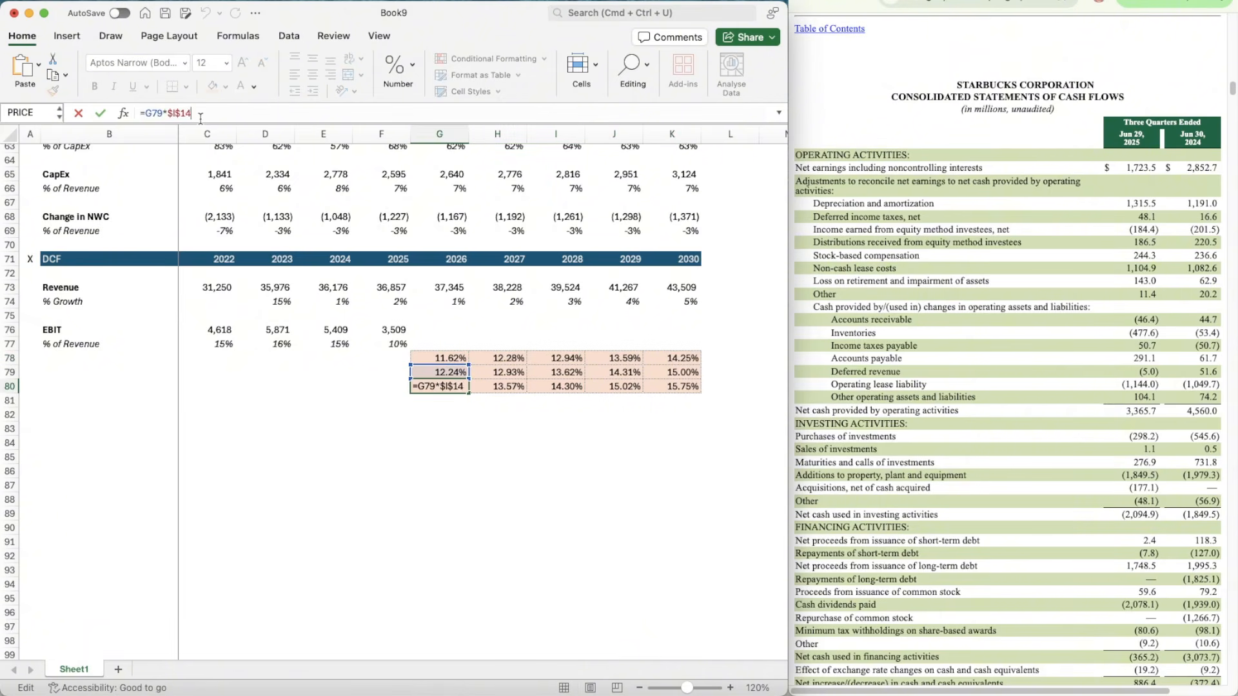
key("Return")
key("Up")
Step: Copy the Bull EBIT margin formula from G80 across to 2030 in K80
key("super+c")
key("shift+Right")
key("shift+Right")
key("shift+Right")
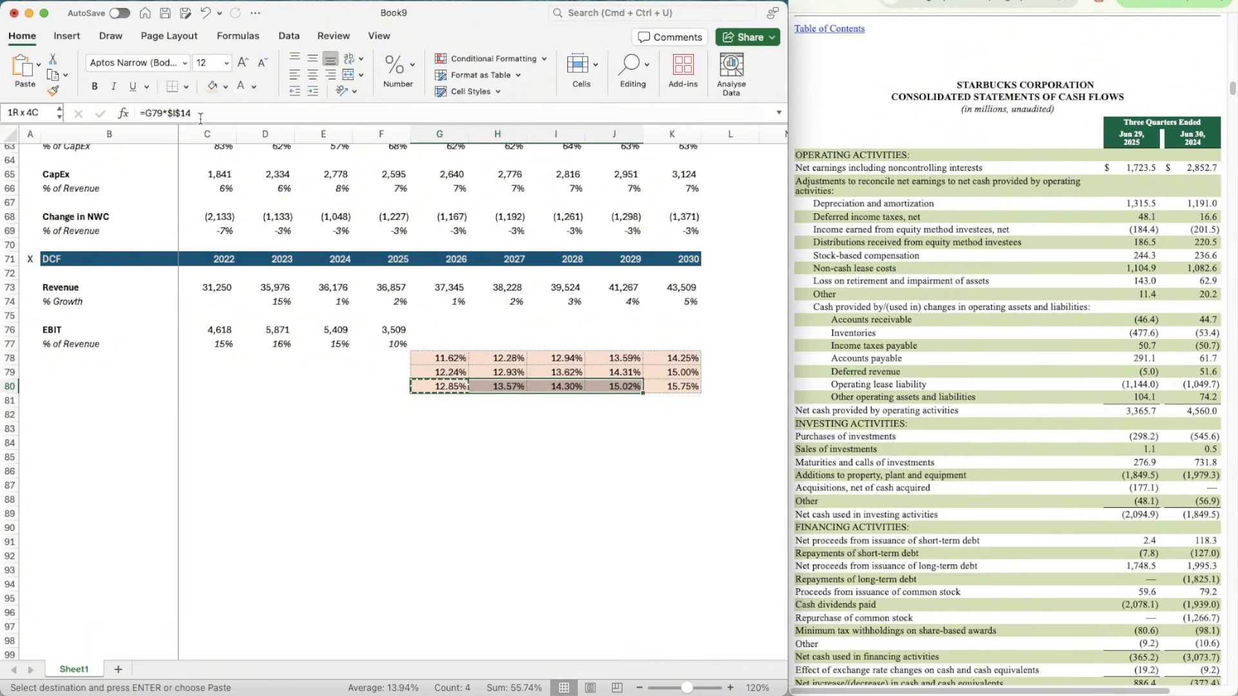
key("shift+Right")
Step: Copy the scenario growth formula from G24 into the 2026 EBIT margin cell G77 and adapt it to =OFFSET(G77,$C$14,0)
scroll(445, 323, "up", 15)
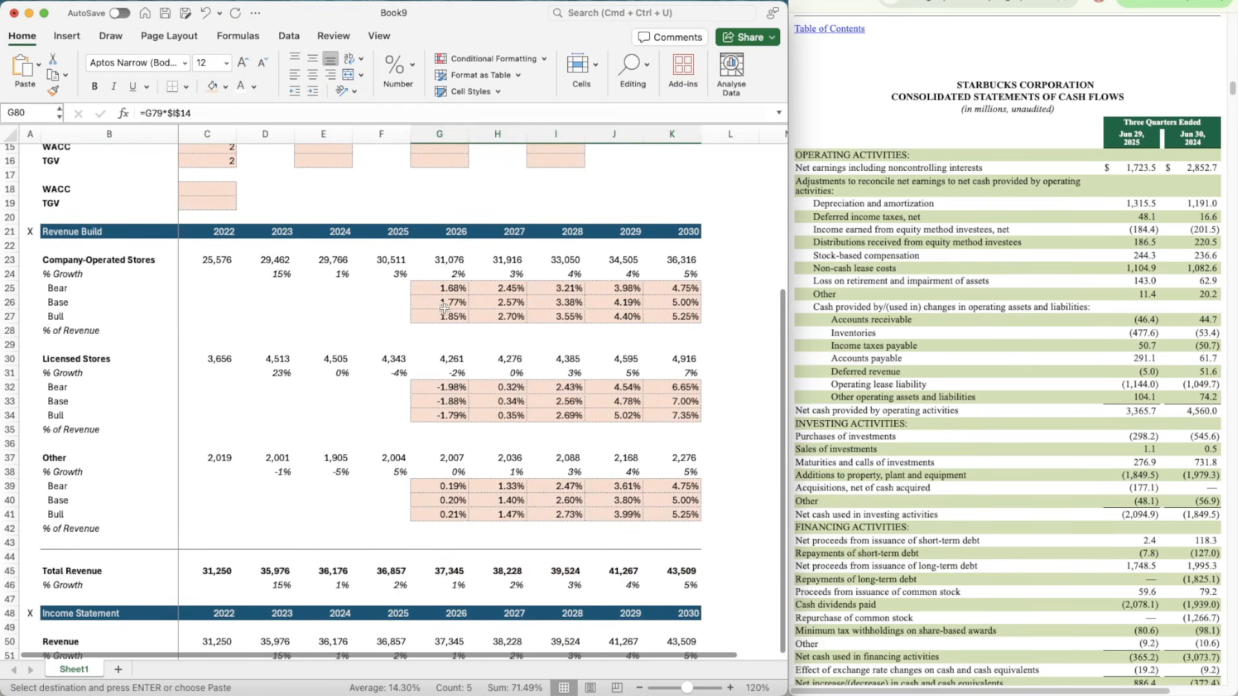
left_click(444, 274)
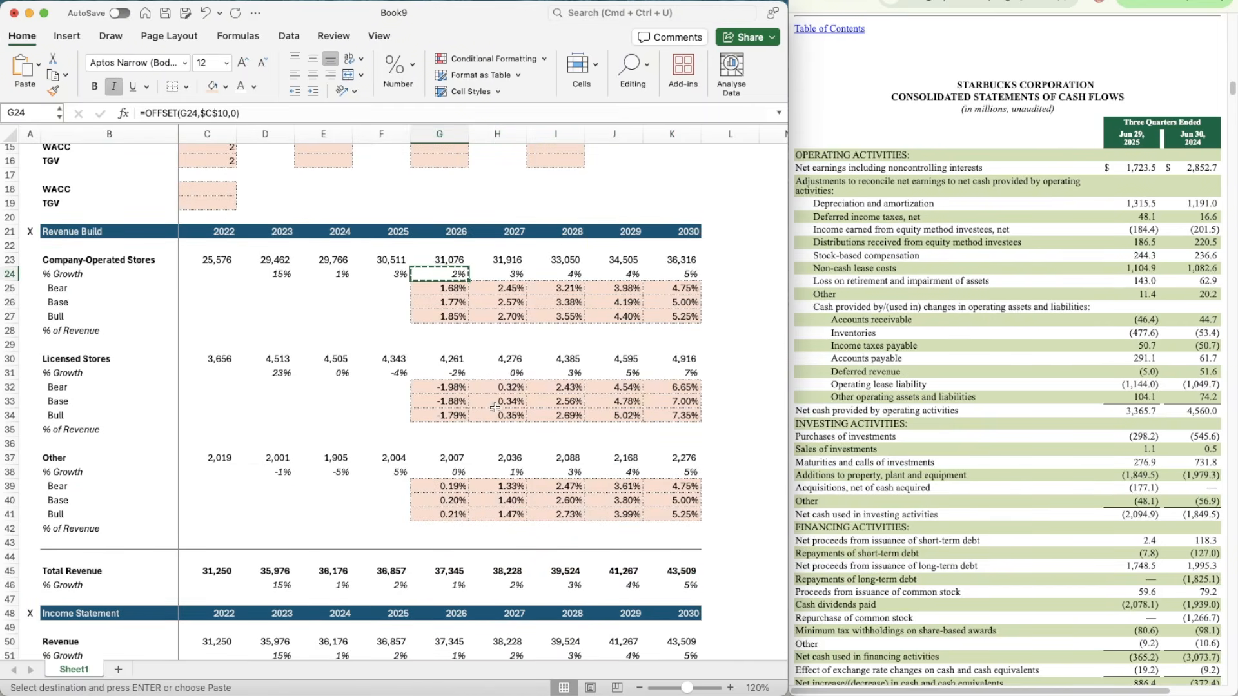
scroll(496, 408, "down", 12)
left_click(439, 464)
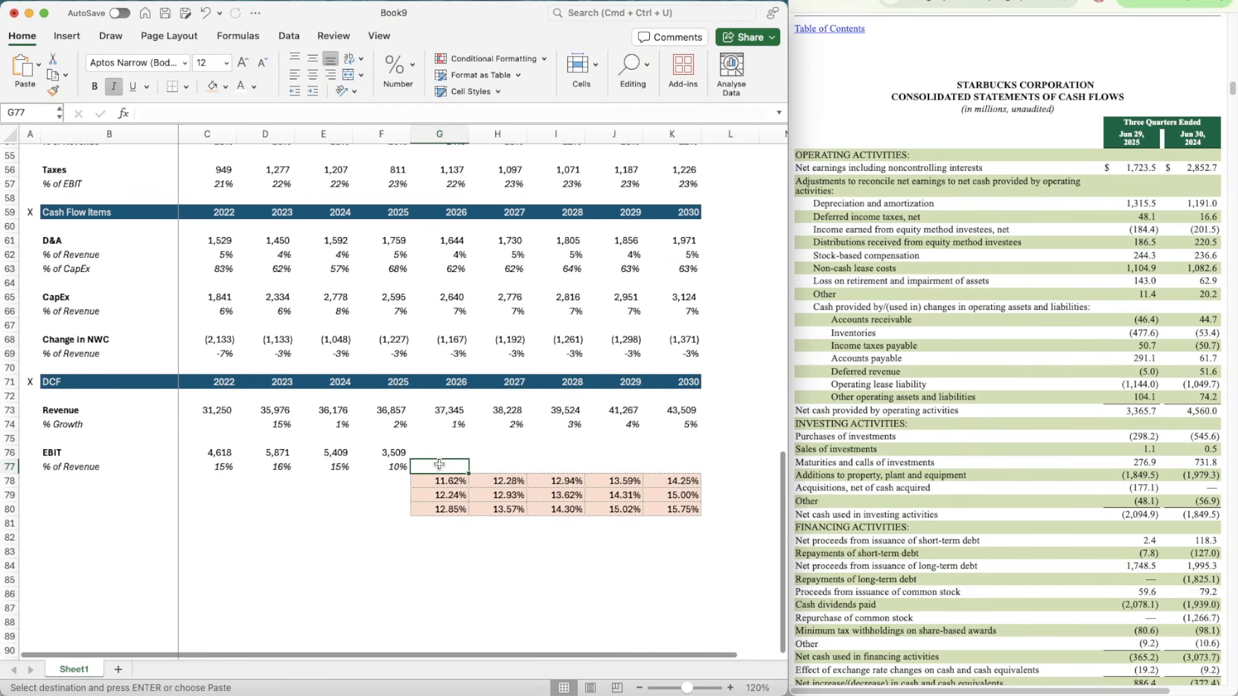
key("ctrl+v")
left_click(227, 113)
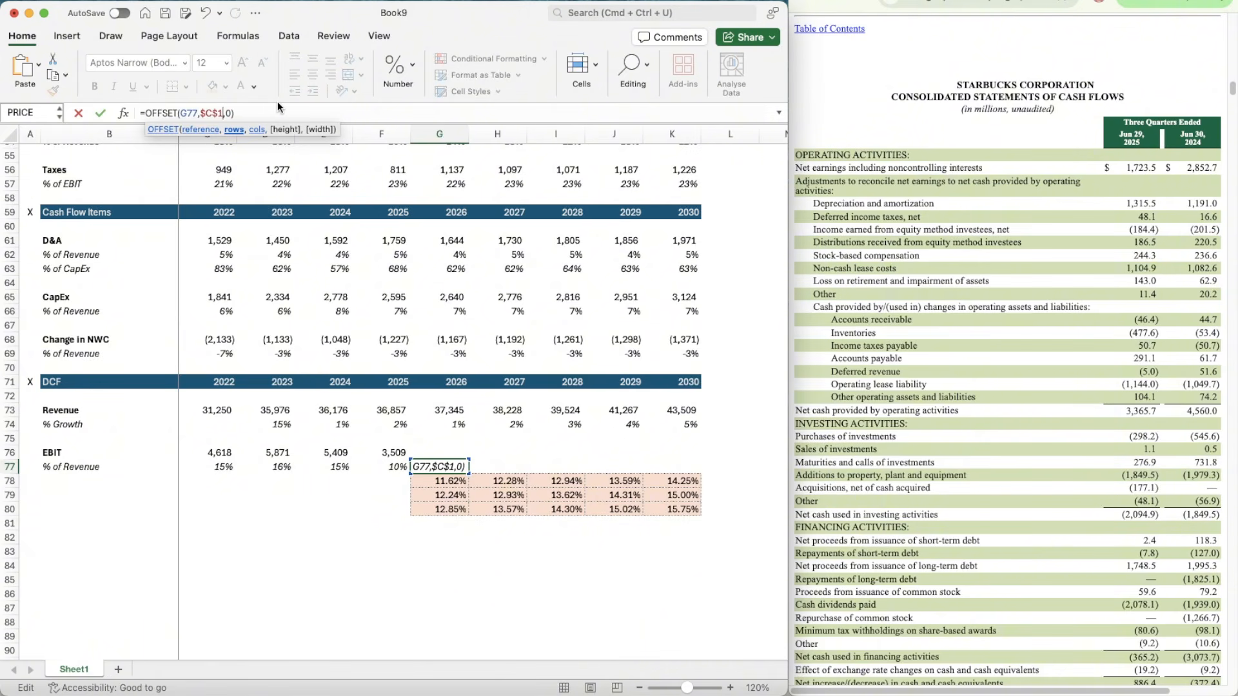
key("Return")
key("Up")
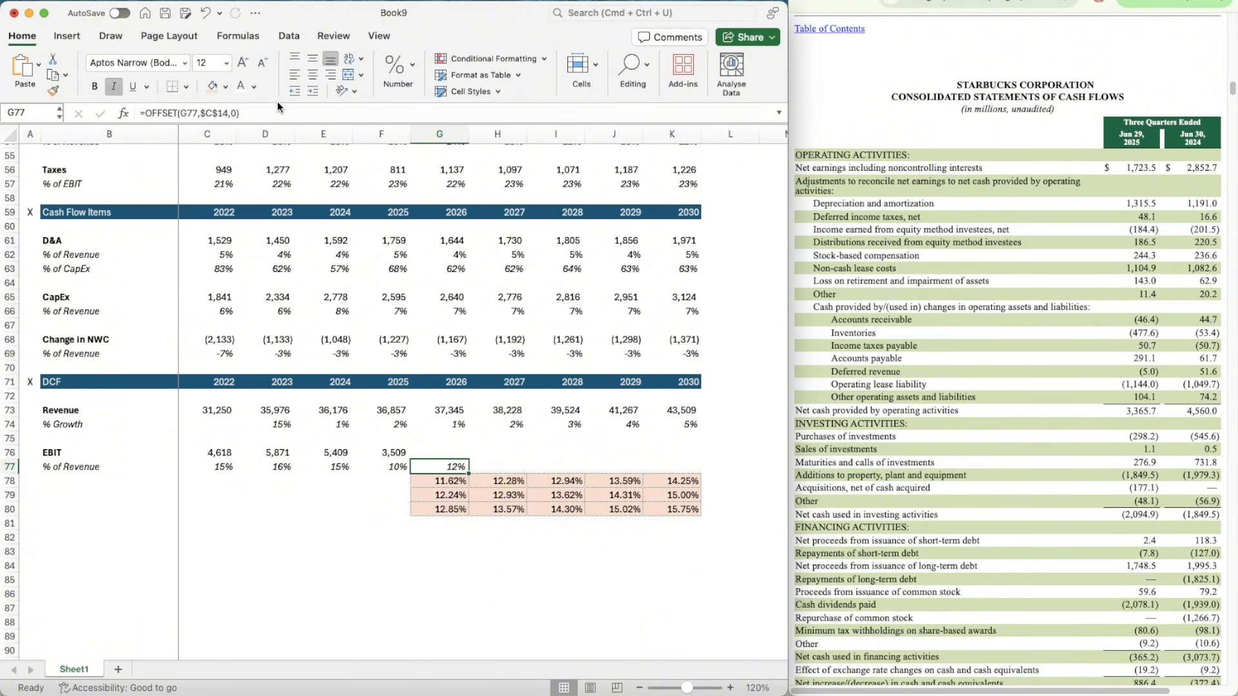
Step: Copy the OFFSET margin formula from G77 across the EBIT % of Revenue row to K77
key("super+c")
key("shift+Right")
key("shift+Right")
key("shift+Right")
key("shift+Right")
key("super+v")
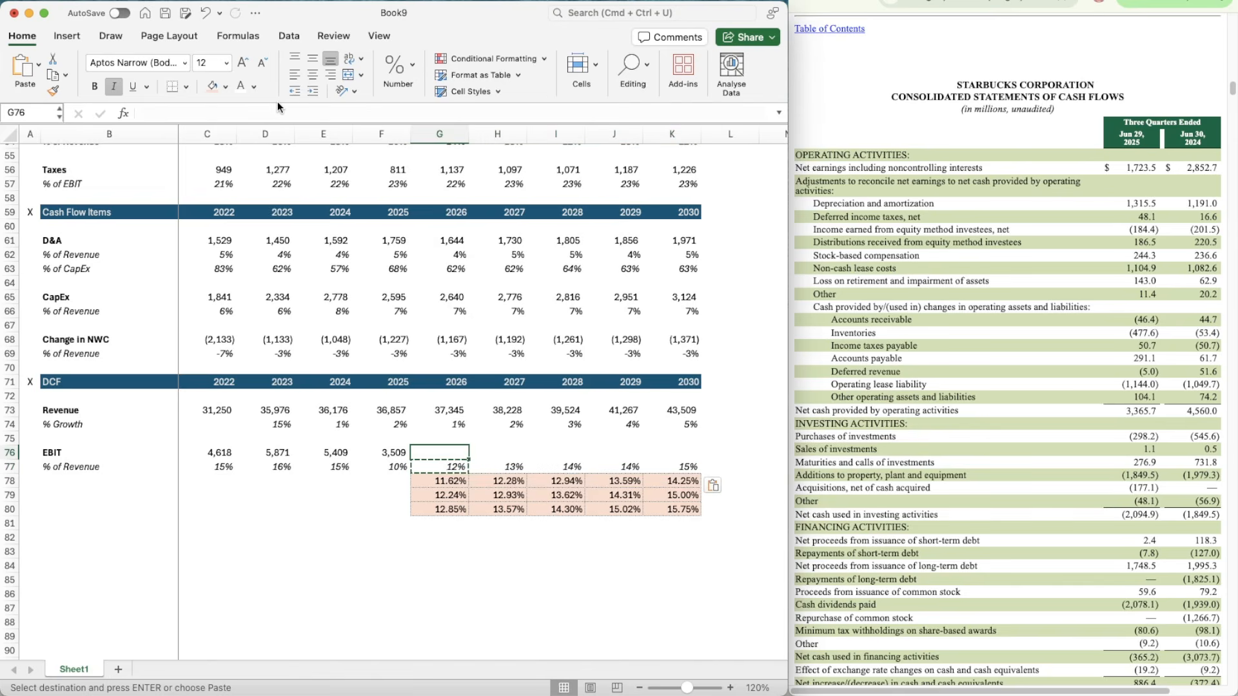
Step: Calculate 2026 EBIT in G76 as revenue times EBIT margin with =G73*G77
key("Up")
type("=")
key("Up")
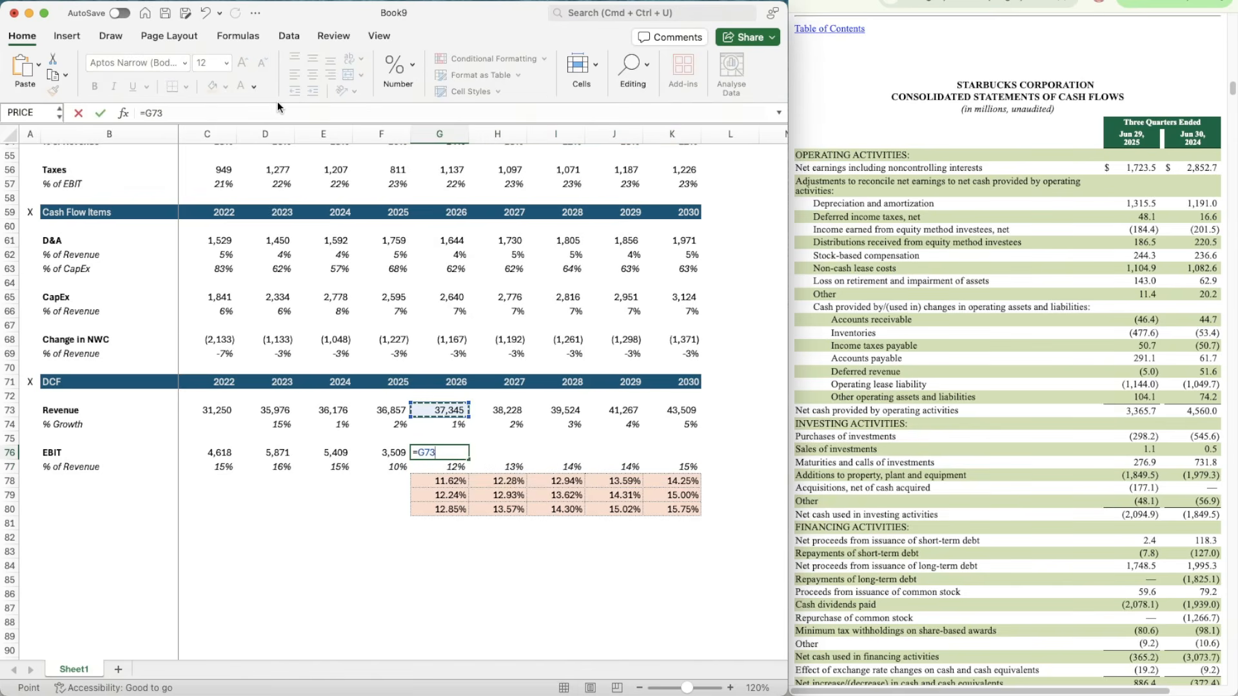
key("Down")
key("Return")
key("Up")
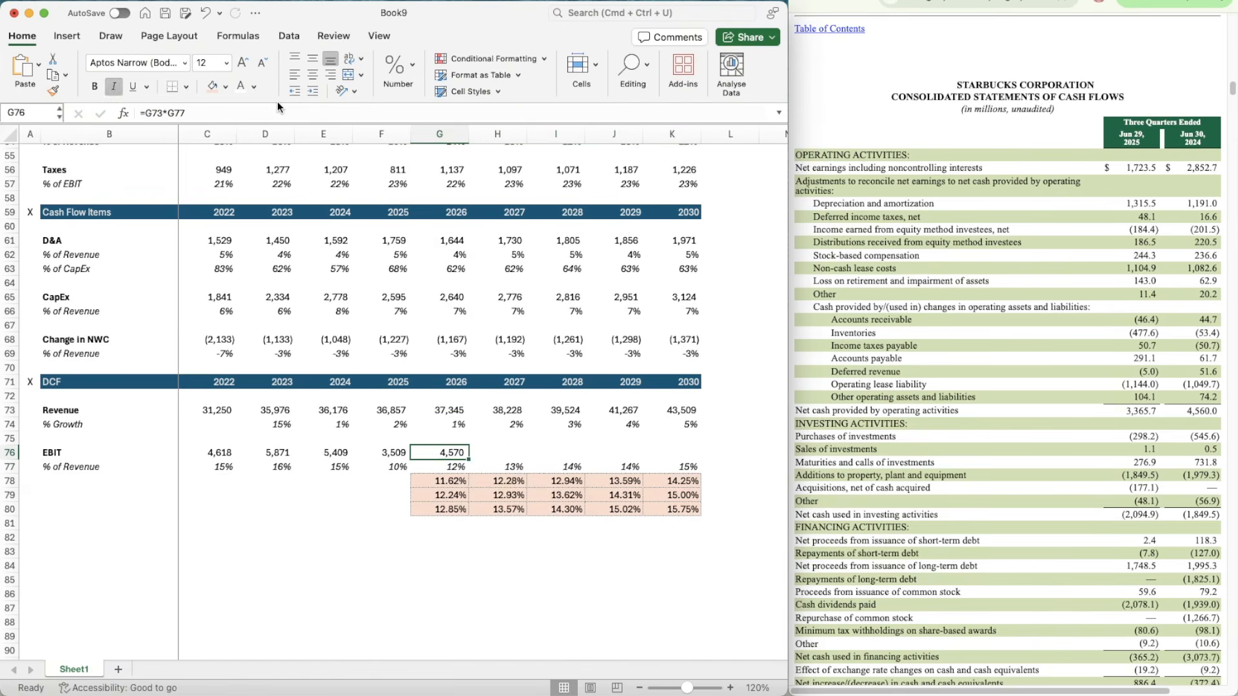
Step: Copy the projected EBIT formula from G76 across to 2030 in K76
key("super+c")
key("shift+Right")
key("shift+Right")
key("shift+Right")
key("shift+Right")
key("super+v")
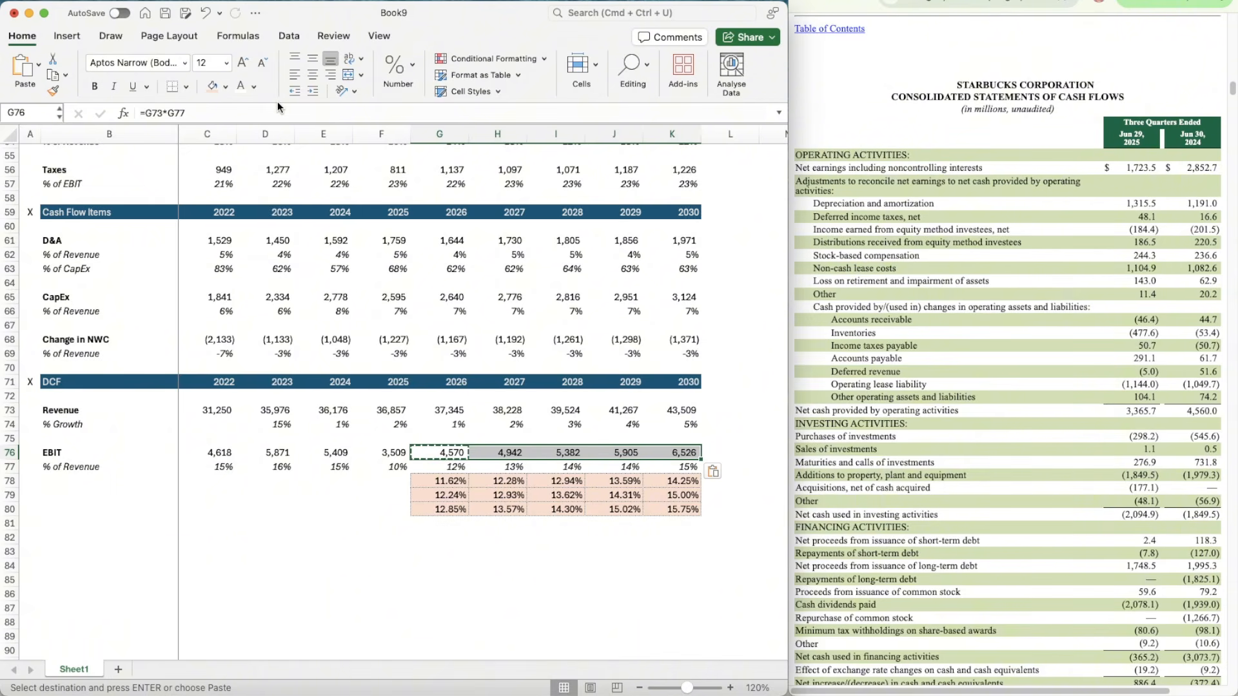
key("Escape")
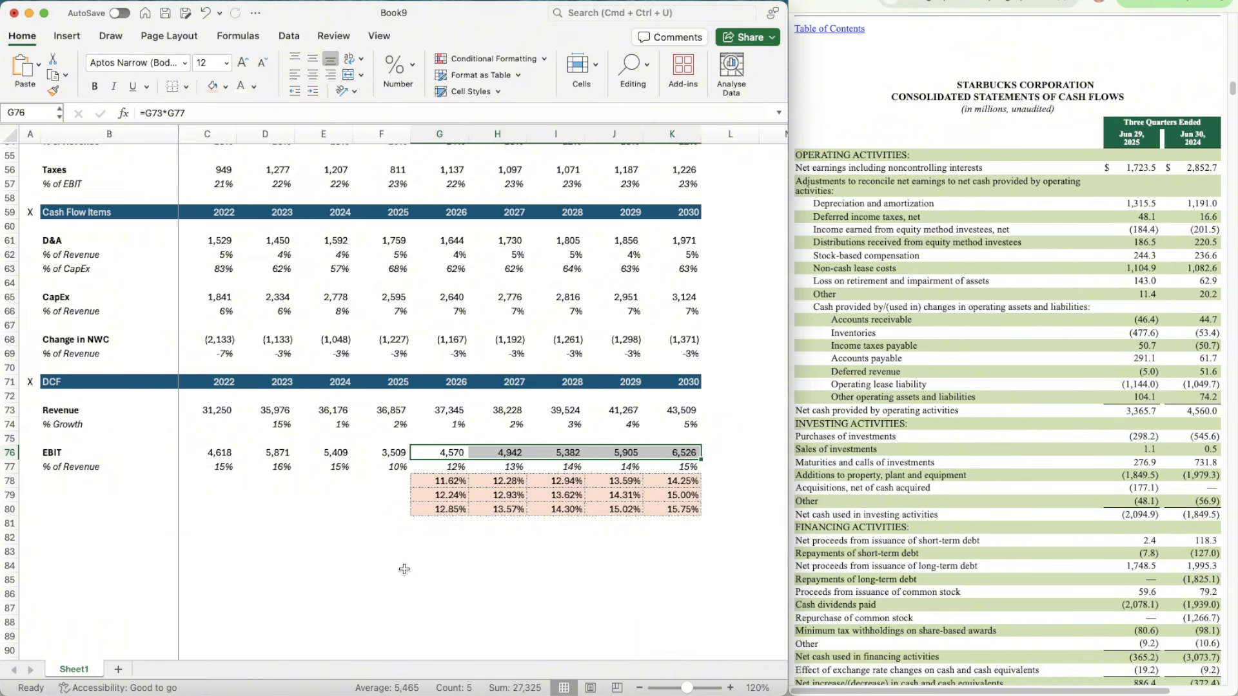
Step: Set the EBIT switch in C14 to 1 and check the projected EBIT in the DCF section
scroll(404, 569, "down", 3)
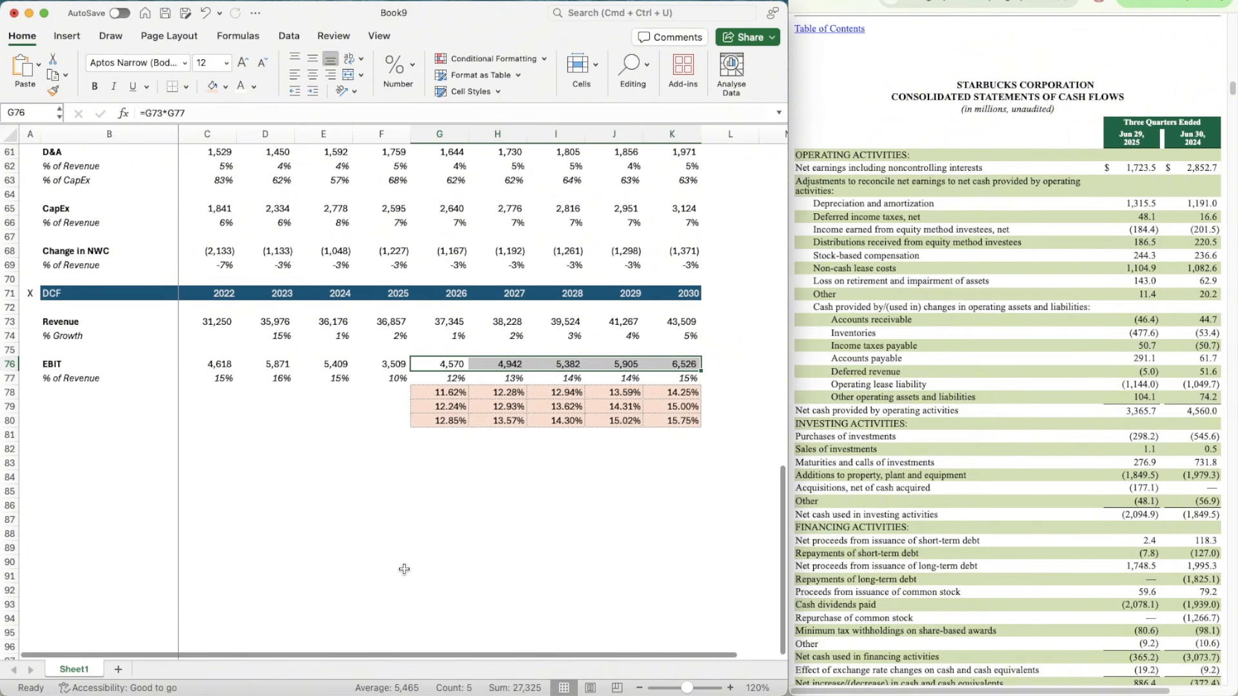
scroll(404, 569, "up", 6)
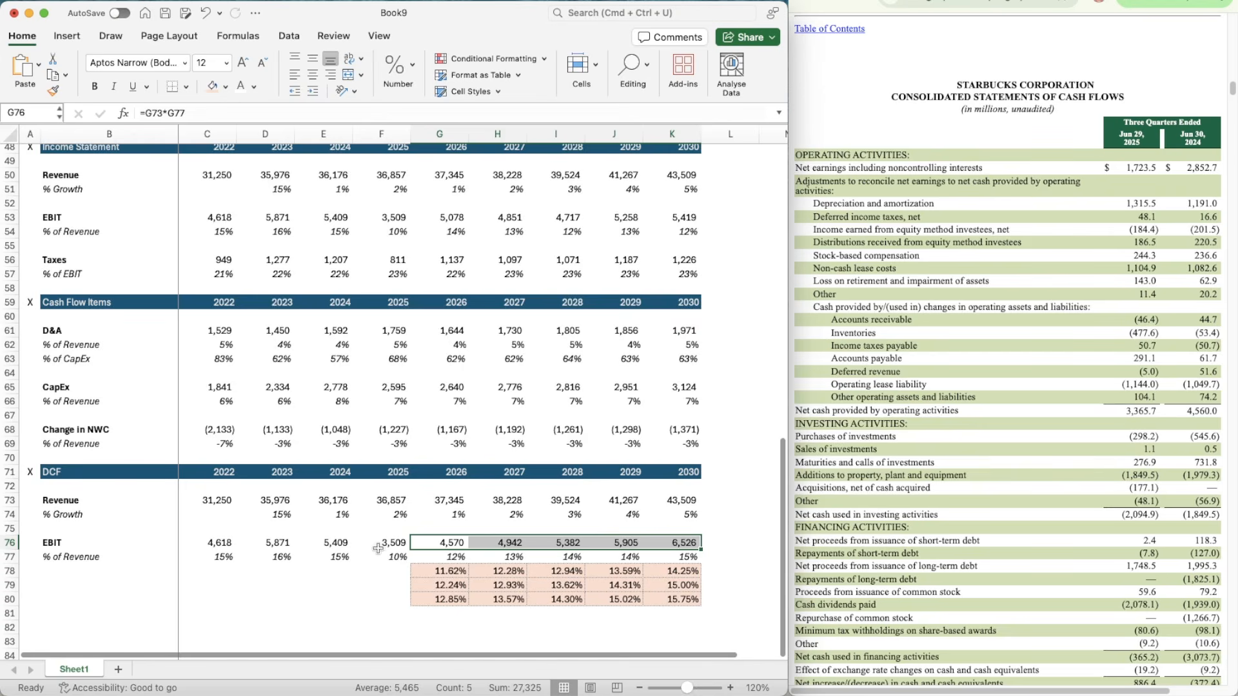
scroll(378, 549, "up", 20)
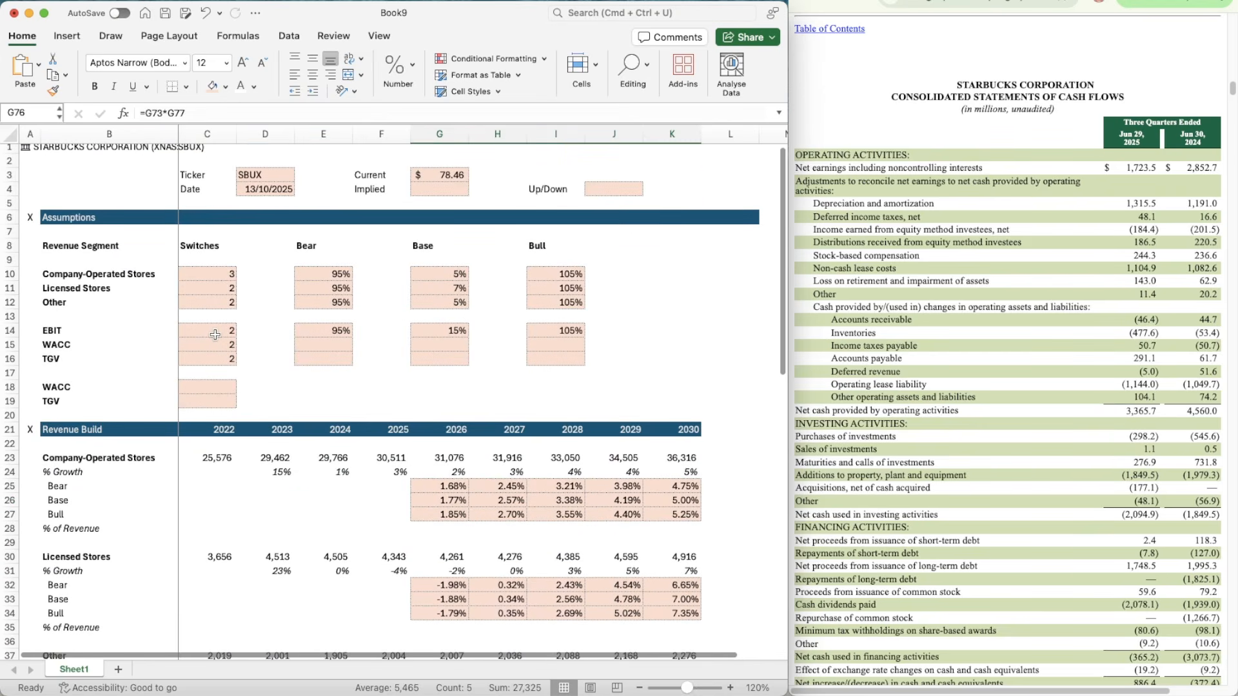
left_click(215, 334)
type("1")
key("Return")
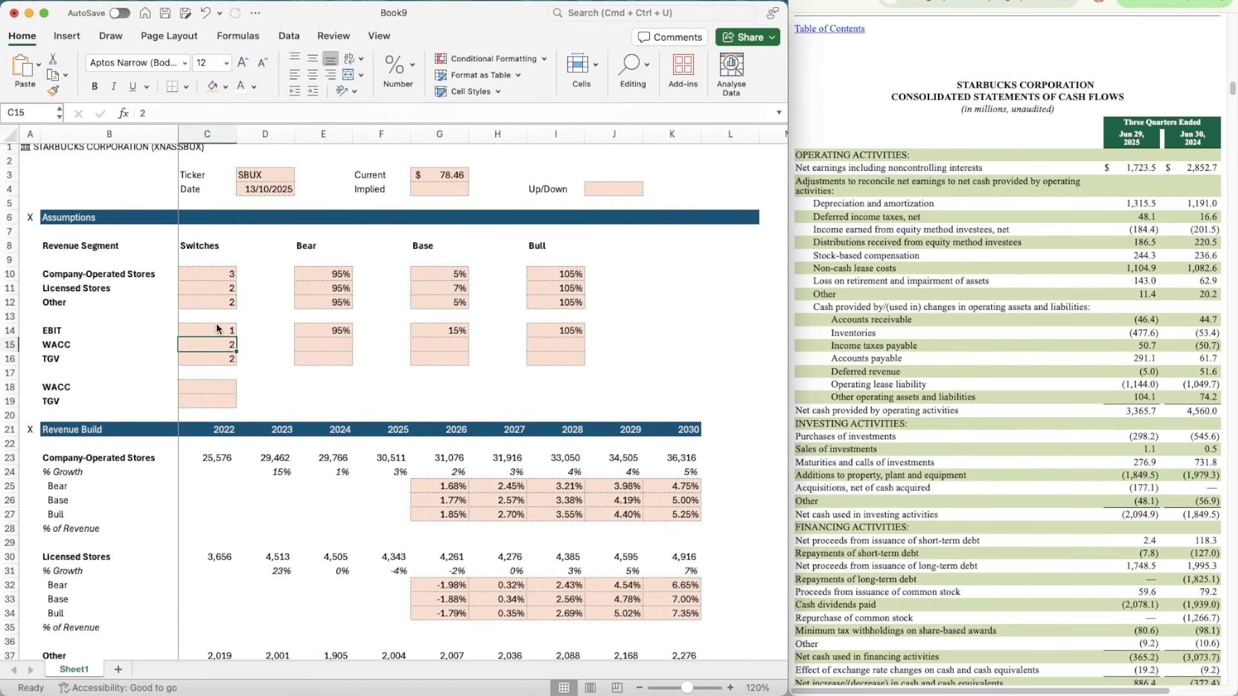
scroll(319, 372, "down", 18)
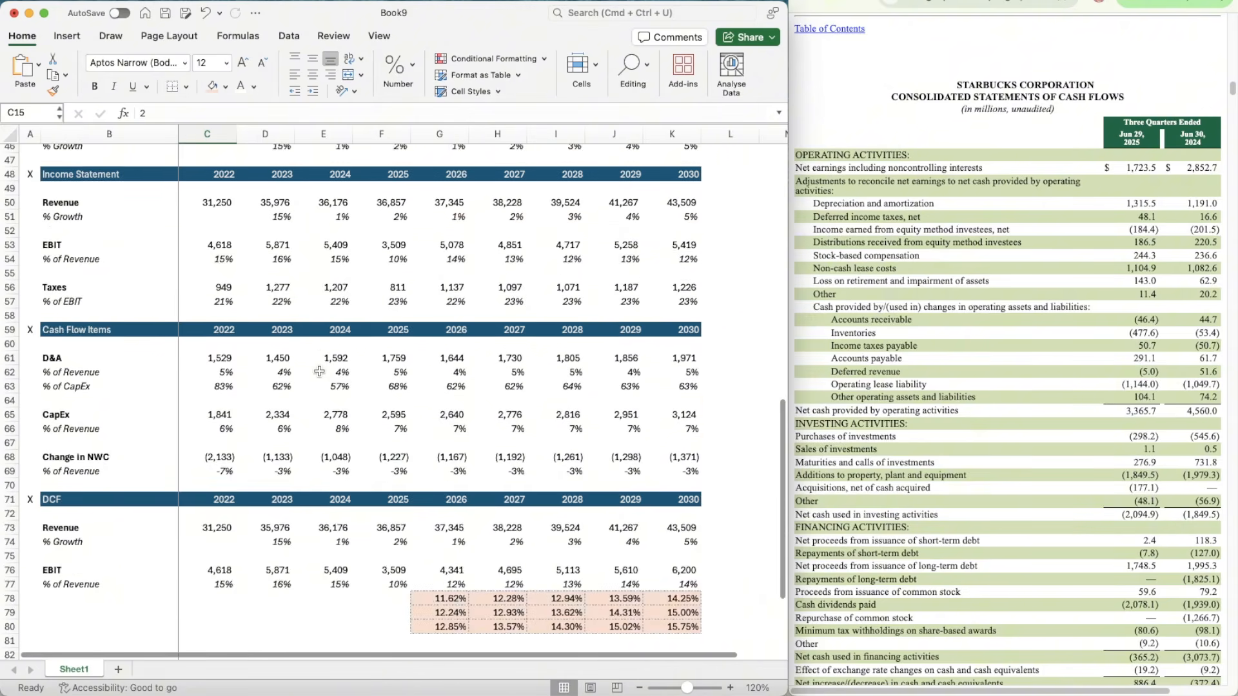
scroll(319, 372, "down", 5)
scroll(319, 372, "down", 1)
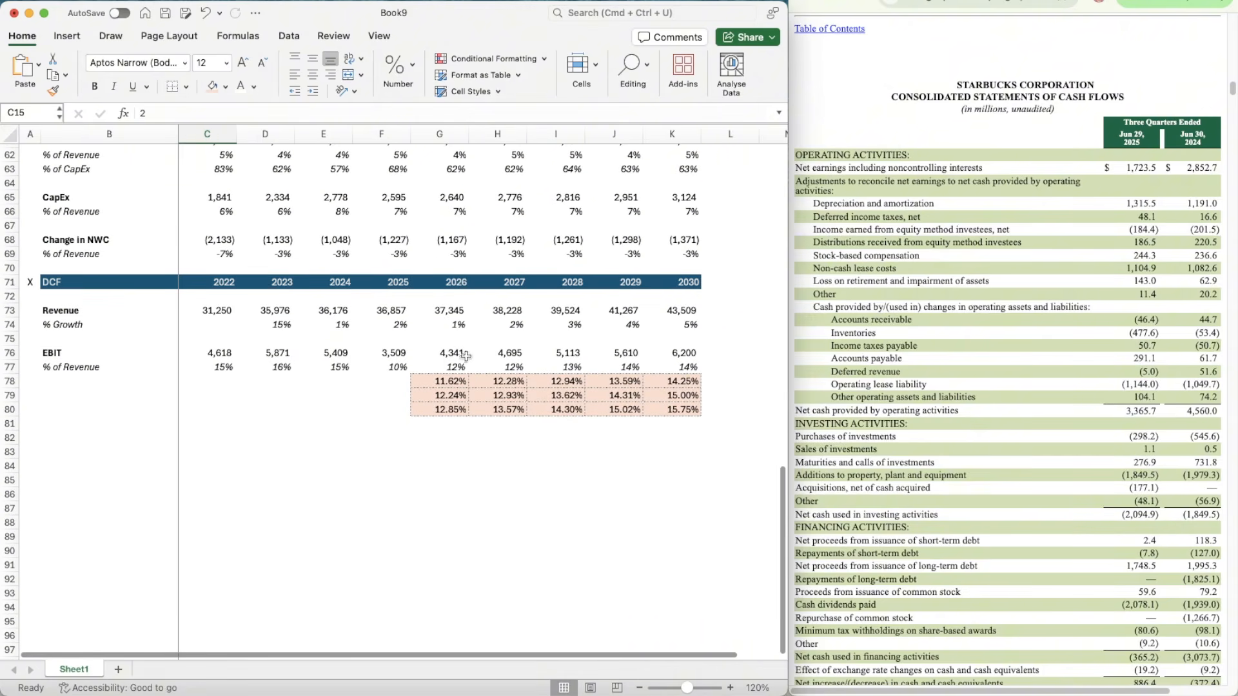
Step: Set the EBIT switch in C14 to the Bull case and check the projected EBIT in the DCF section
scroll(421, 366, "up", 20)
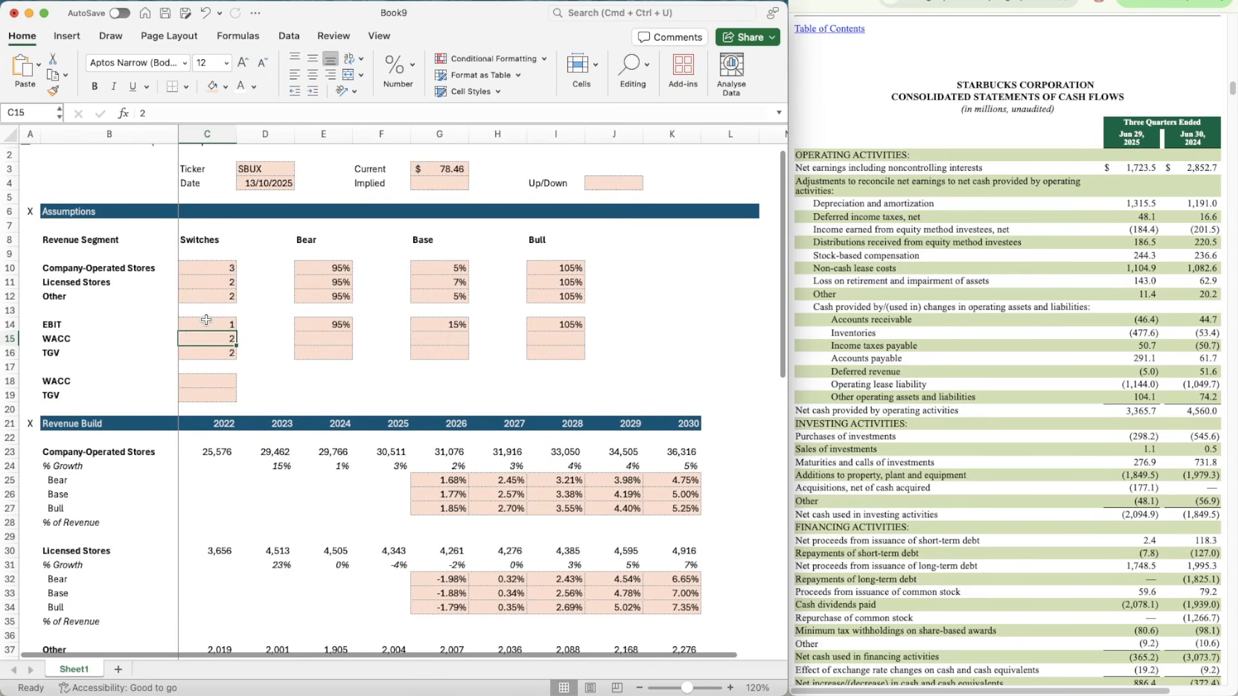
left_click(206, 319)
key("Down")
scroll(444, 507, "down", 20)
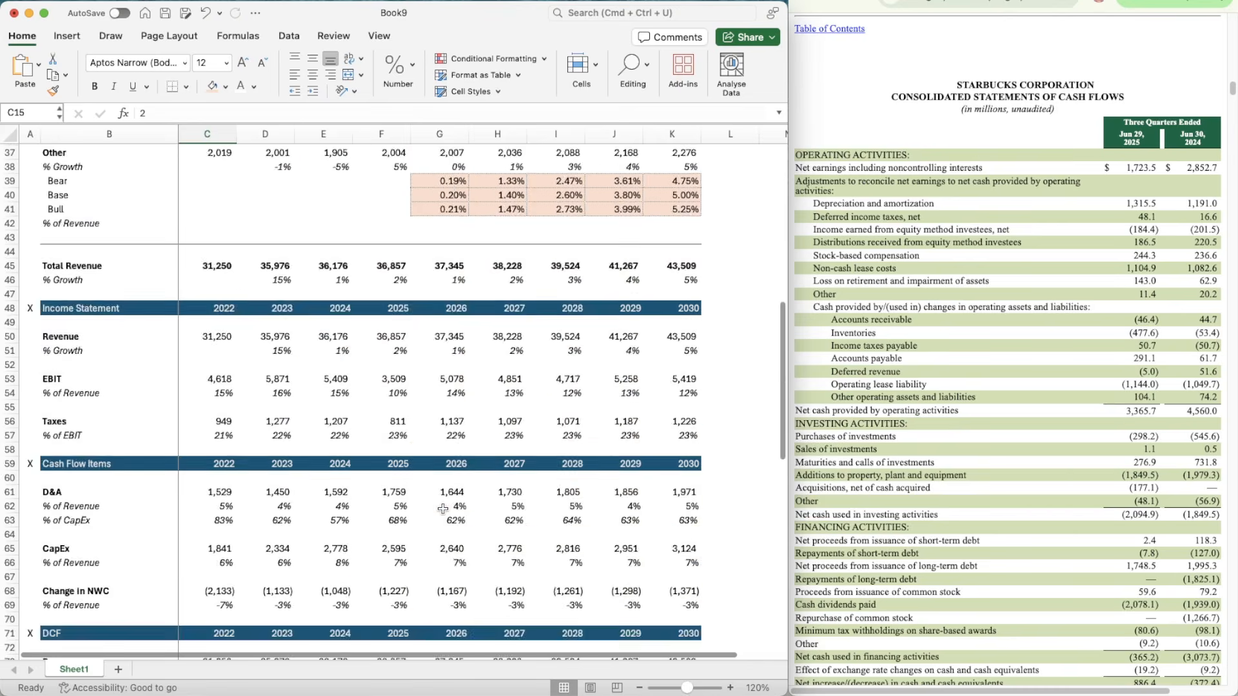
scroll(444, 507, "up", 20)
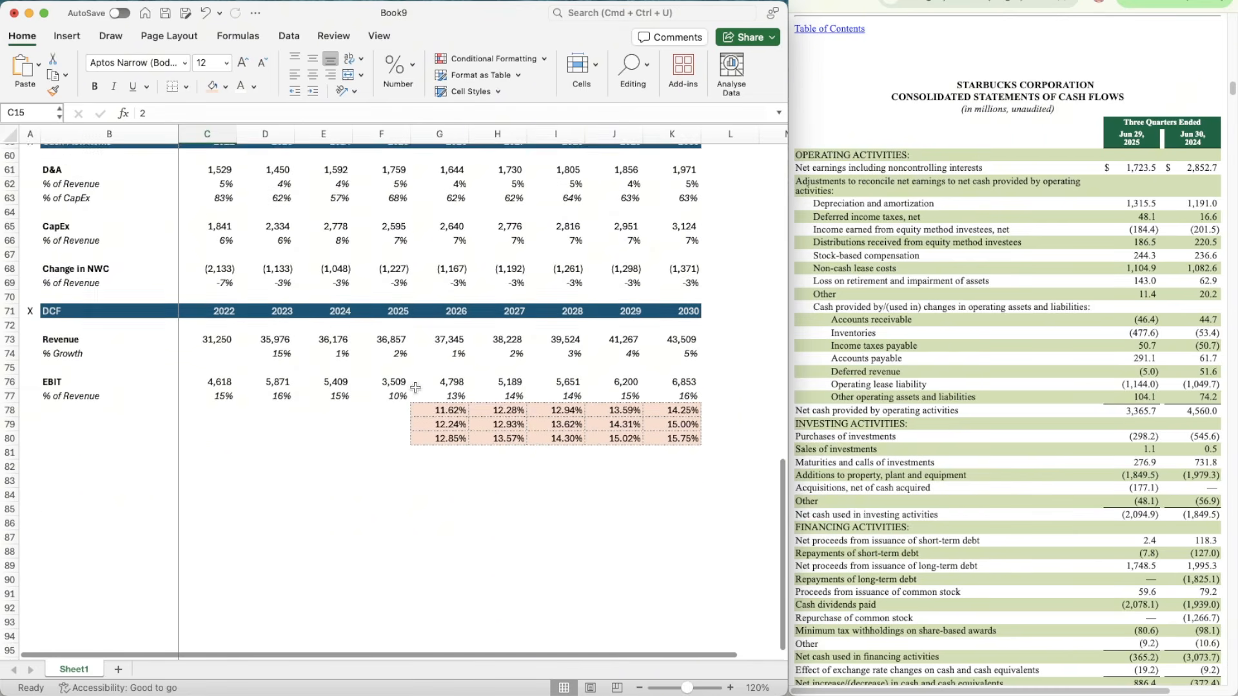
Step: Set the EBIT switch in C14 back to 2 for the Base case and check the DCF EBIT row
scroll(221, 316, "down", 1)
left_click(202, 322)
type("2")
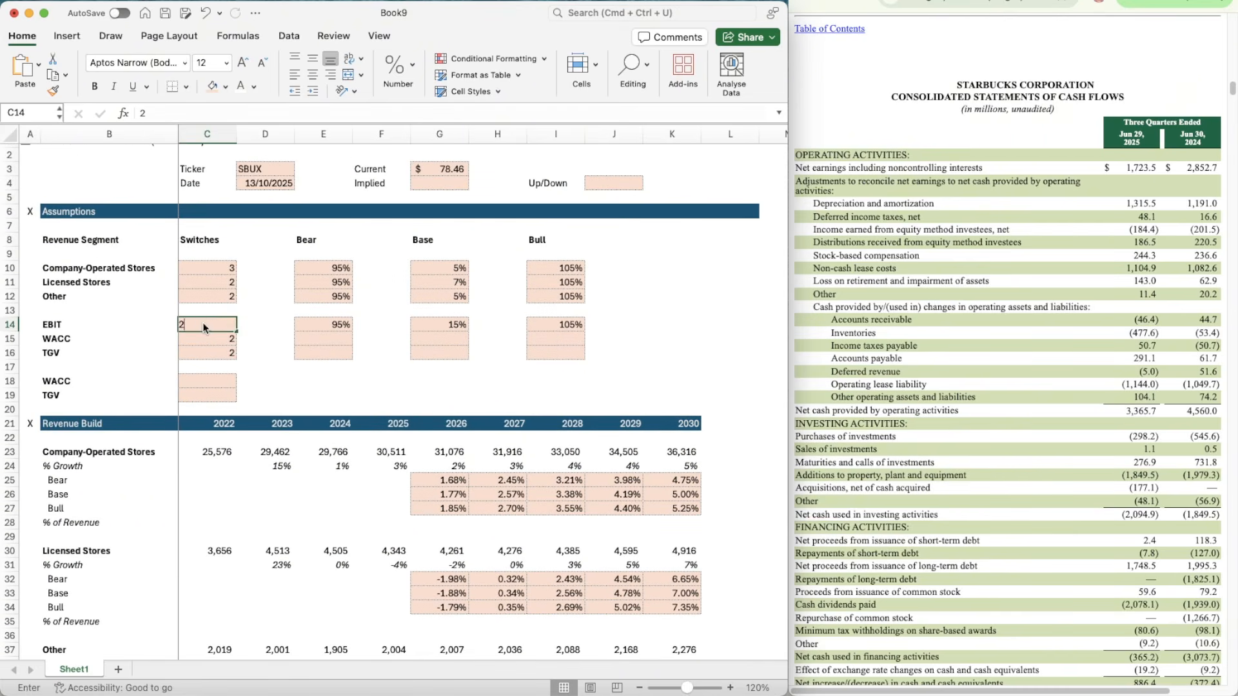
key("Return")
scroll(532, 479, "down", 20)
scroll(533, 476, "up", 8)
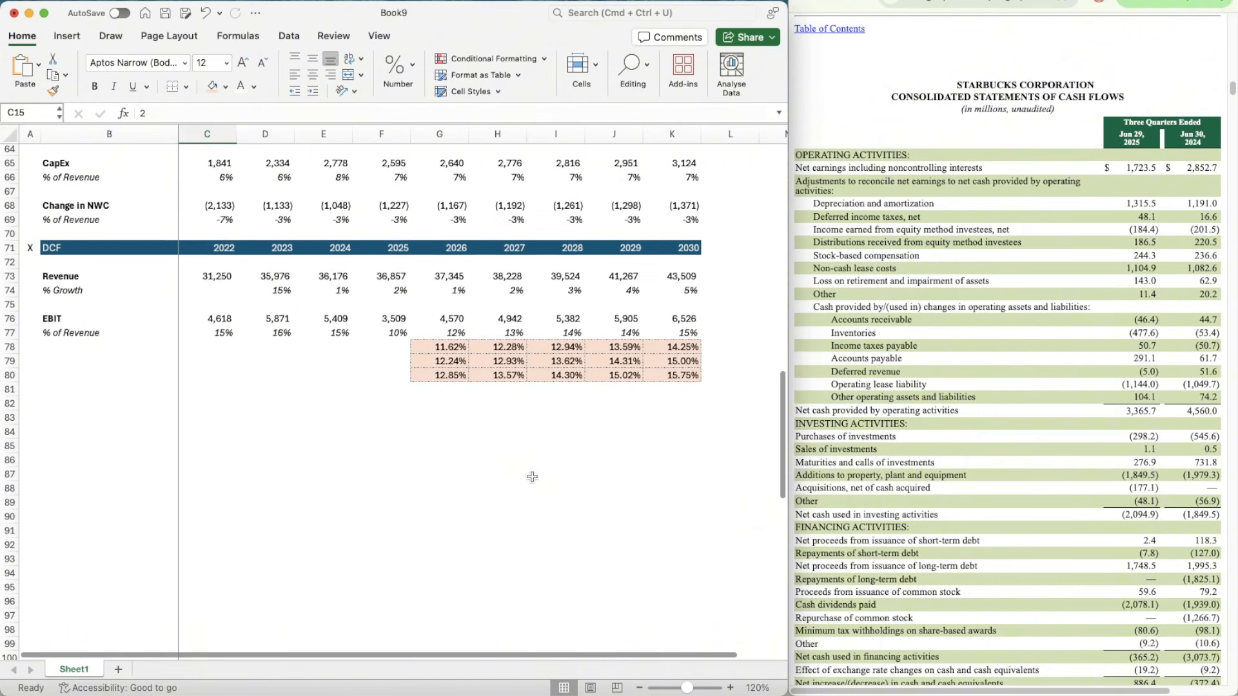
Step: Add a bold Taxes label in B82 below the EBIT scenarios in the DCF section
left_click(88, 388)
key("Right")
key("Right")
key("Right")
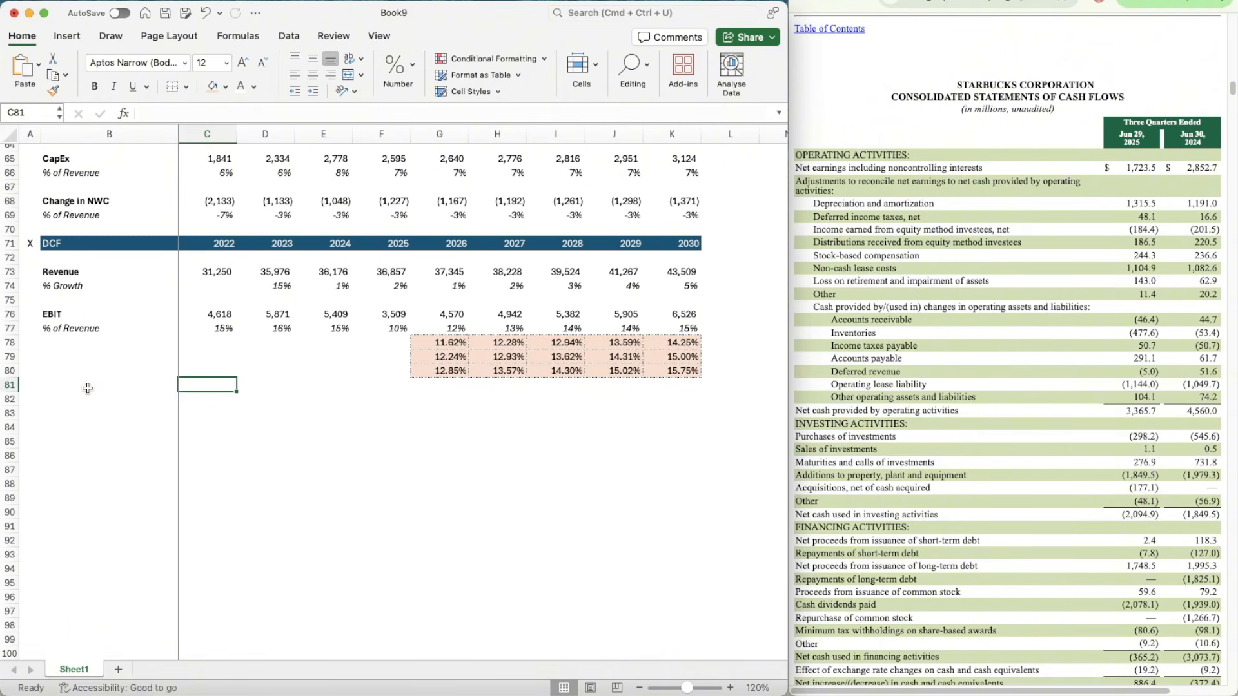
key("Left")
key("Left")
key("Left")
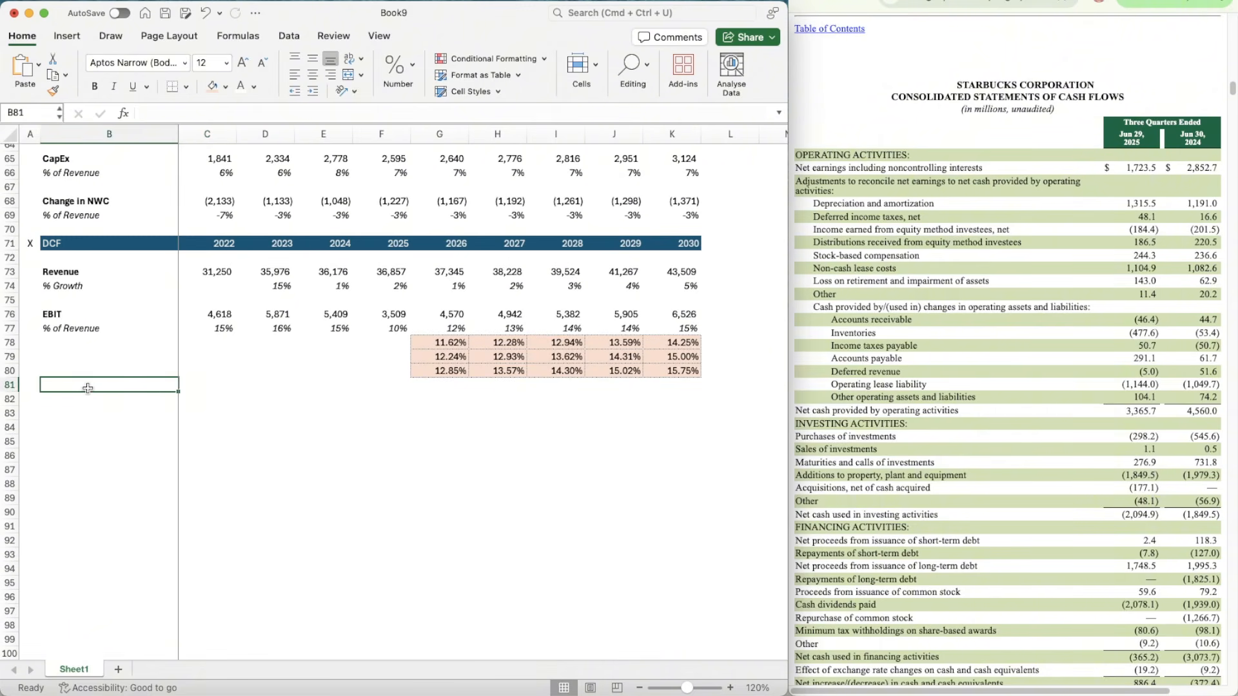
key("Down")
type("Taxes")
key("Return")
key("Up")
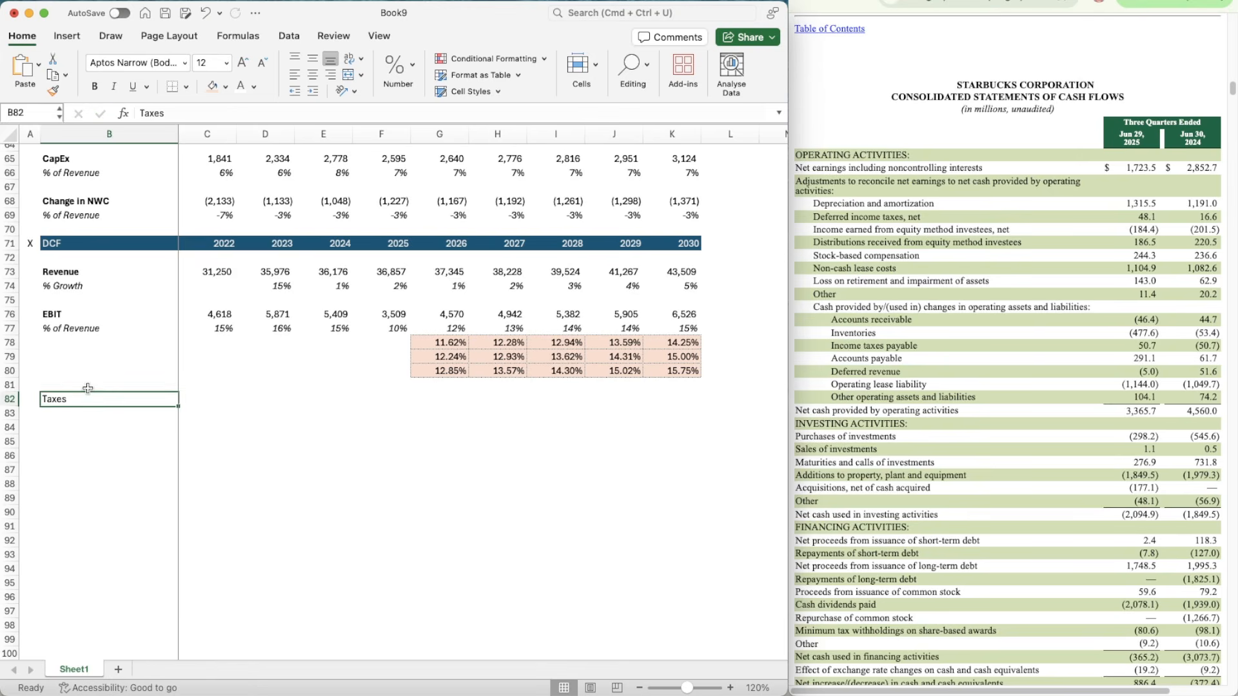
key("super+b")
Step: Add a "% of EBIT" label in B83 under Taxes and italicize row 83
key("Down")
type("%")
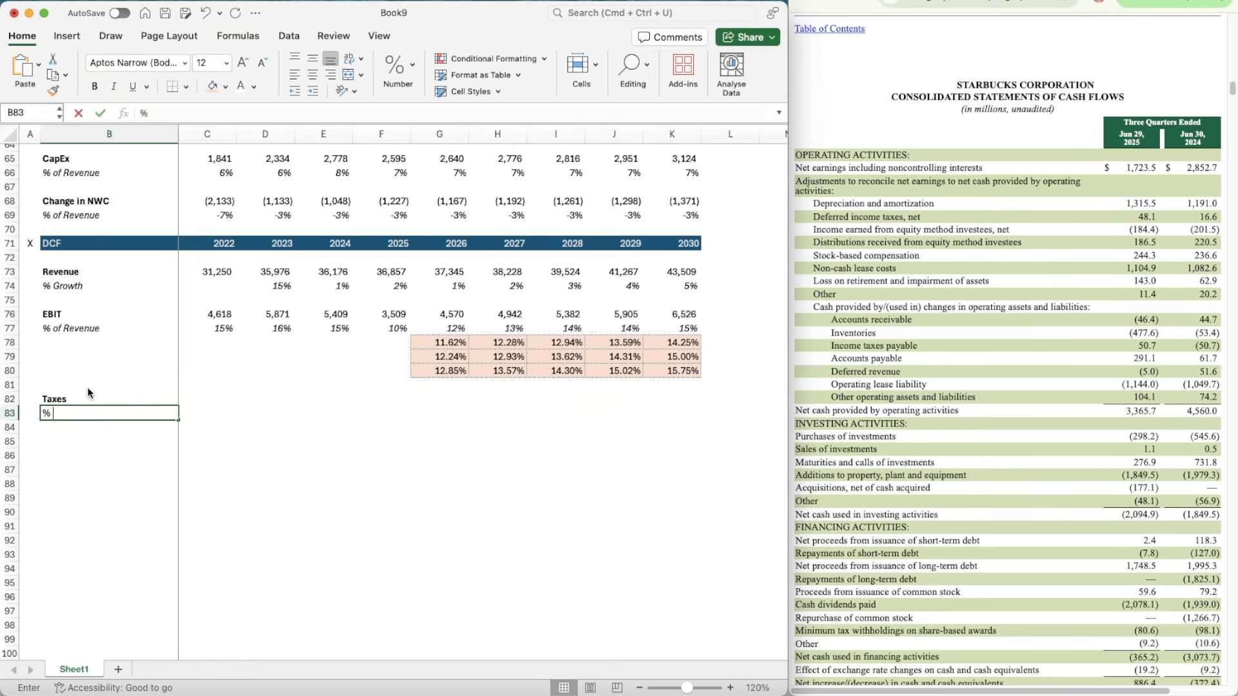
type(" of EBIT")
key("Return")
key("Up")
key("shift+space")
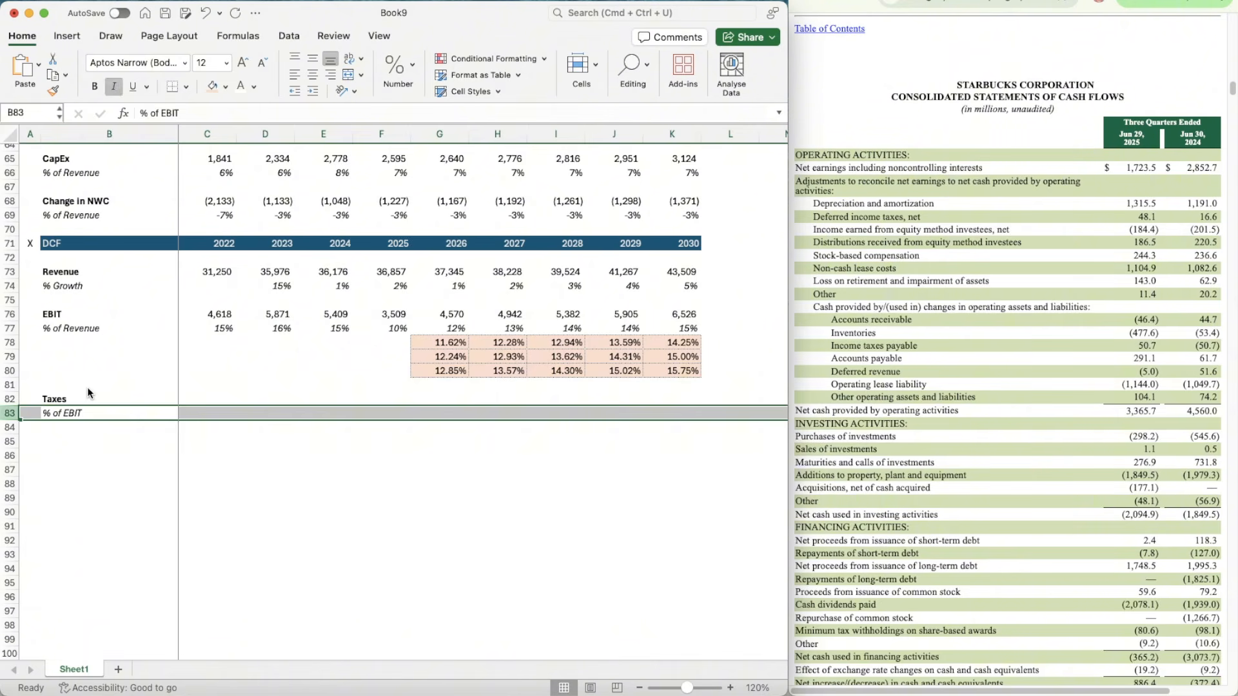
Step: Link the 2022 DCF Taxes in C82 to the Taxes value in C56 and copy the formula across to F82
left_click(207, 399)
type("=")
scroll(260, 276, "up", 5)
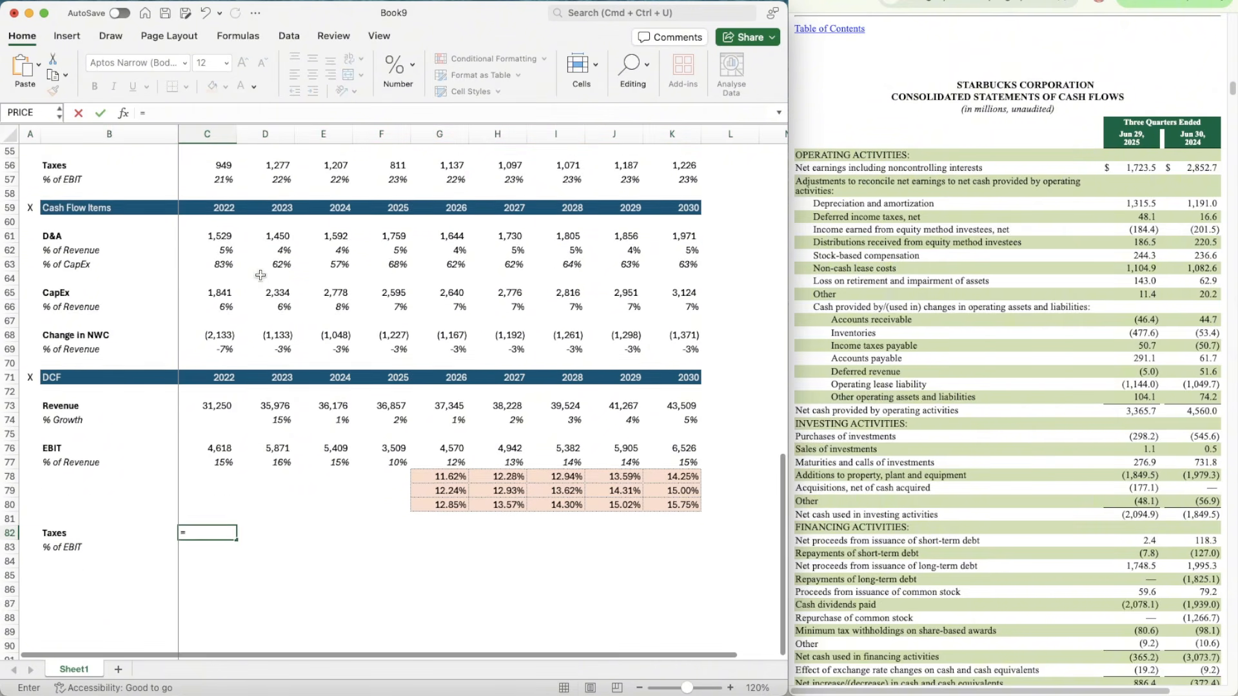
left_click(209, 195)
key("Return")
key("Up")
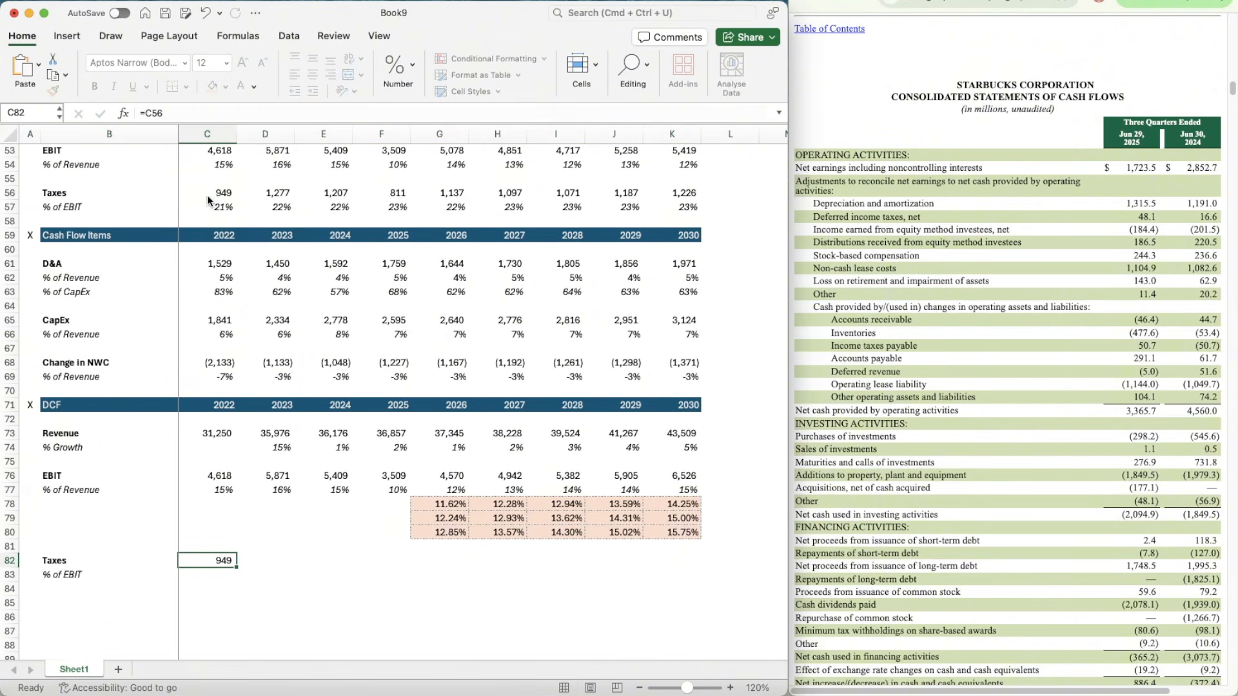
key("super+c")
key("shift+Right")
key("shift+Right")
key("shift+Right")
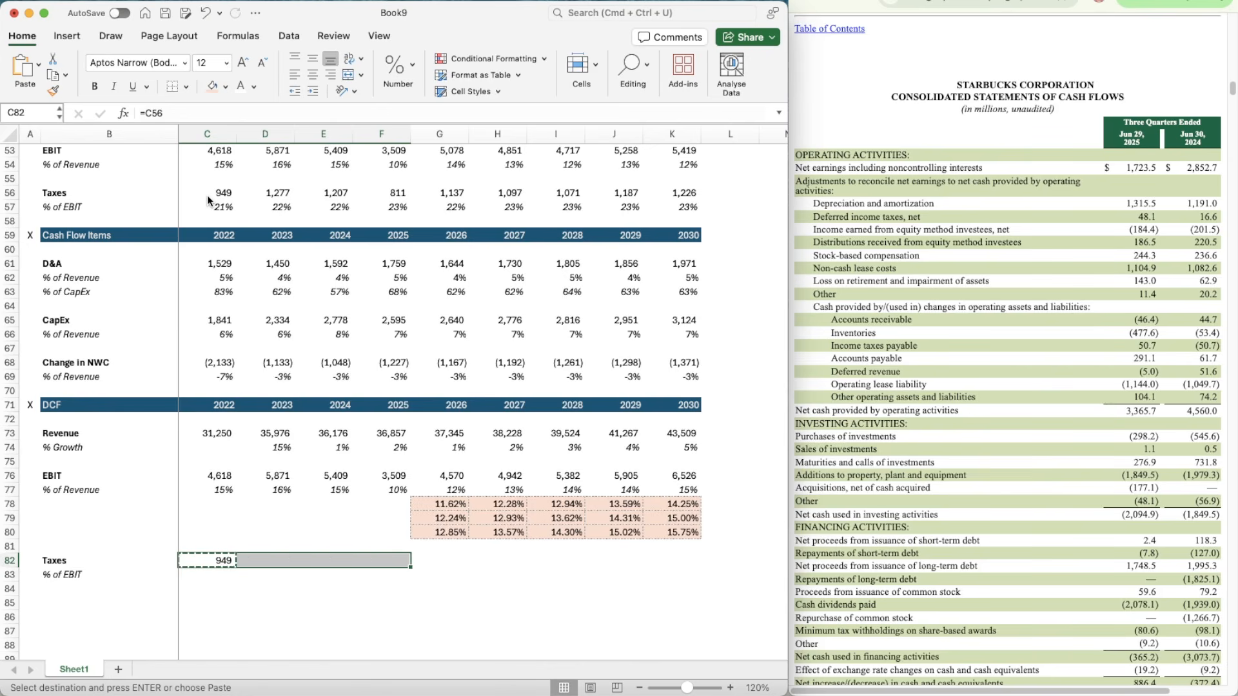
key("Return")
Step: Calculate 2022 taxes as a share of EBIT in C83 with =C82/C76
key("Down")
type("=")
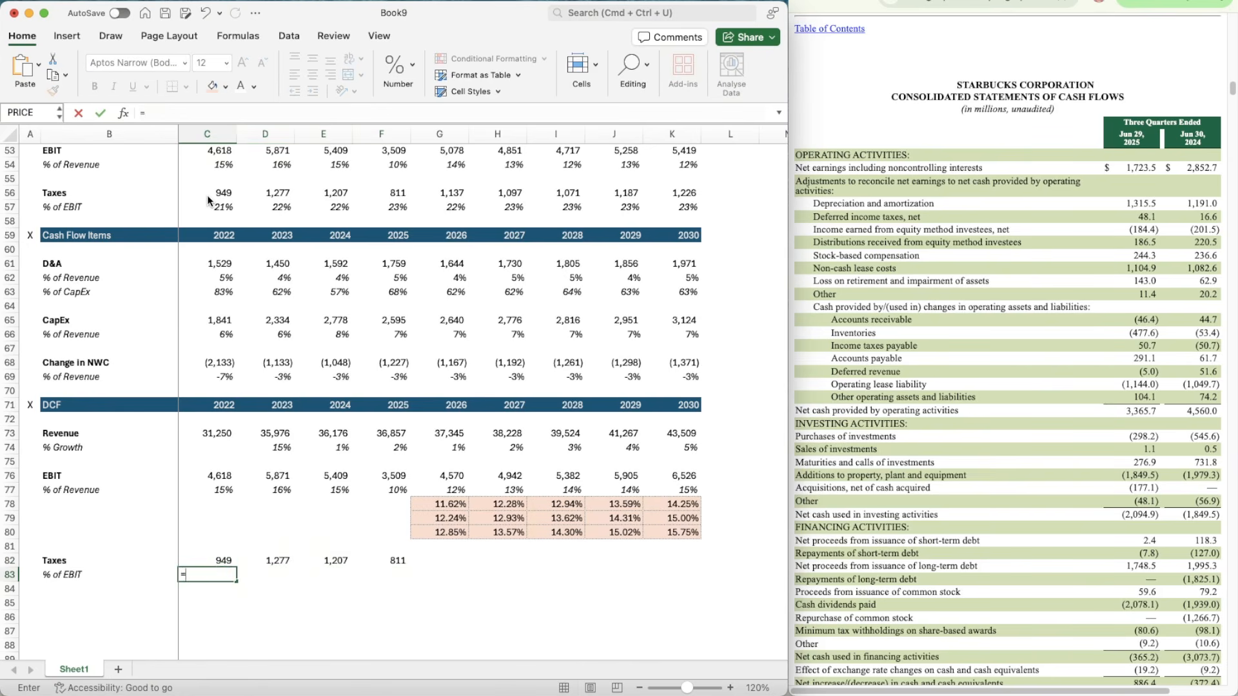
key("Up")
type("/")
key("Up")
key("Up")
key("Up")
key("Up")
key("Up")
key("Up")
key("Up")
key("Up")
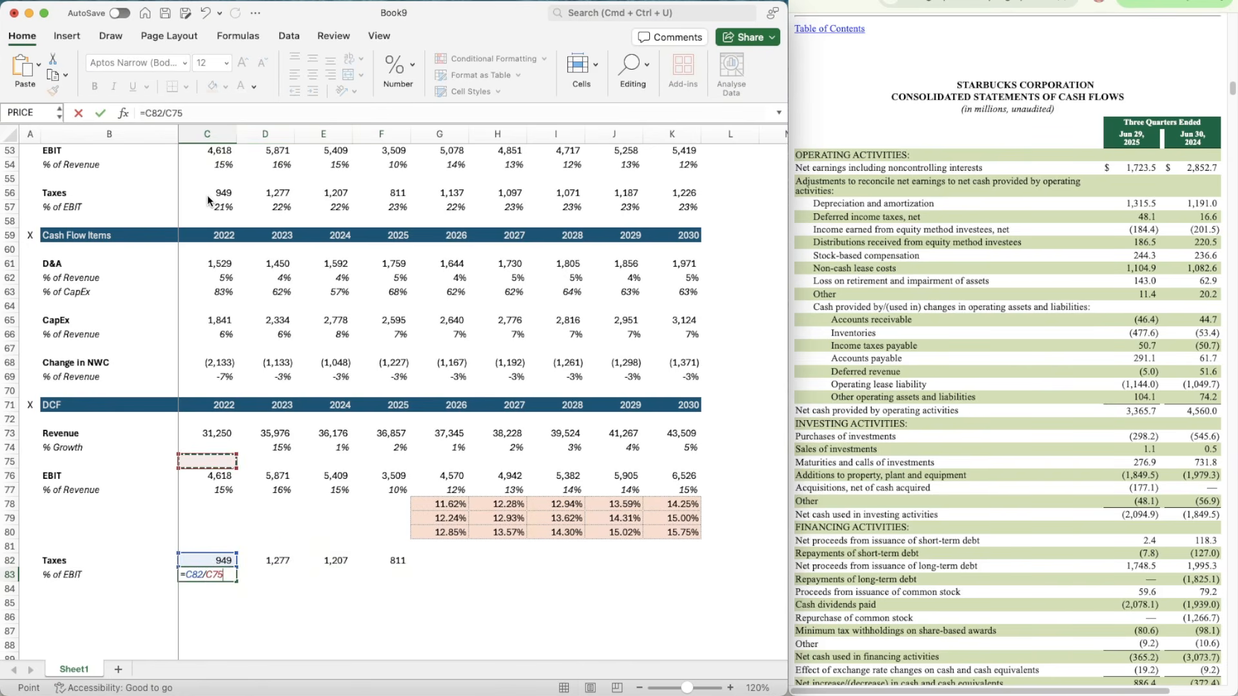
key("Down")
key("Return")
Step: Copy the italic percentage format from C77 onto the % of EBIT cell C83
key("Up")
key("Up")
key("Up")
key("Up")
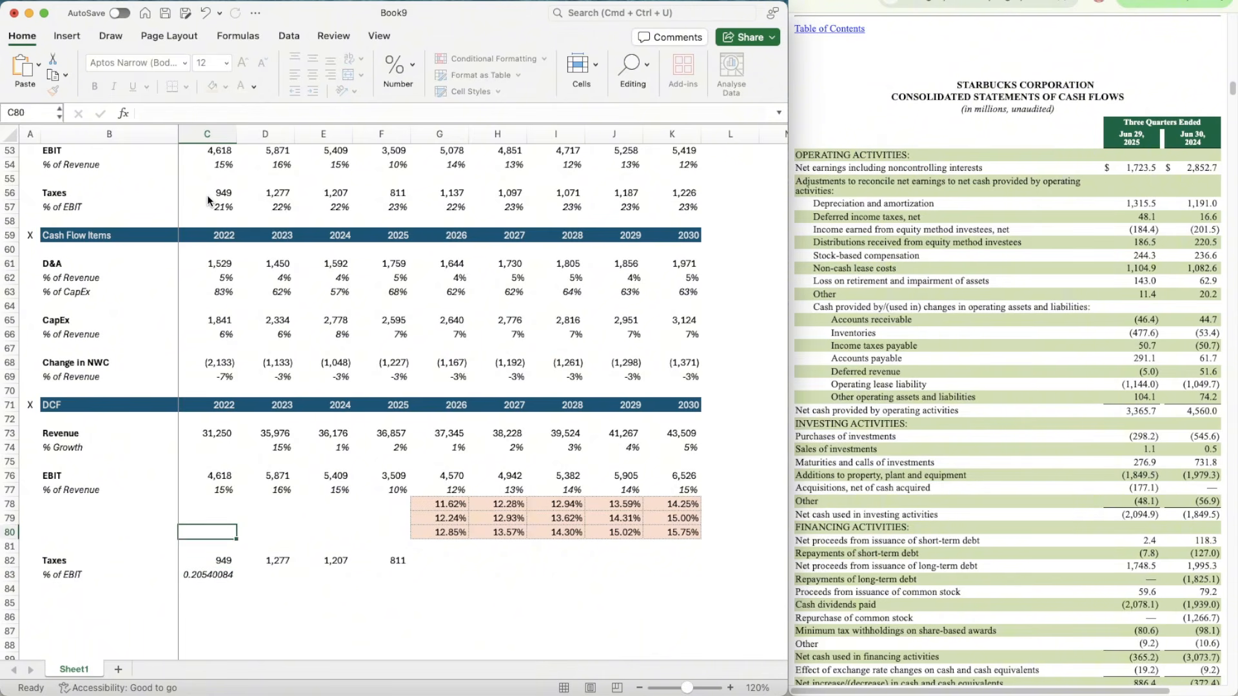
key("Up")
key("Up")
key("Up")
key("shift+super+c")
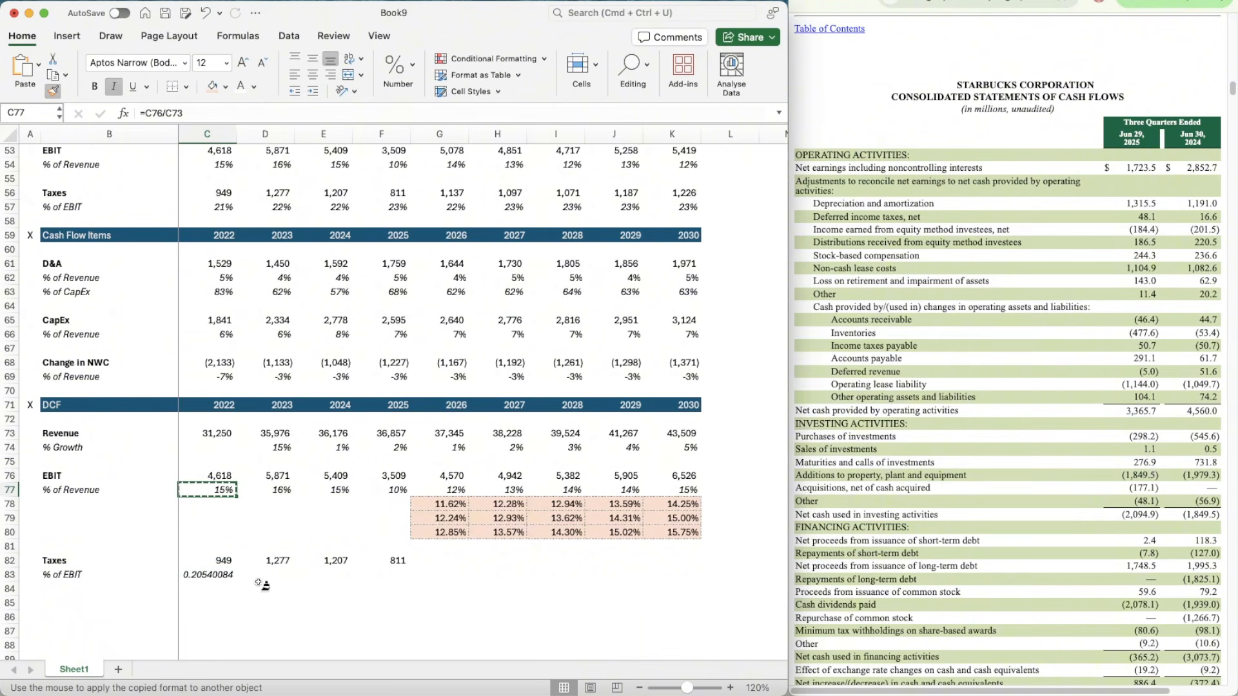
left_click(211, 577)
Step: Copy the % of EBIT formula from C83 across the historical years to F83
key("super+c")
key("shift+Right")
key("shift+Right")
key("shift+Right")
key("shift+Right")
key("shift+Left")
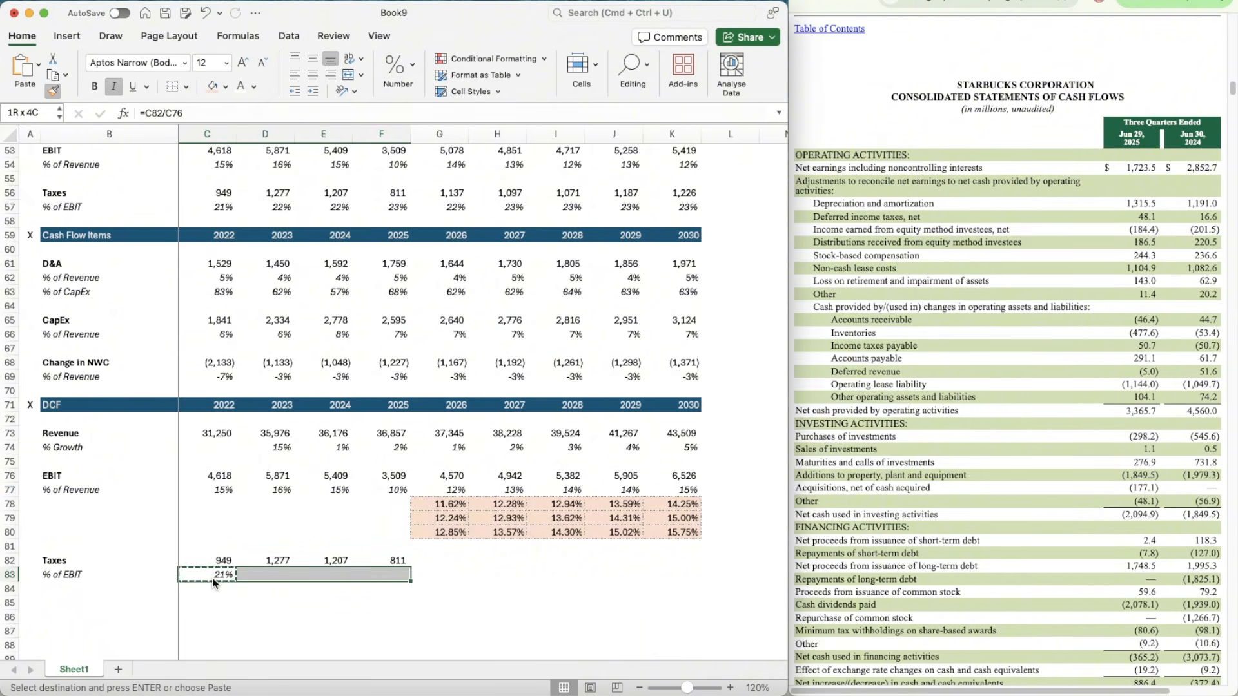
key("Return")
Step: Project the 2026 tax rate in G83 as the average of the prior three years with =AVERAGE(D83:F83)
key("Right")
type("=a")
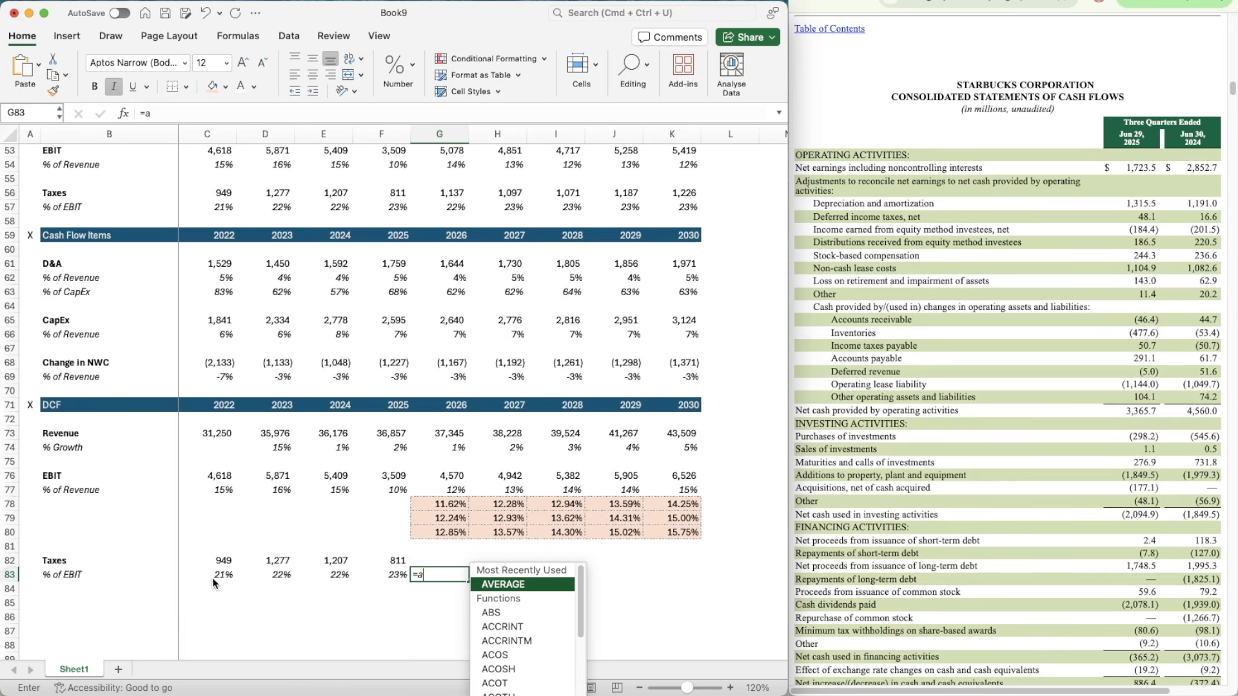
type("vera")
key("Tab")
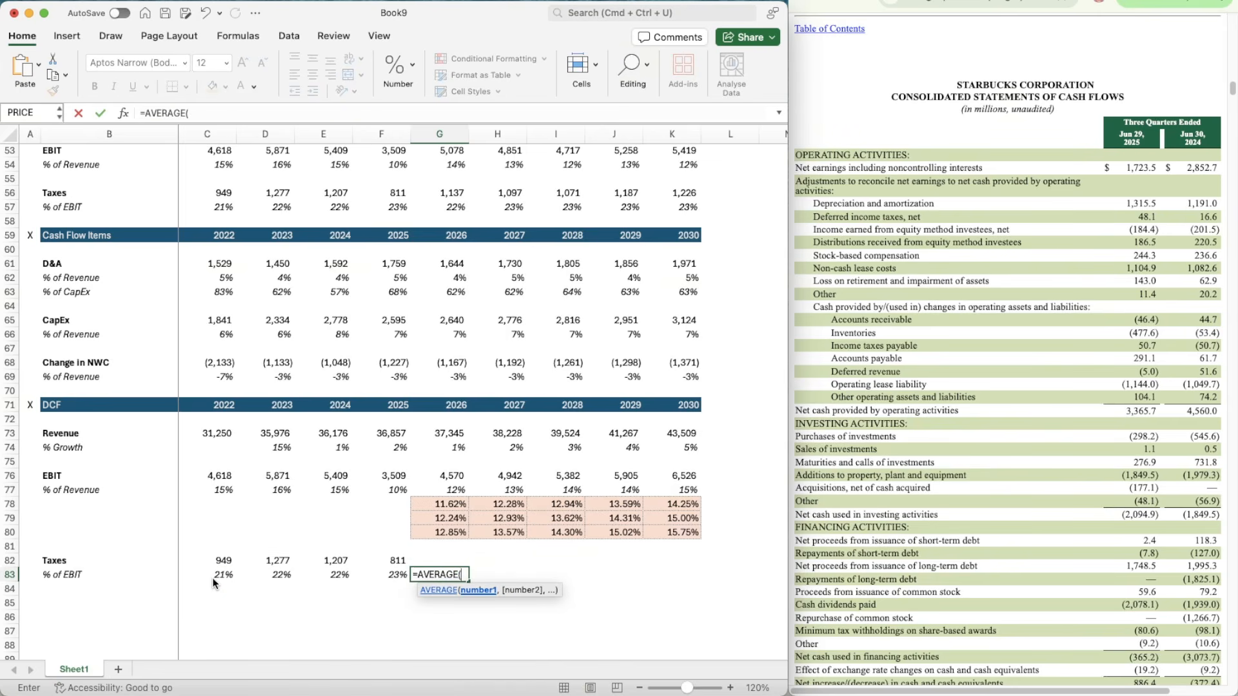
key("Left")
key("shift+Left")
key("shift+Left")
key("Return")
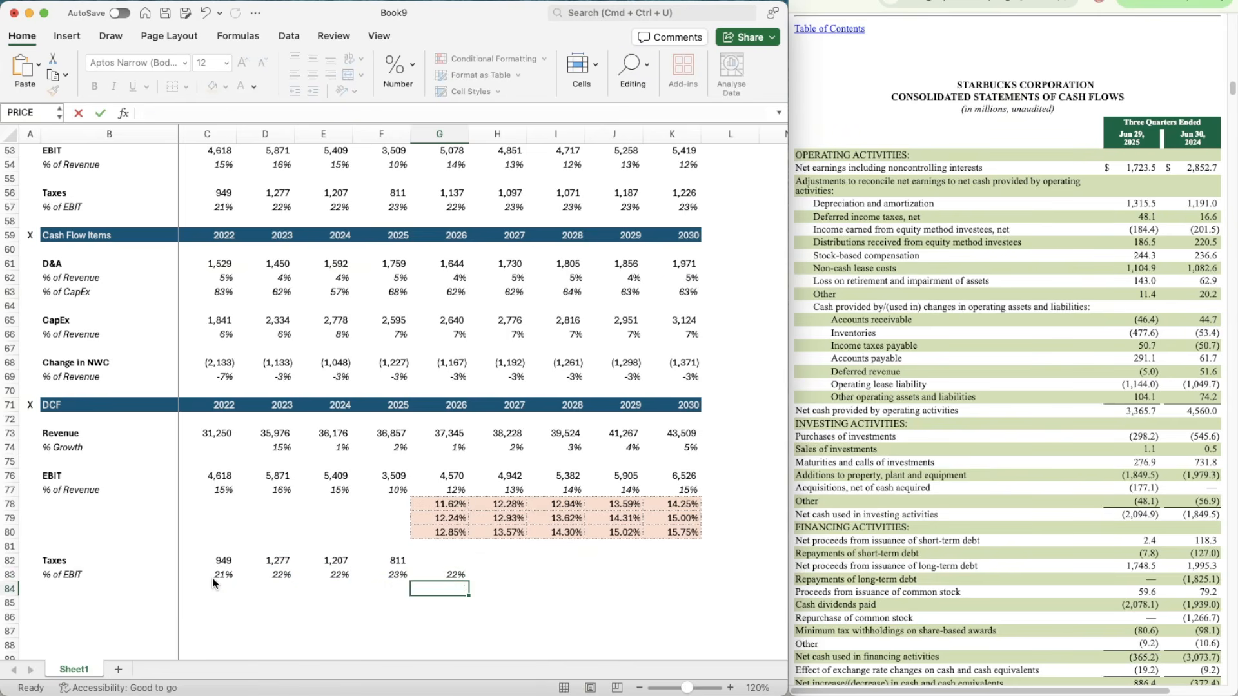
Step: Extend the averaged tax rate formula from G83 through 2030 in K83
key("Up")
key("super+c")
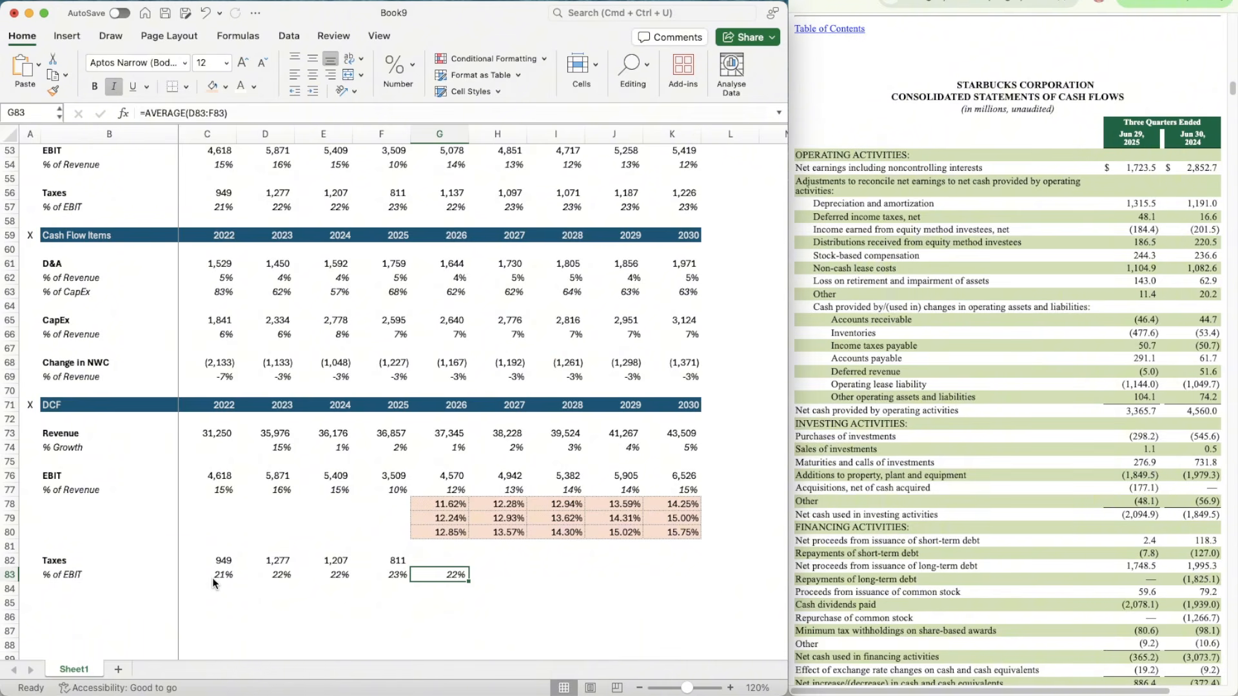
key("shift+Right")
key("shift+Right")
key("shift+Right")
key("shift+Right")
key("super+v")
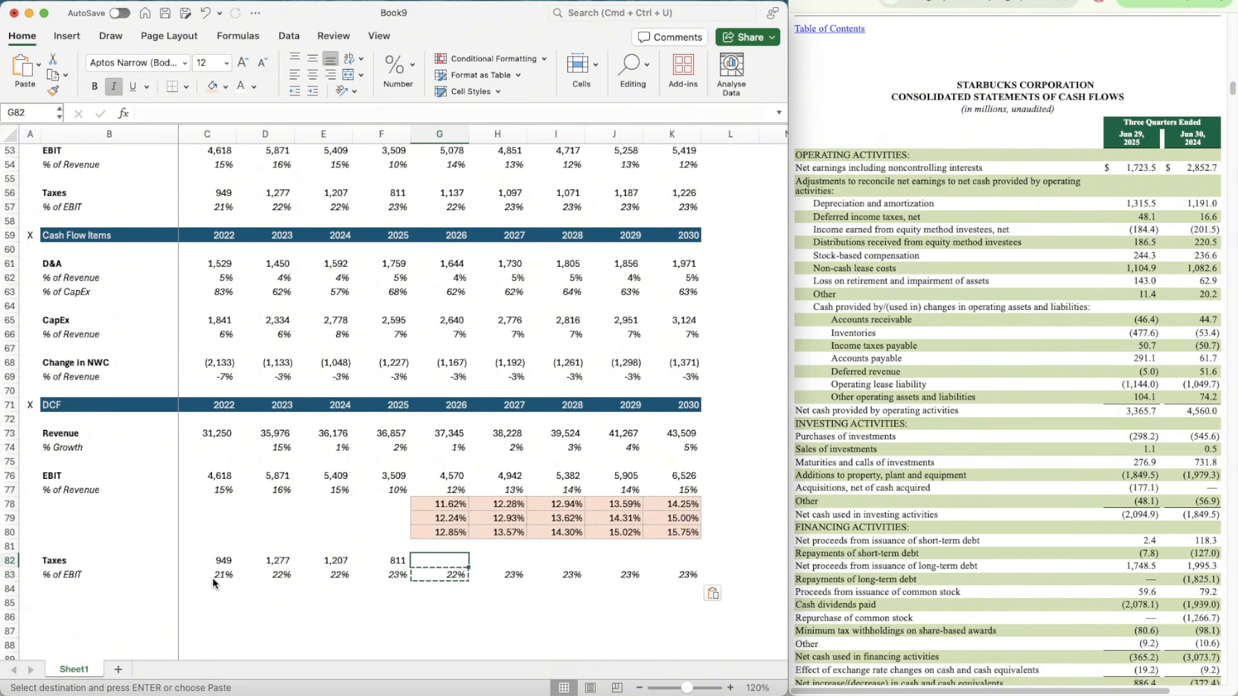
Step: Calculate projected 2026 taxes in G82 as EBIT times the tax rate with =G76*G83
key("Up")
type("=")
key("Up")
key("Up")
key("Up")
key("Up")
key("Up")
key("Up")
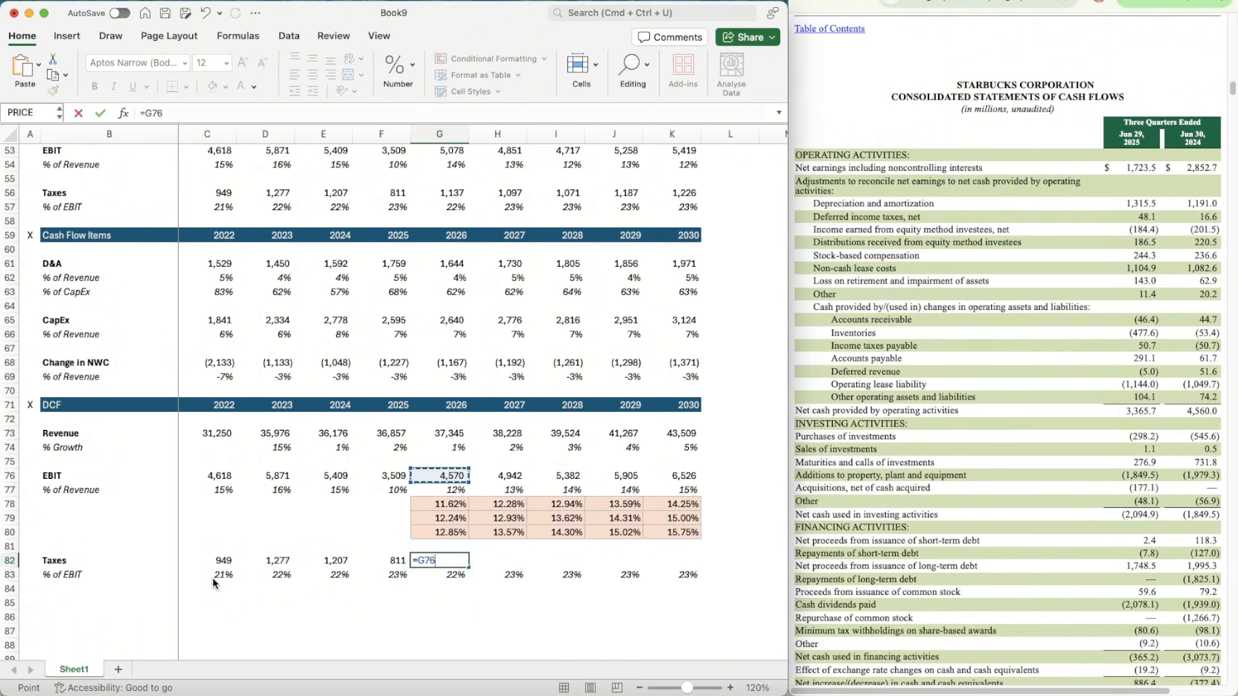
type("*")
key("Down")
key("Return")
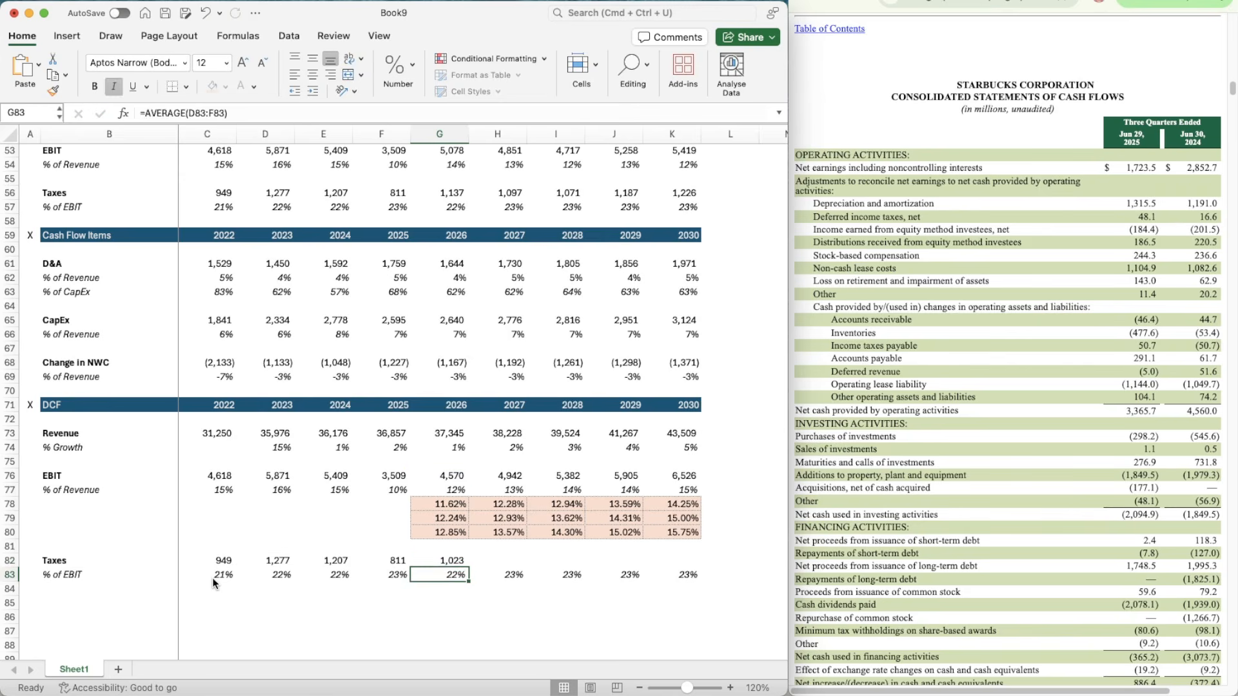
Step: Copy the projected Taxes formula from G82 across to K82 and clear the copy selection
key("Up")
key("super+c")
key("shift+Right")
key("shift+Right")
key("shift+Right")
key("shift+Right")
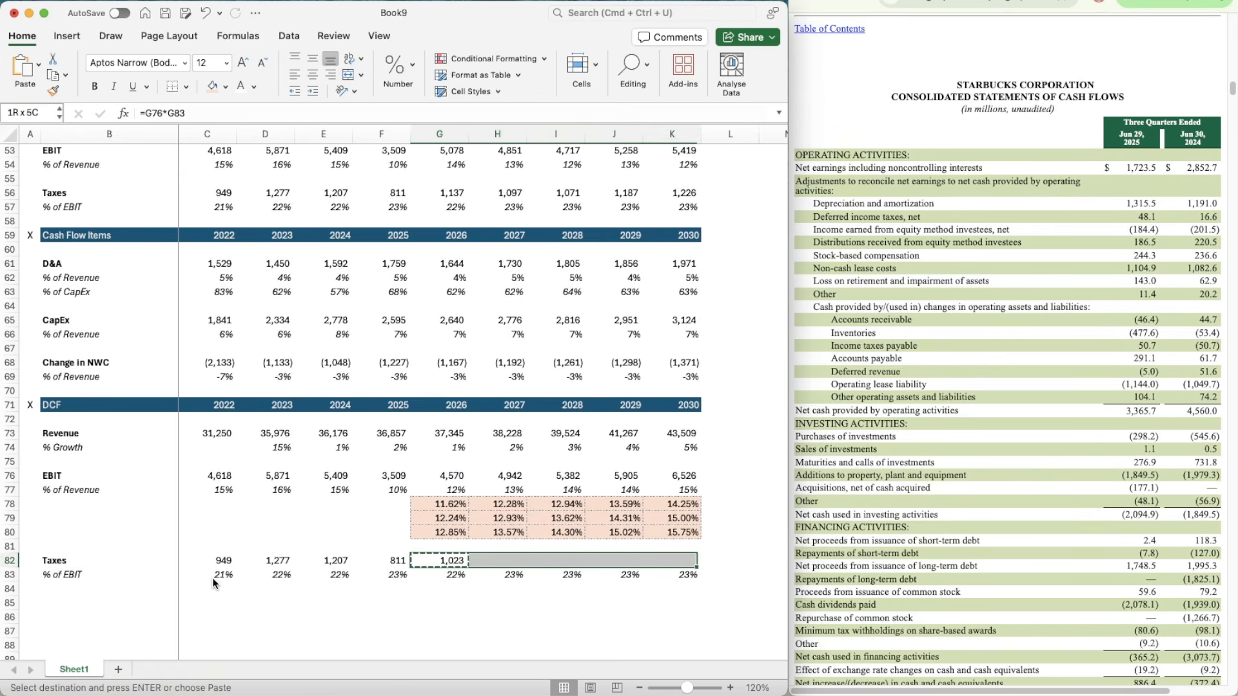
key("super+v")
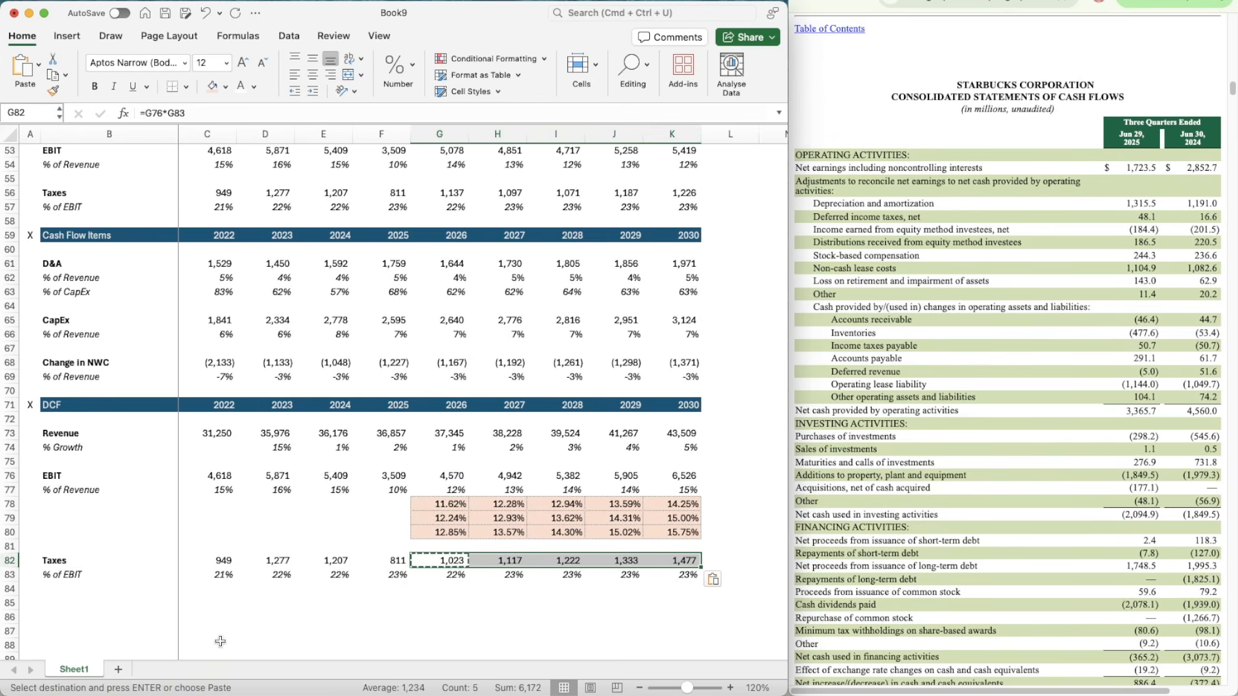
scroll(219, 639, "down", 3)
left_click(368, 540)
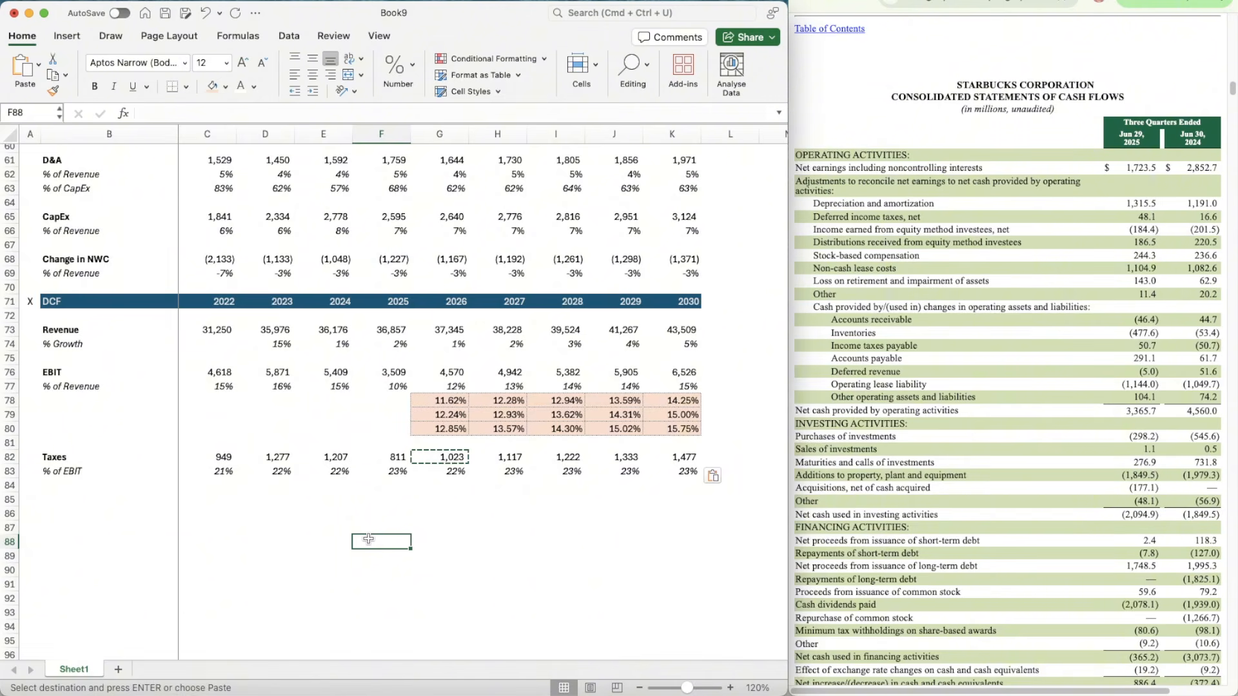
key("Escape")
Step: Add a top border line across B85:K85 below the DCF tax rows
scroll(368, 539, "down", 2)
left_click(137, 478)
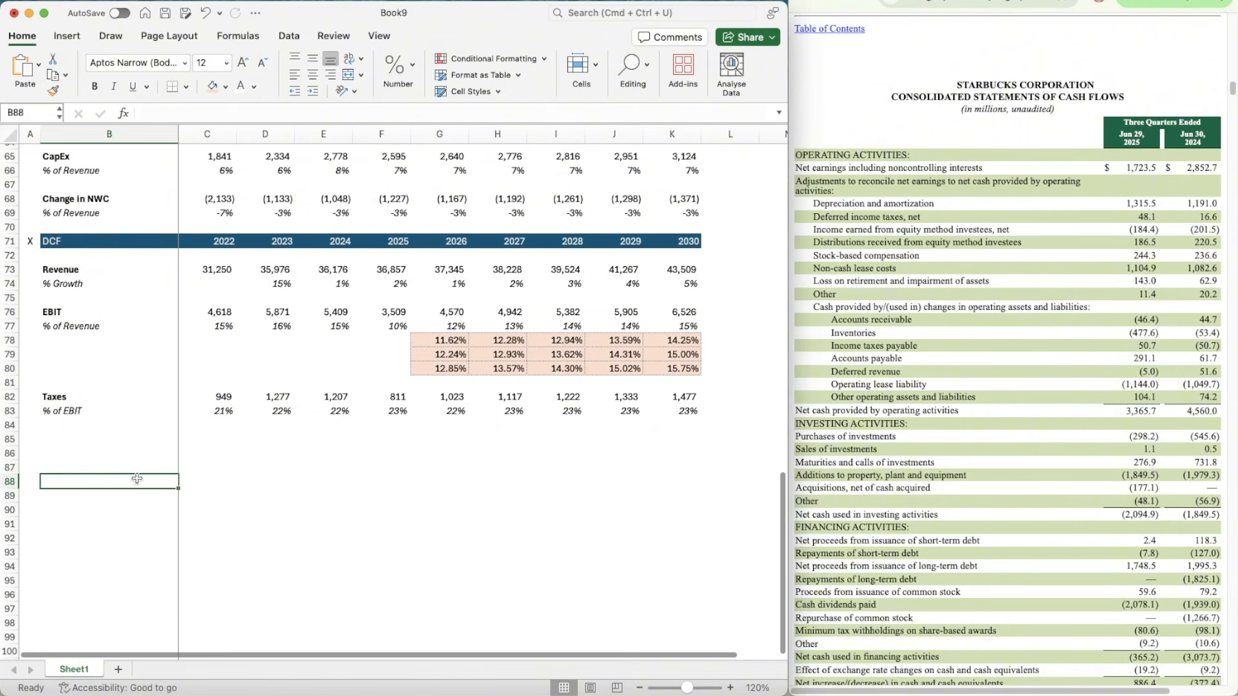
key("Up")
key("Up")
key("Up")
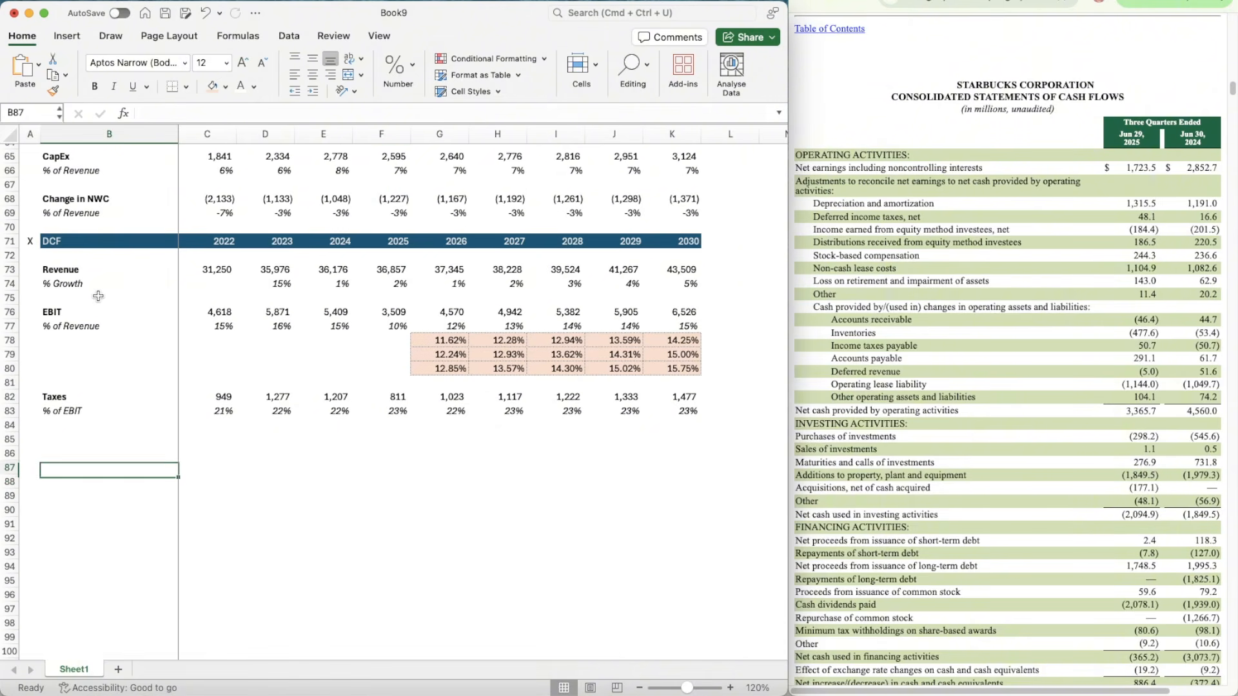
key("shift+Right")
key("shift+Right")
key("shift+Right")
key("shift+Right")
key("shift+Right")
key("shift+Right")
key("shift+Right")
key("shift+Right")
key("shift+Right")
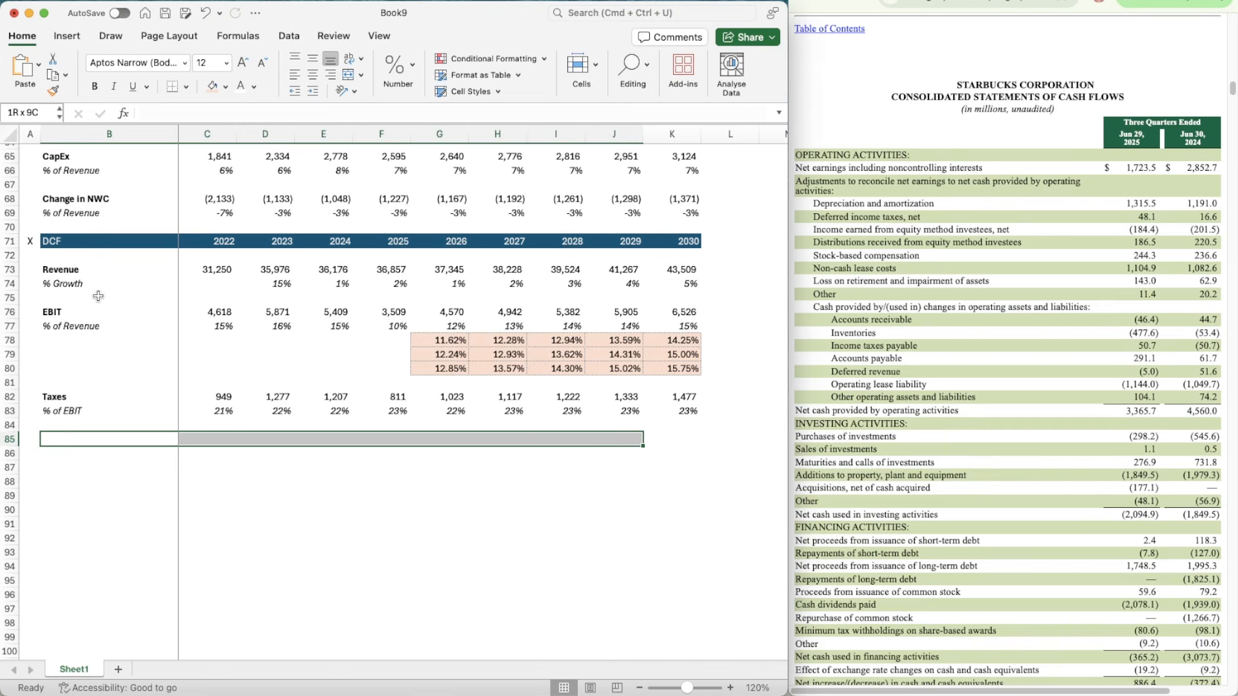
key("super+1")
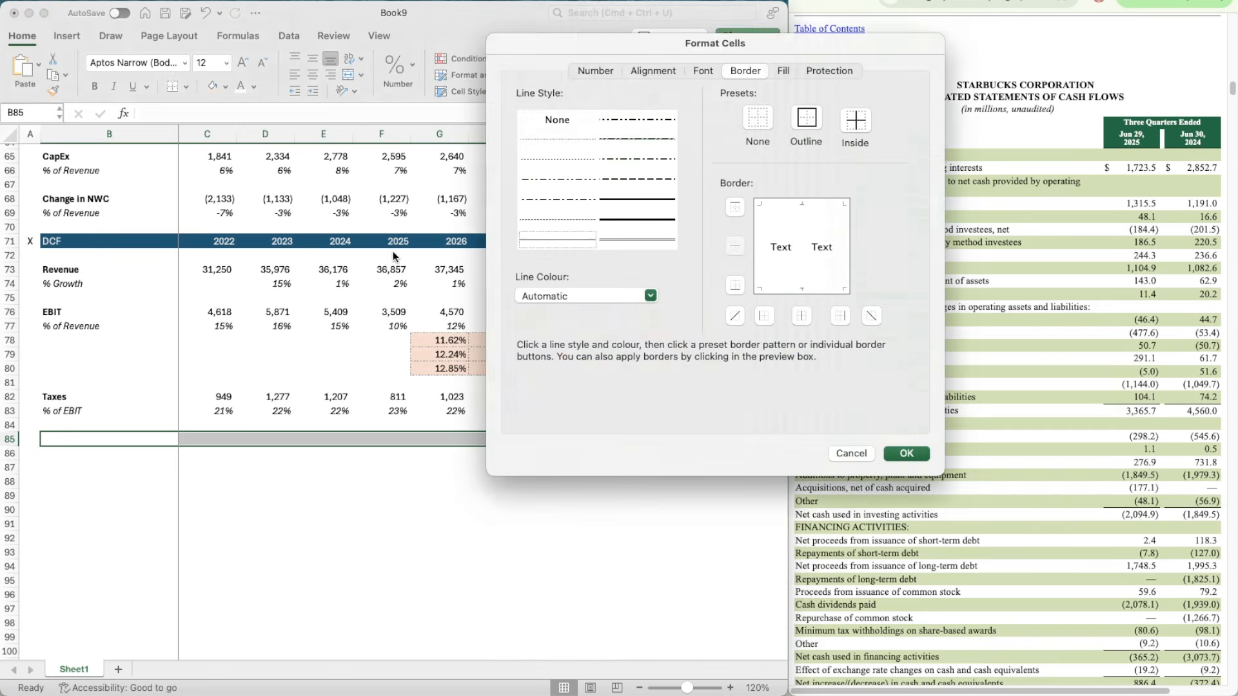
left_click(905, 453)
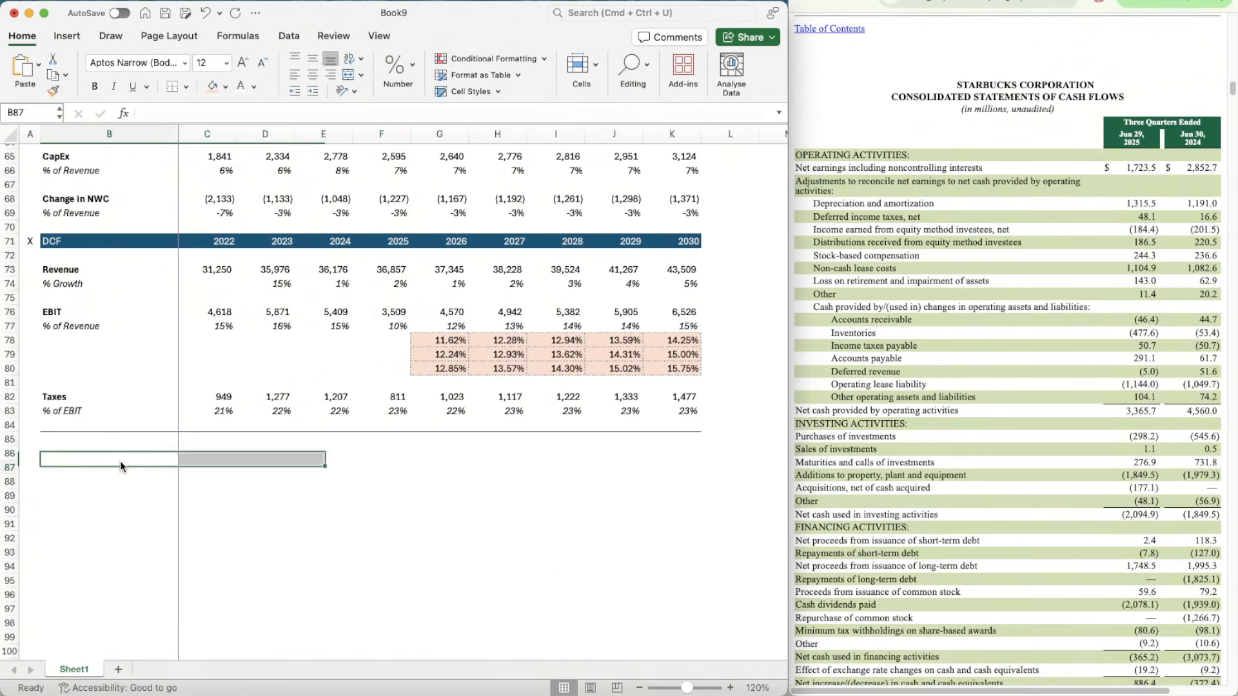
Step: Add a bold EBIAT label in B86 below the border line
left_click(120, 461)
type("EBIAT")
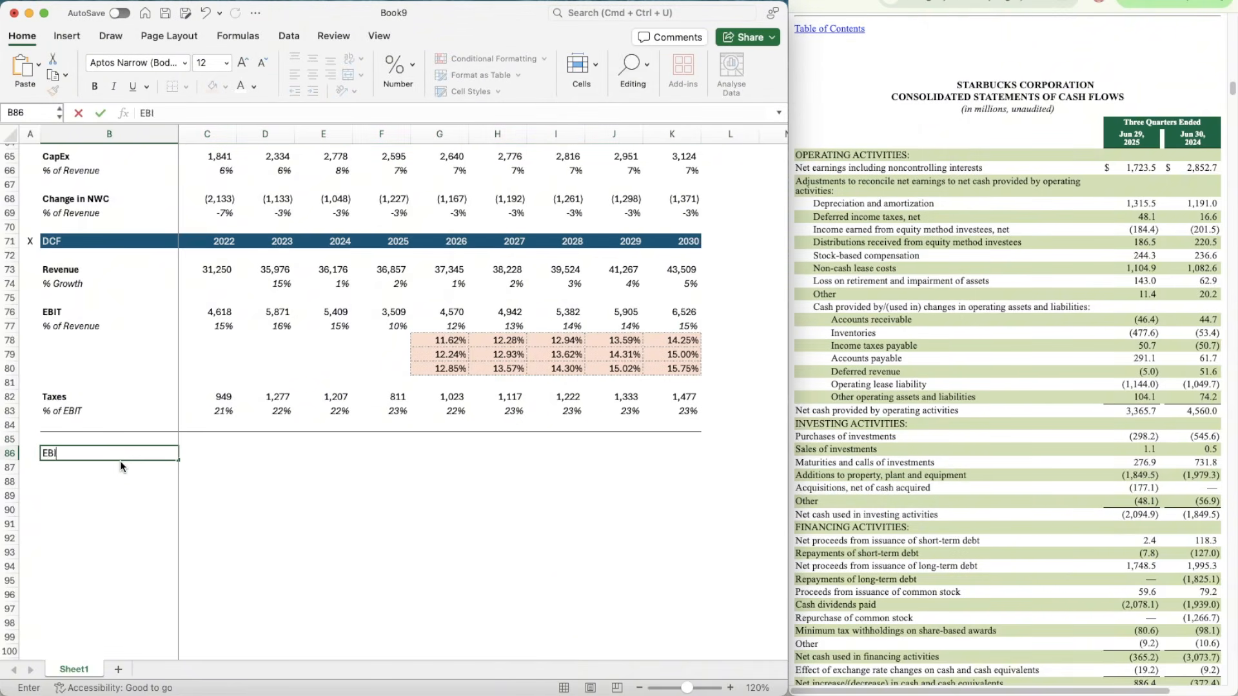
key("ctrl+Return")
key("super+b")
Step: Calculate 2026 EBIAT in G86 as EBIT minus Taxes with =G76-G82 and make it bold
key("Right")
key("Right")
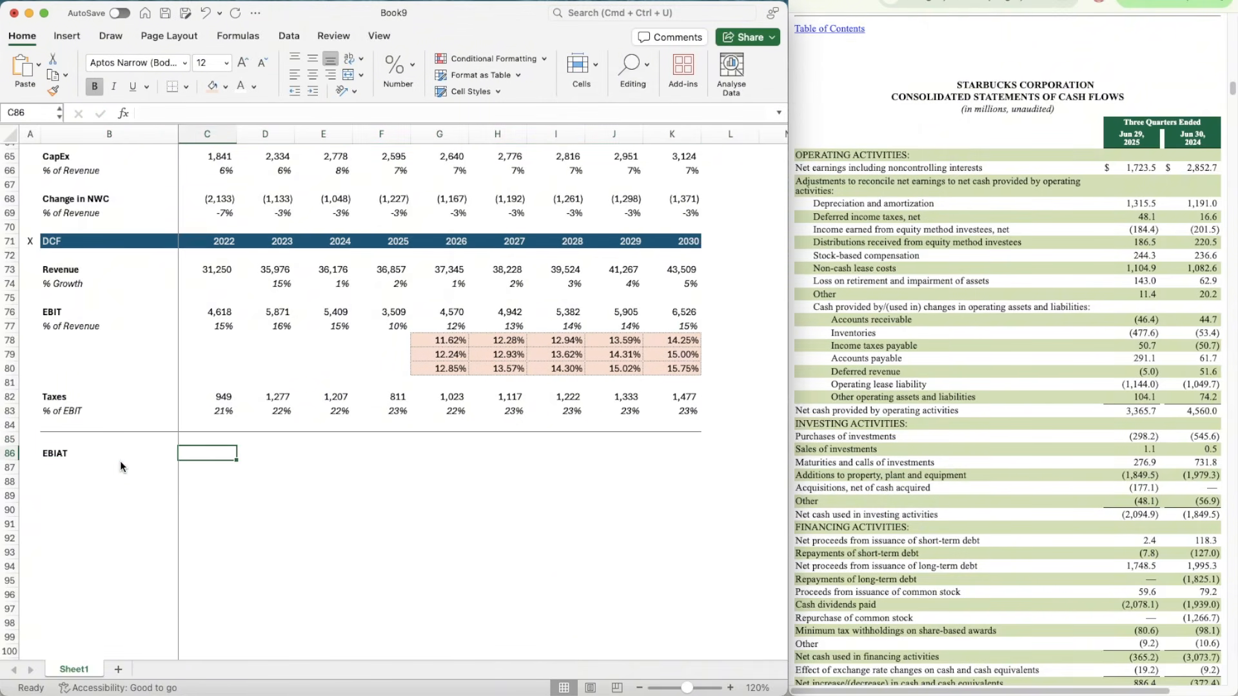
key("Right")
key("Right")
key("Right")
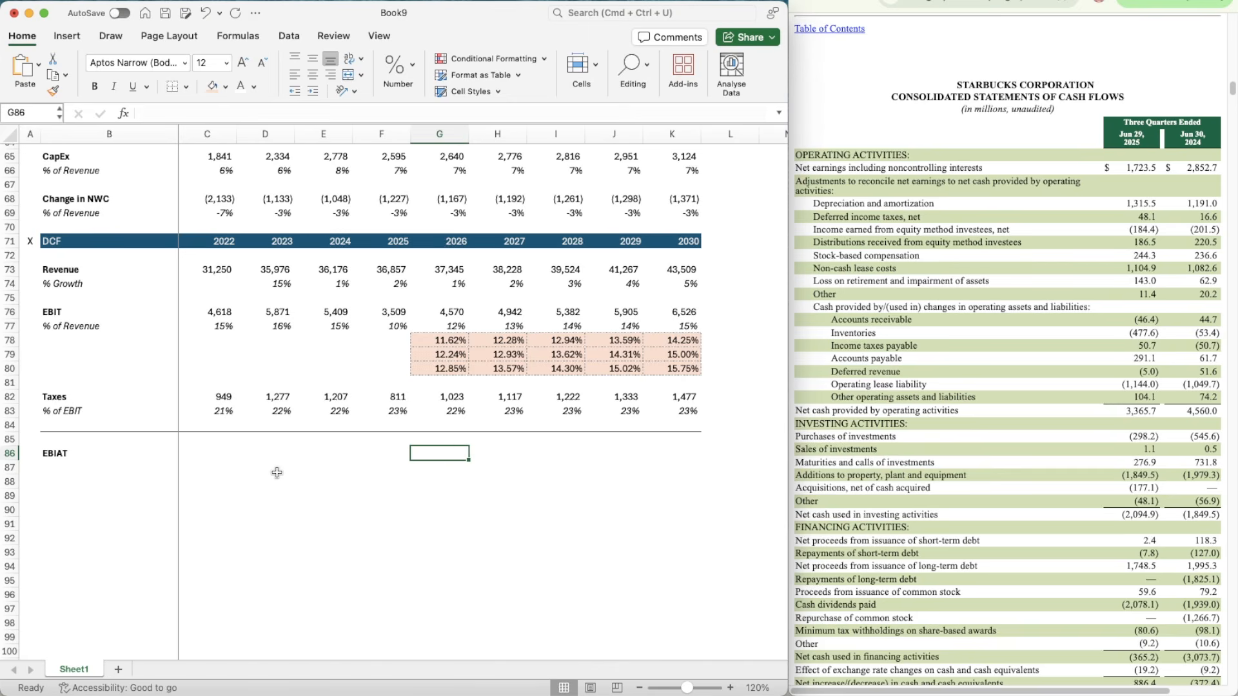
type("=")
key("Up")
key("Up")
key("Up")
key("Up")
key("Up")
key("Up")
key("Up")
key("Up")
key("Up")
key("Up")
key("Up")
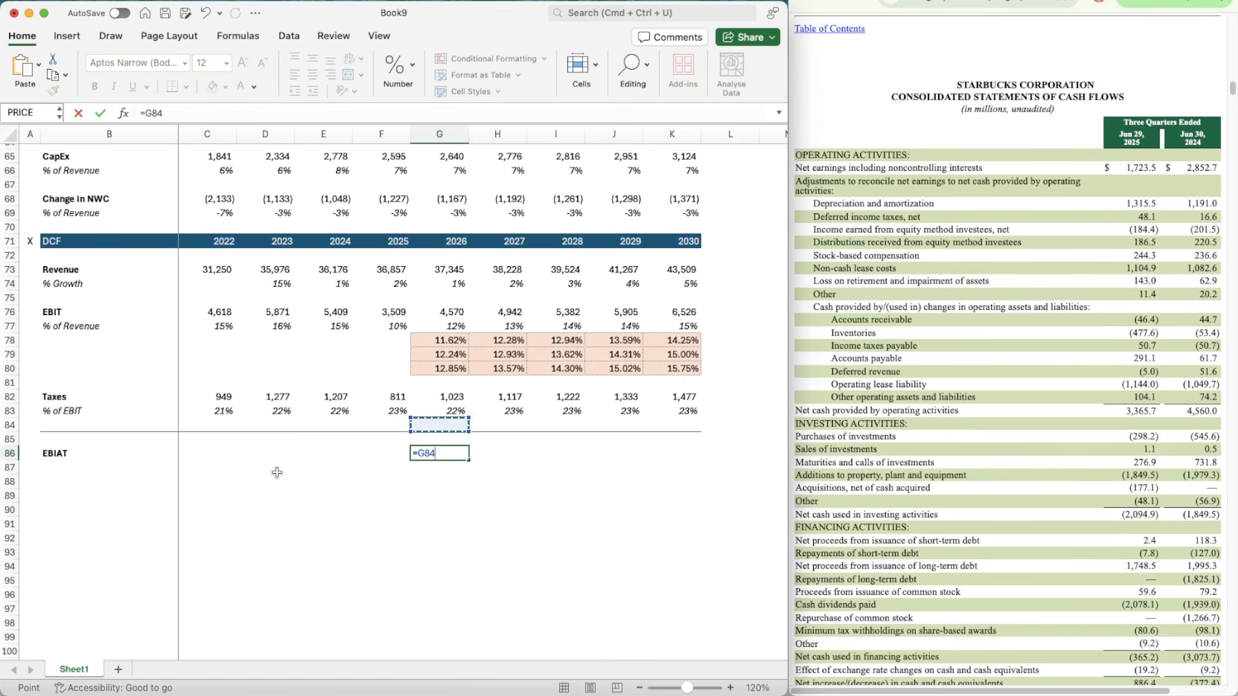
key("Down")
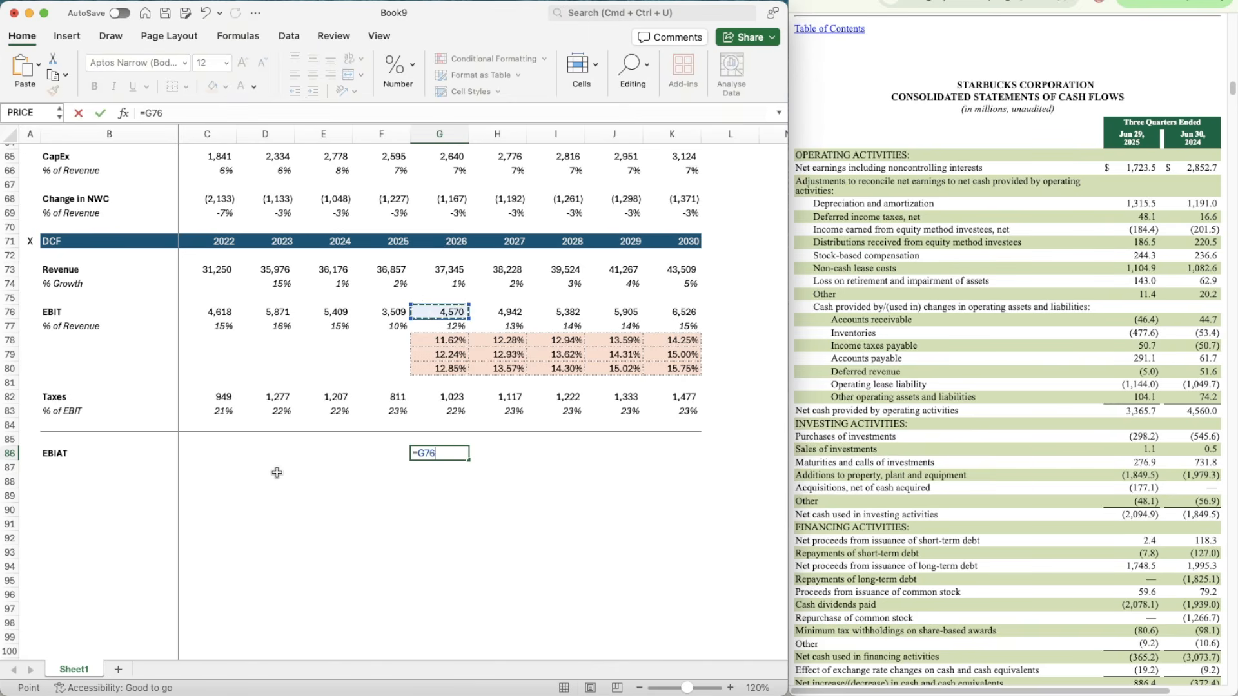
type("-")
key("Up")
key("Up")
key("Up")
key("Up")
key("Up")
key("Down")
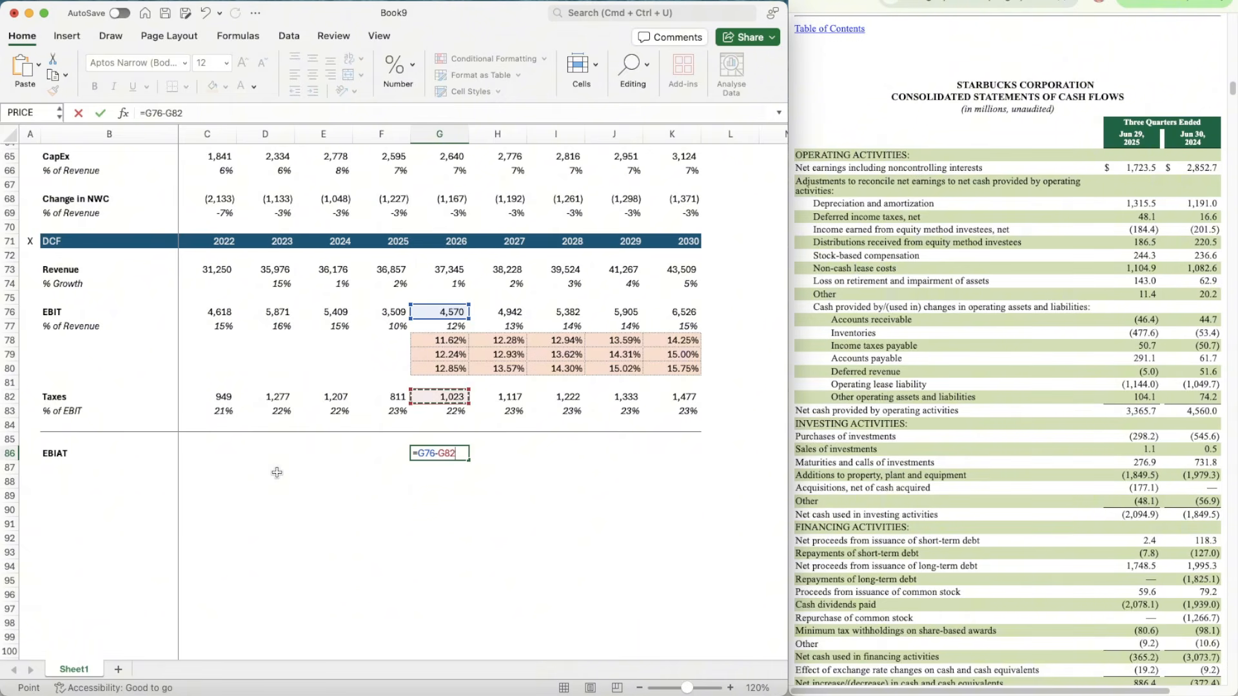
key("Return")
key("Up")
key("super+b")
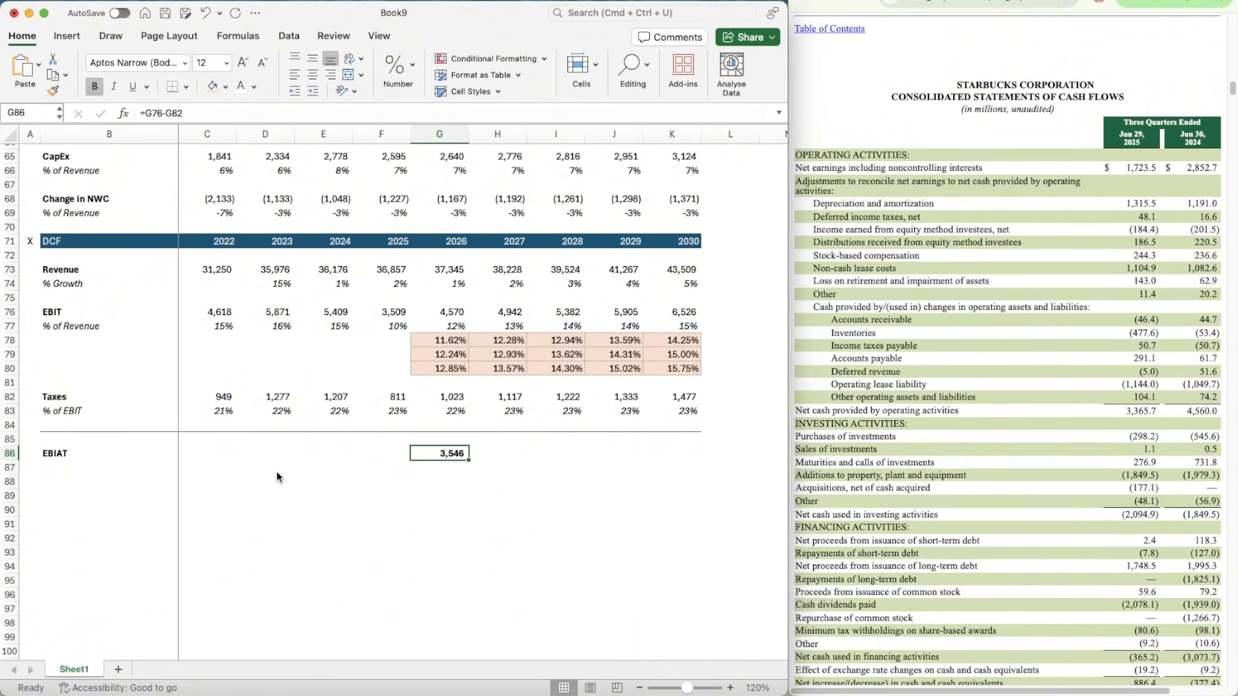
Step: Copy the bold EBIAT formula from G86 across to K86 and clear the copy selection
key("super+c")
key("shift+Right")
key("shift+Right")
key("shift+Right")
key("shift+Right")
key("super+v")
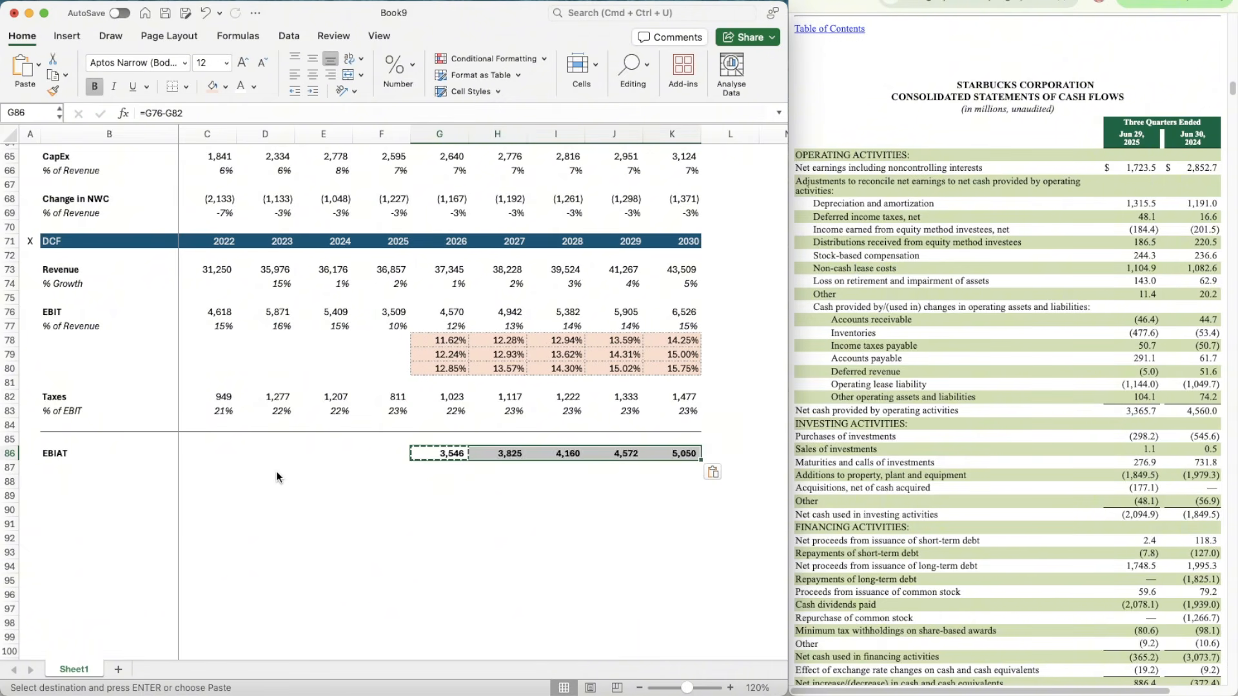
key("Down")
key("Down")
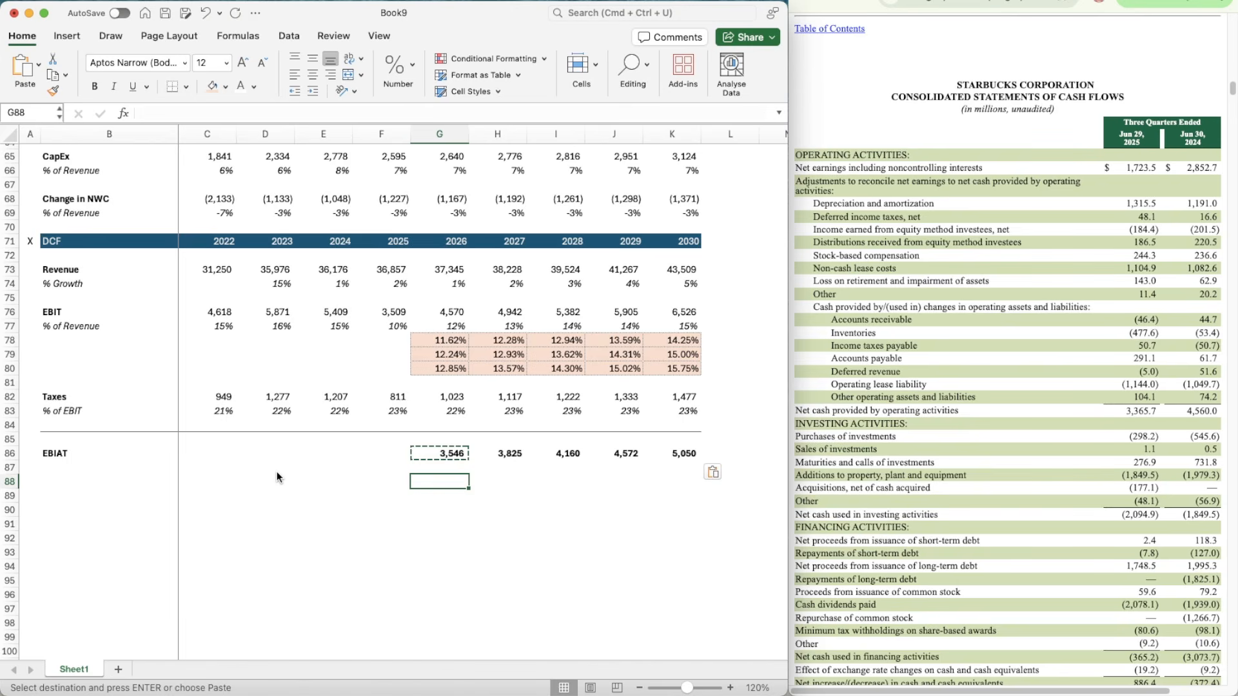
key("Escape")
Step: Add a bold D&A label in B88 of the DCF section
key("Left")
key("Left")
key("Left")
key("Left")
key("Left")
type("D&A")
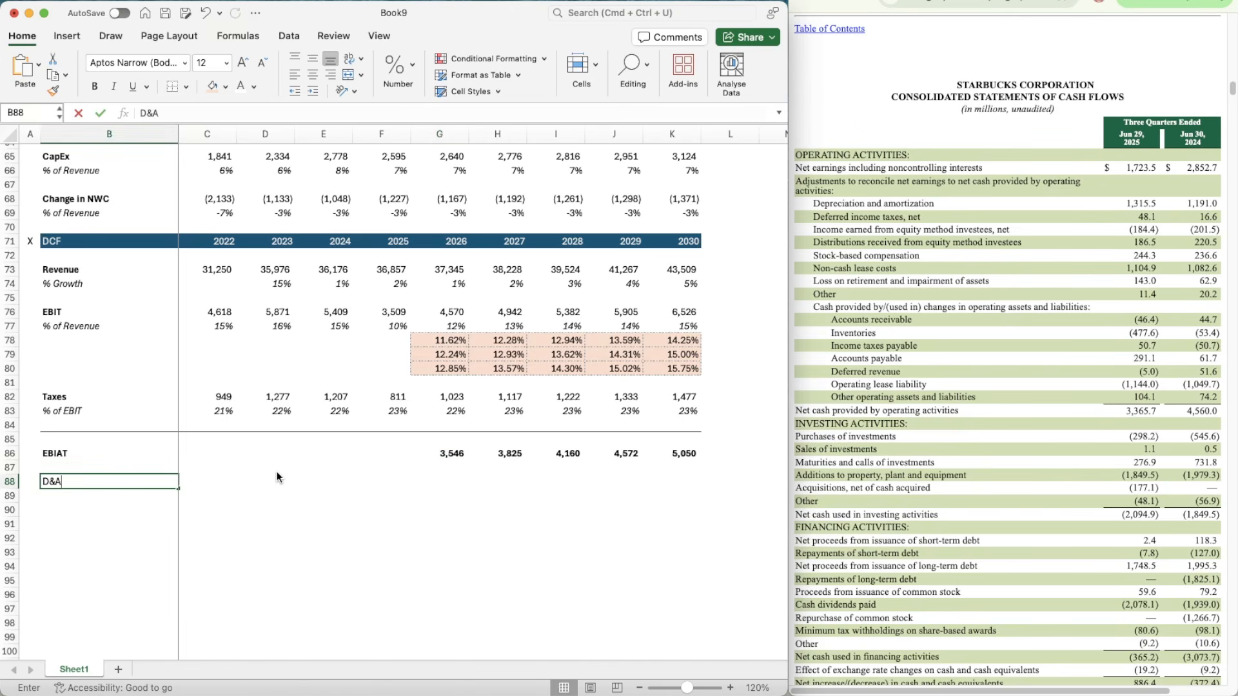
key("Return")
key("Up")
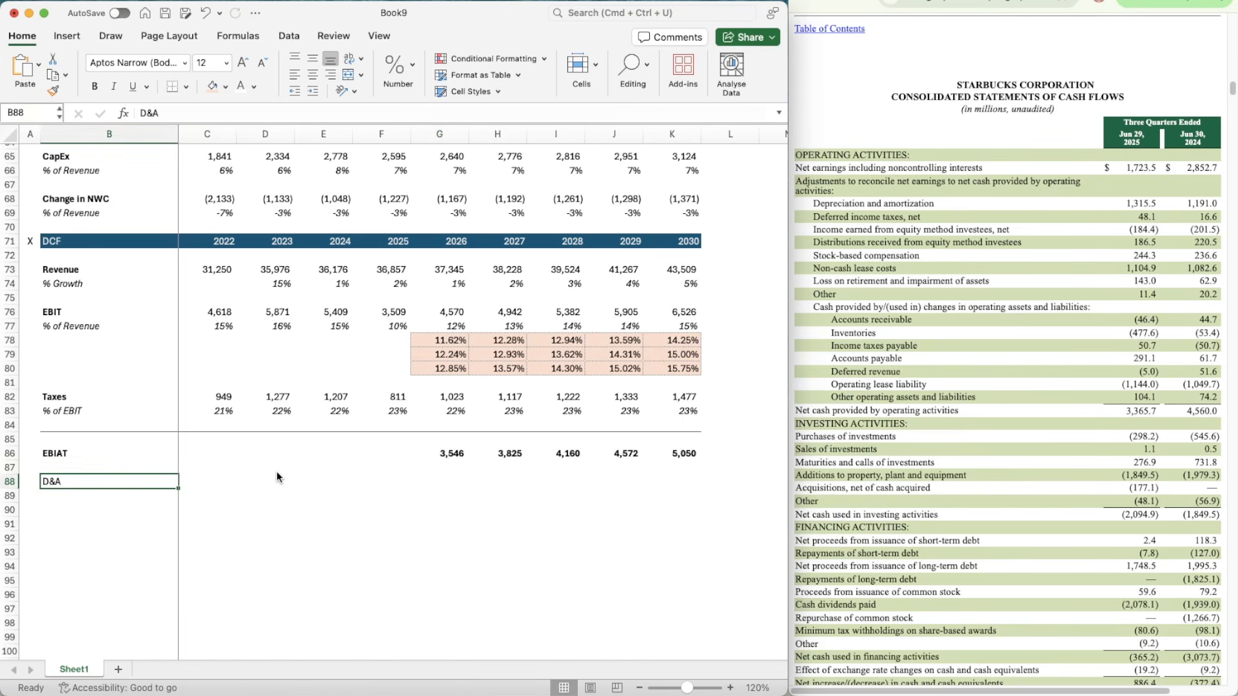
key("super+b")
Step: Add a bold CapEx label in B90 under the D&A row
key("Down")
key("Down")
type("CapEx")
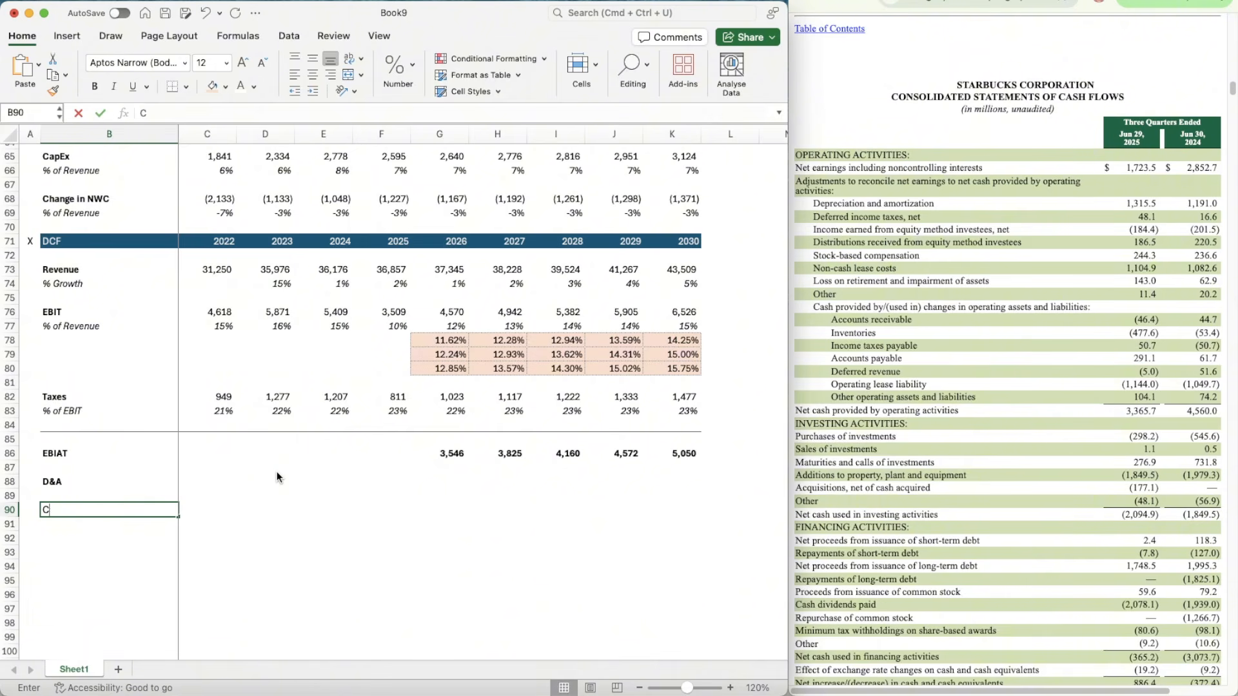
key("super+b")
Step: Add a bold Change in NWC label in B92 under the CapEx row
key("Down")
key("Down")
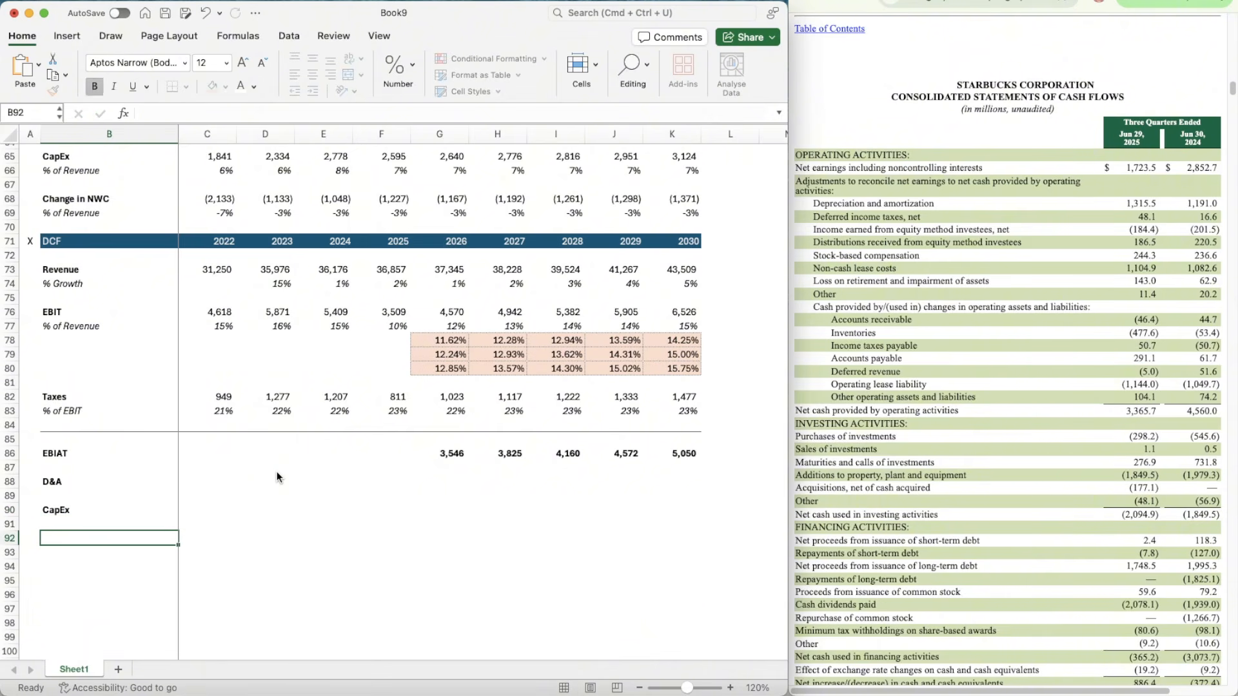
type("Change in NWC")
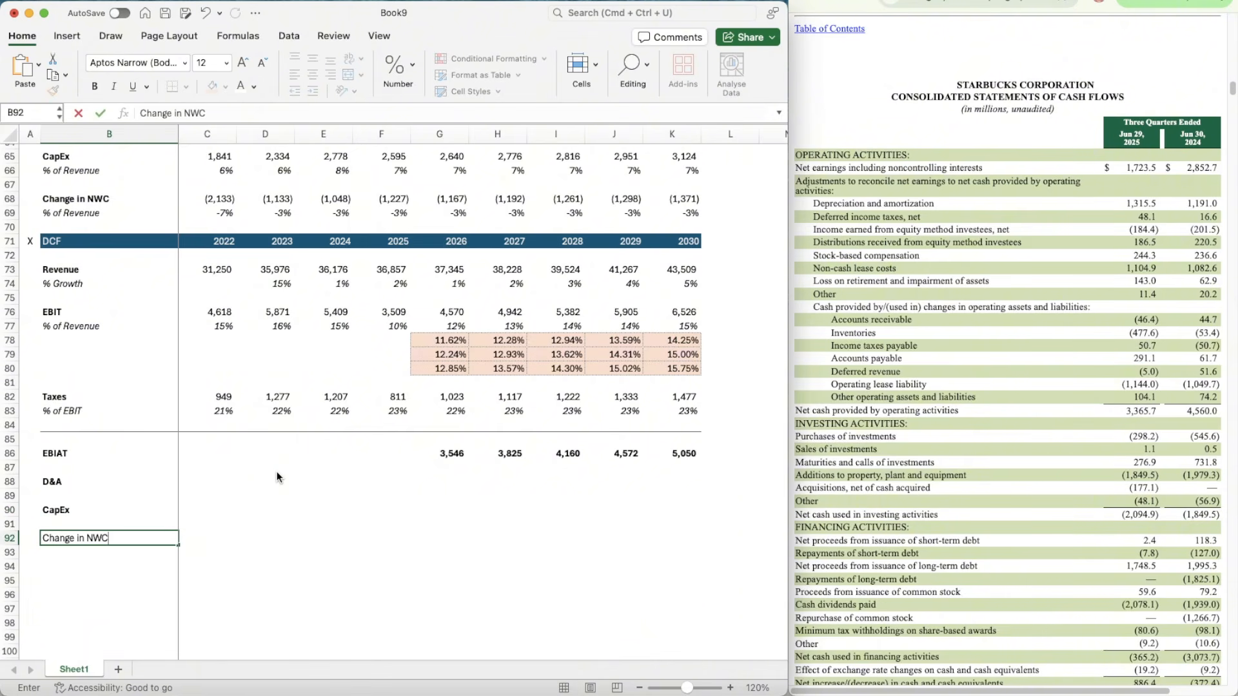
key("Return")
key("Up")
key("super+b")
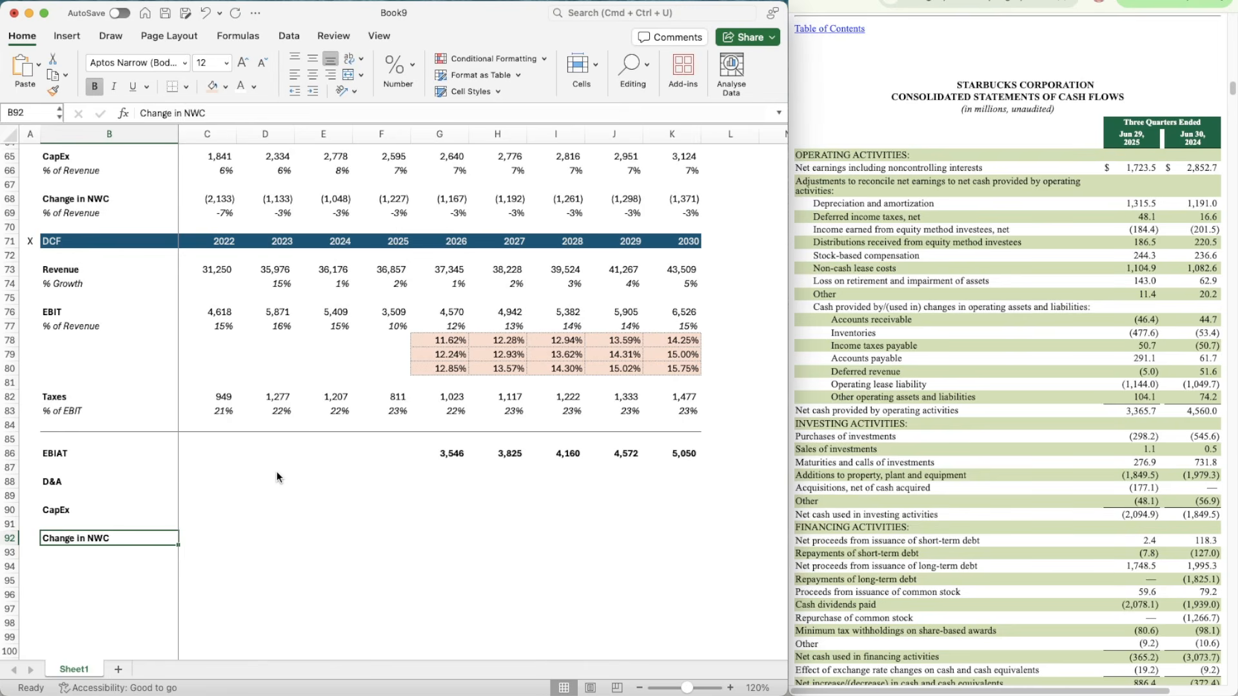
Step: Link the 2022 DCF D&A in C88 to the Cash Flow Items value with =C61
key("Right")
key("Right")
key("Right")
key("Up")
key("Up")
key("Up")
key("Right")
key("Right")
key("Left")
key("Left")
key("Left")
key("Left")
key("Up")
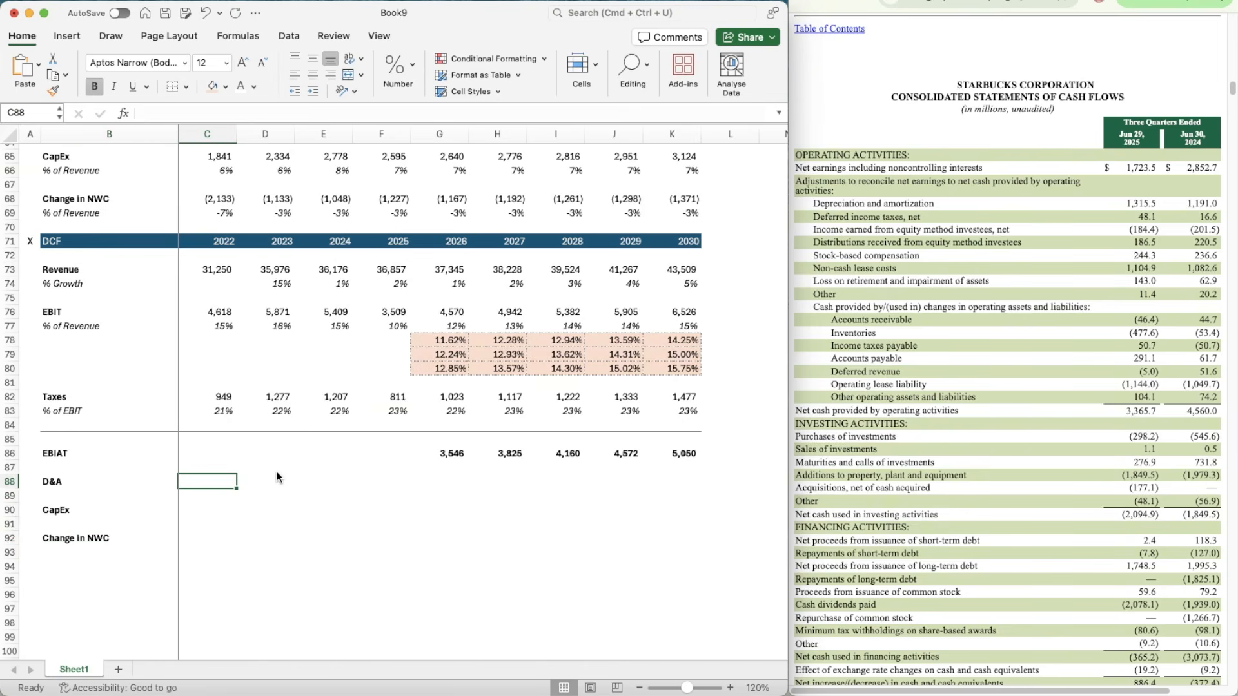
type("=")
scroll(248, 261, "up", 3)
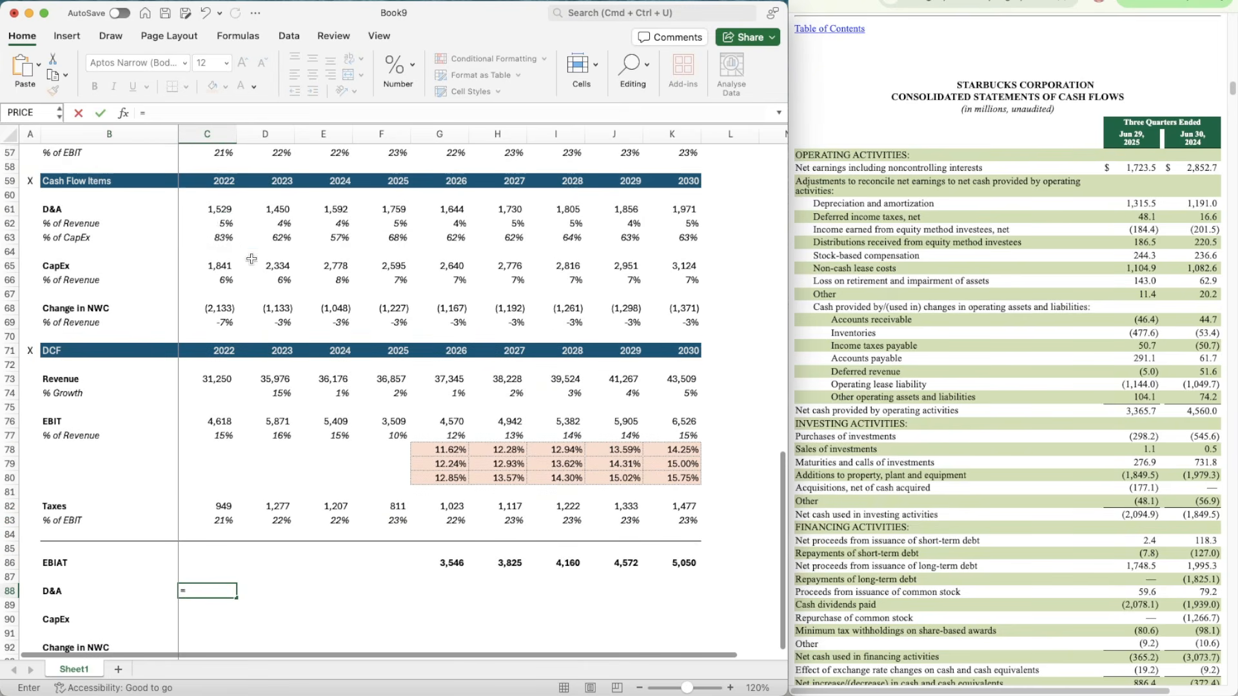
left_click(209, 211)
key("Return")
Step: Copy the D&A link from C88 across the row to K88
key("Up")
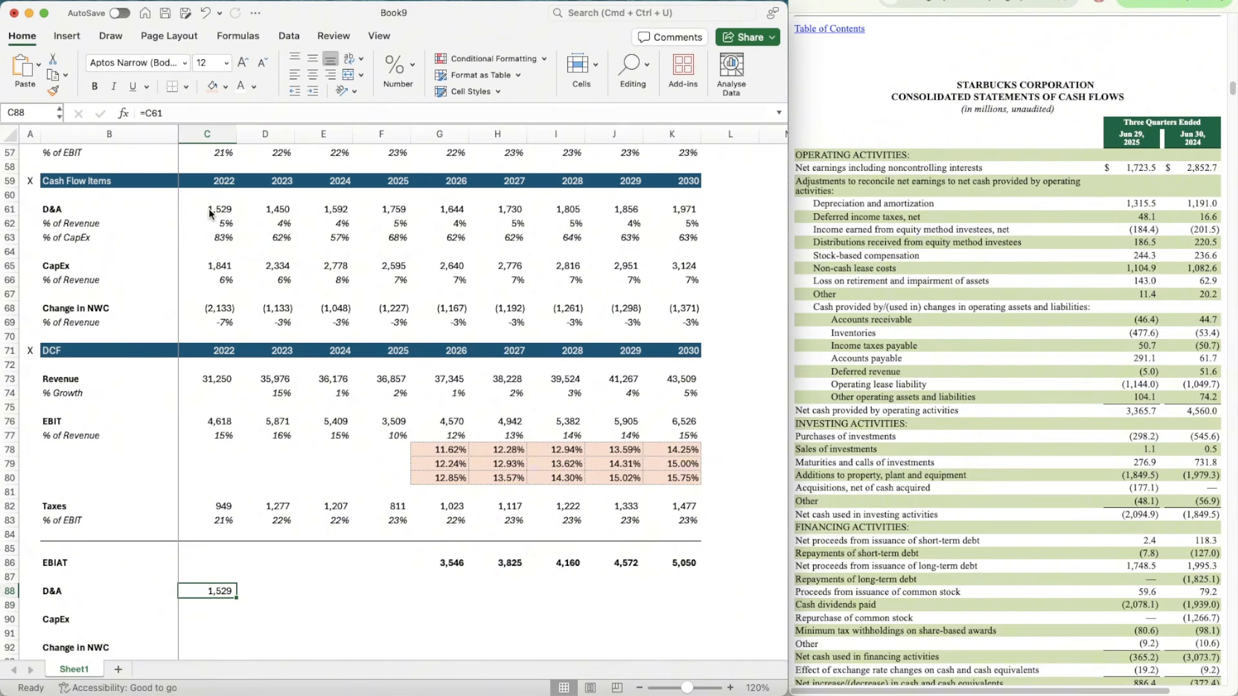
key("super+c")
key("shift+Right")
key("shift+Right")
key("shift+Right")
key("shift+Right")
key("shift+Right")
key("shift+Right")
key("shift+Right")
key("shift+Right")
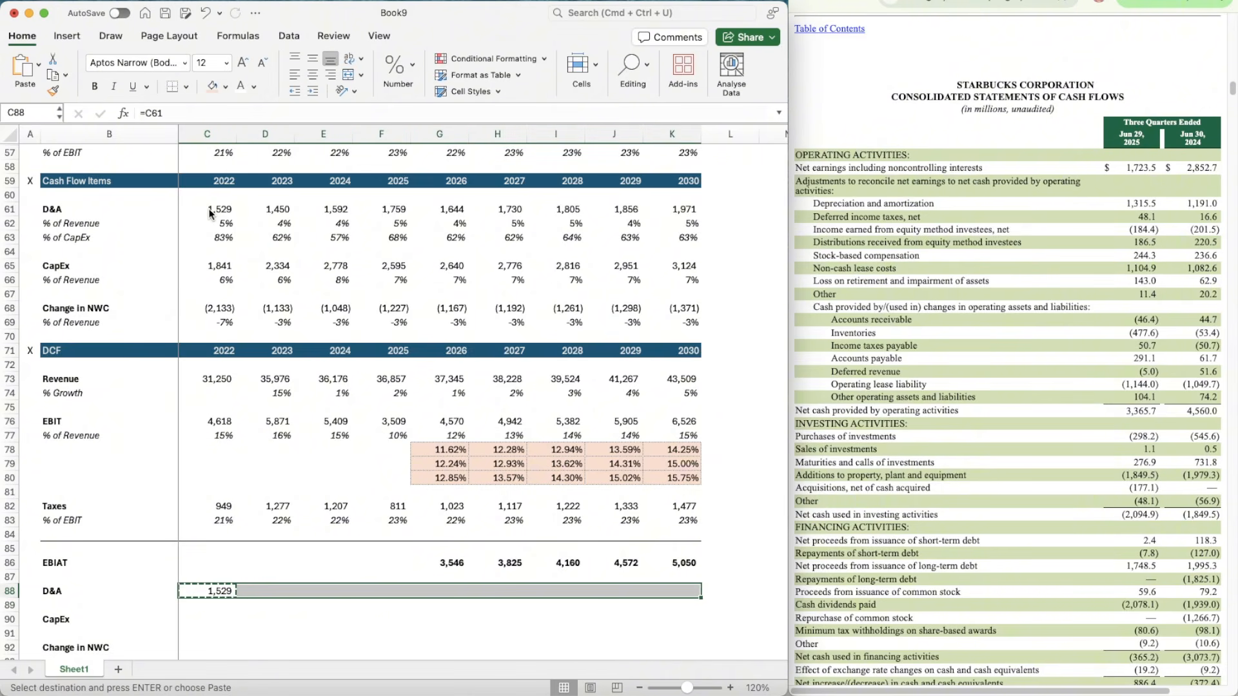
key("super+v")
Step: Link the 2022 DCF CapEx in C90 to the Cash Flow Items value with =C65
scroll(210, 213, "down", 3)
left_click(192, 475)
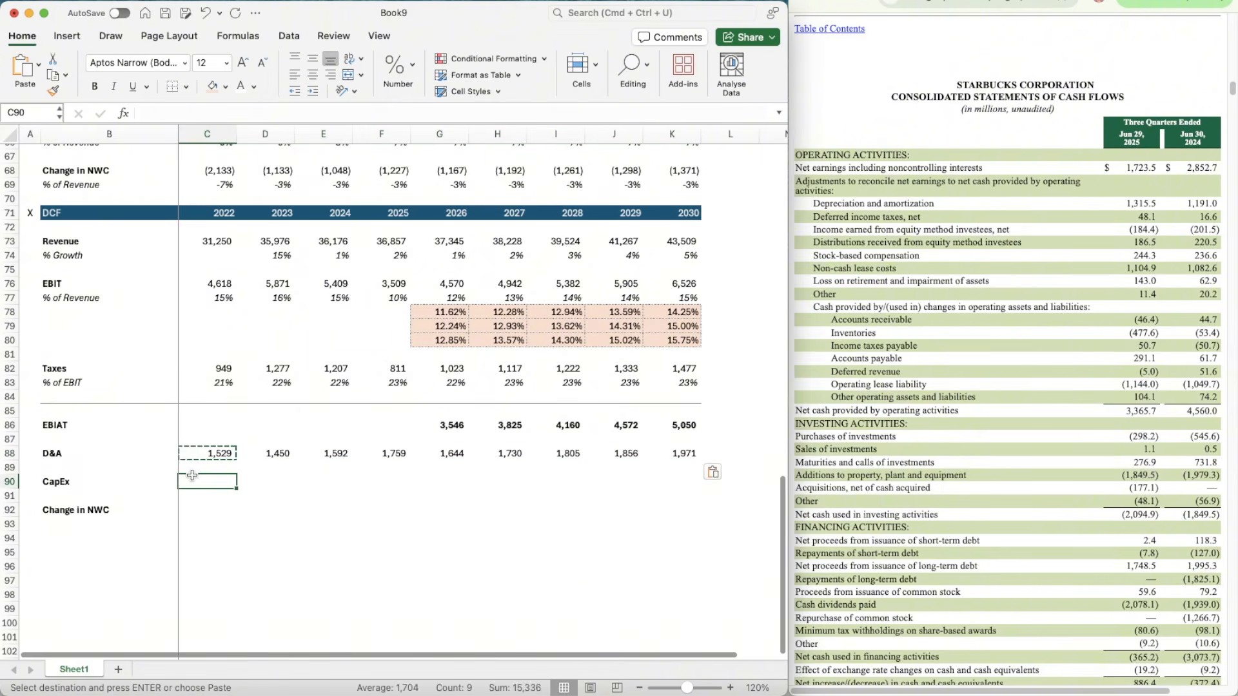
type("=")
scroll(206, 291, "up", 3)
left_click(210, 271)
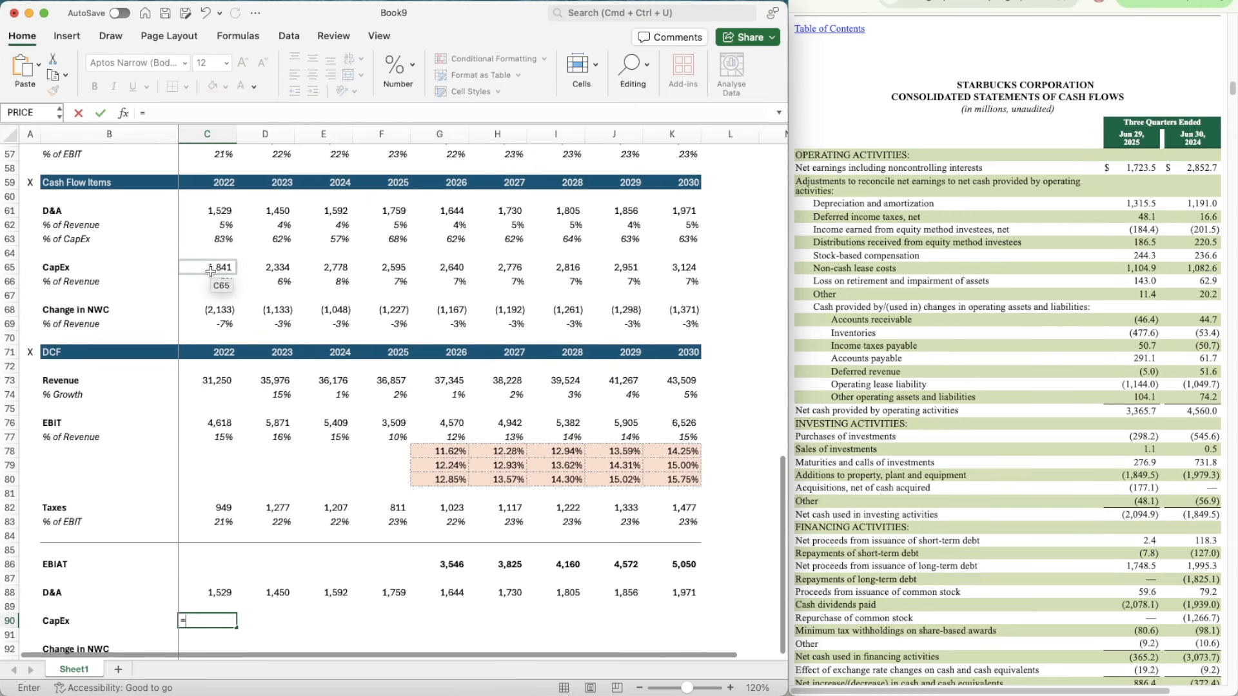
key("Return")
Step: Copy the CapEx link from C90 across the row to K90
scroll(205, 609, "down", 4)
key("Up")
key("super+c")
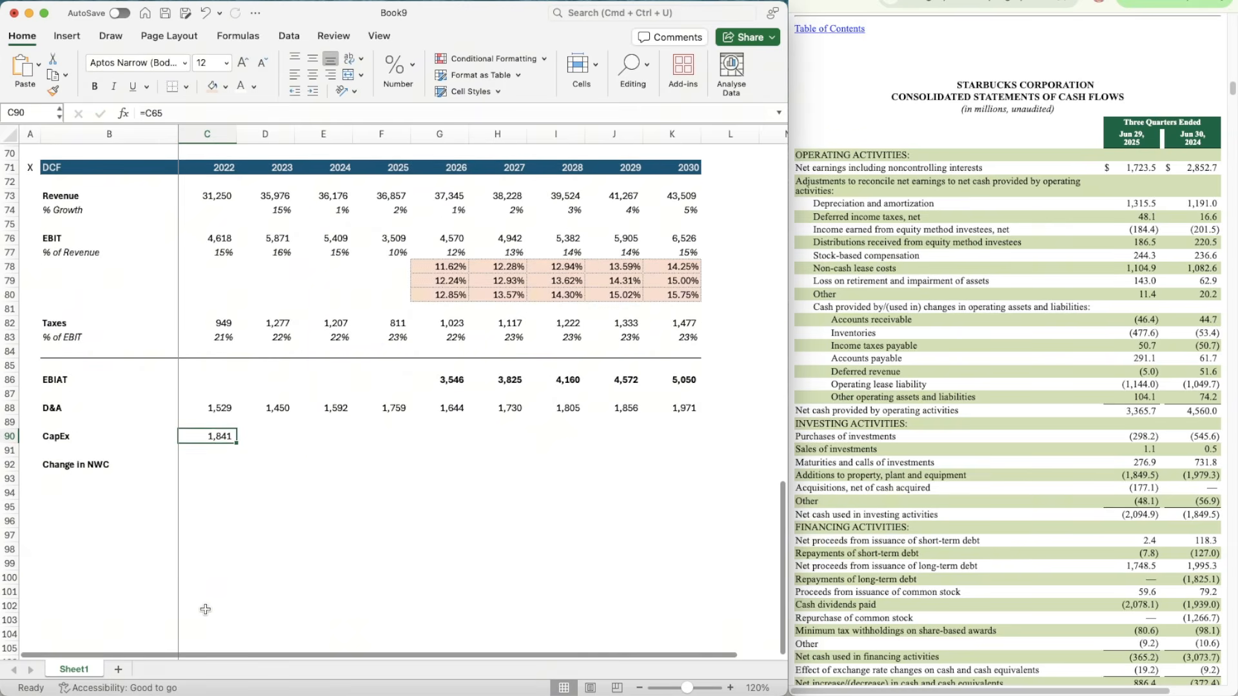
key("shift+Right")
key("shift+Right")
key("shift+Right")
key("shift+Right")
key("shift+Right")
key("shift+Right")
key("shift+Right")
key("shift+Right")
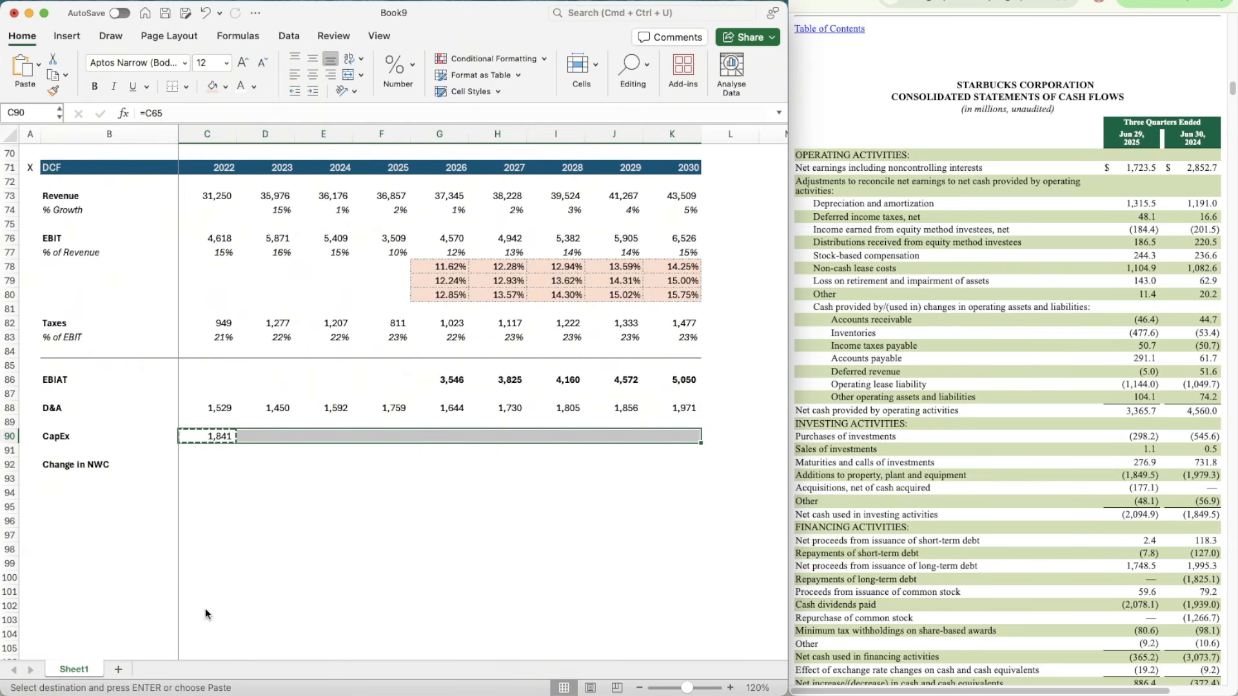
key("super+v")
Step: Link the 2022 DCF Change in NWC in C92 to the Cash Flow Items value with =C68
key("Down")
key("Down")
type("=")
scroll(216, 258, "up", 3)
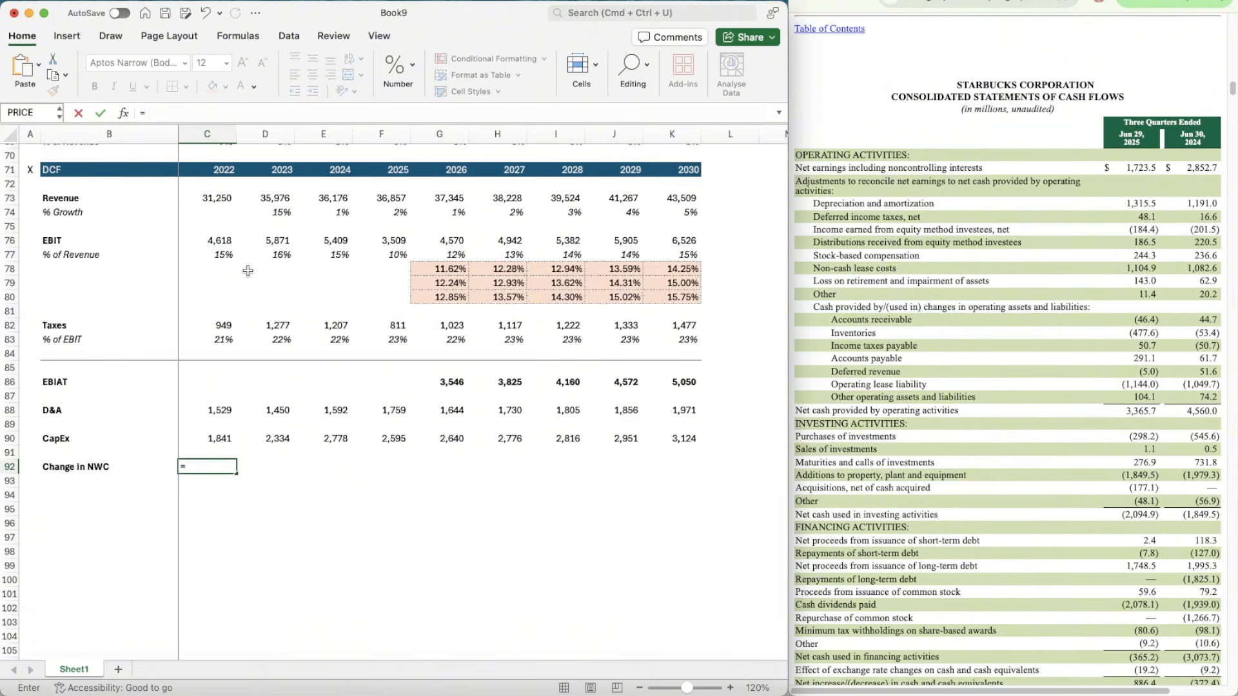
left_click(216, 246)
key("Return")
Step: Copy the Change in NWC link from C92 across the row to K92
key("Up")
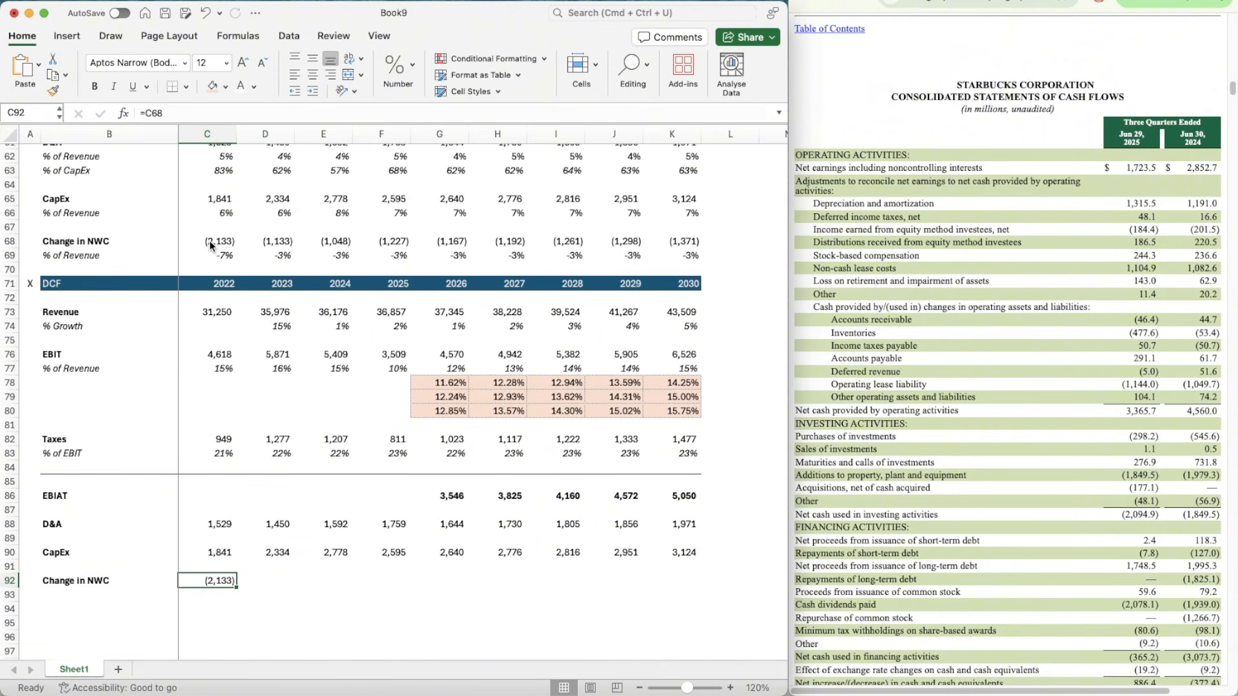
key("super+c")
key("shift+Right")
key("shift+Right")
key("shift+Right")
key("shift+Right")
key("shift+Right")
key("shift+Right")
key("shift+Right")
key("shift+Right")
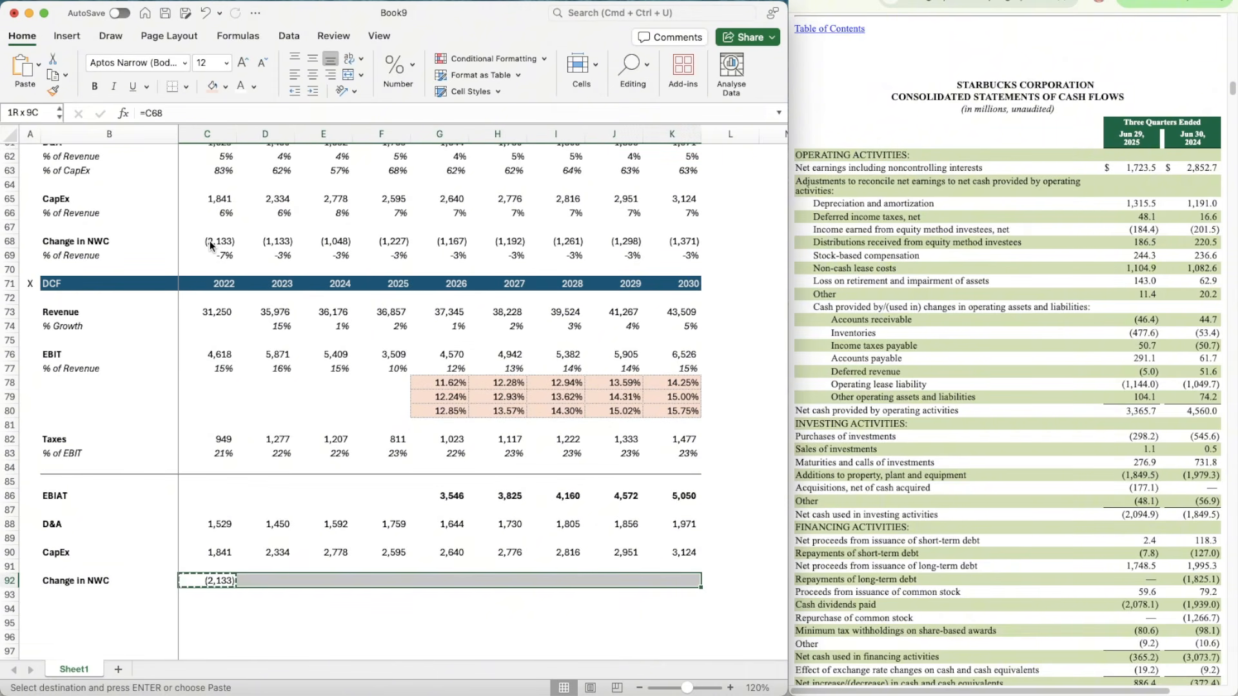
key("super+v")
Step: Copy the border line formatting of B85:K85 onto row 94, below the Change in NWC row
scroll(111, 441, "down", 5)
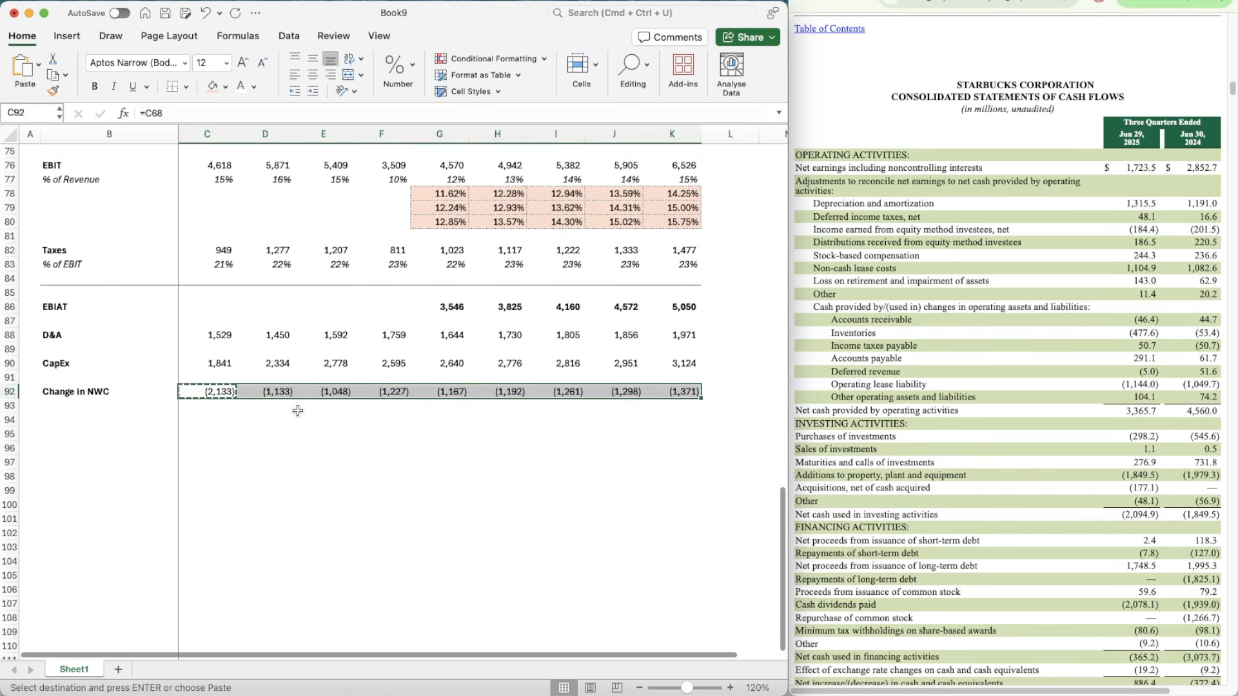
left_click(111, 441)
key("Up")
key("Up")
key("Up")
key("Up")
key("Up")
key("Up")
key("Up")
key("Up")
key("Up")
key("Up")
key("Up")
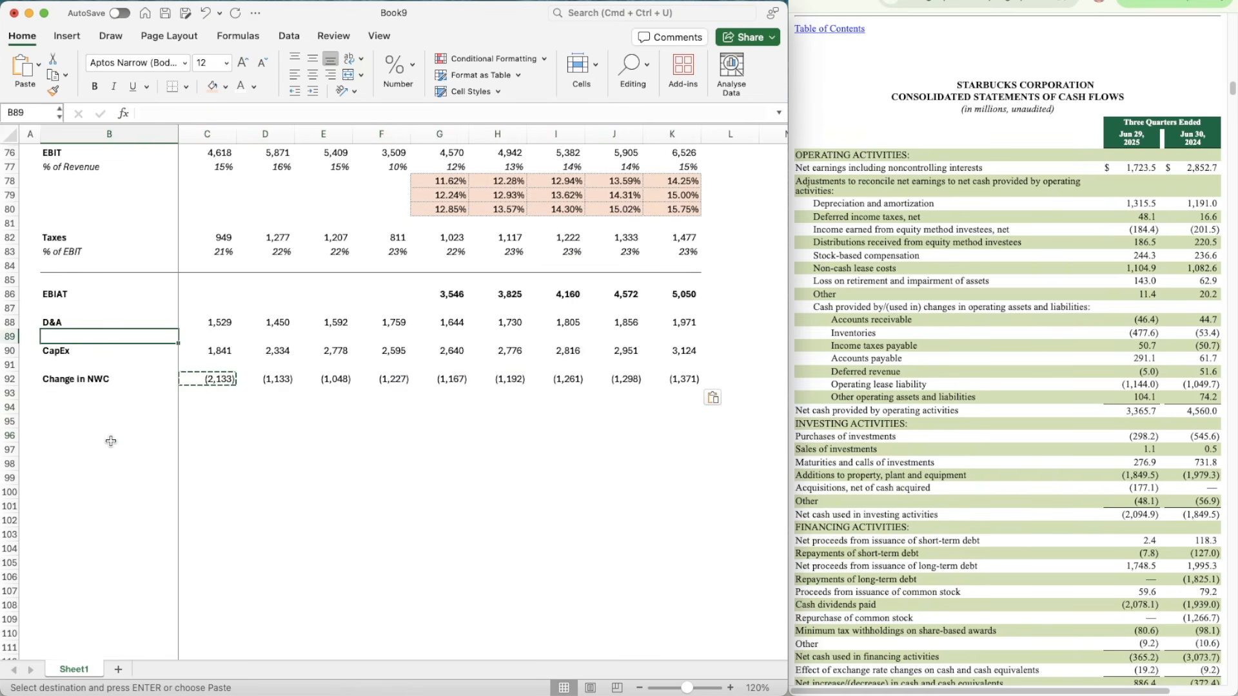
key("shift+Right")
key("shift+Right")
key("shift+Right")
key("shift+Right")
key("shift+Right")
key("shift+Right")
key("shift+Right")
key("shift+Right")
key("shift+Right")
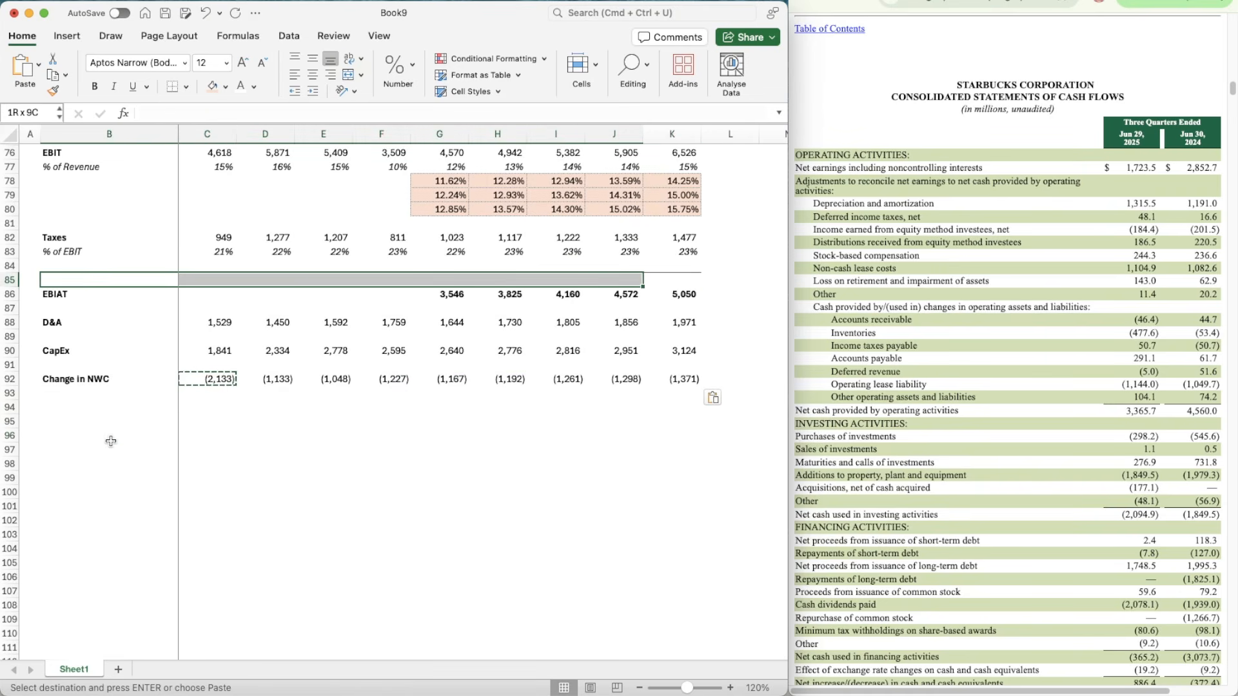
key("super+shift+c")
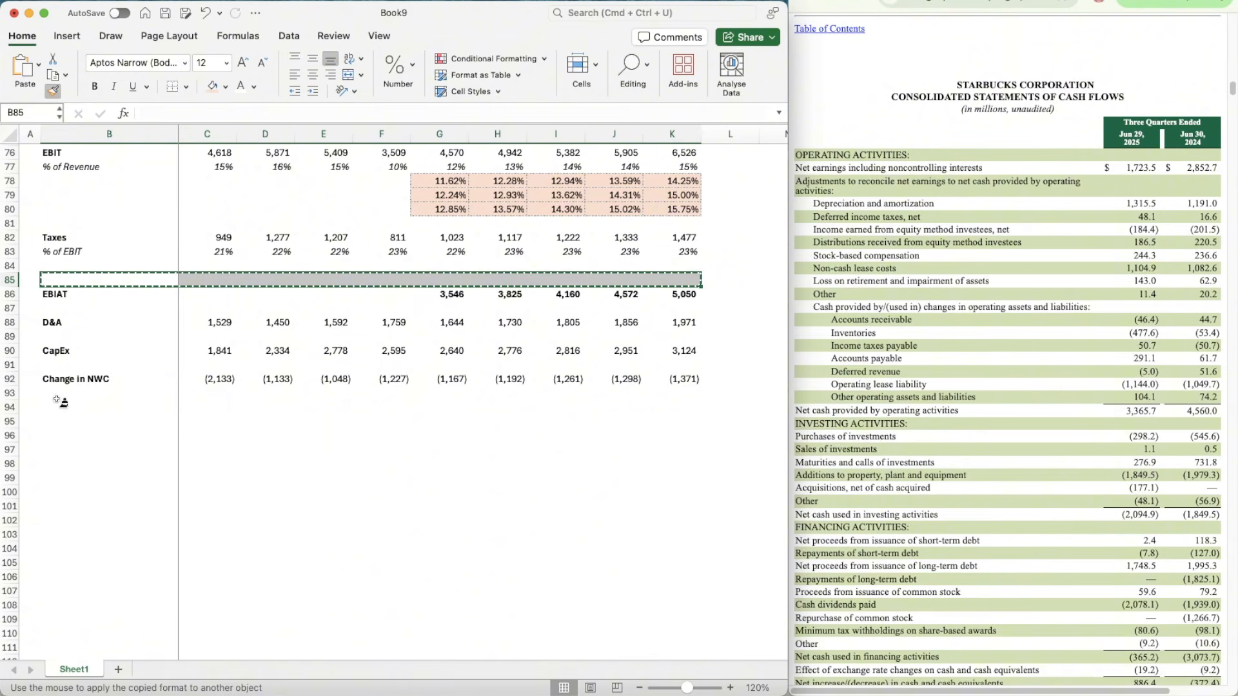
left_click(61, 409)
Step: Add a bold Unlevered Free Cash Flow label in B95 below the border line
key("Down")
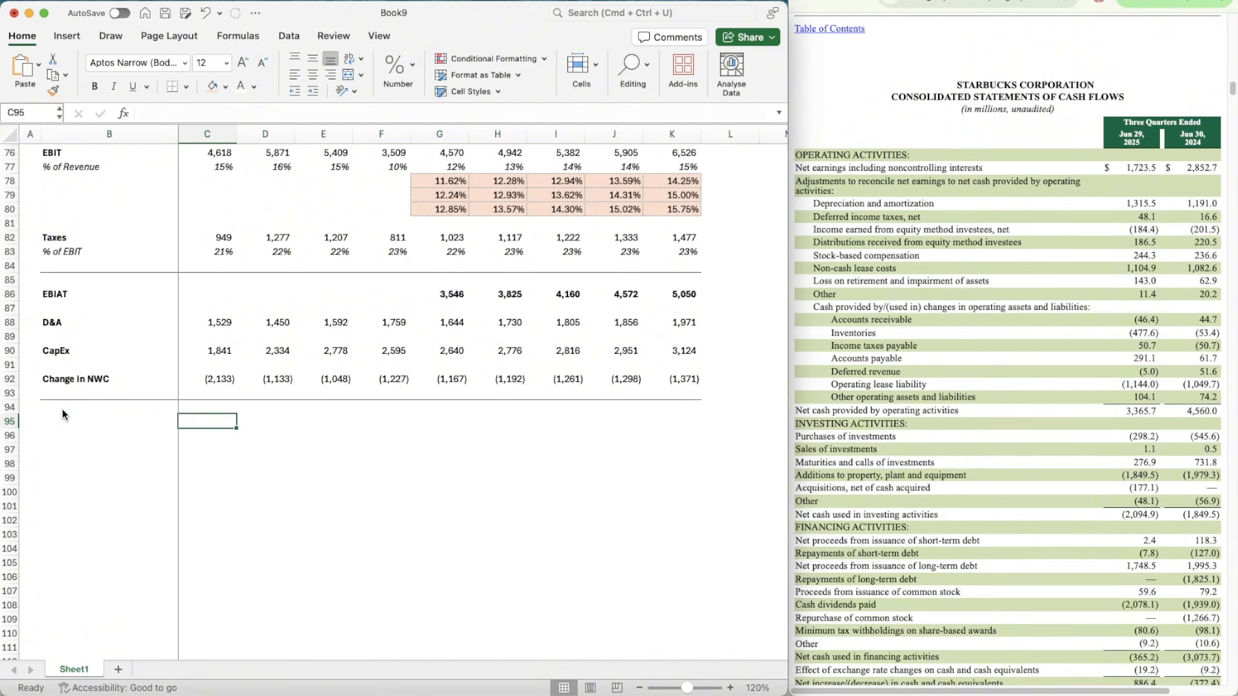
type("Unlevere")
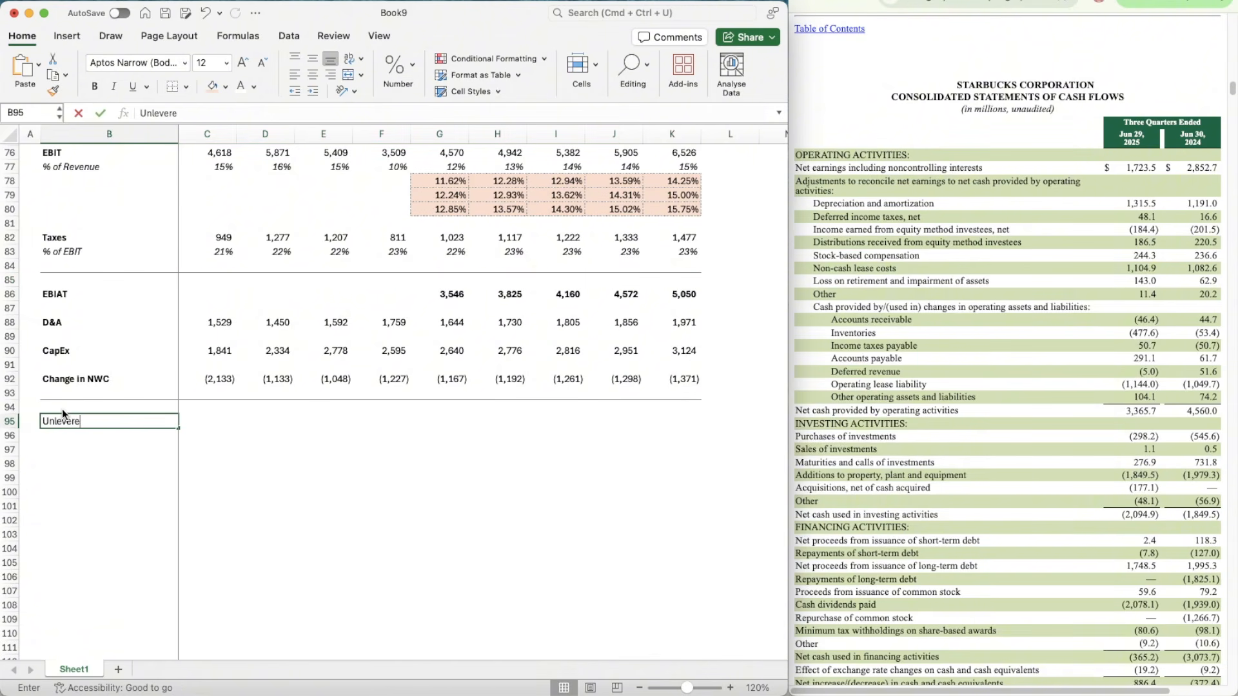
type("d Free Cash Flow")
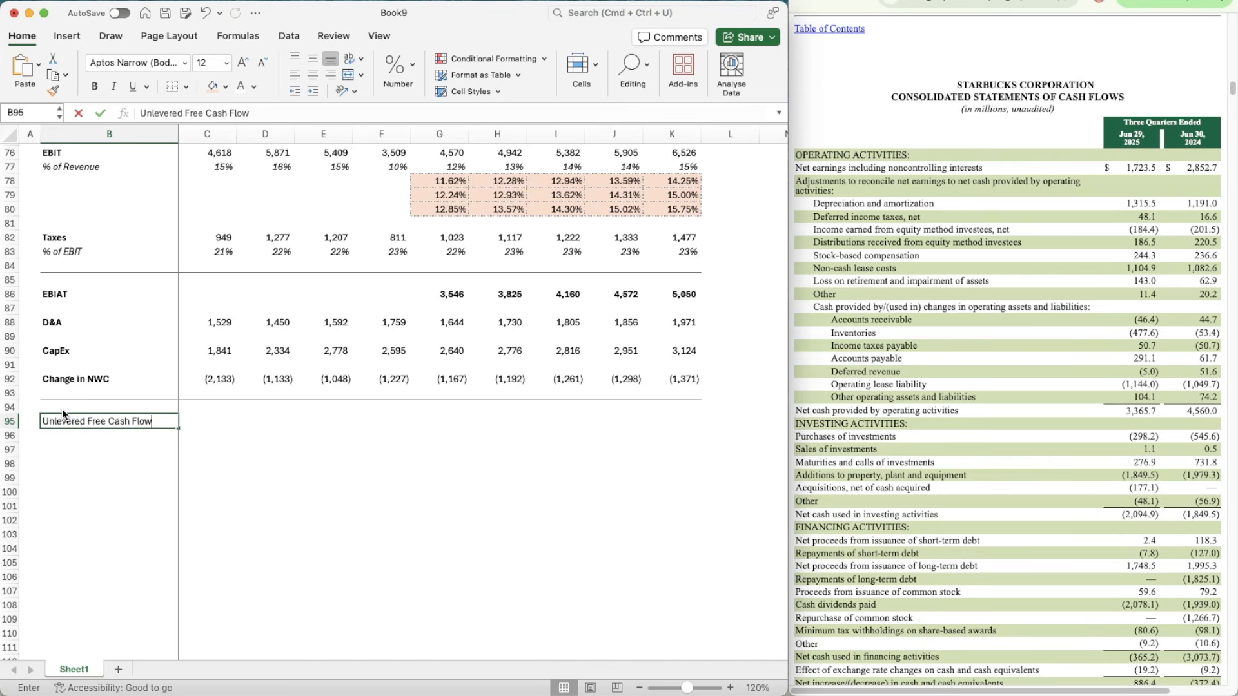
Step: Build the 2026 Unlevered Free Cash Flow formula in G95, starting with =G86+G88-G90 and subtracting Change in NWC
key("Right")
key("Right")
key("Right")
key("Right")
key("Right")
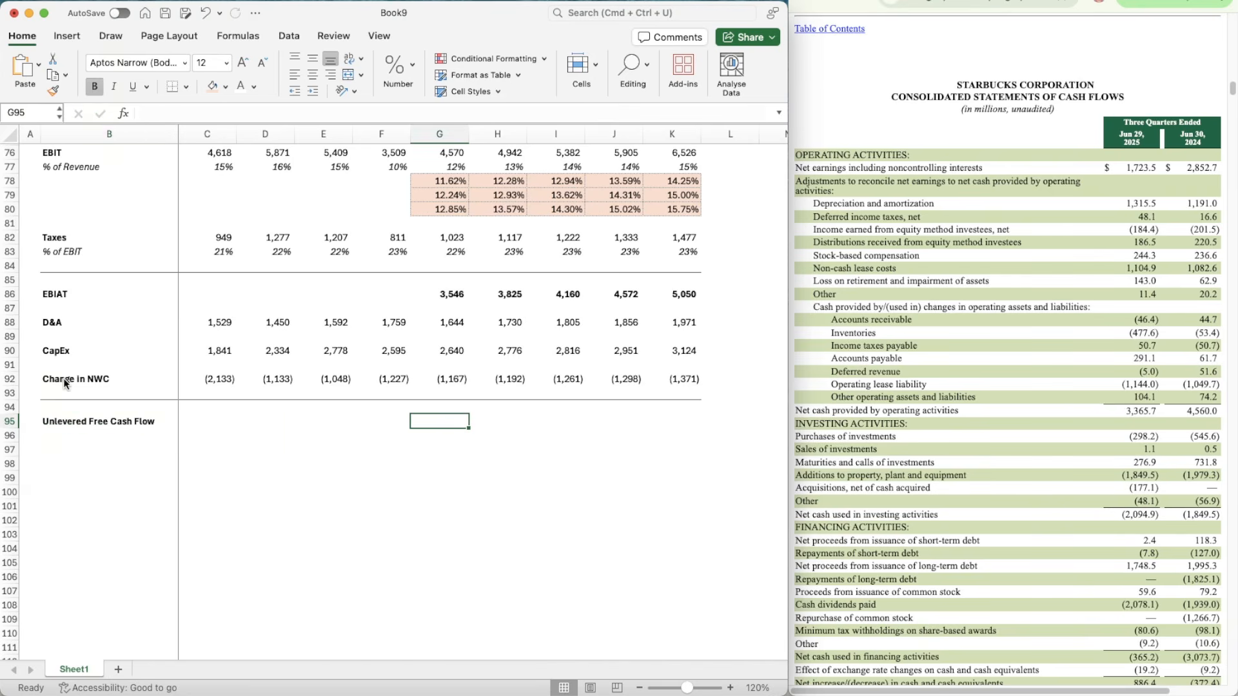
type("=")
key("Up")
key("Up")
key("Up")
key("Up")
key("Up")
key("Up")
key("Up")
key("Up")
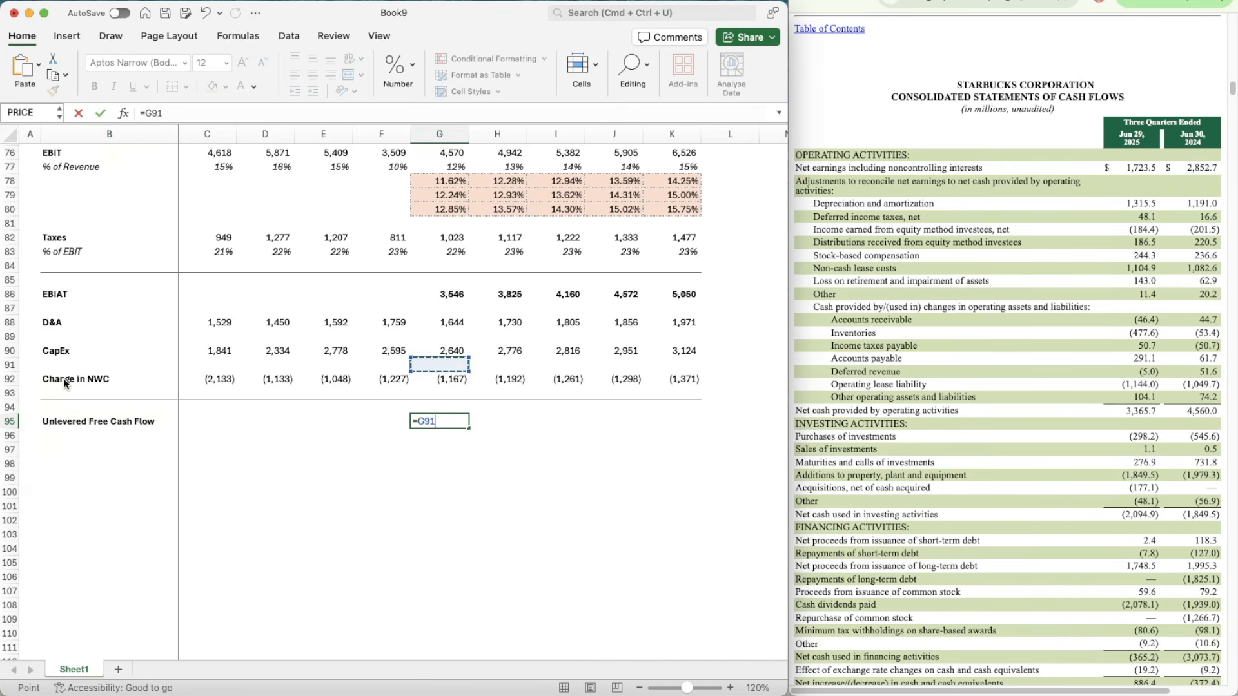
key("Up")
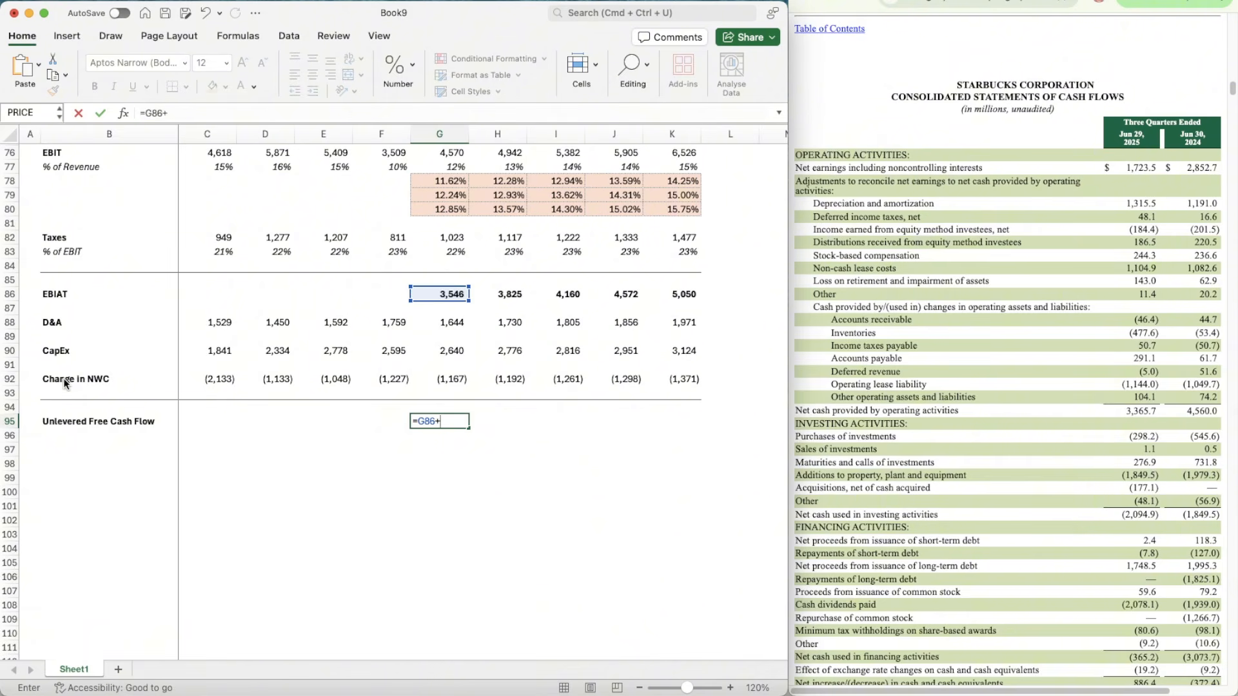
type("+")
key("Up")
key("Up")
key("Up")
key("Up")
key("Up")
key("Up")
key("Up")
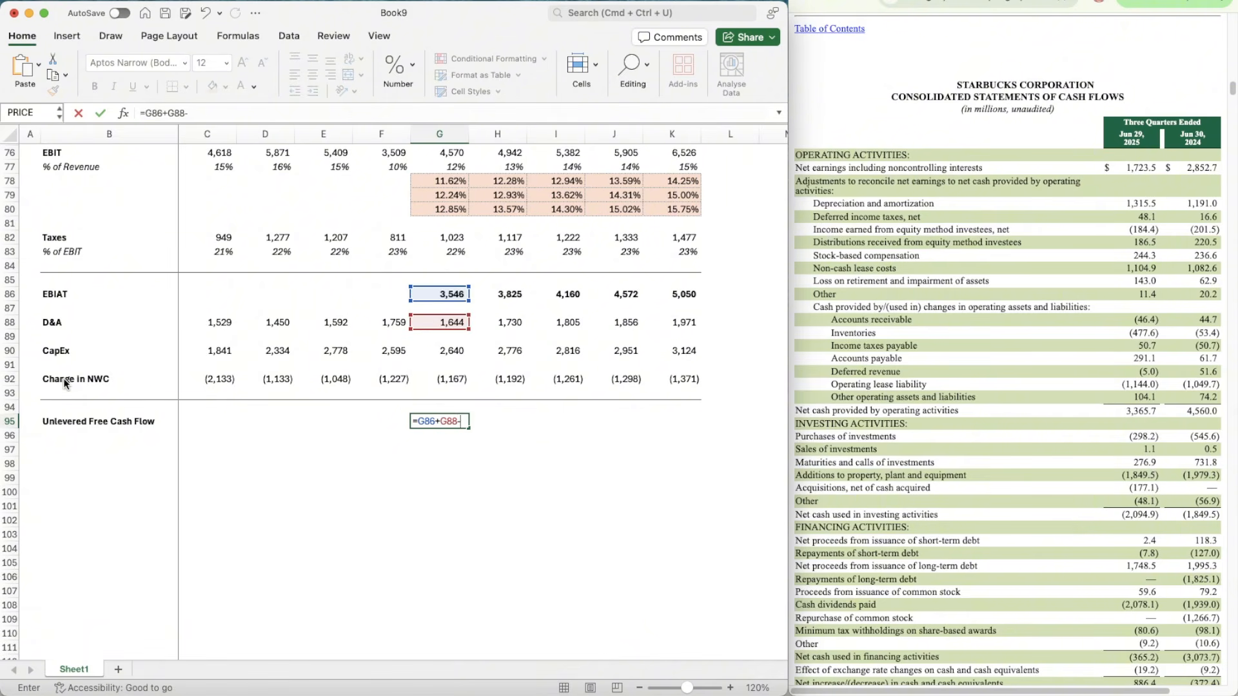
type("-")
key("Up")
key("Up")
key("Up")
key("Up")
key("Up")
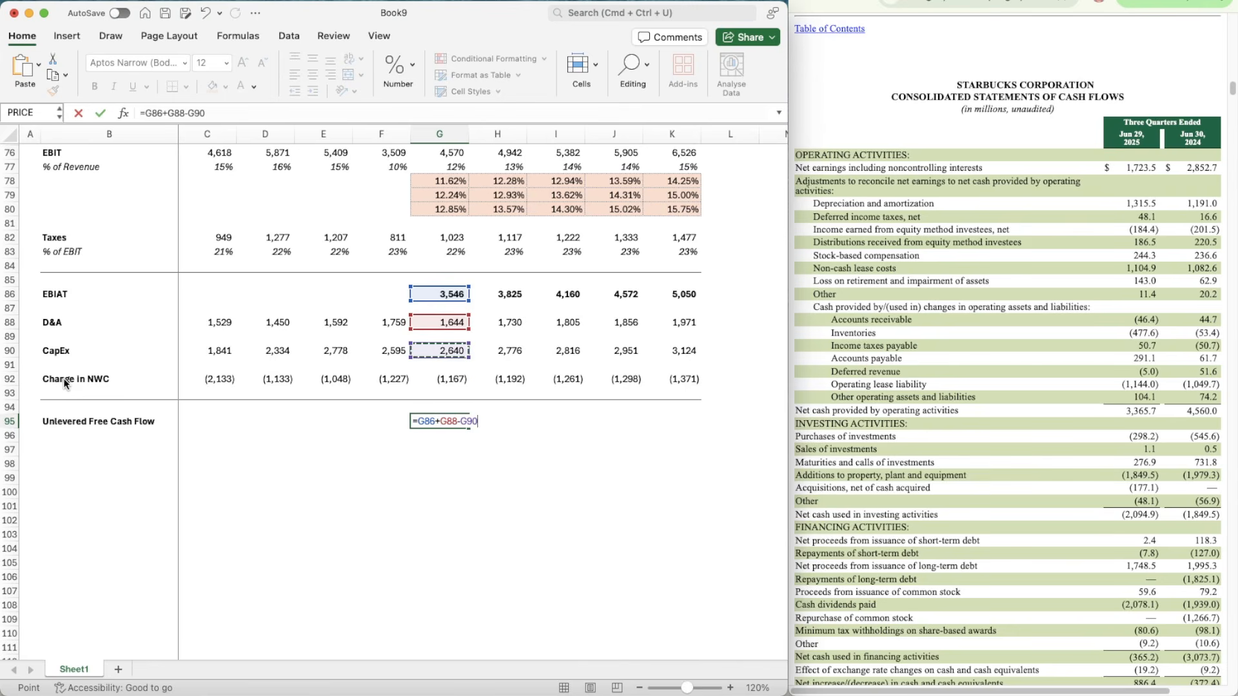
type("-")
key("Up")
key("Up")
key("Up")
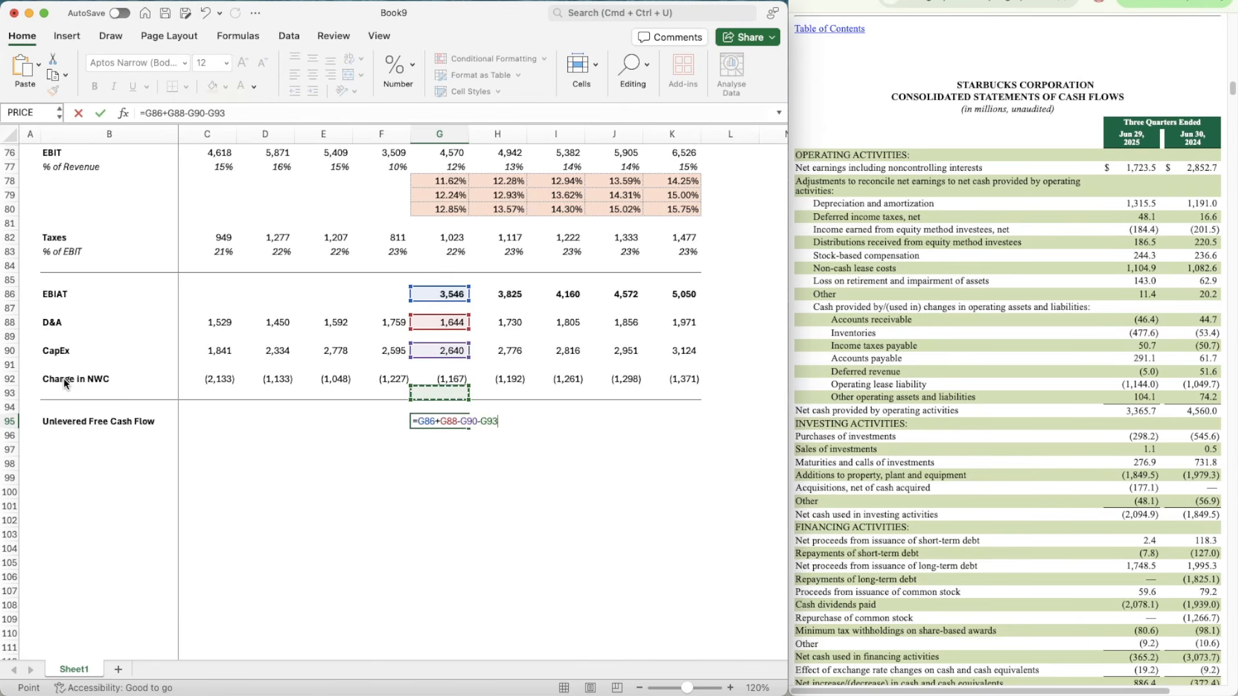
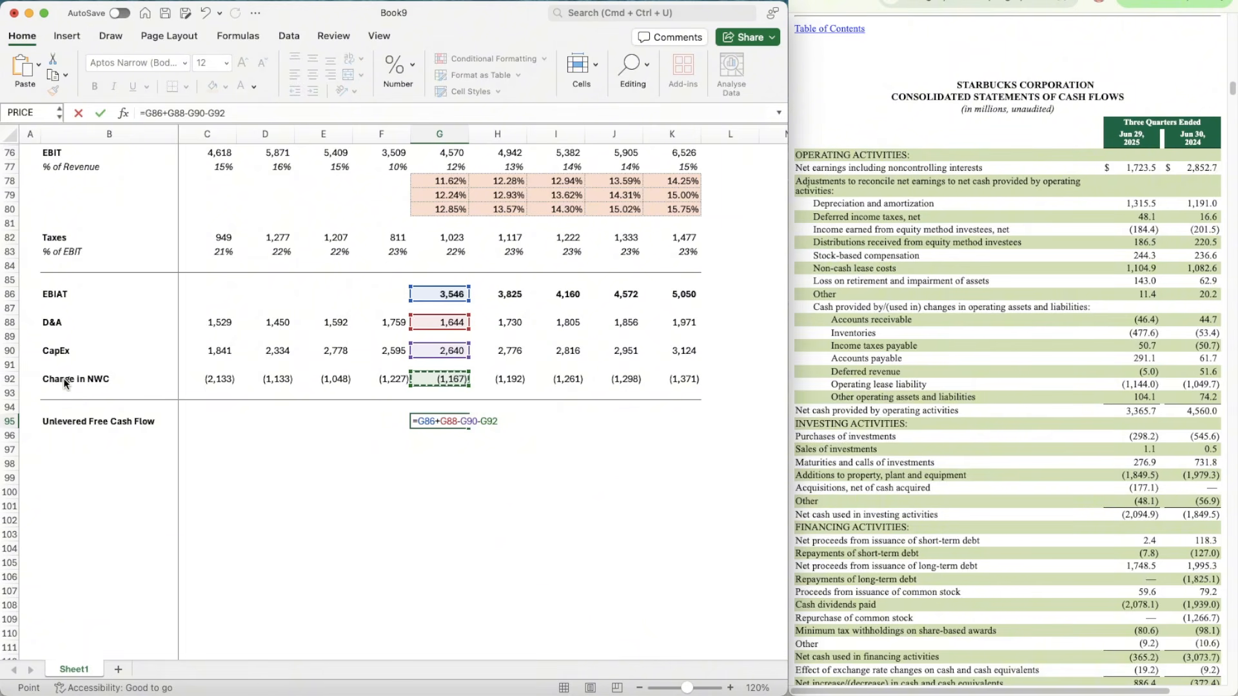
Step: Confirm the Unlevered Free Cash Flow formula in G95, bold it, and copy it across the row to K95
key("ctrl+Return")
key("super+b")
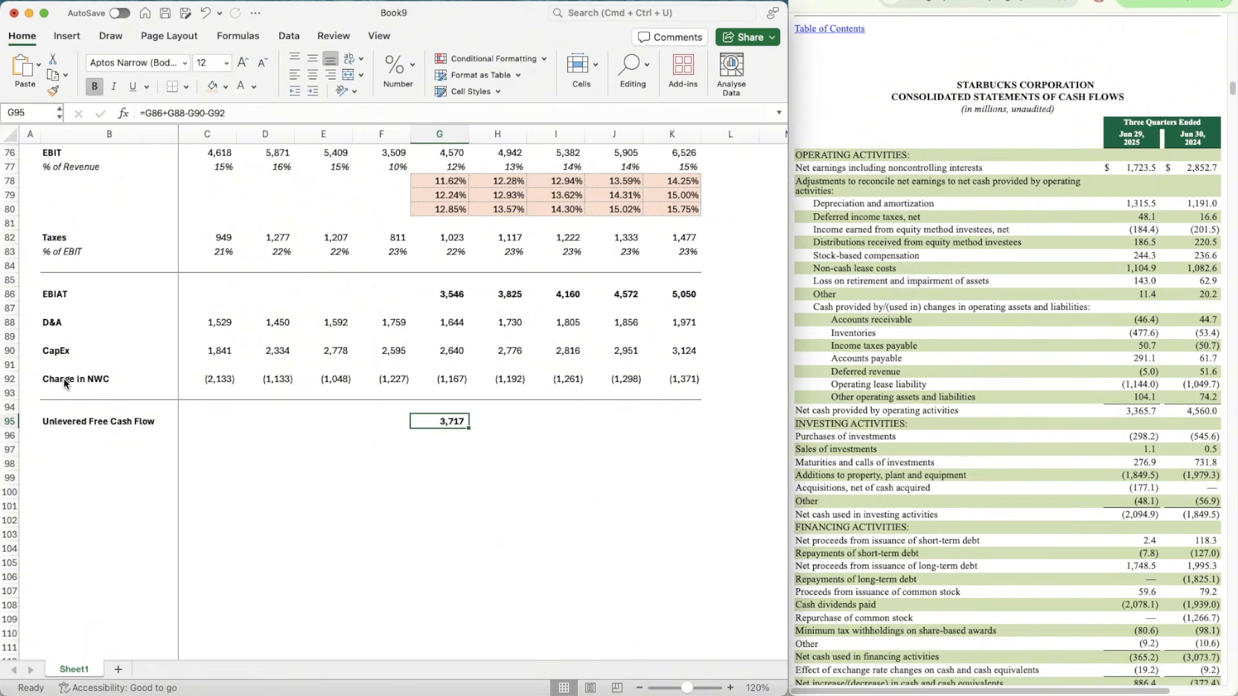
key("super+c")
key("shift+Right")
key("shift+Right")
key("shift+Right")
key("shift+Right")
key("shift+Right")
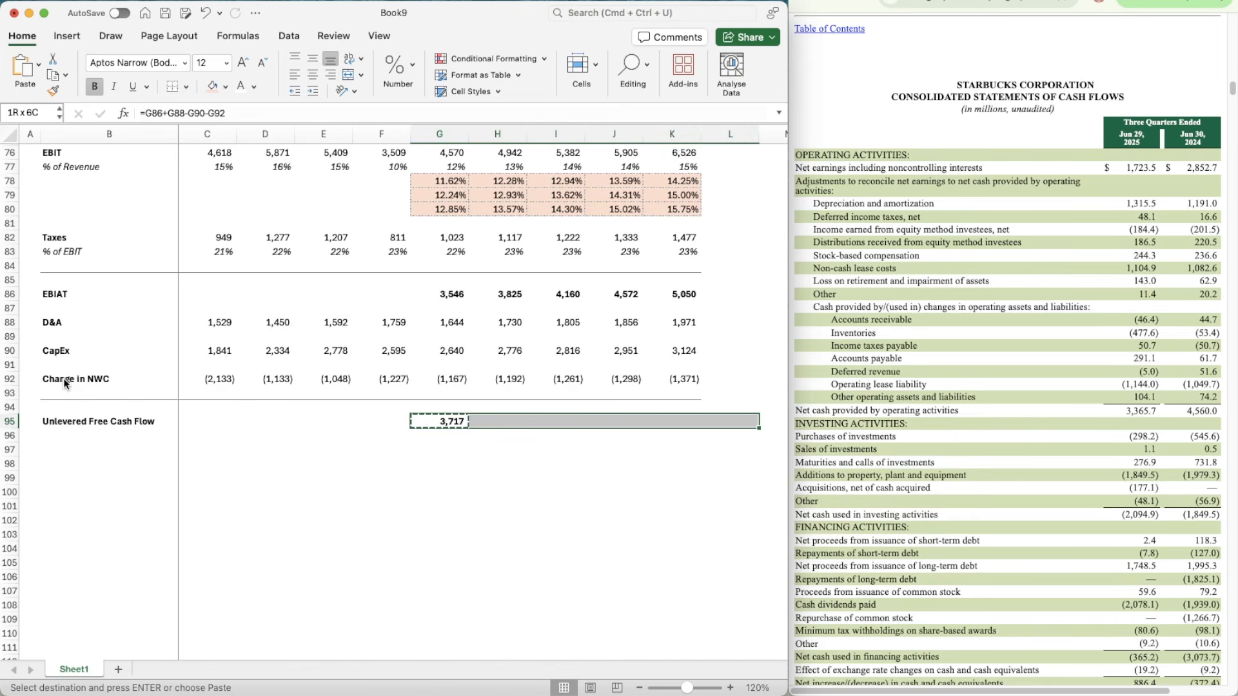
key("shift+Left")
key("super+v")
Step: Add a Present Value of UFCF label in B96, directly below Unlevered Free Cash Flow
key("Down")
key("Left")
key("Left")
key("Left")
key("Left")
key("Left")
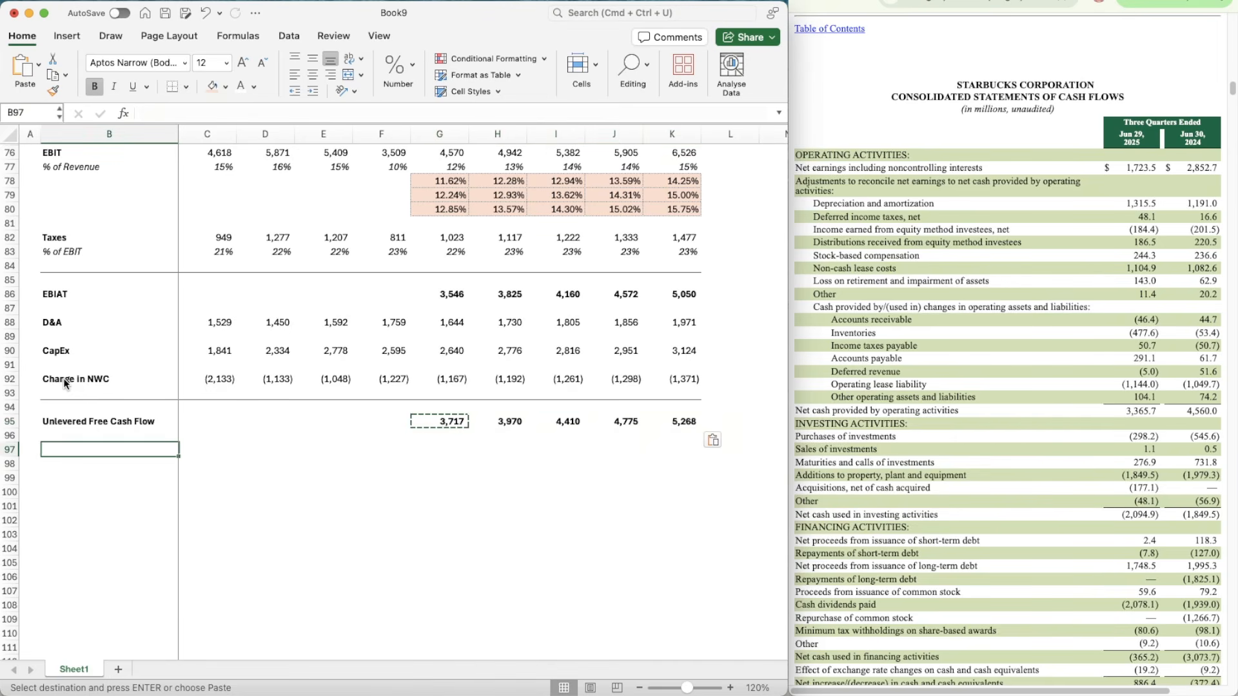
type("Present ")
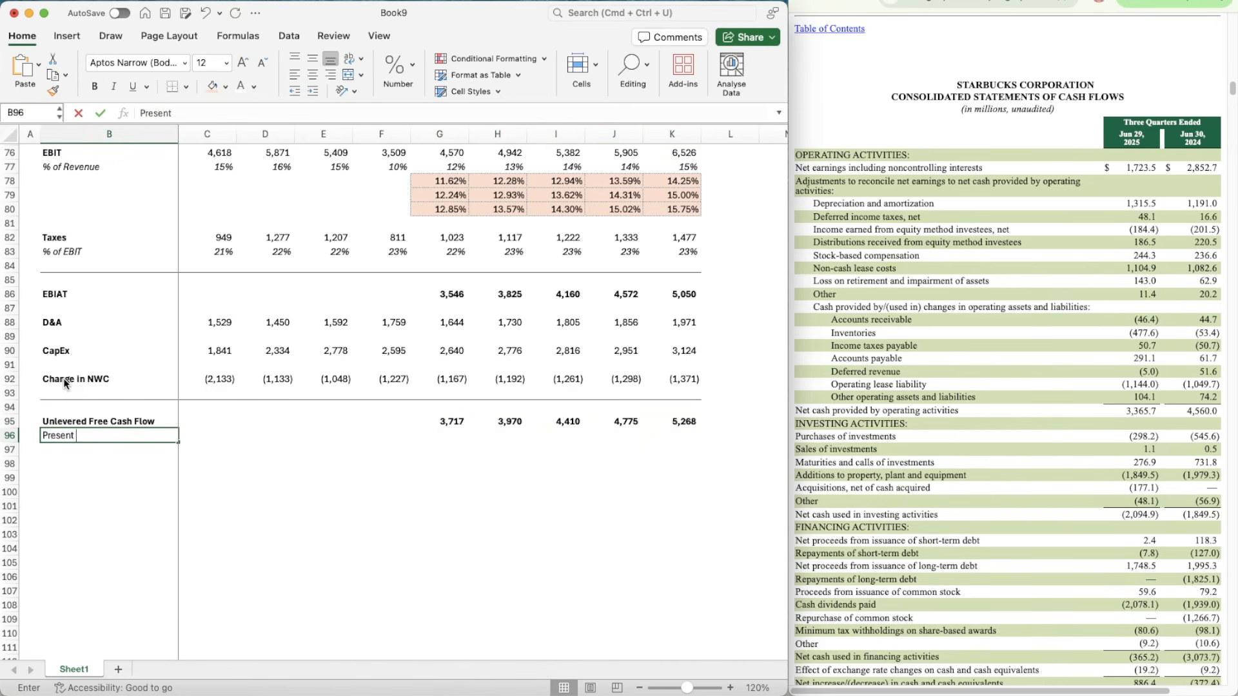
type("Value of UFCF")
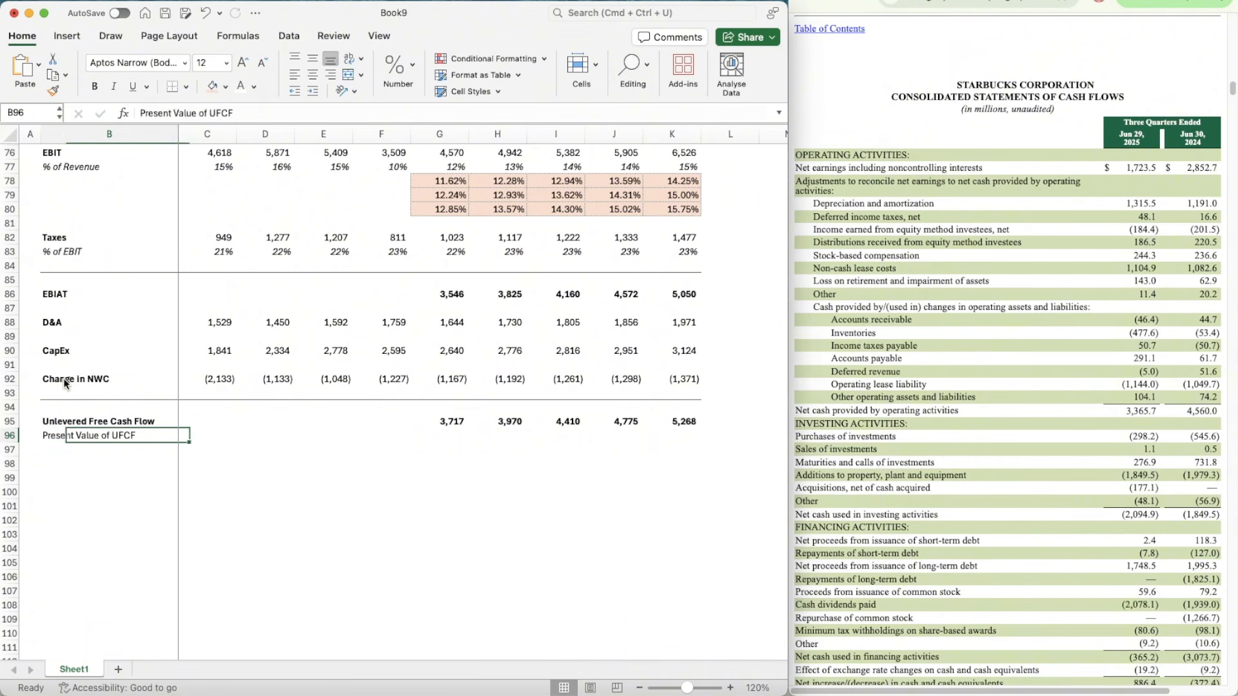
key("Tab")
scroll(374, 434, "down", 2)
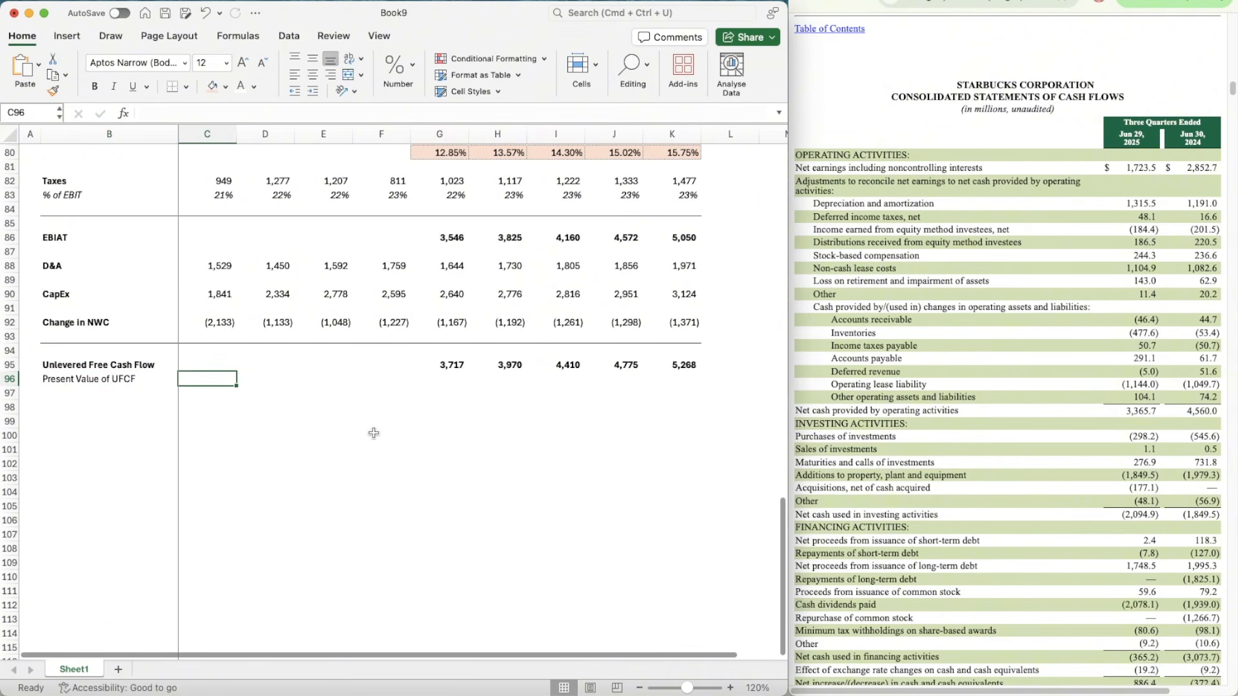
Step: Add a new worksheet to the workbook and hide its gridlines
left_click(119, 672)
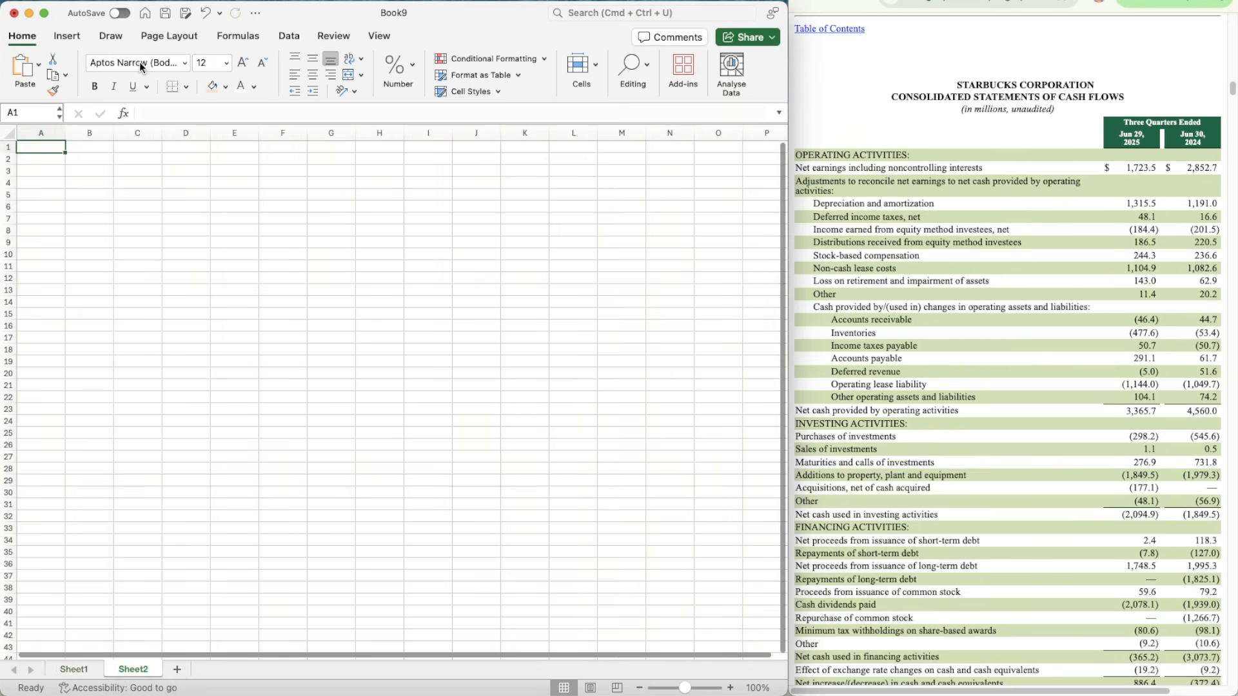
left_click(185, 36)
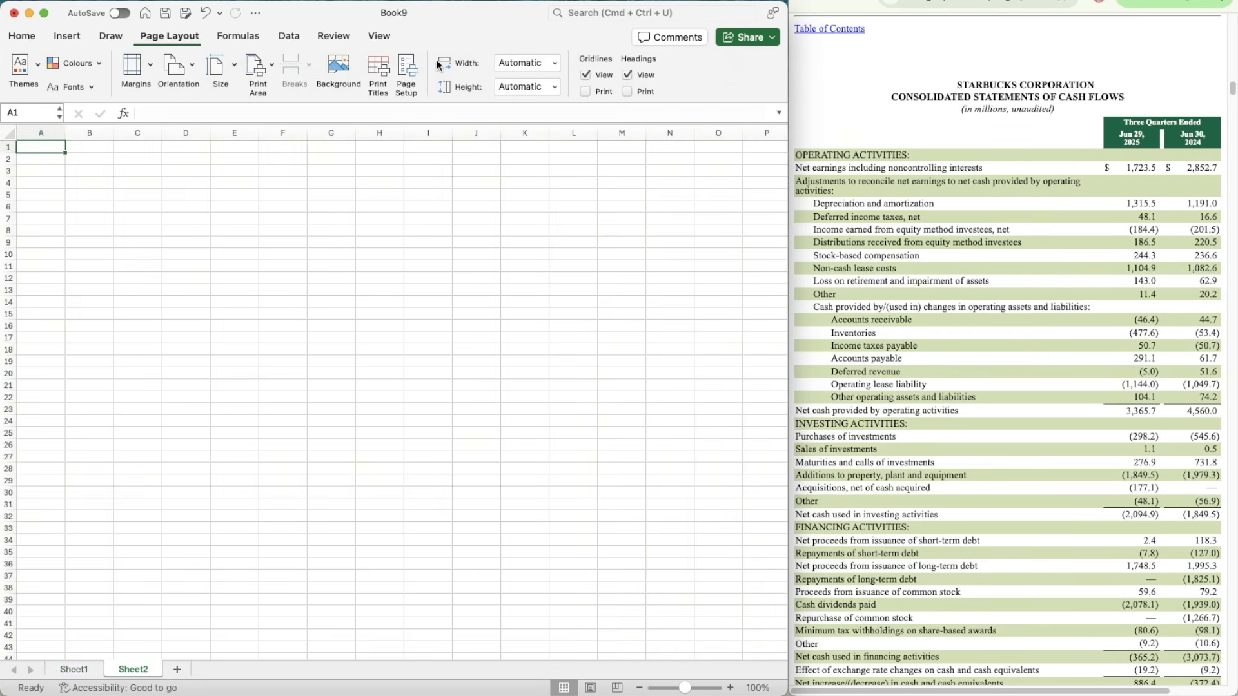
left_click(589, 73)
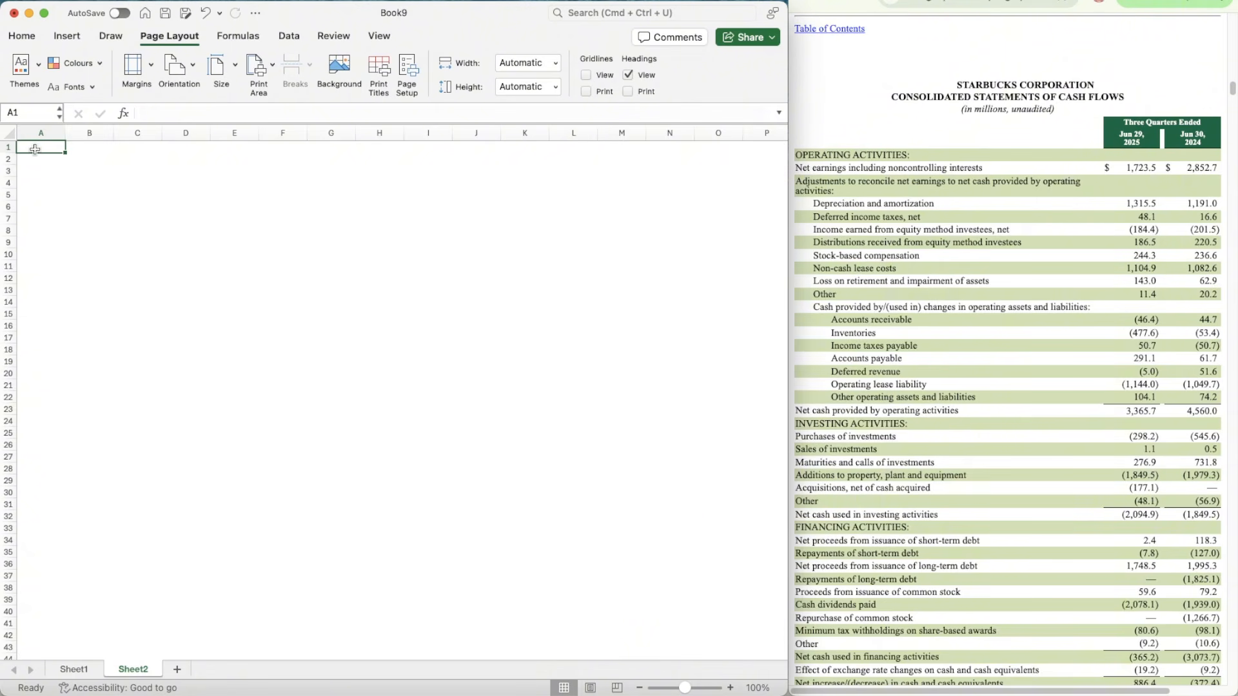
Step: Enter the ticker SBUX in A1 of the new sheet
type("SBUX")
key("Return")
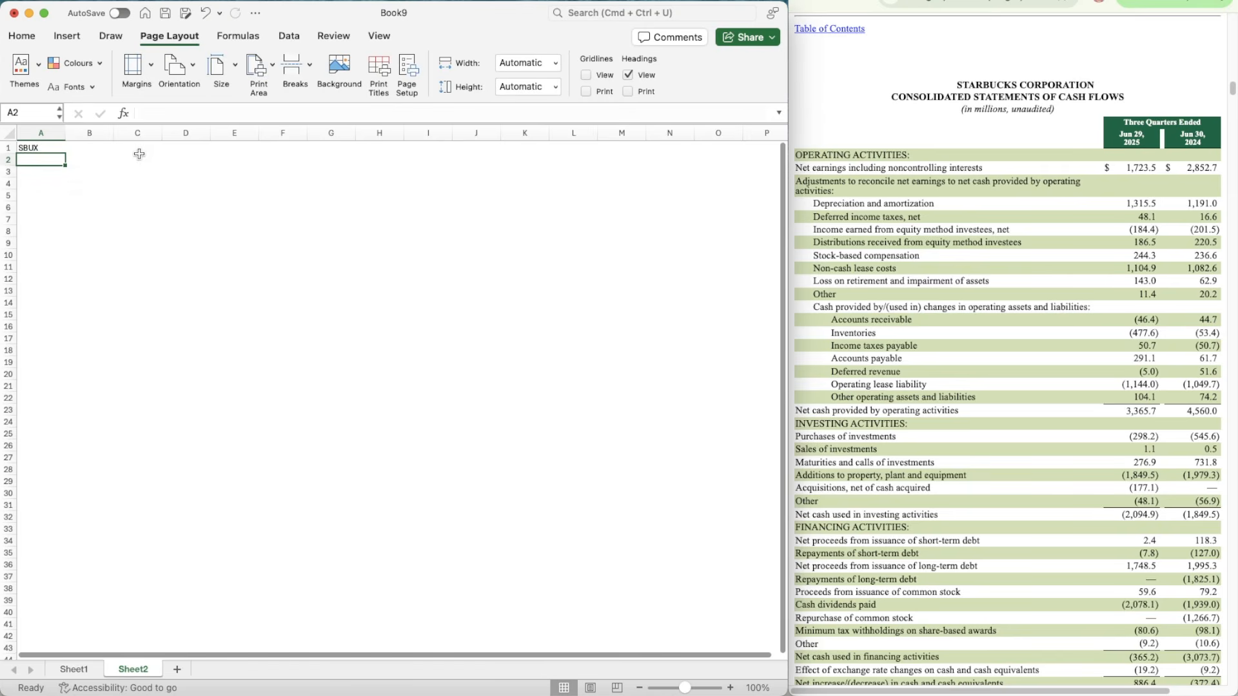
left_click(288, 35)
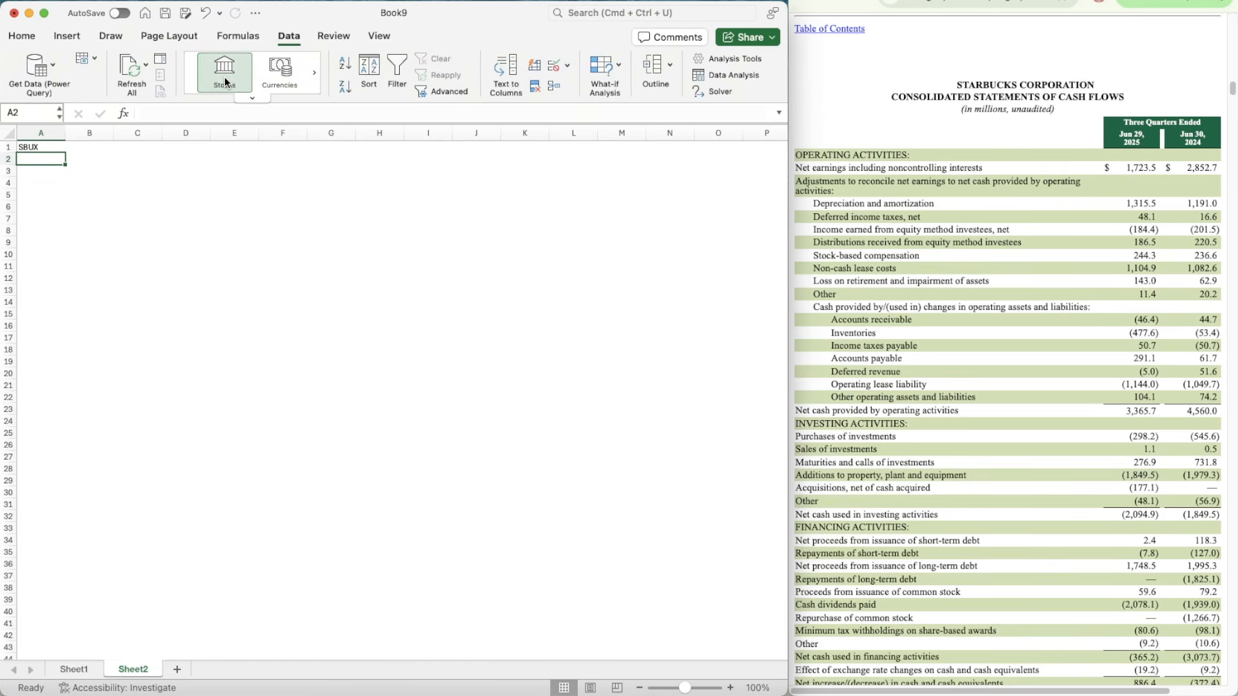
left_click(225, 82)
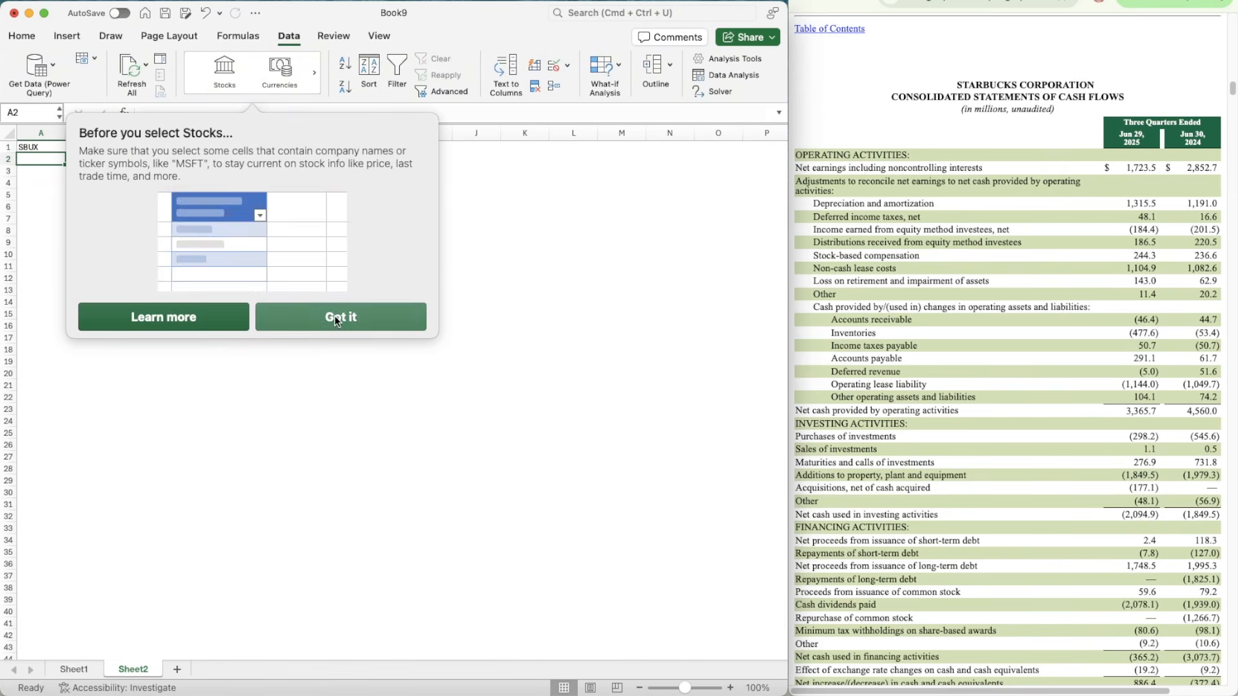
left_click(335, 321)
left_click(225, 71)
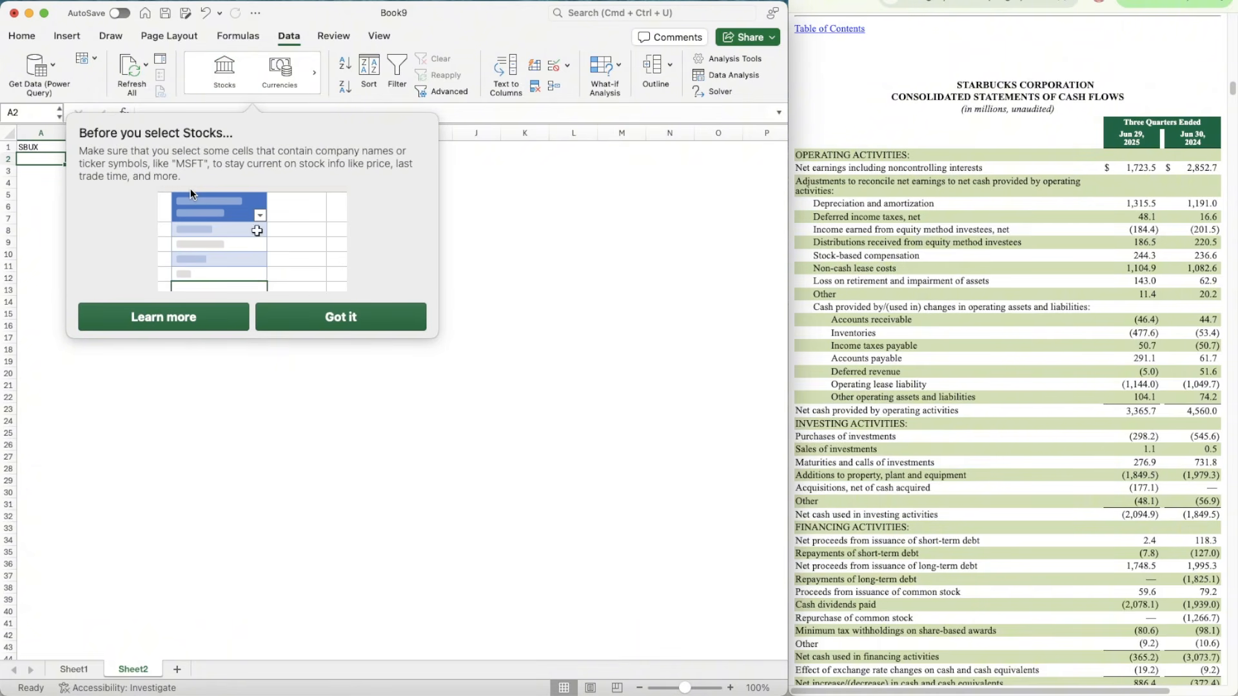
left_click(292, 317)
Step: Convert the SBUX ticker in A1 to the Stocks data type, matching Starbucks Corporation on the Nasdaq Stock Market
left_click(39, 147)
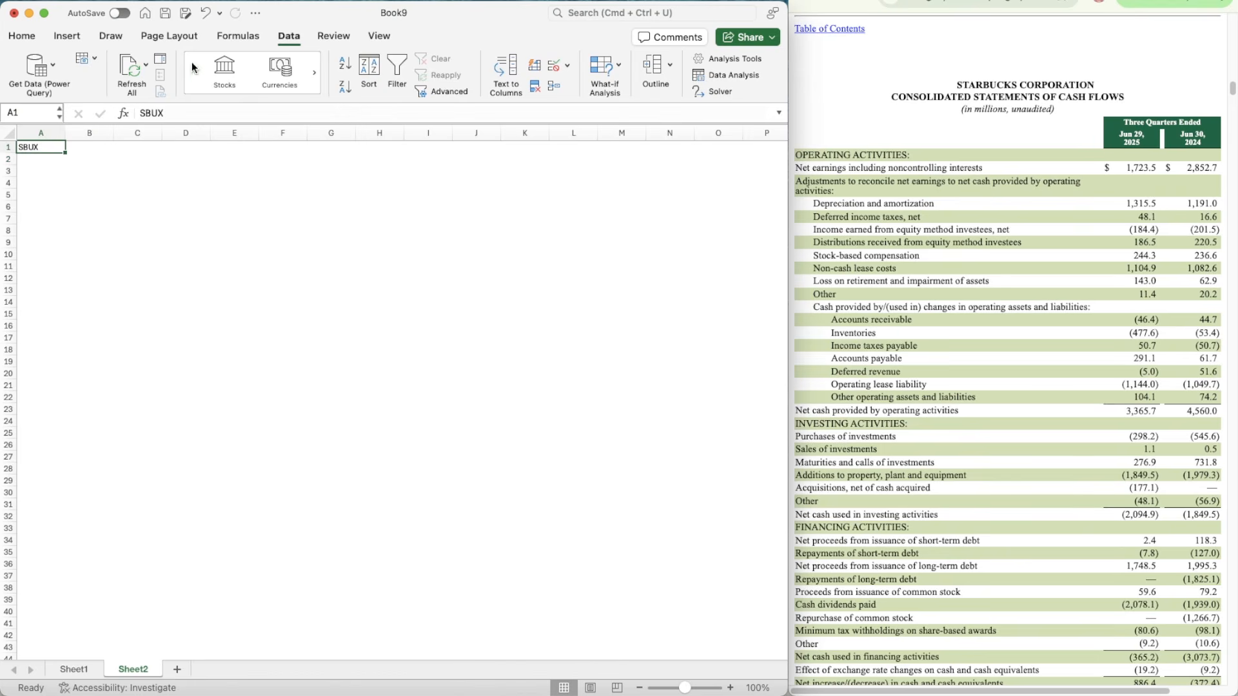
left_click(229, 72)
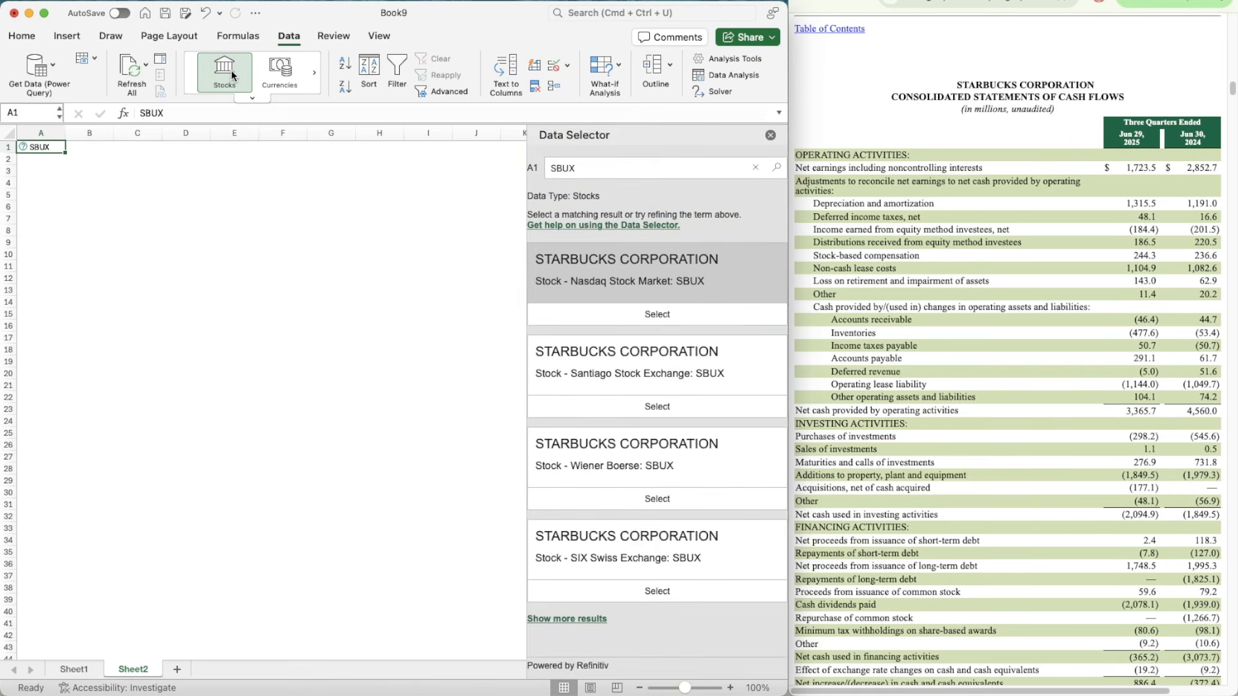
left_click(664, 315)
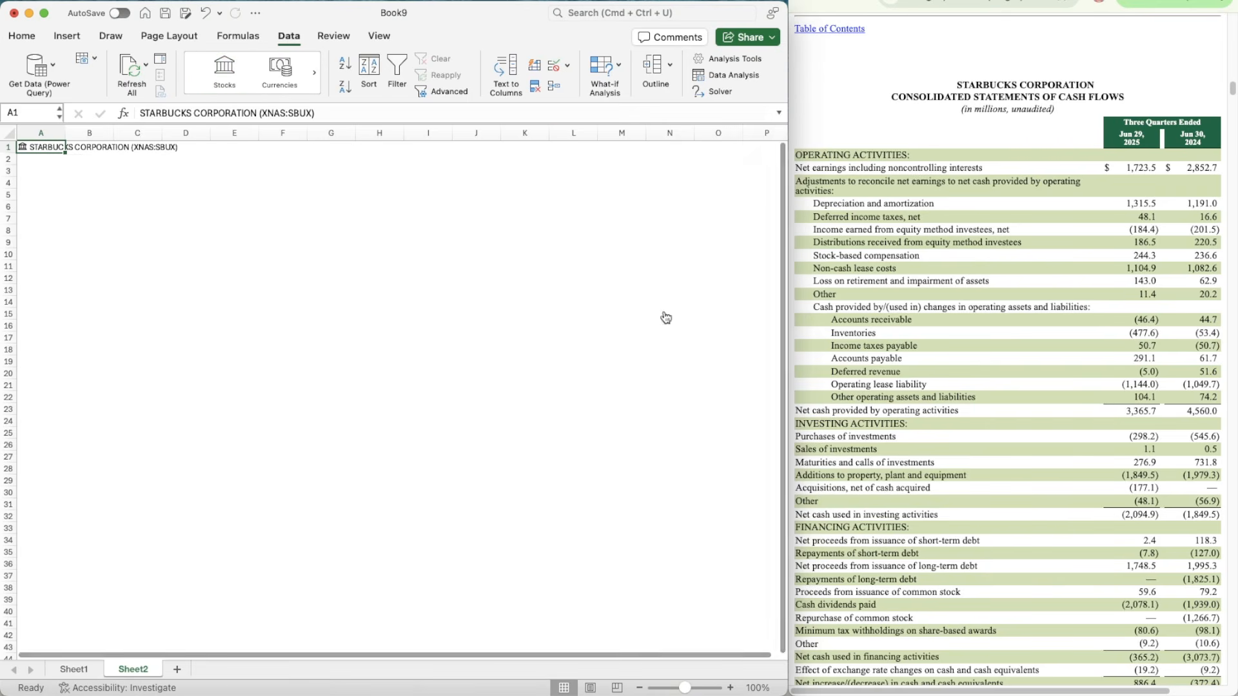
Step: Enlarge the sheet view to 130%, narrow column A and widen column B for labels
left_click(74, 186)
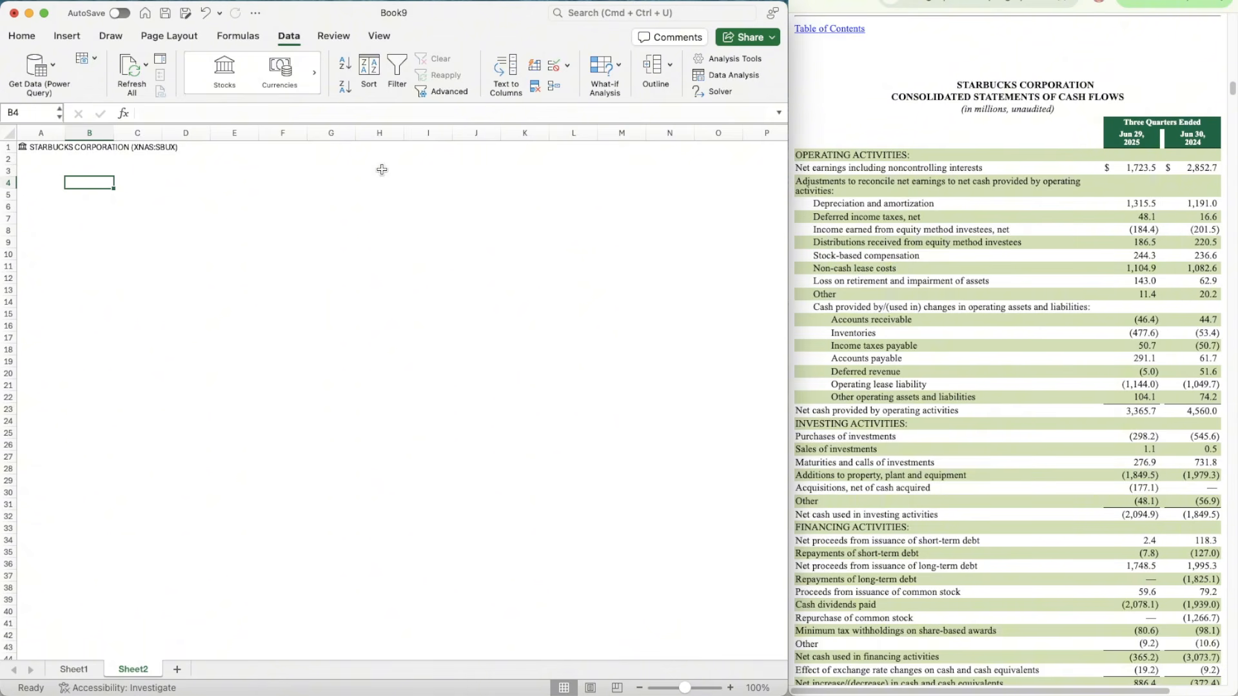
left_click(730, 688)
left_click(730, 689)
left_click(730, 688)
left_click_drag(84, 130, 171, 134)
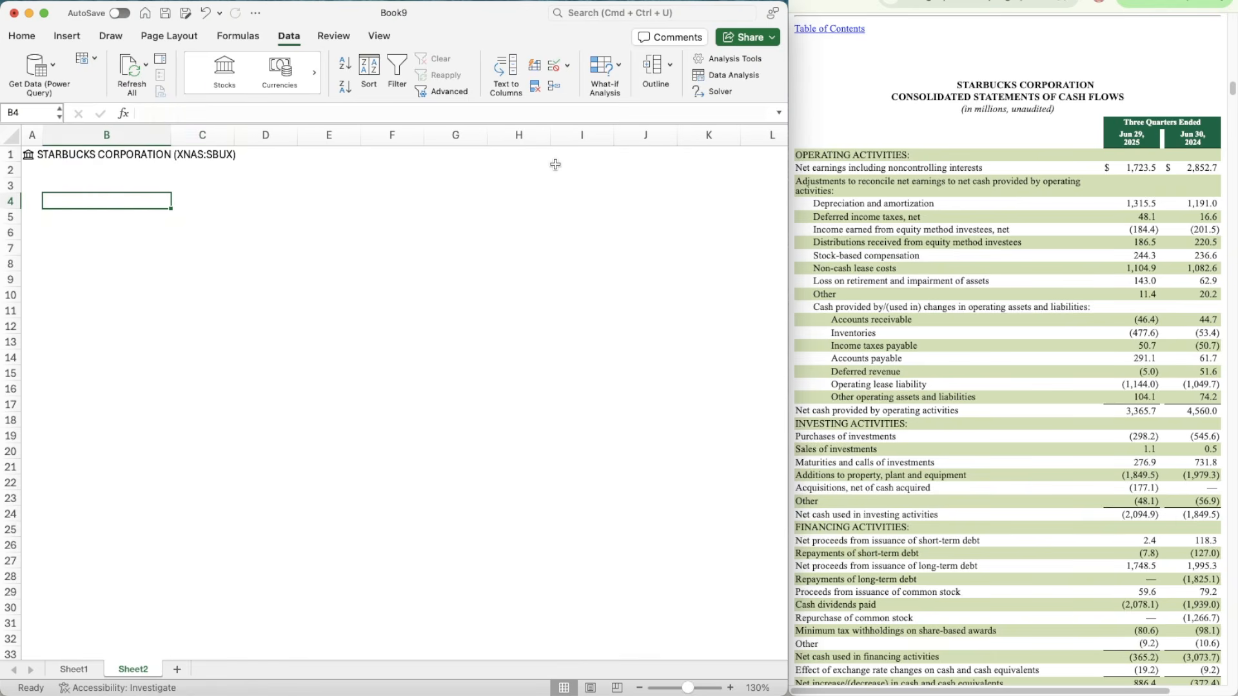
Step: Start the WACC formula note in B3 with "WACC = % of Equity * Cost of Equity"
key("Up")
key("Down")
key("Up")
type("W")
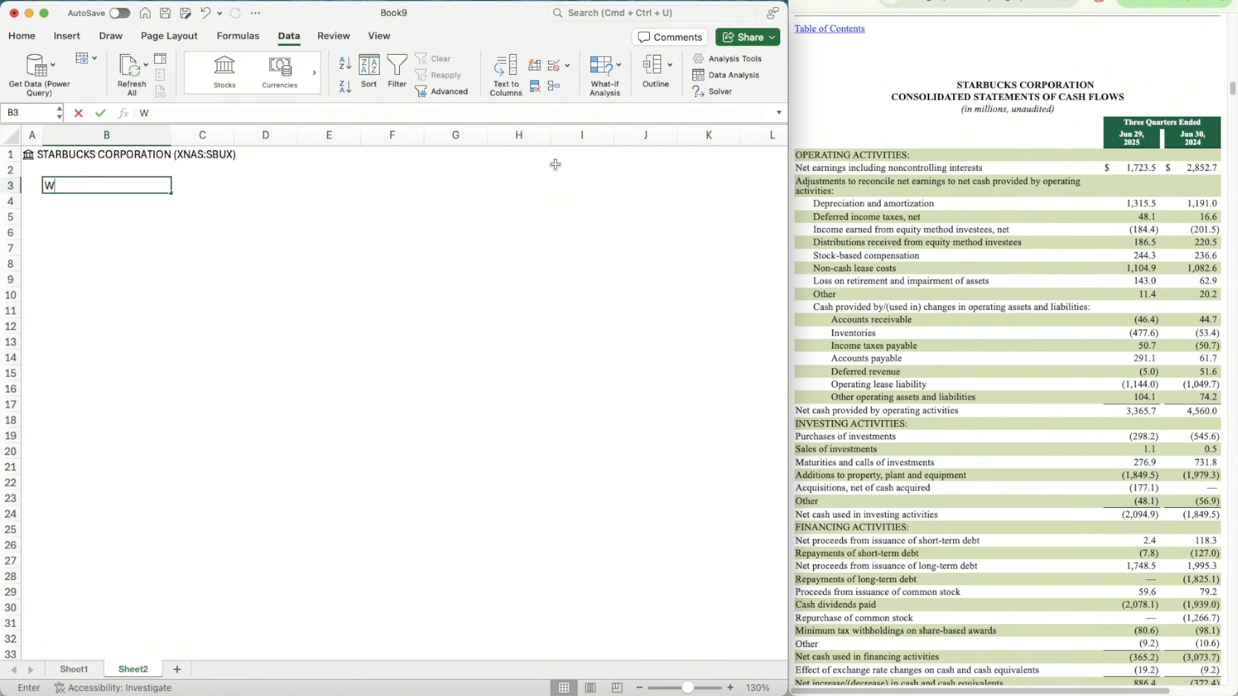
type("AC")
key("Return")
key("Up")
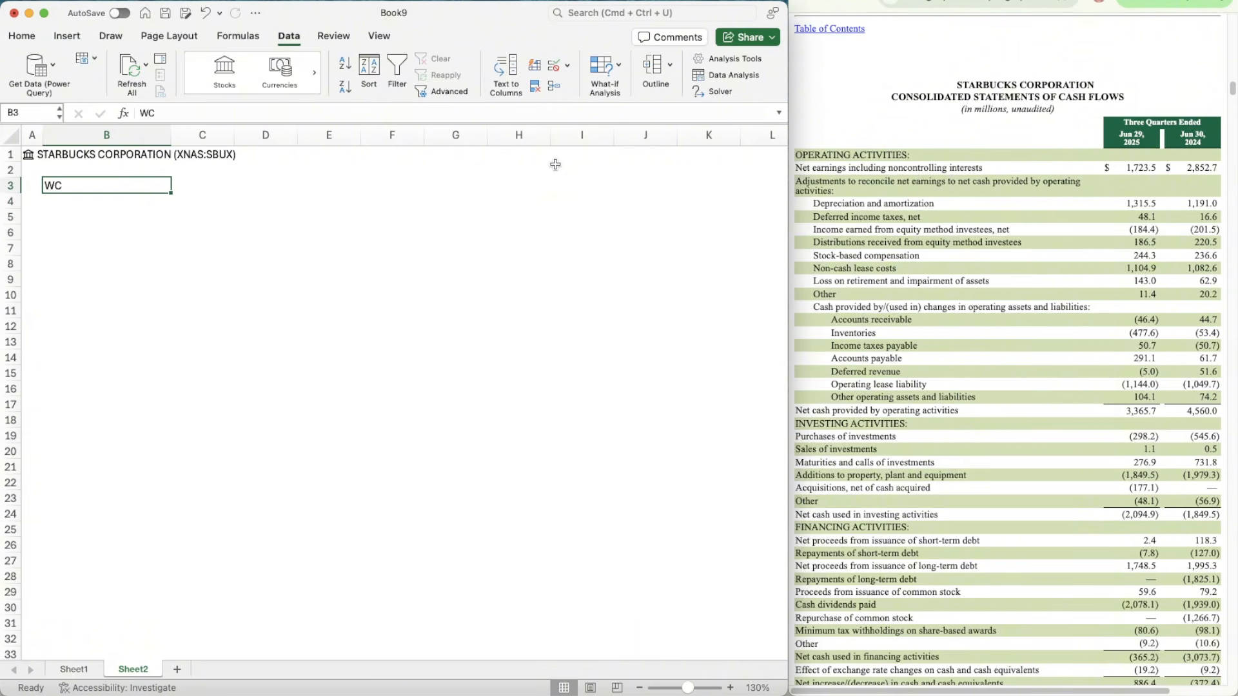
type("WACC = &")
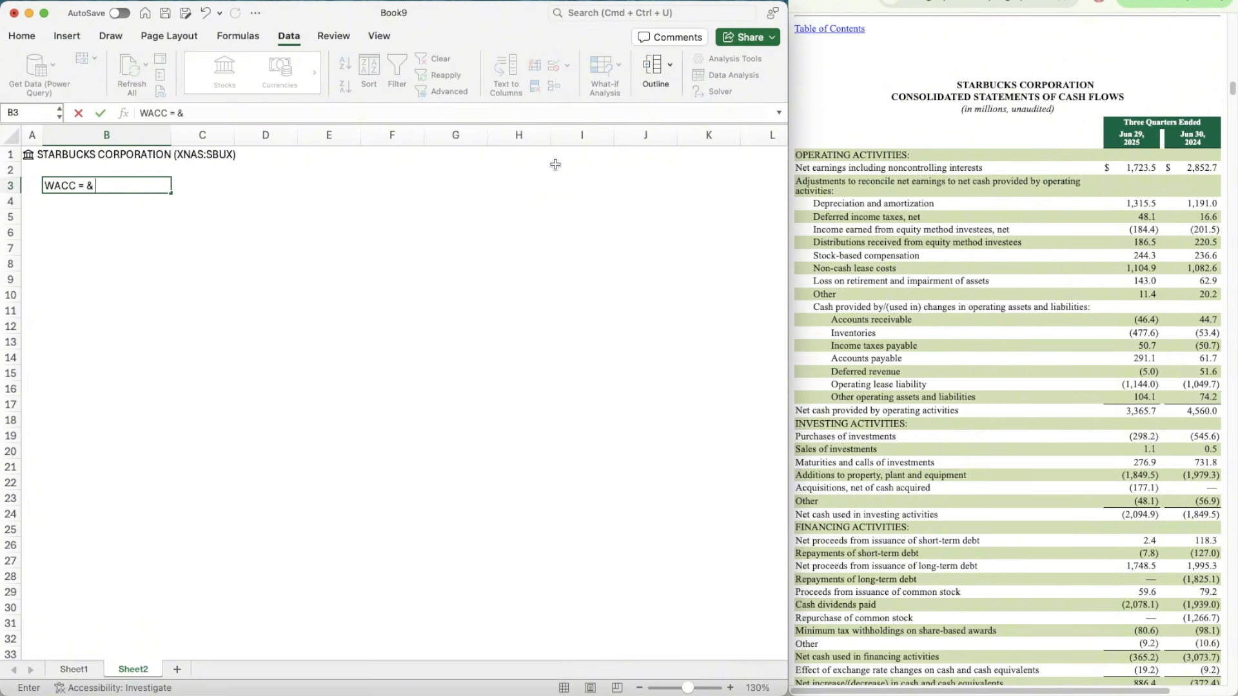
type("%")
key("BackSpace")
key("BackSpace")
key("BackSpace")
key("BackSpace")
type("% of Equity * Cost of Equity")
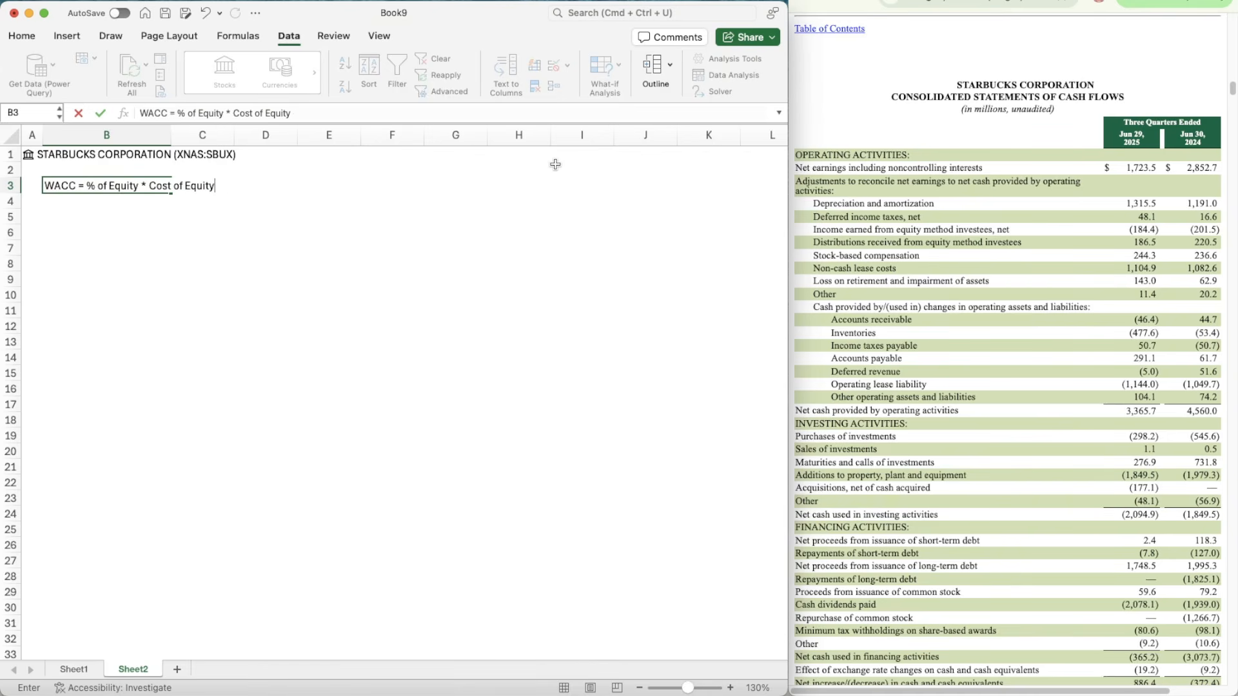
type(" + % of Debt * cost of debt * (")
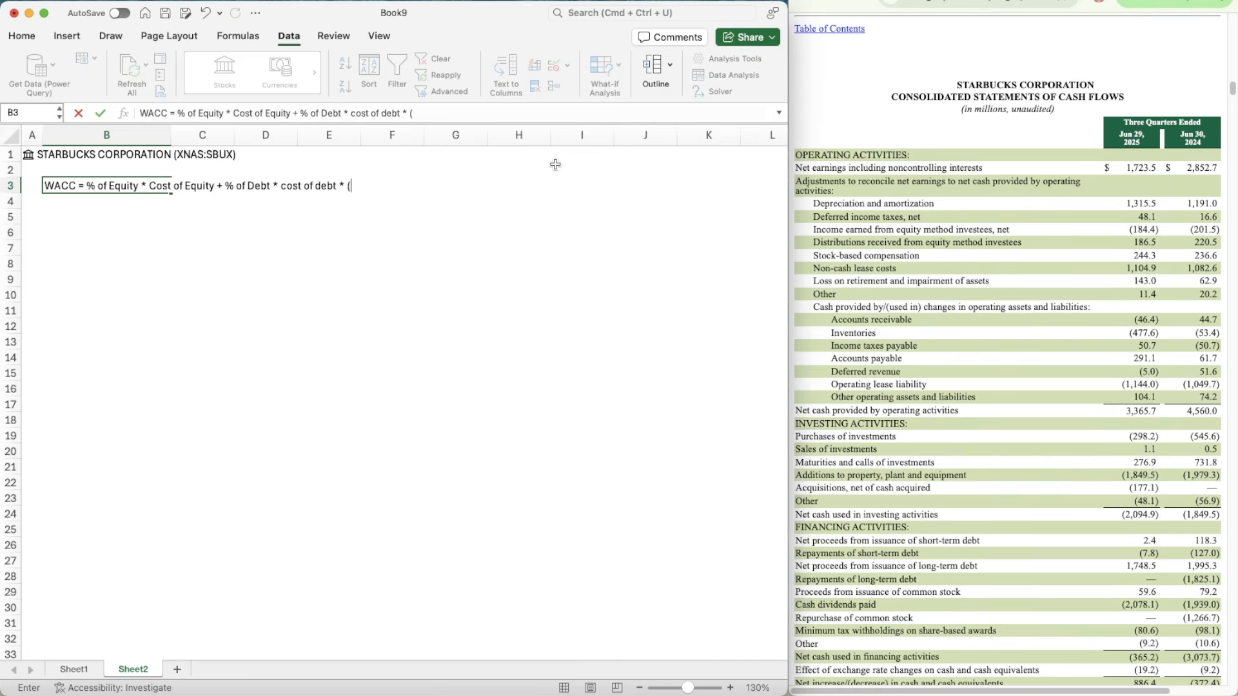
type("1-Tax Rate")
Step: Complete the WACC note in B3 with the debt term "+ % of Debt * cost of debt * (1-Tax Rate)"
key("Return")
Step: Enter the labels Market Cap, % of Equity and Cost of Equity in B5:B7, below the WACC note
key("Down")
key("Down")
key("Up")
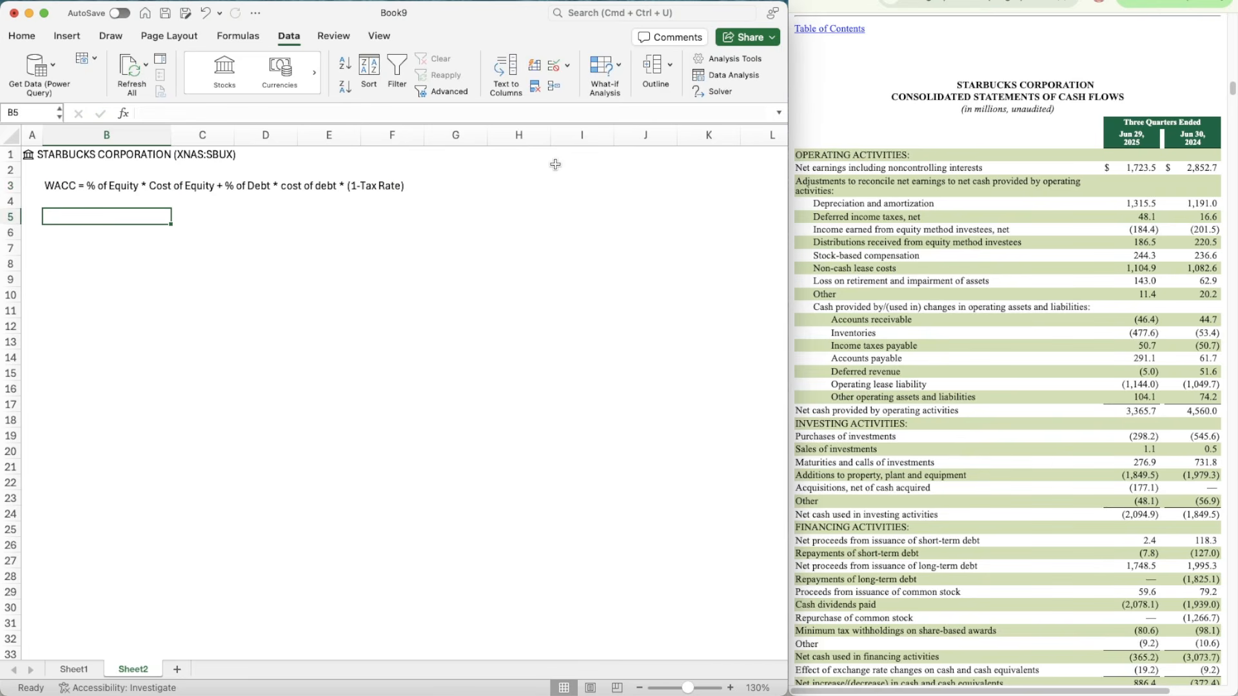
type("Market Cap")
key("Return")
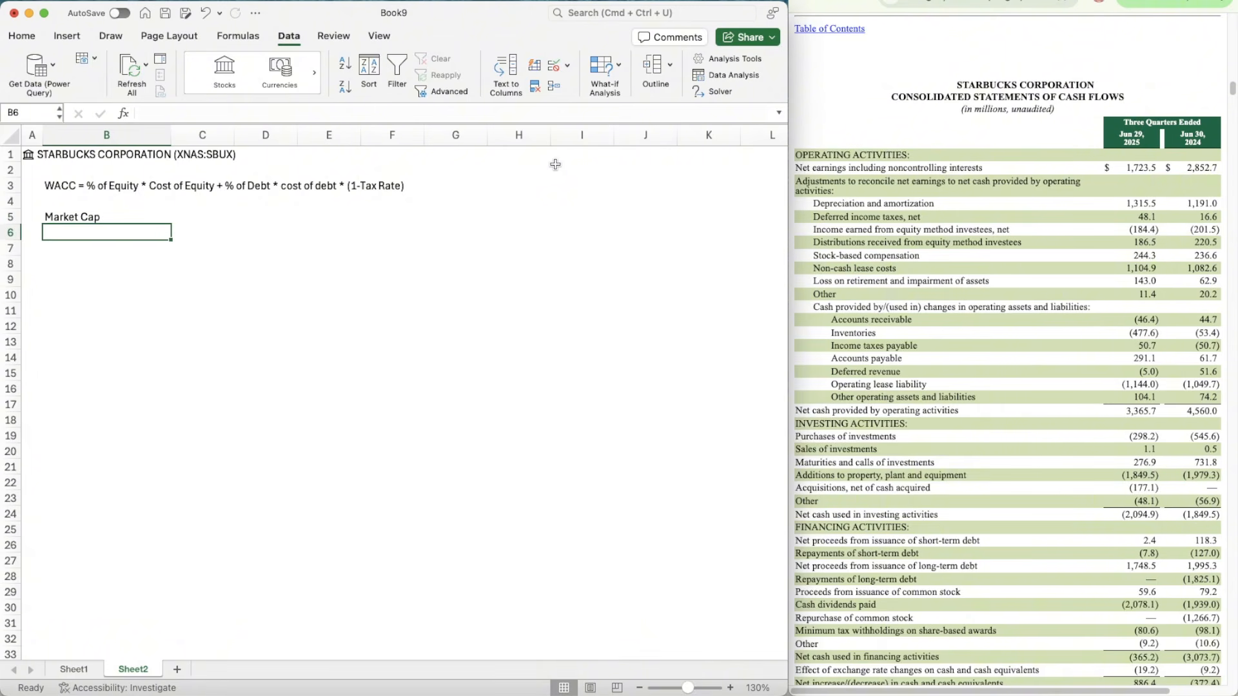
type("% of Equity")
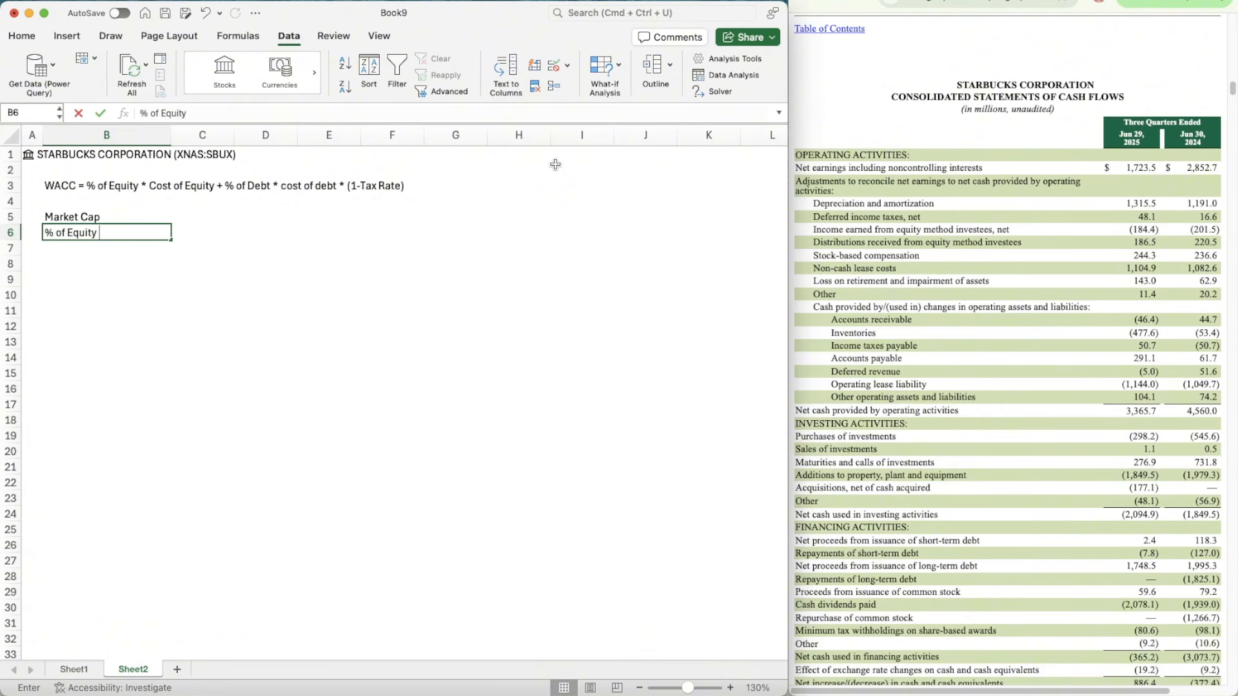
key("Return")
type("Cost of Equity")
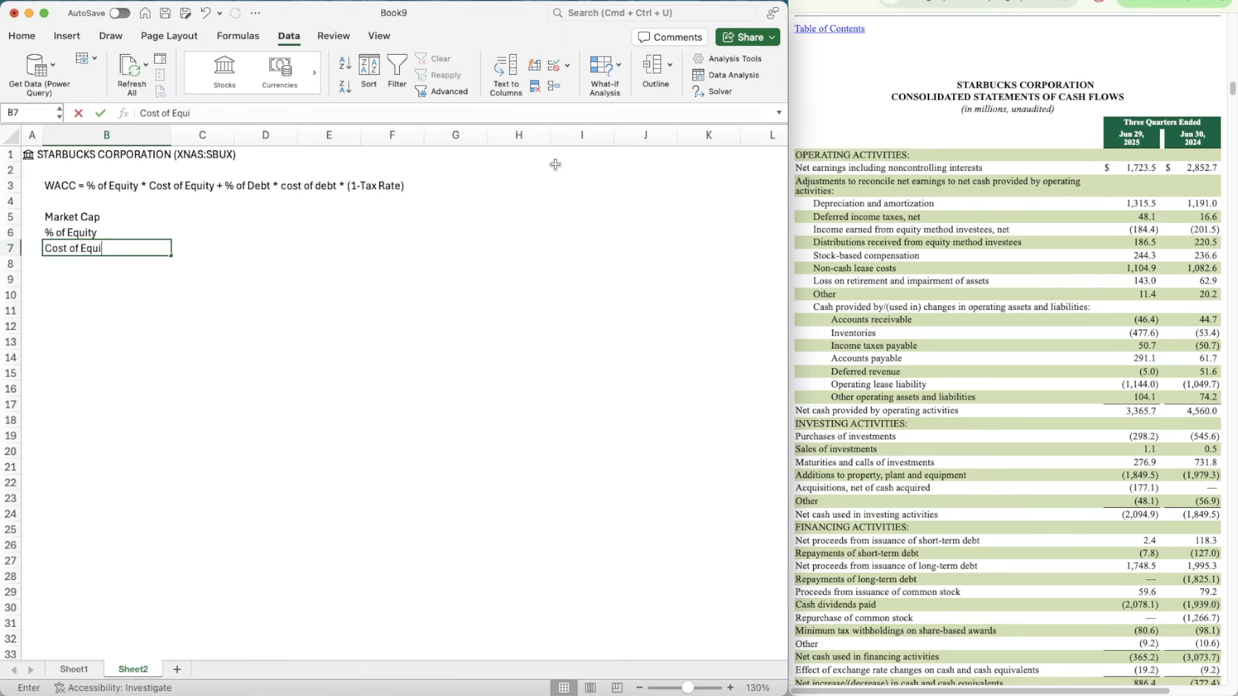
key("Return")
Step: Add the labels Risk Free Rate in B8 and Beta in B9, below Cost of Equity
type("Ri")
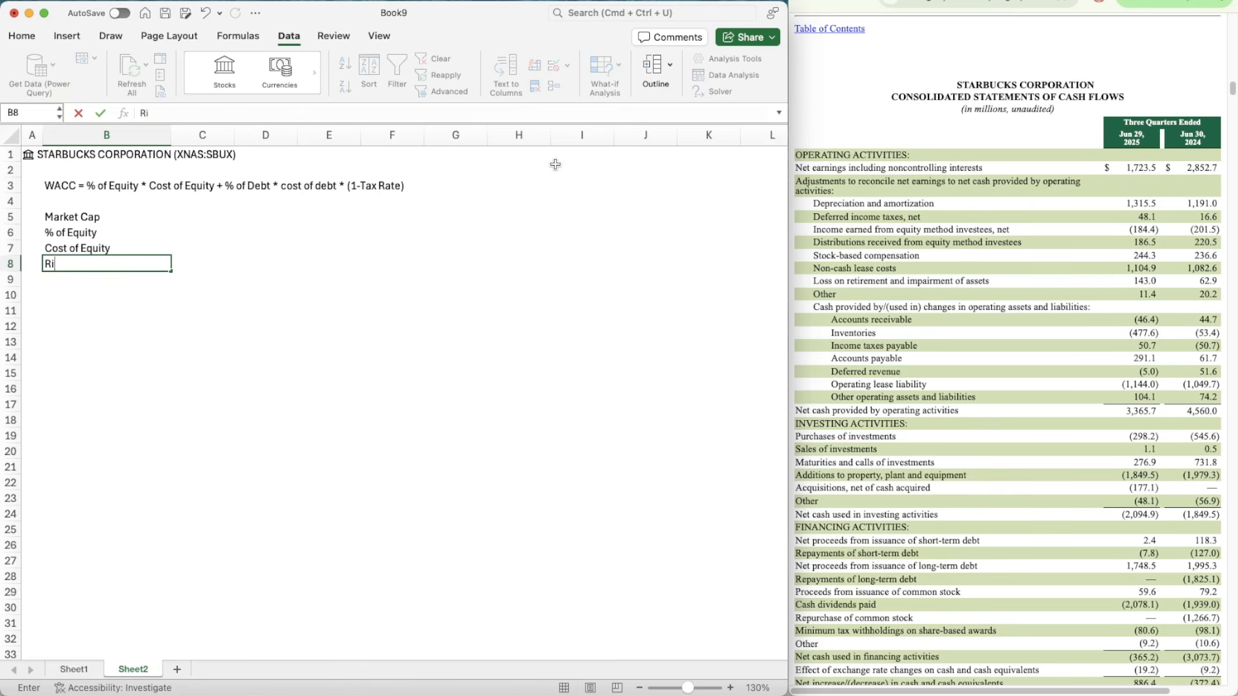
key("BackSpace")
type("Risk Free Rat")
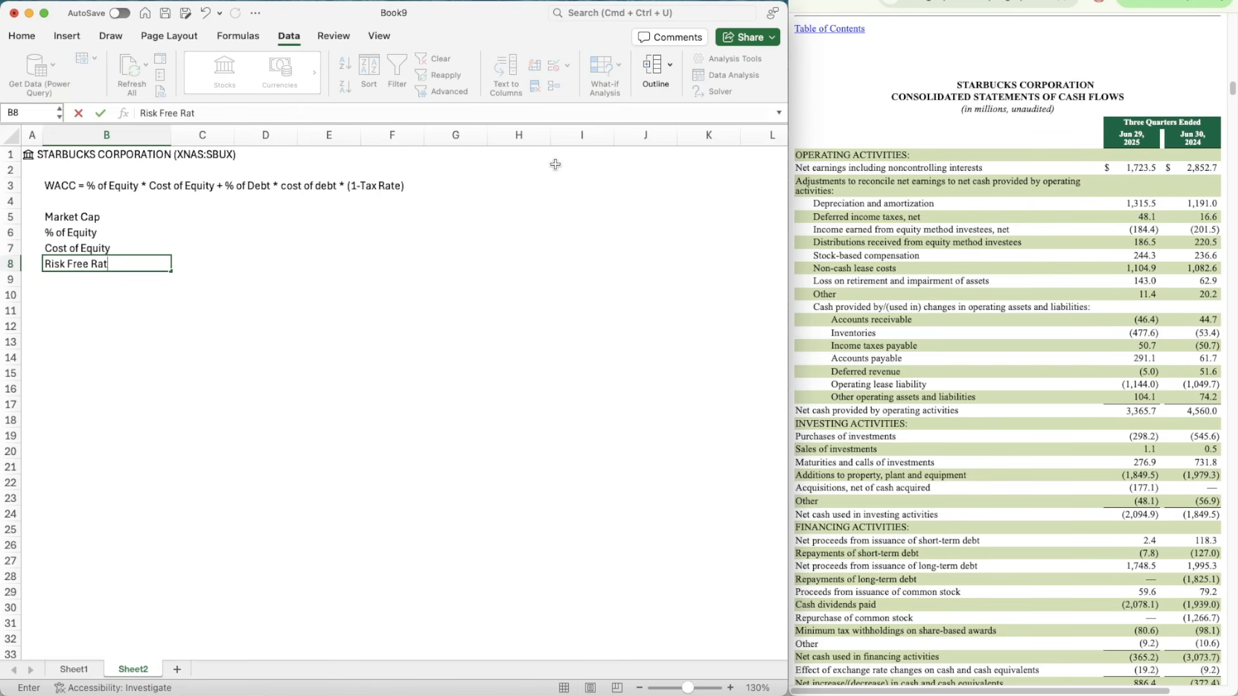
type("e")
key("Return")
type("Beta")
key("Return")
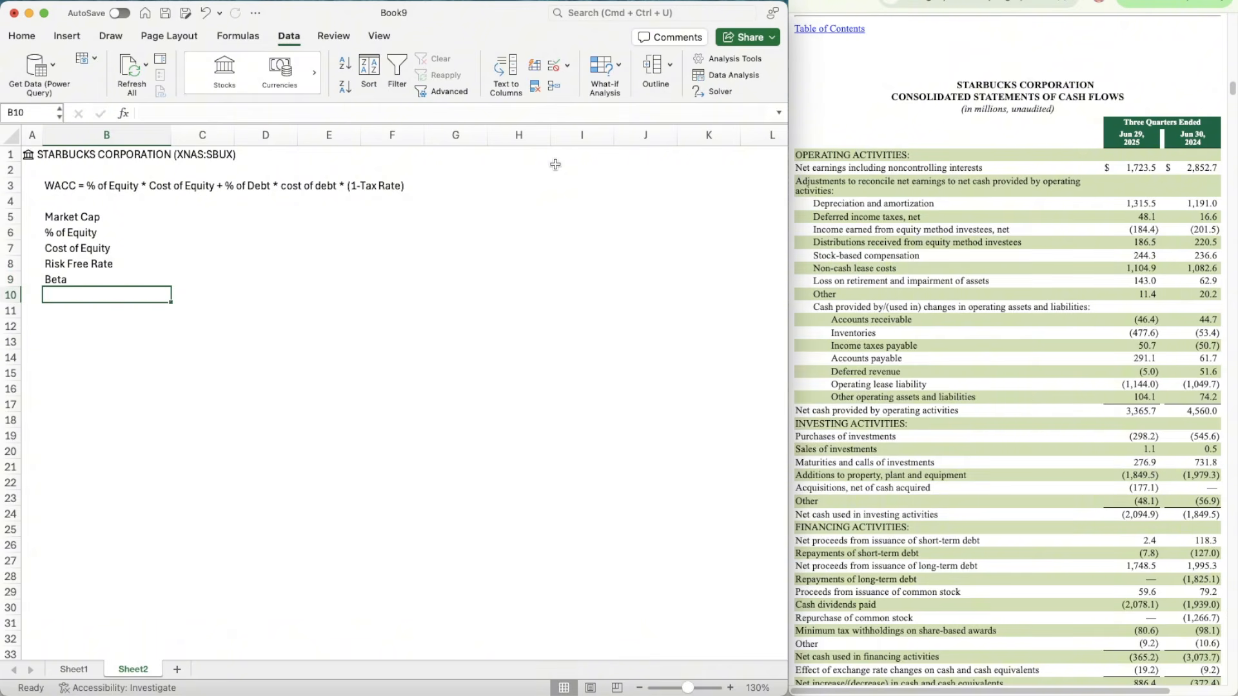
Step: Add an Equity Risk Premium label in B10, below Beta
type("Cequity")
key("BackSpace")
key("BackSpace")
key("BackSpace")
key("BackSpace")
key("BackSpace")
key("BackSpace")
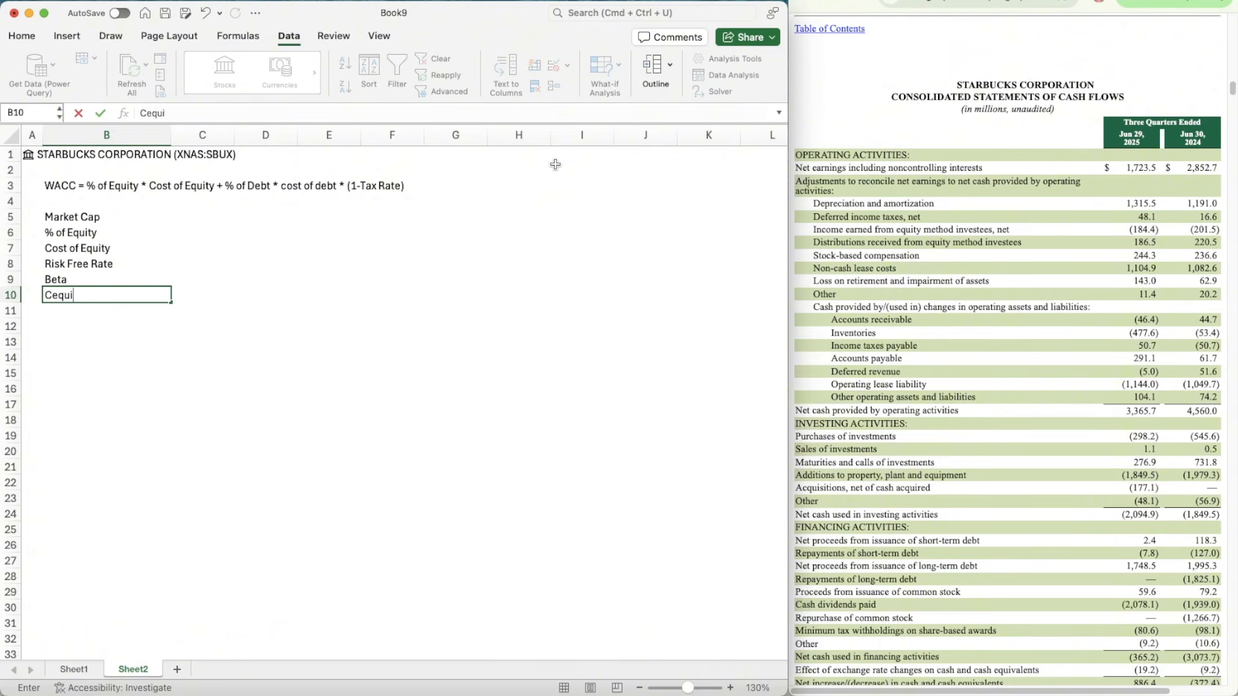
key("BackSpace")
type("Equity Risk Premium")
key("Return")
key("Return")
key("Return")
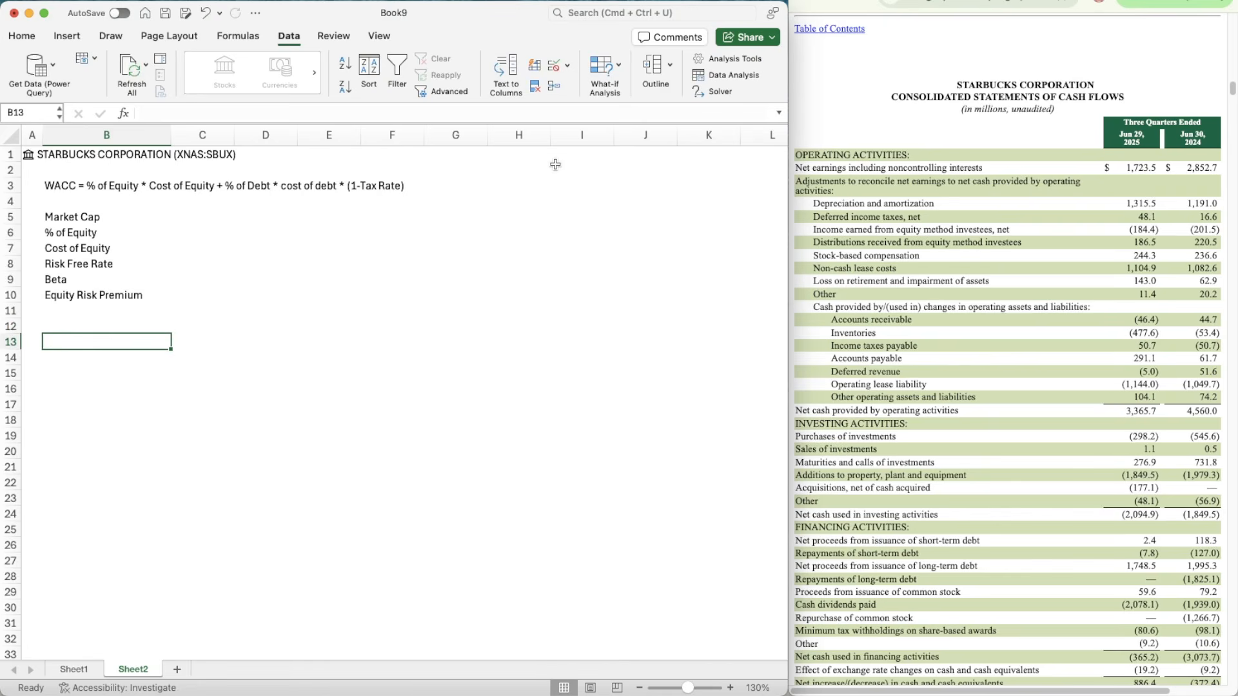
Step: Add the labels Debt in B12 and % of Debt in B13, leaving a blank row below Equity Risk Premium
key("Up")
type("Debt")
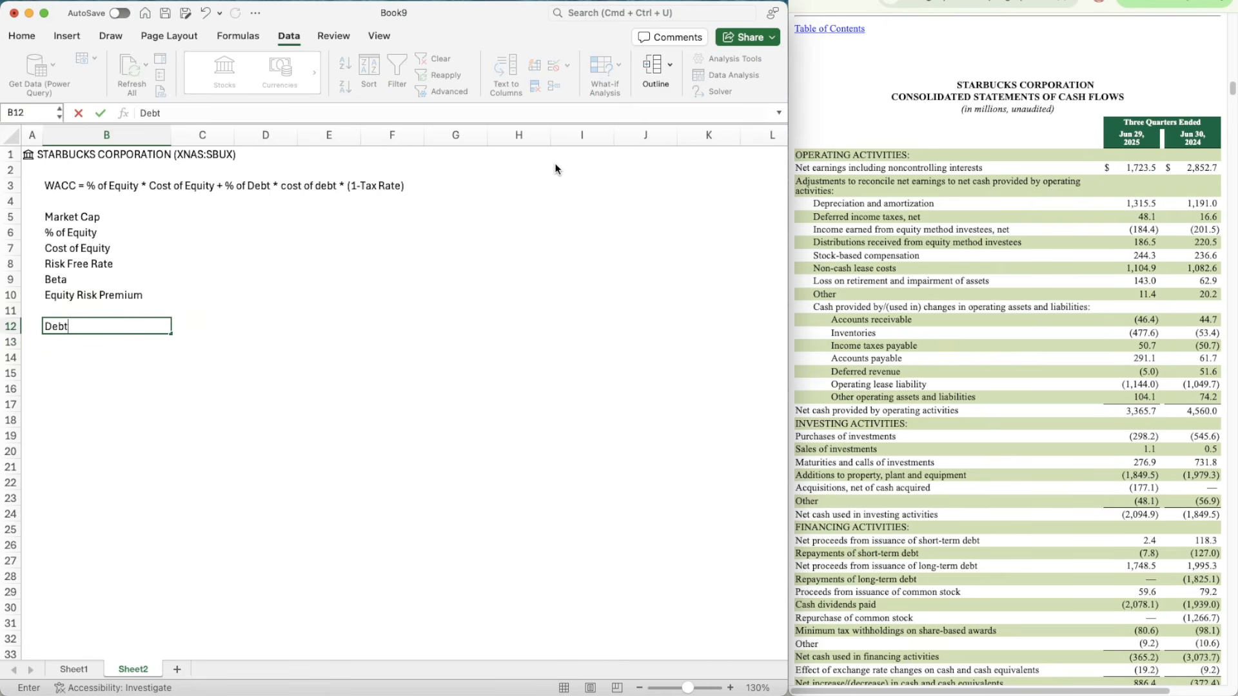
key("Return")
type("Cost")
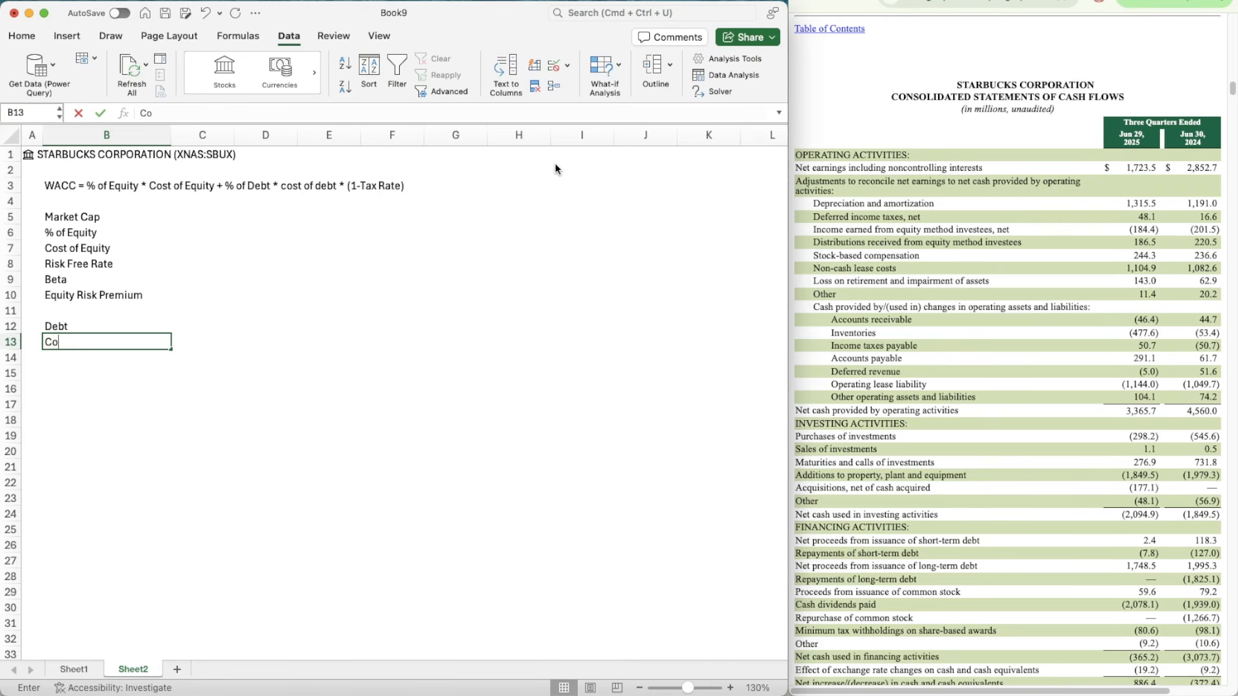
key("BackSpace")
key("BackSpace")
key("BackSpace")
key("BackSpace")
type("% of ")
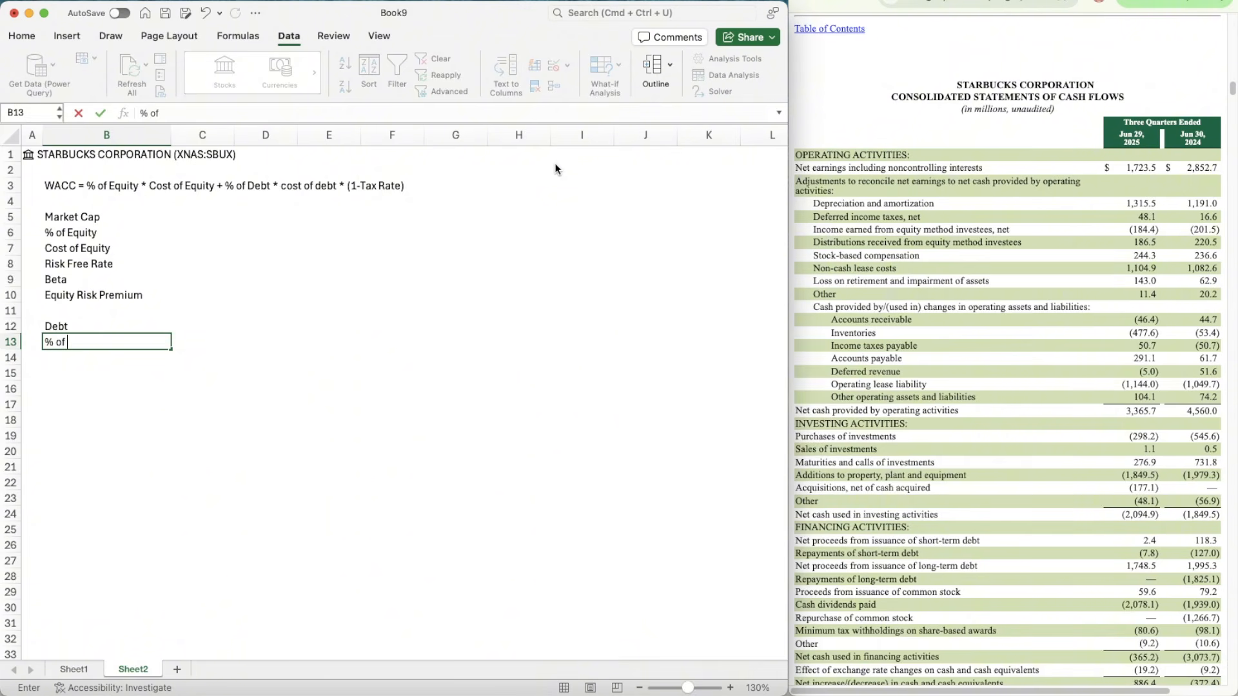
type("Deb")
key("BackSpace")
type("ebt")
Step: Enter the labels Cost of Debt in B14 and Tax Rate in B15, below % of Debt
key("Return")
type("C")
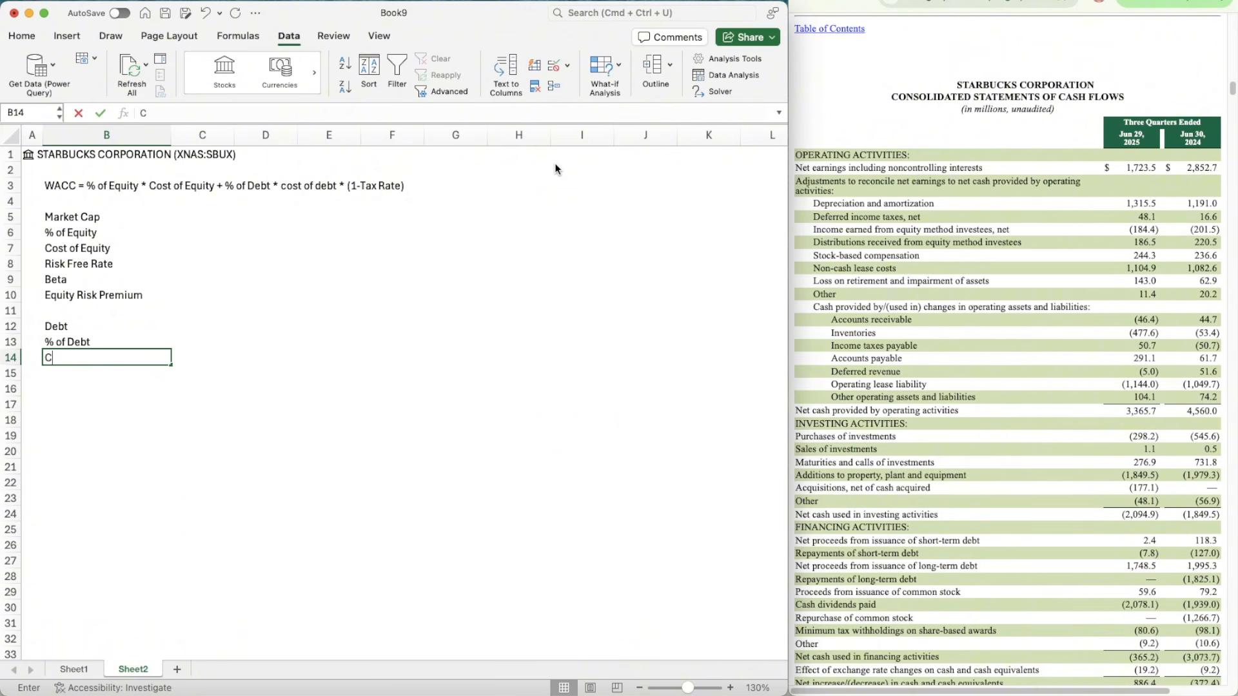
type("ost of Debt")
key("Return")
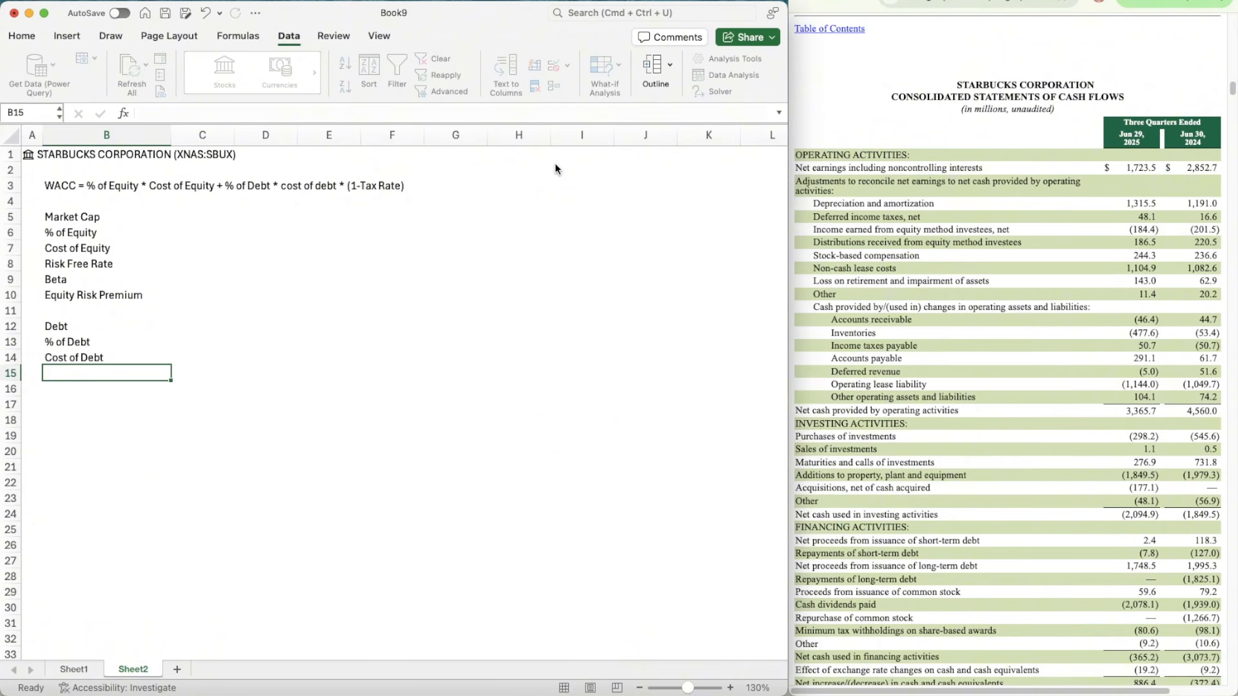
type("Tax Rate")
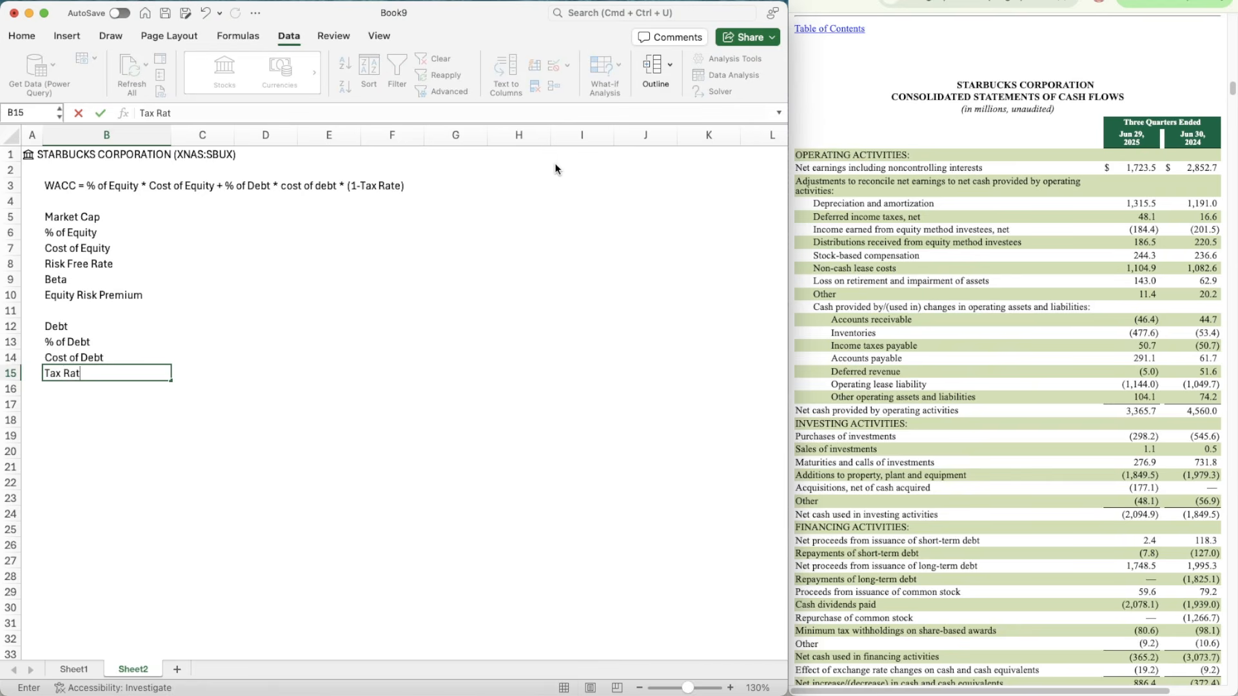
key("Return")
Step: Add a Total label in B17 and a WACC label in B19, each set off by a blank row
key("Return")
type("Total")
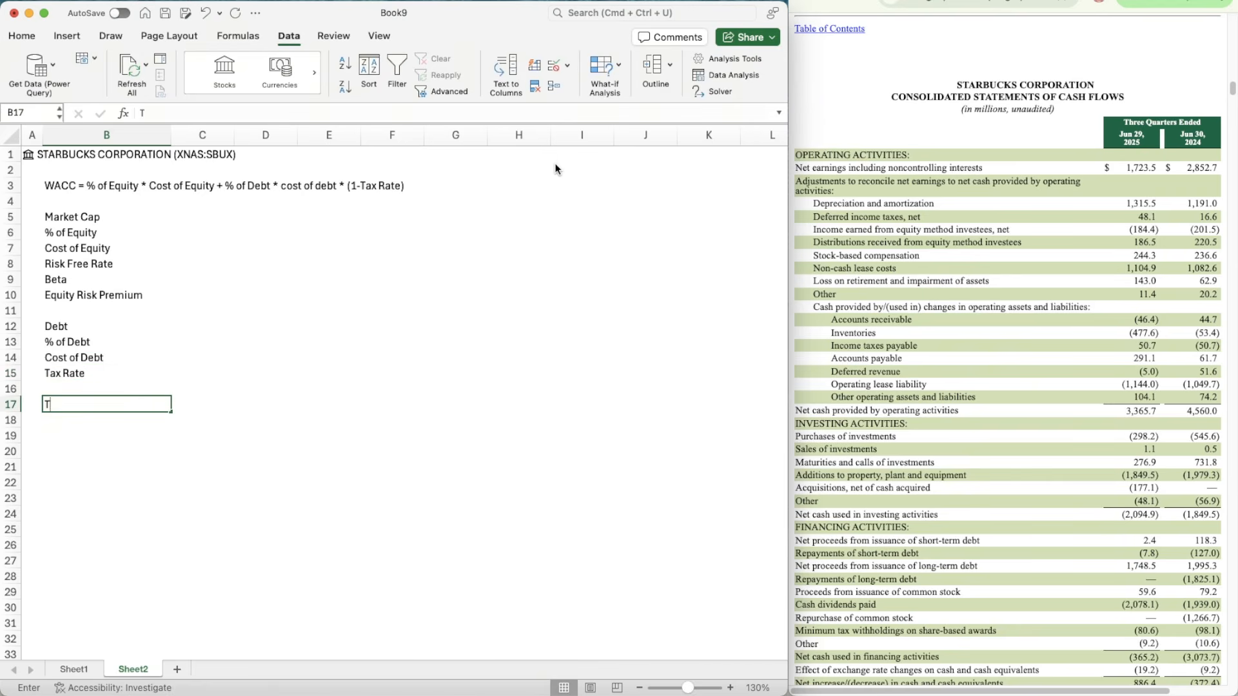
key("Return")
key("Return")
type("WA")
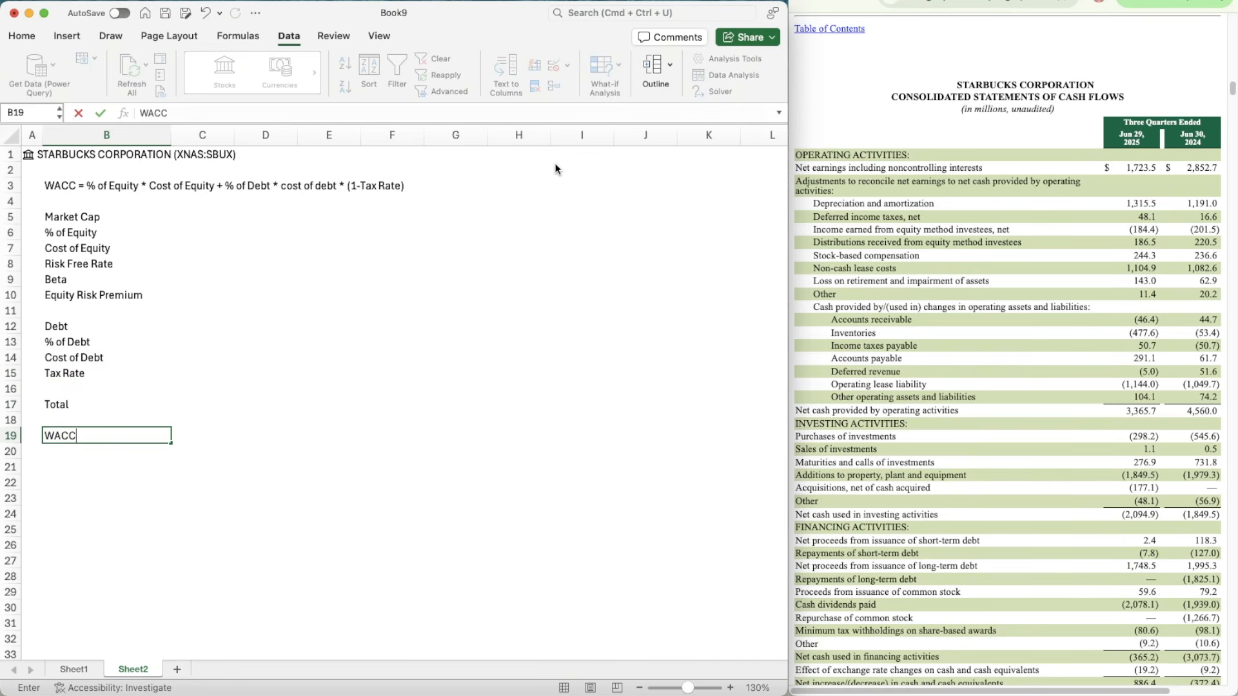
type("CC")
Step: Make all the labels from Market Cap to WACC in B5:B19 bold
key("shift+Up")
key("shift+Up")
key("shift+Up")
key("shift+Up")
key("shift+Up")
key("shift+Up")
key("shift+Up")
key("shift+Up")
key("shift+Up")
key("shift+Up")
key("shift+Up")
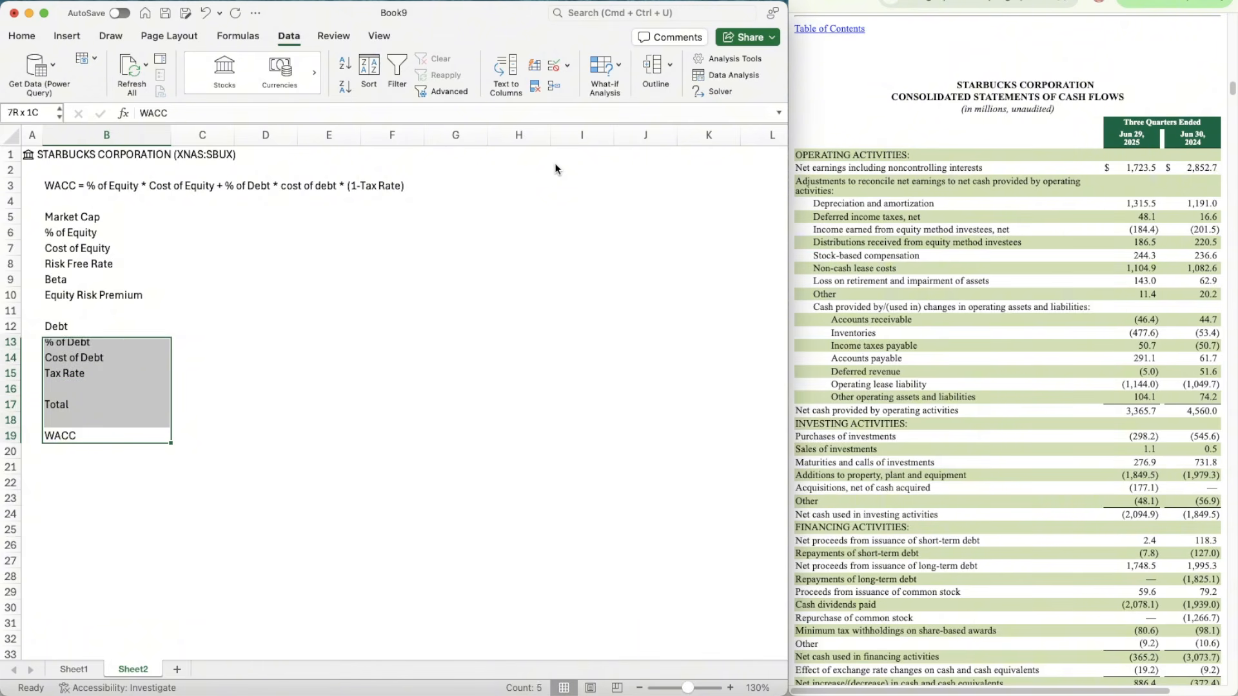
key("shift+Up")
key("shift+Up")
key("shift+Up")
key("super+b")
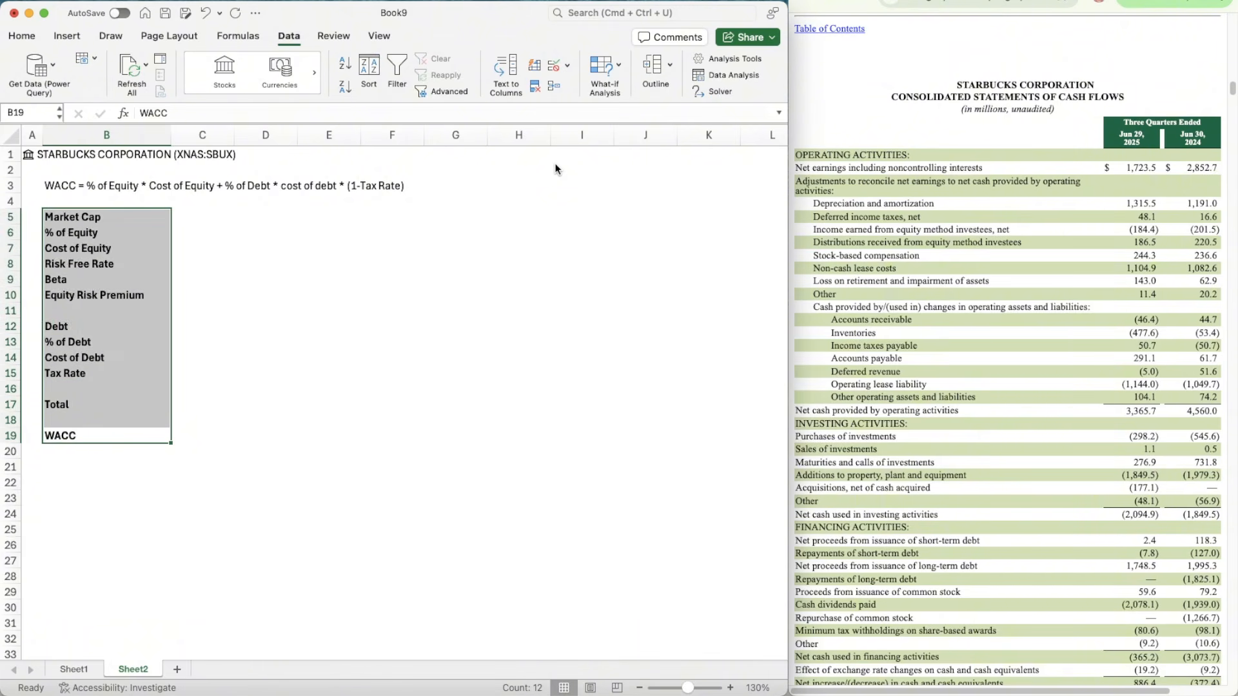
Step: Indent the Risk Free Rate, Beta and Equity Risk Premium labels in B8:B10 one level under Cost of Equity
key("Down")
key("Down")
key("Up")
key("Up")
key("Up")
key("Up")
key("Up")
key("Up")
key("Up")
key("Up")
key("Up")
key("Up")
key("Up")
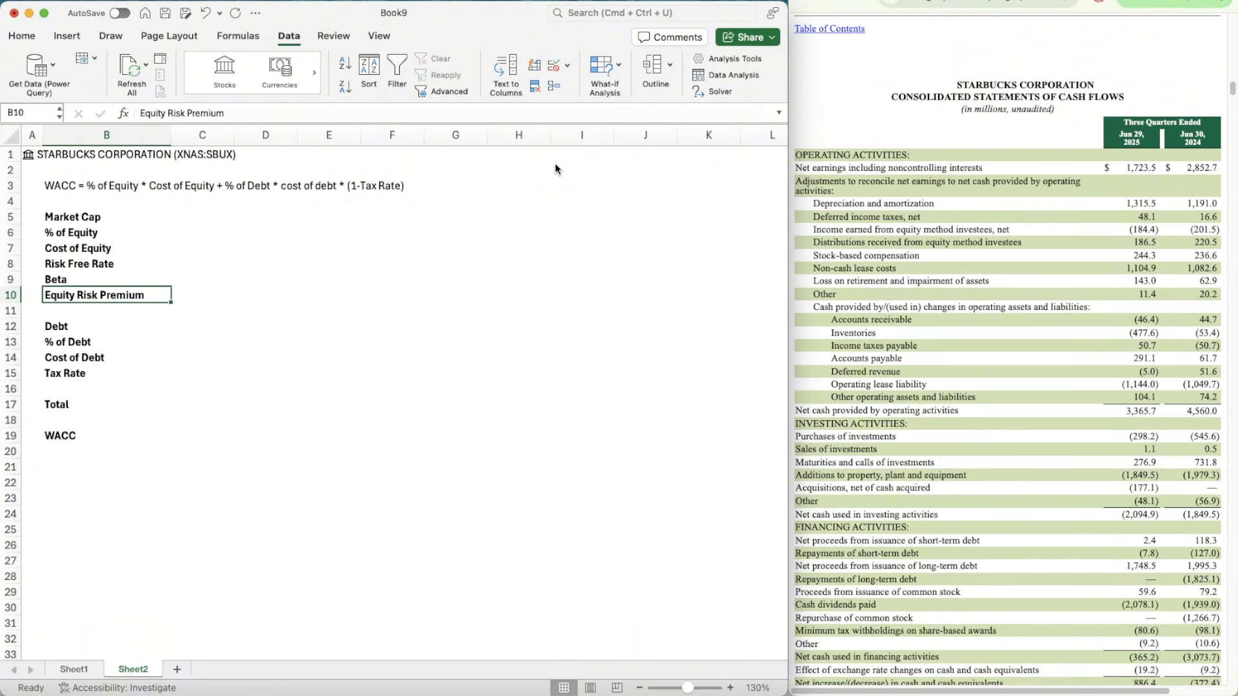
key("shift+Up")
key("shift+Up")
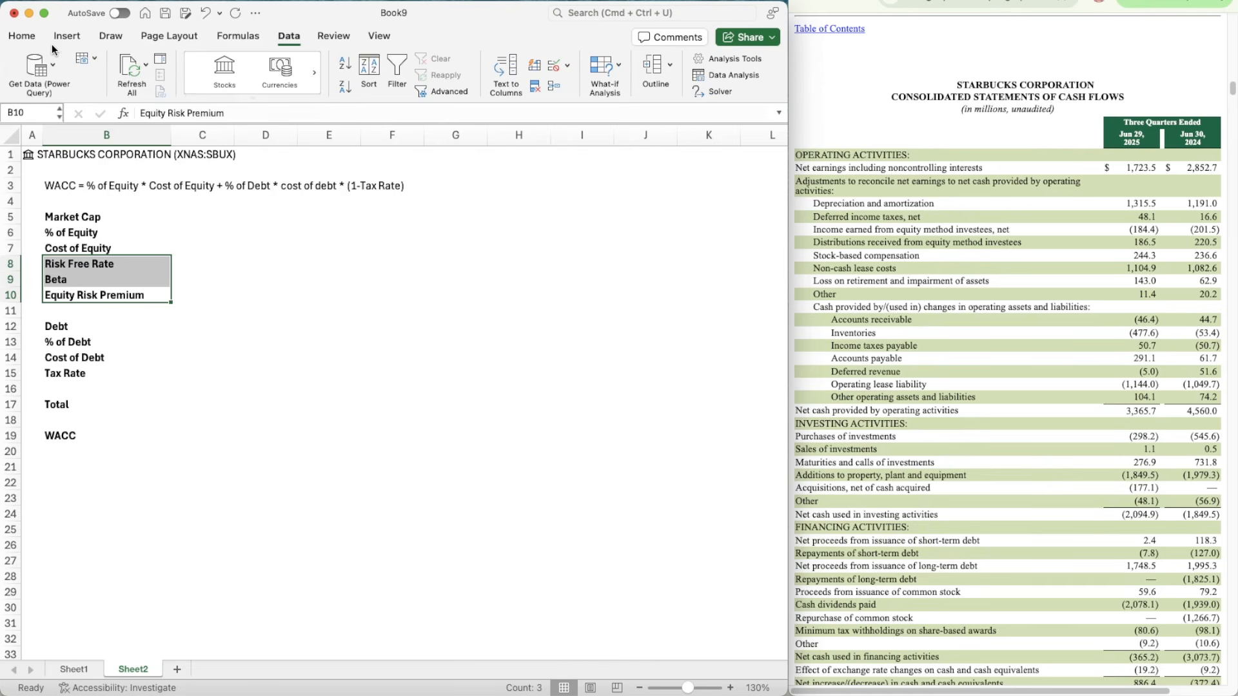
left_click(22, 36)
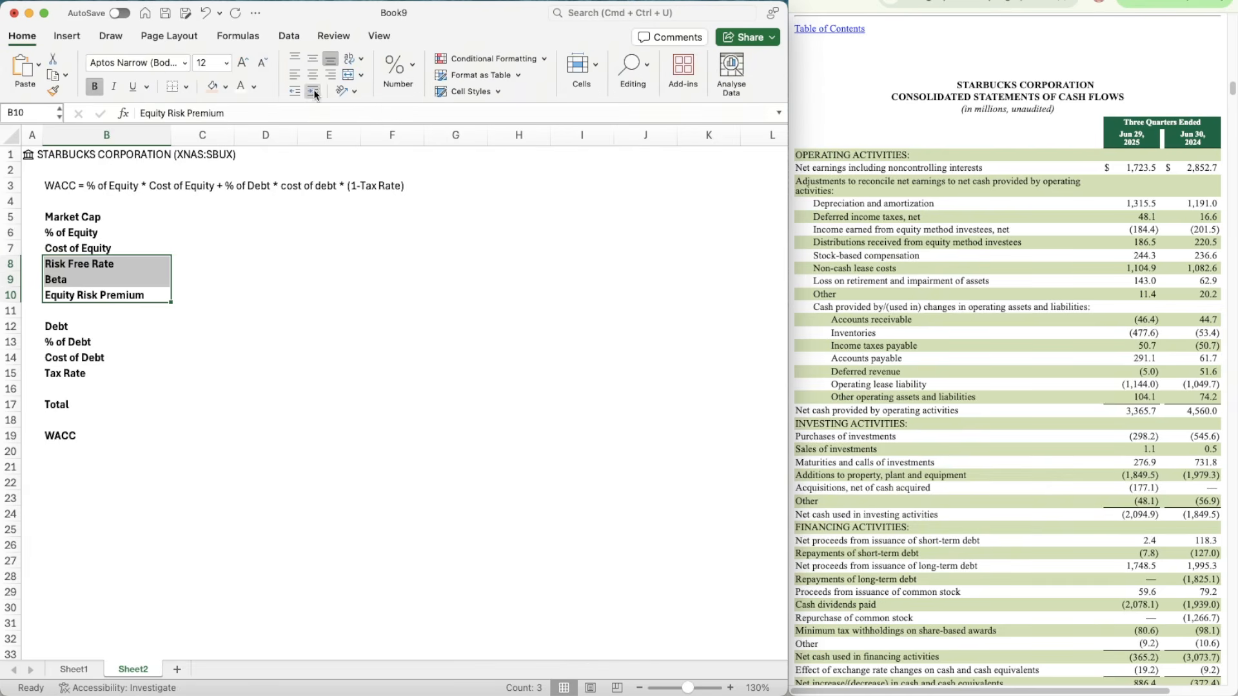
left_click(313, 91)
left_click(293, 291)
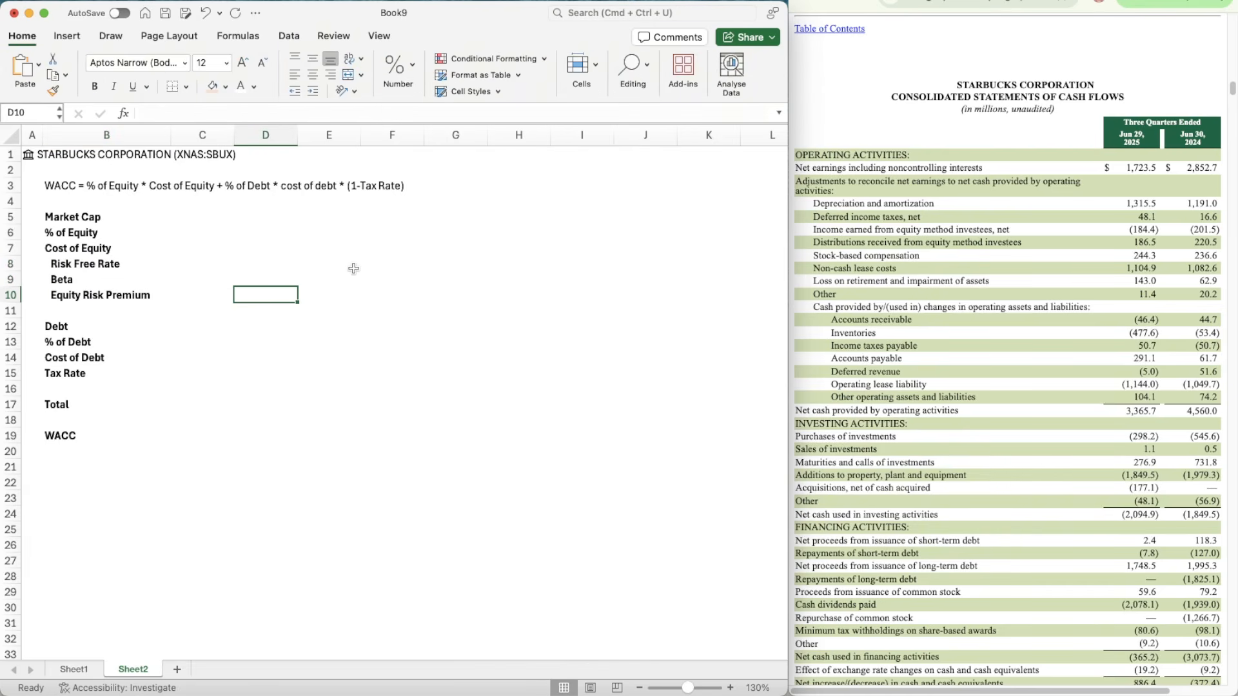
Step: Fill Market Cap in C5 in millions with the stock data formula =A1.[Market cap]/1000000
key("Left")
key("Up")
key("Up")
key("Up")
key("Up")
key("Up")
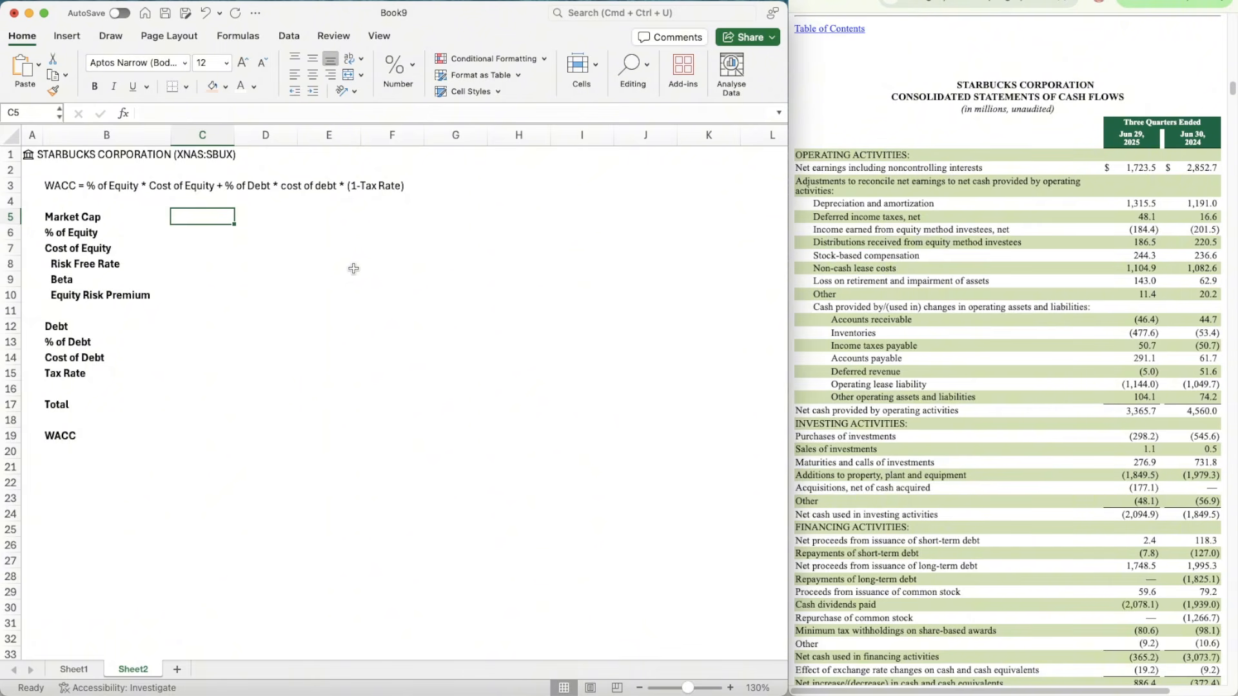
type("=A1.")
key("Tab")
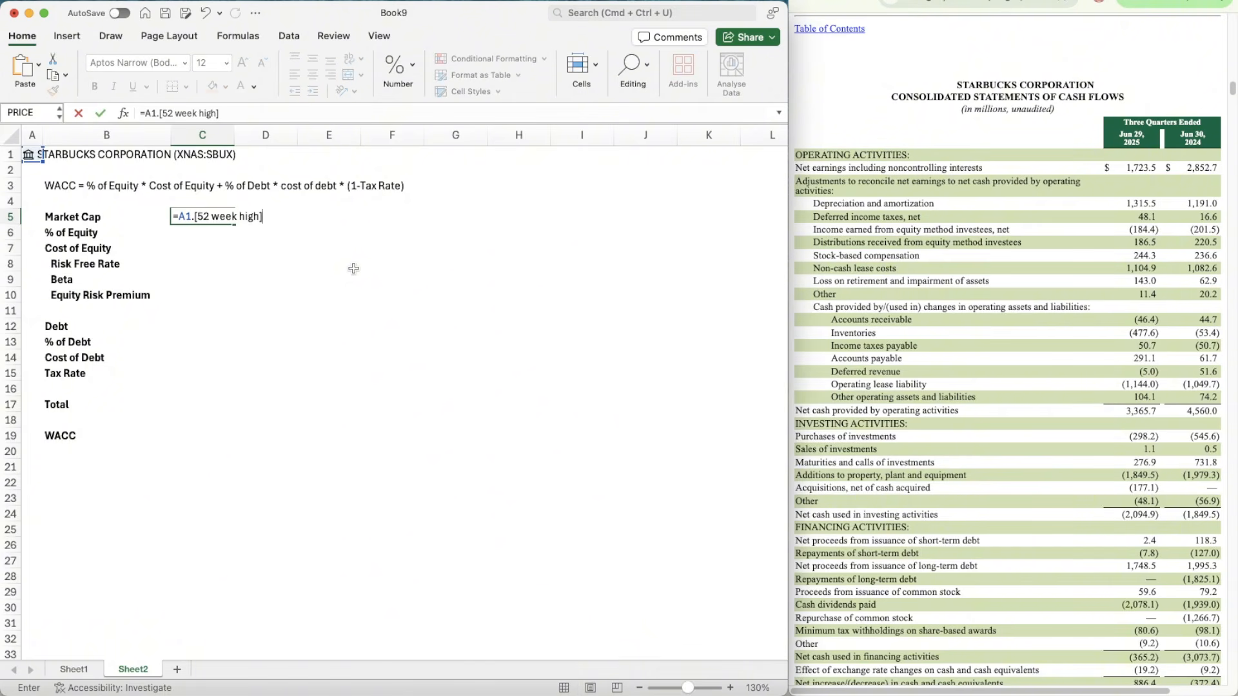
key("BackSpace")
key("BackSpace")
key("BackSpace")
key("BackSpace")
key("BackSpace")
key("BackSpace")
key("BackSpace")
key("BackSpace")
key("BackSpace")
key("BackSpace")
key("BackSpace")
key("BackSpace")
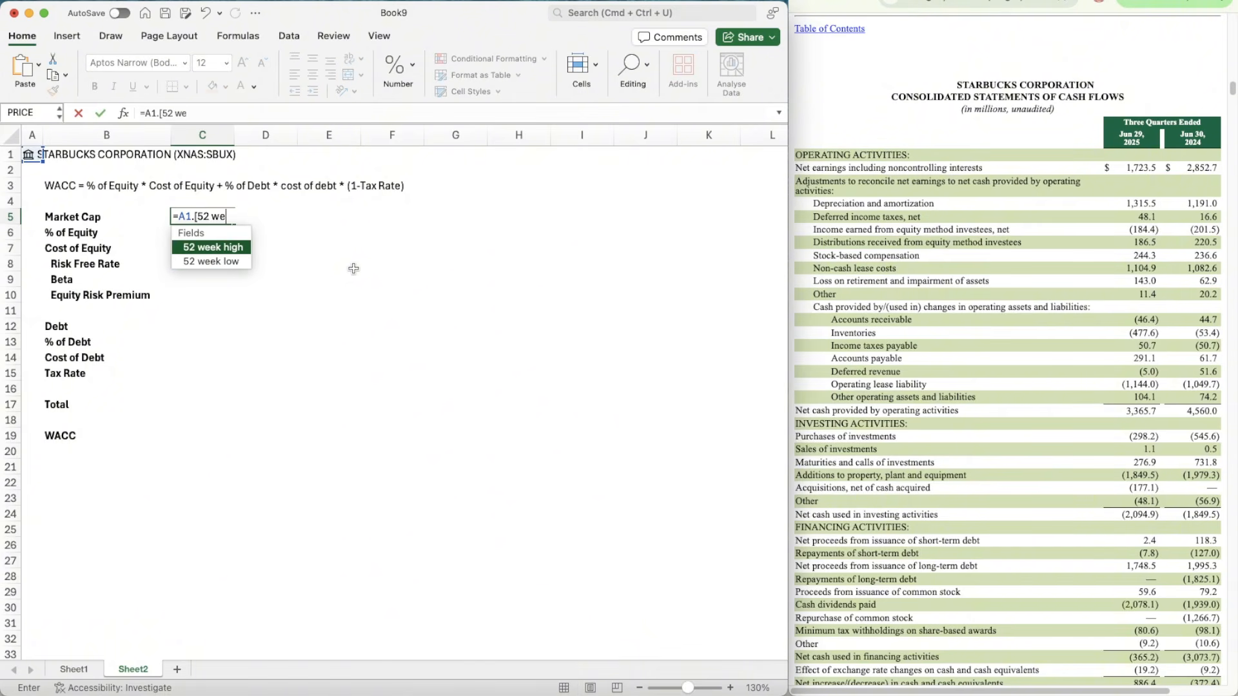
key("BackSpace")
type("Mar")
key("Tab")
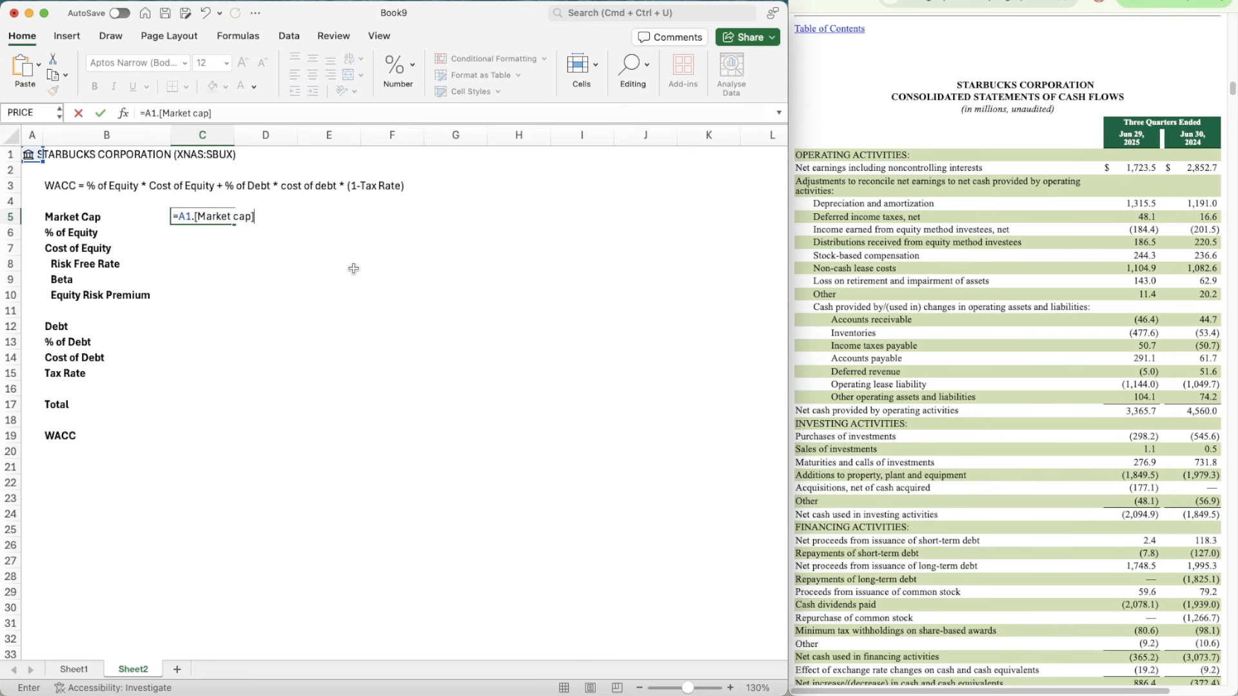
type("/1000000")
key("Return")
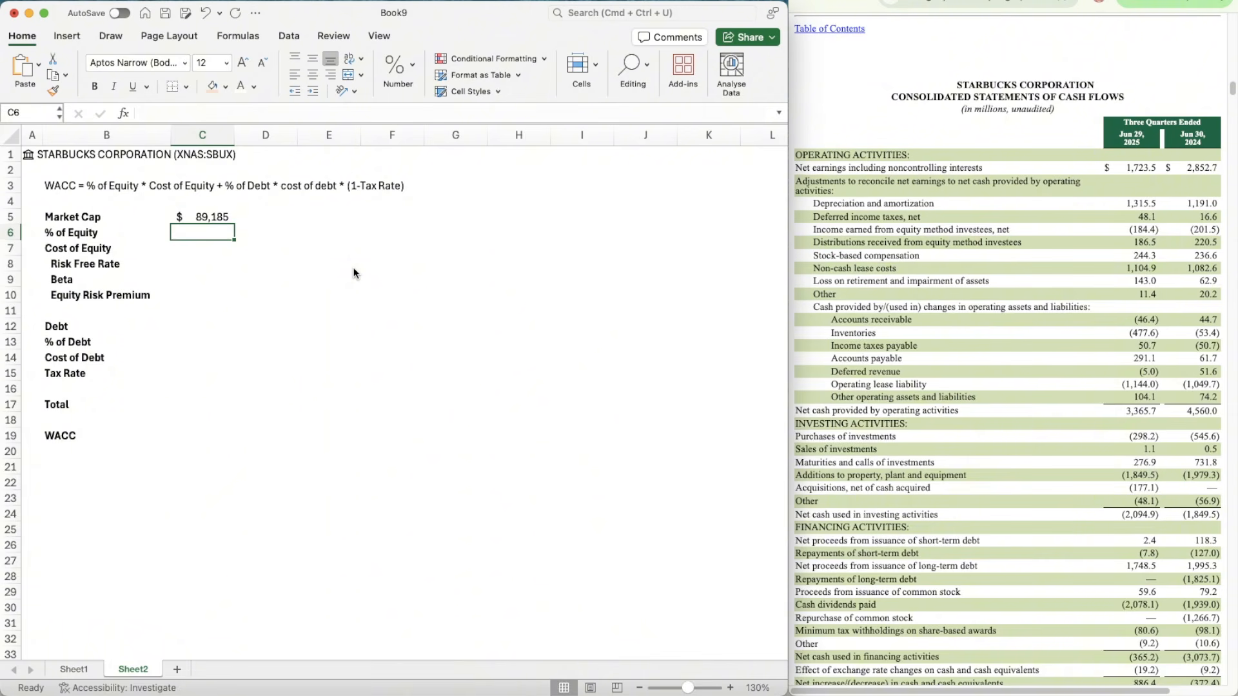
key("Up")
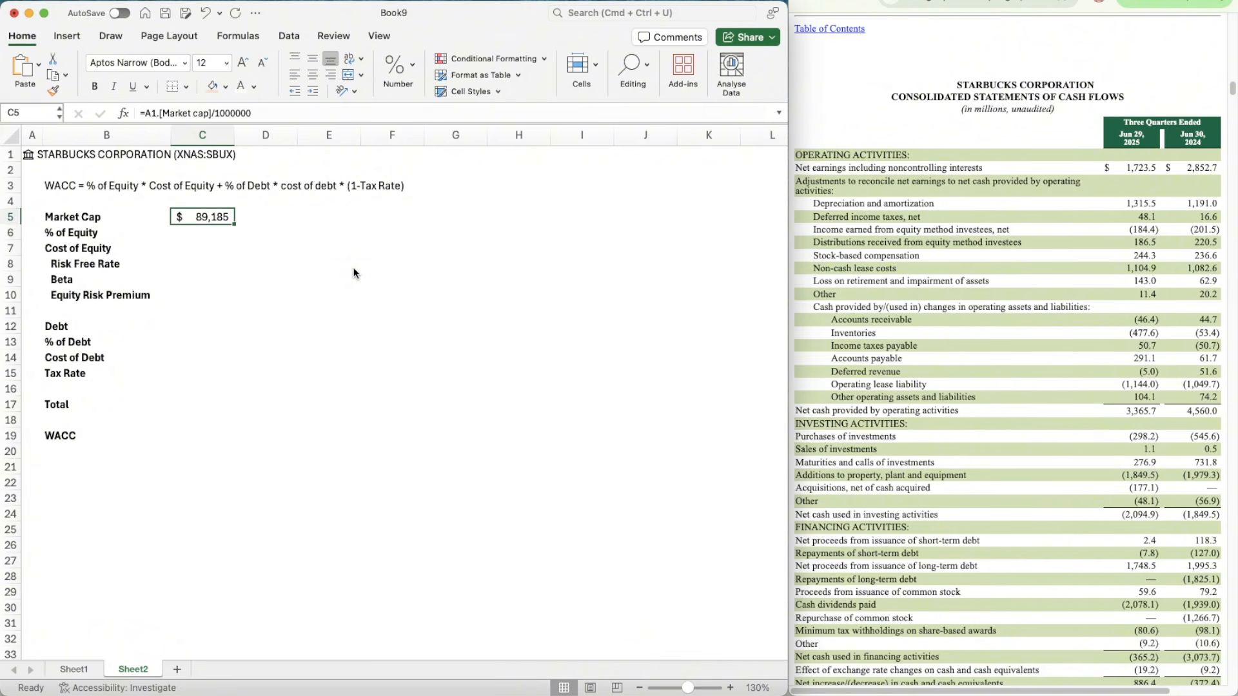
key("Down")
key("Down")
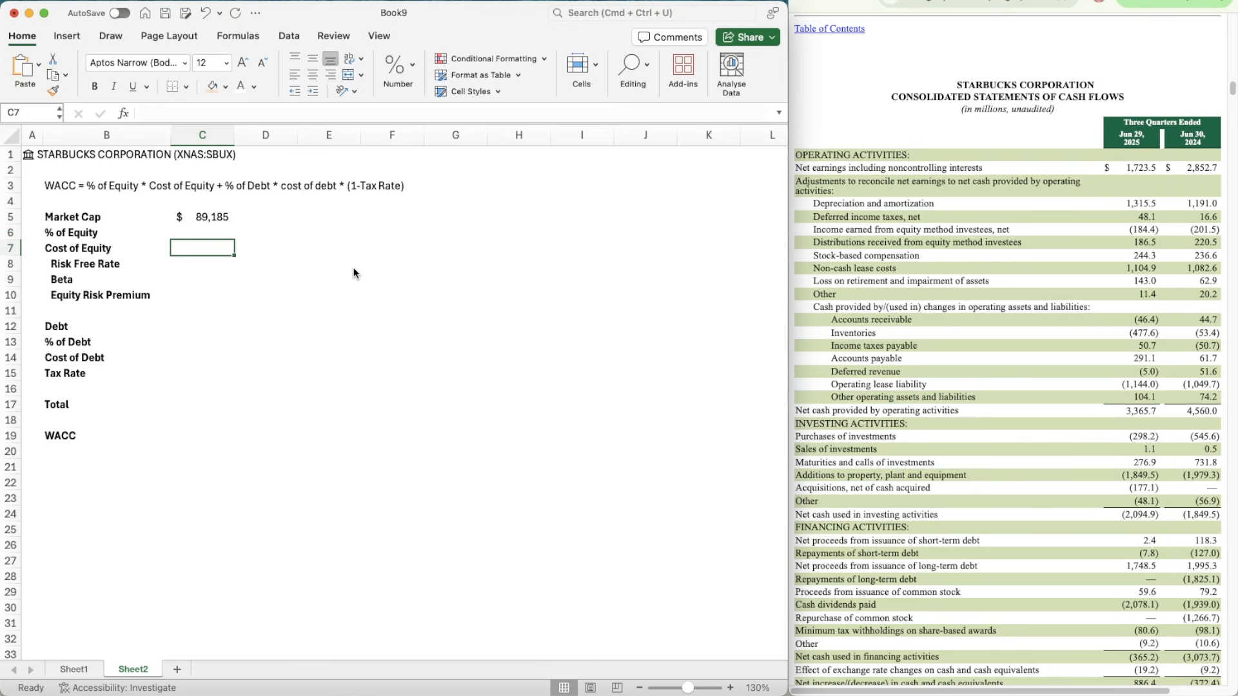
key("Down")
key("Down")
key("Down")
key("Up")
key("Up")
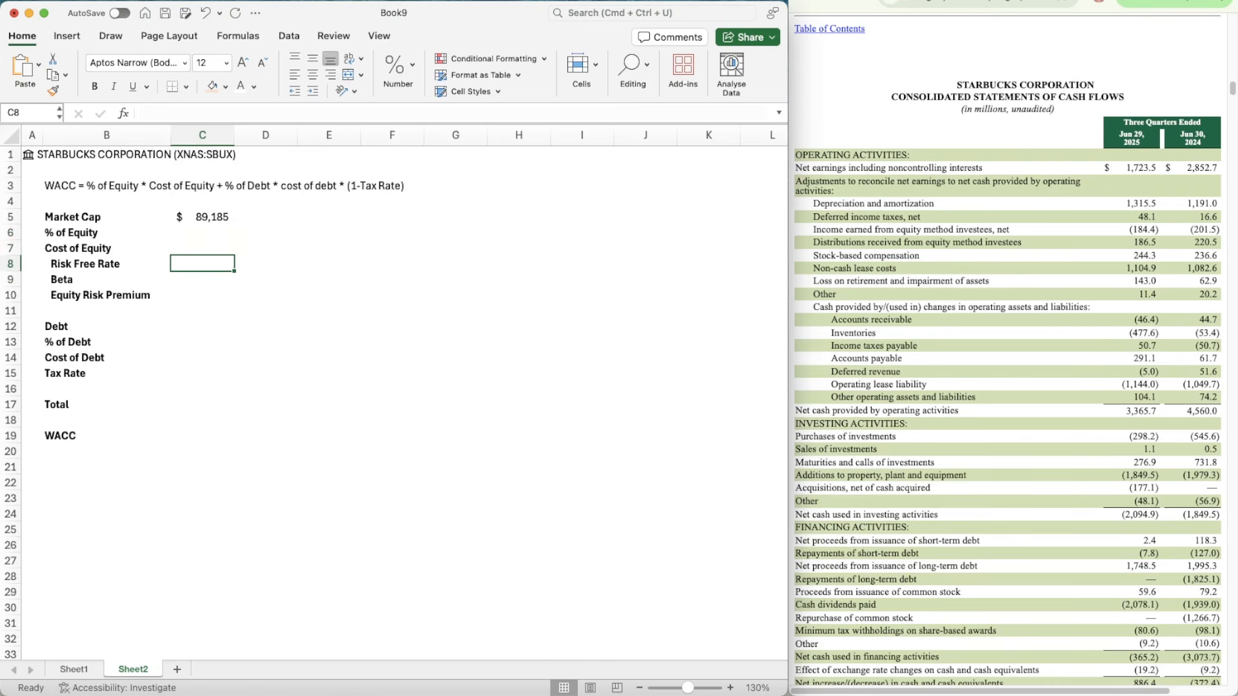
Step: Look up the U.S. 10 Year Treasury yield on CNBC and enter 4.06% as the Risk Free Rate in C8
left_click(962, 1)
scroll(1123, 172, "down", 15)
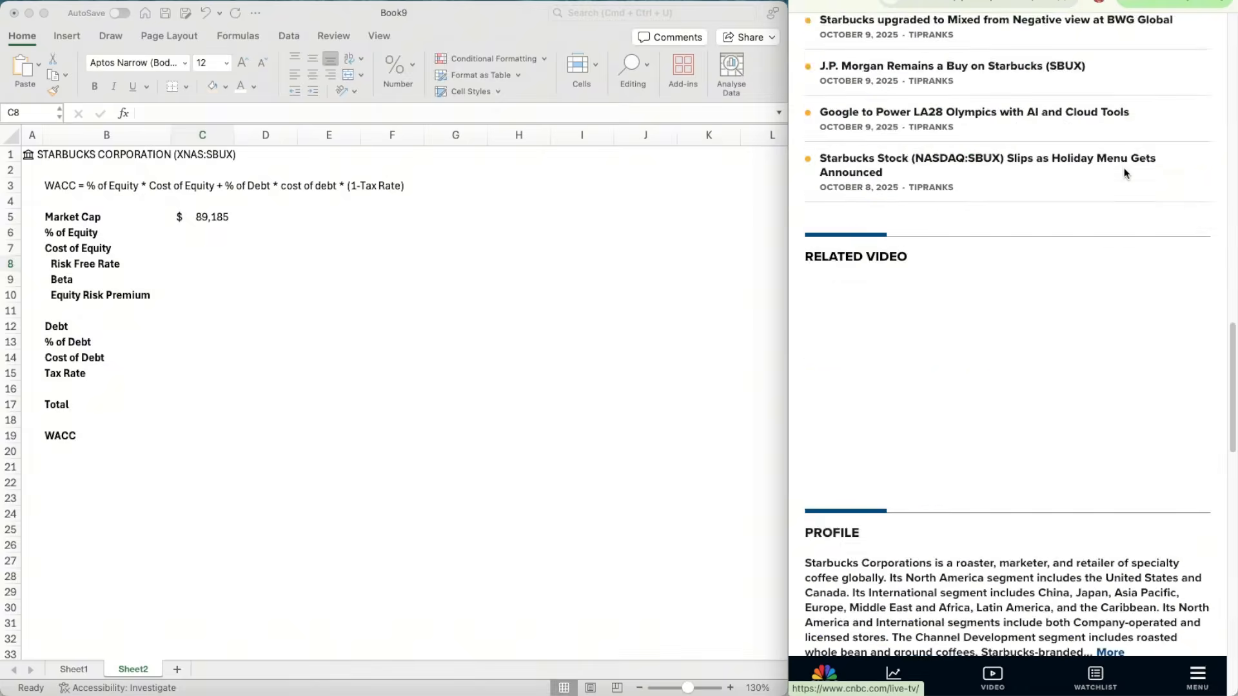
scroll(1124, 173, "up", 15)
left_click(1172, 36)
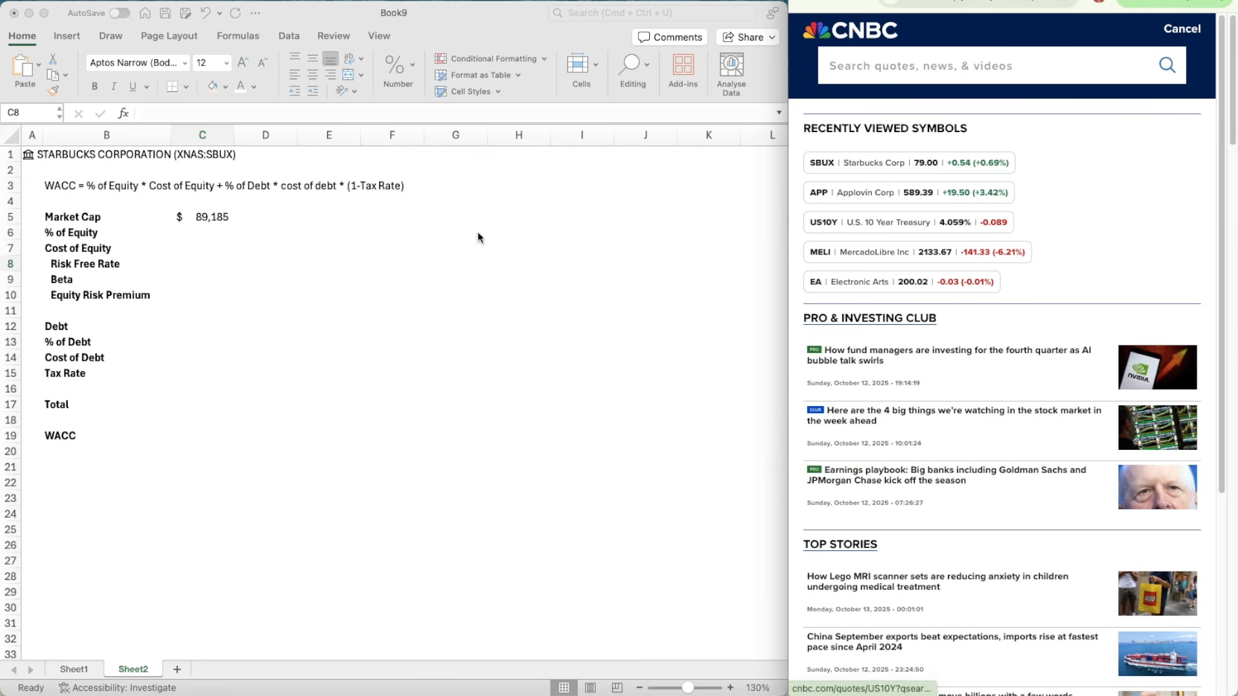
left_click(207, 237)
left_click(204, 248)
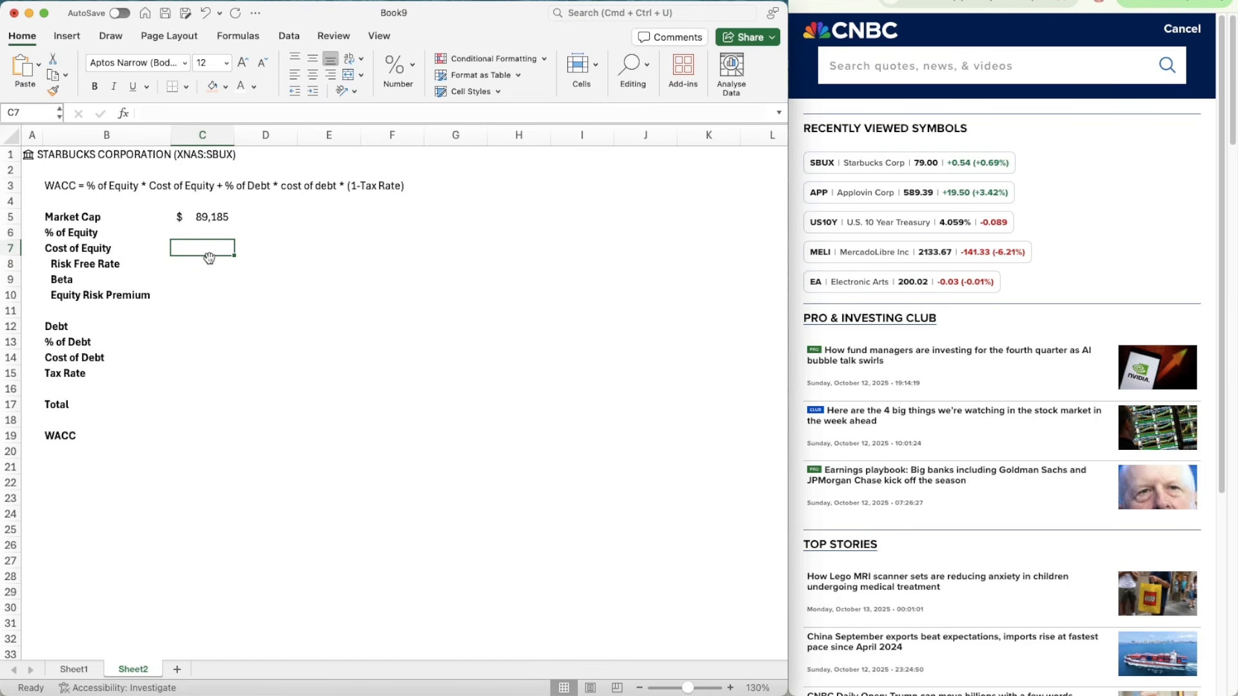
left_click(206, 264)
type("4.059")
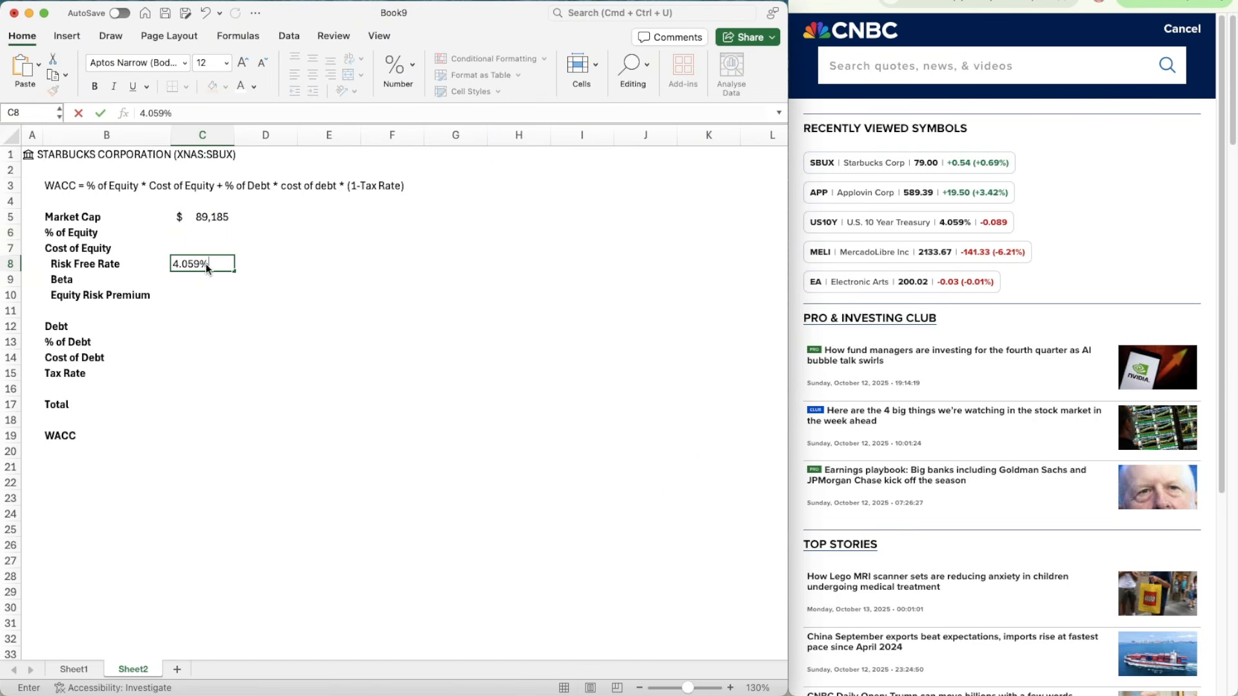
key("Return")
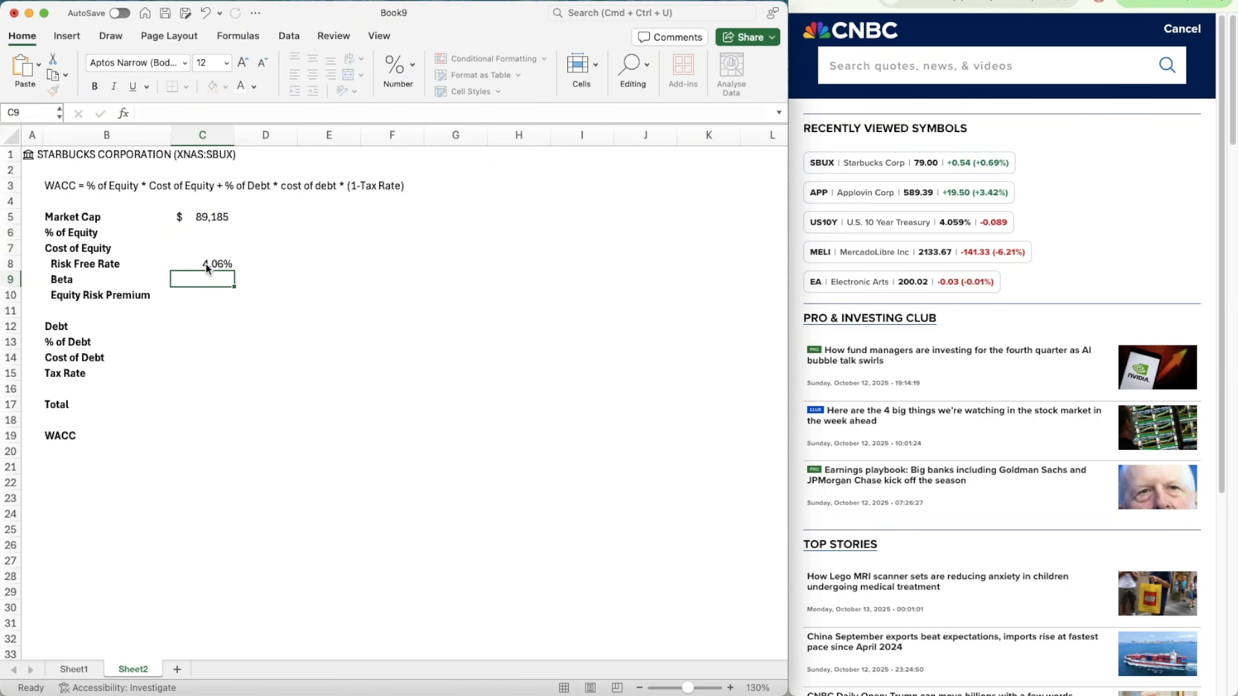
key("Down")
key("Down")
key("Up")
key("Up")
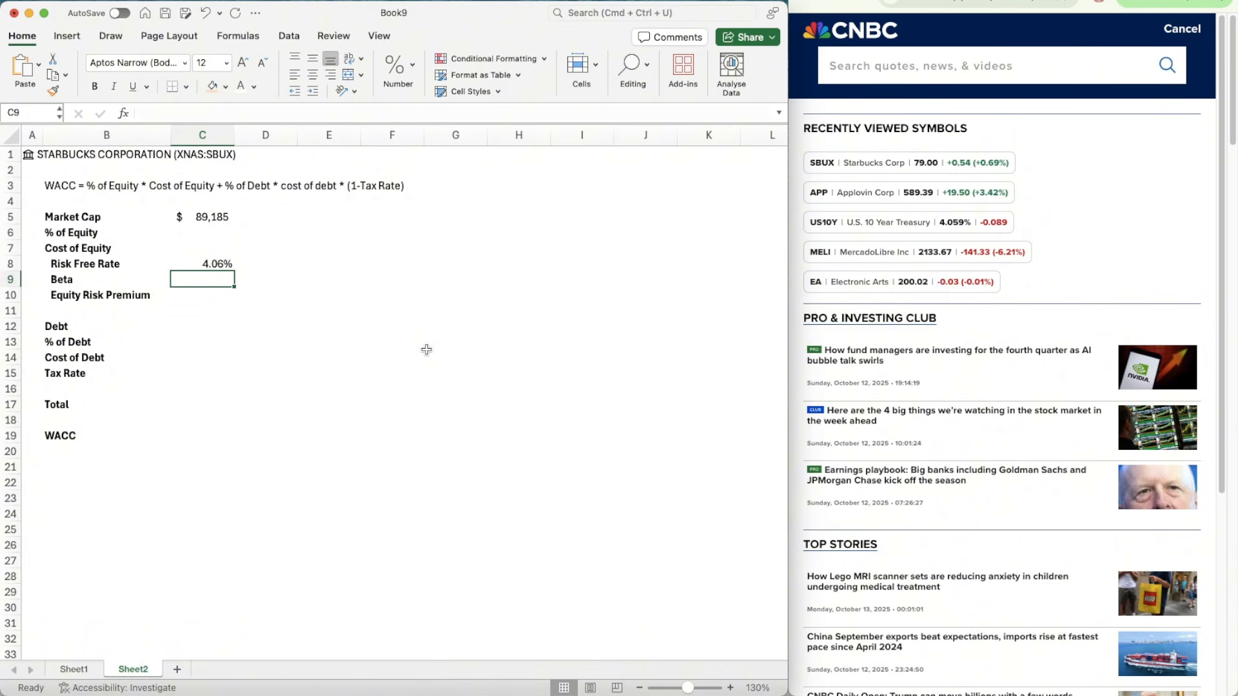
Step: Look up the current portion and long-term debt on the Starbucks 10-Q balance sheet and enter =2748.2+14570.9 as Debt in C12
key("Down")
key("Down")
key("Down")
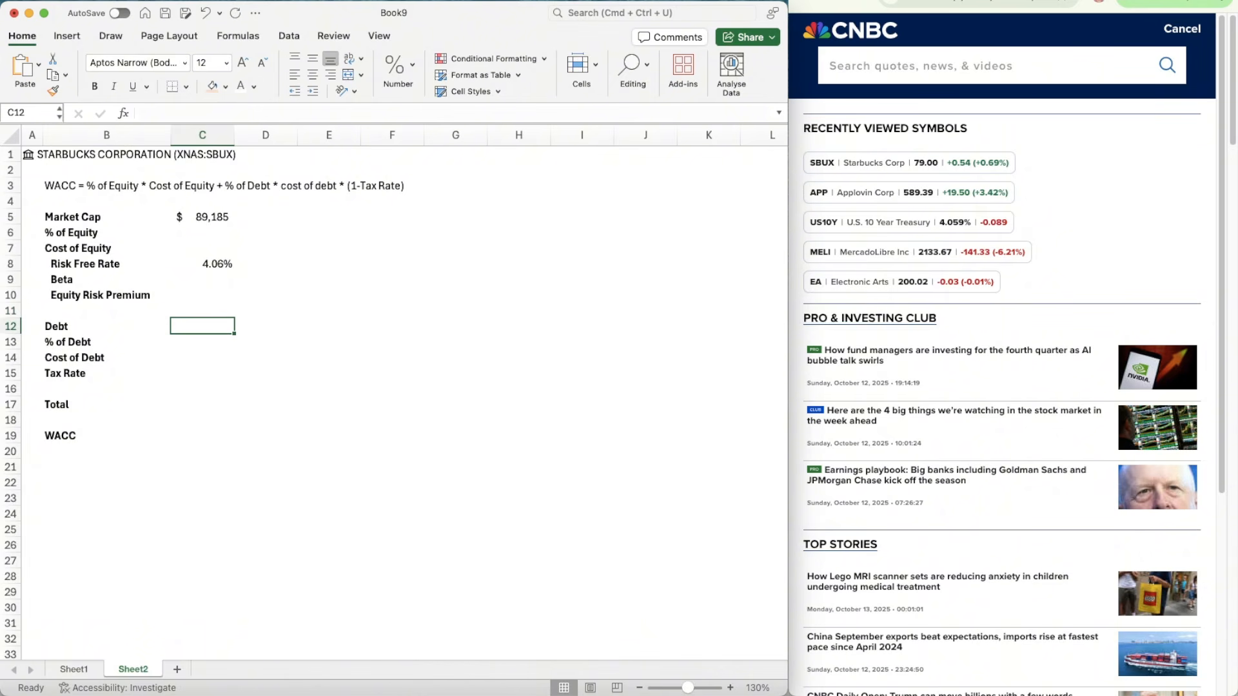
key("super+Tab")
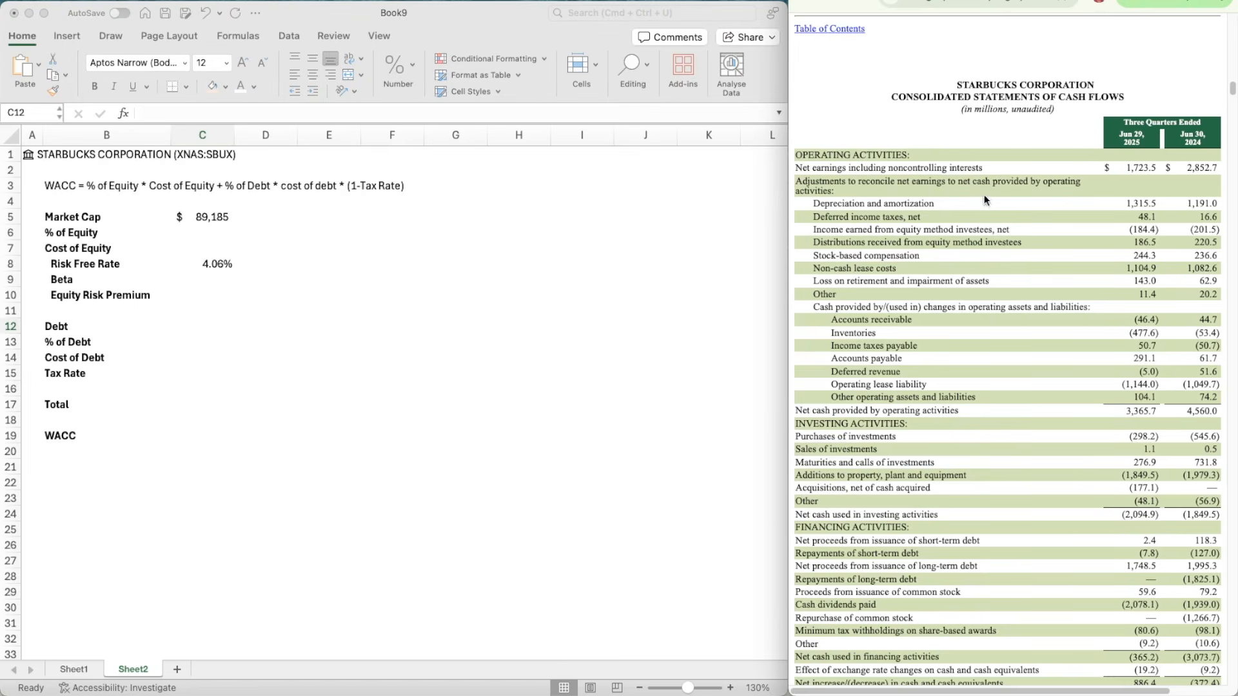
scroll(978, 241, "up", 20)
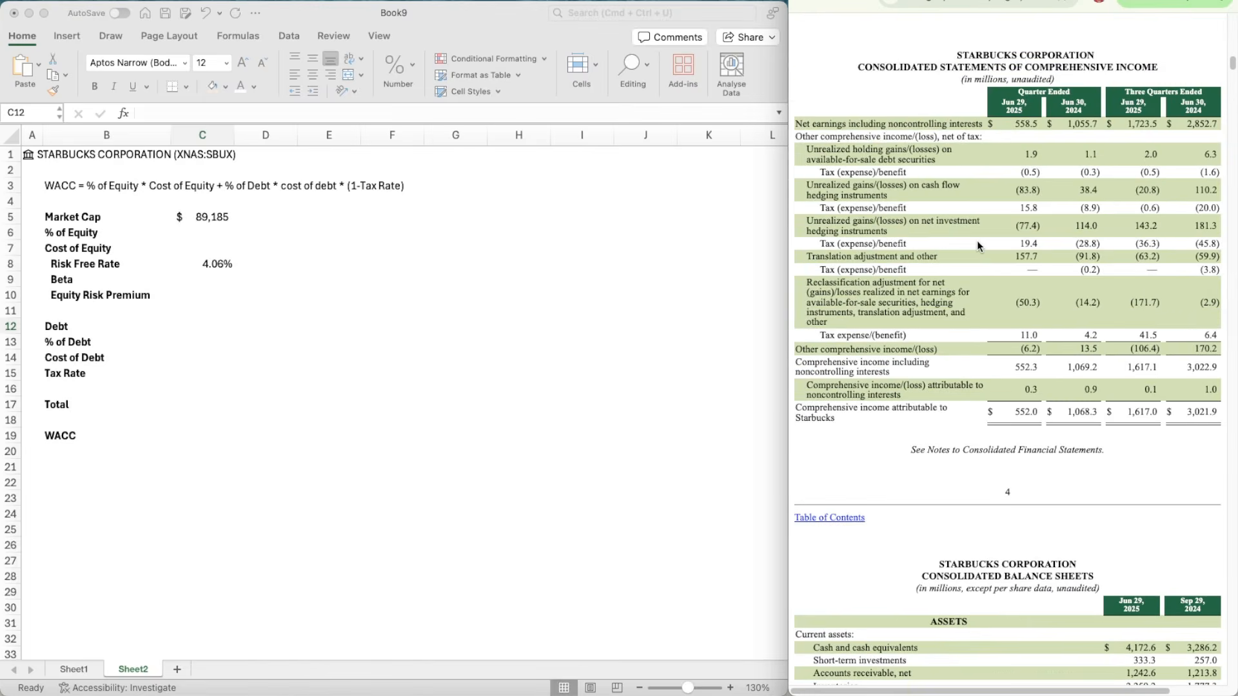
scroll(977, 246, "down", 15)
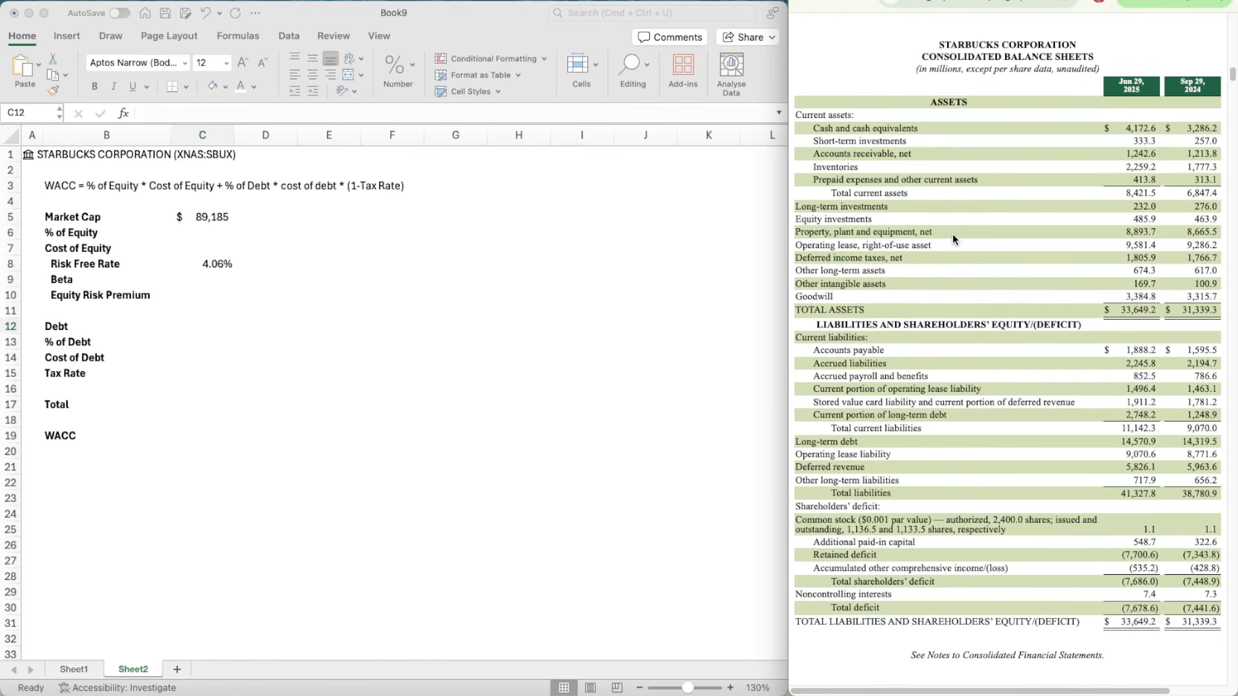
scroll(854, 352, "down", 1)
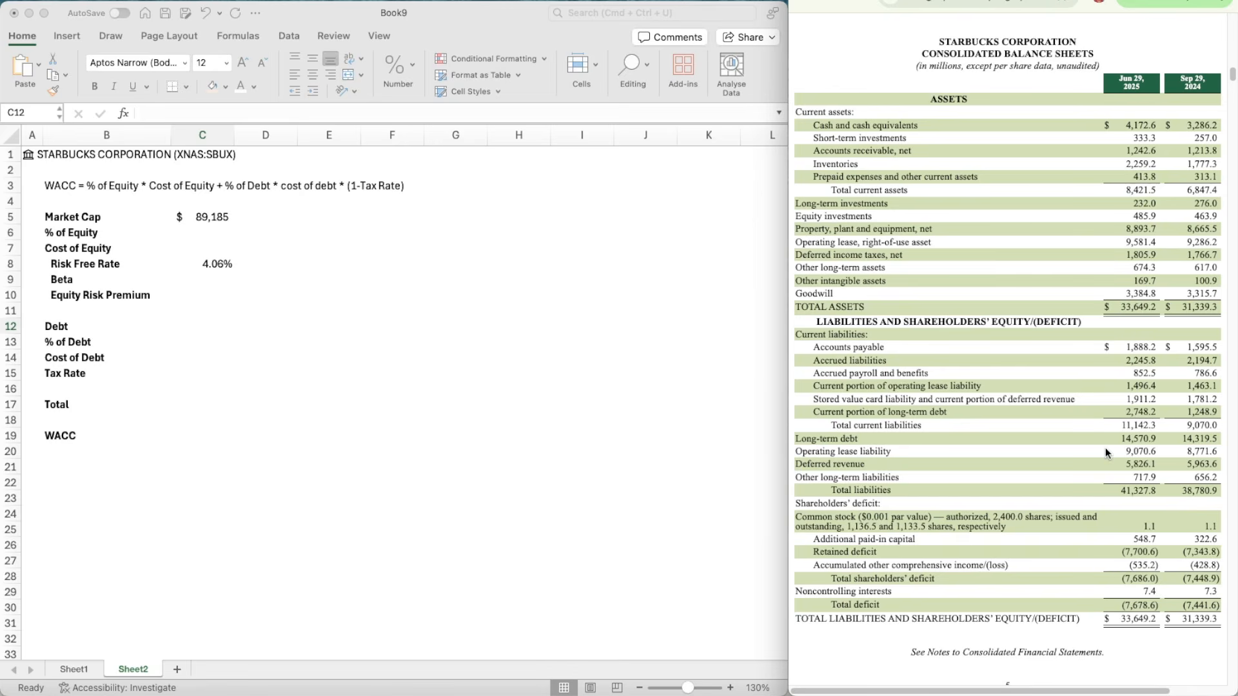
left_click(211, 325)
type("=2748.2+14570.9")
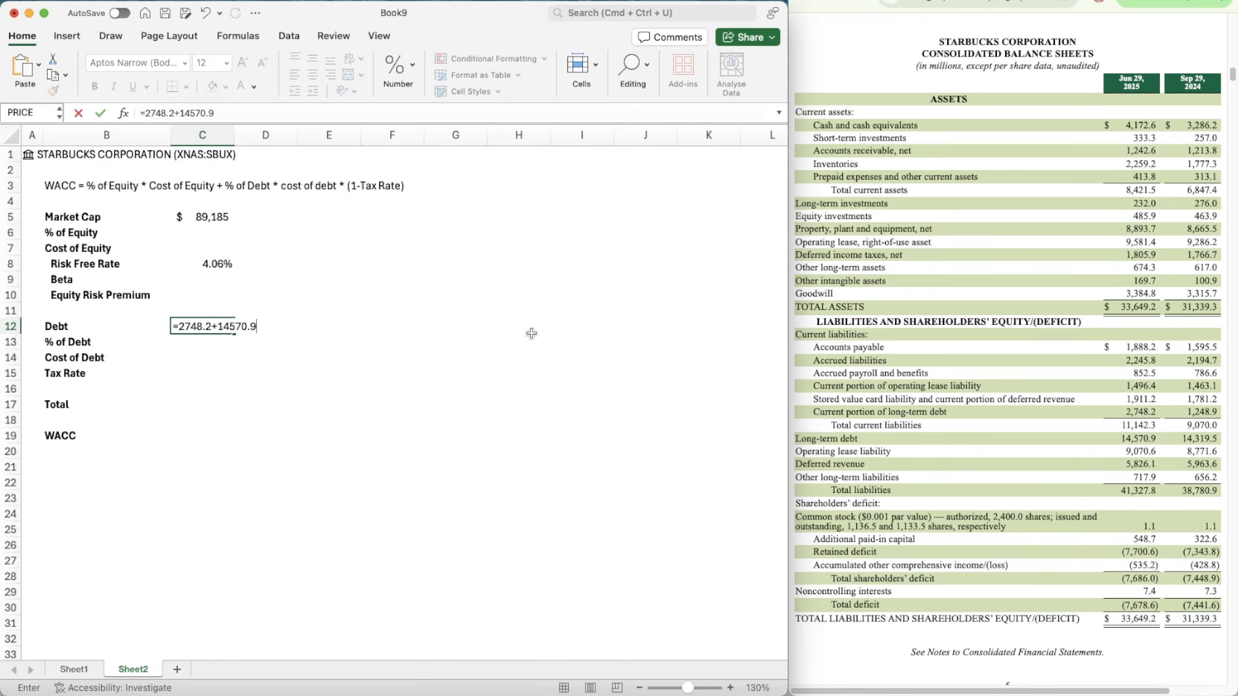
key("Return")
key("Up")
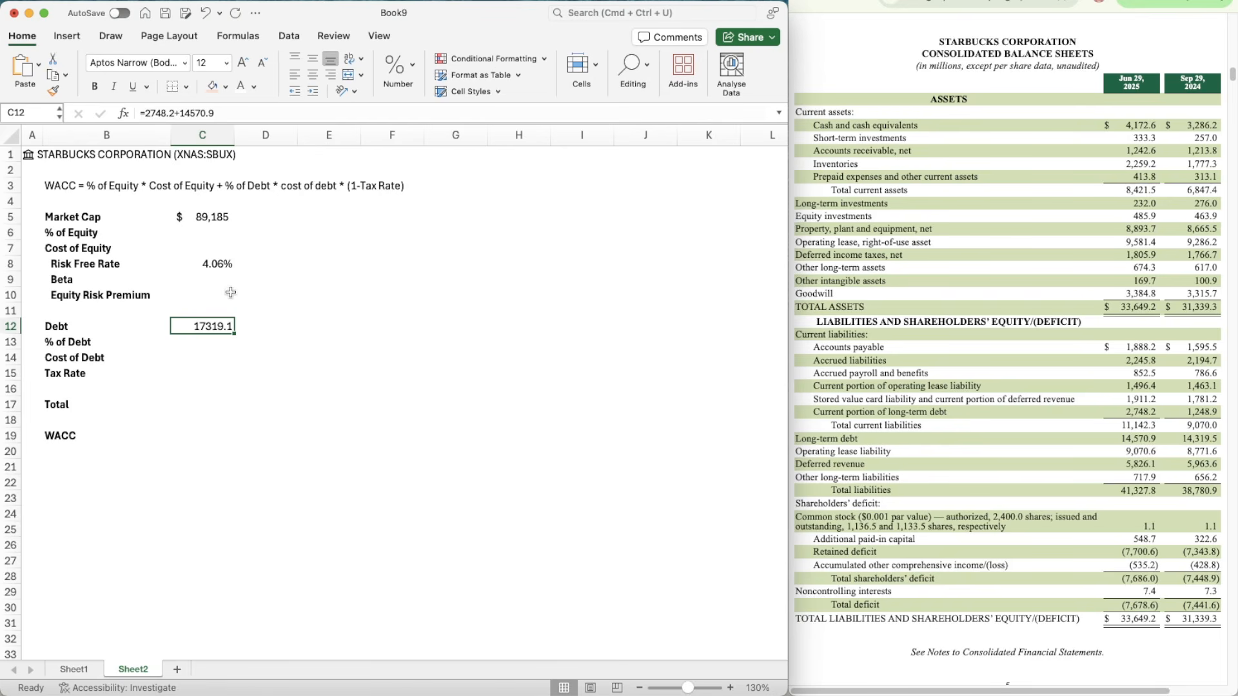
Step: Format the Debt value in C12 as a number with 0 decimals, a thousands separator and negatives in black parentheses
left_click(214, 214)
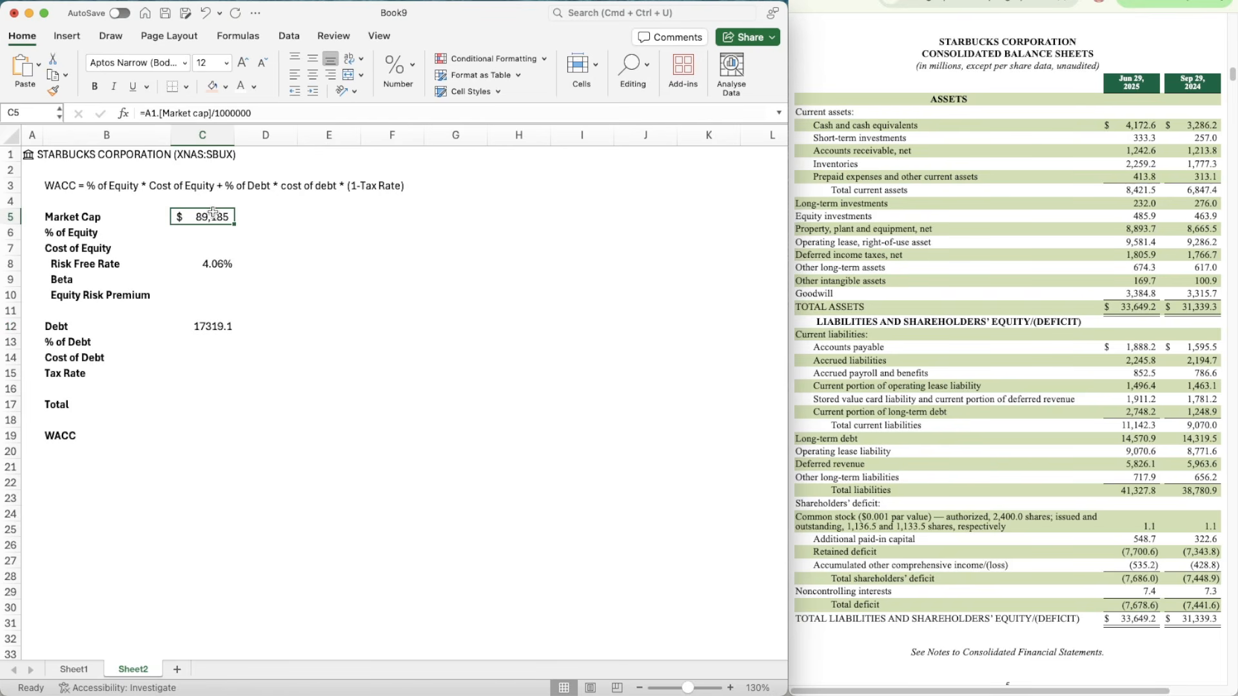
left_click(207, 327)
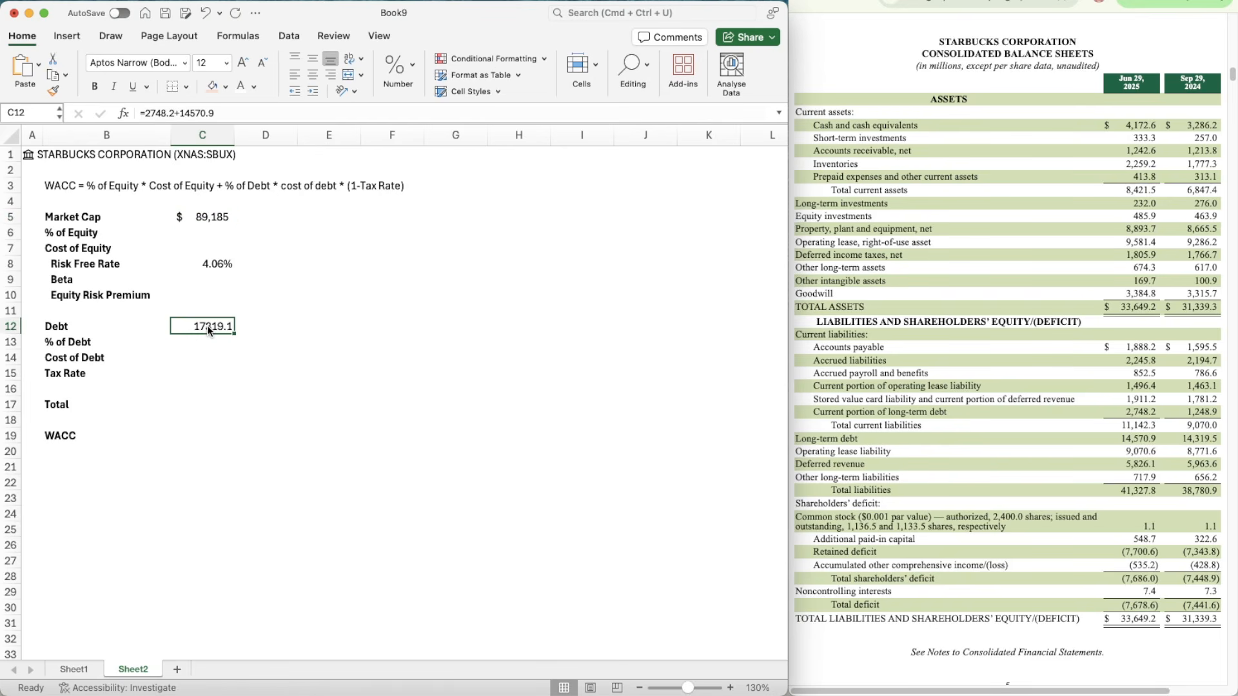
key("super+1")
left_click(593, 71)
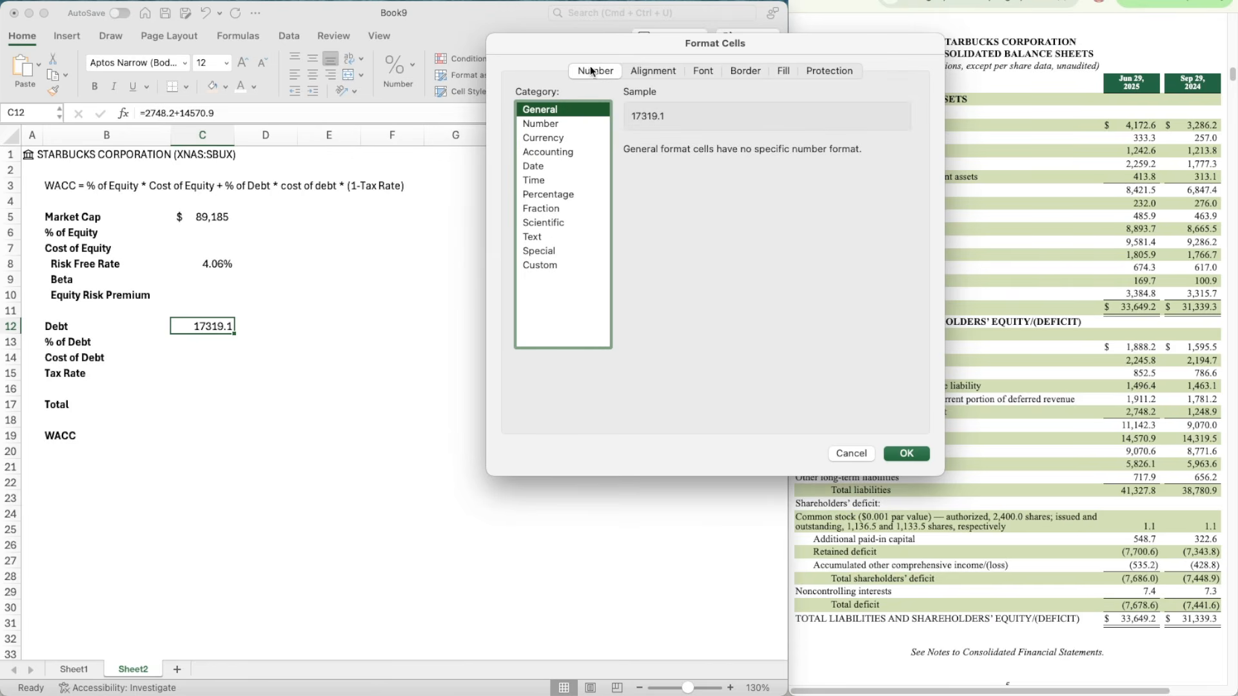
left_click(584, 125)
left_click(733, 154)
left_click(734, 154)
left_click(710, 167)
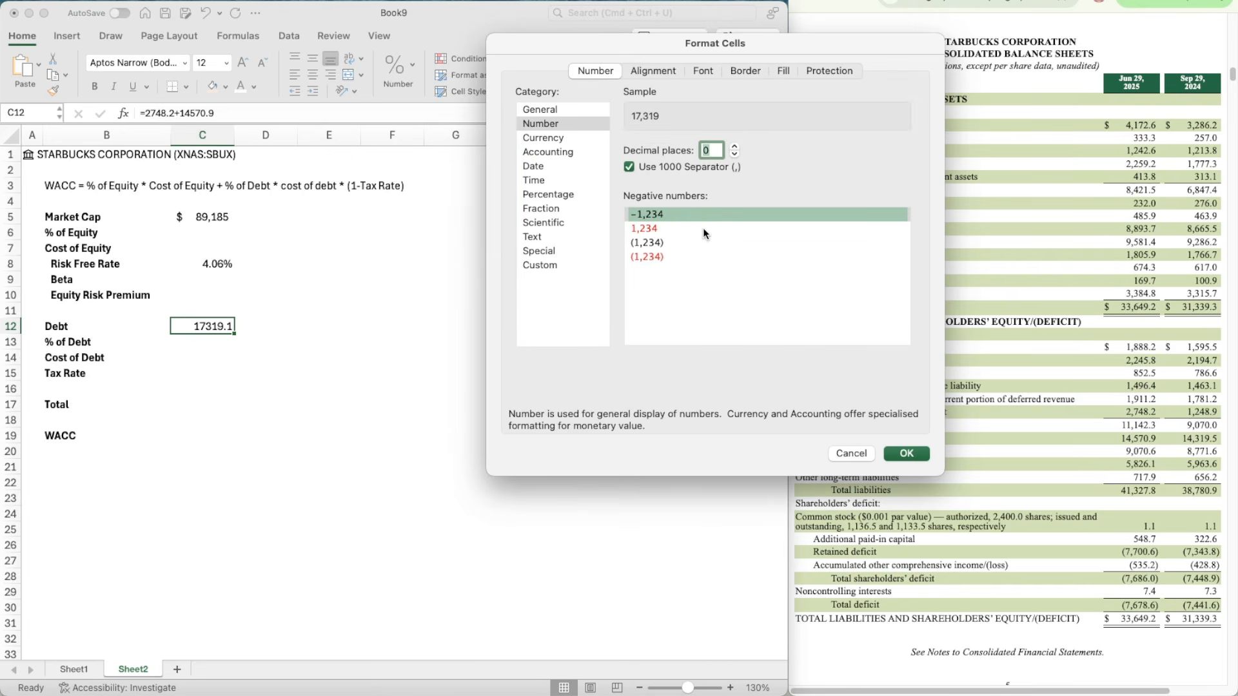
left_click(706, 243)
left_click(914, 454)
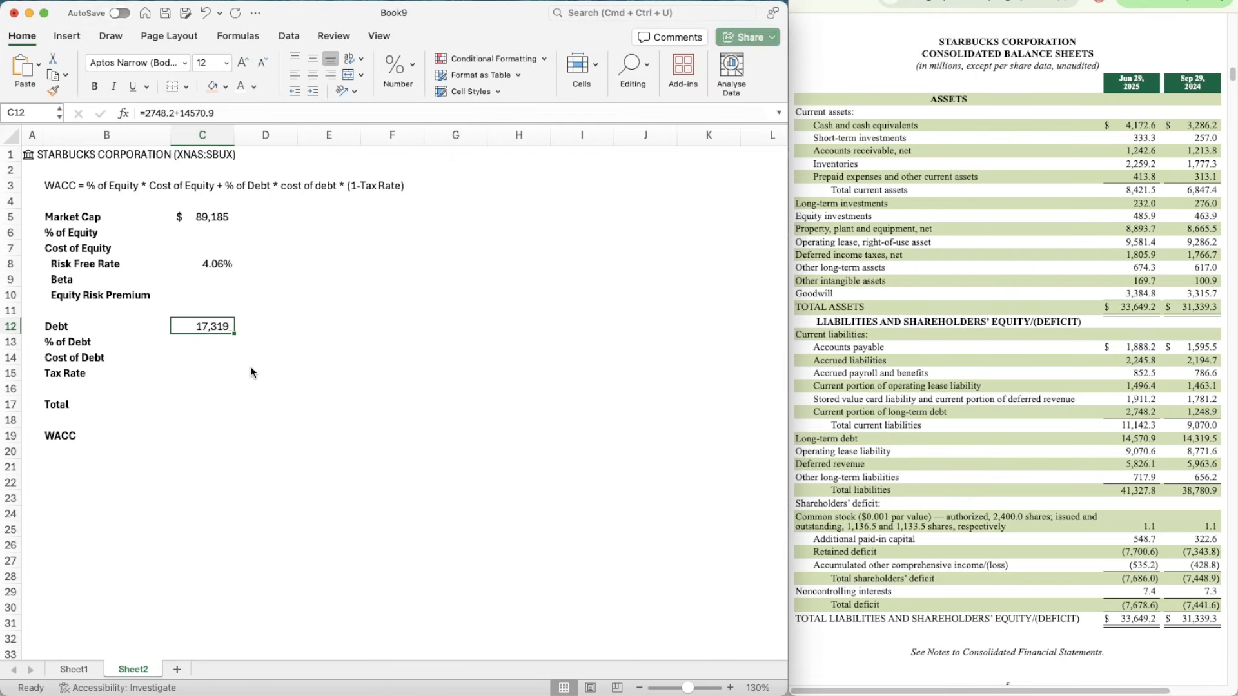
Step: Calculate the Total in C17 as Market Cap plus Debt with the formula =C5+C12
left_click(208, 356)
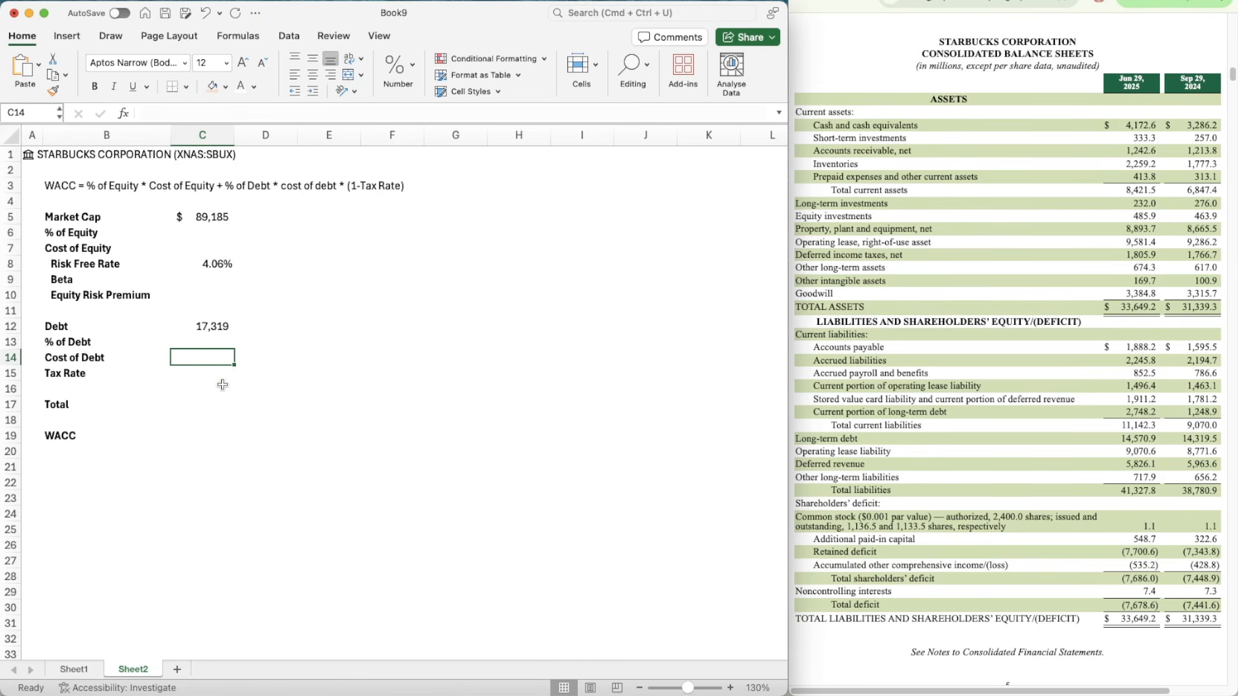
key("Down")
key("Down")
key("Down")
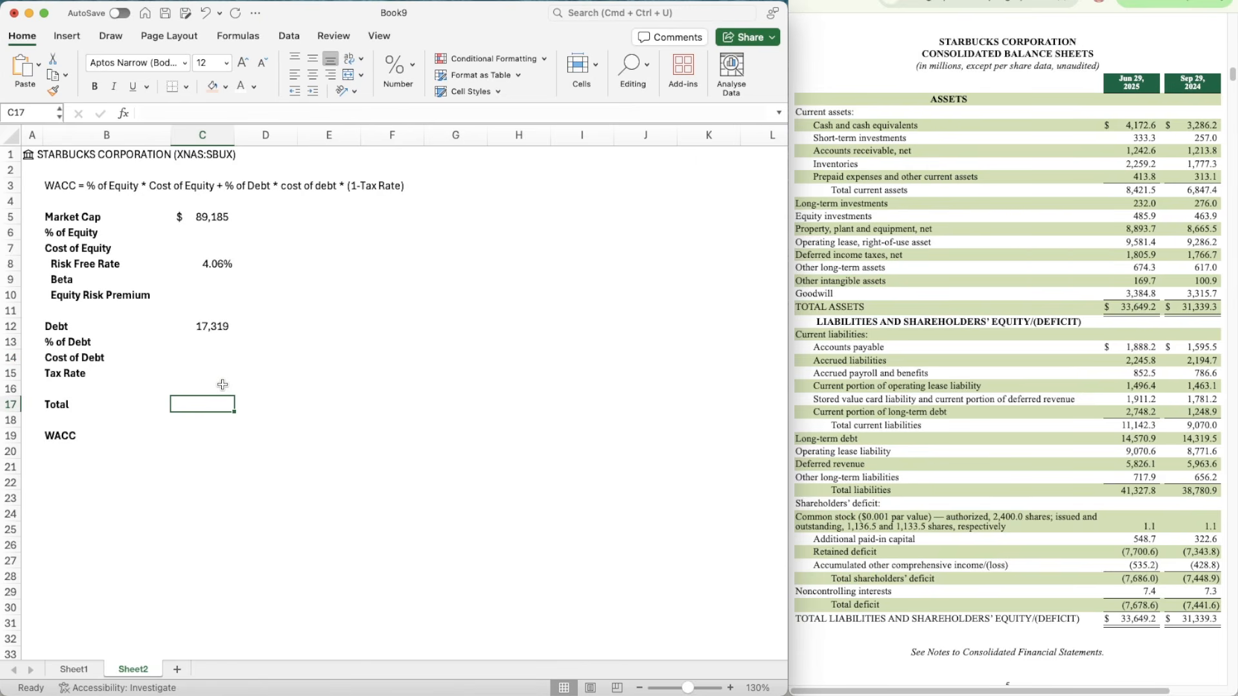
type("=")
key("Up")
key("Up")
key("Up")
key("Up")
key("Up")
key("Up")
key("Up")
key("Up")
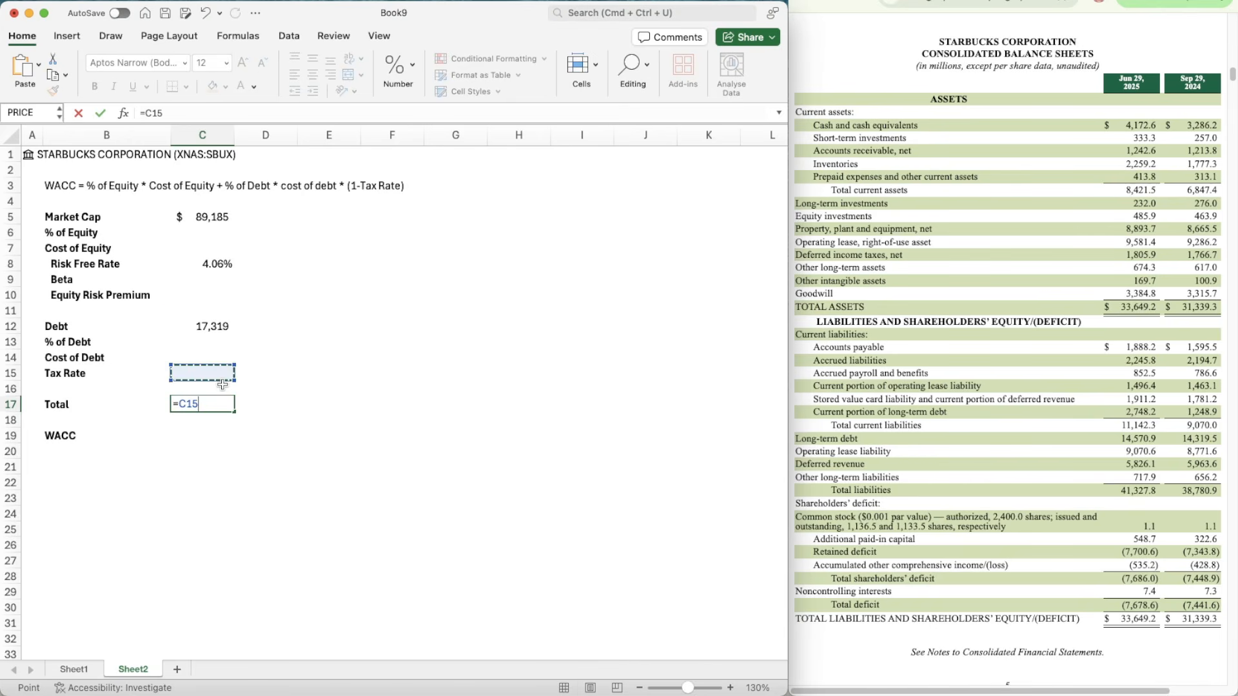
key("Up")
key("Up")
key("Up")
key("Up")
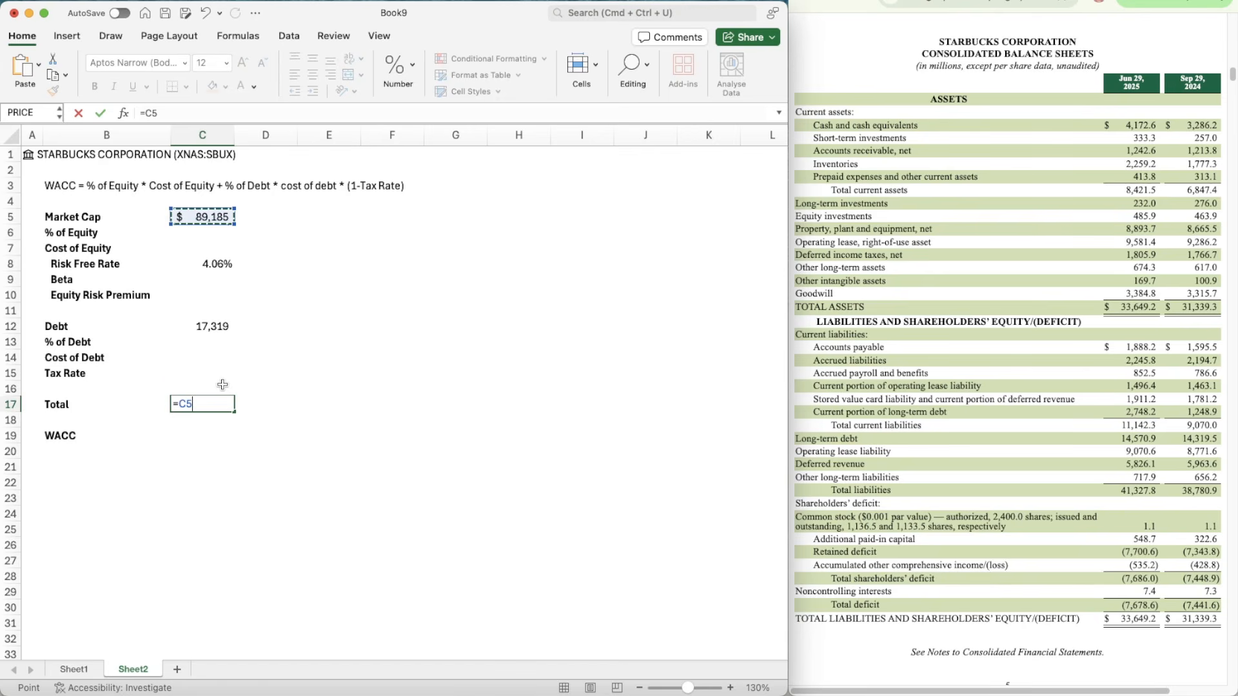
type("+")
key("Up")
key("Up")
Step: Calculate the % of Equity in C6 as Market Cap divided by Total with =C5/C17
key("Up")
key("Up")
key("Up")
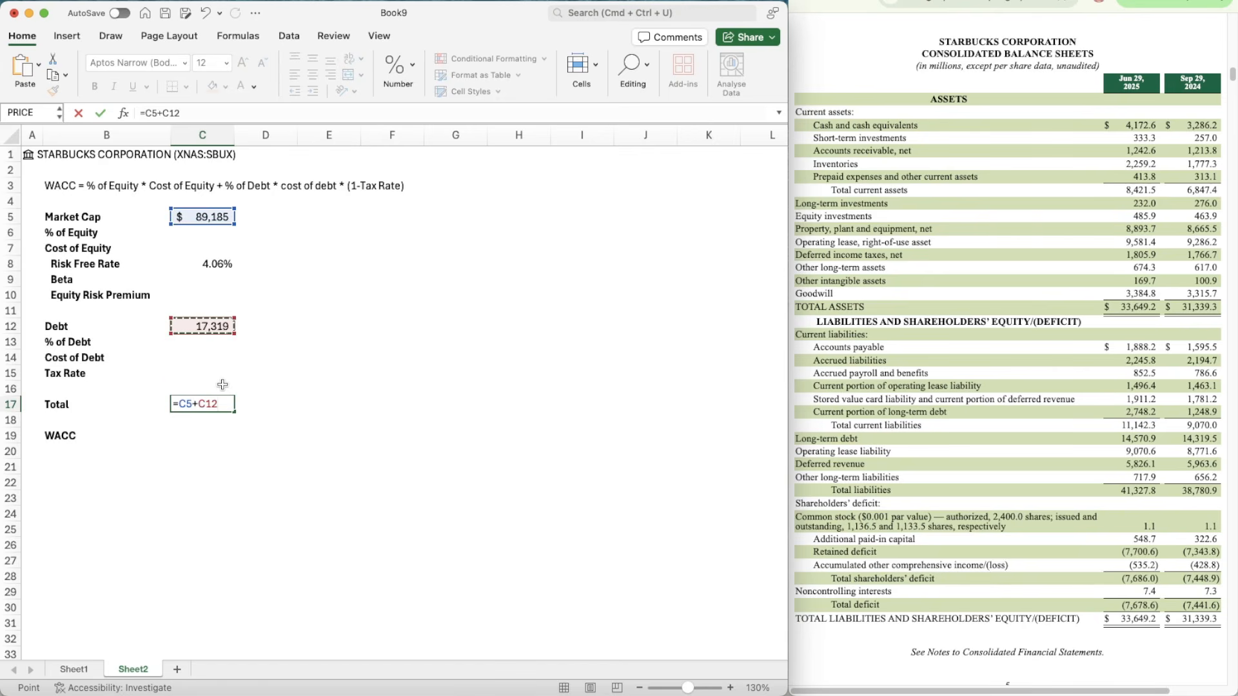
key("Return")
key("Up")
key("Up")
key("Up")
key("Up")
key("Up")
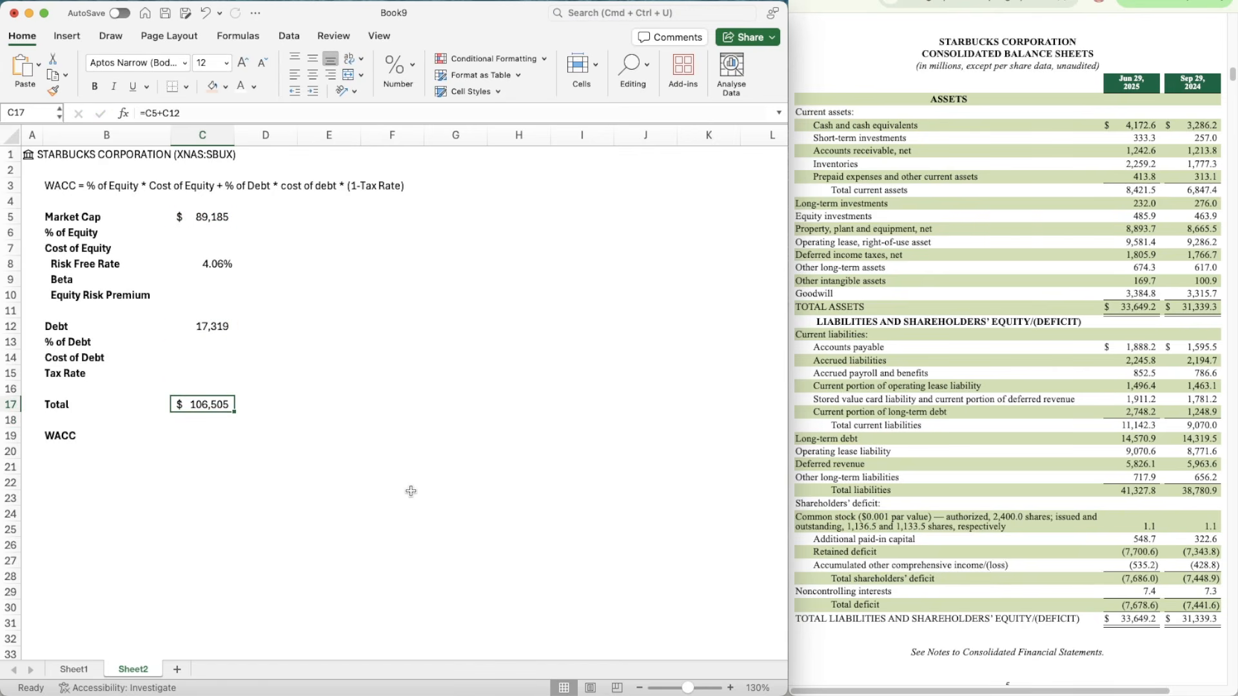
key("Up")
key("Up")
key("Up")
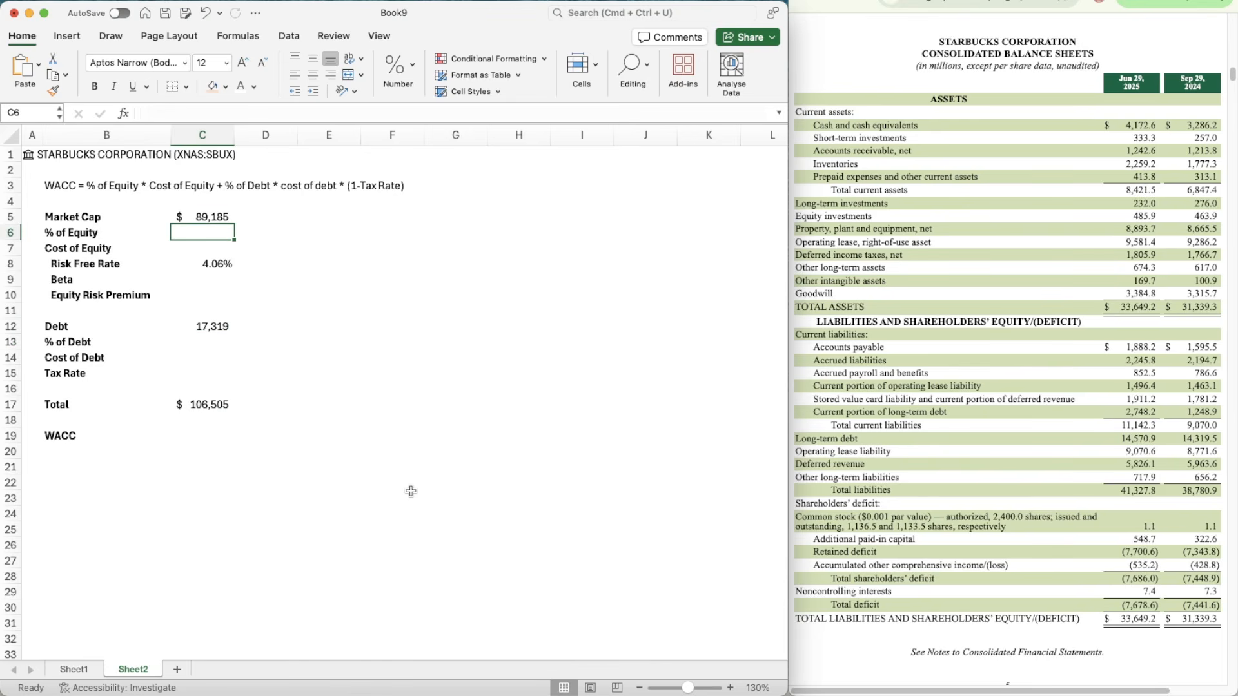
type("=")
key("Up")
type("/")
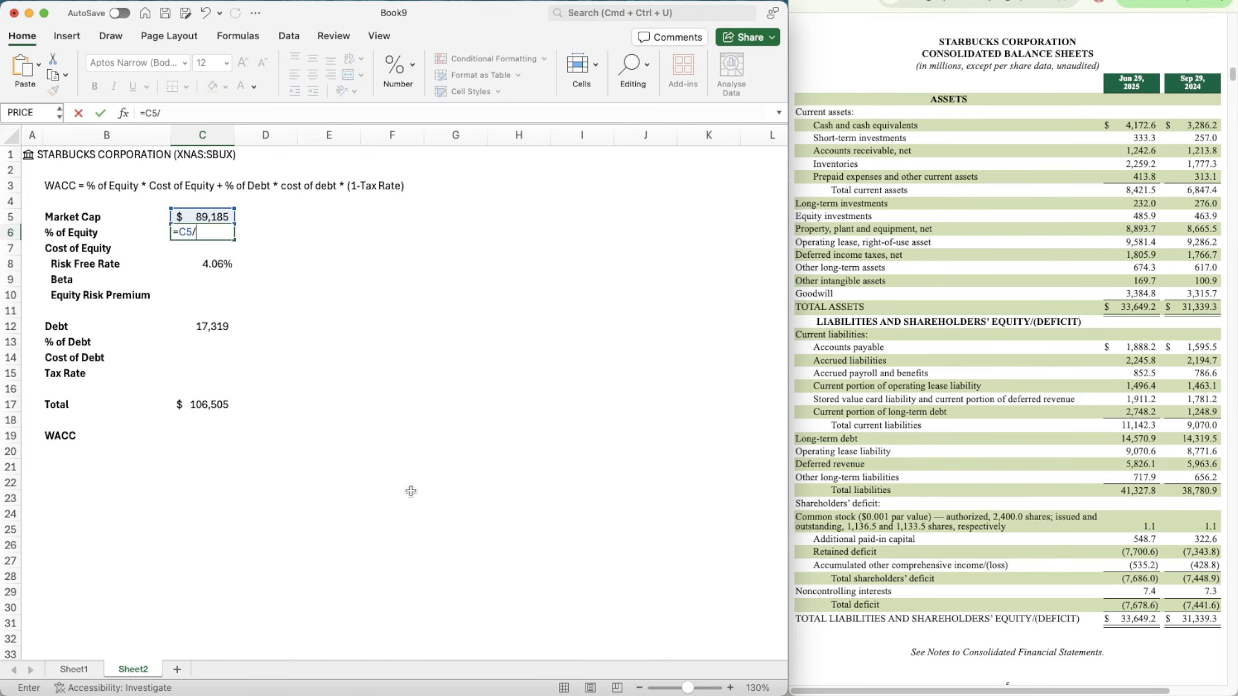
key("Down")
key("Down")
key("Down")
key("Down")
key("Down")
key("Down")
key("Down")
key("Down")
key("Down")
key("Down")
key("Down")
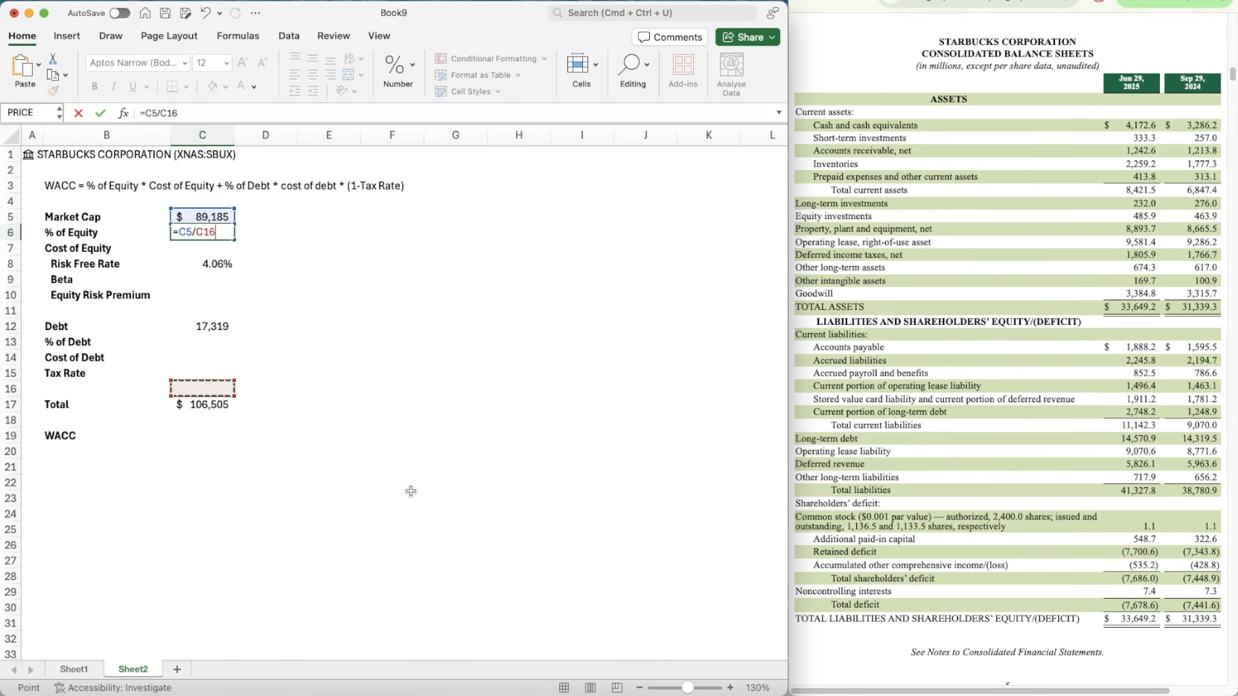
key("Return")
Step: Calculate the % of Debt in C13 as Debt divided by Total with =C12/C17
key("Down")
key("Down")
key("Down")
key("Down")
key("Down")
key("Down")
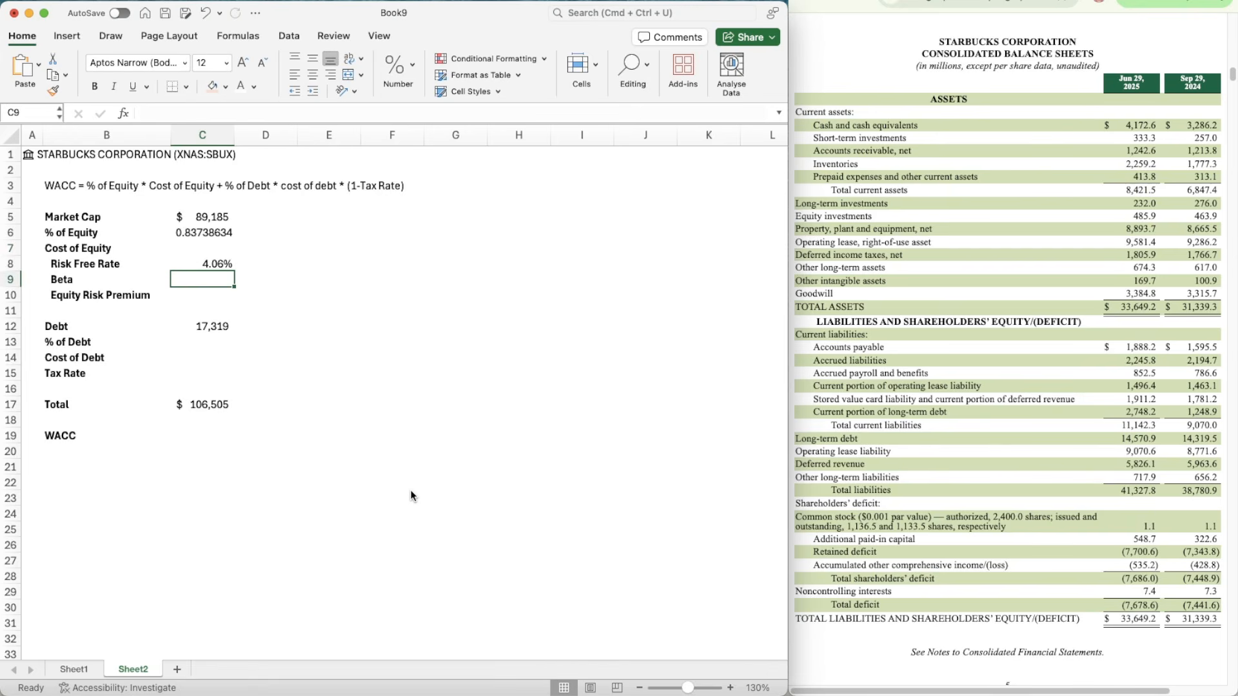
type("=")
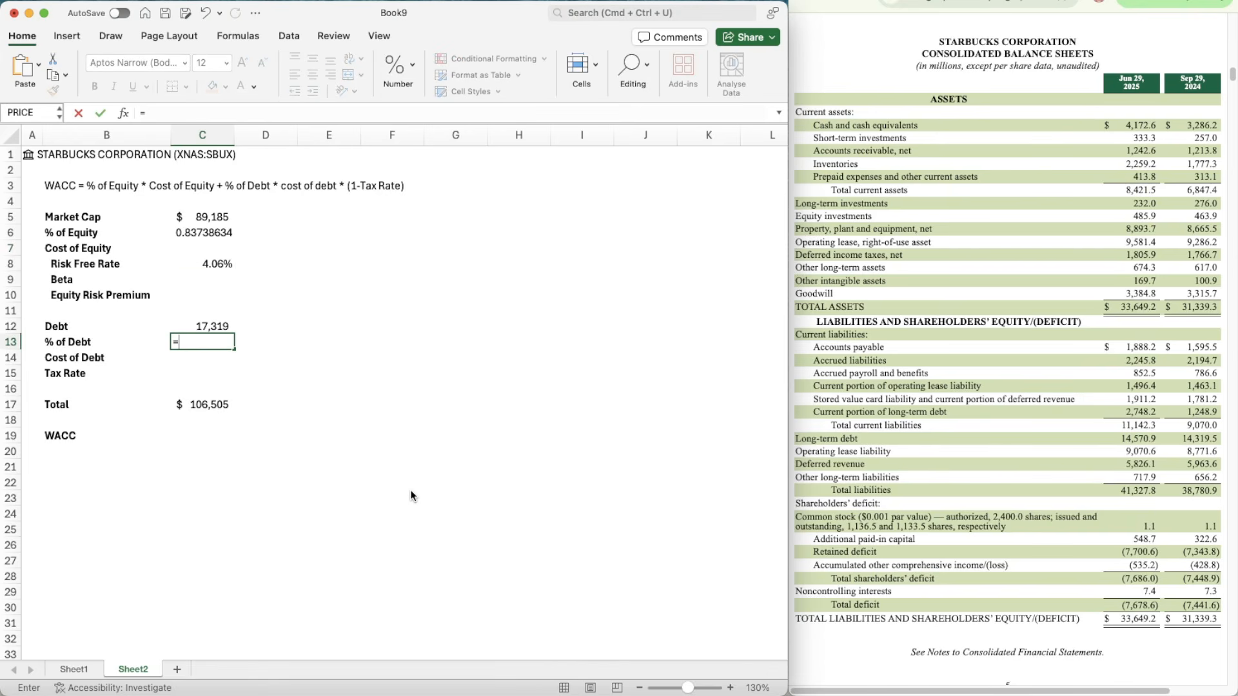
key("Up")
type("/")
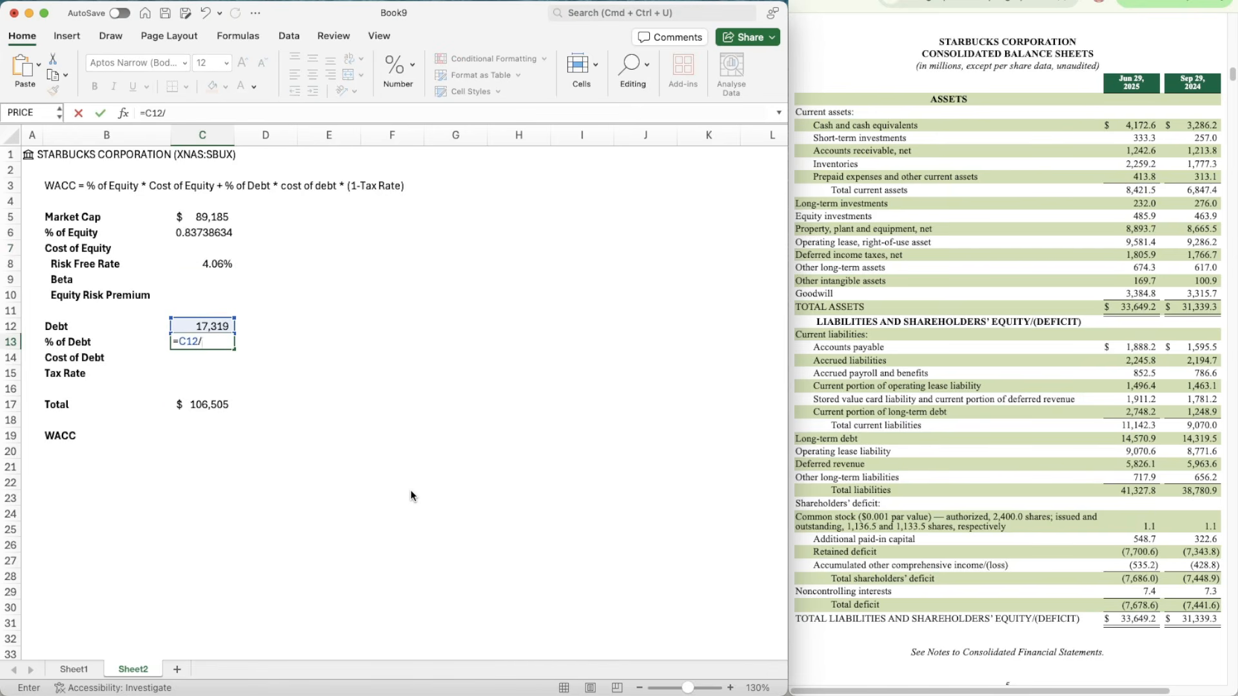
key("Down")
key("Down")
key("Down")
key("Down")
key("Return")
Step: Copy the percentage format of the Risk Free Rate in C8 onto the % of Equity in C6 and % of Debt in C13
key("Up")
key("Up")
key("Up")
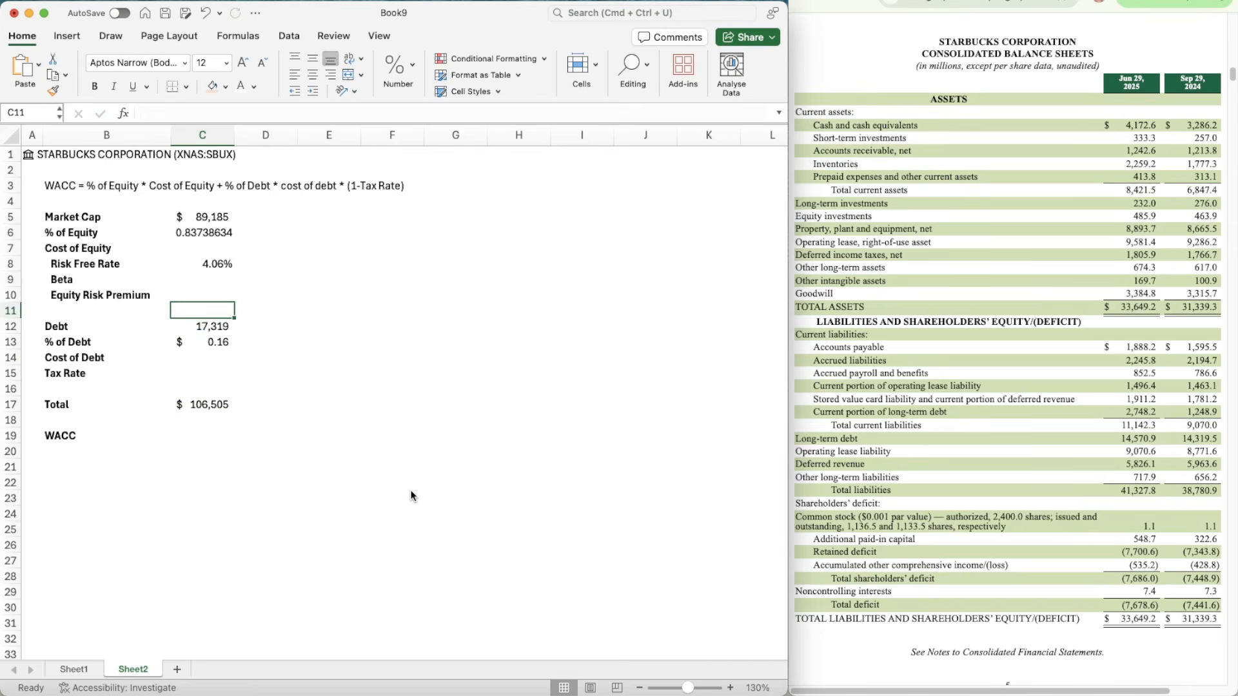
key("Up")
key("Up")
key("Up")
left_click(53, 90)
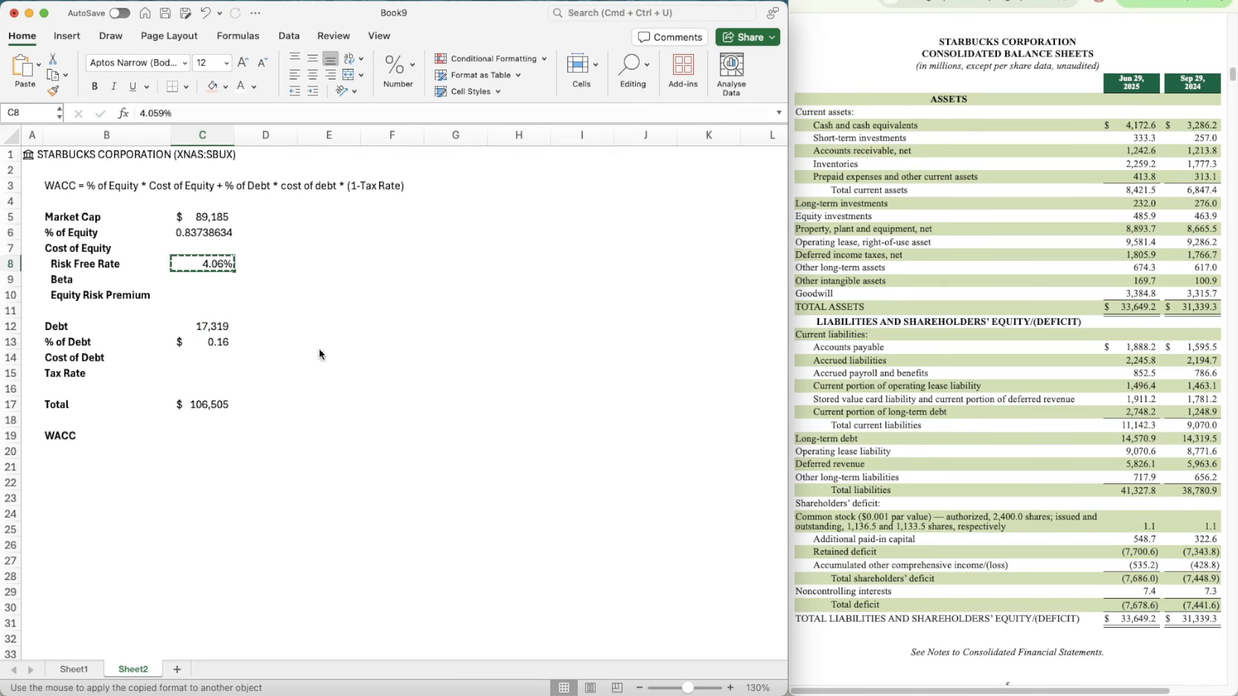
left_click(210, 237)
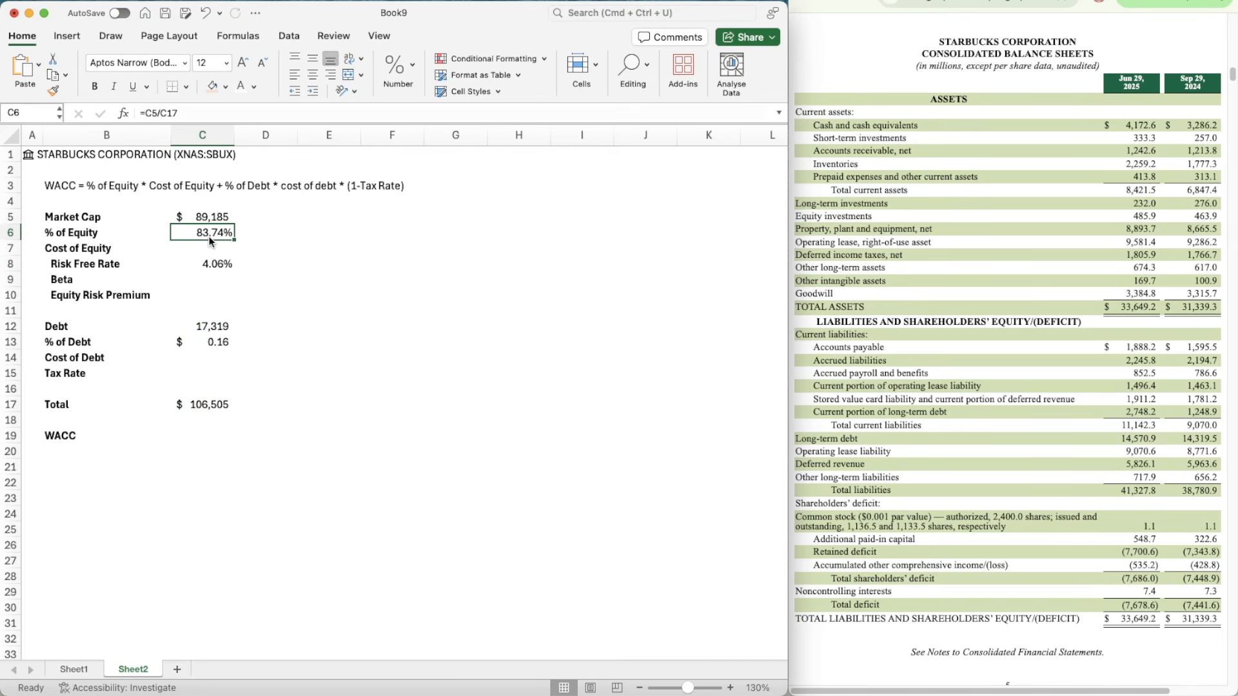
left_click(53, 90)
left_click(211, 343)
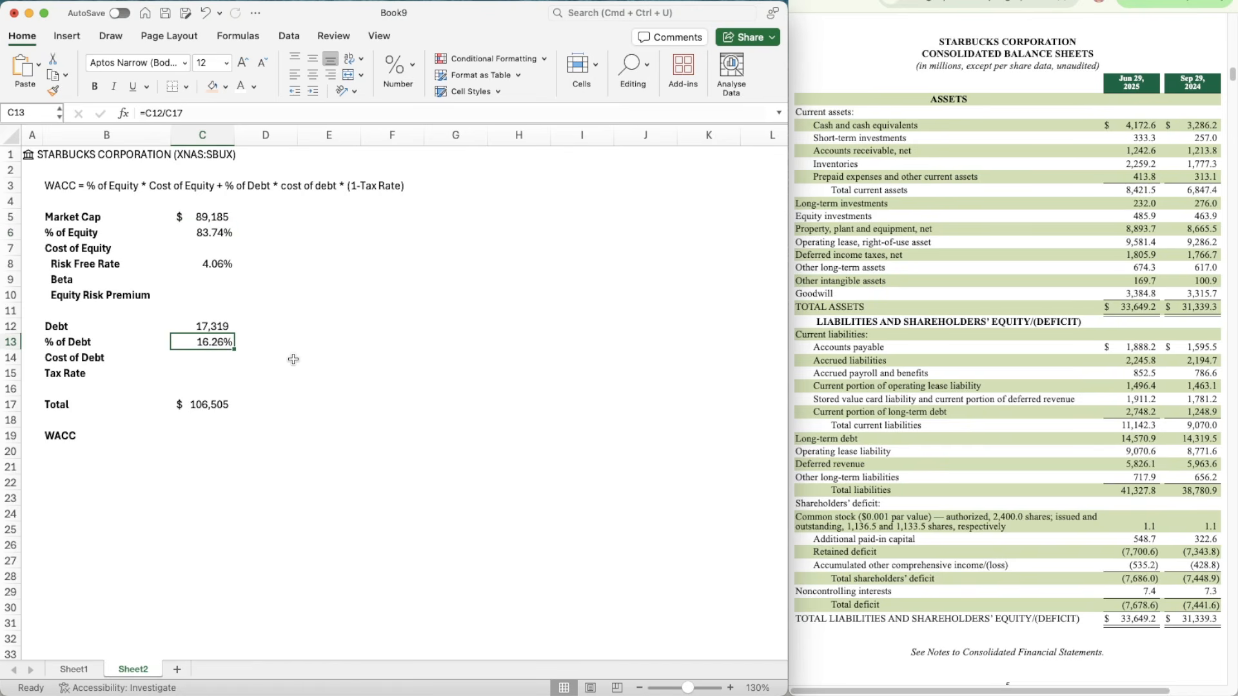
Step: Look through the Starbucks quarterly report's financial statements for the three-quarter interest expense in the Consolidated Statements of Earnings
left_click(992, 210)
scroll(992, 210, "down", 10)
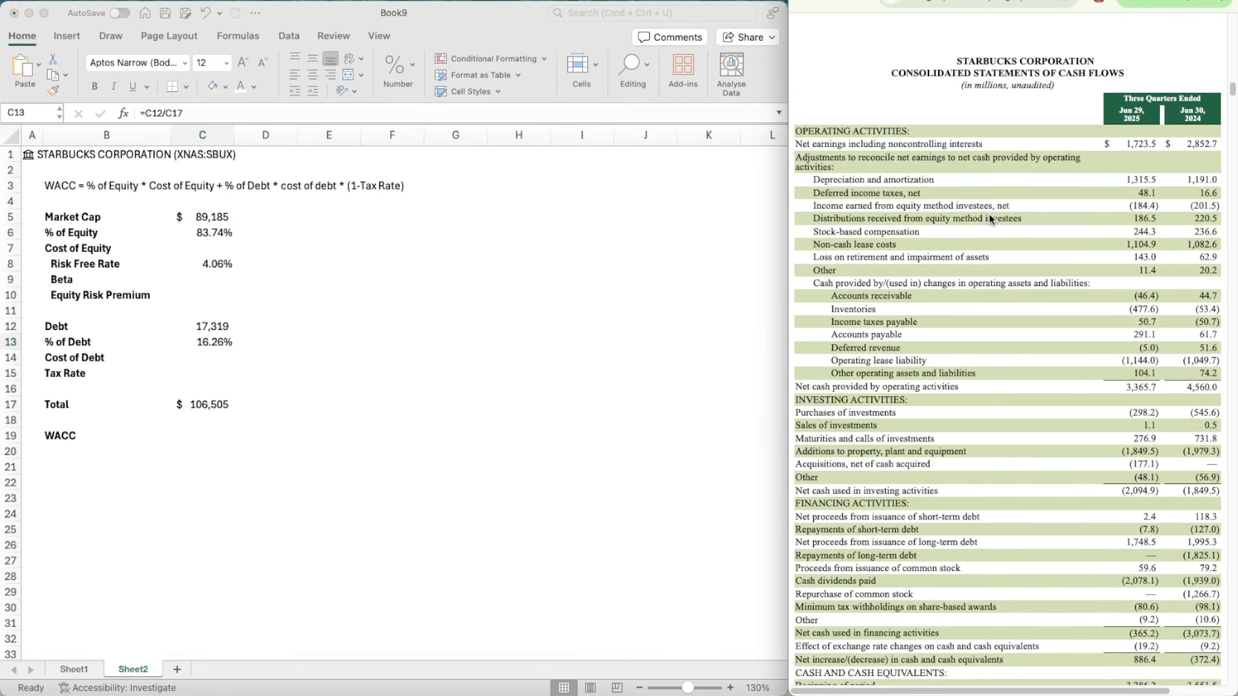
scroll(988, 231, "up", 15)
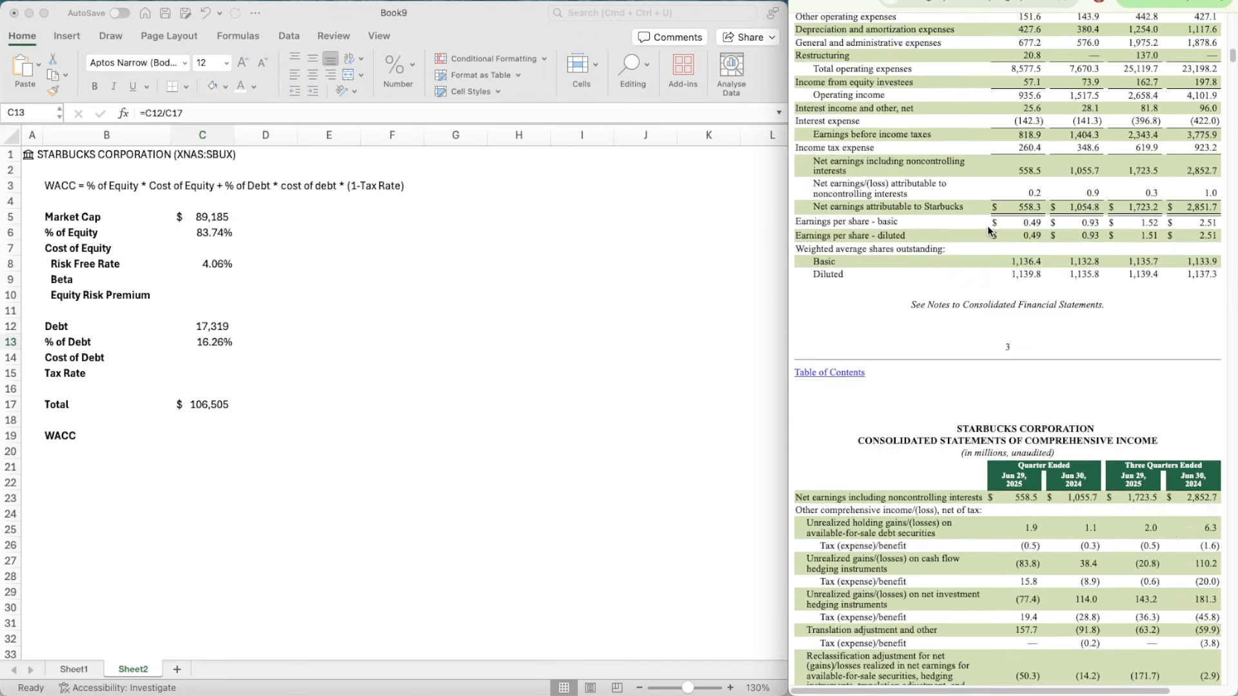
scroll(988, 231, "down", 5)
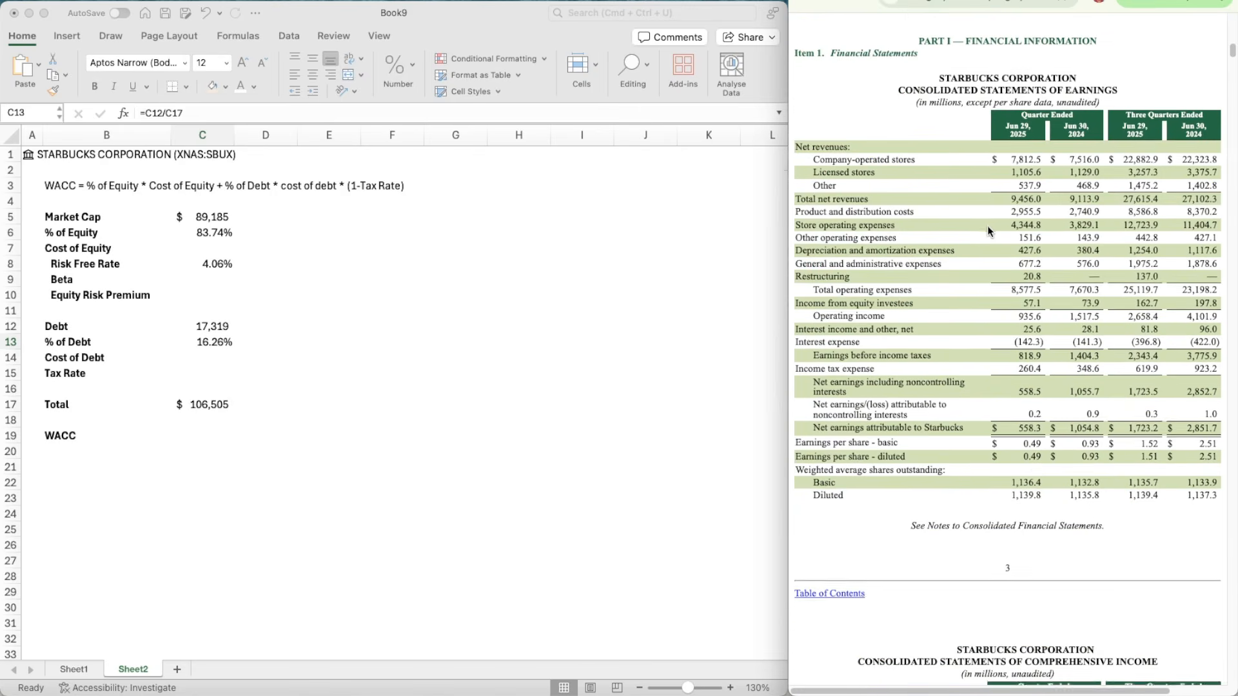
scroll(988, 226, "down", 10)
scroll(988, 226, "up", 10)
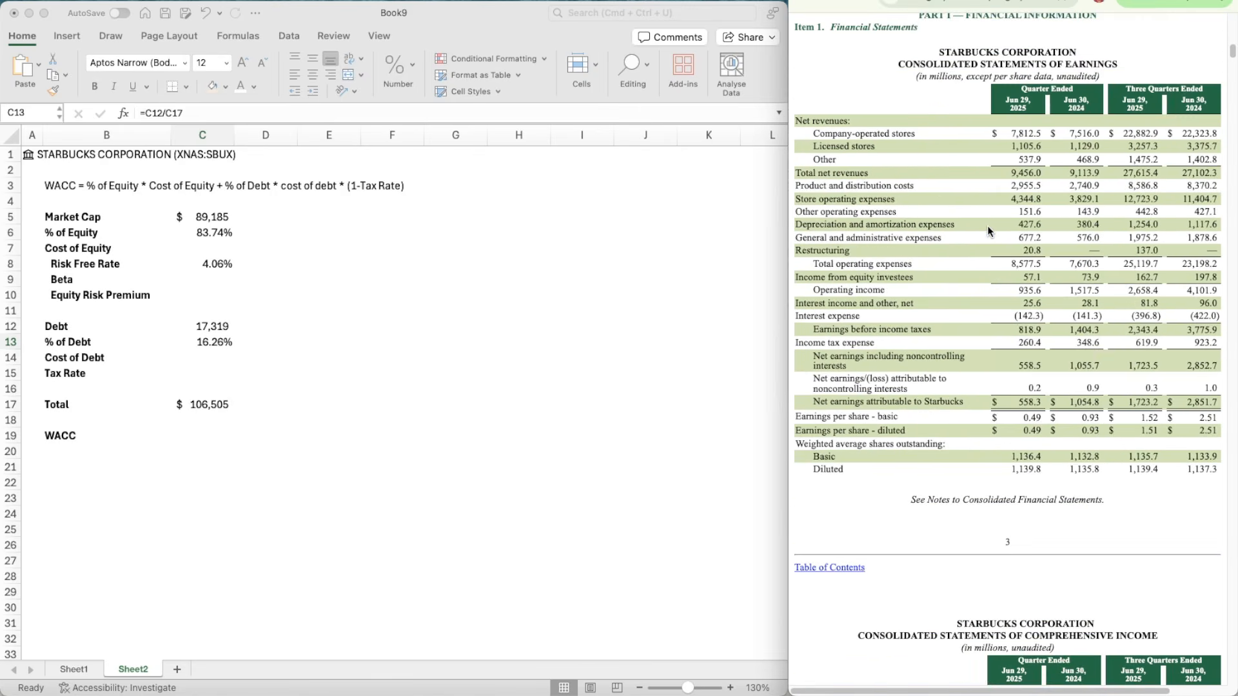
scroll(987, 227, "down", 20)
scroll(987, 225, "down", 10)
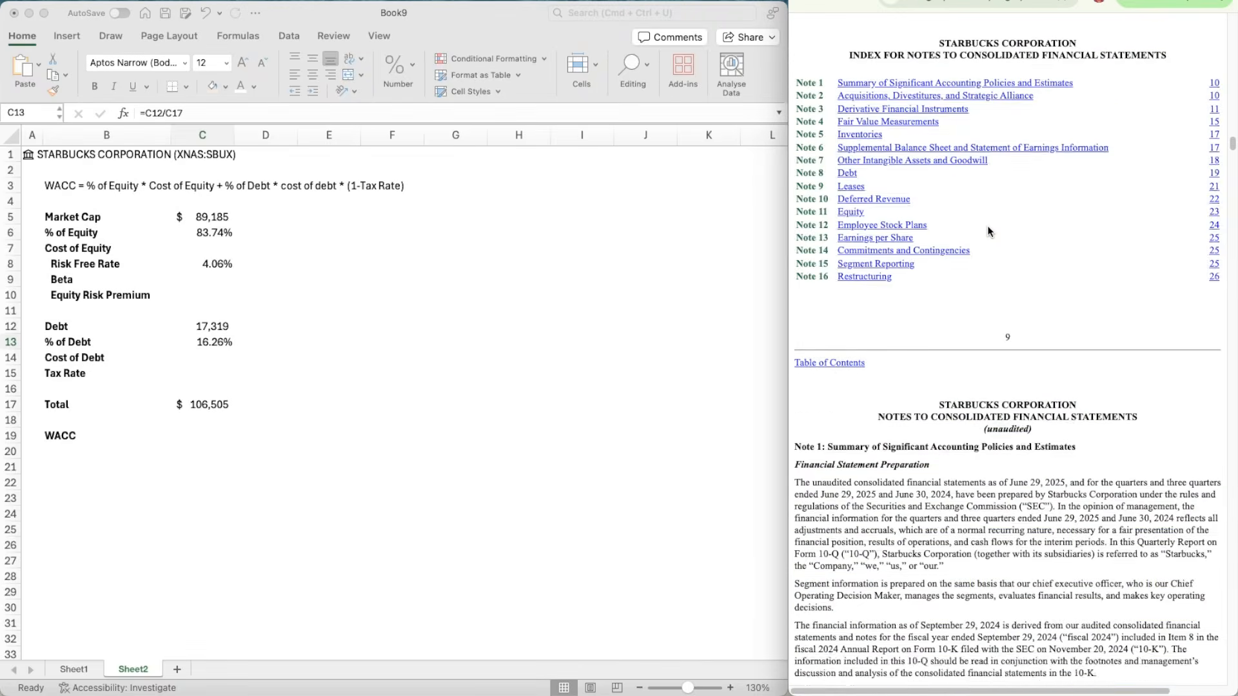
scroll(987, 227, "down", 5)
scroll(988, 227, "up", 20)
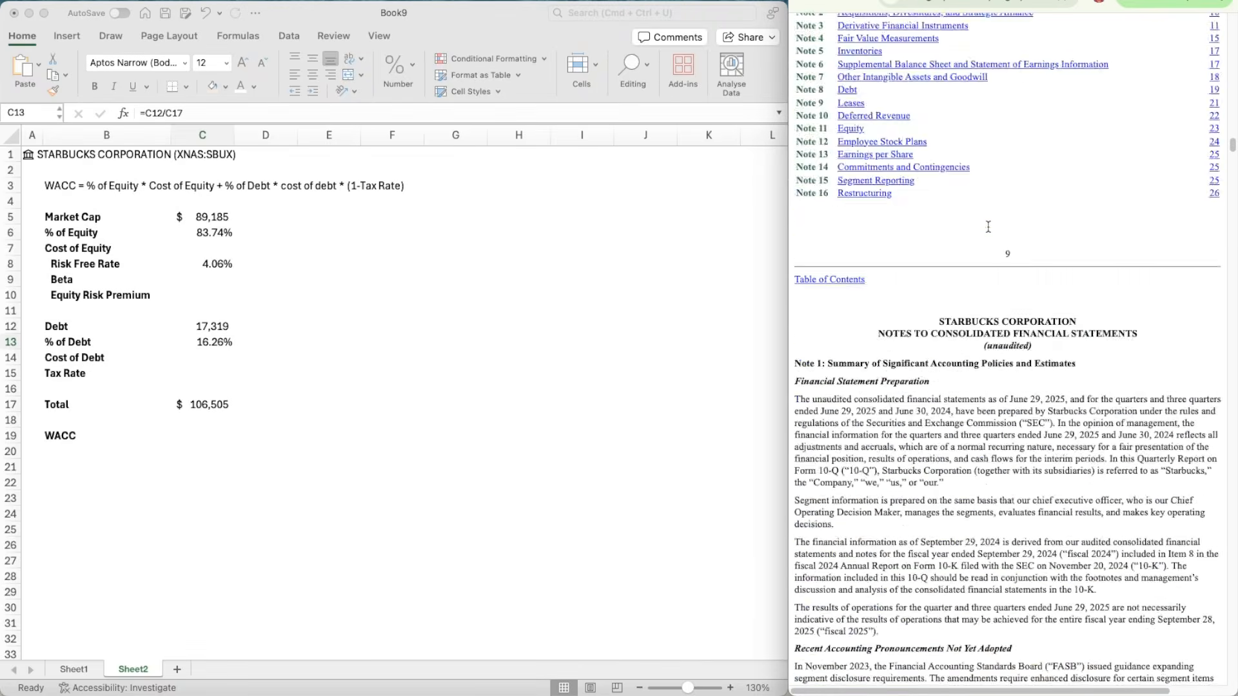
scroll(988, 225, "up", 10)
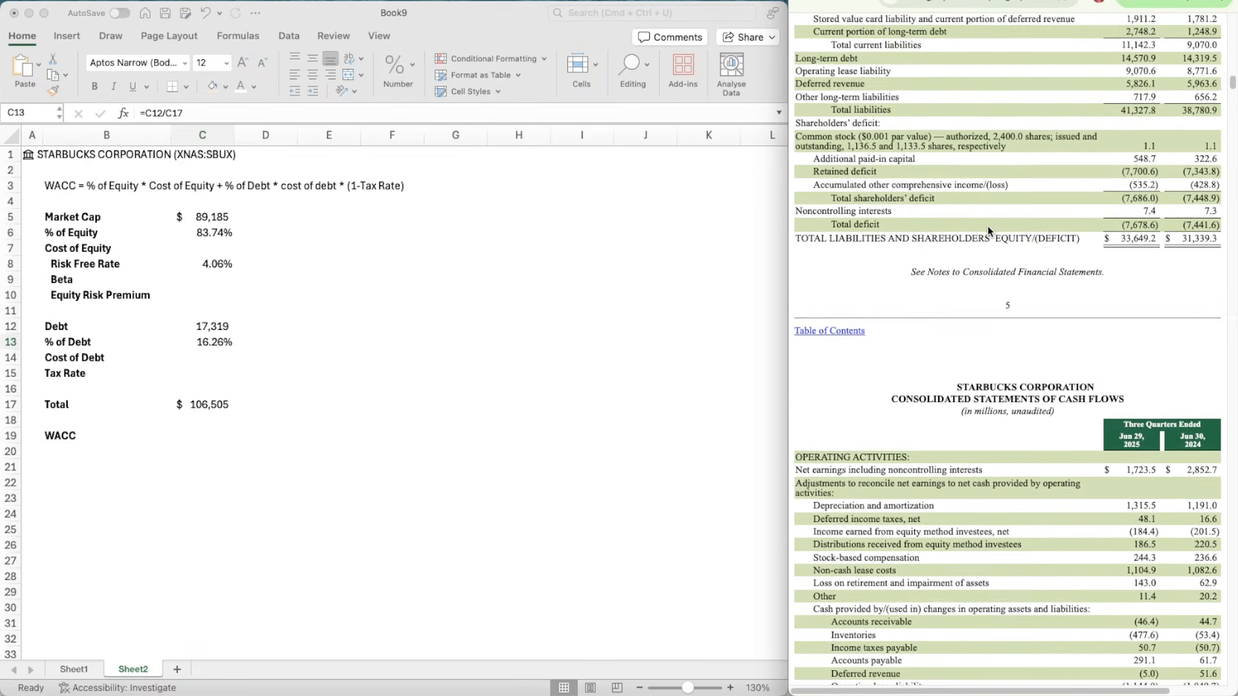
scroll(987, 232, "up", 2)
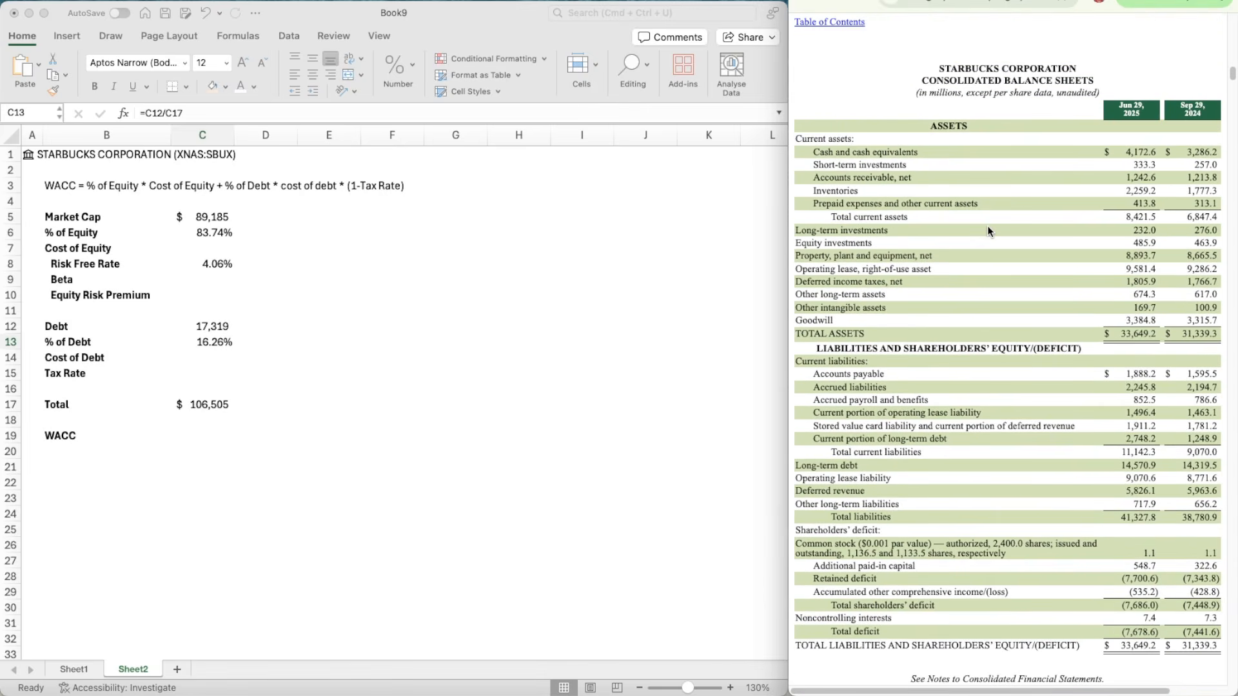
scroll(987, 225, "up", 20)
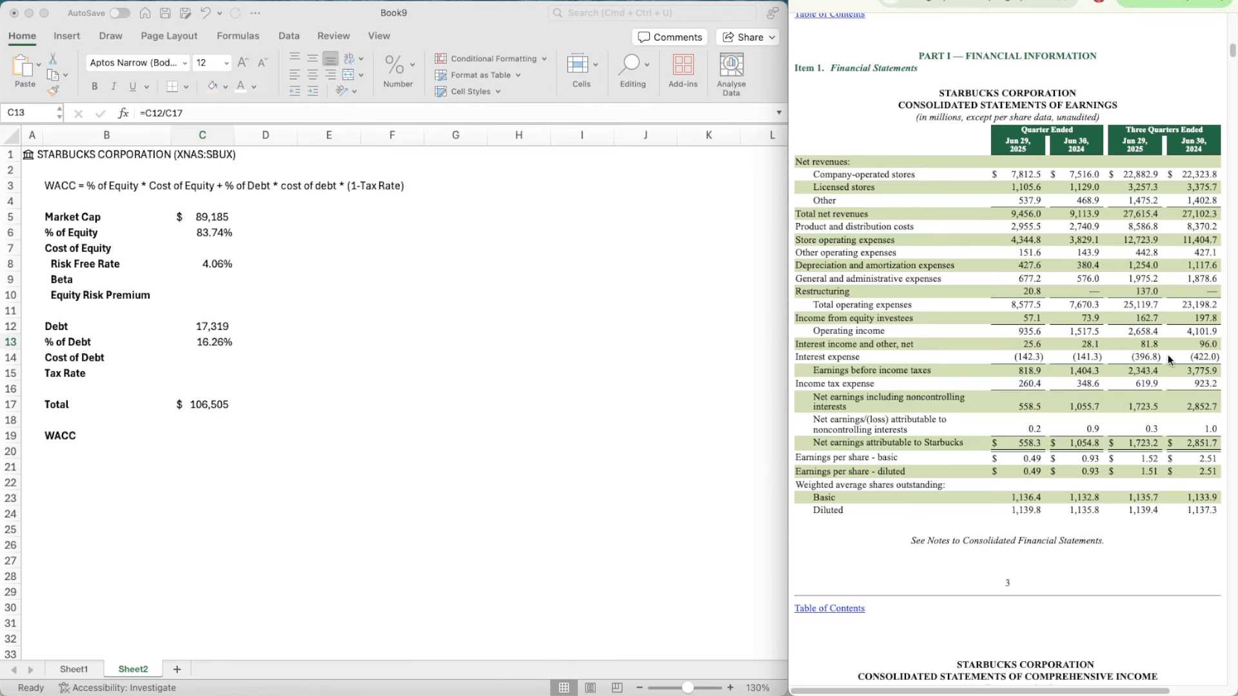
Step: Annualize the three-quarter interest expense in scratch cell G16 with the formula =(396.8/3)*4
left_click(442, 366)
left_click(456, 388)
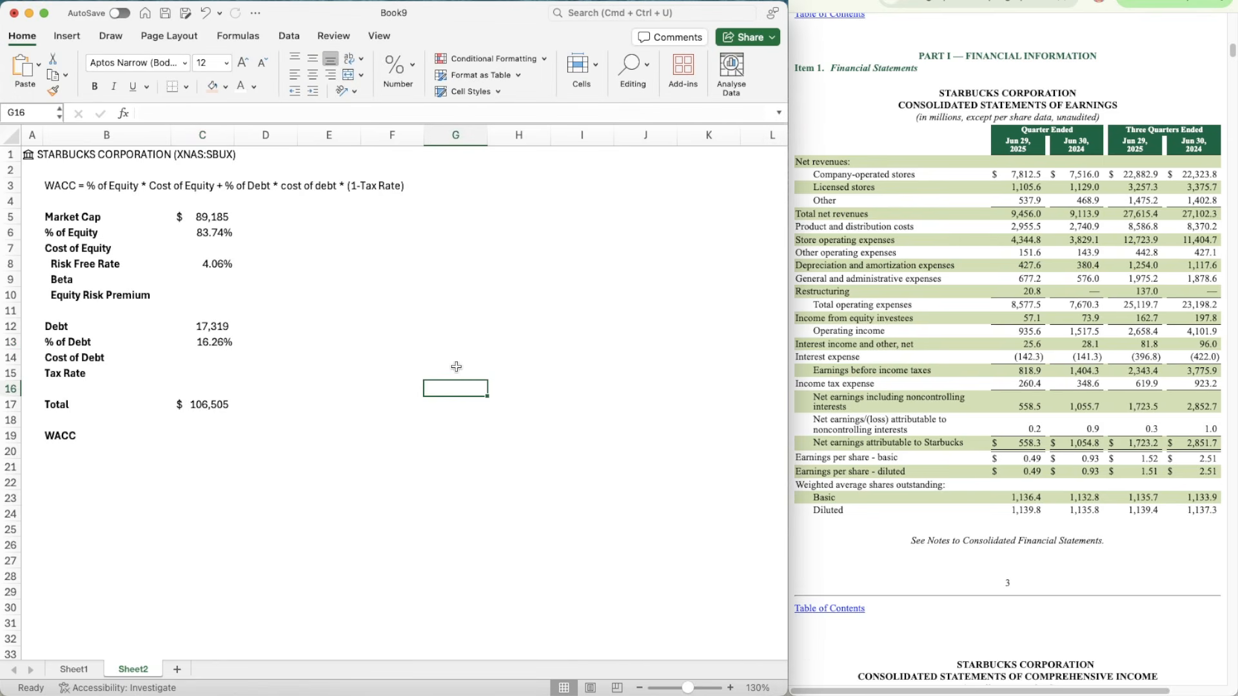
type("=")
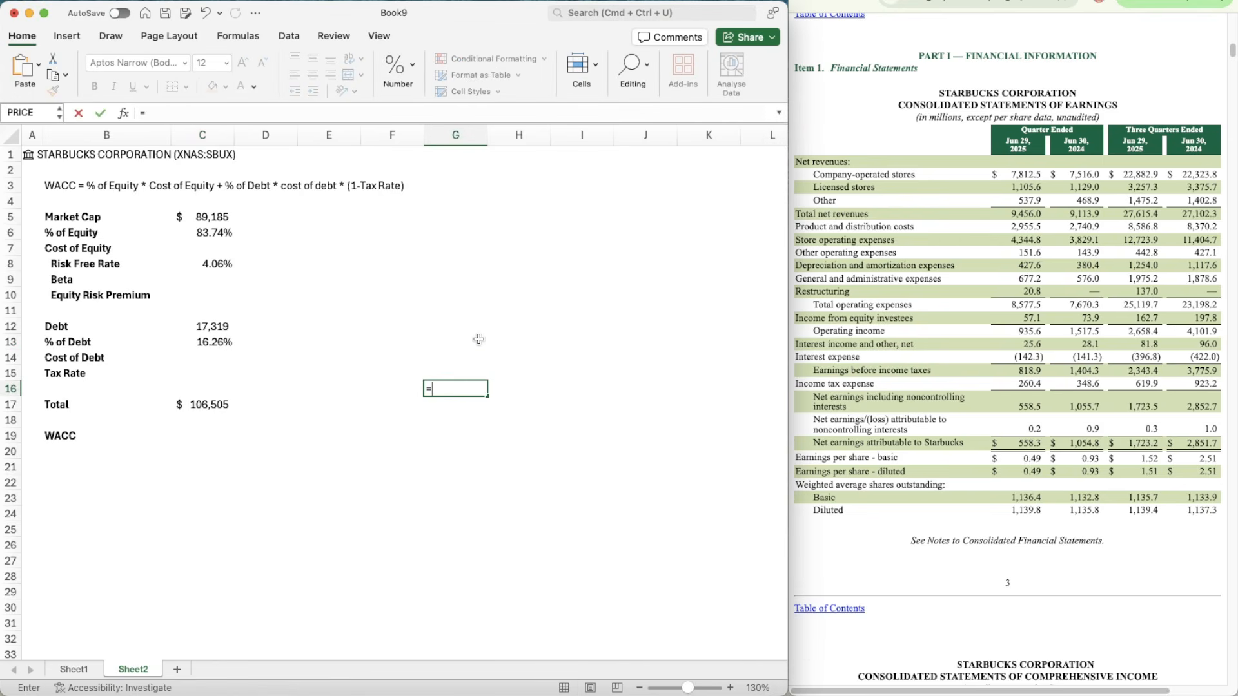
type("396.8/3)*4")
left_click(433, 387)
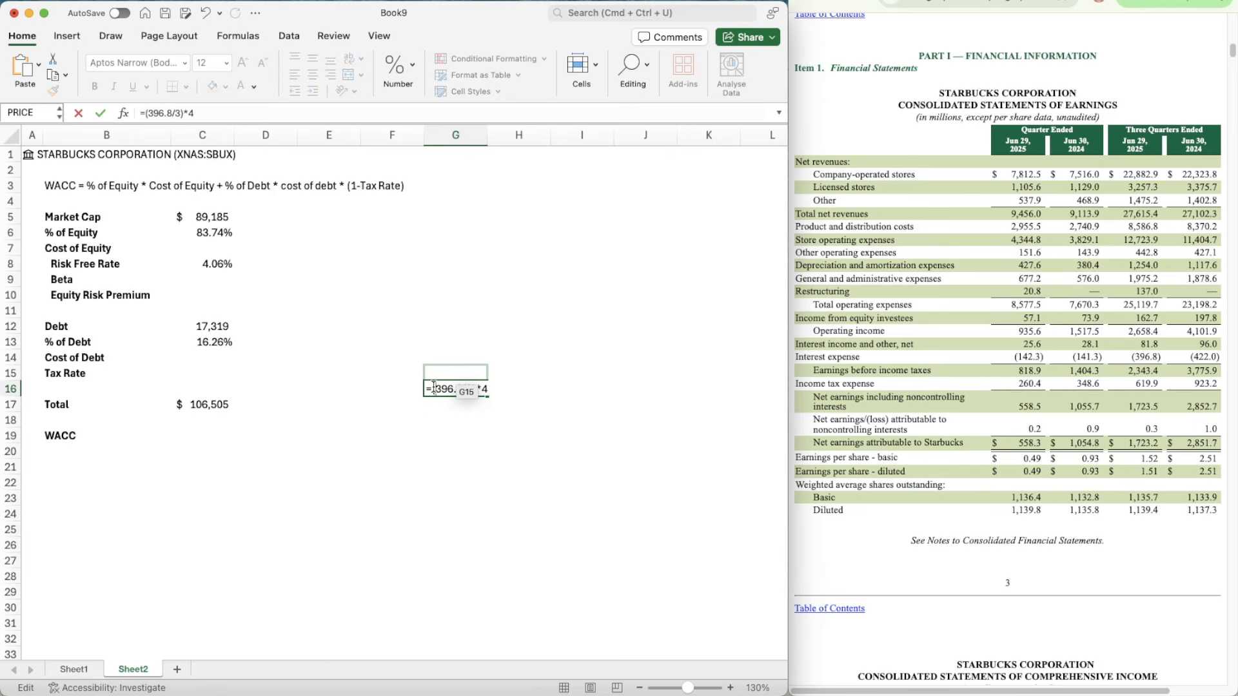
key("Return")
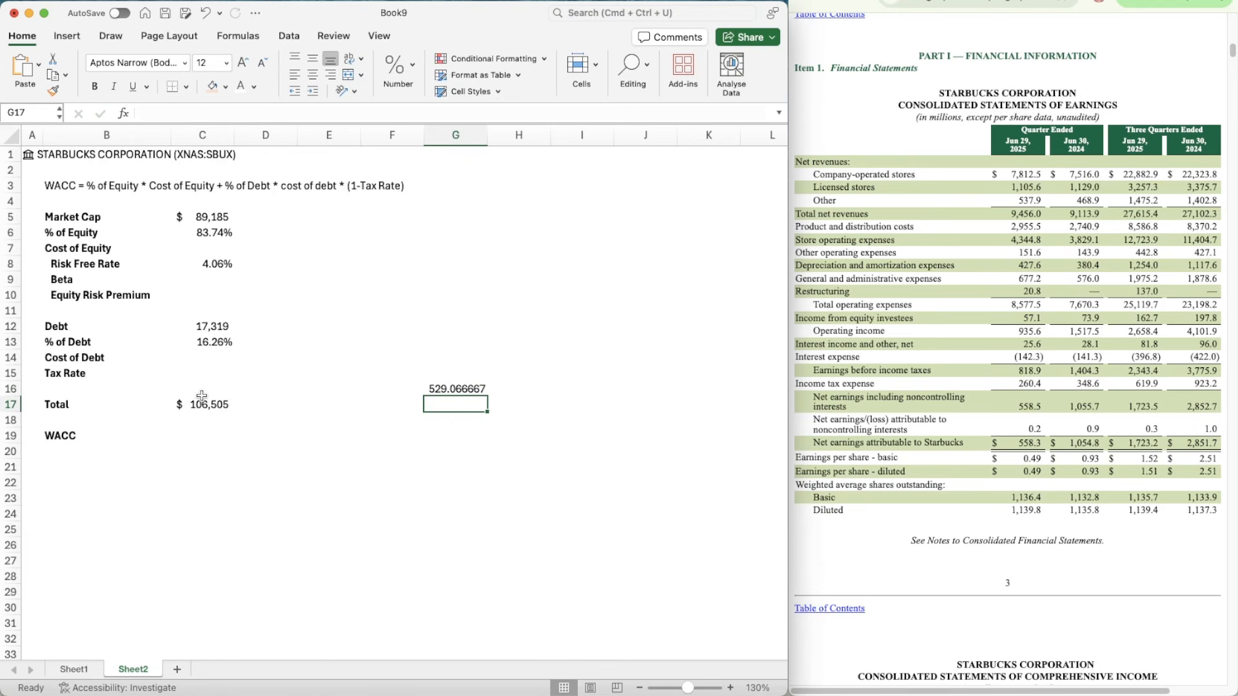
Step: Calculate the Cost of Debt in C14 as annualized interest divided by Debt with the formula =529.1/C12
left_click(209, 357)
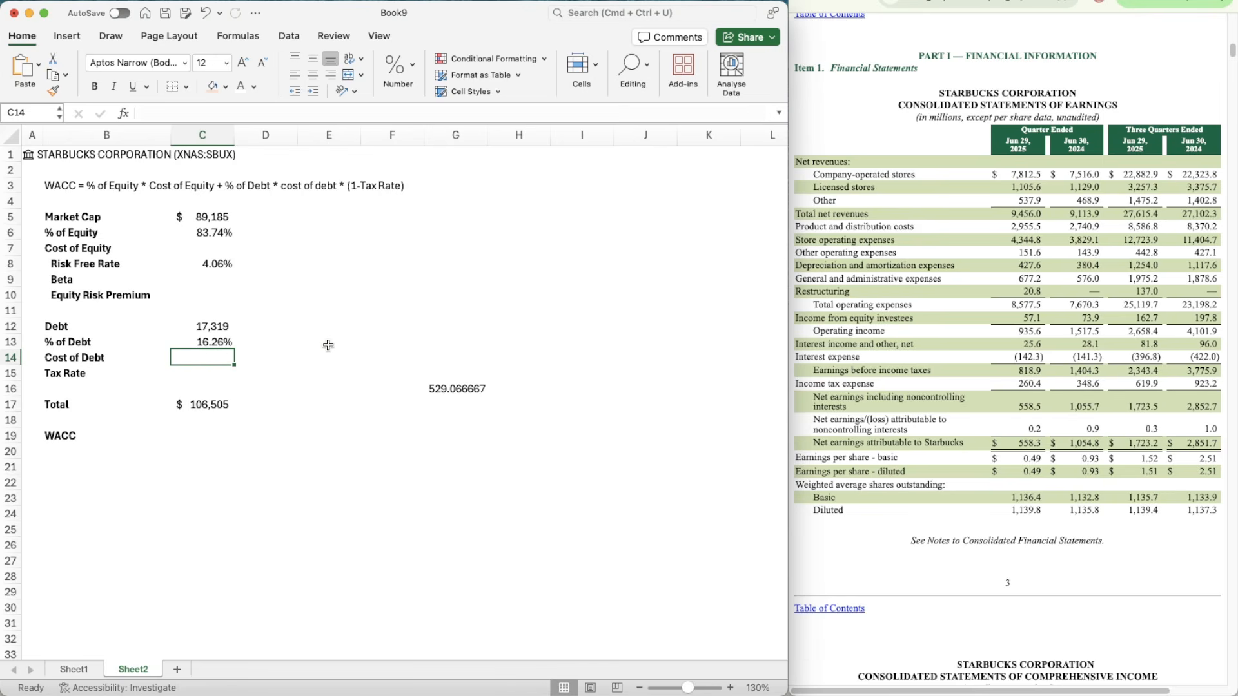
type("=")
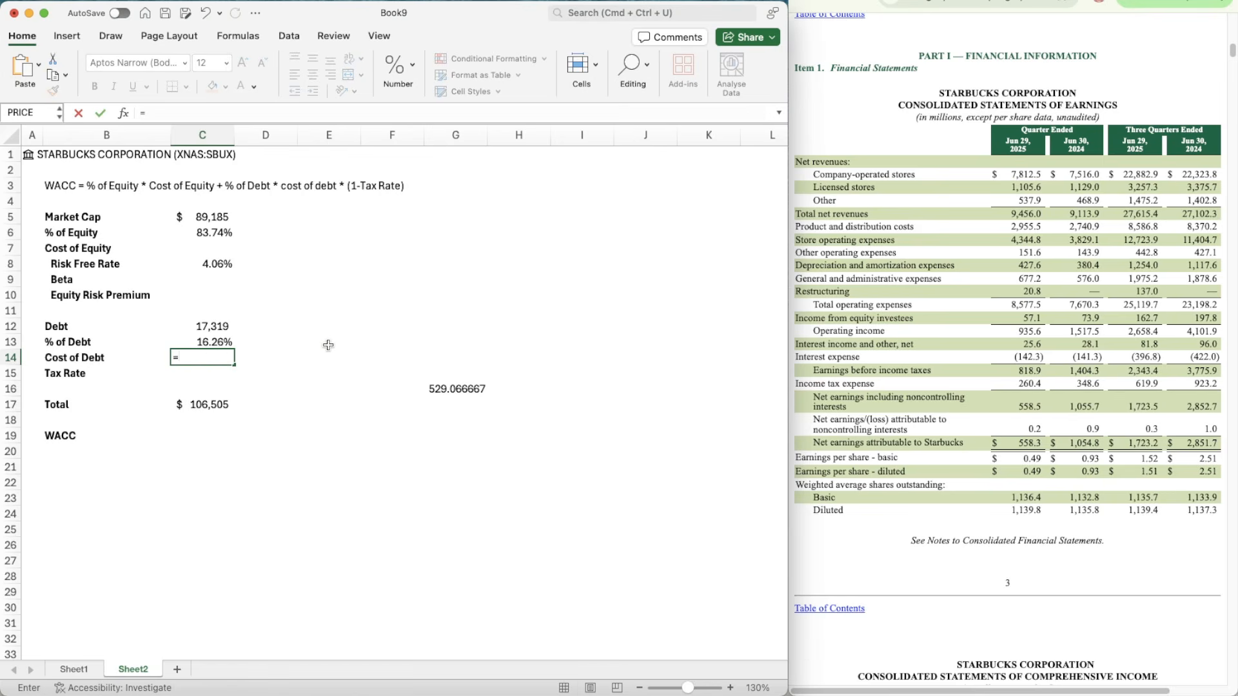
type("529.1/")
key("Up")
key("Up")
key("Return")
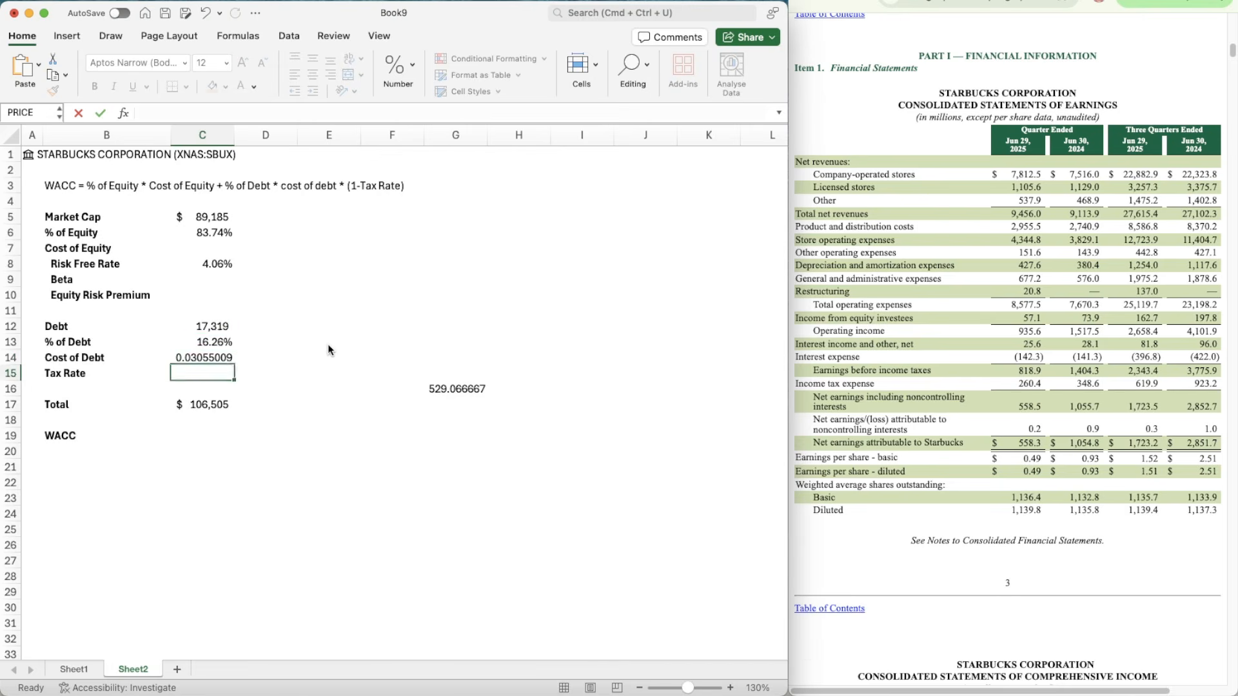
Step: Format the Cost of Debt in C14 as a percentage with two decimals
key("Up")
key("ctrl+shift+5")
key("Down")
key("Right")
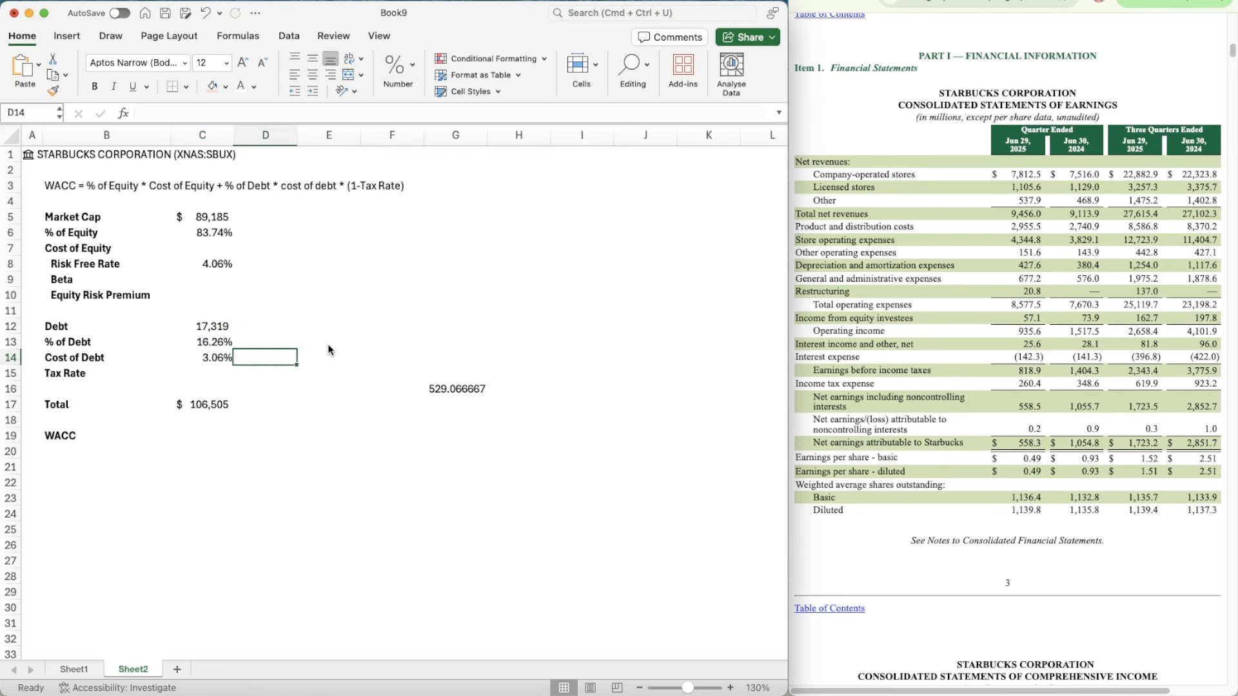
Step: Clear the scratch interest calculation from G16 and select the Tax Rate cell C15
key("Right")
key("Right")
key("Down")
key("Right")
key("BackSpace")
left_click(193, 376)
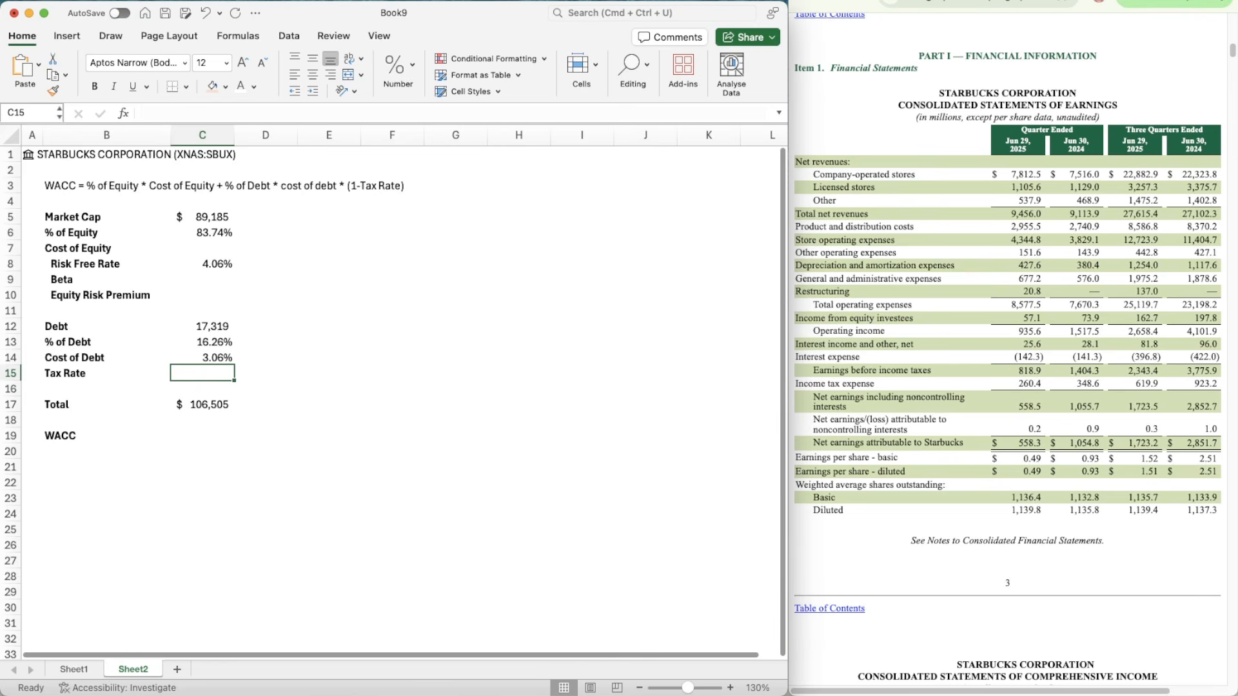
Step: Go through the quarterly report's notes to Note 8 and examine the long-term debt table with its stated and effective interest rates
key("super+Tab")
scroll(1063, 479, "down", 20)
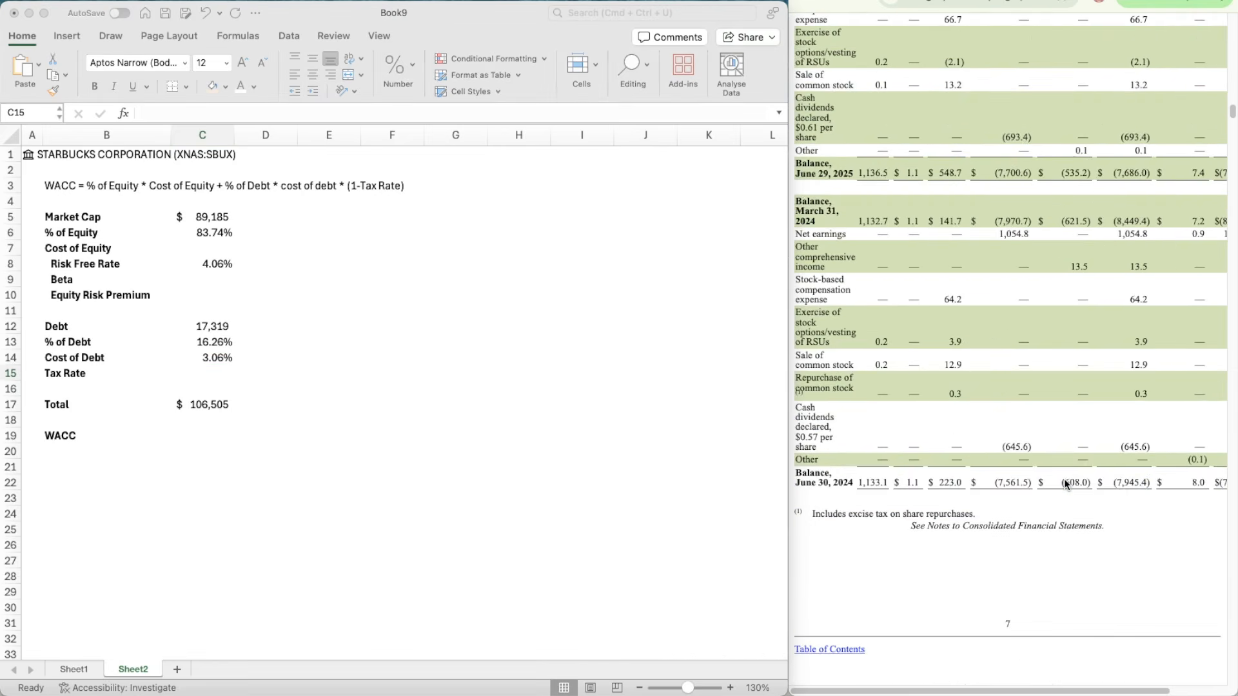
scroll(1063, 479, "down", 20)
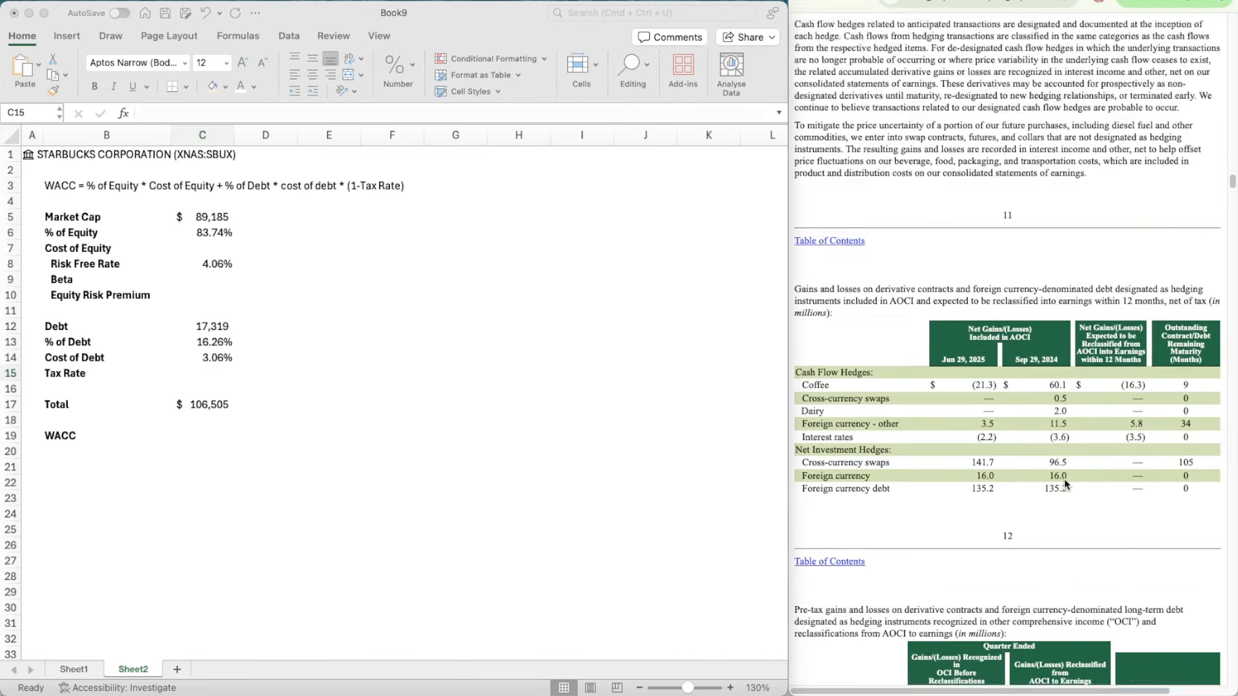
scroll(1064, 478, "down", 20)
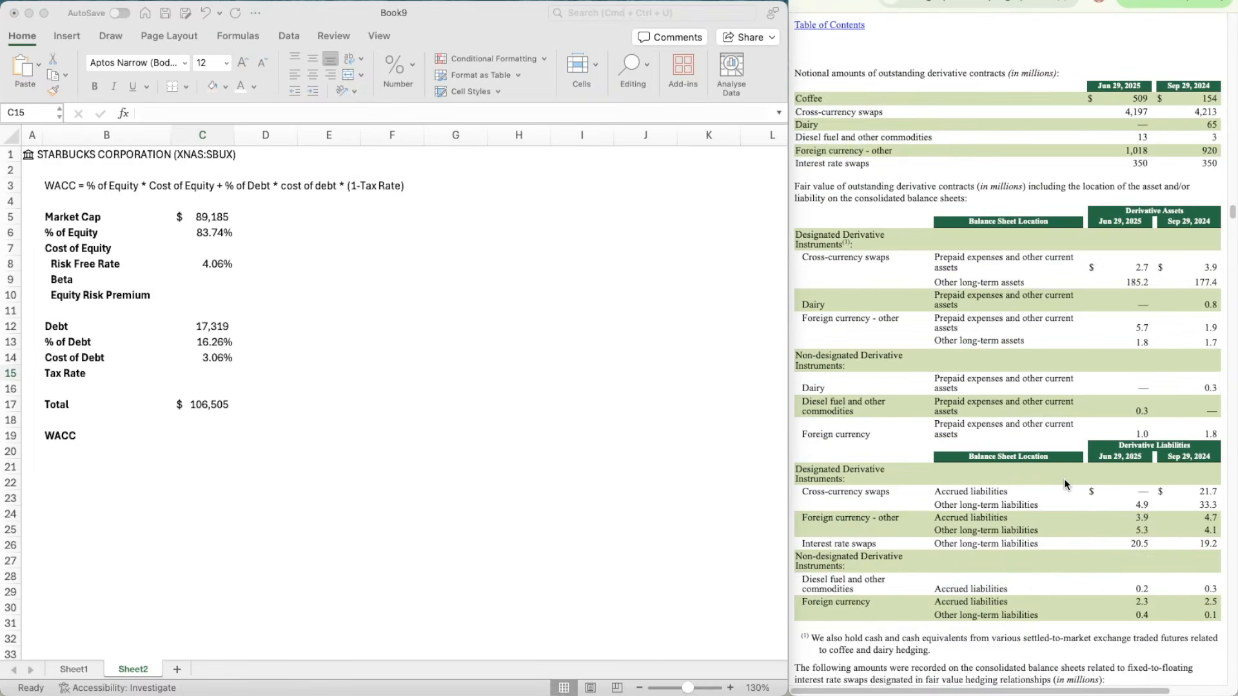
scroll(1064, 478, "down", 20)
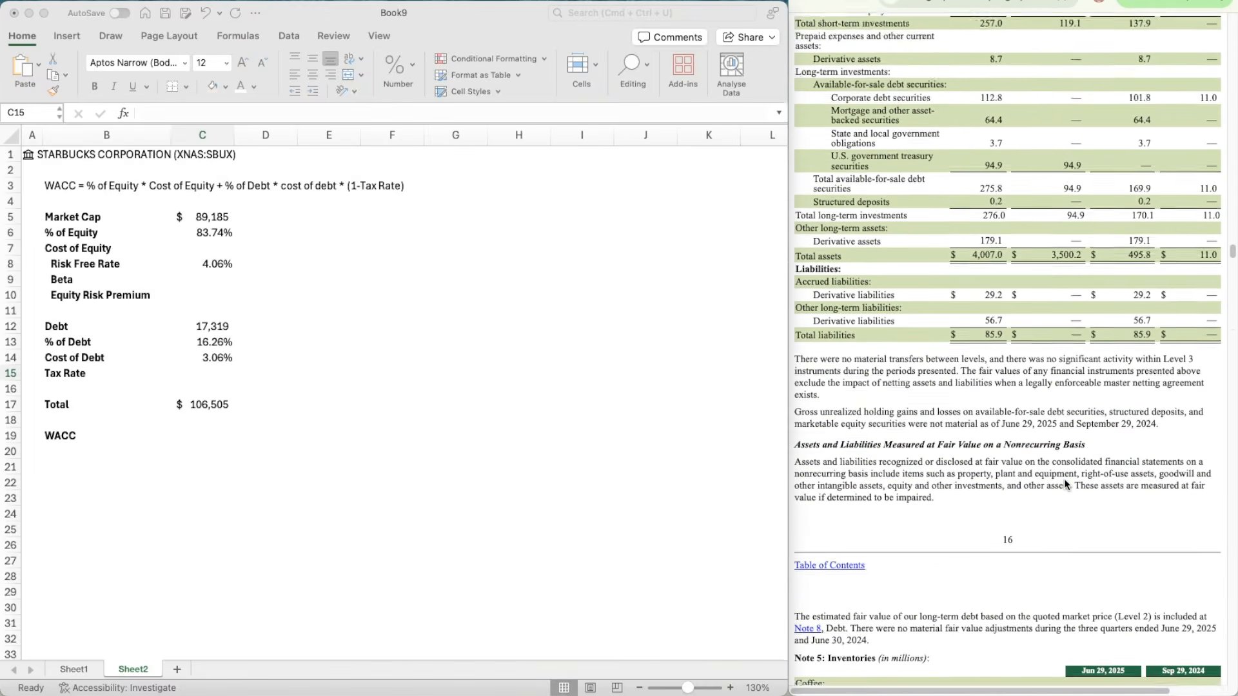
scroll(1064, 482, "down", 20)
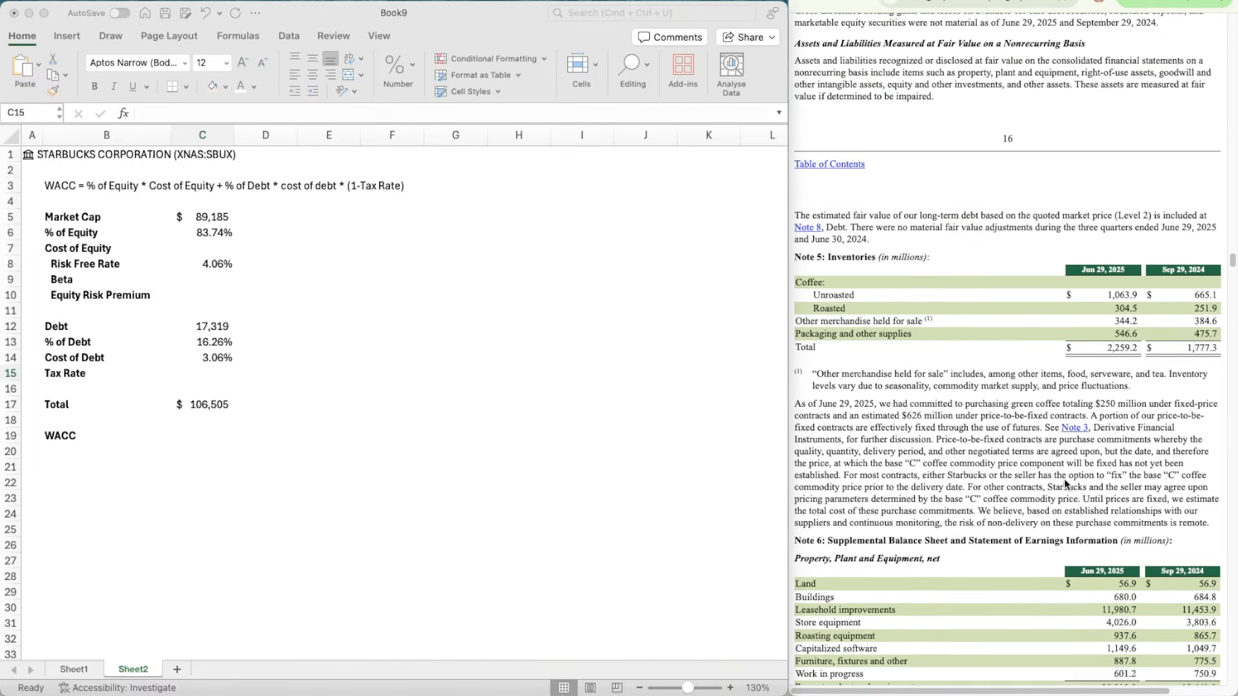
scroll(1065, 485, "down", 20)
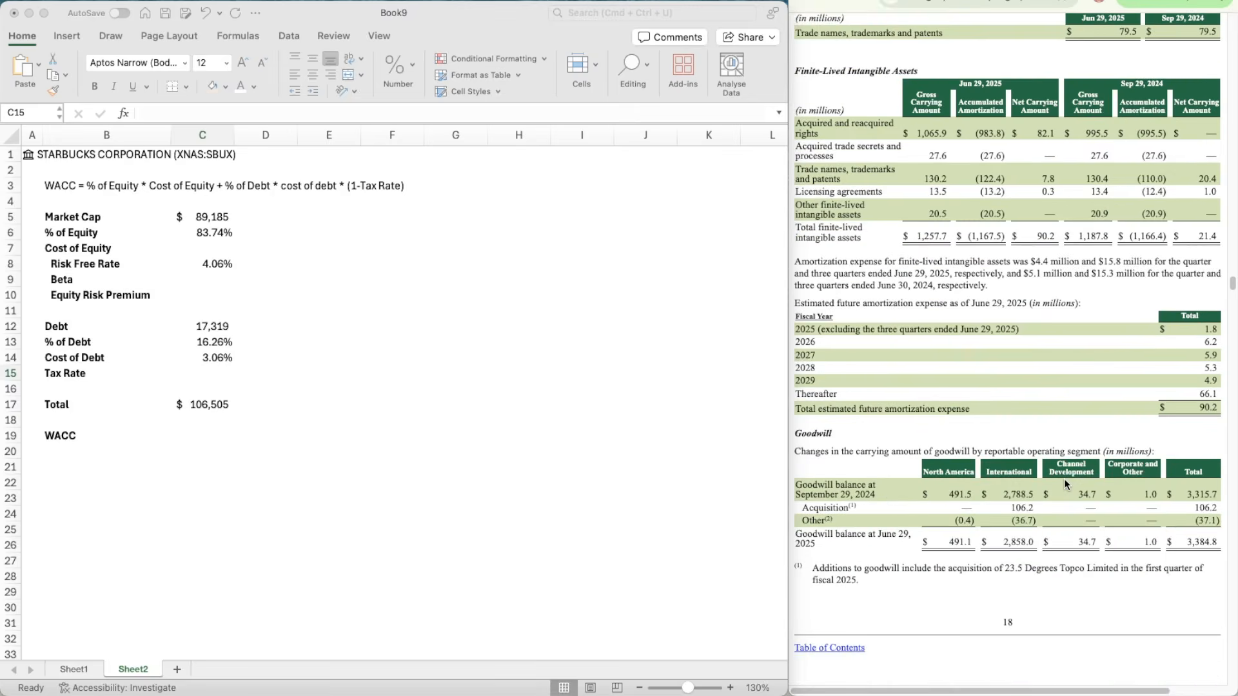
scroll(1064, 483, "down", 10)
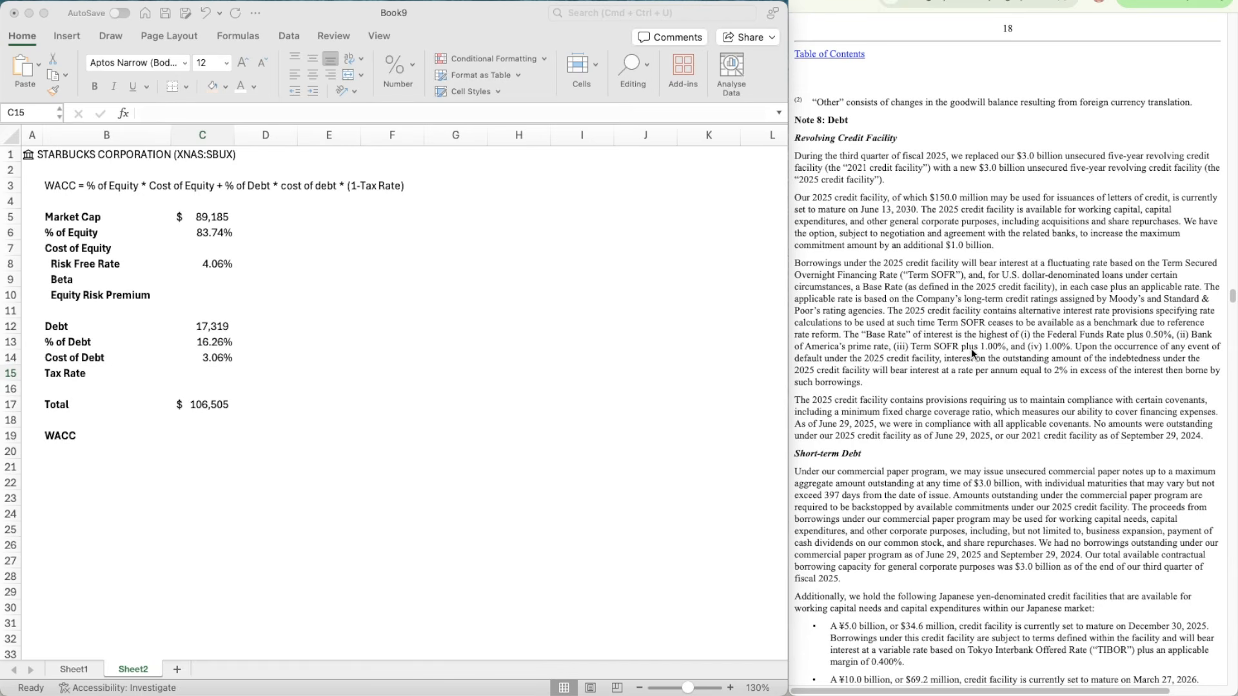
scroll(983, 408, "down", 5)
scroll(983, 407, "down", 20)
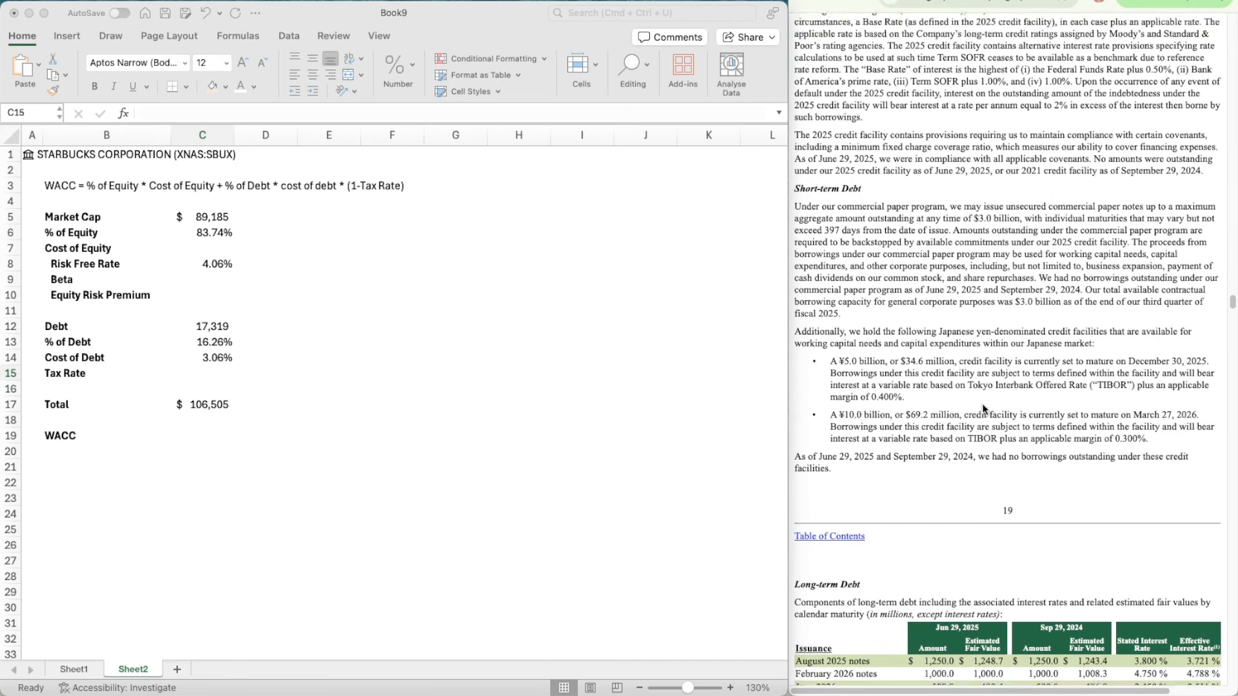
scroll(985, 408, "down", 10)
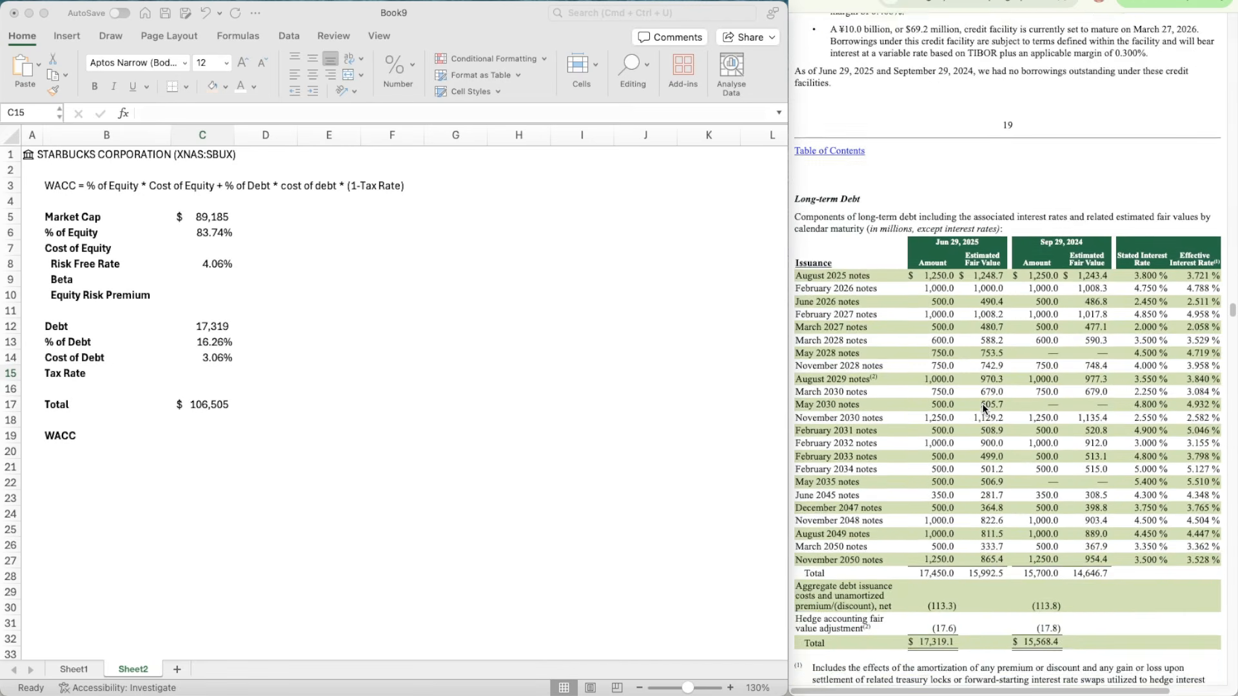
scroll(991, 508, "up", 7)
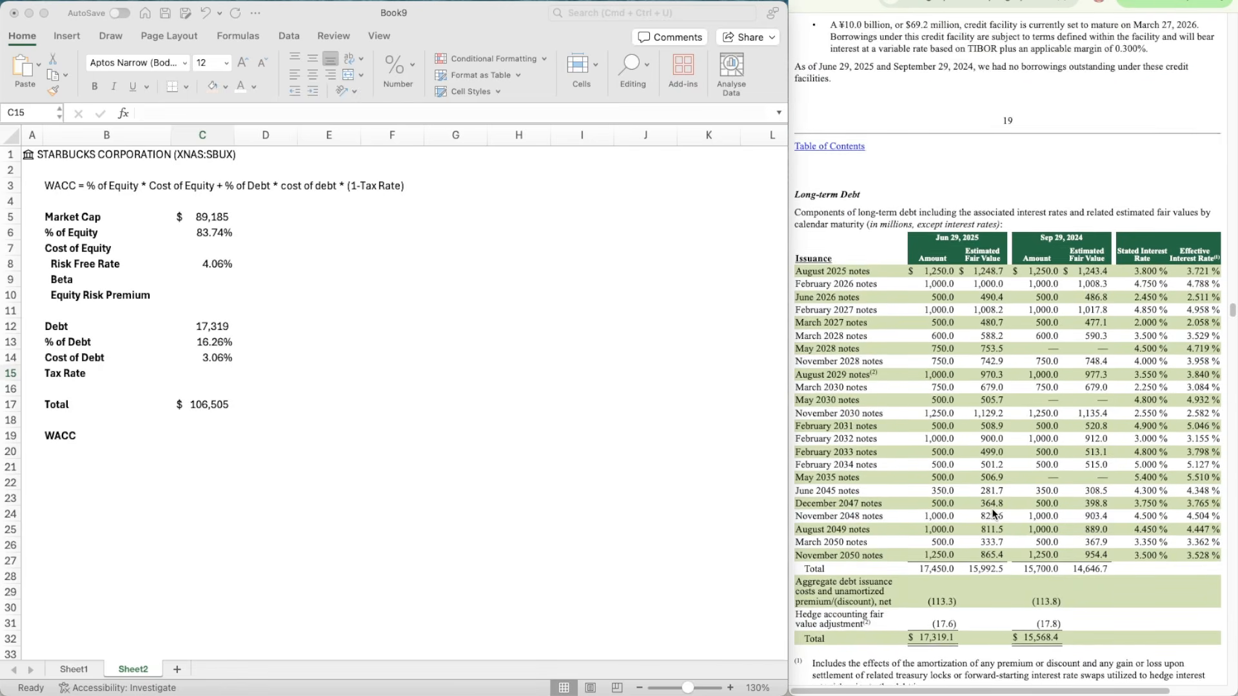
Step: Go through the quarterly report to the Other Income and Expenses table and examine the effective tax rate for the latest quarter
scroll(991, 508, "down", 20)
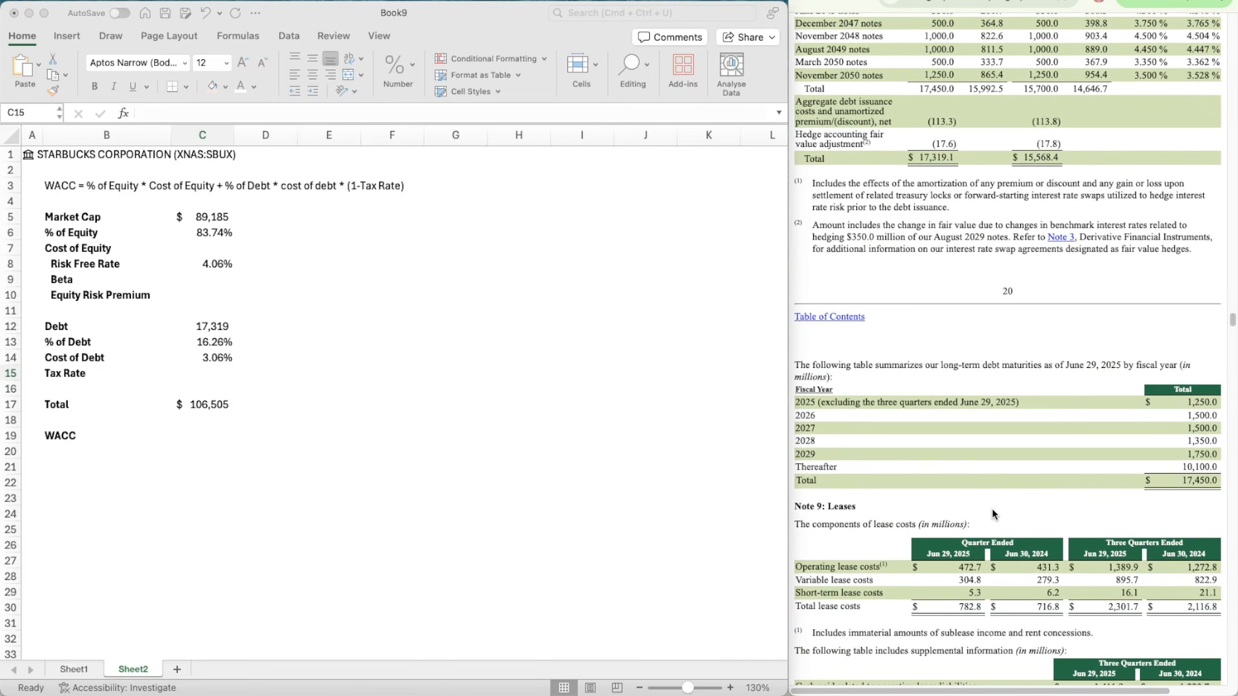
scroll(992, 513, "down", 20)
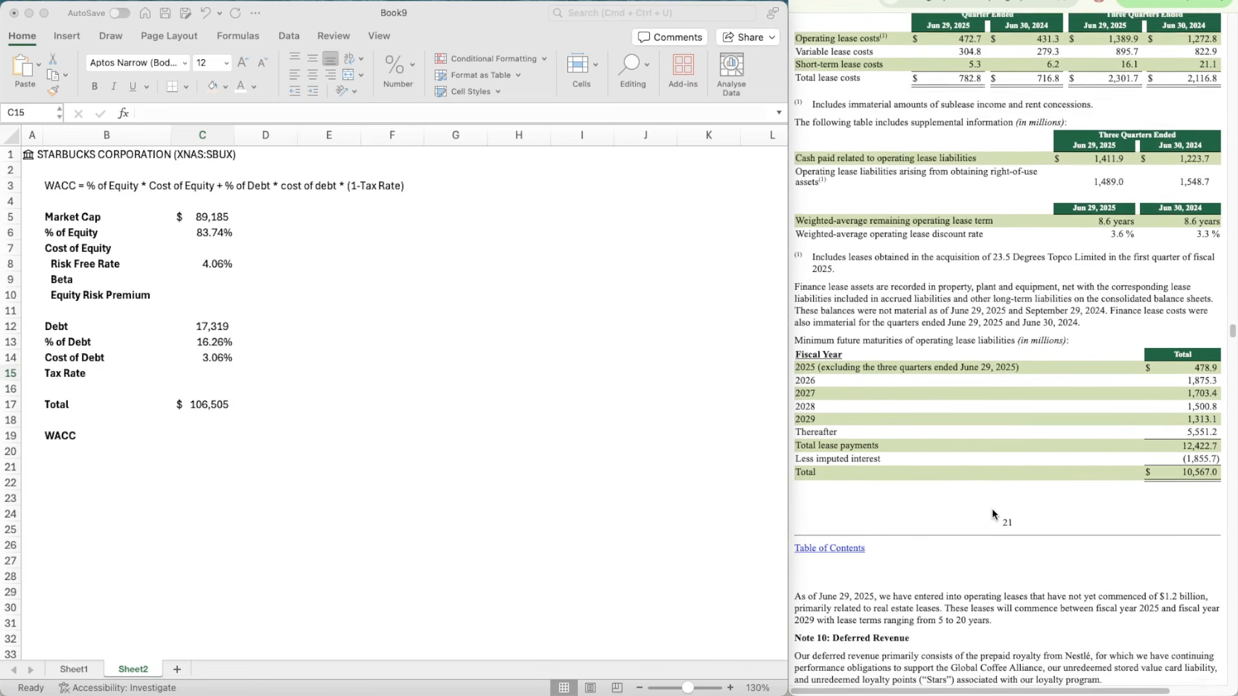
scroll(993, 514, "down", 20)
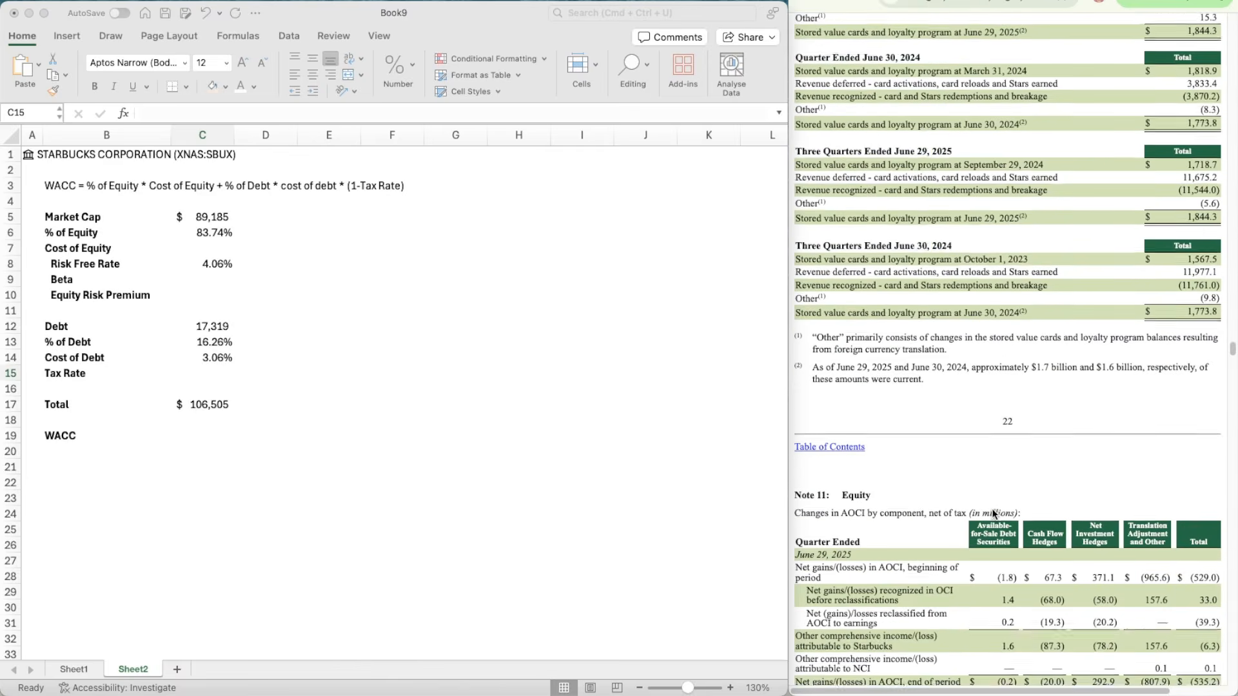
scroll(992, 511, "down", 20)
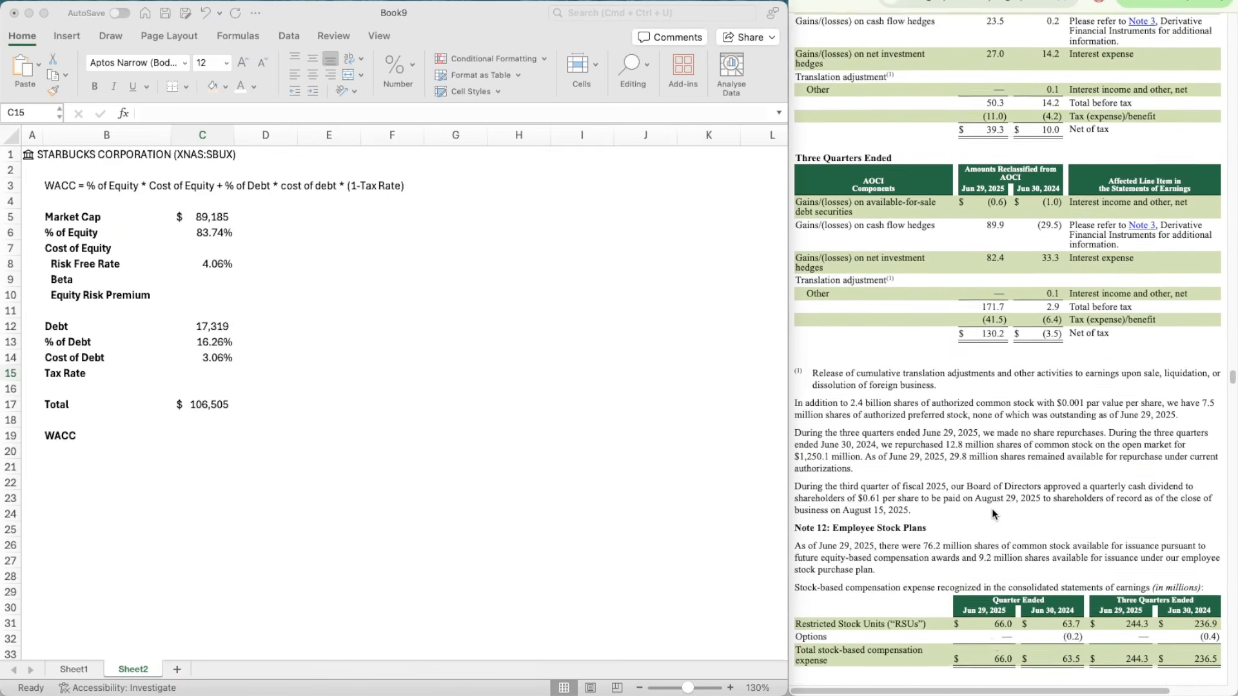
scroll(992, 514, "down", 20)
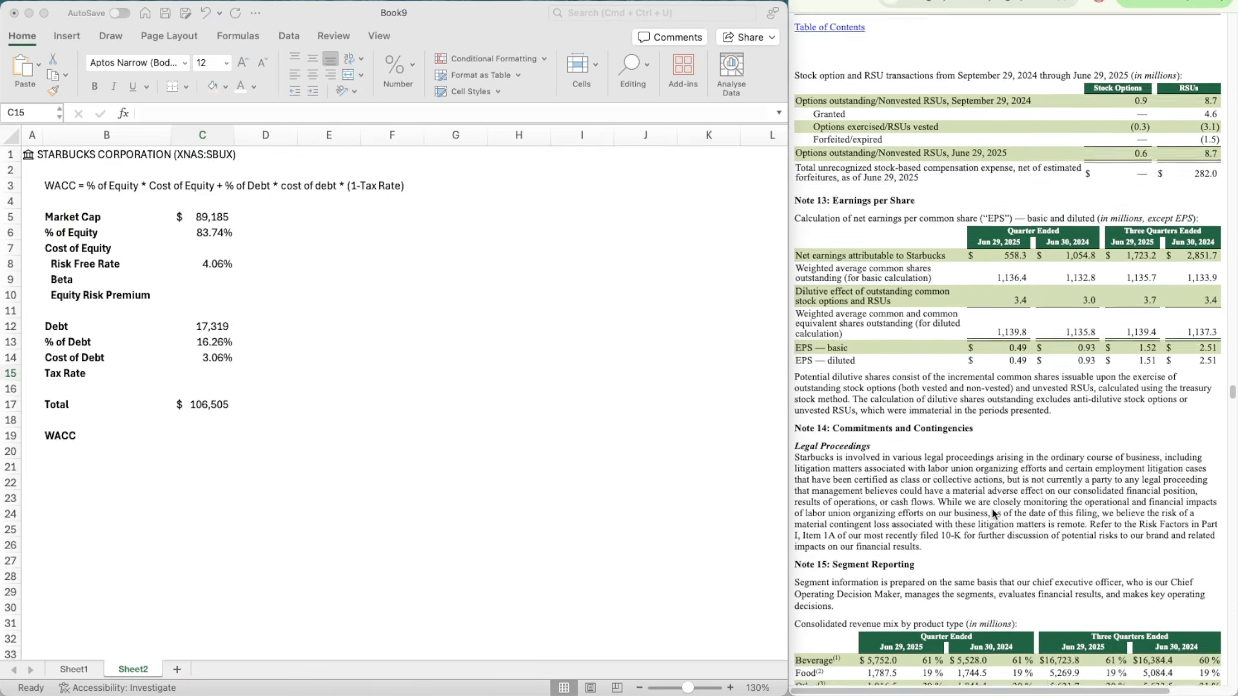
scroll(992, 513, "down", 20)
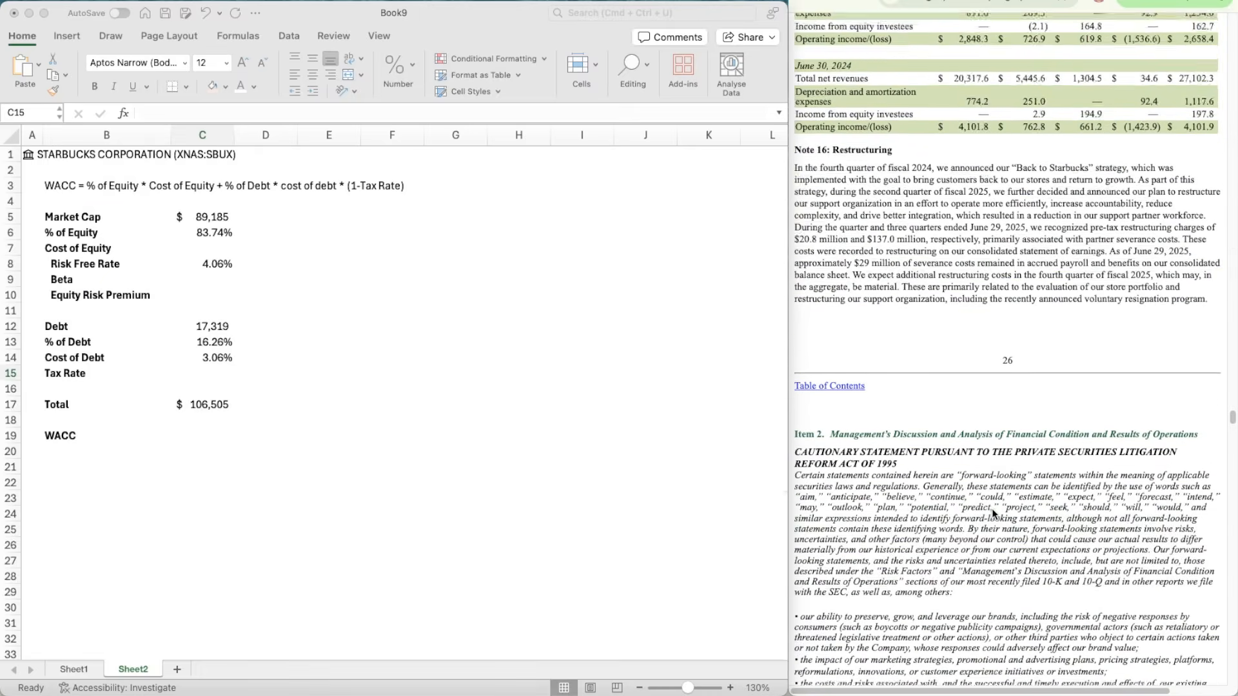
scroll(991, 514, "down", 20)
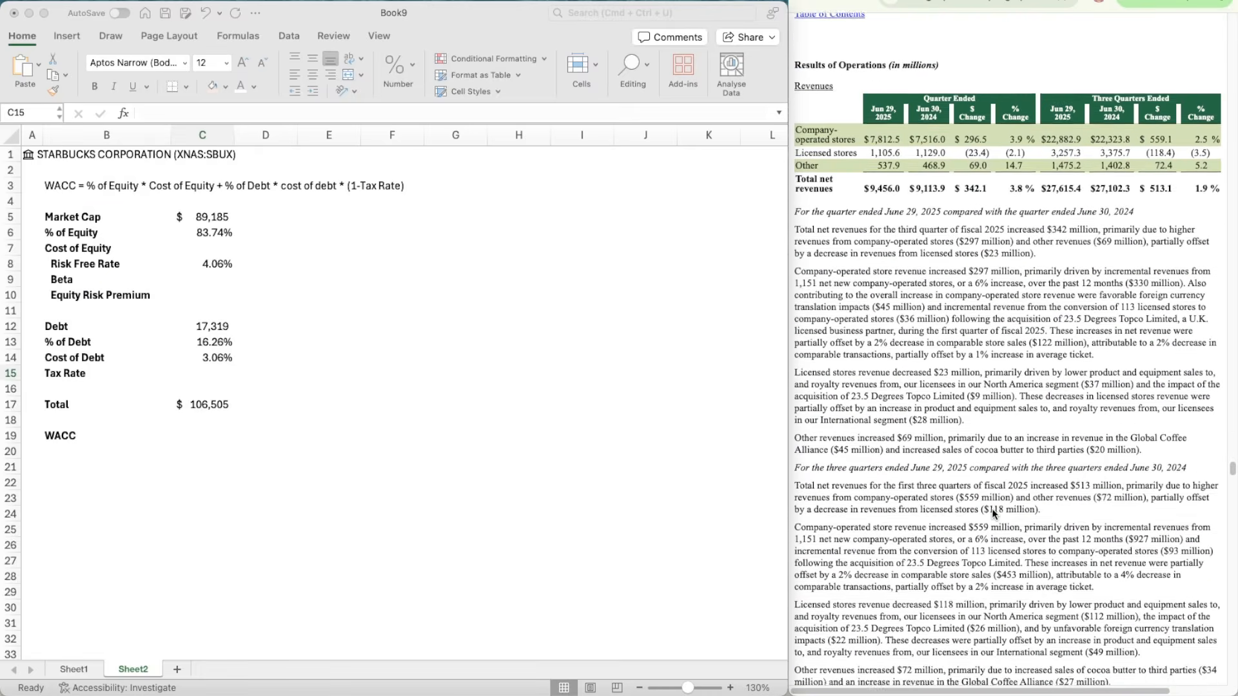
scroll(992, 514, "down", 15)
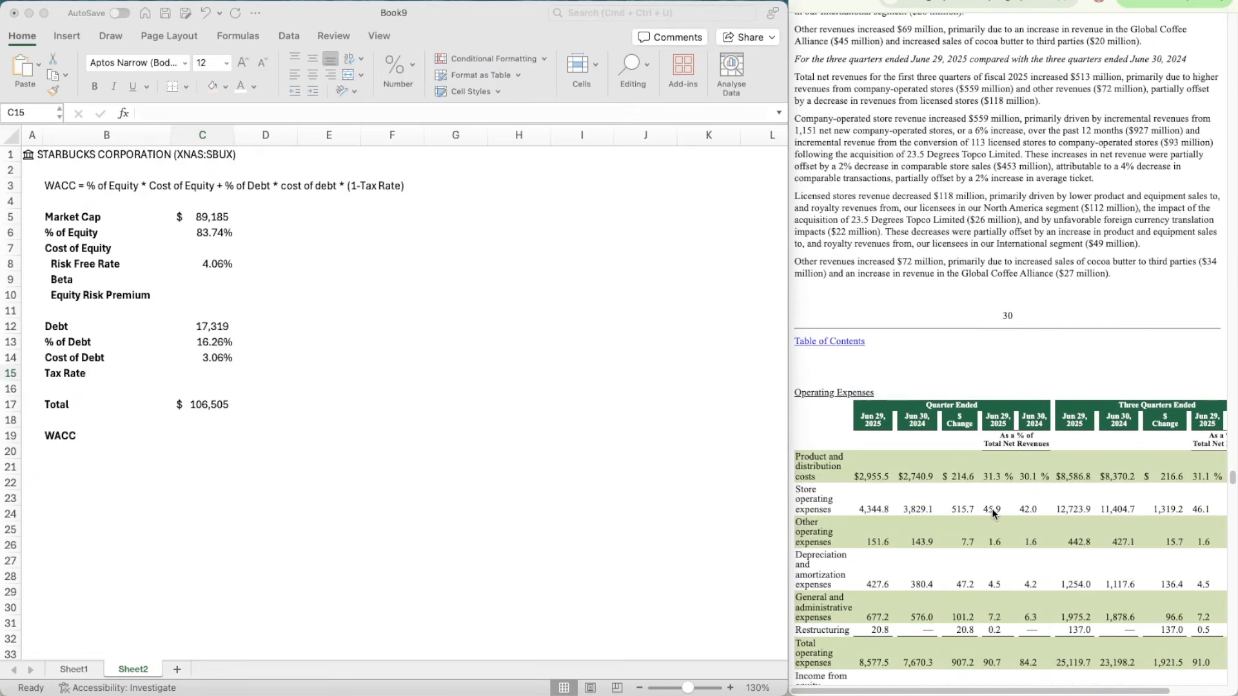
scroll(992, 512, "down", 20)
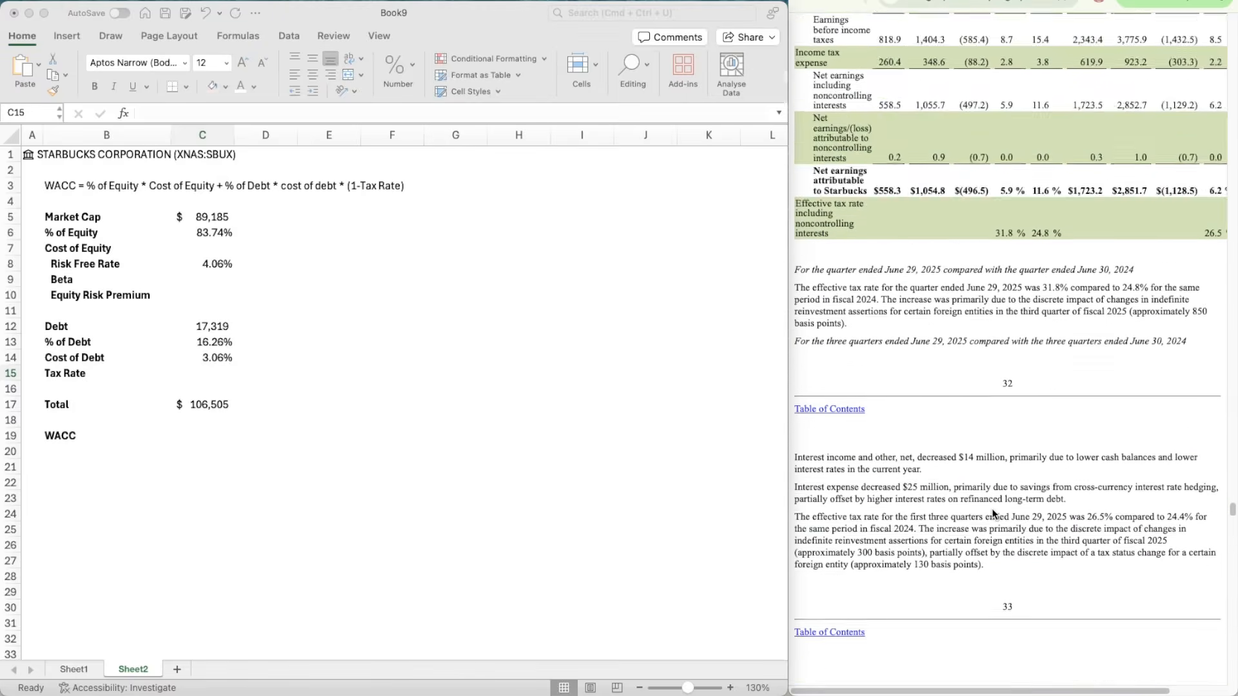
scroll(991, 514, "down", 15)
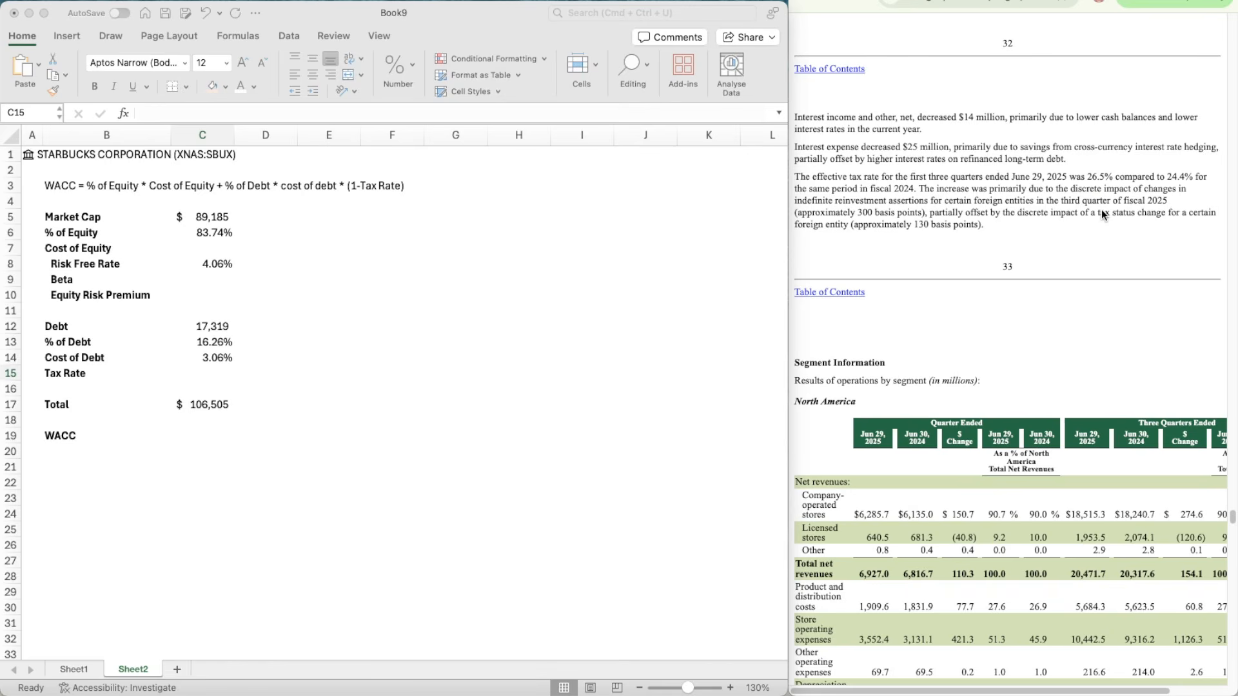
scroll(1101, 209, "up", 5)
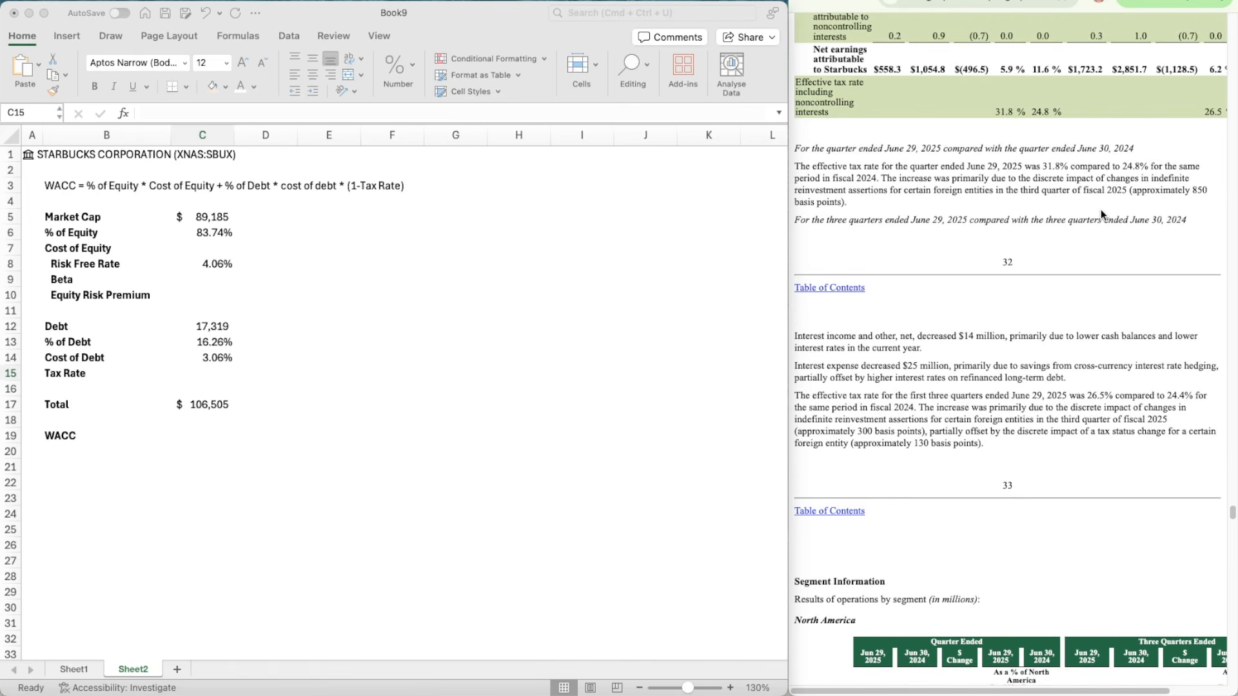
scroll(915, 183, "up", 6)
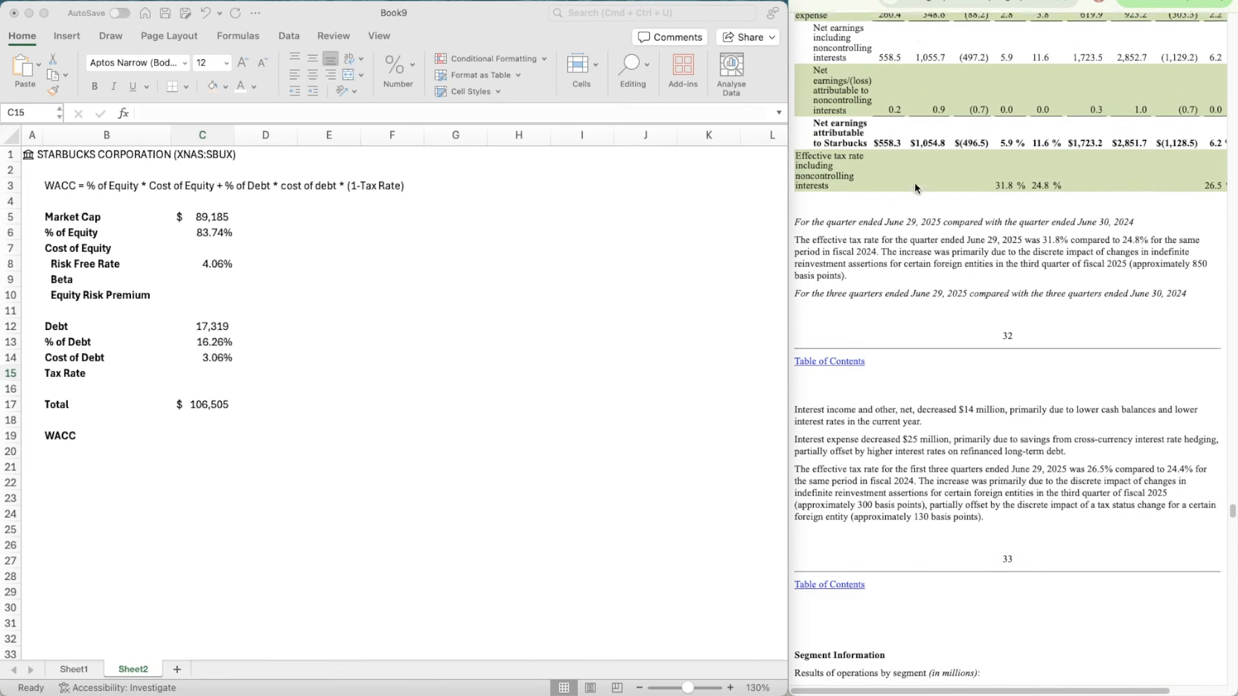
scroll(914, 183, "up", 1)
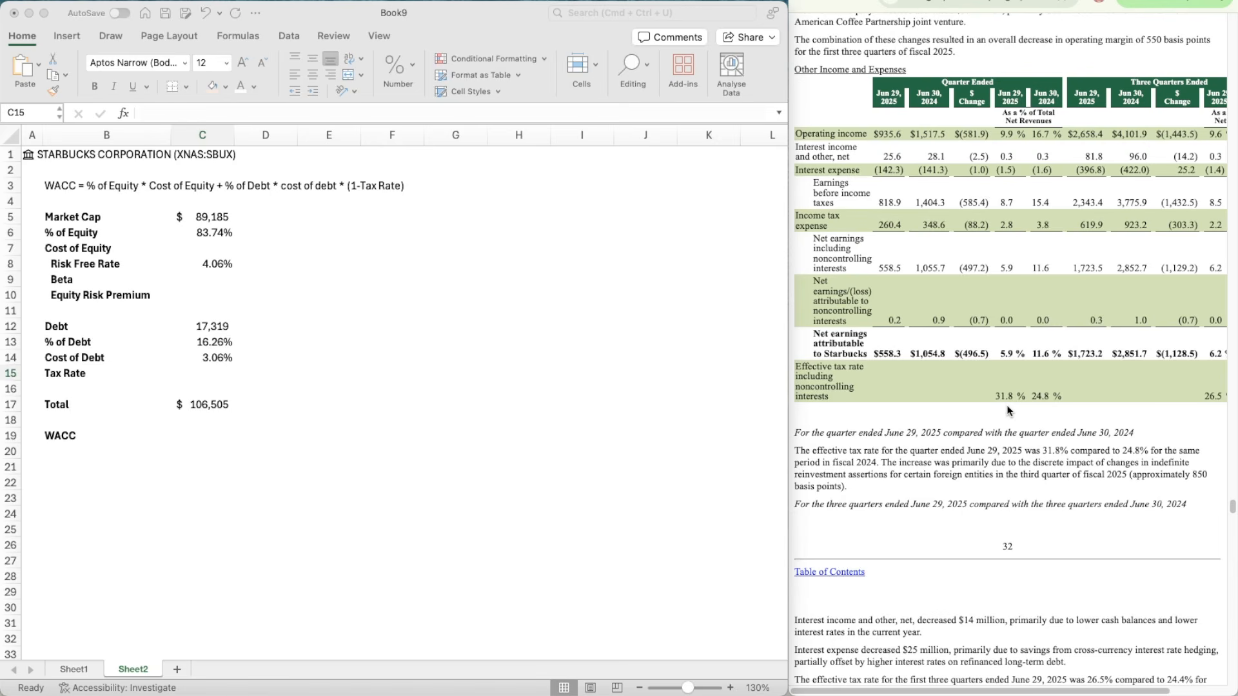
Step: Enter 31.8% as the Tax Rate in C15
left_click(216, 367)
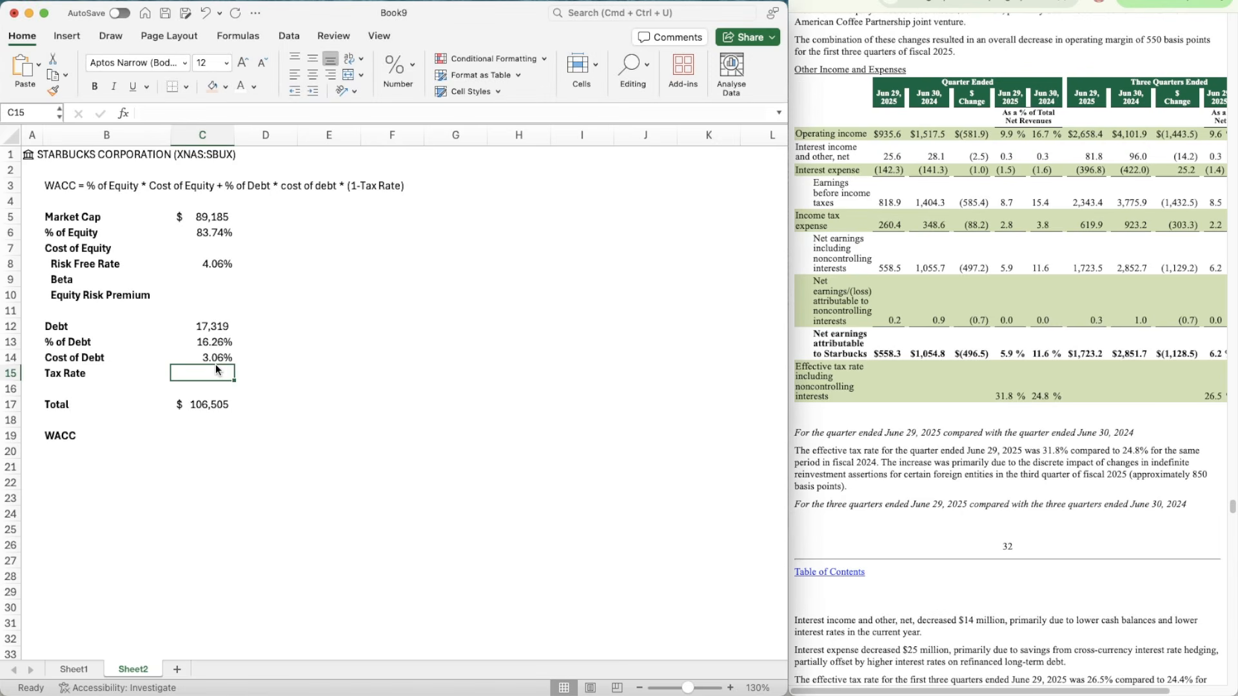
type("31.8%")
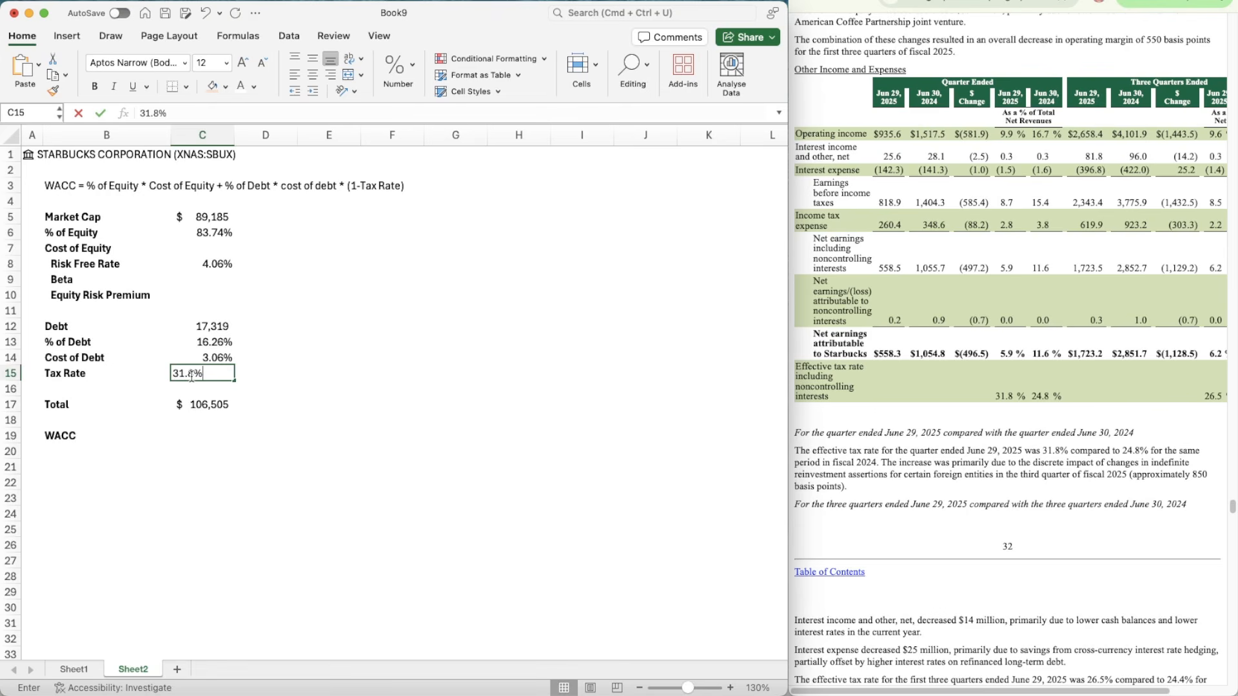
key("Return")
key("Down")
key("Down")
key("Down")
key("Right")
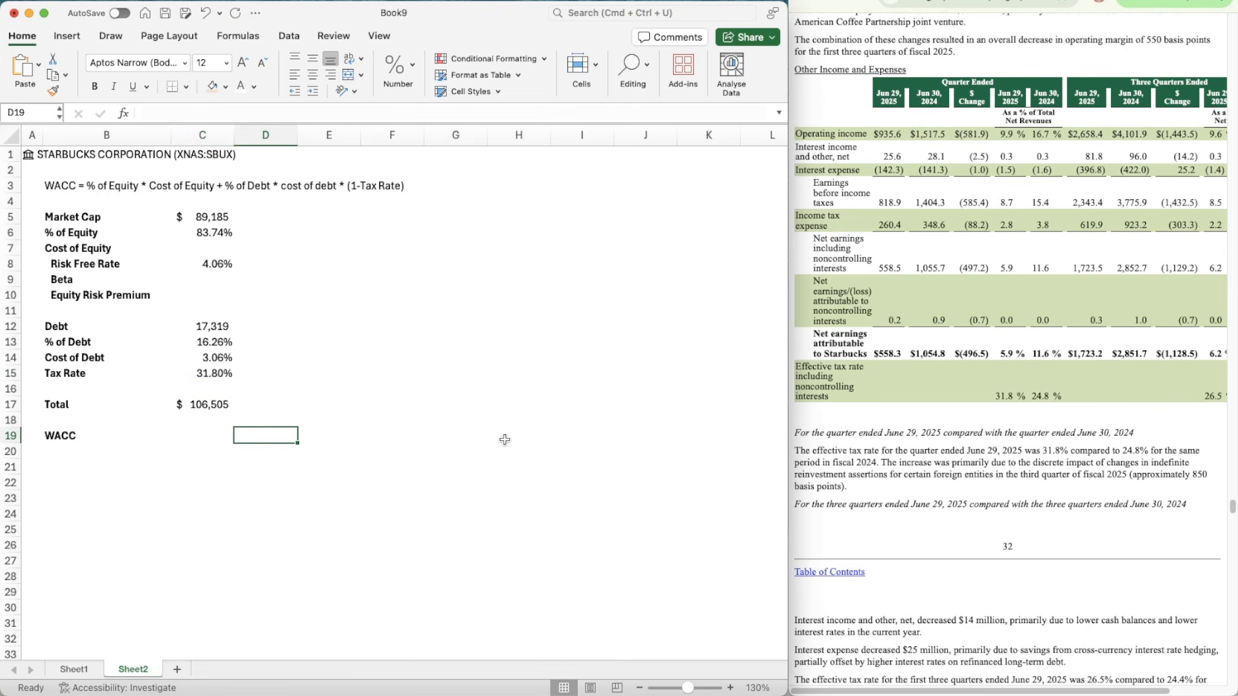
key("Left")
key("Left")
key("Right")
key("Right")
key("Down")
key("Left")
key("Up")
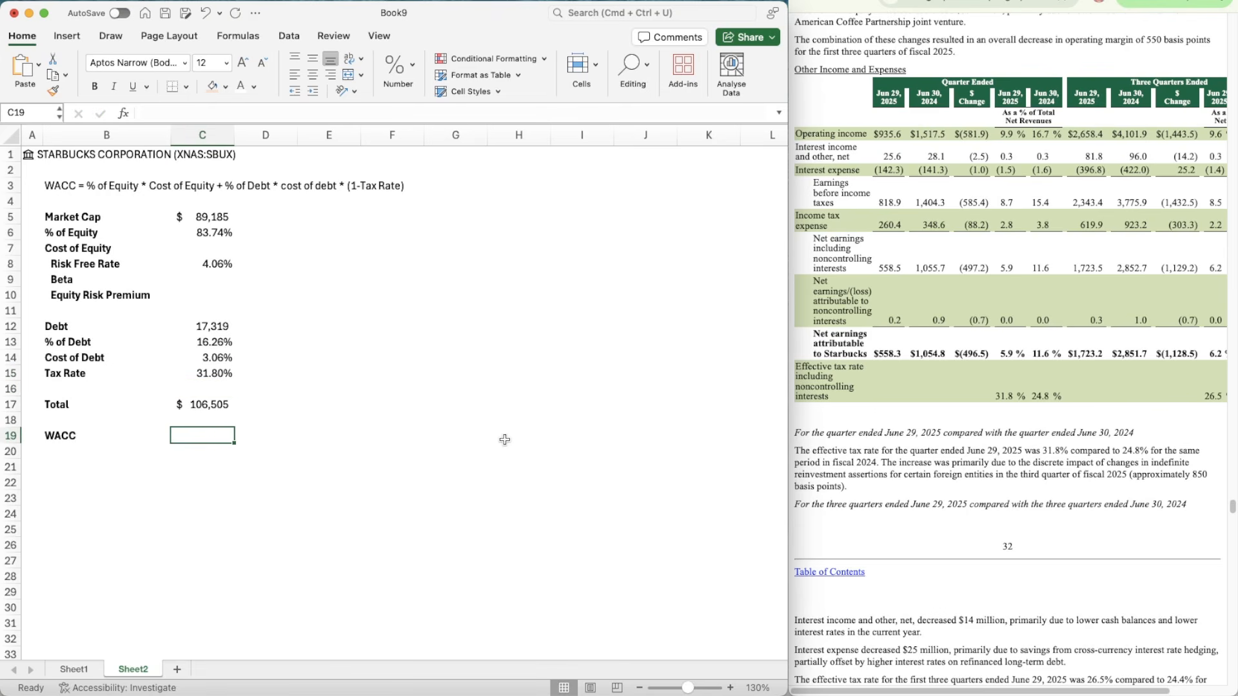
left_click(194, 269)
left_click(198, 282)
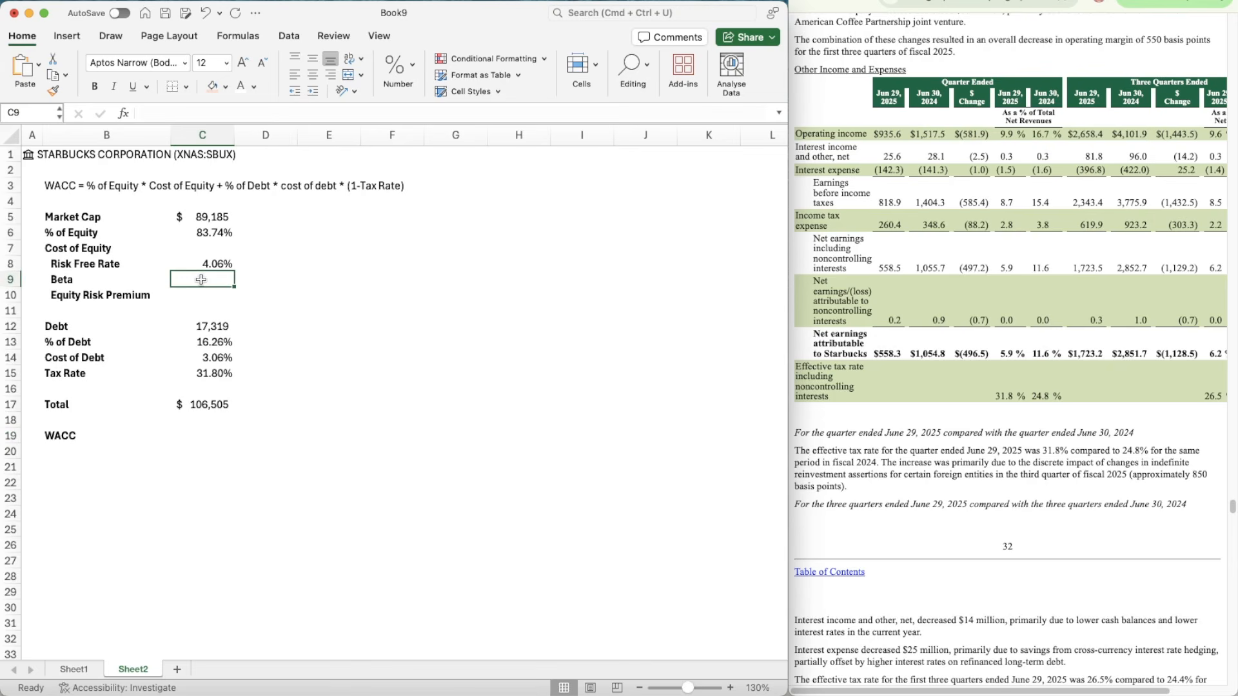
left_click(202, 290)
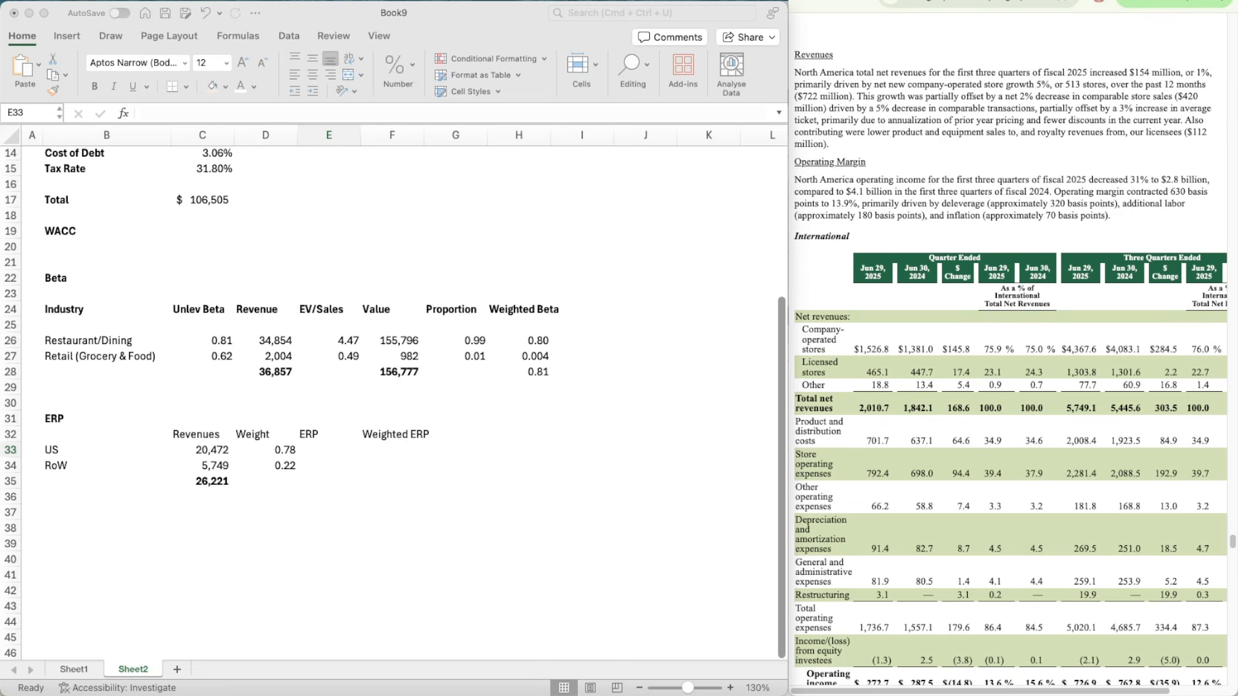
Step: Switch to the ctrypremJuly25 workbook and look up North America's weighted average ERP in the Regional Weighted Averages table
key("super+Tab")
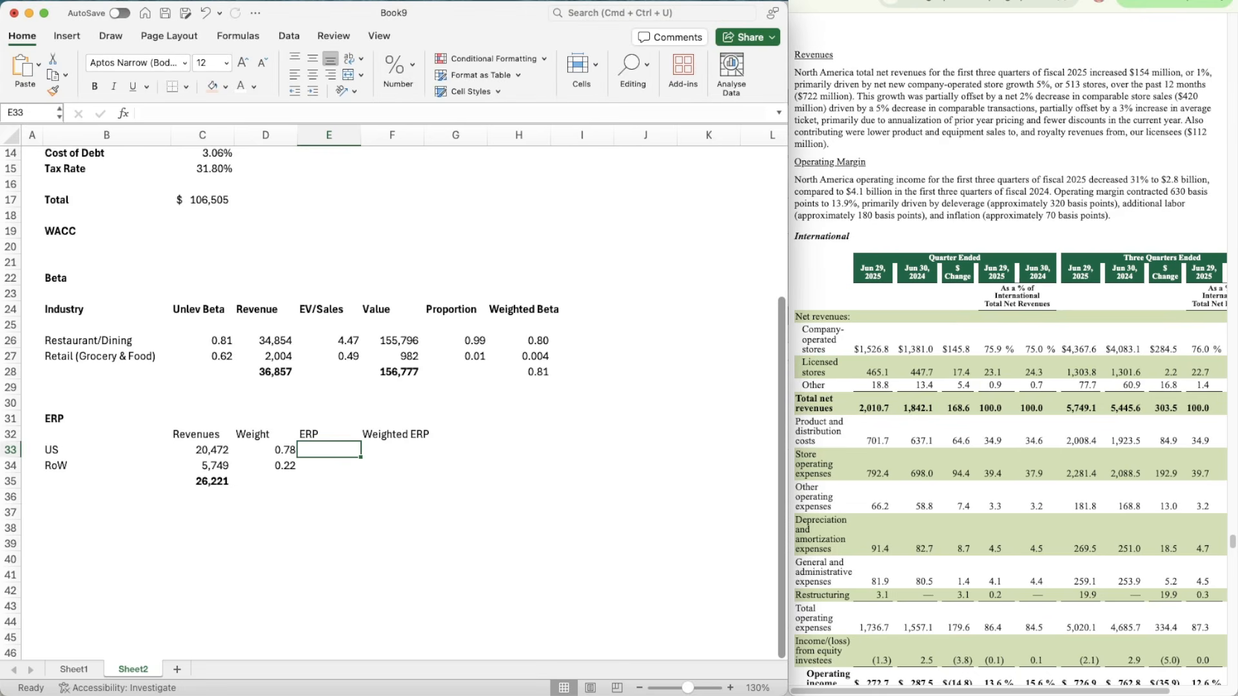
key("super+Tab")
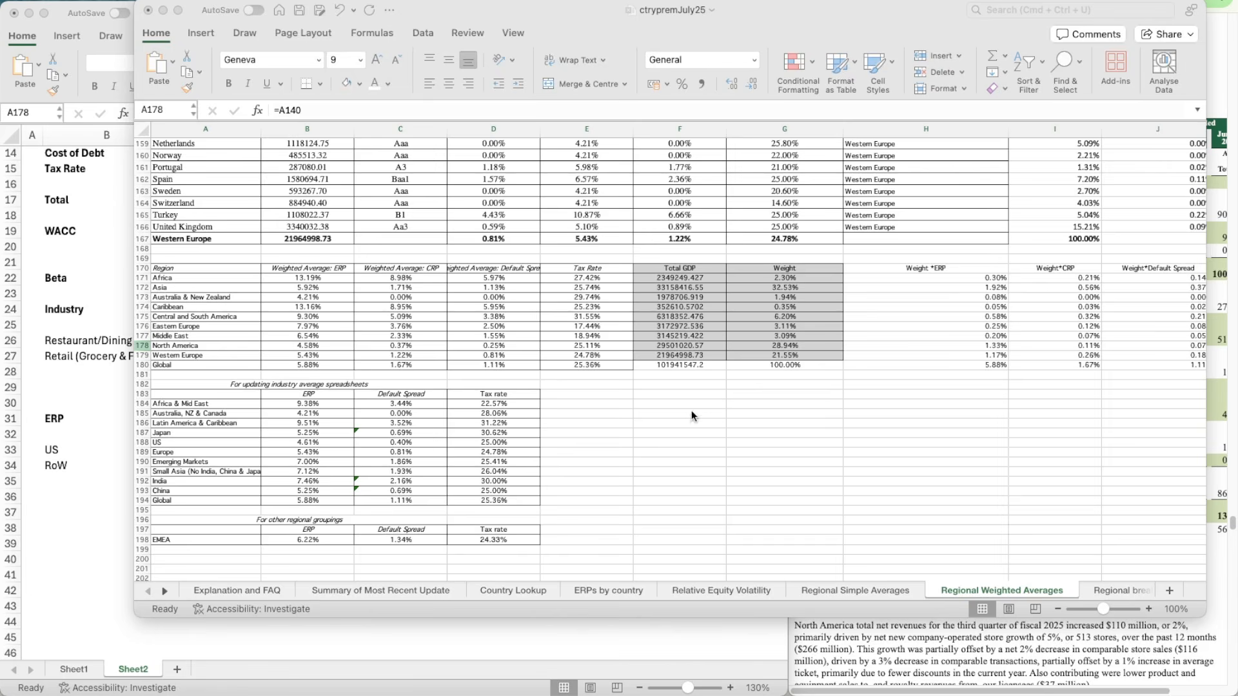
left_click(685, 413)
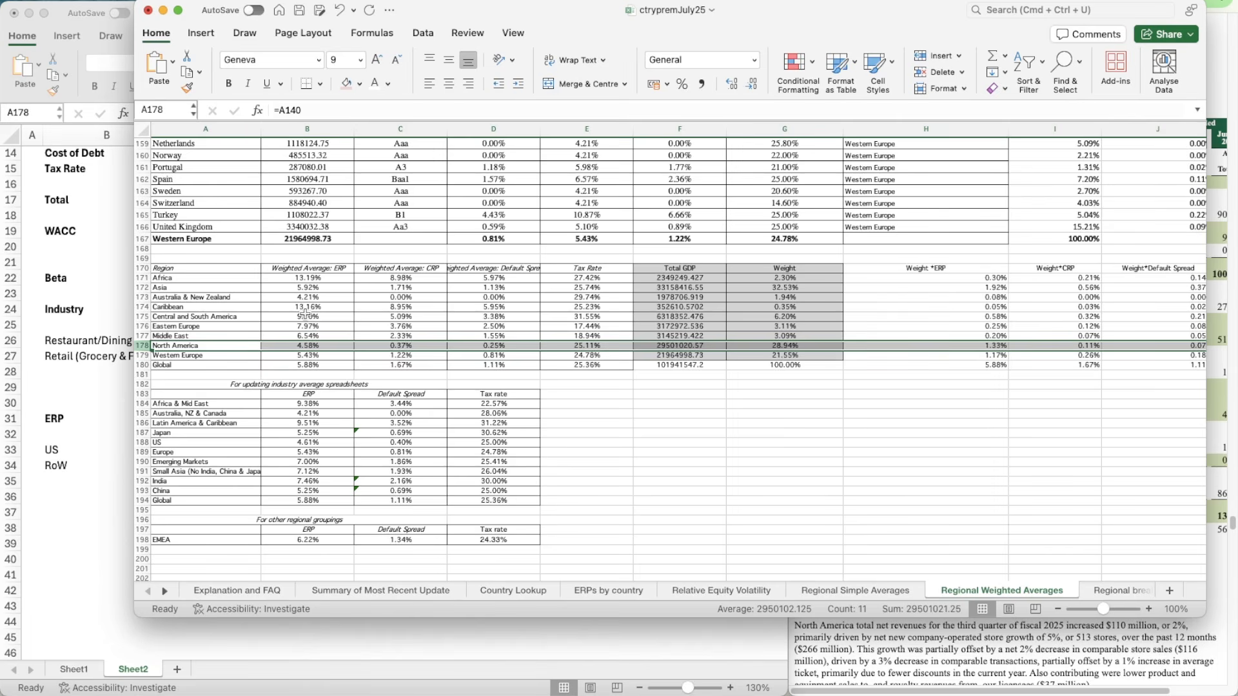
left_click(343, 347)
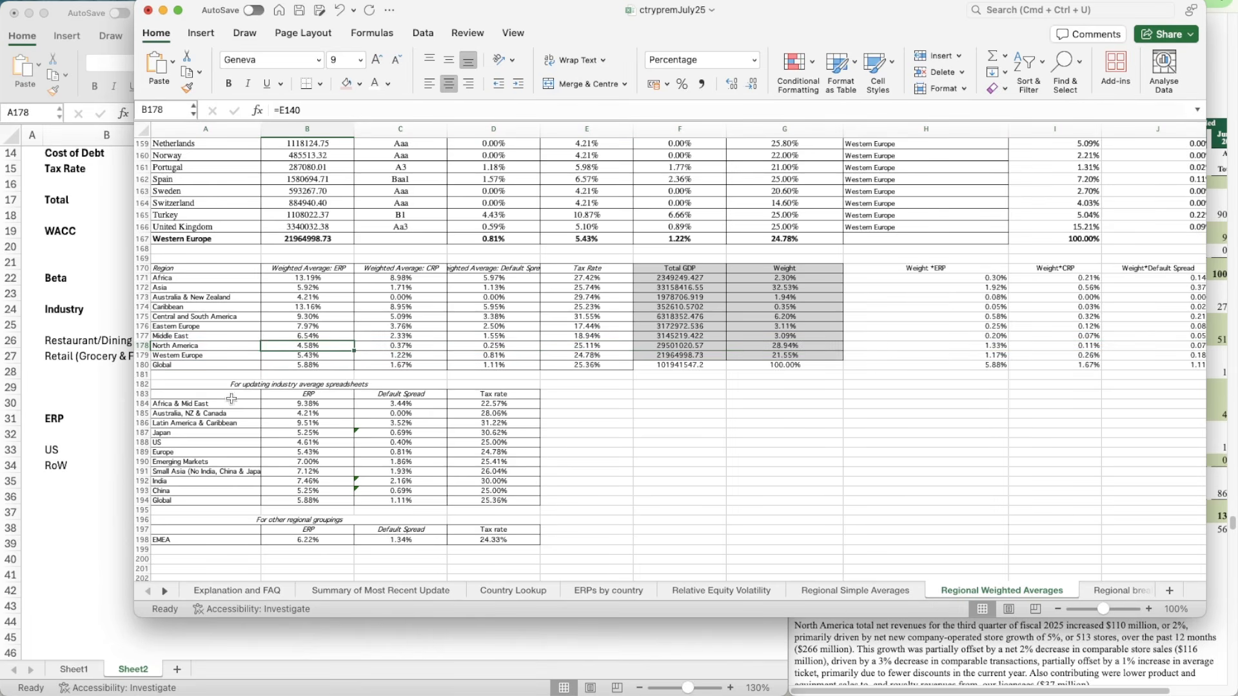
Step: Return to the Book9 workbook and enter 4.58% as the US ERP in E33
left_click(69, 389)
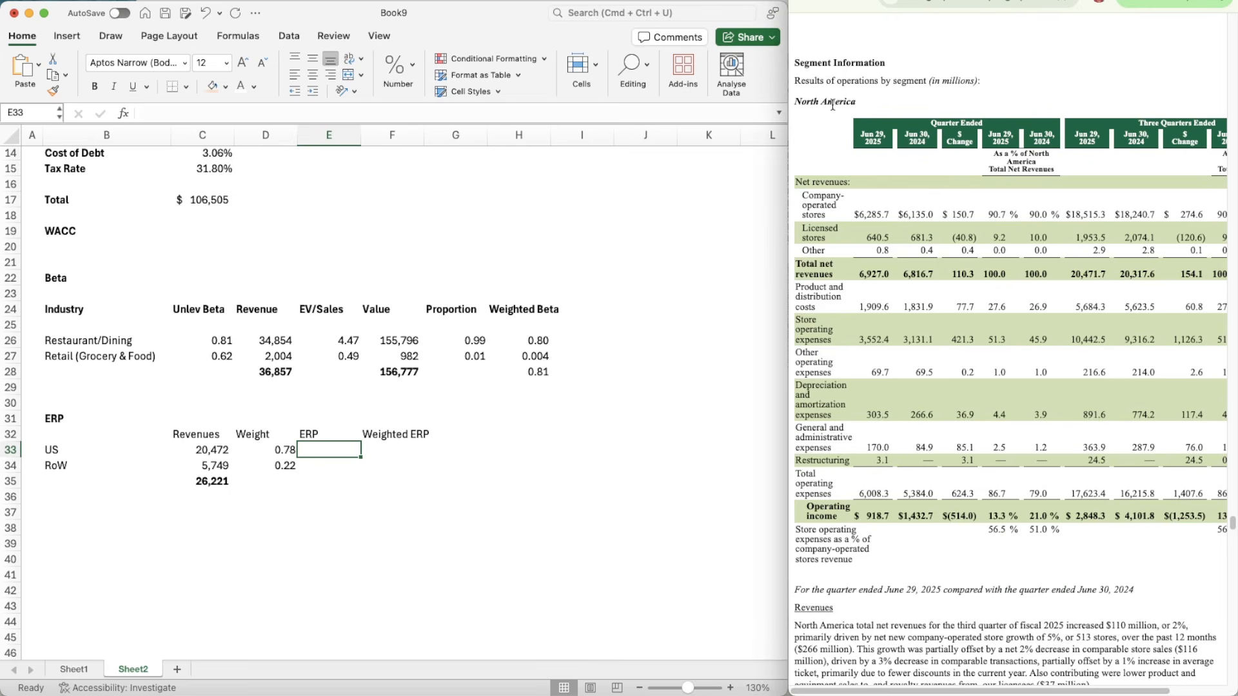
key("super+Tab")
left_click(319, 451)
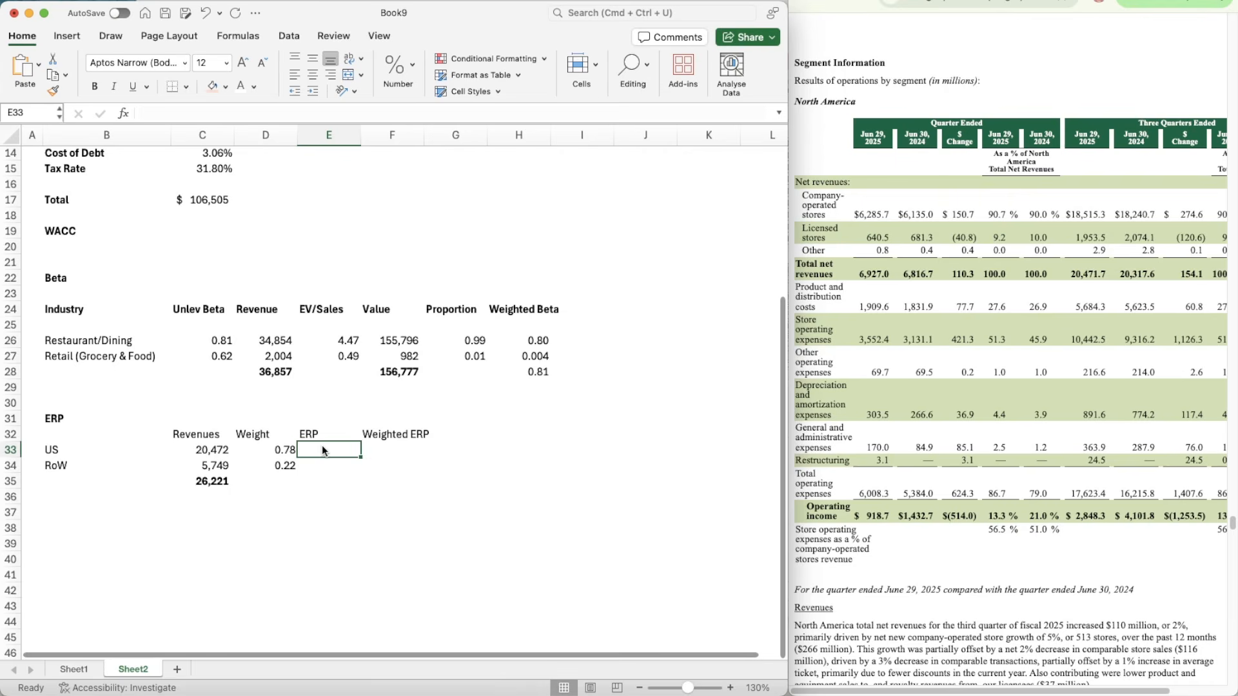
type("4.58%")
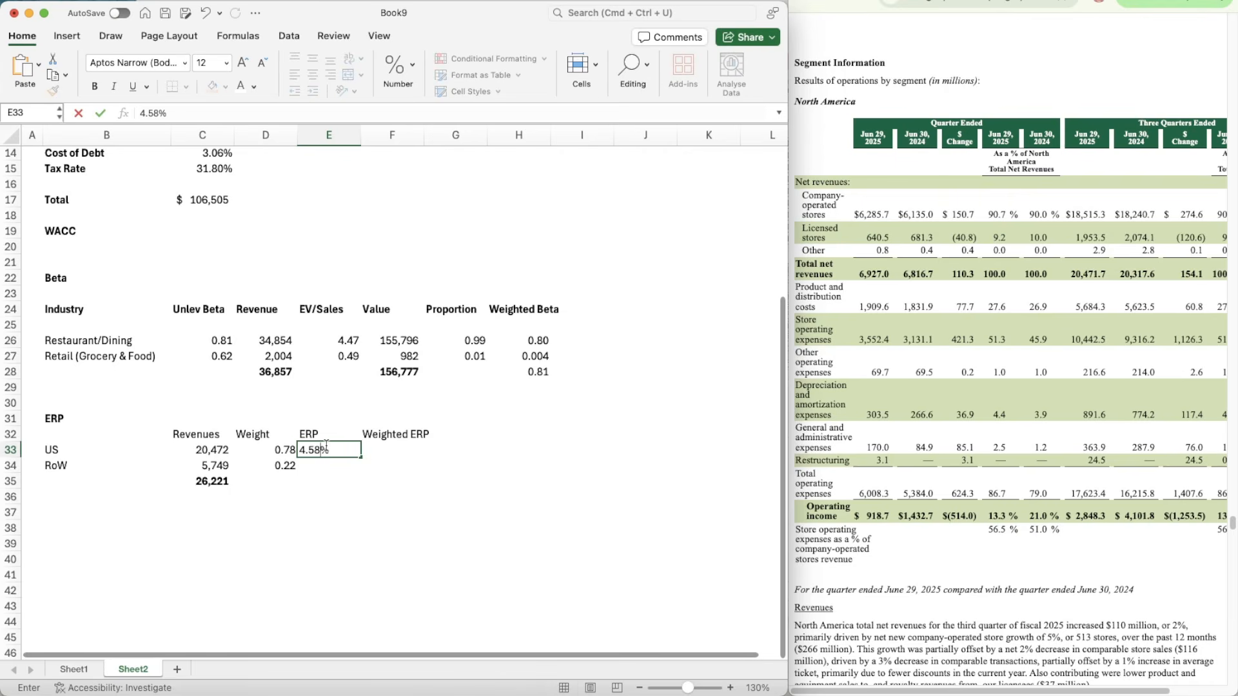
key("Return")
left_click(326, 446)
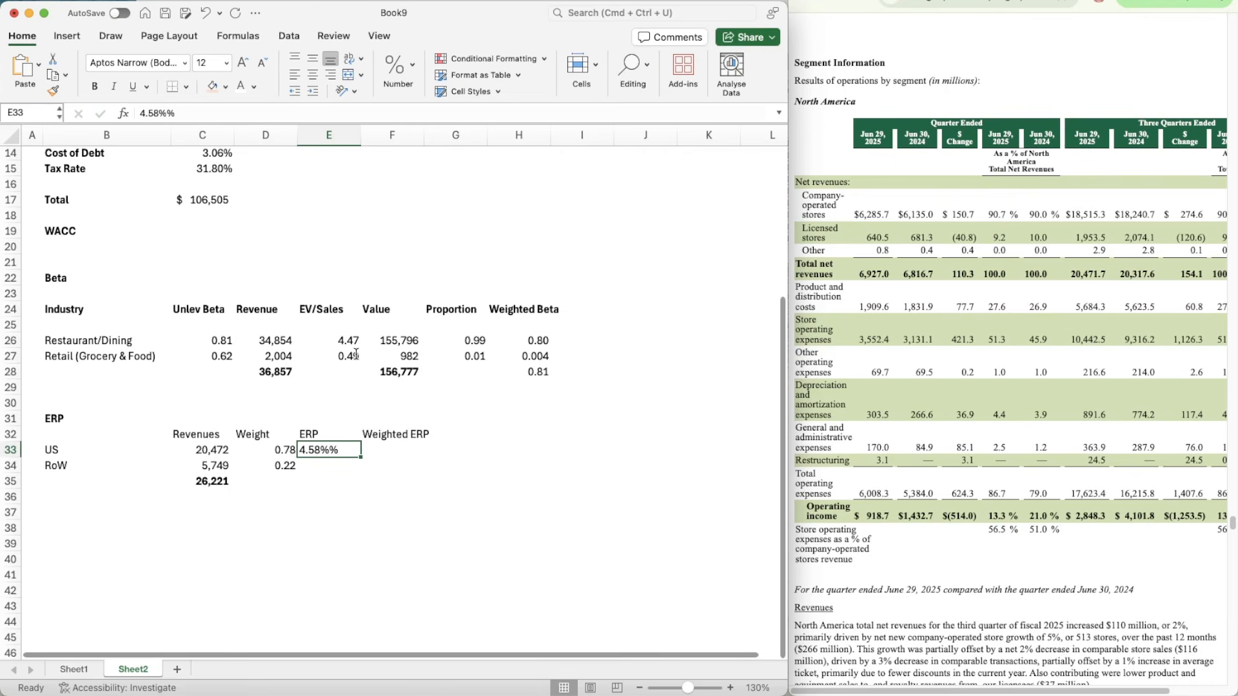
type("4.58")
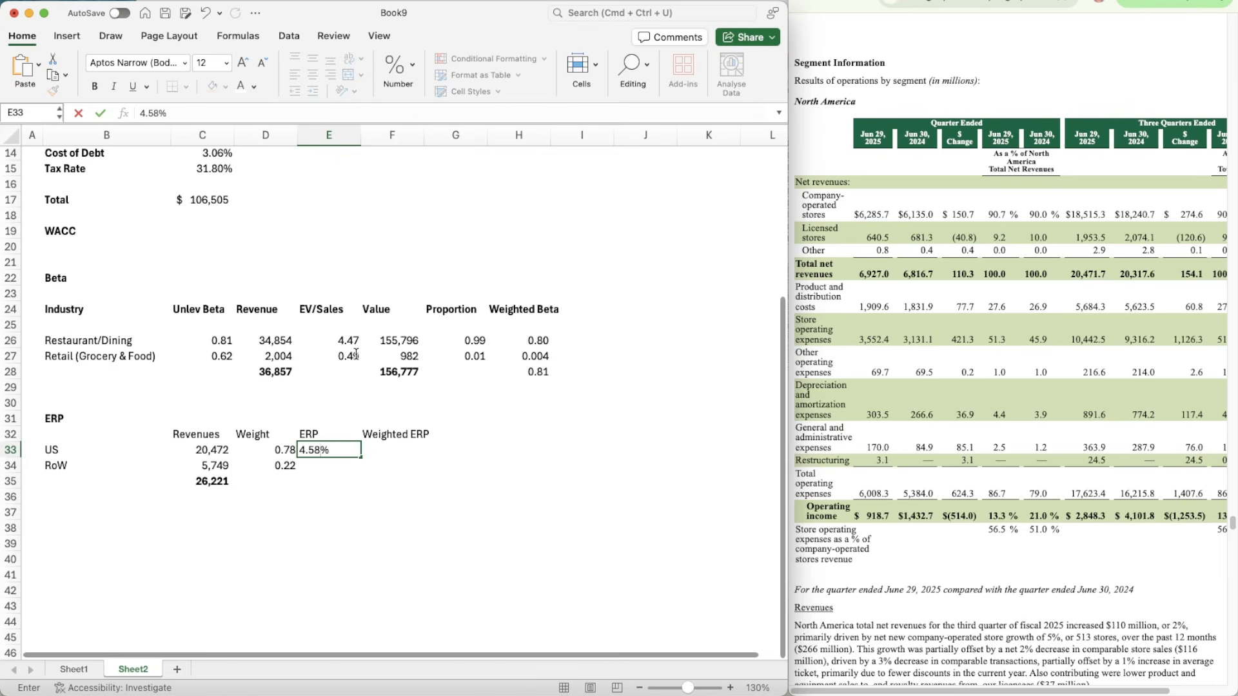
key("Return")
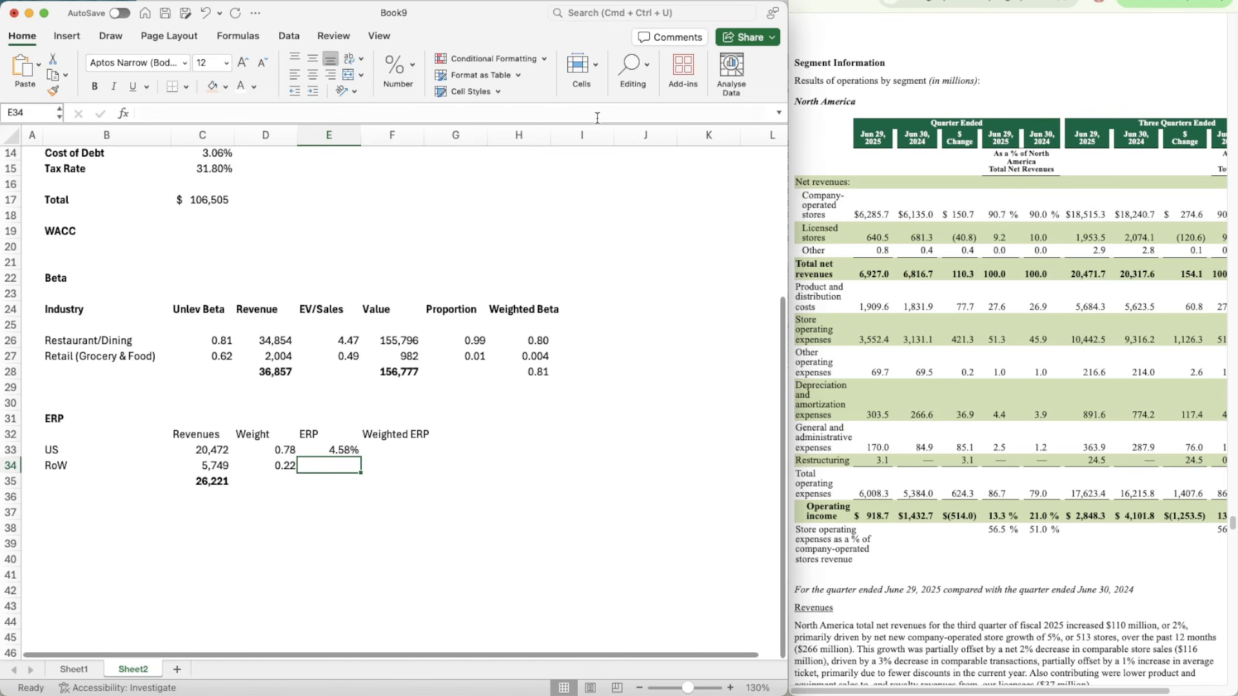
Step: Check the Global weighted average ERP excluding North America in ctrypremJuly25 by deleting row 178, undo the deletion, and return to Book9
left_click(789, 3)
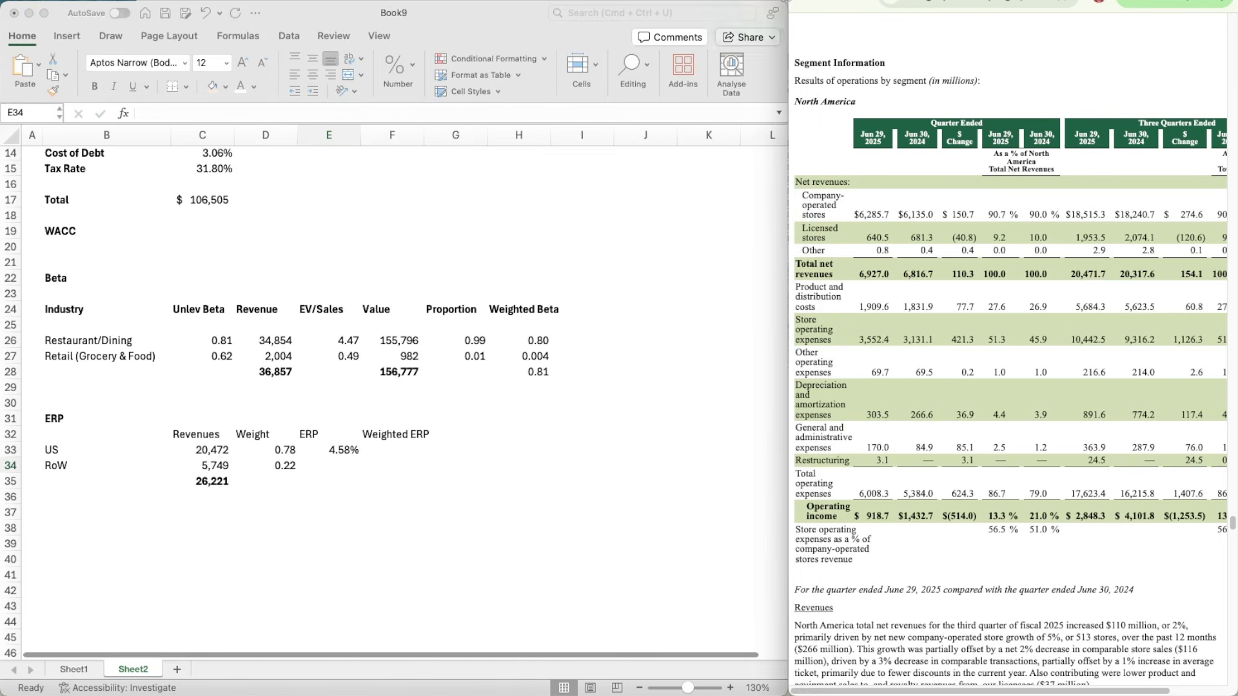
left_click(771, 3)
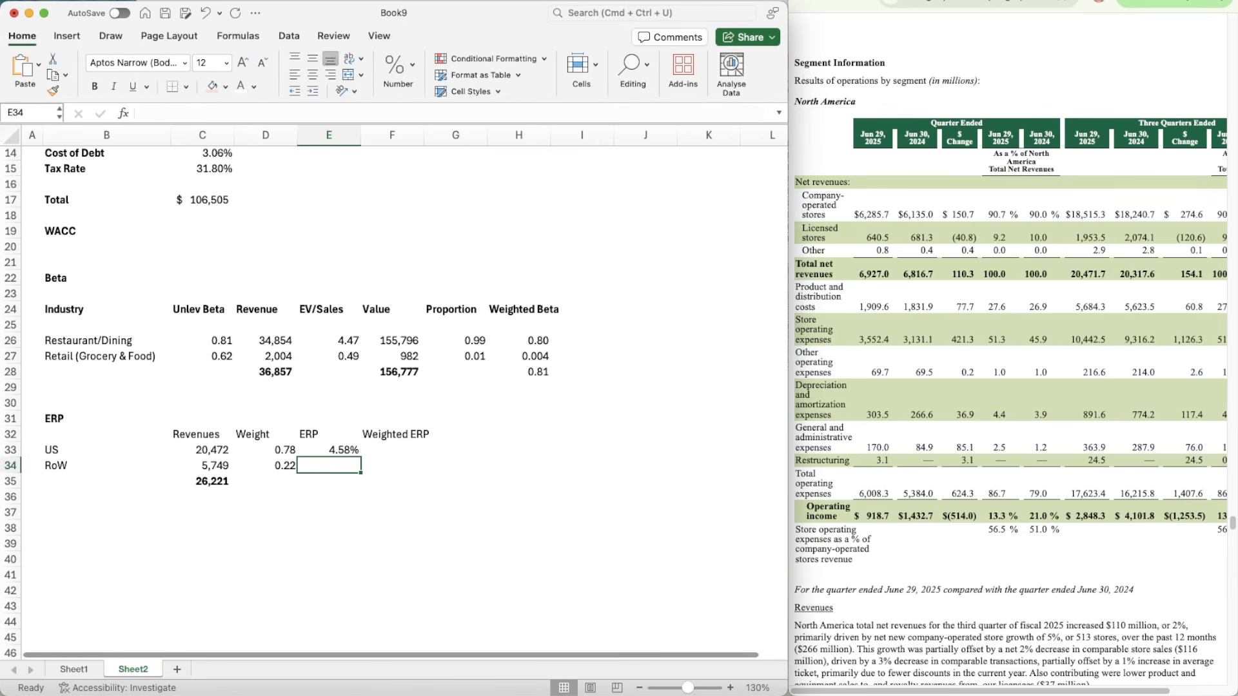
left_click_drag(883, 2, 901, 2)
left_click(800, 26)
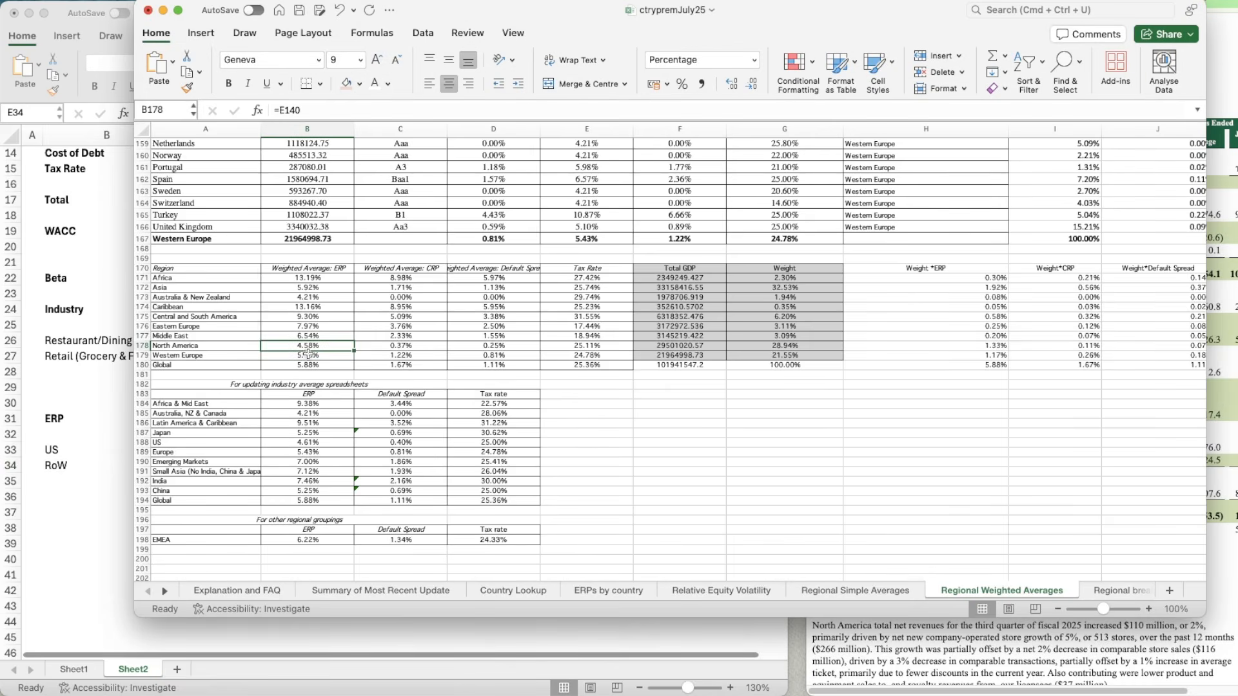
left_click(141, 345)
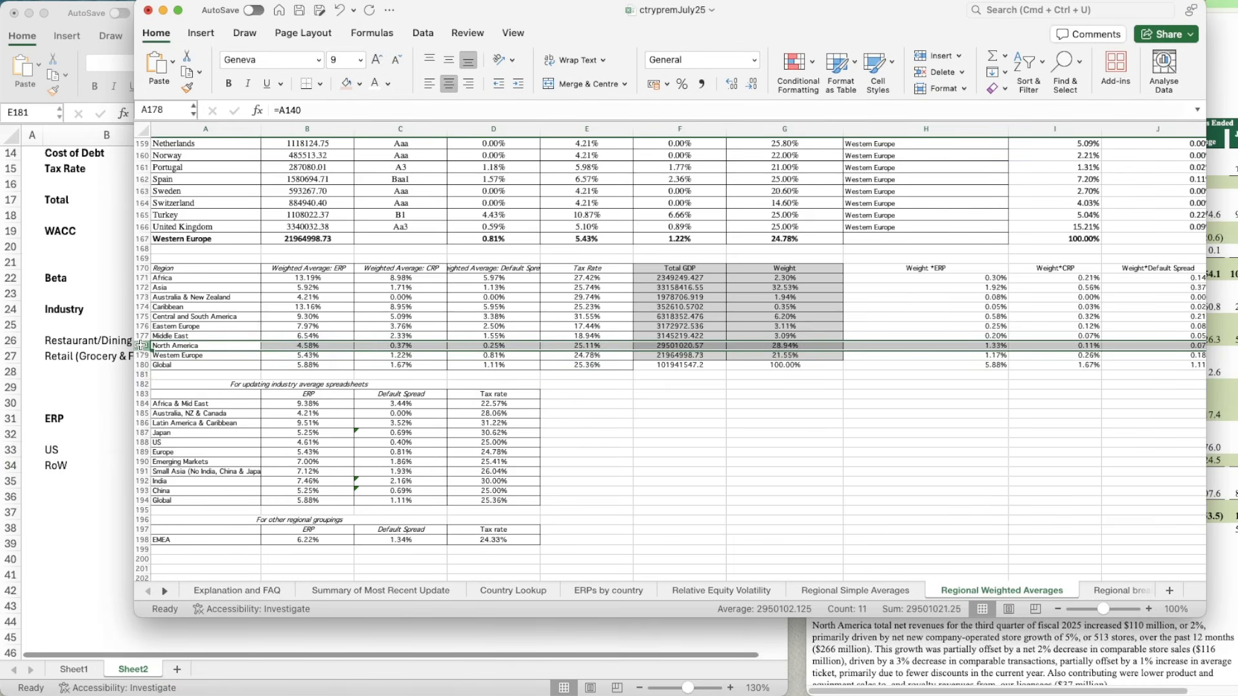
right_click(140, 345)
key("Escape")
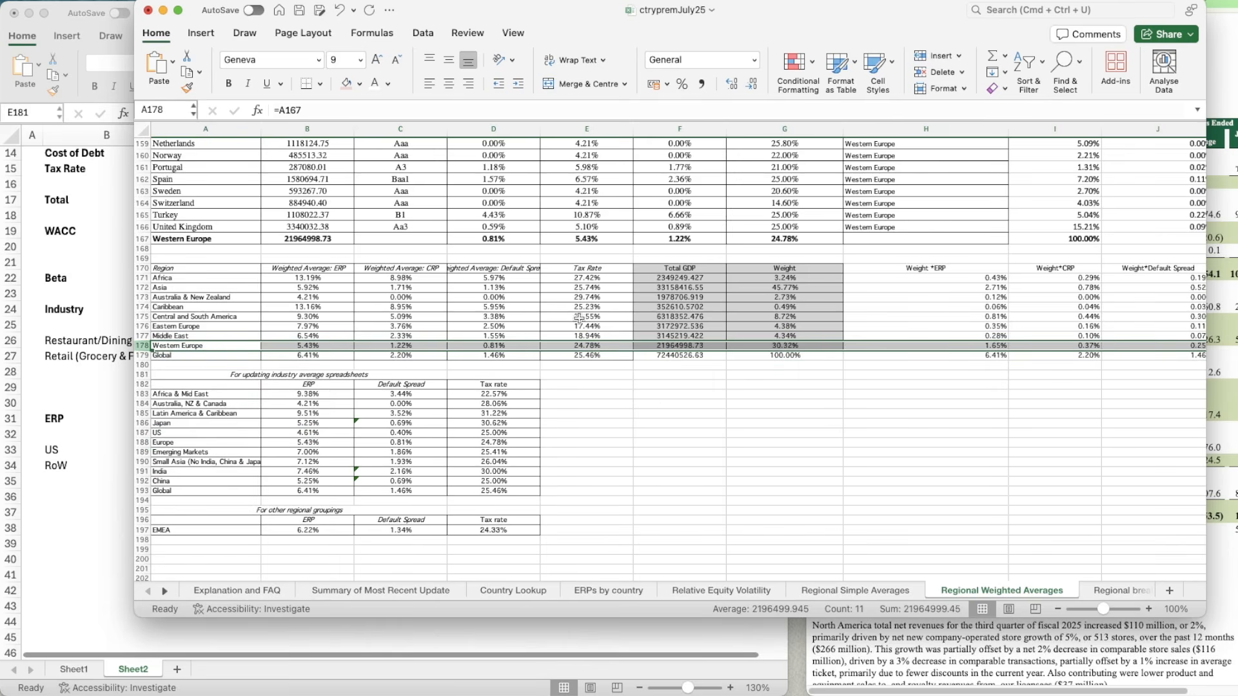
key("super+z")
left_click(96, 398)
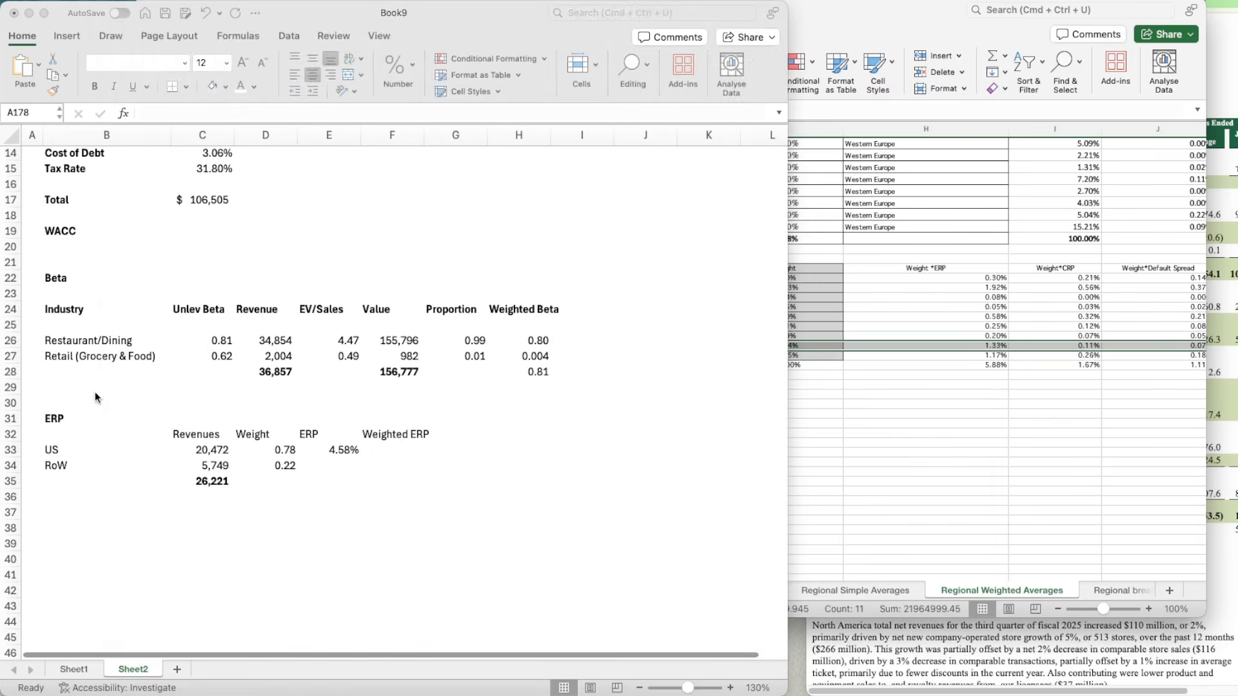
Step: Enter 6.41% as the RoW ERP in E34
left_click(326, 466)
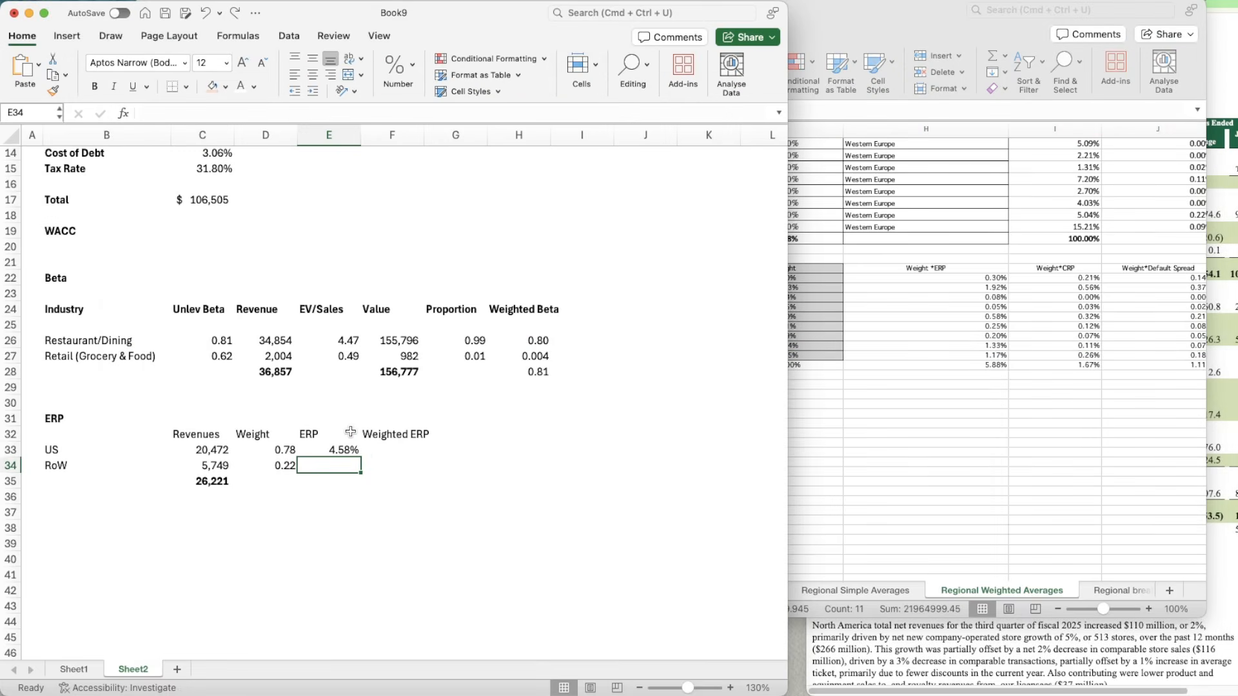
type("6.41%")
key("Return")
Step: Calculate the US Weighted ERP in F33 with the formula =E33*D33
key("Up")
key("Right")
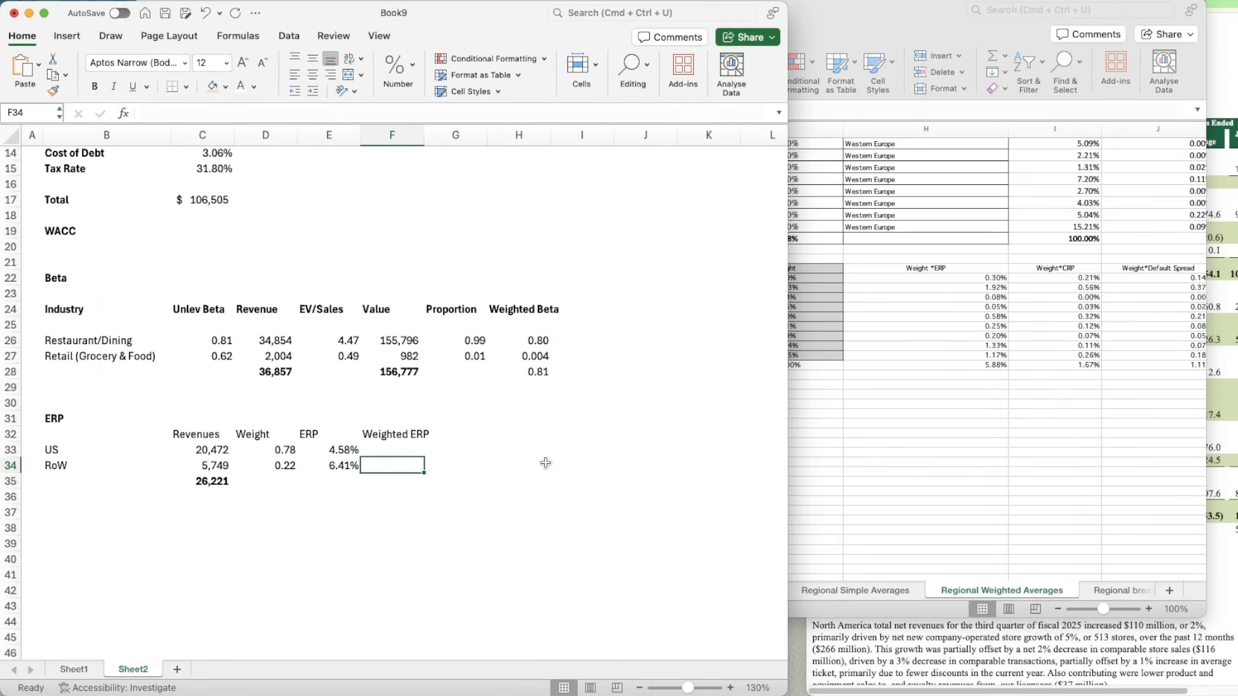
key("Up")
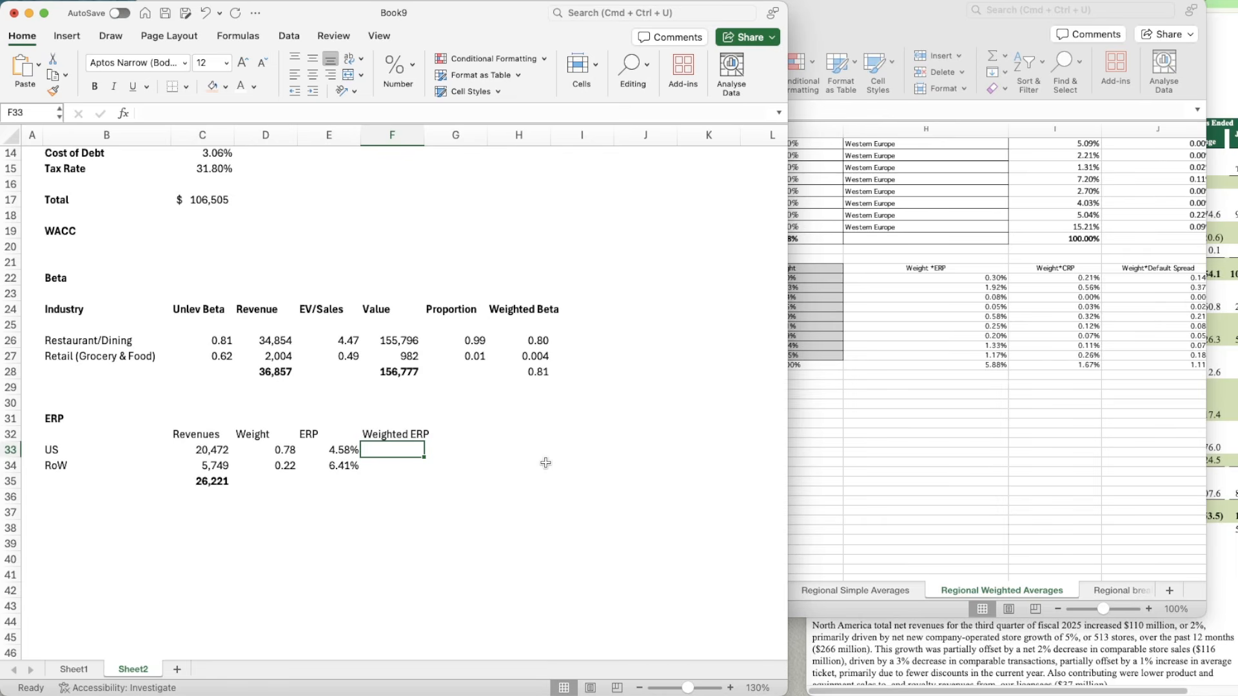
type("=")
key("Left")
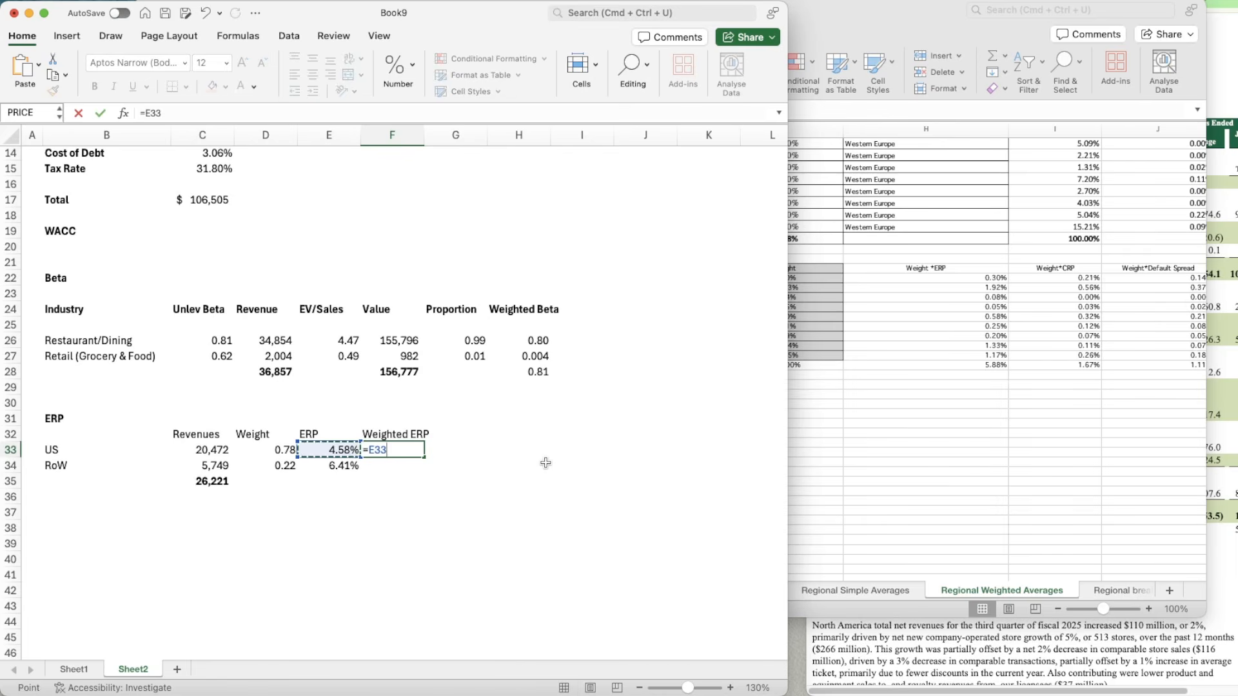
type("*")
key("Left")
key("Left")
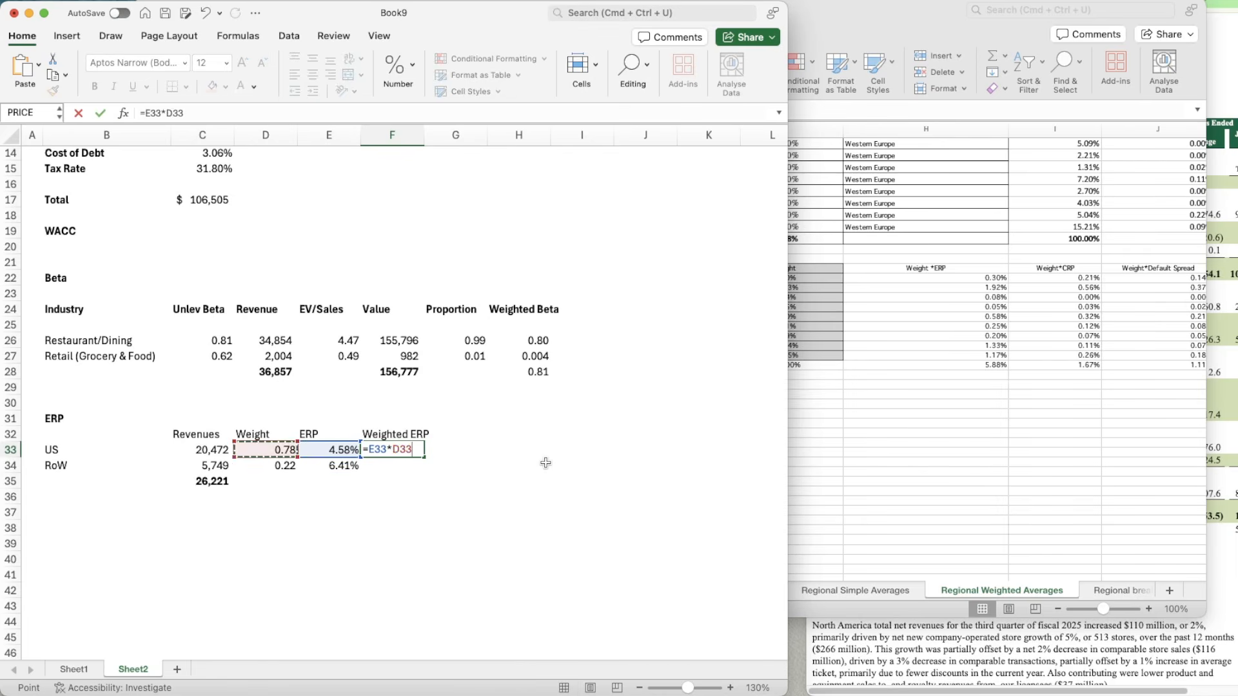
key("Return")
Step: Apply E33's percentage format to F33 and copy the Weighted ERP formula down to the RoW row in F34
key("Up")
key("Left")
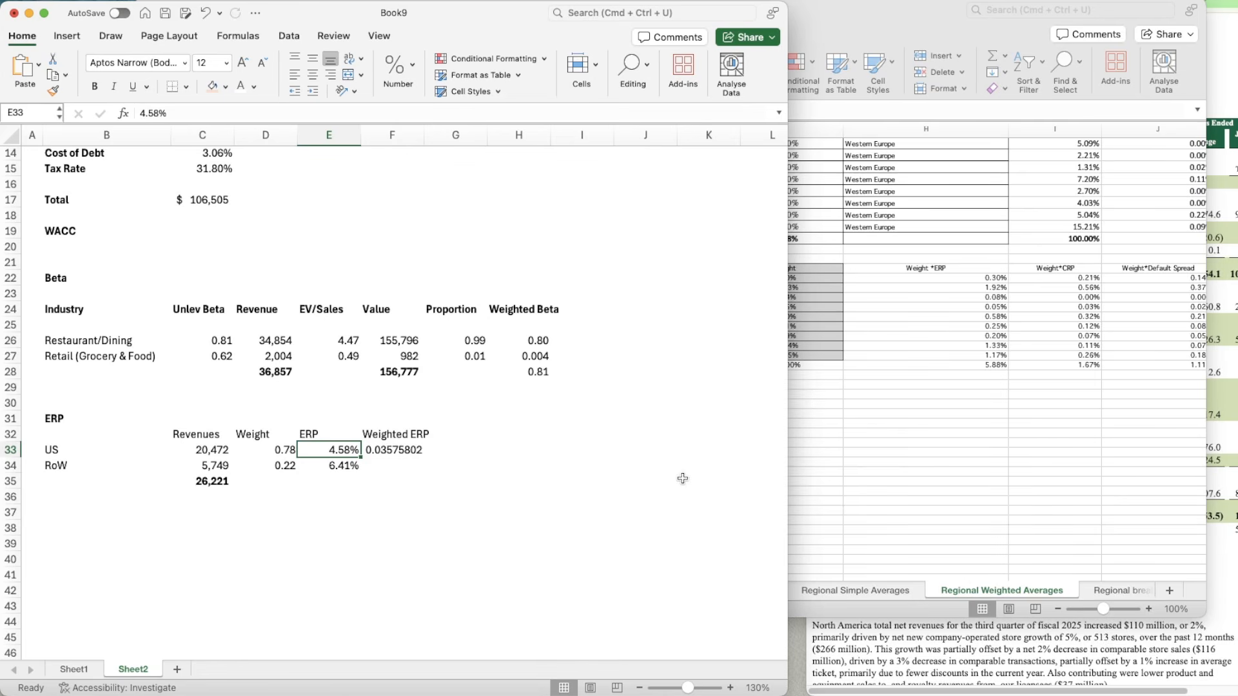
key("super+shift+c")
key("Right")
key("super+shift+v")
key("super+c")
key("Down")
key("super+v")
Step: Total the US and RoW Weighted ERP values in F35 with a SUM of F33:F34
key("Down")
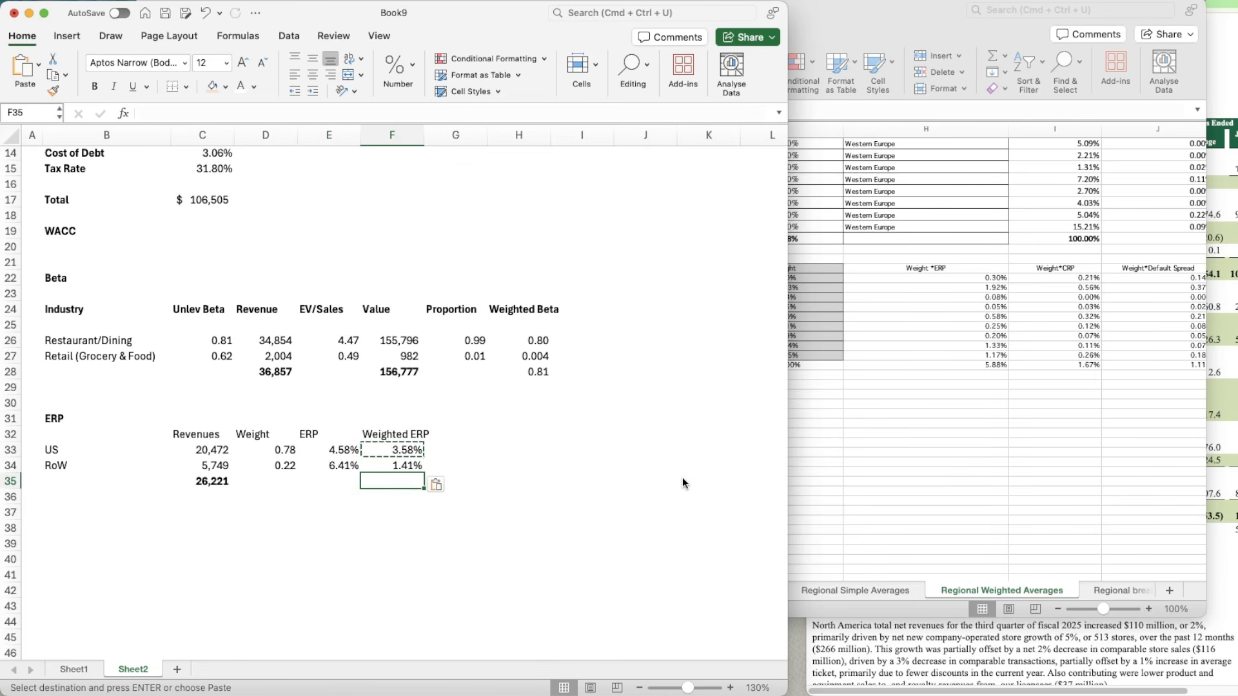
type("=su")
key("Tab")
key("Up")
key("shift+Up")
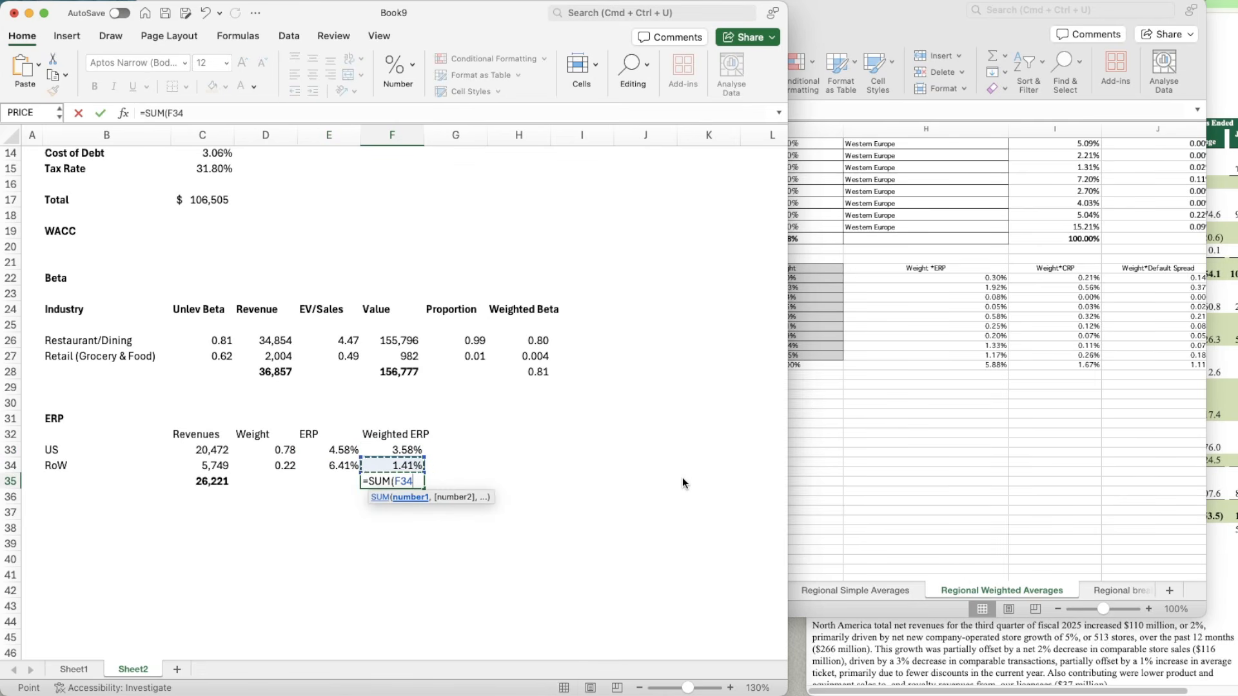
key("Return")
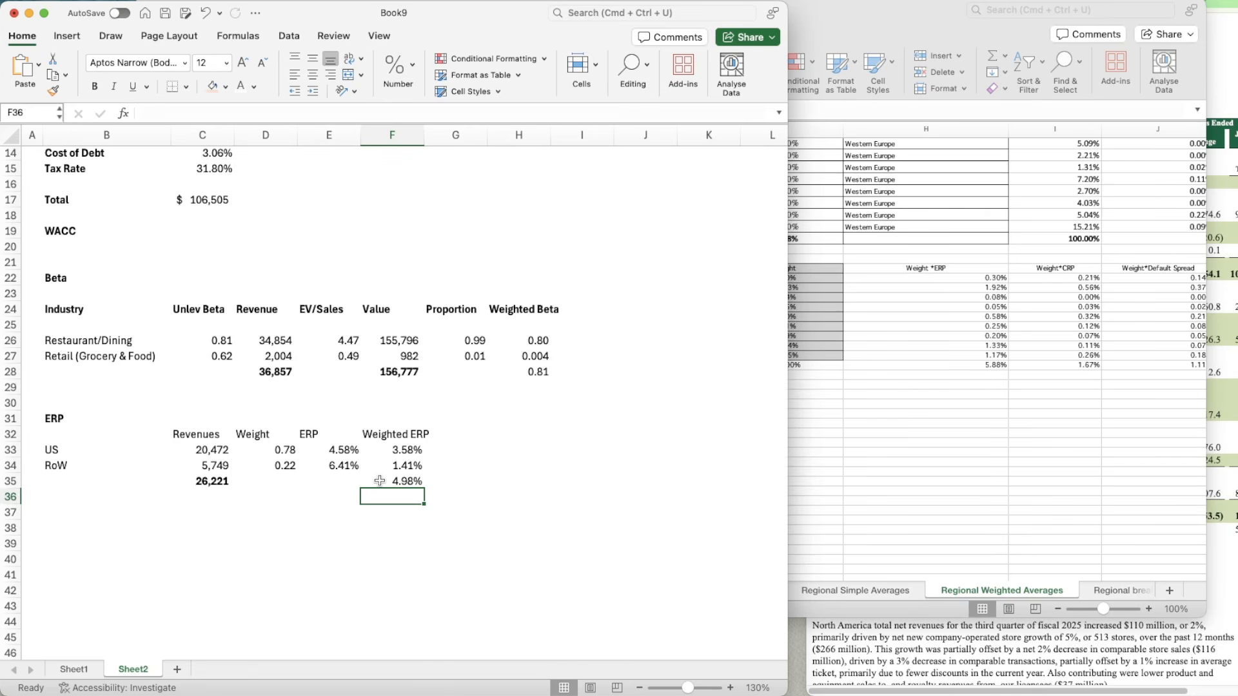
Step: Link the Equity Risk Premium in C10 to the total Weighted ERP with =F35
scroll(564, 387, "up", 5)
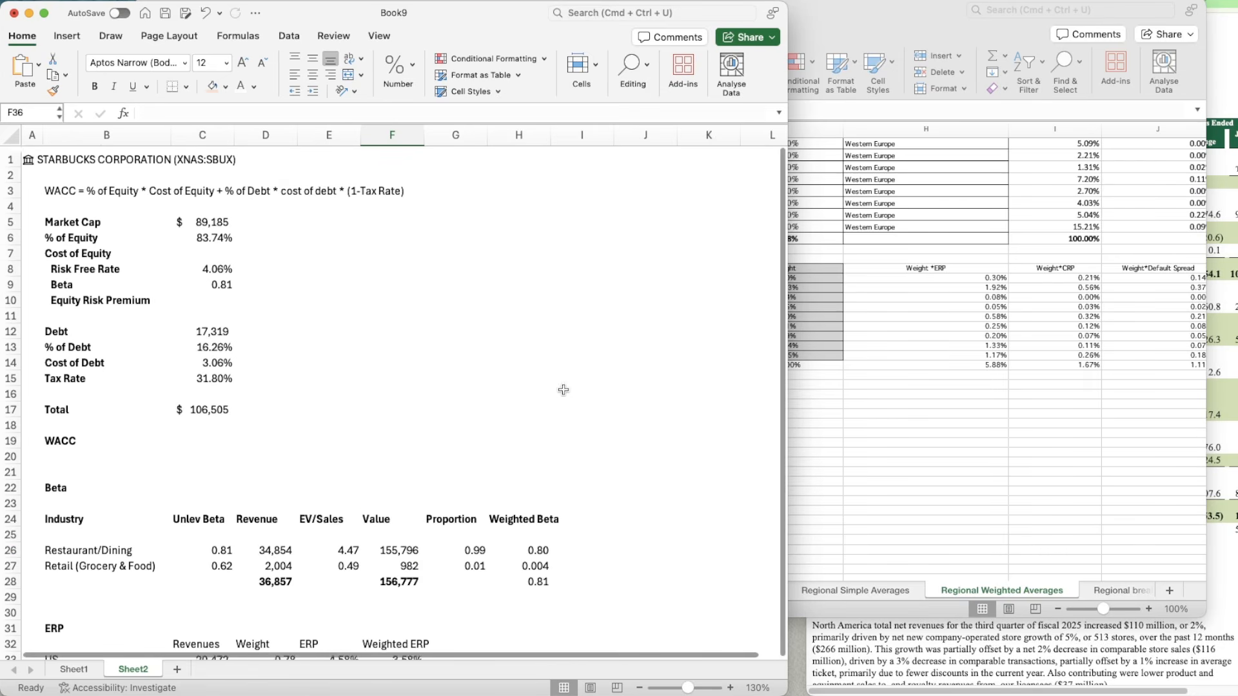
left_click(213, 278)
key("Down")
type("=")
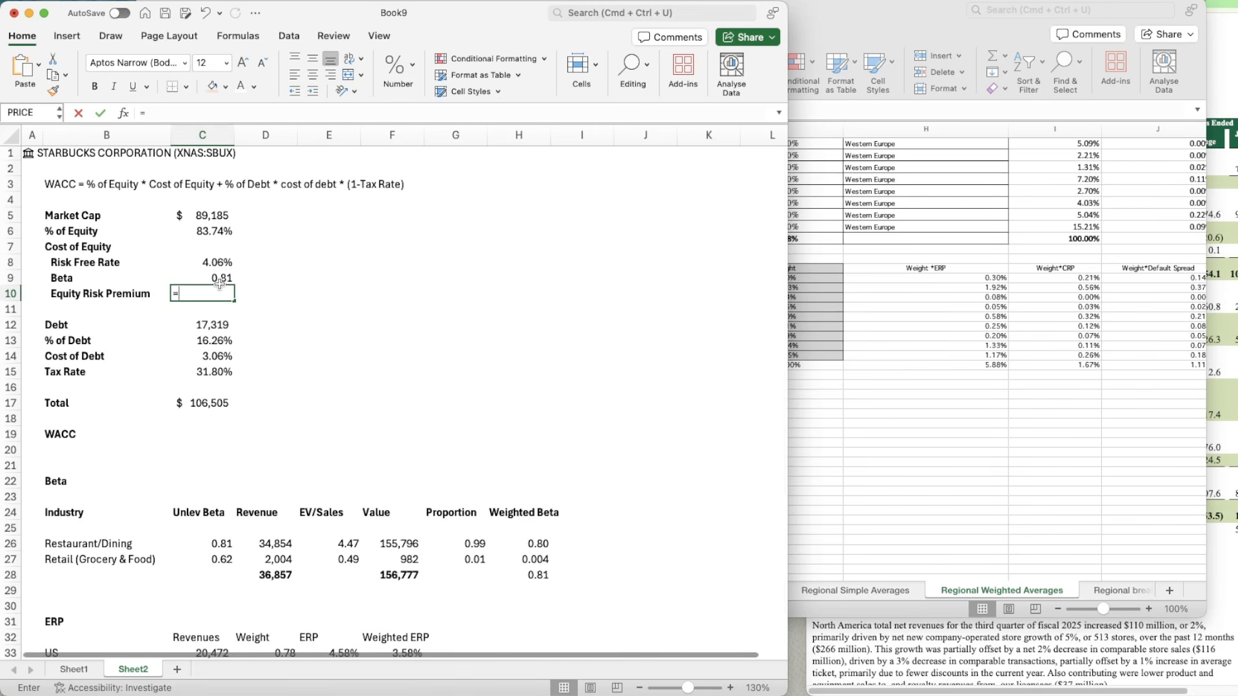
type("F35")
key("ctrl+Return")
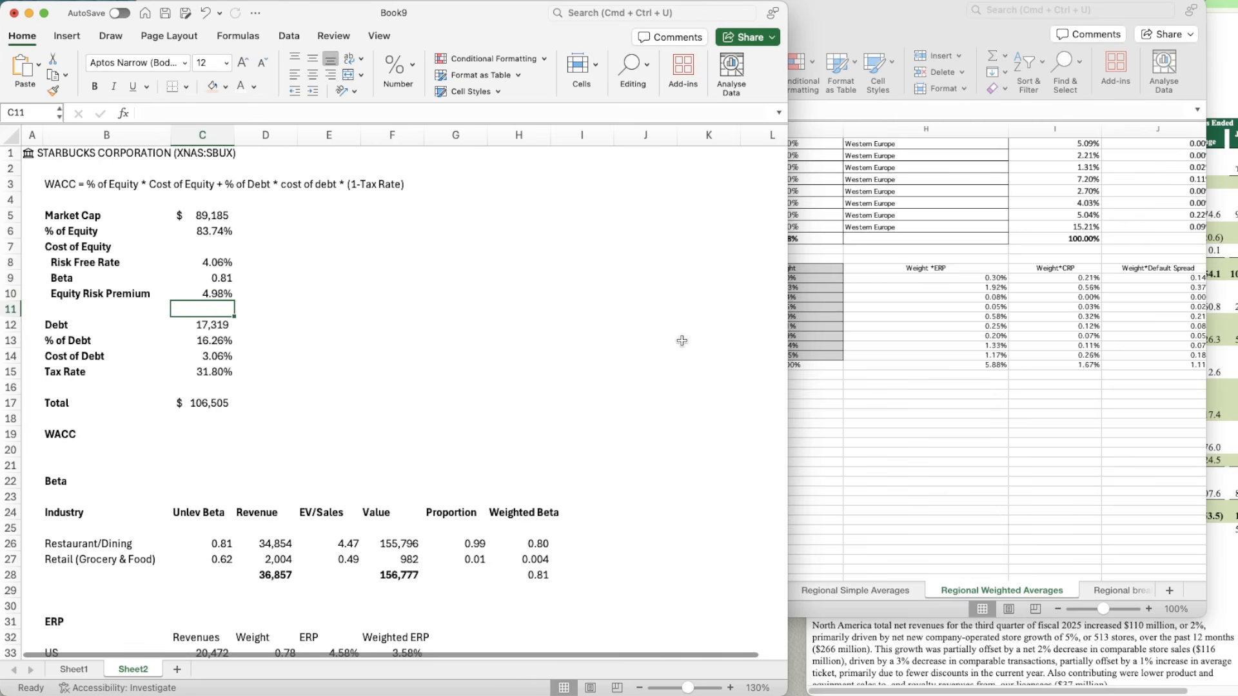
Step: Add the note "Cost of Equity = RiskFree Rate + Beta*Equity Risk Premium" in E7
key("Up")
key("Up")
key("Up")
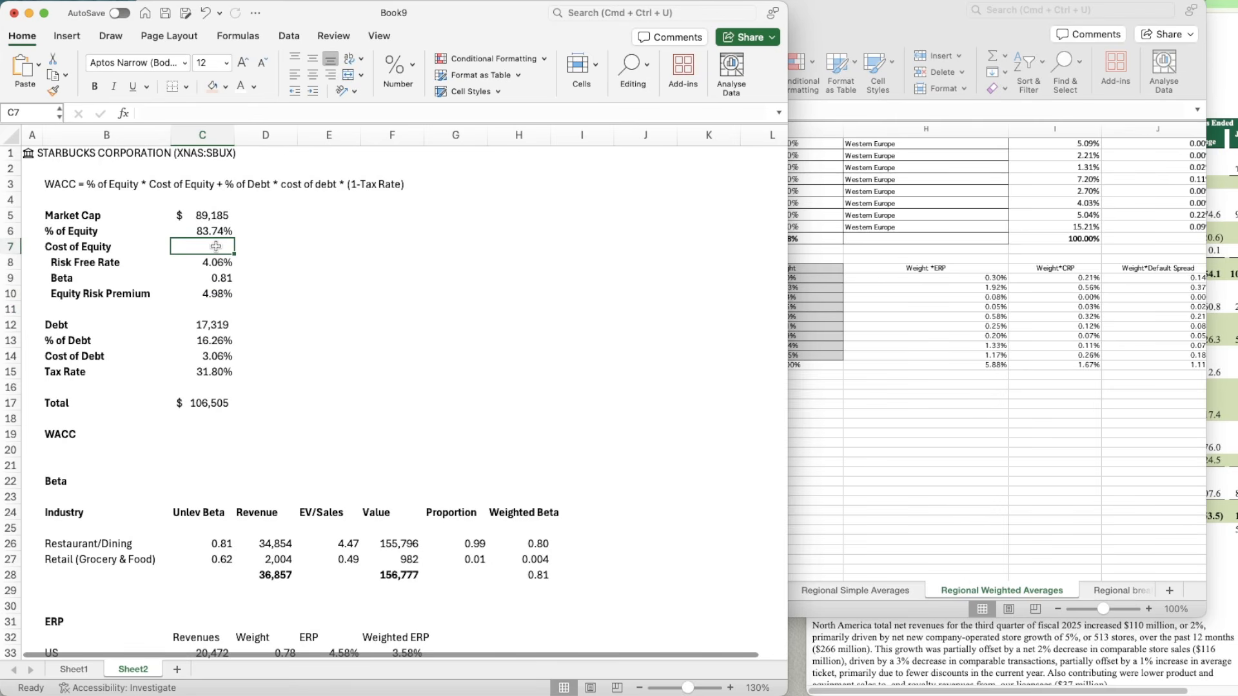
key("Right")
key("Right")
type("Cost of Equity = ")
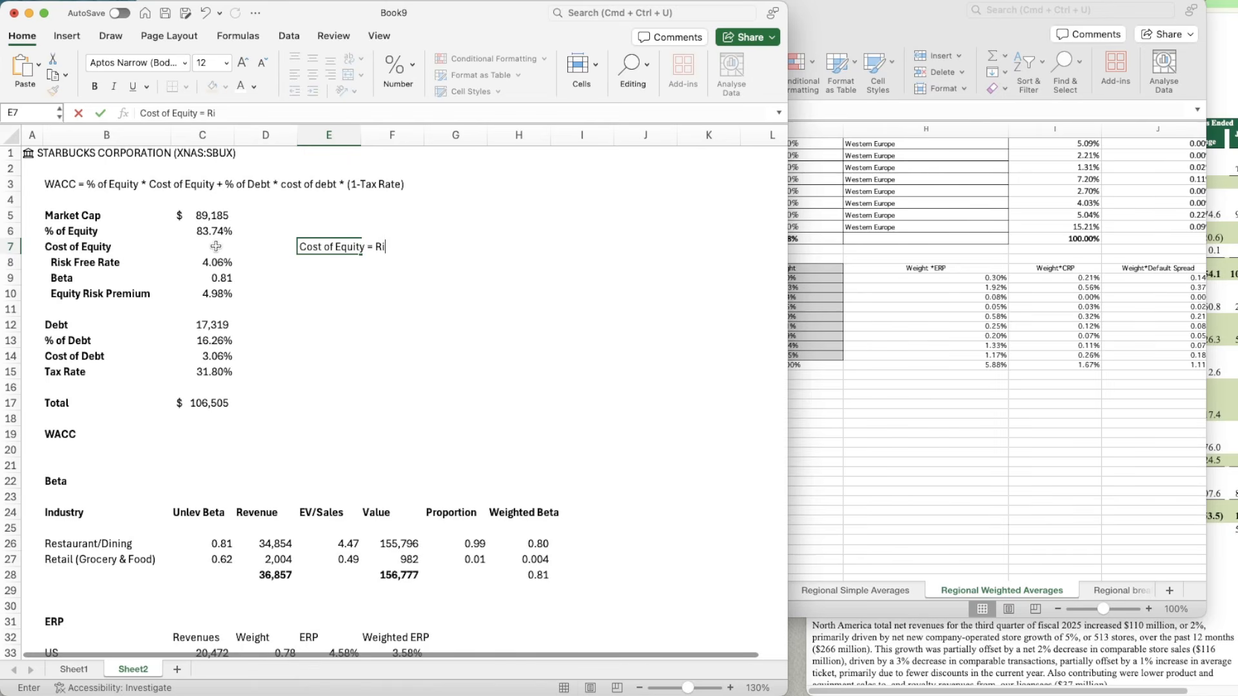
type("RiskFree Rate + Beta*")
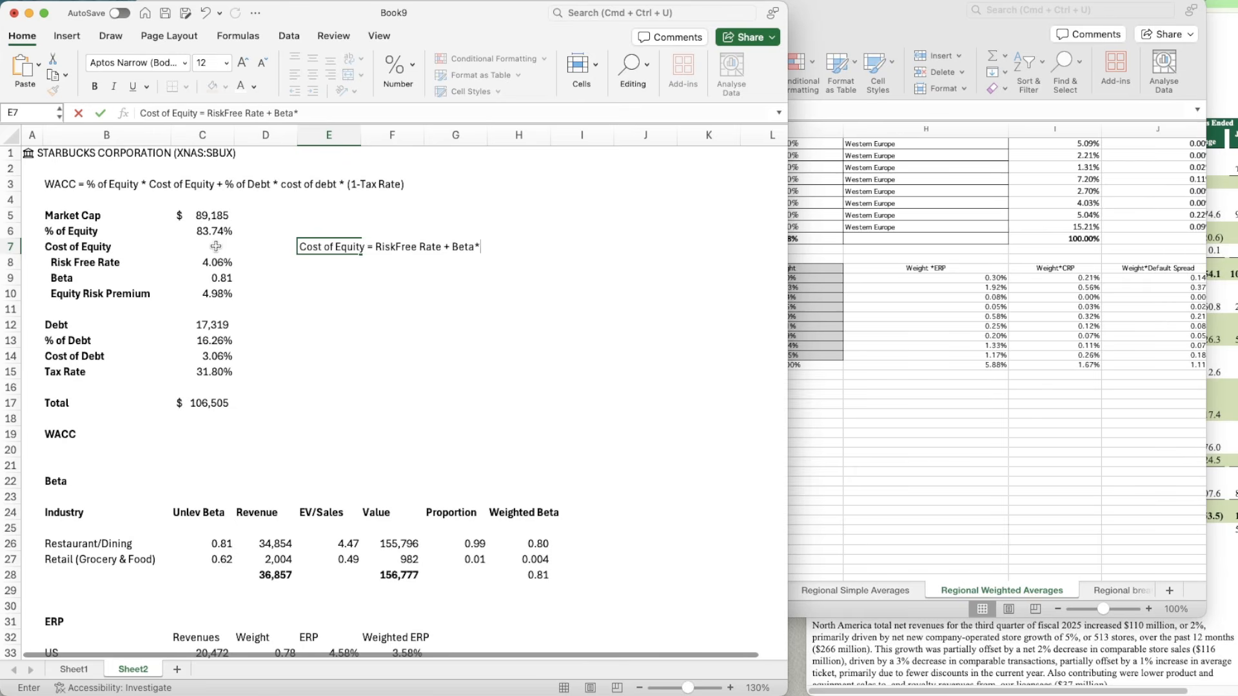
type("Equity Risk Premium")
key("Return")
Step: Calculate the Cost of Equity in C7 with the formula =C8+C9*C10
left_click(216, 246)
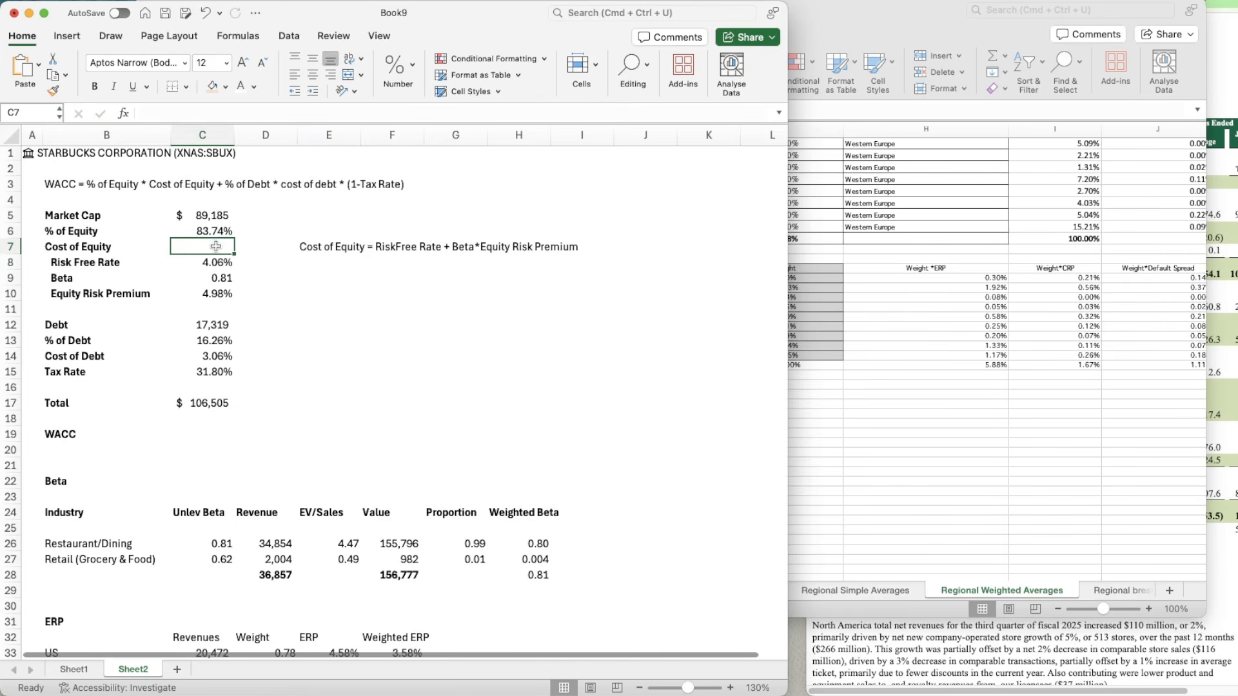
type("=")
key("Down")
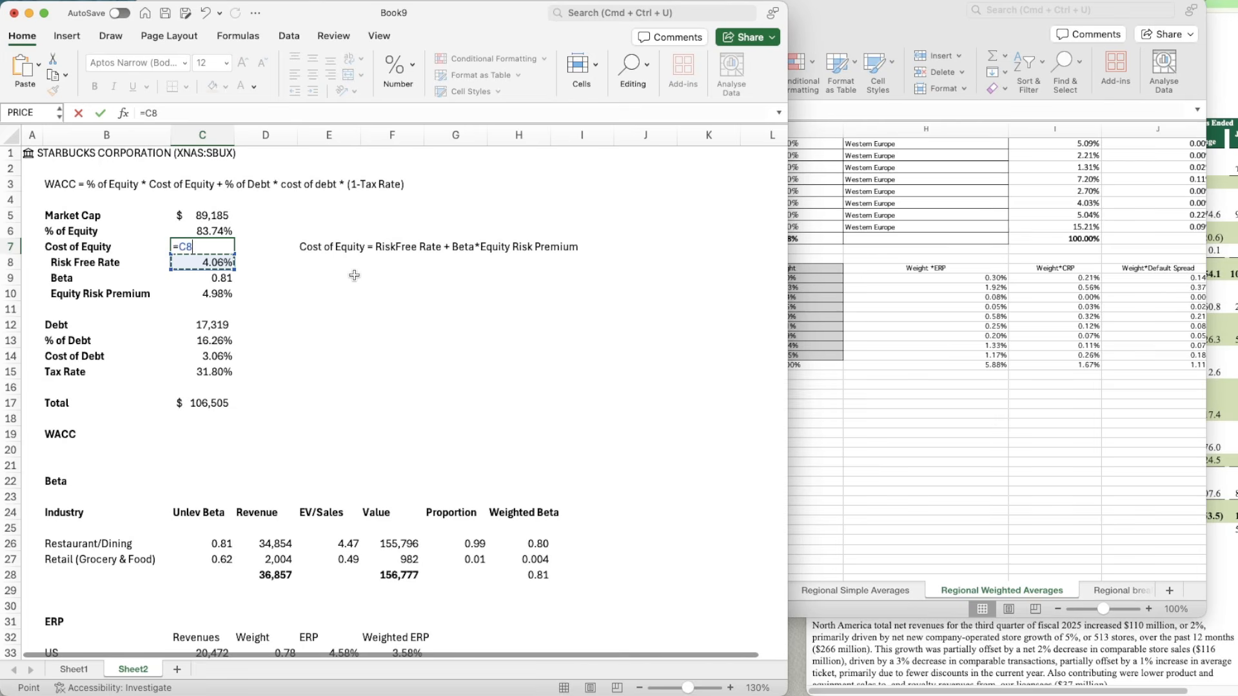
type("+")
key("Down")
key("Down")
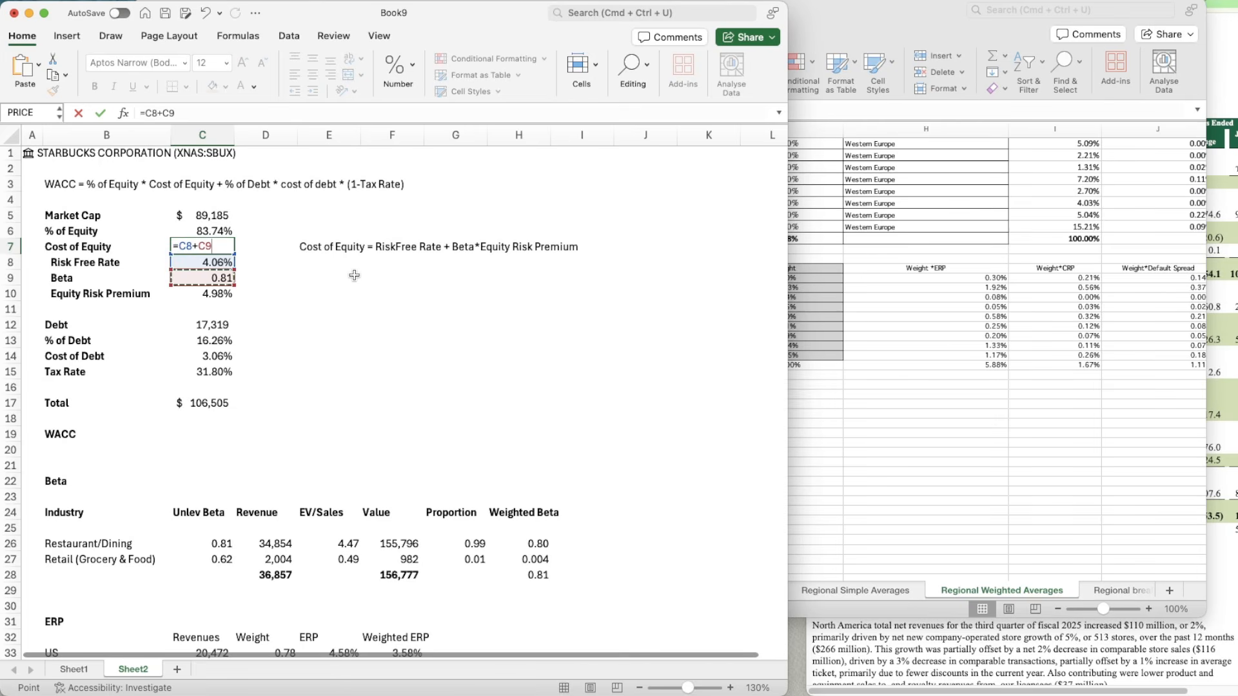
type("*")
key("Down")
key("Down")
key("Down")
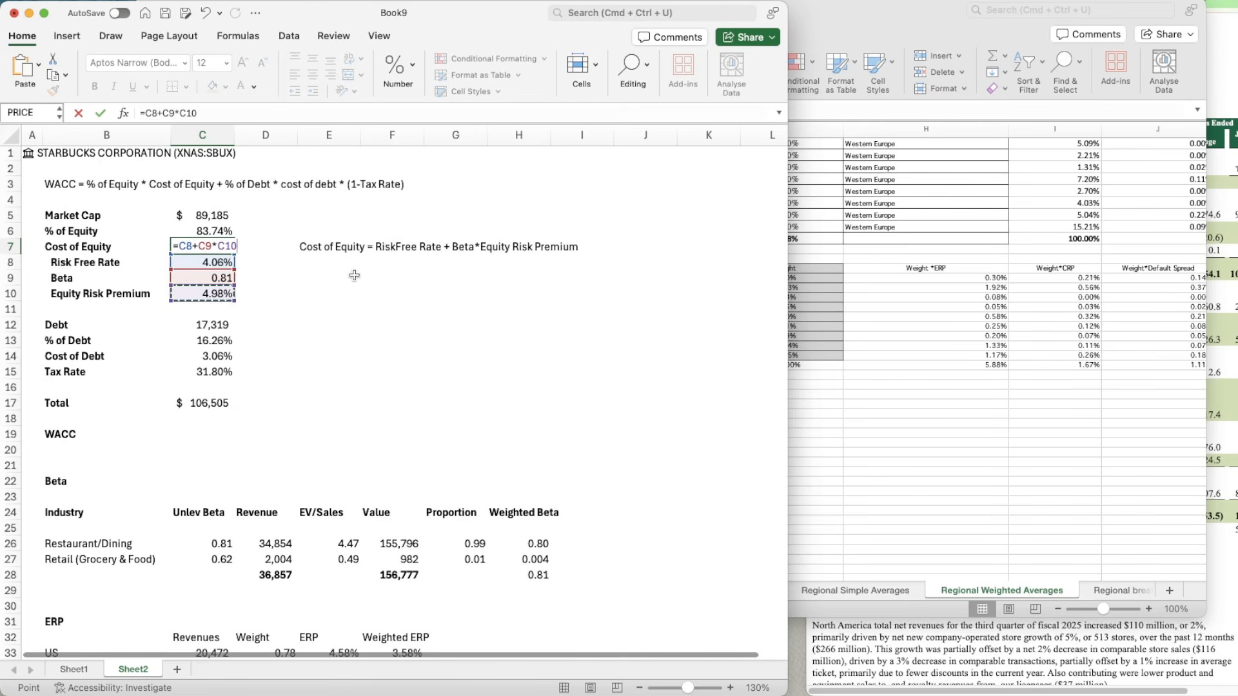
key("Return")
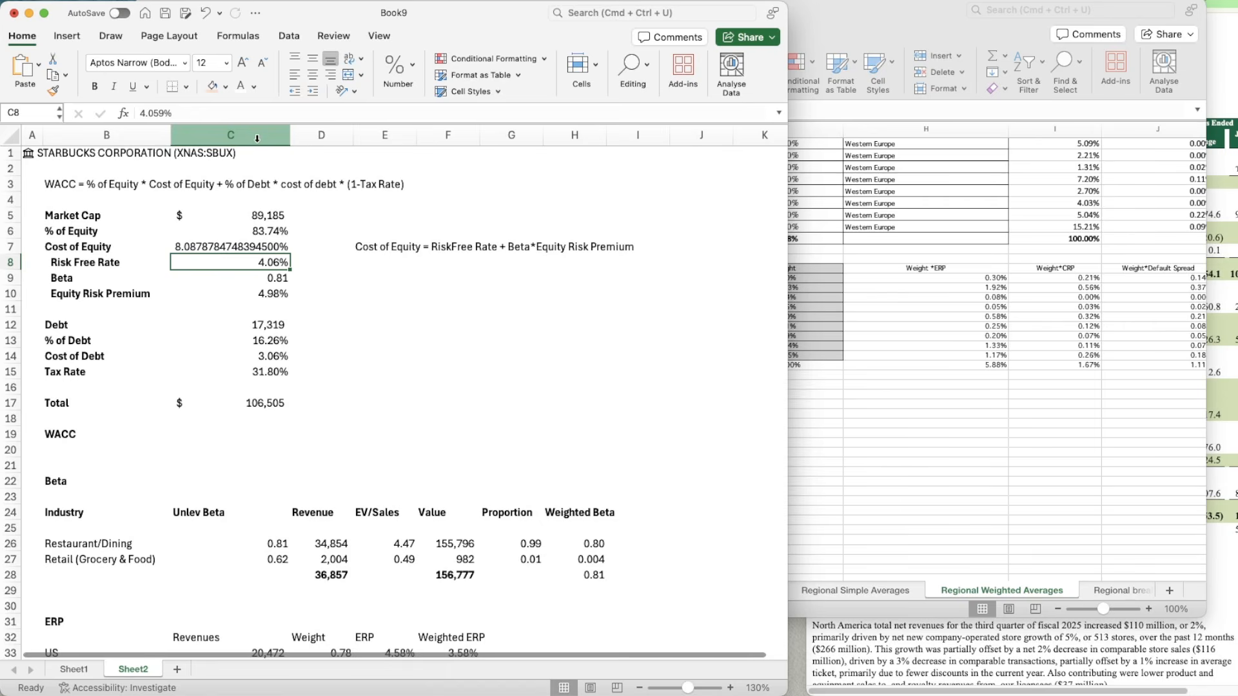
Step: Set the width of column C to 10
right_click(254, 136)
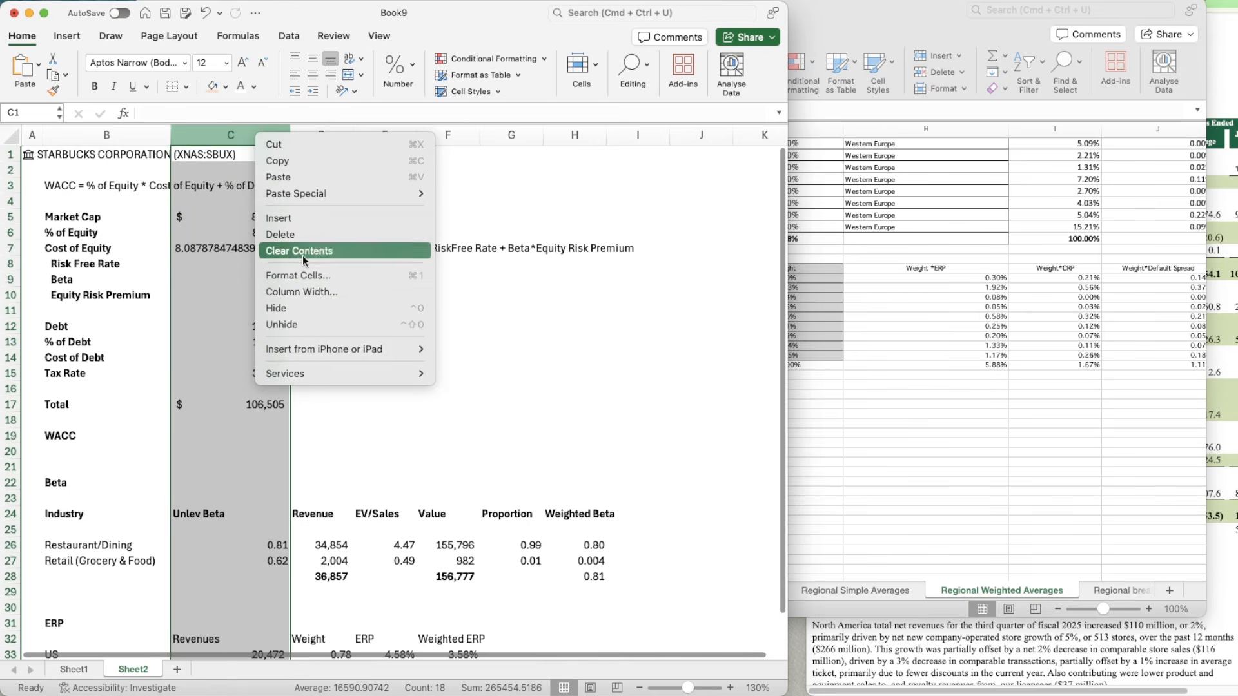
left_click(300, 287)
type("10")
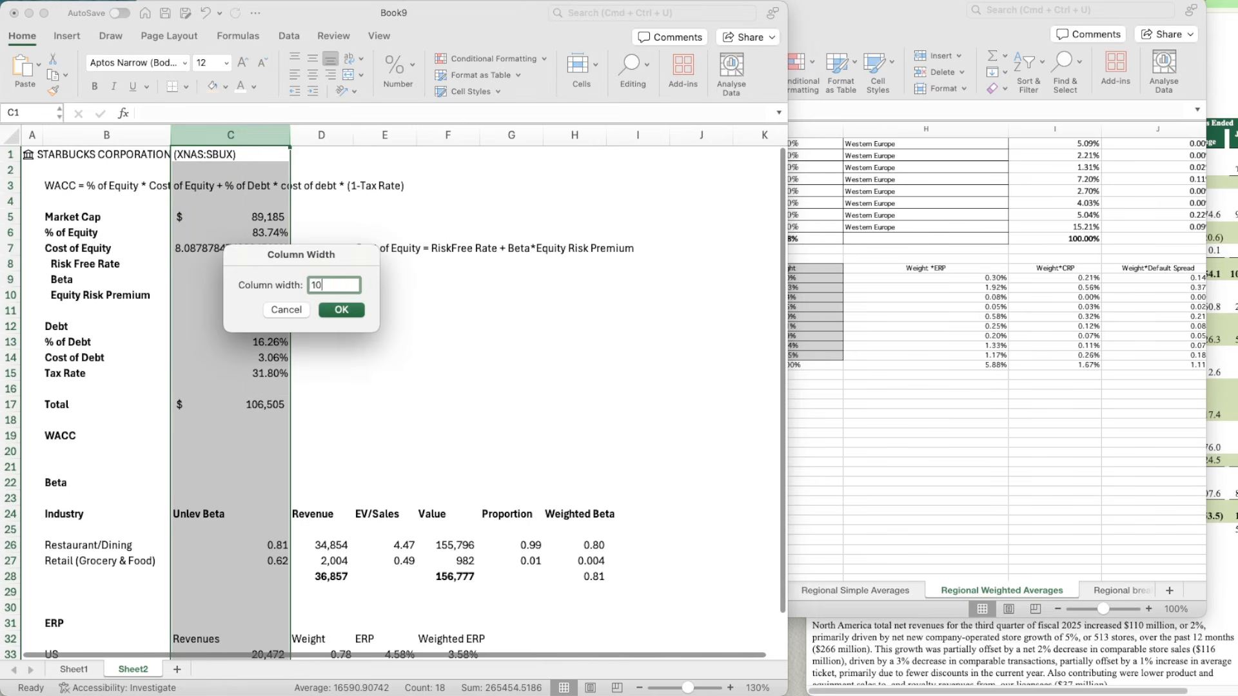
key("Return")
Step: Copy the percentage format of % of Equity in C6 to the Cost of Equity in C7
key("Down")
key("Down")
key("Down")
key("Down")
key("Down")
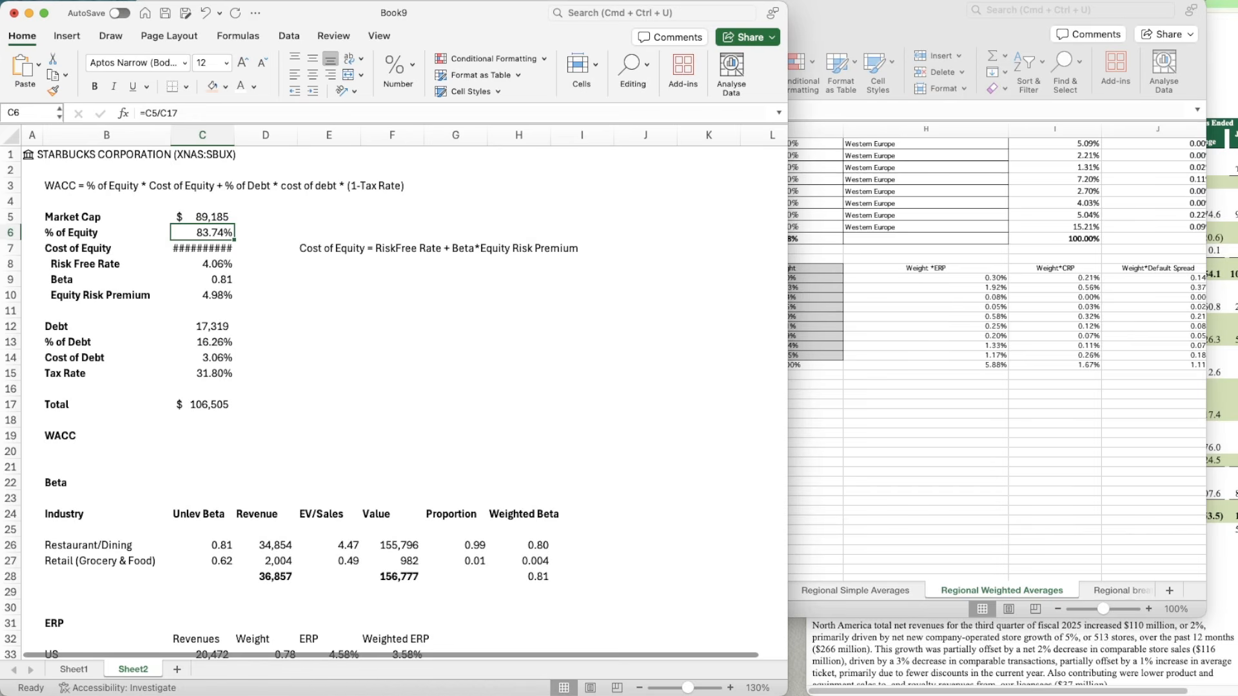
key("super+shift+c")
Step: Start the WACC formula in C19 with the equity term, =(C6*C7)+
key("Down")
key("super+shift+v")
key("Down")
key("Down")
key("Down")
key("Down")
key("Down")
key("Down")
key("Down")
key("Down")
key("Down")
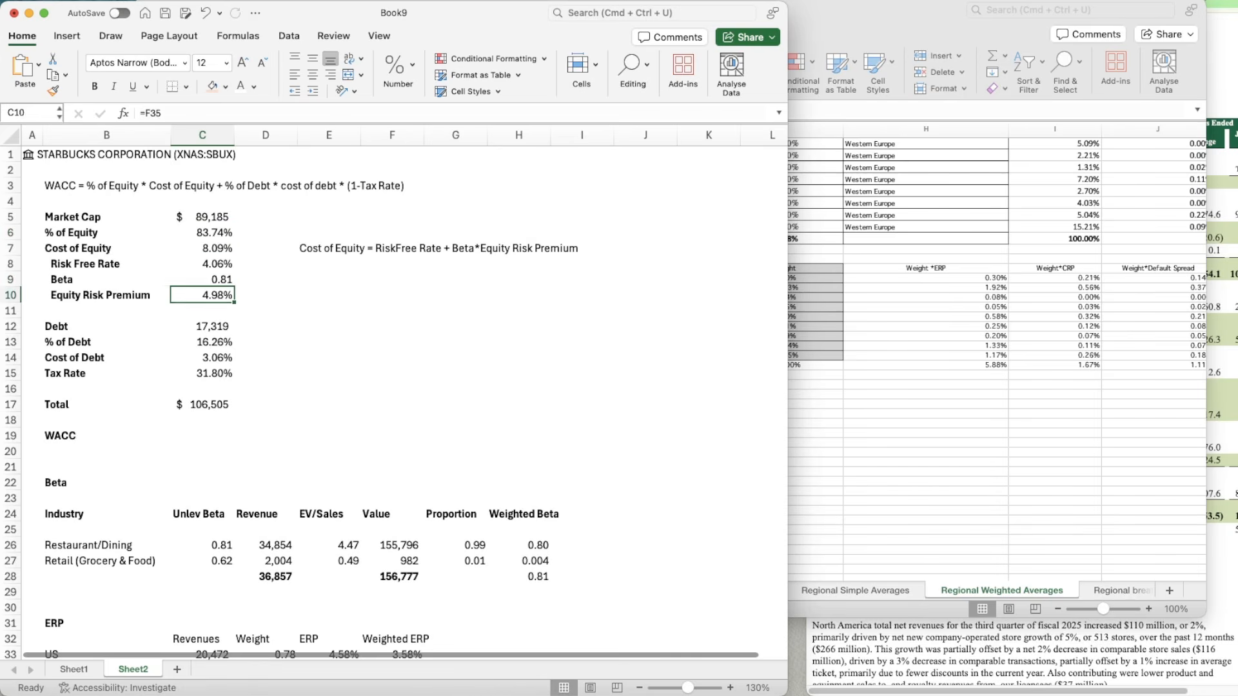
key("Down")
key("Down")
key("Down")
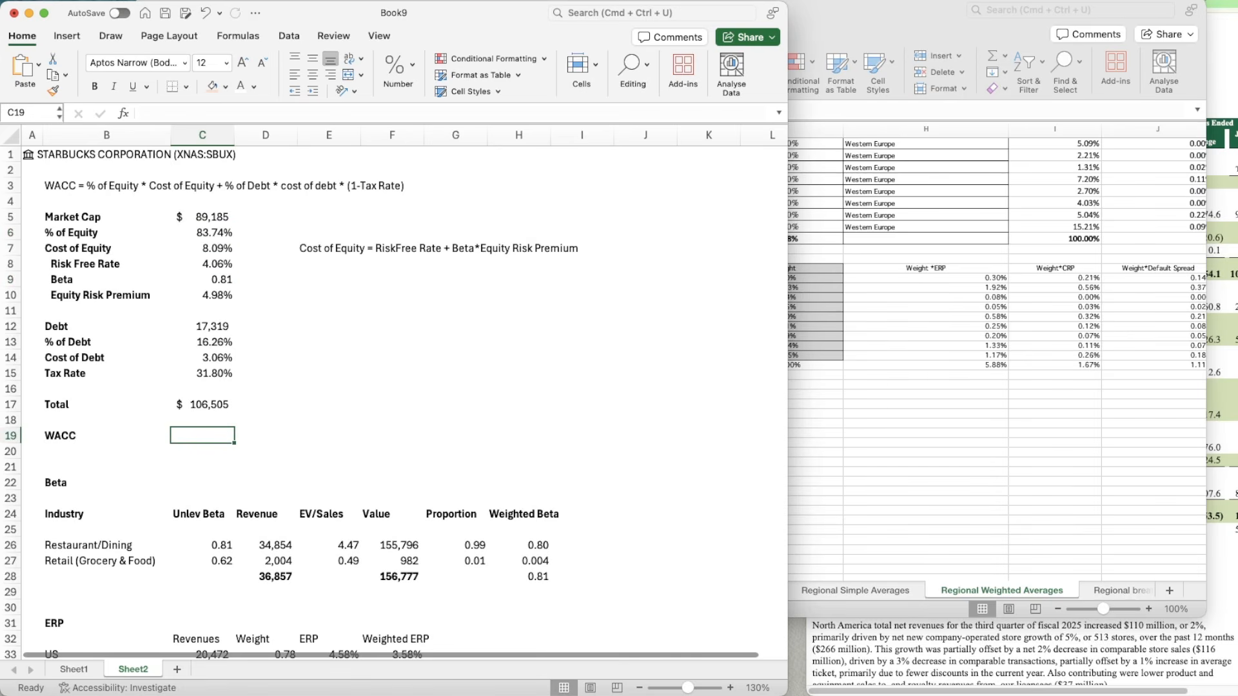
type("=")
key("Up")
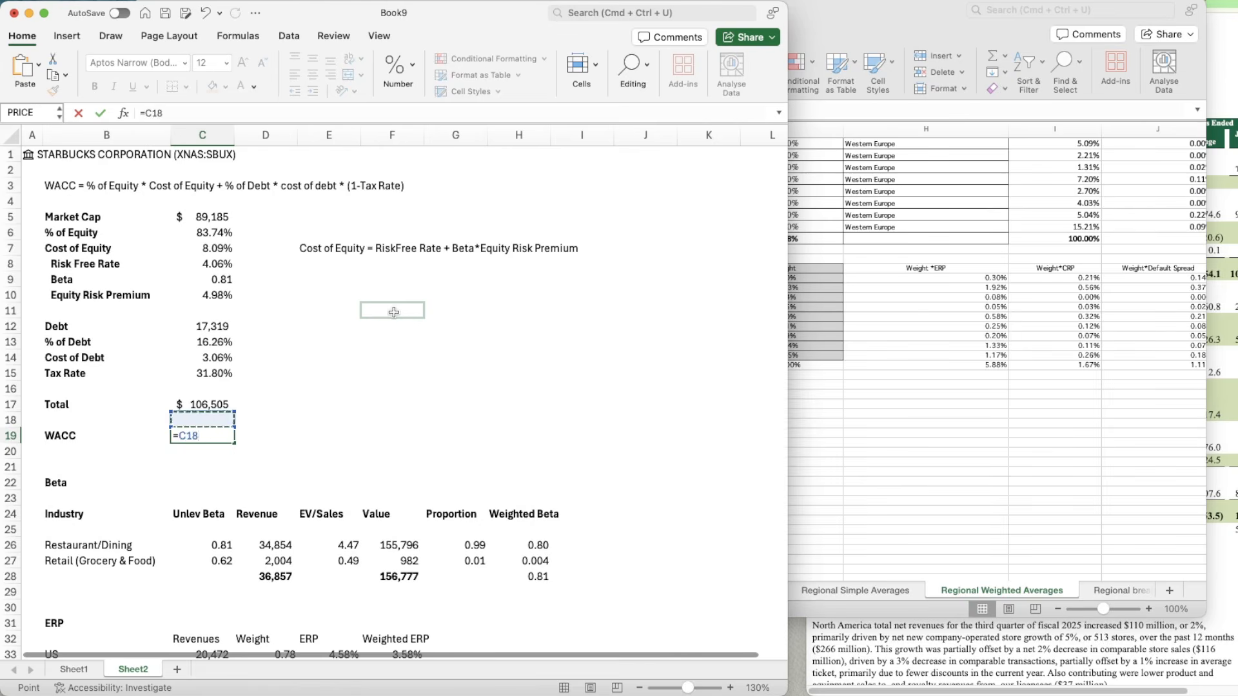
key("Up")
key("Up")
key("Up")
key("Up")
key("Up")
key("Up")
key("Up")
key("Up")
key("Up")
key("Up")
key("Up")
key("Up")
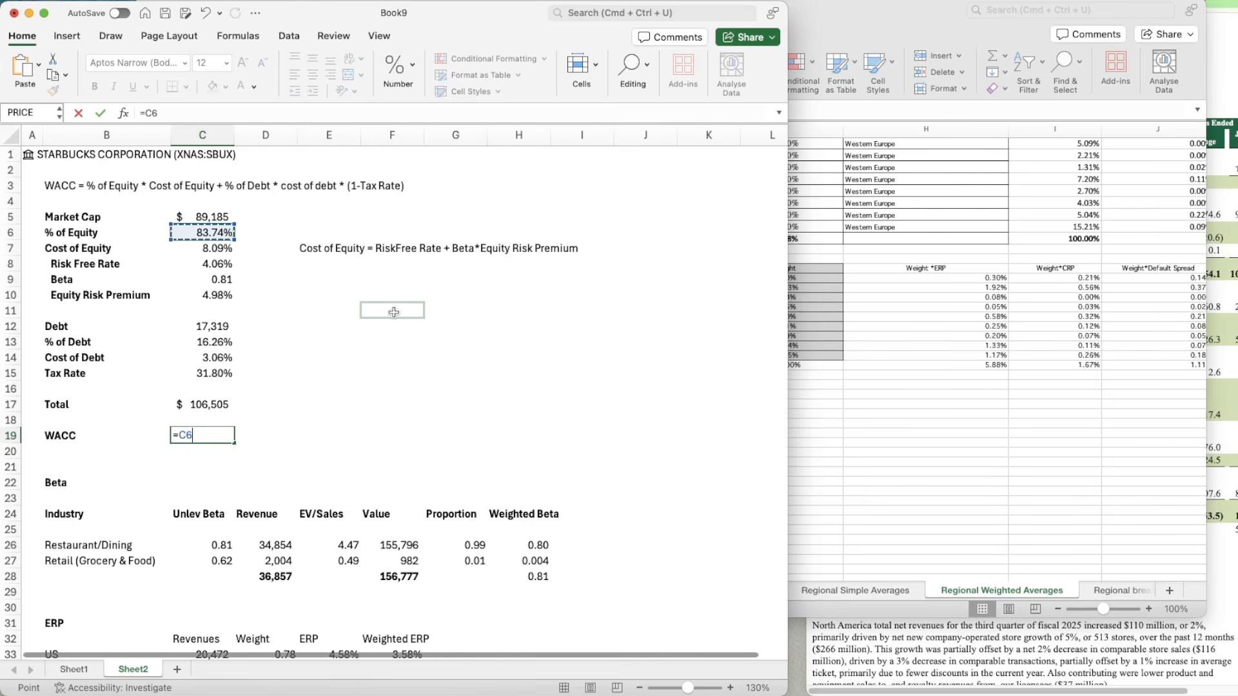
key("Left")
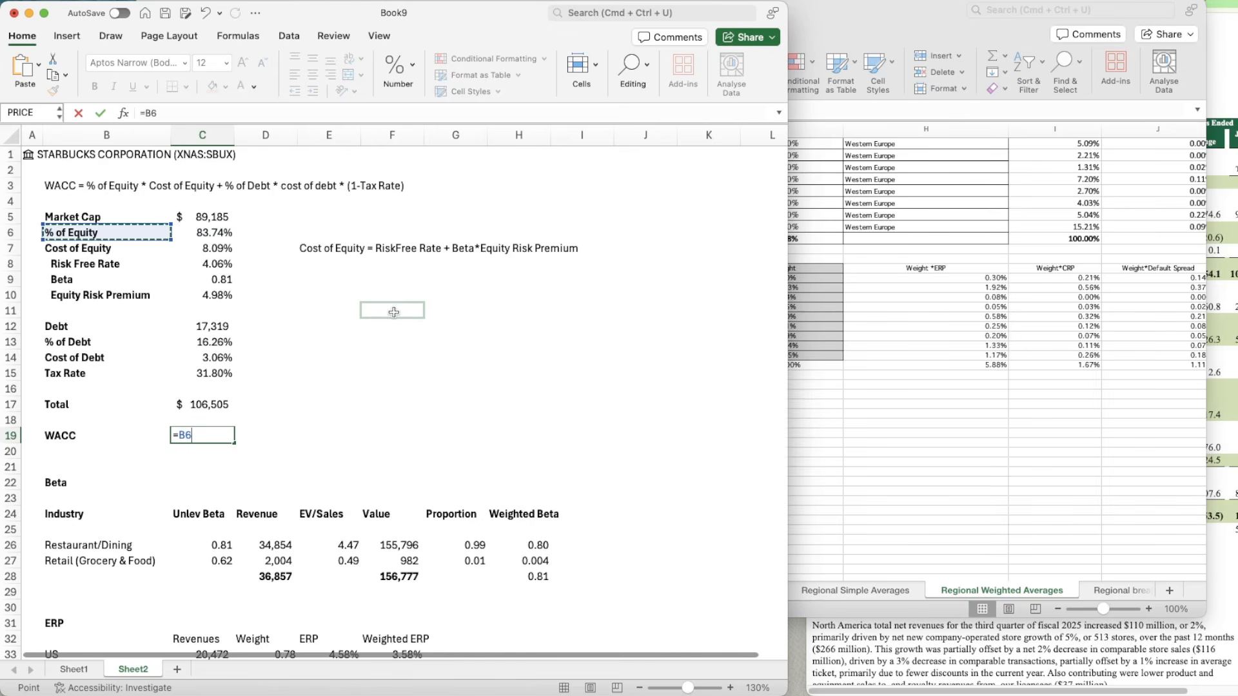
key("Right")
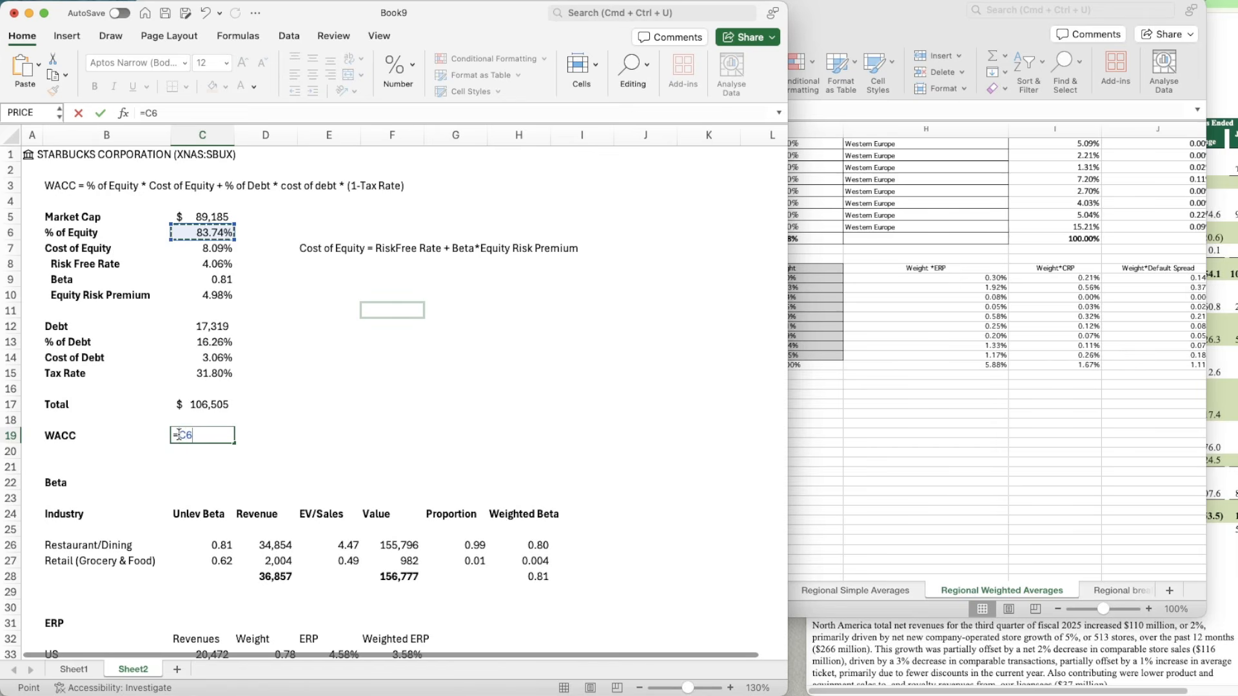
left_click(178, 435)
type("(C6")
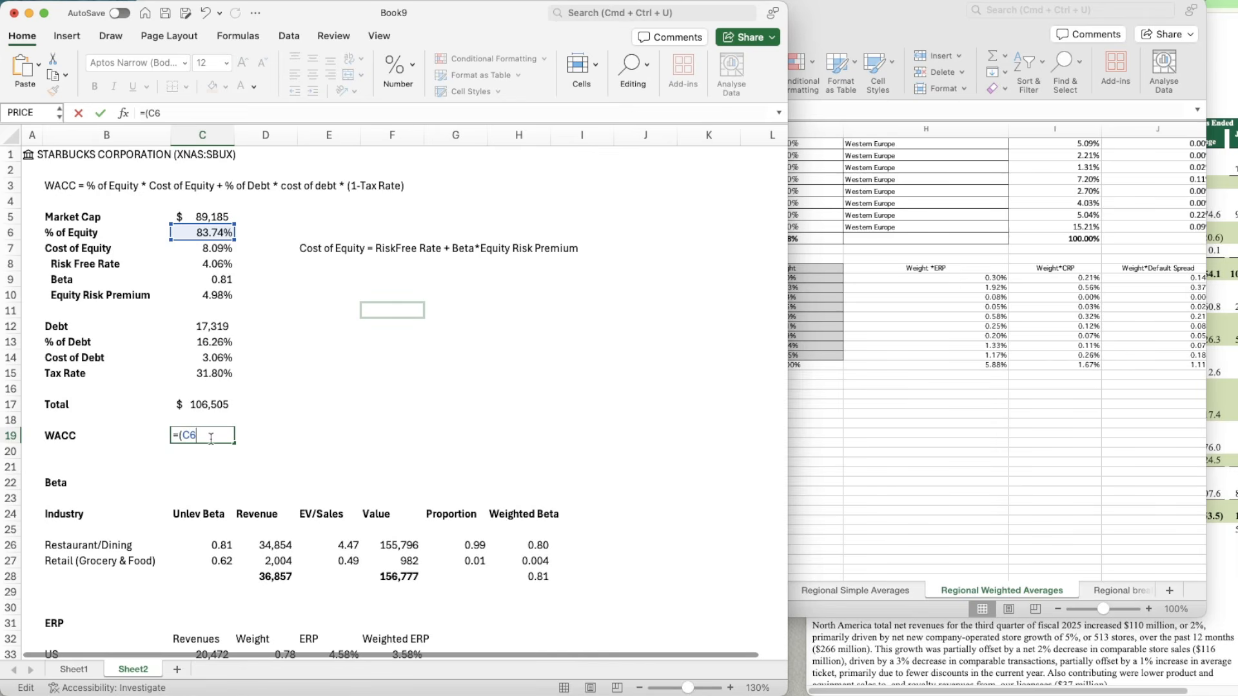
type("*")
left_click(207, 247)
type(")+")
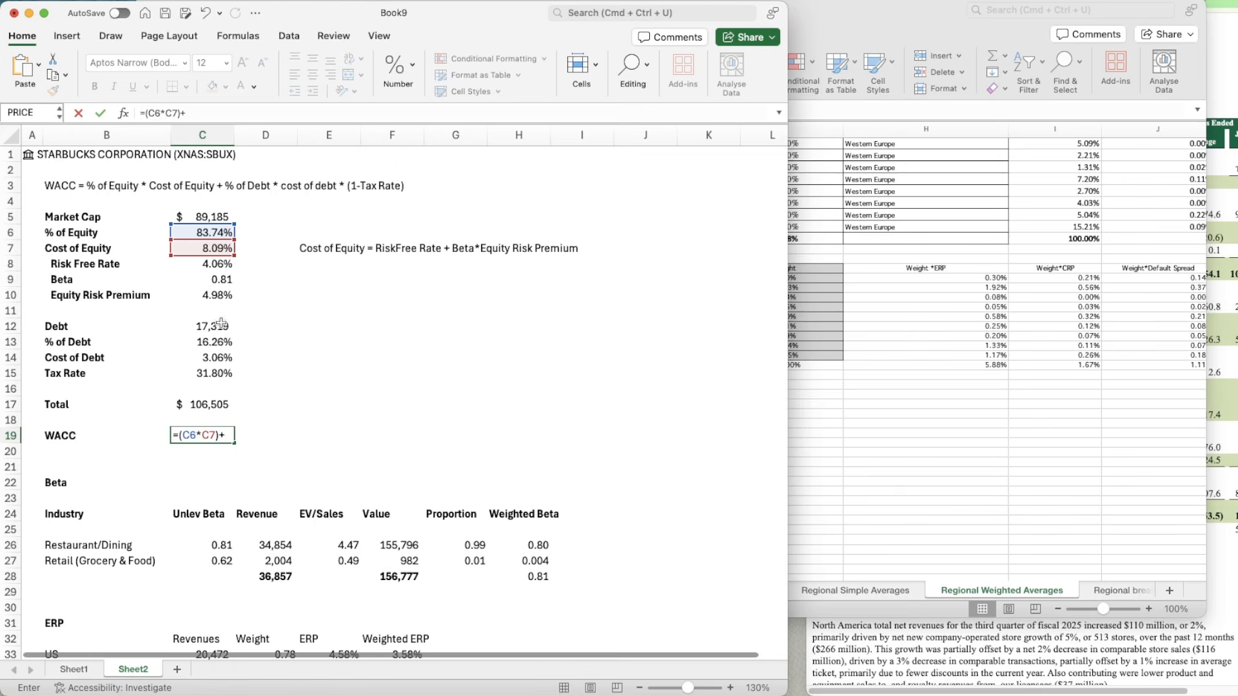
left_click(216, 326)
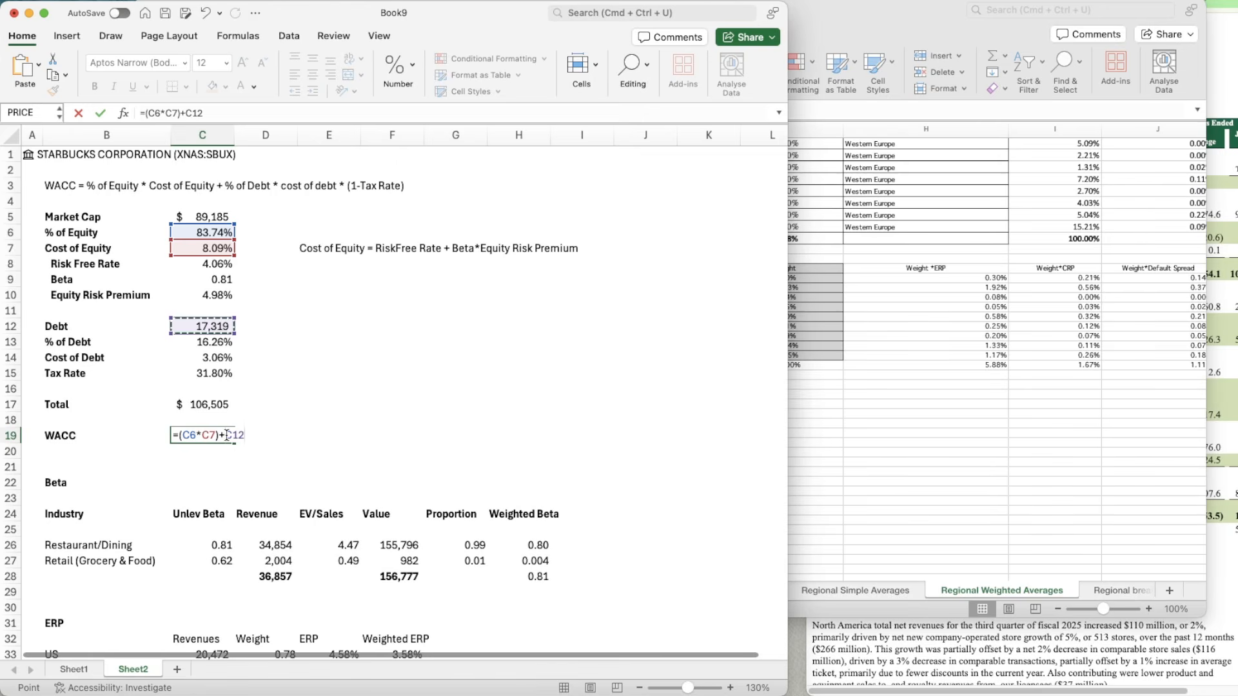
left_click(227, 435)
type("(C6")
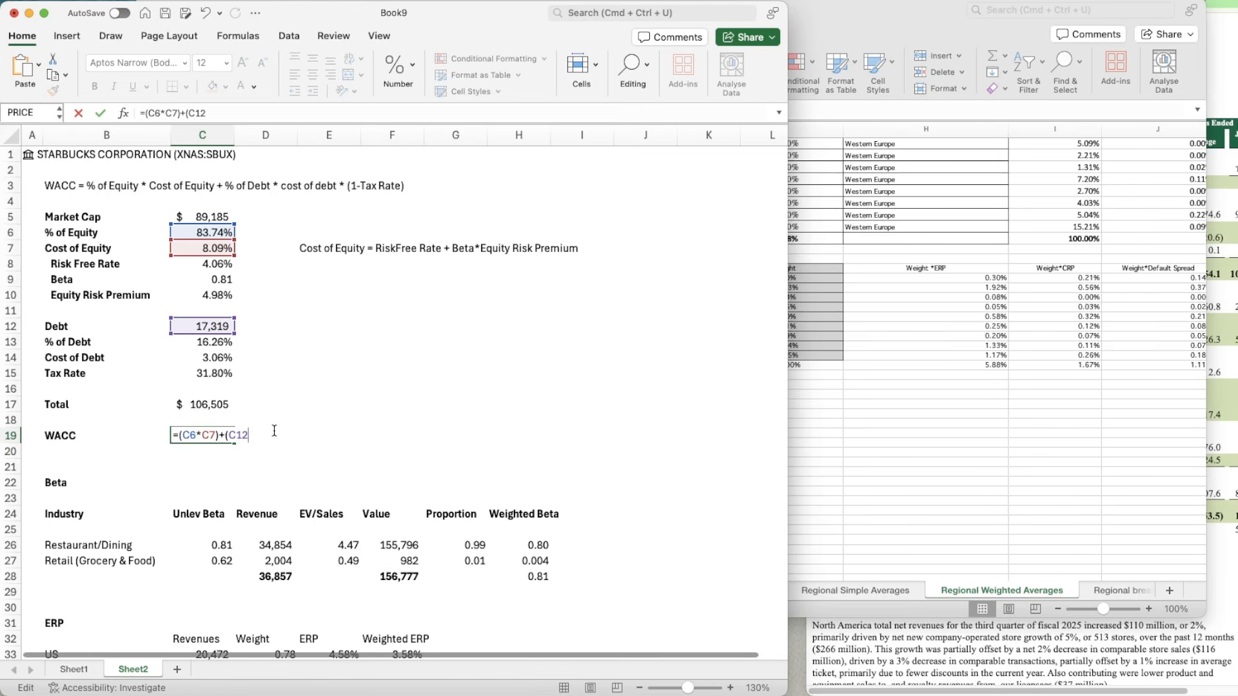
type("*")
left_click(203, 343)
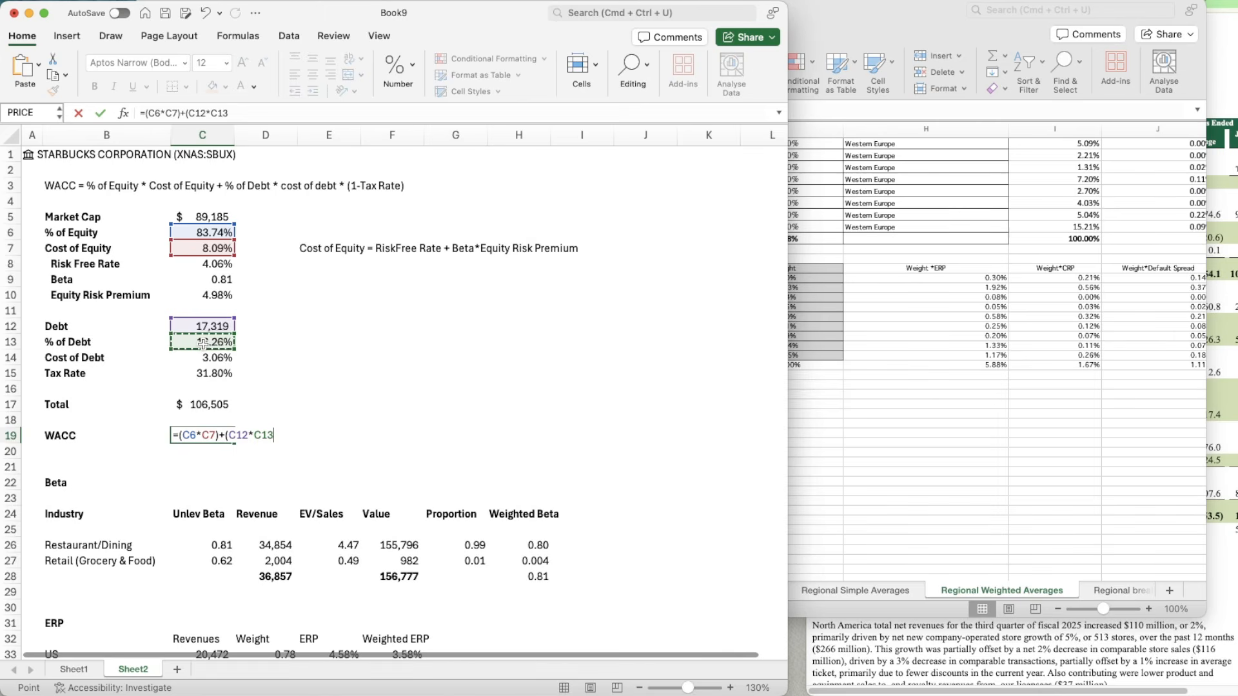
key("BackSpace")
key("BackSpace")
key("BackSpace")
key("BackSpace")
key("BackSpace")
key("BackSpace")
key("BackSpace")
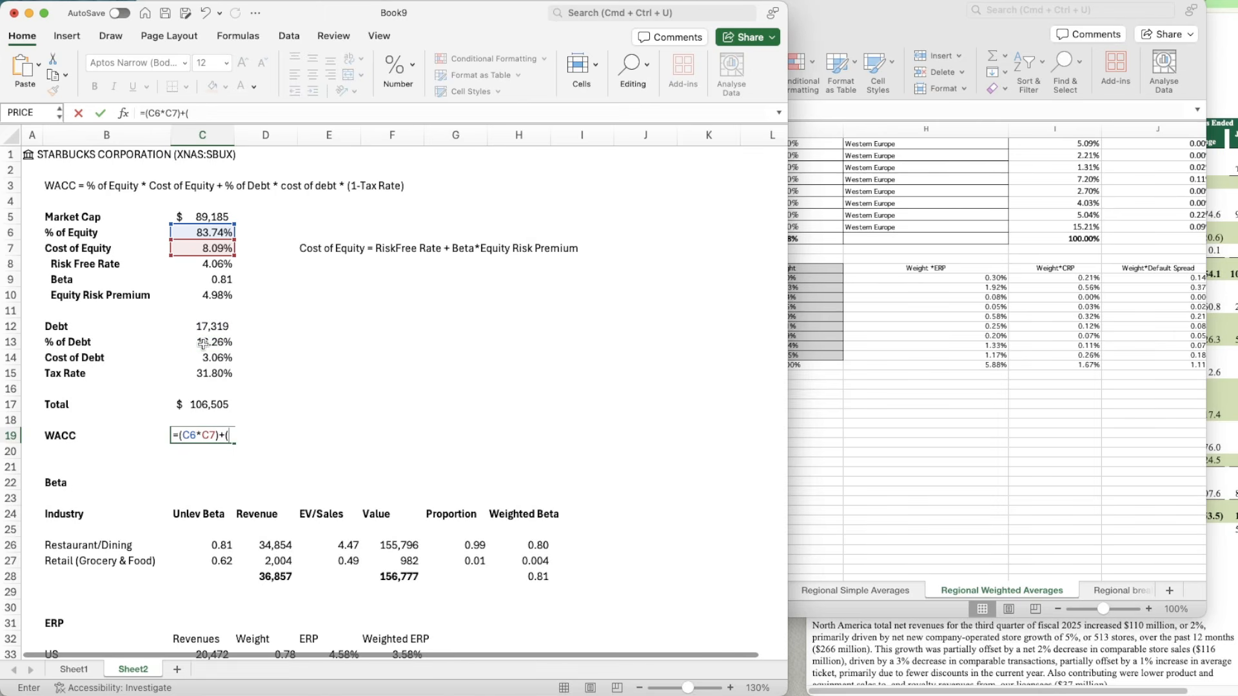
Step: Complete the WACC formula in C19 as =(C6*C7)+(C13*C14*(1-C15)), accepting the proposed closing-bracket correction
left_click(211, 345)
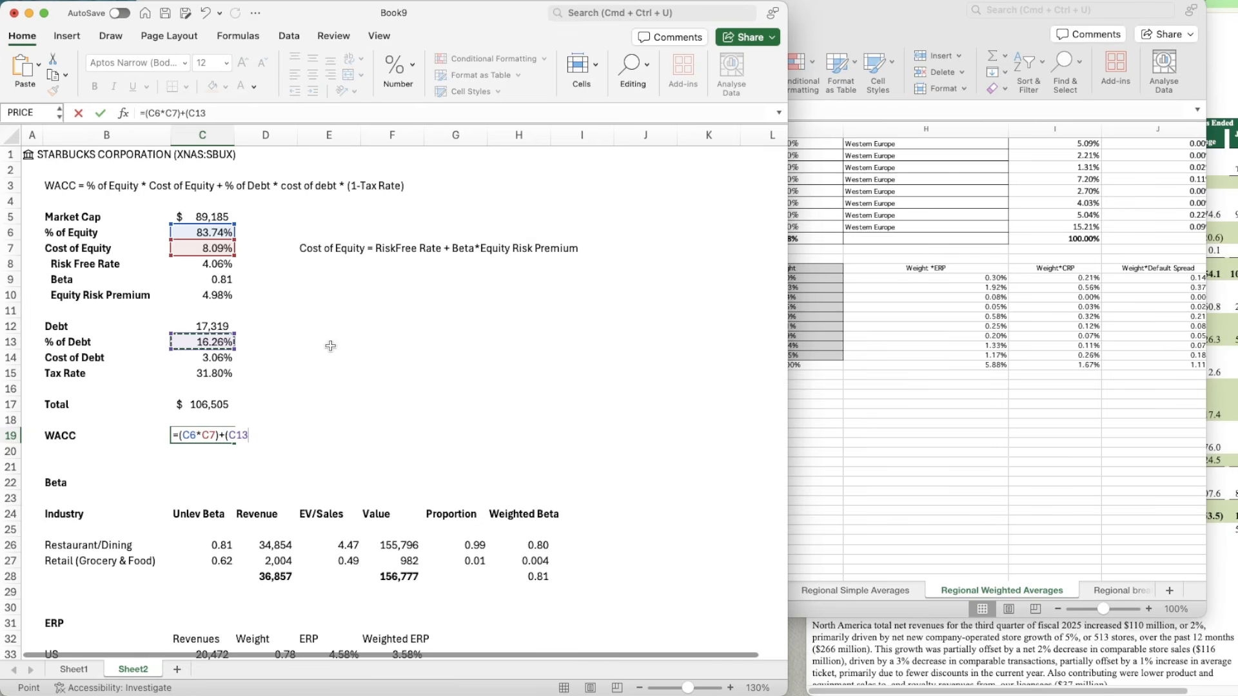
type("*")
left_click(204, 356)
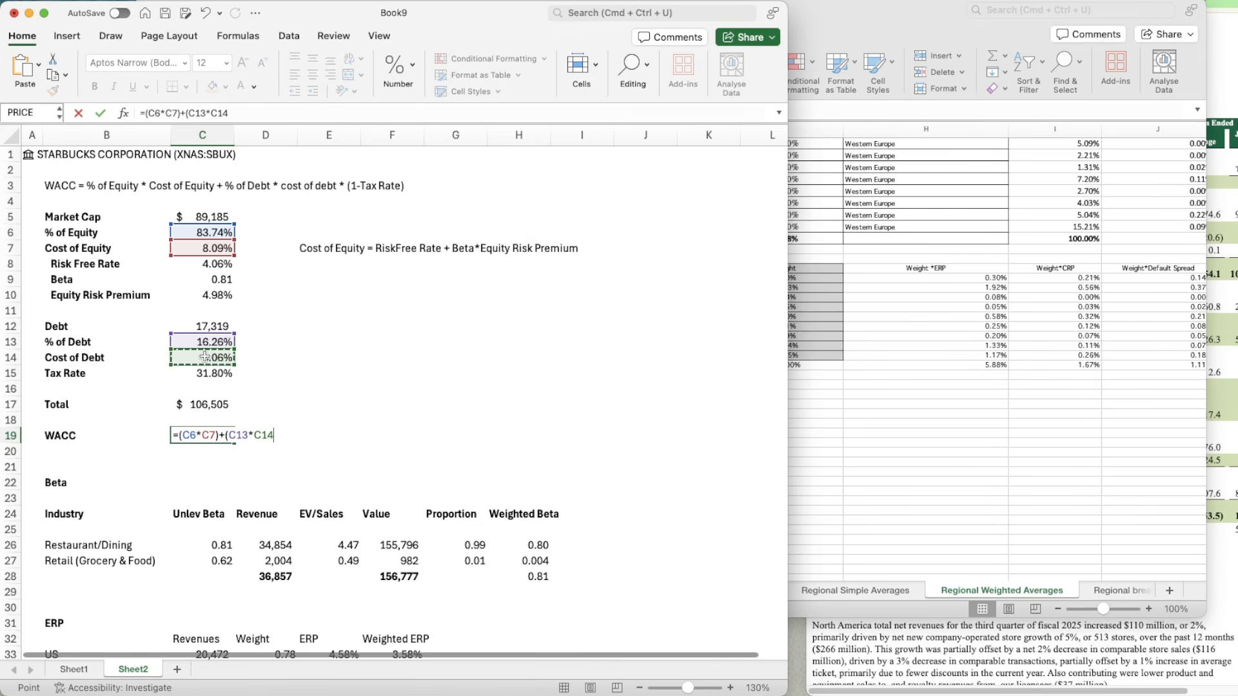
type("*(1-")
left_click(206, 372)
type(")")
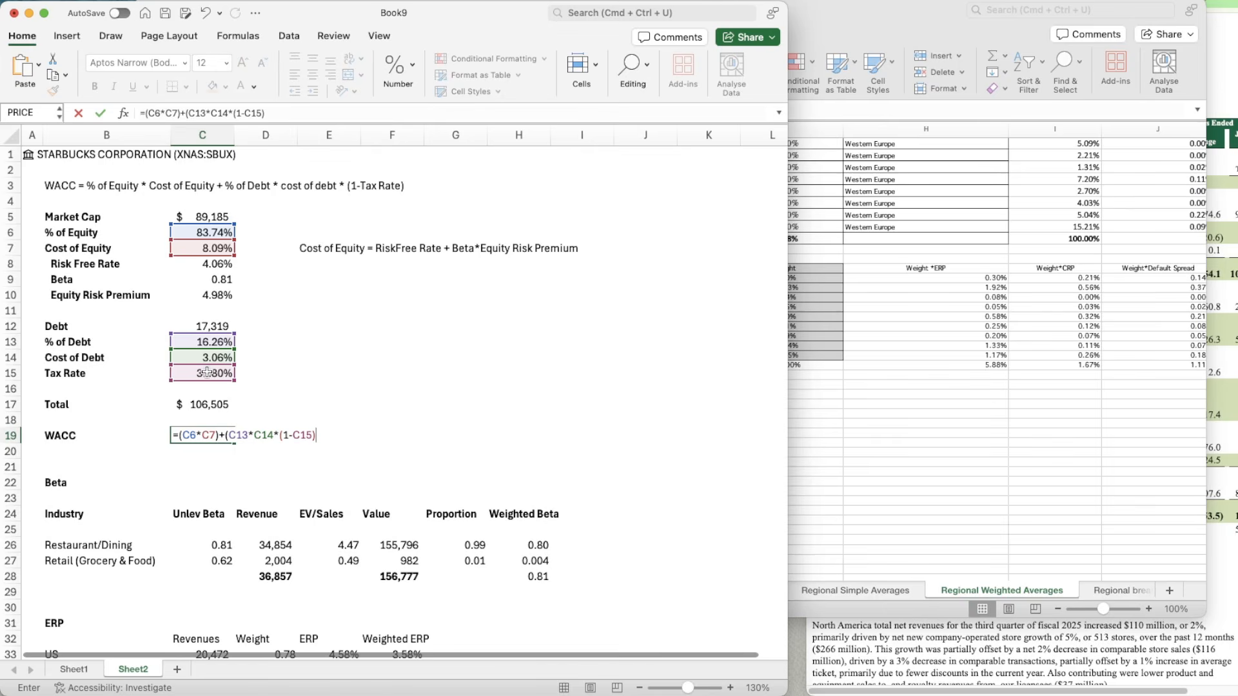
key("Return")
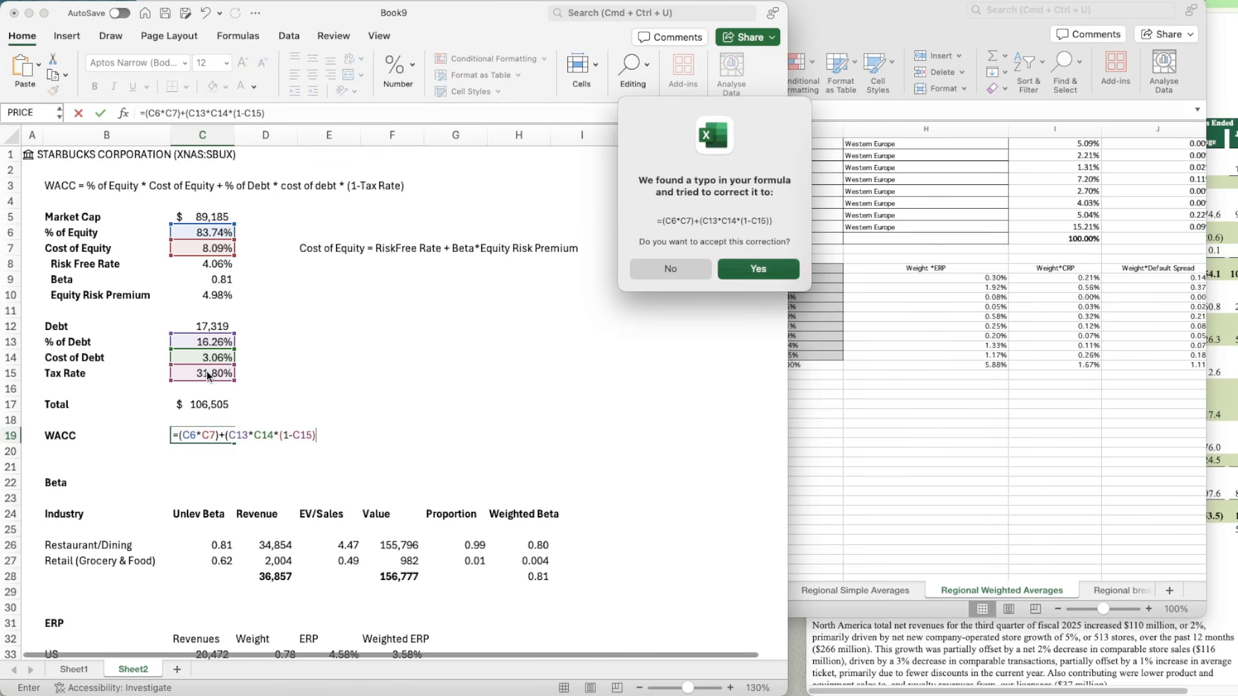
key("Return")
Step: Copy the percentage format of the Tax Rate in C15 to the WACC in C19
key("Up")
key("Up")
key("Up")
key("Up")
key("Up")
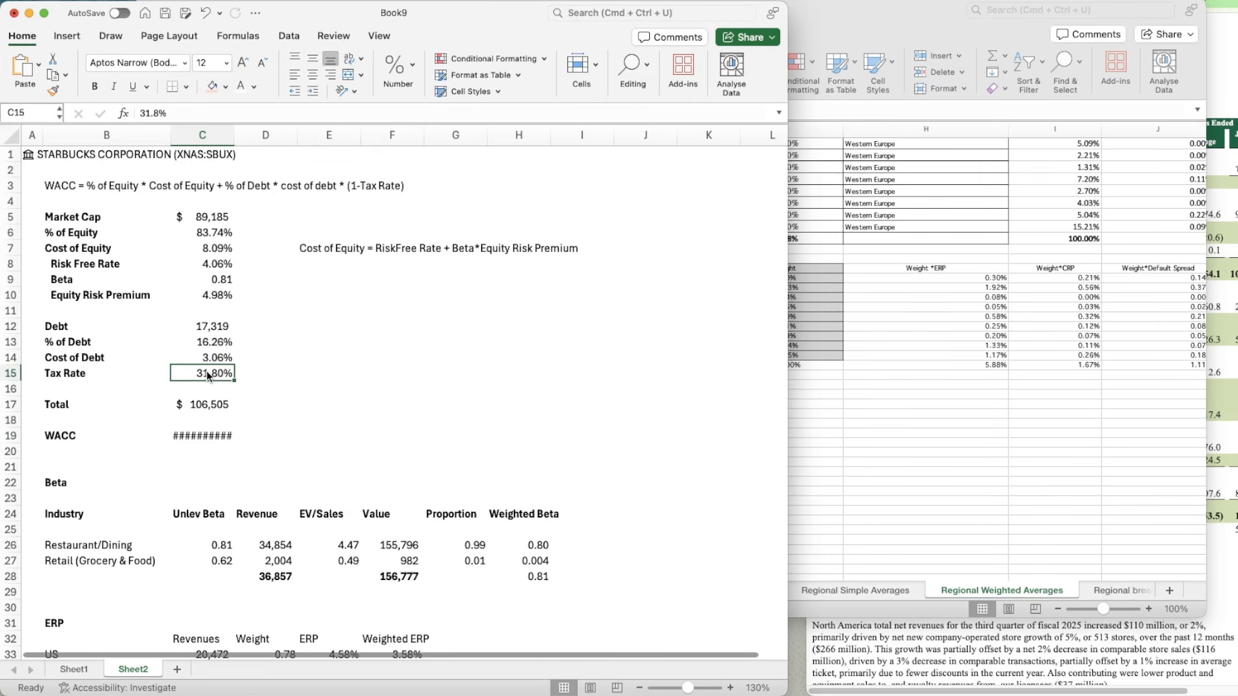
key("super+shift+c")
left_click(216, 437)
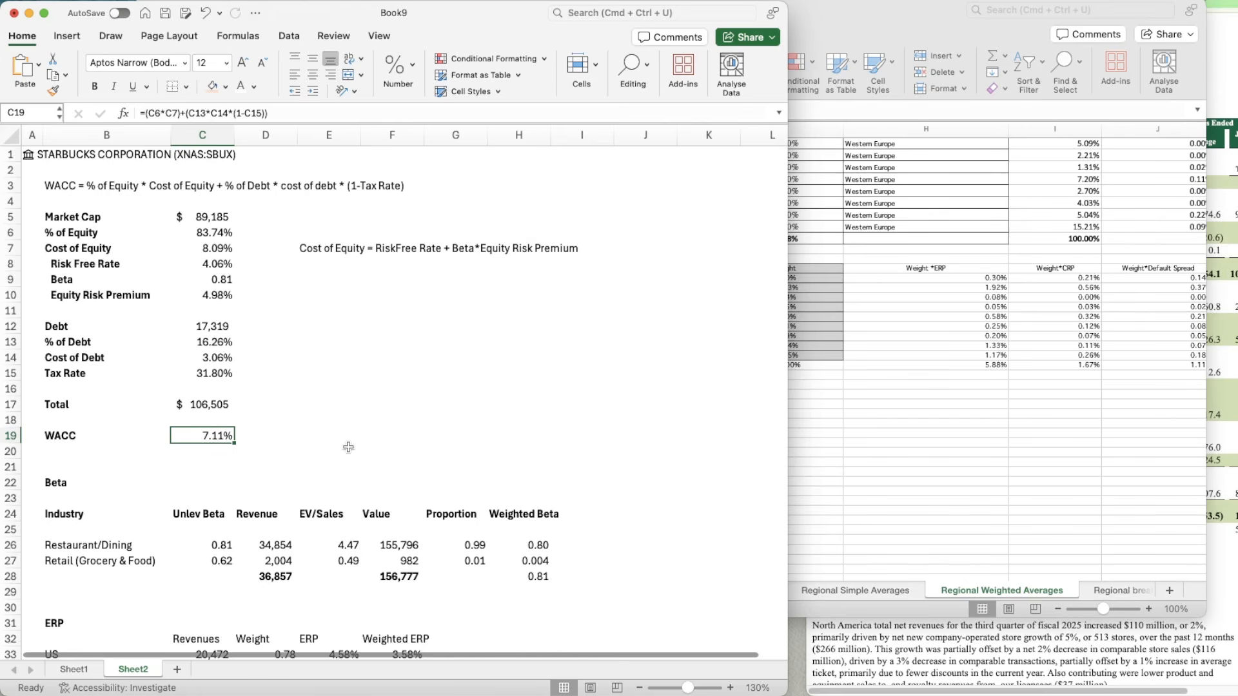
Step: Link the Base WACC assumption in G15 of Sheet1 to the calculated WACC with =Sheet2!C19
left_click(73, 669)
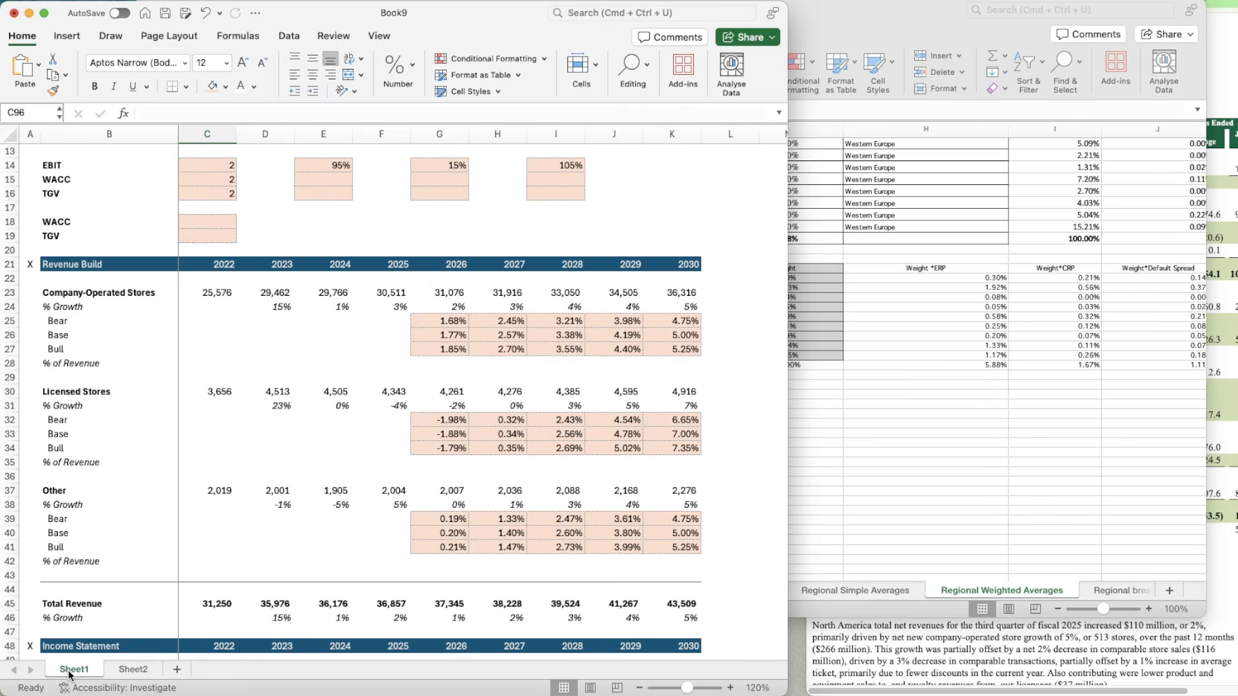
scroll(457, 194, "up", 3)
left_click(436, 293)
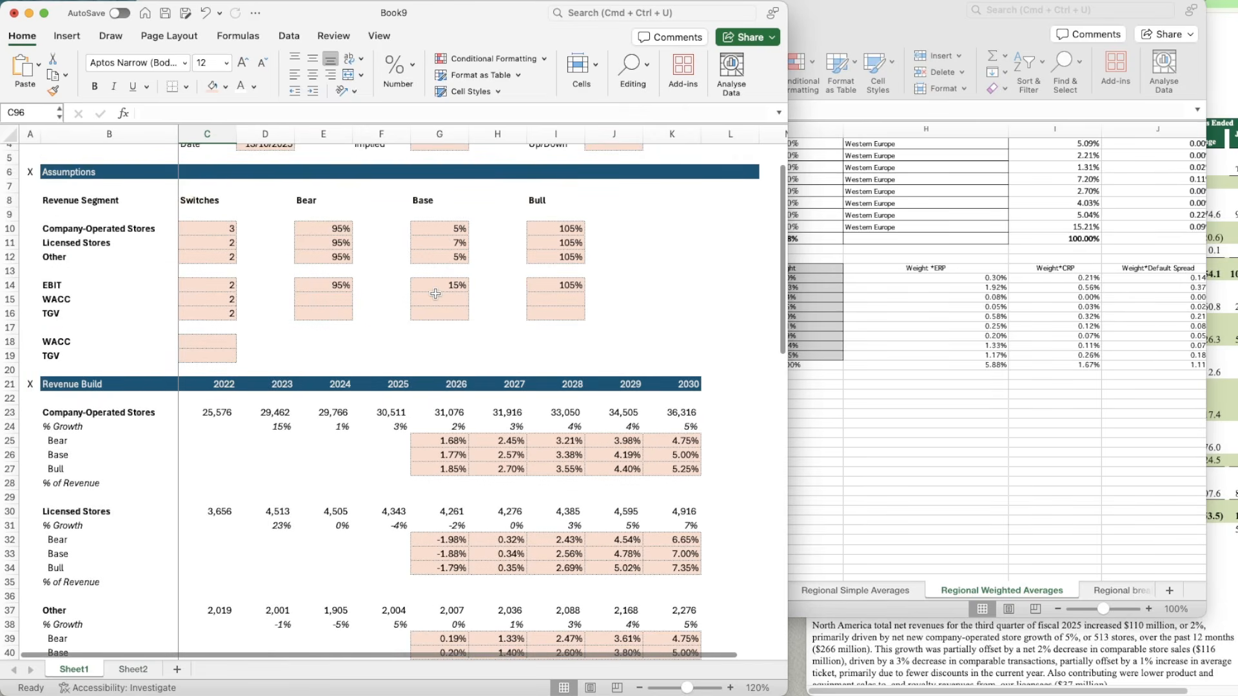
type("=")
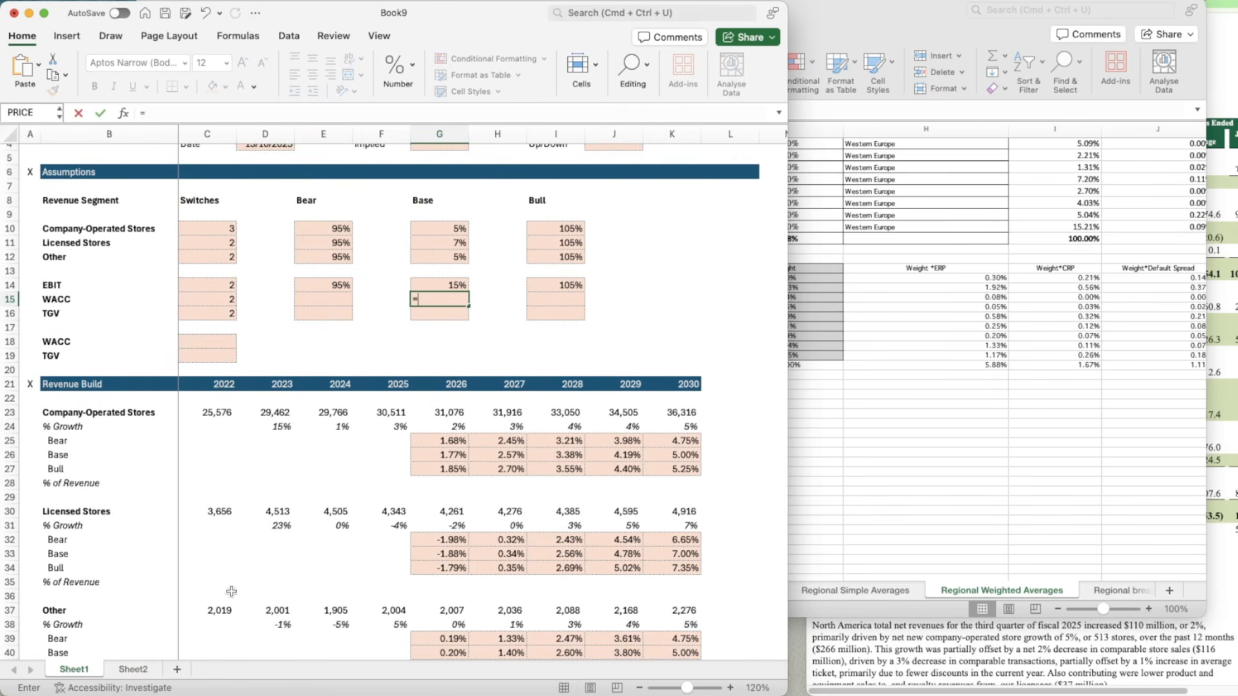
left_click(133, 670)
left_click(197, 434)
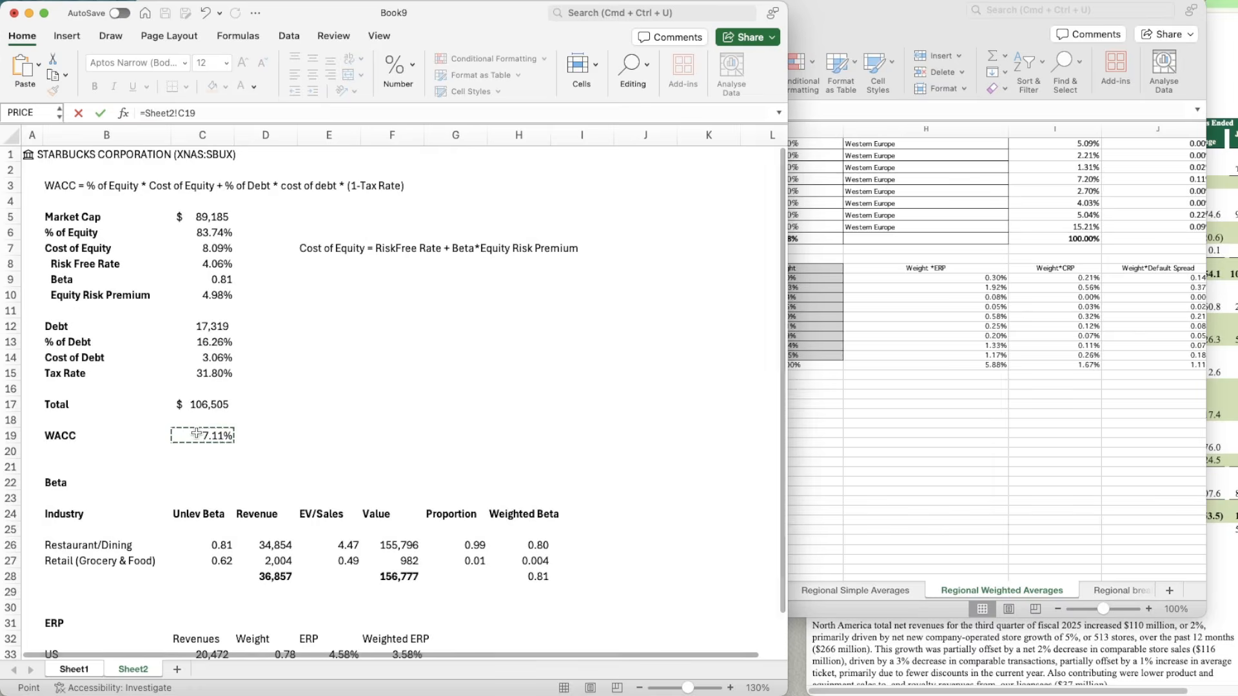
key("Return")
Step: Calculate the Bull WACC in I15 with the formula =G15-0.5%
left_click(339, 299)
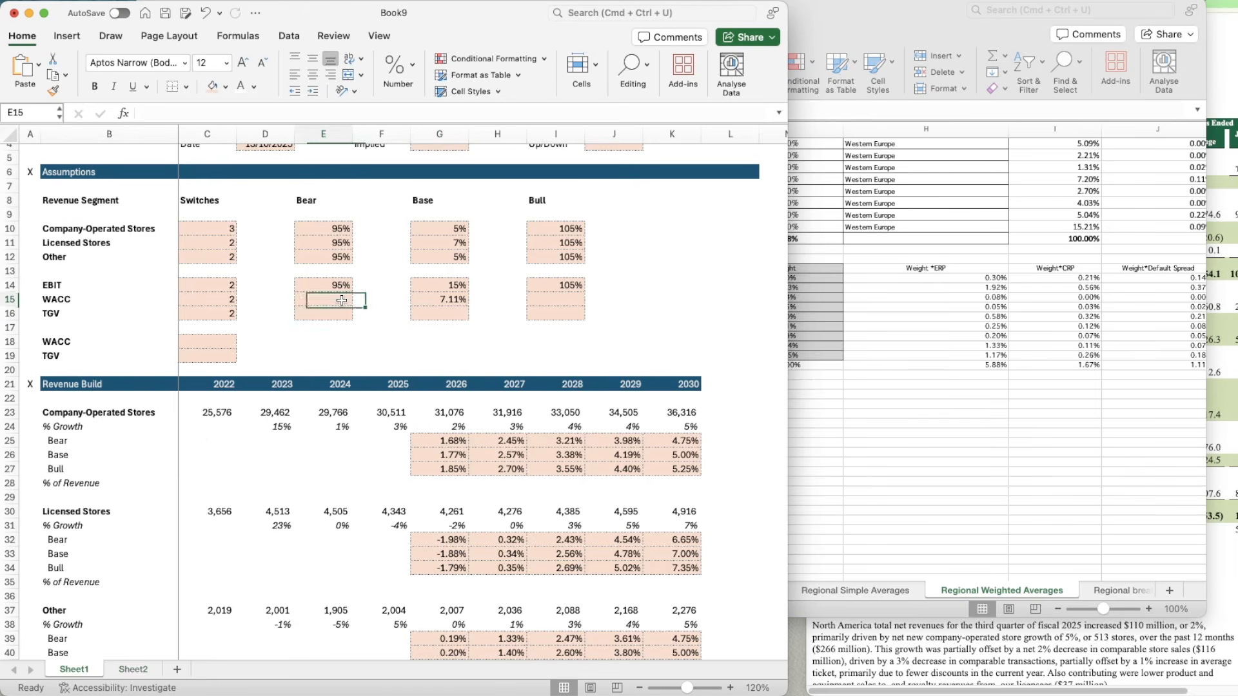
scroll(482, 334, "down", 1)
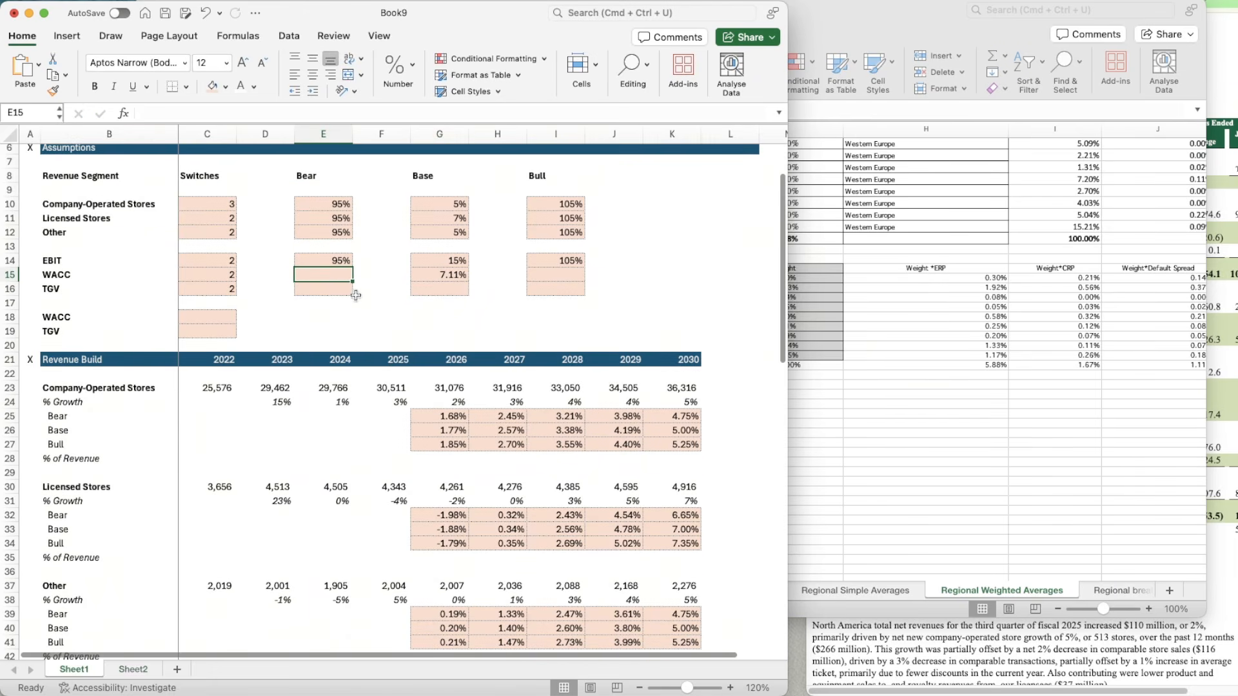
left_click(544, 279)
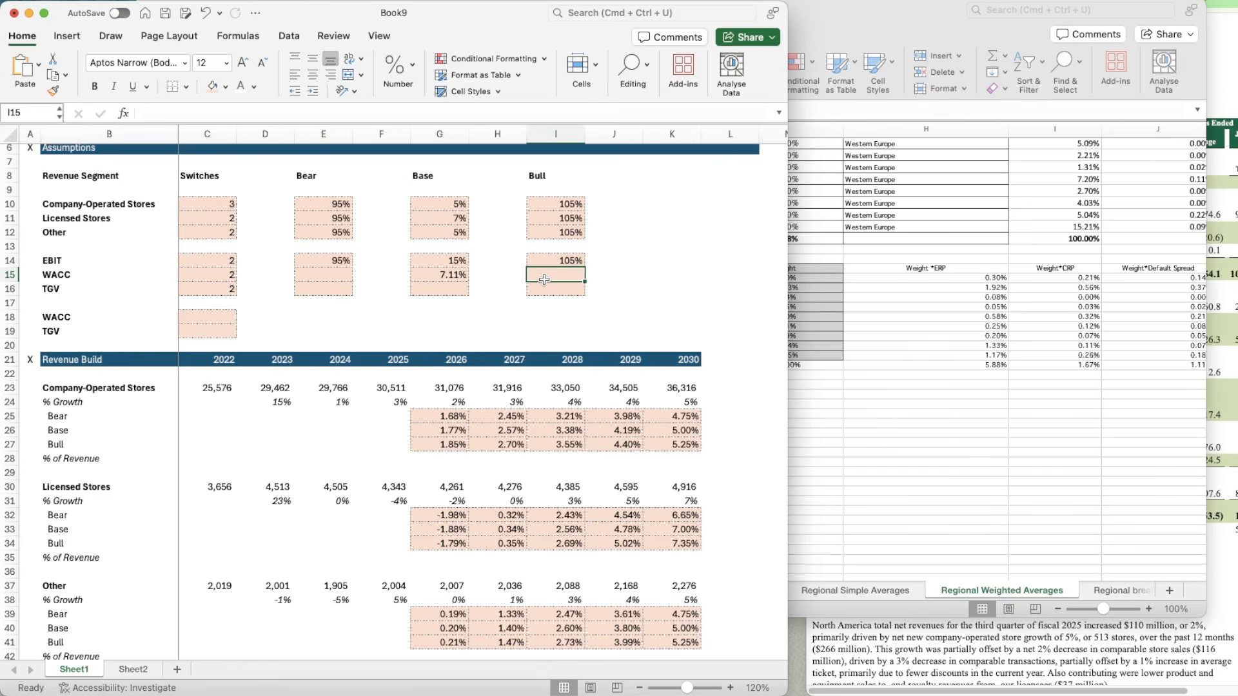
type("=")
key("Left")
key("Left")
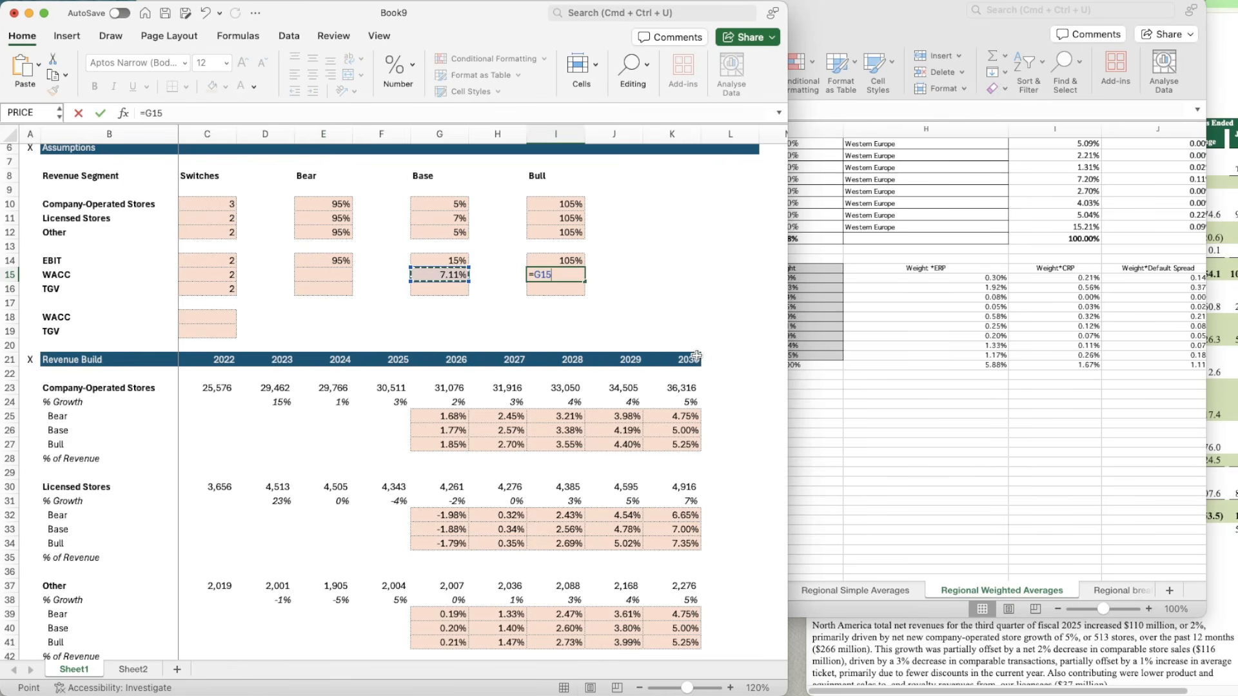
type("+")
type("0.5%")
key("Return")
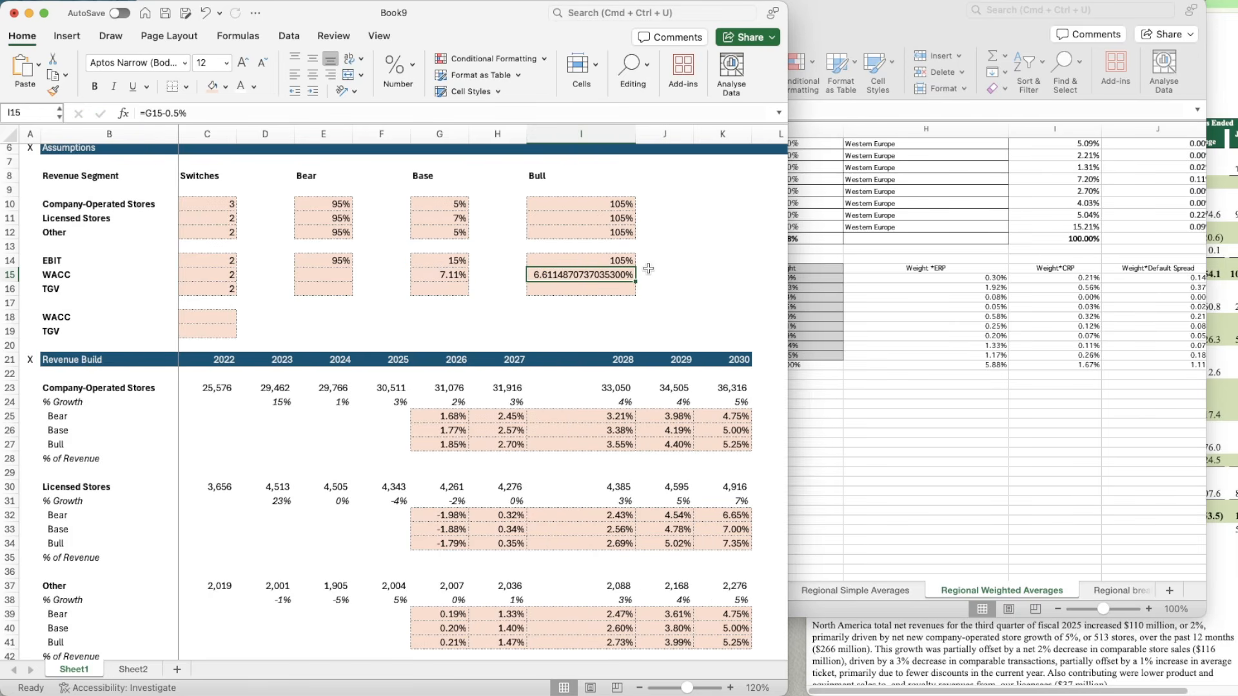
Step: Copy the cell format of the Base WACC in G15 to the Bull WACC in I15
key("Left")
key("Left")
key("super+shift+c")
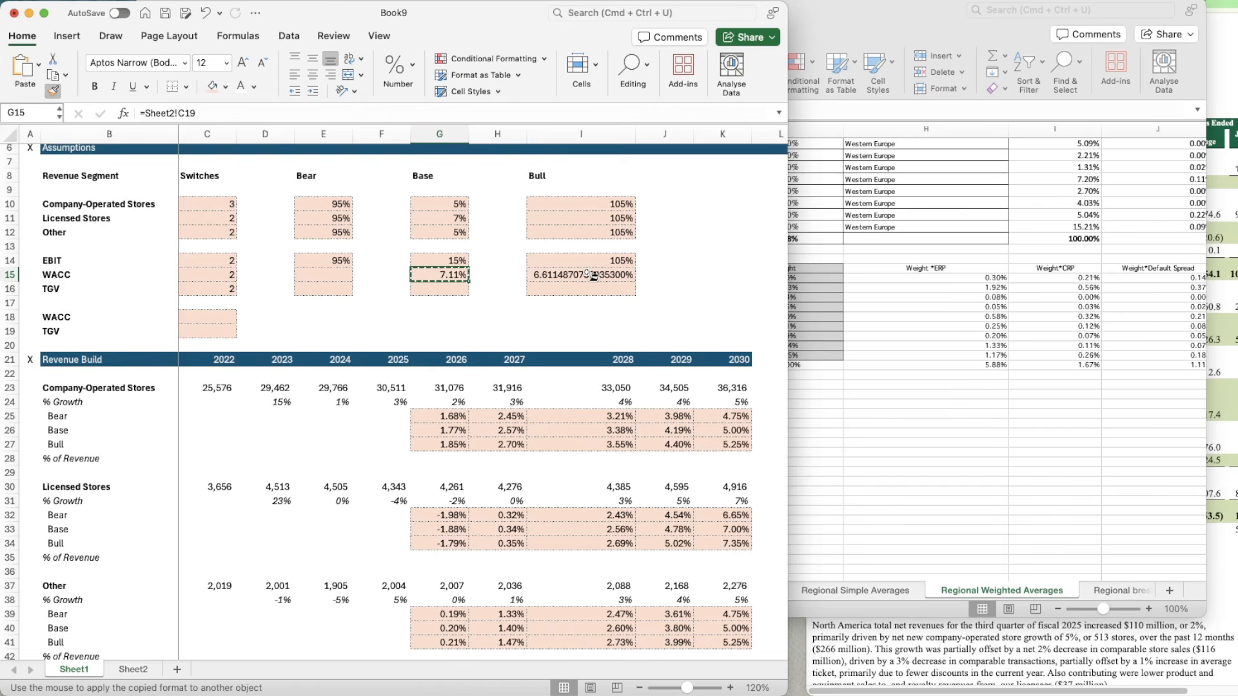
left_click(591, 277)
Step: Set the width of column I to 10
right_click(586, 136)
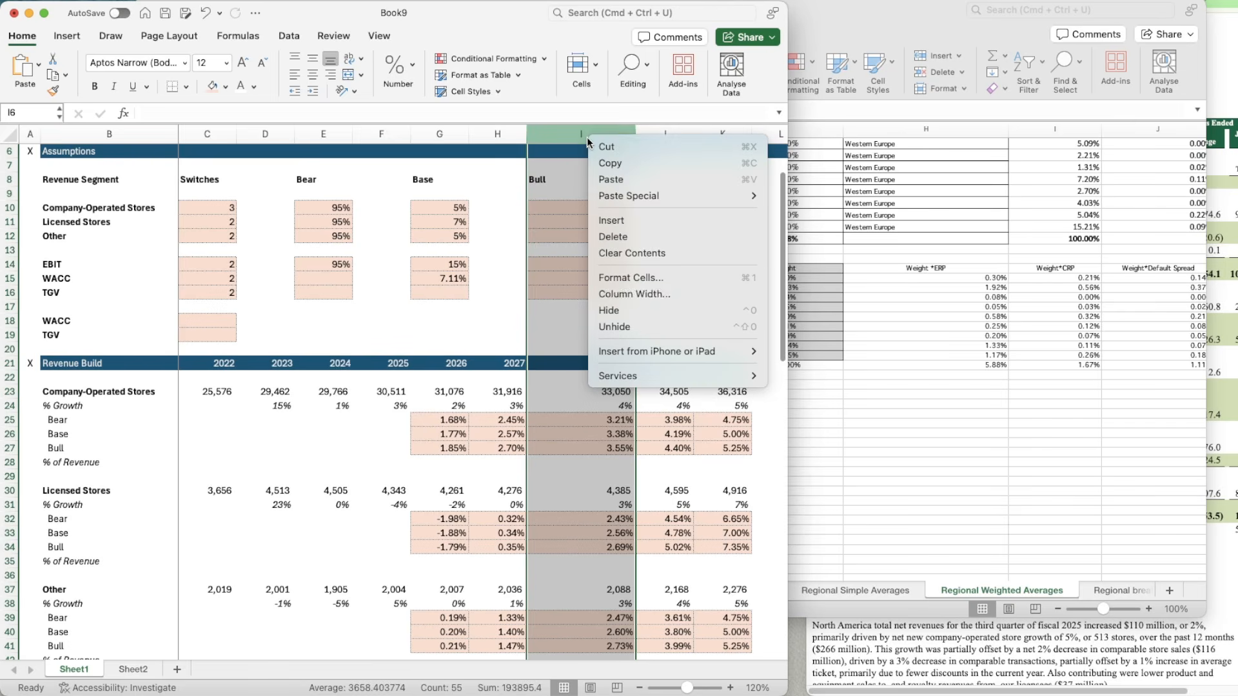
left_click(635, 287)
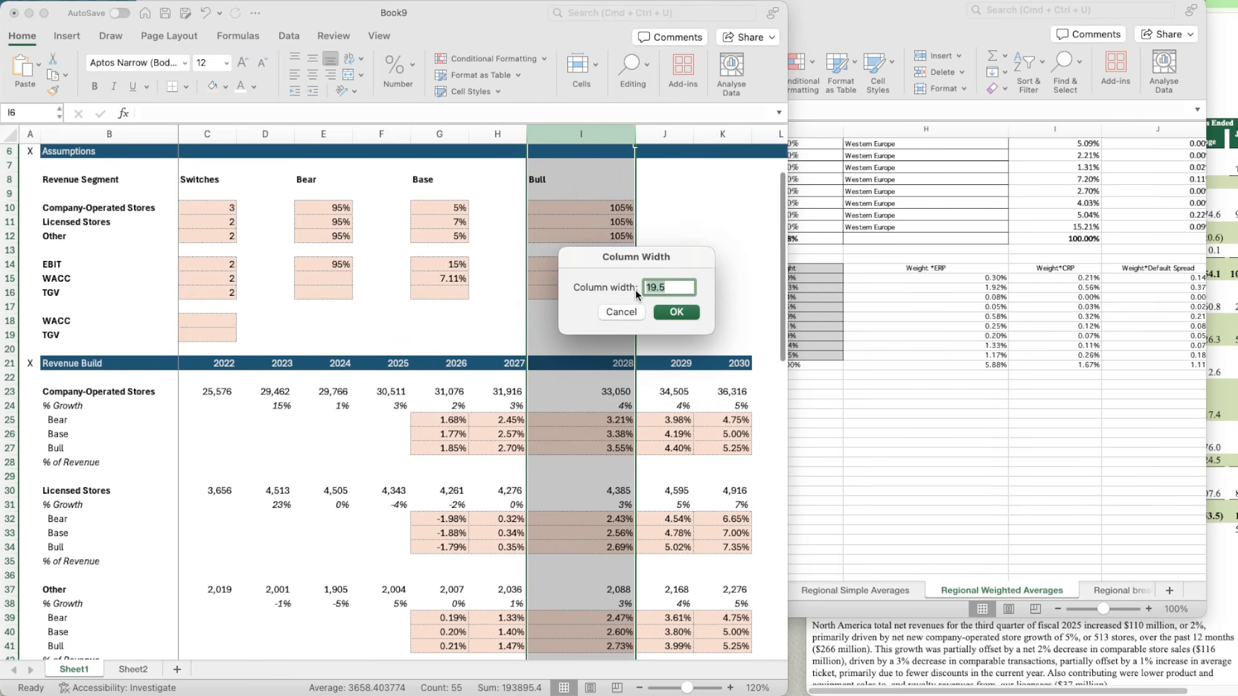
type("10")
key("Return")
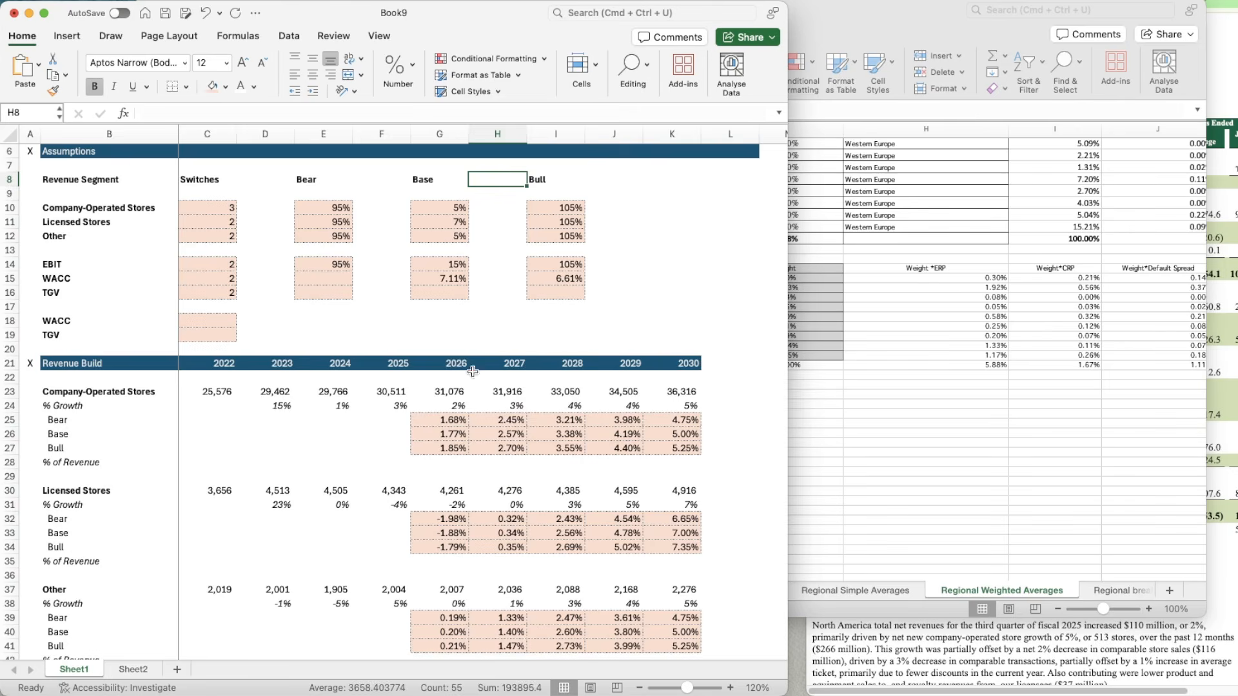
left_click(325, 278)
type("=")
key("Right")
key("Right")
key("Right")
key("Right")
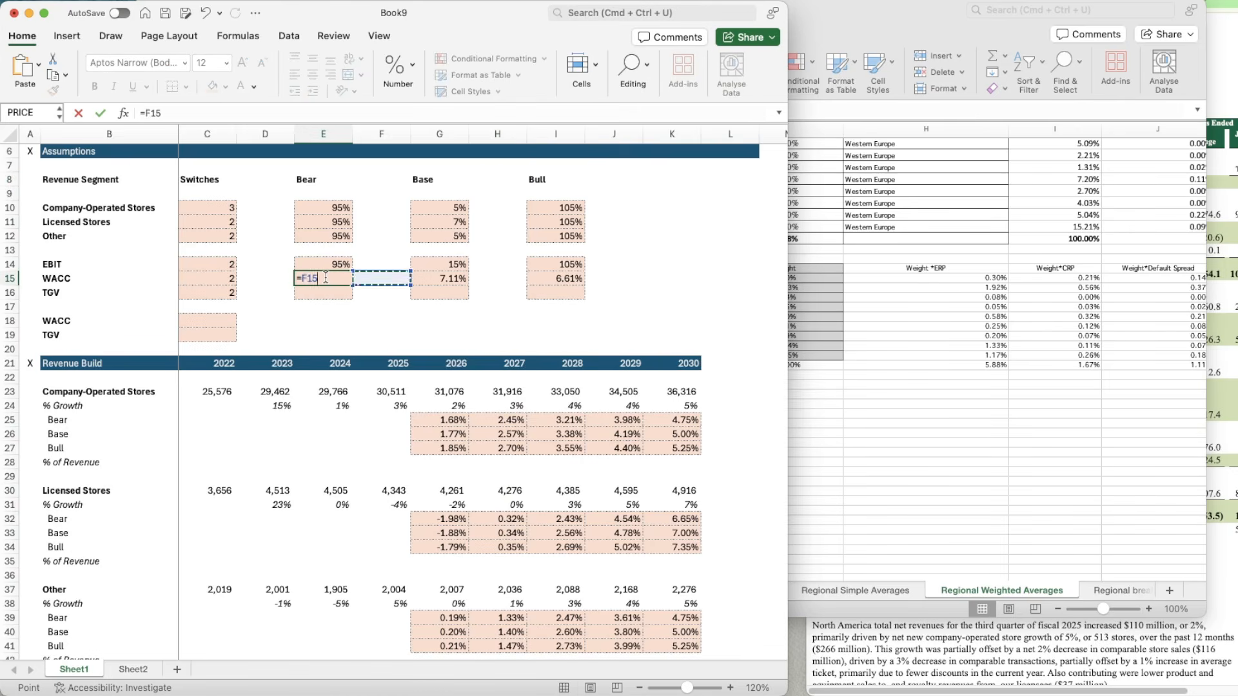
key("Escape")
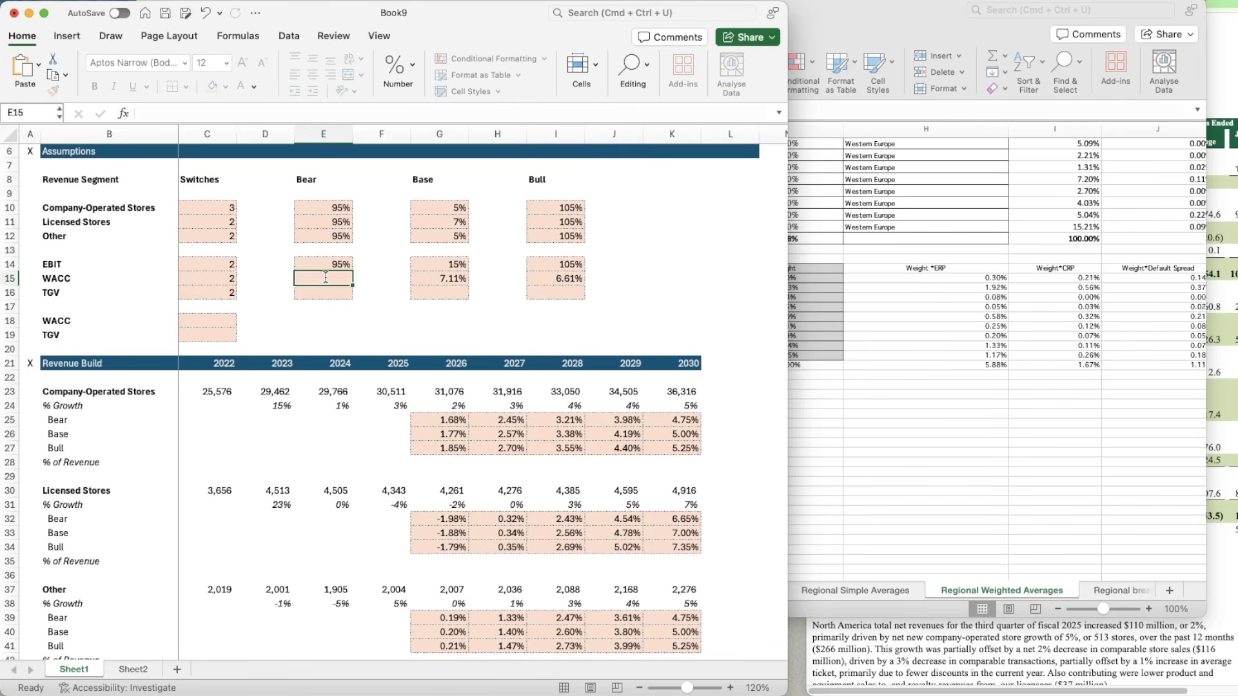
Step: Copy the Bull WACC formula from I15 into the Bear WACC cell E15
key("Right")
key("Right")
key("Right")
key("Right")
key("super+c")
key("Left")
key("Left")
key("Left")
key("Left")
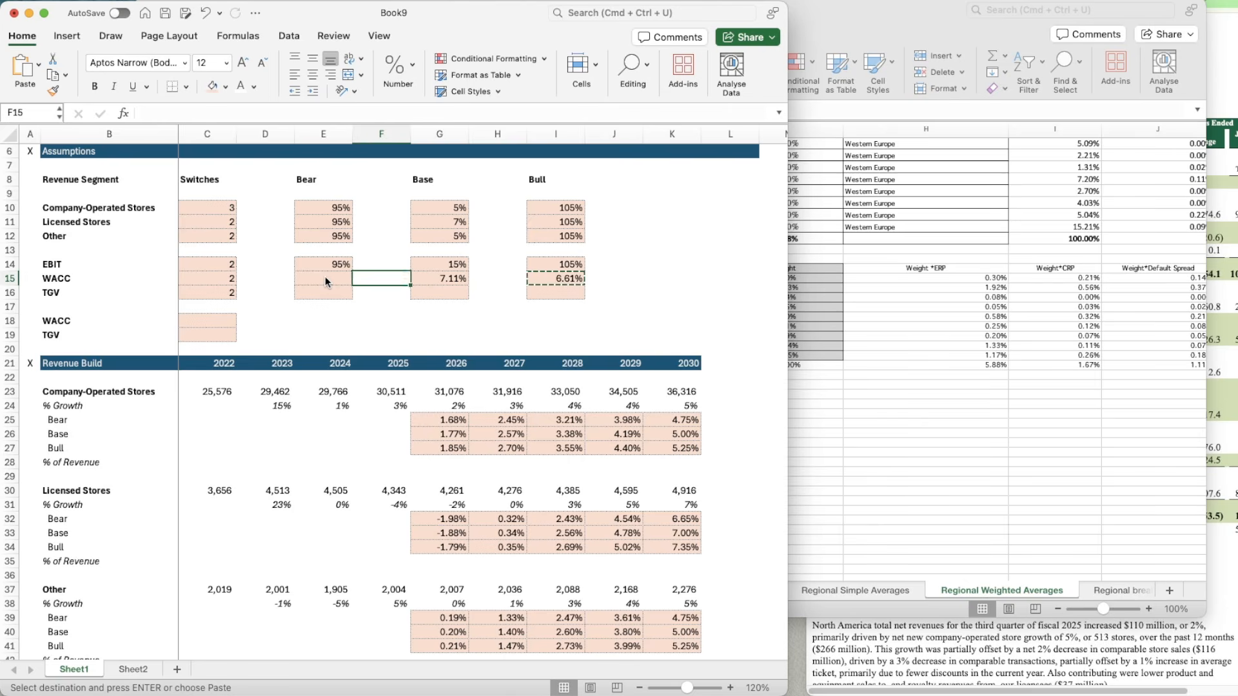
key("super+v")
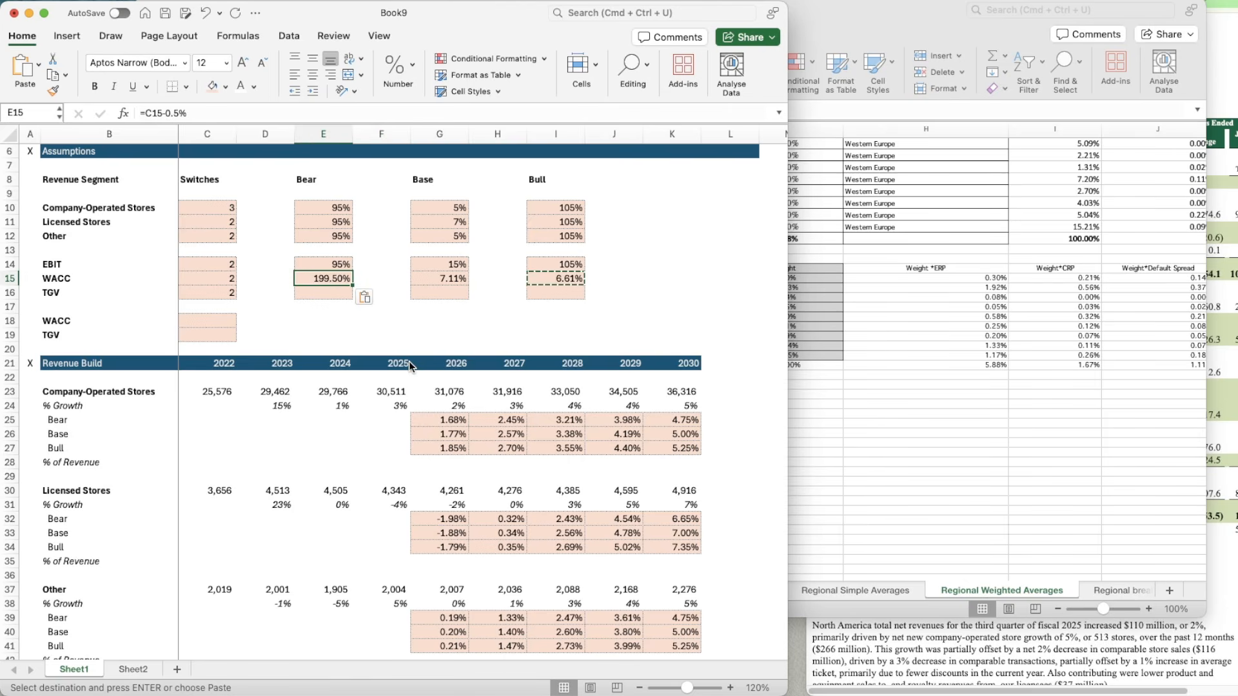
key("Escape")
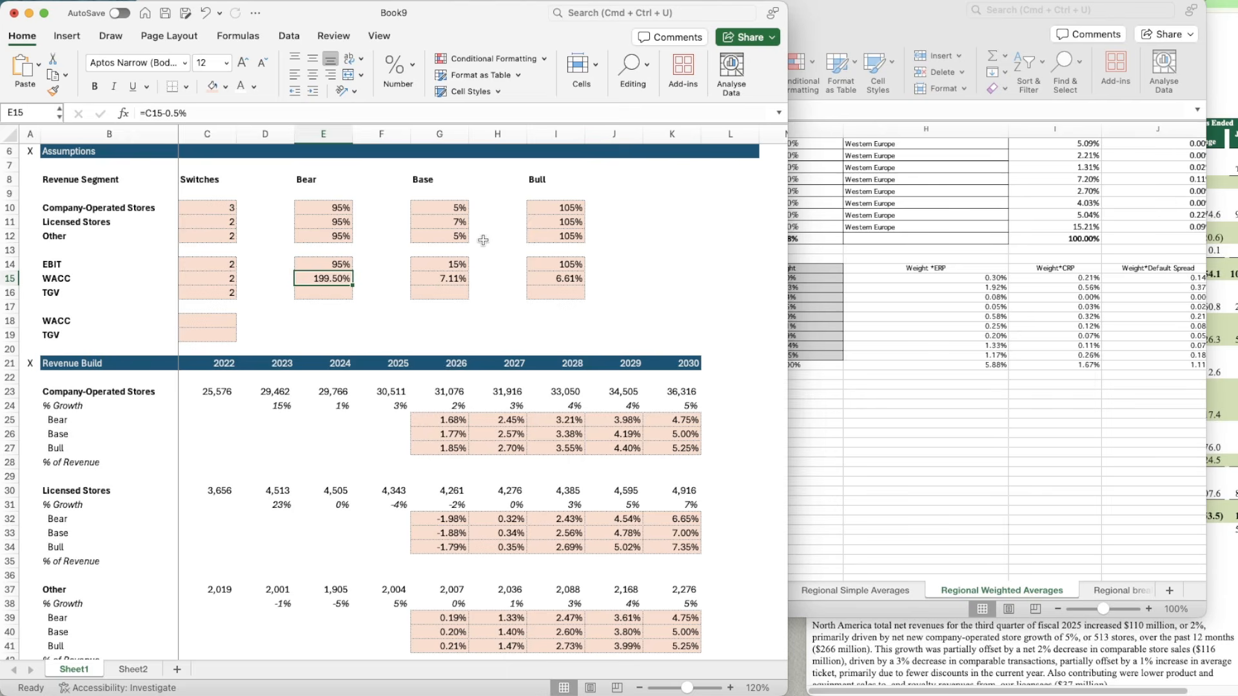
Step: Change the Bear WACC formula in E15 to =G15+0.5%
left_click(155, 113)
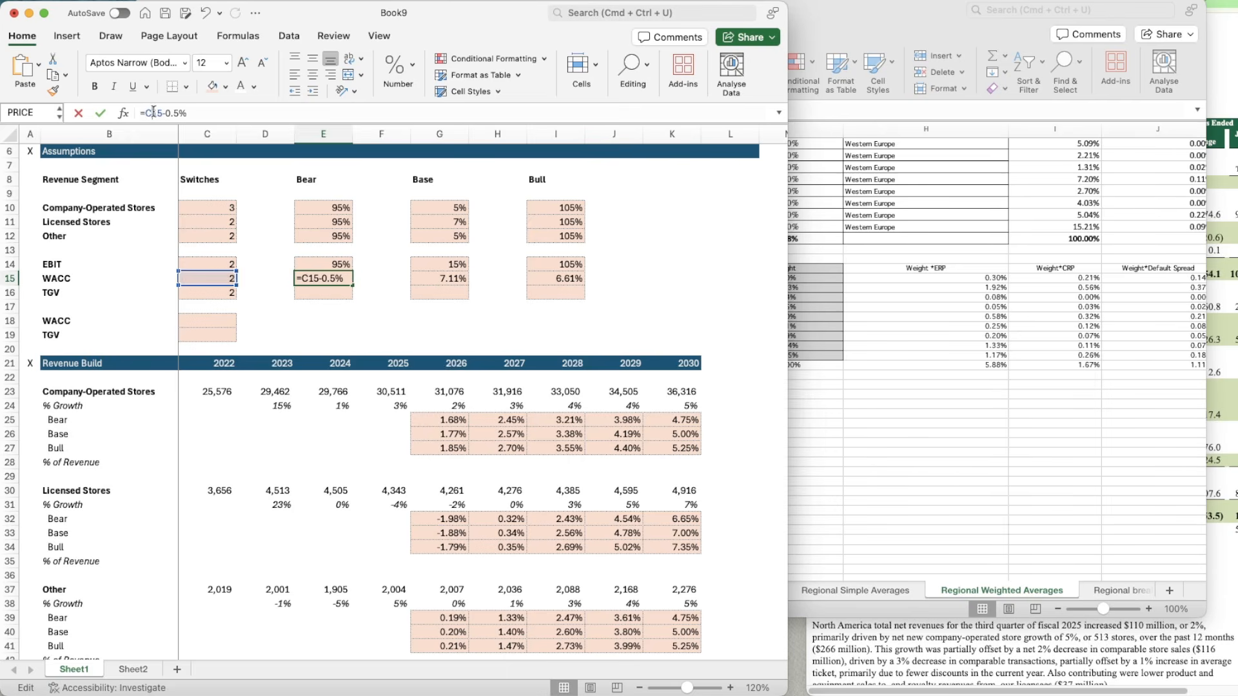
key("BackSpace")
type("G")
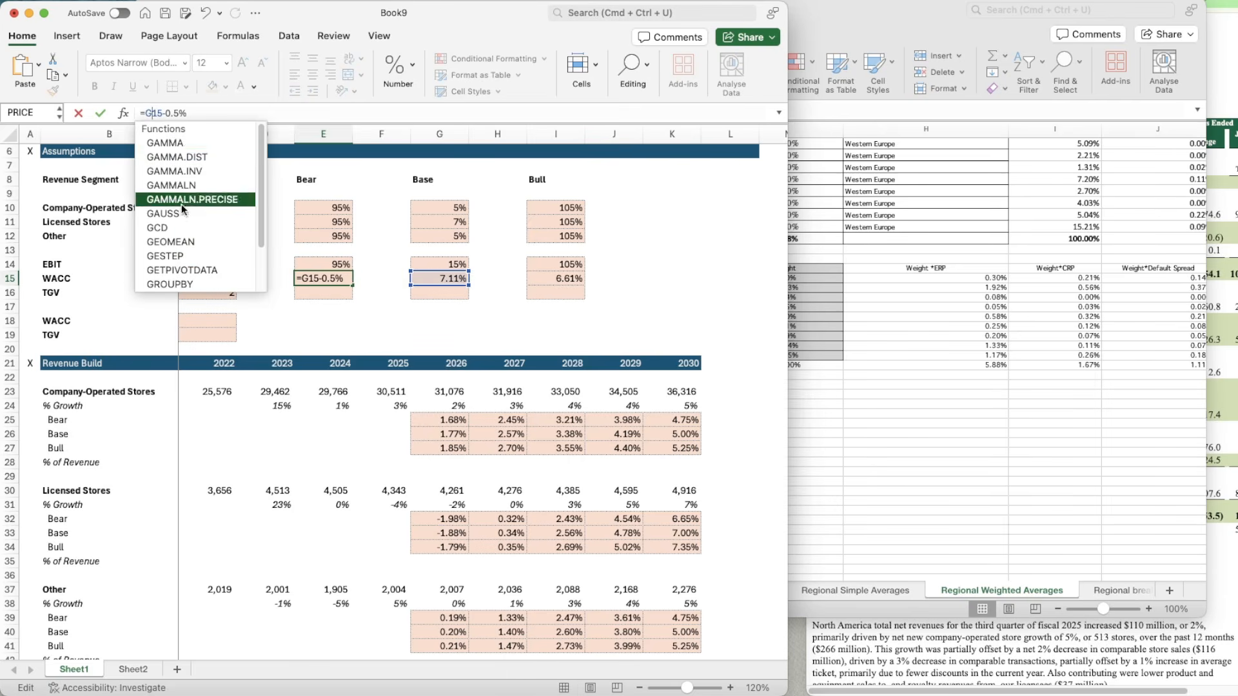
left_click(167, 113)
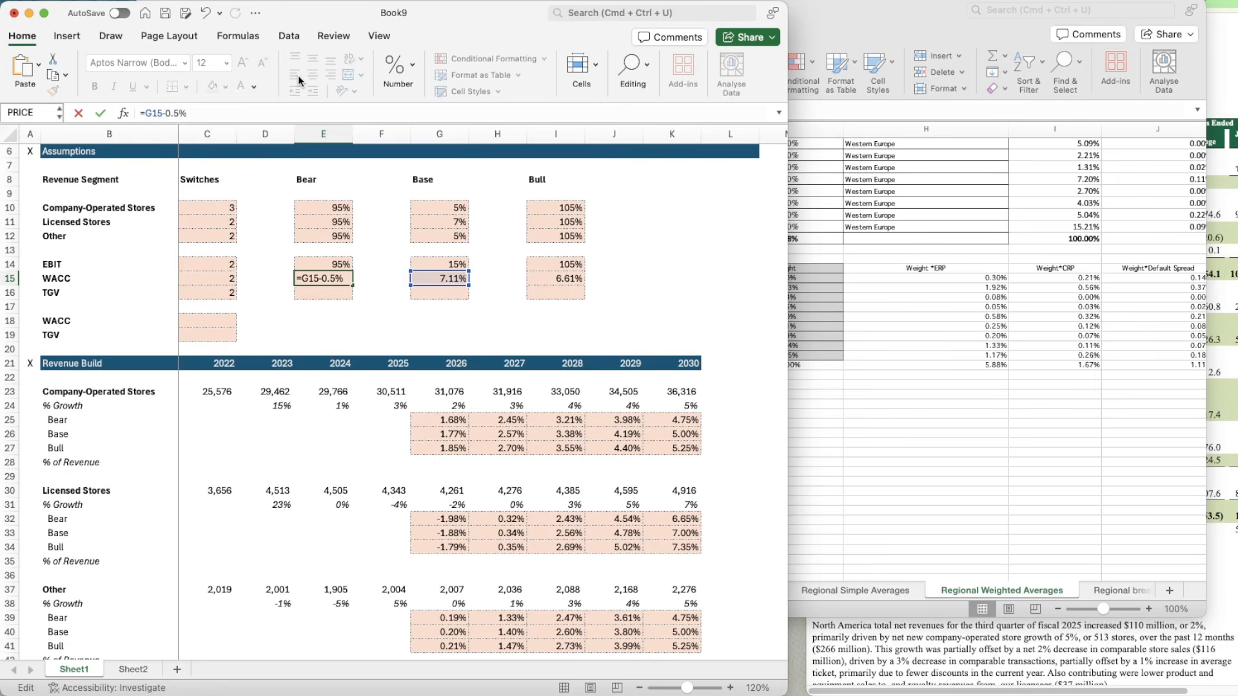
key("BackSpace")
type("+")
key("Return")
Step: Set the Base TGV assumption in G16 to 2.5%
key("Right")
key("Right")
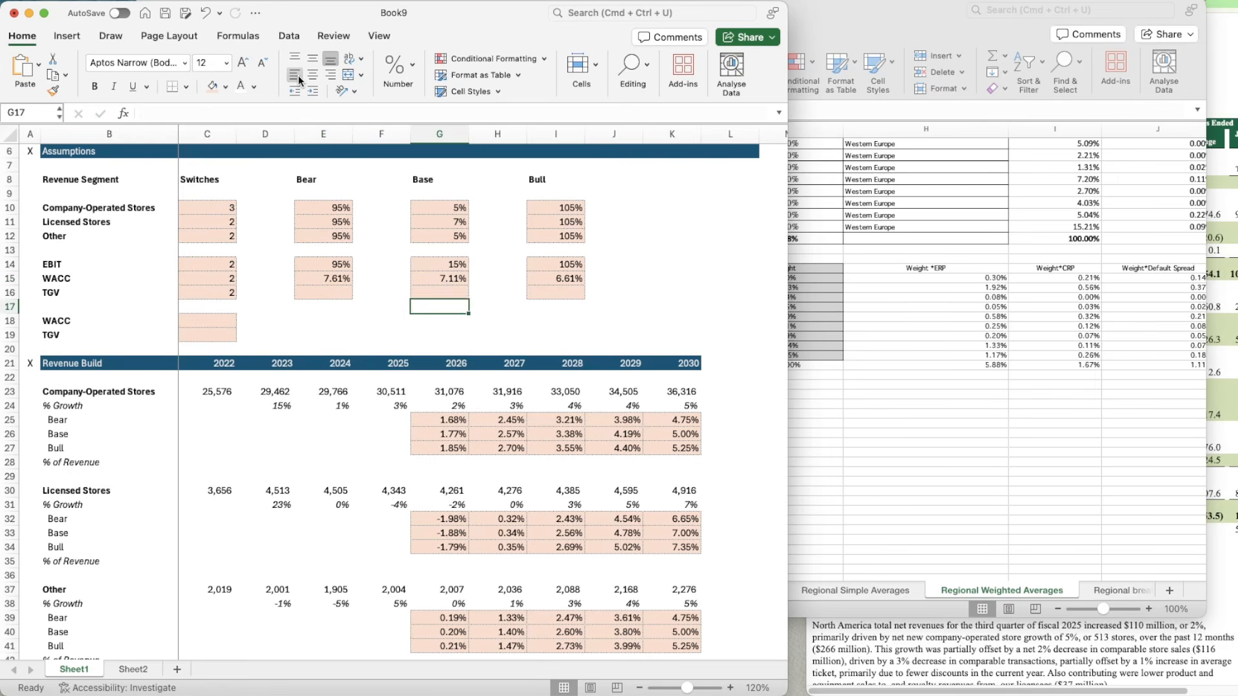
type("2.5%")
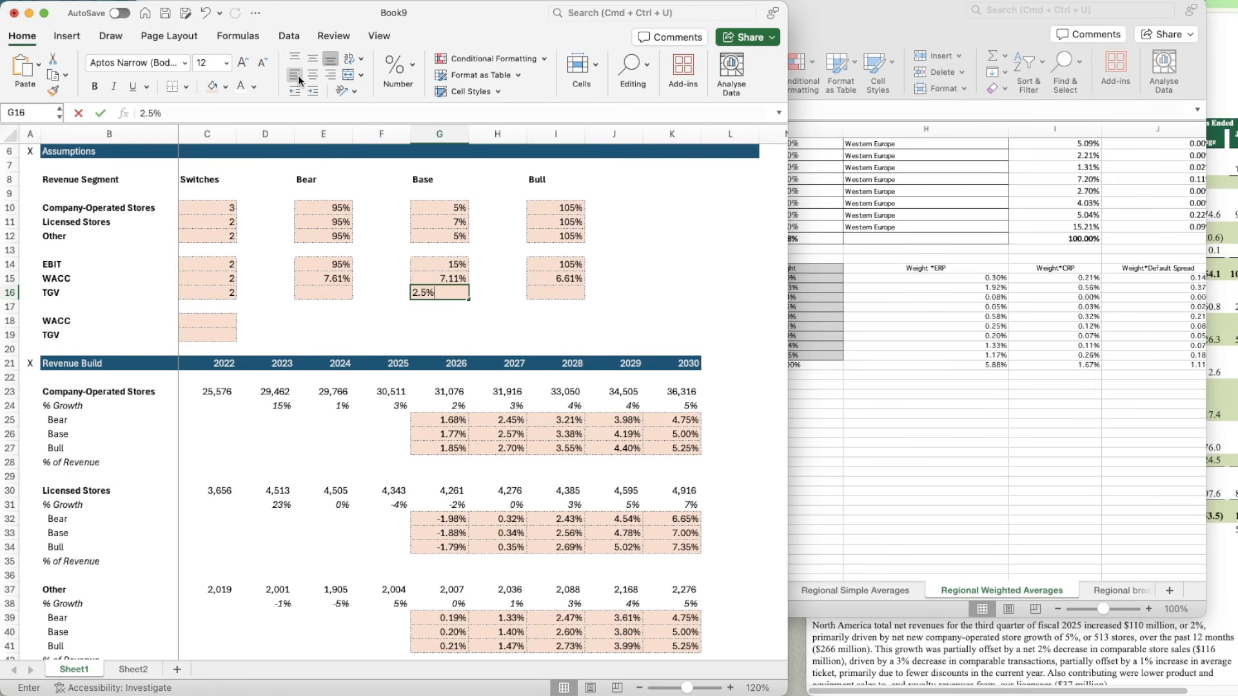
key("Return")
Step: Start the Bull TGV formula in I16 from the Base value, =G16+
key("Up")
key("Right")
key("Right")
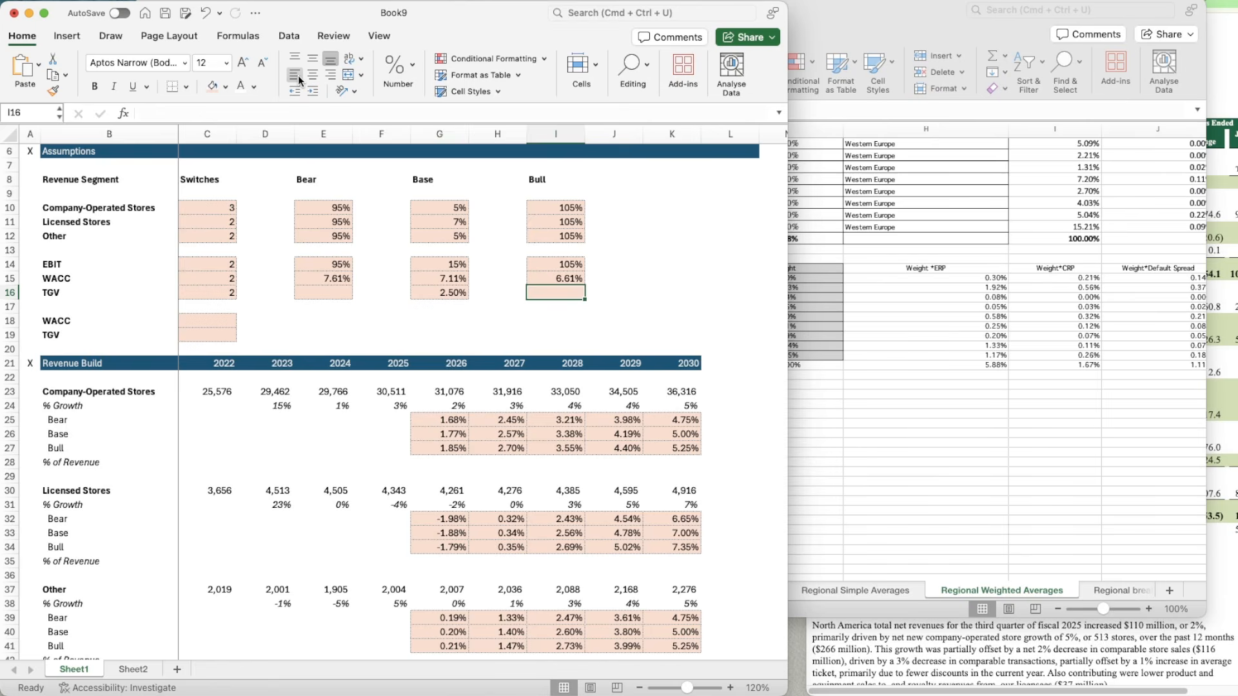
type("=")
key("Left")
key("Left")
type("+")
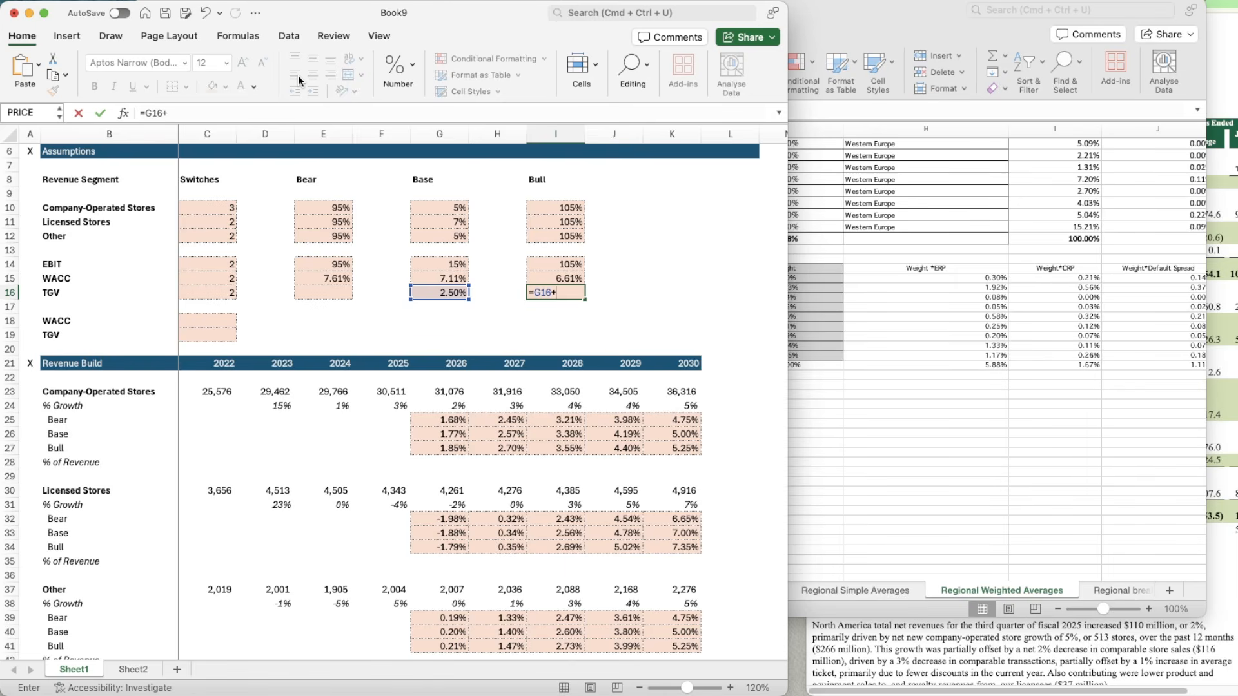
Step: Set the bull-case TGV in I16 to =G16+0.5% and the bear-case TGV in E16 to =G16-0.5%
type("0.5%")
key("Left")
key("Left")
key("Left")
key("Left")
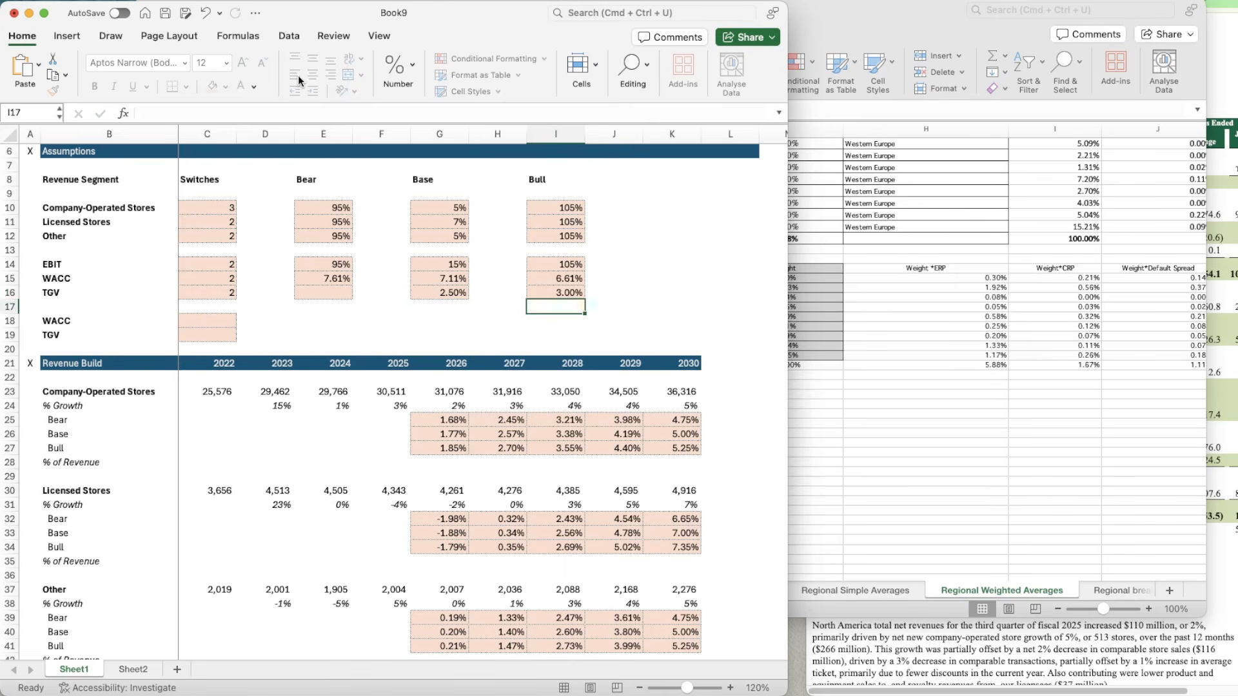
type("=")
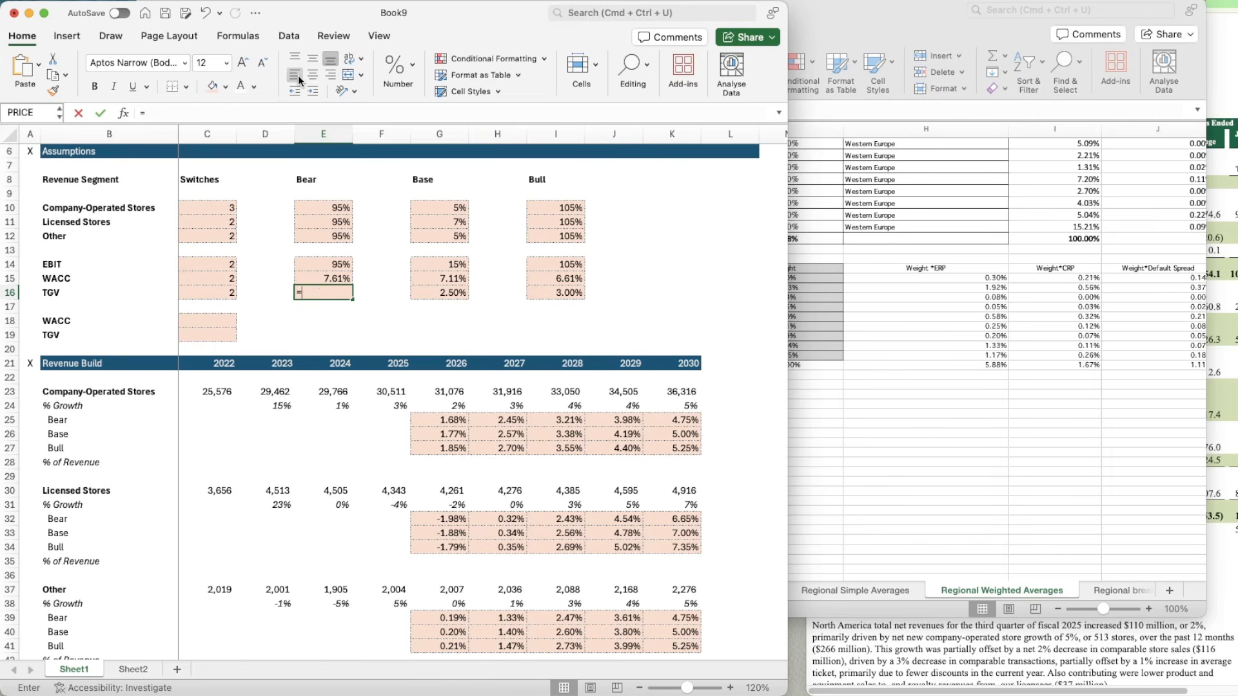
key("Right")
key("Right")
key("Right")
key("Left")
type("-")
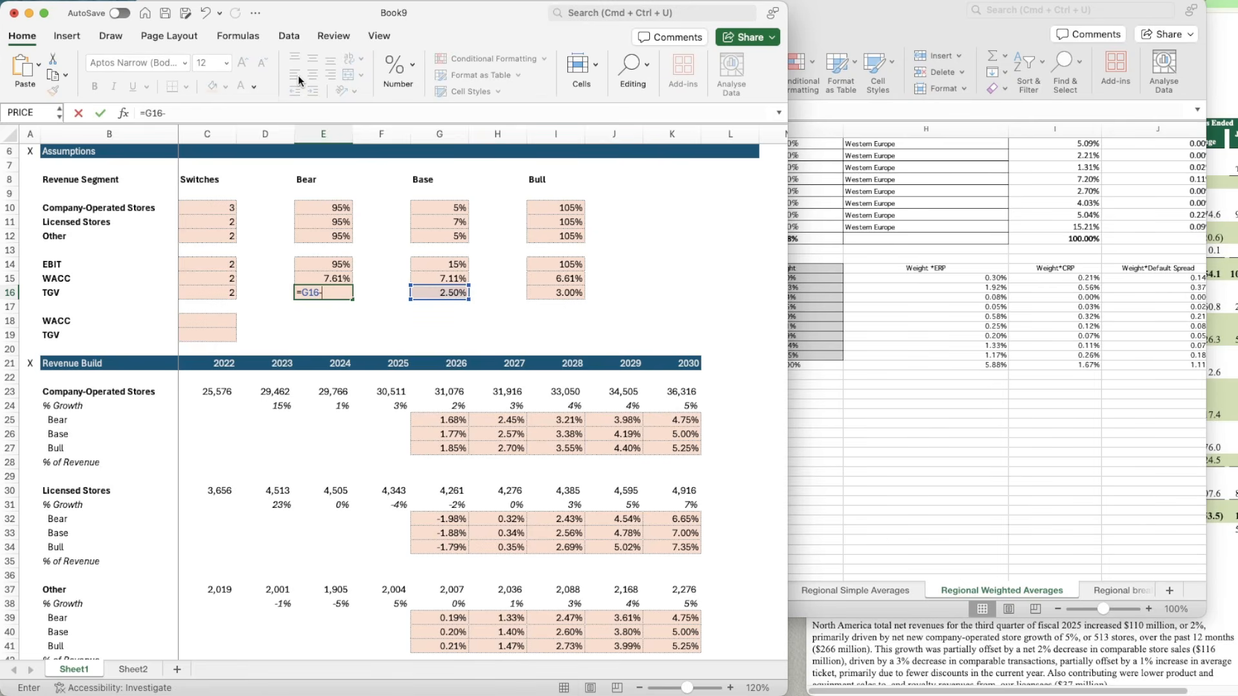
type("0.5%")
key("Return")
Step: Enter =CHOOSE(C15,E15,G15,I15) in C18 so the selected WACC follows its scenario switch
key("Down")
key("Right")
key("Left")
key("Left")
key("Left")
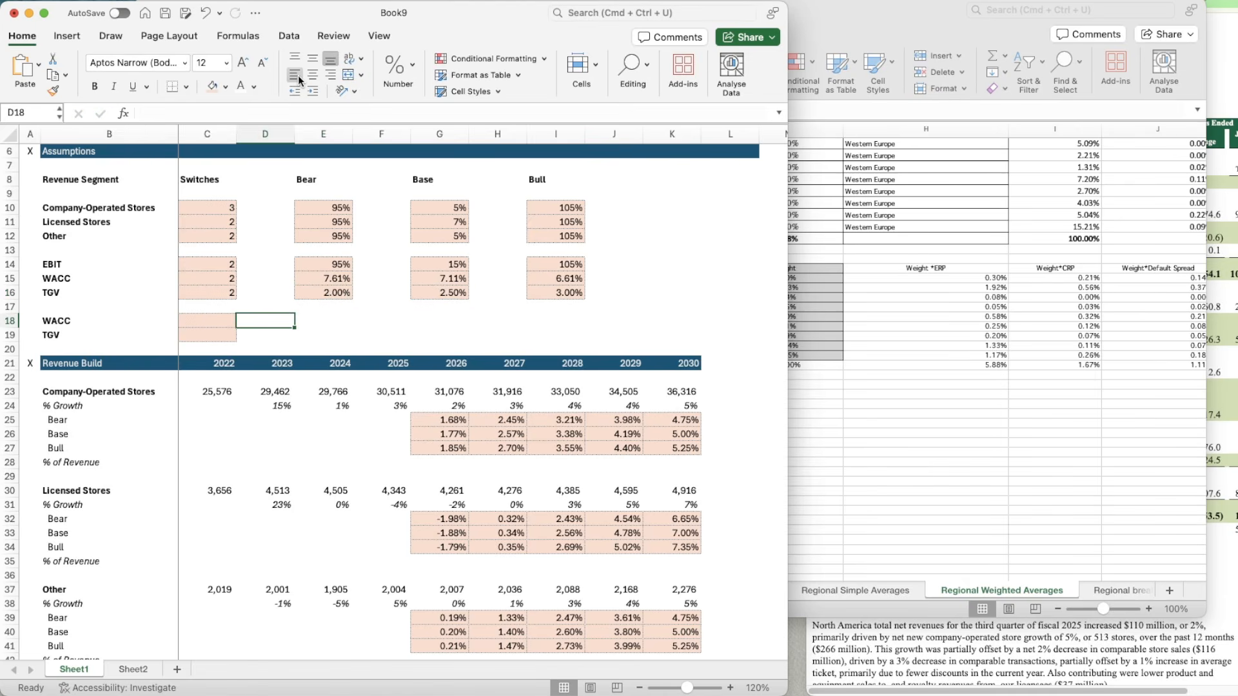
type("=CHOOSE(")
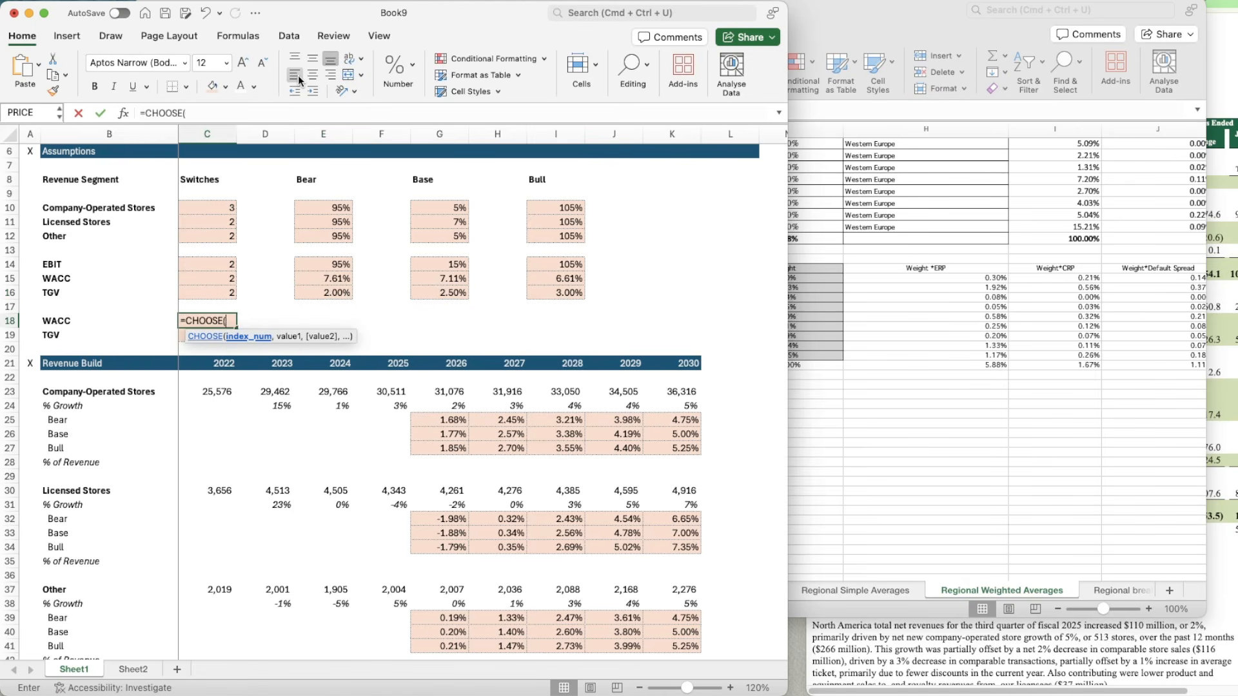
key("Up")
key("Up")
key("Up")
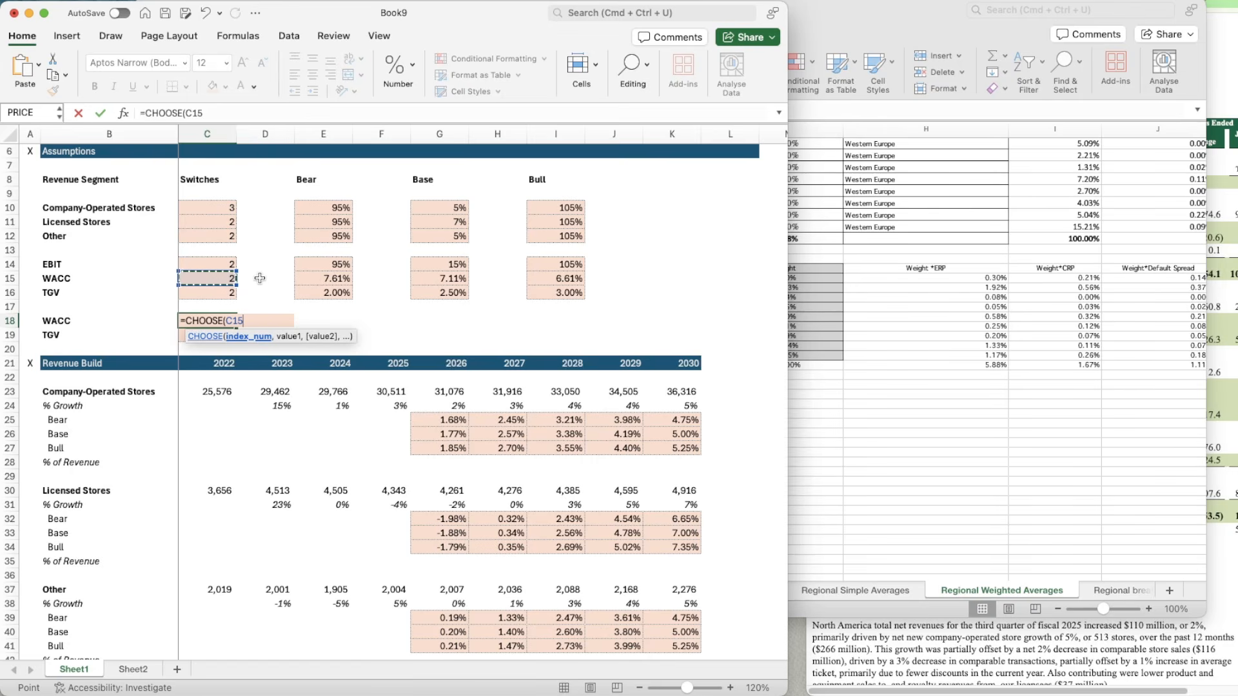
type(",")
key("Up")
key("Up")
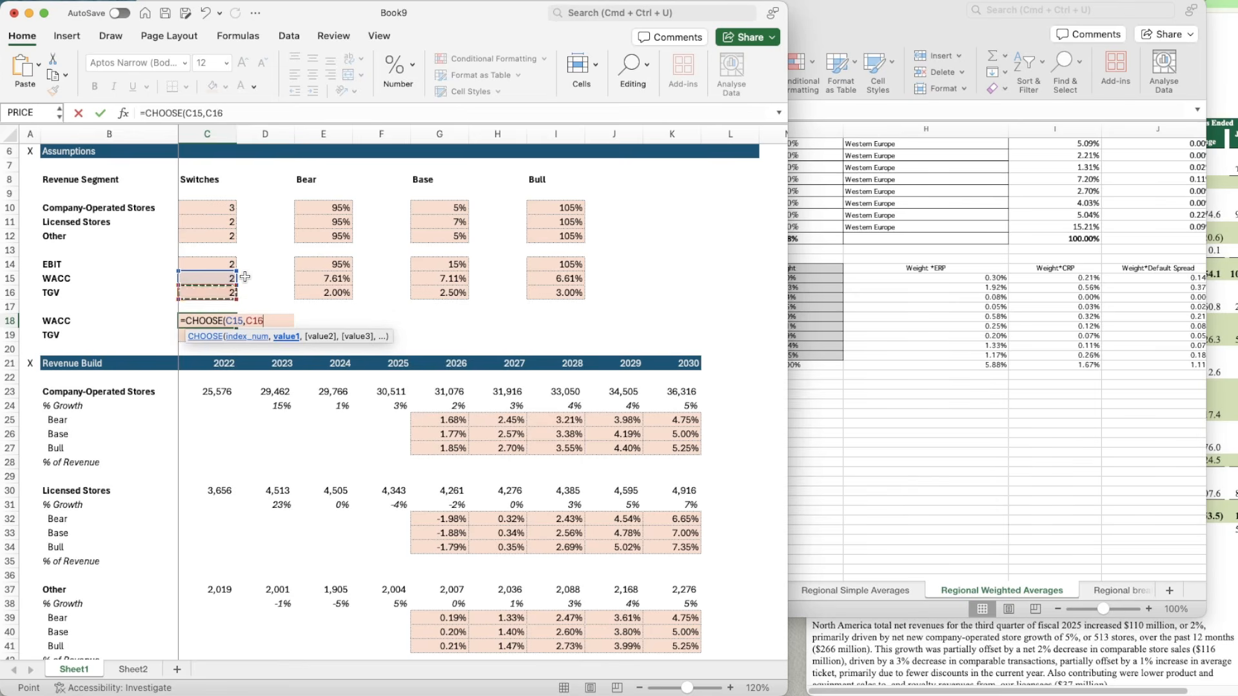
key("Right")
key("Right")
key("Up")
key("Right")
key("Left")
type(",")
key("Right")
key("Right")
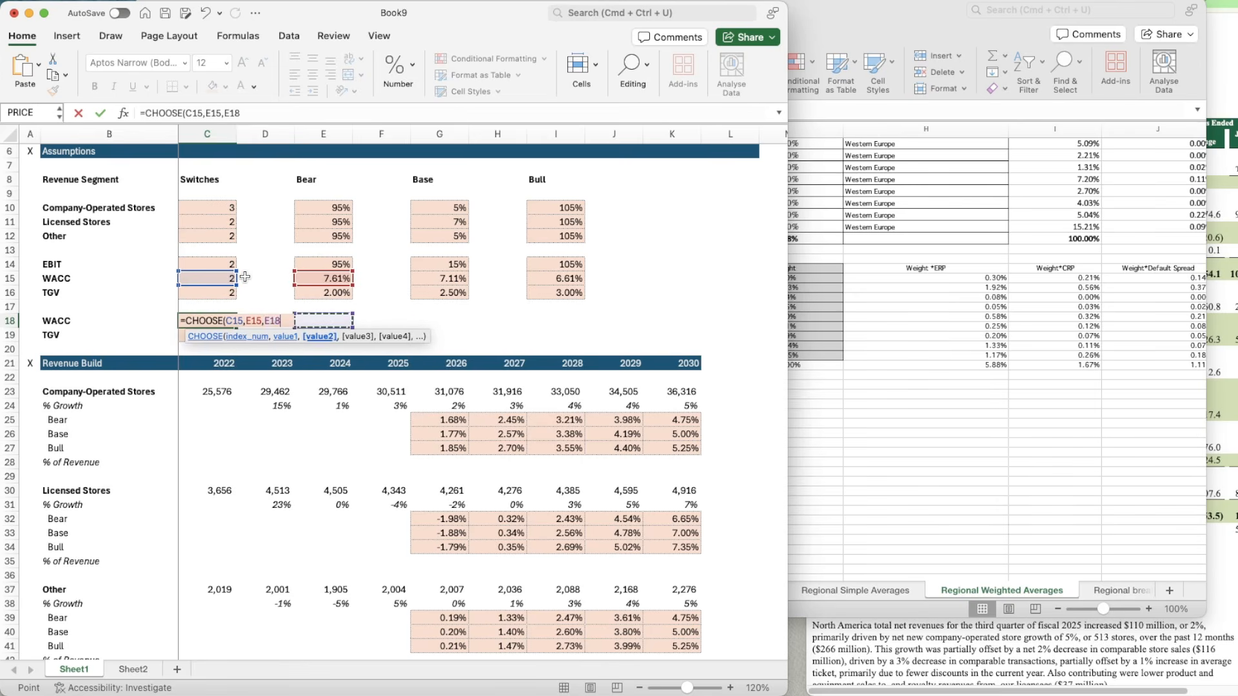
key("Right")
key("Right")
key("Up")
key("Up")
key("Up")
type(",")
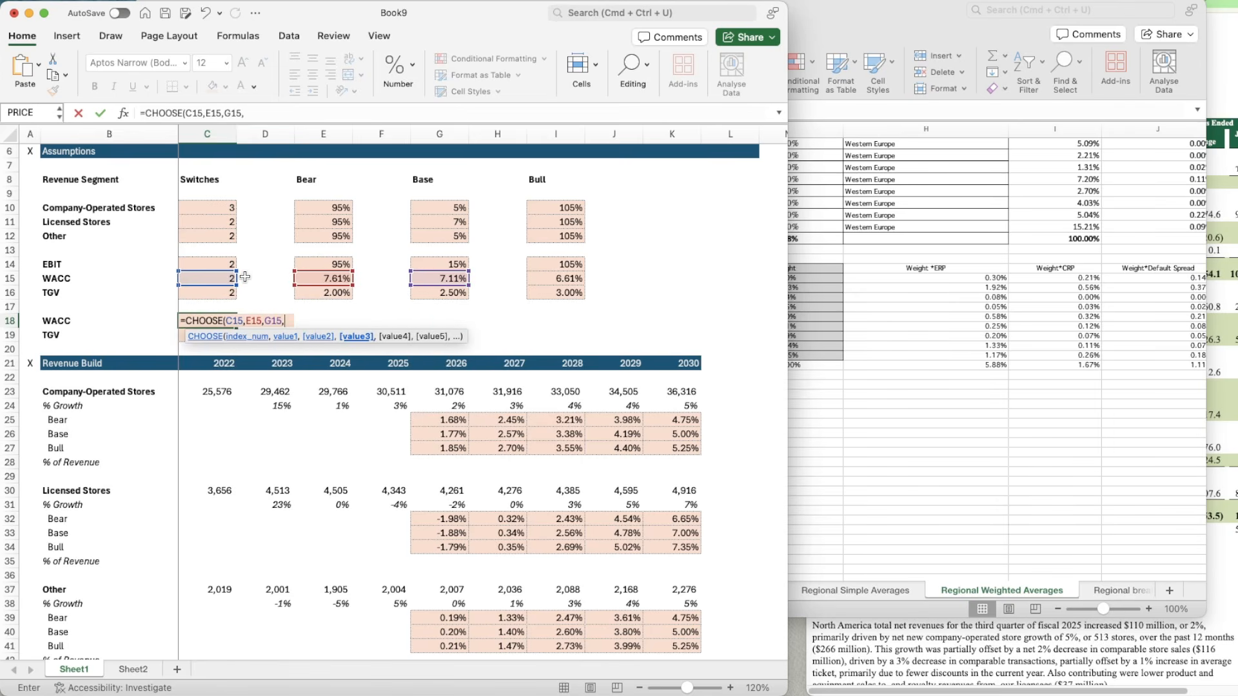
key("Right")
key("Right")
key("Right")
key("Right")
key("Right")
key("Right")
key("Right")
key("Up")
key("Up")
key("Up")
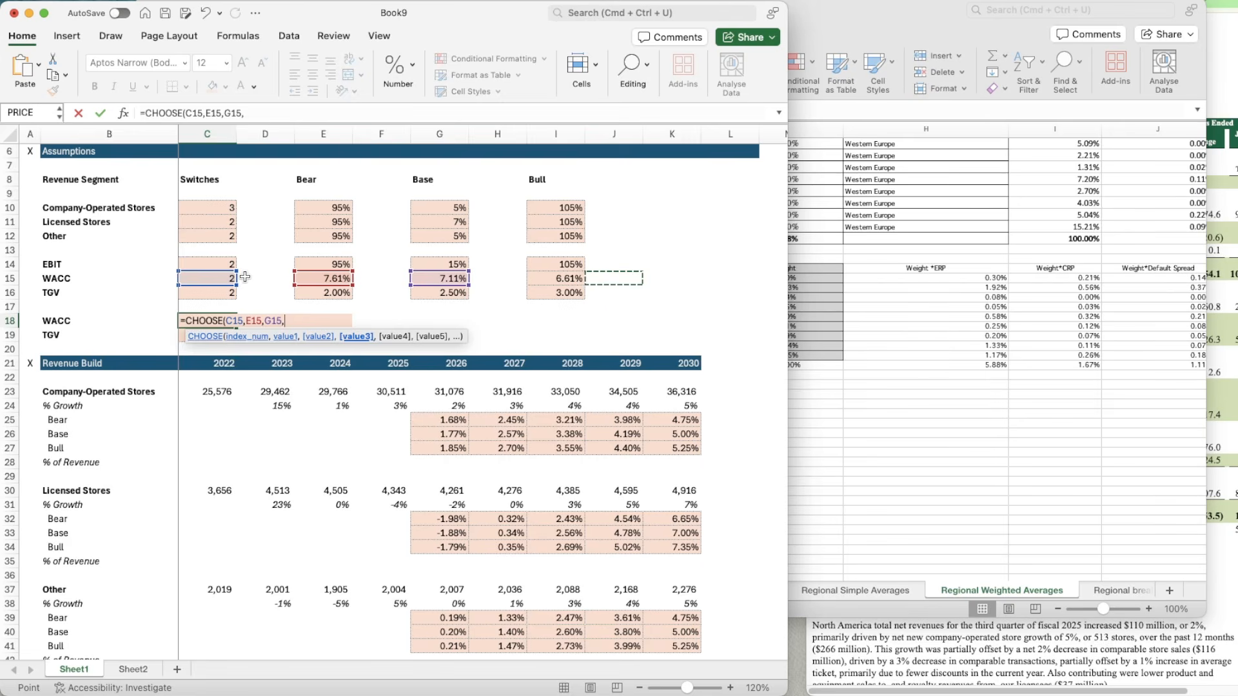
key("Left")
type(",")
key("BackSpace")
type(")")
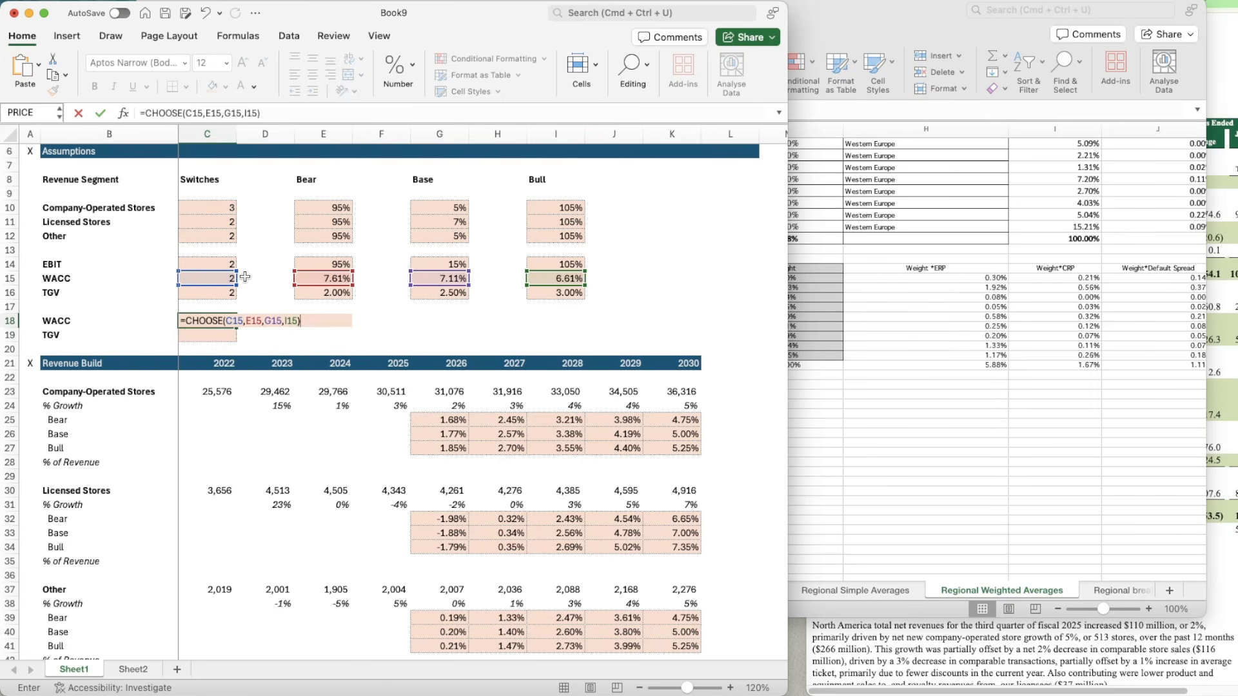
key("Return")
key("Up")
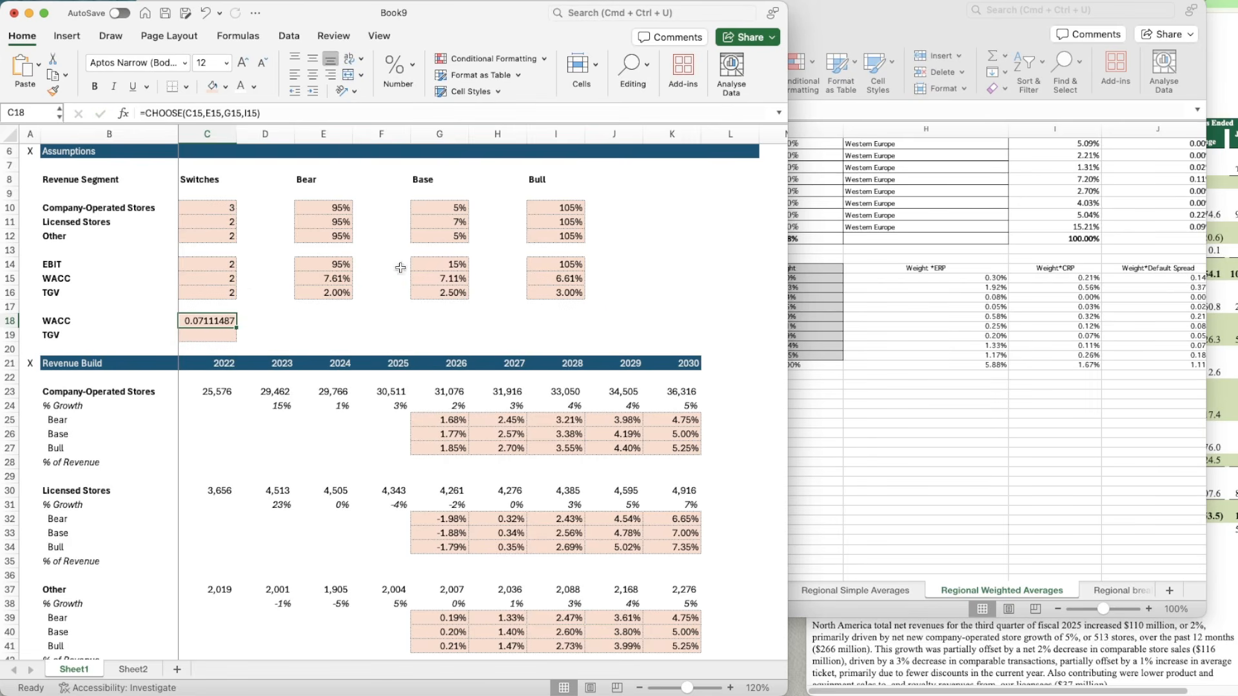
Step: Apply the formatting of base-case WACC cell G15 to C18, and copy C18 into the TGV cell C19
left_click(431, 280)
left_click(53, 90)
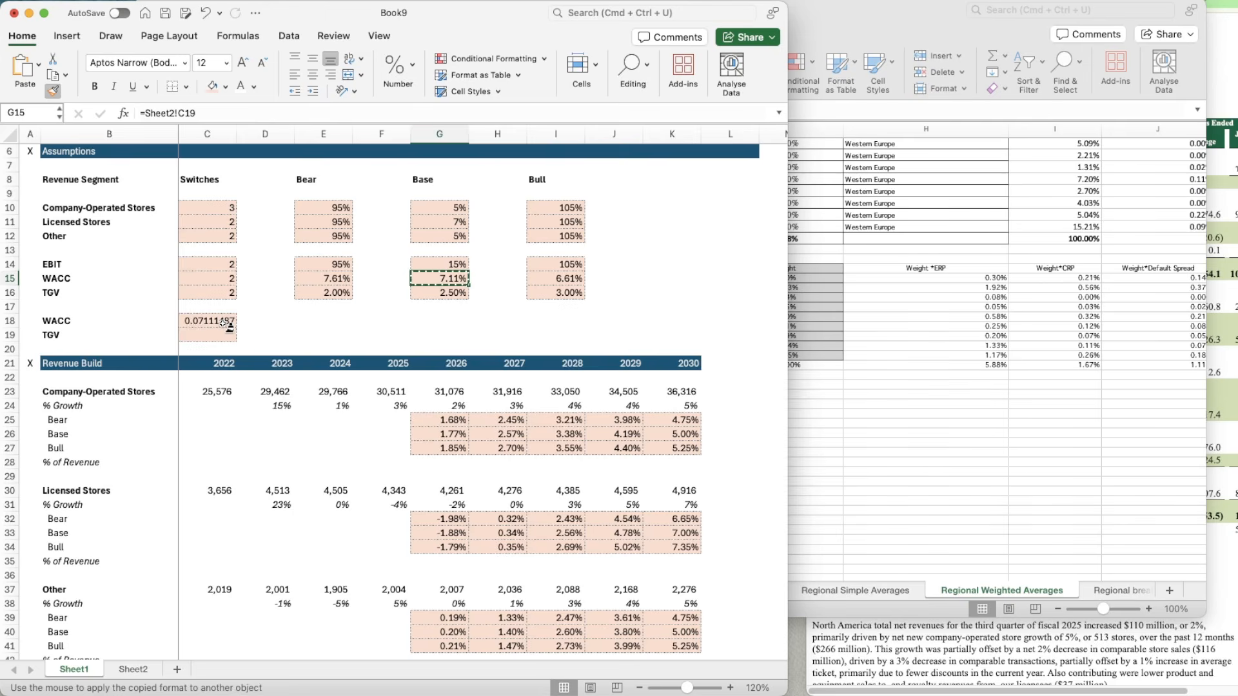
left_click(226, 325)
key("cmd+c")
key("Down")
key("cmd+v")
key("Right")
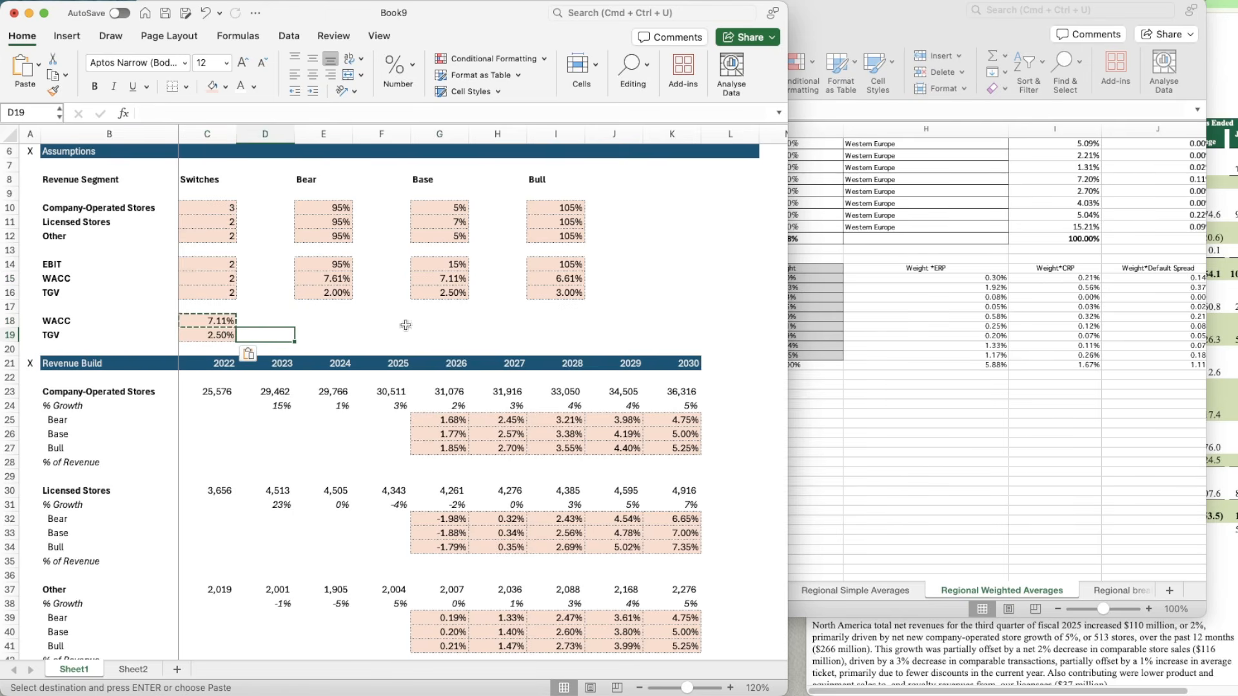
scroll(486, 339, "down", 2)
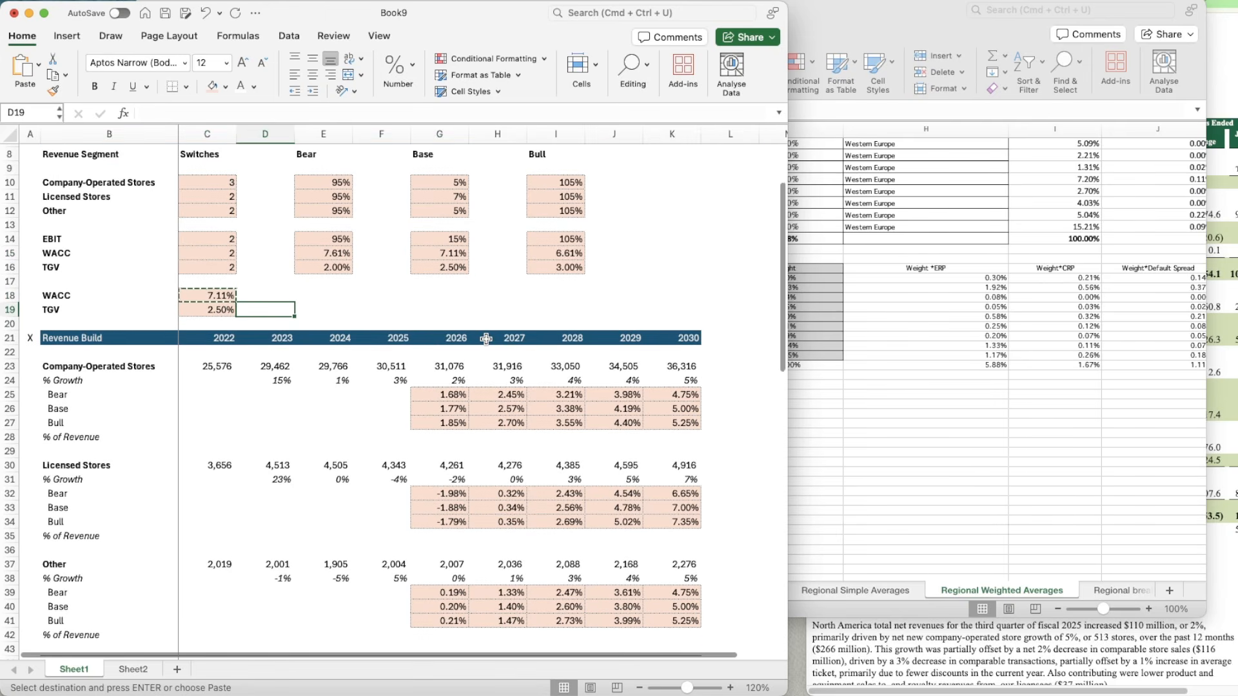
key("Escape")
Step: Insert an extra blank row at row 70, above the DCF header
scroll(486, 339, "down", 6)
scroll(486, 339, "down", 15)
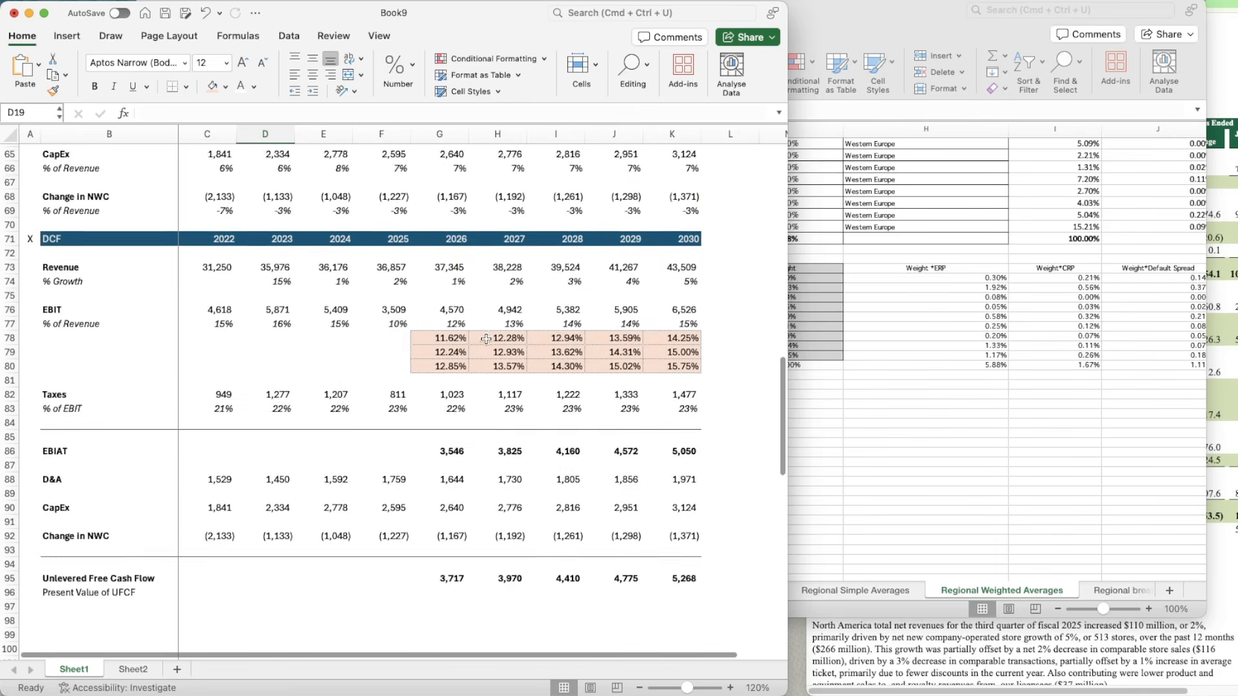
left_click(444, 181)
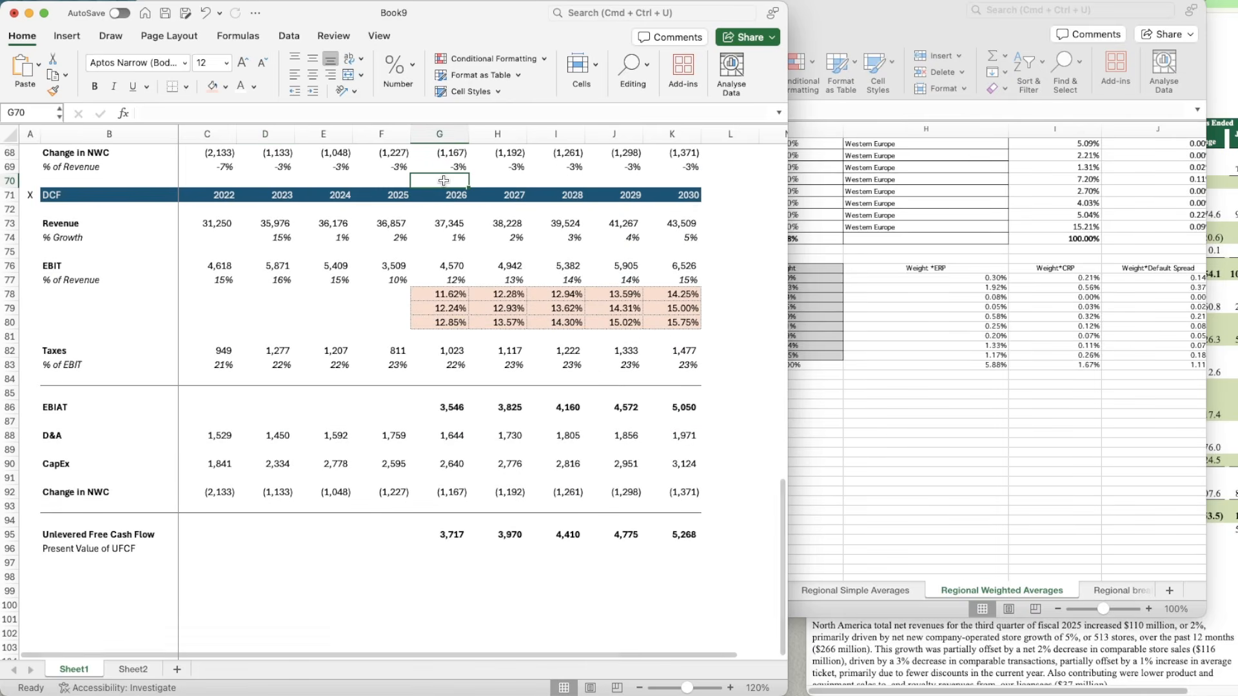
key("shift+space")
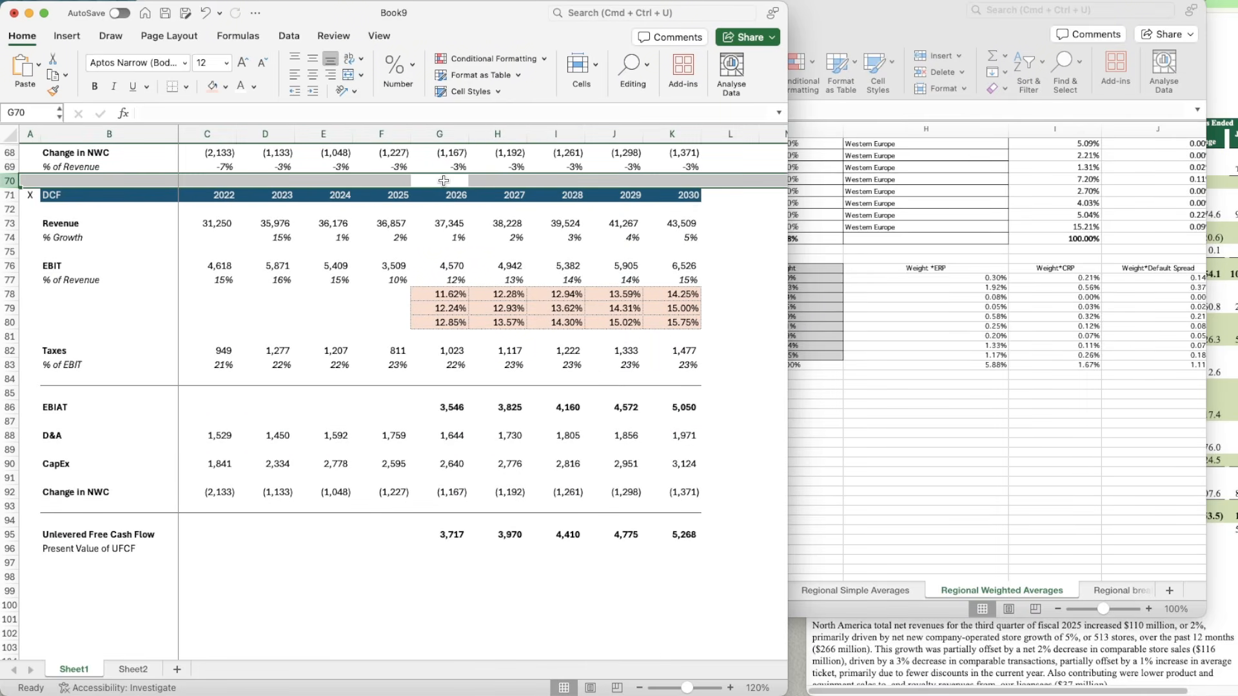
key("ctrl+shift+equal")
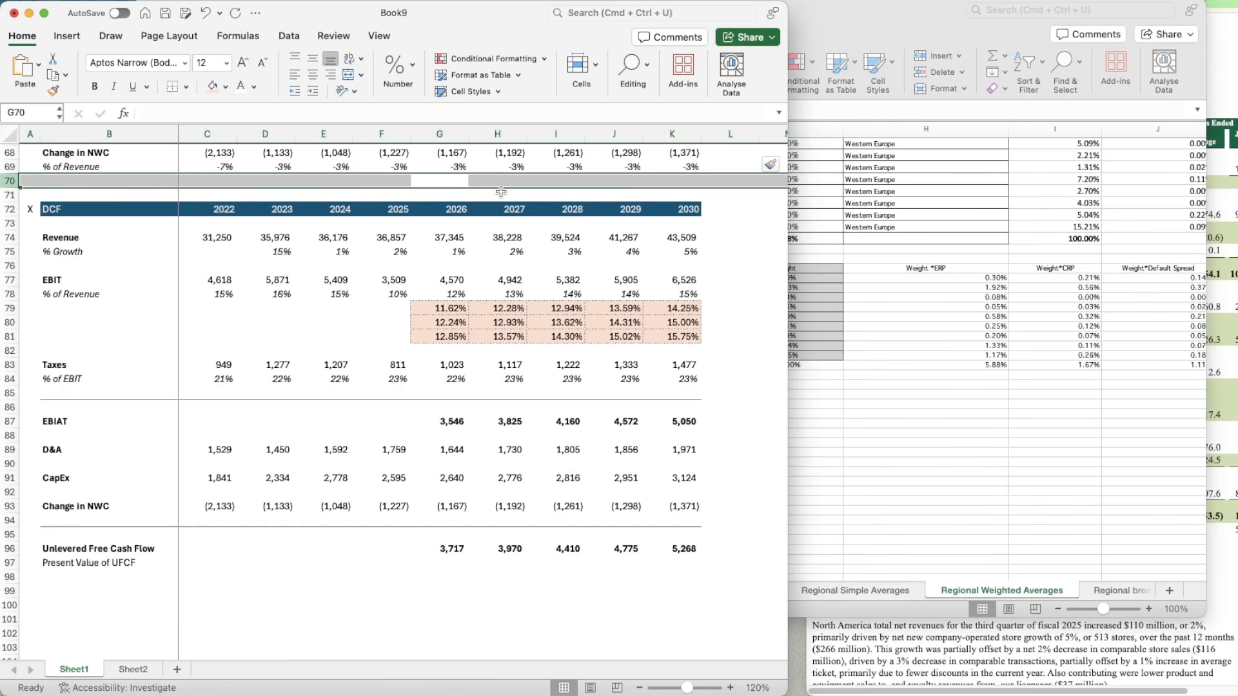
Step: Start a period counter above the DCF header with 1 in G71 and =G71+1 in H71
left_click(501, 192)
key("Left")
type("1")
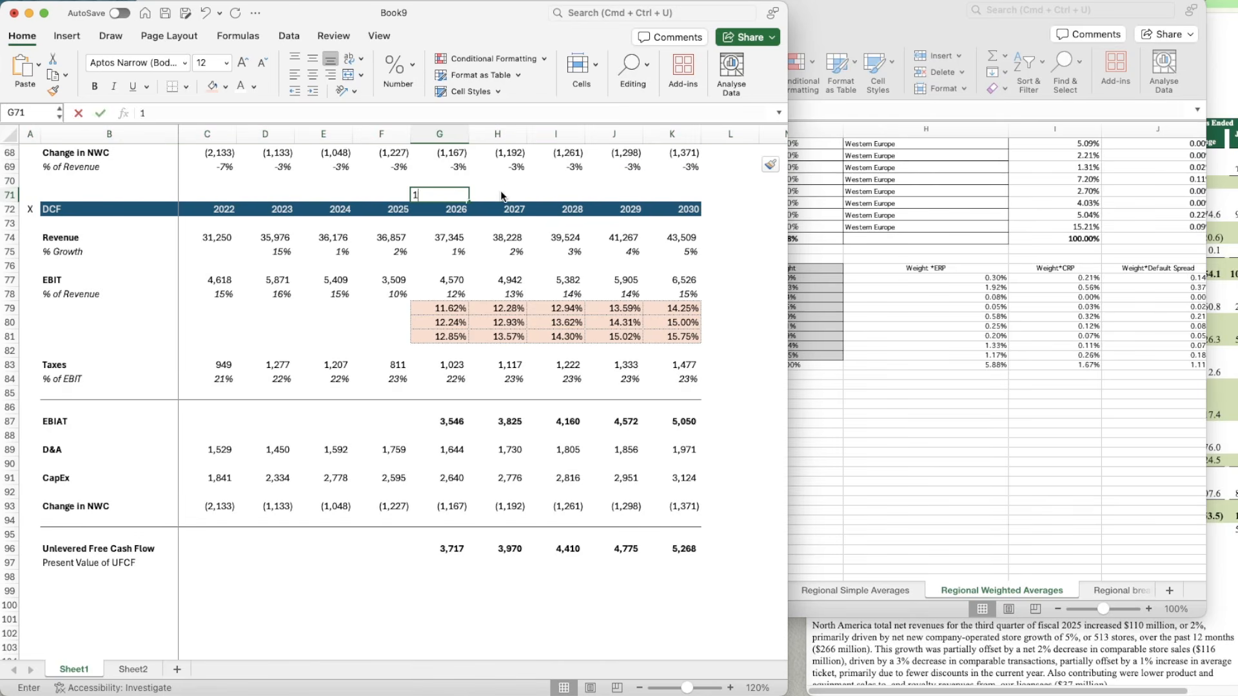
key("Tab")
type("=")
key("Left")
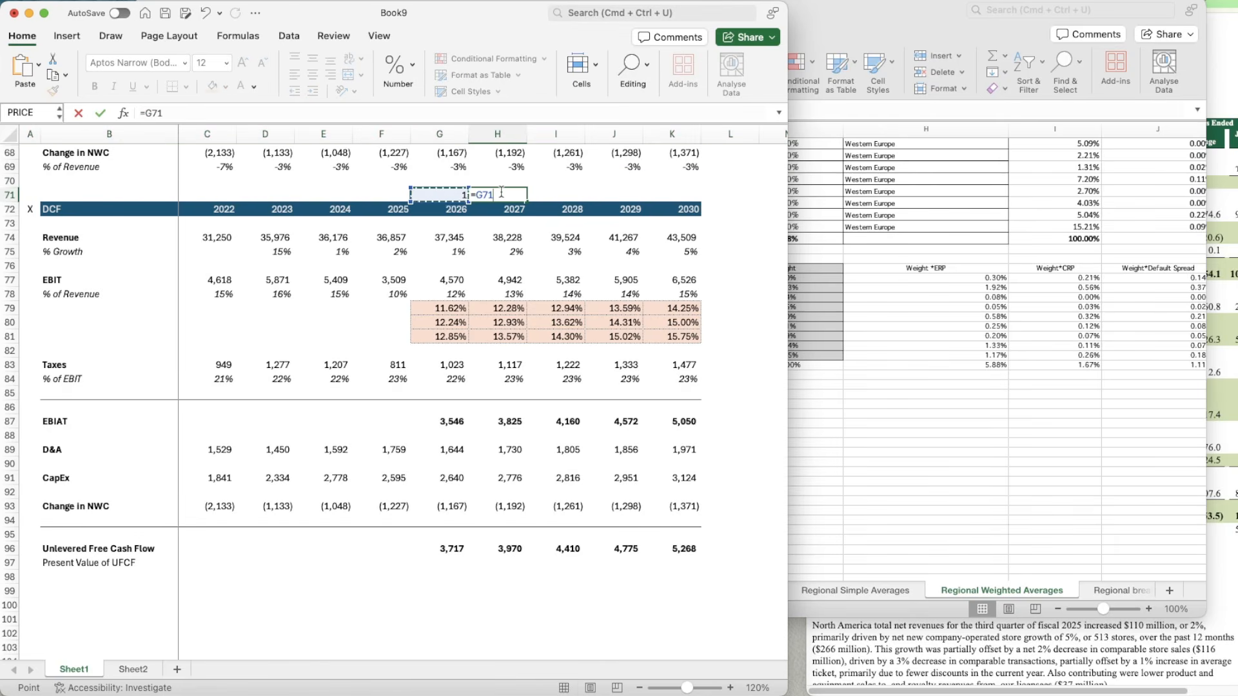
type("+1")
key("Return")
key("Up")
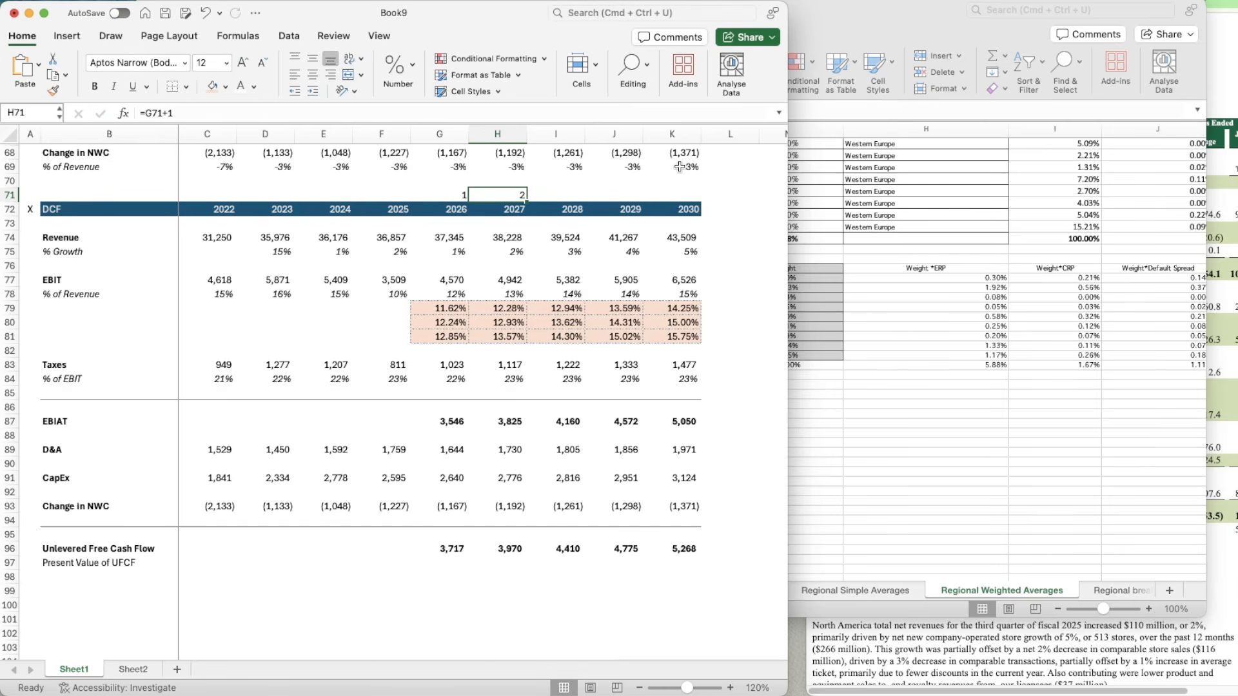
Step: Copy the period counter formula from H71 across to K71, above the 2030 column
key("super+c")
key("shift+Right")
key("shift+Right")
key("shift+Right")
key("super+v")
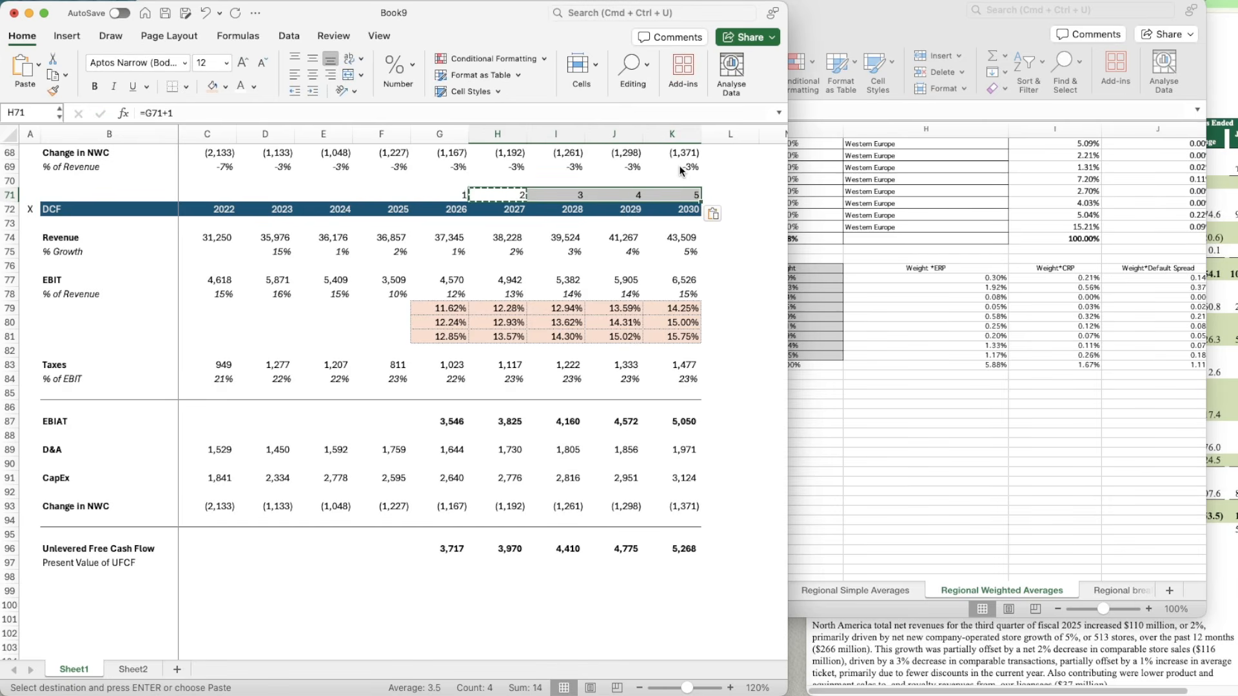
Step: Calculate the 2026 present value of UFCF in G97 with =G96/(1+$C$18)^G71
scroll(437, 560, "down", 2)
left_click(440, 510)
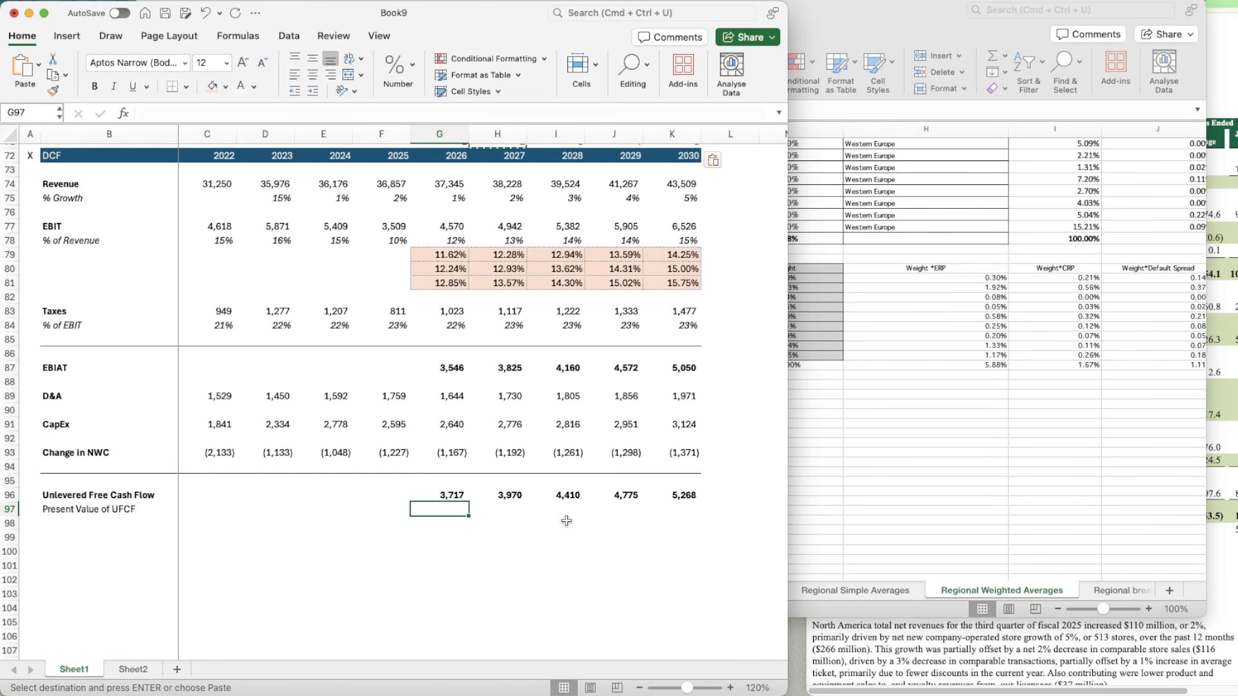
type("=")
key("Up")
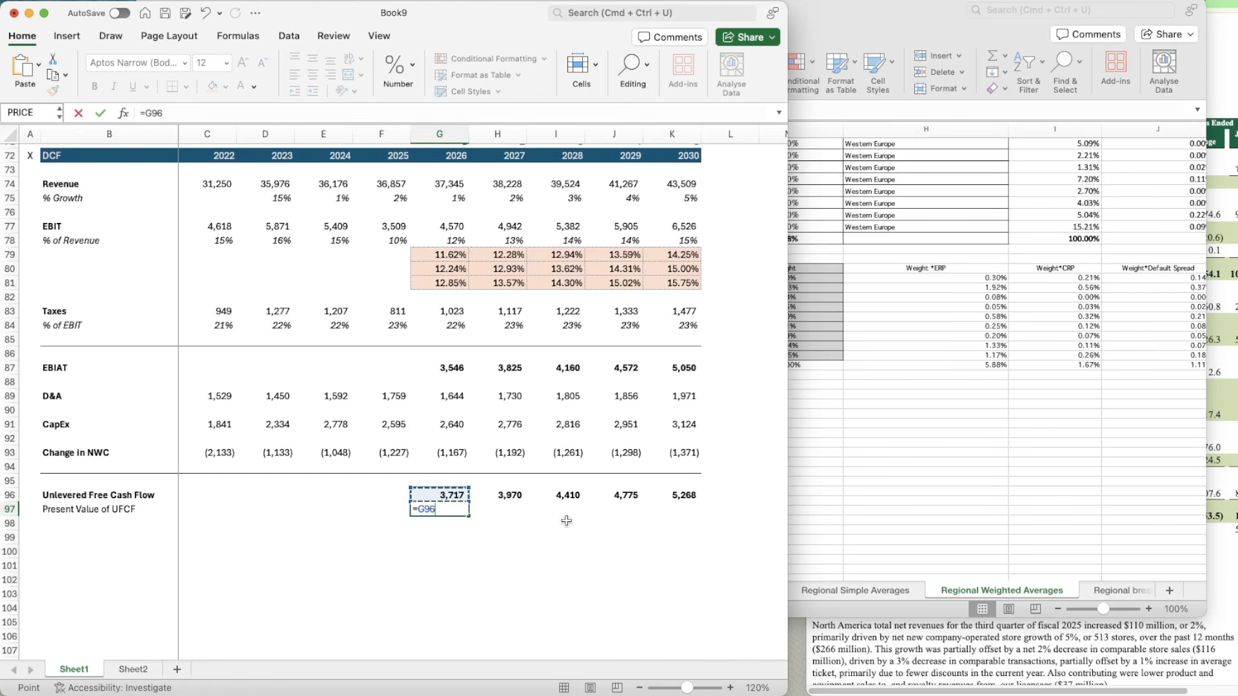
type("/(1+")
scroll(566, 521, "up", 15)
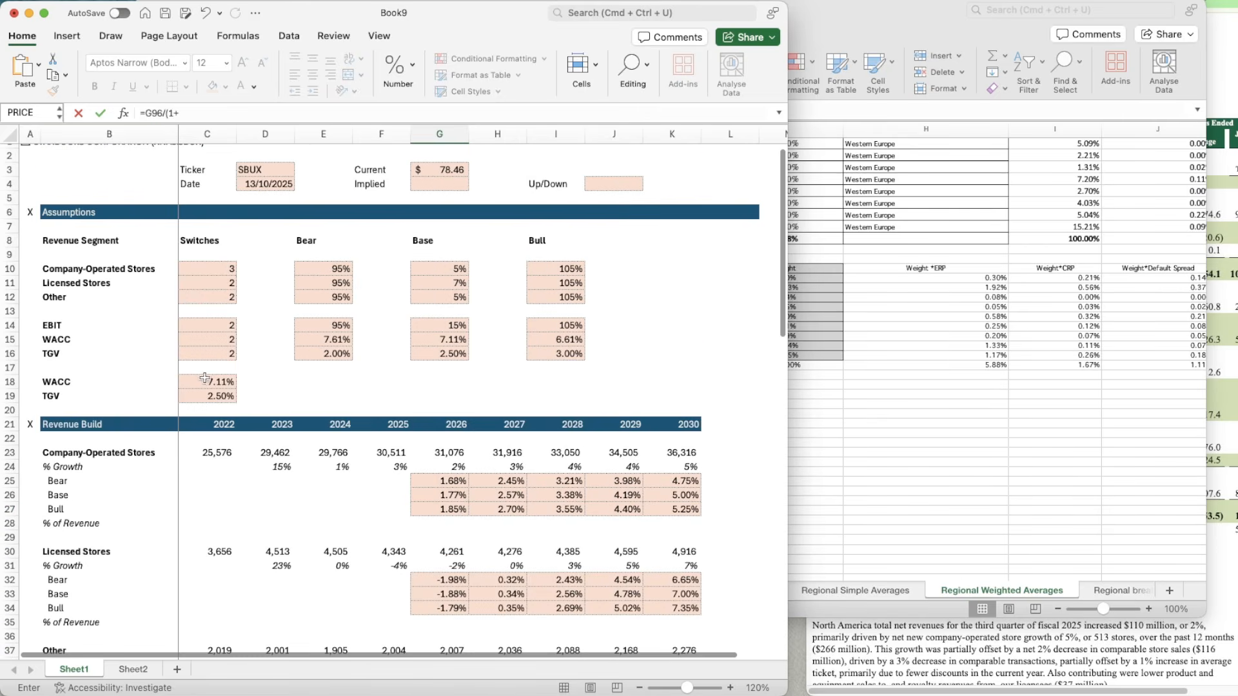
left_click(200, 378)
left_click(180, 112)
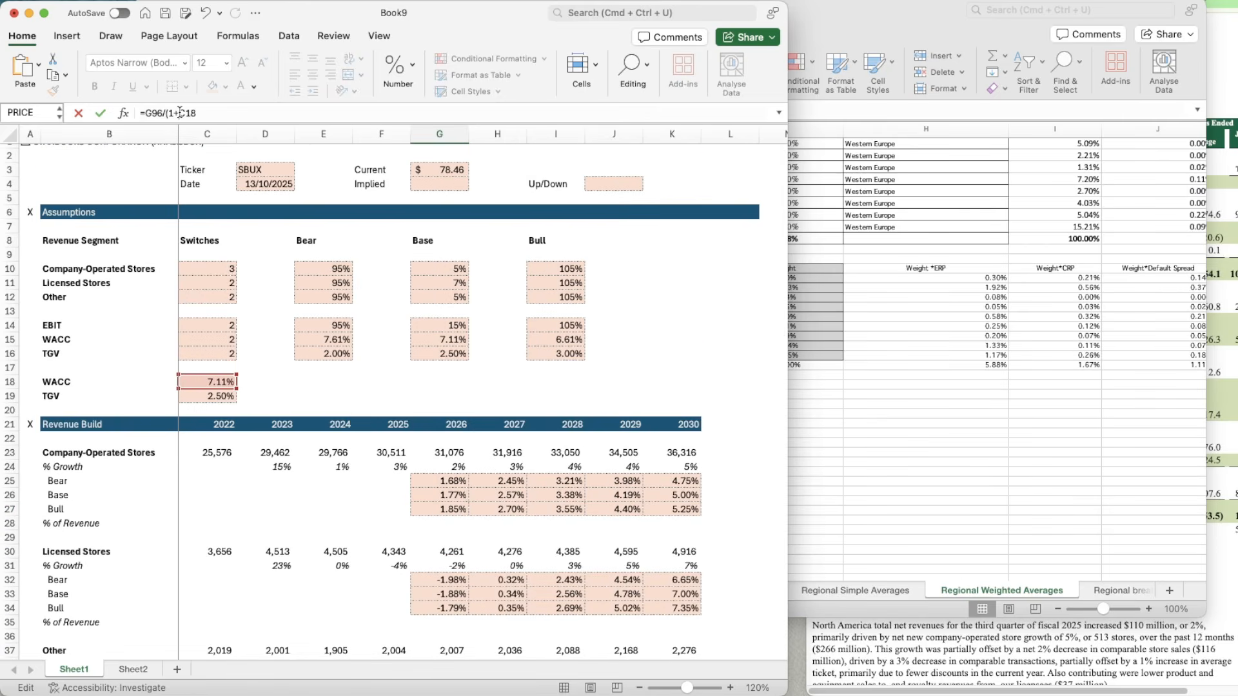
type("$C$18)^")
scroll(408, 494, "down", 15)
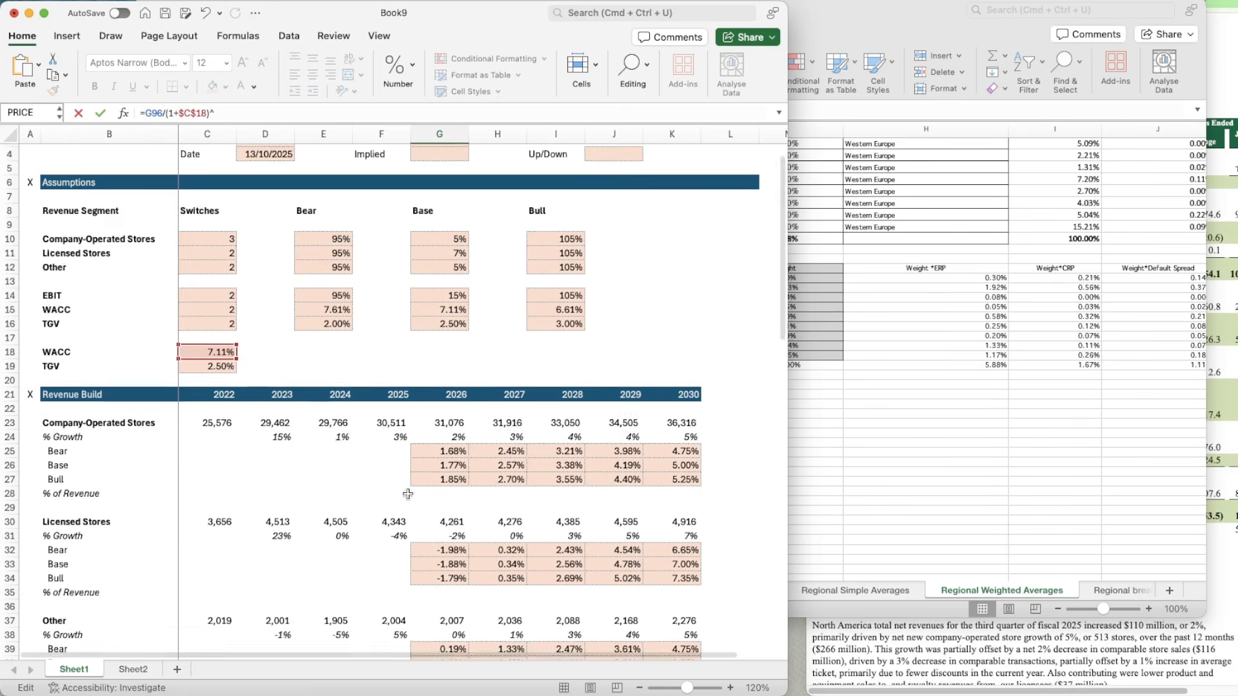
type(")^")
left_click(451, 490)
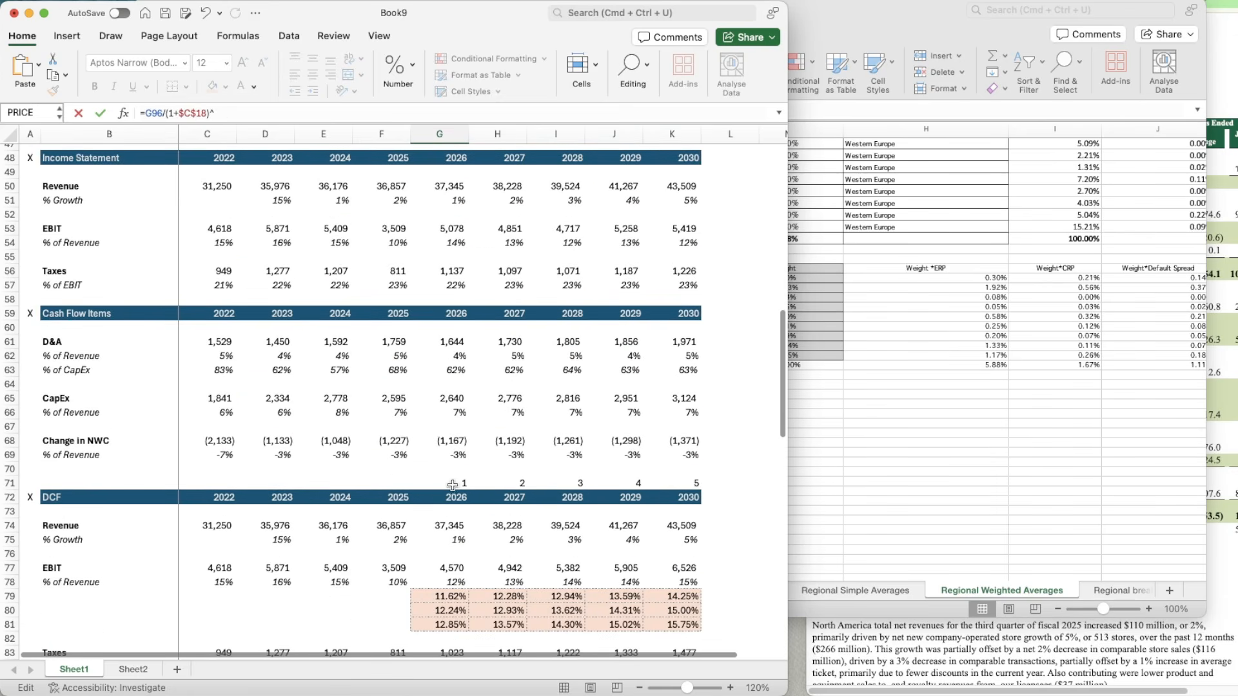
key("Return")
Step: Apply the formatting of the 2026 Unlevered Free Cash Flow cell G96 to G97
key("Up")
key("Up")
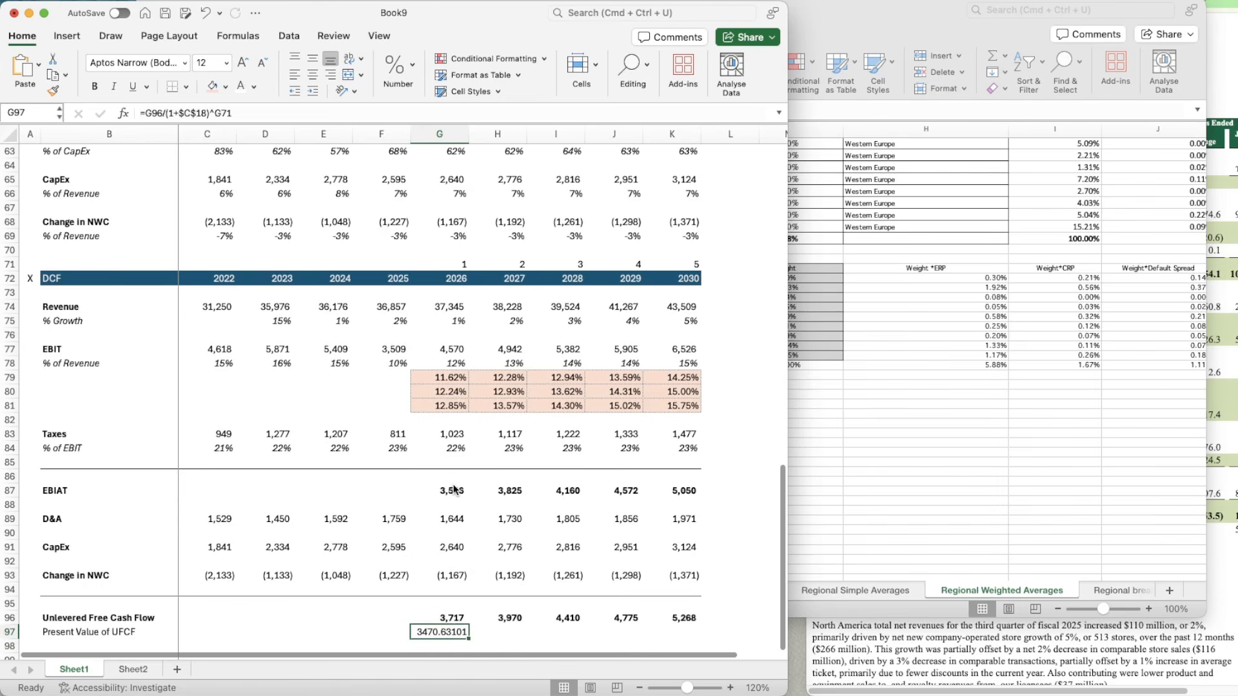
key("super+shift+c")
left_click(440, 631)
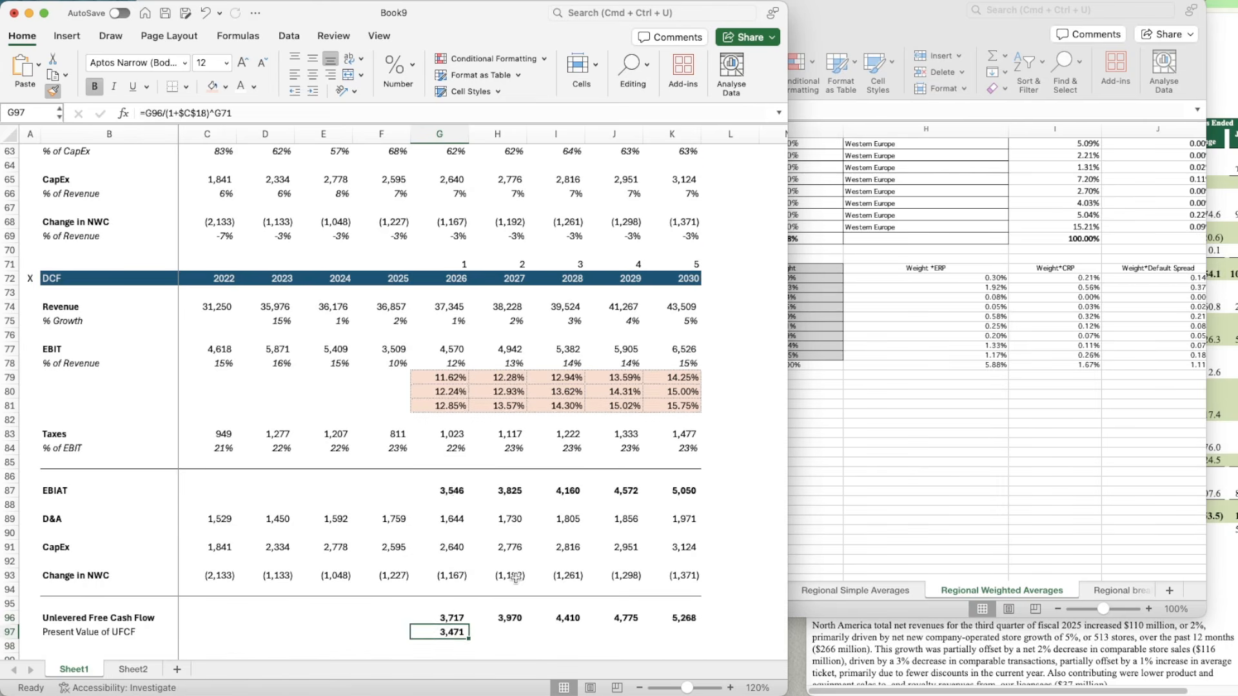
Step: Copy the present value of UFCF formula from G97 across to K97 for the years through 2030
scroll(515, 578, "down", 6)
key("super+c")
key("shift+Right")
key("shift+Right")
key("shift+Right")
key("shift+Right")
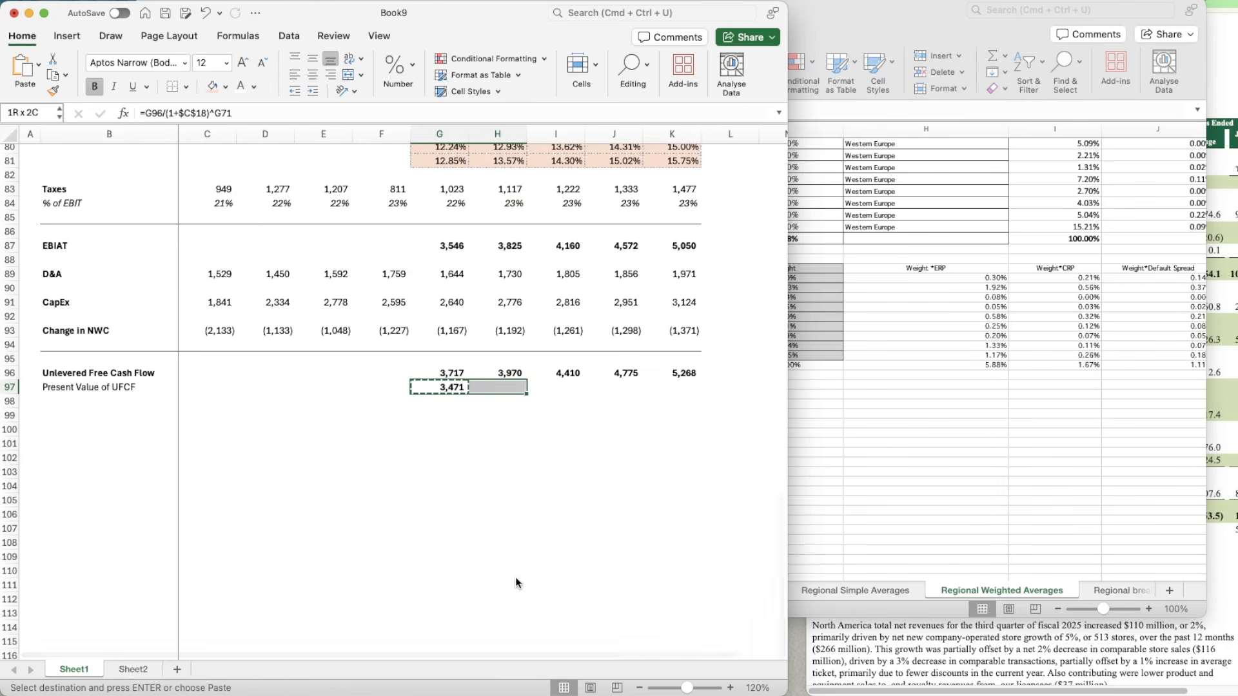
key("super+v")
Step: Enter the label "Terminal Value" in B99, below the present value of UFCF row
key("Down")
key("Down")
key("Left")
key("Left")
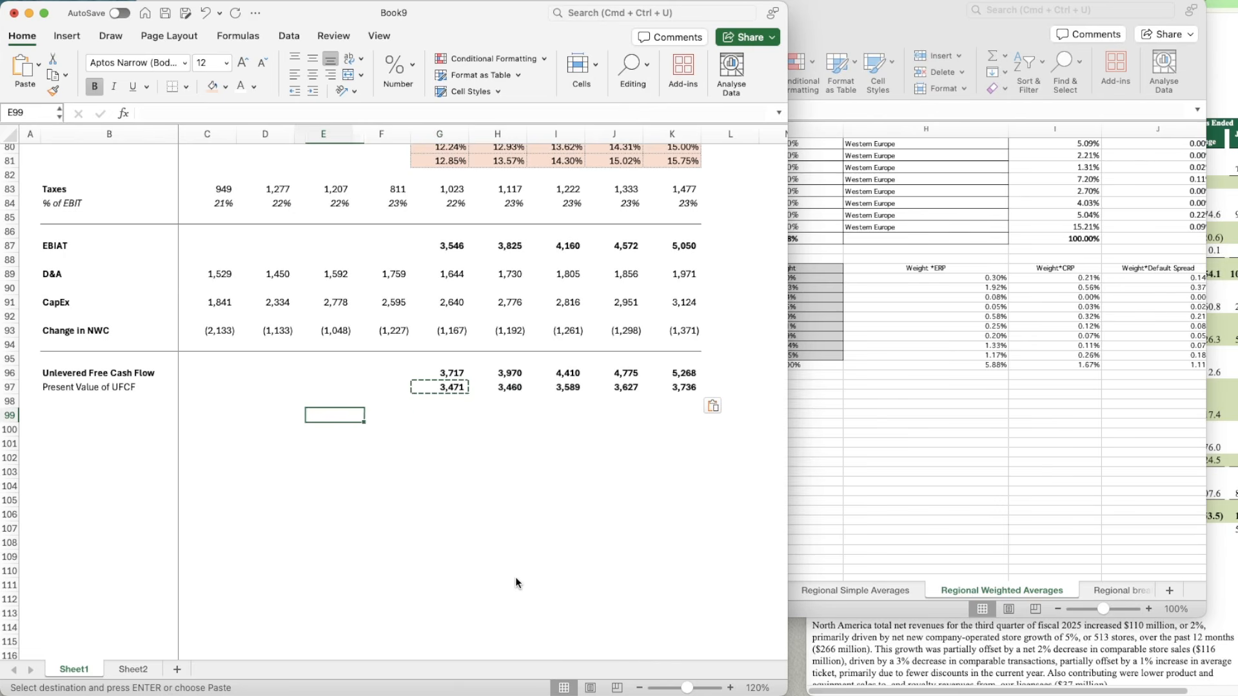
key("Escape")
key("Left")
key("Left")
key("Left")
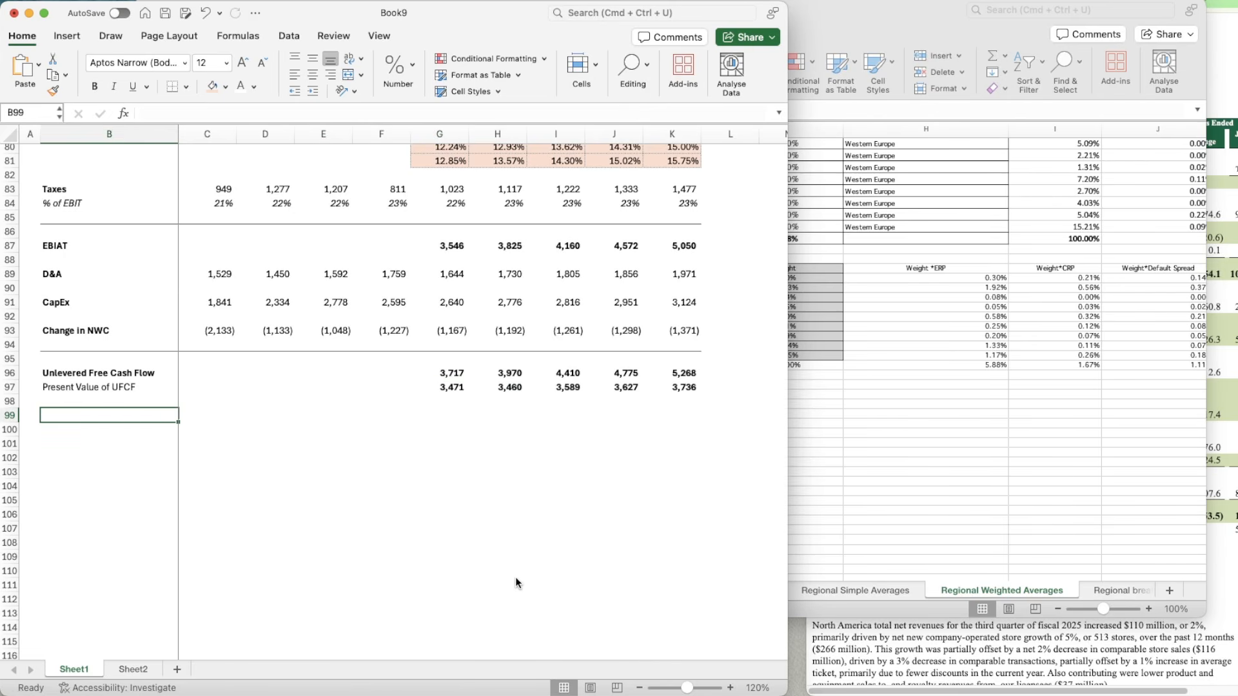
type("Terminal")
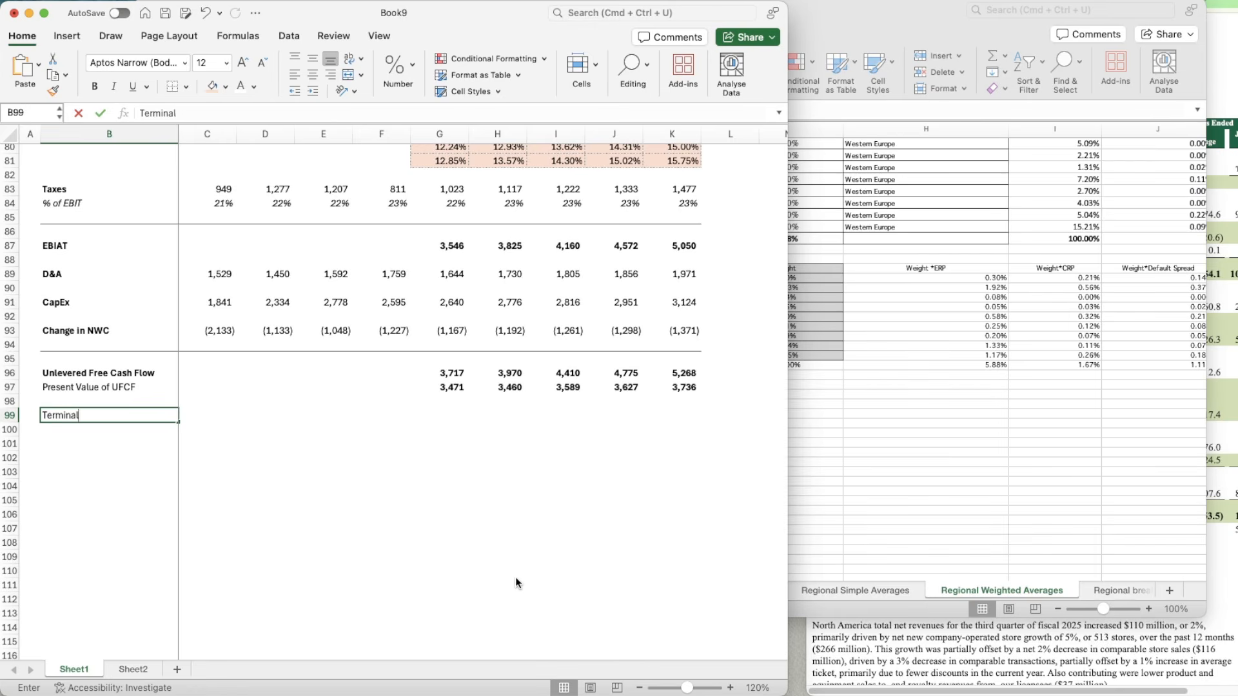
type(" Value")
key("Return")
Step: Make the Terminal Value label in B99 bold
key("Up")
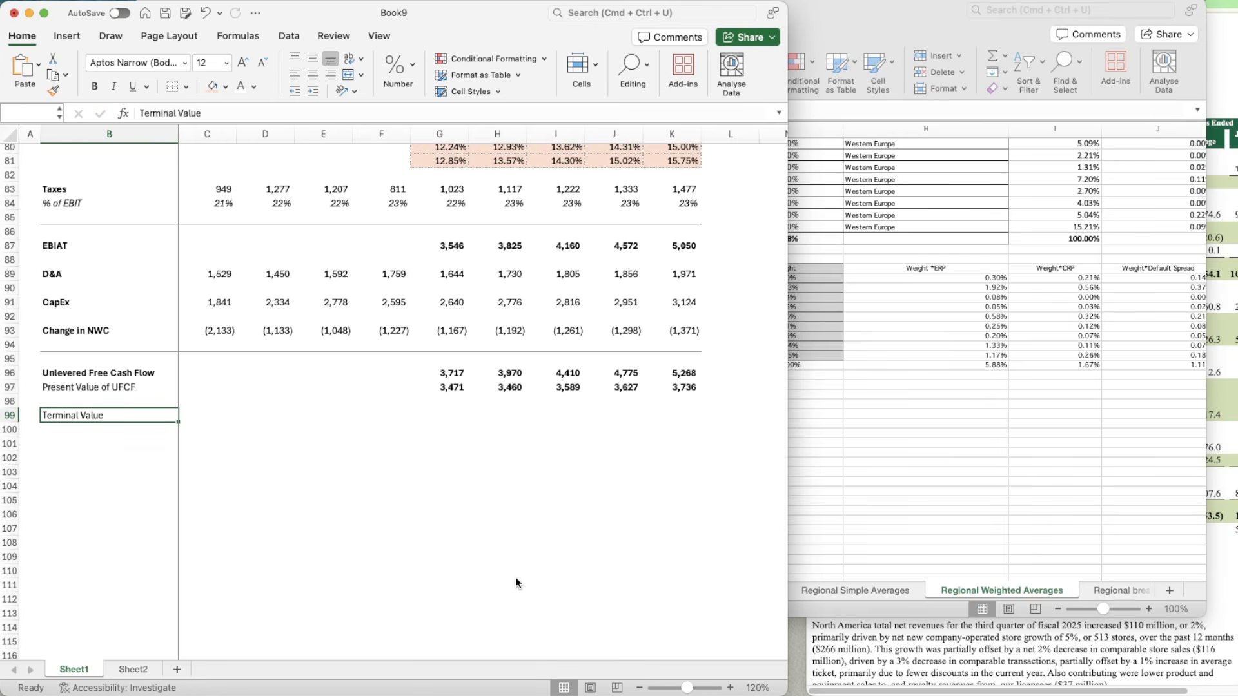
key("super+v")
key("Right")
key("Right")
key("Right")
key("Right")
key("Right")
key("super+z")
key("super+b")
Step: Calculate the terminal value in K99 with =K96*(1+C18)/(C18-C19), using the 2030 unlevered free cash flow
key("Right")
key("Right")
key("Right")
key("Right")
key("Right")
key("Right")
key("Right")
key("Right")
key("Right")
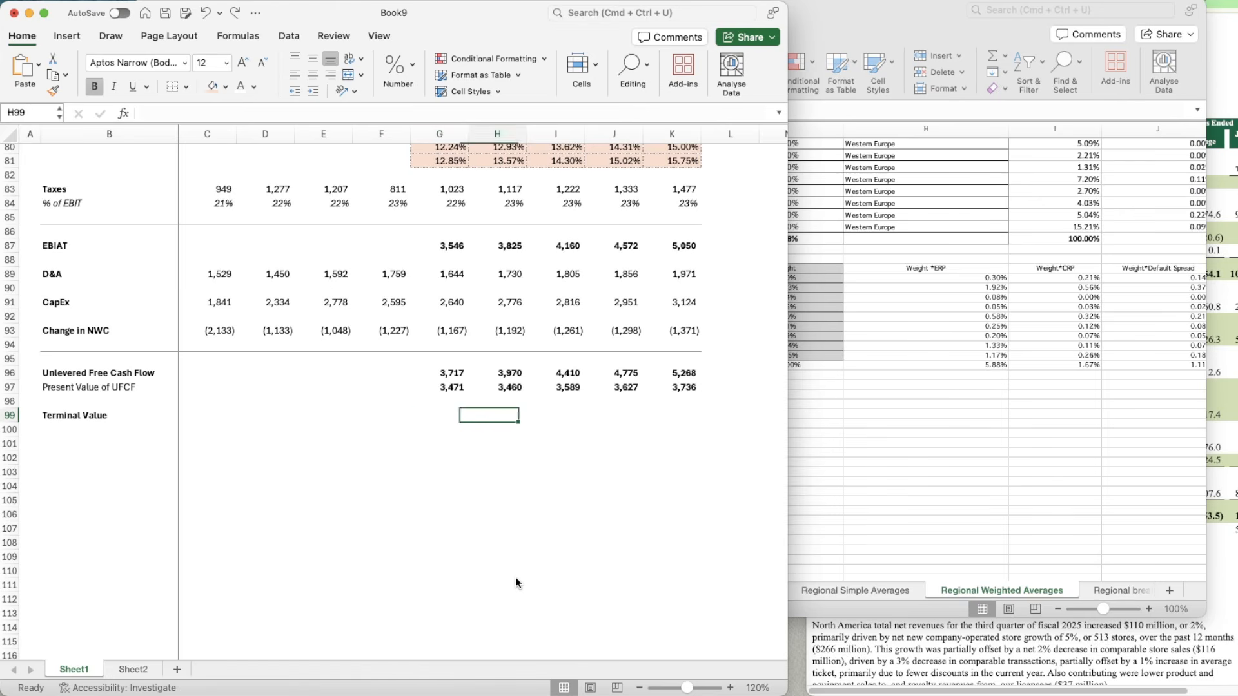
type("=")
key("Up")
key("Up")
key("Up")
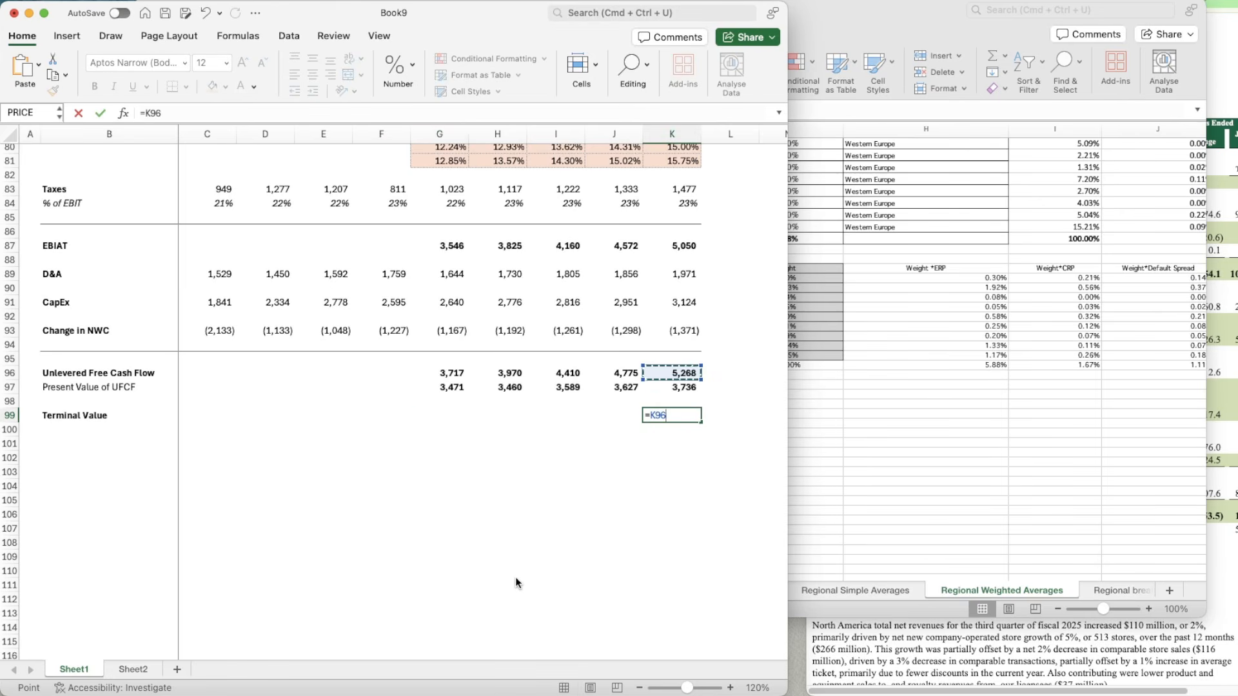
type("*(1+")
scroll(267, 356, "up", 20)
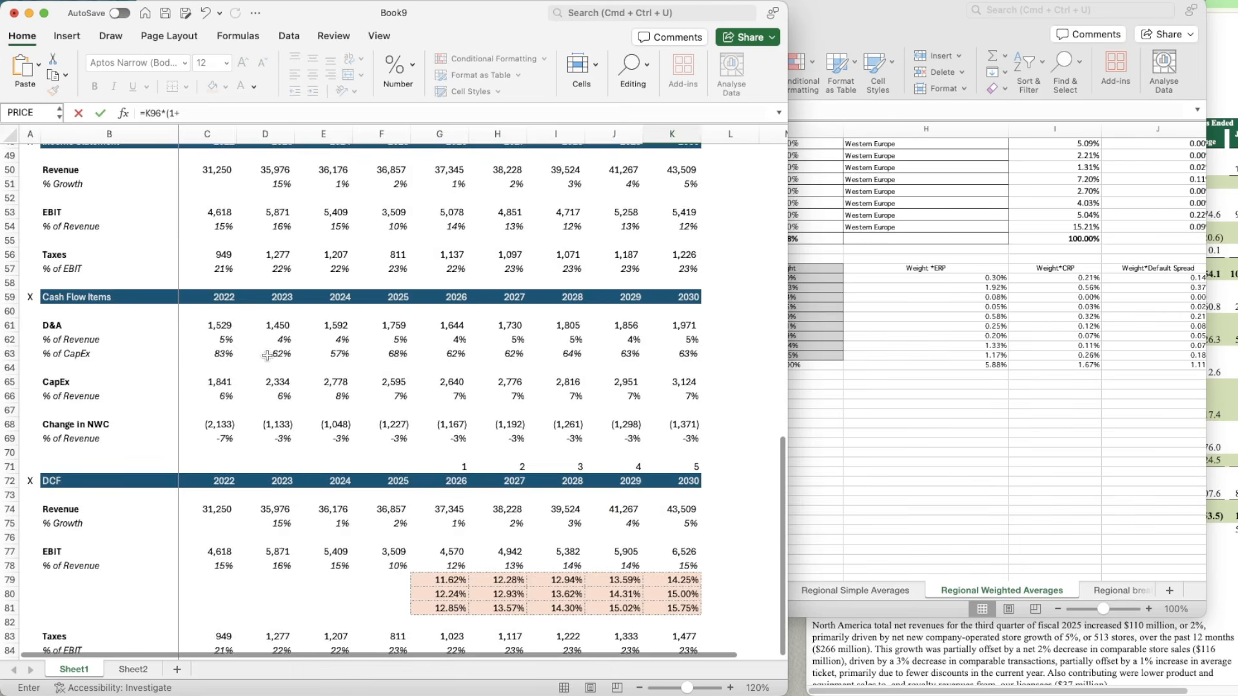
left_click(196, 381)
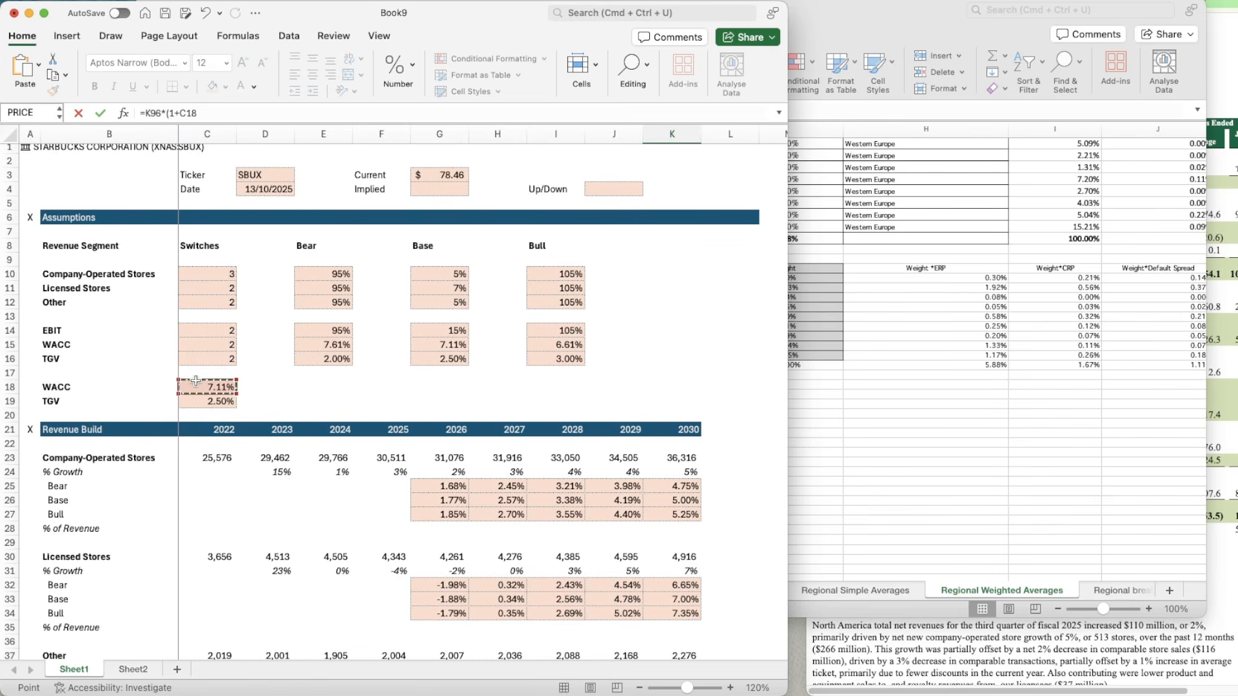
type(")/(")
left_click(198, 389)
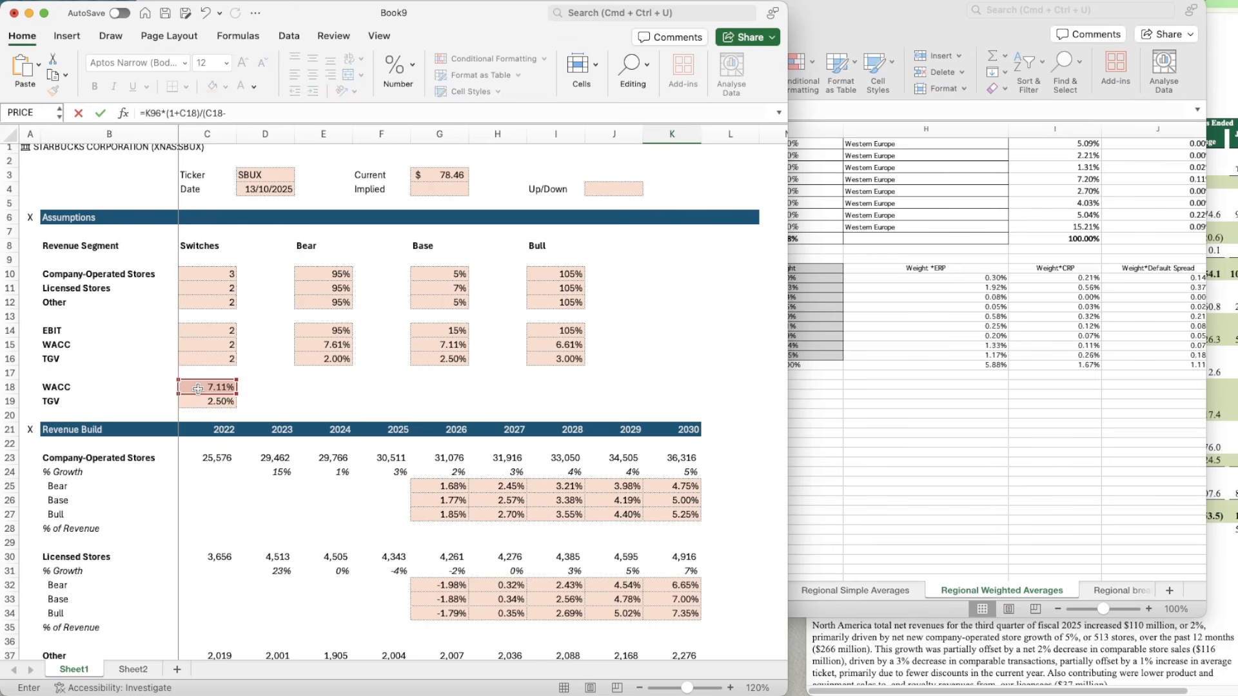
type("-")
left_click(207, 401)
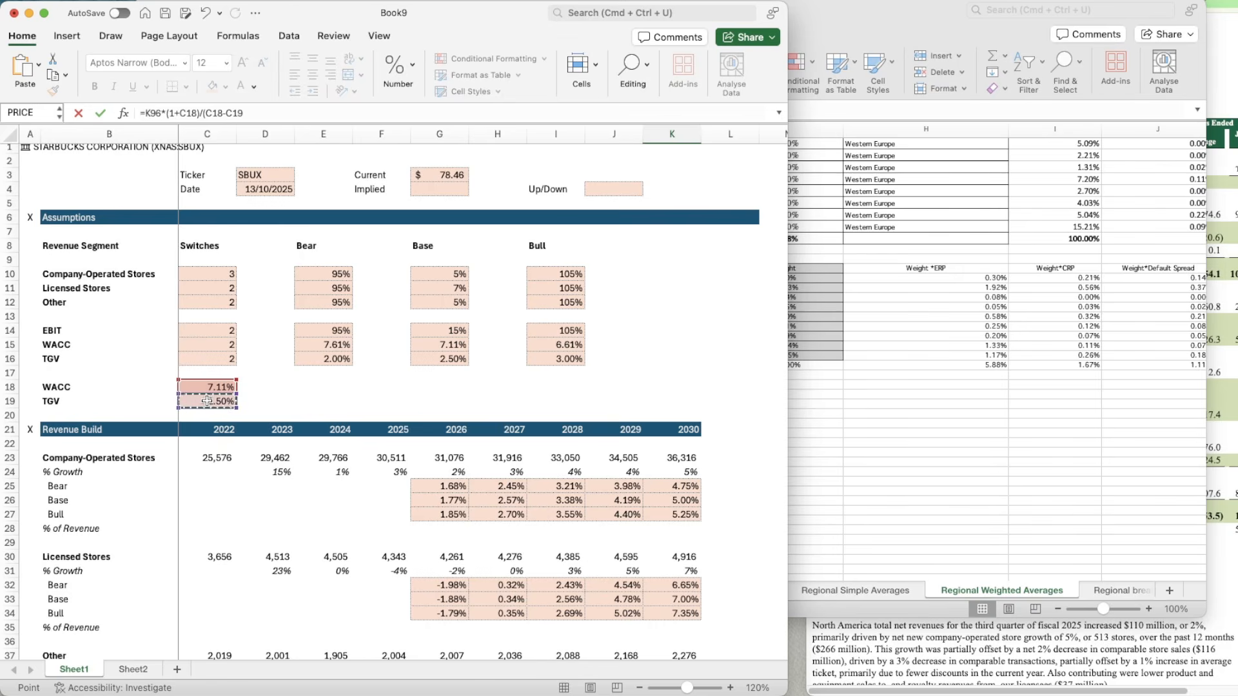
key("Return")
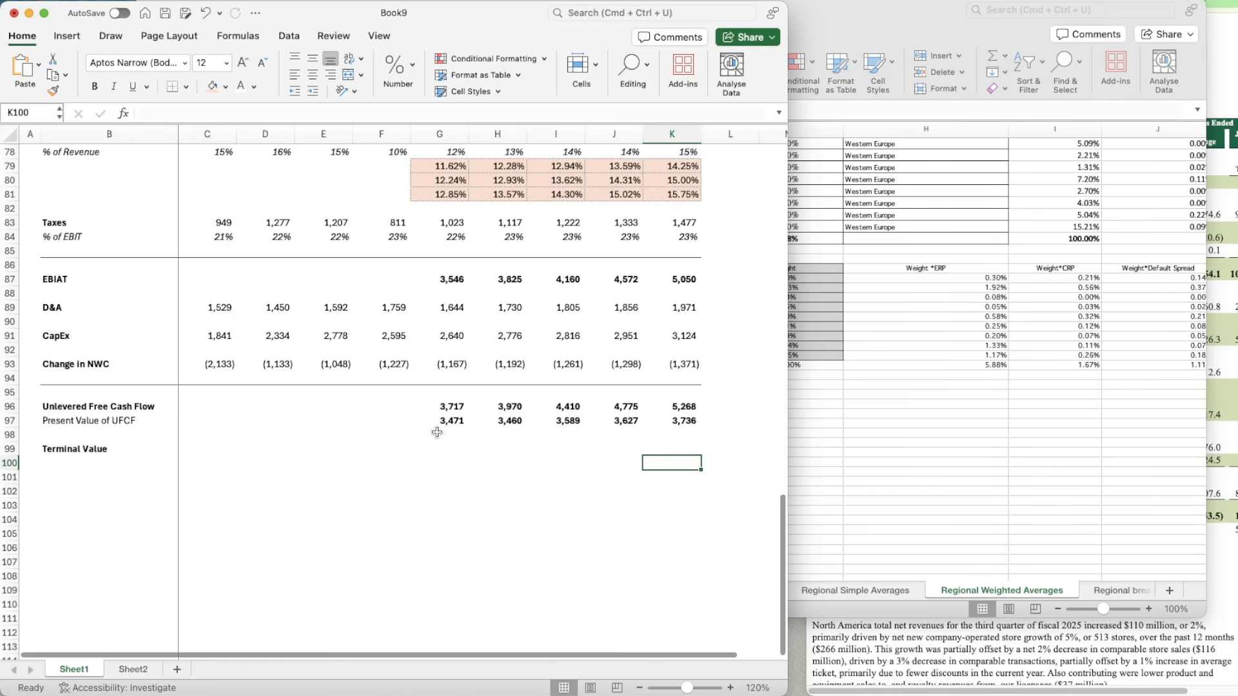
Step: Apply the formatting of the 2030 present value cell K97 to the terminal value in K99
scroll(437, 433, "down", 1)
left_click(567, 486)
key("Up")
key("Up")
key("Up")
key("Up")
key("Right")
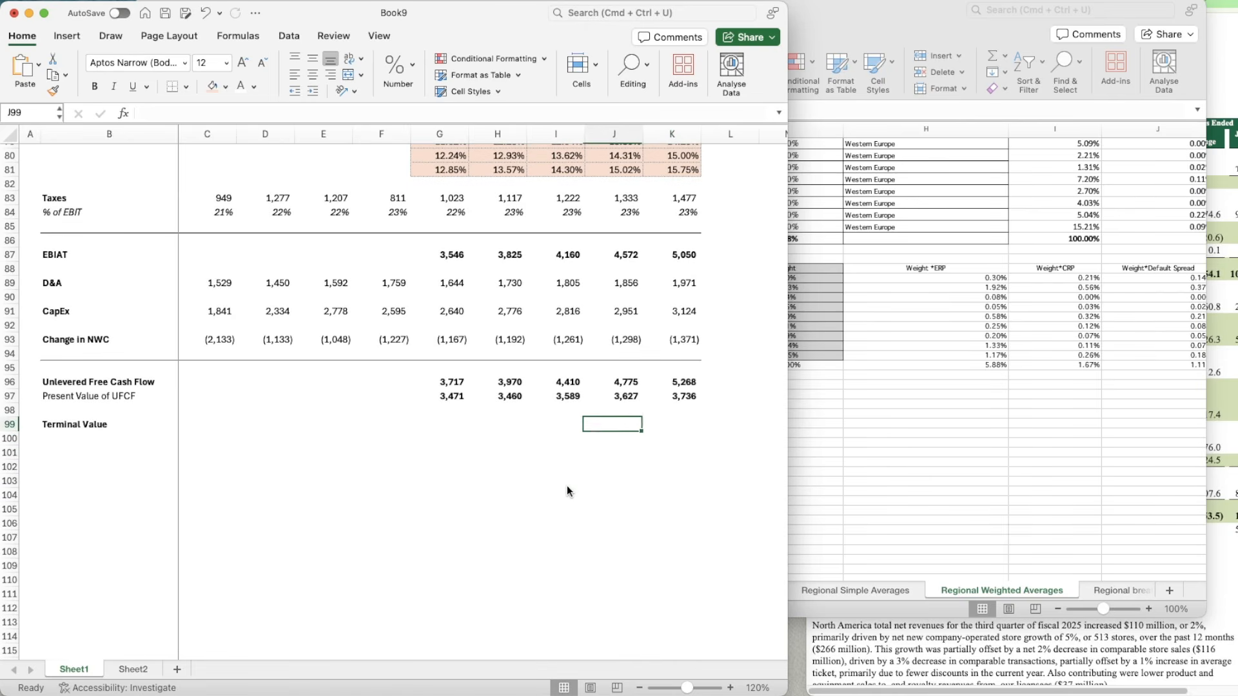
key("Right")
key("Up")
key("Up")
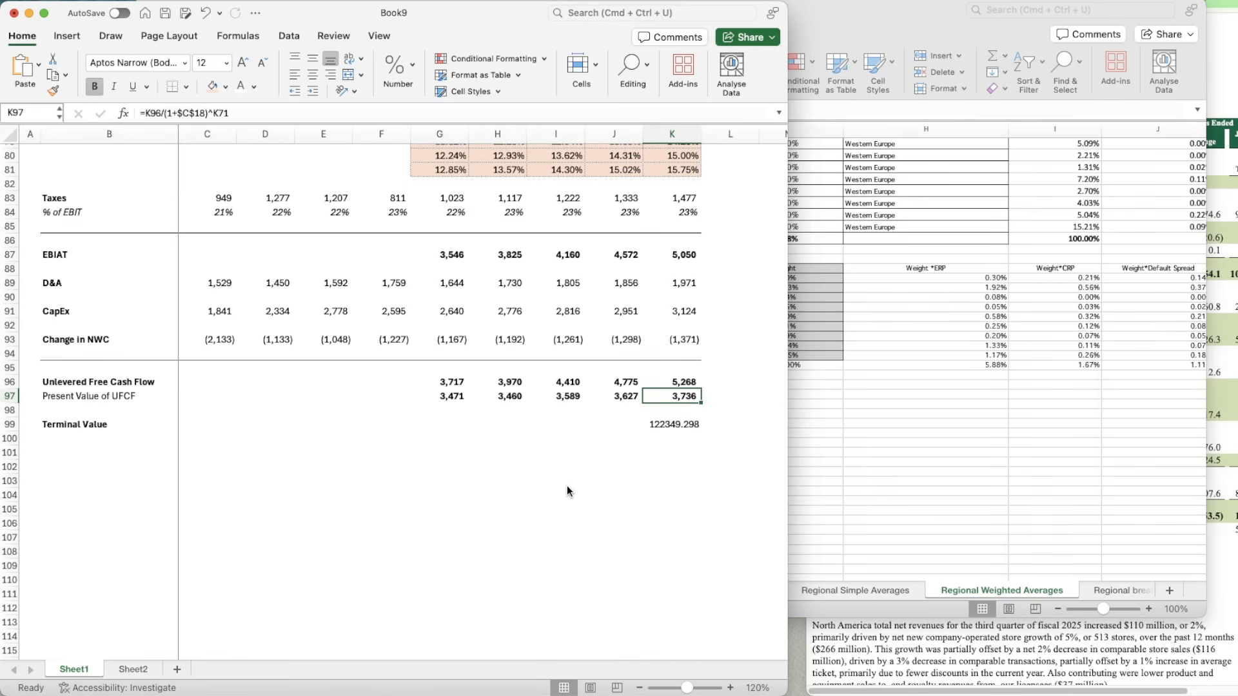
key("super+shift+c")
left_click(679, 434)
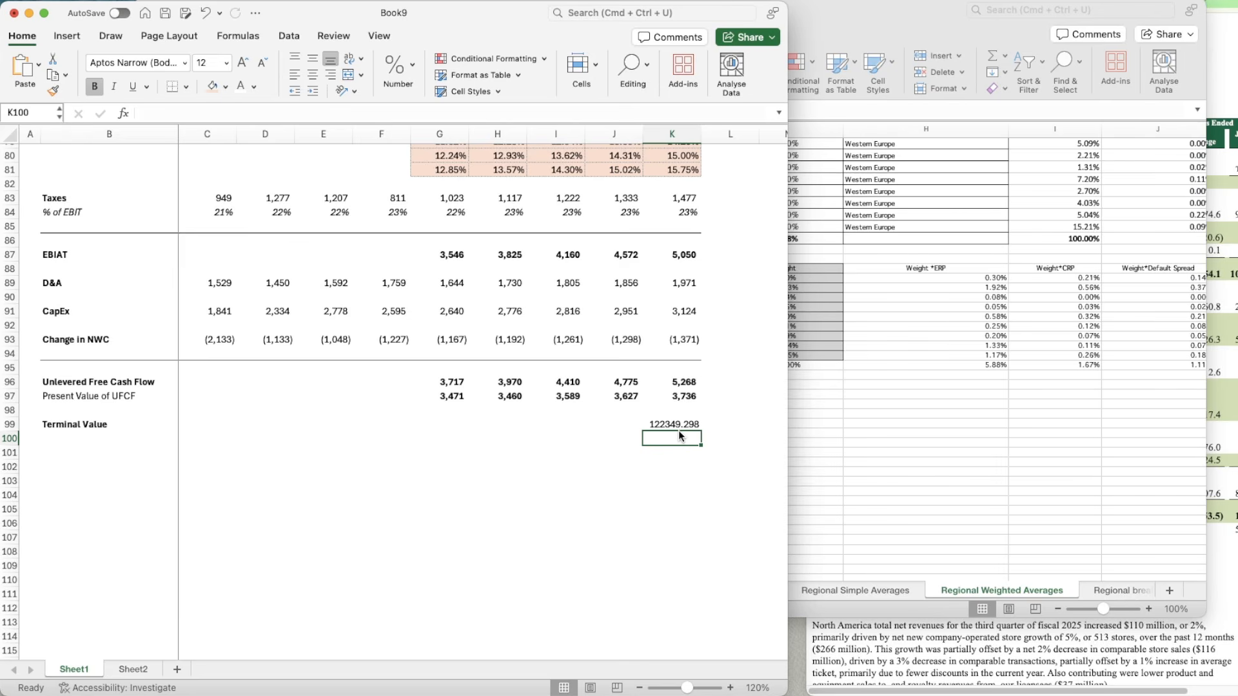
key("super+shift+c")
left_click(679, 430)
Step: Enter the label "PV of TV" in B100 and make it bold
key("Down")
key("Left")
key("Left")
key("Left")
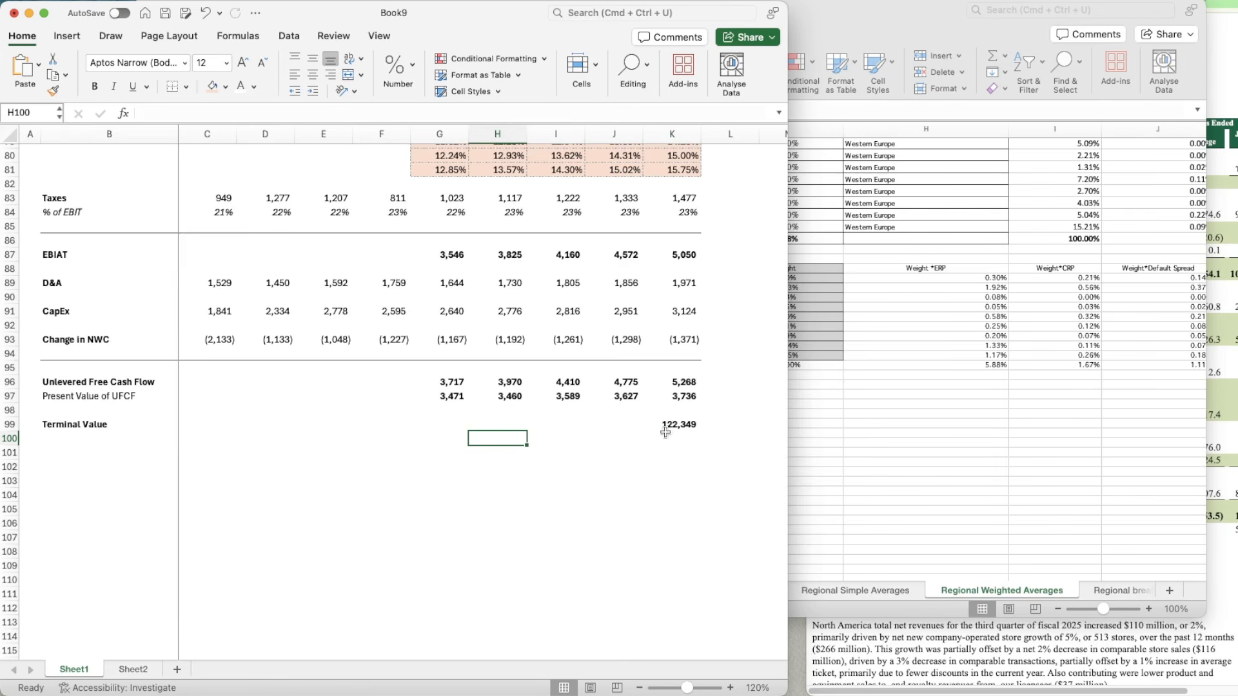
left_click(66, 436)
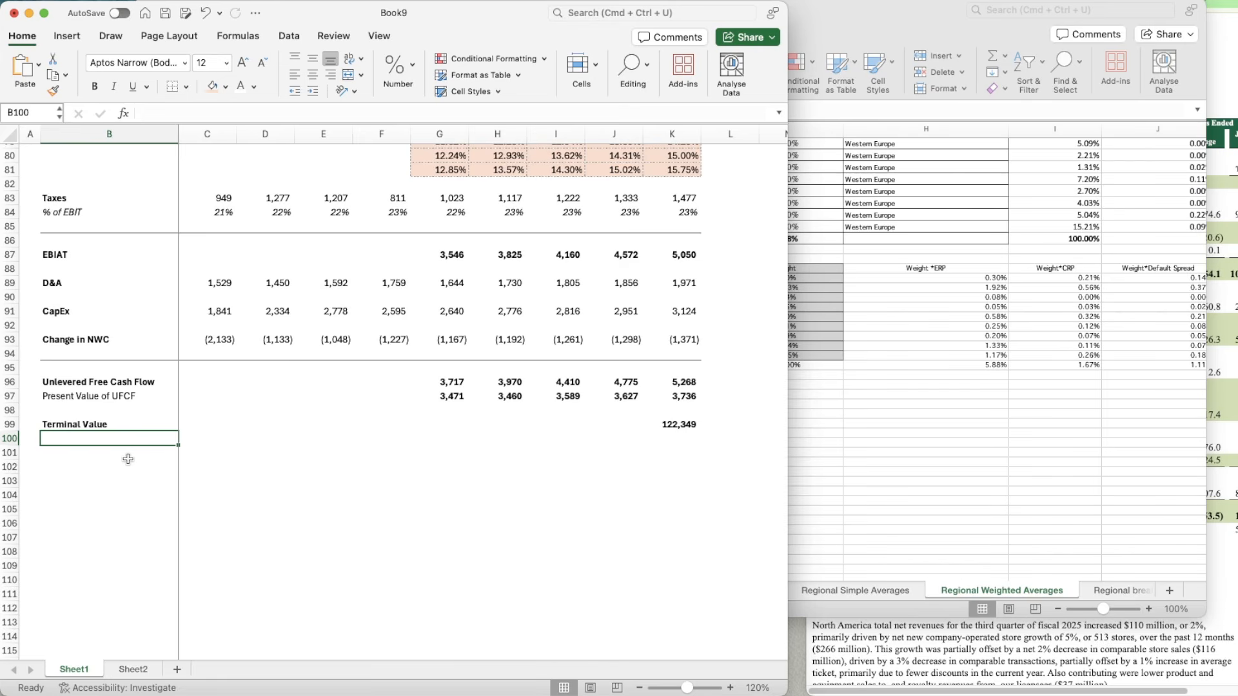
type("PV of T")
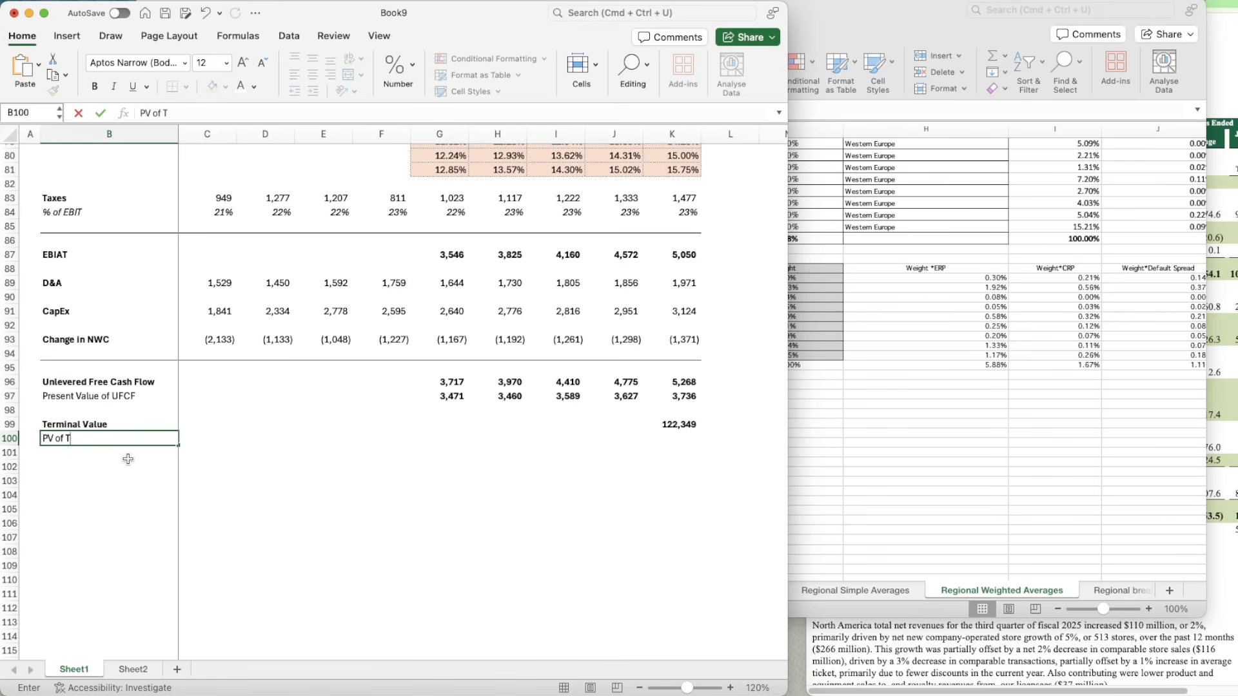
key("Return")
key("Up")
key("super+b")
Step: Calculate the present value of the terminal value in K100 with =K99/(1+C18)^K71
key("Right")
key("Right")
key("Right")
key("Right")
key("Right")
key("Right")
key("Right")
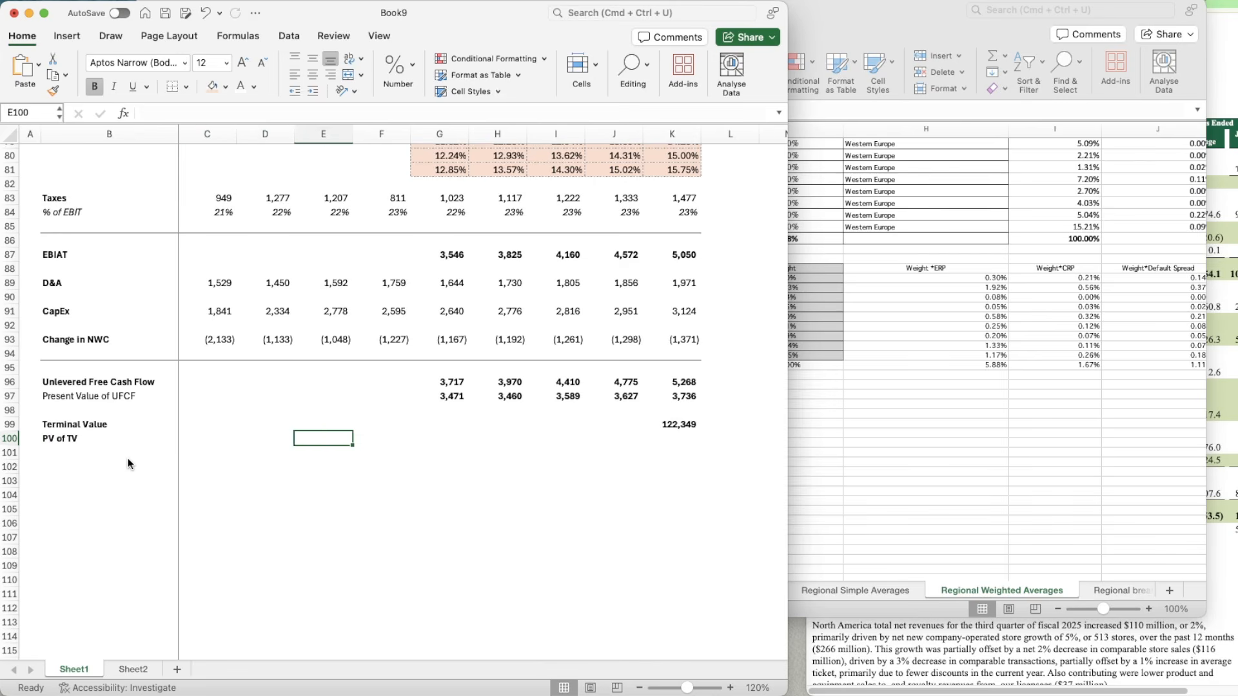
key("Right")
key("Right")
type("=")
key("Up")
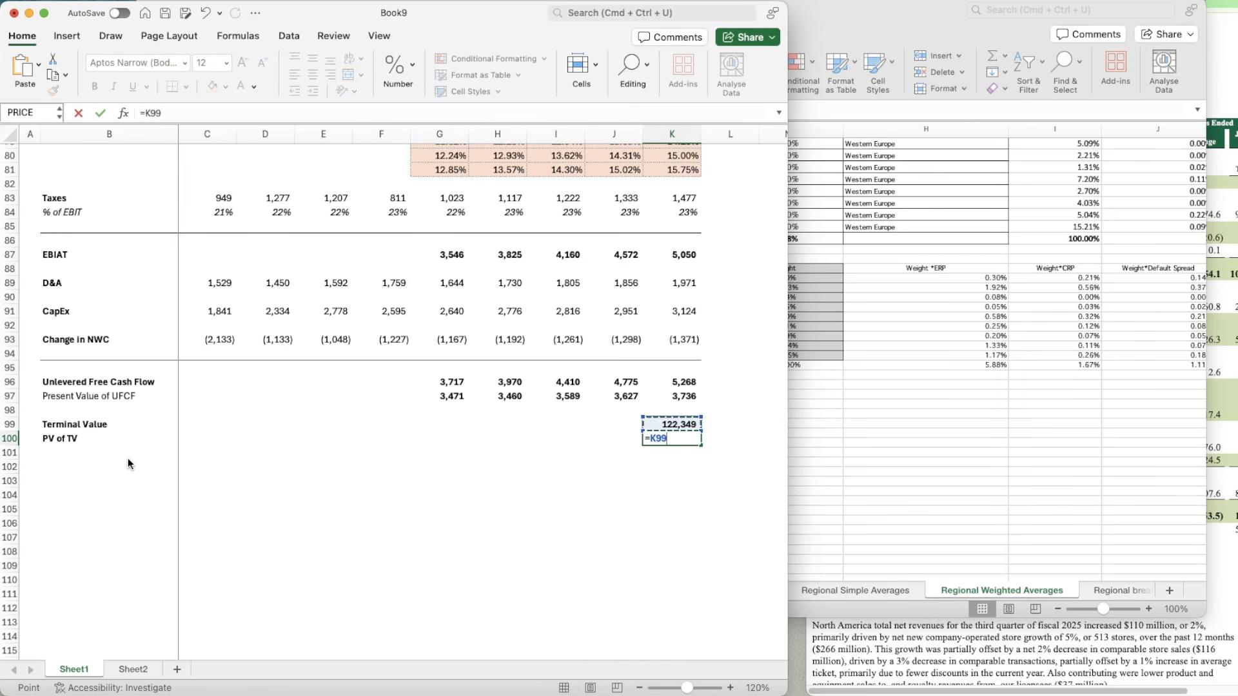
type("/(1+")
scroll(193, 300, "up", 15)
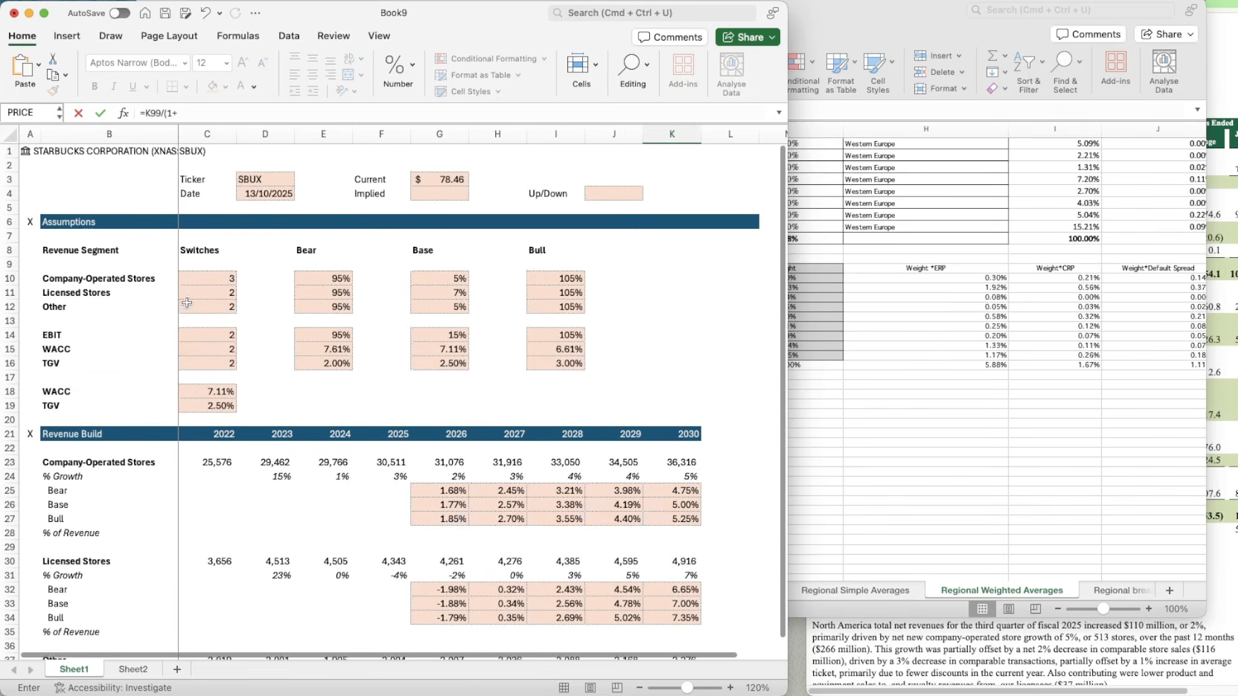
left_click(196, 377)
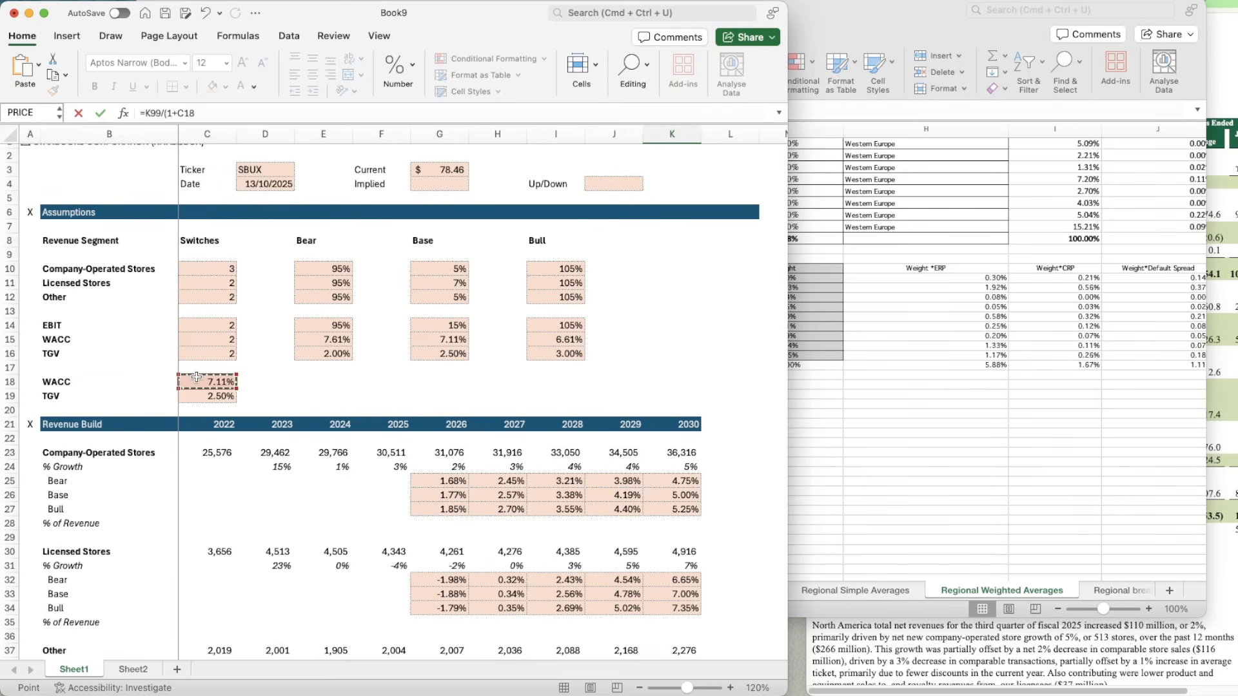
scroll(692, 481, "down", 15)
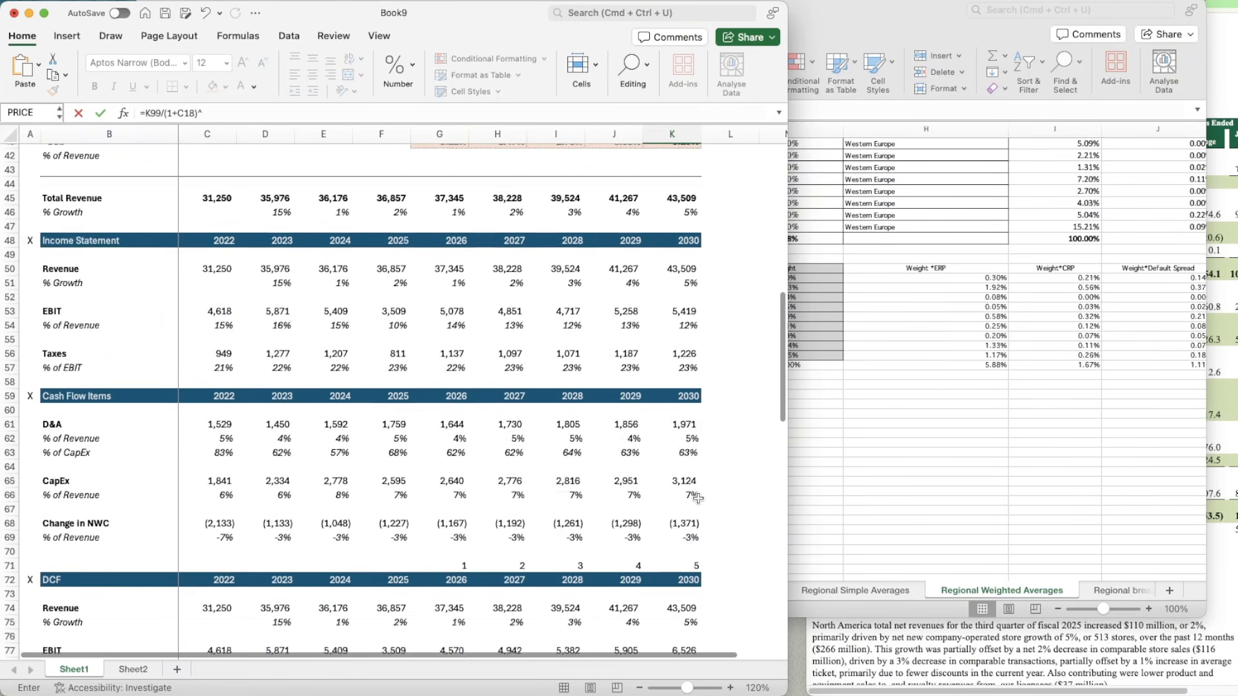
left_click(672, 483)
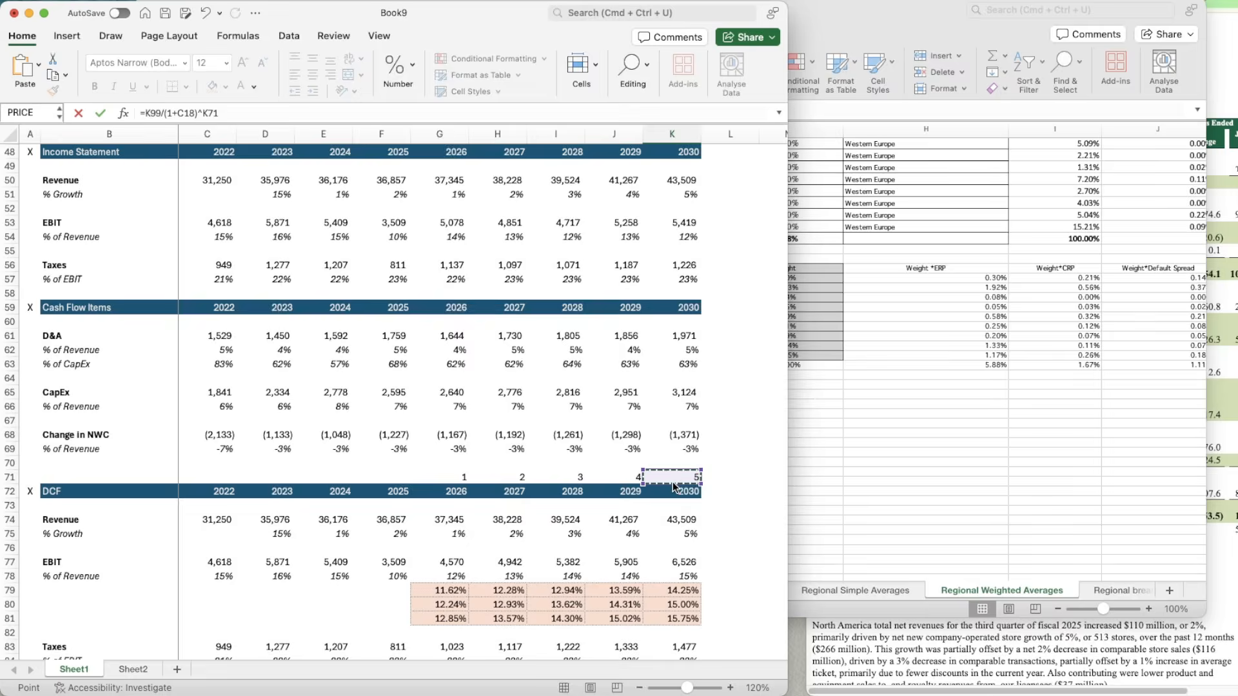
key("Return")
Step: Enter the bold label "Enterprise Value" in B102, leaving an empty row below PV of TV
scroll(698, 538, "down", 3)
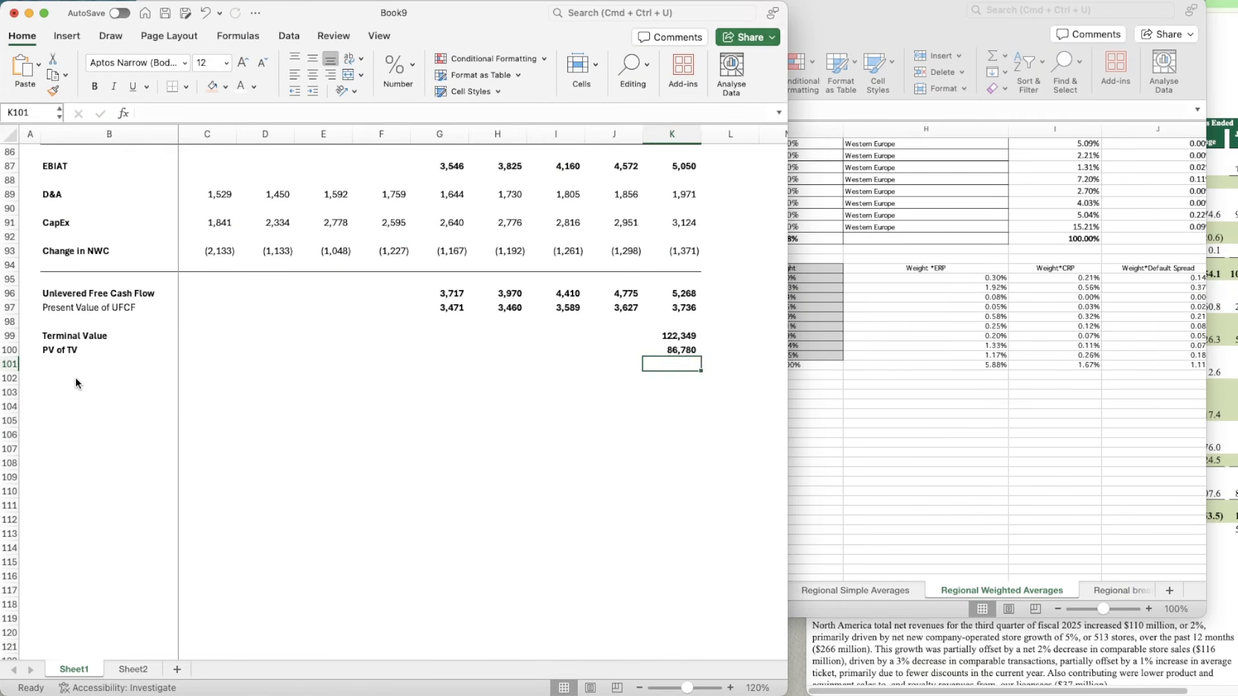
left_click(89, 368)
key("Down")
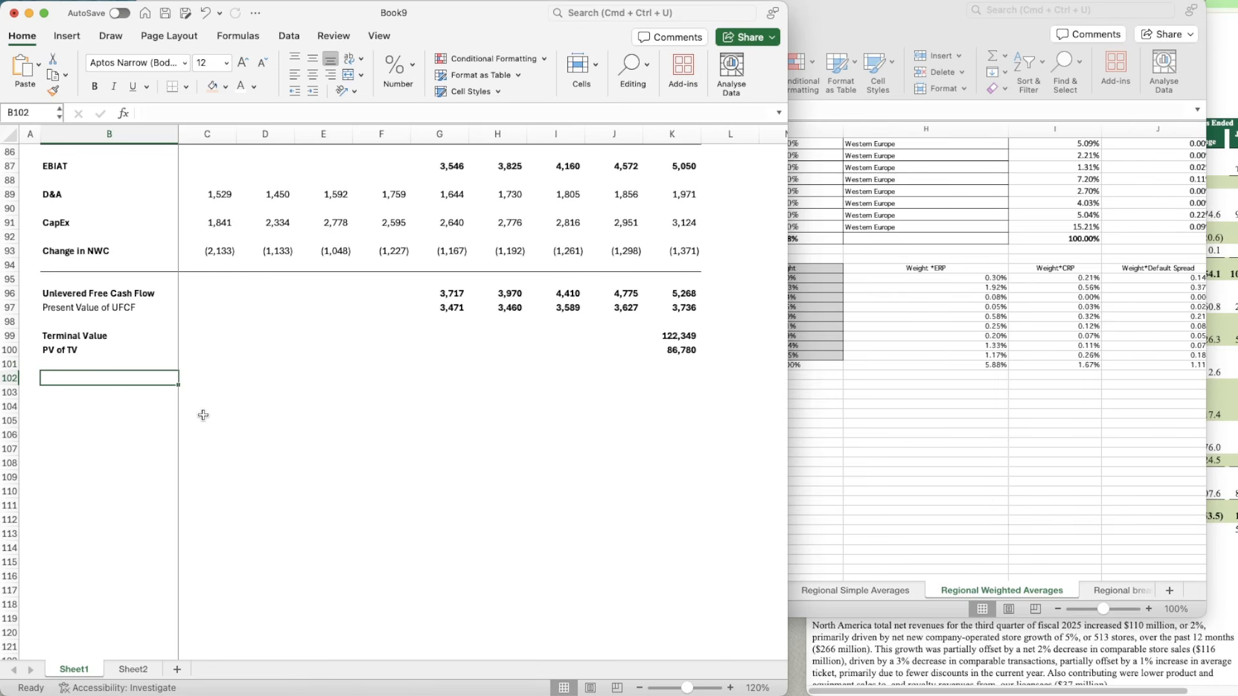
type("Enterprise V")
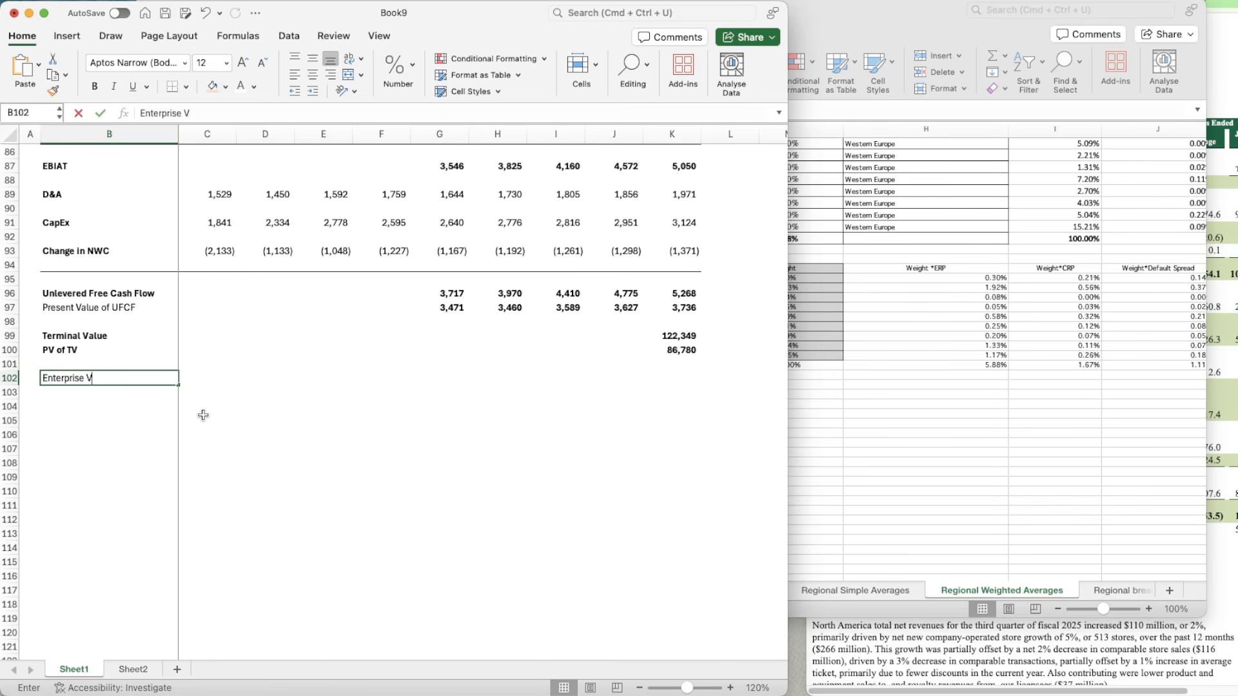
type("alue")
key("Return")
key("Right")
key("Right")
key("Right")
key("Right")
key("Right")
key("Right")
key("Right")
key("Right")
key("Right")
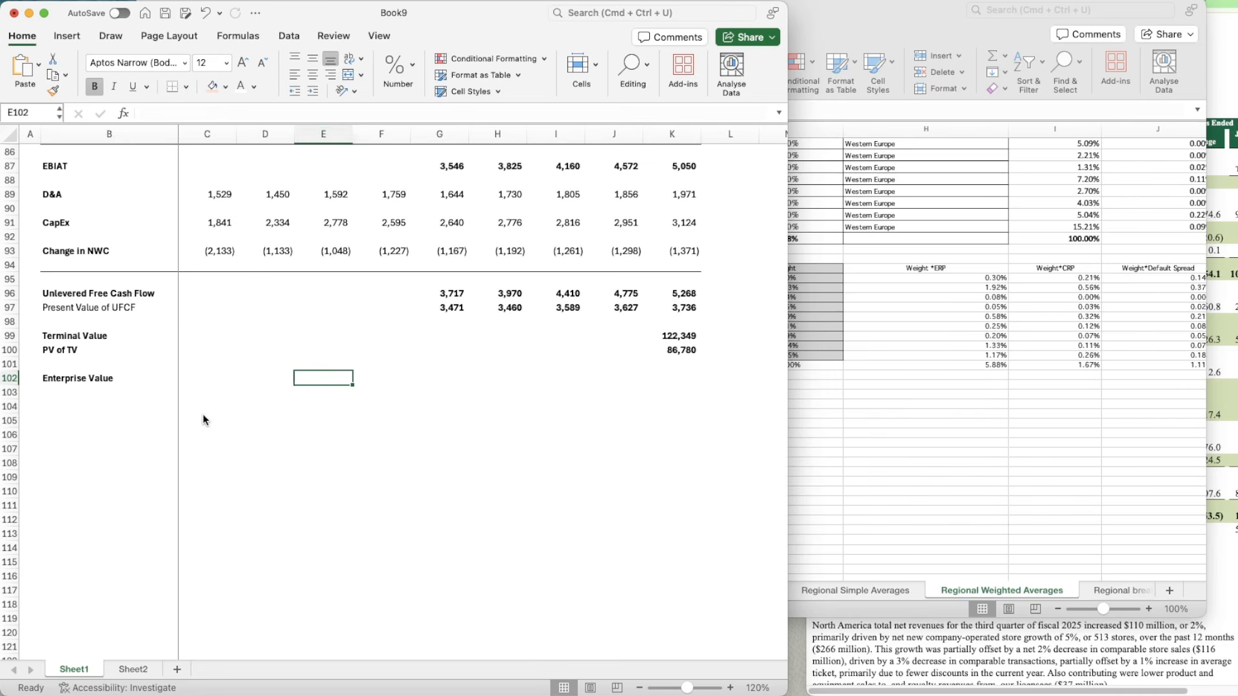
type("=")
key("Up")
key("Up")
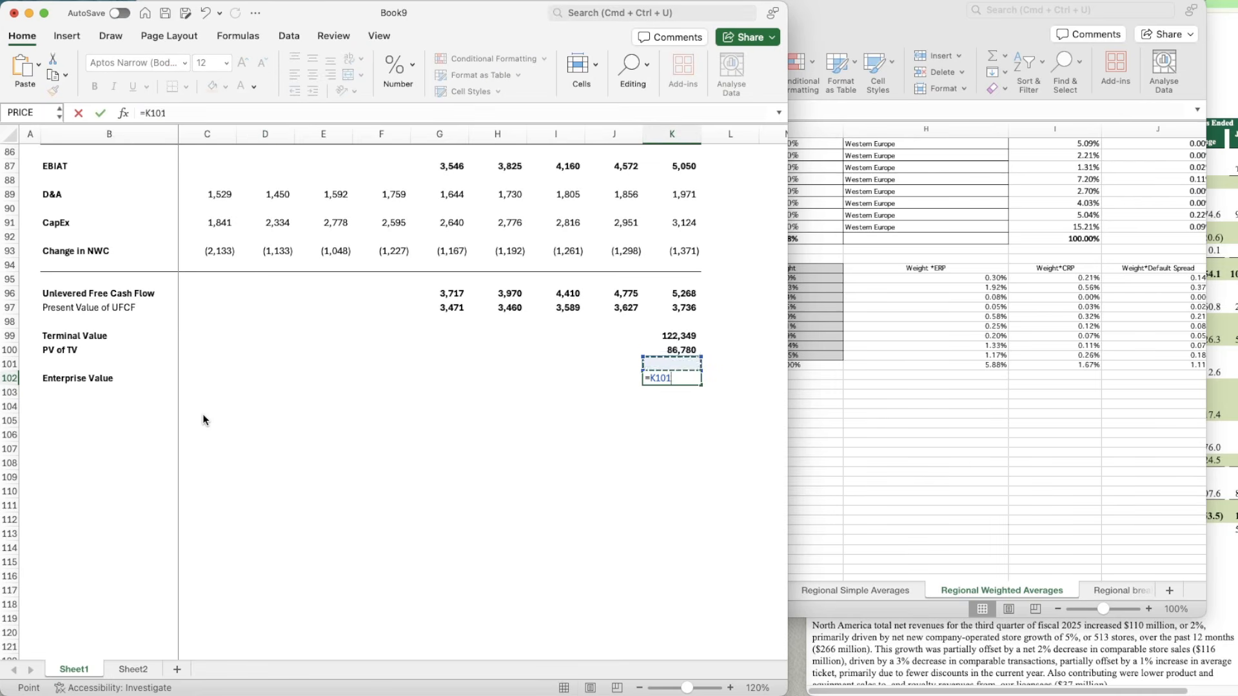
key("BackSpace")
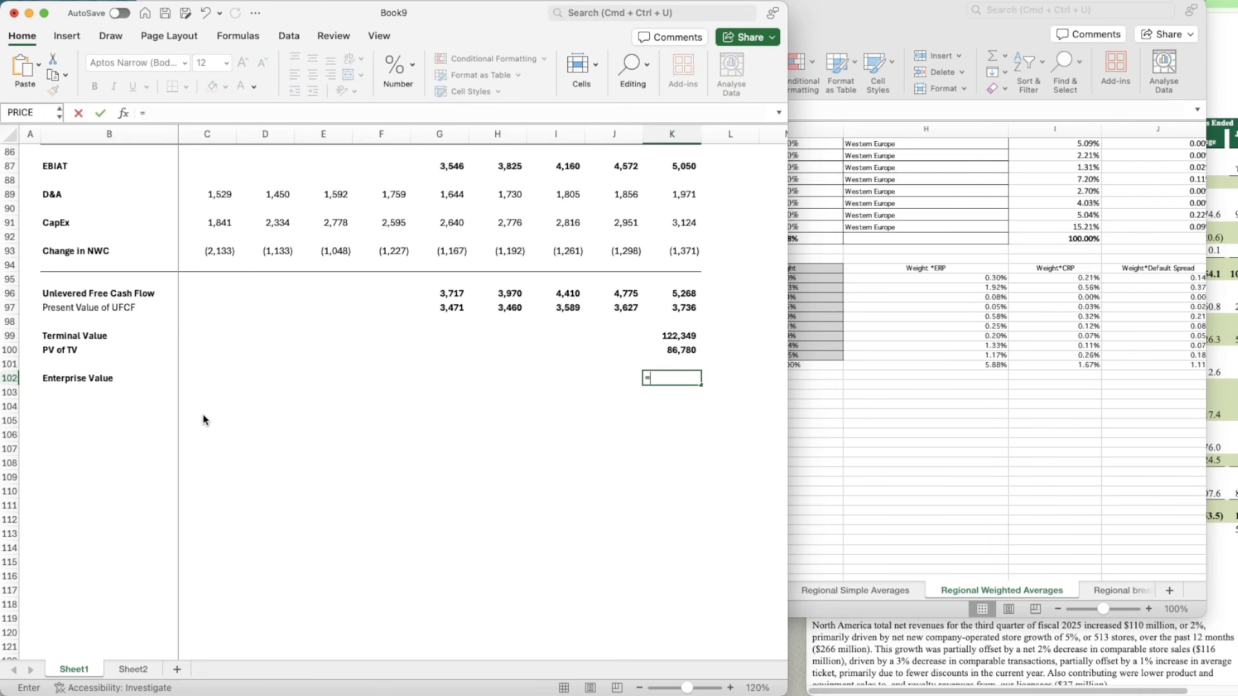
type("sum")
key("Up")
key("Up")
key("Up")
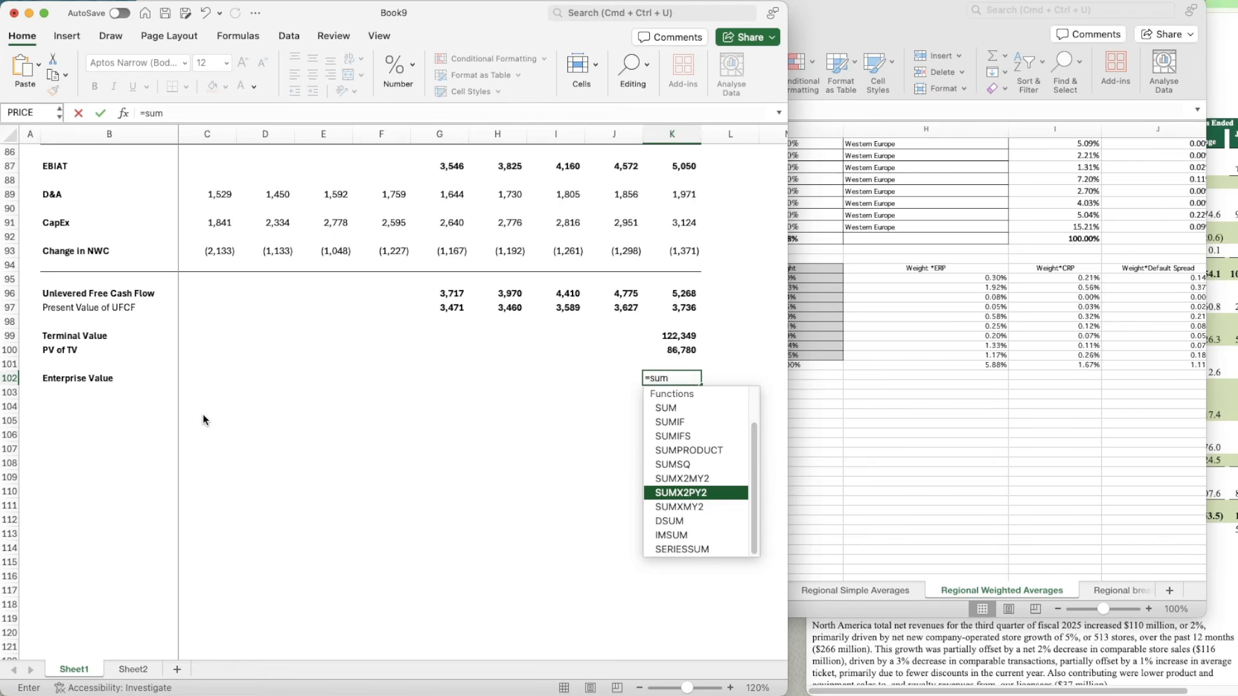
key("Tab")
key("Escape")
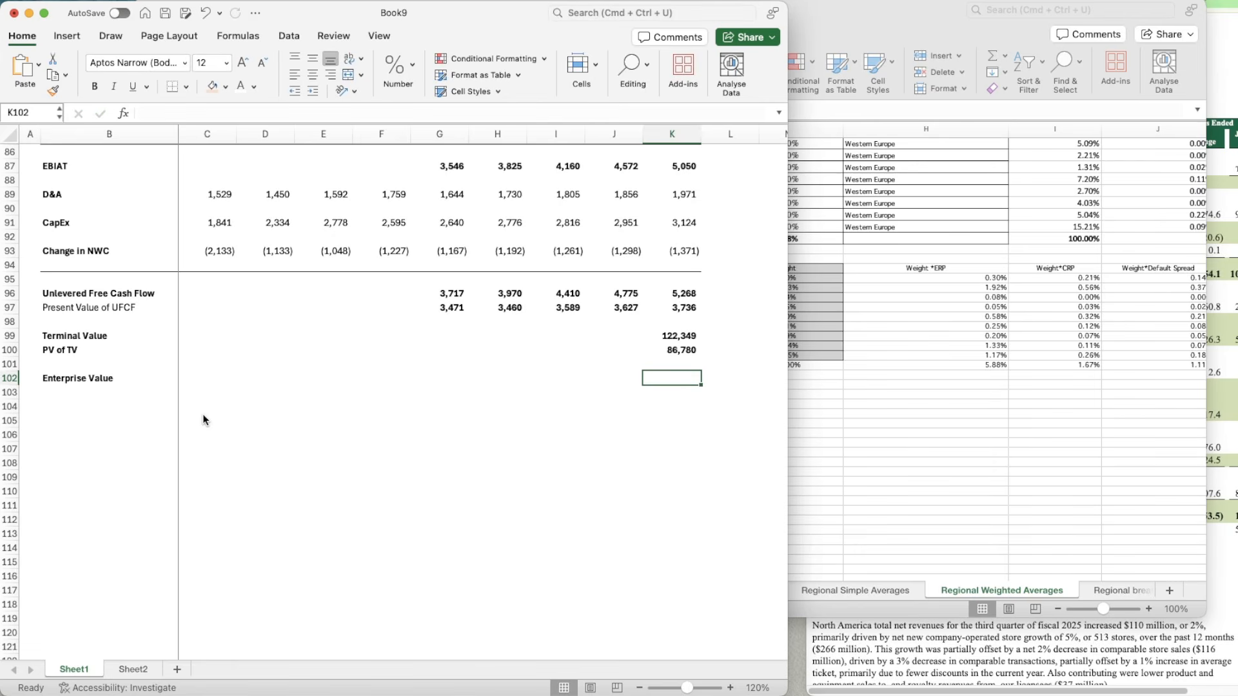
Step: Calculate the enterprise value in K102 with =SUM(K100,G97:K97), adding the PV of TV and all present values of UFCF
type("=sum")
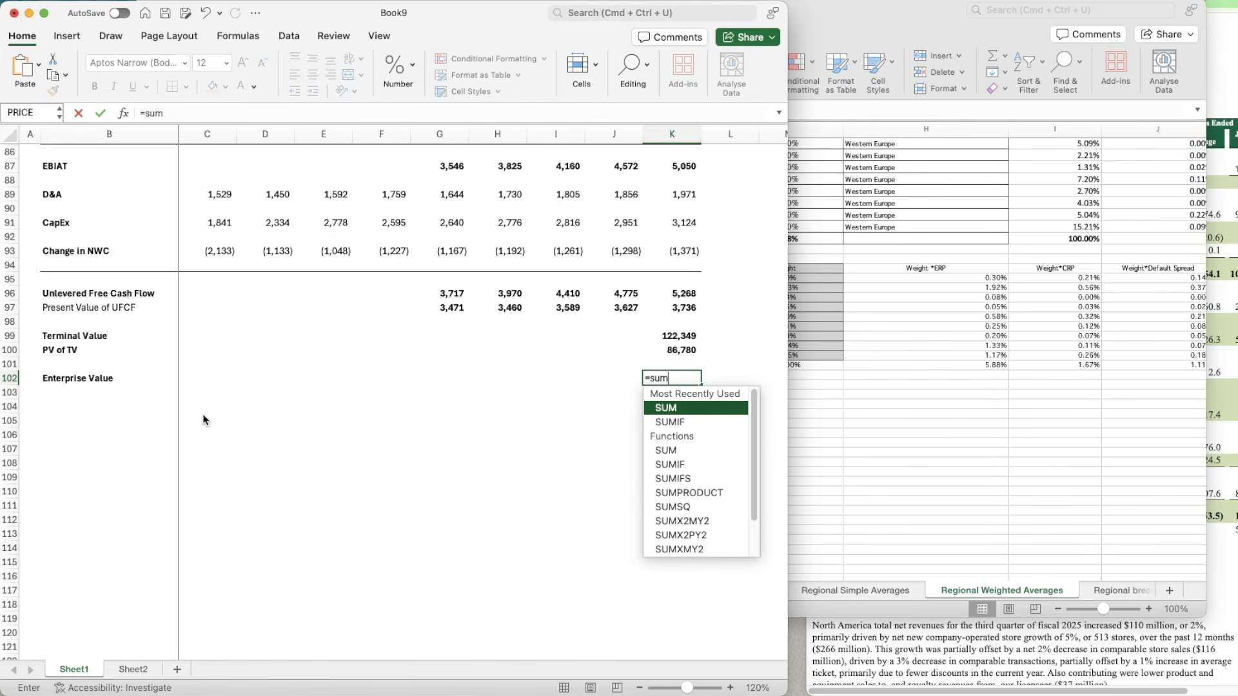
key("Tab")
key("Up")
key("Up")
type(",")
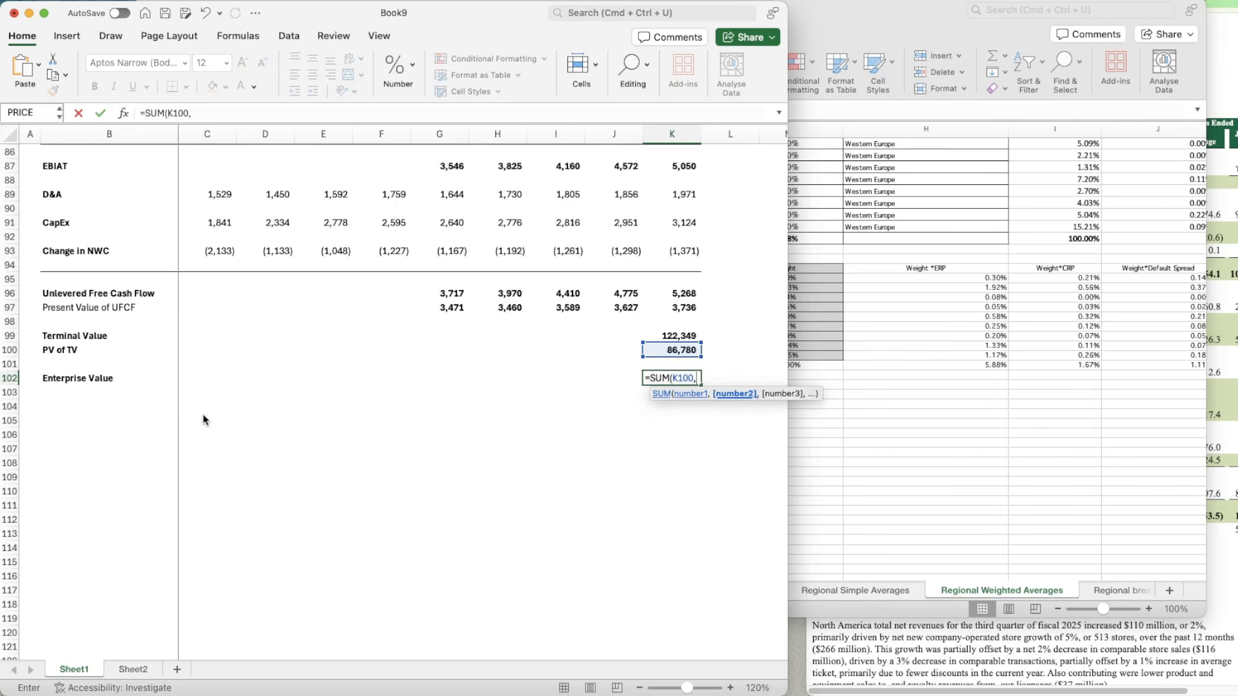
key("Up")
key("Up")
key("Up")
key("Up")
key("Up")
key("shift+Left")
key("shift+Left")
key("shift+Left")
key("shift+Left")
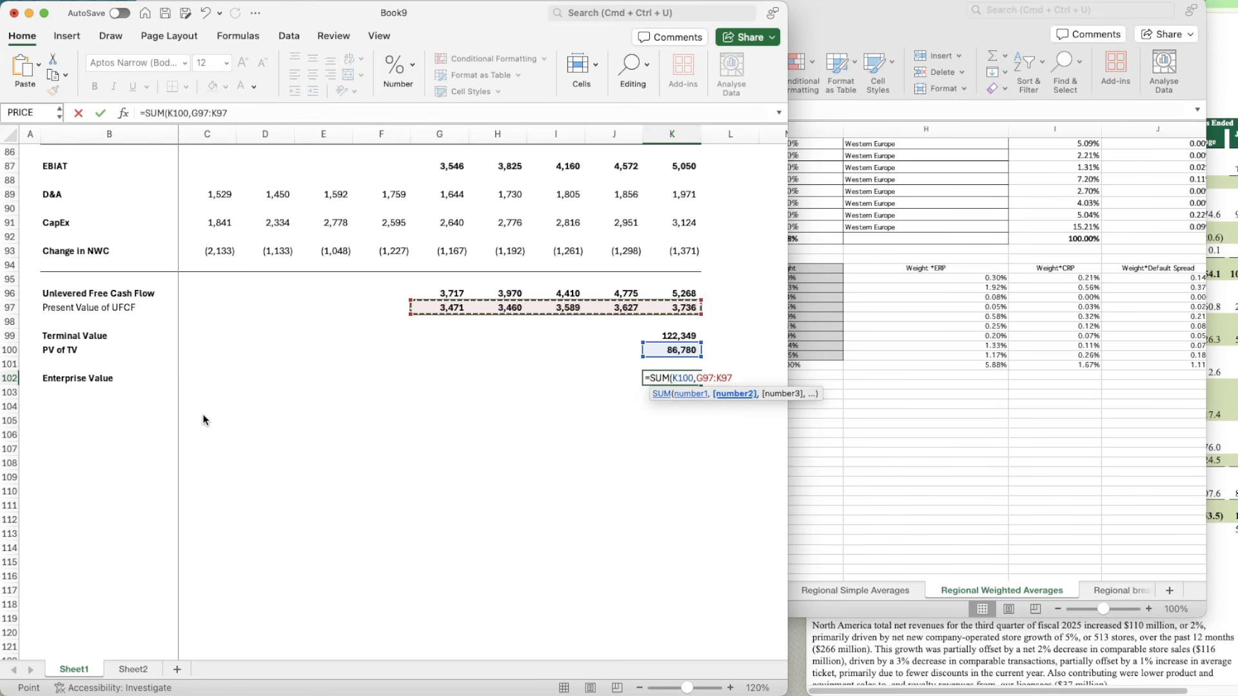
key("Return")
Step: Copy the bold number formatting of PV of TV in K100 onto the enterprise value in K102
key("Up")
key("Up")
key("Up")
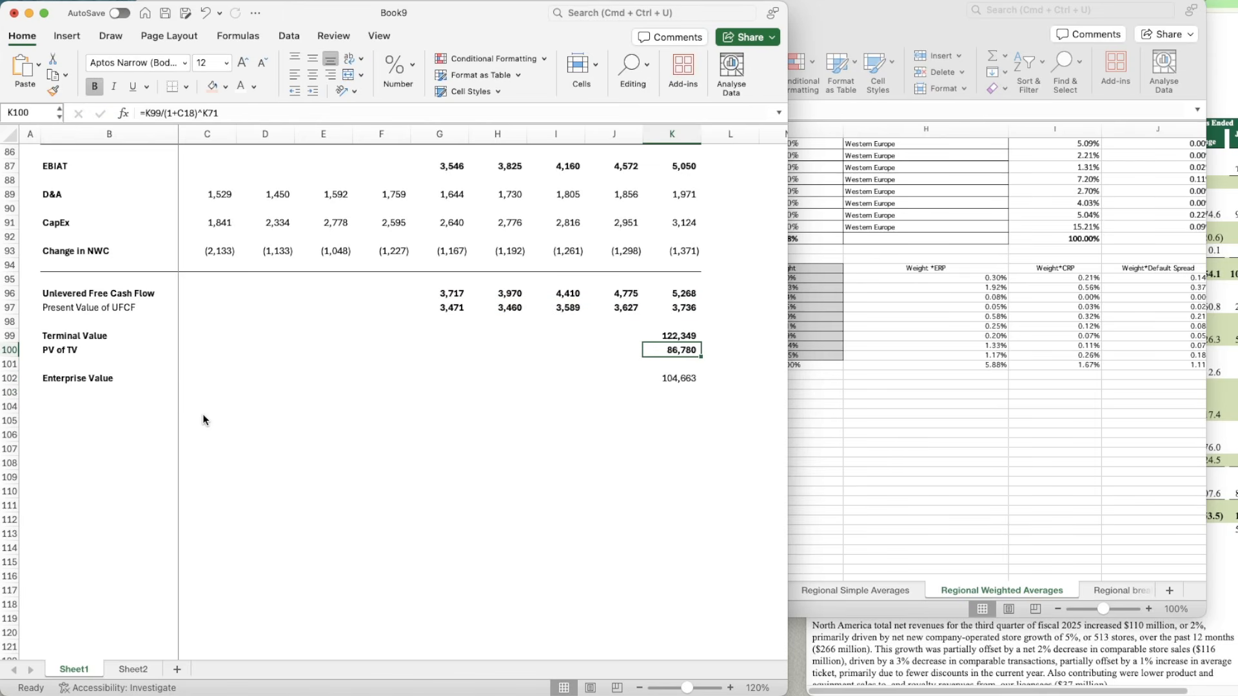
left_click(671, 383)
Step: Enter the labels "(+) Cash" in B103 and "(-) Debt" in B104 below Enterprise Value
key("Down")
key("Left")
key("Left")
key("Left")
key("Left")
key("Left")
key("Left")
key("Left")
key("Left")
key("Left")
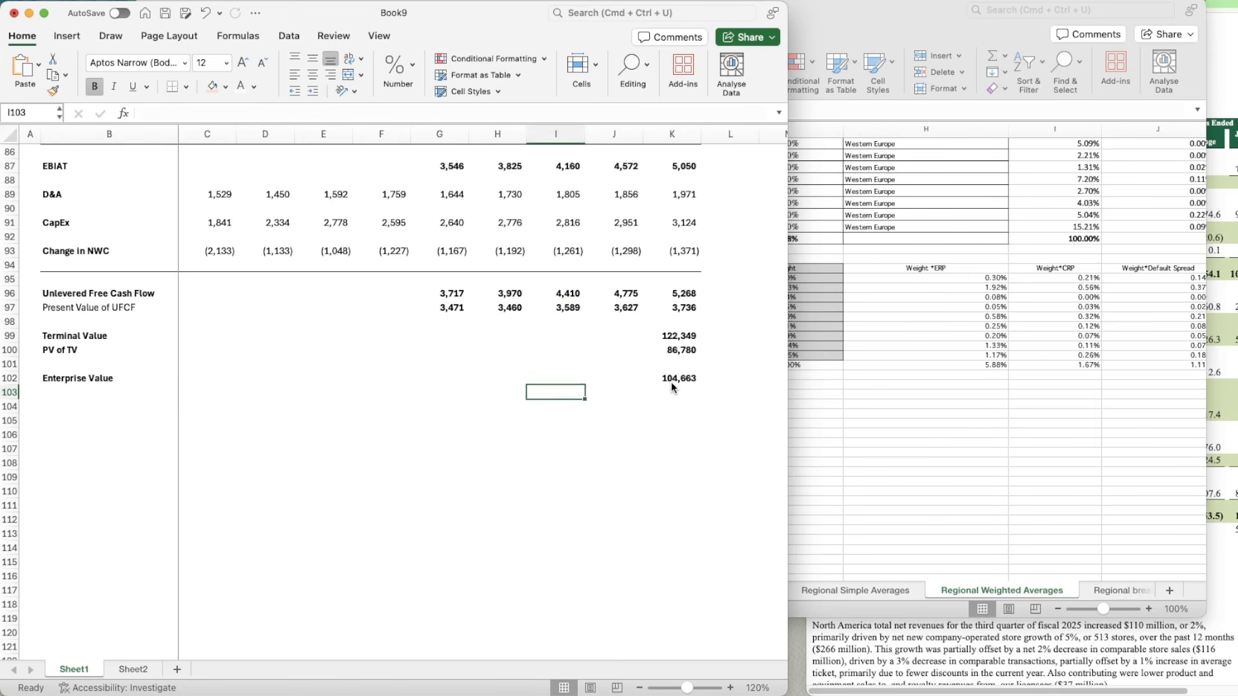
type("(+) Cash")
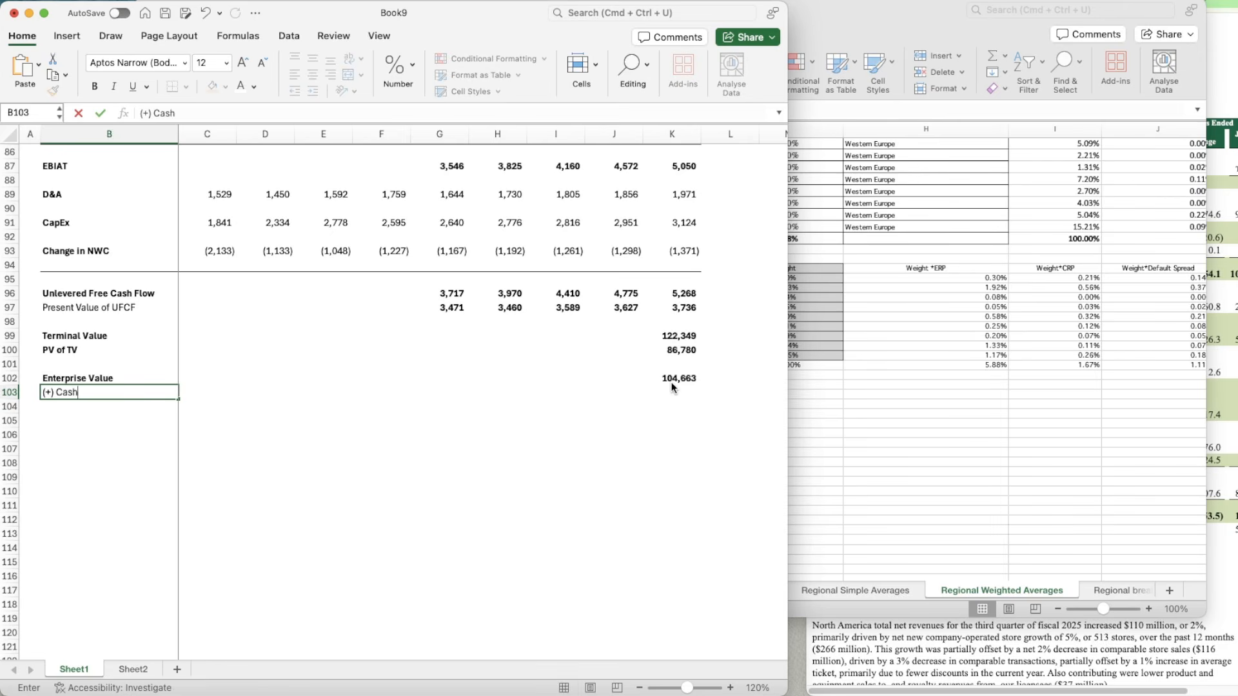
key("Return")
type("(-")
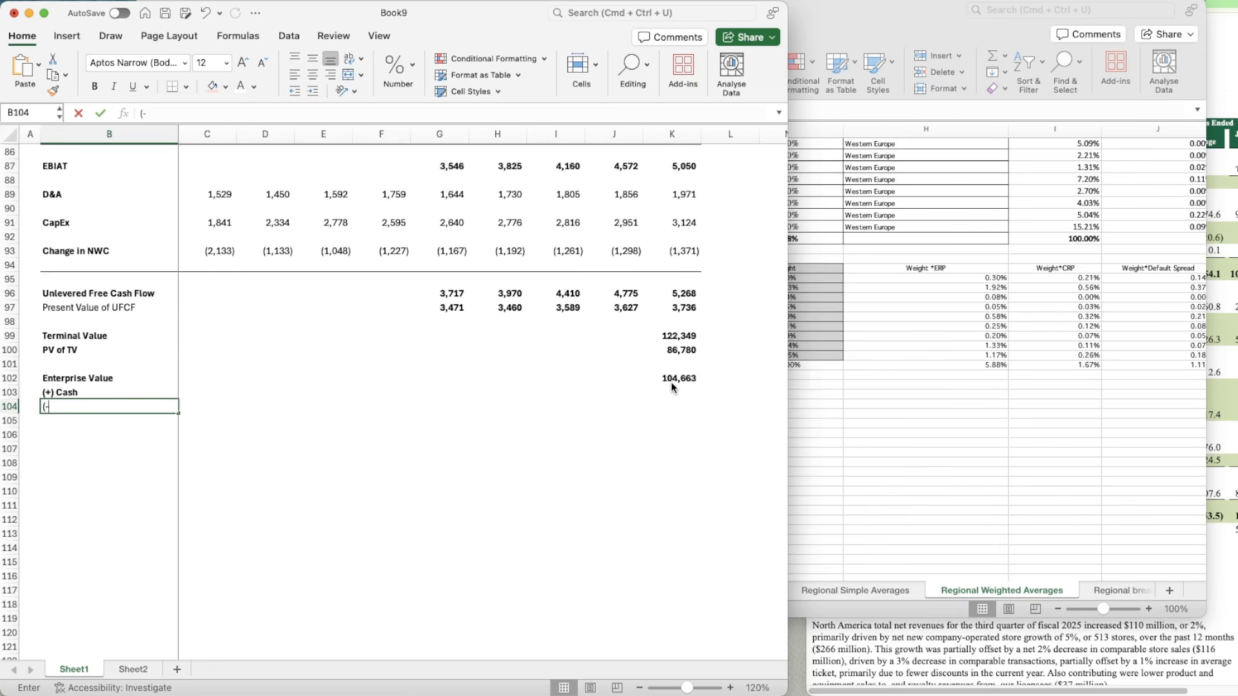
type(") Deb")
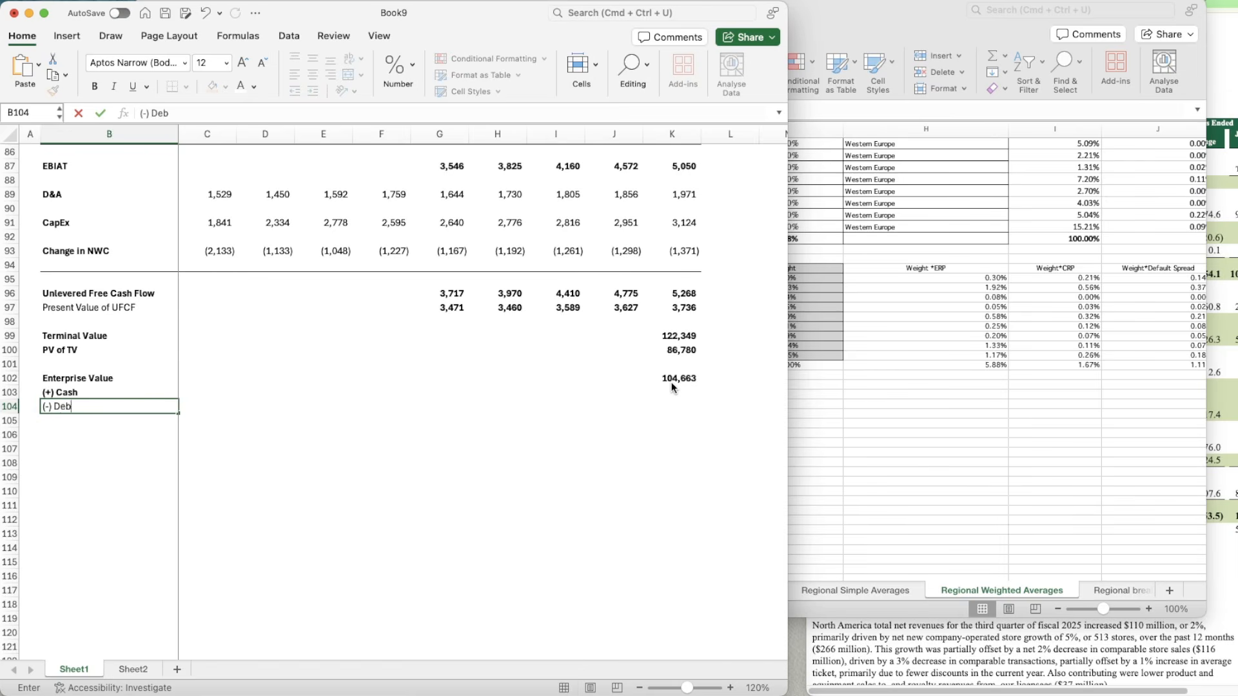
type("t")
Step: Link the debt amount in K104 to the Debt figure in Sheet2 cell C12
key("Right")
key("Right")
key("Right")
key("Right")
key("Right")
key("Right")
key("Right")
key("Right")
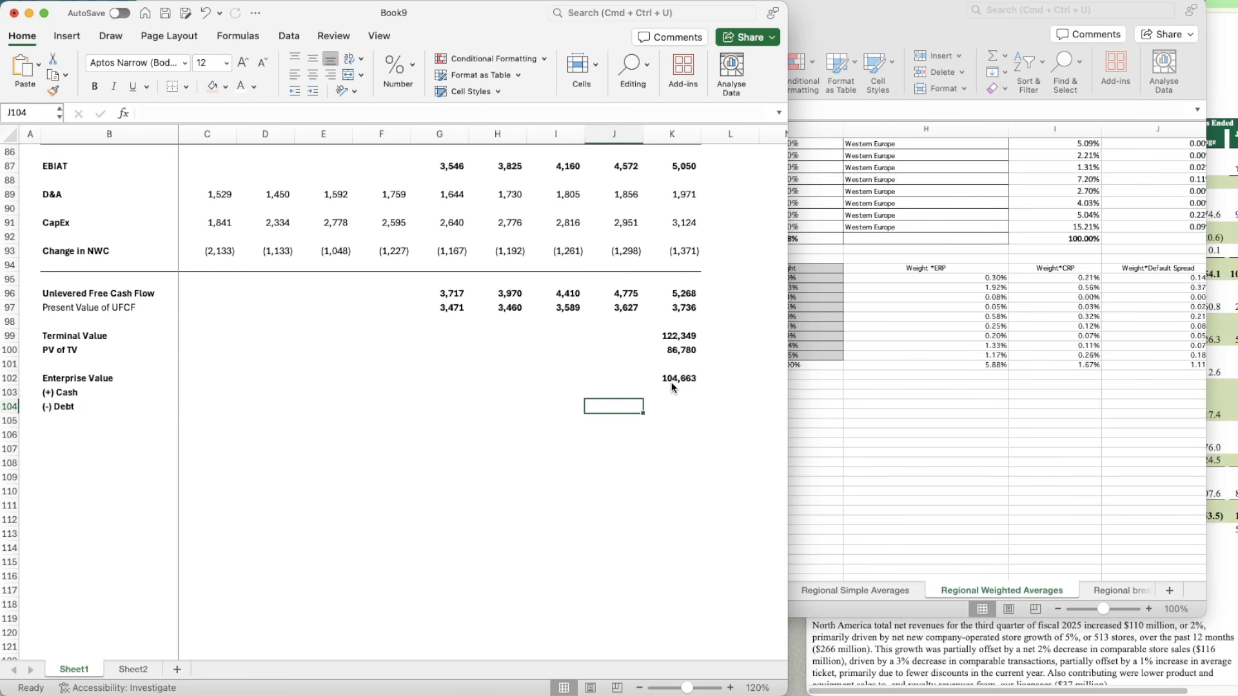
key("Right")
type("=")
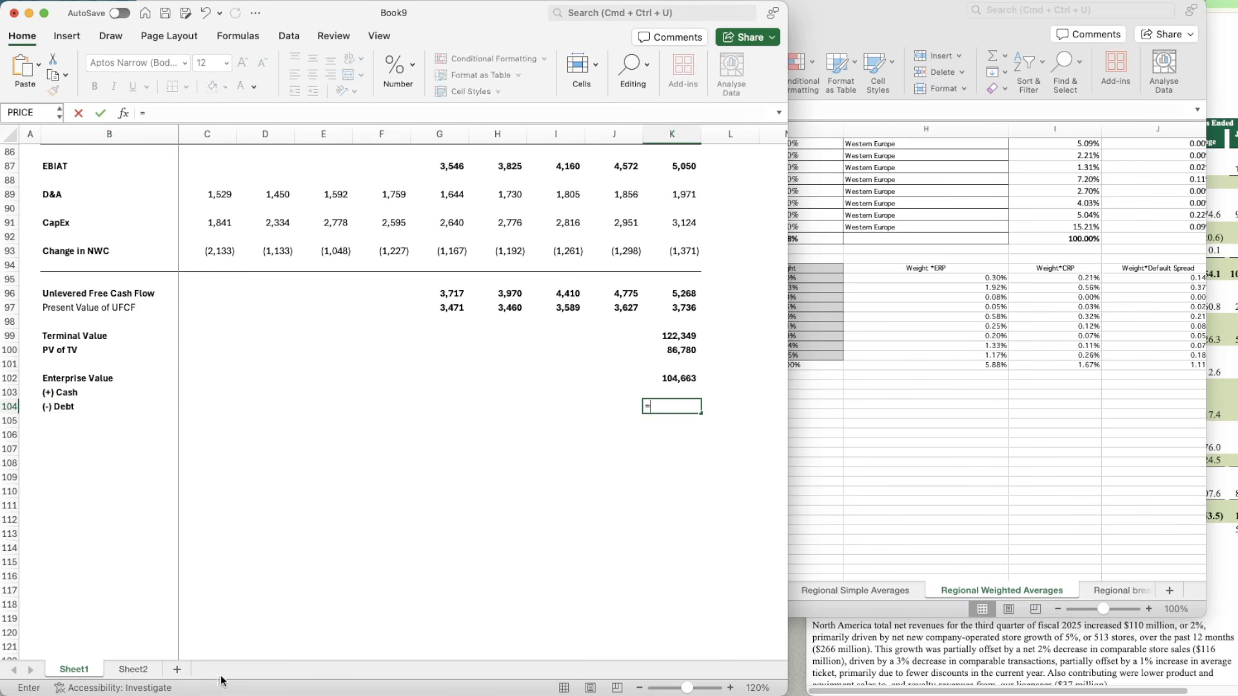
left_click(133, 669)
left_click(205, 326)
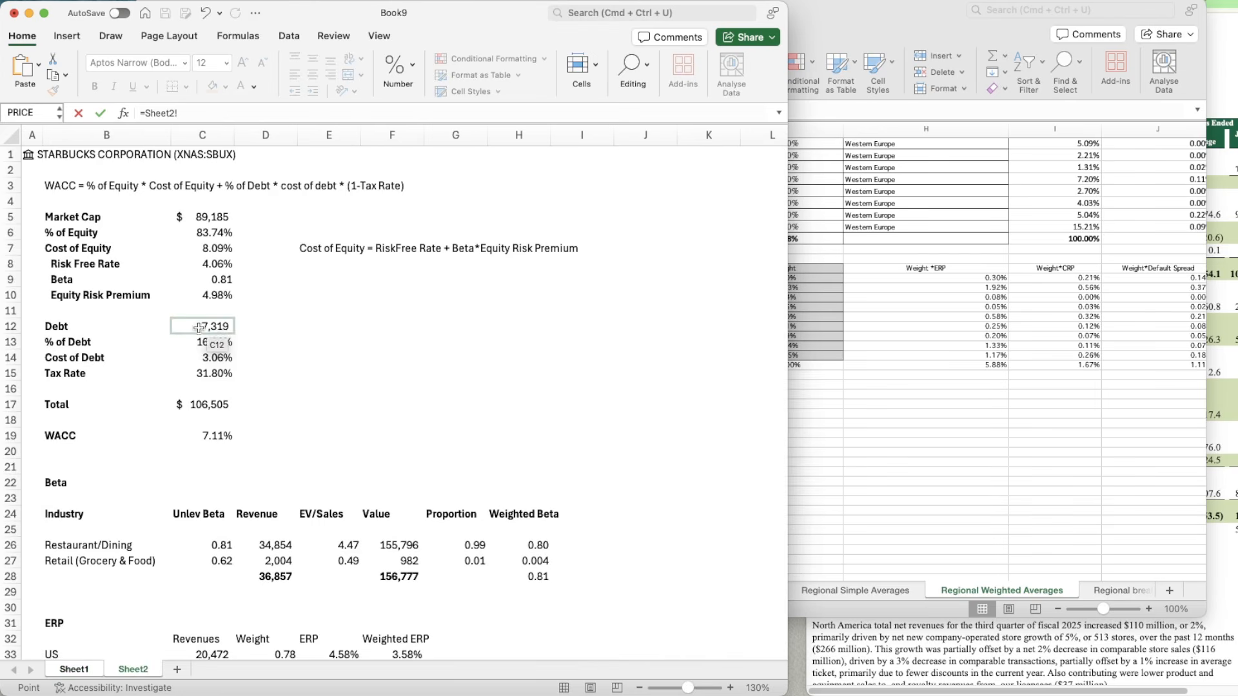
key("Return")
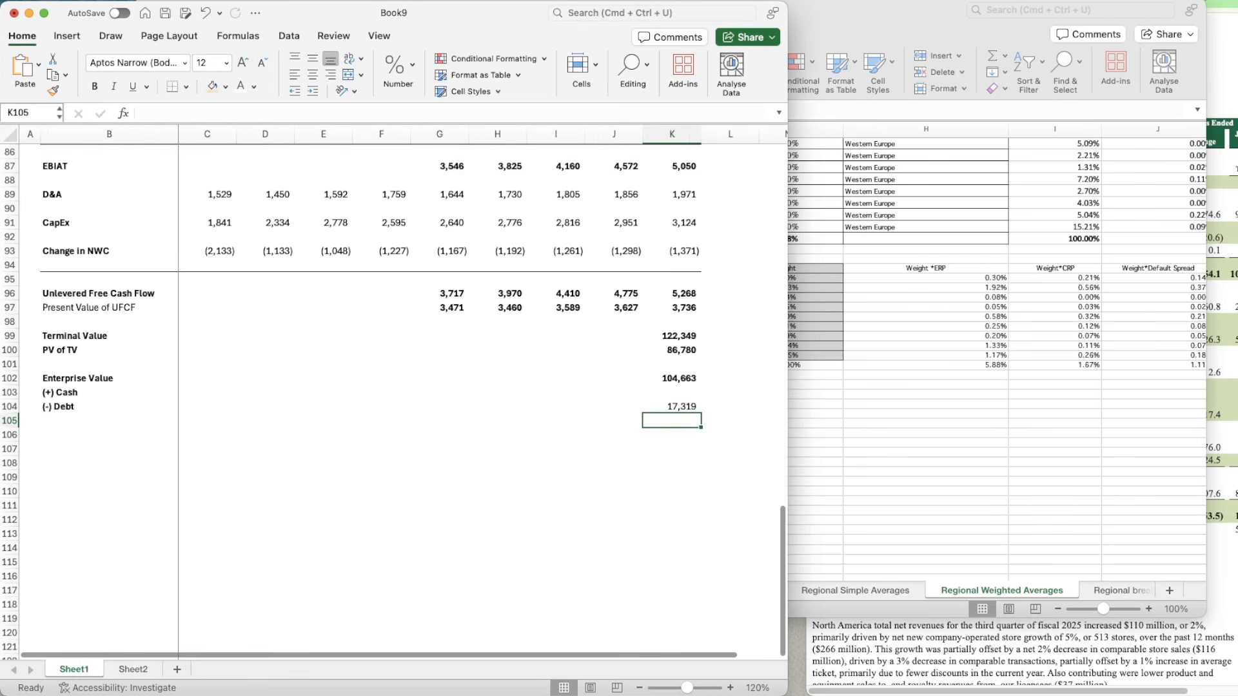
Step: Switch to the Starbucks 10-Q in the browser and find the cash and short-term investments in the consolidated balance sheets
left_click(1233, 42)
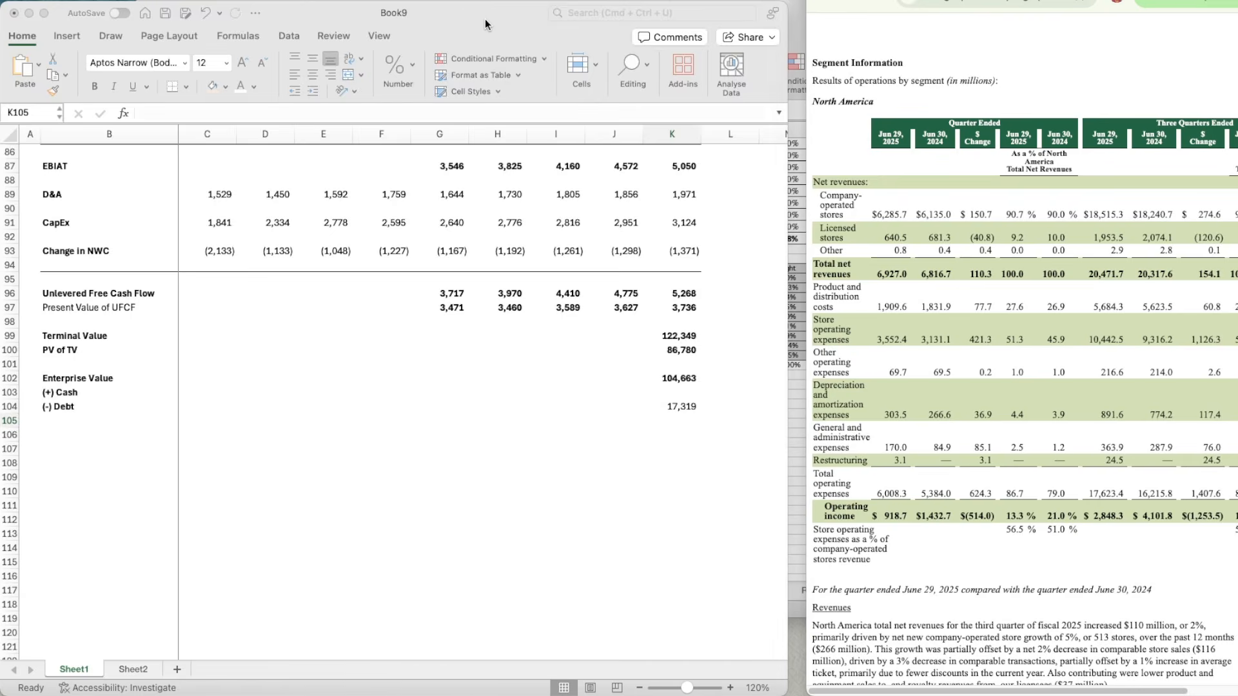
mouse_move(485, 18)
left_mouse_down()
mouse_move(501, 17)
mouse_move(488, 18)
left_mouse_up()
left_click_drag(1018, 3, 1004, 3)
scroll(1045, 174, "down", 15)
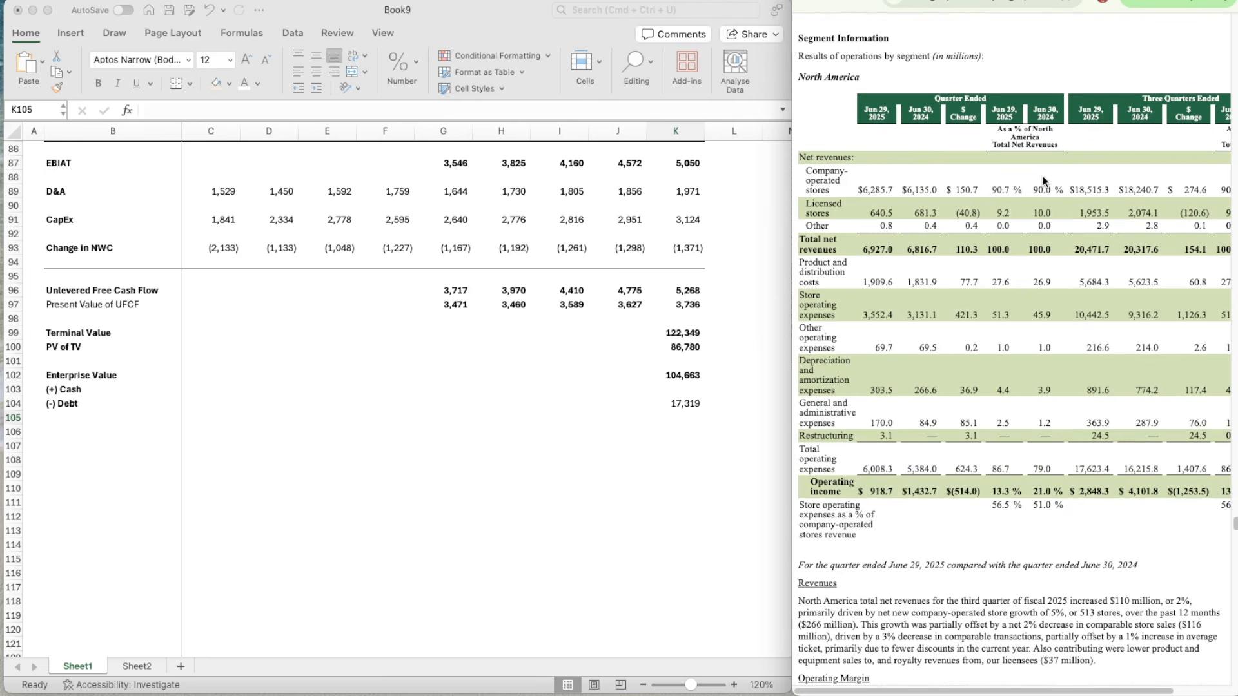
scroll(1043, 176, "up", 20)
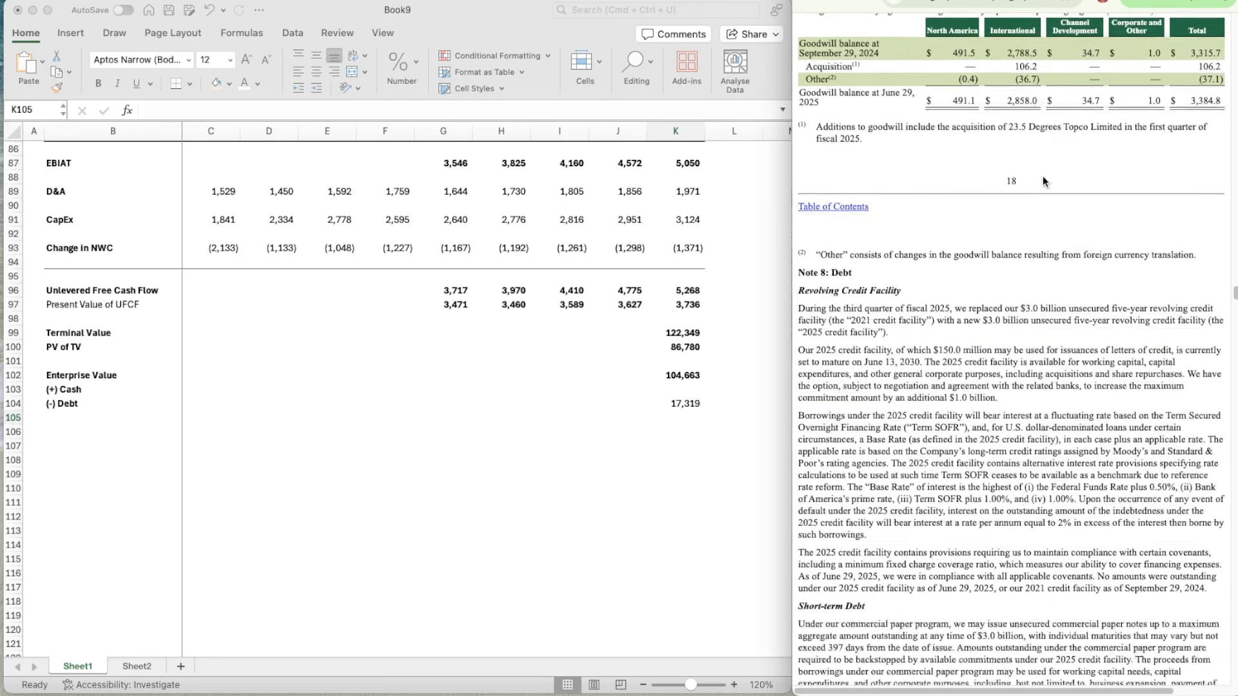
scroll(1043, 176, "up", 20)
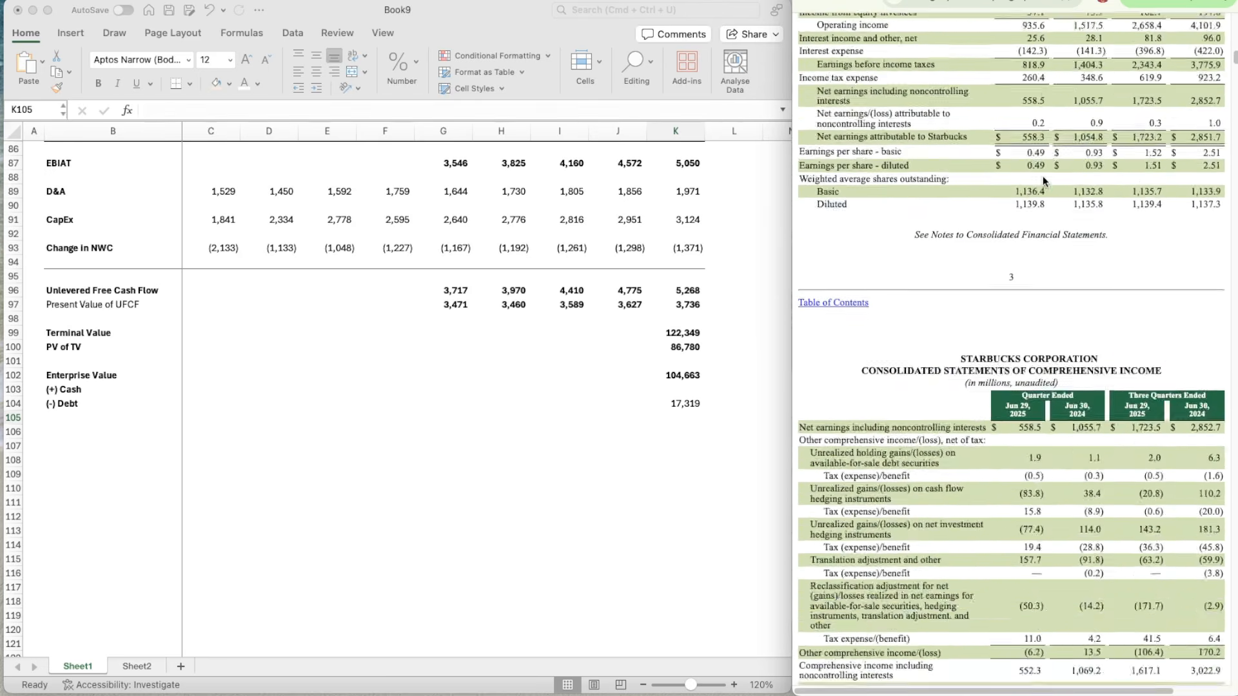
scroll(1012, 403, "up", 10)
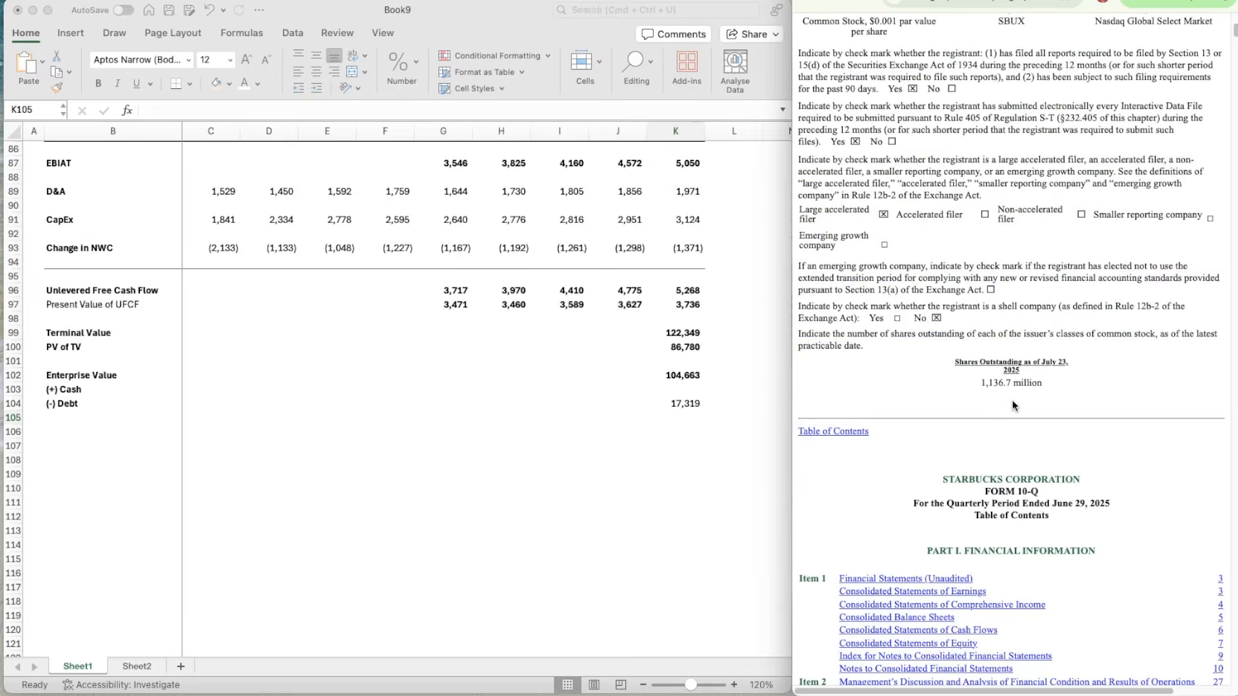
scroll(1012, 404, "down", 15)
scroll(1013, 404, "down", 2)
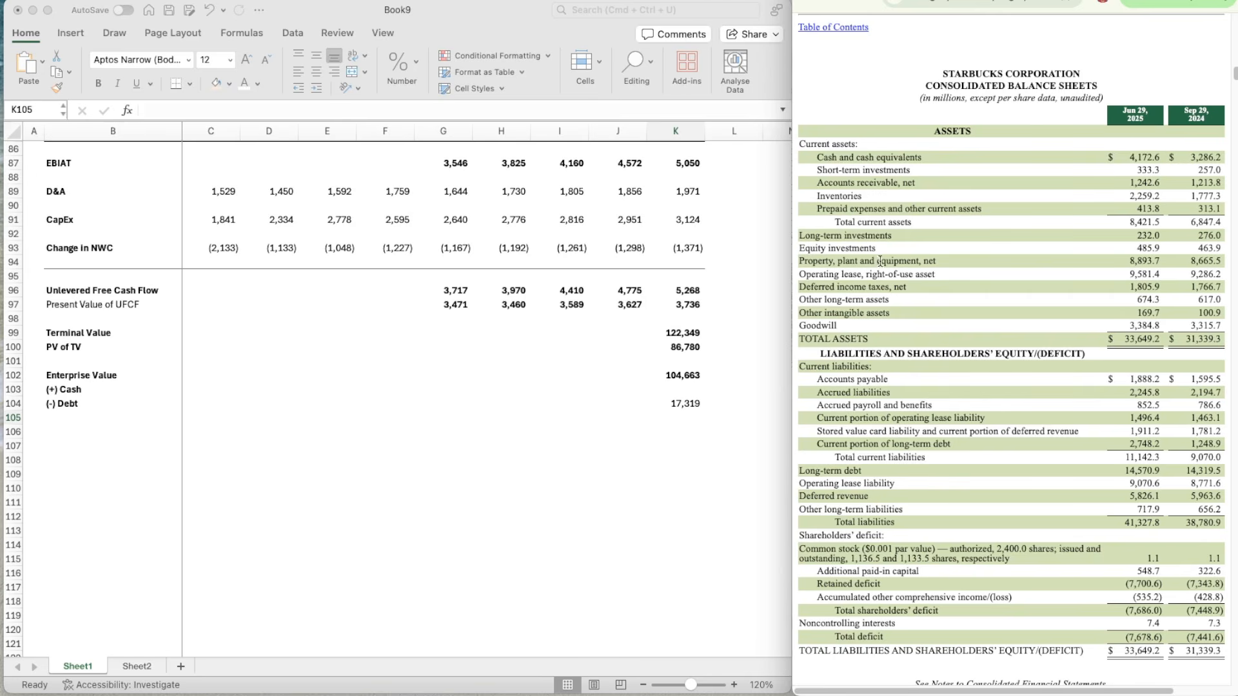
Step: Back in the Excel model, enter =4172.6+333.3 in K103 as cash plus short-term investments
left_click(686, 389)
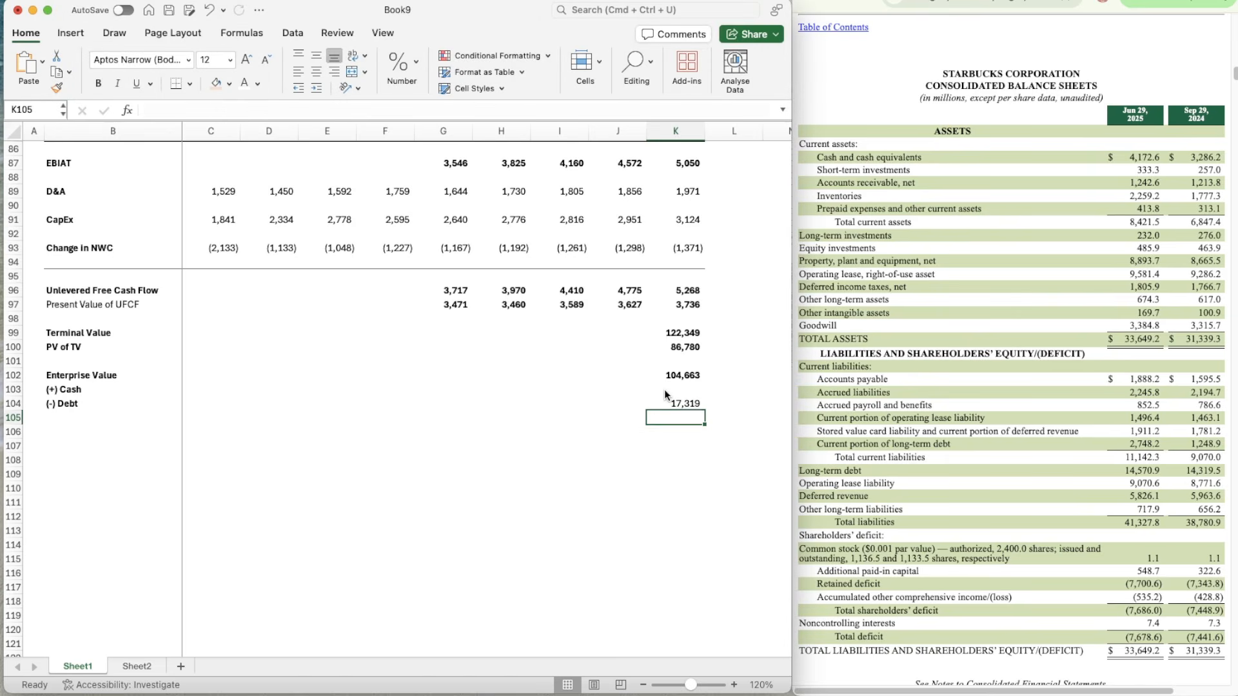
left_click(685, 390)
type("=")
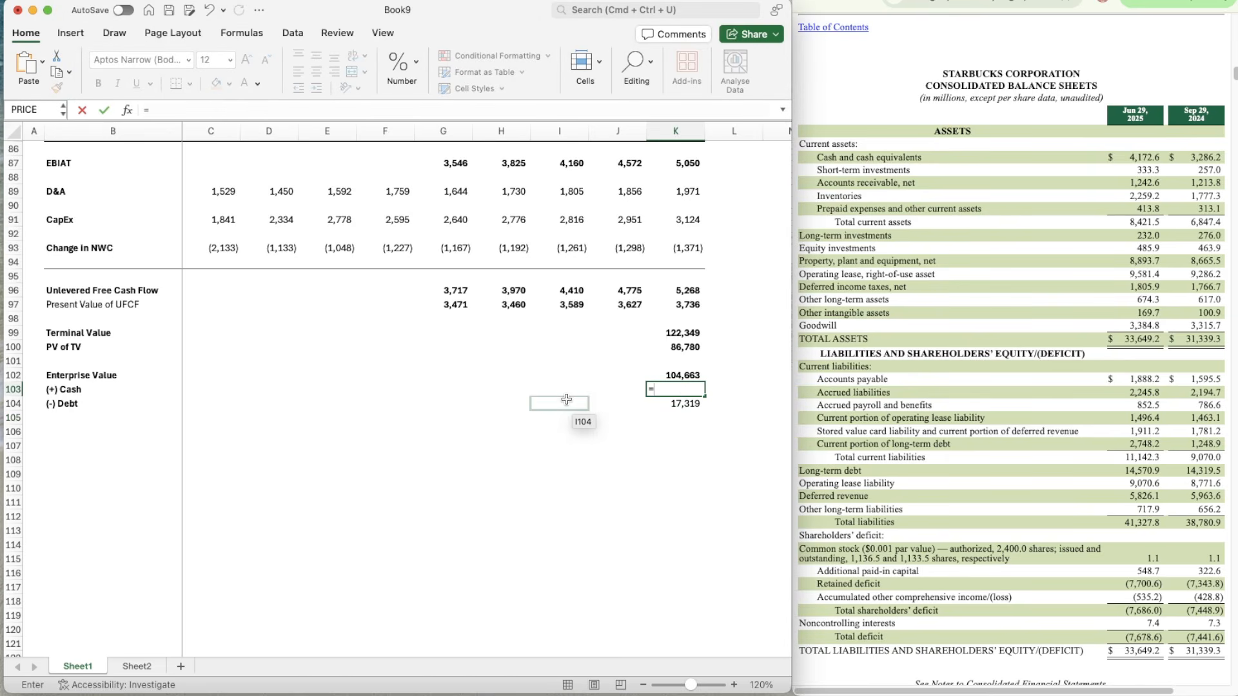
type("4172.6+")
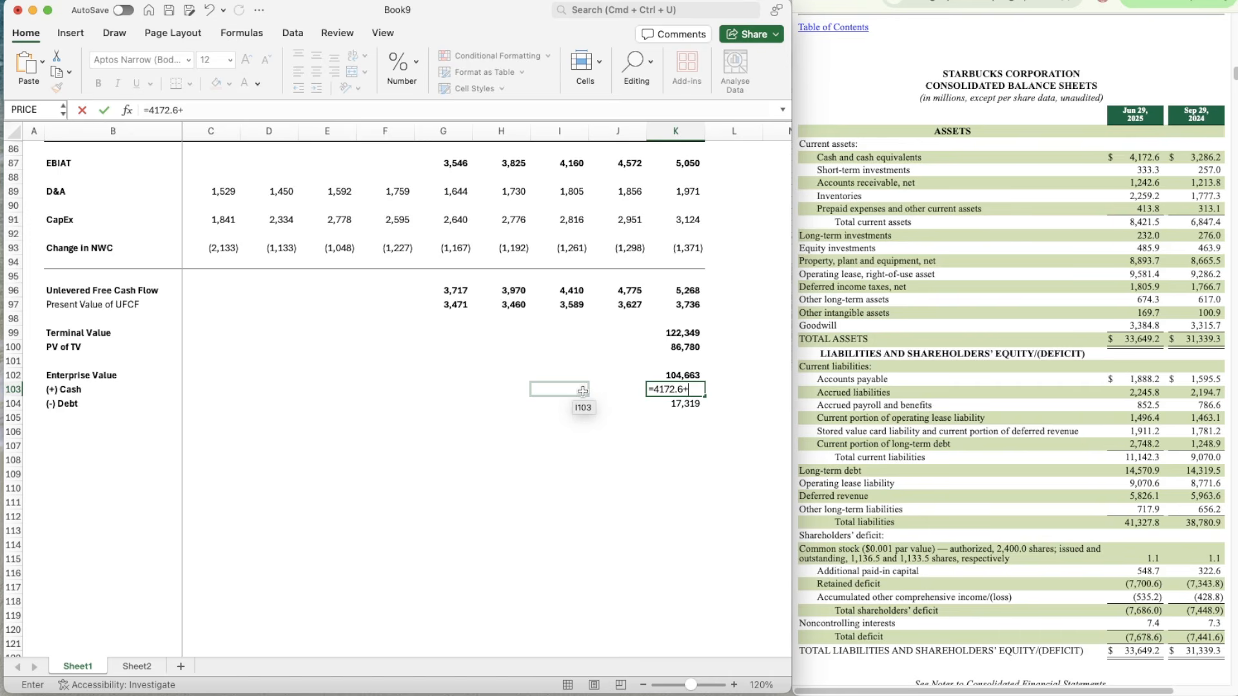
type("333.3")
key("Return")
Step: Copy the bold number formatting of the enterprise value in K102 onto the cash and debt amounts in K103 and K104
key("Up")
key("Up")
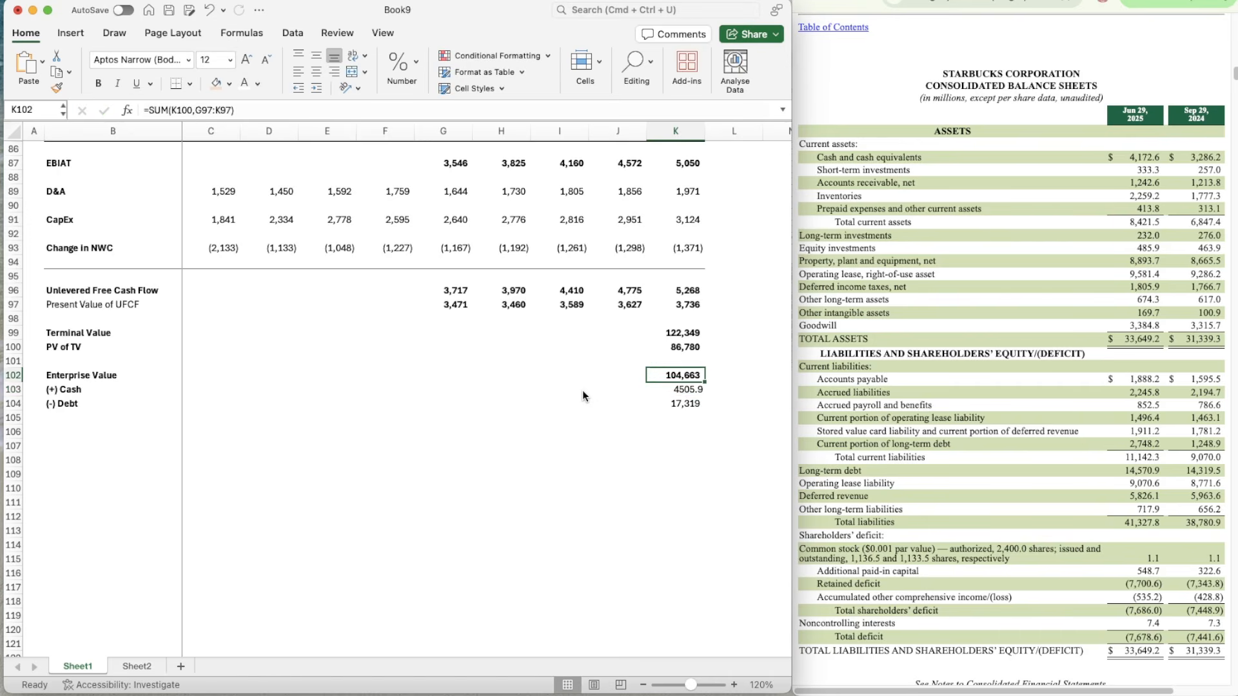
key("super+shift+c")
key("Down")
key("super+shift+v")
key("Down")
key("Down")
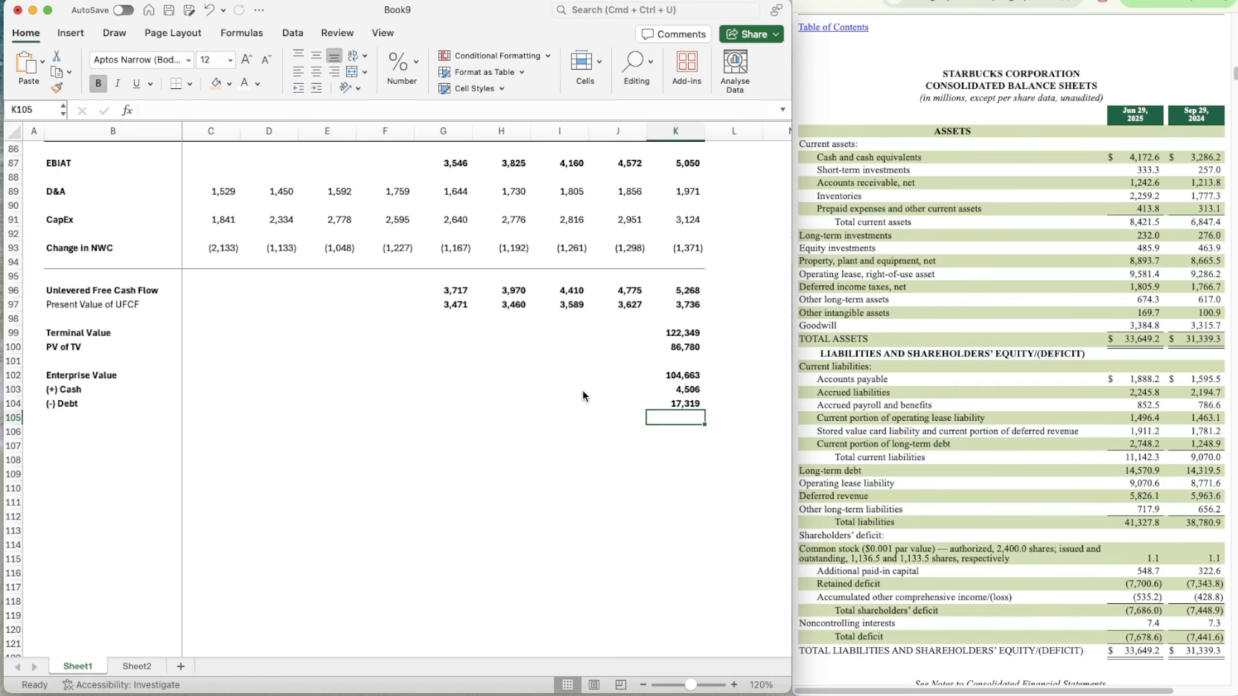
Step: Enter the label "Equity Value" in B106, leaving an empty row below the debt line
key("Left")
key("Left")
key("Left")
left_click(63, 432)
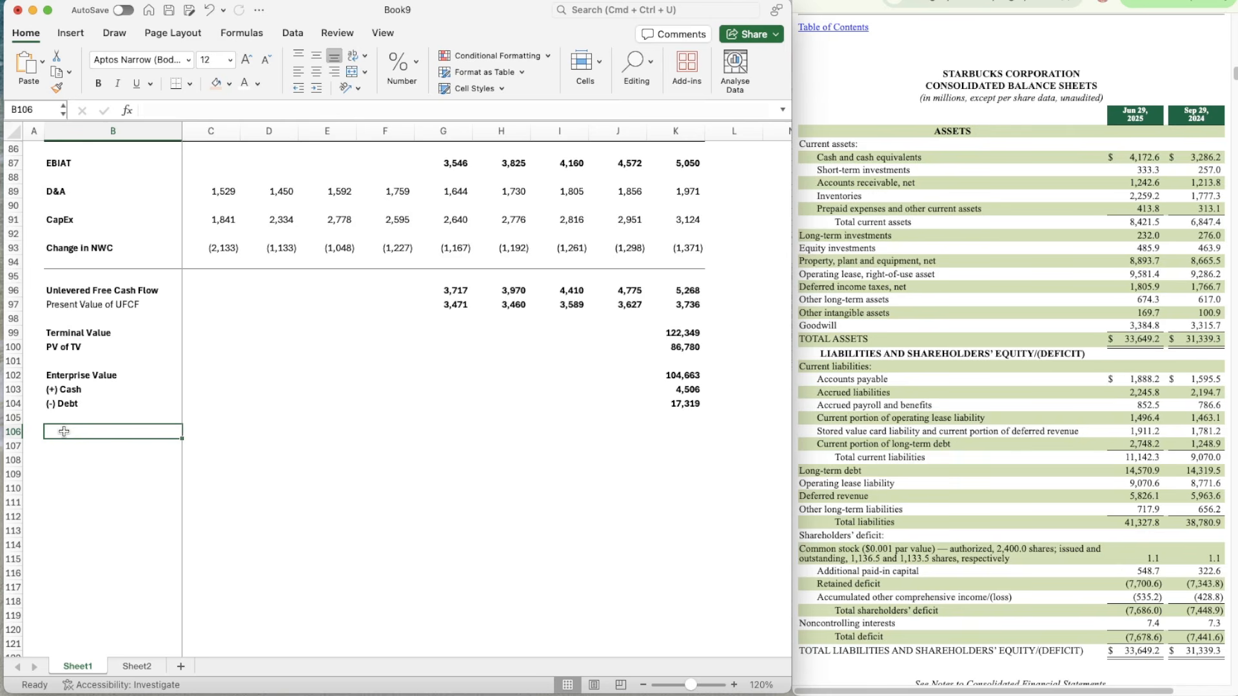
type("Equity Value")
key("Return")
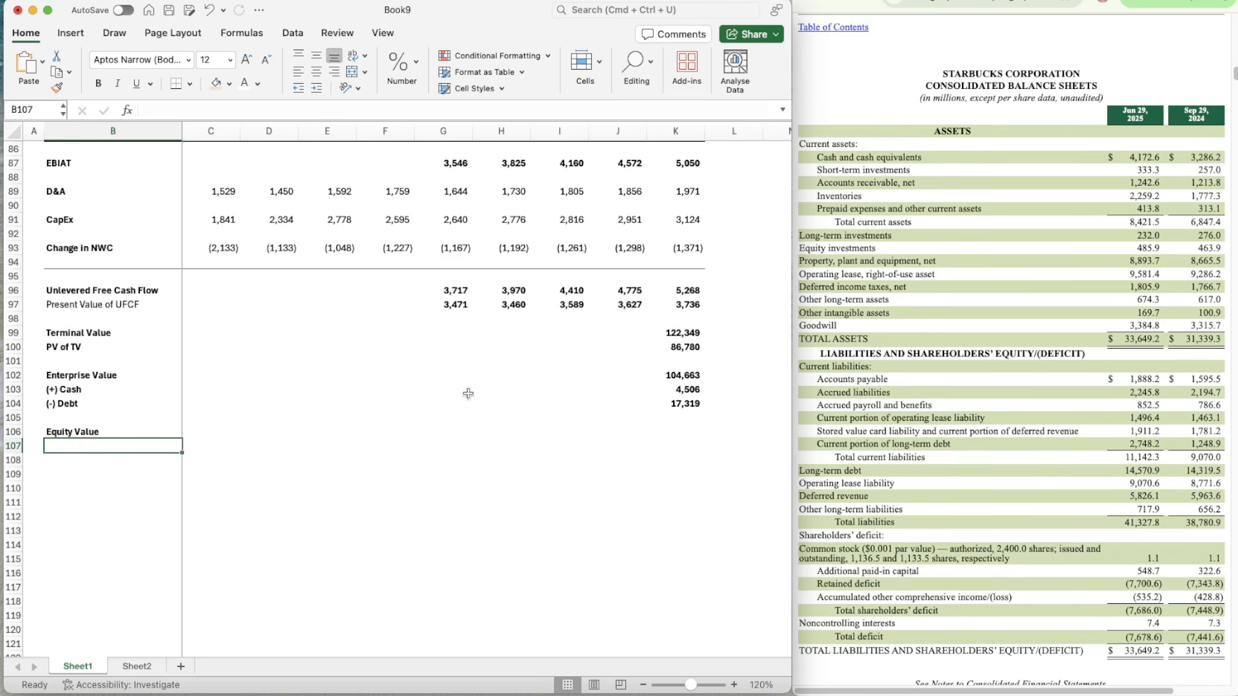
Step: Enter the labels "Diluted Shares Outstanding" in B107 and "Implied Share Price" in B108
left_click(69, 433)
left_click(94, 457)
key("Up")
type("D")
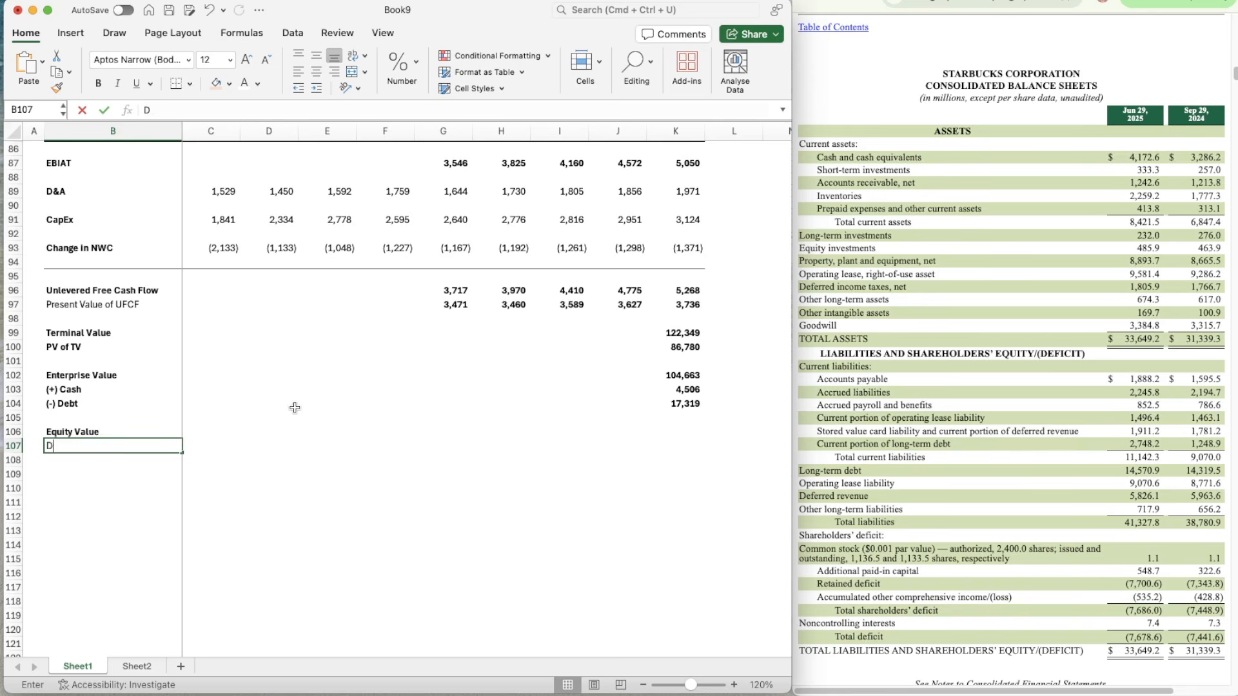
type("iluted Shares Outs")
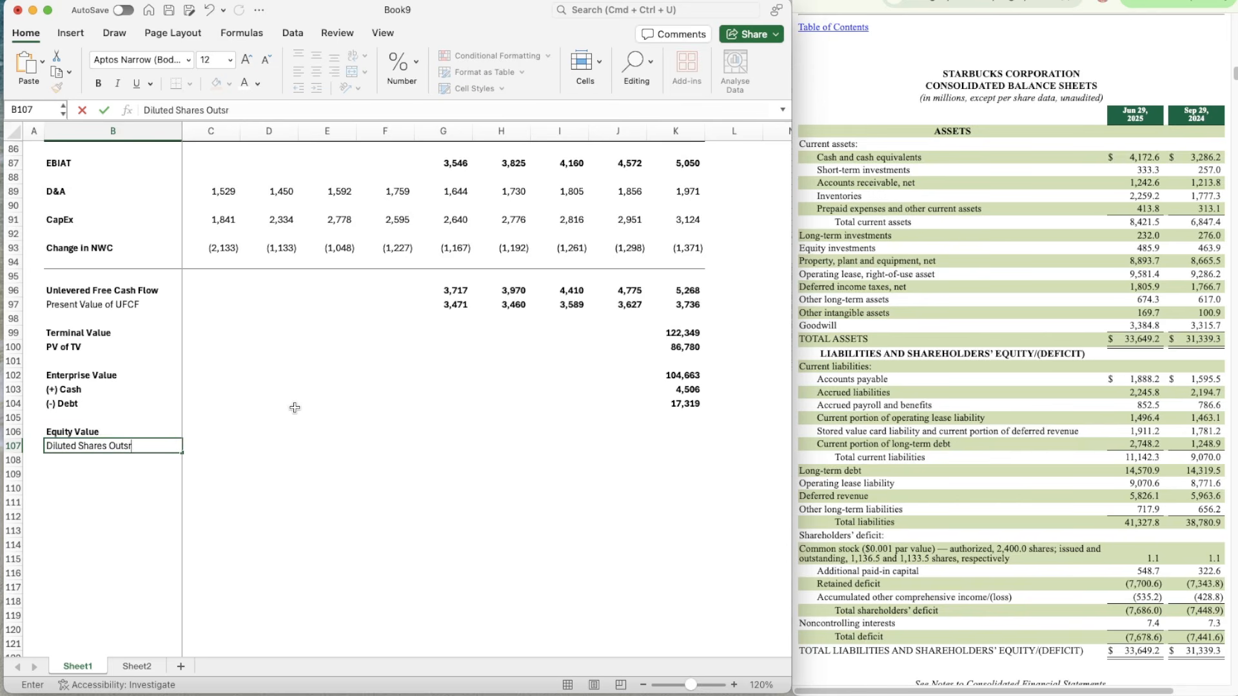
type("tanding")
key("Return")
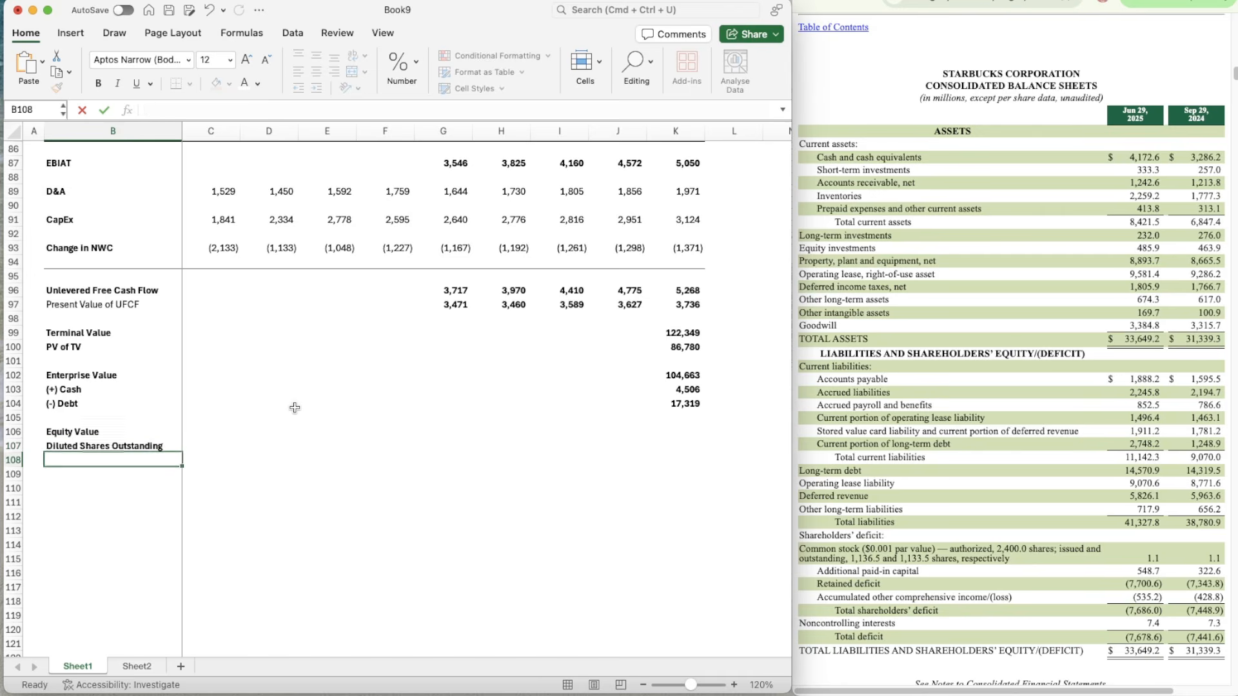
type("Implied Share Pr")
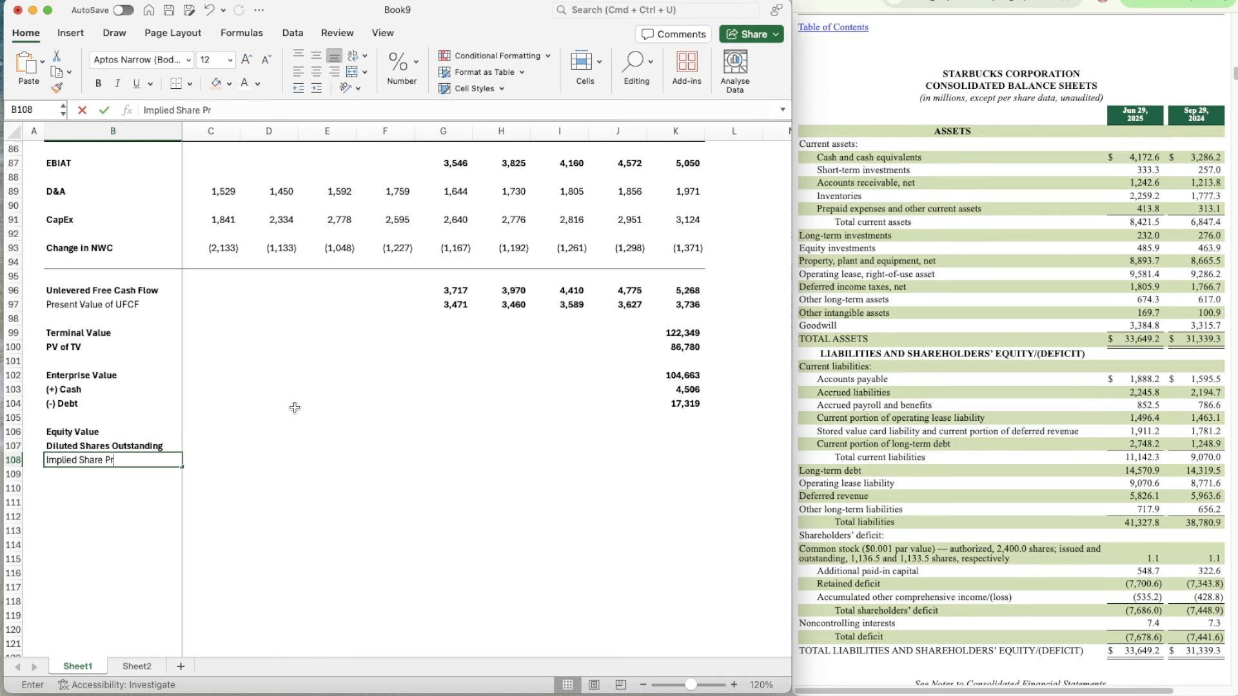
type("ice")
key("Return")
Step: Calculate the equity value in K106 with =K102+K103-K104, adding cash to enterprise value and subtracting debt
left_click(681, 426)
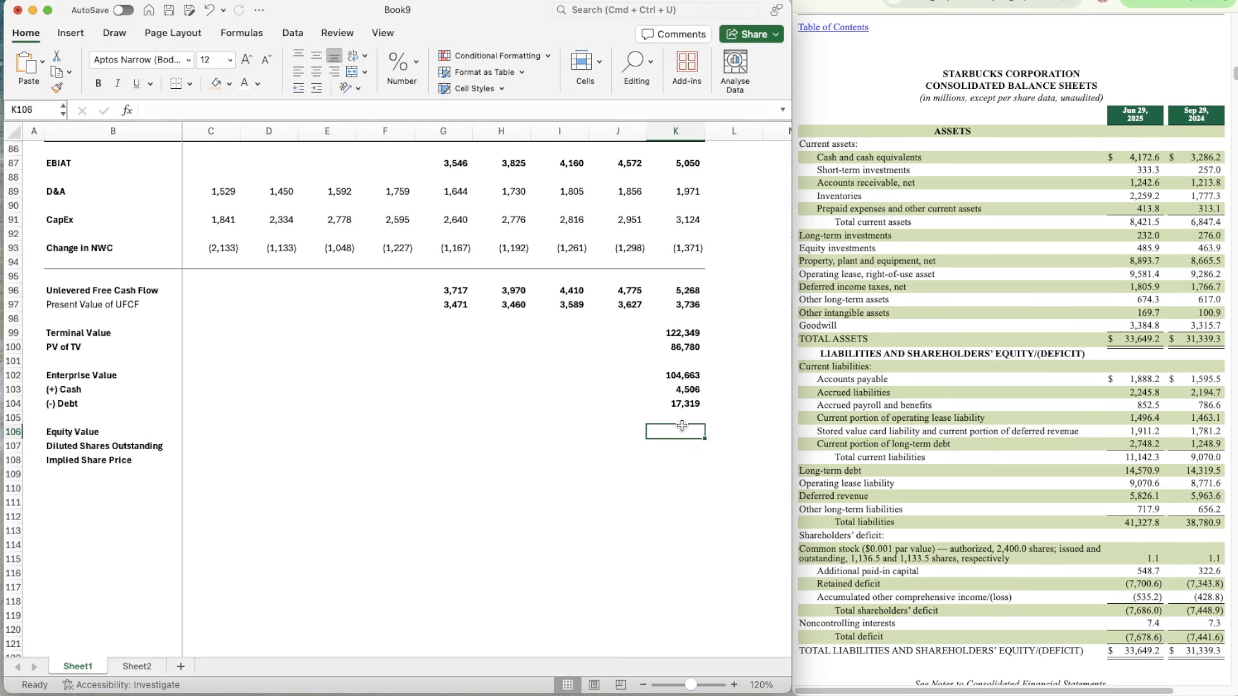
type("=")
key("Up")
key("Up")
key("Up")
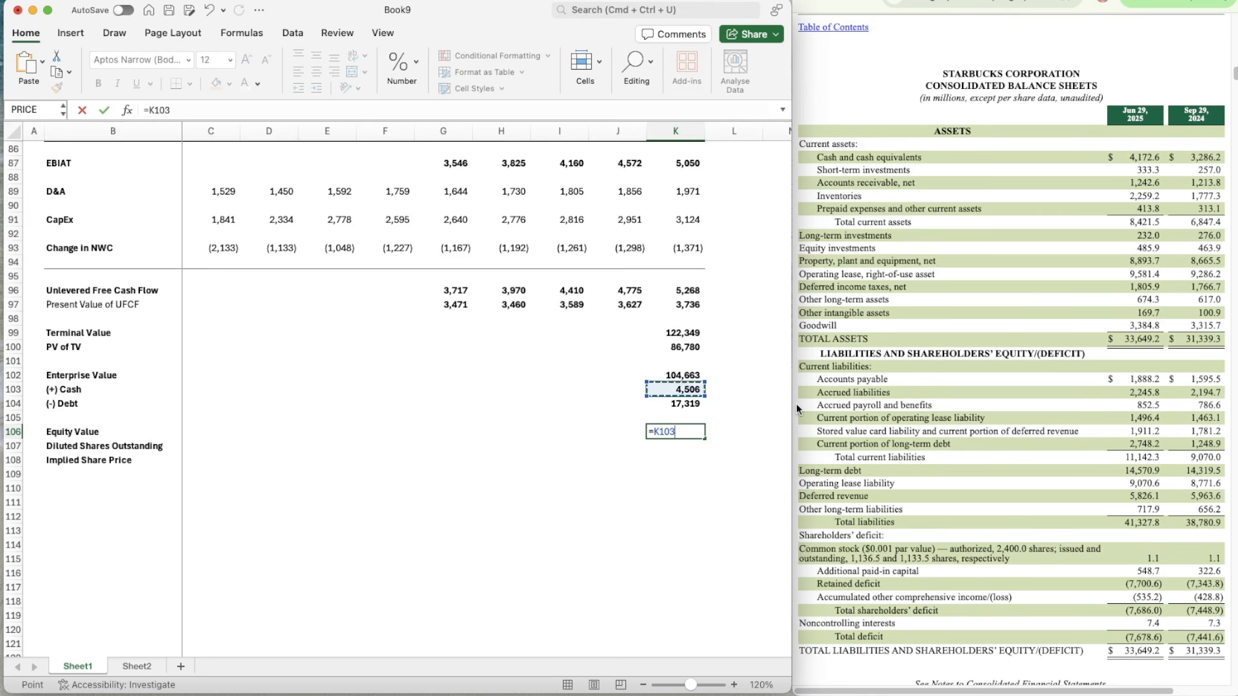
key("Up")
type("+")
key("Up")
key("Up")
key("Up")
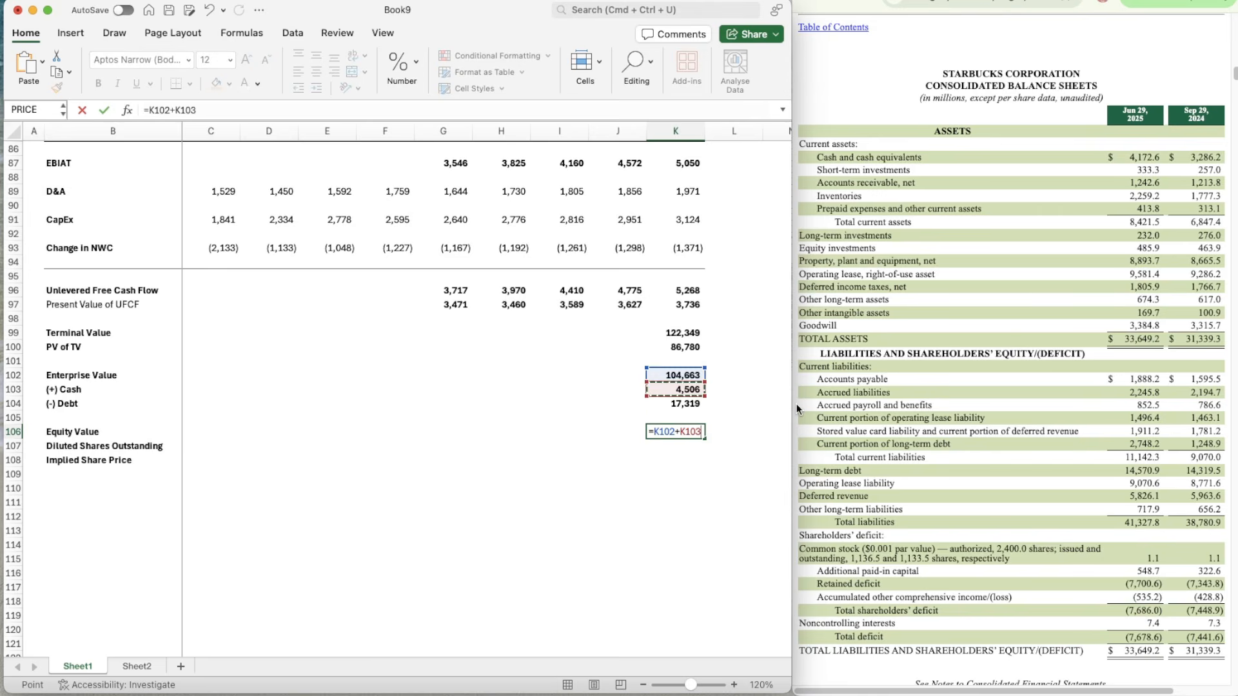
type("-")
key("Up")
key("Up")
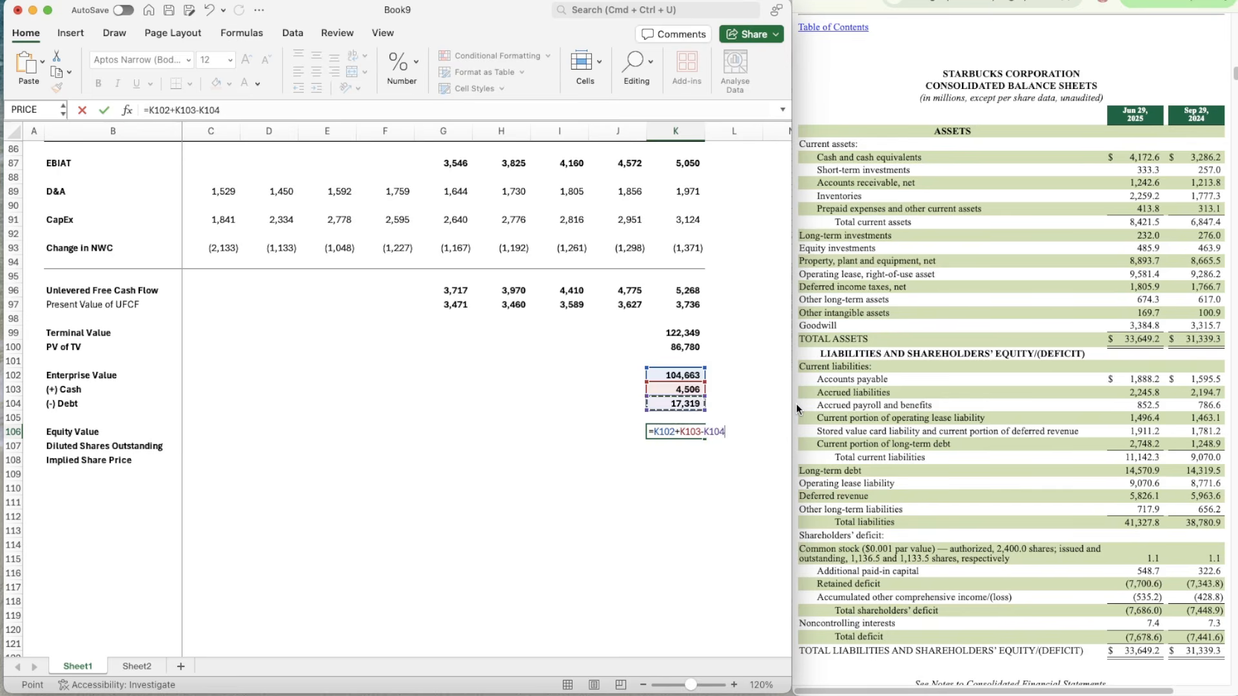
key("Return")
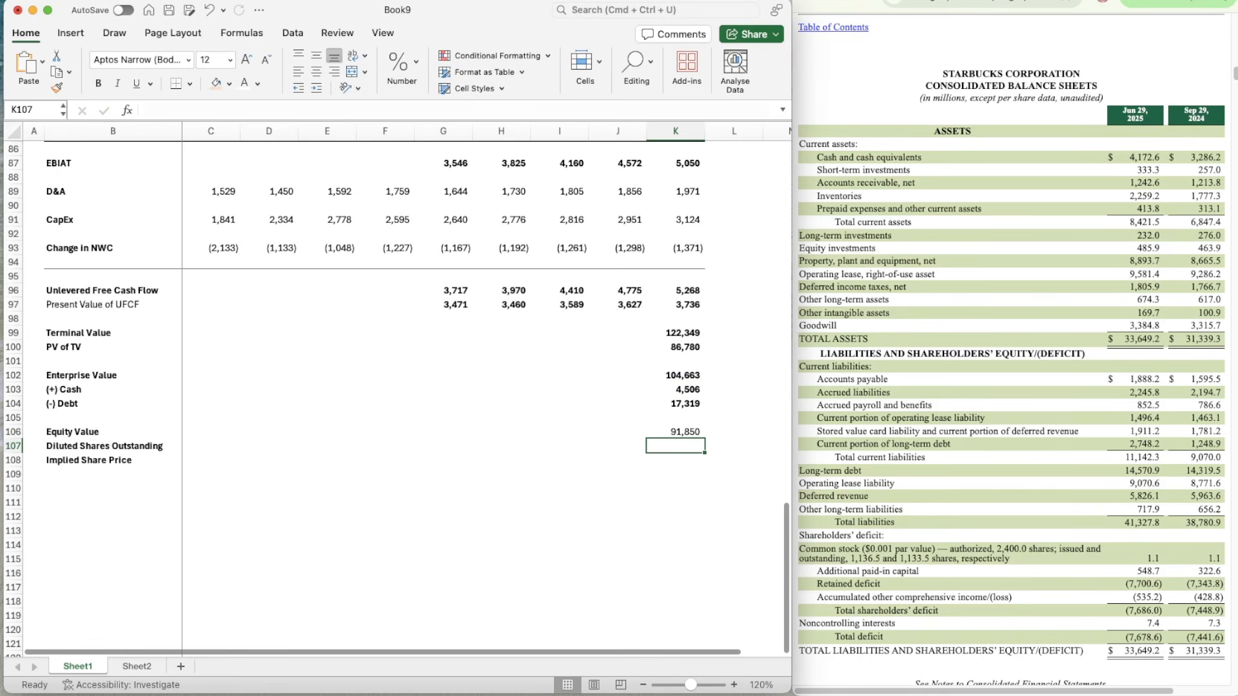
Step: Consult the share counts in the 10-Q's consolidated statements of earnings and enter 1135.7 as diluted shares outstanding in K107
left_click(4, 391)
left_click(668, 440)
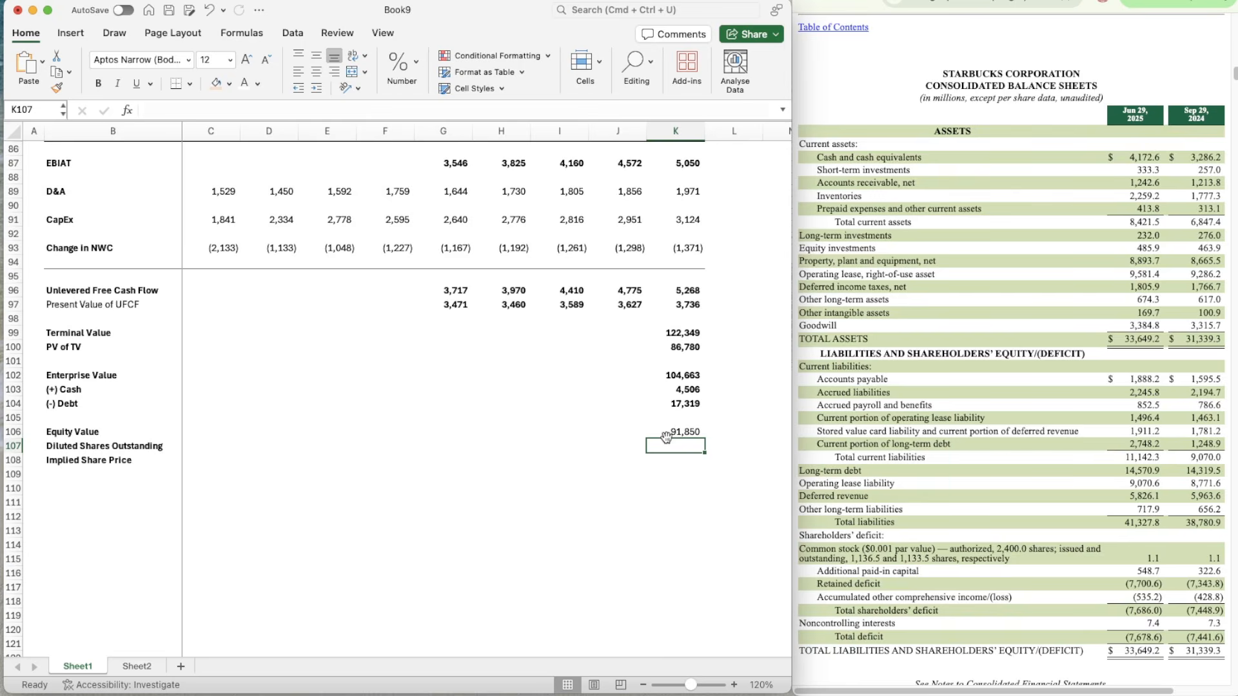
scroll(1026, 488, "up", 15)
scroll(1026, 488, "up", 5)
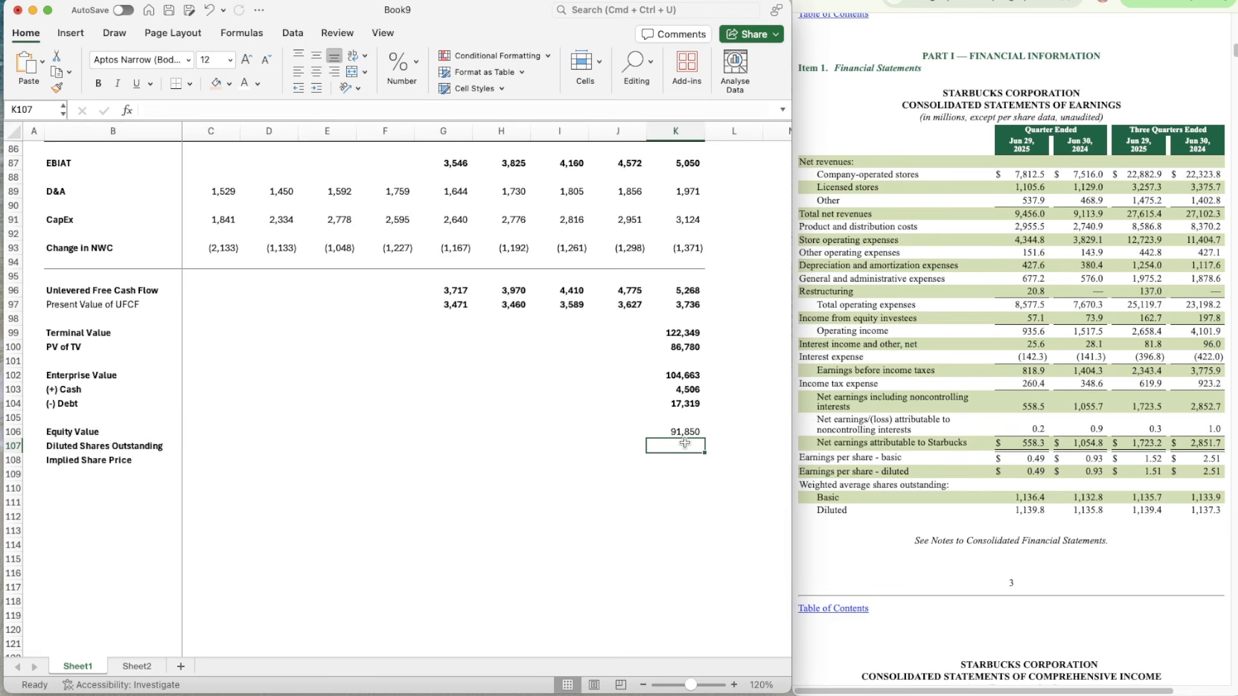
type("1135.7")
key("Return")
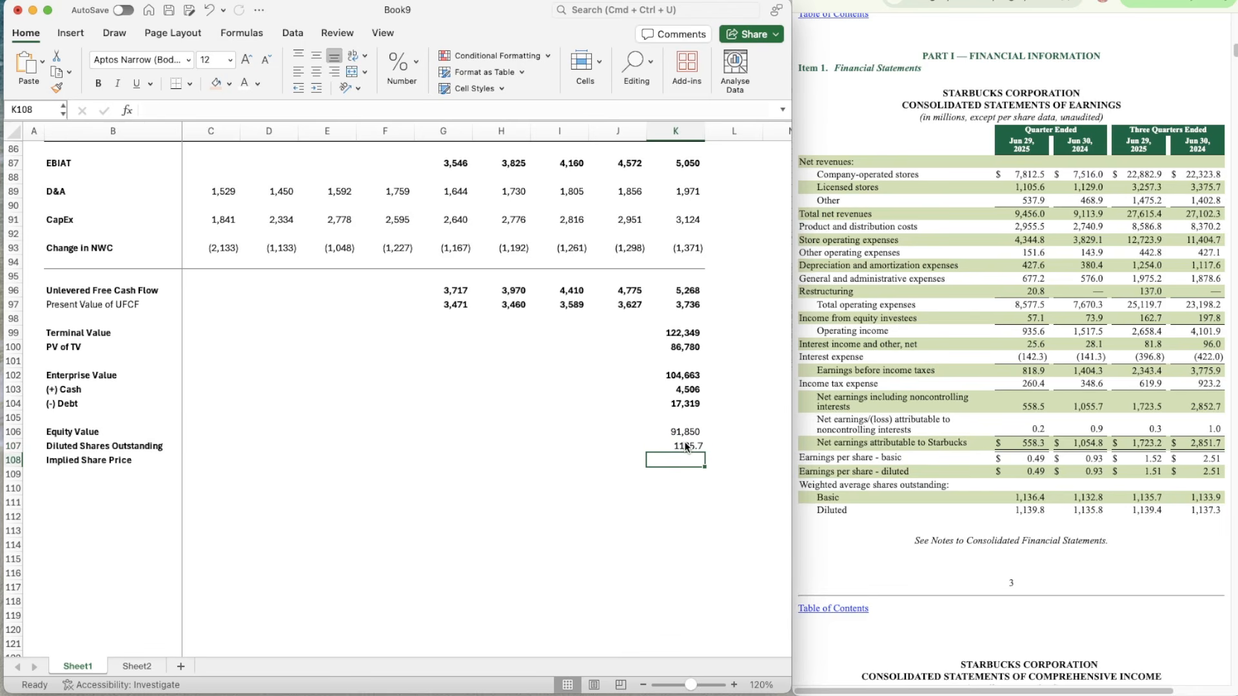
Step: Copy the bold number formatting of the figures above onto the equity value in K106
key("Up")
key("Up")
key("Up")
key("Up")
key("shift+super+c")
left_click(673, 431)
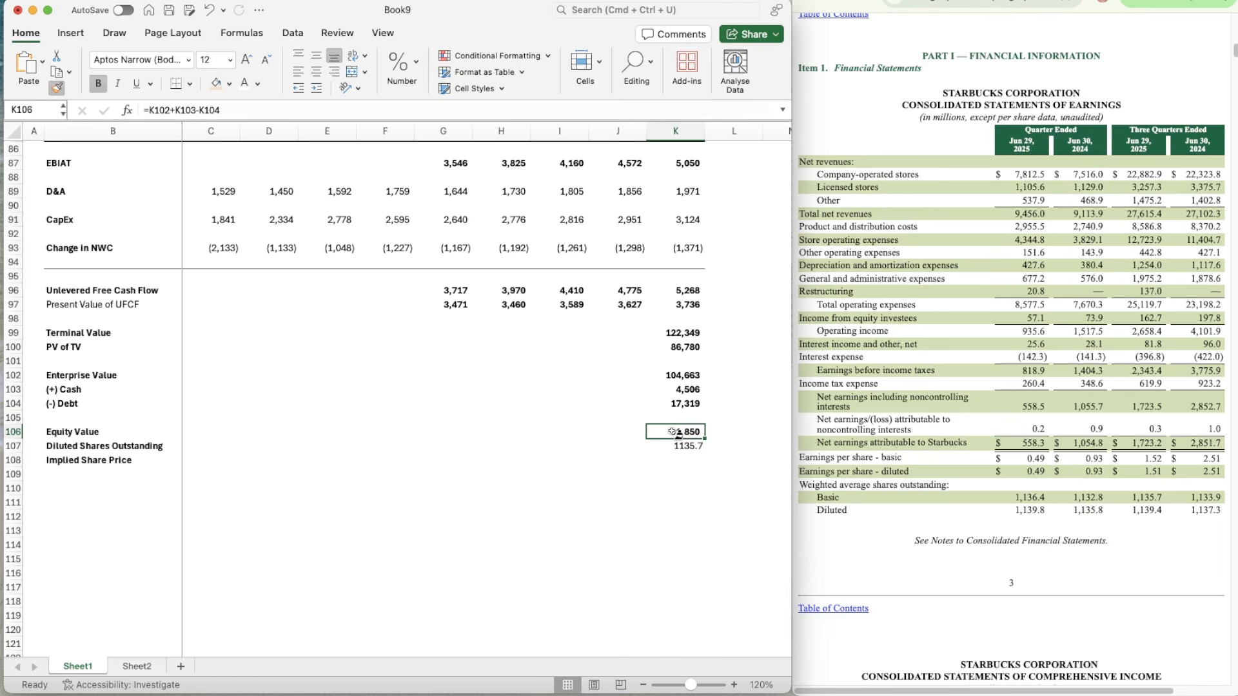
Step: Copy the bold number formatting of the equity value in K106 onto the diluted shares outstanding in K107
key("shift+super+c")
left_click(677, 444)
key("Down")
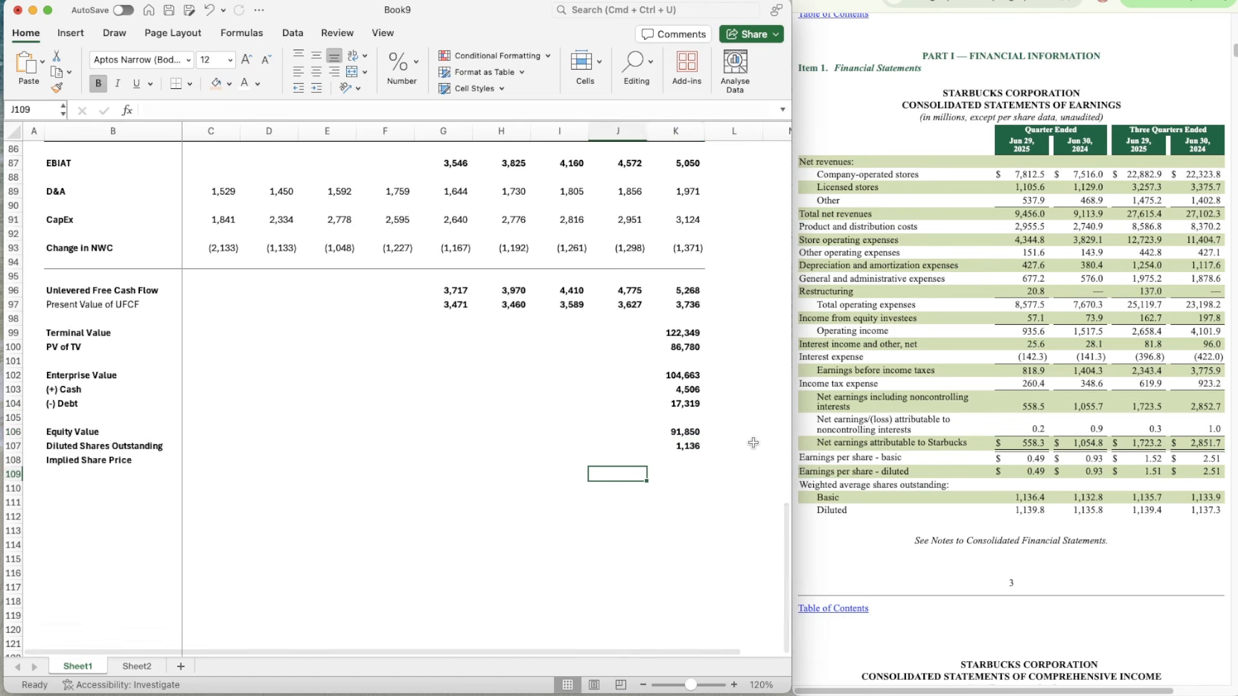
Step: Calculate the implied share price in K108 with =K106/K107, dividing equity value by diluted shares outstanding
type("=")
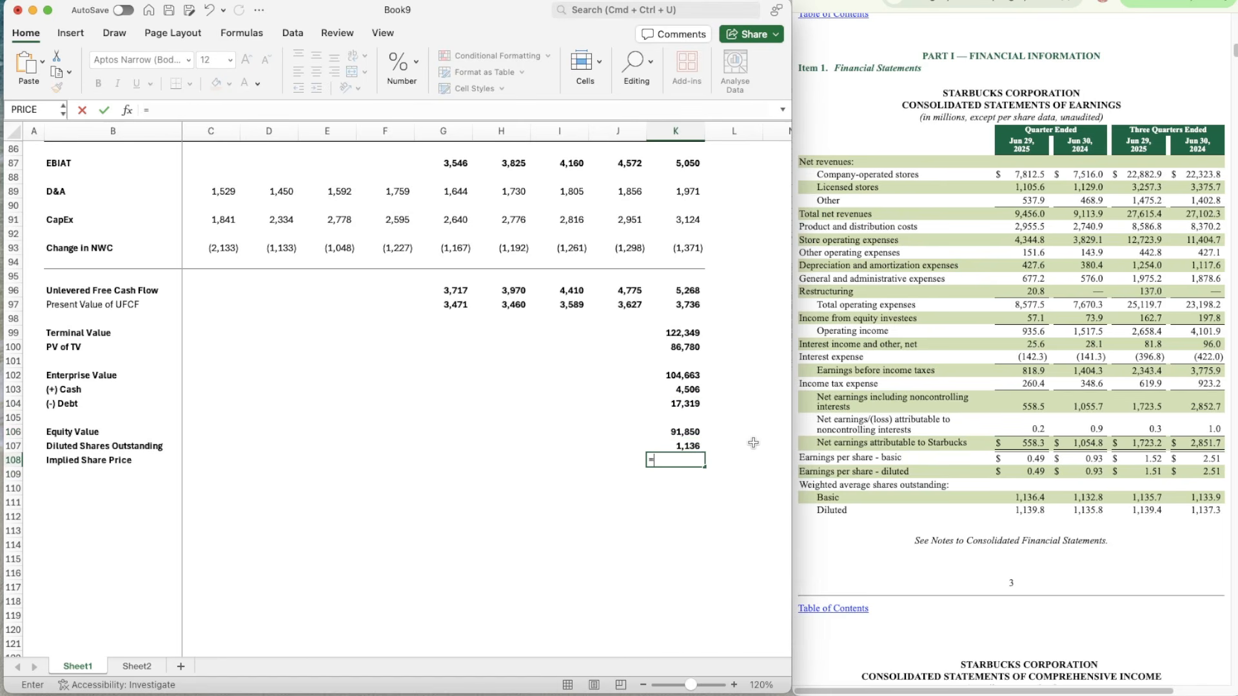
key("Up")
key("Up")
type("/")
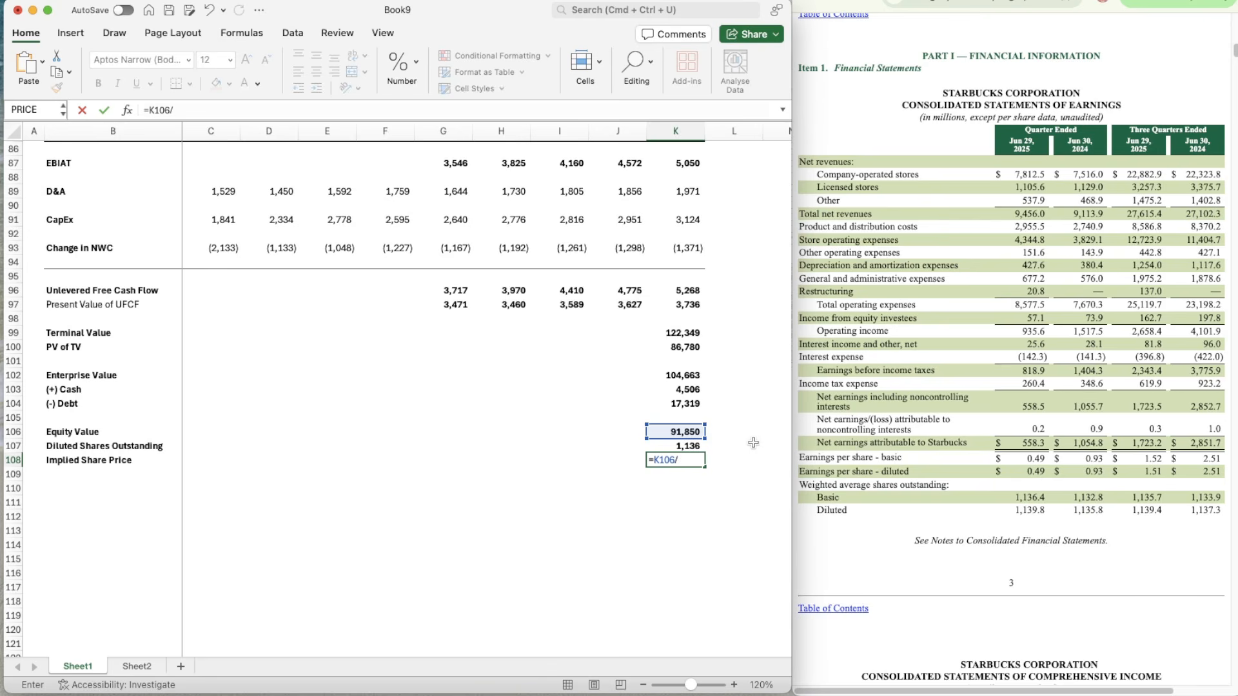
key("Up")
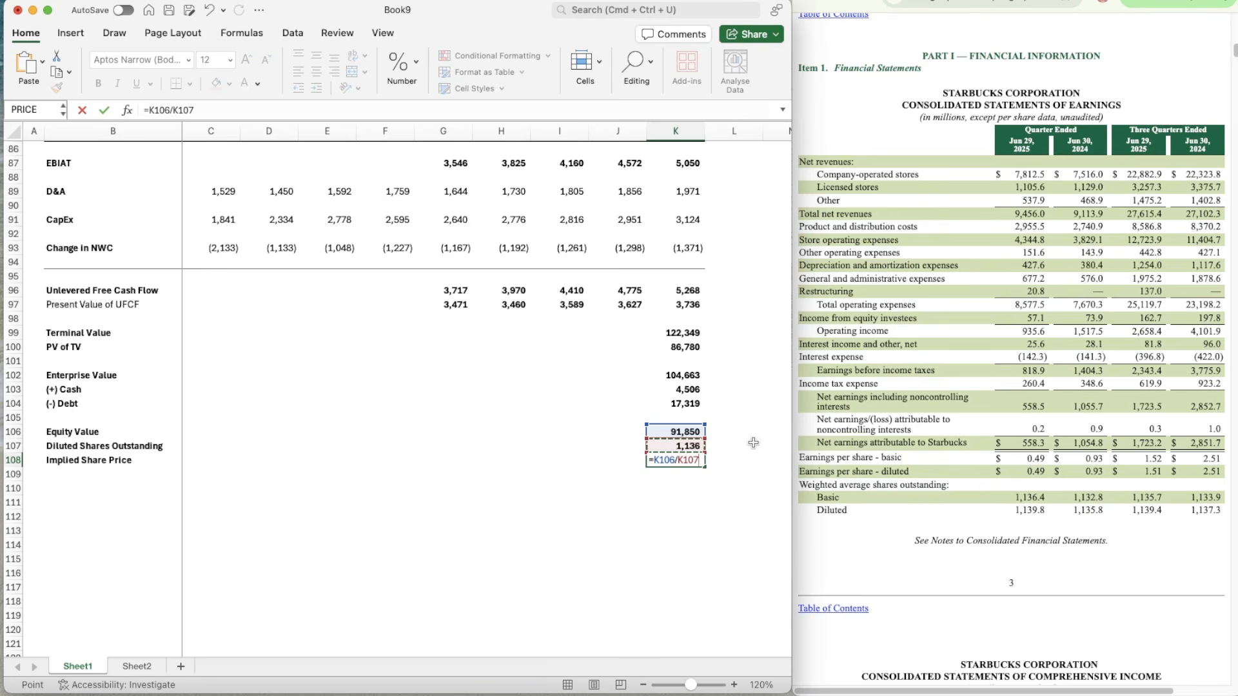
key("Return")
key("Up")
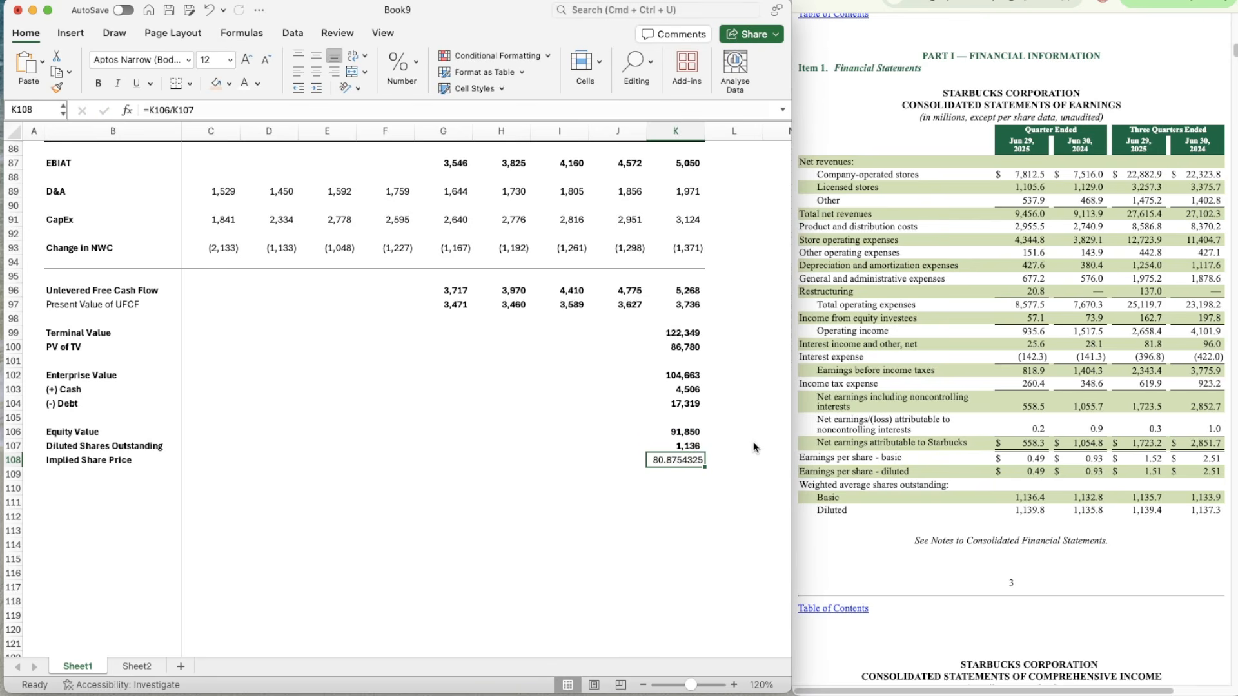
Step: Apply the formatting of the diluted shares figure in K107 to the implied share price in K108
key("Up")
key("super+shift+c")
key("Down")
key("super+shift+v")
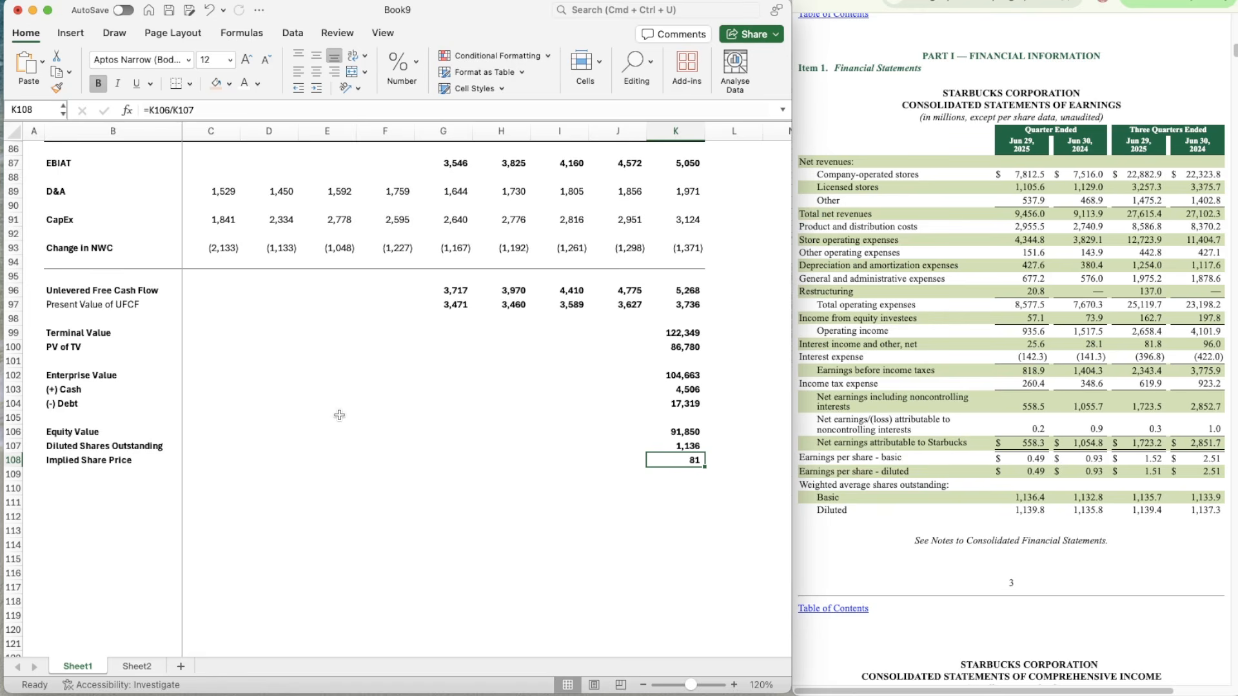
Step: Link the Implied price in G4 to the DCF's share price with =K108 and format it as currency
scroll(394, 386, "up", 10)
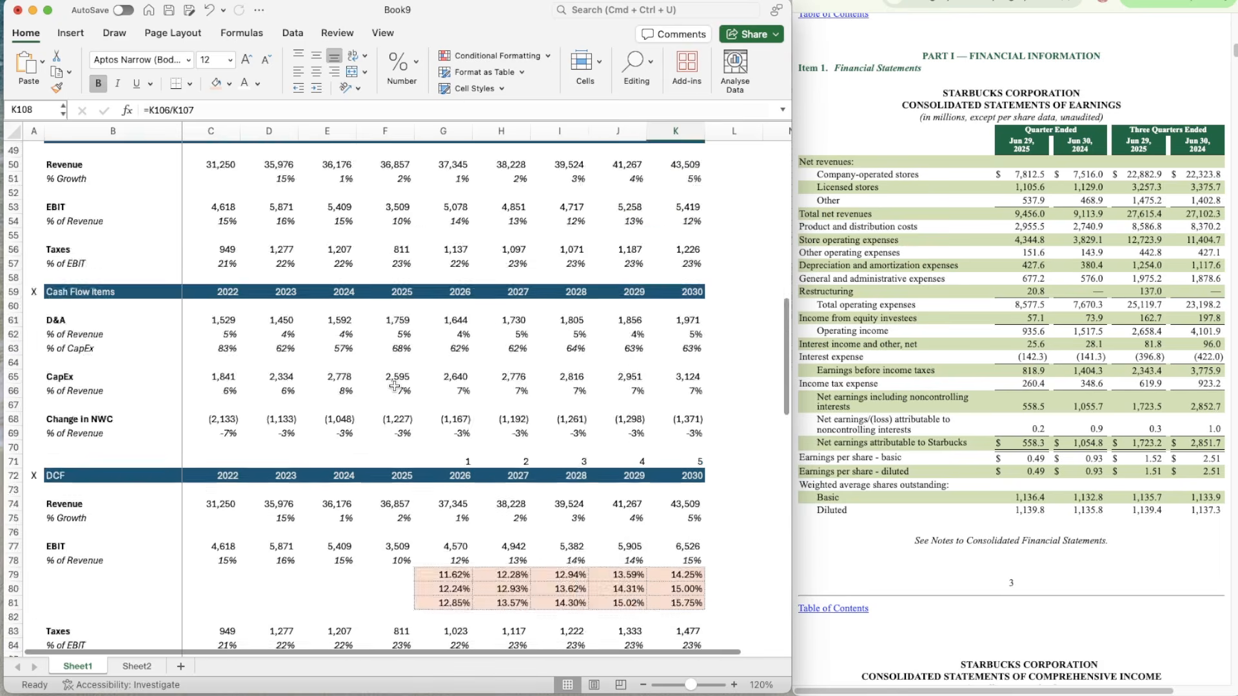
scroll(395, 385, "down", 12)
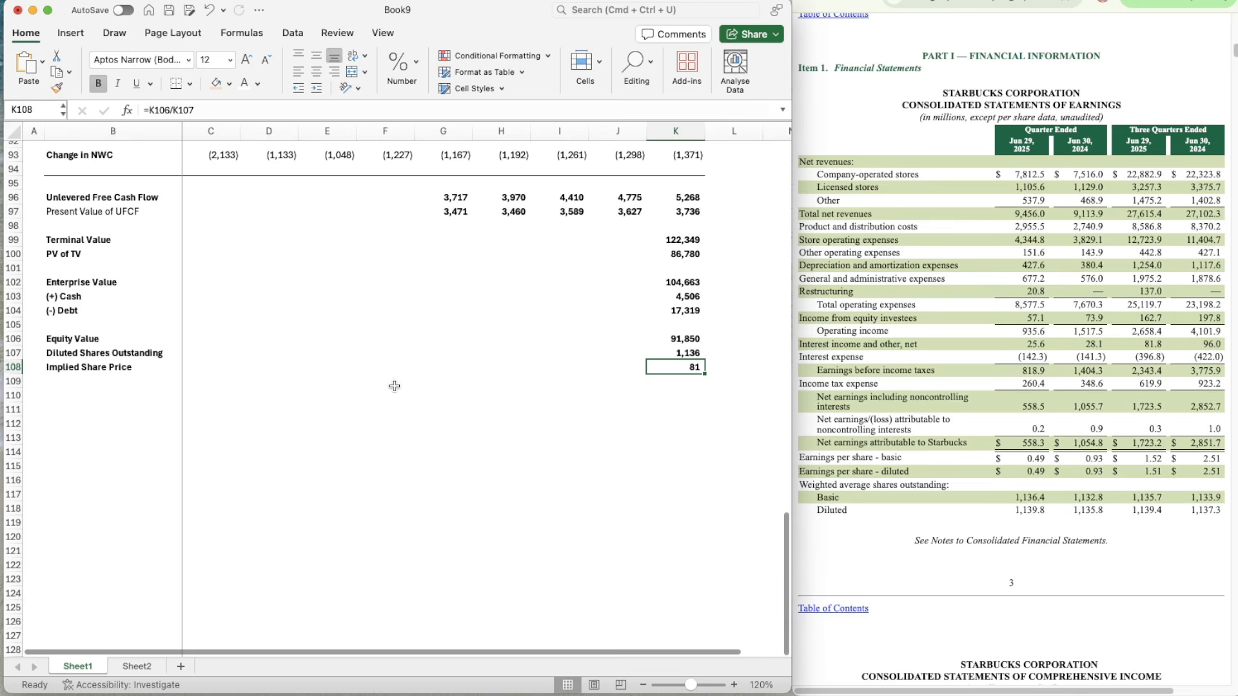
scroll(395, 385, "up", 20)
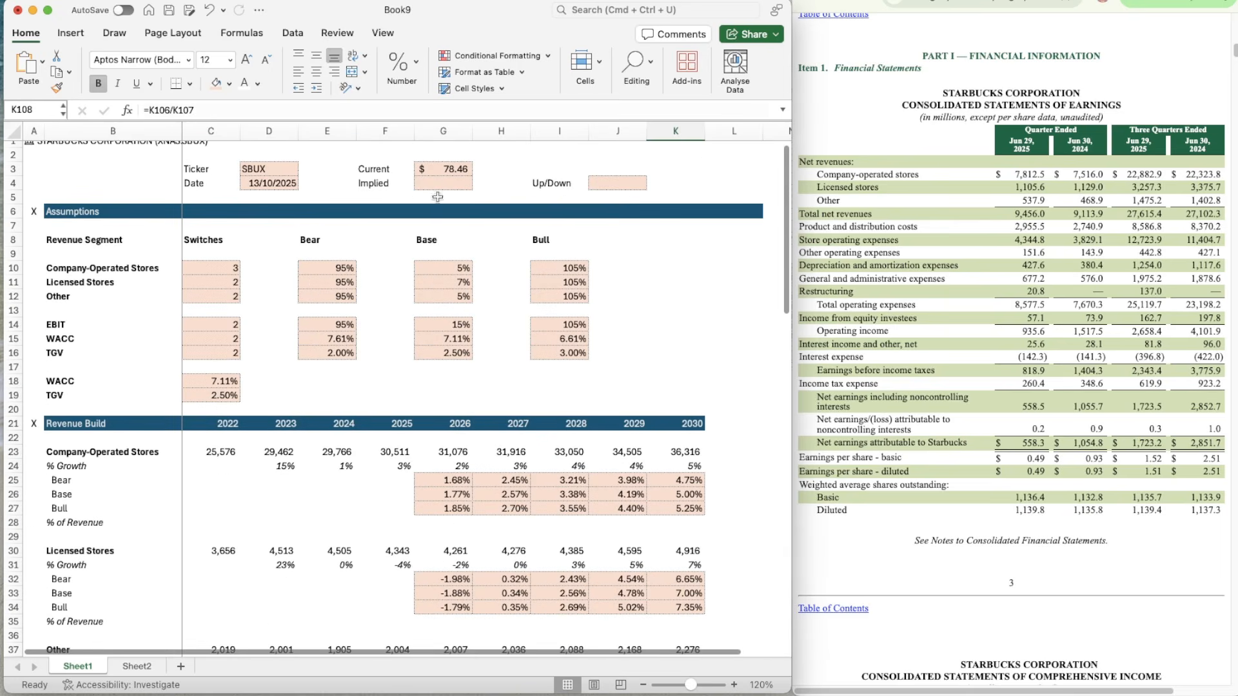
left_click(431, 182)
type("=")
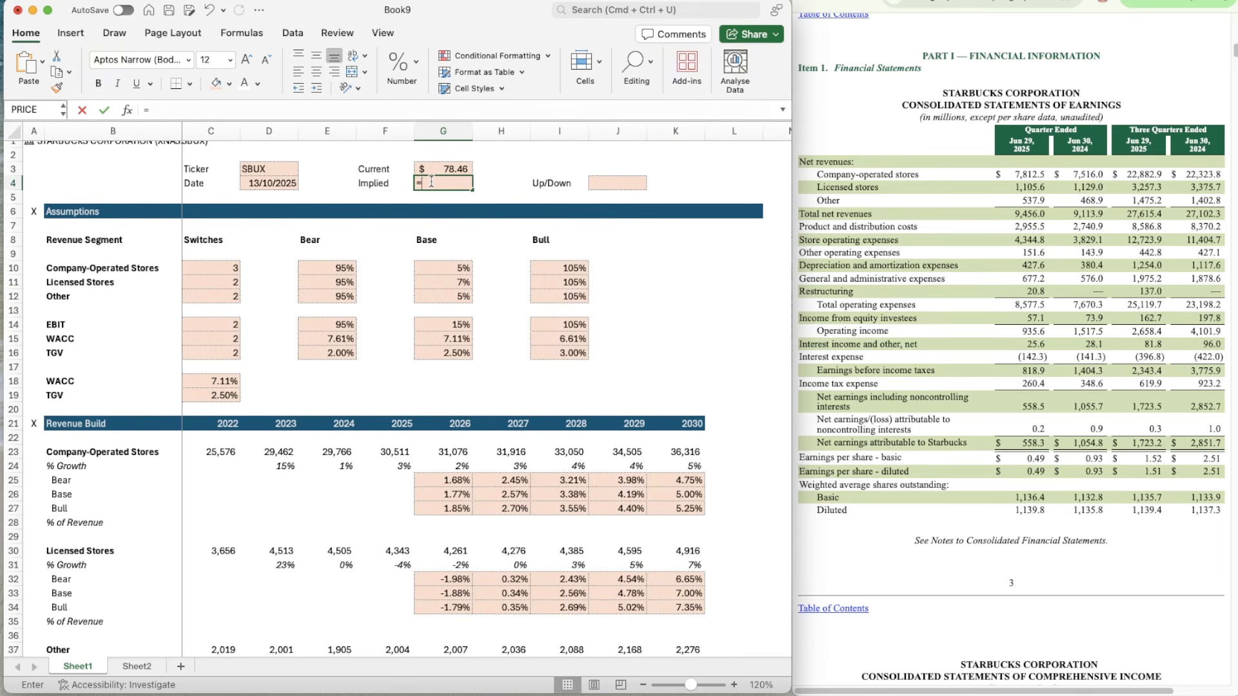
type("K108")
key("Return")
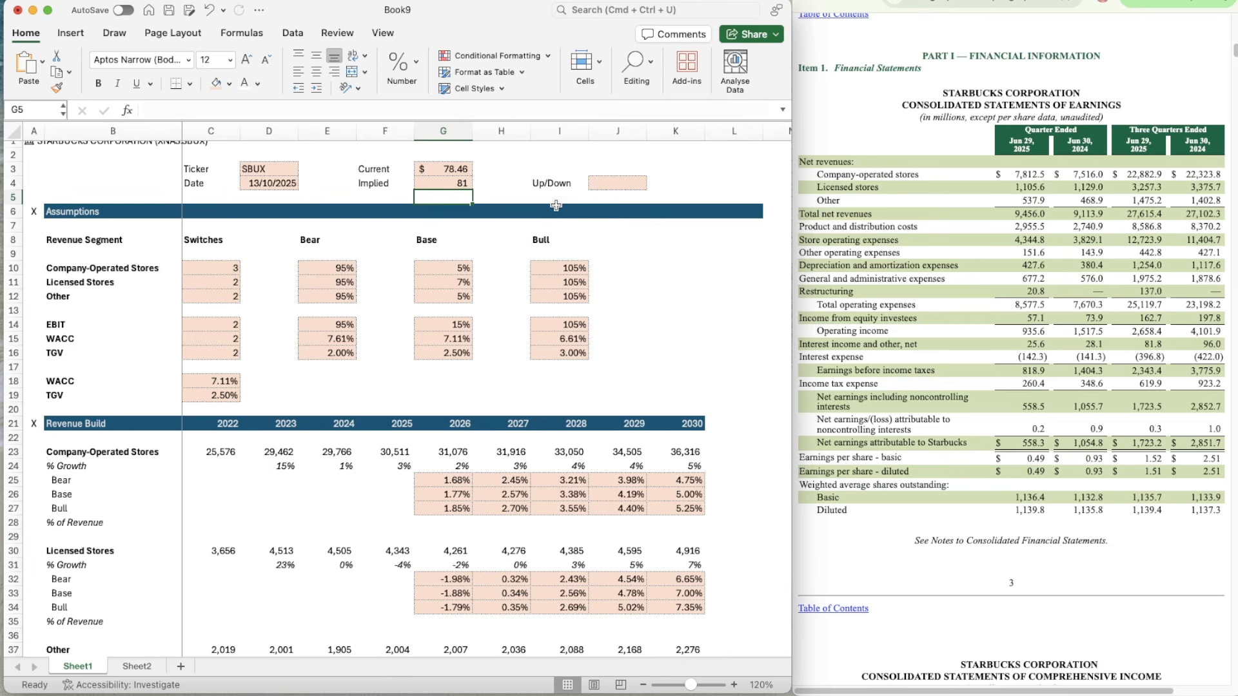
key("Up")
key("ctrl+shift+4")
Step: Set the Company-Operated Stores scenario switch in C10 to 2 for the base case
key("Right")
key("Right")
key("Right")
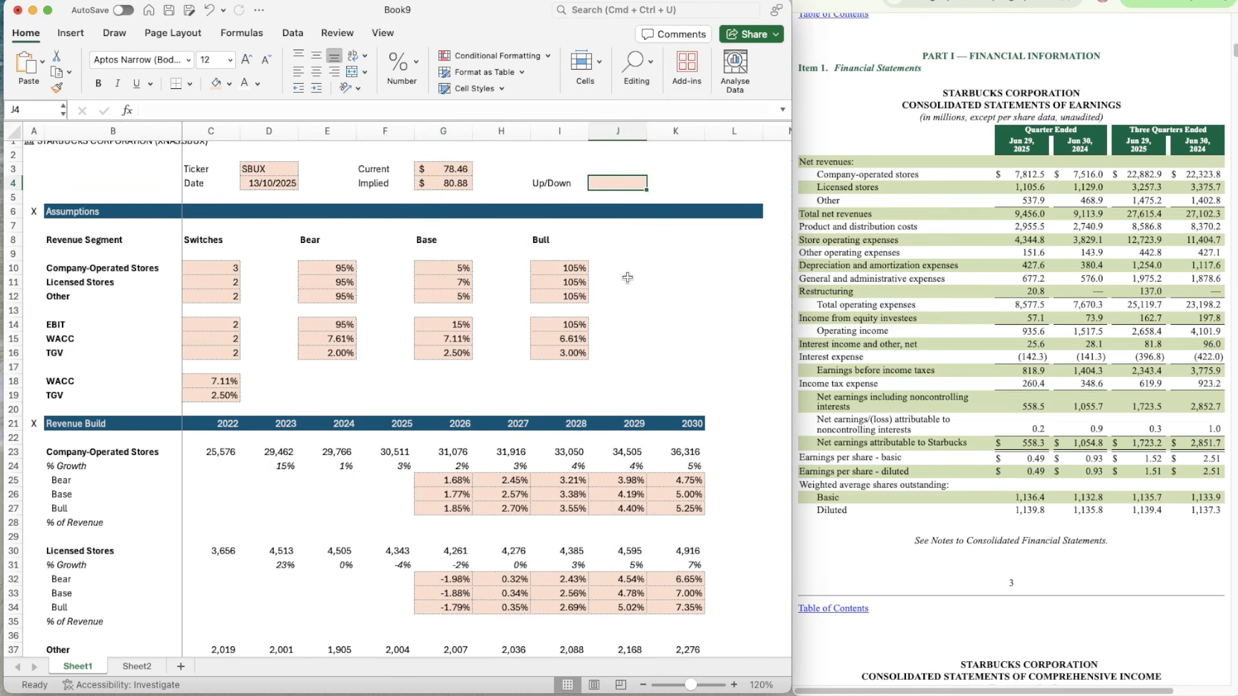
left_click(207, 270)
type("2")
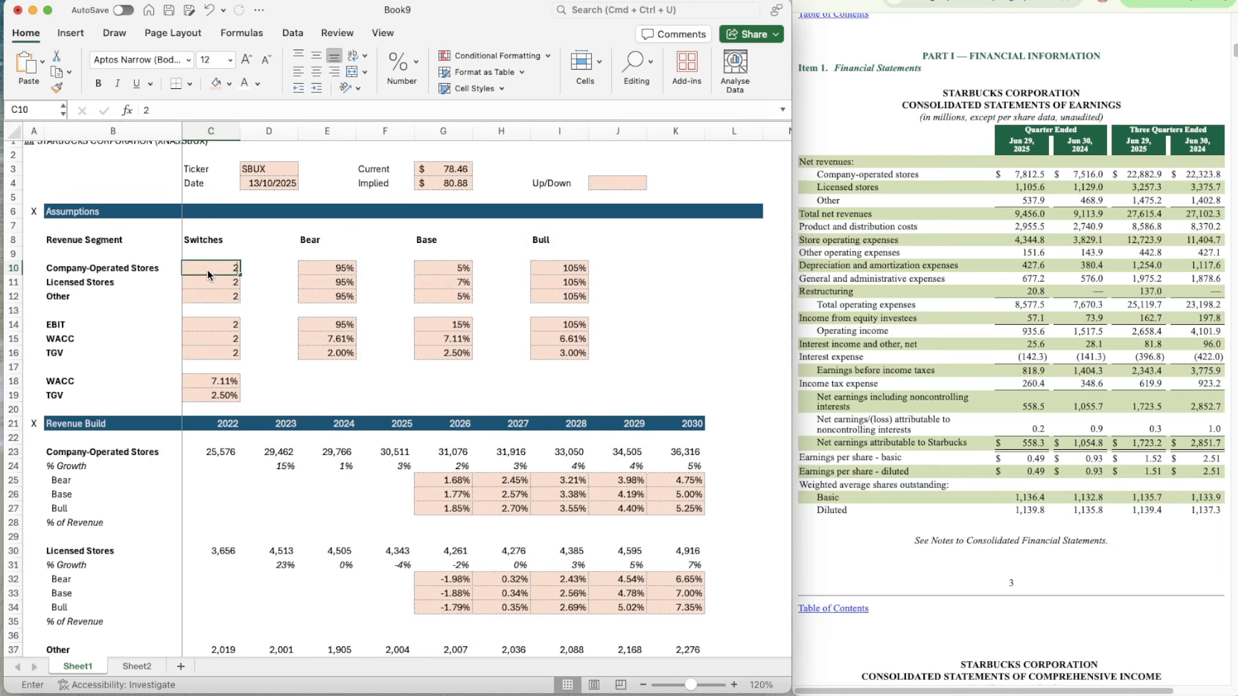
key("Tab")
Step: Calculate the Up/Down percentage in J4 with =G4/G3-1, comparing the implied price with the current price
left_click(630, 187)
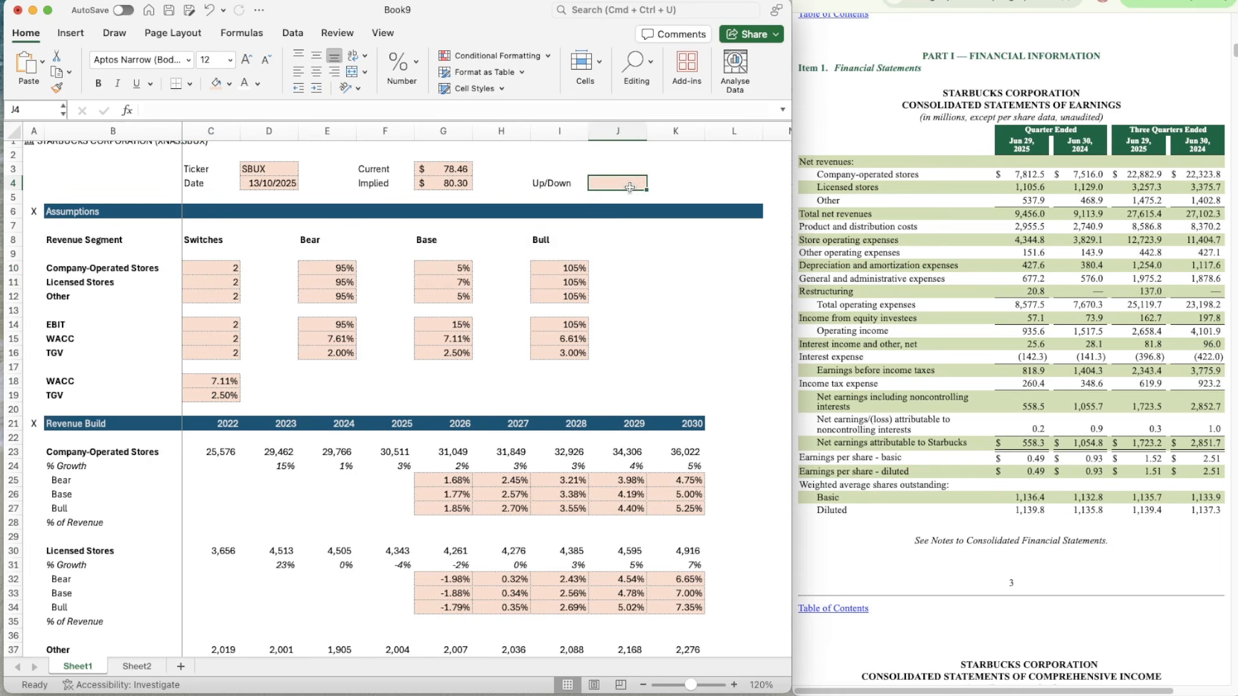
type("=")
key("Left")
key("Left")
key("Left")
type("/")
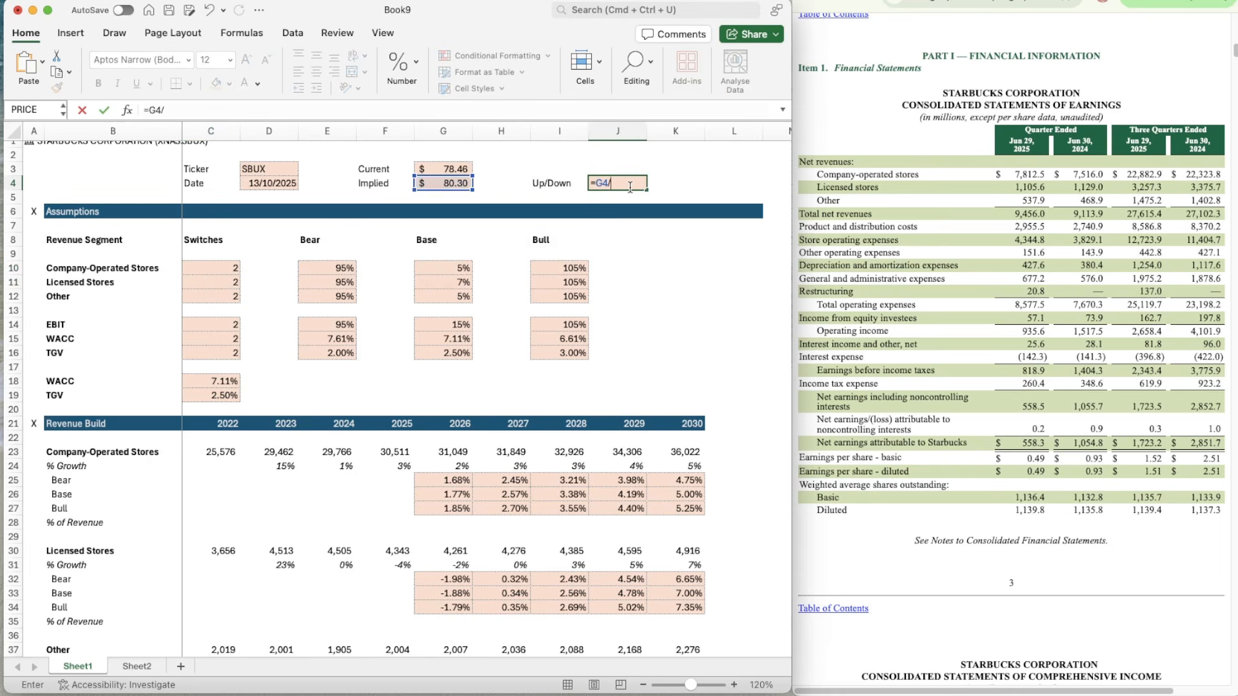
key("Left")
key("Left")
key("Left")
key("Up")
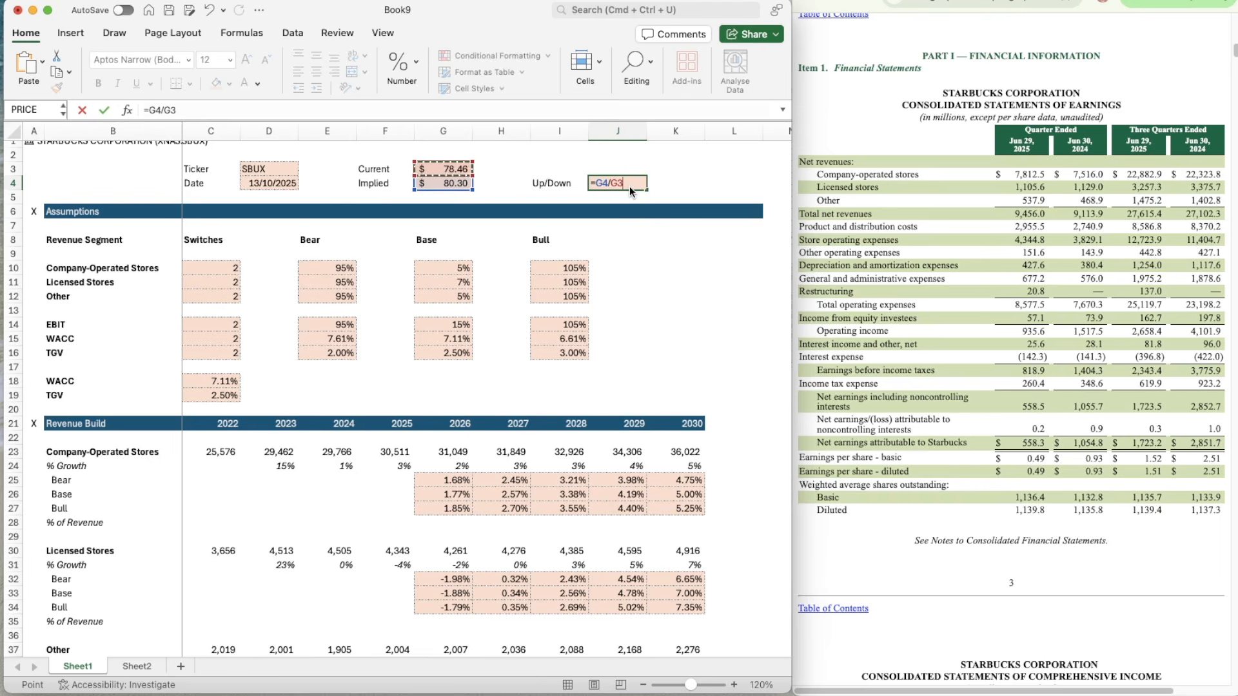
key("ctrl+Return")
left_click(206, 110)
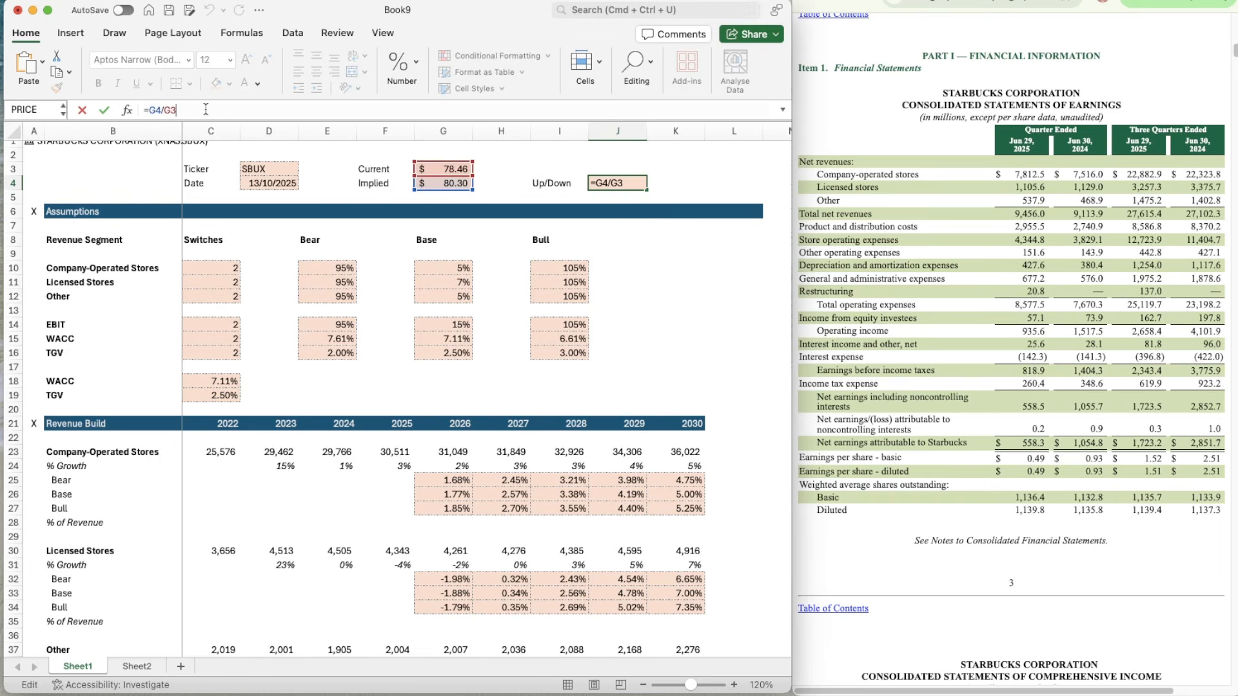
type("-1")
key("ctrl+Return")
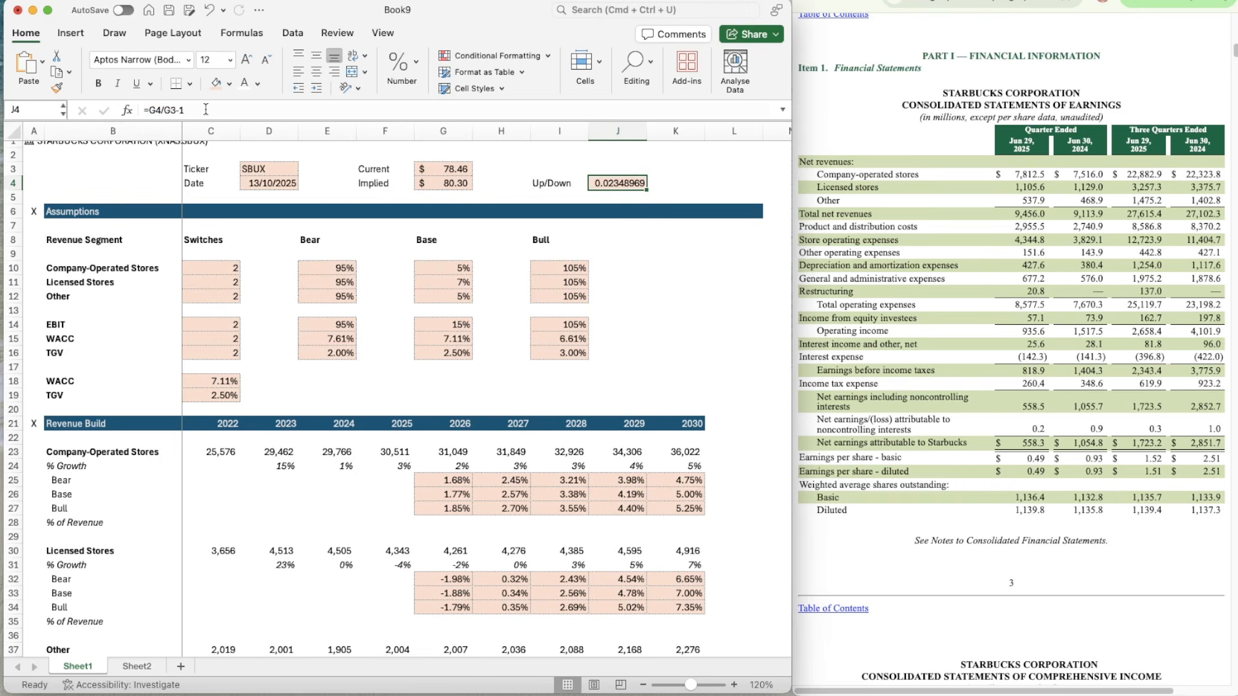
Step: Copy the percentage formatting of G10 onto the Up/Down cell J4 and show it with two decimal places
left_click(458, 268)
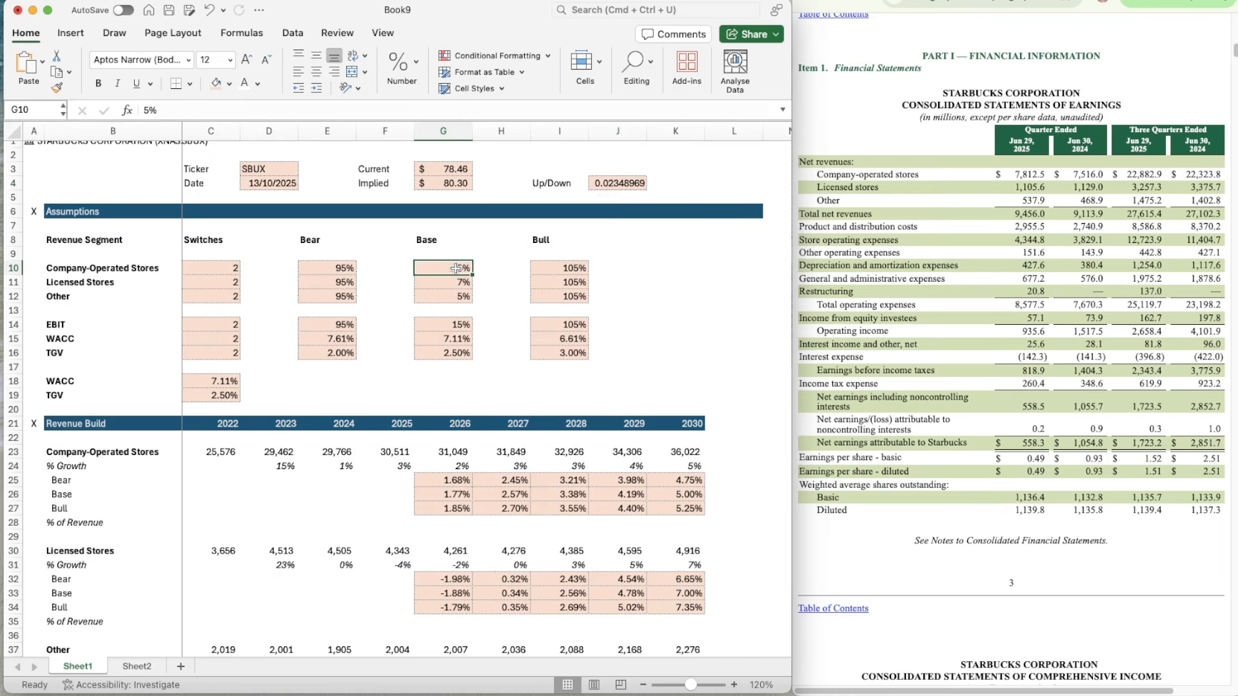
key("super+shift+c")
left_click(616, 183)
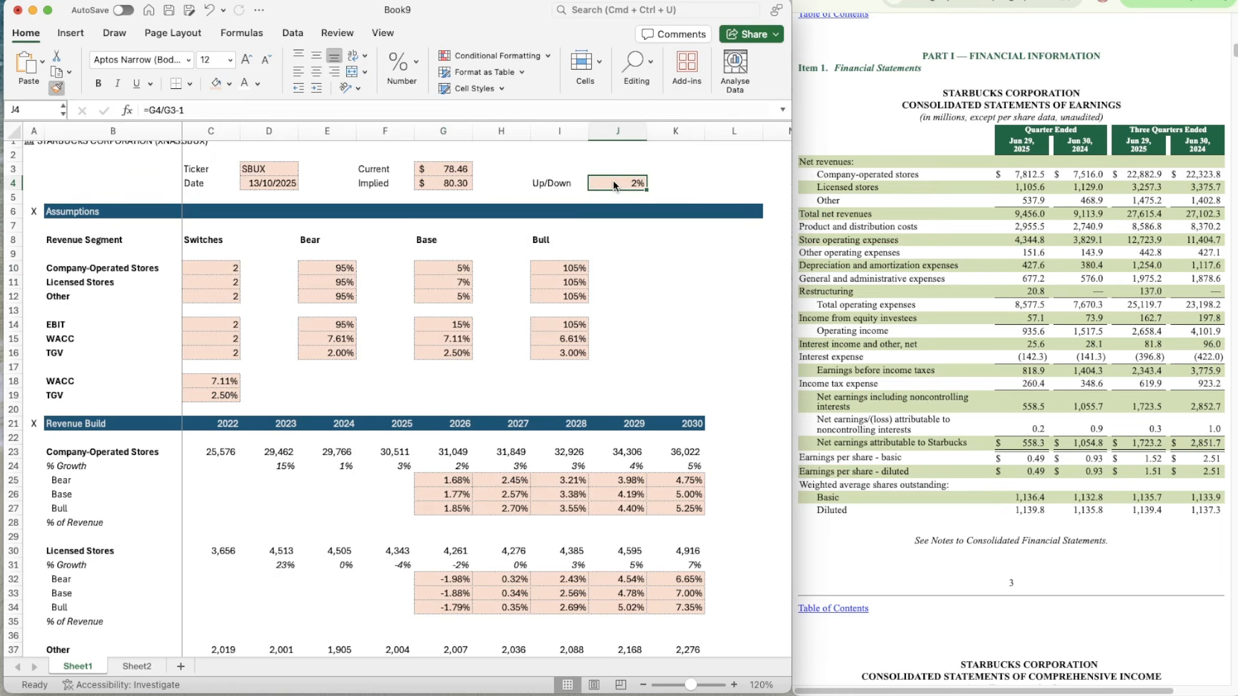
left_click(410, 61)
left_click(431, 130)
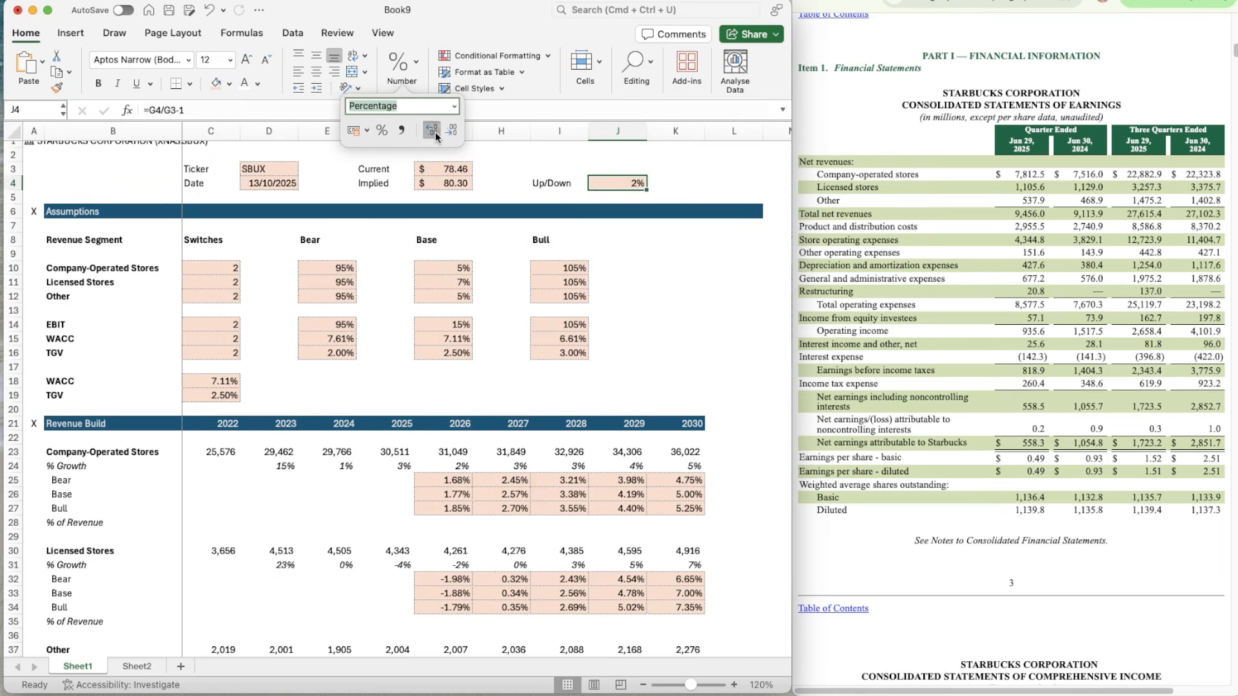
left_click(431, 130)
Step: Set all six scenario switches, from Company-Operated Stores in C10 to TGV in C16, to 3 to test the bull case
left_click(222, 266)
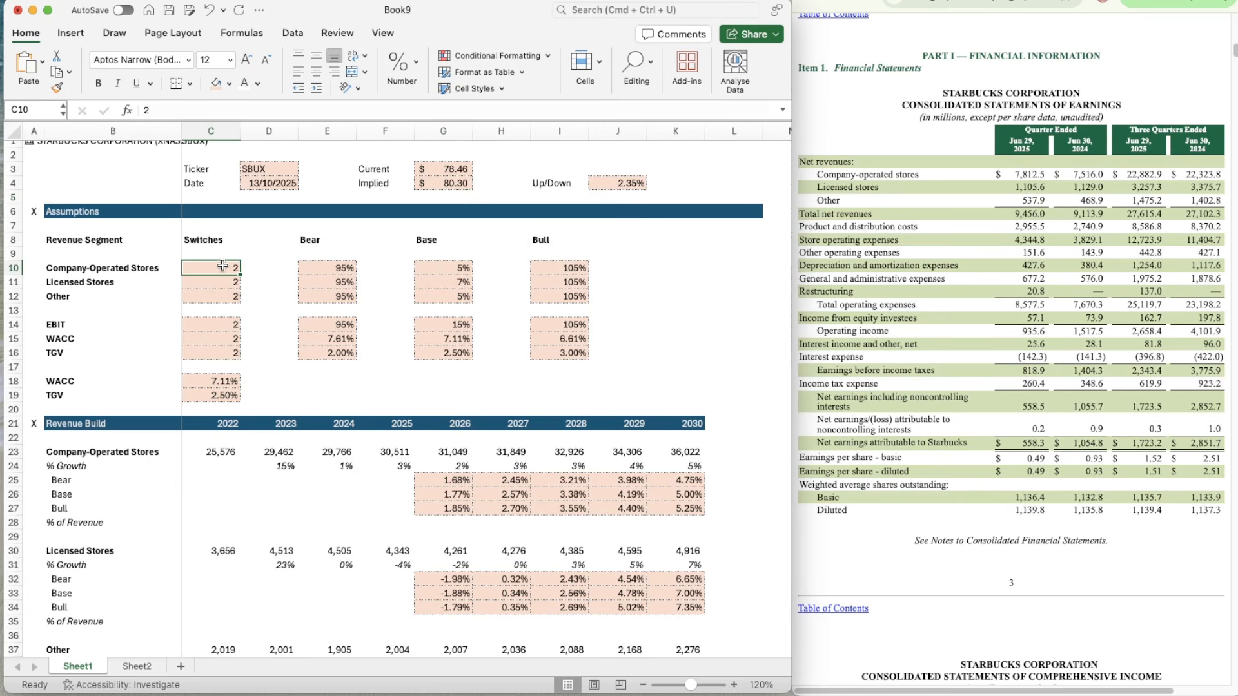
type("3")
key("Return")
type("3")
key("Return")
type("3")
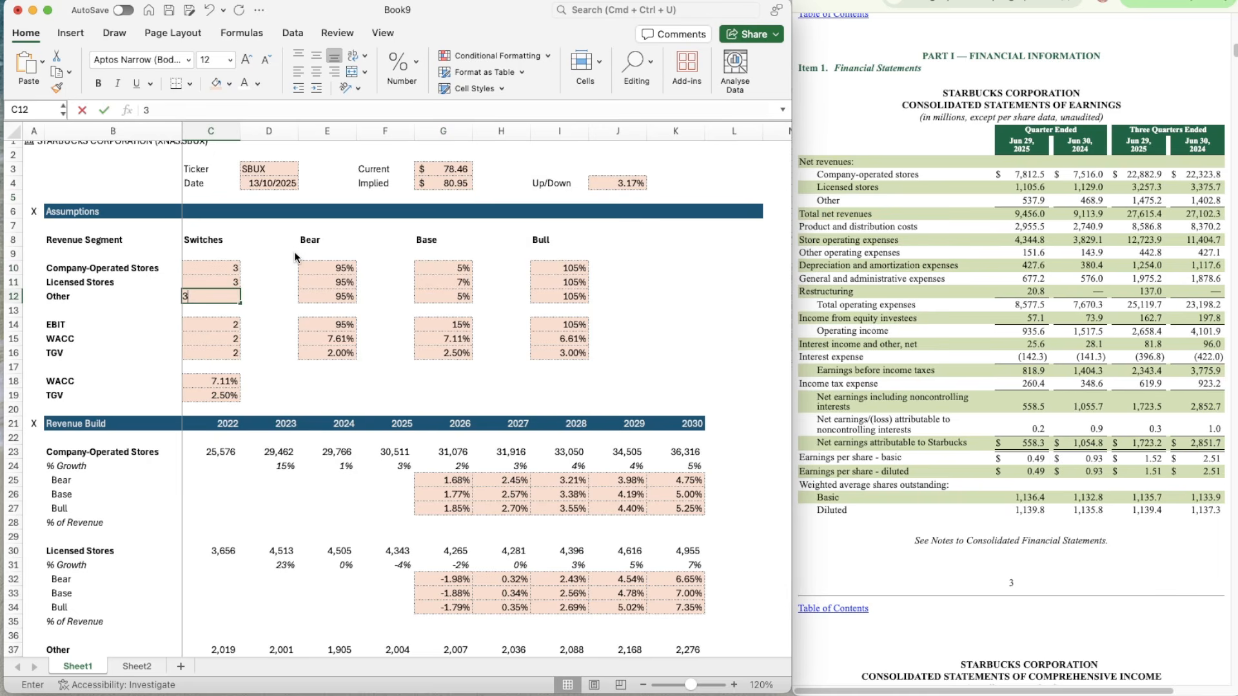
key("Return")
key("Return")
type("3")
key("Return")
type("3")
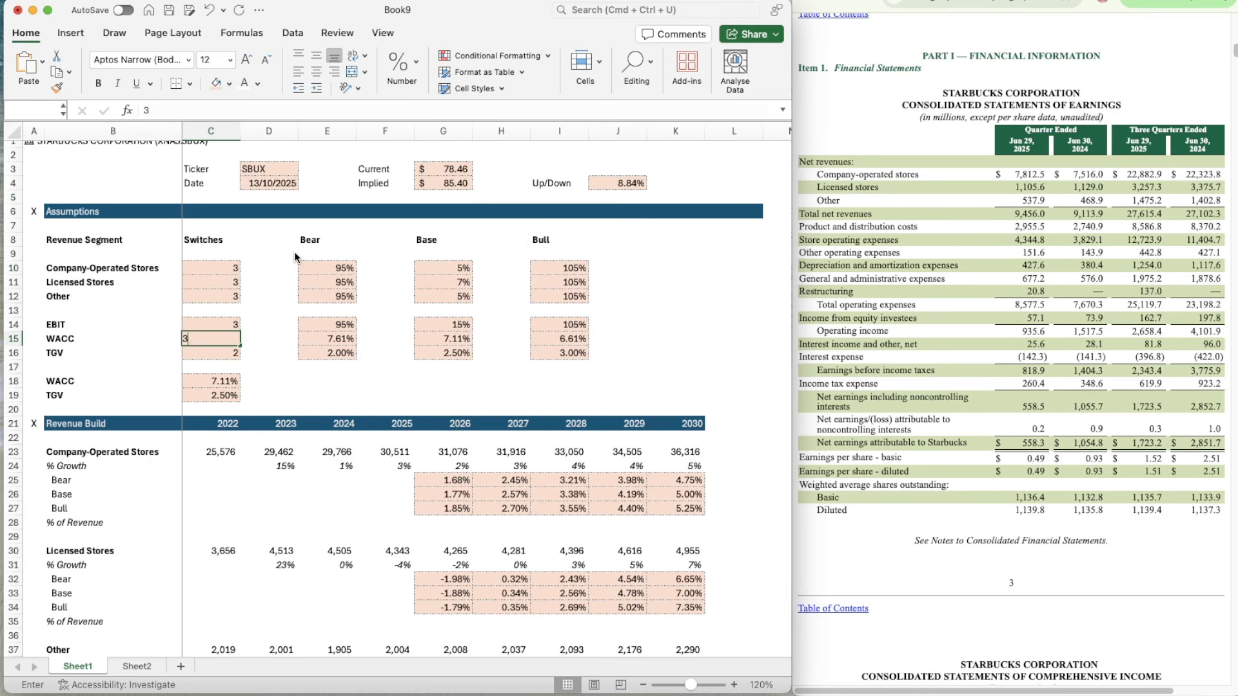
key("Return")
type("3")
key("Return")
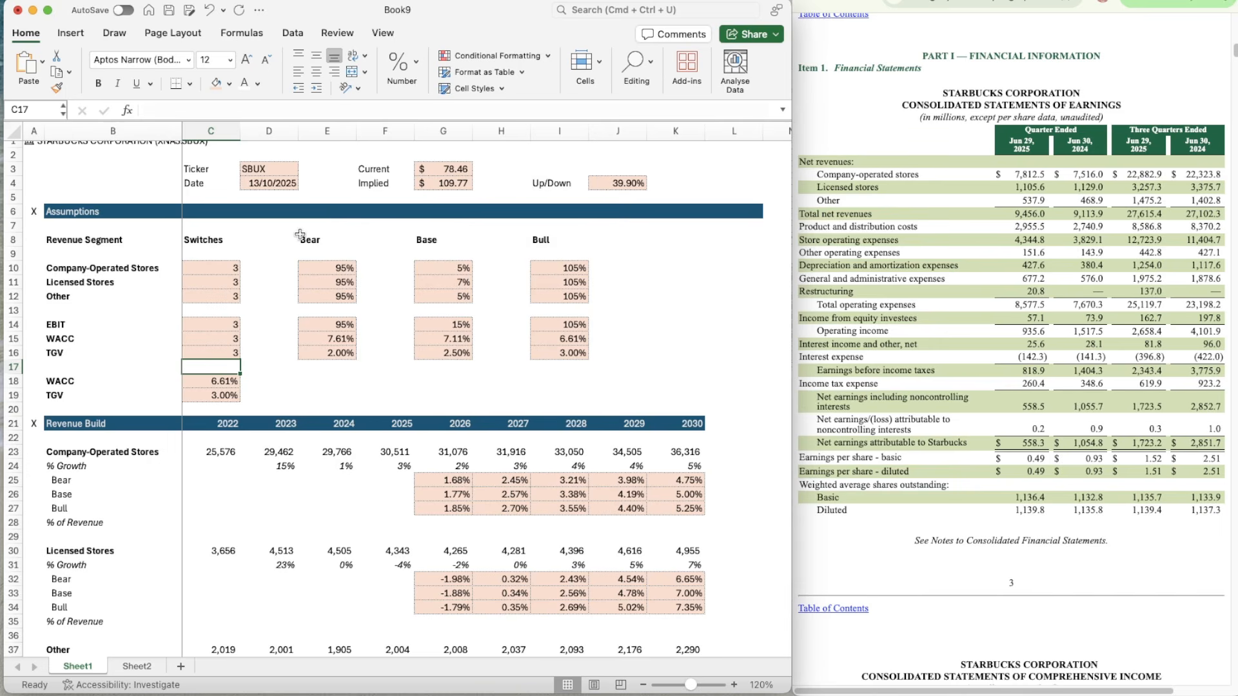
Step: Set all six scenario switches, from TGV in C16 up to Company-Operated Stores in C10, to 1 to test the bear case
key("Up")
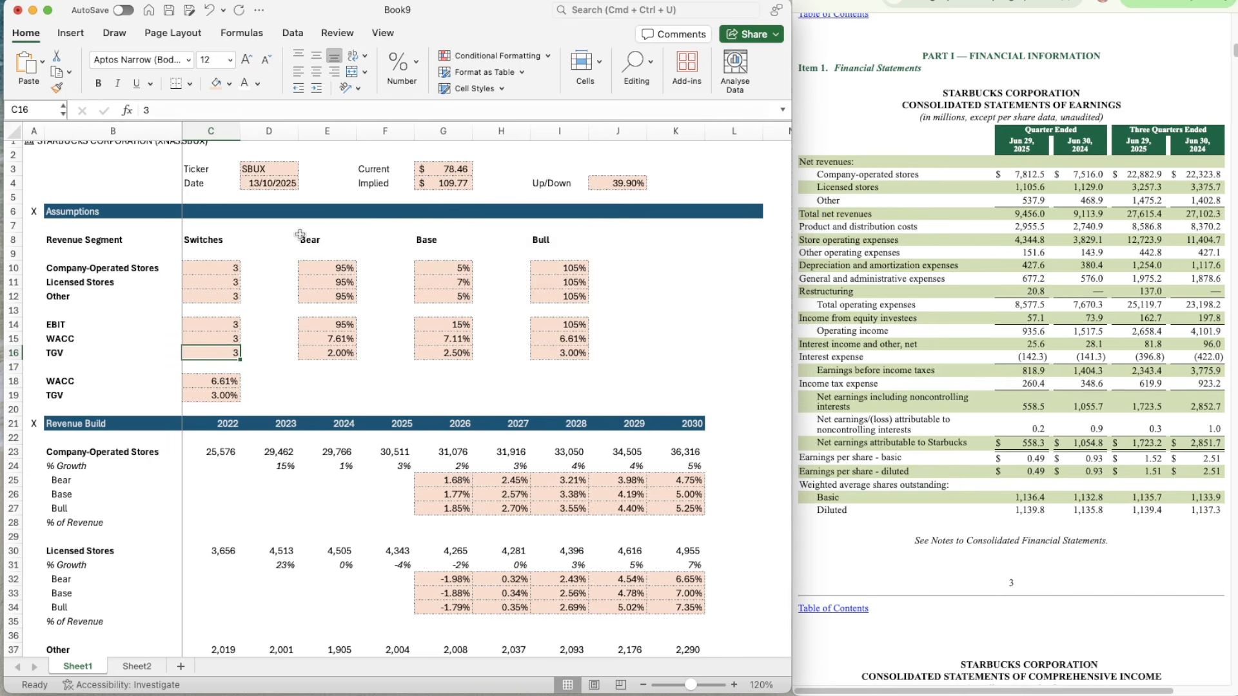
type("1")
key("Up")
type("1")
key("Up")
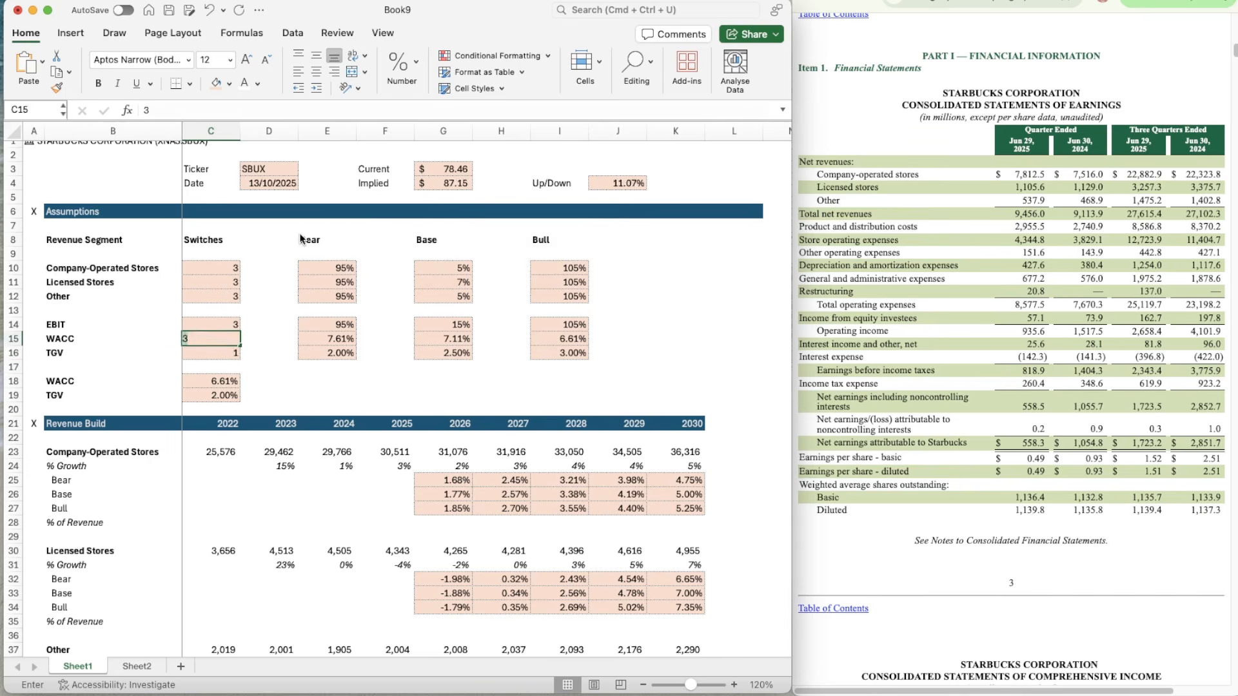
type("1")
key("Up")
key("Up")
type("1")
key("Up")
type("1")
key("Up")
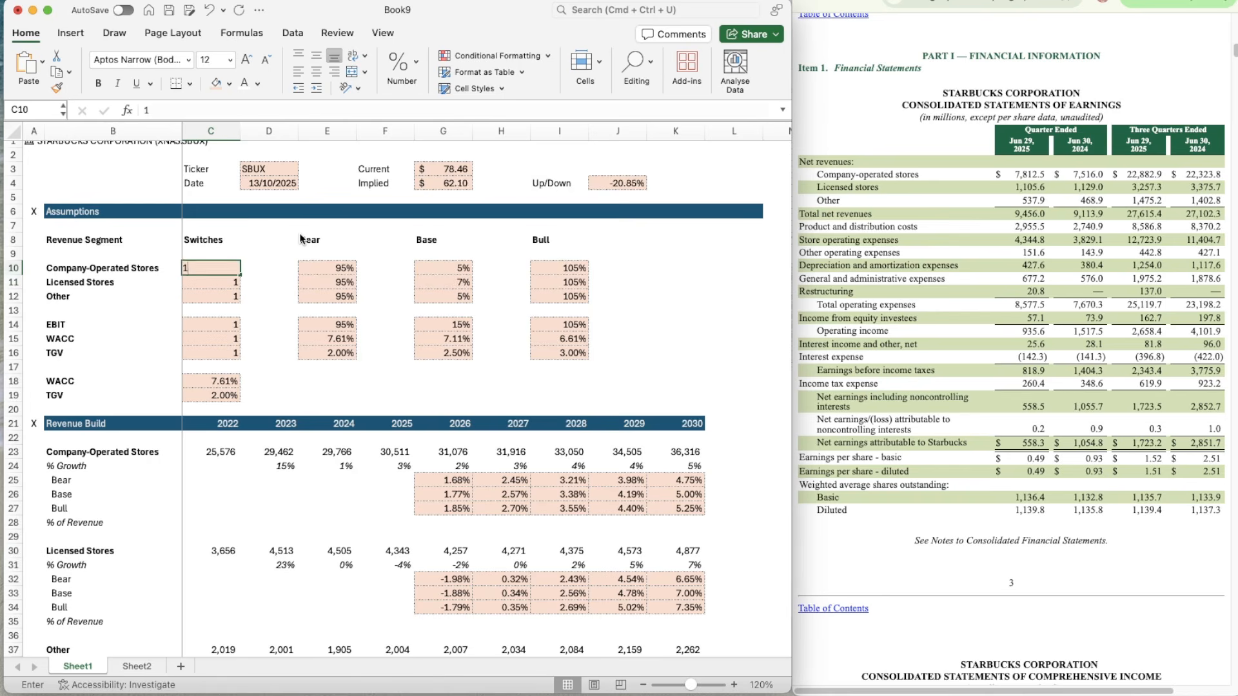
type("1")
key("Up")
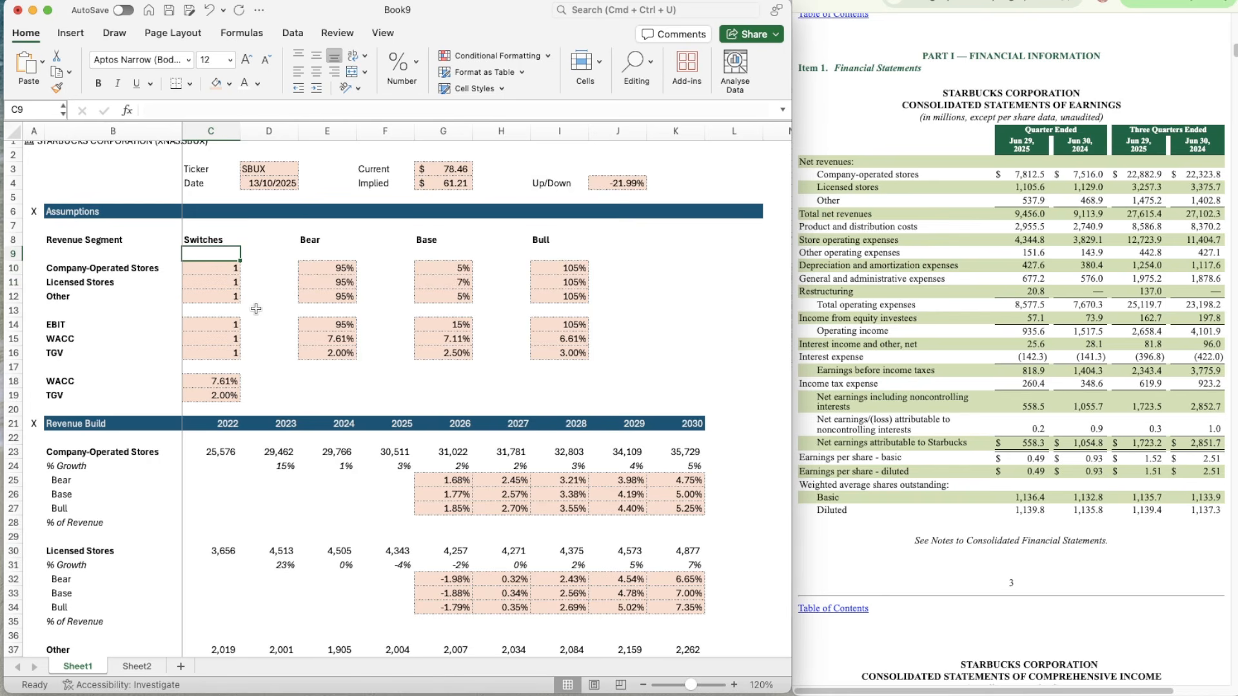
Step: Return the revenue, EBIT, WACC and TGV scenario switches in C10:C16 to 2 for the base case
key("Down")
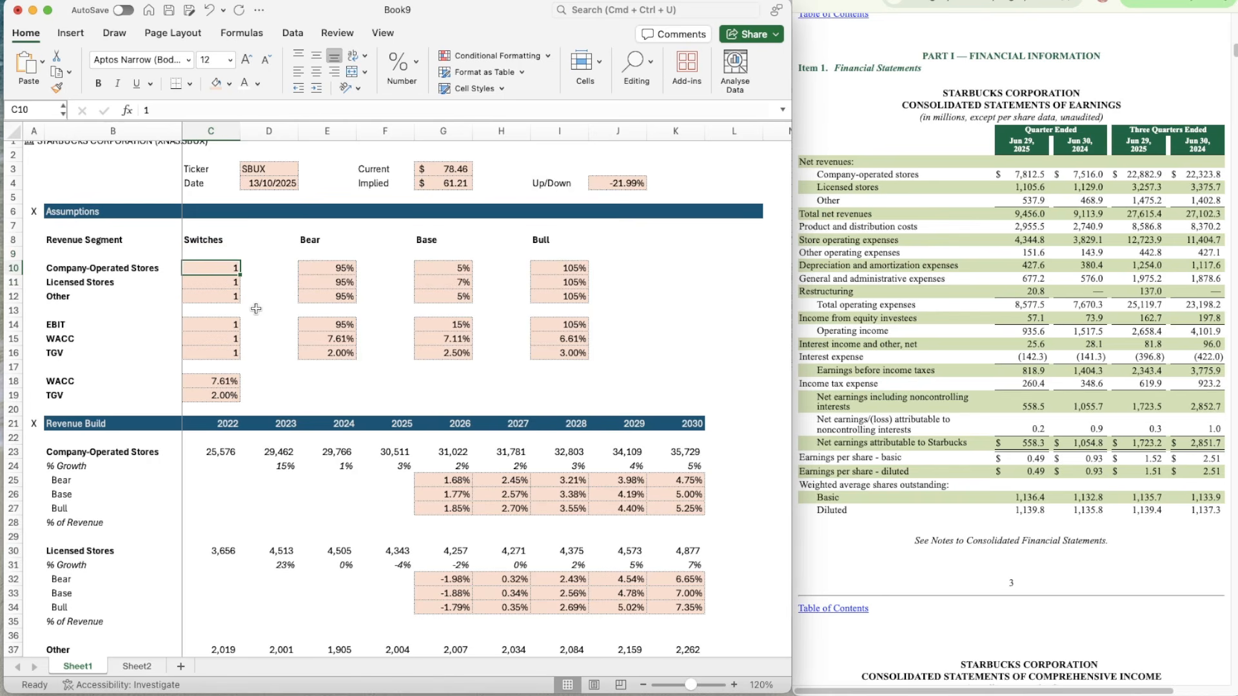
type("2")
key("Down")
type("2")
key("Down")
type("2")
key("Down")
key("Down")
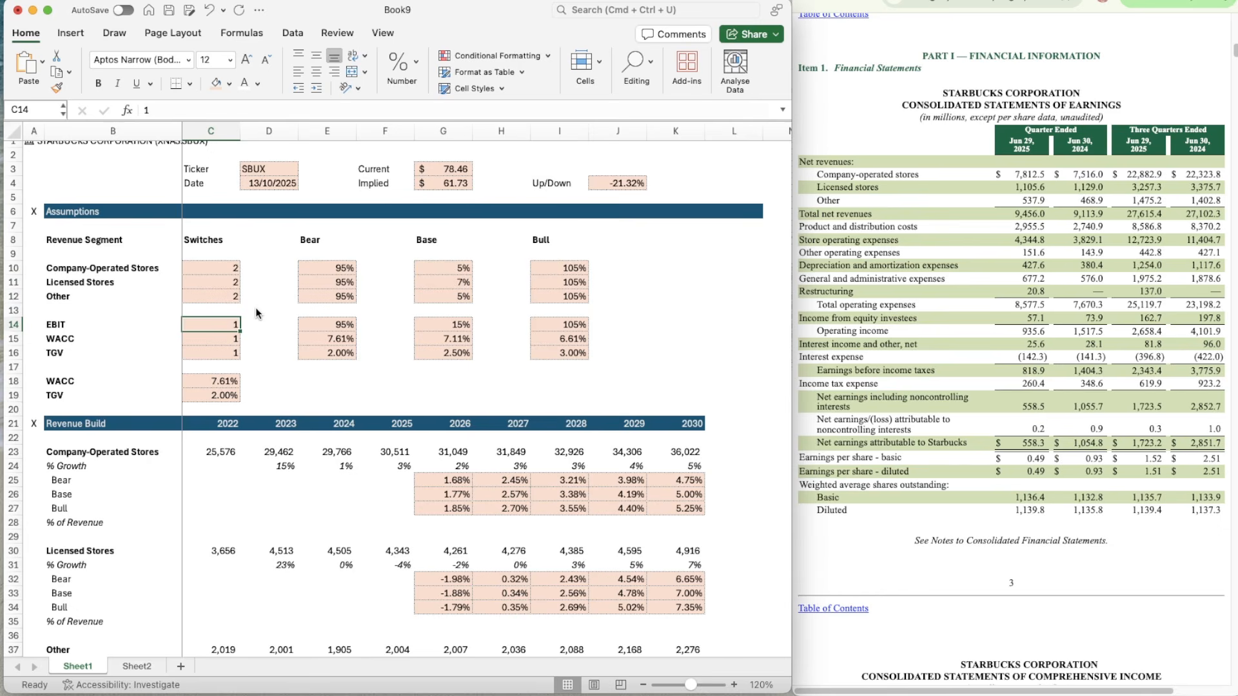
type("2")
key("Down")
type("2")
key("Down")
type("2")
key("Down")
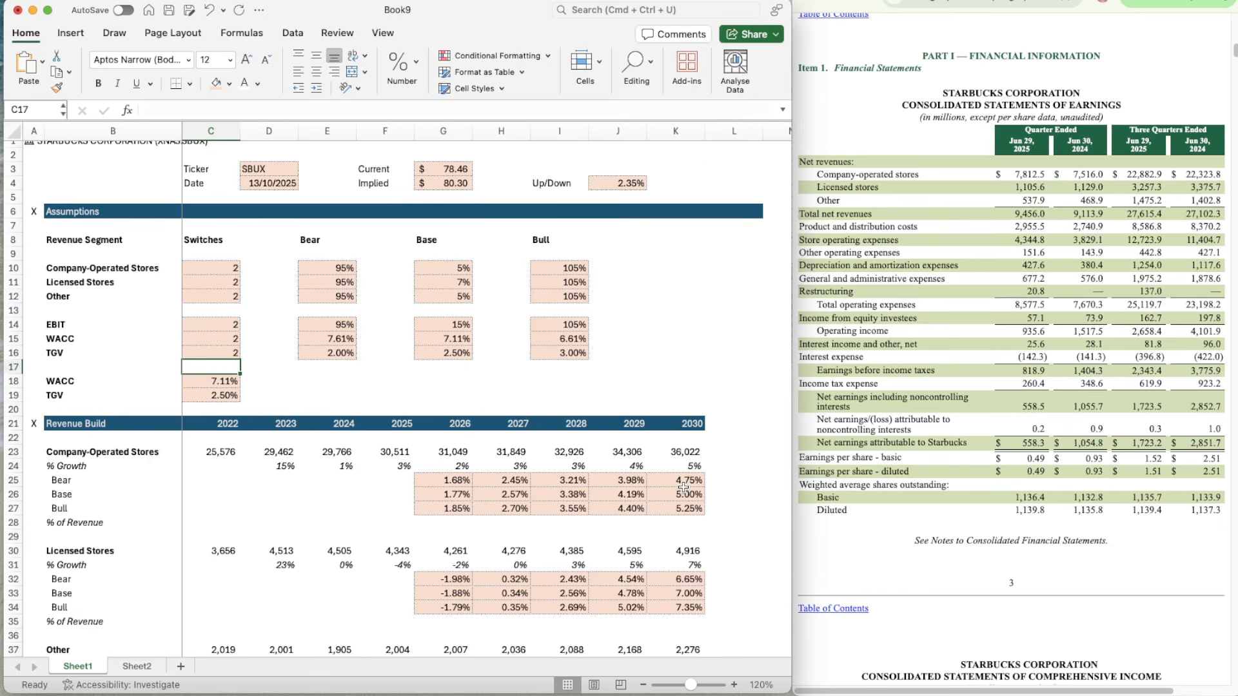
scroll(683, 487, "down", 20)
scroll(683, 487, "down", 8)
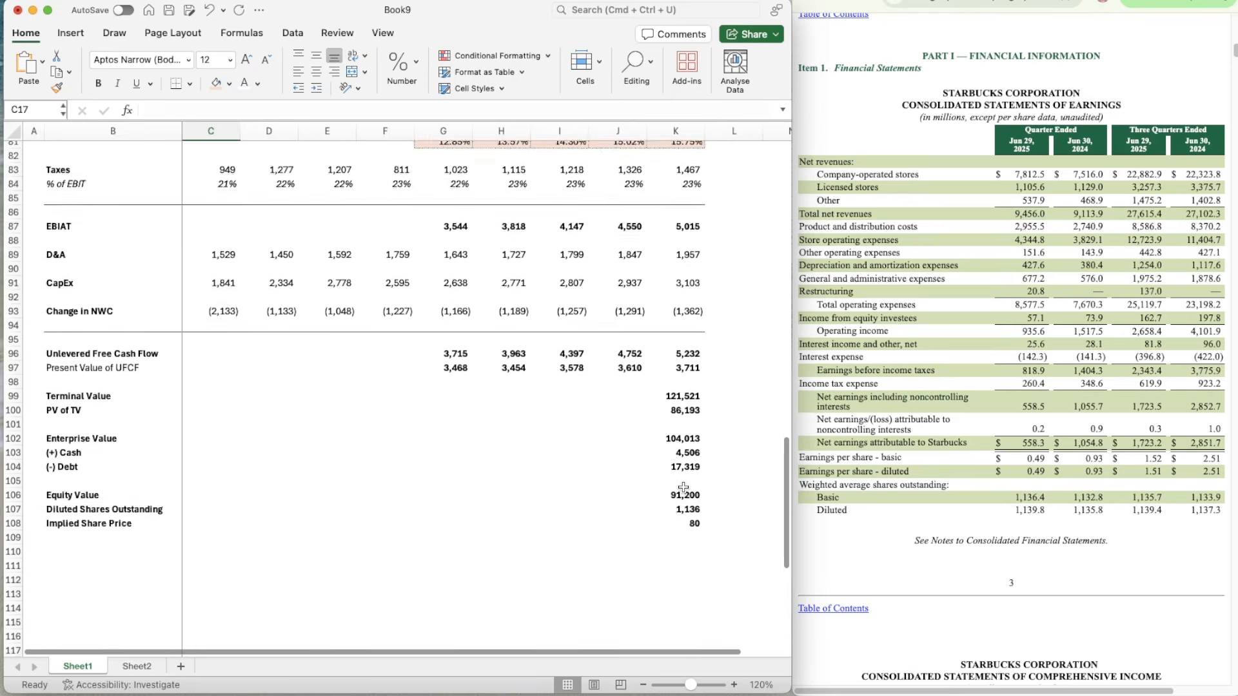
scroll(683, 486, "up", 20)
scroll(684, 488, "down", 1)
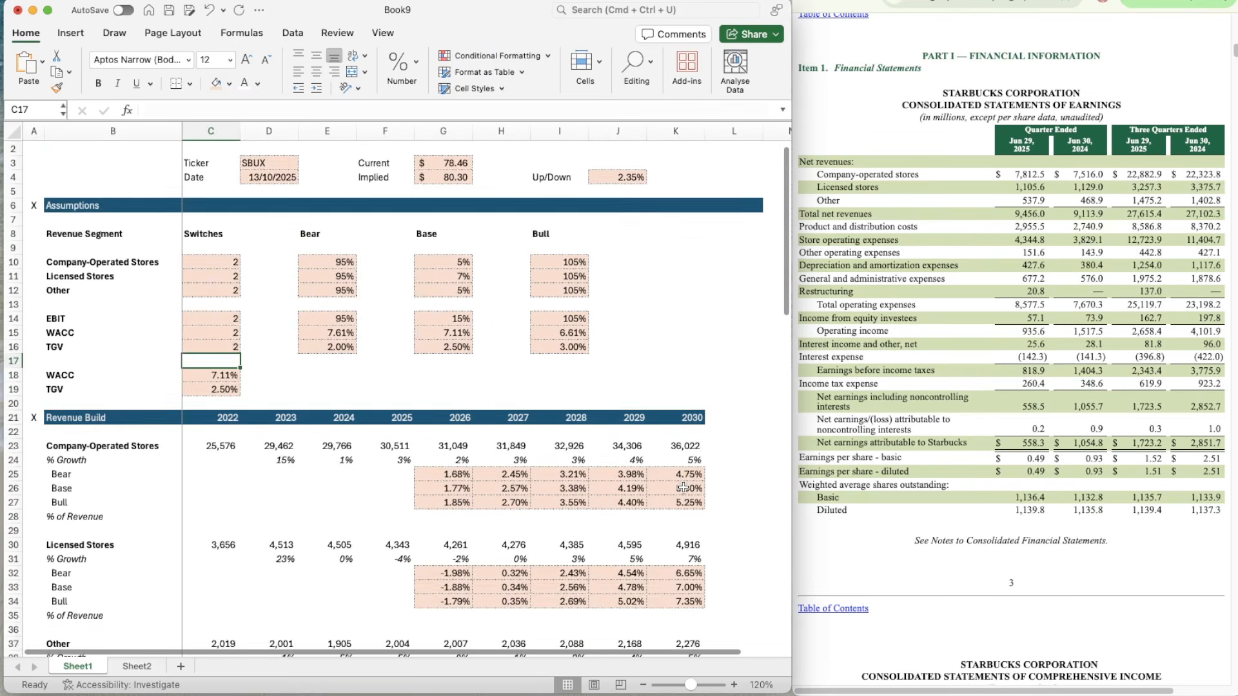
scroll(683, 487, "up", 1)
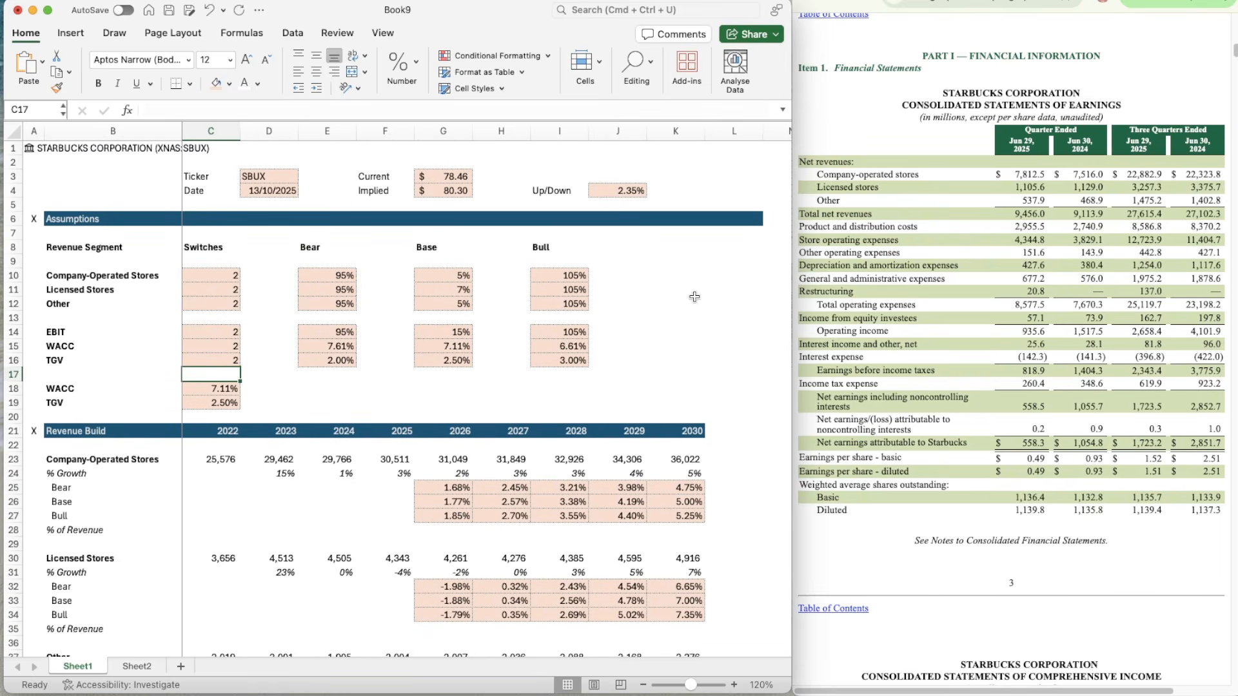
left_click(672, 343)
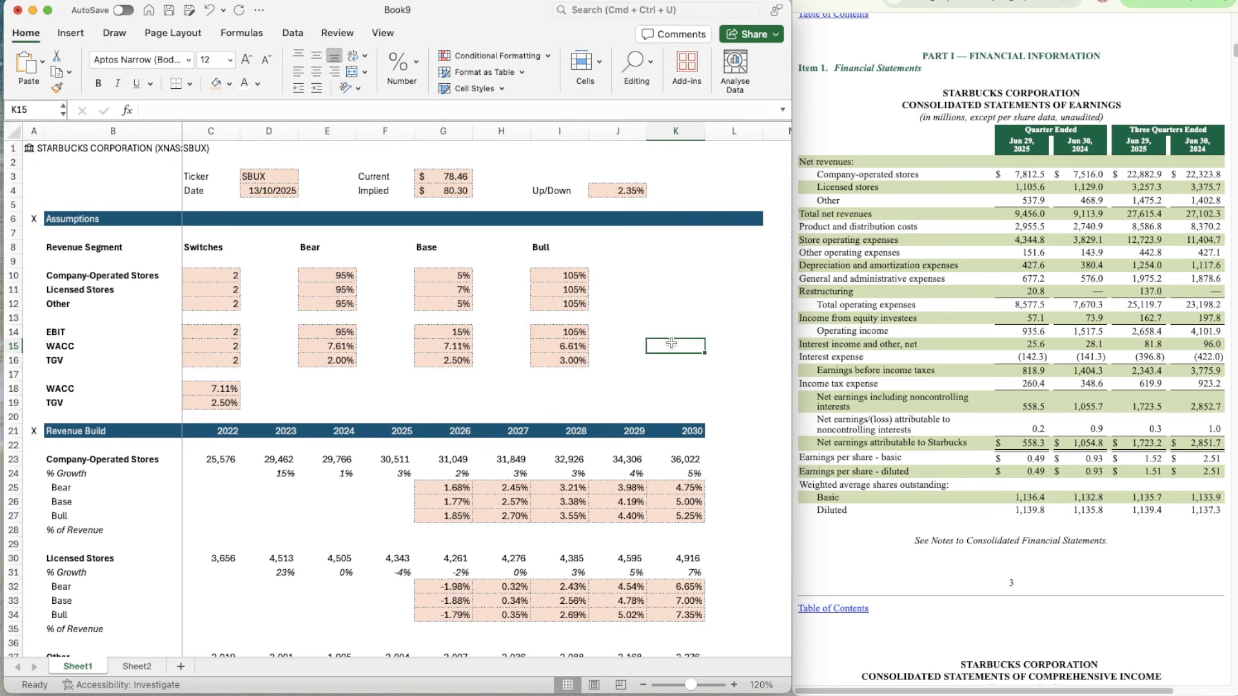